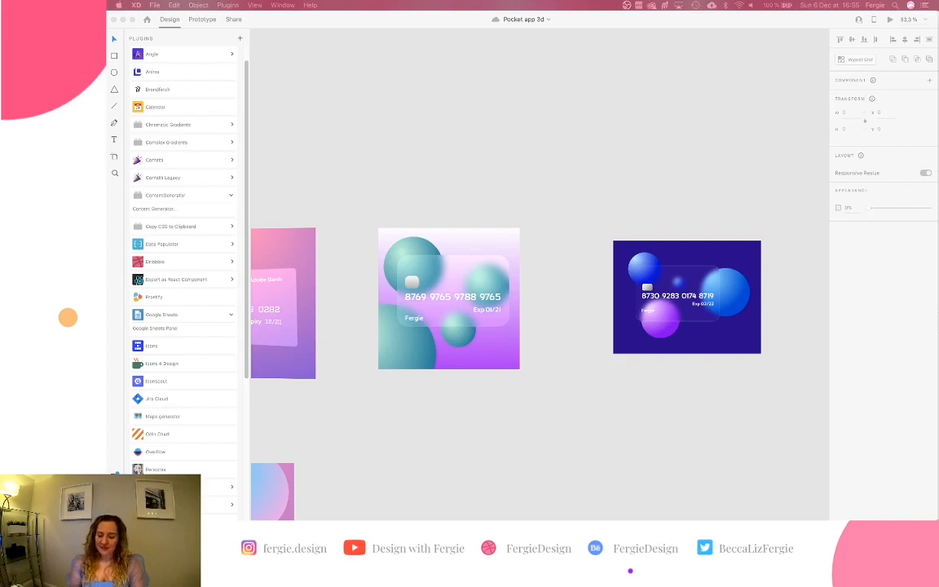
Draw a rectangle above the blue card and size it to W 400, H 250.
scroll(669, 277, "right", 5)
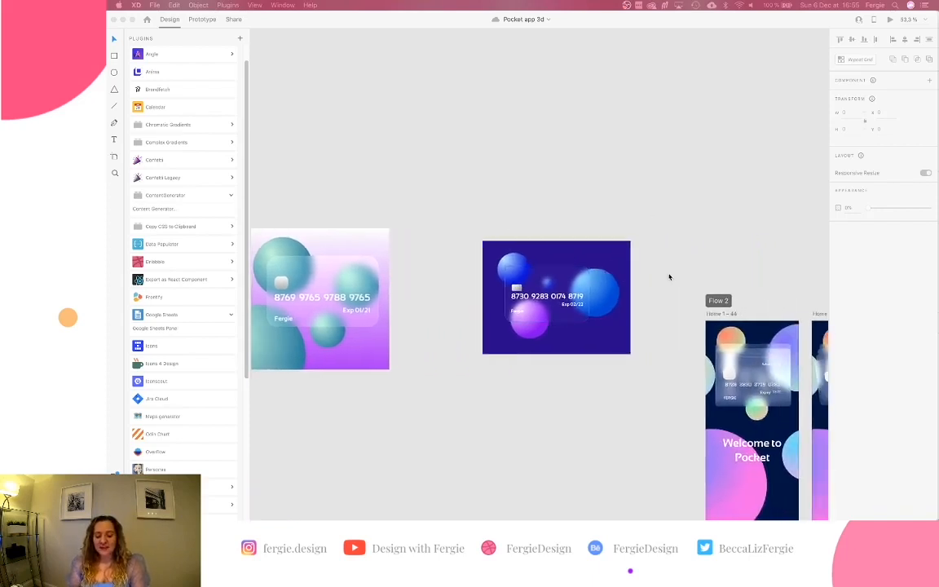
left_click(668, 278)
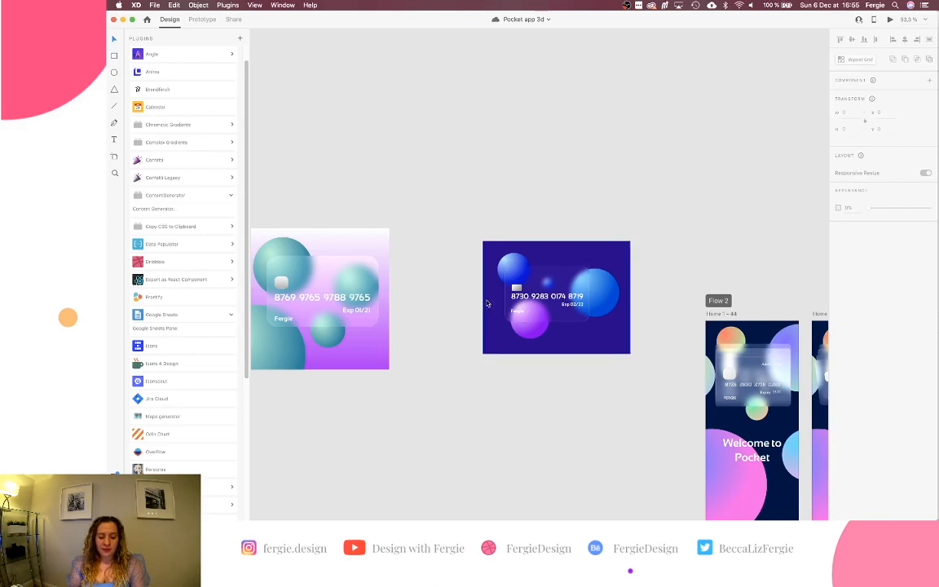
scroll(487, 303, "left", 9)
scroll(486, 303, "left", 4)
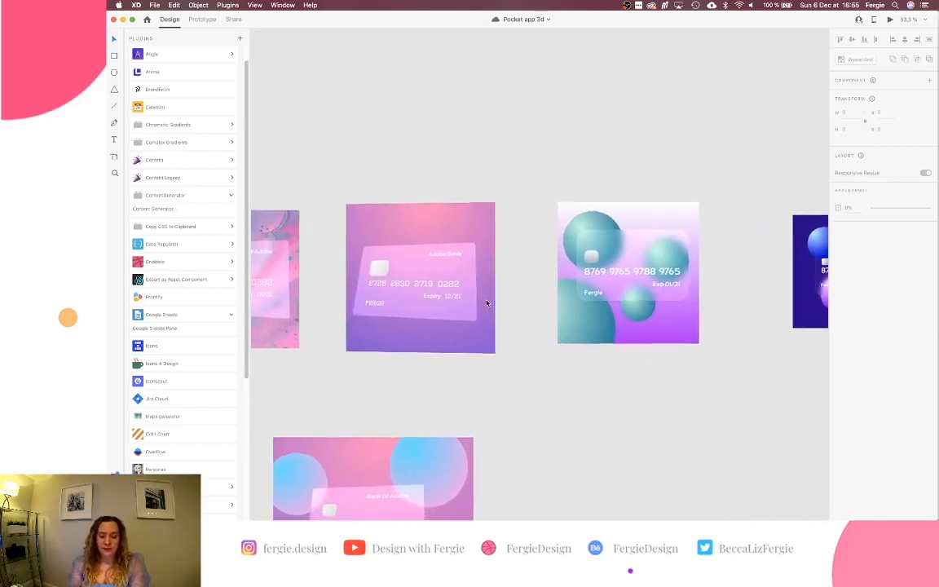
scroll(487, 303, "down", 5)
scroll(486, 303, "down", 6)
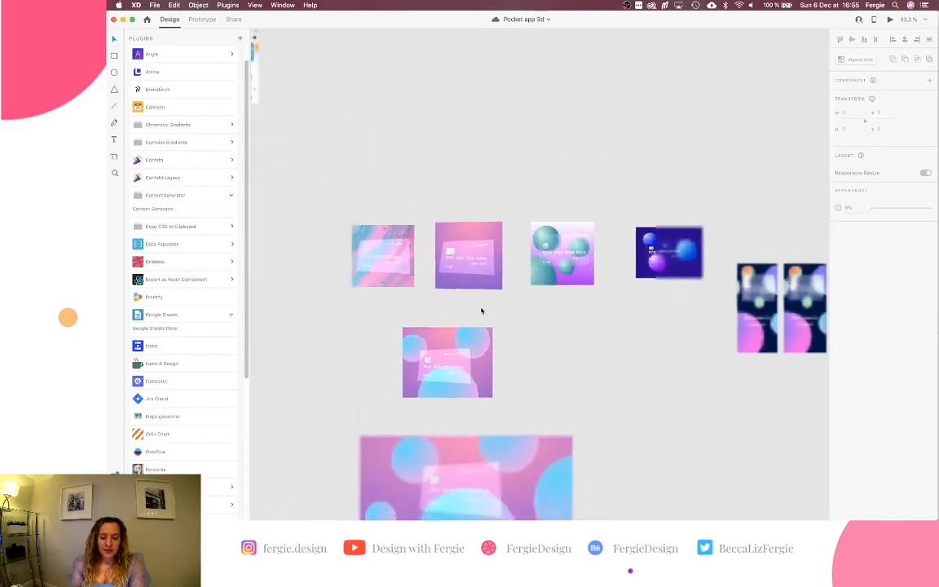
scroll(481, 310, "right", 2)
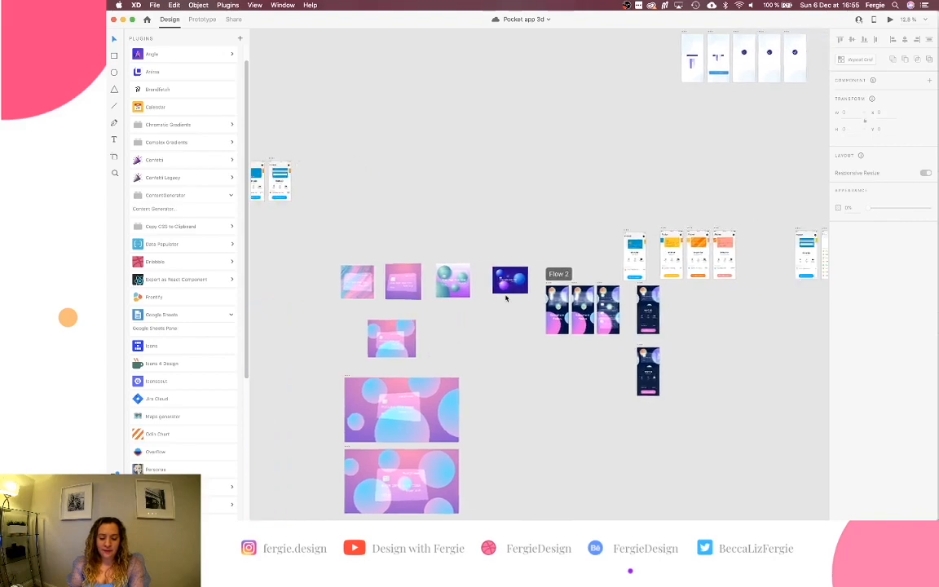
scroll(506, 298, "left", 15)
scroll(505, 298, "up", 8)
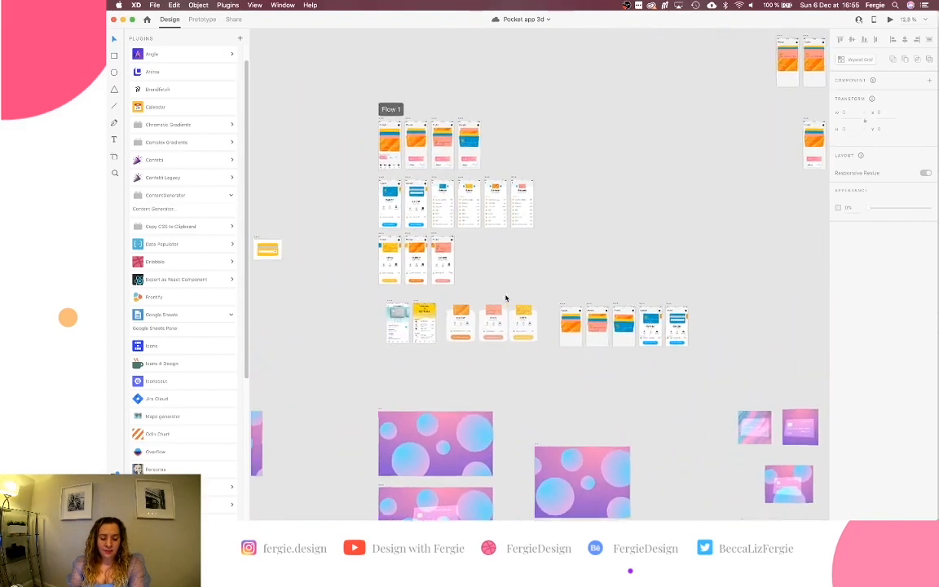
scroll(506, 298, "right", 3)
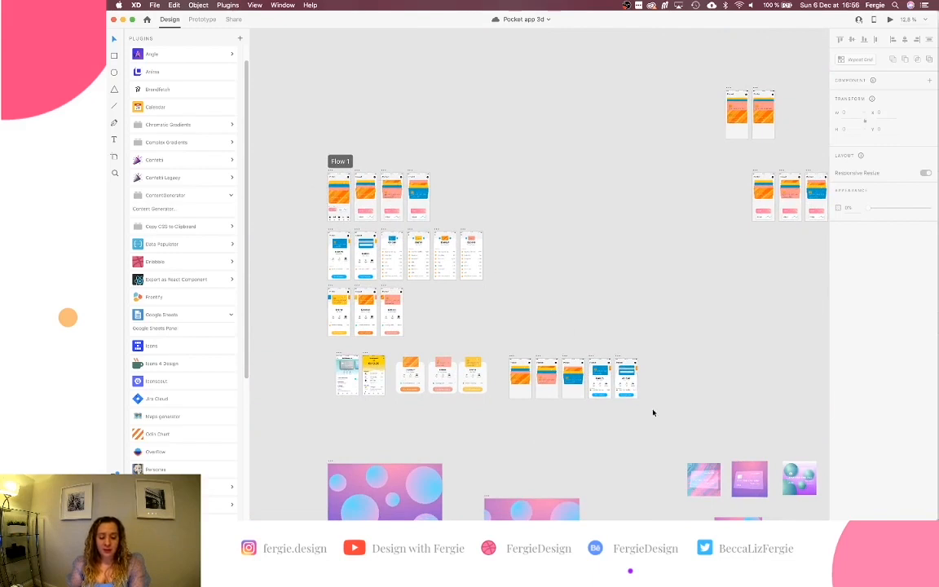
scroll(653, 413, "right", 3)
scroll(652, 412, "down", 1)
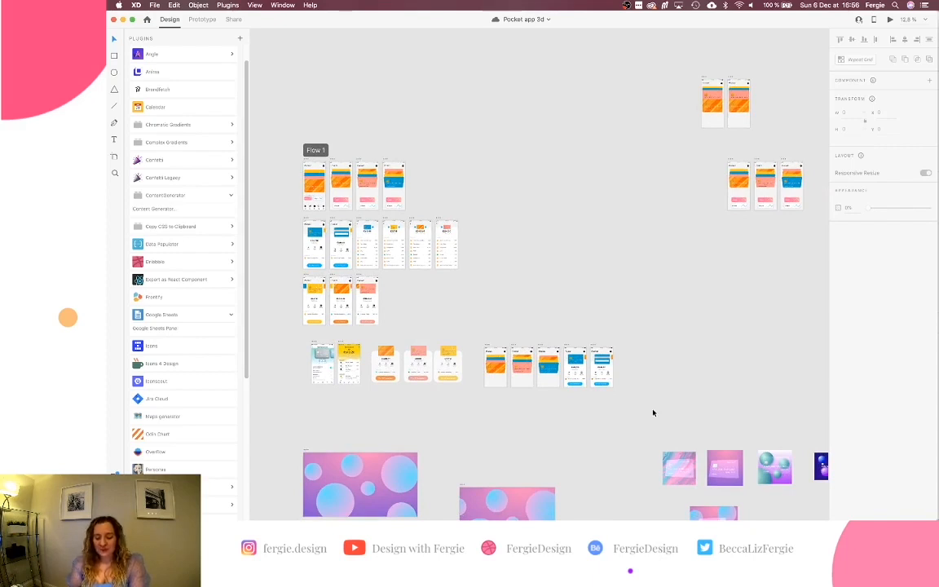
scroll(640, 418, "up", 5)
scroll(639, 421, "up", 8)
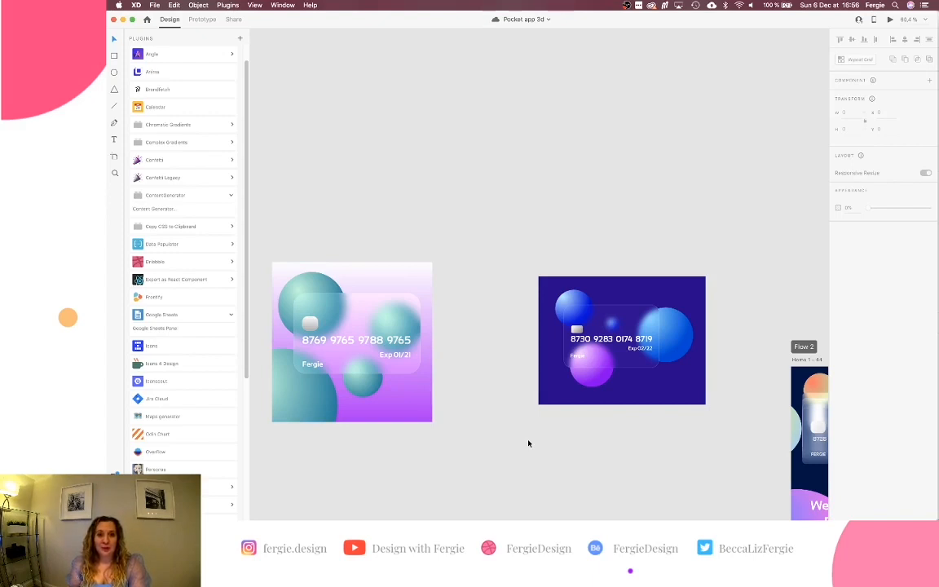
scroll(635, 425, "up", 5)
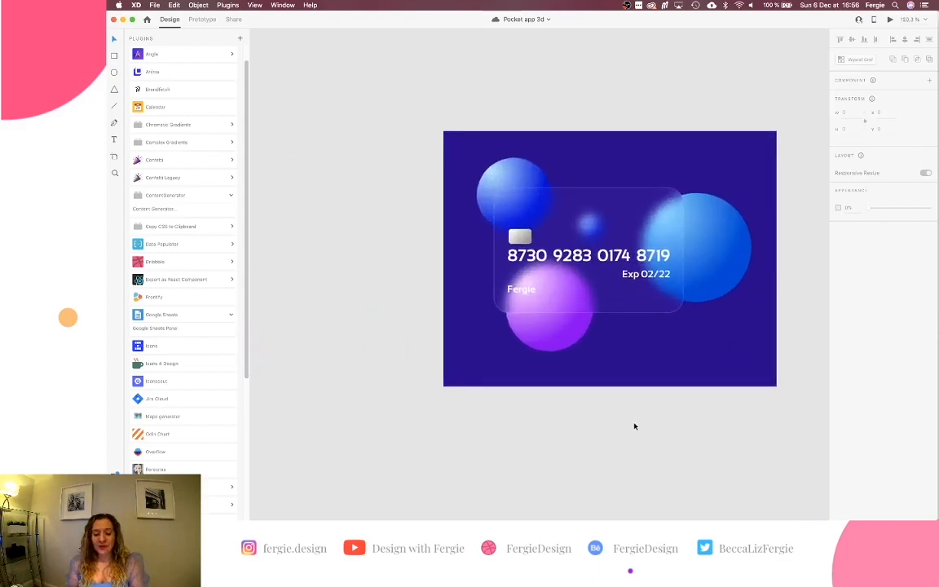
scroll(635, 425, "up", 3)
scroll(635, 425, "right", 3)
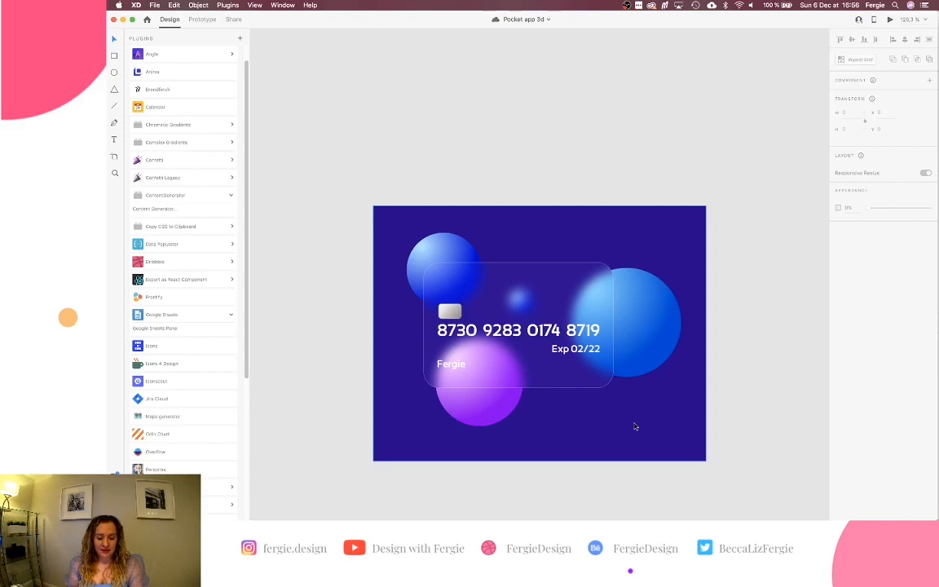
scroll(635, 425, "up", 3)
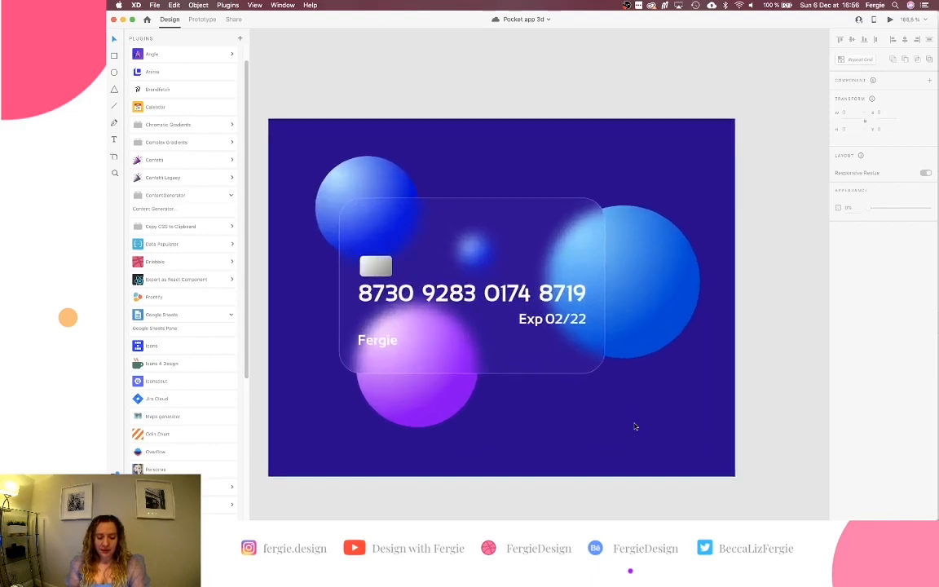
scroll(635, 426, "down", 5)
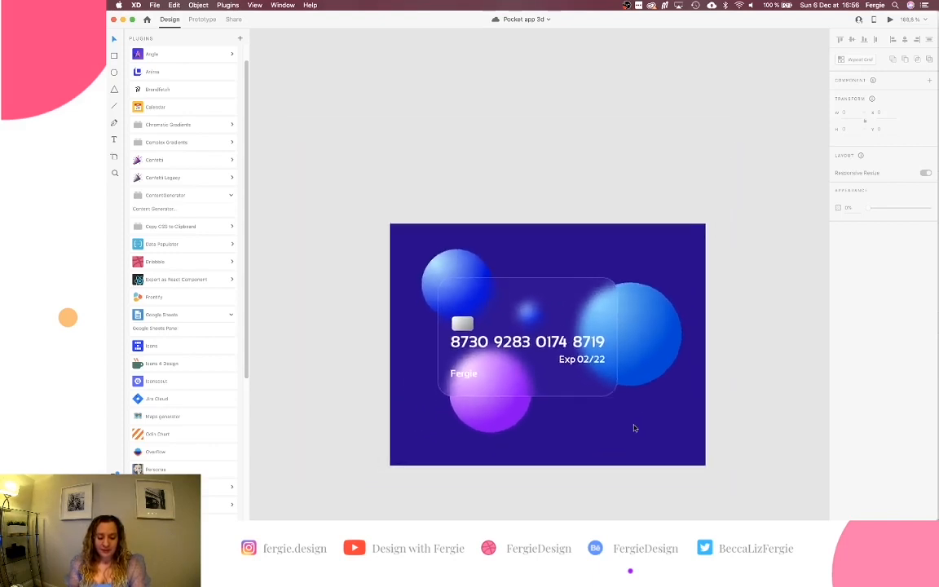
scroll(530, 326, "right", 3)
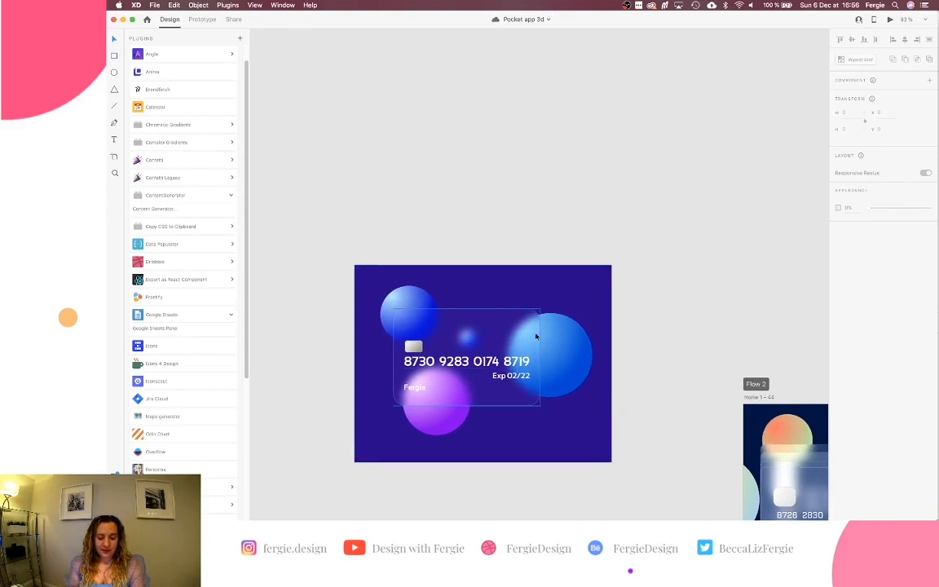
scroll(535, 336, "right", 2)
scroll(535, 336, "up", 1)
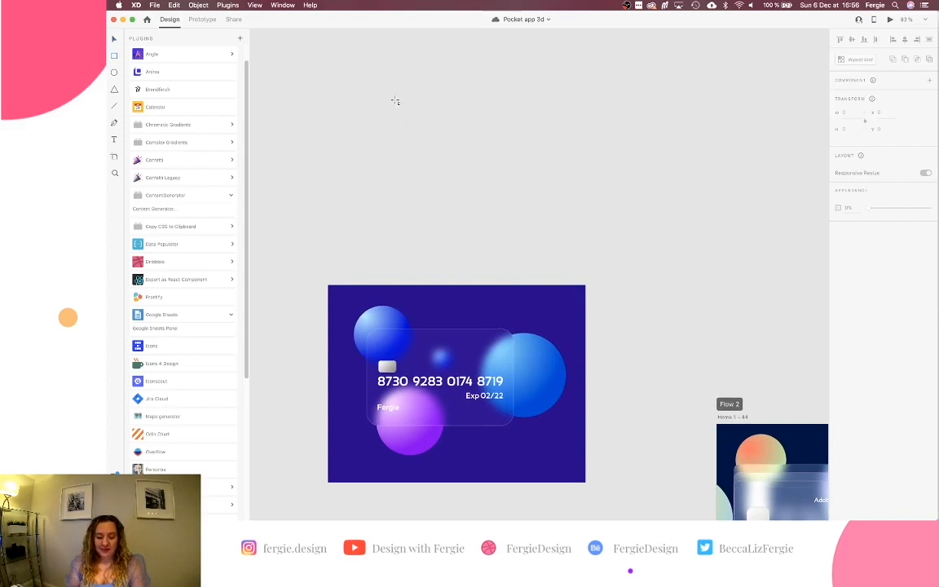
left_click_drag(396, 100, 565, 204)
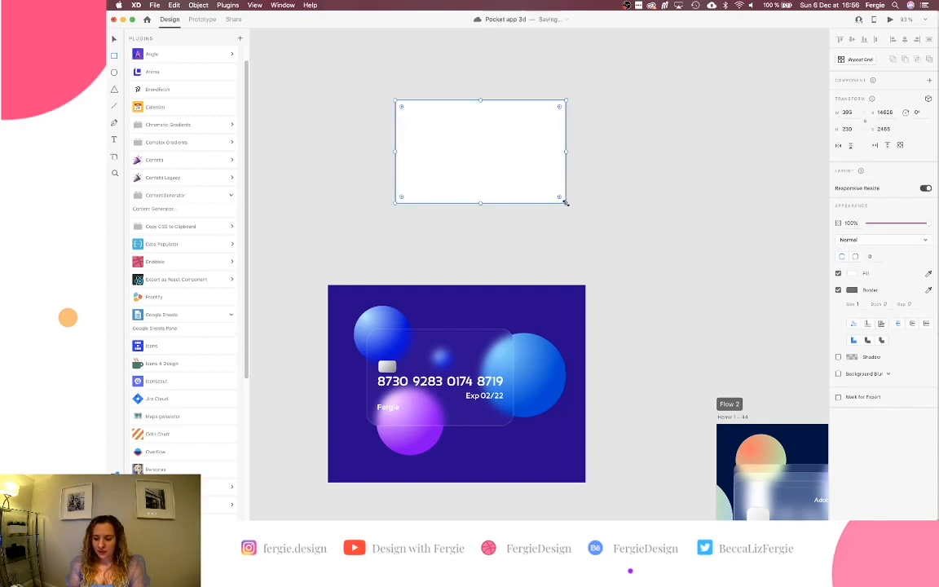
type("395")
double_click(854, 110)
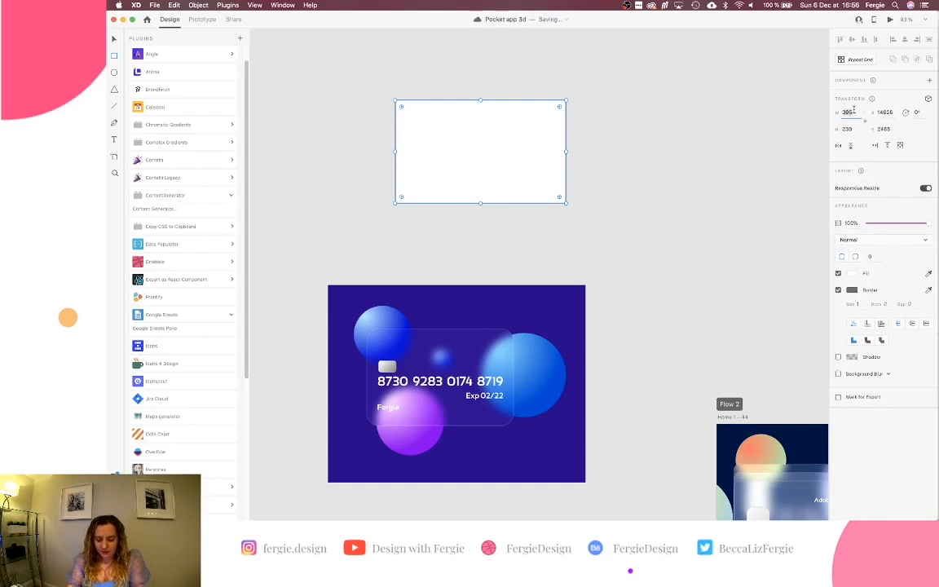
type("400")
key("Tab")
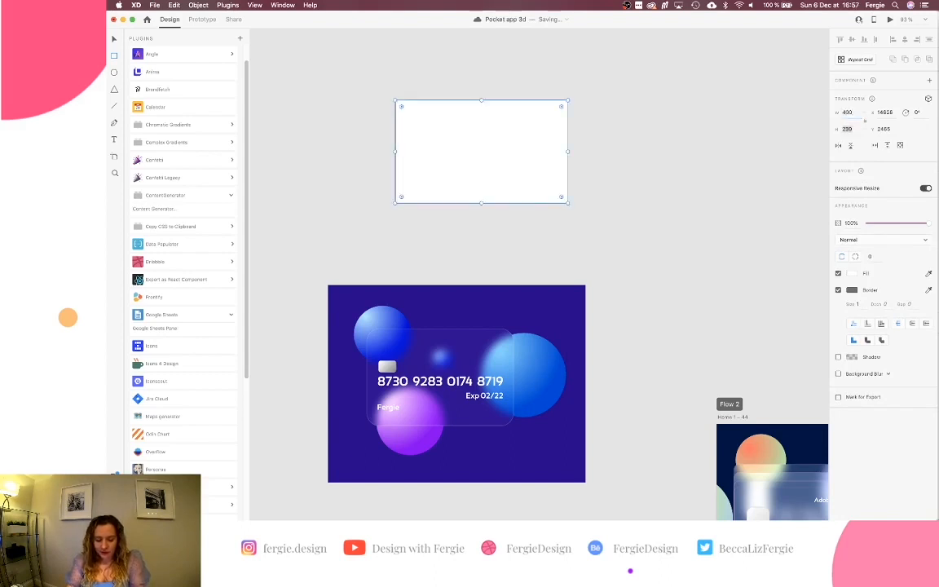
type("250")
key("Return")
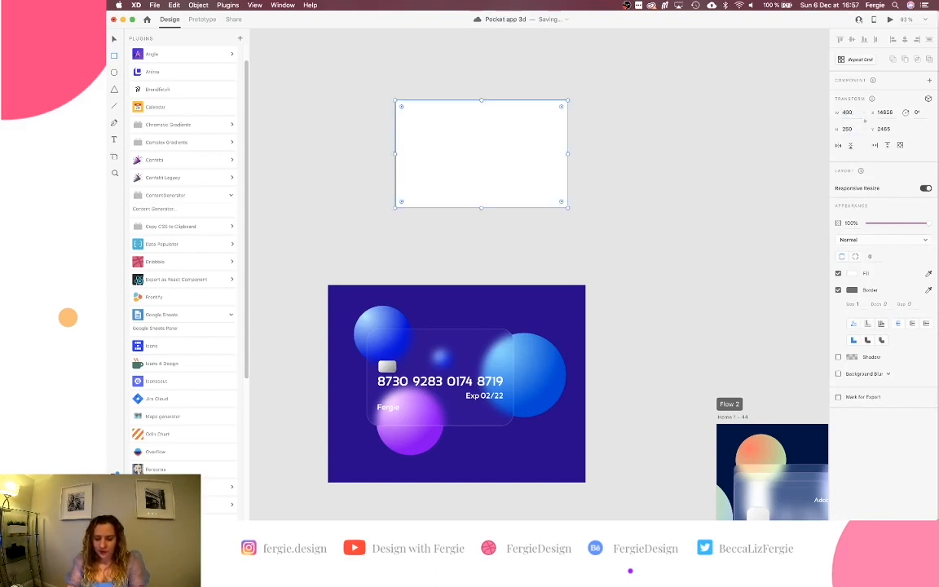
Round the rectangle's corners to about 19 px radius.
scroll(518, 136, "up", 5)
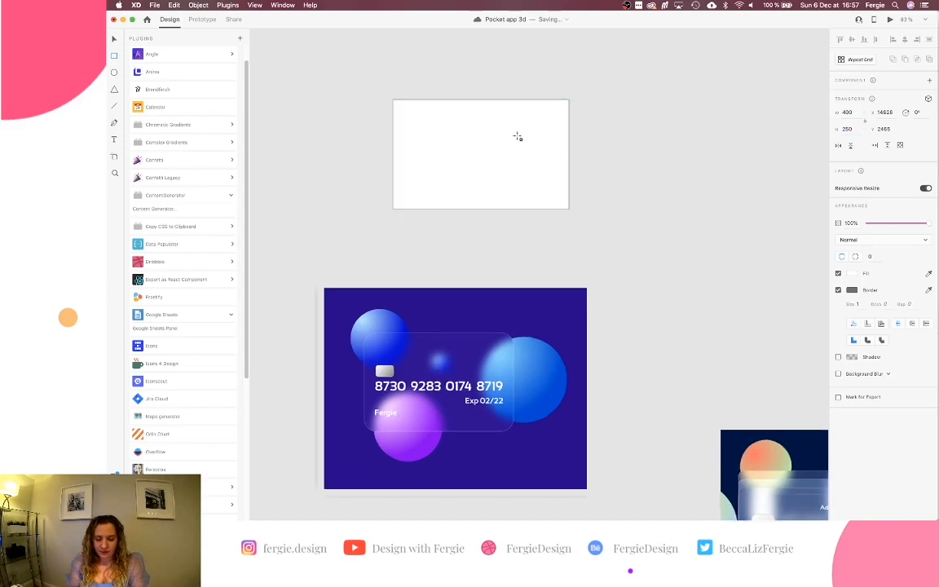
scroll(518, 136, "left", 2)
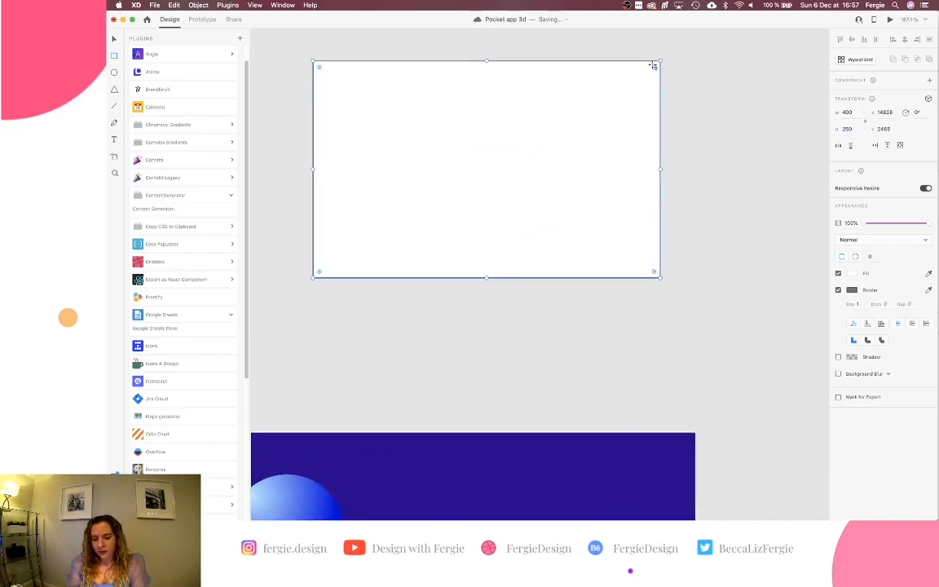
left_click_drag(652, 68, 639, 86)
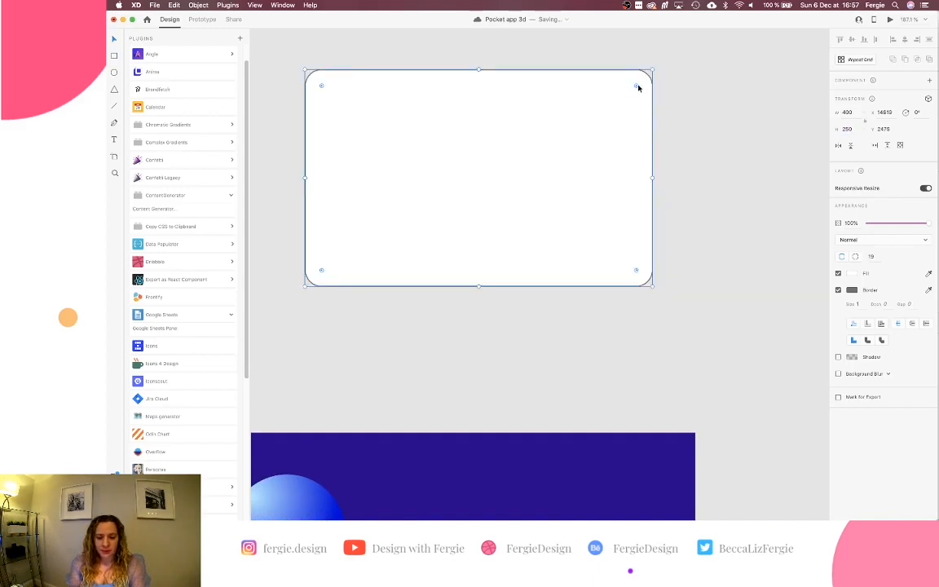
left_click(682, 84)
Start a text box just below the white rounded rectangle.
scroll(595, 141, "down", 3)
scroll(595, 141, "down", 3)
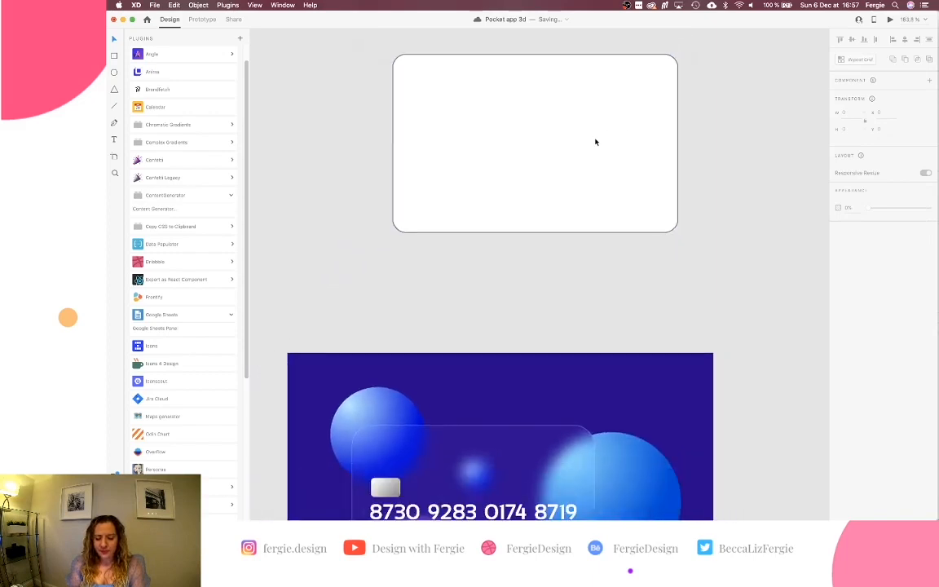
left_click(595, 140)
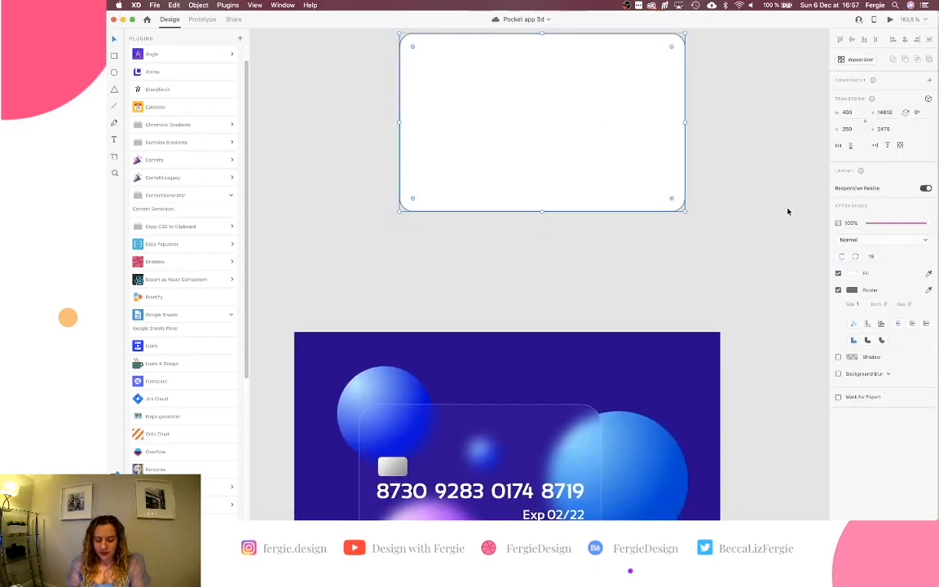
key("t")
left_click(453, 240)
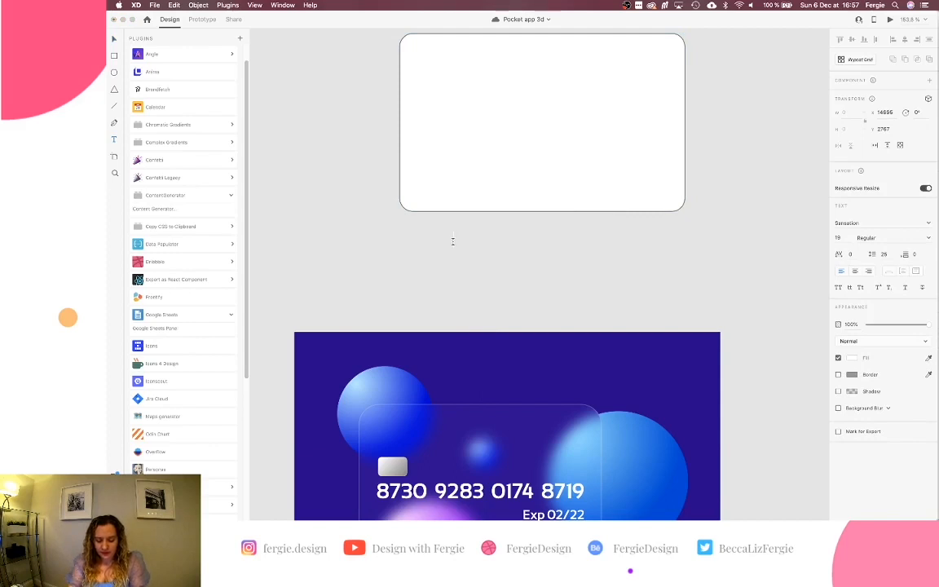
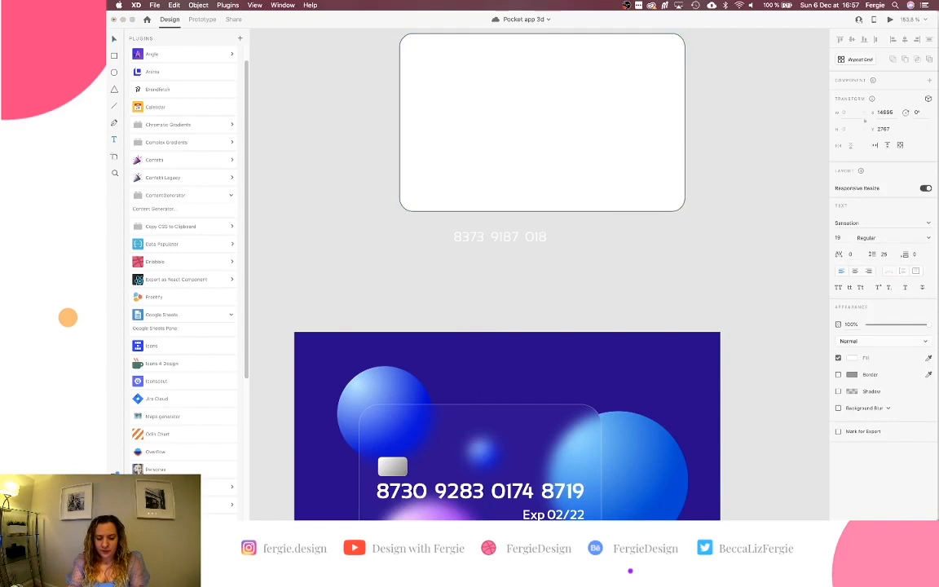
Enter the sample card number as white text below the rectangle.
key("Escape")
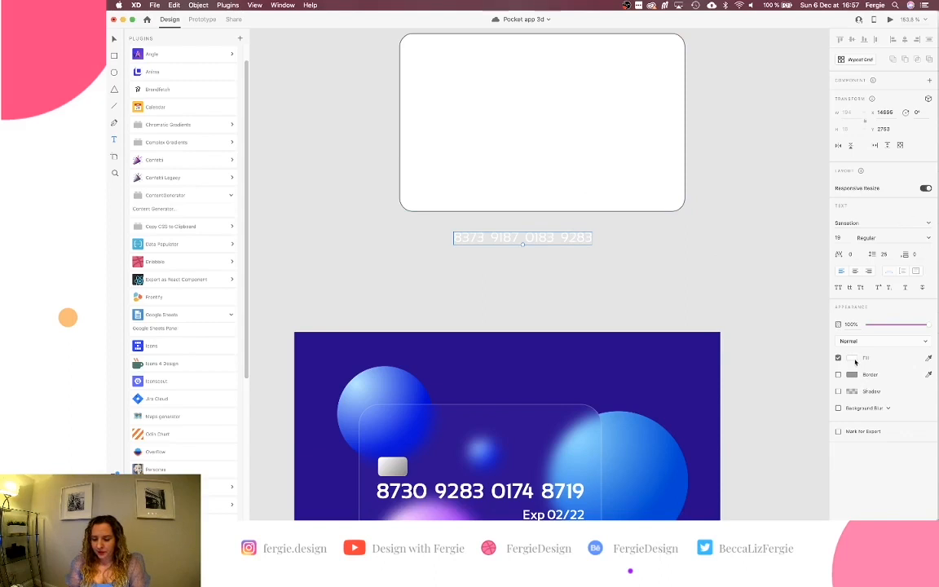
left_click(854, 358)
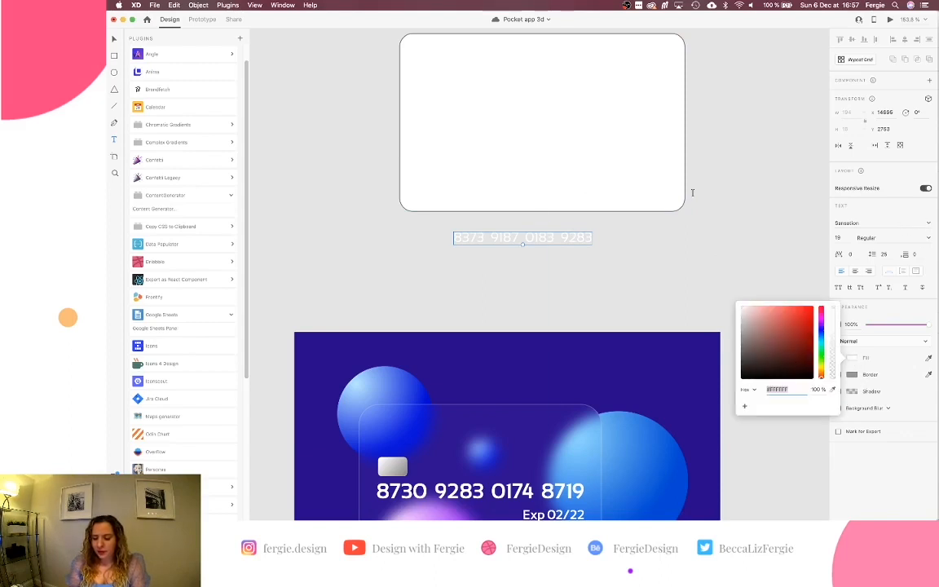
key("Escape")
Lower the white card rectangle's opacity to about 41% for a frosted look.
left_click(526, 173)
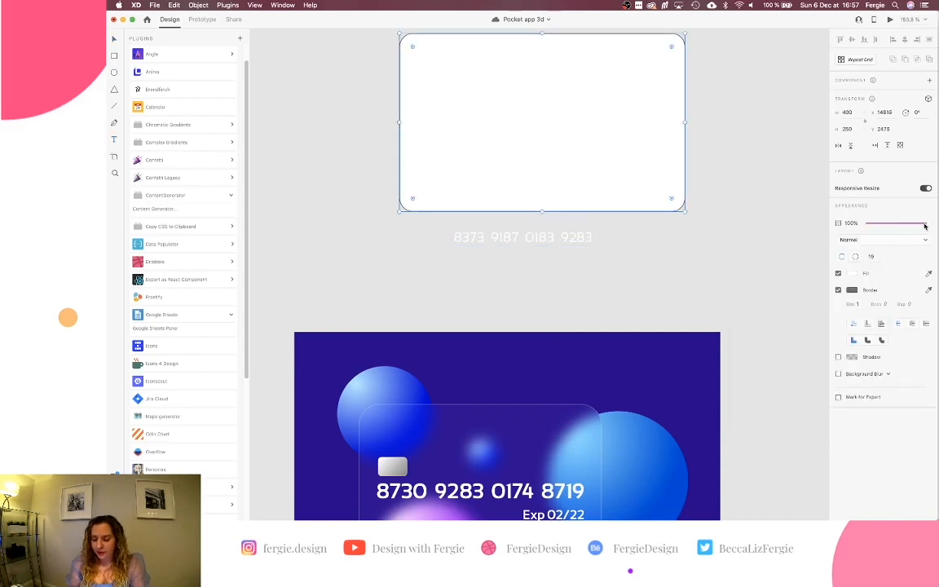
left_click_drag(925, 222, 891, 228)
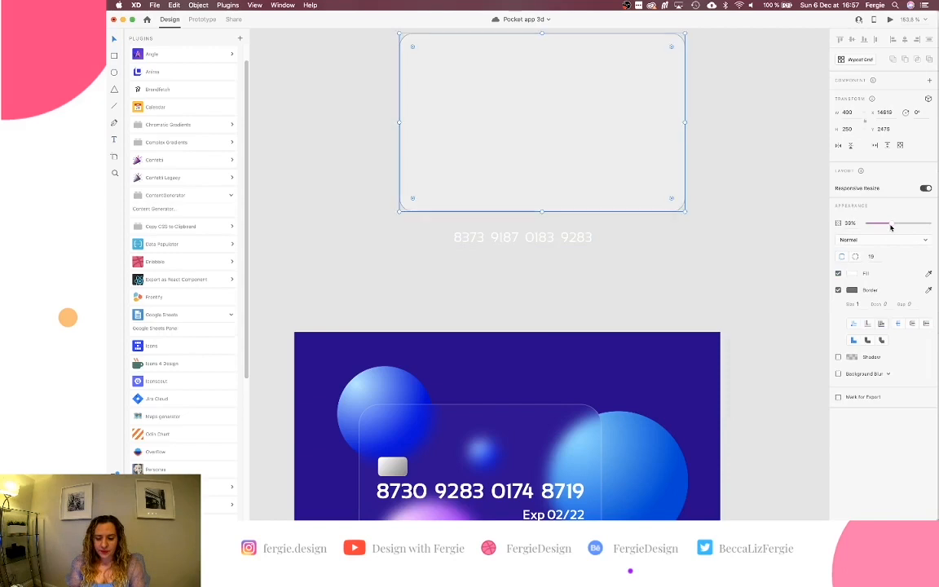
left_click(582, 238)
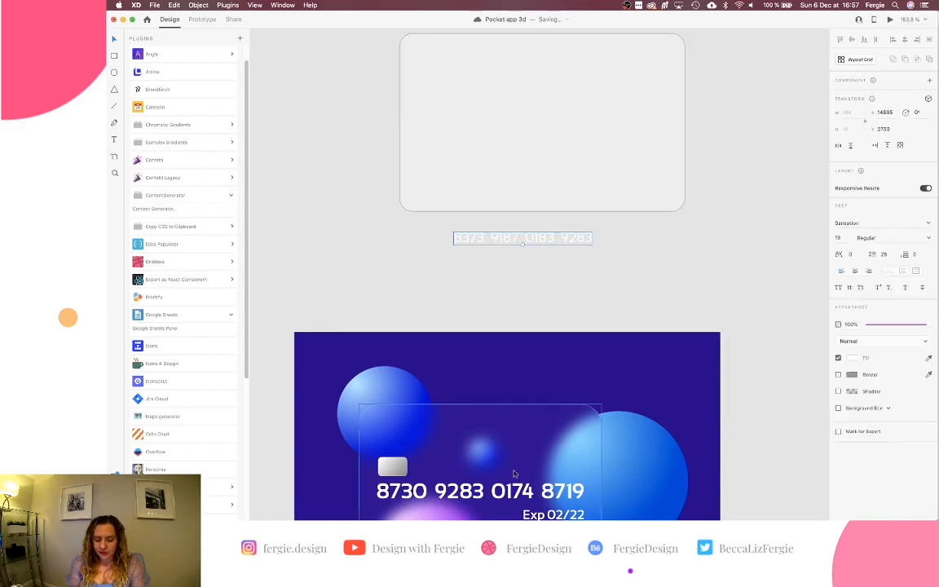
Make the card number Bold at font size 30.
left_click(865, 222)
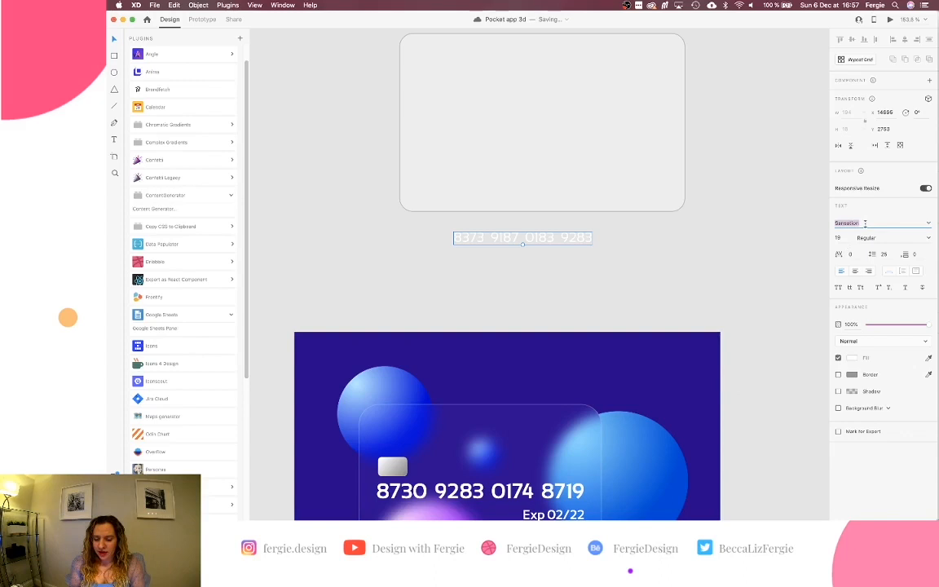
left_click(927, 238)
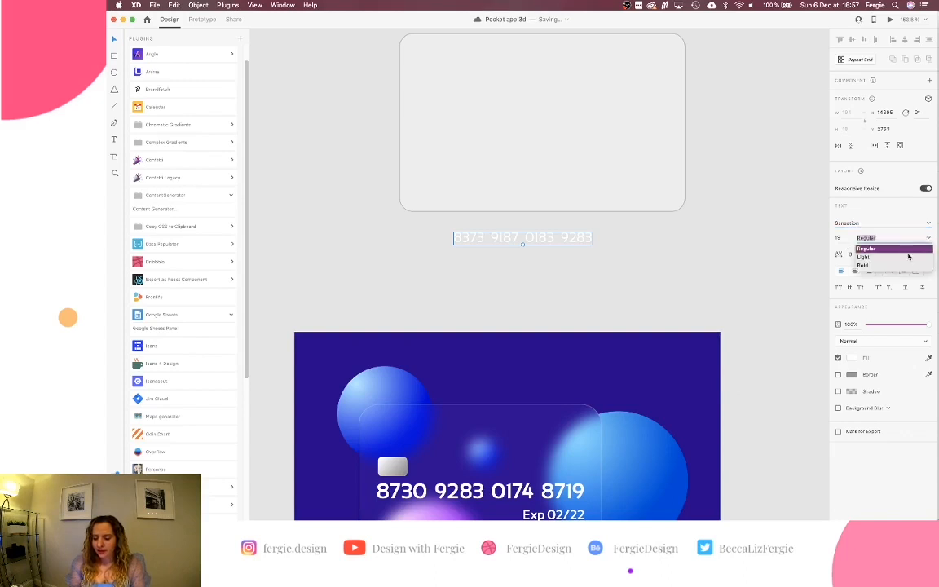
left_click(860, 265)
left_click_drag(518, 244, 548, 132)
Add a size-15, right-aligned copy of the number reading 'Exp 02/22'.
scroll(547, 132, "up", 3)
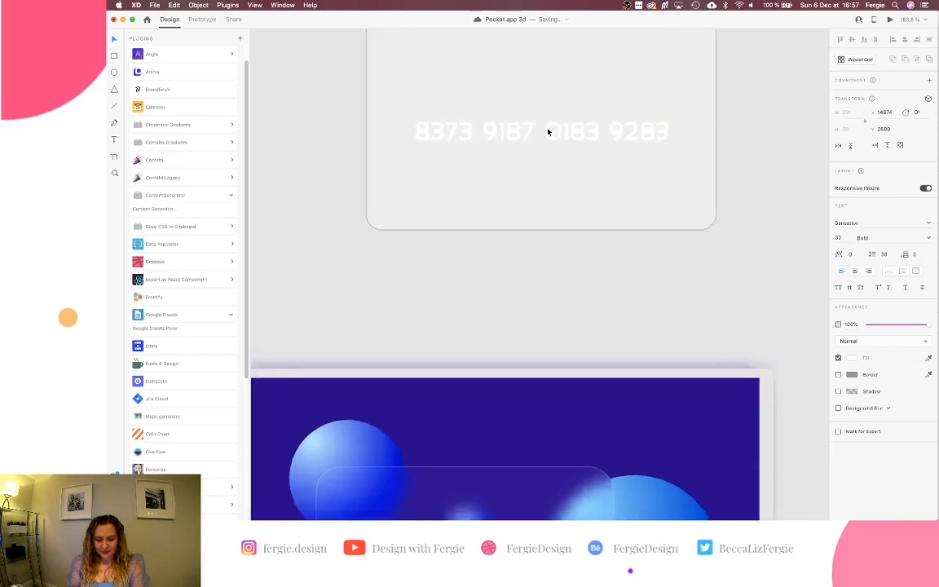
scroll(549, 130, "up", 3)
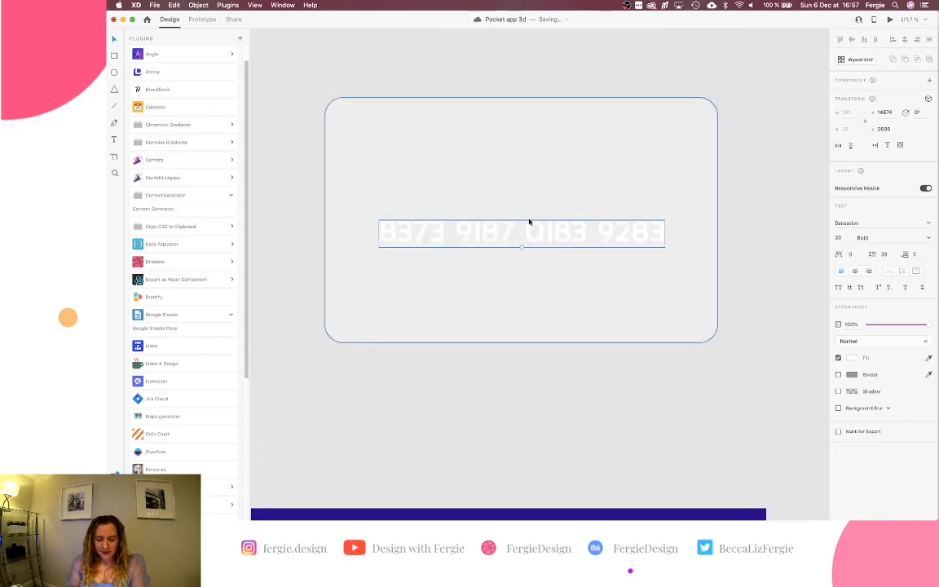
left_click_drag(531, 232, 528, 260)
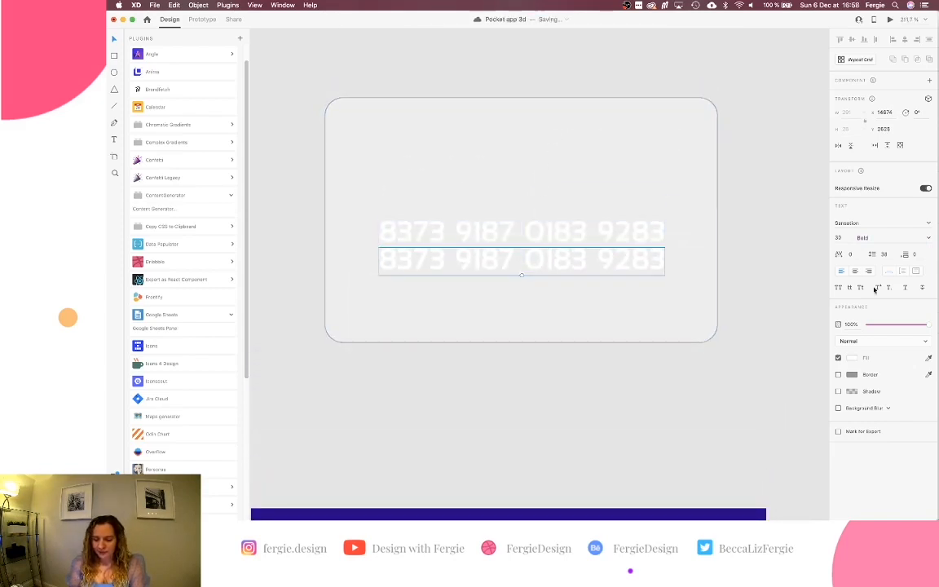
type("15")
key("Return")
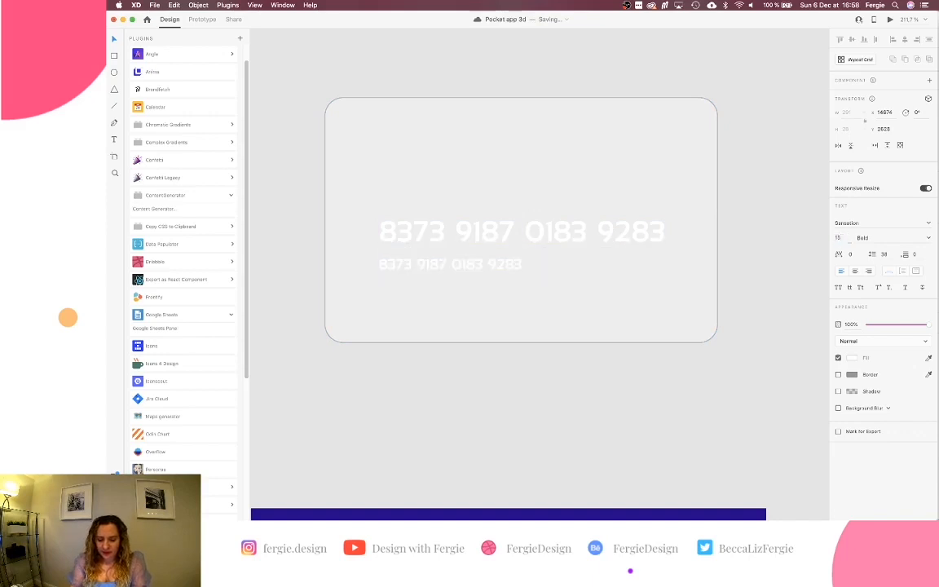
left_click_drag(410, 268, 553, 268)
double_click(553, 268)
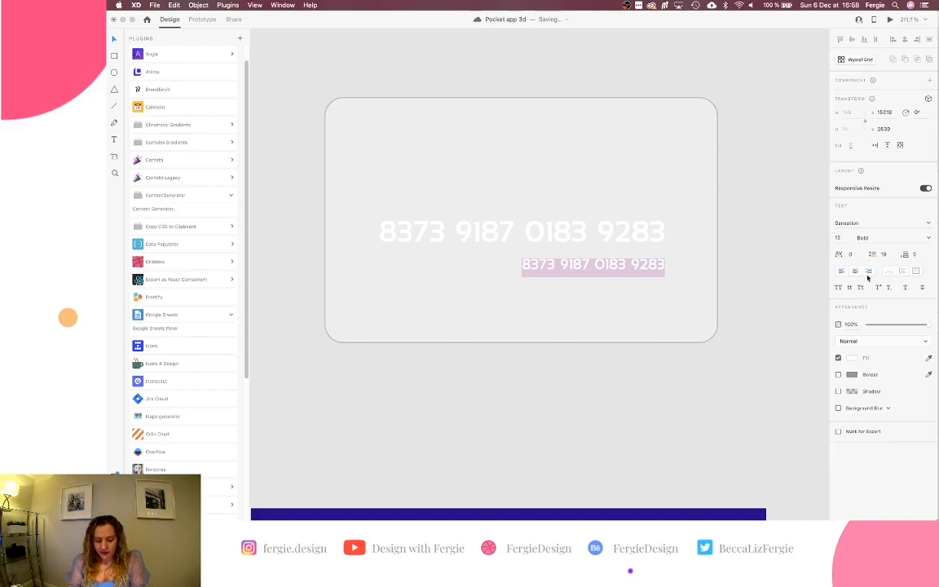
type("Exp 02/22")
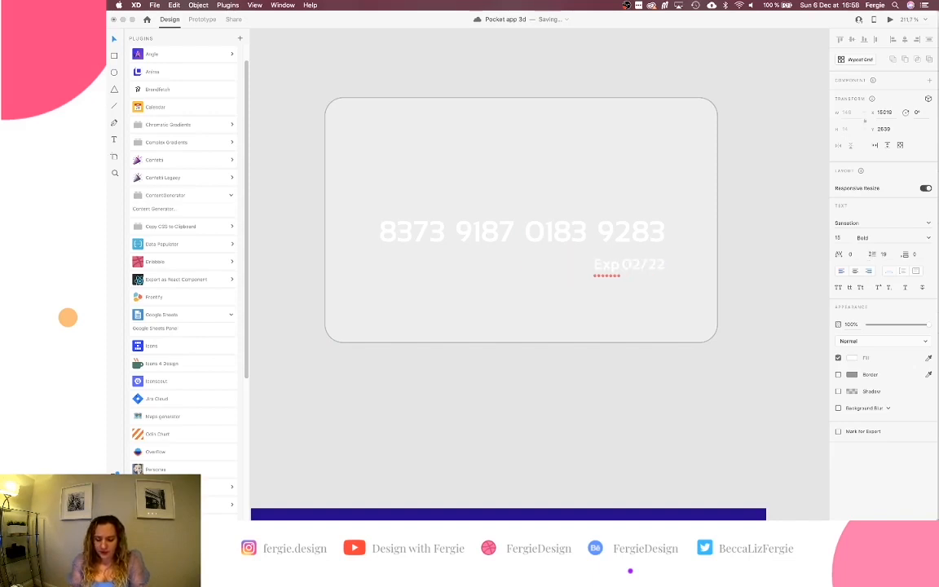
key("Escape")
Duplicate the expiry line lower-left and retype it as the cardholder's name.
left_click_drag(640, 267, 422, 295)
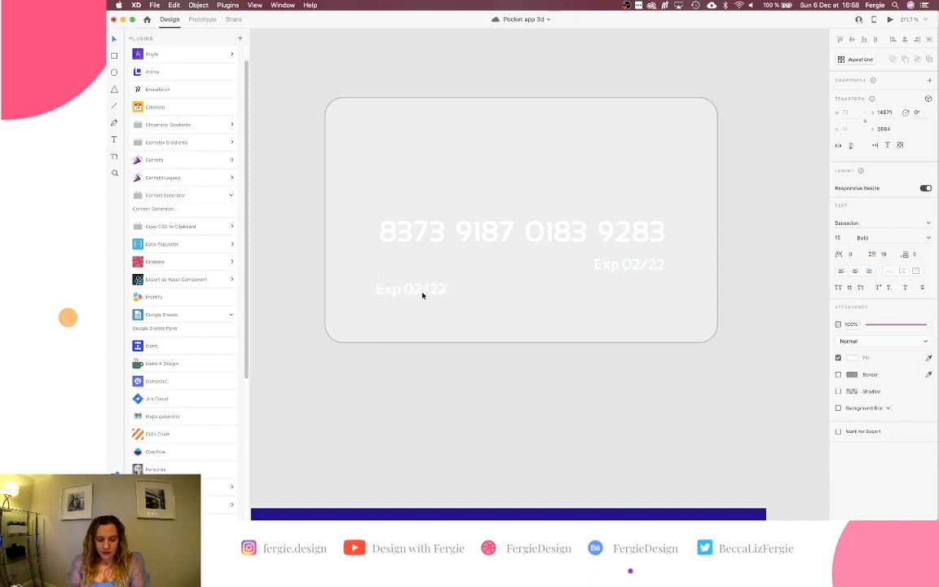
double_click(427, 294)
type("Fergie")
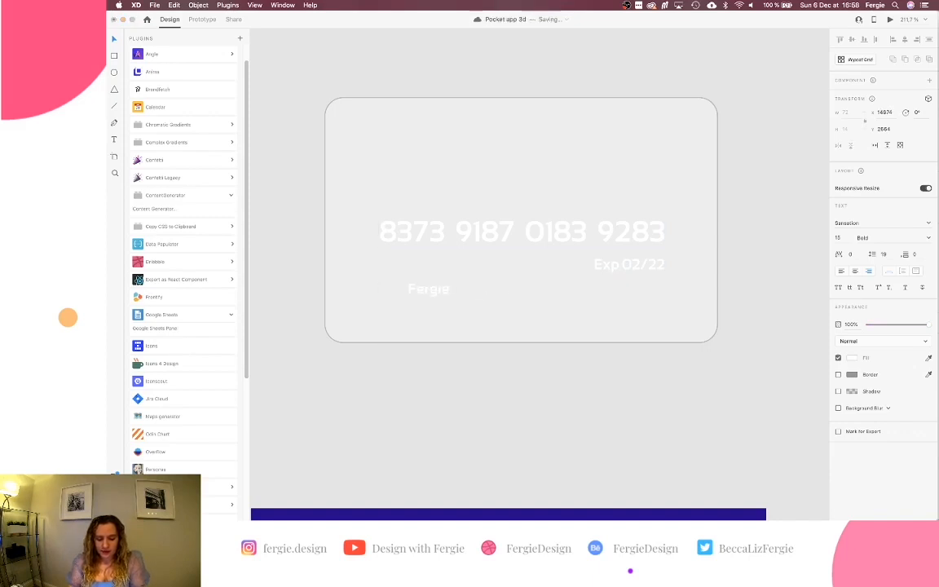
key("ctrl+z")
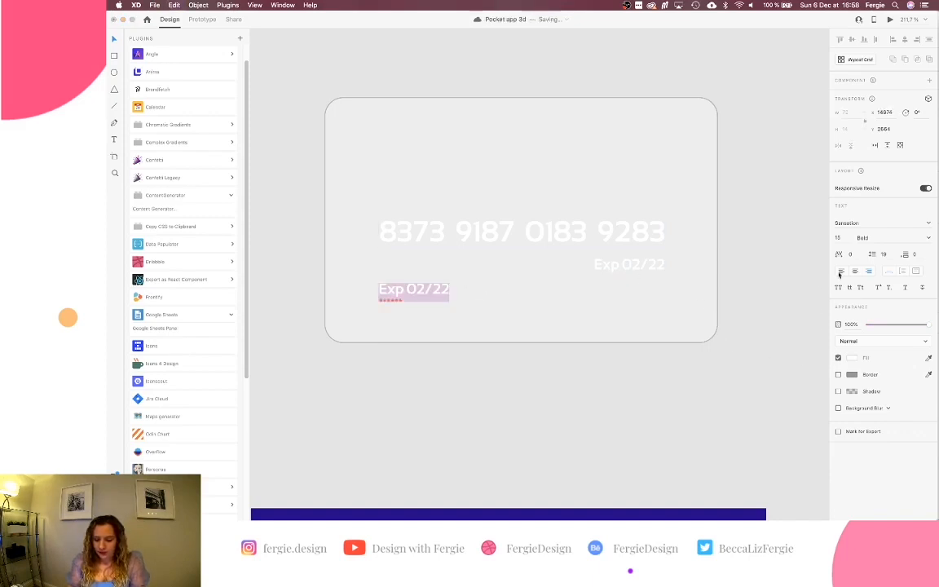
type("Fergi")
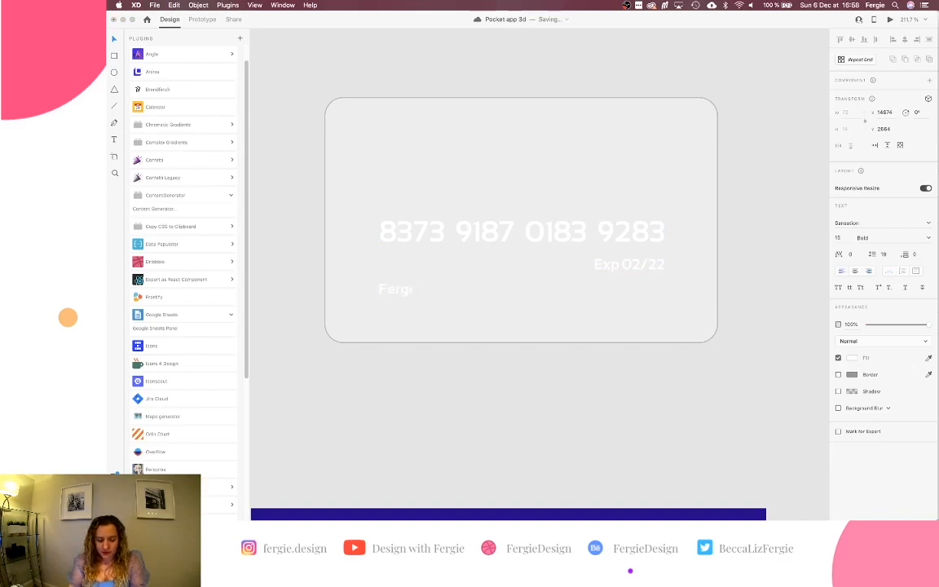
type("e")
key("Escape")
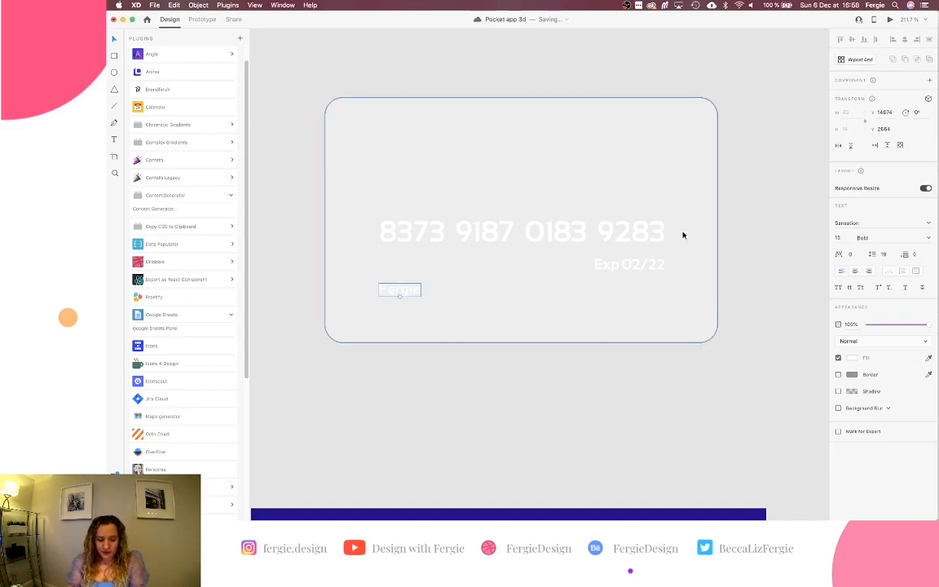
Check the spacing between the expiry line and the cardholder name.
left_click(611, 265)
key("alt")
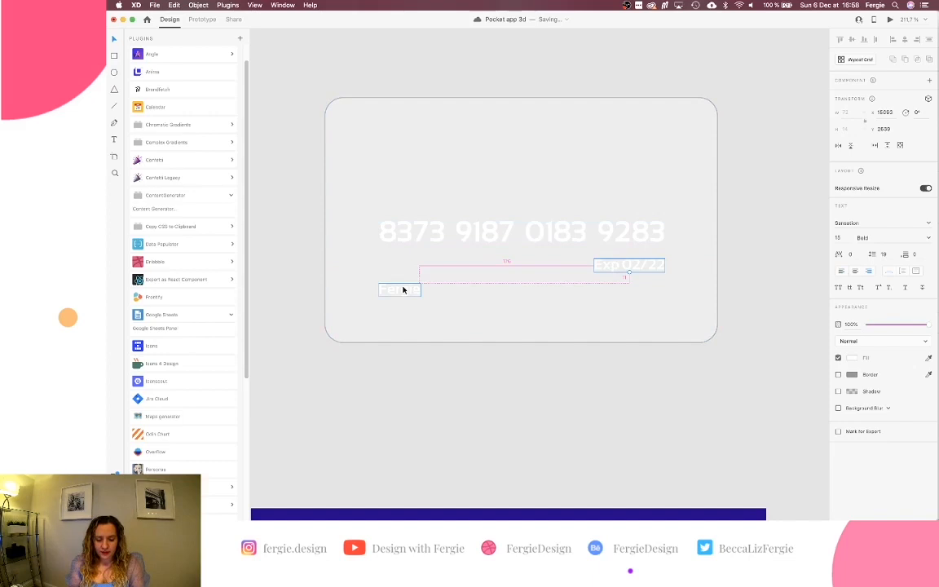
scroll(403, 290, "up", 1)
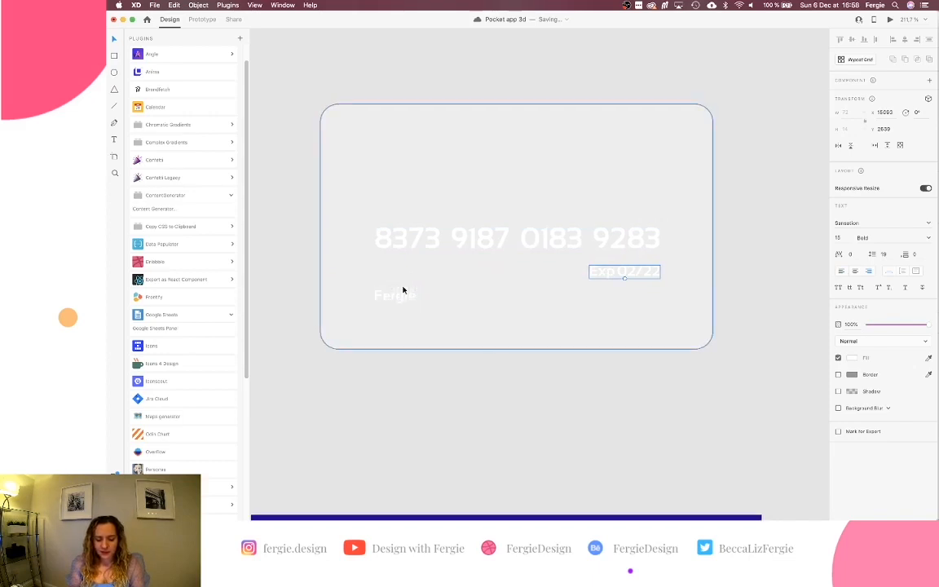
scroll(507, 207, "down", 3)
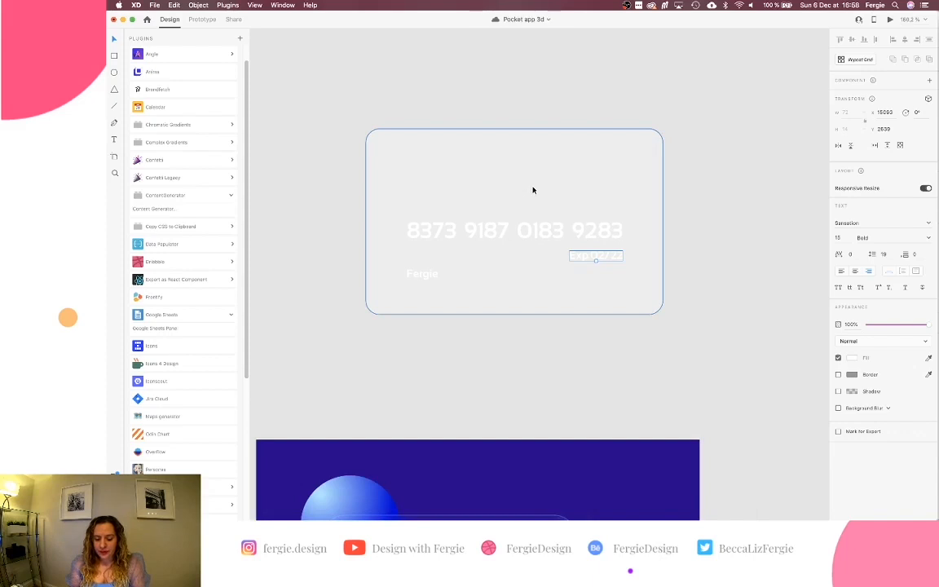
Copy the top-left blue sphere from the original card design.
left_click_drag(365, 334, 587, 204)
scroll(587, 204, "down", 6)
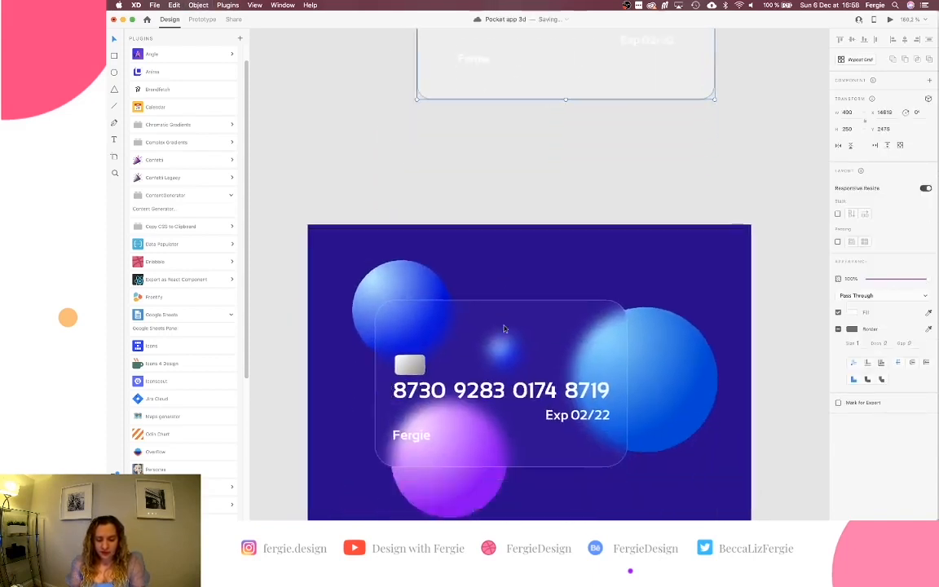
left_click(420, 230)
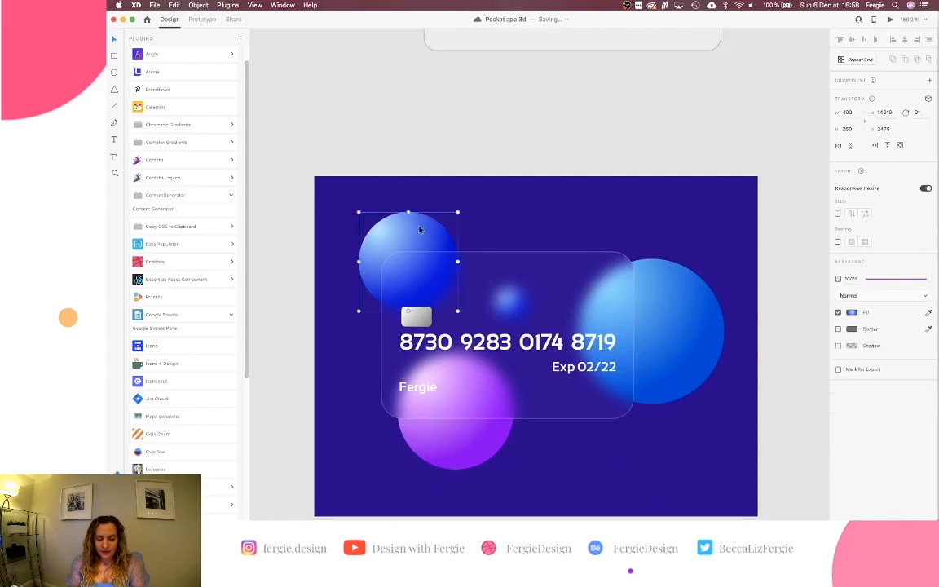
key("super+c")
Paste the blue sphere over the frosted card's top-left corner.
scroll(420, 229, "up", 6)
left_click(420, 230)
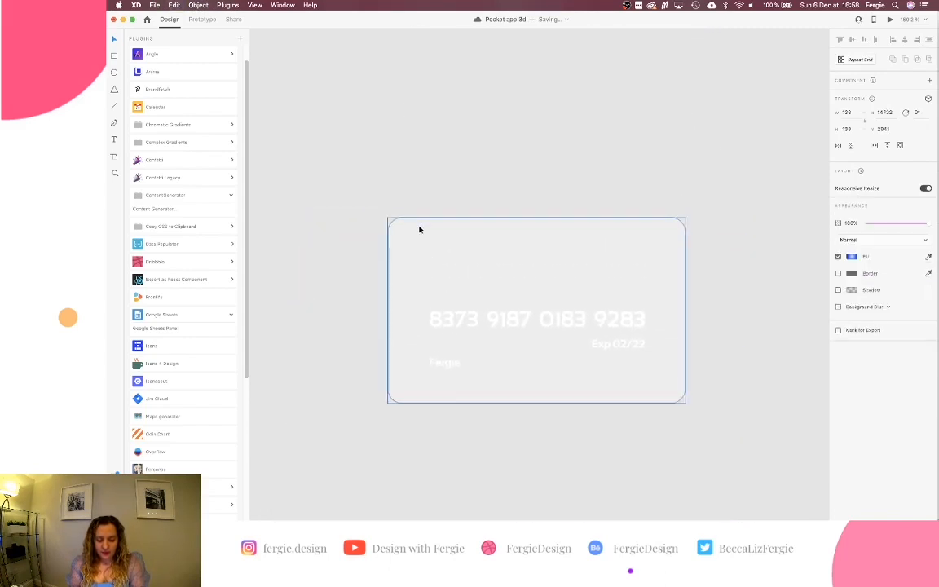
key("super+v")
left_click_drag(535, 261, 390, 208)
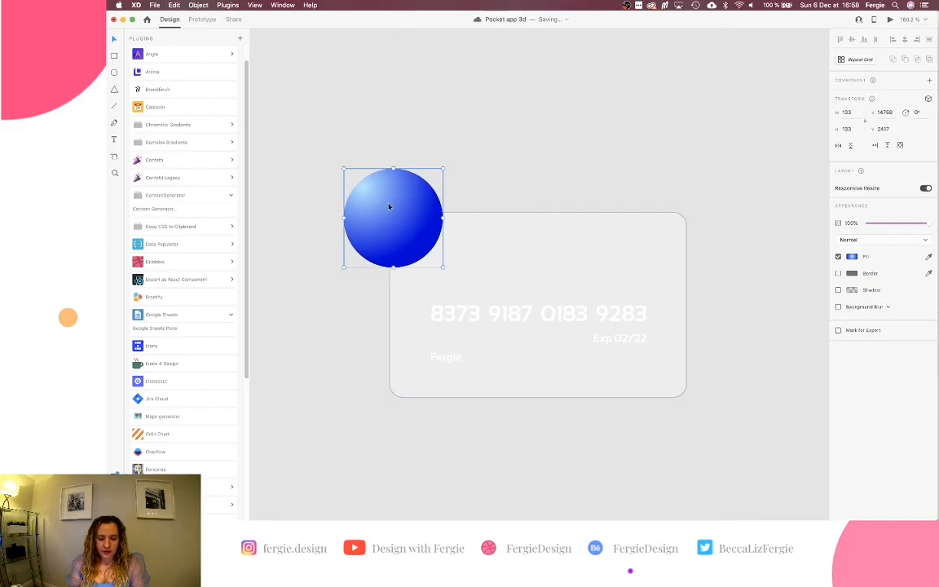
Inspect the pasted sphere's points and gradient fill settings.
double_click(389, 207)
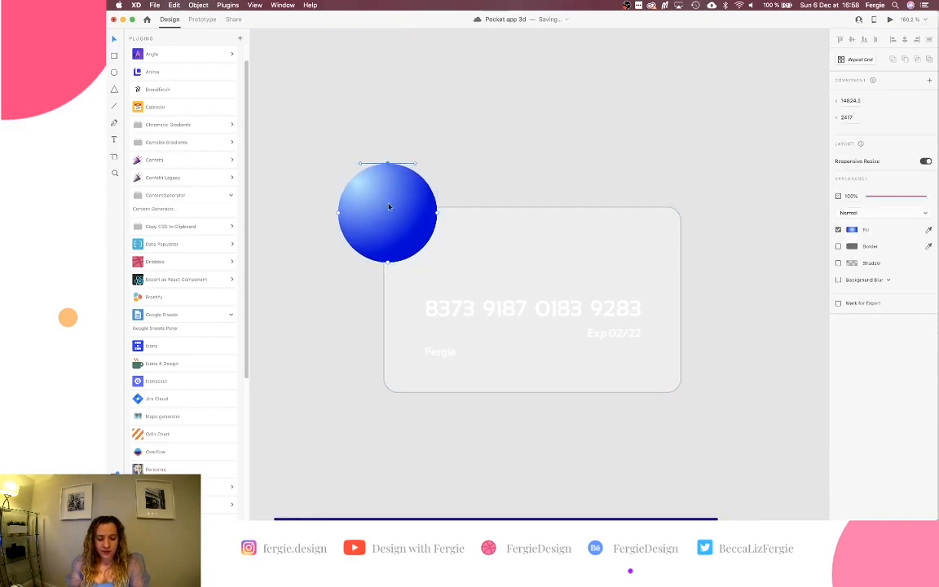
key("Escape")
left_click(852, 257)
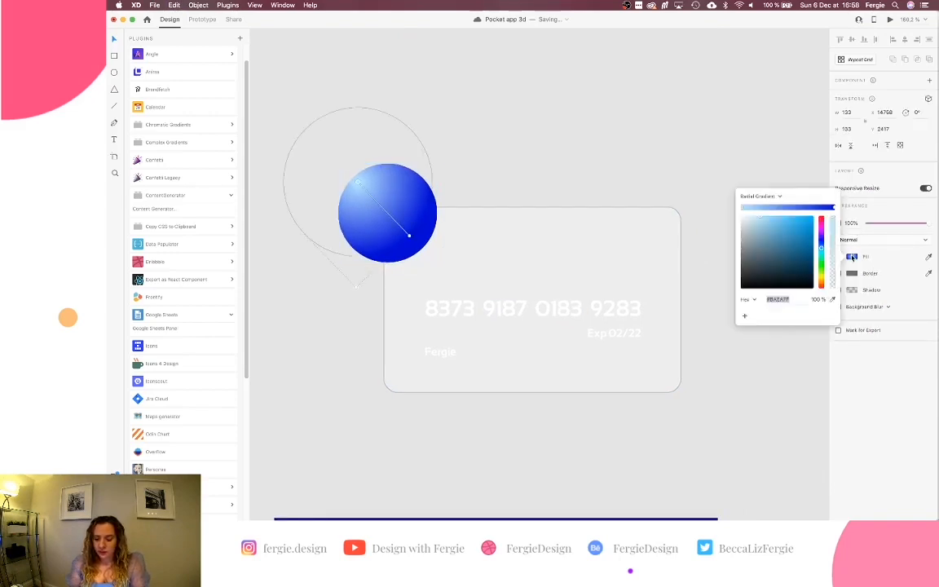
left_click(544, 165)
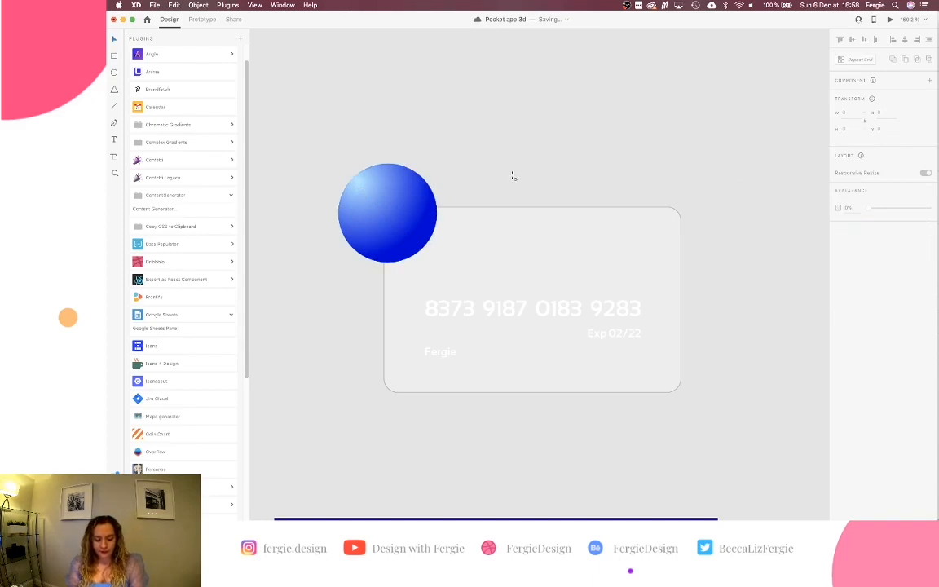
Add an outline-free circle over the frosted card's bottom-right corner.
mouse_move(513, 175)
left_mouse_down()
mouse_move(588, 251)
mouse_move(583, 236)
mouse_move(658, 379)
left_mouse_up()
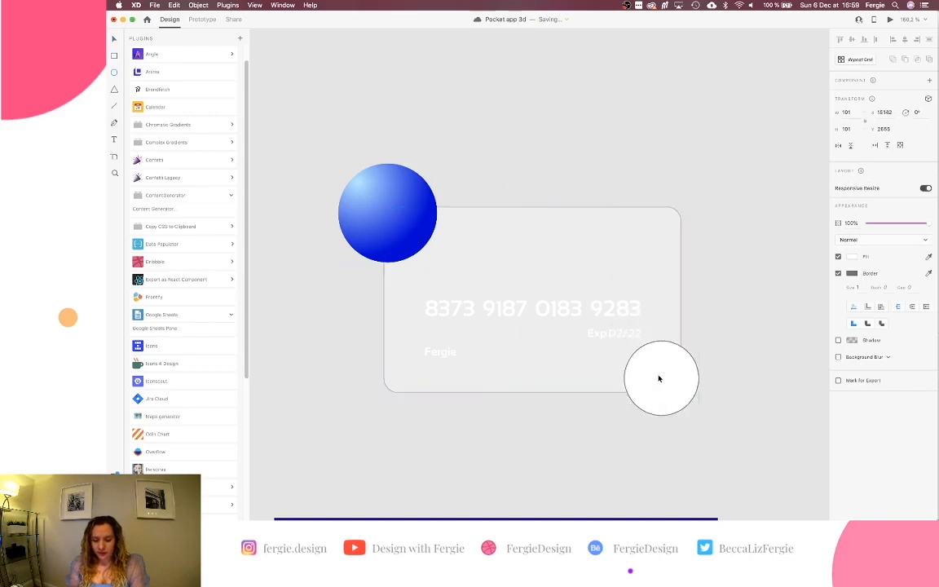
key("Escape")
left_click_drag(625, 414, 568, 467)
left_click(648, 407)
left_click_drag(623, 417, 561, 480)
left_click_drag(623, 429, 633, 402)
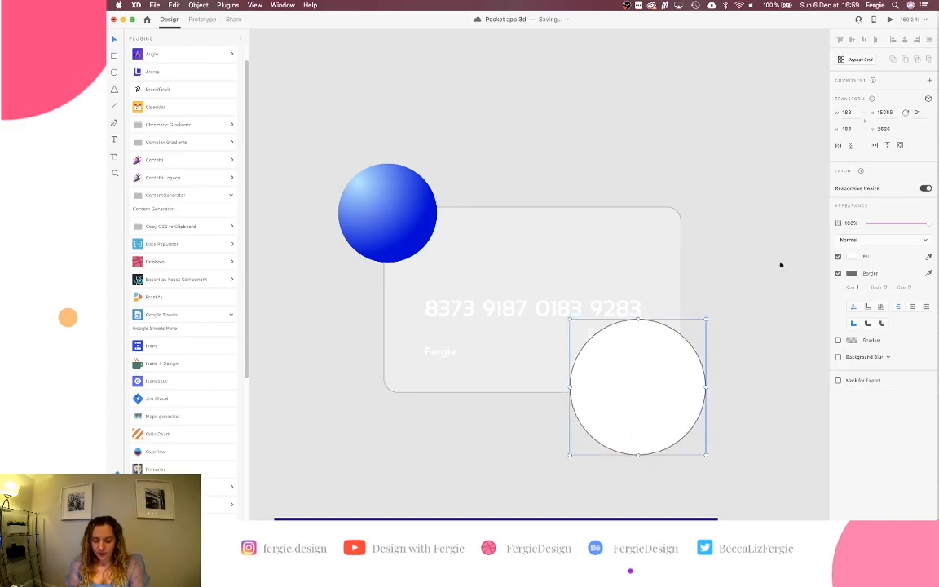
left_click(838, 273)
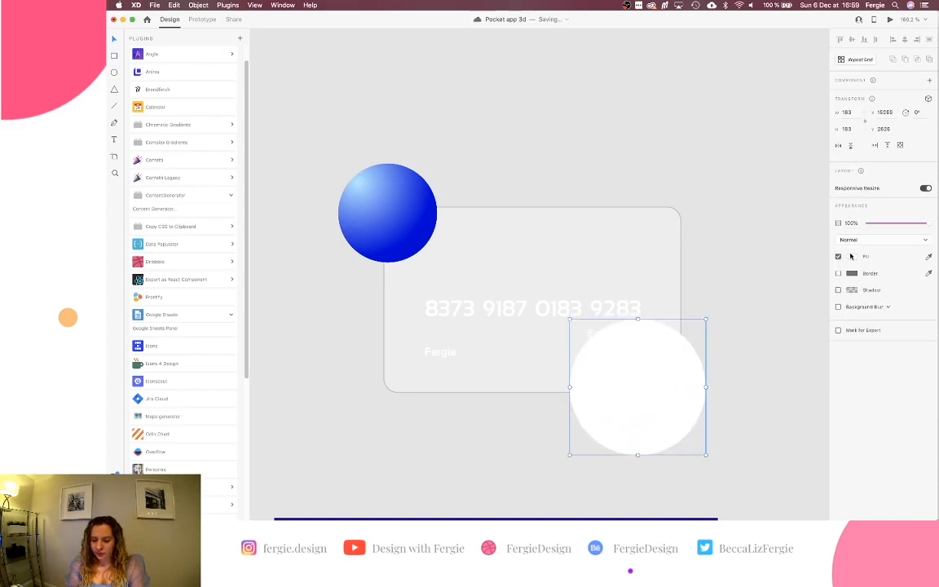
Give the circle a Radial Gradient fill with a saturated purple outer stop.
left_click(852, 256)
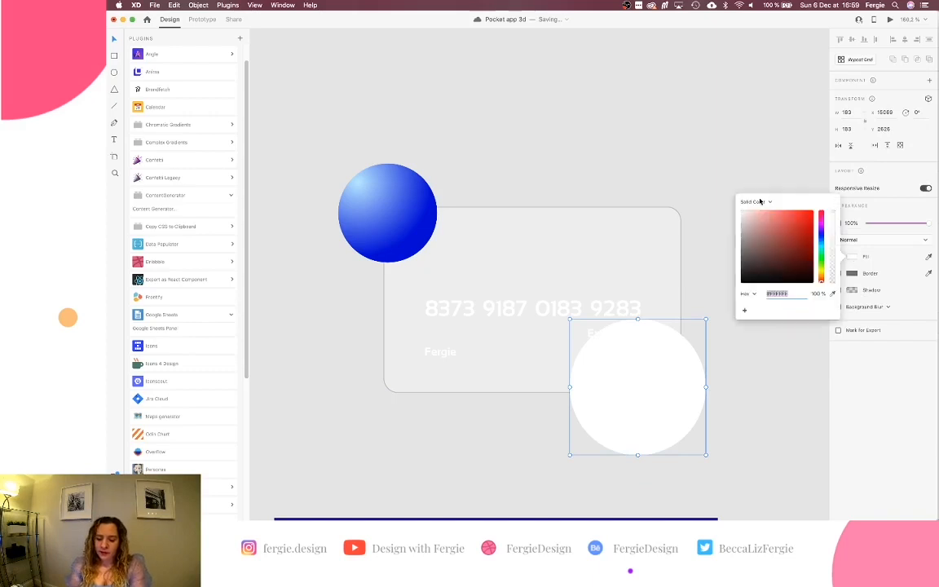
left_click(754, 201)
left_click(760, 216)
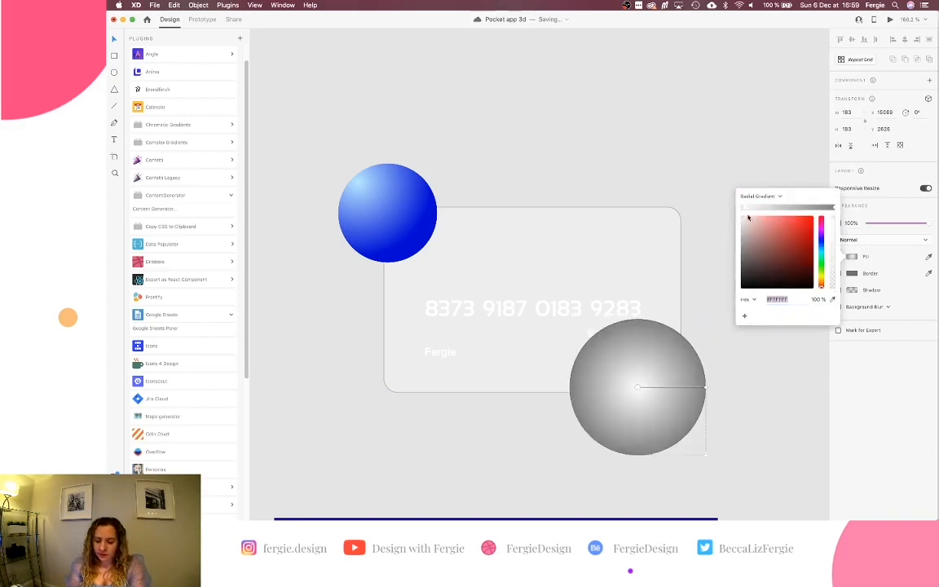
left_click(834, 209)
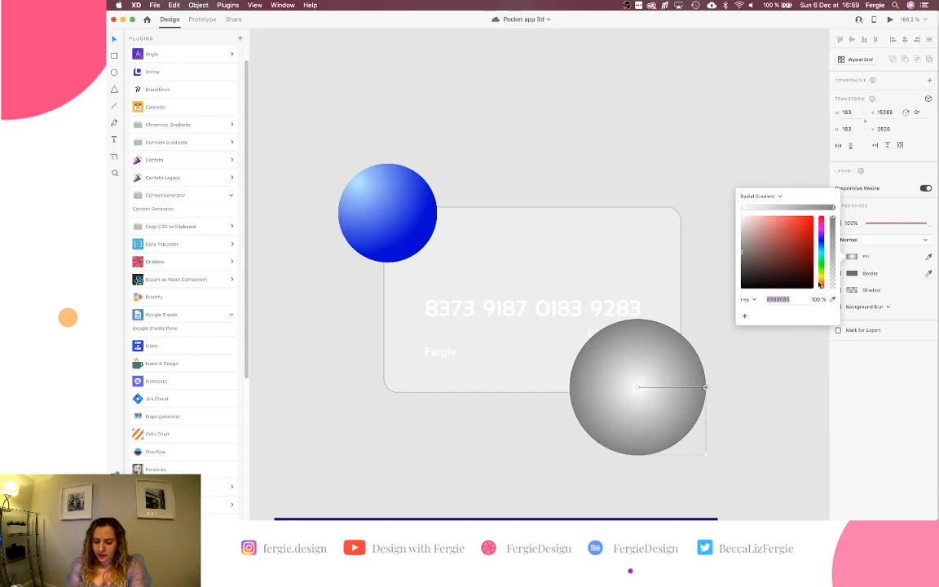
left_click_drag(820, 289, 821, 237)
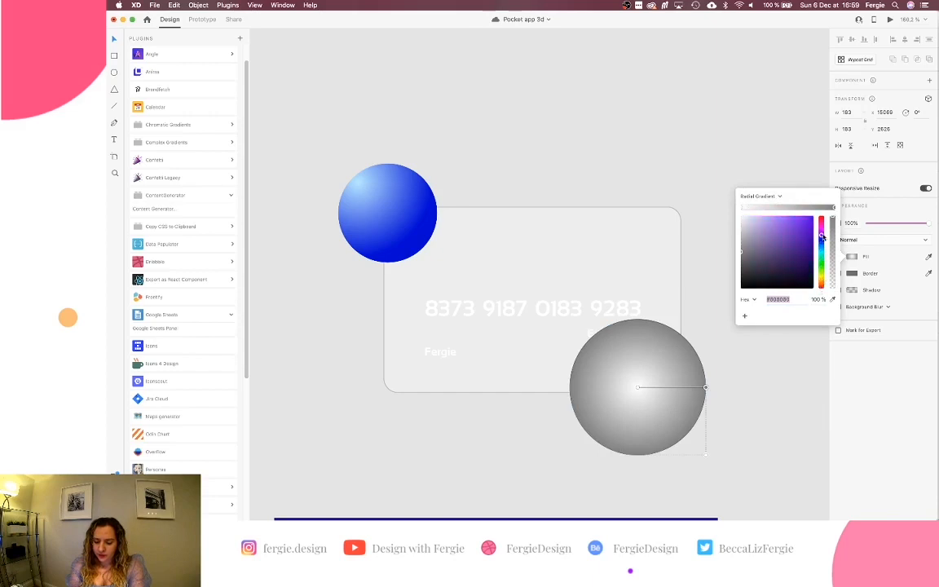
left_click(812, 247)
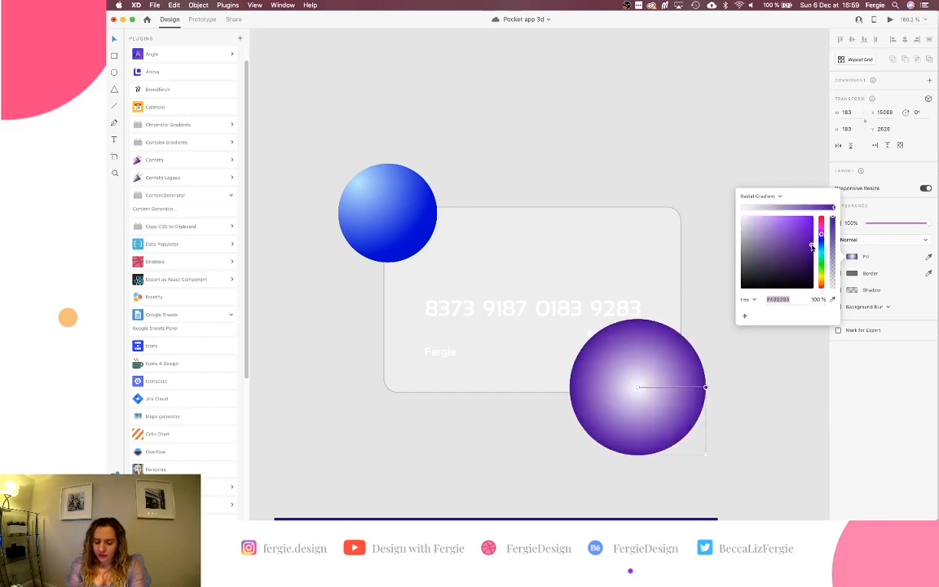
Tint the centre stop pale lavender and move the highlight toward the sphere's top.
left_click(742, 208)
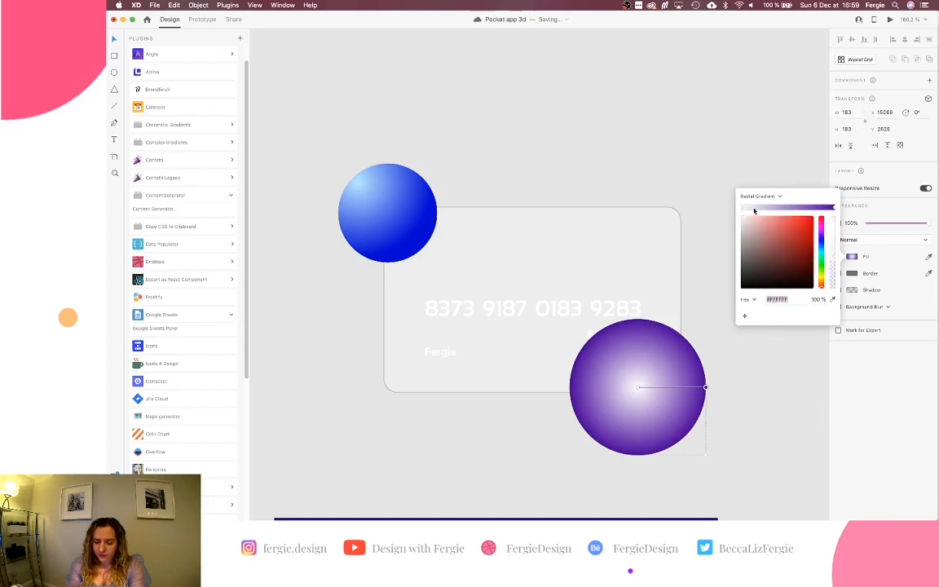
left_click_drag(820, 239, 821, 230)
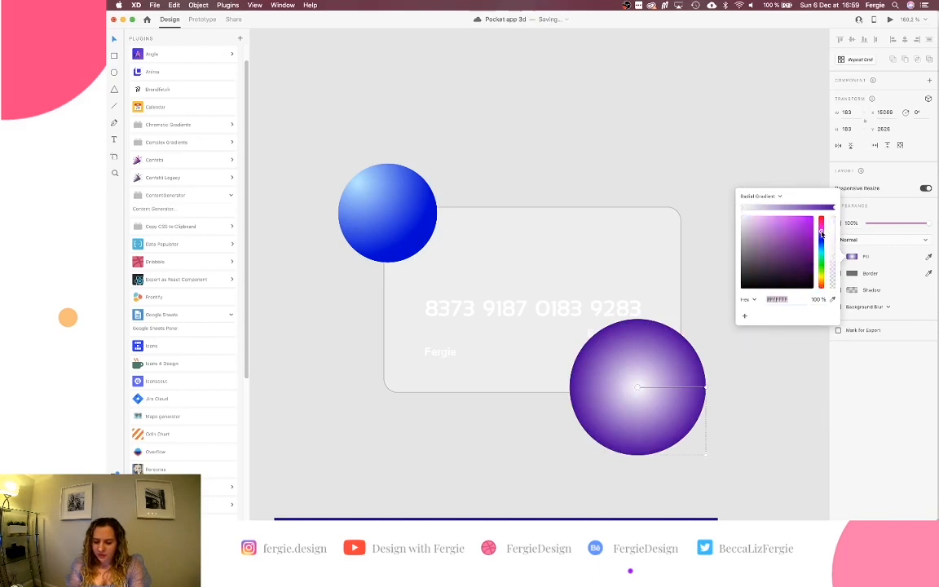
left_click(763, 219)
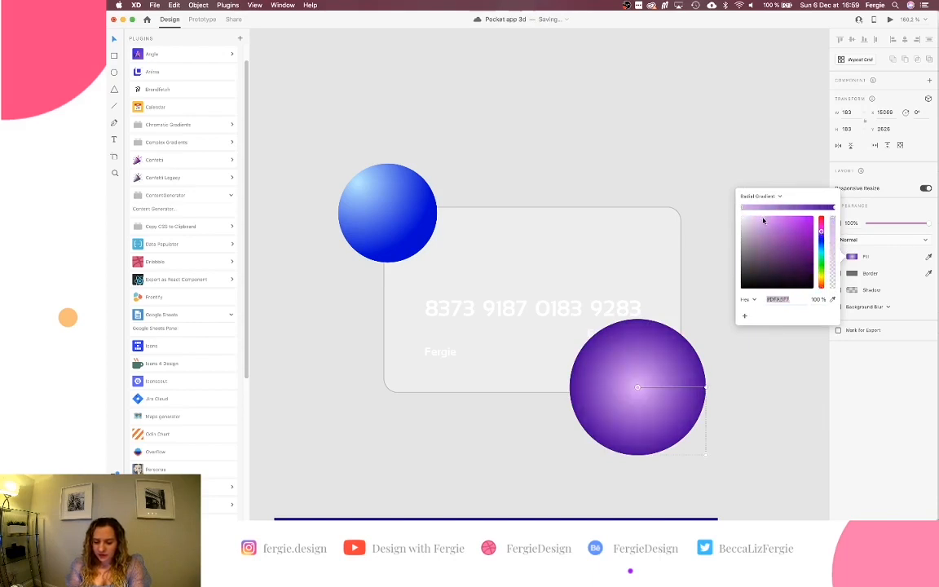
left_click_drag(821, 232, 822, 231)
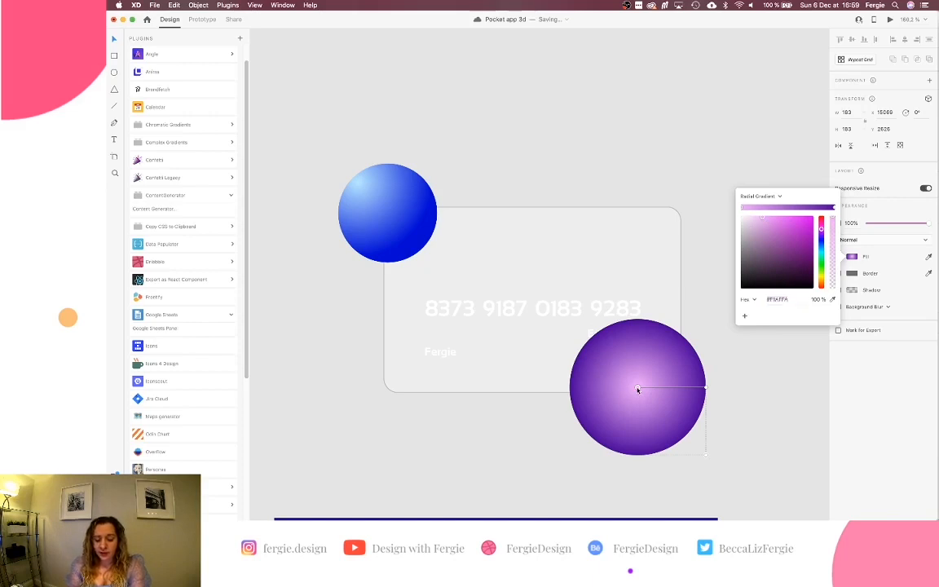
left_click_drag(637, 390, 610, 344)
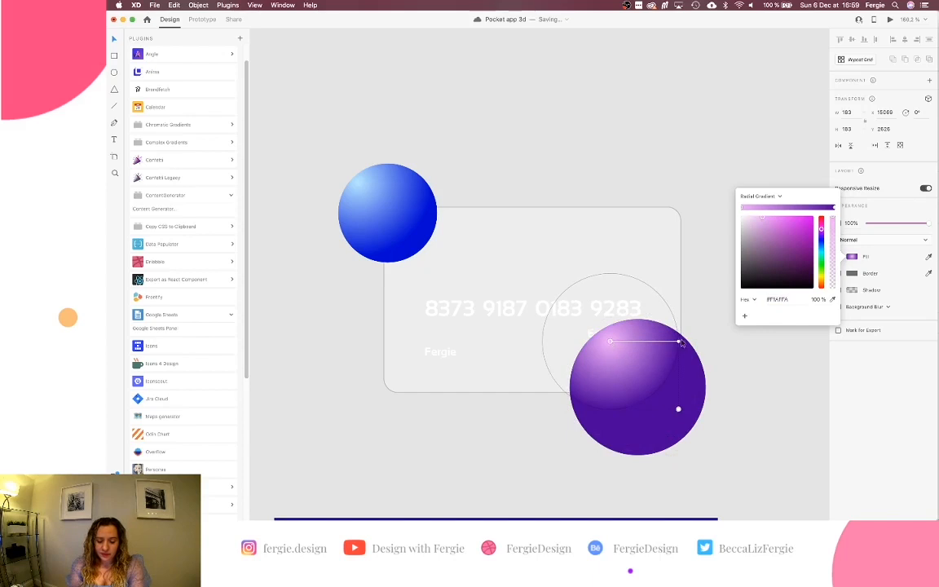
left_click_drag(680, 343, 682, 399)
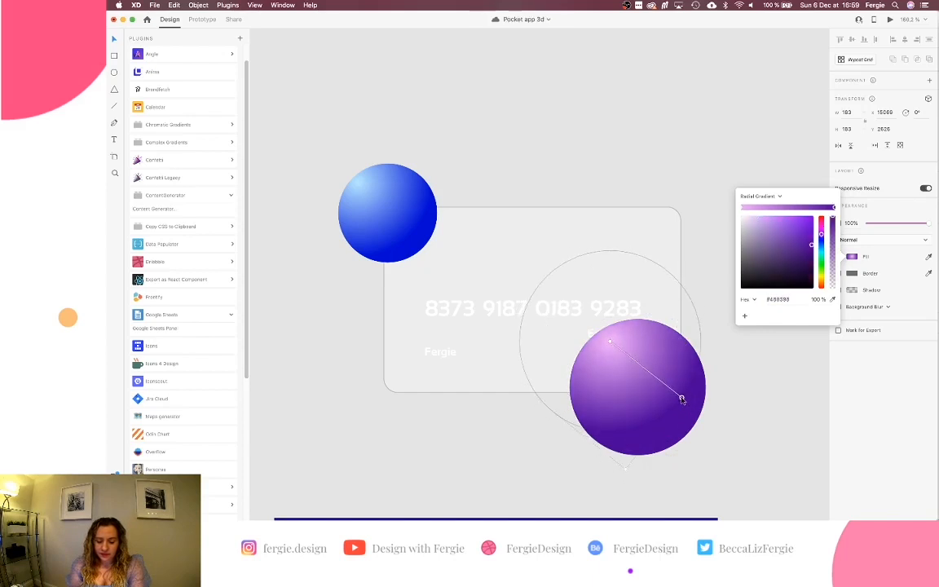
left_click(731, 408)
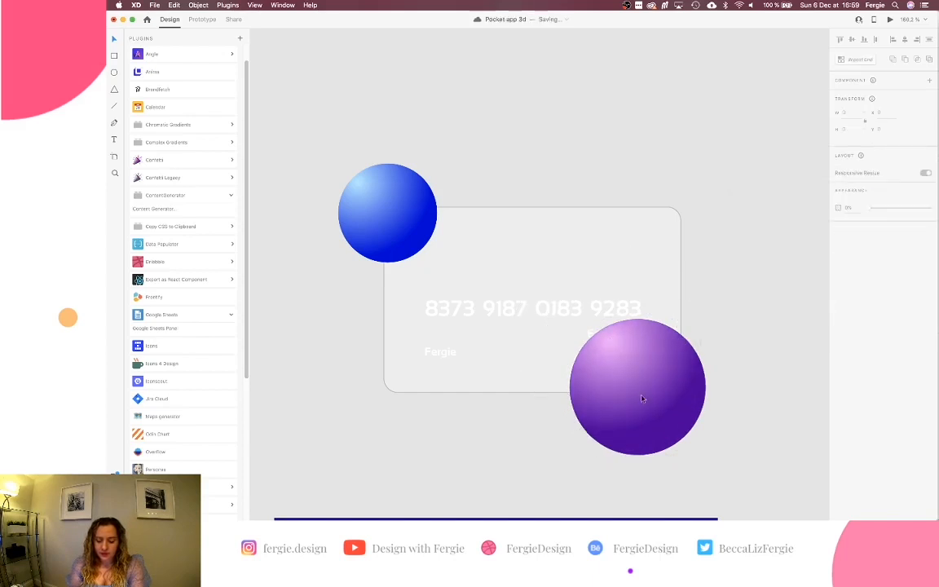
Place a smaller copy of the blue sphere in the middle of the card.
left_click_drag(645, 397, 652, 390)
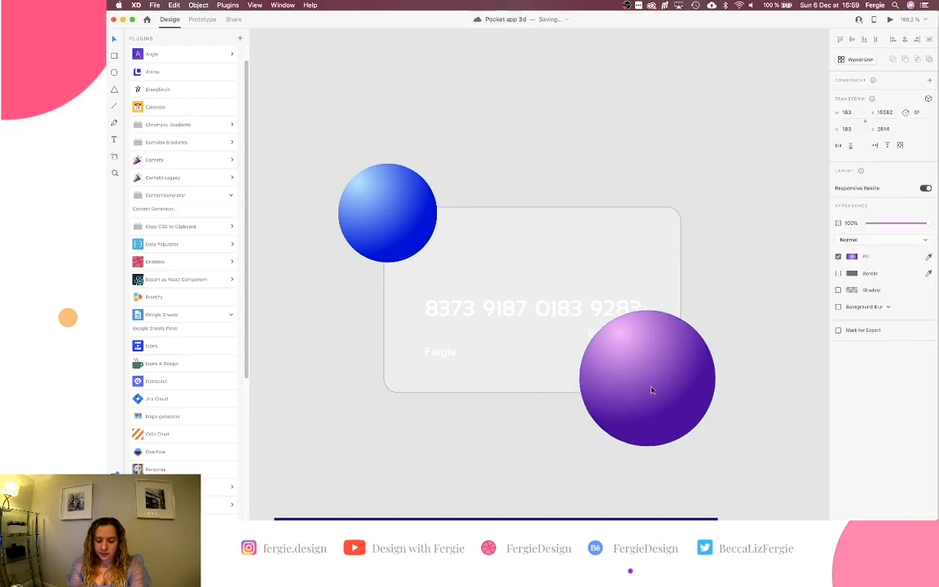
left_click(395, 212)
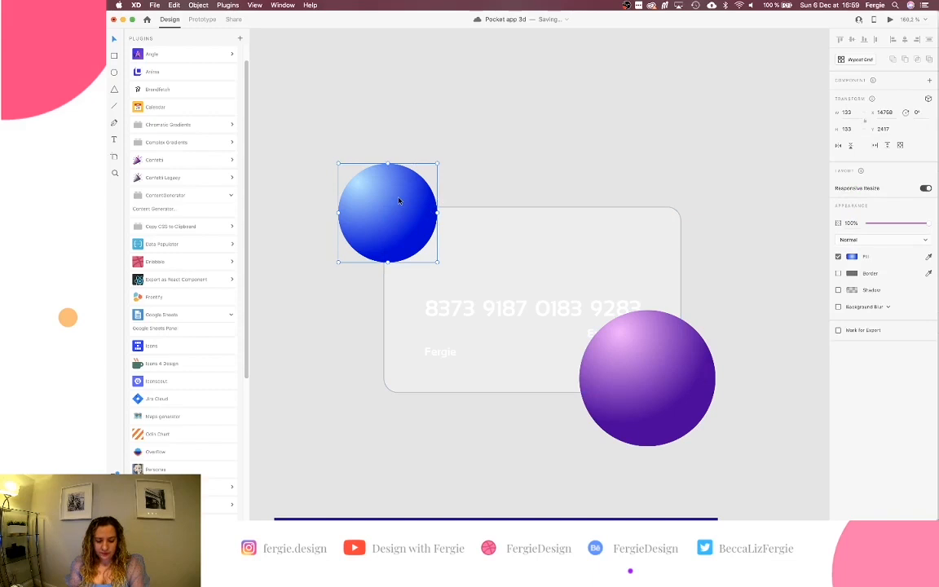
left_click_drag(399, 201, 554, 226)
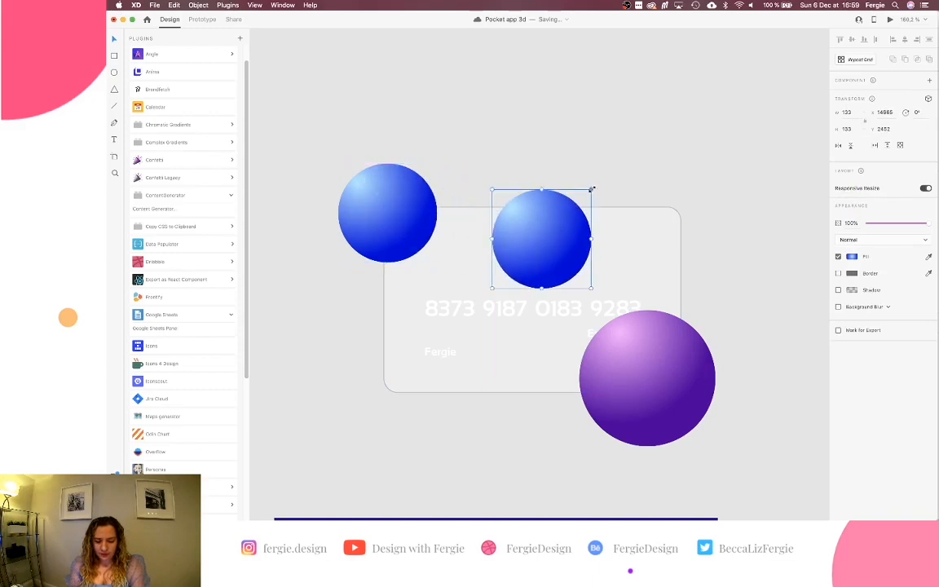
left_click_drag(592, 189, 540, 243)
key("super+z")
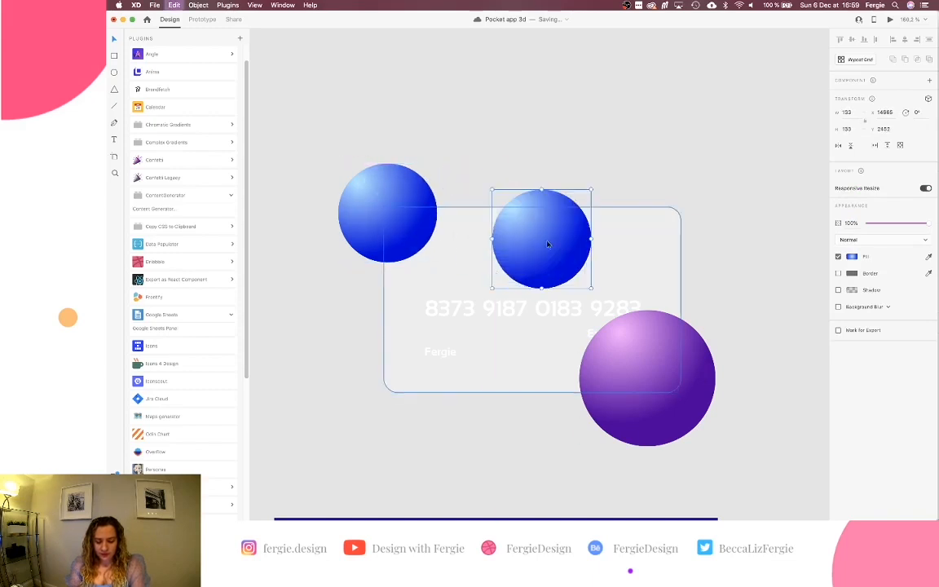
left_click_drag(592, 189, 549, 259)
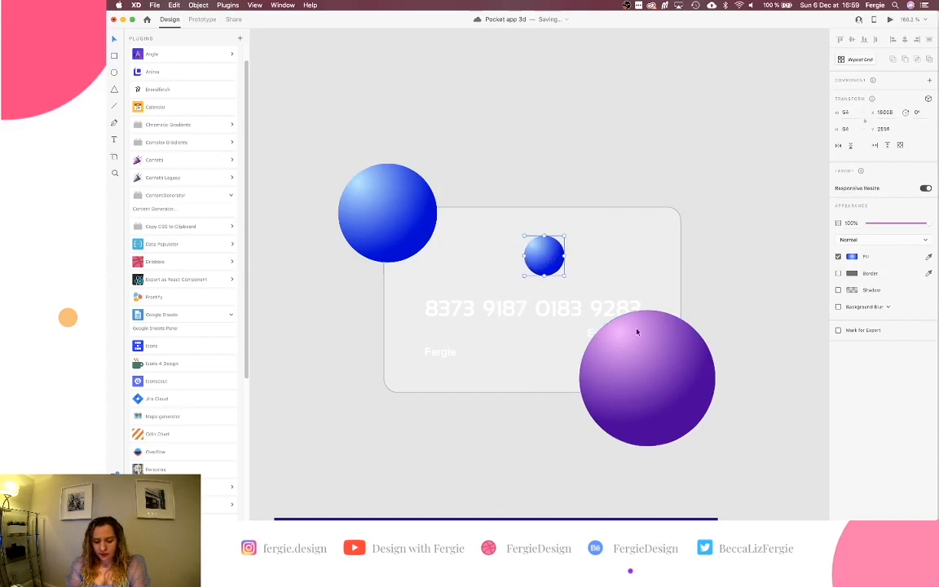
Put a shrunken copy of the purple sphere above the card's top-right.
left_click(641, 359)
left_click_drag(642, 358, 644, 202)
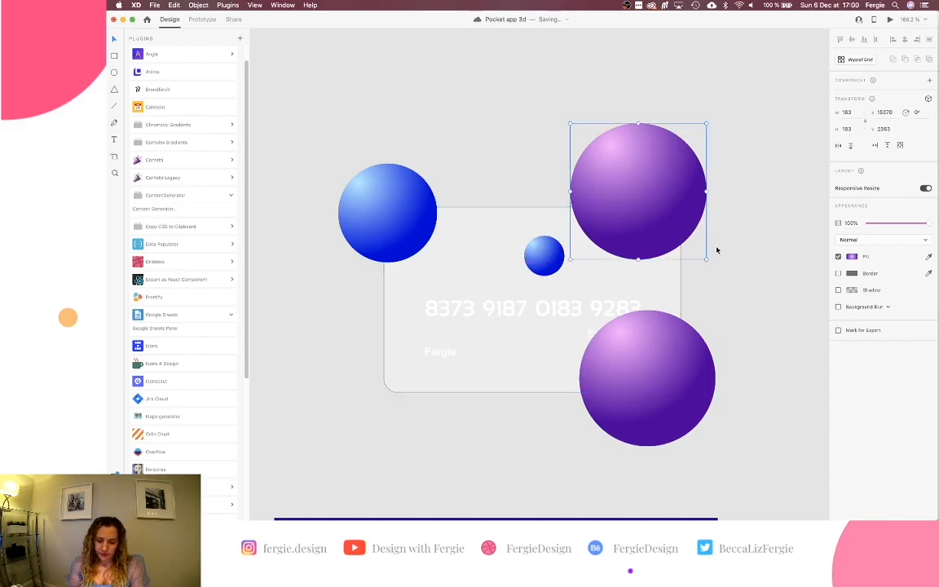
left_click_drag(706, 258, 674, 226)
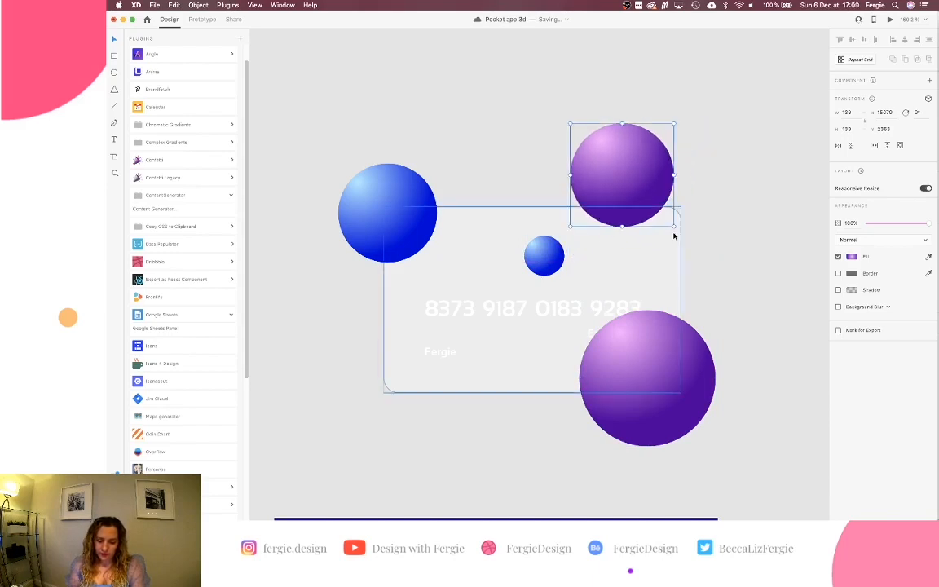
Add an enlarged copy of the blue sphere at the card's lower left.
left_click(375, 198)
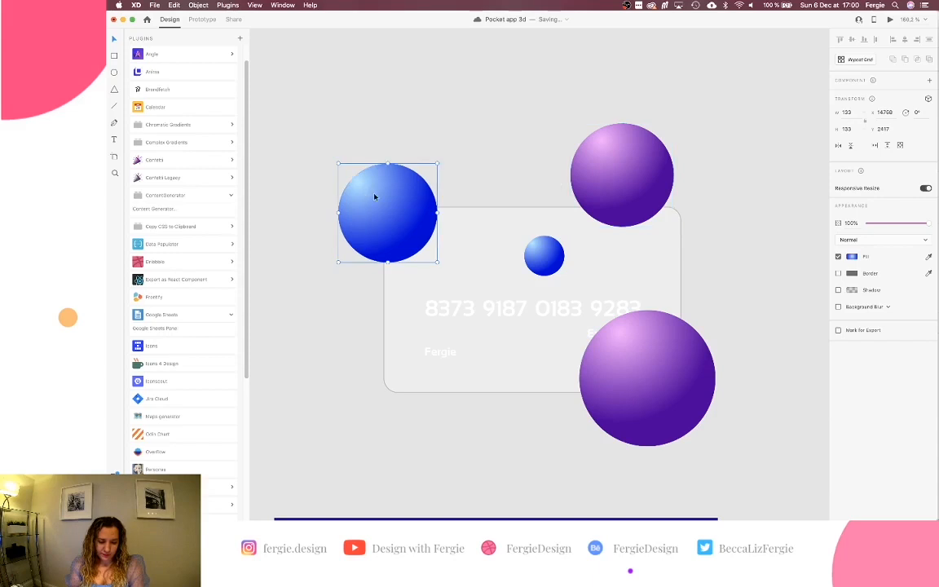
left_click_drag(375, 197, 414, 369)
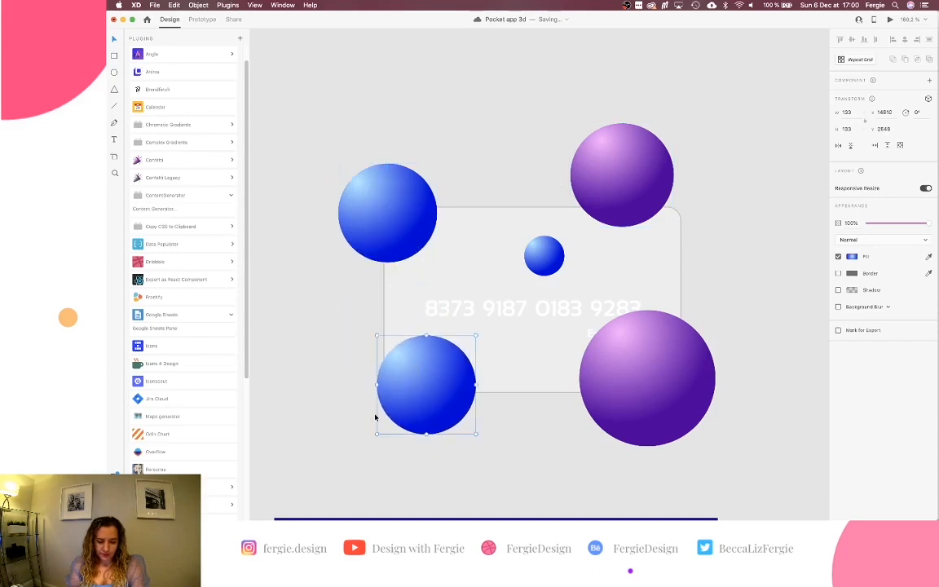
left_click_drag(375, 434, 294, 513)
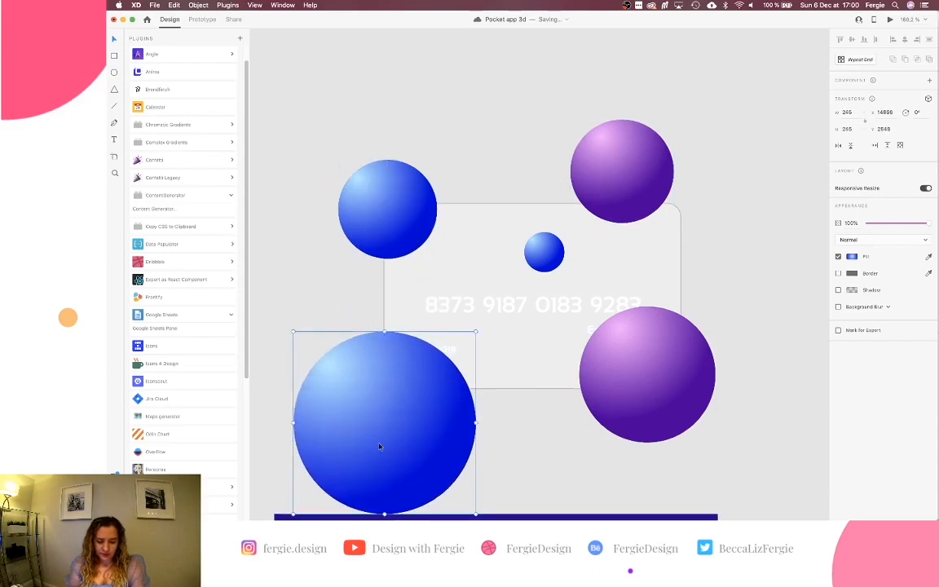
left_click_drag(379, 444, 399, 433)
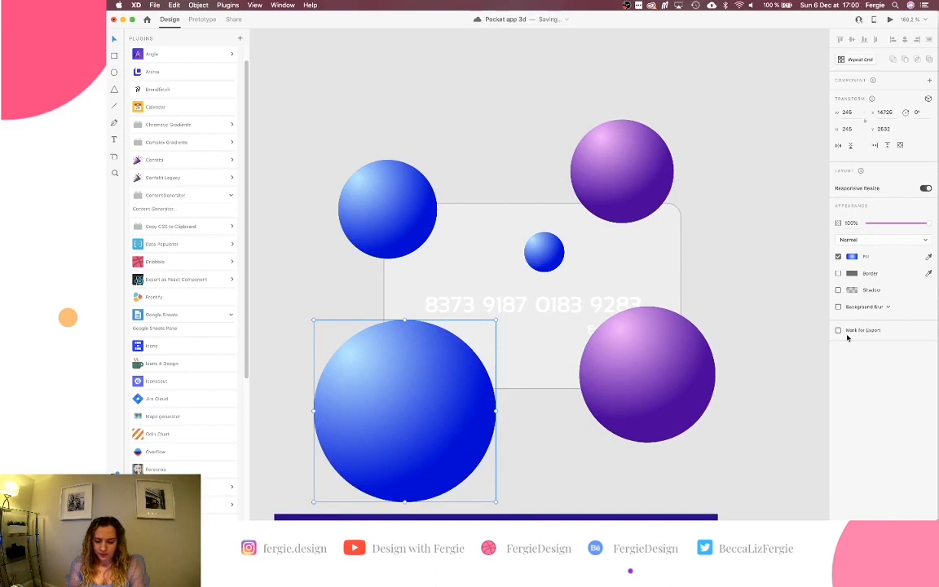
Shift the big sphere's gradient hue to cyan and lighten its centre stop to sky blue.
left_click(852, 258)
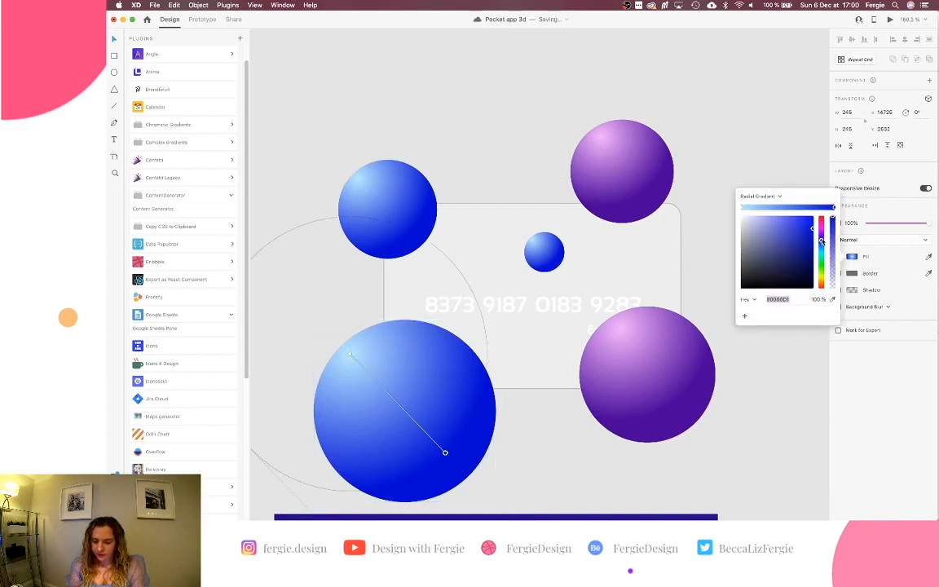
left_click_drag(822, 242, 821, 248)
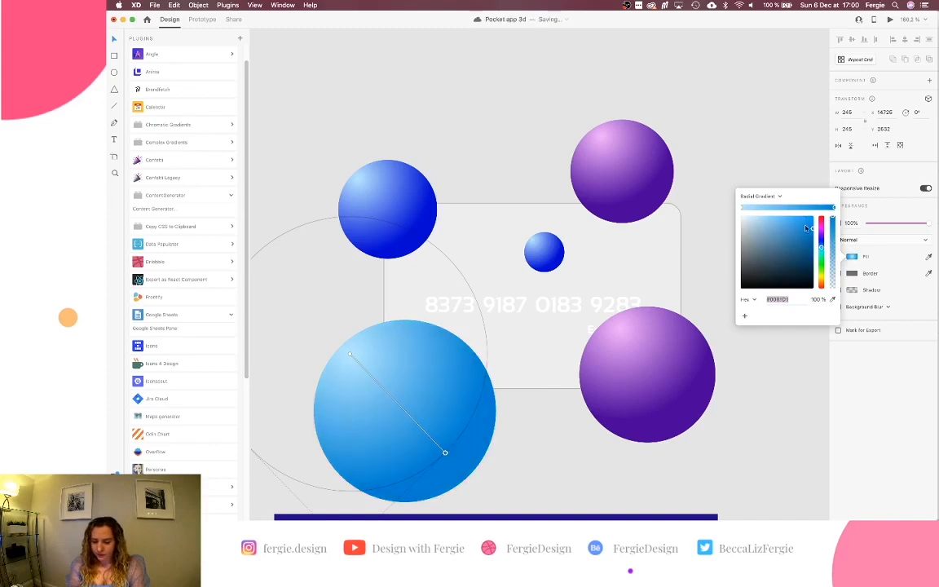
left_click(741, 210)
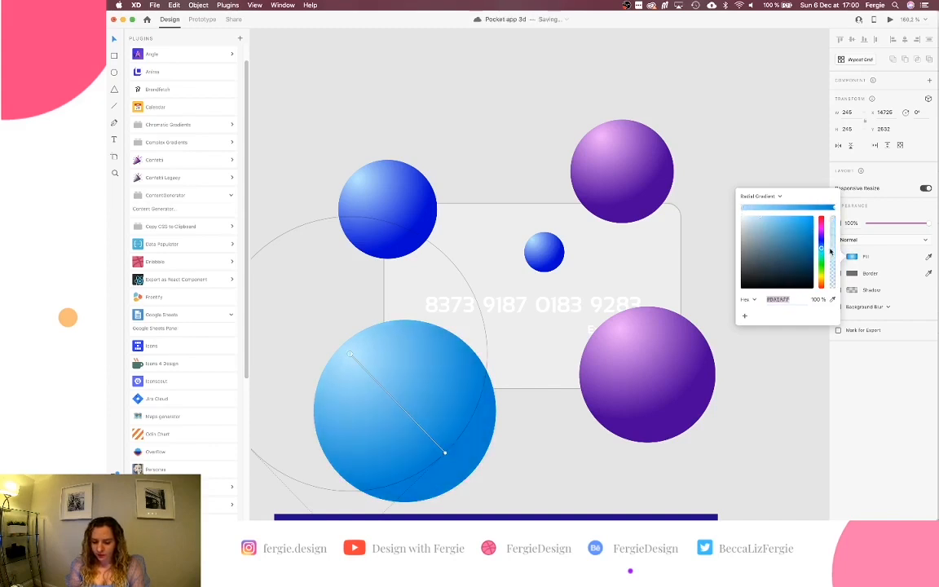
left_click(761, 218)
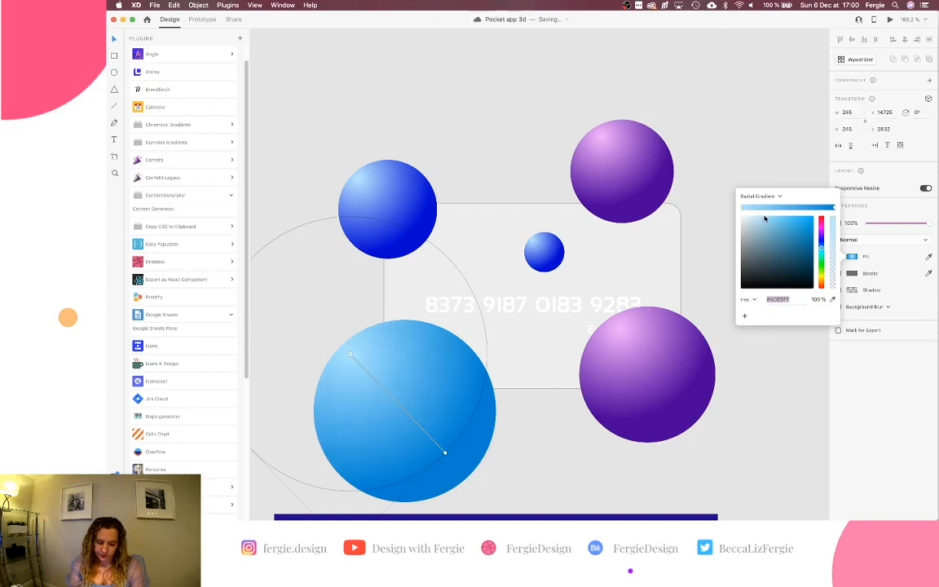
left_click(707, 218)
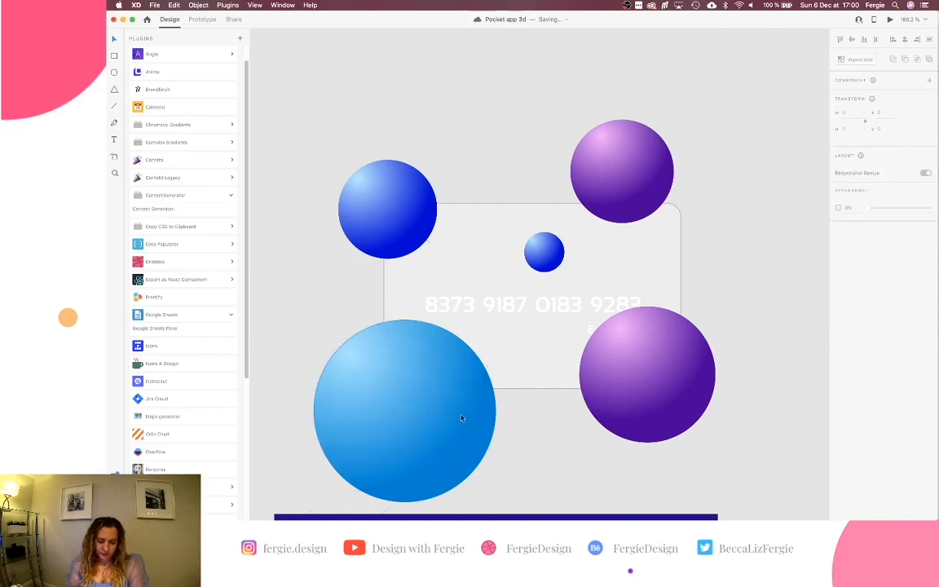
Group the five spheres, send the group behind the card, and move it up.
scroll(490, 376, "down", 1)
scroll(490, 376, "down", 1)
left_click(481, 383)
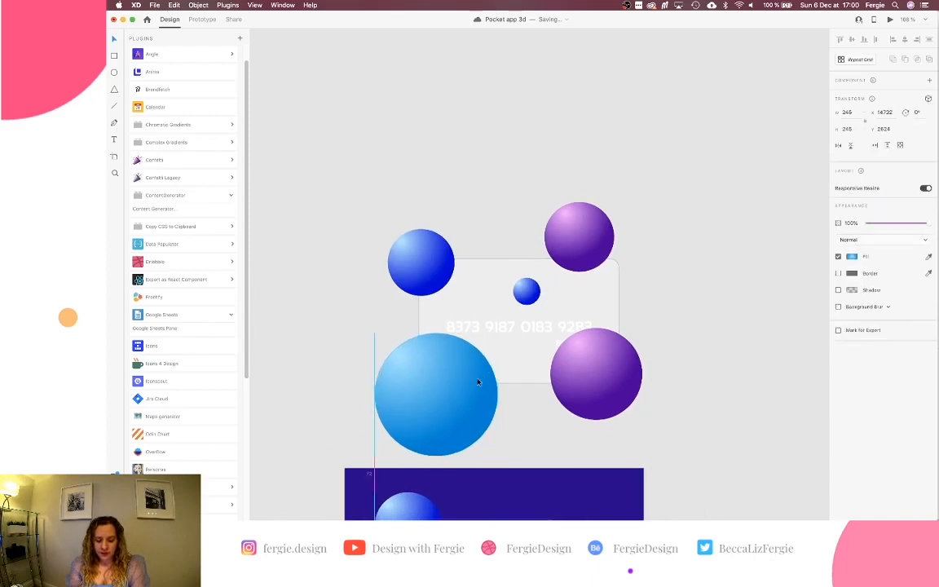
left_click(445, 265, "shift")
left_click(579, 236, "shift")
left_click(527, 291, "shift")
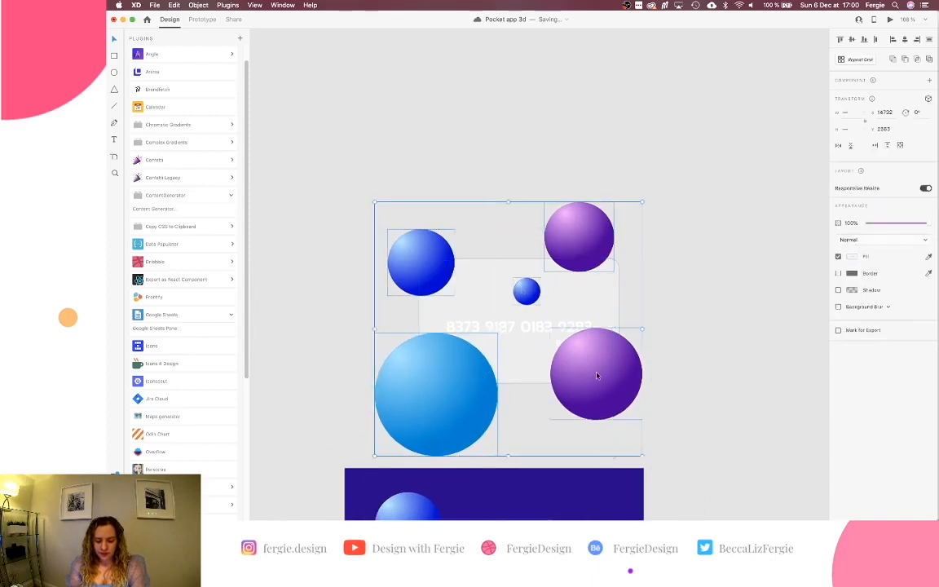
left_click(596, 375, "shift")
key("super+g")
key("super+shift+[")
scroll(597, 375, "down", 1)
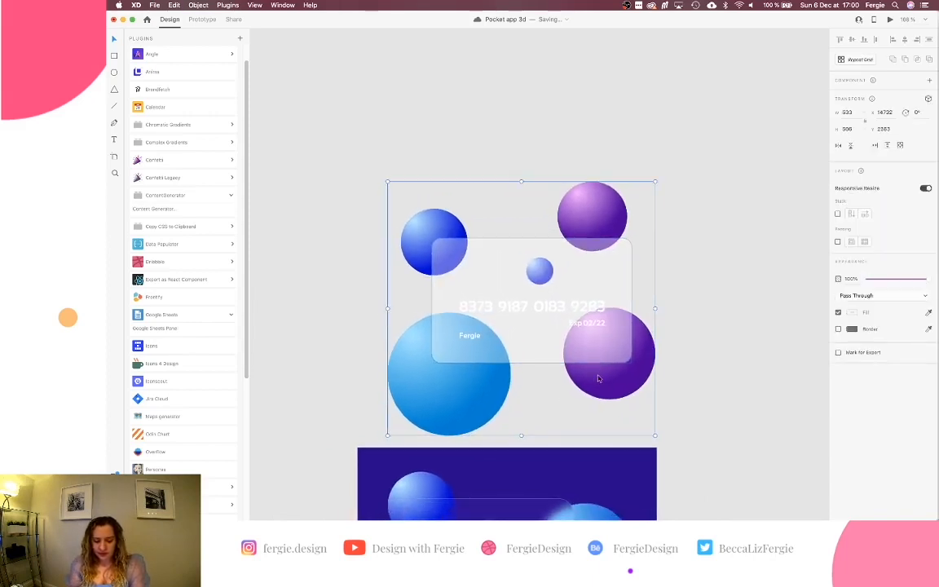
left_click_drag(614, 338, 619, 286)
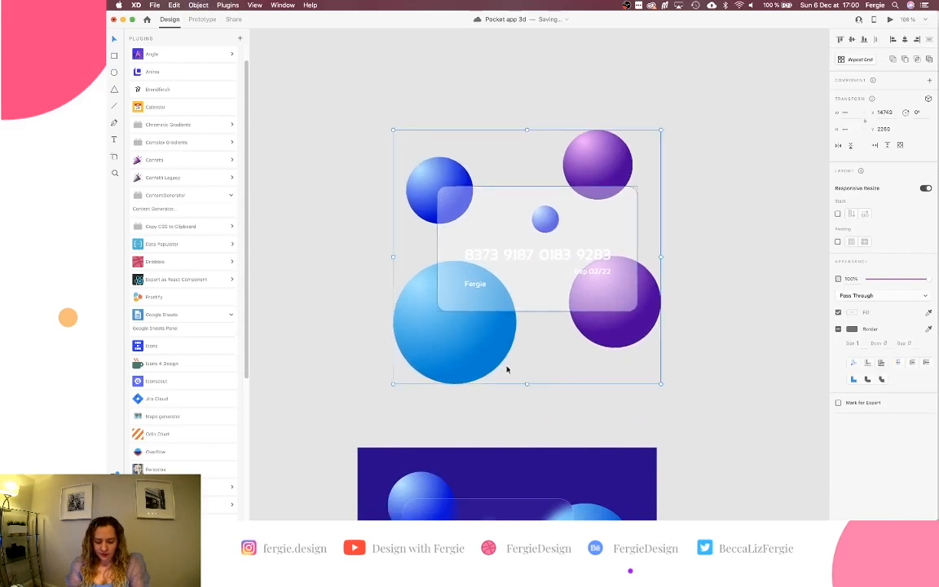
Draw a borderless backdrop rectangle filled with the card's dark blue, sent to the back.
key("r")
left_click_drag(375, 399, 678, 111)
left_click(838, 289)
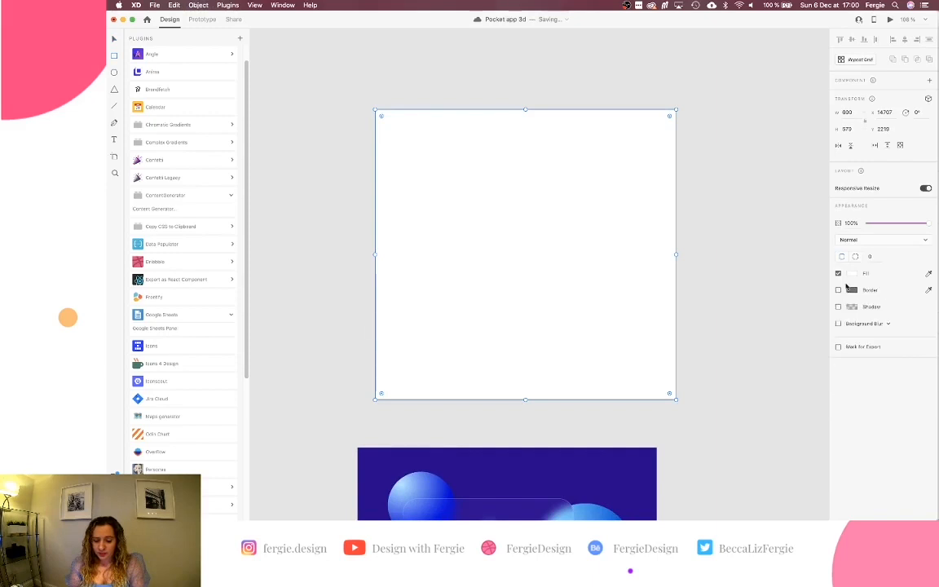
left_click(928, 273)
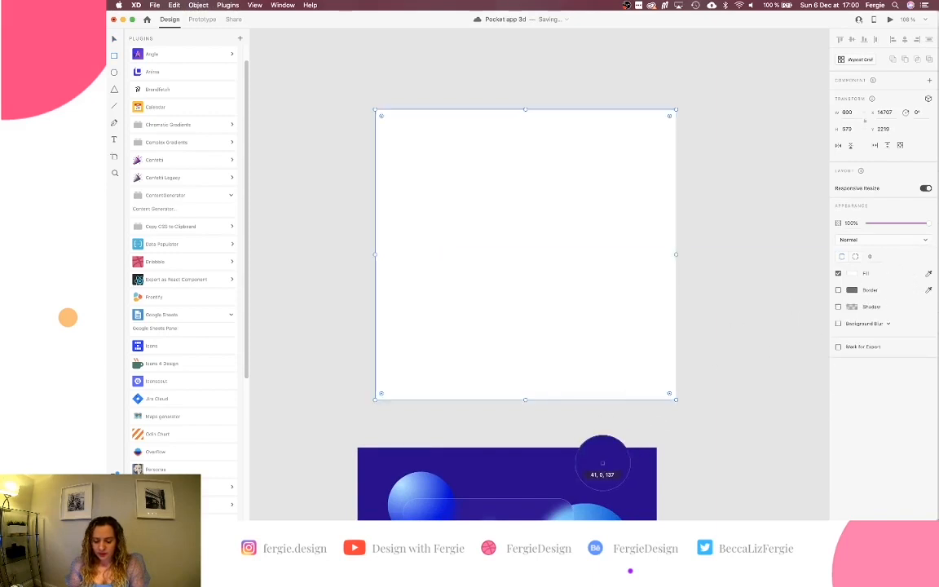
left_click(602, 463)
key("super+shift+bracketleft")
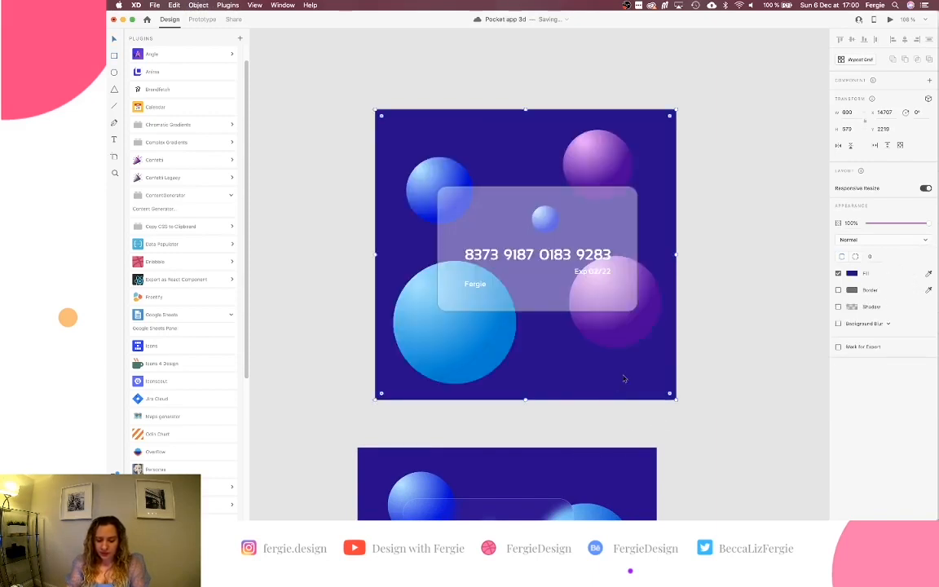
Raise the glass card group's rectangle to 100% opacity.
left_click(606, 308)
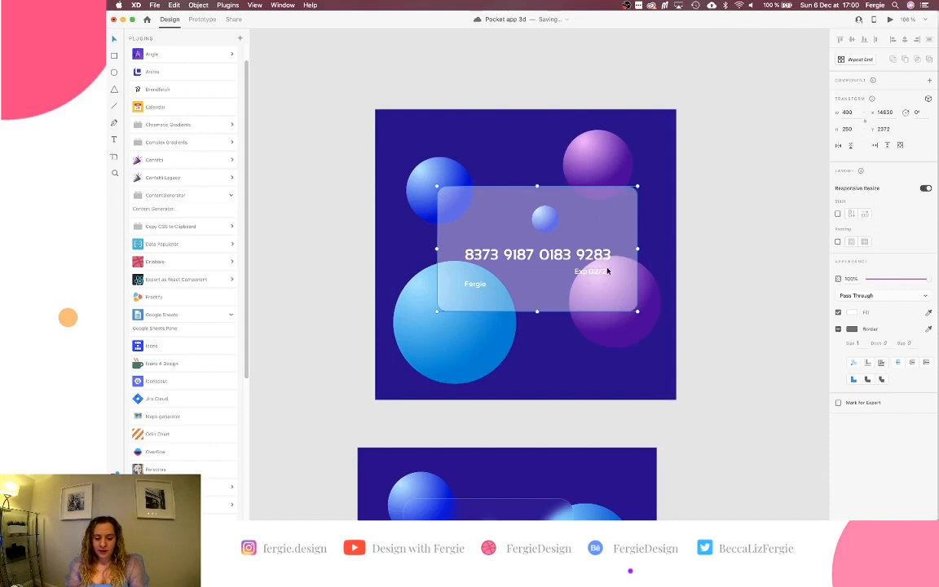
scroll(607, 270, "up", 5)
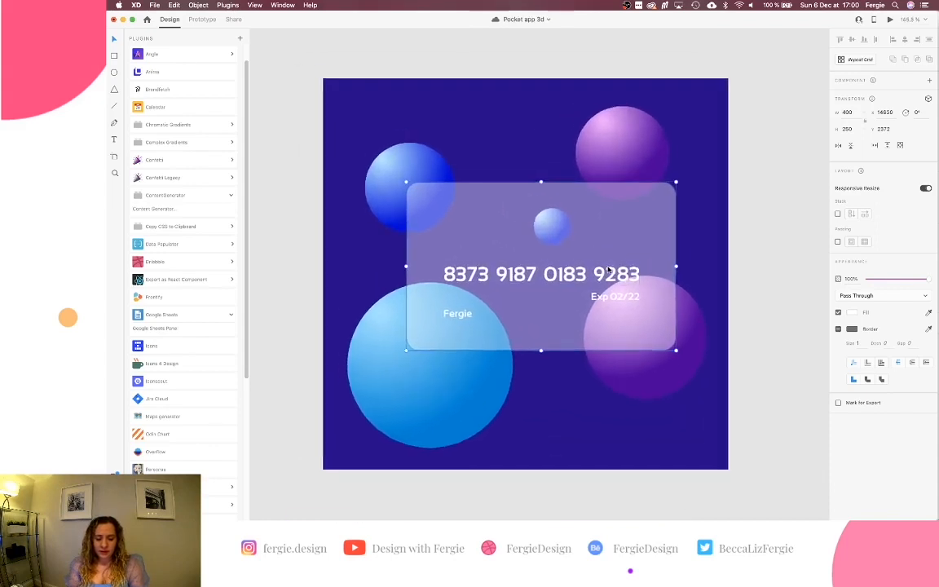
double_click(638, 225)
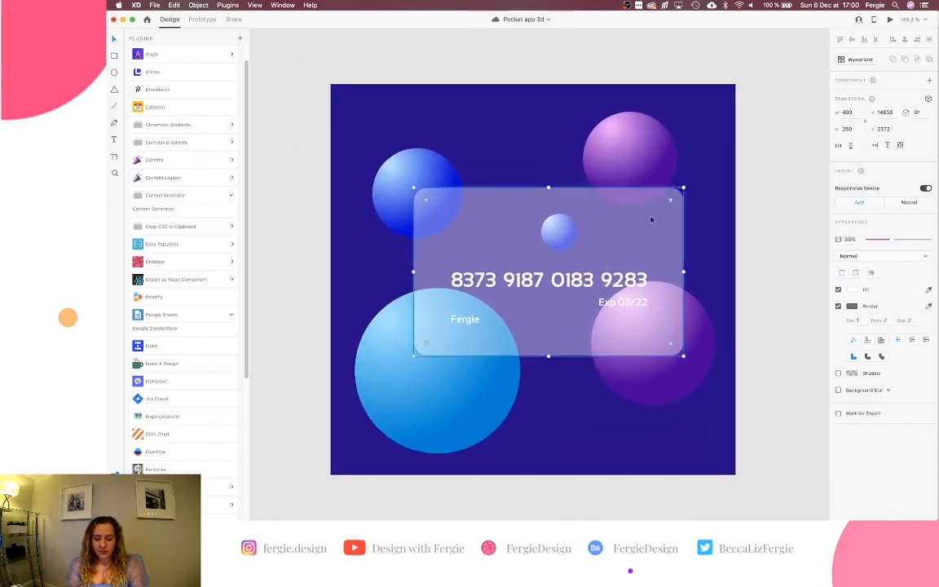
mouse_move(894, 238)
left_mouse_down()
mouse_move(931, 237)
mouse_move(898, 239)
left_mouse_up()
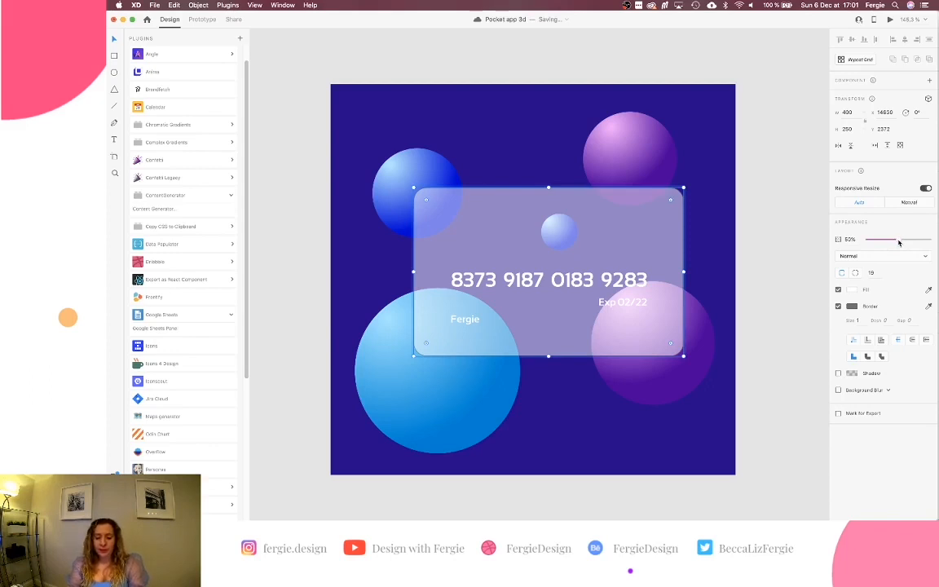
left_click_drag(899, 239, 936, 239)
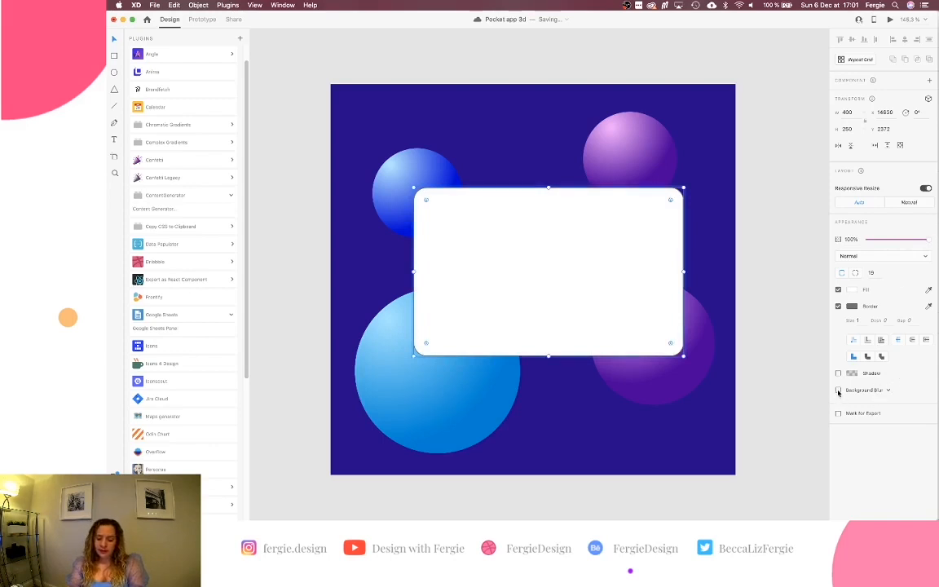
Enable Background Blur on the white card and set its blur amount to about 12.
left_click(839, 391)
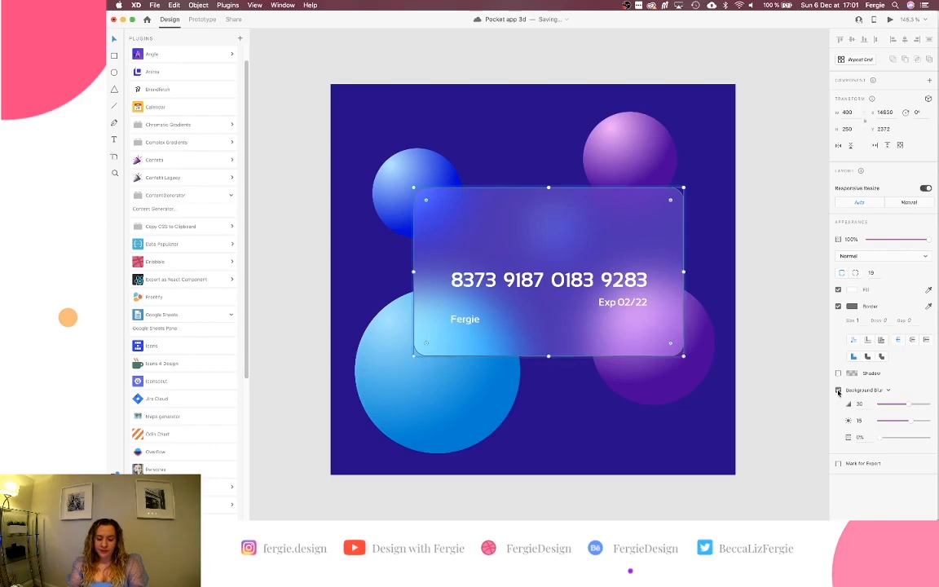
left_click(839, 390)
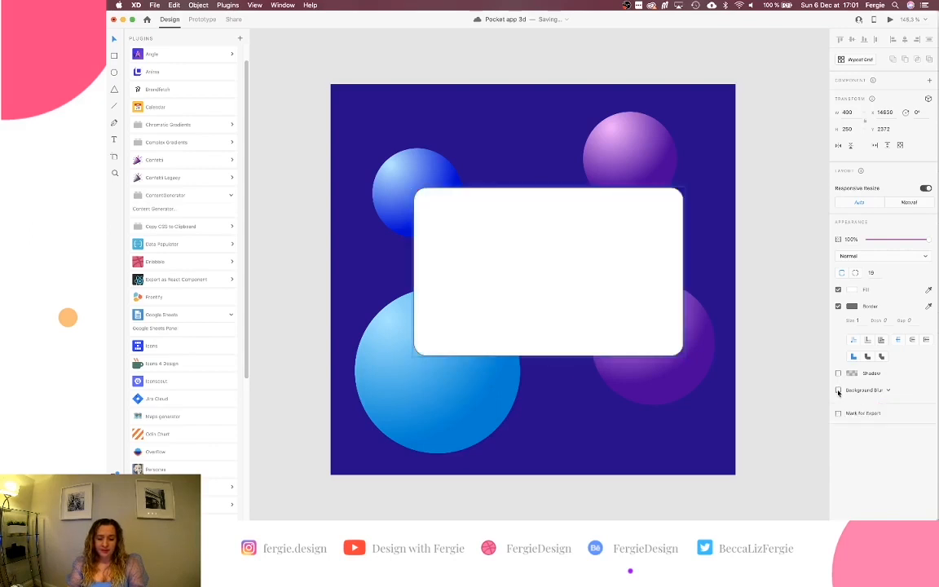
left_click(838, 390)
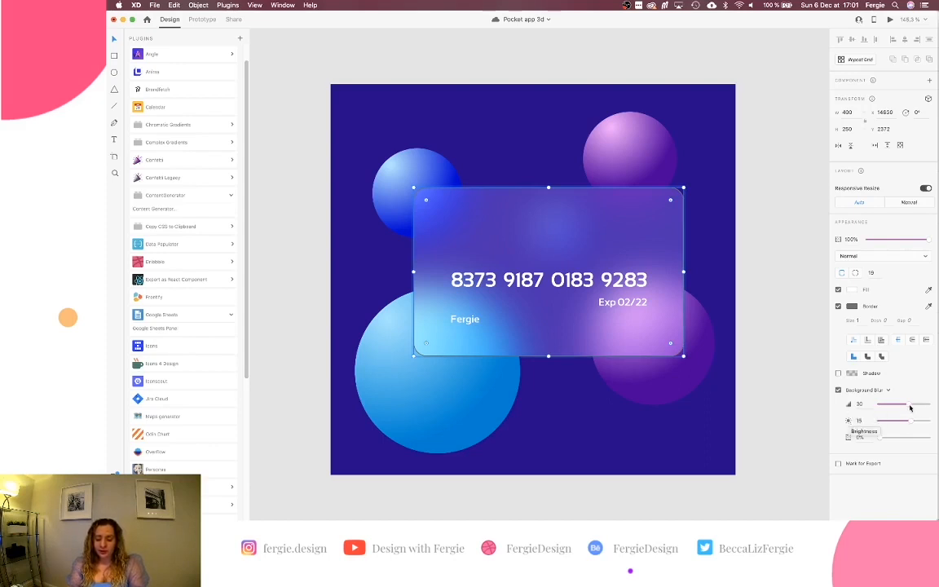
left_click_drag(908, 406, 876, 404)
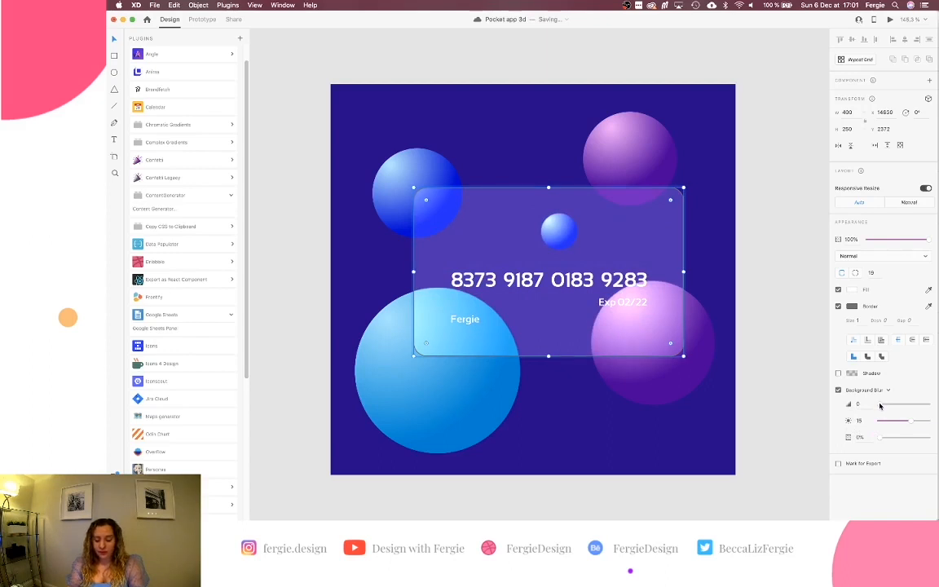
left_click_drag(880, 406, 872, 405)
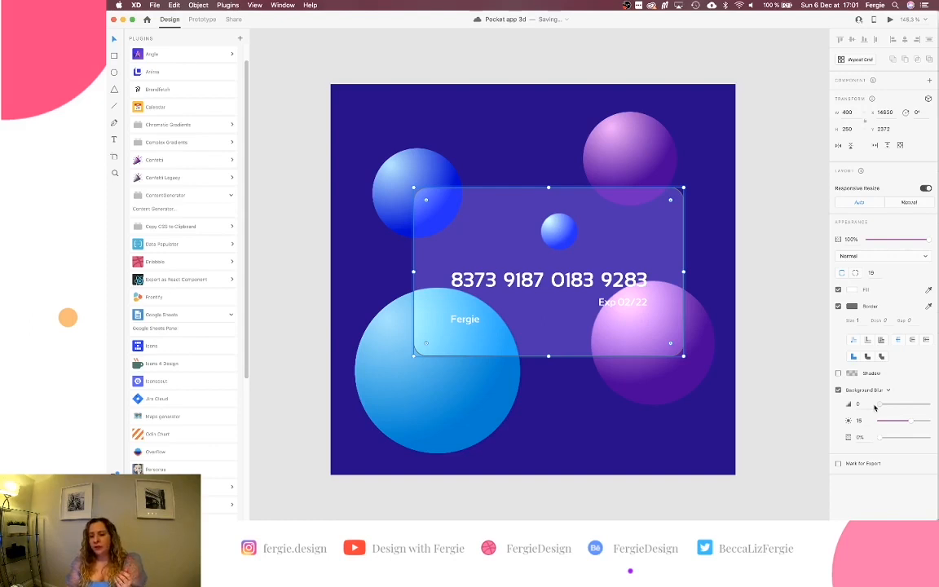
left_click_drag(877, 405, 885, 405)
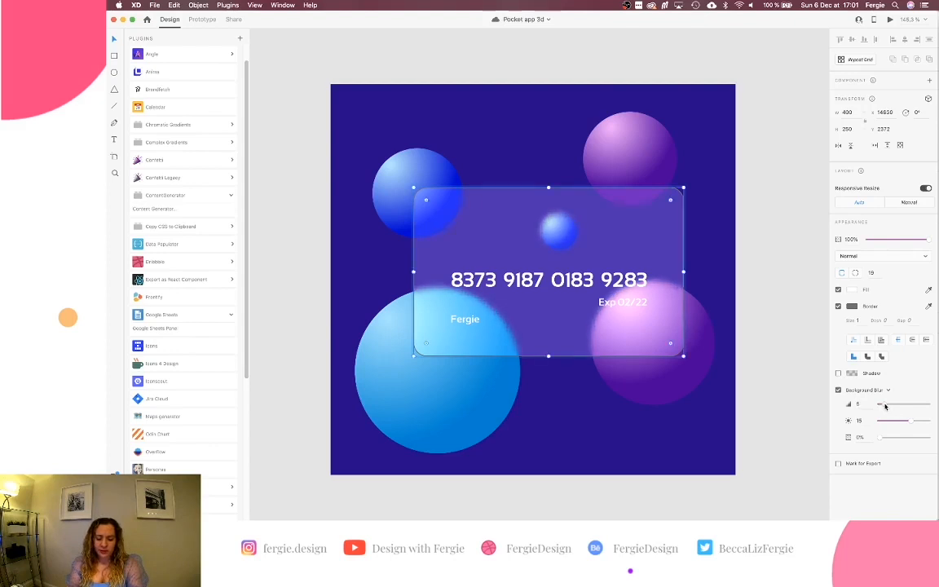
left_click_drag(886, 405, 893, 405)
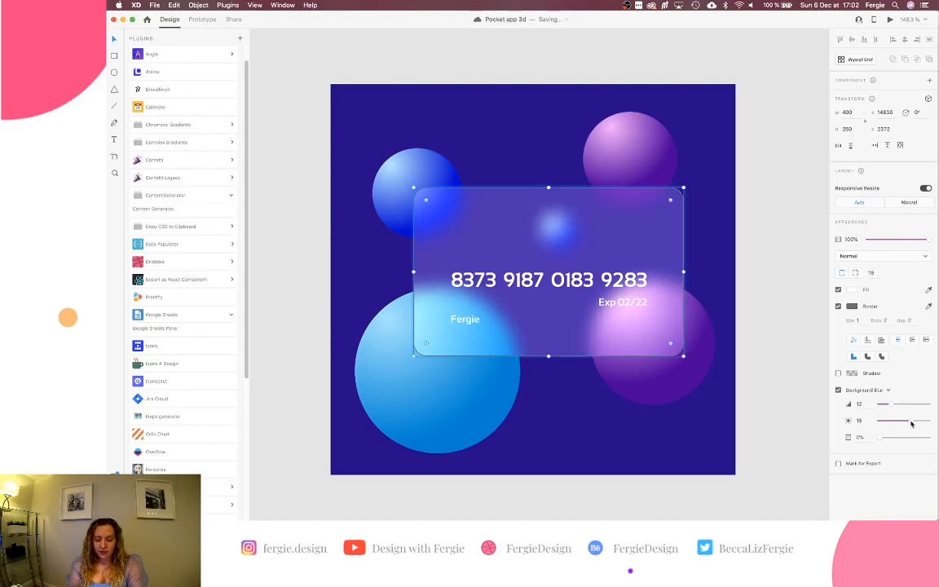
left_click_drag(911, 424, 929, 424)
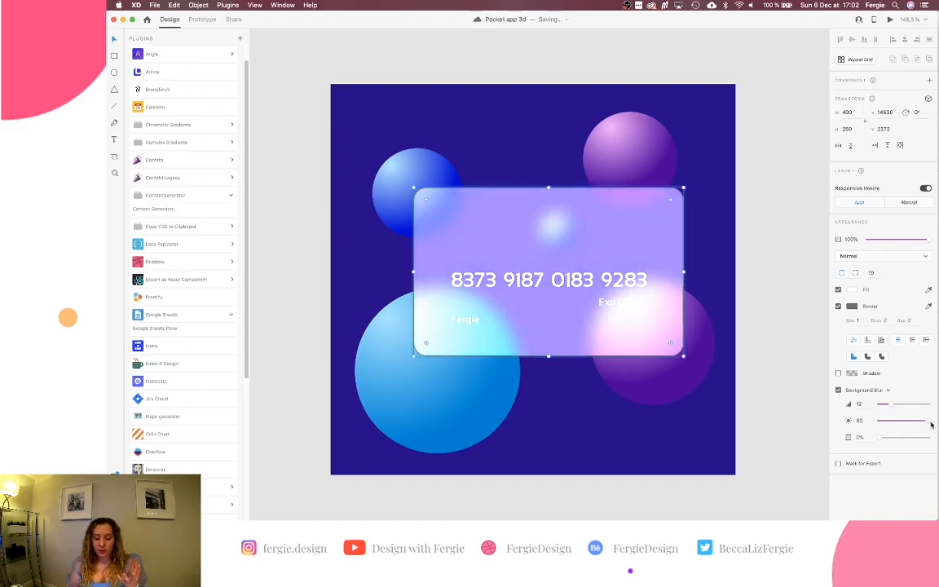
left_click_drag(931, 424, 893, 422)
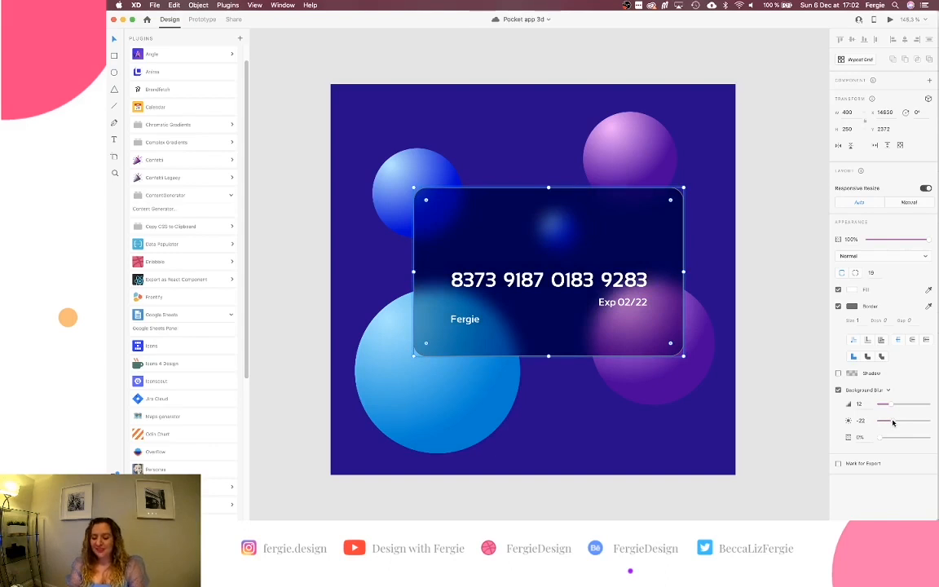
left_click_drag(892, 422, 904, 422)
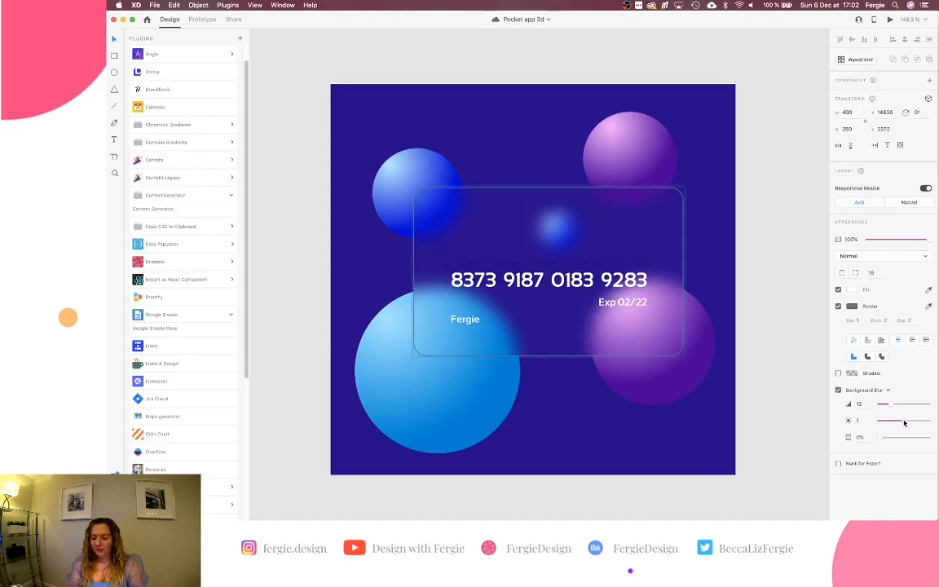
left_click_drag(903, 422, 904, 422)
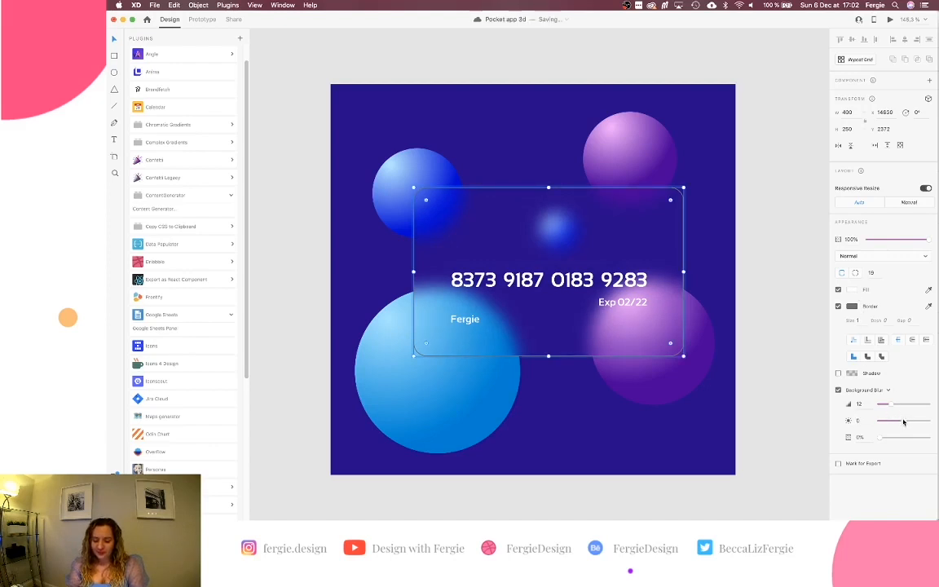
left_click_drag(903, 422, 911, 421)
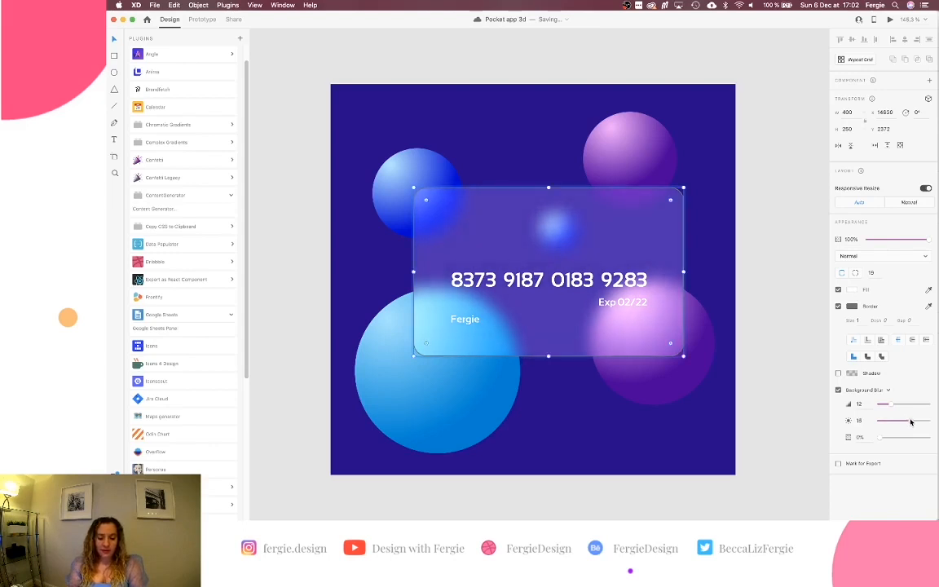
left_click_drag(910, 421, 911, 422)
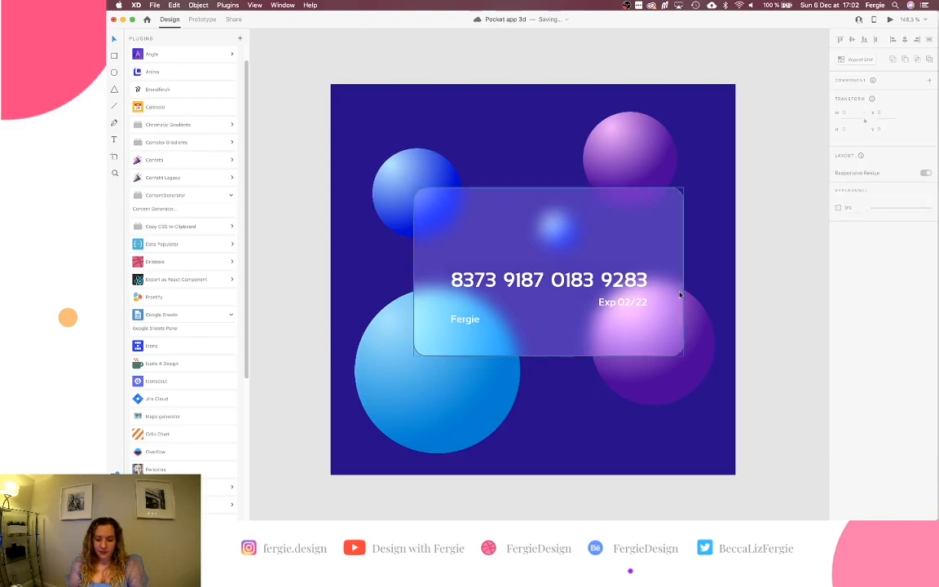
Give the glass card an E0E0E0 light grey border at about 16% opacity.
scroll(679, 293, "up", 5)
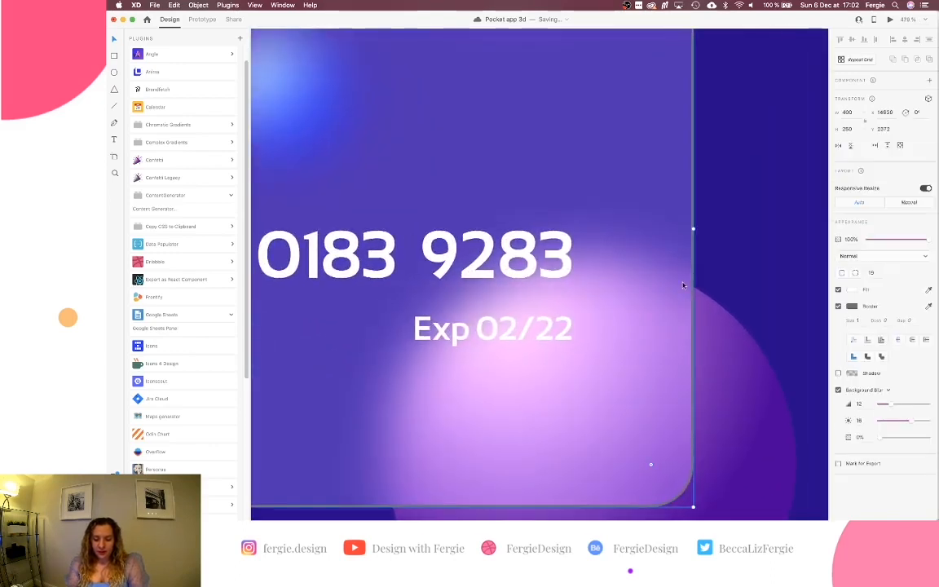
left_click(852, 306)
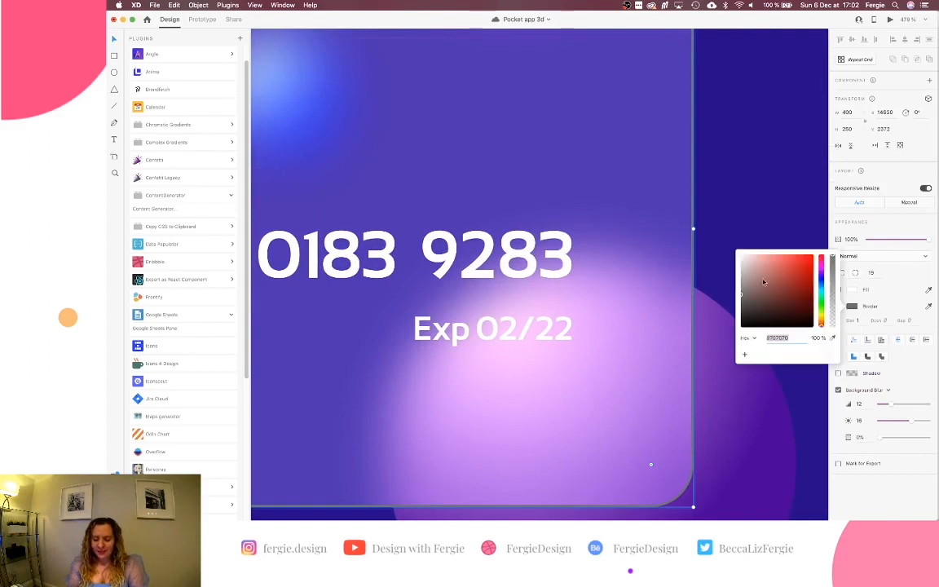
left_click_drag(742, 274, 740, 265)
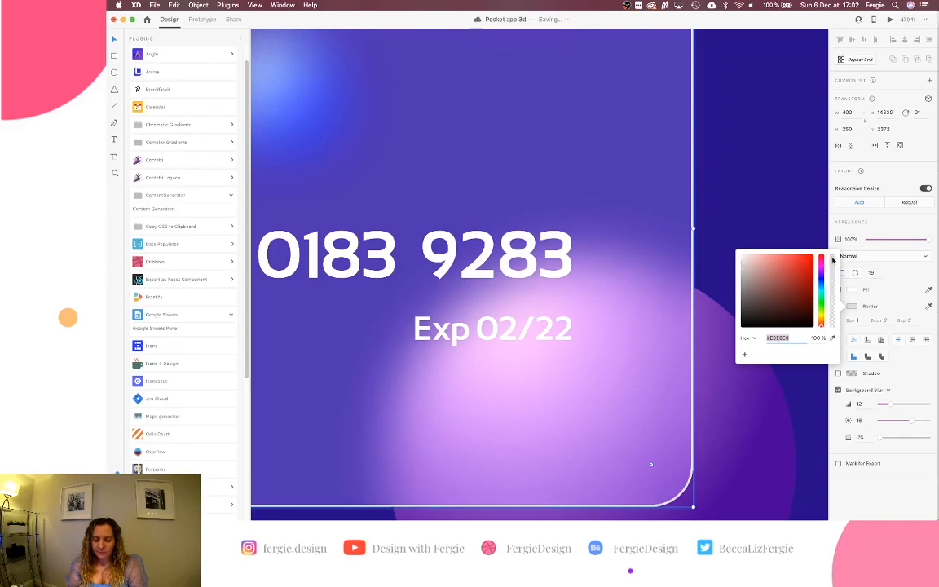
left_click_drag(832, 260, 832, 318)
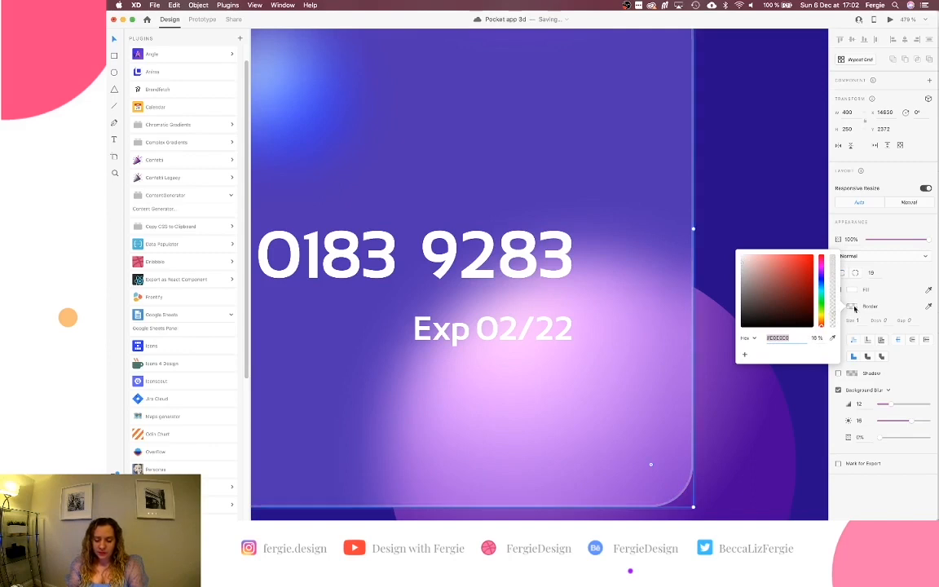
left_click(851, 307)
scroll(710, 340, "down", 5)
scroll(710, 341, "down", 1)
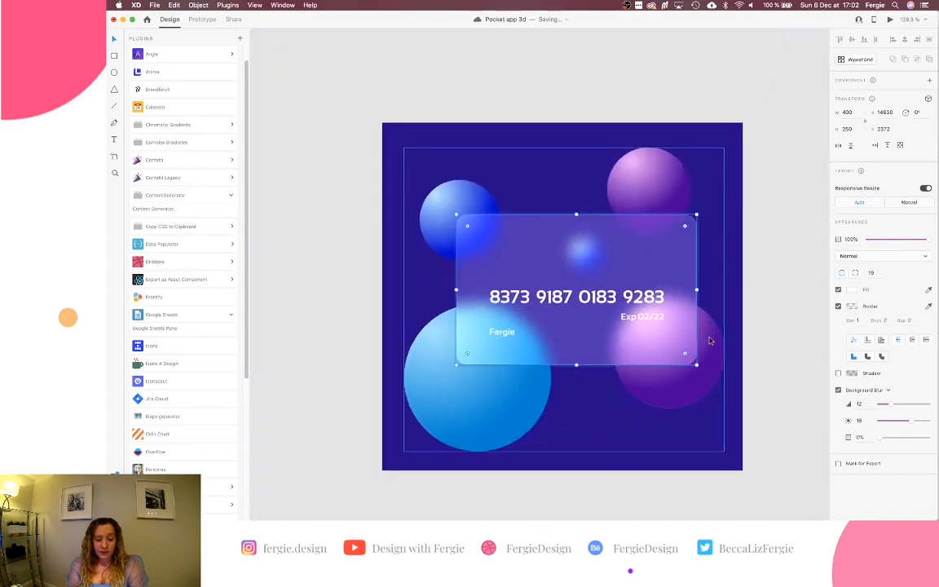
Draw a small rounded rectangle chip, about 36 × 30, above the card number.
left_click(762, 334)
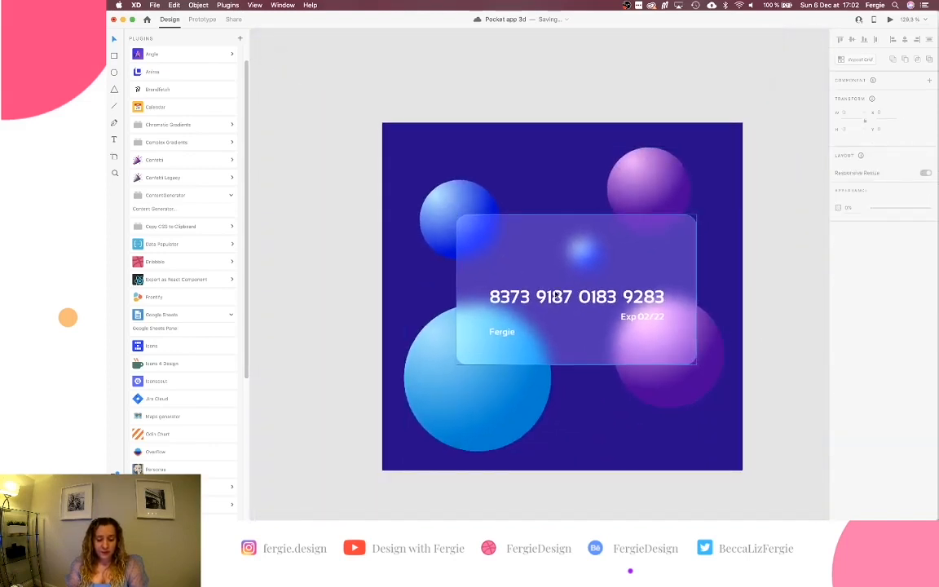
scroll(496, 248, "up", 3)
scroll(497, 249, "up", 2)
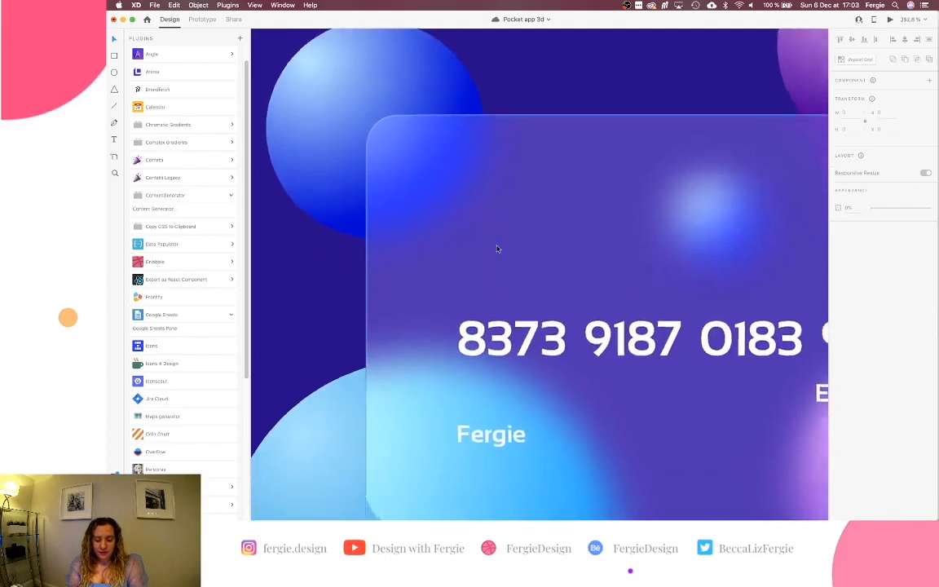
left_click(497, 247)
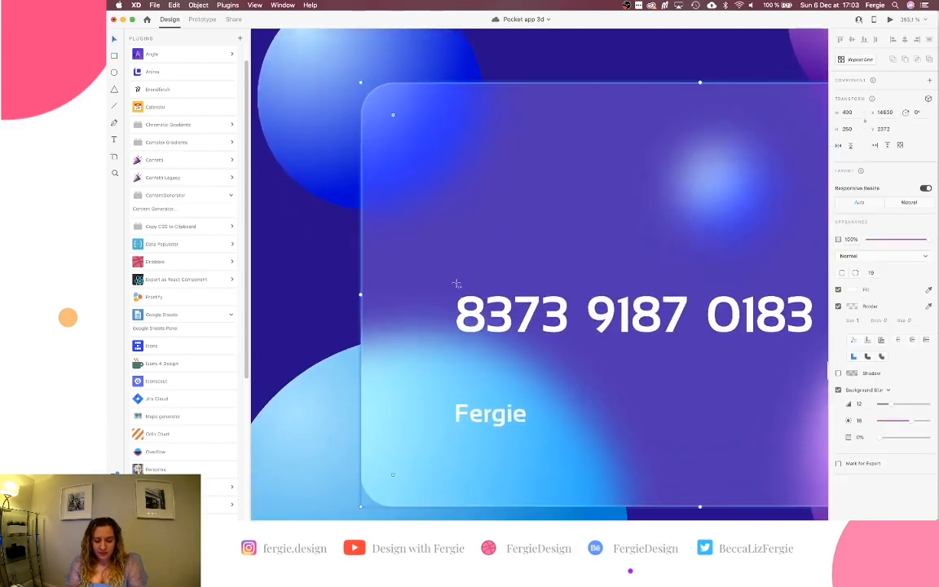
mouse_move(463, 270)
left_mouse_down()
mouse_move(499, 233)
mouse_move(545, 216)
mouse_move(537, 228)
left_mouse_up()
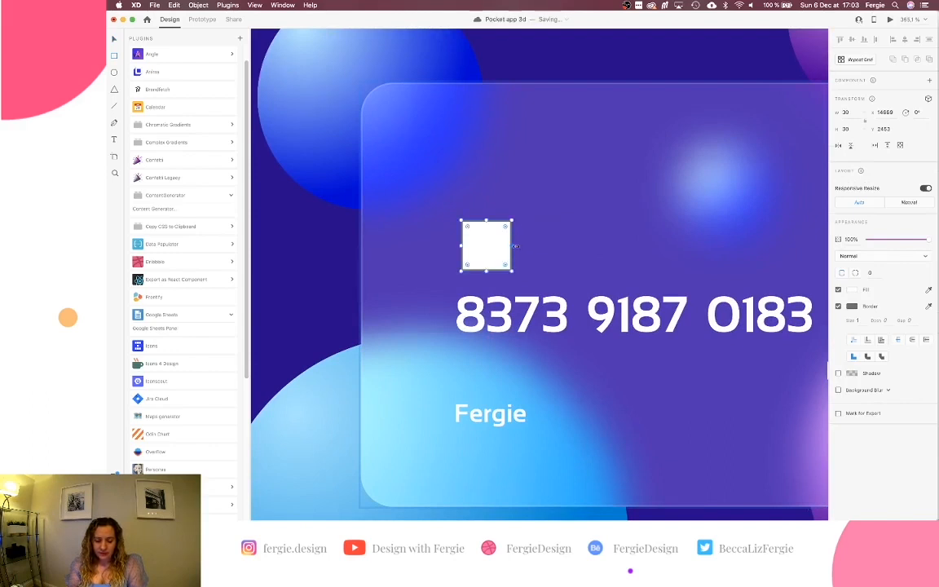
left_click_drag(513, 246, 520, 255)
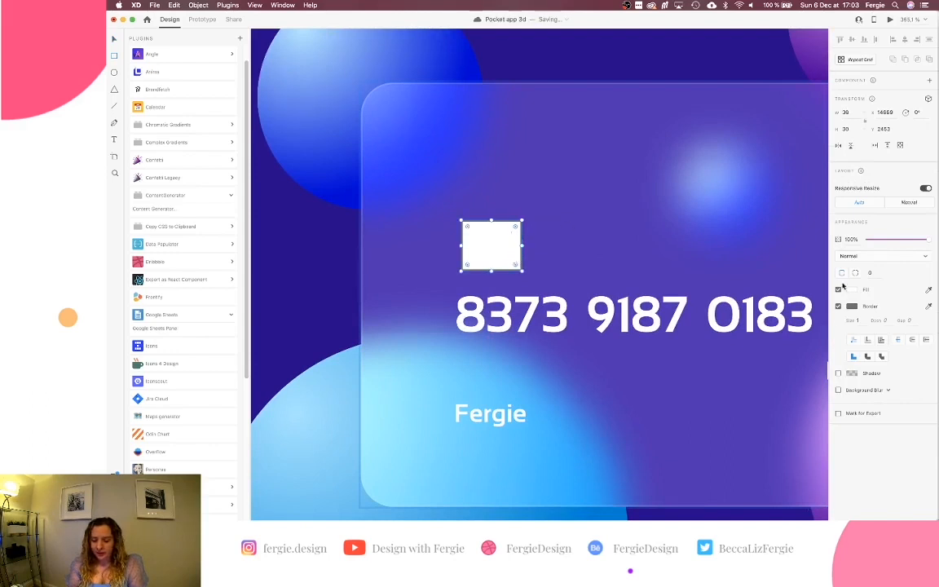
left_click_drag(515, 229, 514, 232)
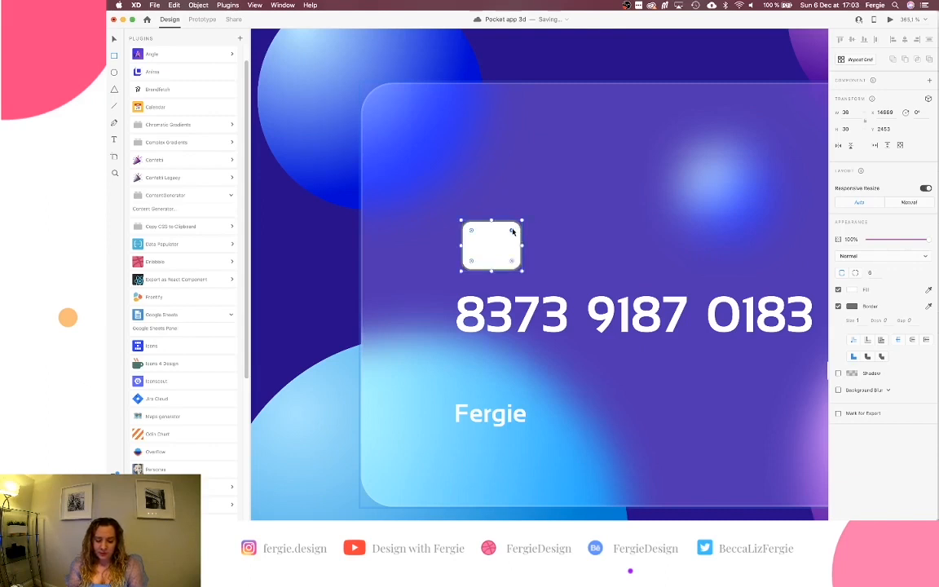
Fill the chip with a grey linear gradient running diagonally across it.
left_click(851, 290)
left_click(758, 229)
left_click(689, 220)
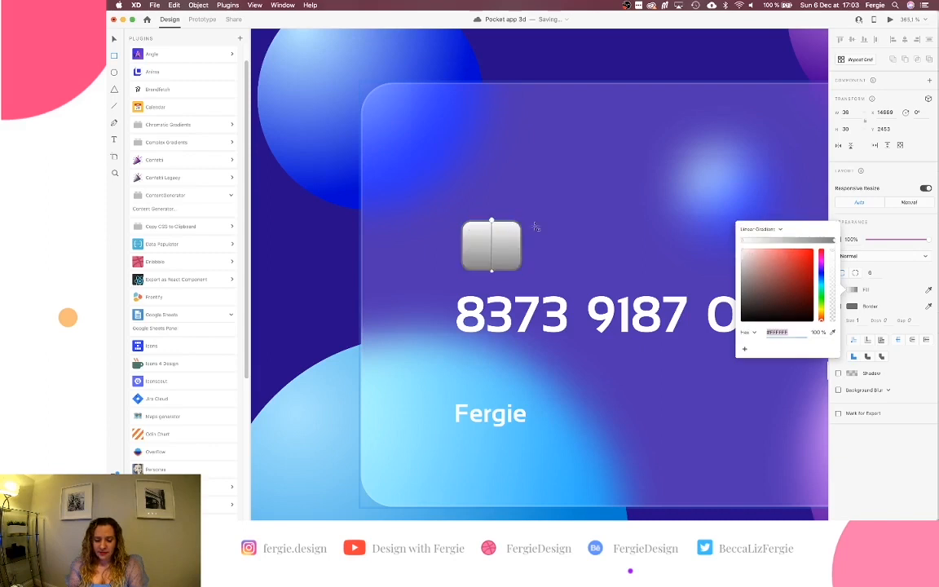
left_click_drag(491, 218, 470, 217)
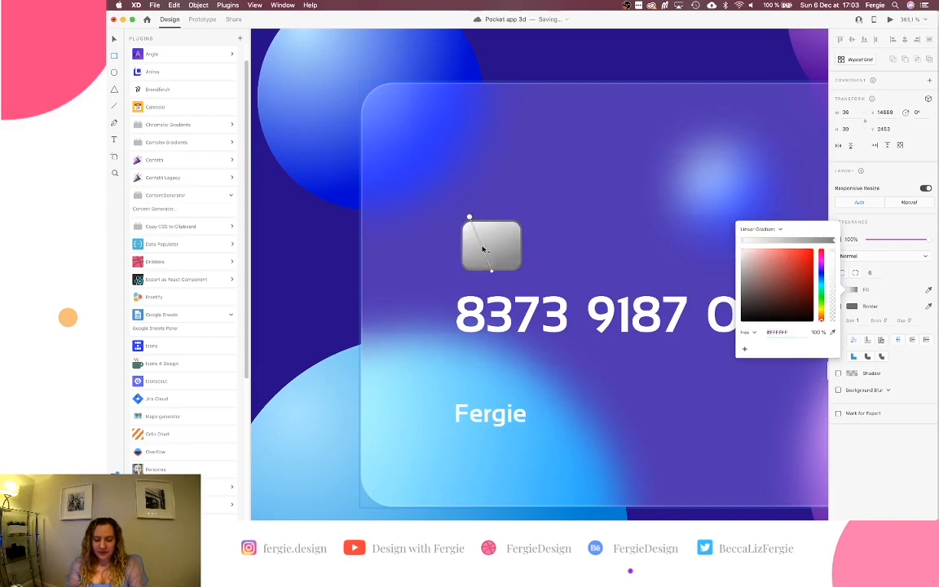
left_click_drag(491, 274, 518, 285)
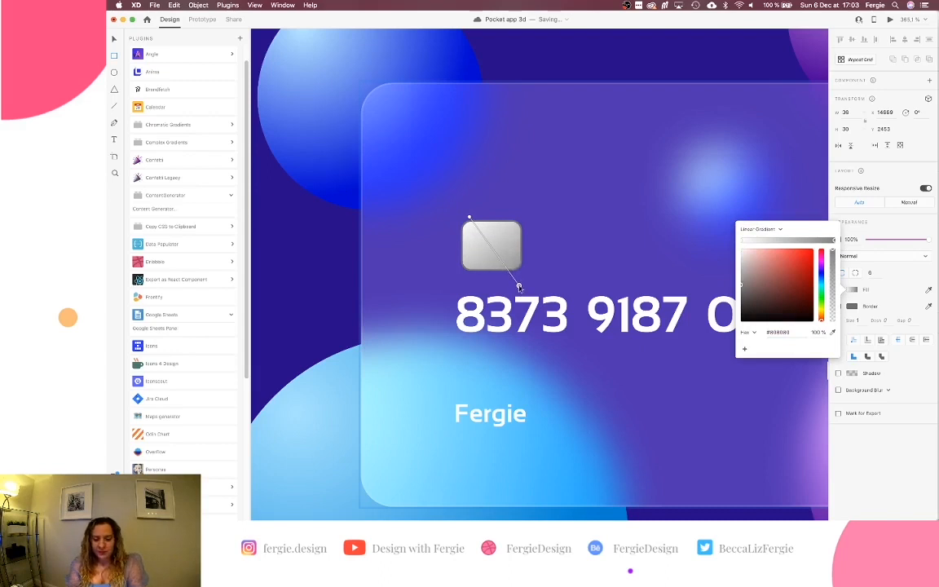
left_click(890, 288)
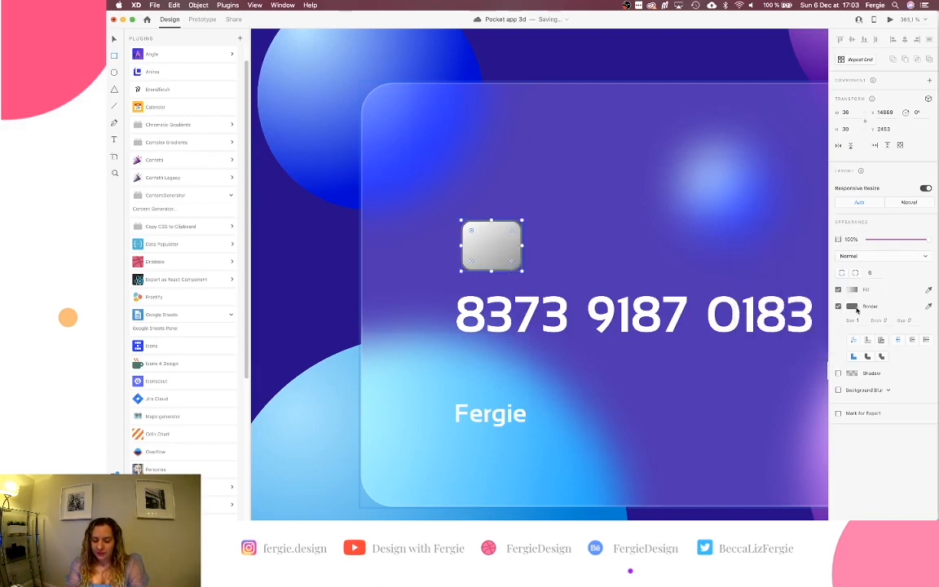
Turn off the chip's border.
left_click(839, 307)
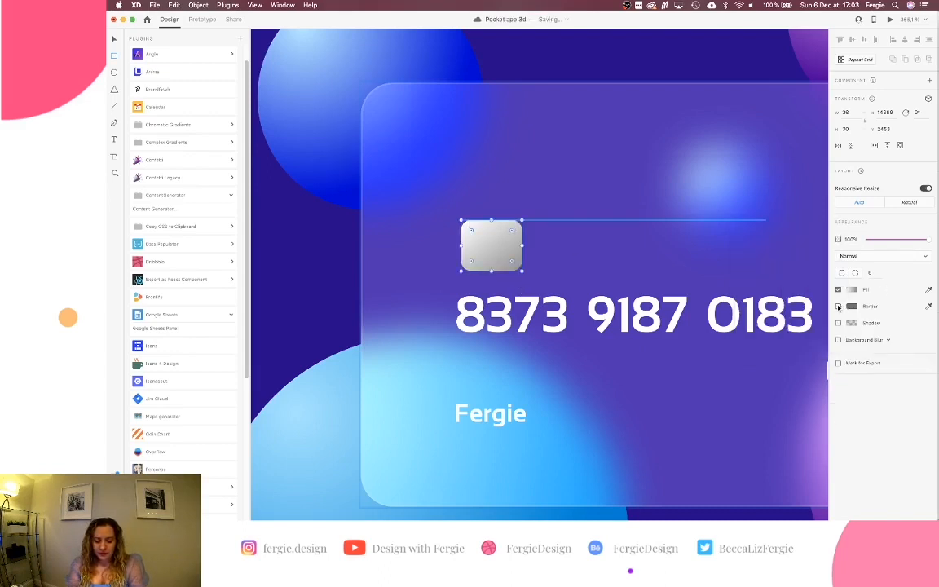
scroll(495, 273, "down", 3)
scroll(496, 272, "down", 5)
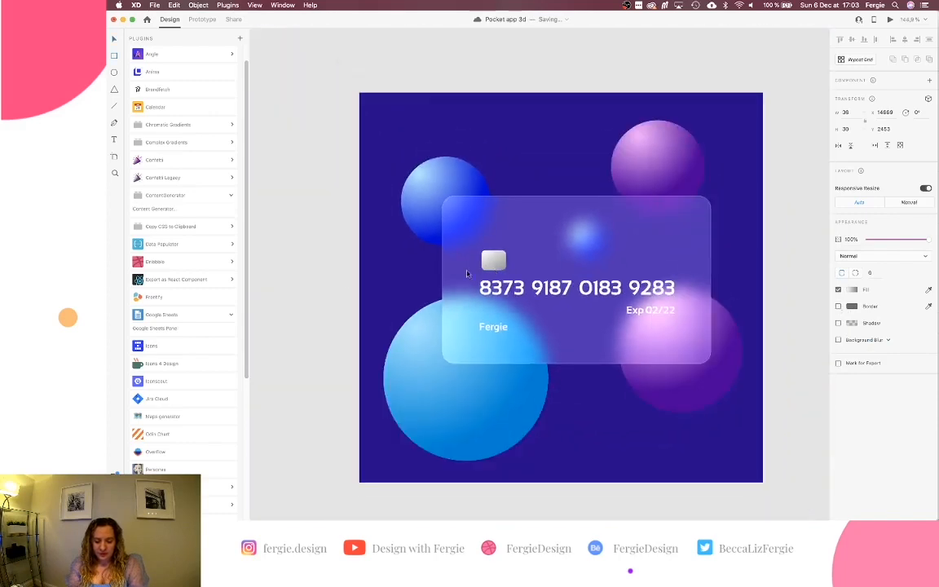
Nudge the card chip up a few pixels.
left_click(316, 274)
scroll(317, 275, "right", 1)
left_click(482, 261)
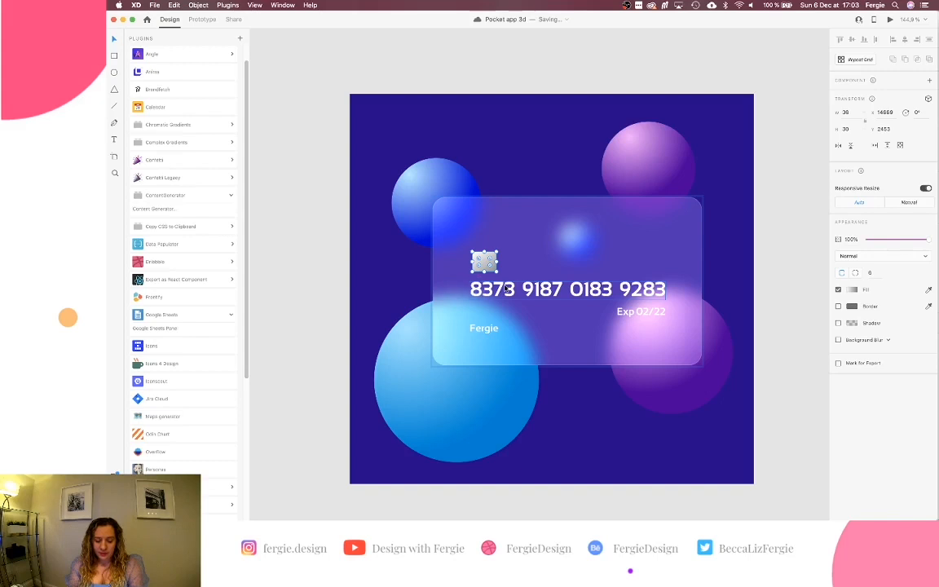
key("Up")
key("Up")
key("Up")
key("Up")
key("Up")
key("Up")
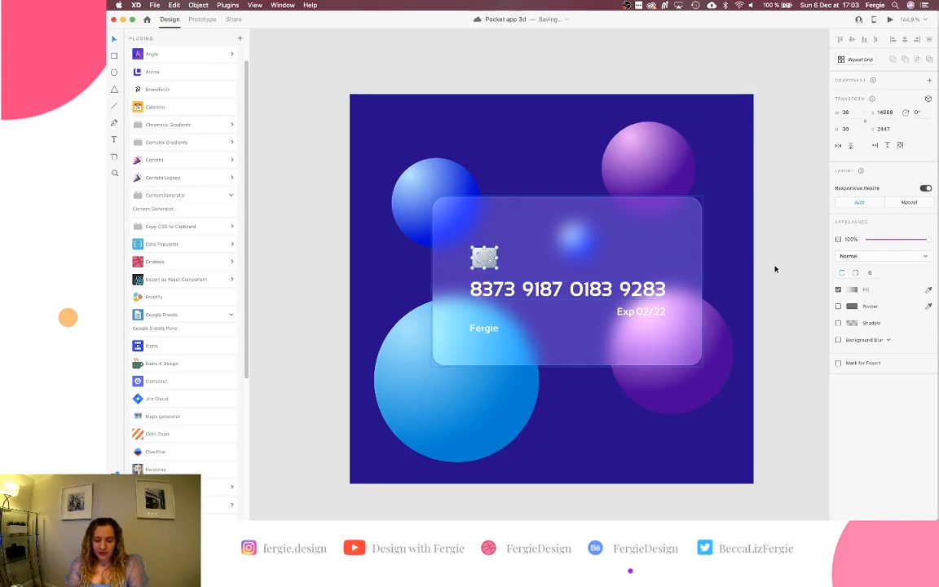
Copy the Exp 02/22 text to the card's top-right and change it to 'Adobe Bank'.
left_click(622, 314)
left_click_drag(622, 316, 634, 226)
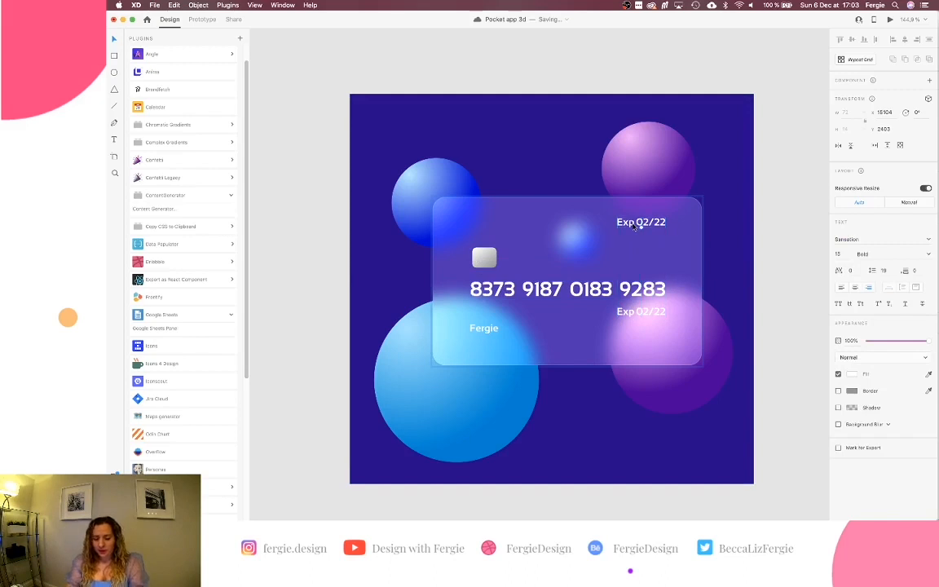
double_click(632, 223)
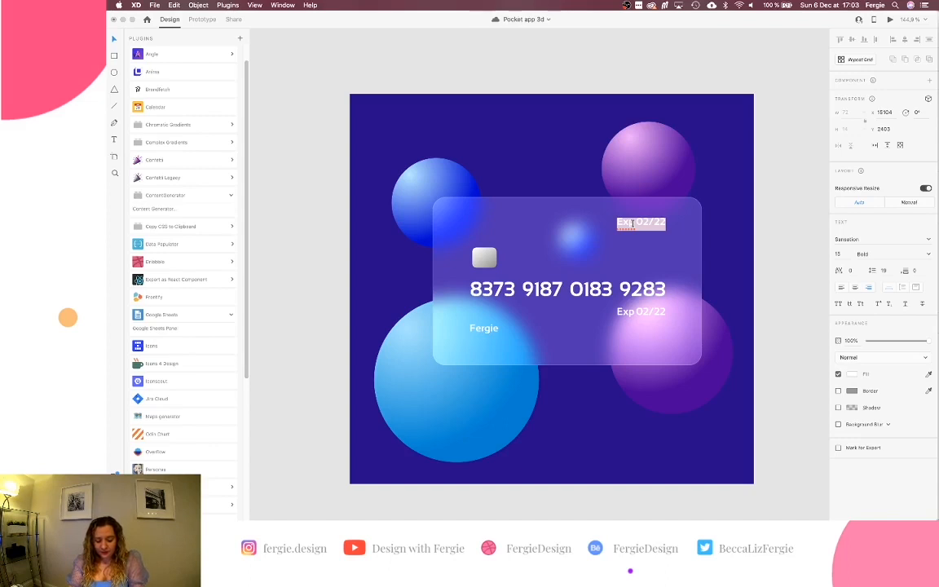
type("Adobe Bank")
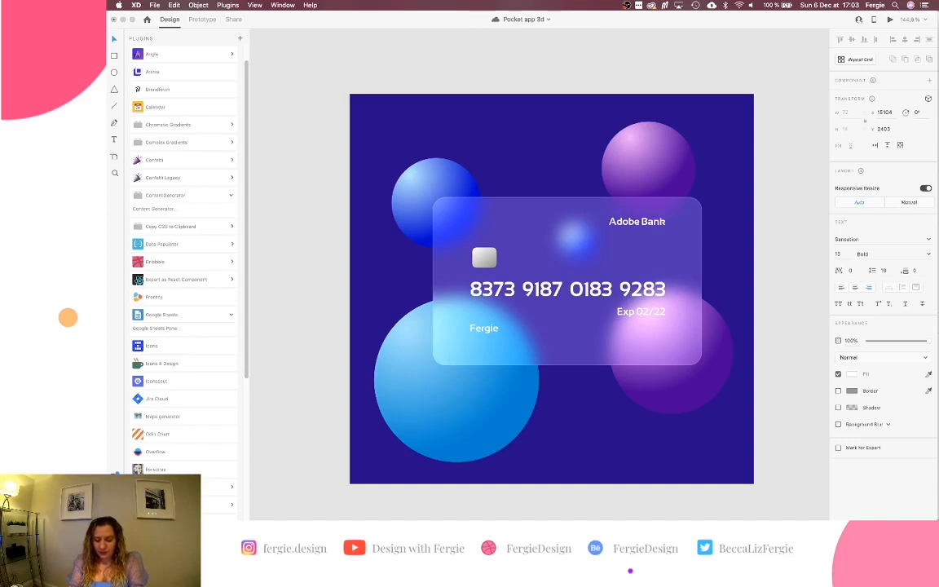
left_click(787, 252)
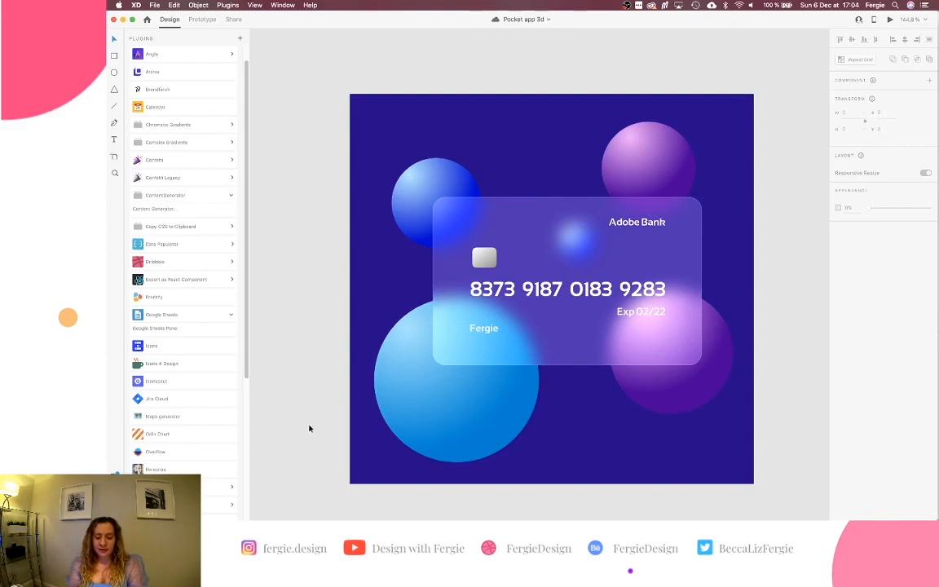
Zoom out on the canvas to see the finished frosted card among the artboards.
scroll(309, 427, "down", 10)
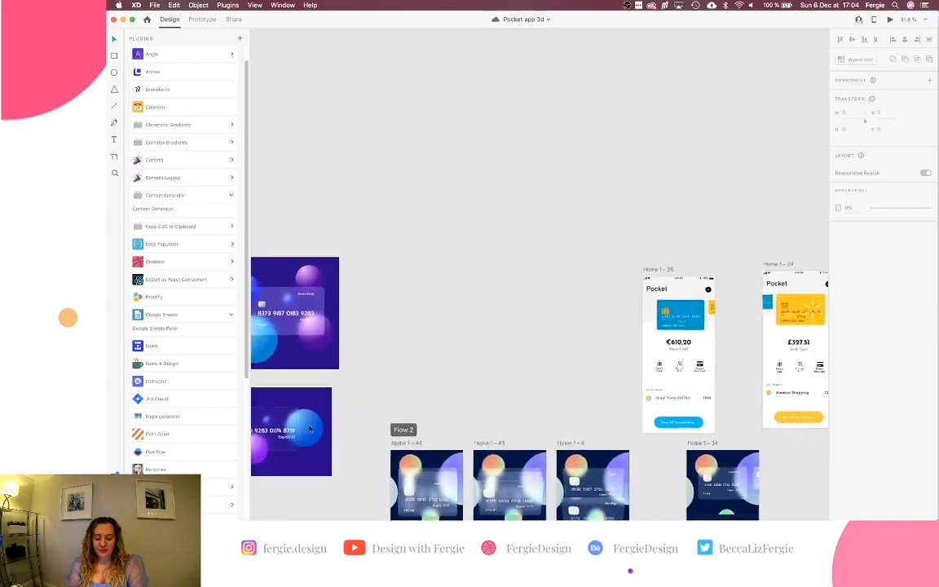
scroll(309, 428, "down", 4)
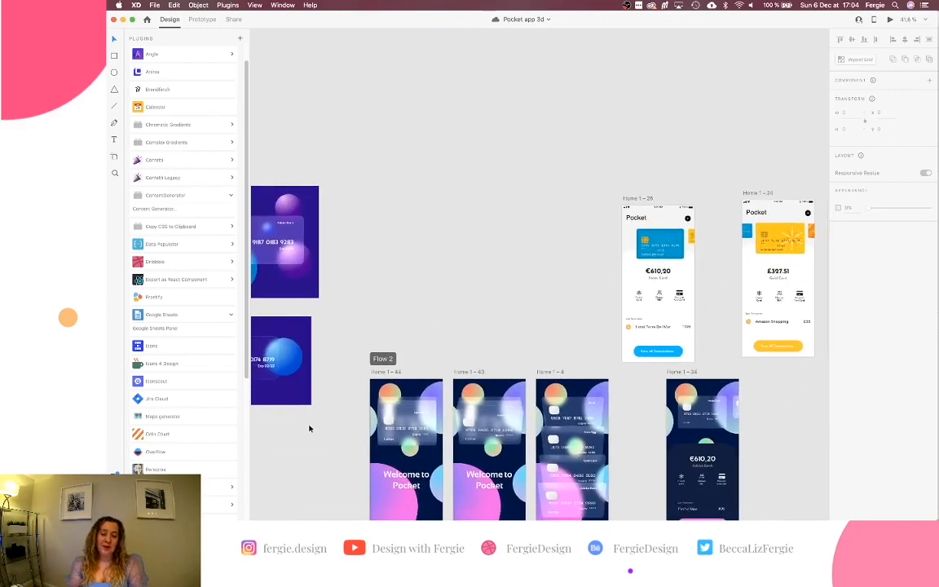
scroll(309, 428, "left", 3)
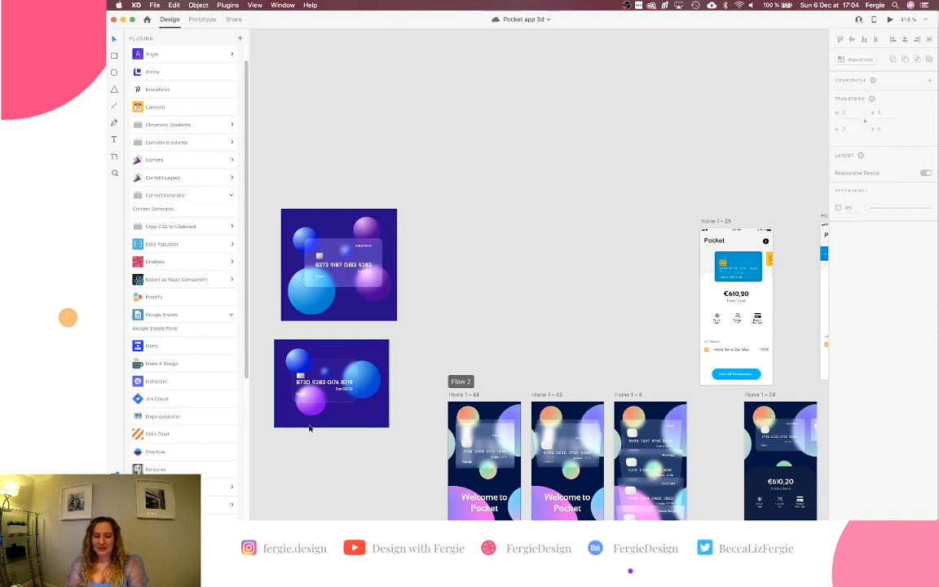
scroll(309, 427, "down", 3)
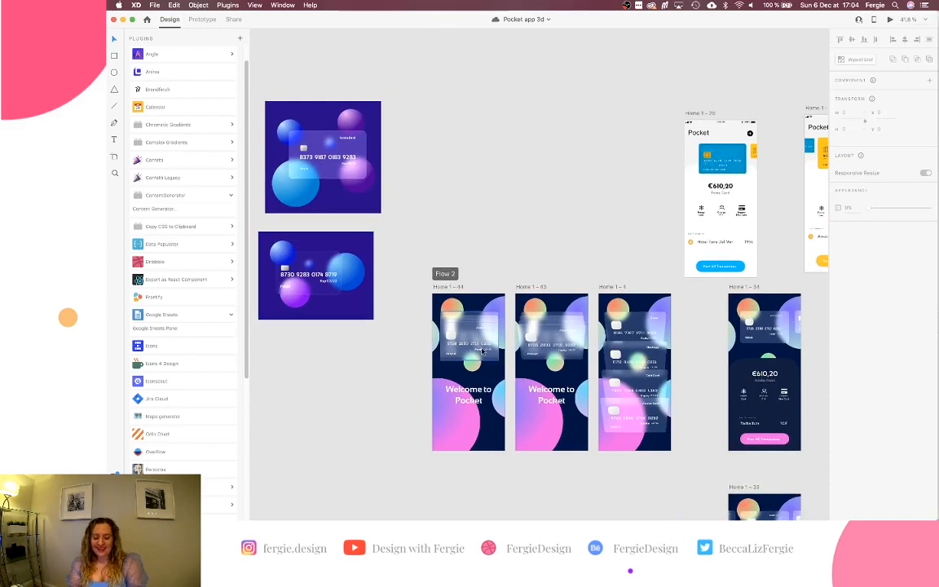
scroll(483, 351, "up", 3)
scroll(482, 351, "up", 3)
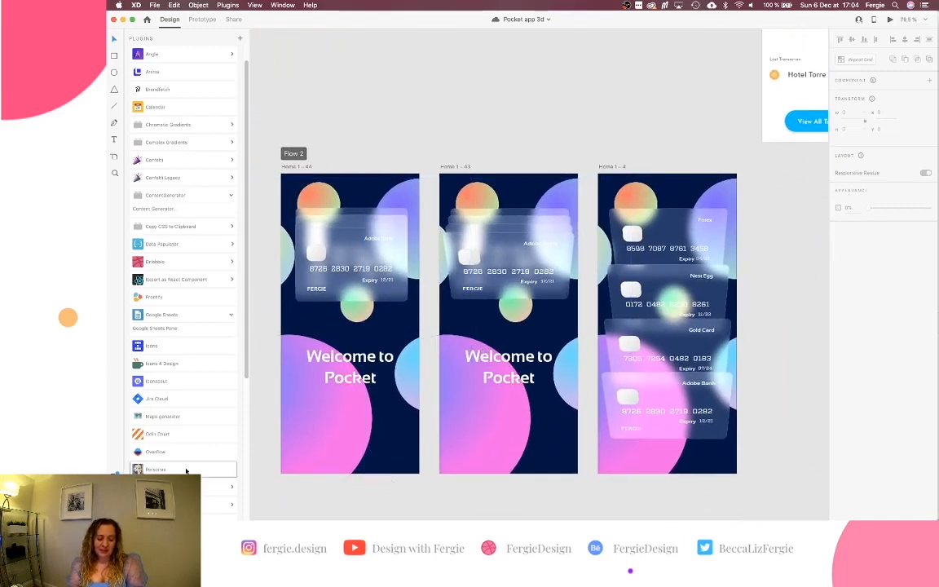
Show the Layers panel with Cmd+Y and move the view to the Flow 1 artboards.
key("super+y")
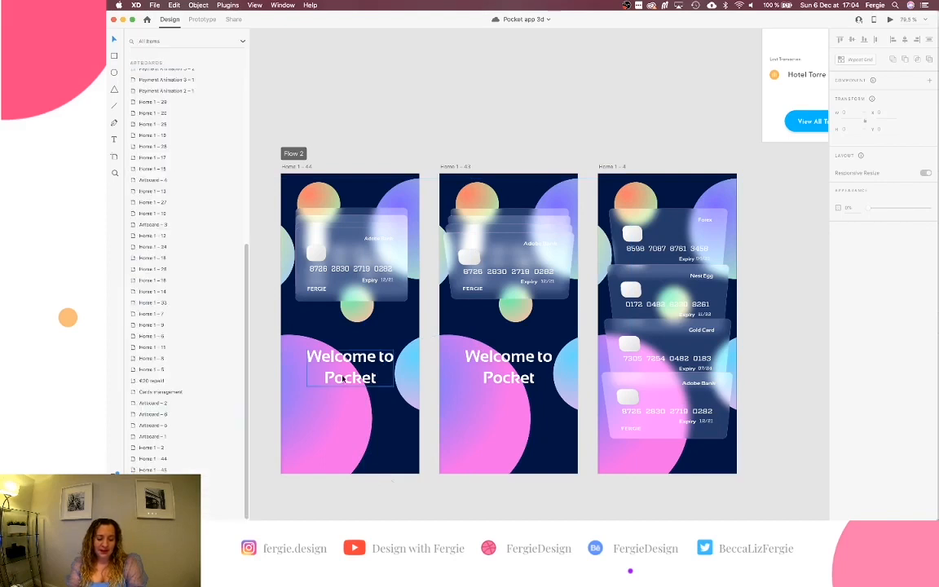
scroll(353, 256, "left", 1)
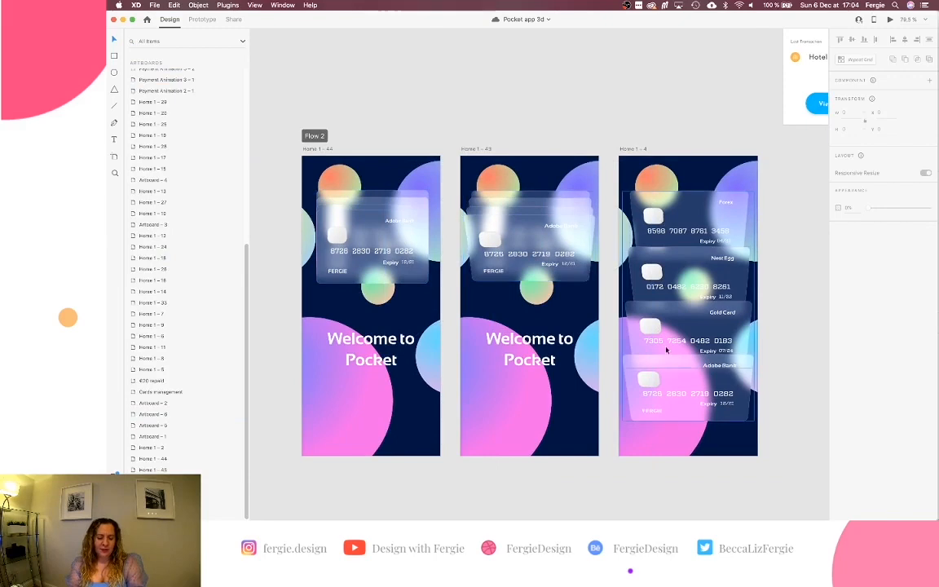
scroll(644, 312, "down", 5)
scroll(644, 312, "down", 3)
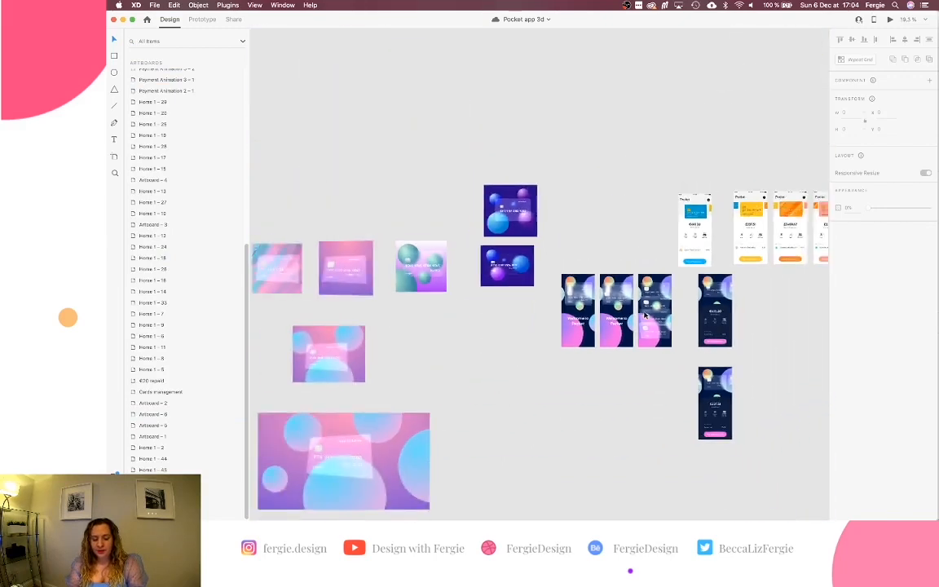
scroll(644, 315, "left", 8)
scroll(644, 315, "up", 4)
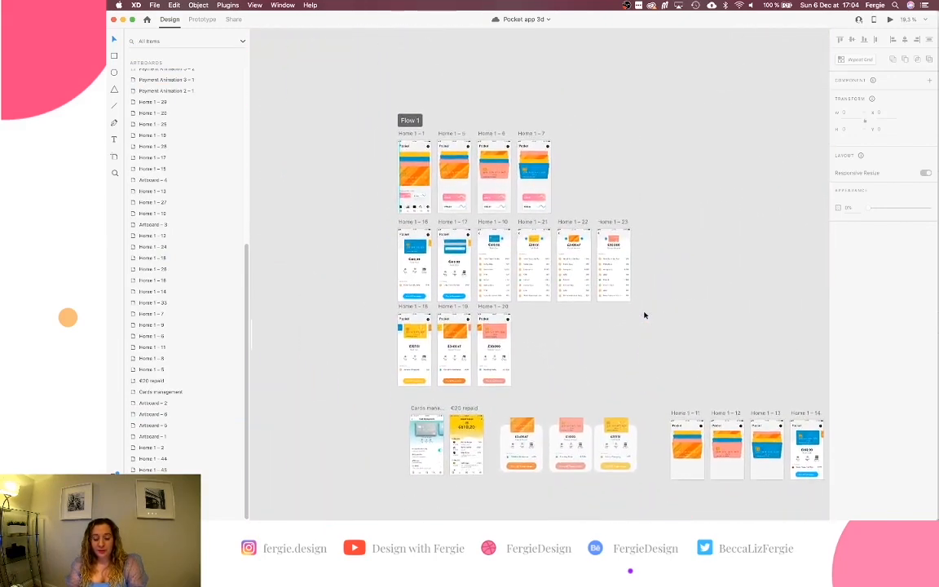
Preview from Home 1 – 1, cycling the card stack until the blue Forex Card's details open.
left_click(433, 141)
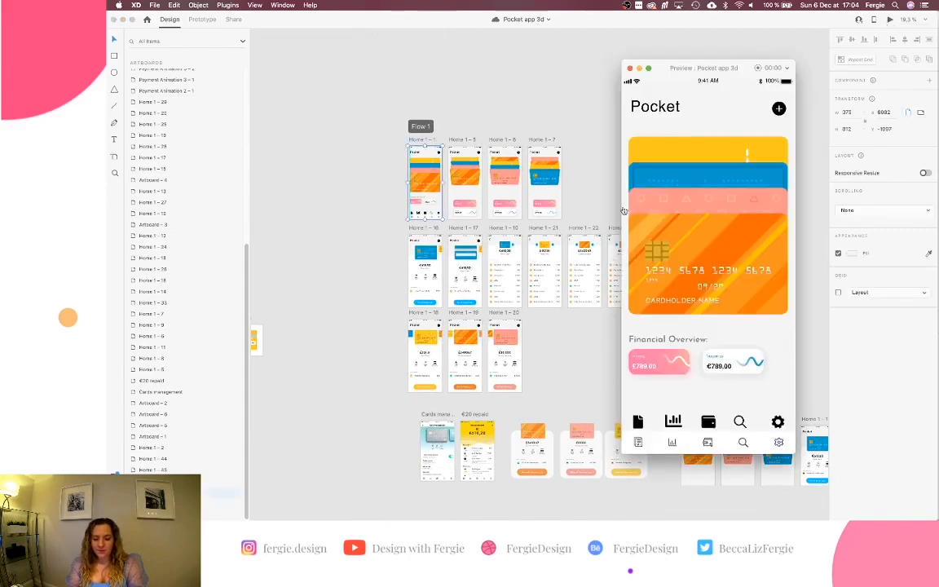
scroll(573, 211, "left", 10)
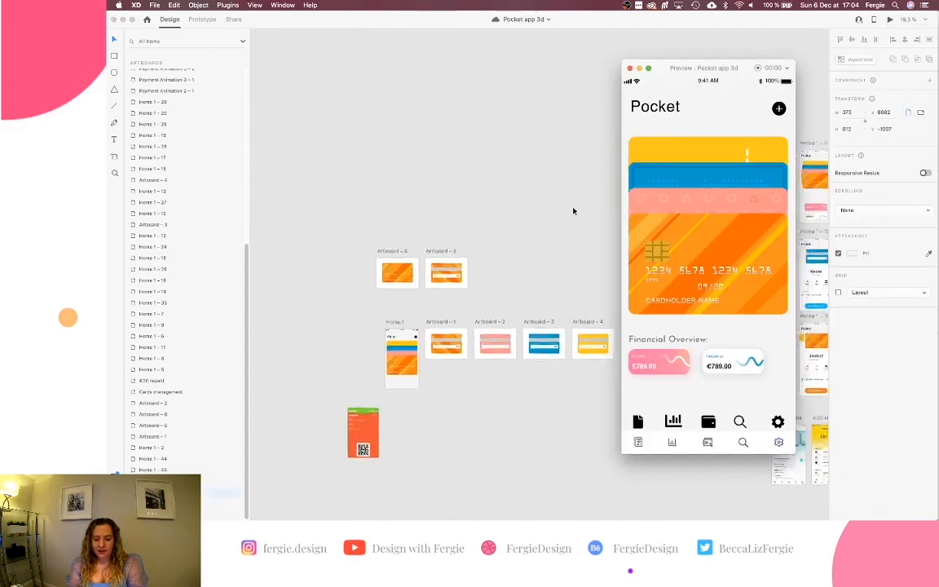
scroll(573, 211, "left", 2)
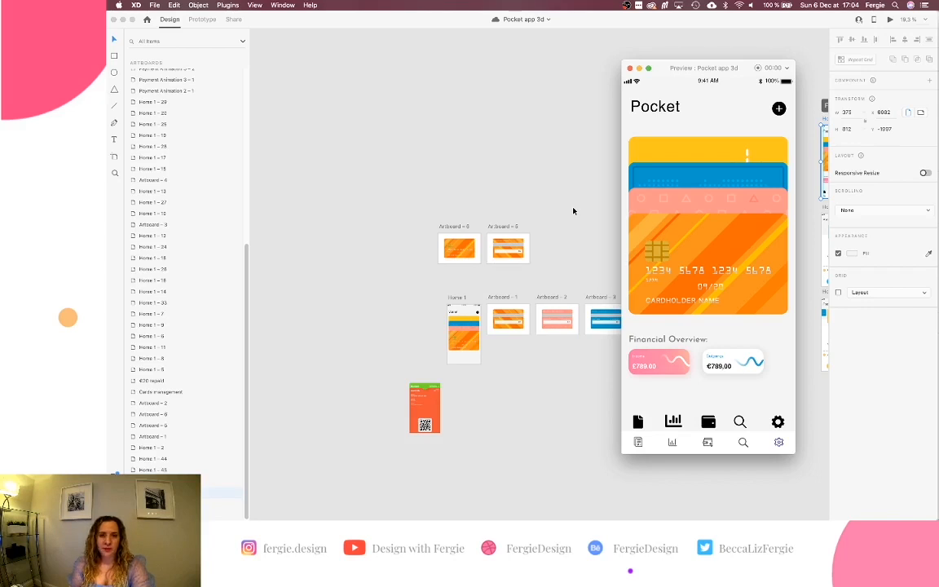
left_click(736, 245)
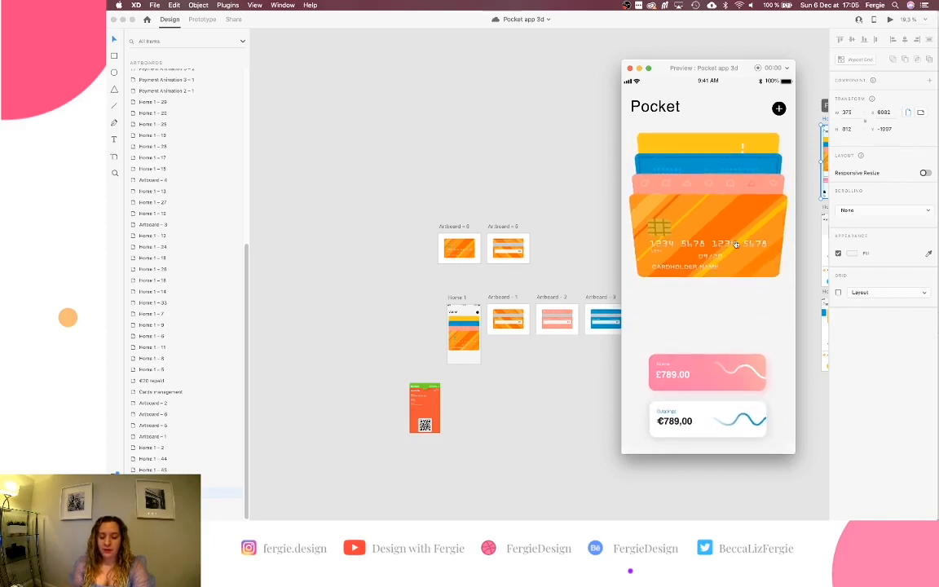
left_click(769, 236)
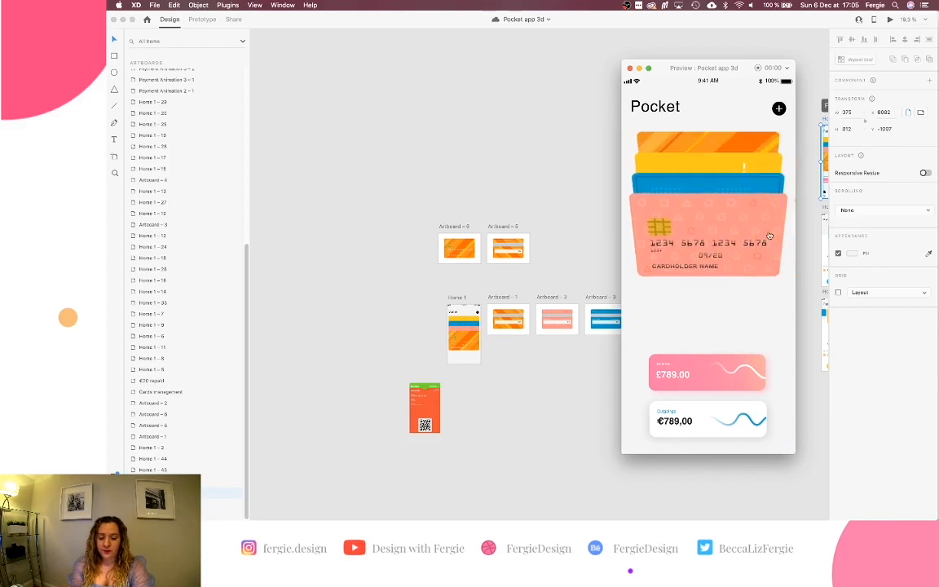
left_click(710, 236)
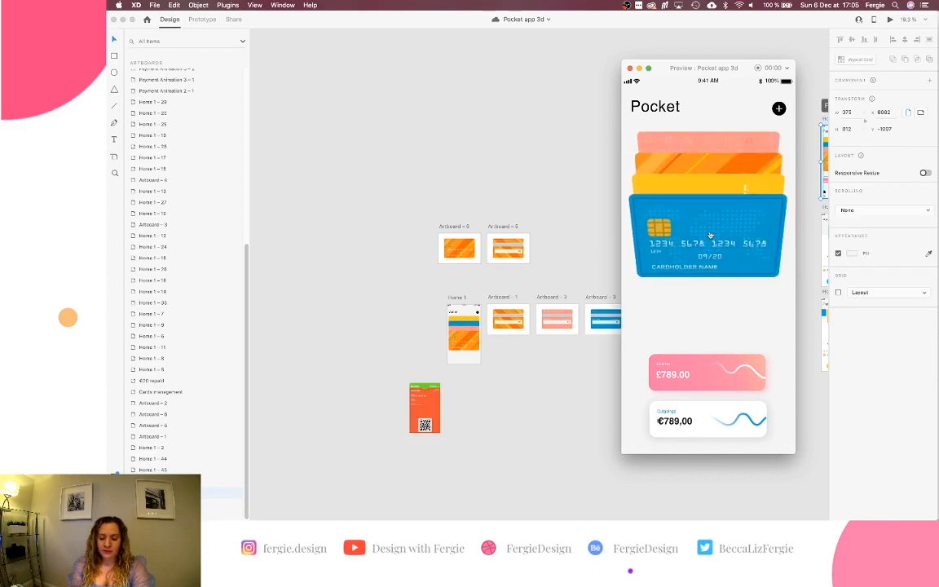
left_click(710, 236)
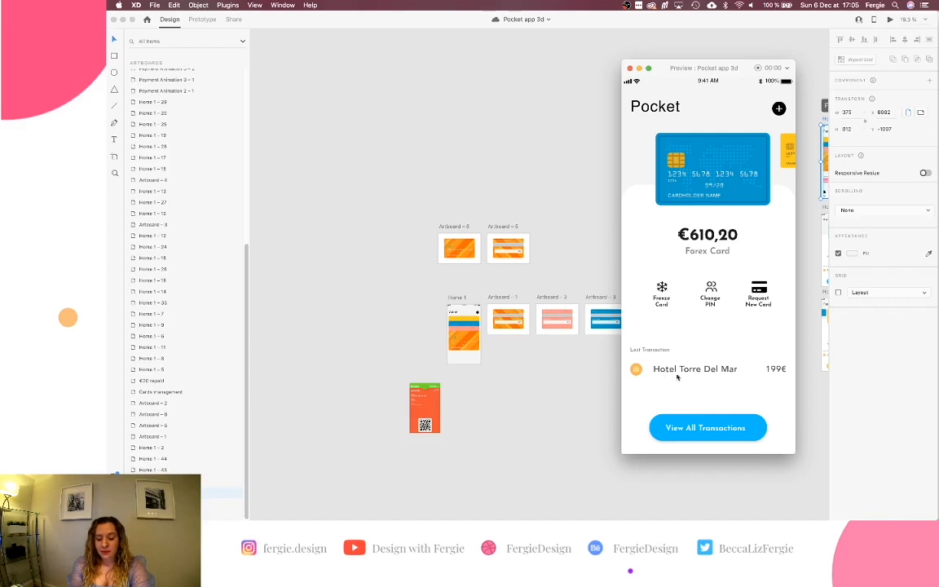
View the full transaction list, return home, and flip the Forex card back and forth.
left_click(696, 427)
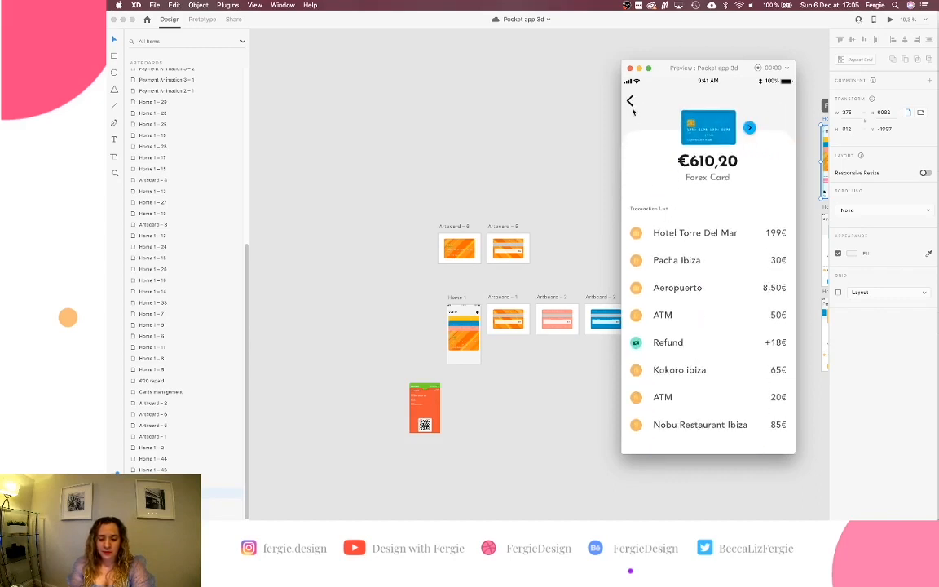
left_click(630, 102)
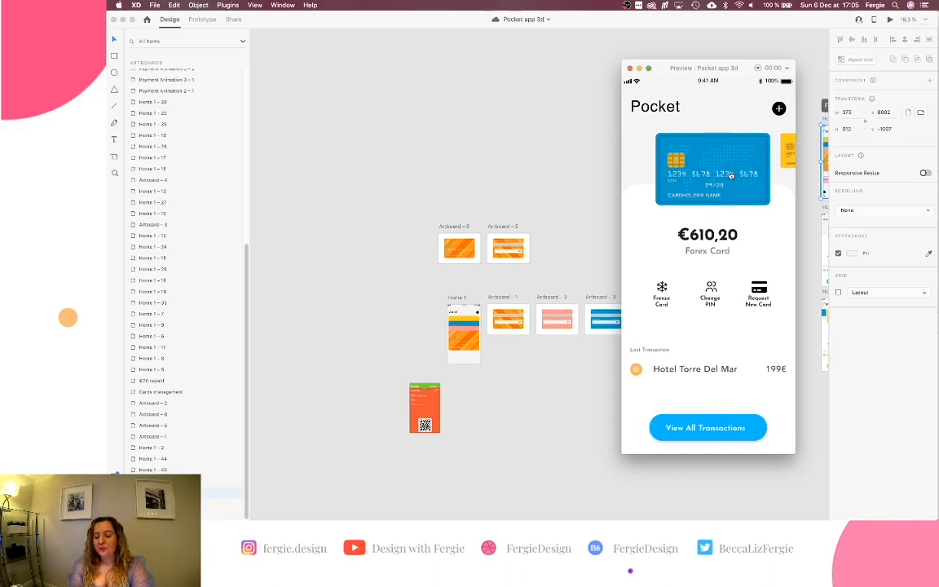
left_click(731, 175)
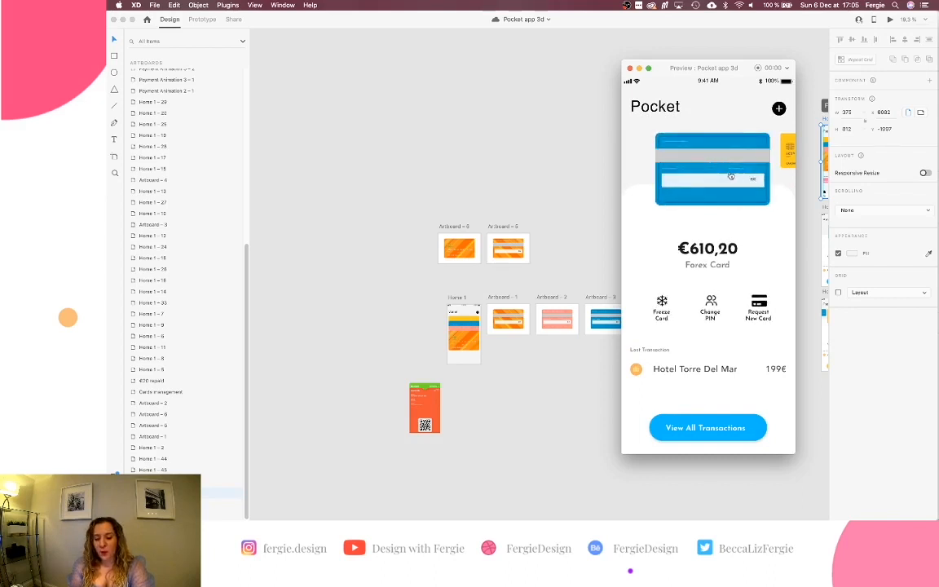
left_click(731, 175)
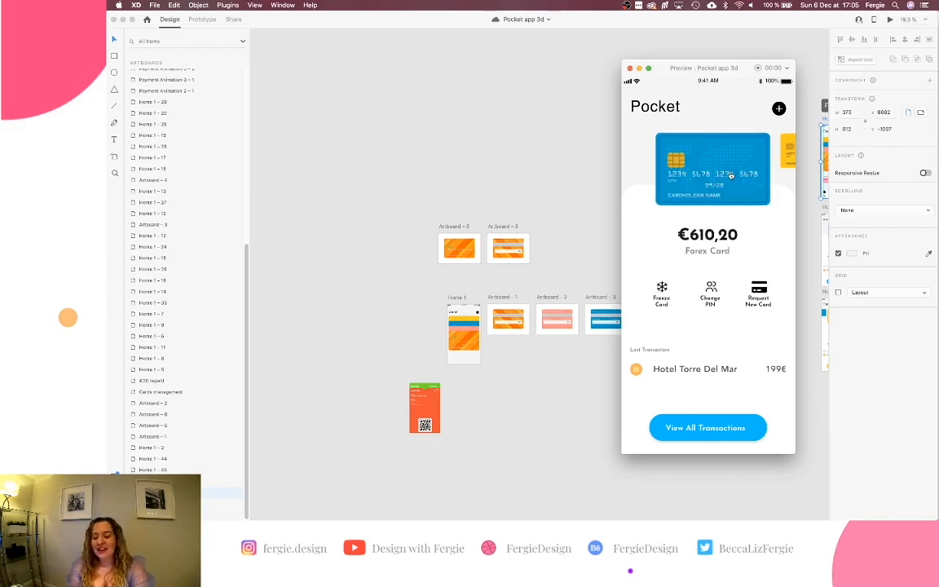
left_click(731, 175)
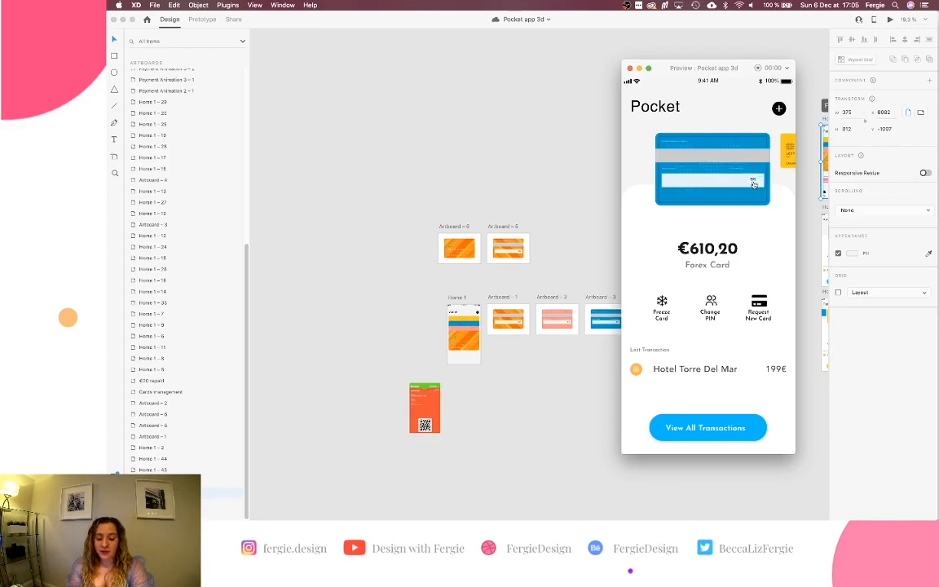
left_click(745, 171)
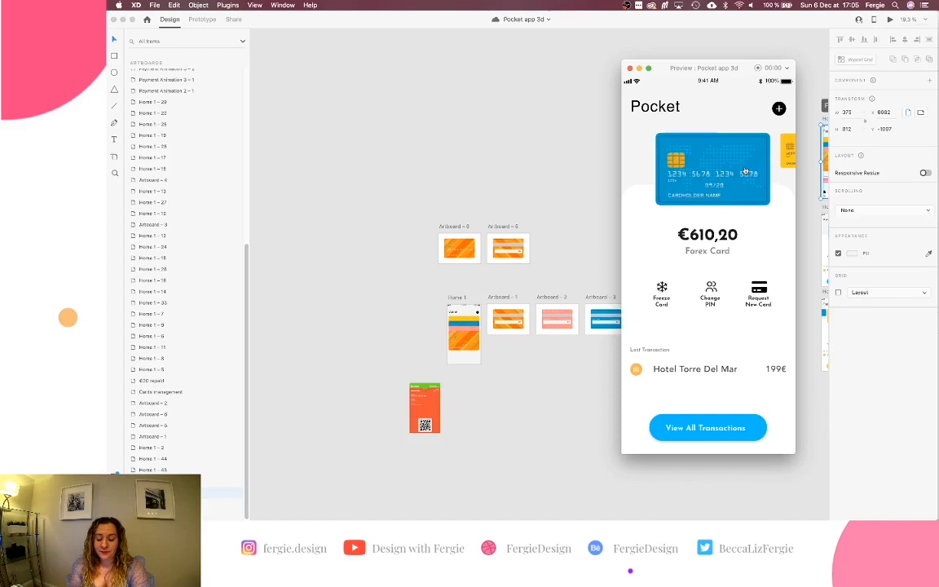
Advance through the Gold, Current Account and Savings cards, then return to the Forex card.
left_click(787, 154)
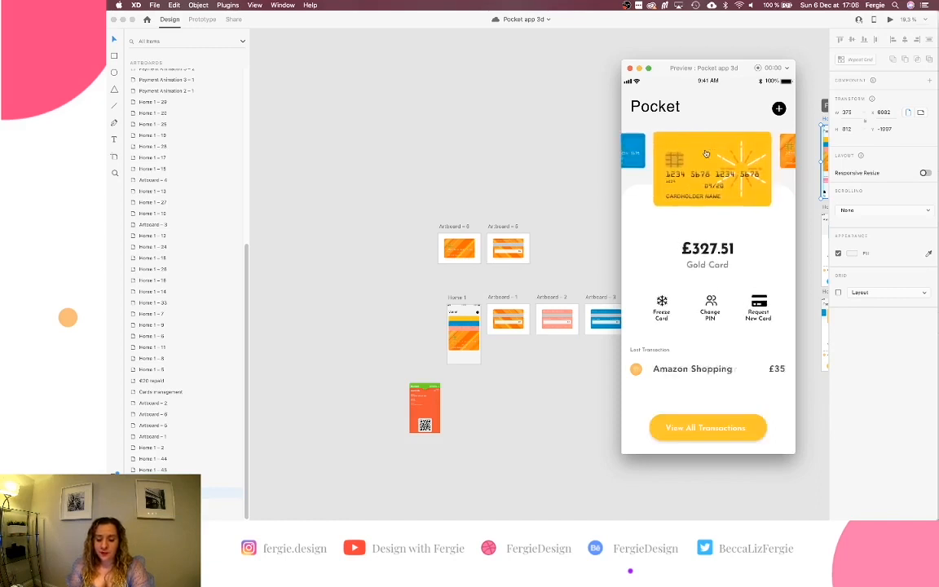
left_click(785, 153)
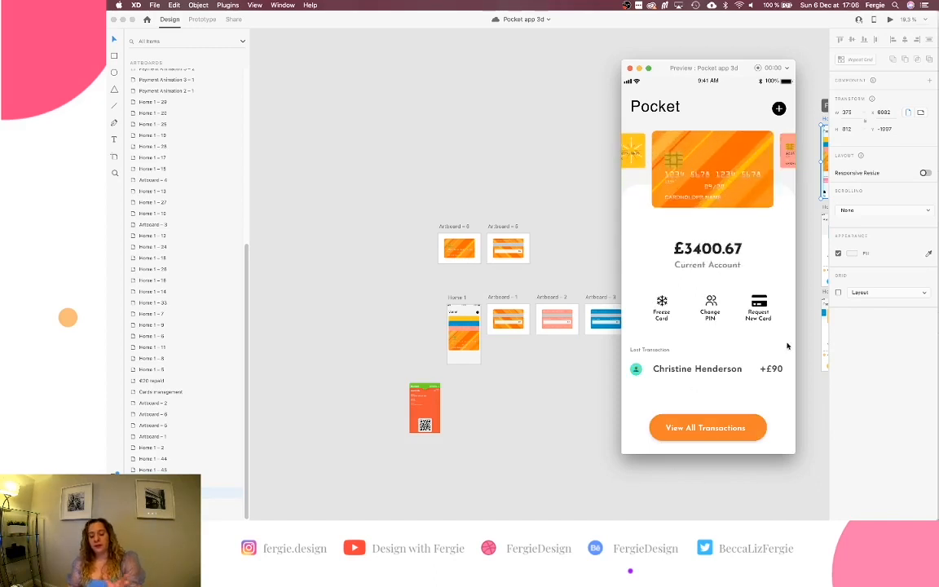
left_click(788, 150)
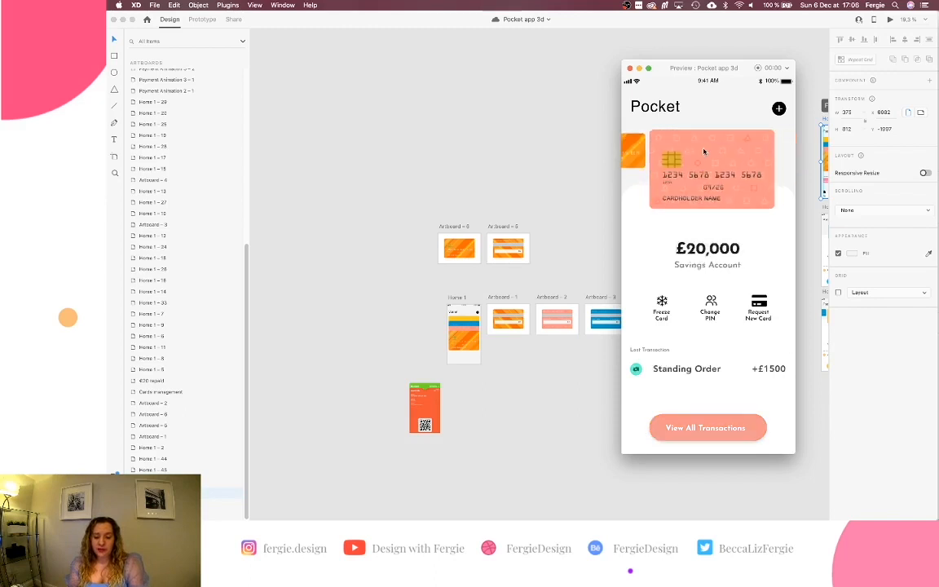
left_click(639, 155)
left_click(639, 156)
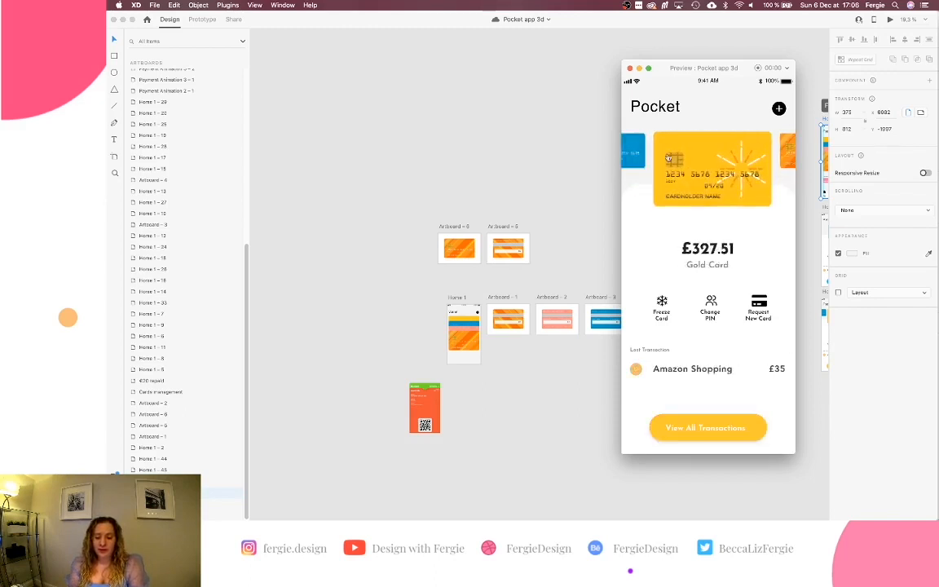
left_click_drag(643, 159, 718, 155)
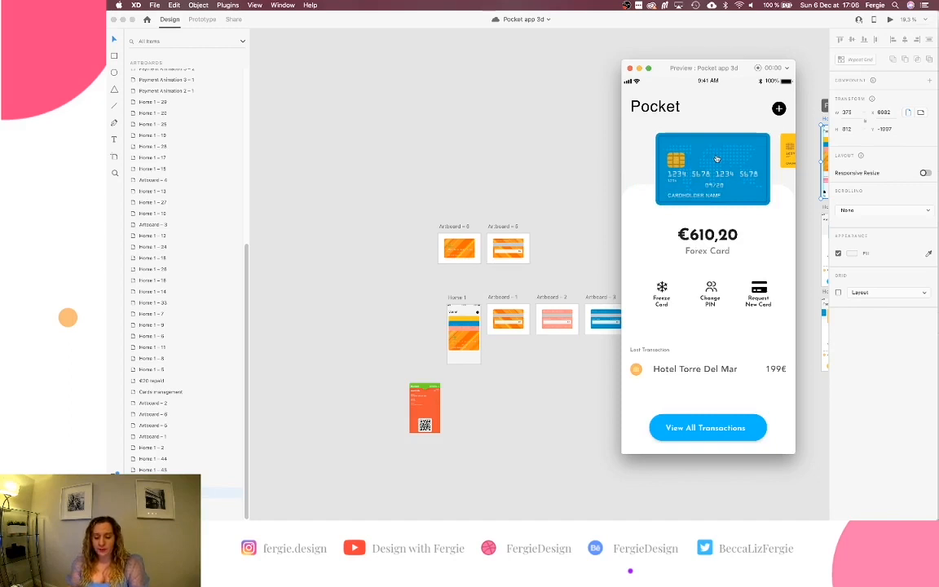
Close the preview and scroll the canvas back over the artboards.
left_click(630, 68)
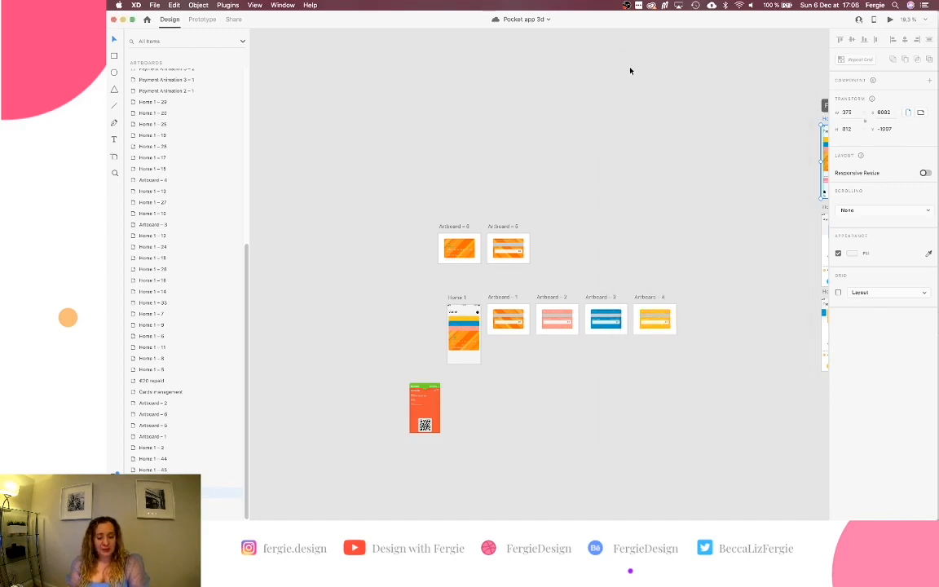
scroll(671, 174, "down", 10)
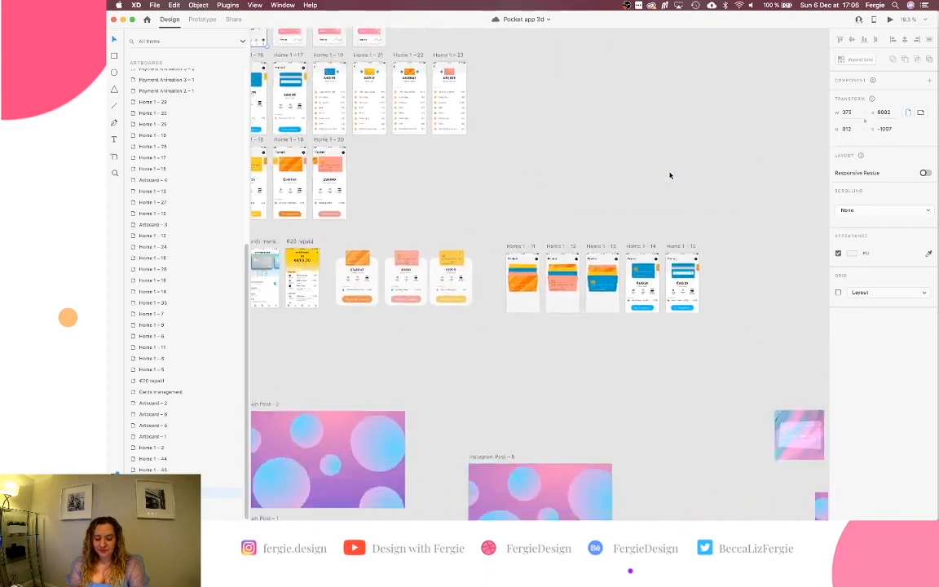
scroll(670, 175, "down", 5)
scroll(670, 174, "right", 15)
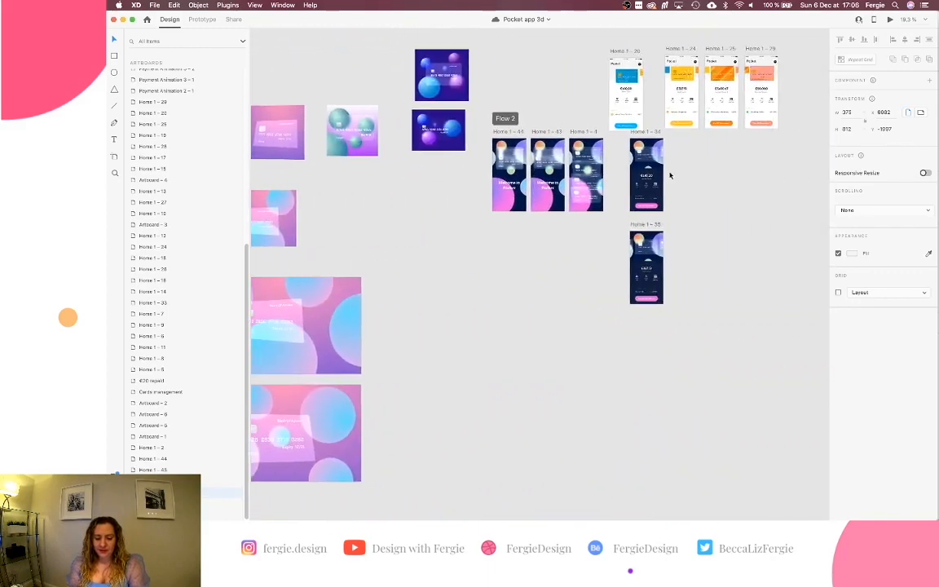
Navigate to the Flow 2 screens and select the Home 1 - 44 artboard.
scroll(584, 161, "up", 10)
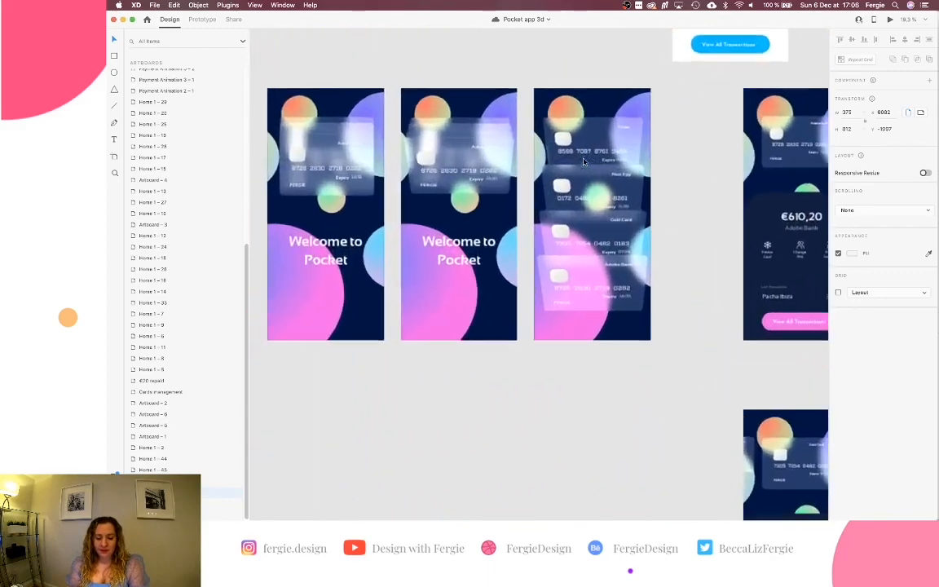
scroll(584, 159, "up", 3)
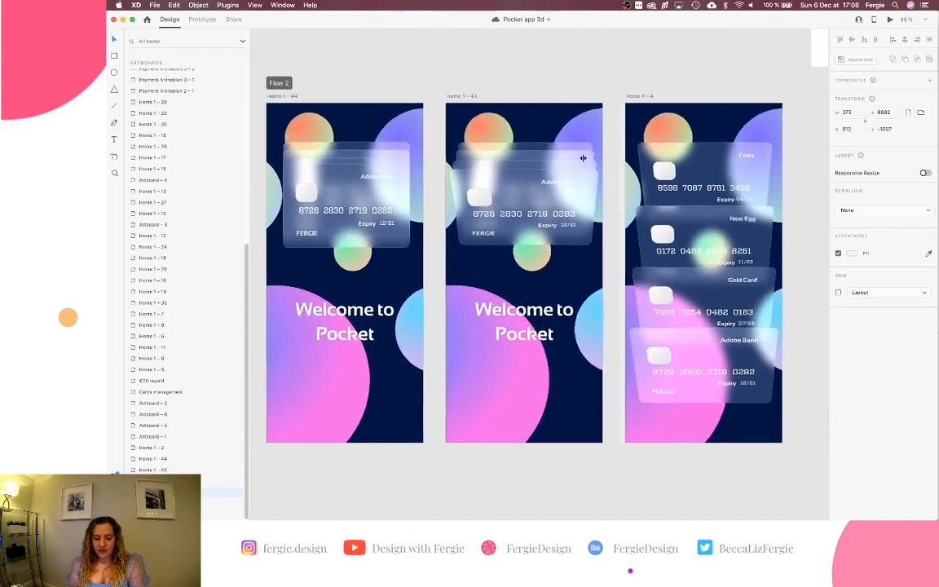
left_click(373, 193)
scroll(373, 192, "left", 2)
scroll(373, 193, "up", 1)
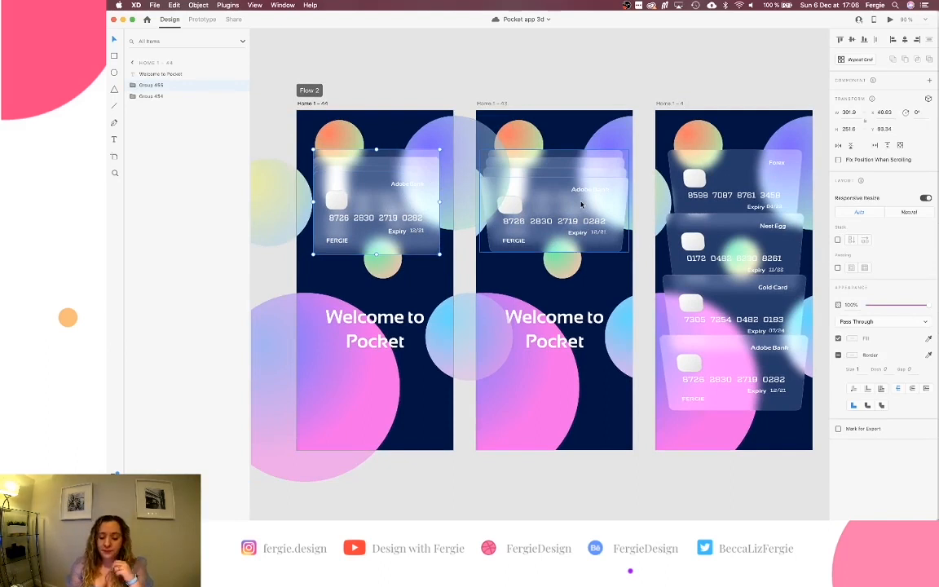
scroll(639, 186, "right", 2)
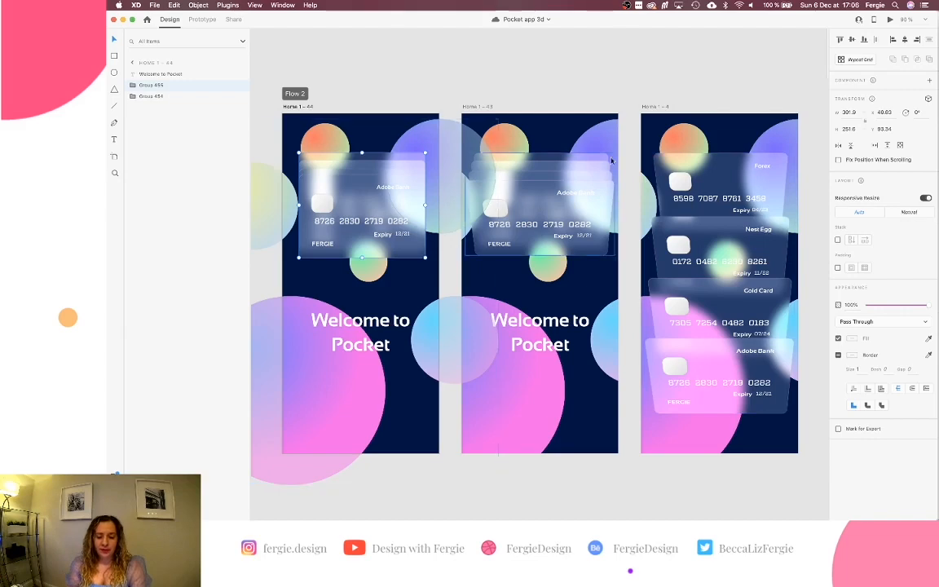
scroll(451, 224, "right", 3)
left_click(272, 98)
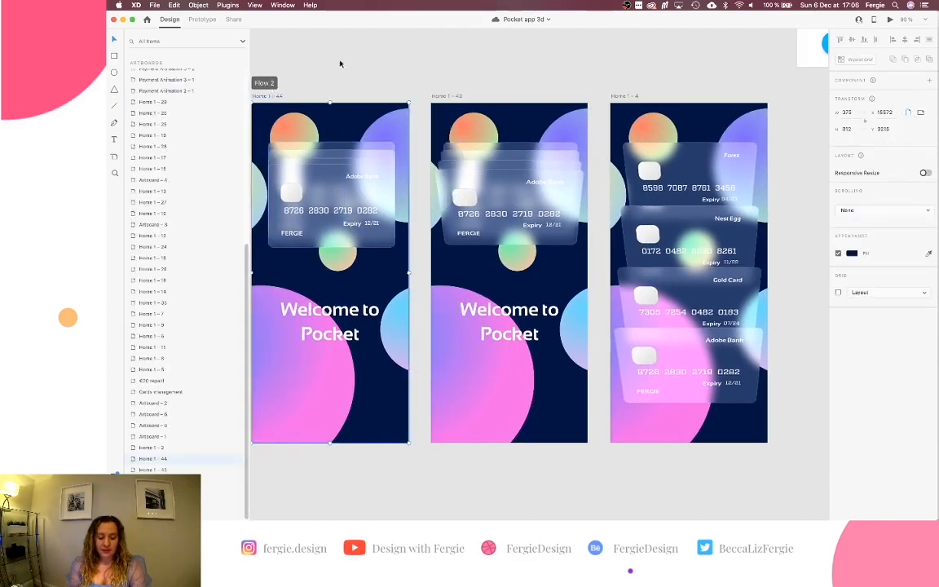
Preview Home 1 - 44, play its auto-animate to the four fanned cards, then close it.
left_click(890, 19)
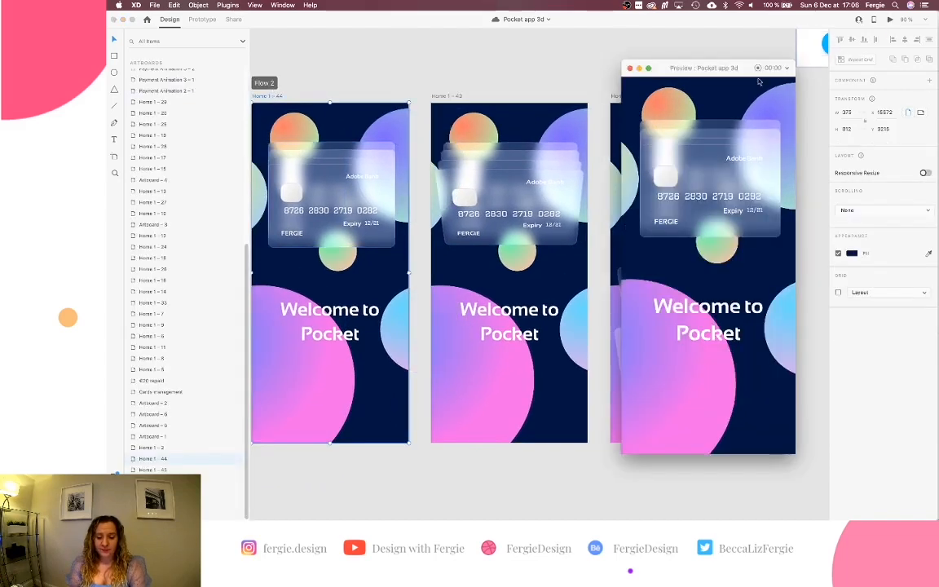
scroll(514, 305, "down", 5)
scroll(514, 307, "up", 3)
scroll(513, 307, "up", 5)
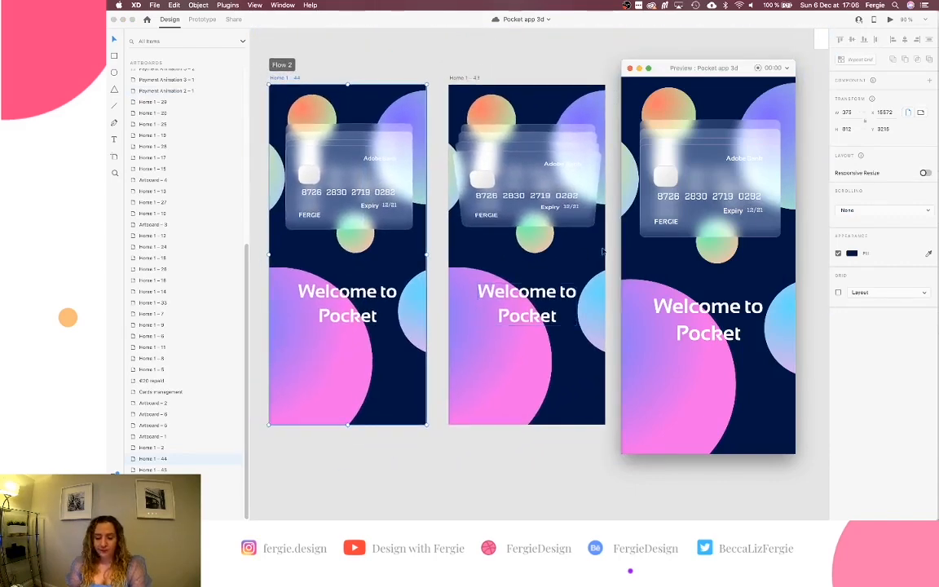
left_click(770, 171)
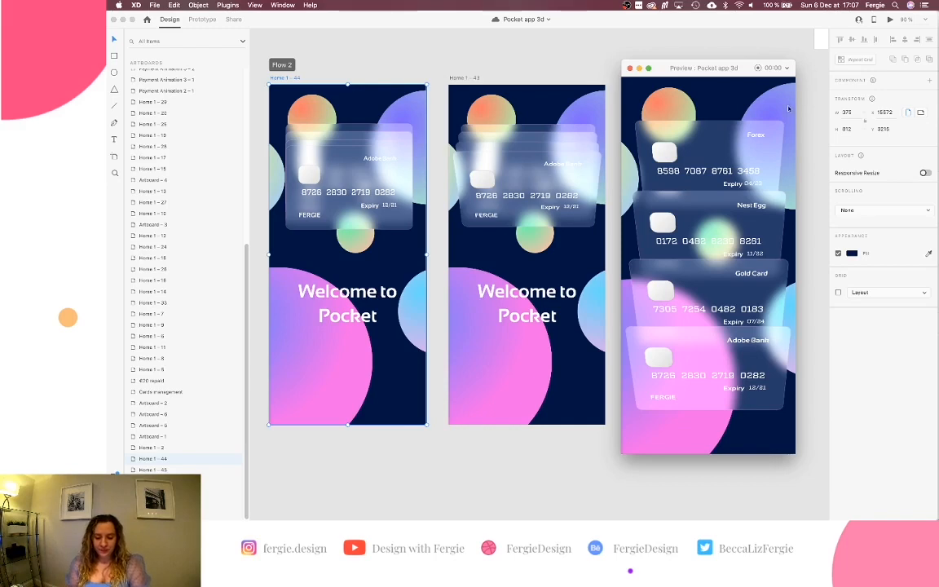
left_click(631, 71)
scroll(641, 119, "right", 8)
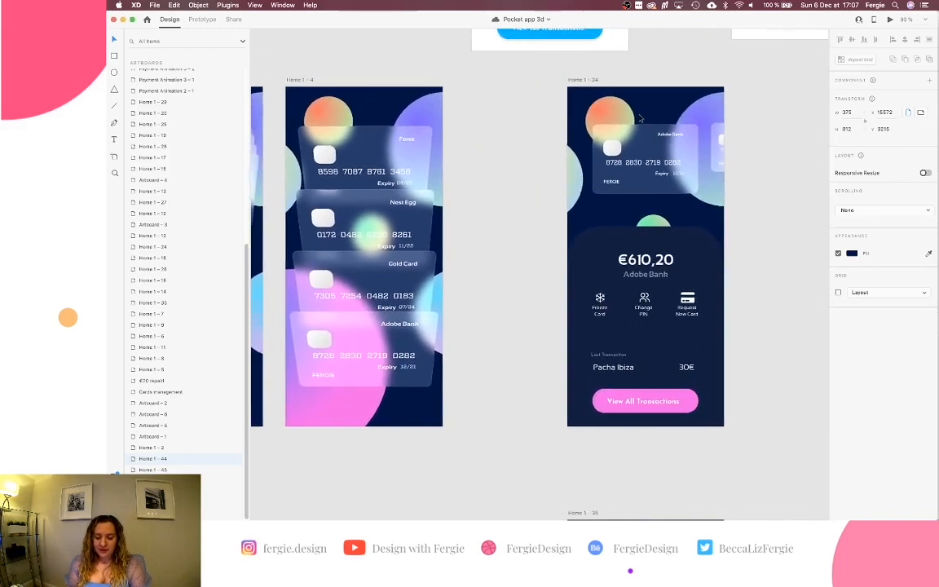
Option-drag the fanned-cards artboard Home 1 - 4 downward to create the copy Home 1 - 36.
scroll(641, 119, "right", 4)
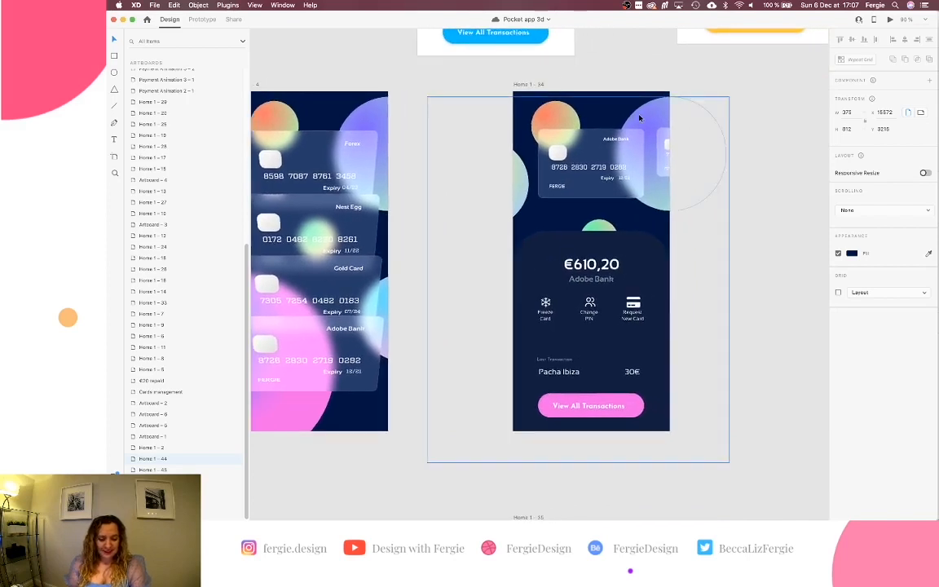
scroll(640, 119, "down", 2)
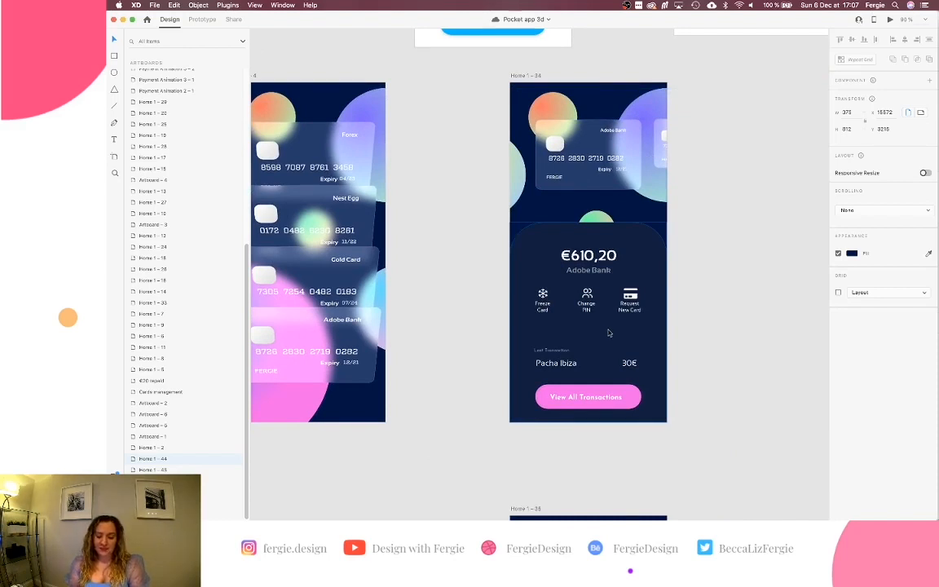
scroll(608, 331, "down", 2)
scroll(607, 331, "left", 1)
scroll(526, 181, "down", 3)
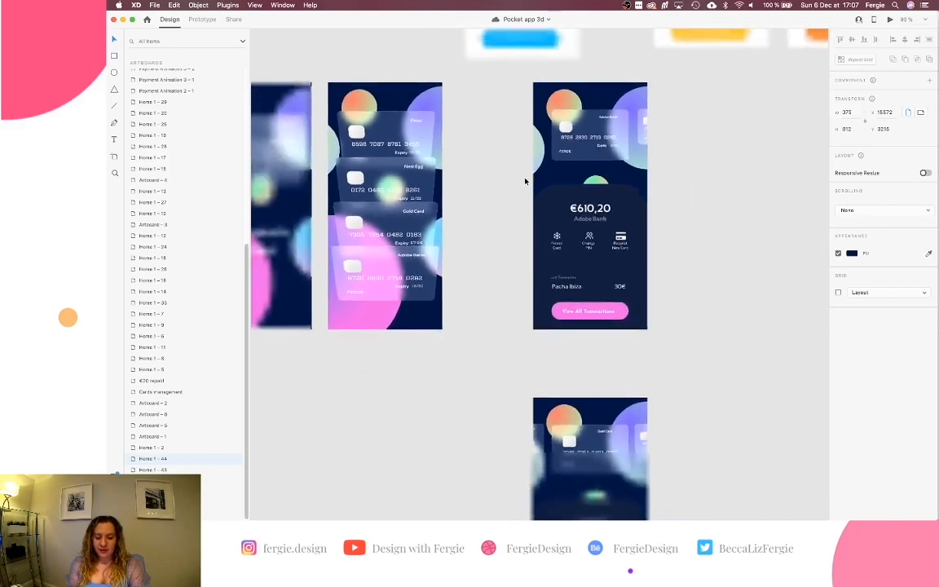
left_click(354, 78)
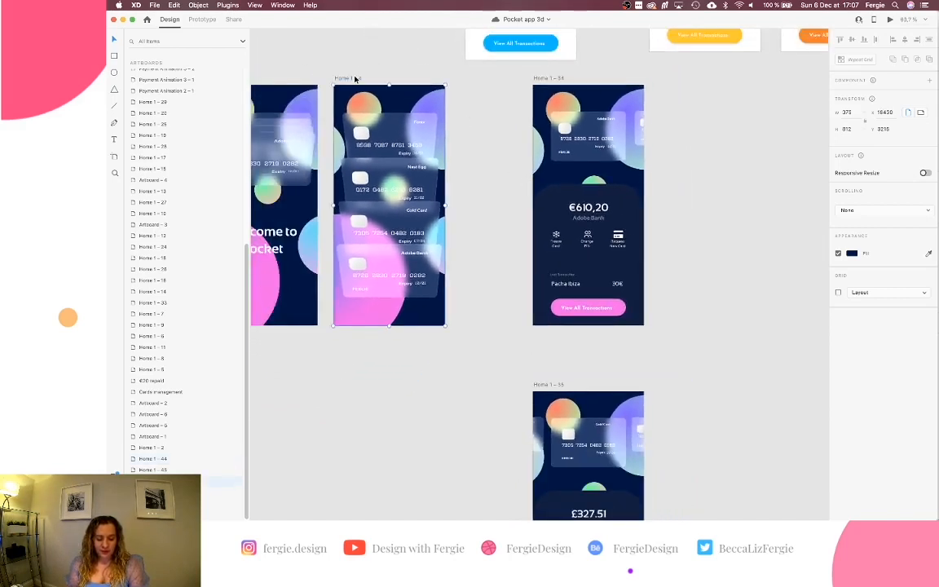
left_click_drag(354, 78, 320, 384)
scroll(368, 368, "up", 3)
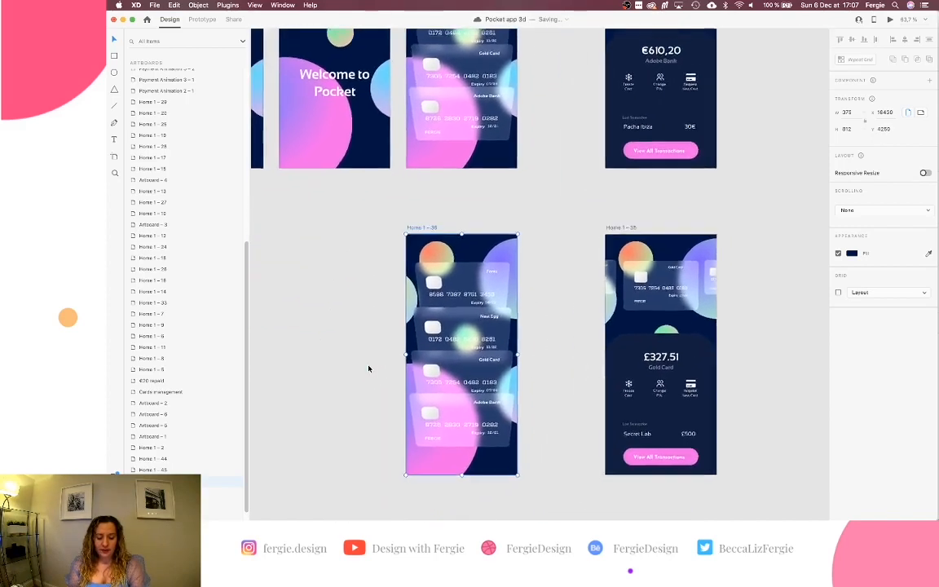
scroll(369, 369, "left", 2)
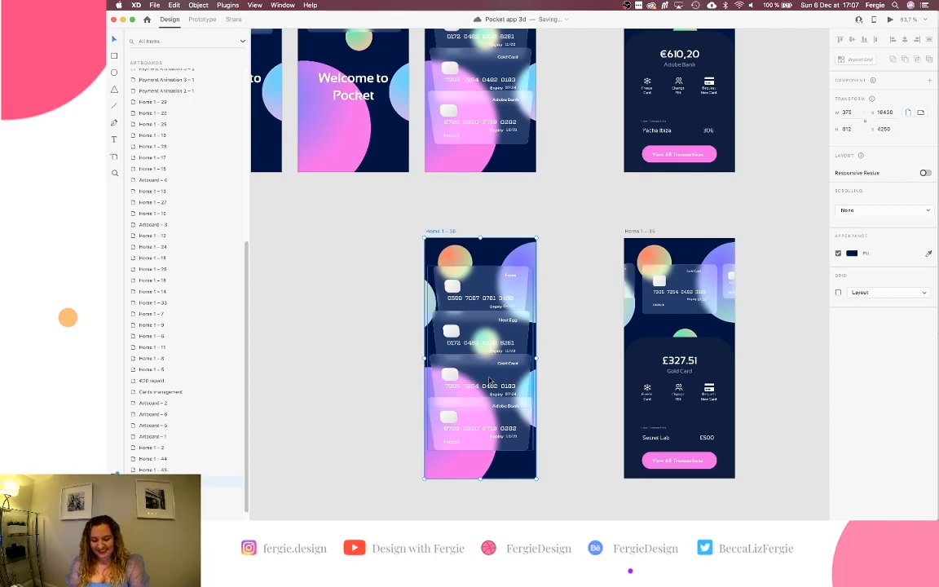
scroll(489, 381, "up", 5)
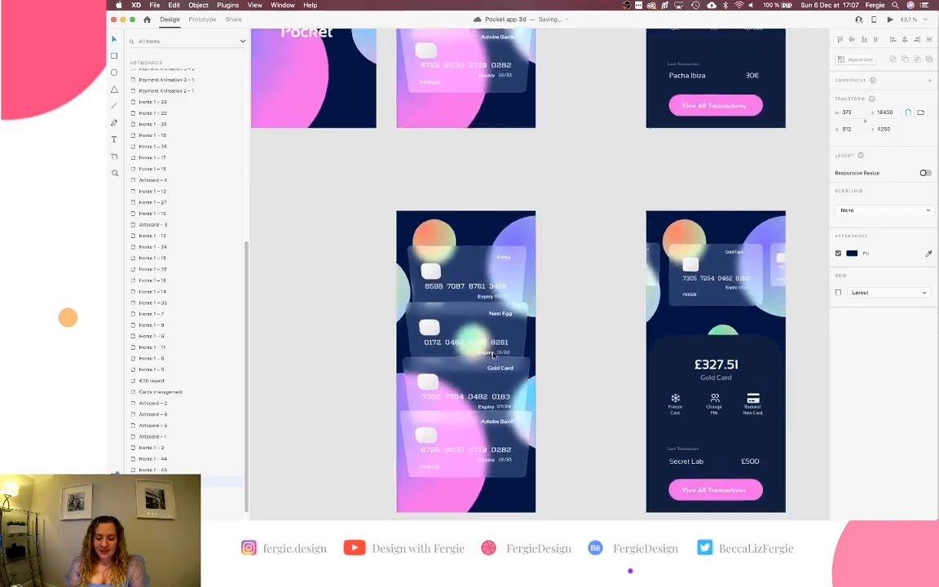
scroll(494, 355, "down", 2)
scroll(492, 354, "up", 1)
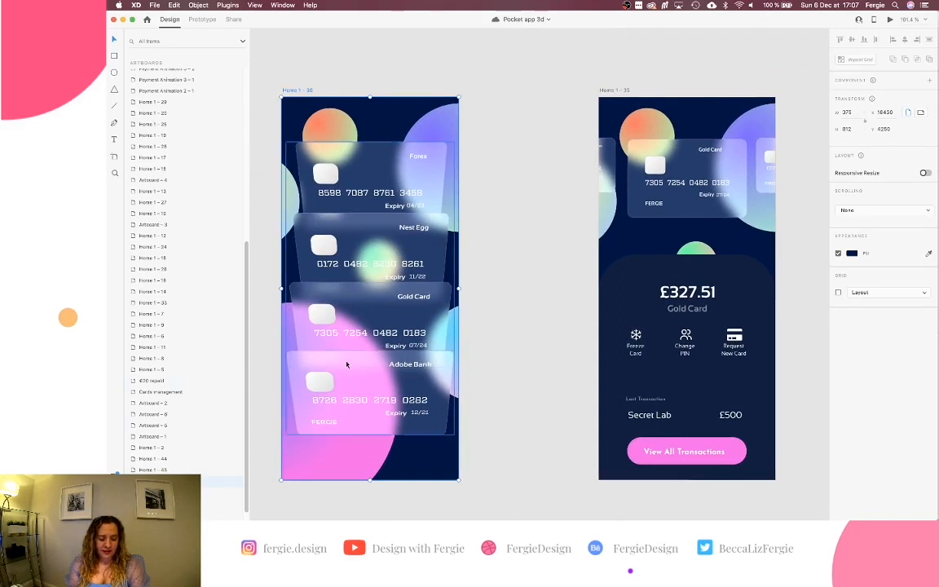
Select the card stack group on Home 1 - 36 and inspect its card layers.
left_click(346, 364)
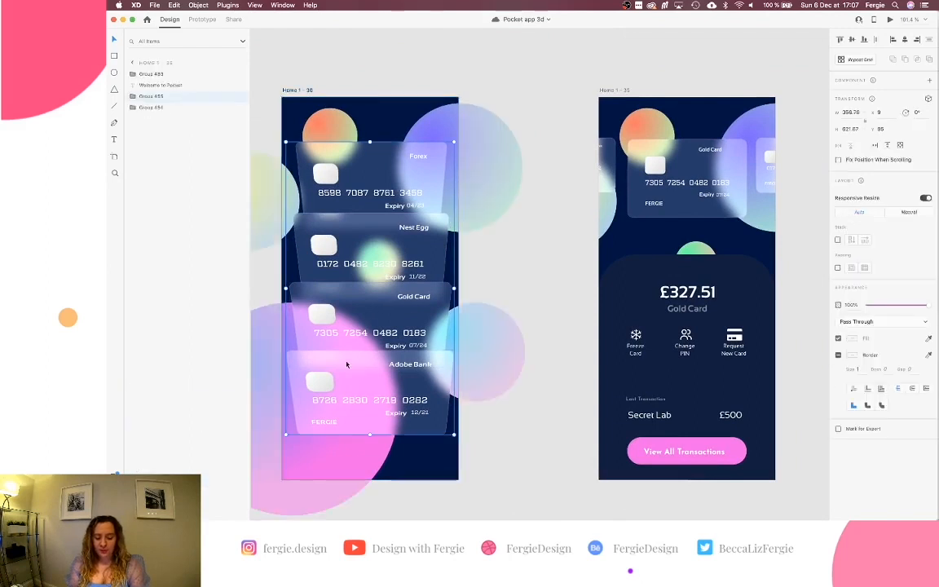
left_click(133, 96)
left_click(133, 96)
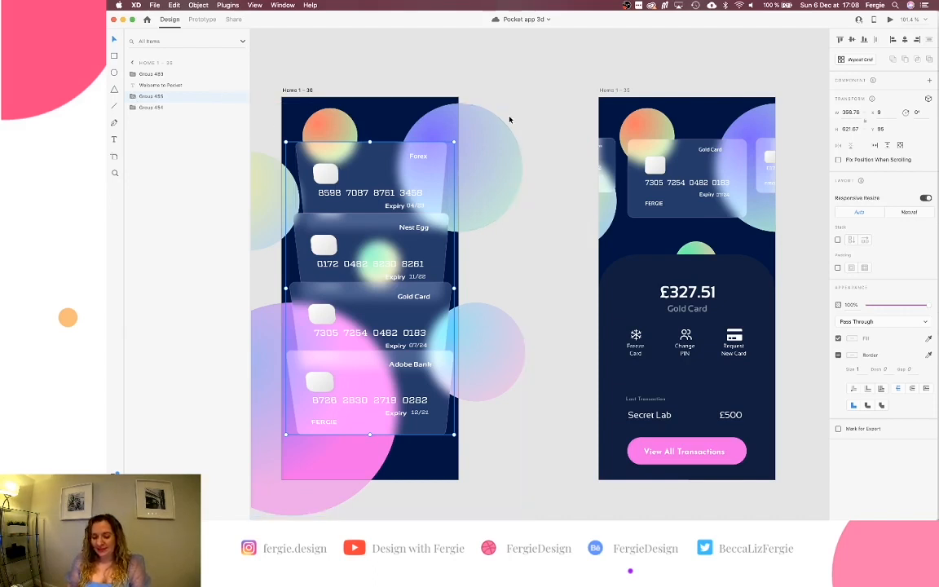
left_click(547, 94)
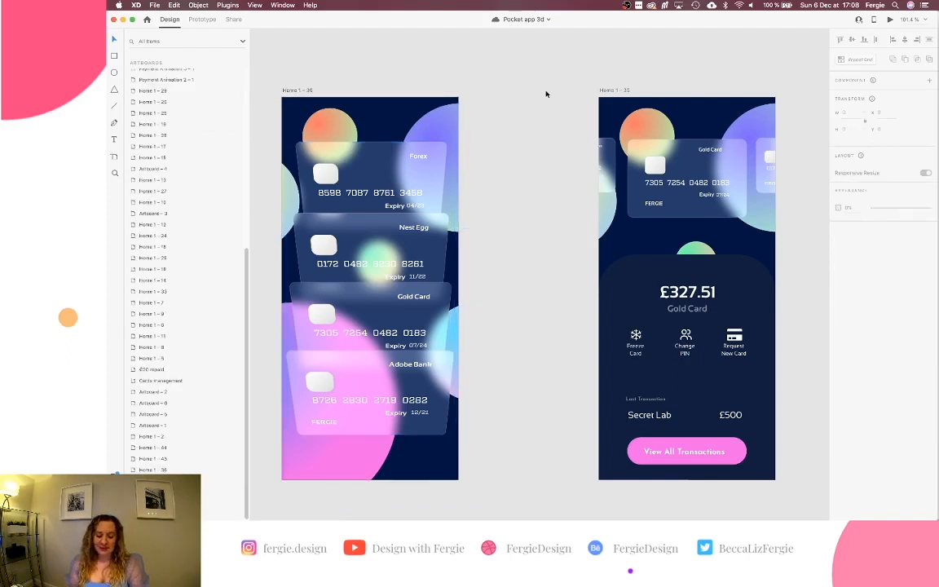
scroll(546, 94, "down", 1)
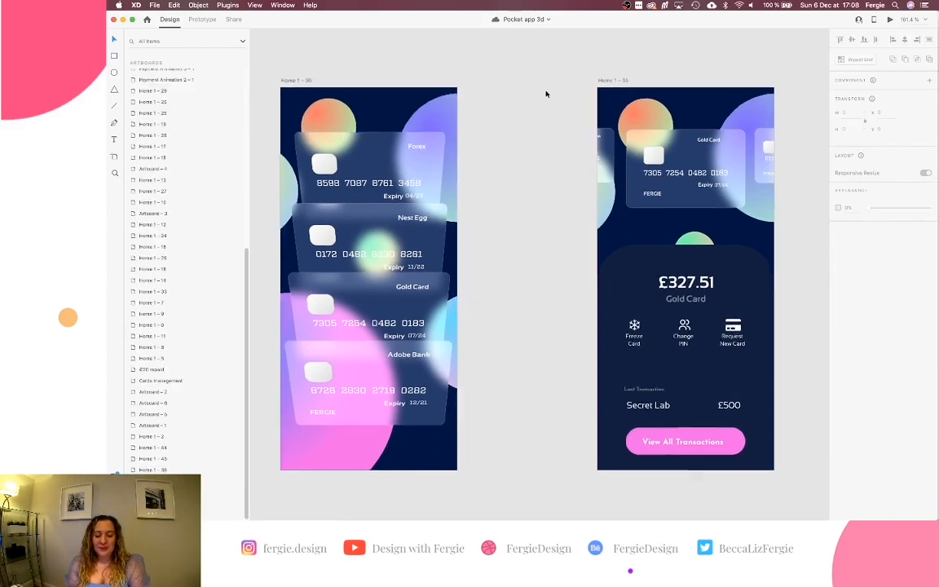
left_click(362, 168)
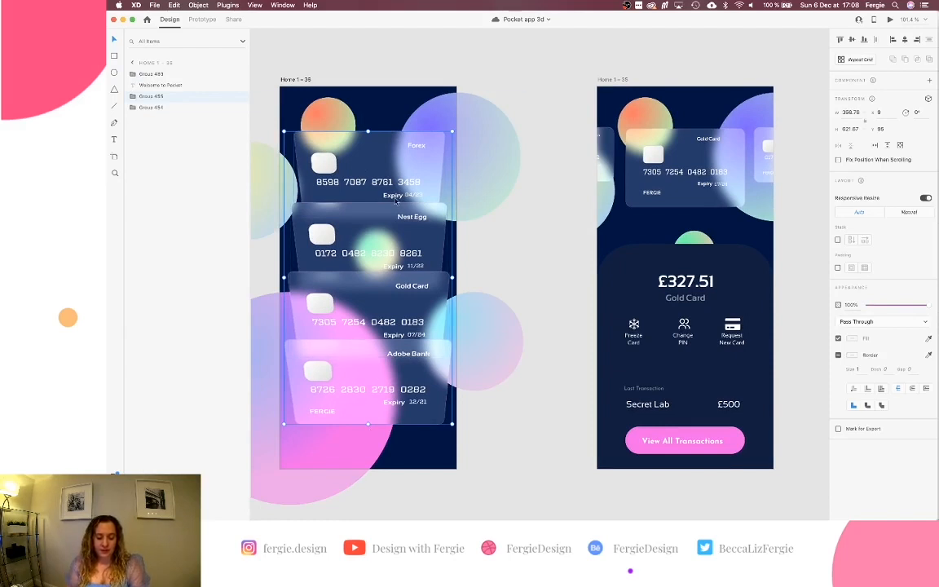
Enter the tilted card stack on the first screen and select the top Forex card.
scroll(396, 199, "right", 5)
left_click(478, 183)
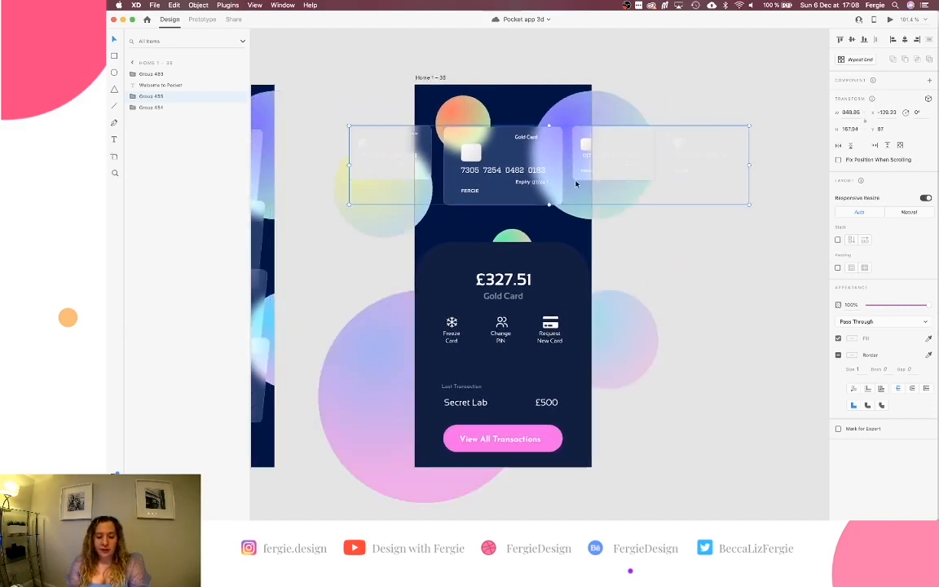
scroll(575, 183, "left", 5)
scroll(575, 184, "down", 2)
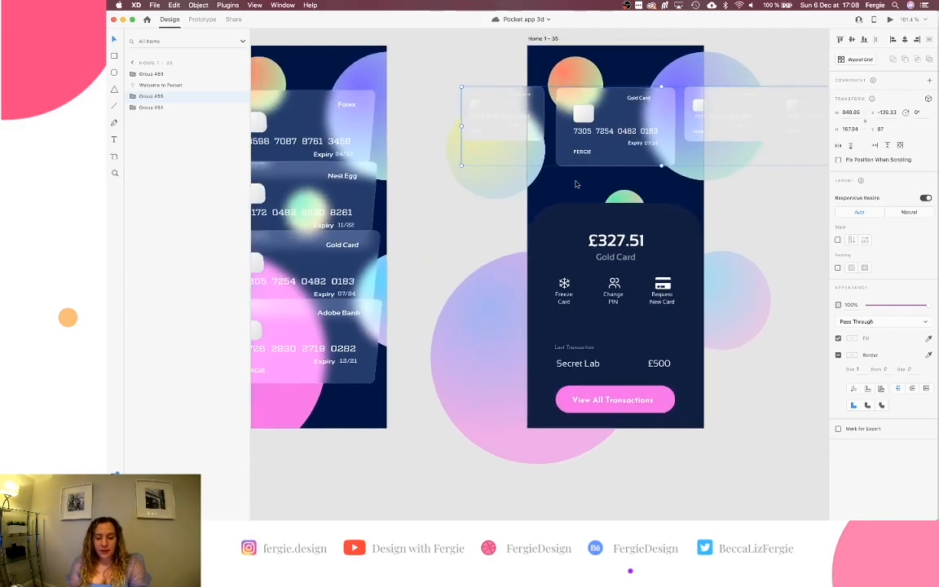
scroll(575, 184, "down", 5)
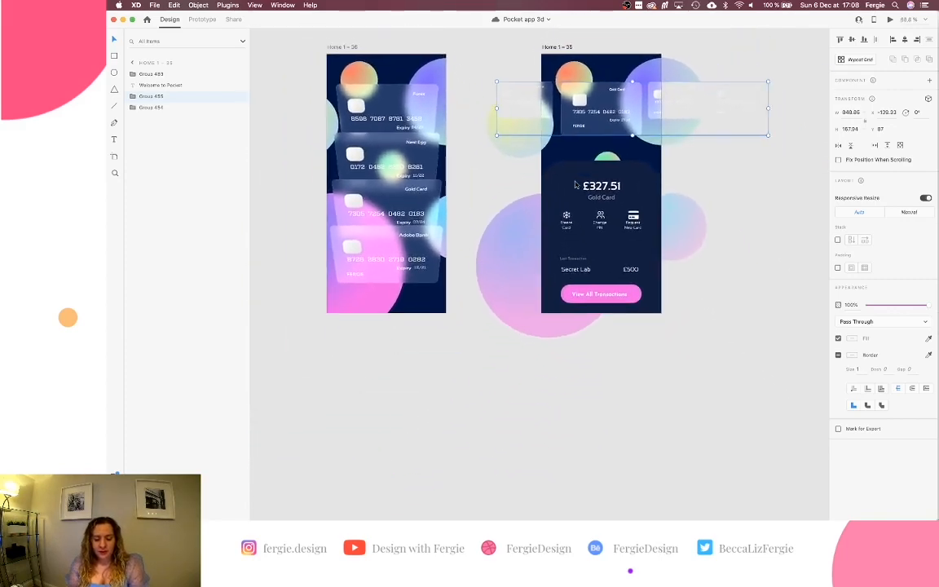
scroll(430, 122, "up", 5)
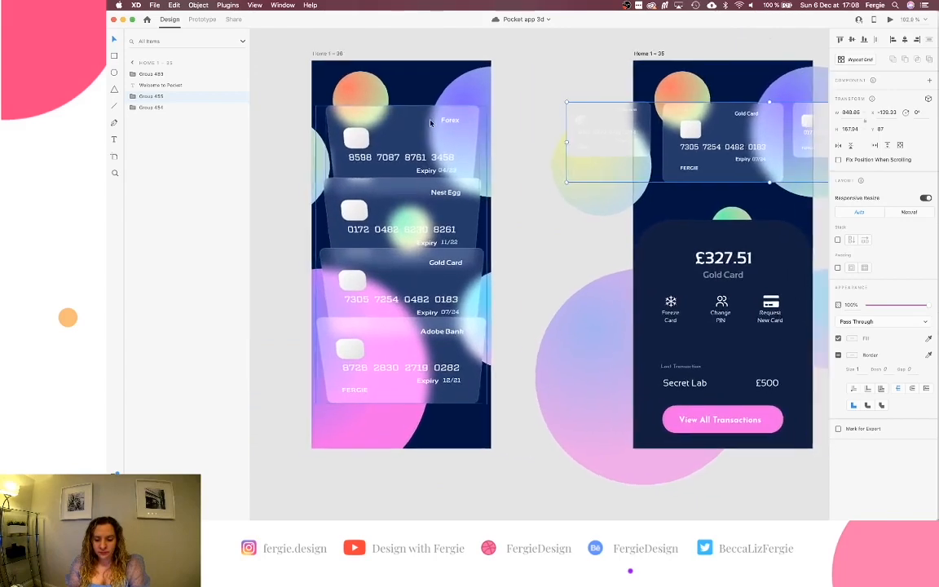
left_click(430, 123)
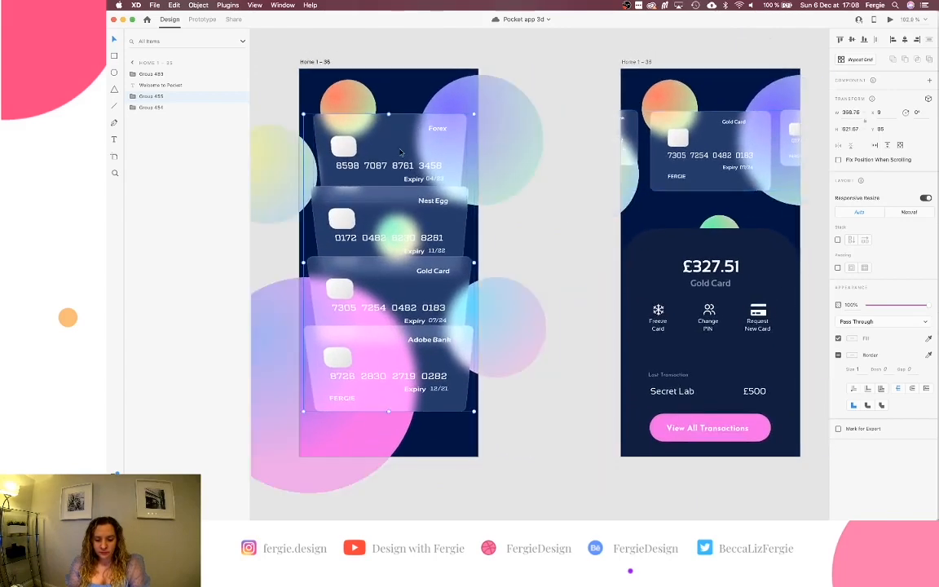
double_click(399, 227)
scroll(405, 233, "left", 5)
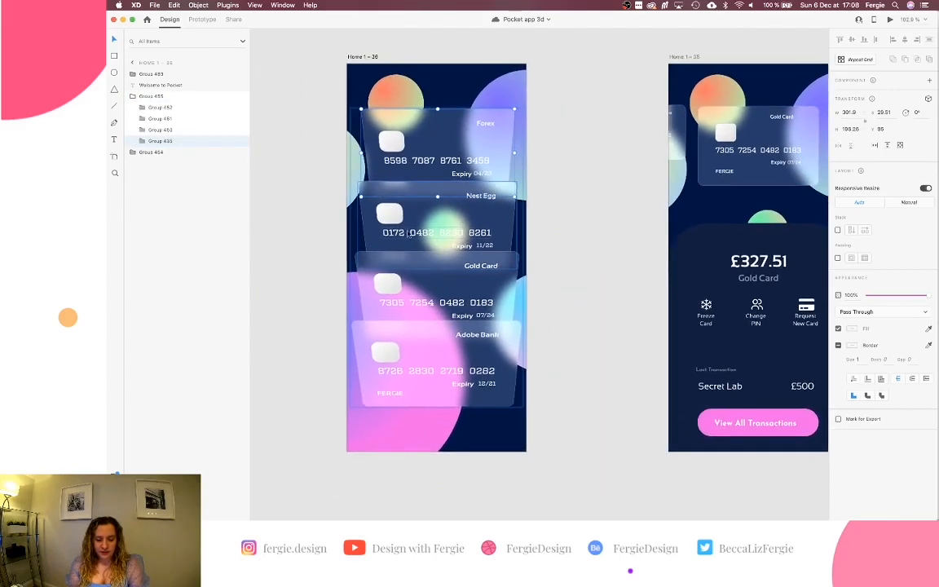
Reset 3D Transforms on the Forex, Nest Egg, Gold Card and Adobe Bank cards.
right_click(456, 148)
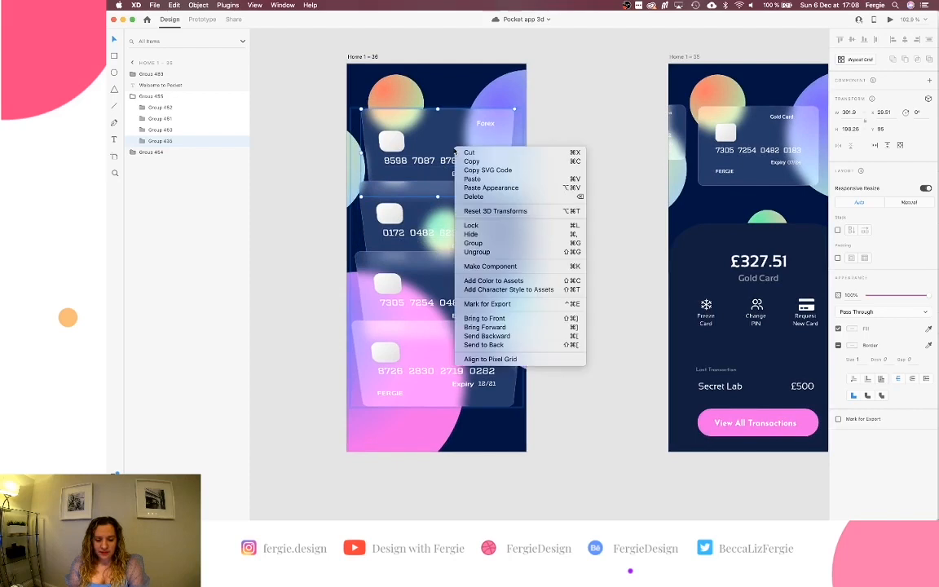
left_click(489, 211)
left_click(447, 215)
right_click(453, 211)
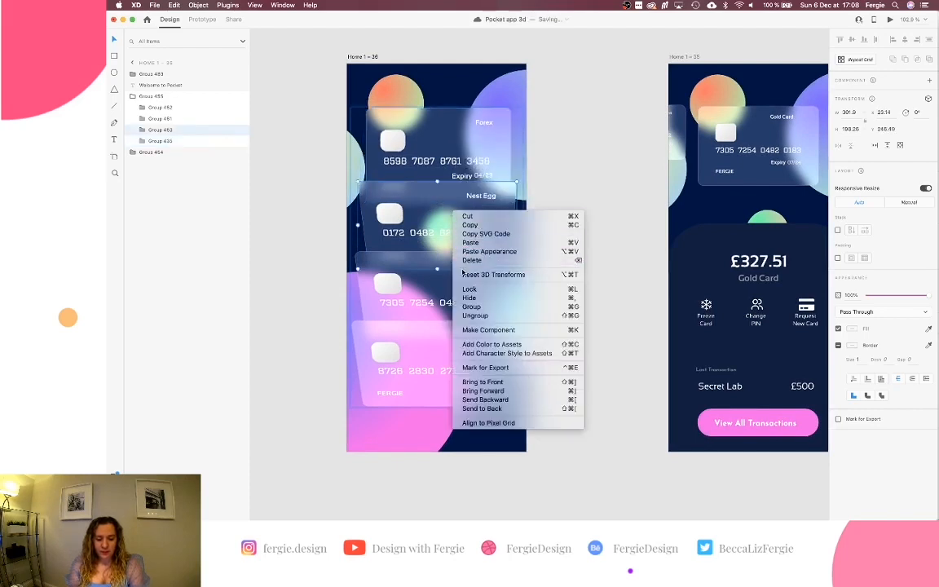
left_click(473, 274)
left_click(399, 261)
right_click(444, 290)
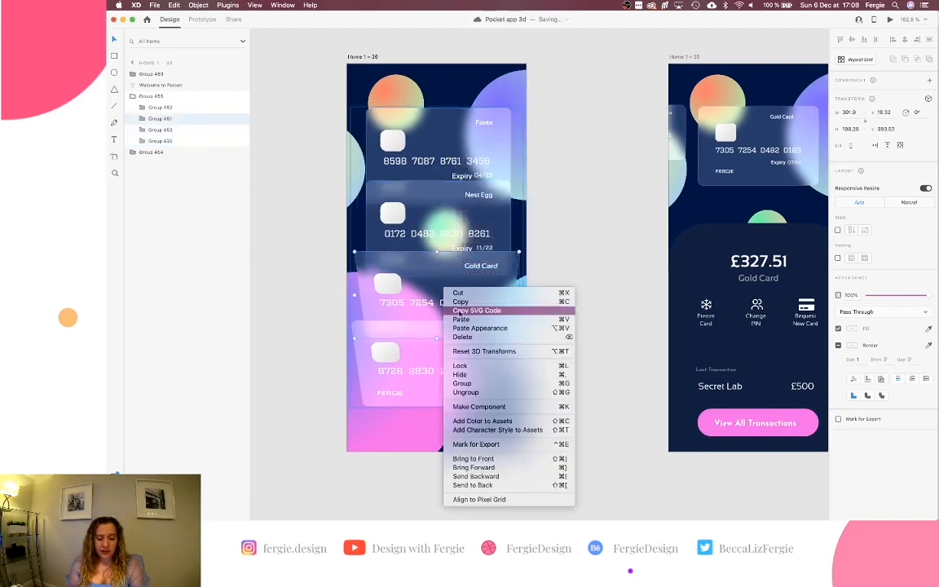
left_click(483, 351)
left_click(459, 364)
right_click(459, 364)
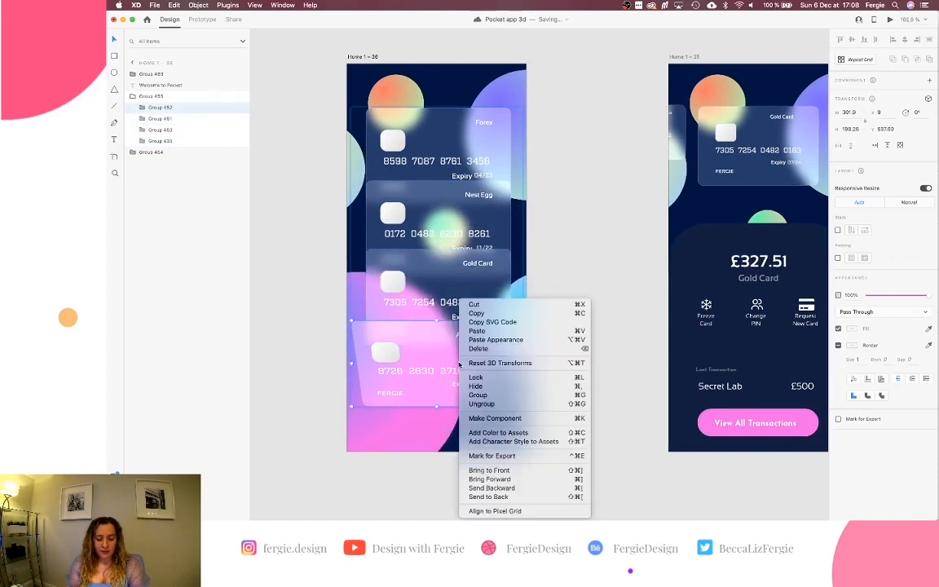
left_click(484, 364)
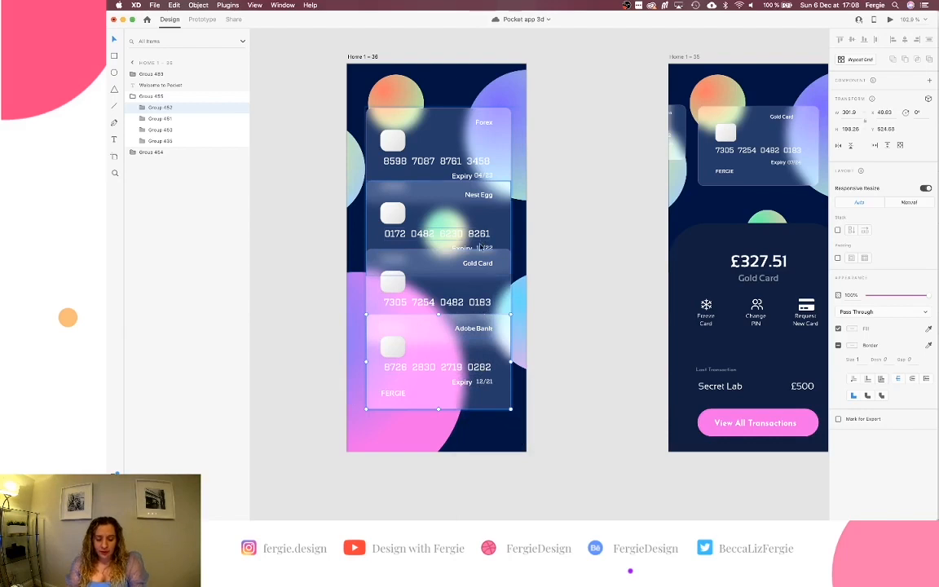
Select all four cards and align them along their top edges.
left_click(463, 290, "super")
key("Escape")
left_click(440, 343)
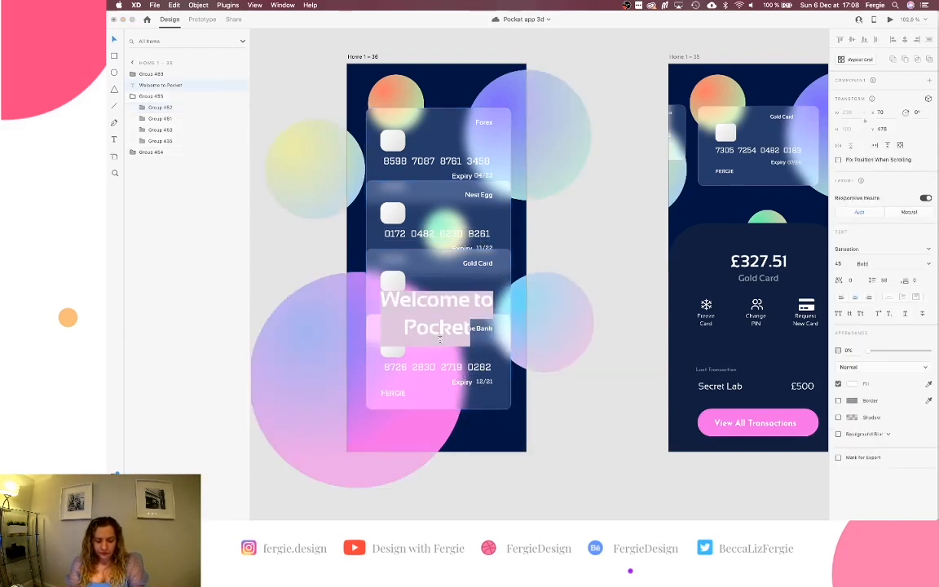
key("Escape")
double_click(489, 351)
left_click(488, 282, "shift")
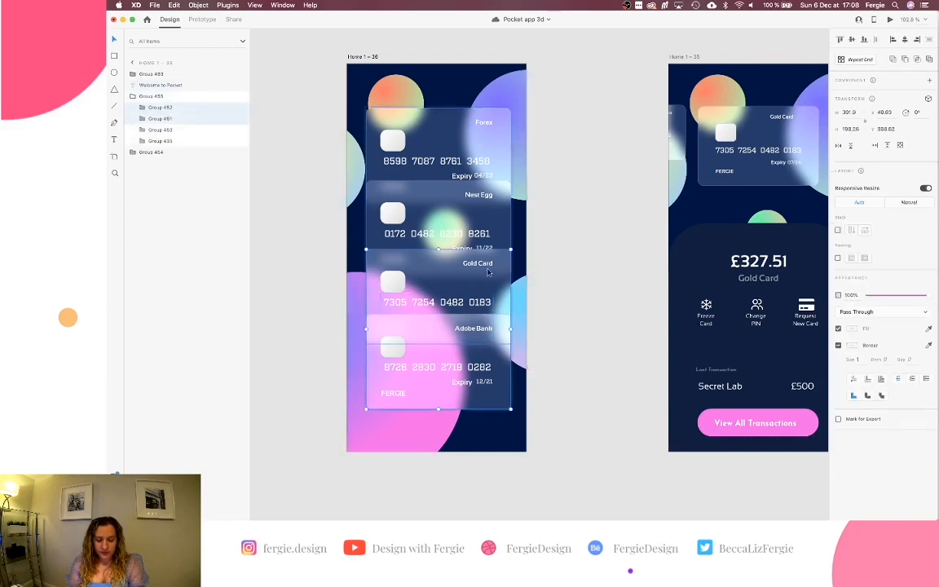
left_click(488, 217, "shift")
left_click(481, 143, "shift")
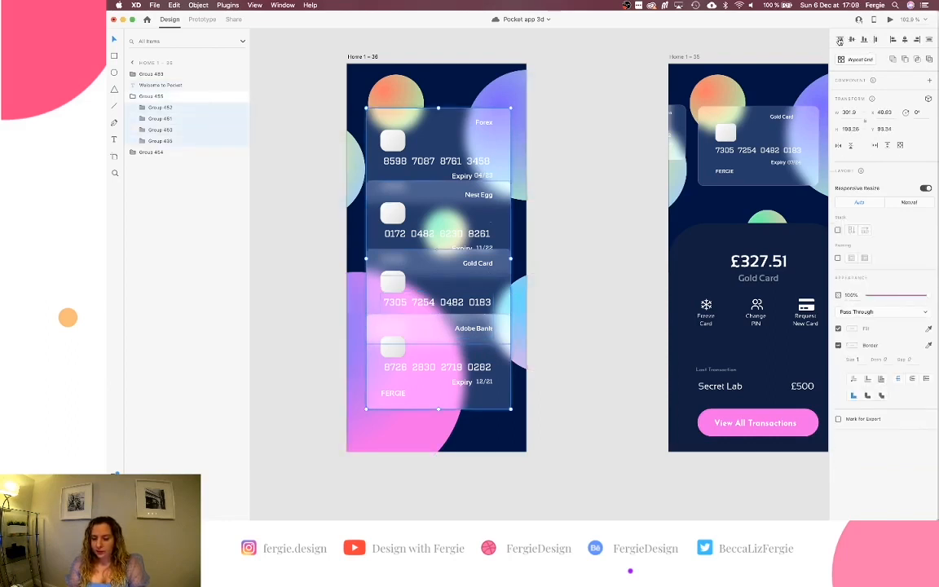
left_click(839, 40)
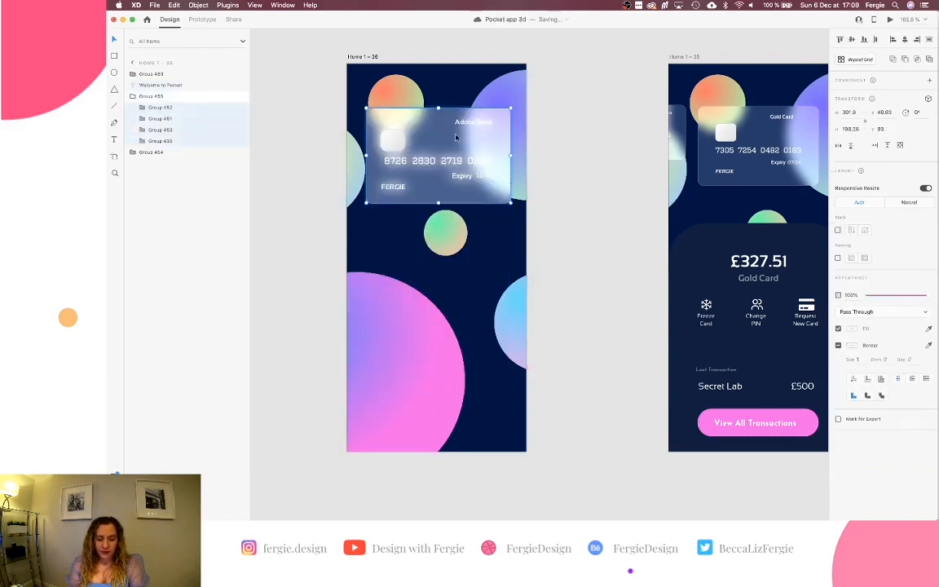
Drag the Adobe Bank card left off the artboard to expose the Gold Card.
left_click(208, 114)
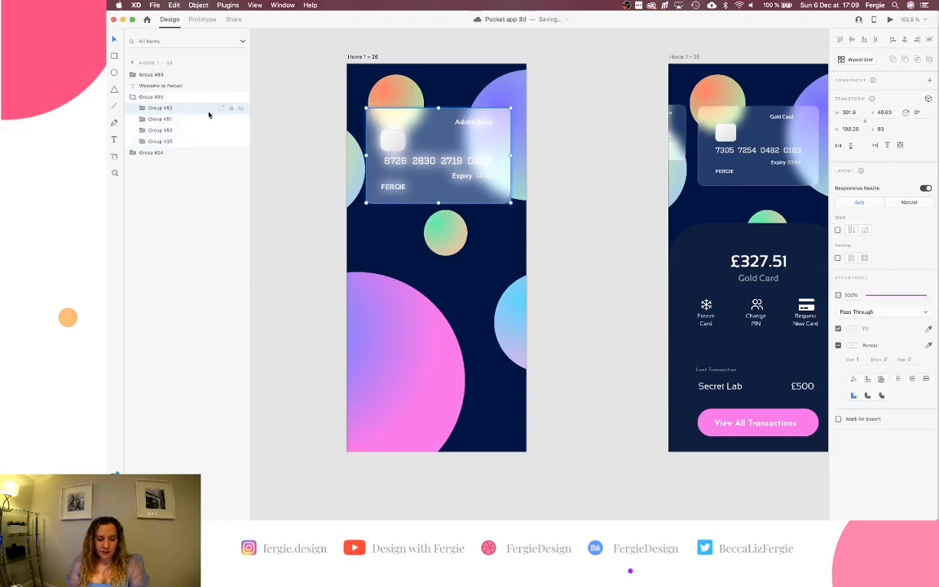
left_click_drag(468, 145, 293, 148)
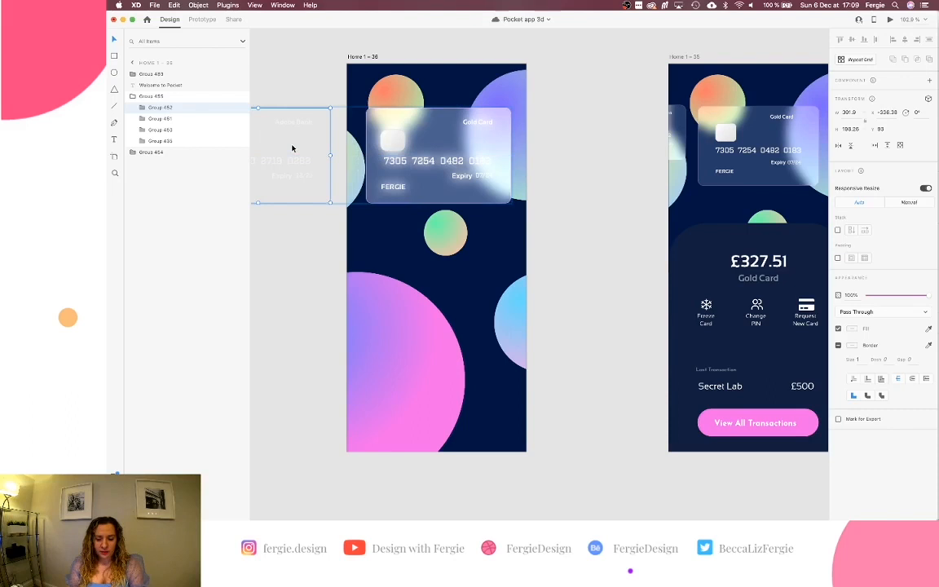
scroll(293, 148, "up", 2)
scroll(293, 147, "right", 2)
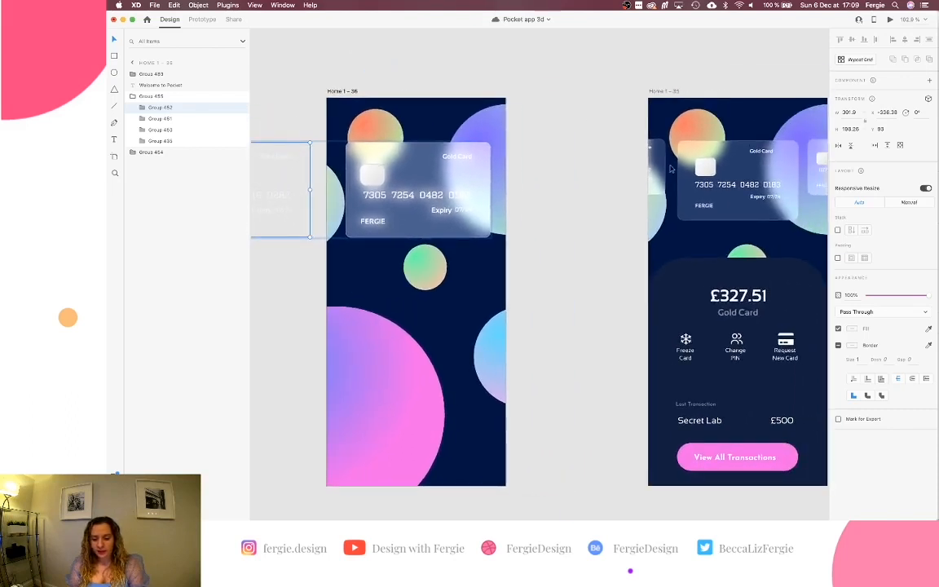
scroll(670, 169, "right", 3)
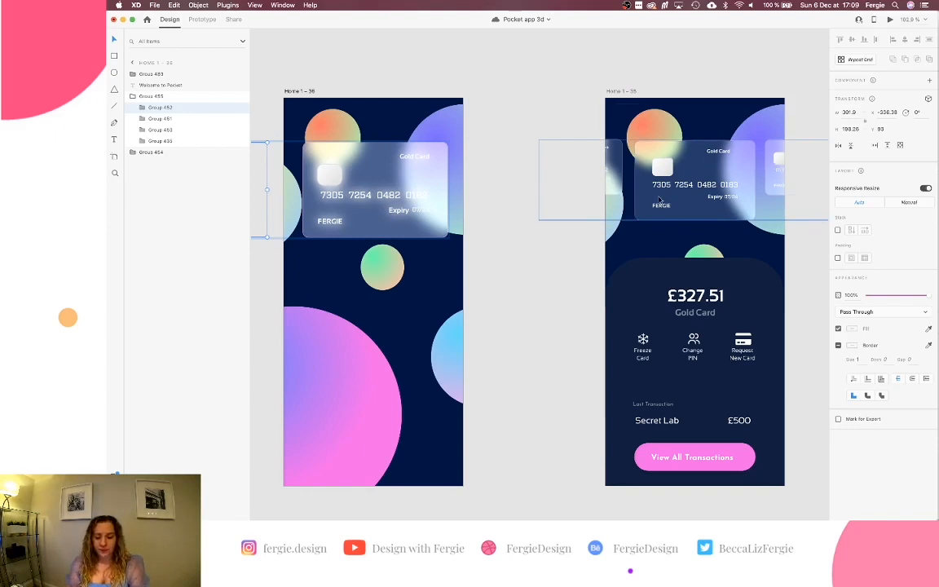
Try a width of 251 on all four card layers, then undo it.
left_click(733, 164)
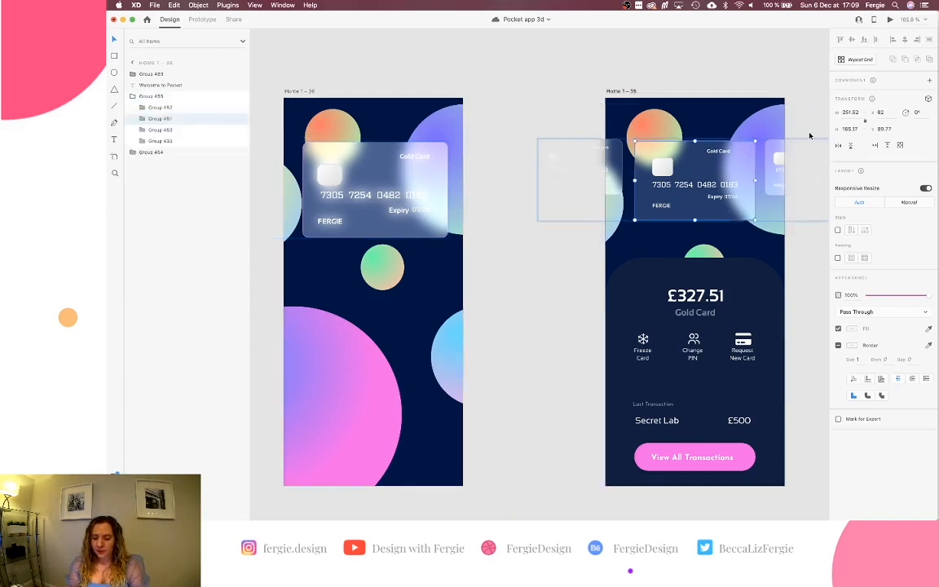
scroll(620, 142, "left", 3)
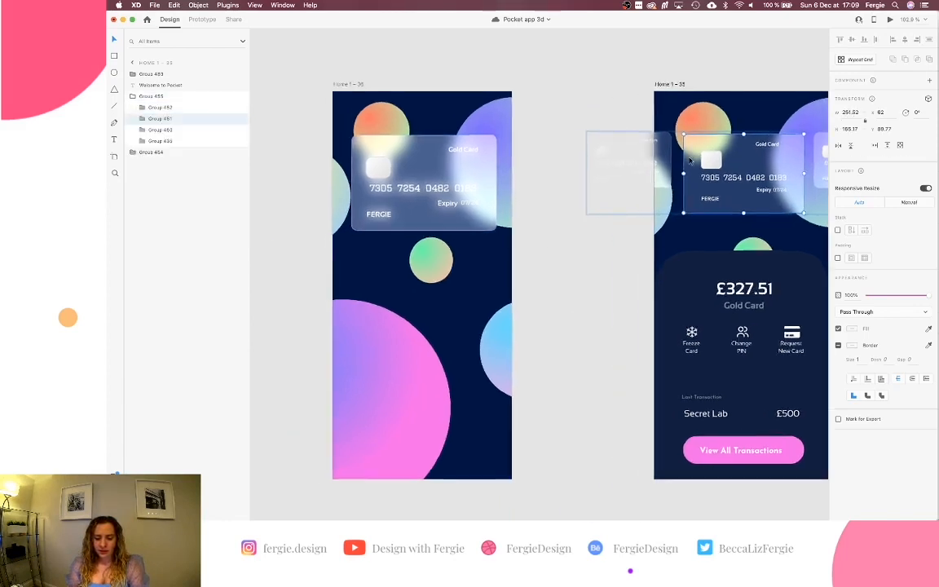
left_click(584, 162)
left_click(528, 169)
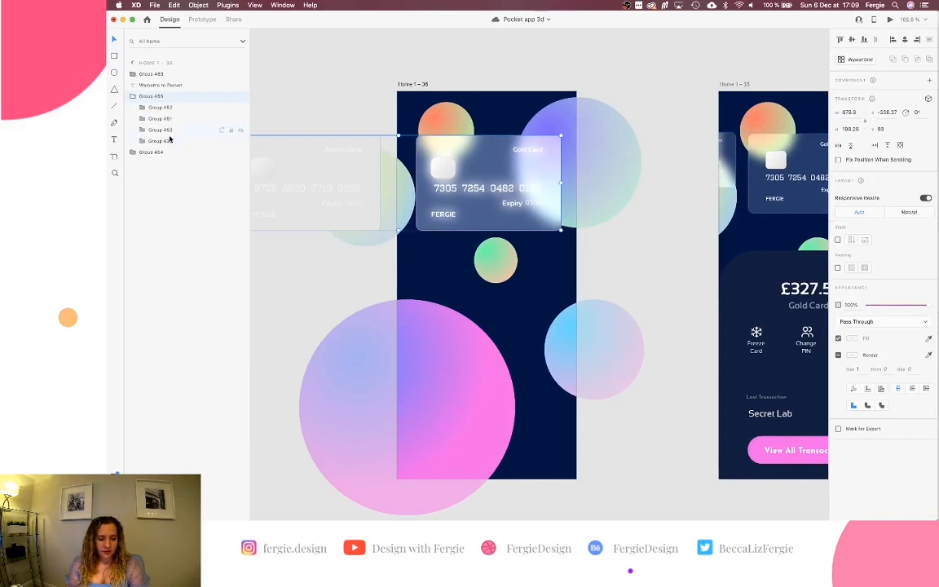
left_click(170, 141)
left_click(169, 109, "shift")
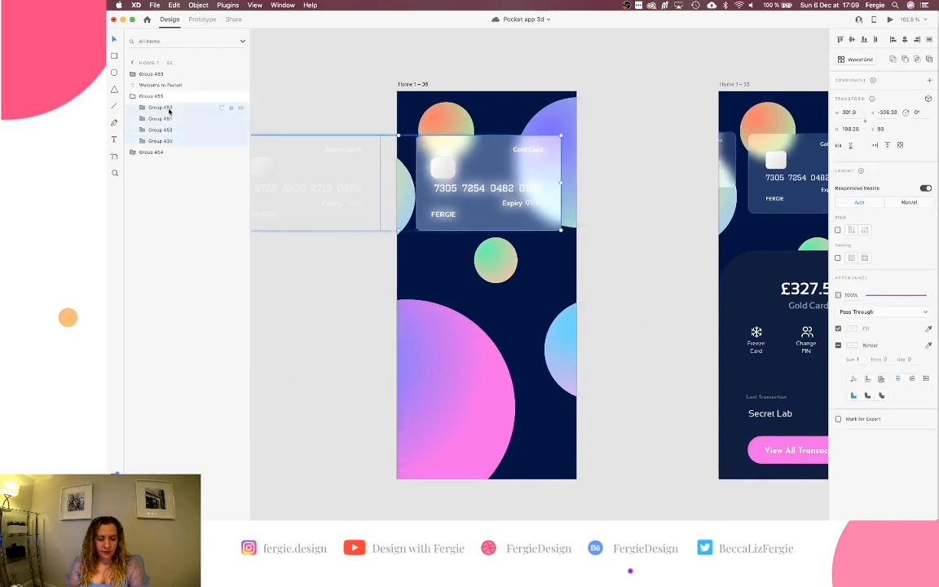
left_click(858, 113)
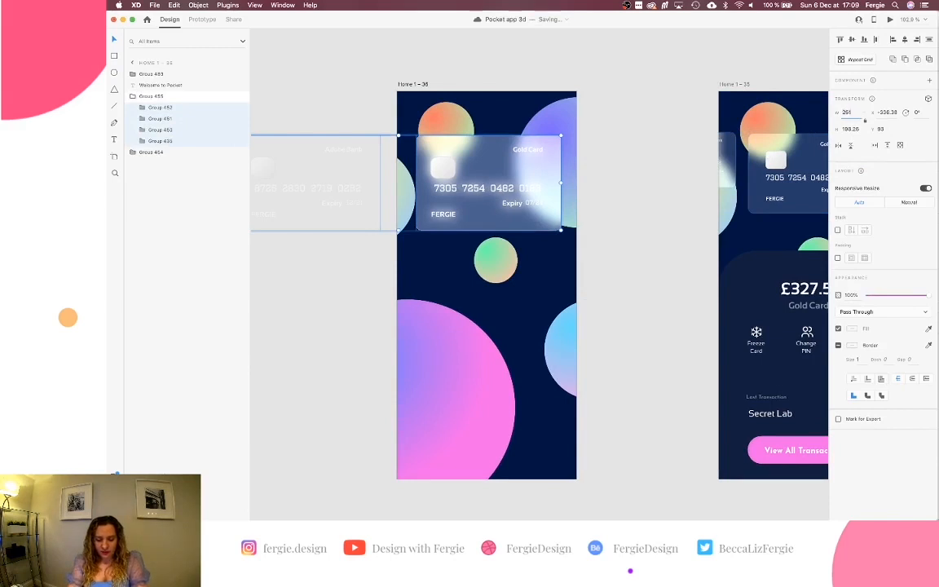
type("251")
key("Return")
key("super+z")
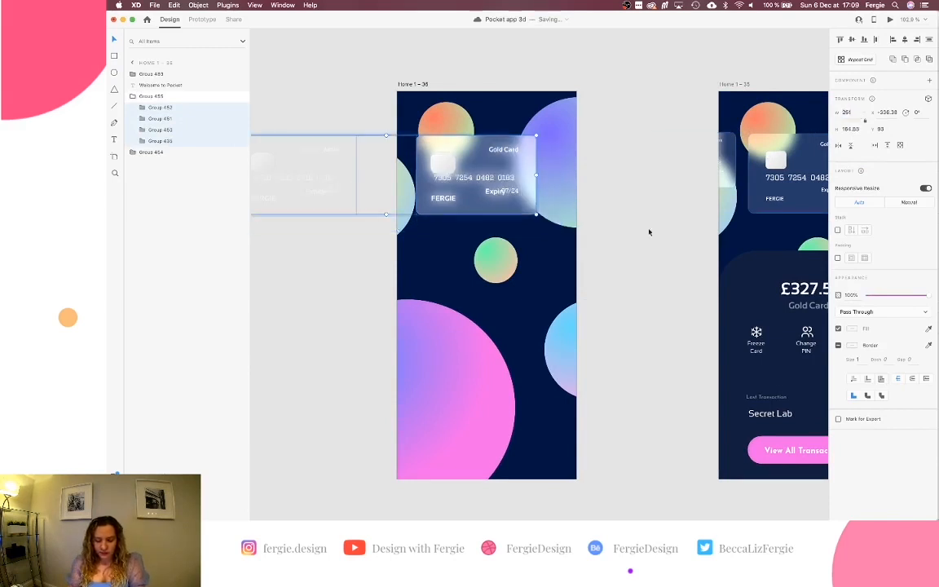
Select a single card inside the Home 1 - 36 card stack group.
scroll(516, 205, "up", 3)
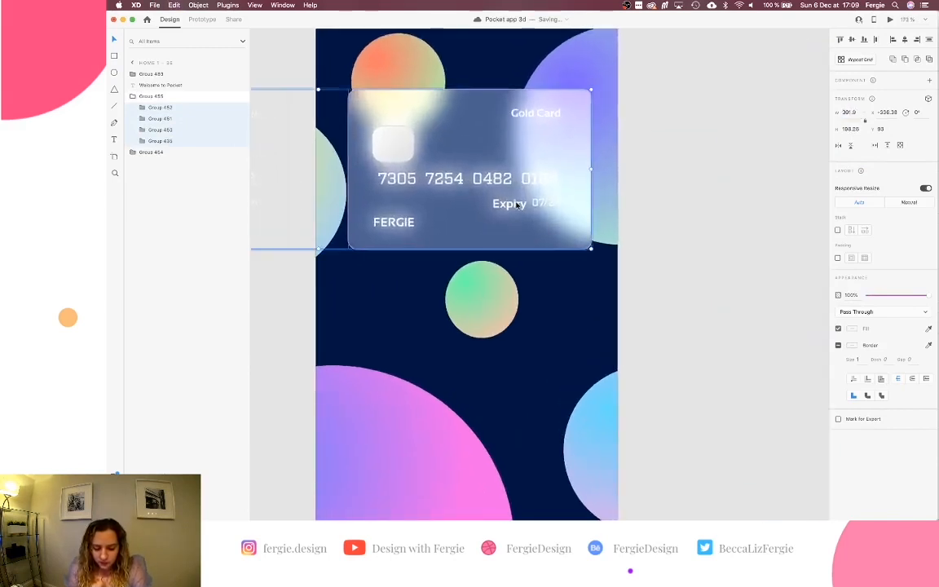
scroll(377, 223, "left", 5)
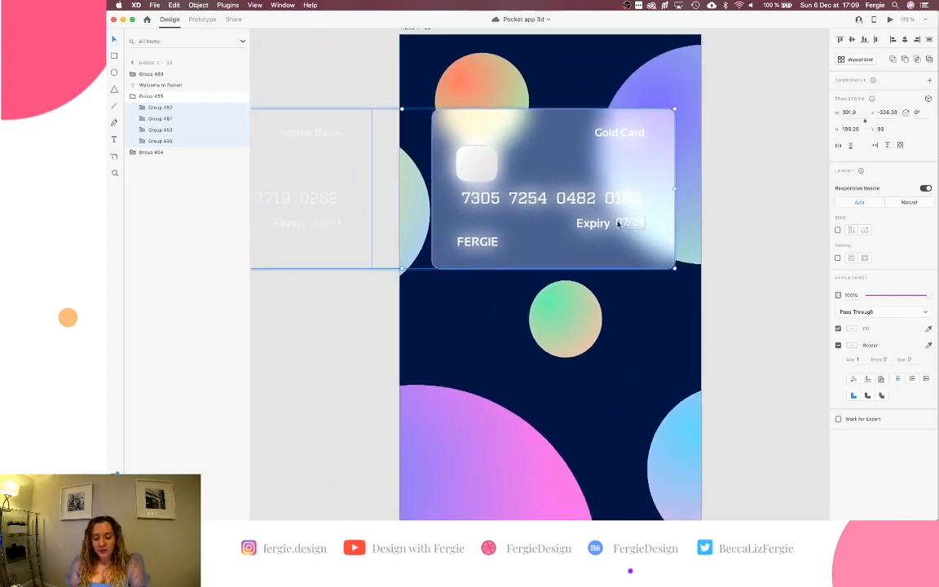
scroll(624, 227, "left", 2)
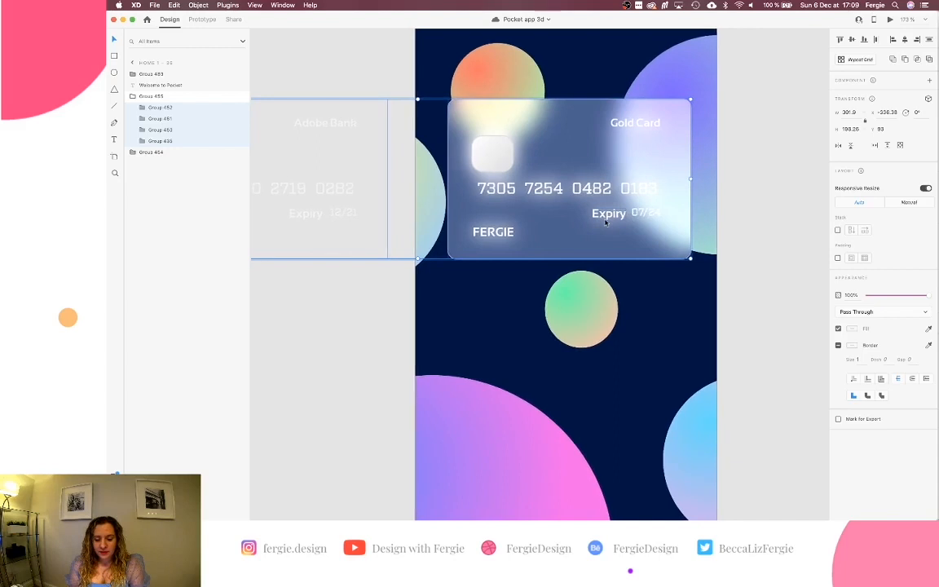
scroll(607, 224, "right", 5)
scroll(605, 223, "right", 3)
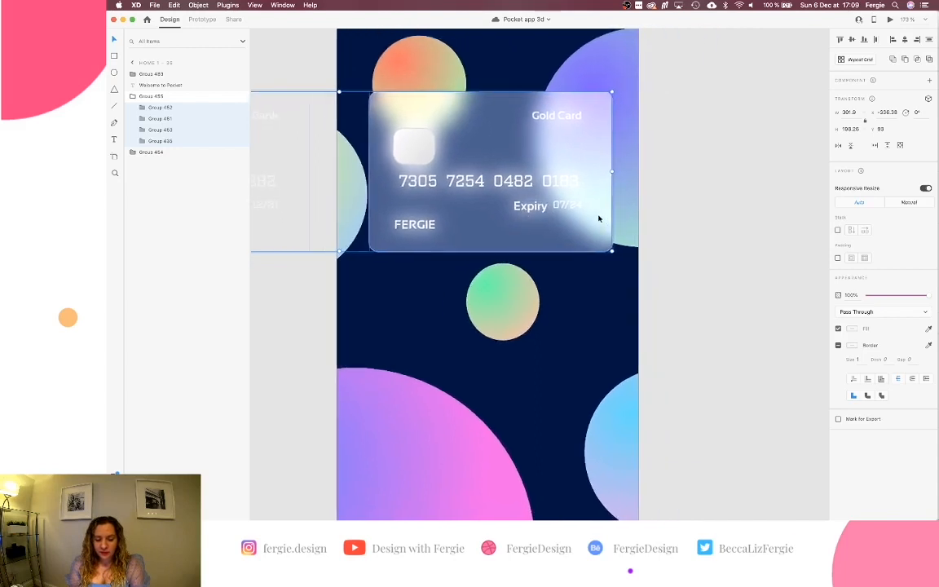
left_click(322, 212)
left_click(423, 203)
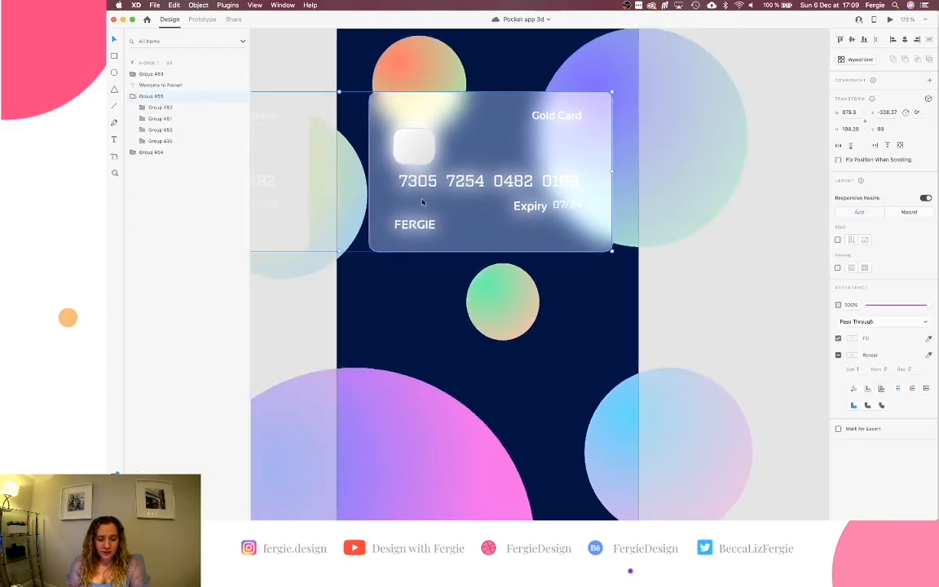
double_click(450, 180)
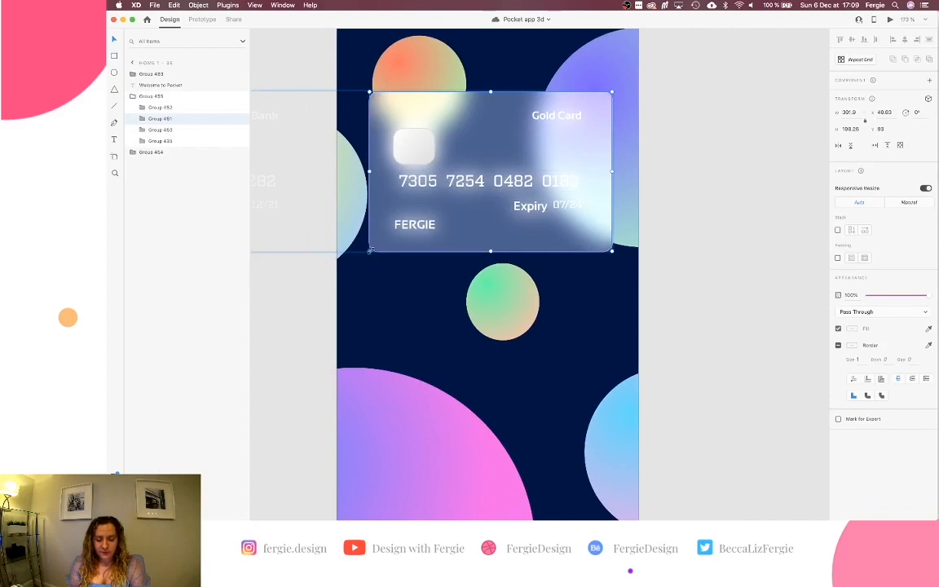
Shrink the Gold Card group from its corner and set its width to 261.
left_click_drag(370, 251, 408, 222)
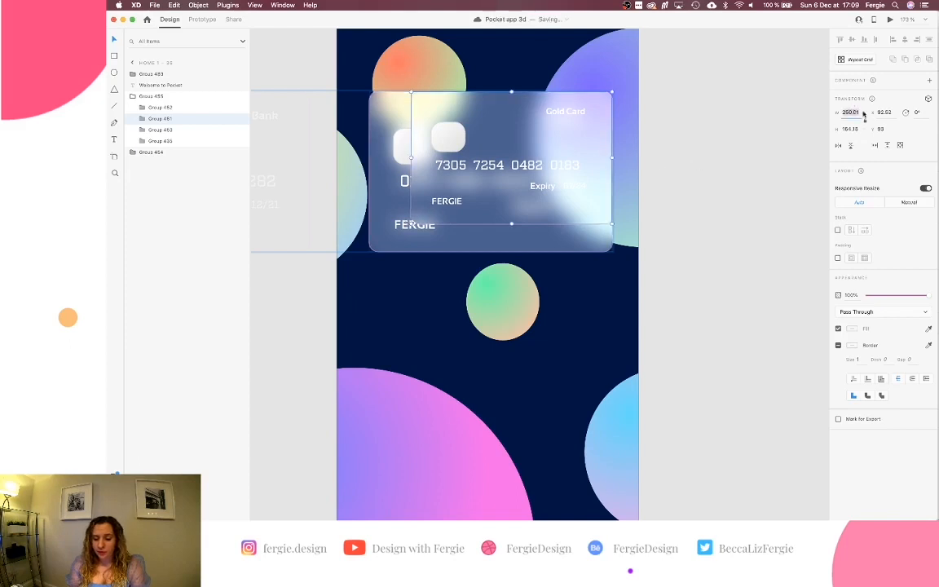
key("BackSpace")
key("BackSpace")
key("BackSpace")
key("BackSpace")
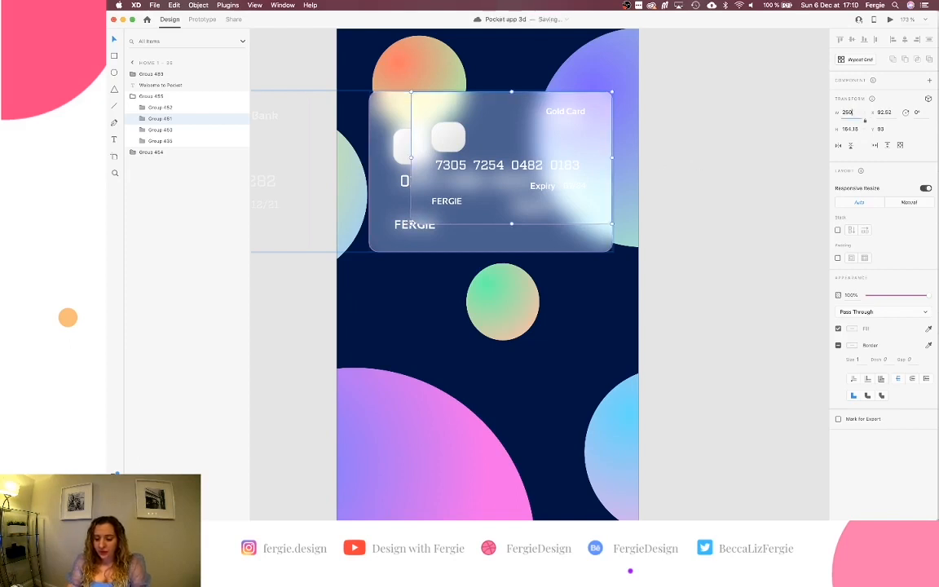
type("1")
key("Return")
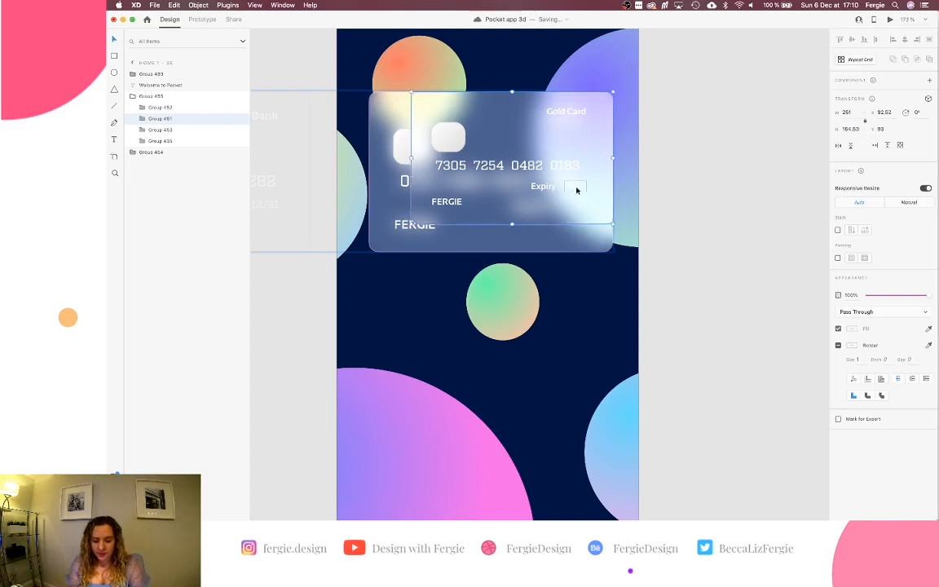
scroll(577, 196, "up", 5)
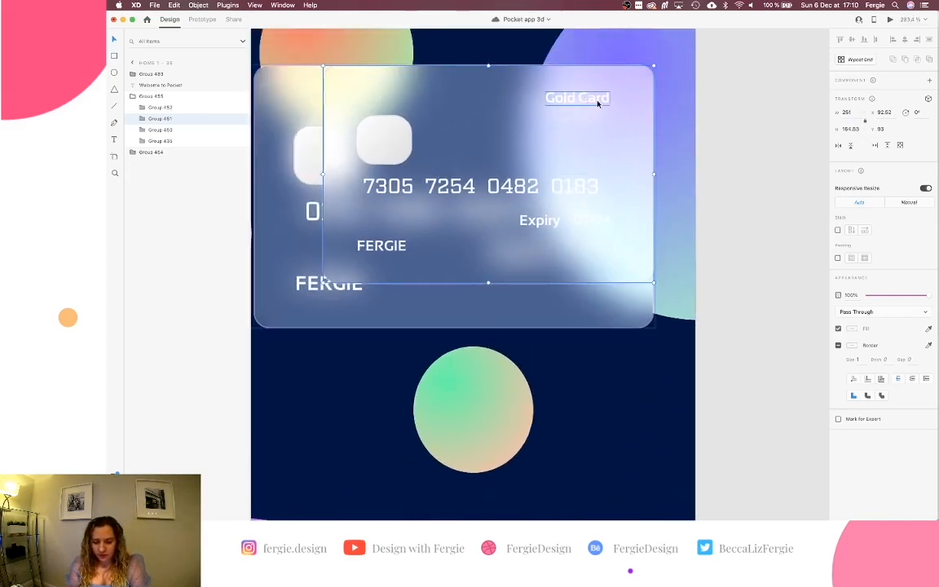
double_click(597, 100)
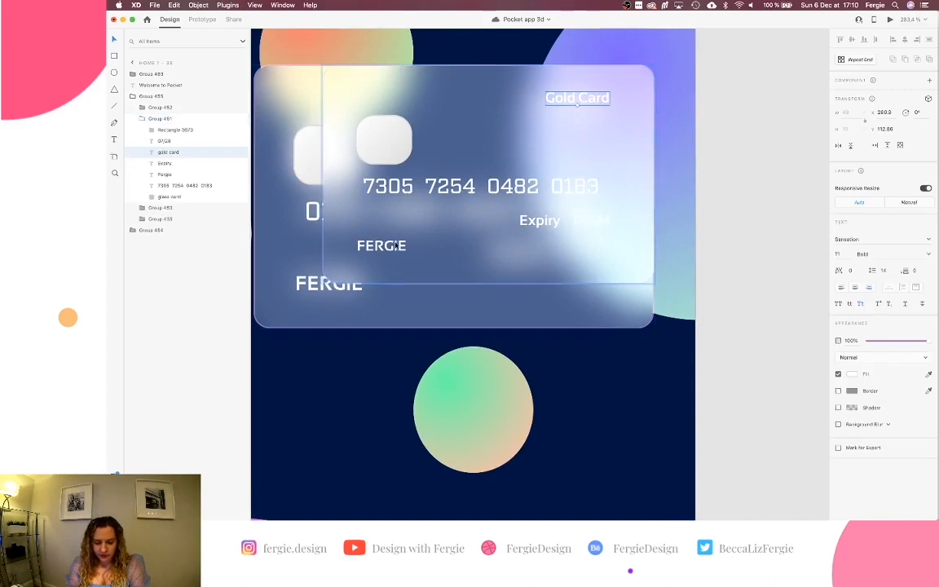
scroll(395, 249, "down", 5)
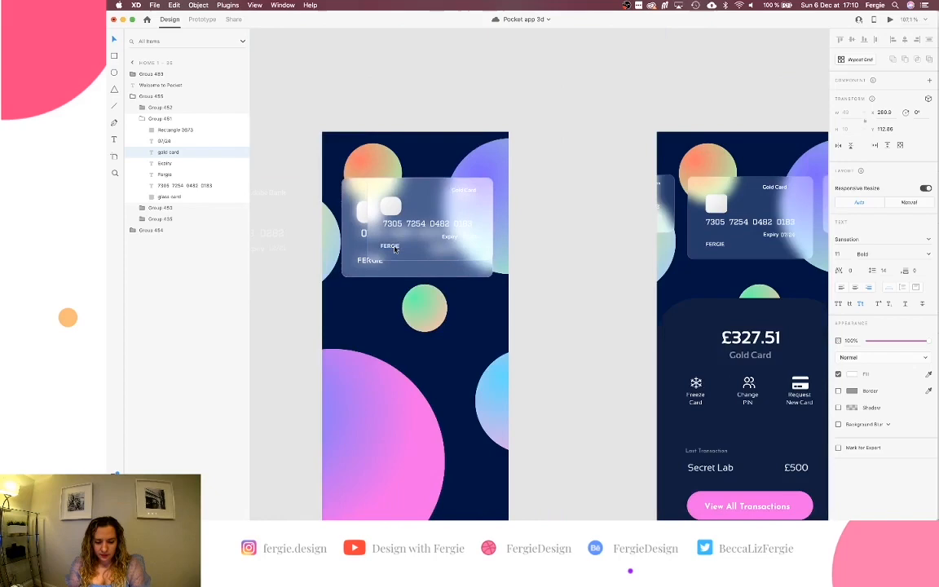
Snap the 12/21 expiry date to the right edge of the Adobe Bank label.
left_click(300, 309)
scroll(368, 272, "down", 8)
scroll(366, 270, "up", 10)
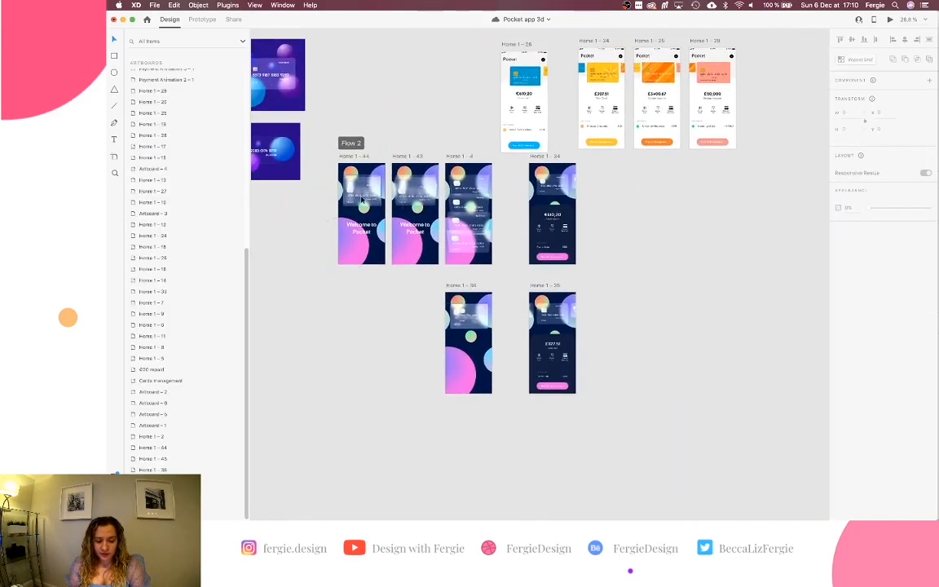
scroll(362, 199, "left", 3)
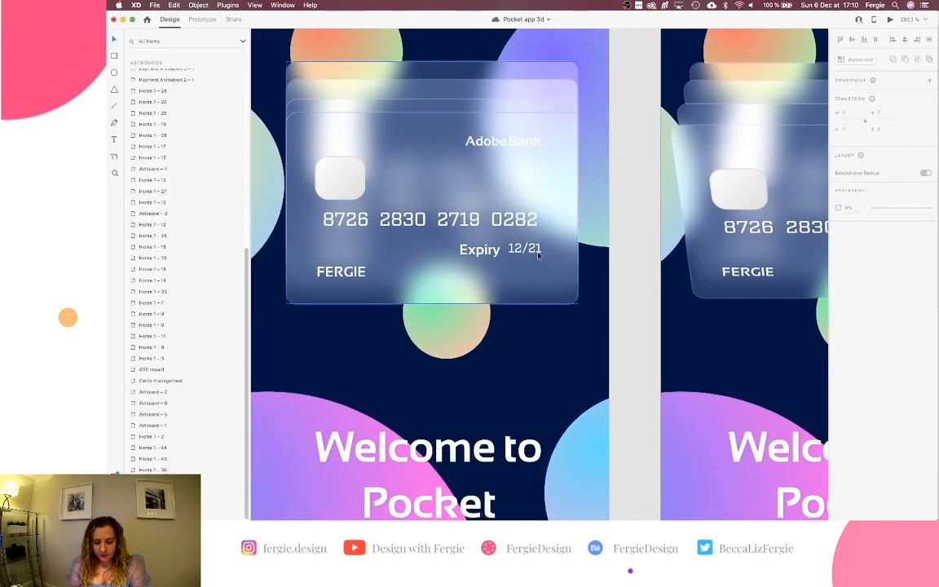
left_click(539, 255)
double_click(531, 250)
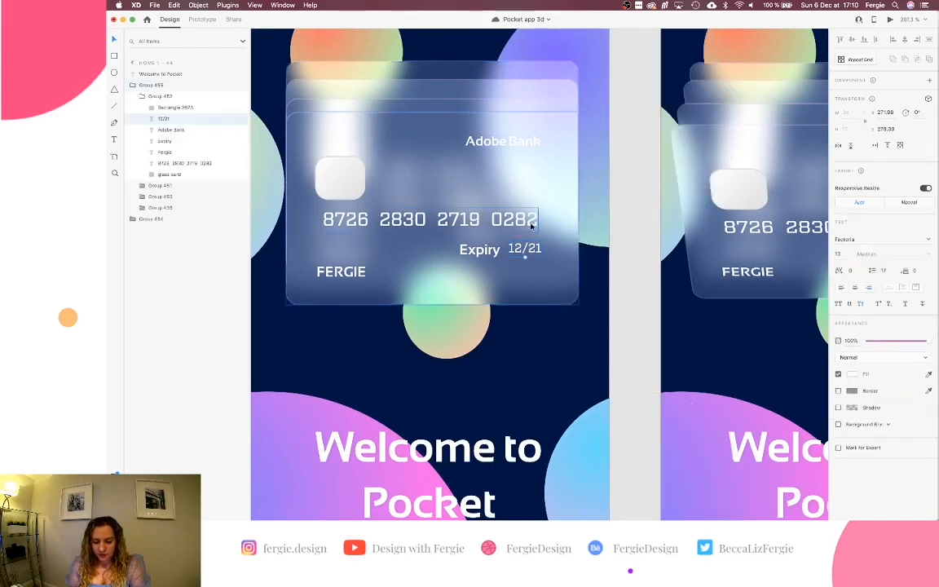
left_click_drag(524, 253, 525, 252)
Check the FERGIE name and card number spacing from the card edges with Option.
left_click(539, 142, "shift")
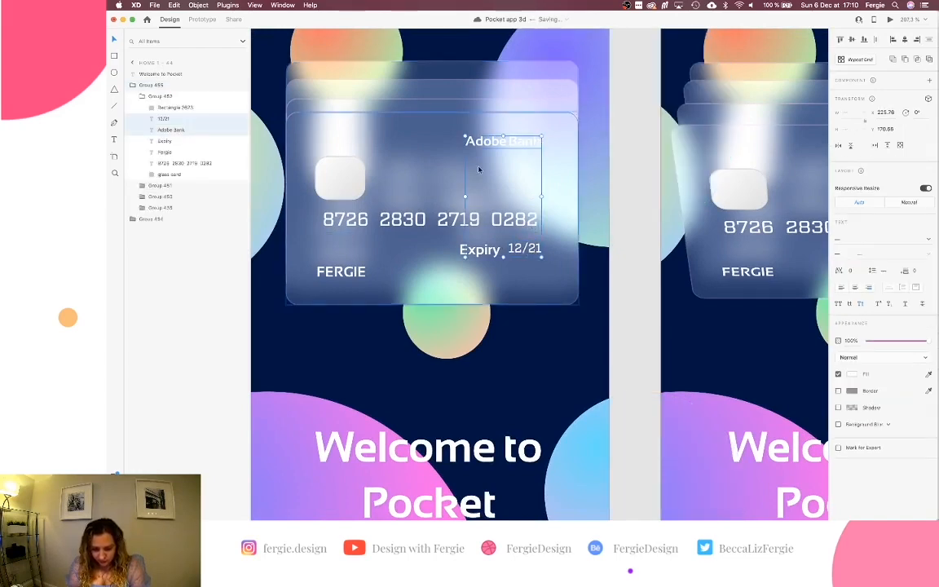
left_click(355, 269)
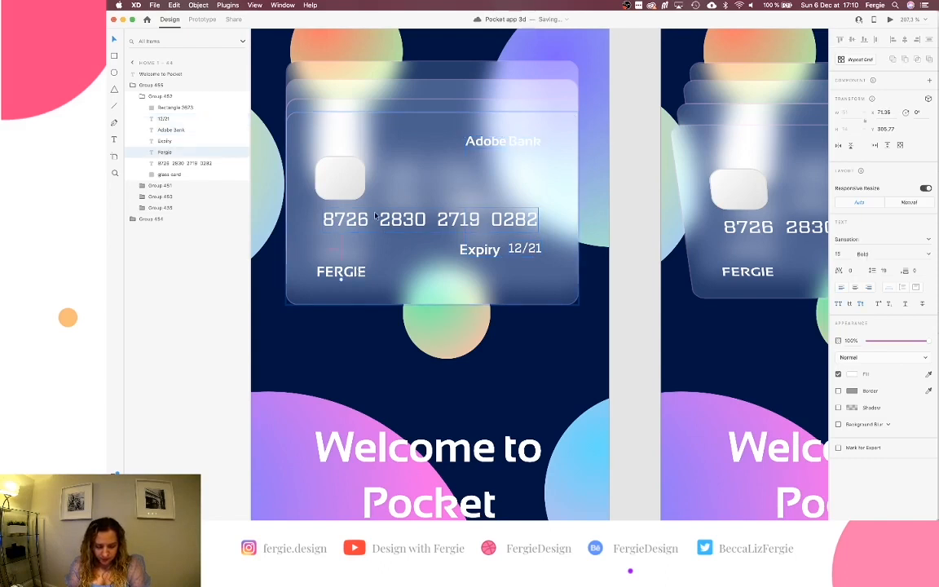
key("alt")
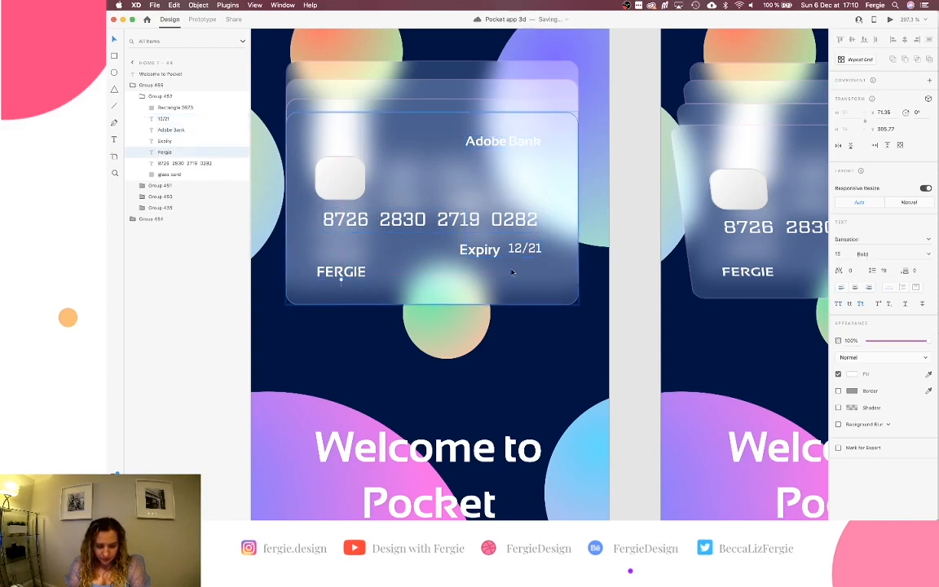
left_click(482, 219)
scroll(482, 219, "down", 5)
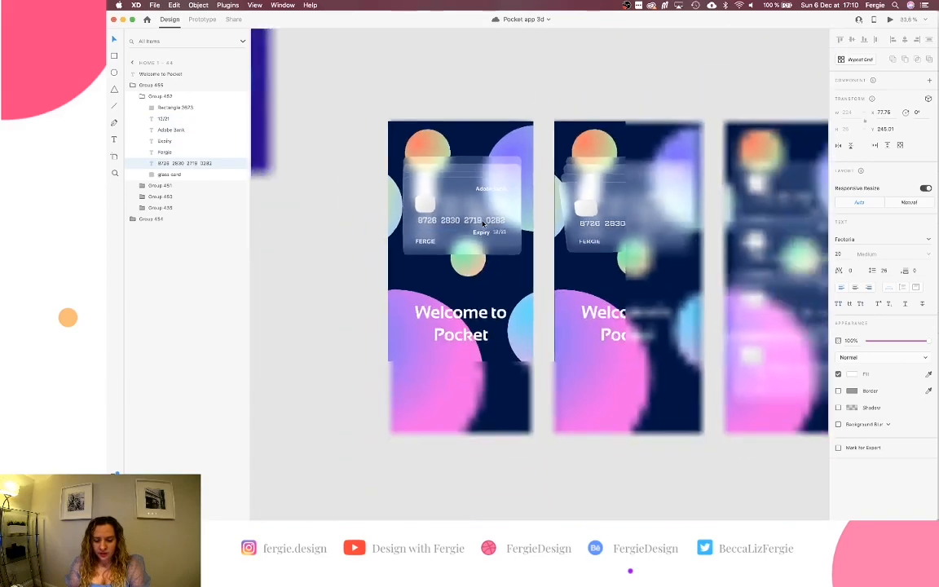
scroll(481, 222, "right", 4)
scroll(482, 223, "down", 5)
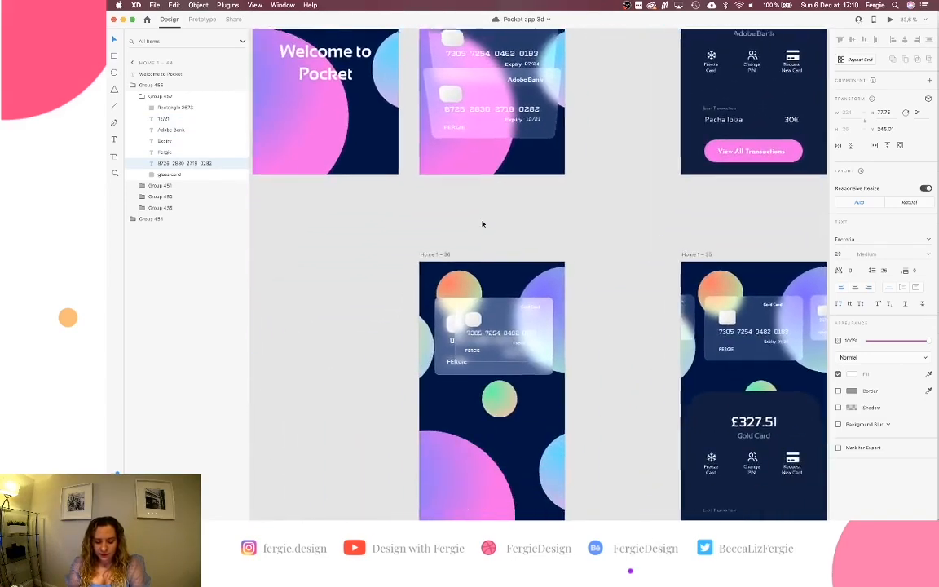
scroll(482, 291, "up", 5)
scroll(522, 317, "right", 1)
scroll(521, 318, "down", 1)
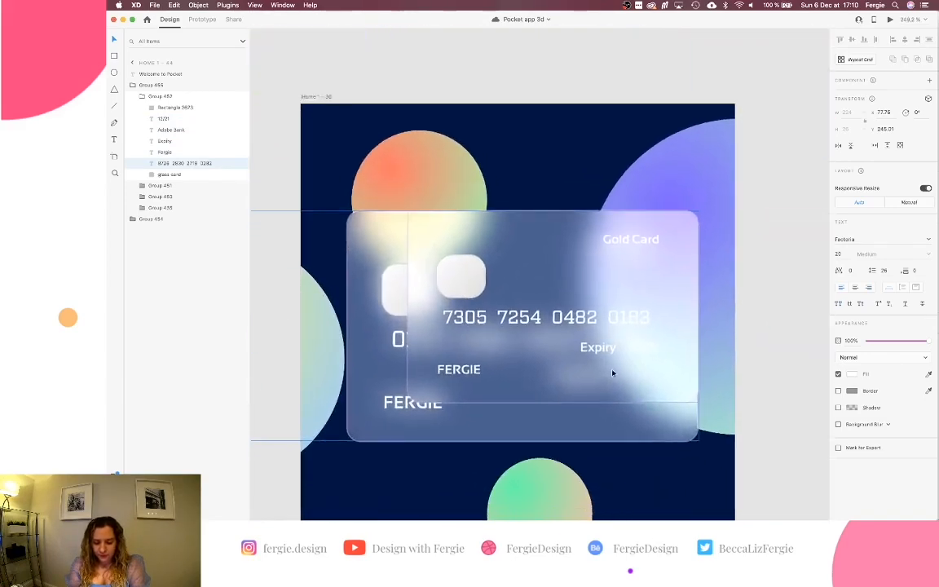
Nudge the Expiry label on the Gold Card slightly right to align it.
left_click(643, 353)
left_click(650, 243, "shift")
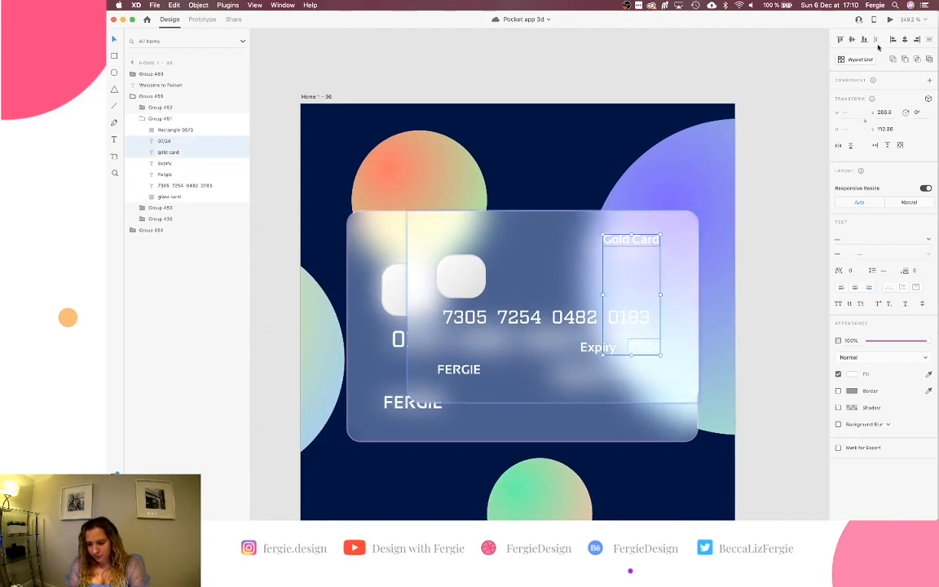
left_click(597, 347)
key("Right")
key("Right")
key("Right")
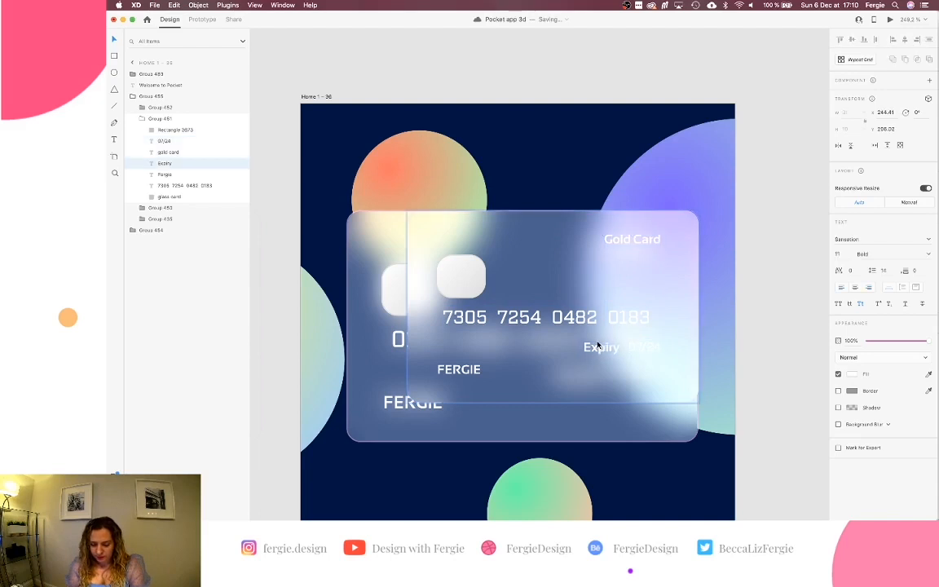
key("Left")
Shift the card number about 5 px right and move FERGIE to line up with it.
left_click(610, 323)
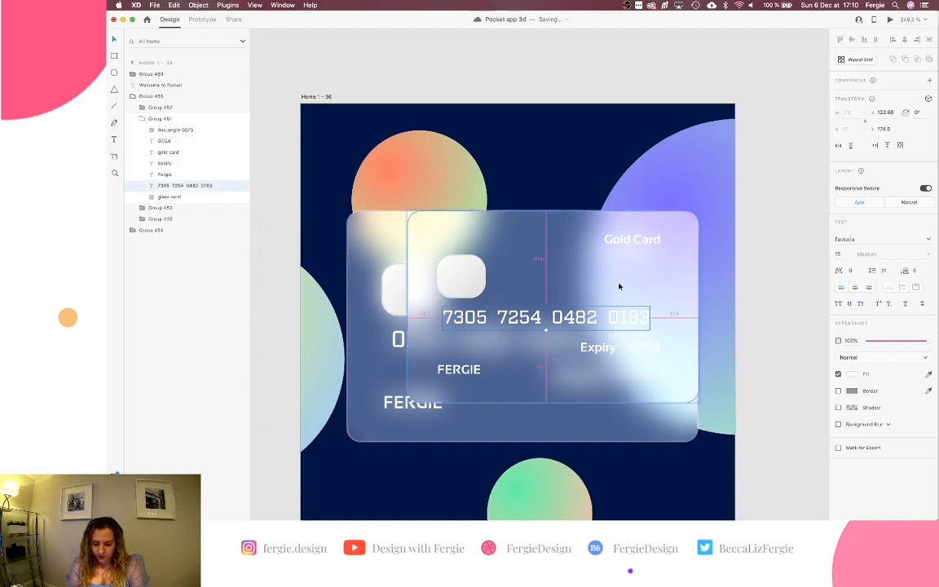
key("Right")
key("Right")
key("Right")
key("Right")
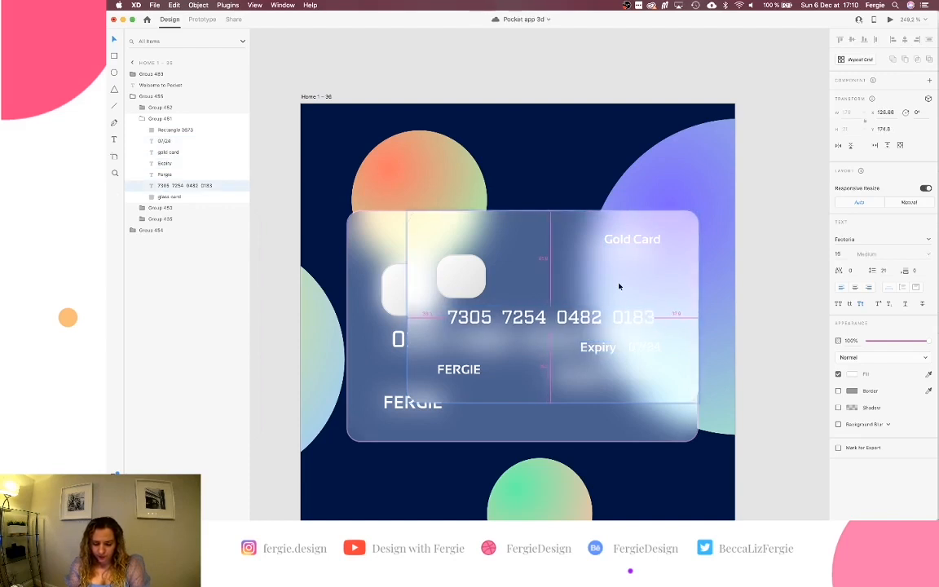
key("Right")
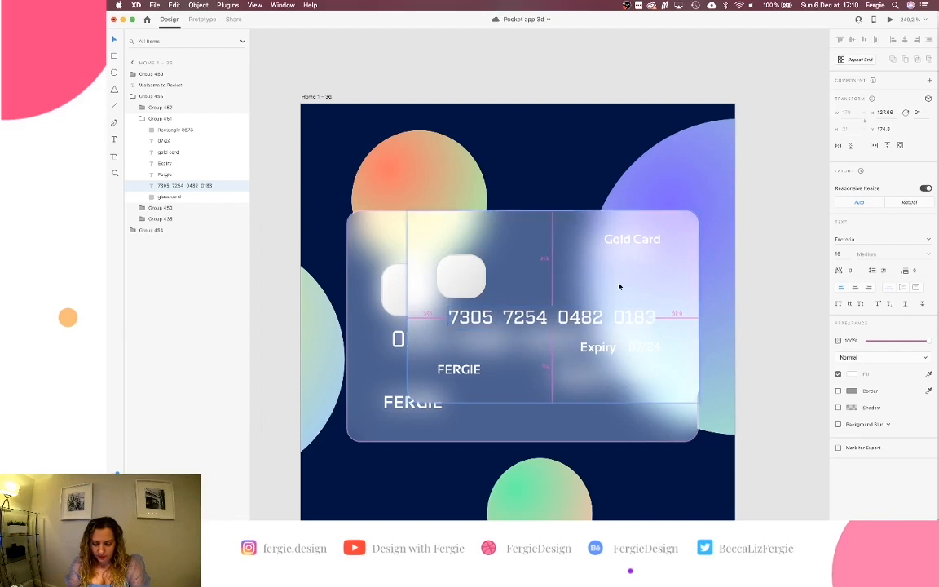
scroll(618, 285, "down", 2)
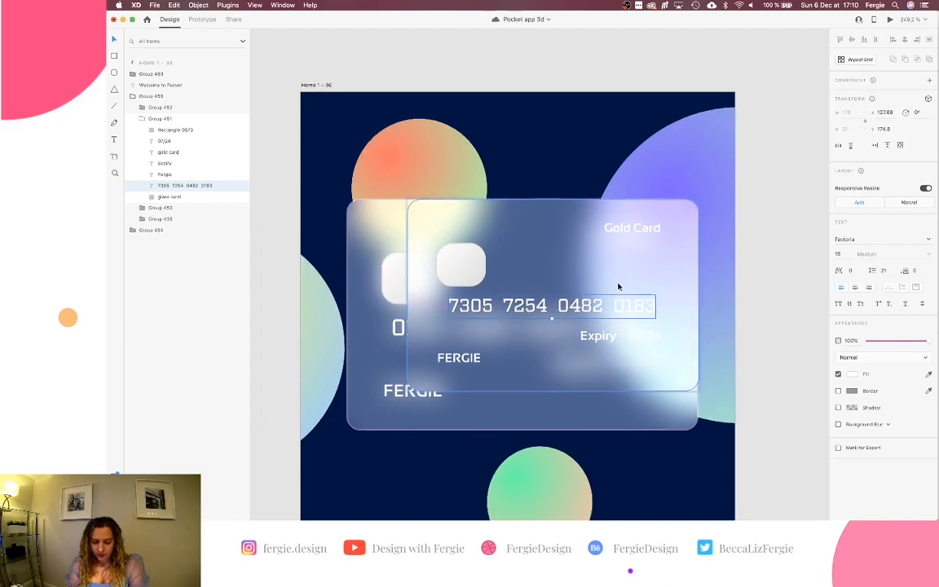
left_click(459, 352)
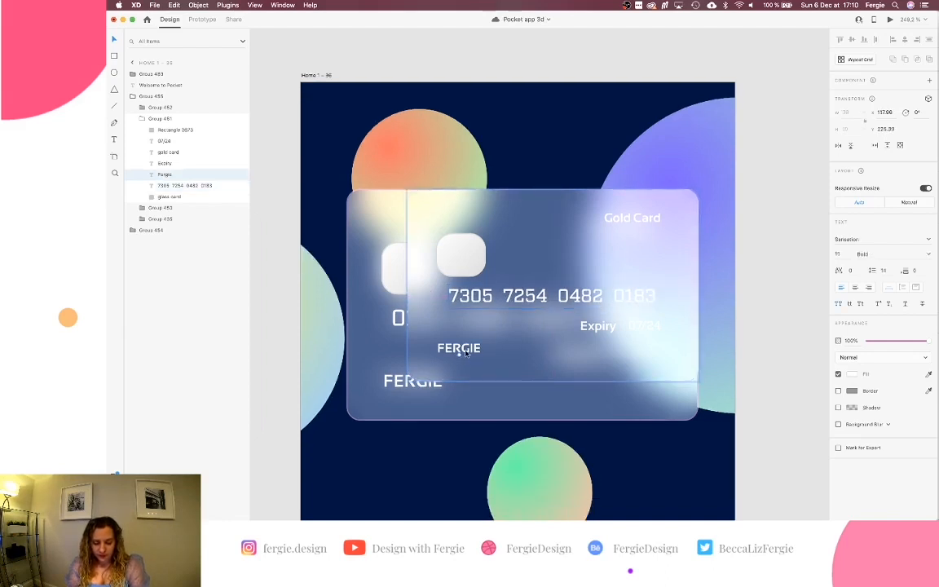
left_click_drag(465, 351, 470, 352)
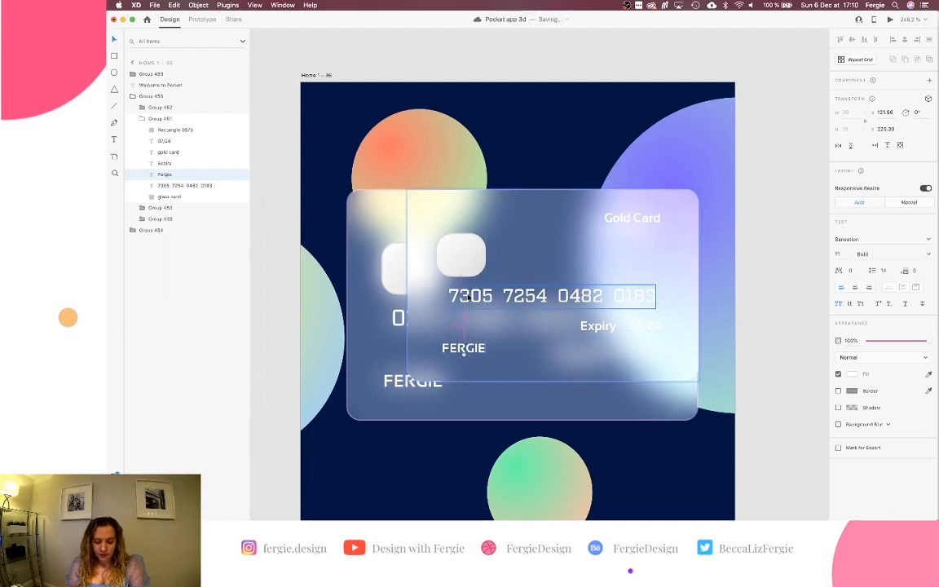
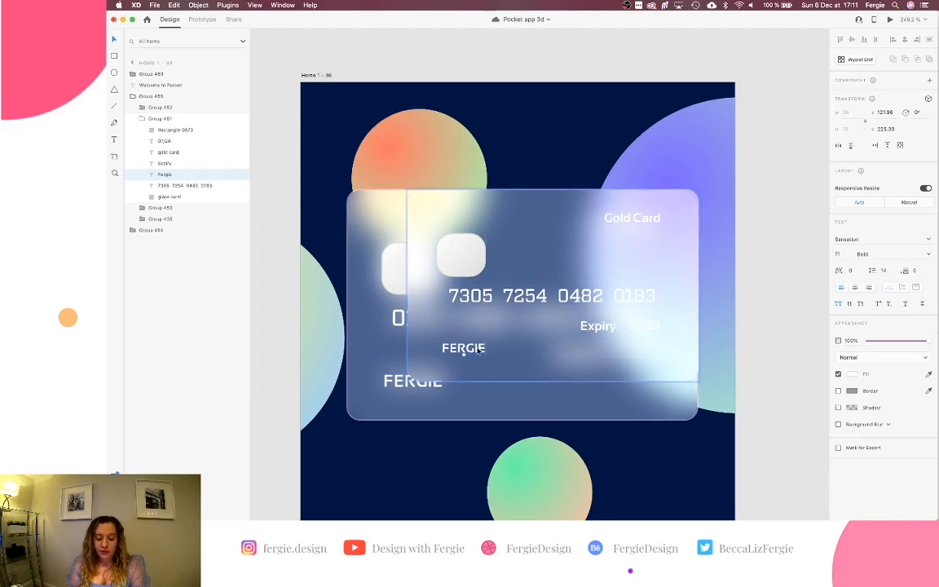
Turn off Responsive Resize for the faded card beside Home 1 – 36 and narrow it from the left.
left_click(480, 398)
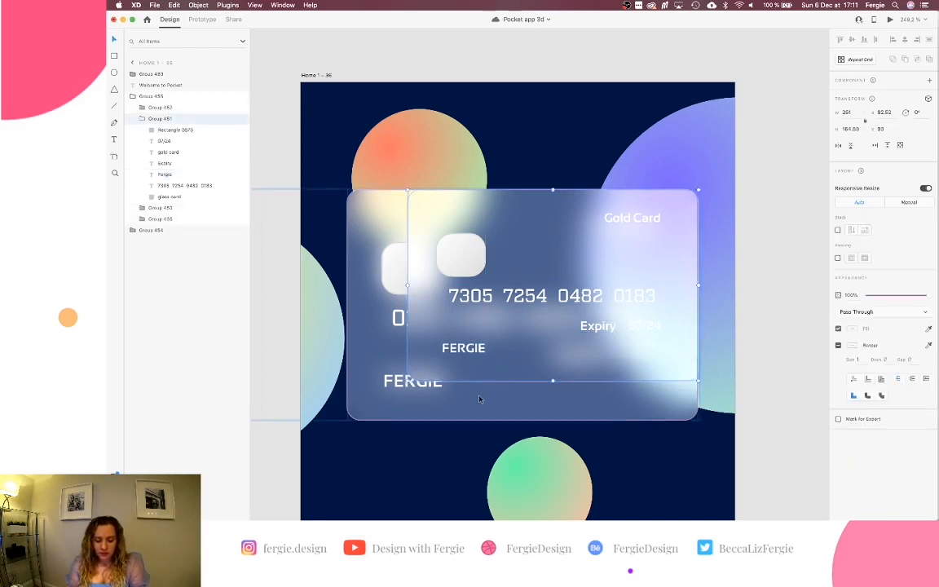
scroll(479, 399, "down", 5)
scroll(480, 398, "left", 3)
left_click(401, 353)
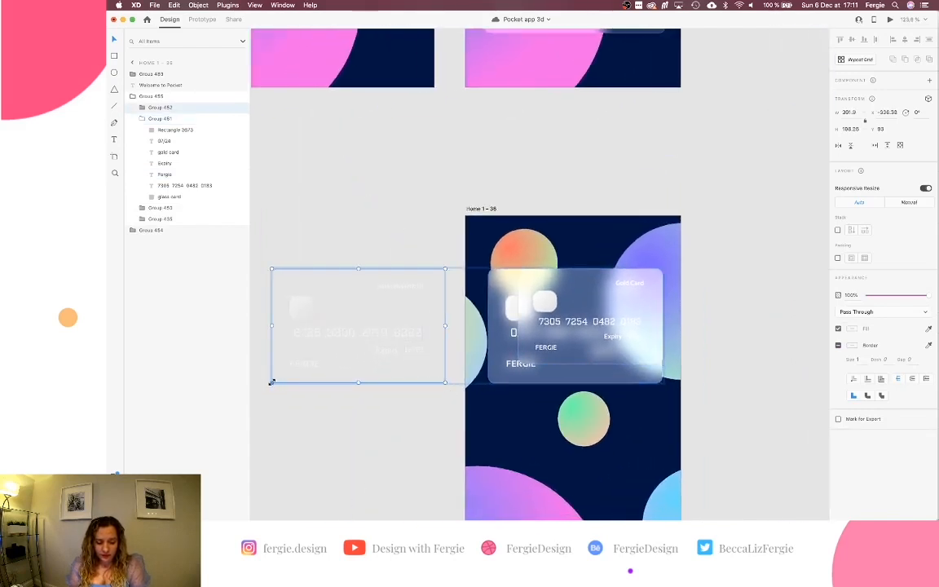
scroll(273, 375, "up", 5)
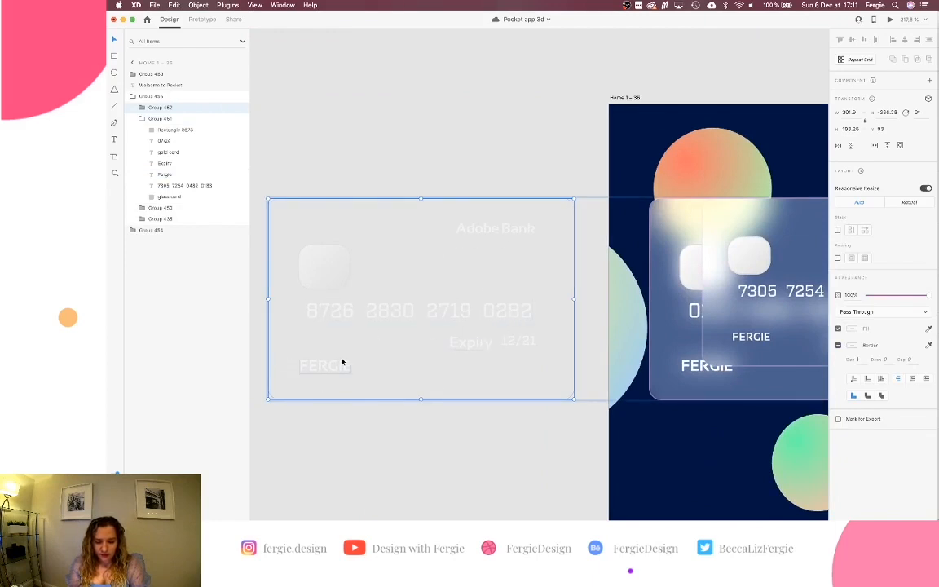
left_click(926, 189)
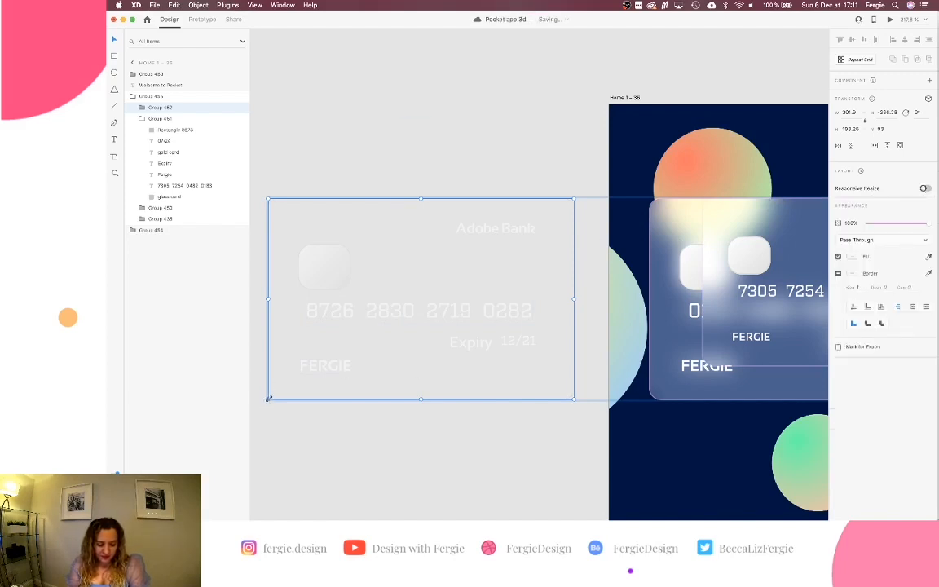
left_click_drag(269, 398, 357, 341)
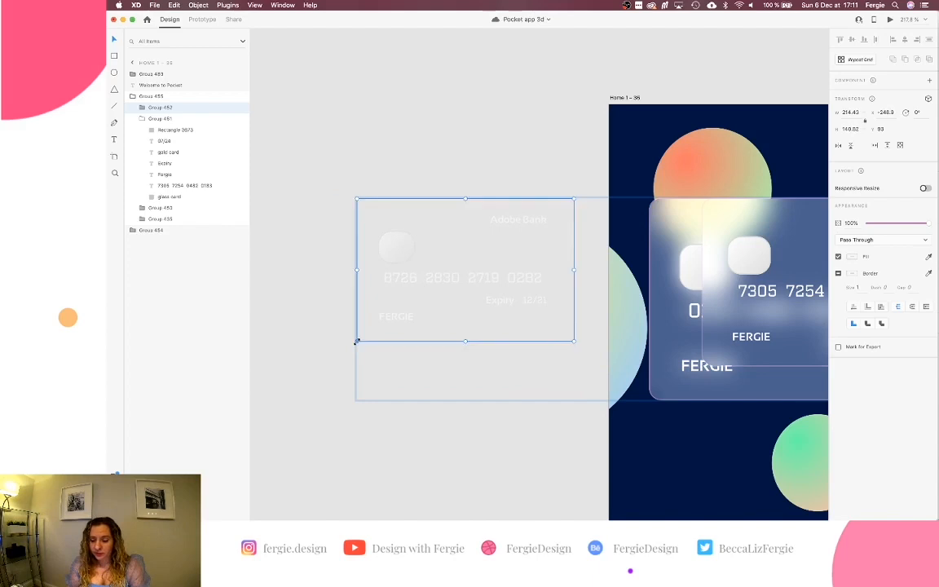
scroll(355, 344, "down", 5)
scroll(437, 342, "right", 5)
scroll(507, 326, "up", 5)
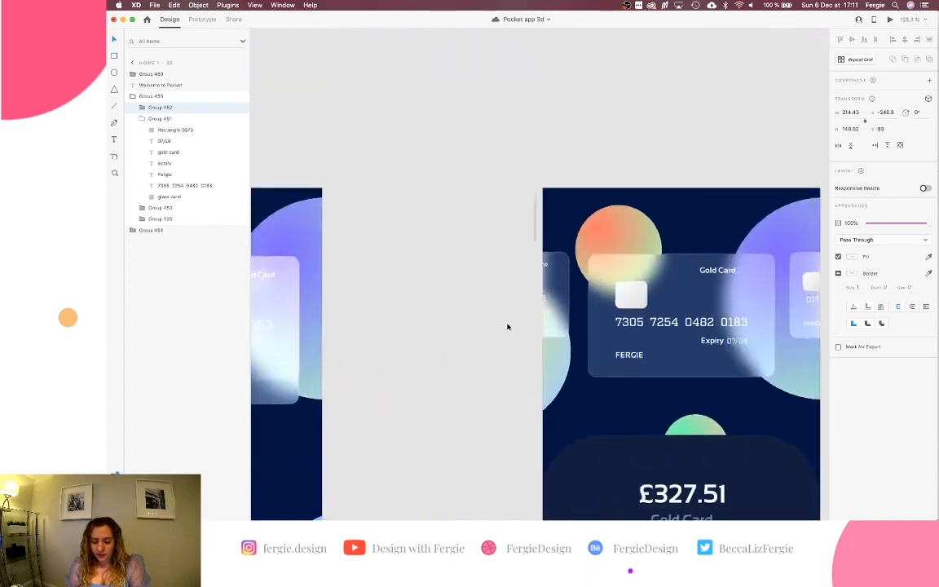
Drill into the faded Adobe Bank card group and shrink it to about 176 × 115.
left_click(597, 302)
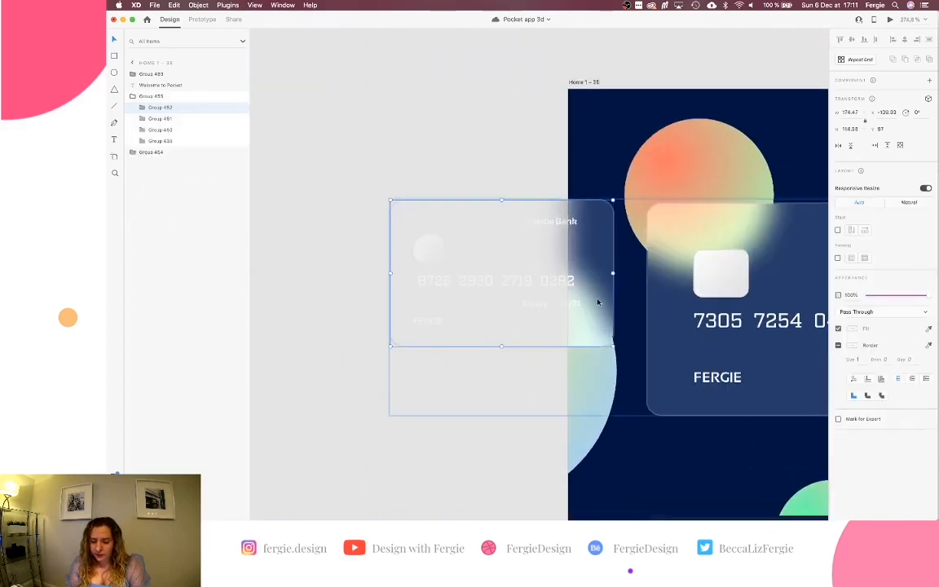
scroll(598, 302, "left", 10)
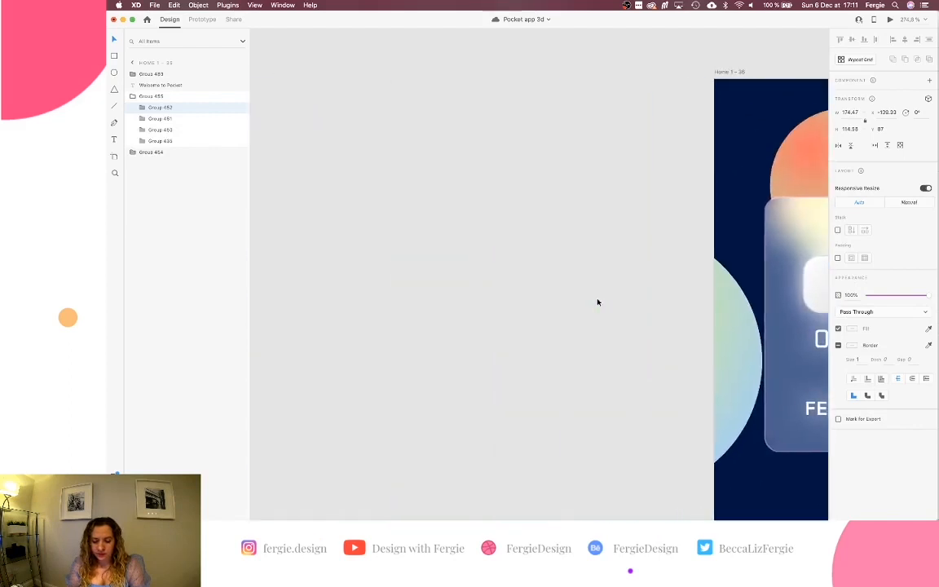
scroll(597, 303, "right", 2)
double_click(522, 285)
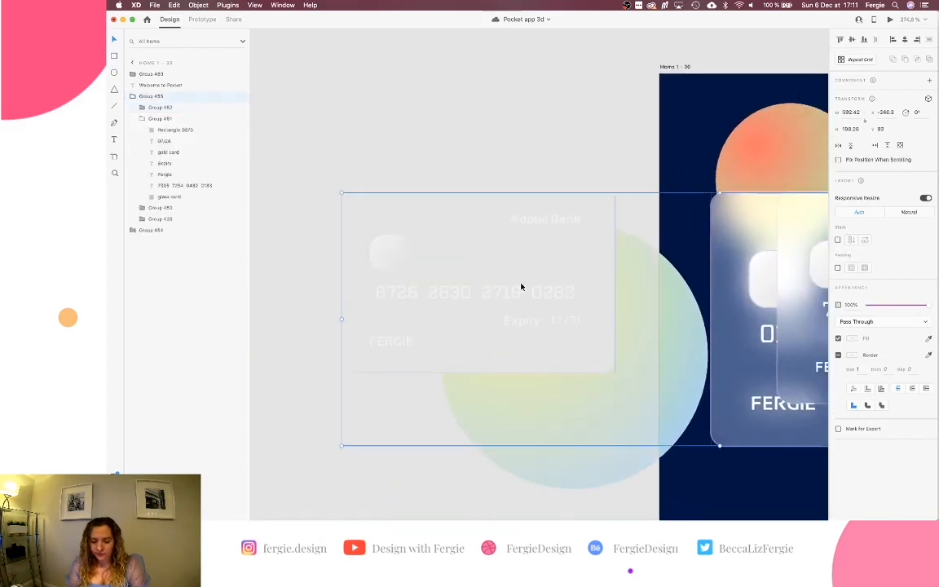
left_click_drag(342, 372, 391, 341)
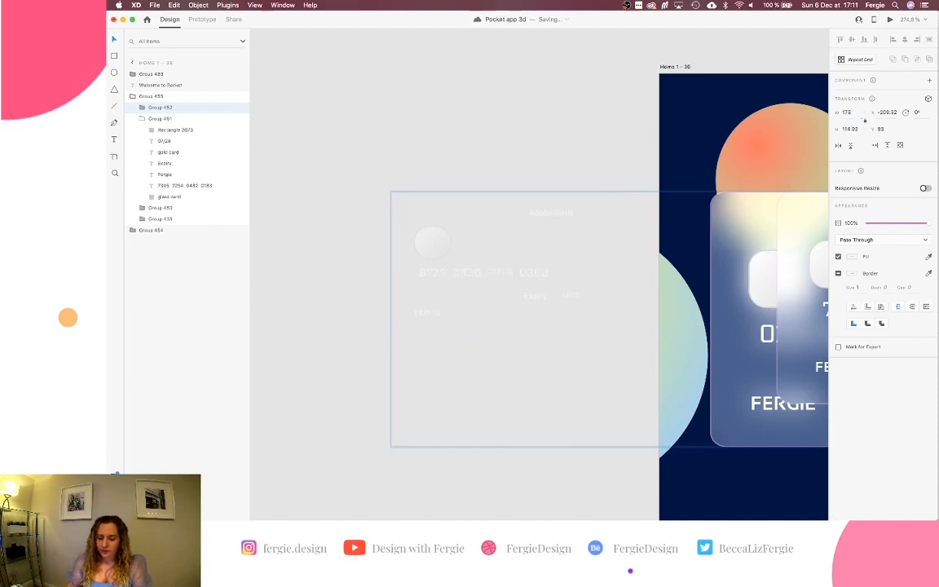
scroll(570, 245, "right", 3)
scroll(570, 246, "down", 6)
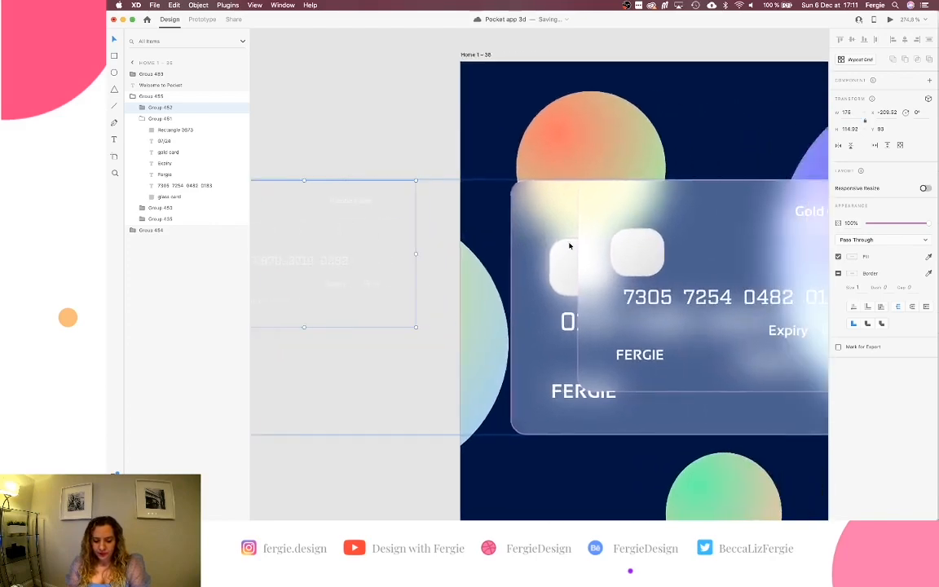
scroll(568, 248, "up", 4)
scroll(568, 248, "right", 2)
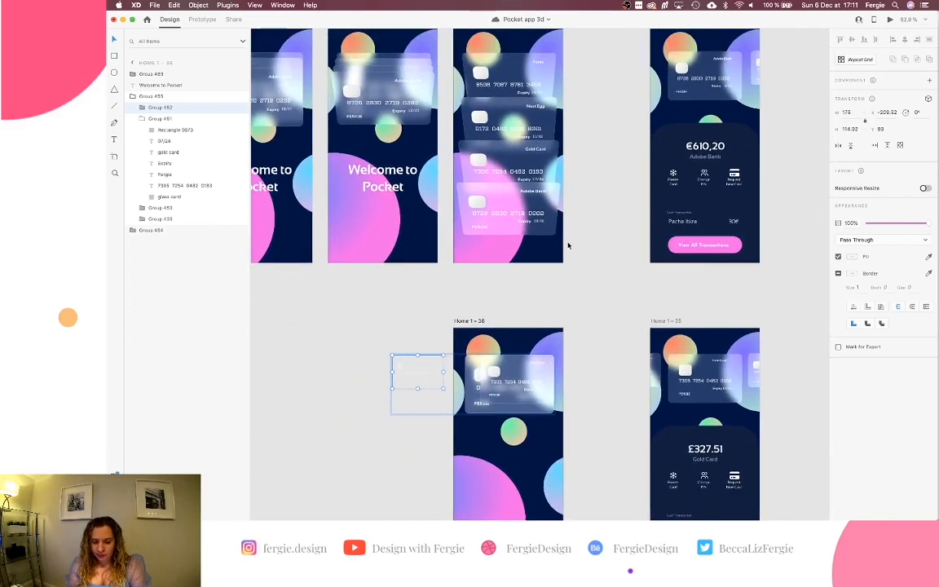
scroll(515, 405, "up", 8)
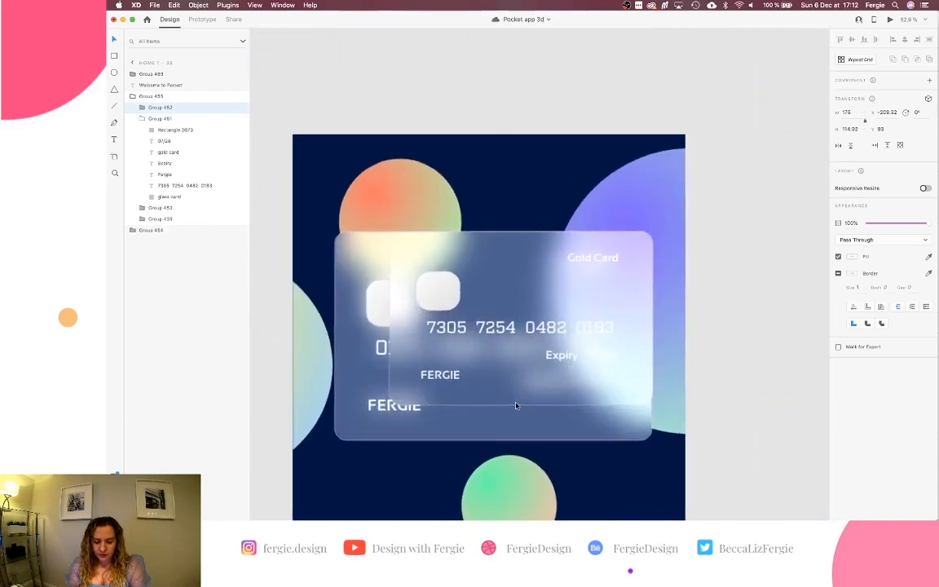
scroll(515, 405, "left", 6)
scroll(515, 405, "down", 2)
scroll(515, 405, "down", 1)
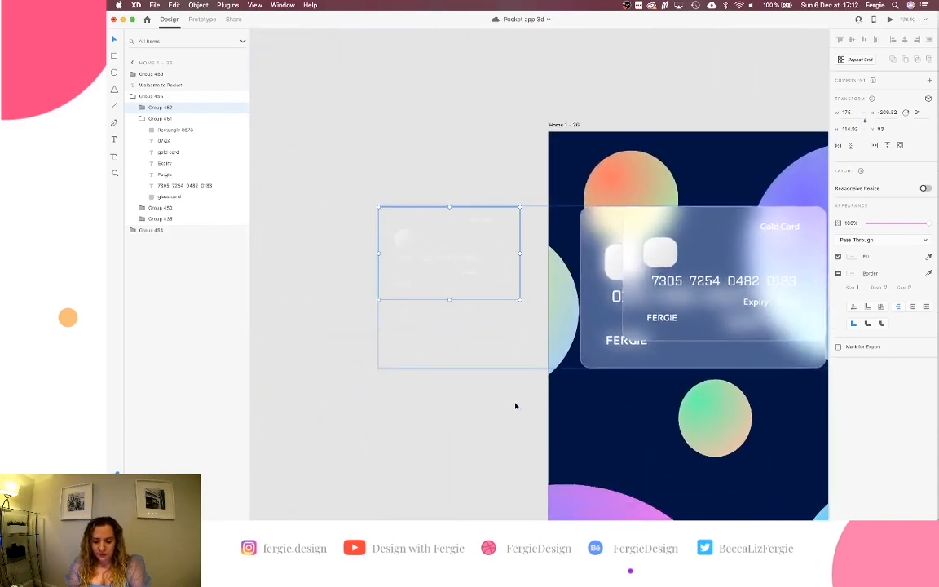
left_click(671, 308)
Shrink the glass card to about 178 × 114 and shift both small cards further left.
scroll(643, 320, "right", 2)
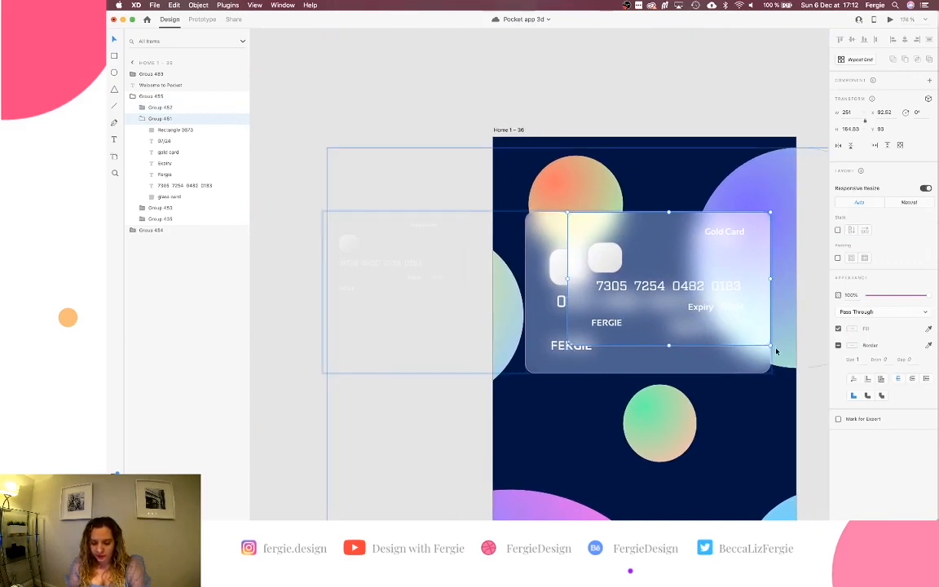
left_click_drag(769, 345, 722, 312)
key("super+z")
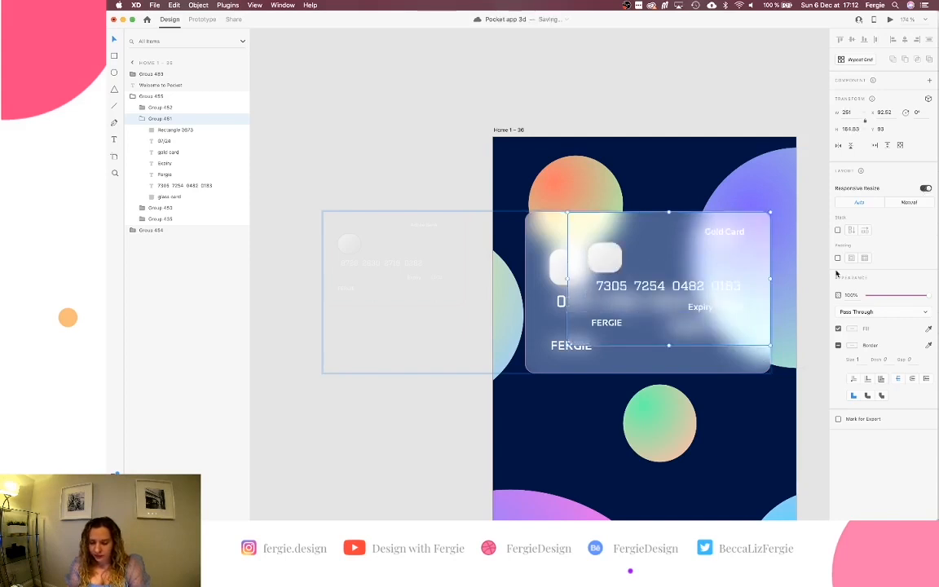
left_click_drag(770, 346, 488, 264)
left_click(427, 277, "shift")
key("shift+Left")
key("shift+Left")
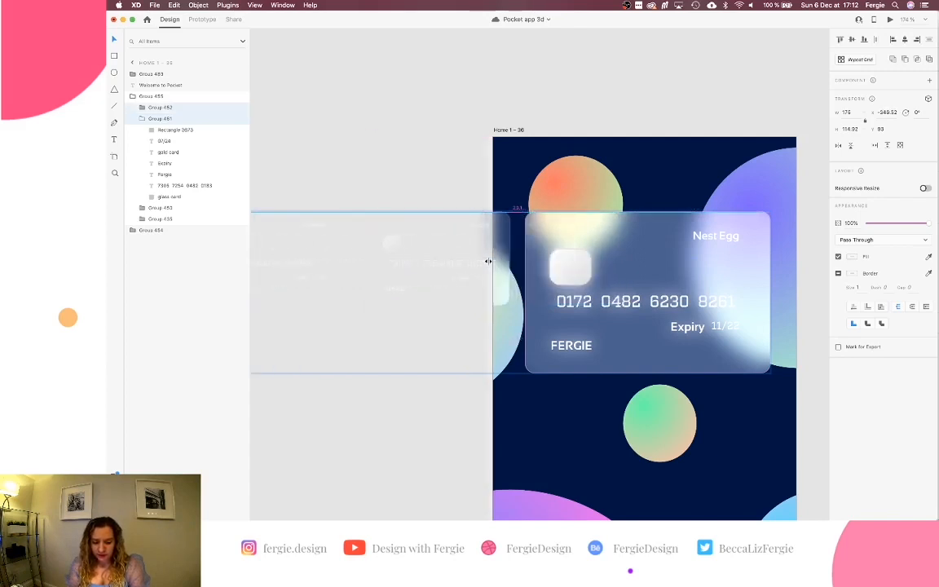
Push the hidden card past the artboard's right edge and shrink it, leaving Nest Egg centred.
left_click(557, 277)
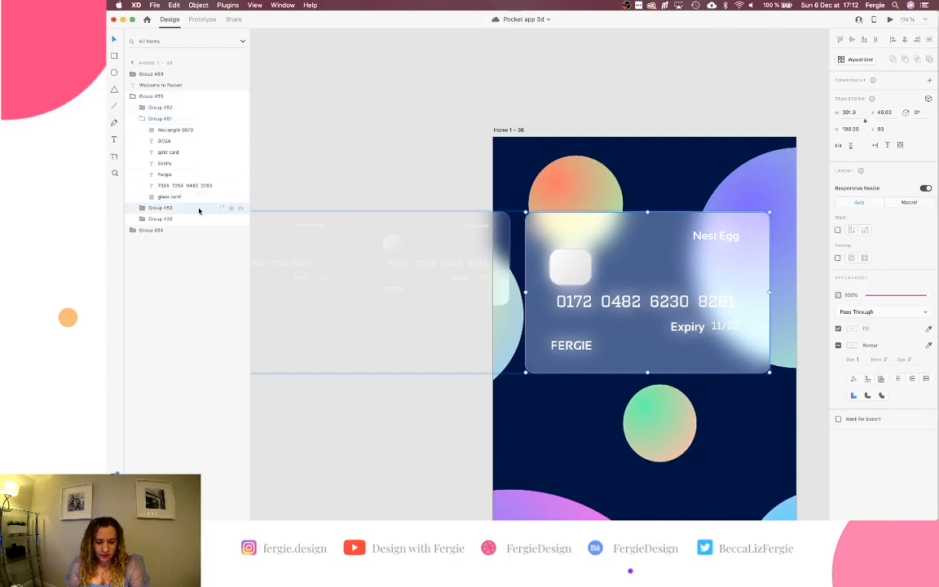
key("shift+Right")
key("shift+Right")
key("shift+Right")
key("shift+Right")
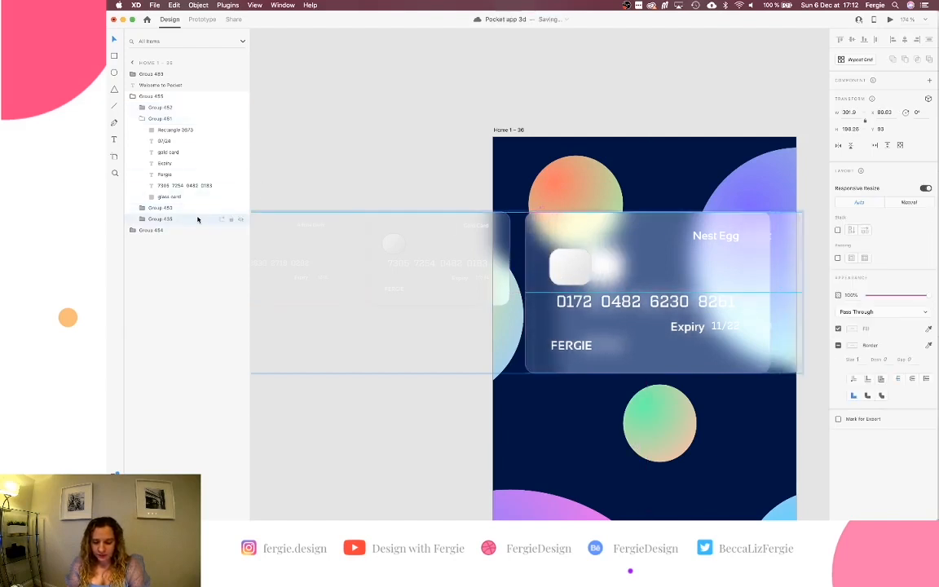
scroll(468, 269, "right", 1)
scroll(468, 269, "right", 5)
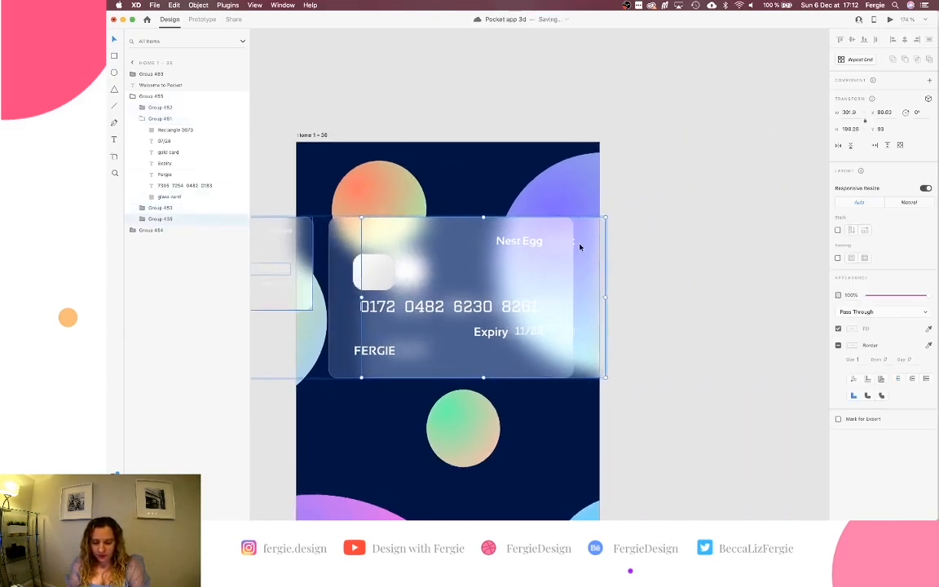
key("shift+Right")
key("shift+Right")
key("shift+Right")
key("shift+Right")
key("shift+Right")
key("shift+Right")
key("shift+Right")
key("shift+Right")
key("shift+Right")
key("shift+Right")
key("shift+Right")
key("shift+Right")
key("shift+Right")
key("shift+Right")
key("shift+Right")
key("shift+Right")
key("shift+Right")
key("shift+Right")
key("shift+Right")
key("shift+Right")
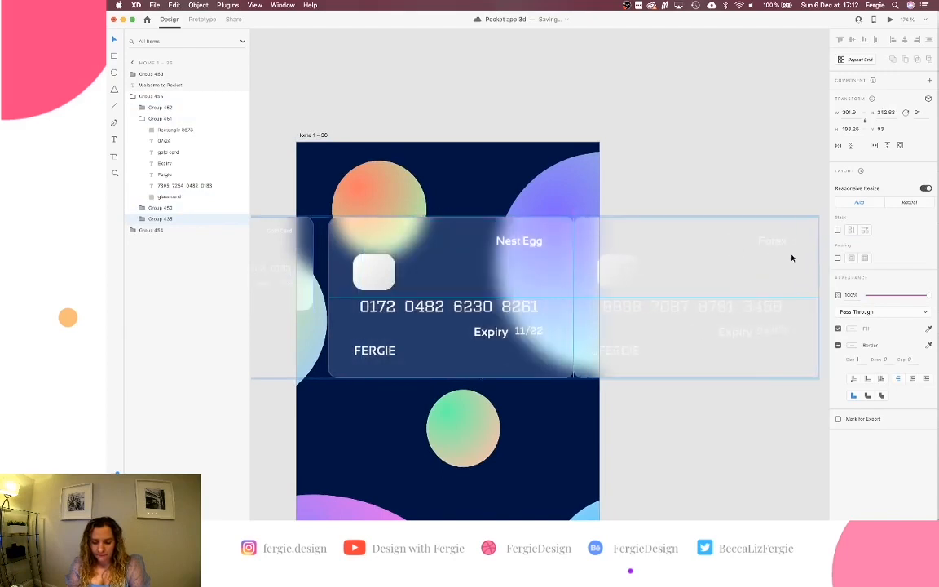
key("shift+Right")
key("shift+Right")
key("shift+Right")
key("shift+Right")
scroll(792, 326, "right", 3)
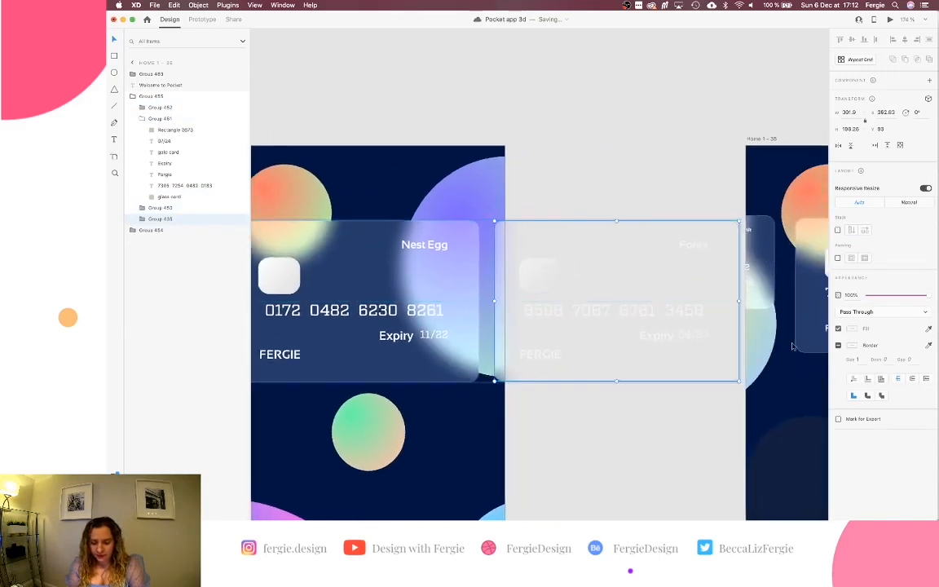
left_click_drag(739, 380, 624, 301)
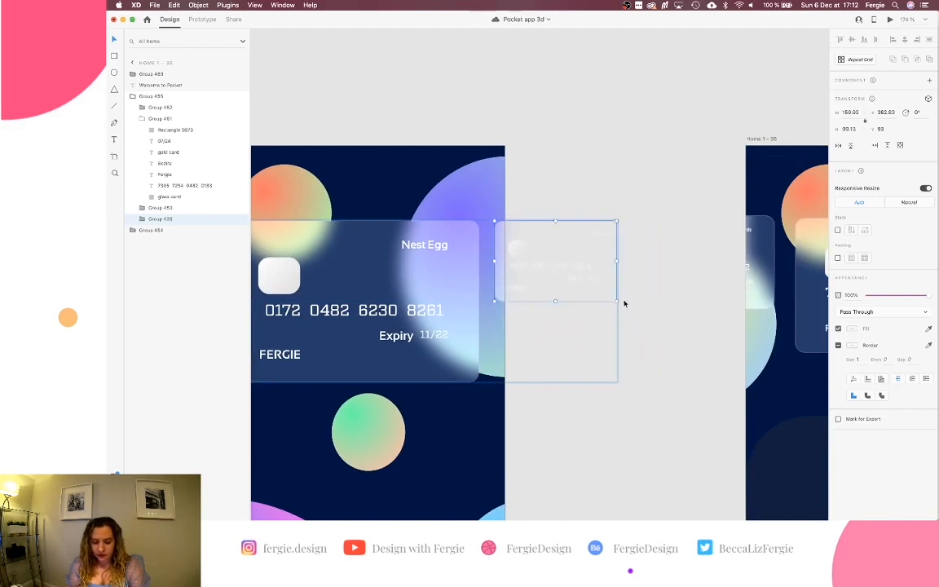
scroll(635, 275, "left", 7)
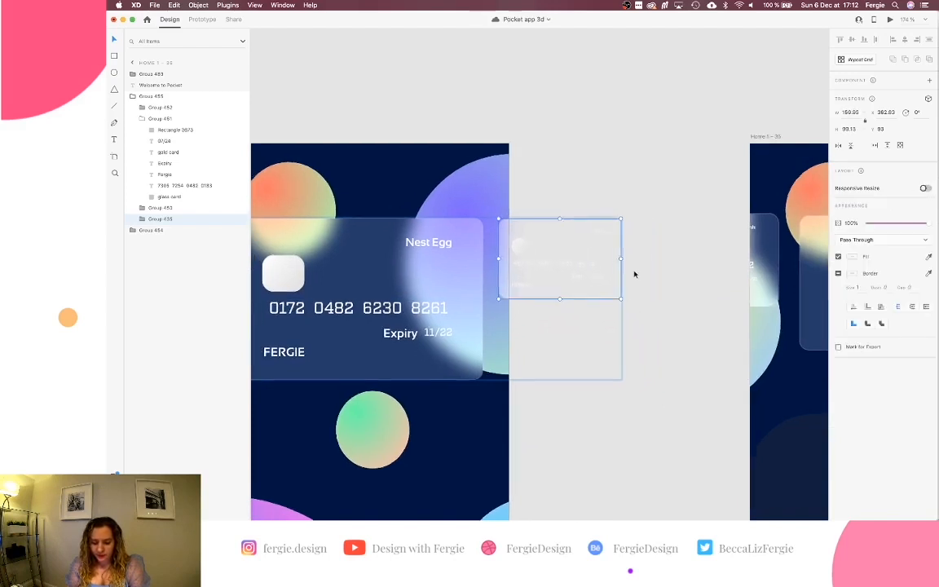
left_click(635, 275)
scroll(634, 274, "right", 1)
scroll(634, 274, "right", 10)
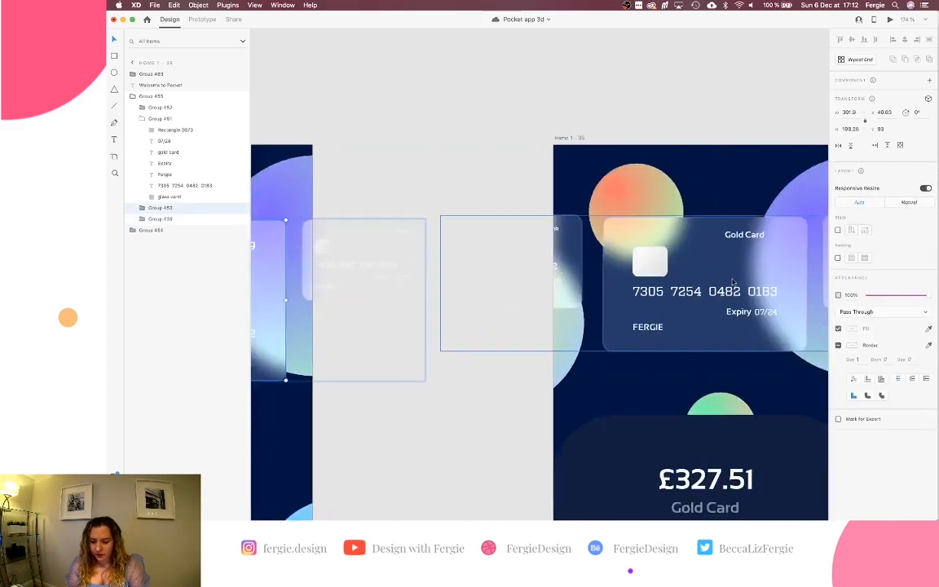
Resize the Nest Egg card to 251 wide without responsive resizing and centre it horizontally.
left_click(731, 281)
double_click(730, 281)
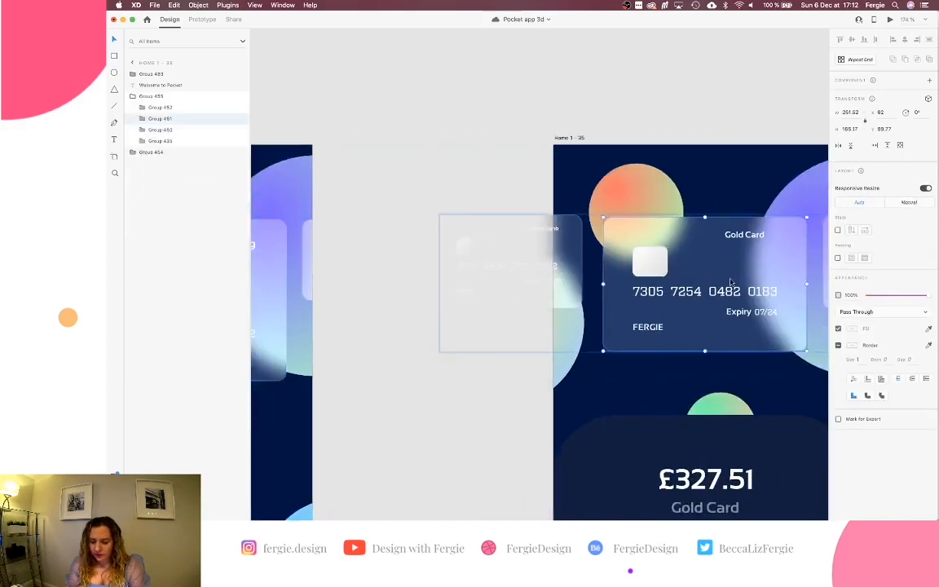
scroll(730, 282, "left", 10)
left_click(565, 278)
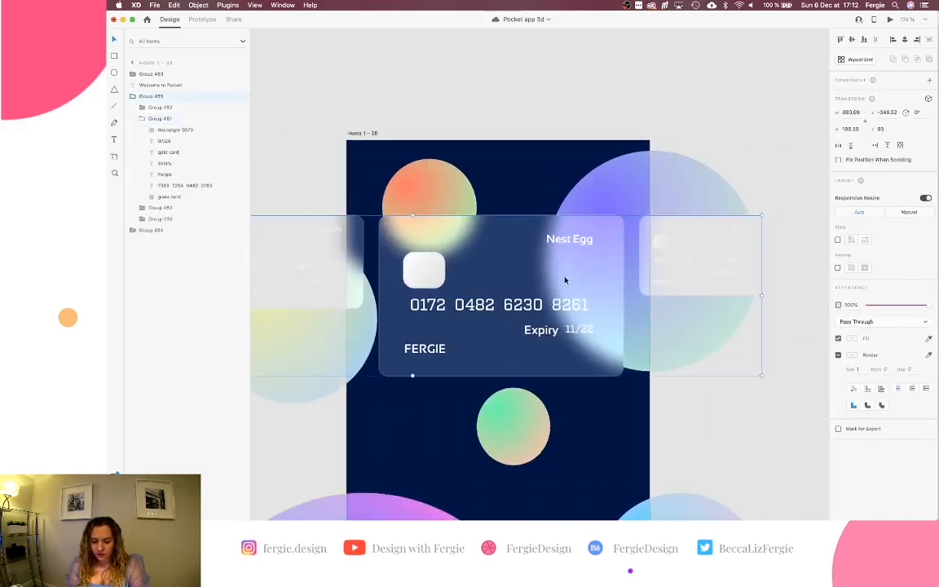
left_click(930, 188)
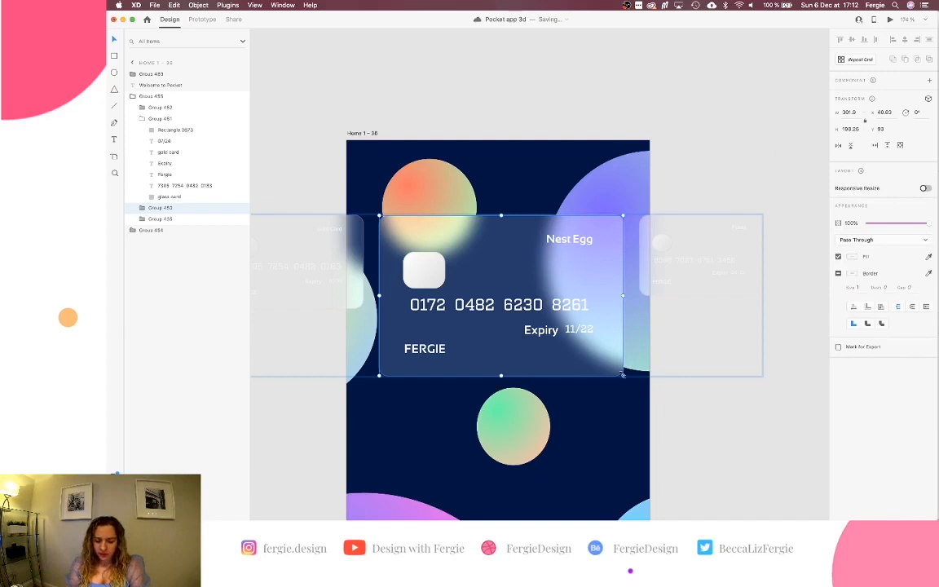
left_click_drag(622, 374, 582, 348)
type("250")
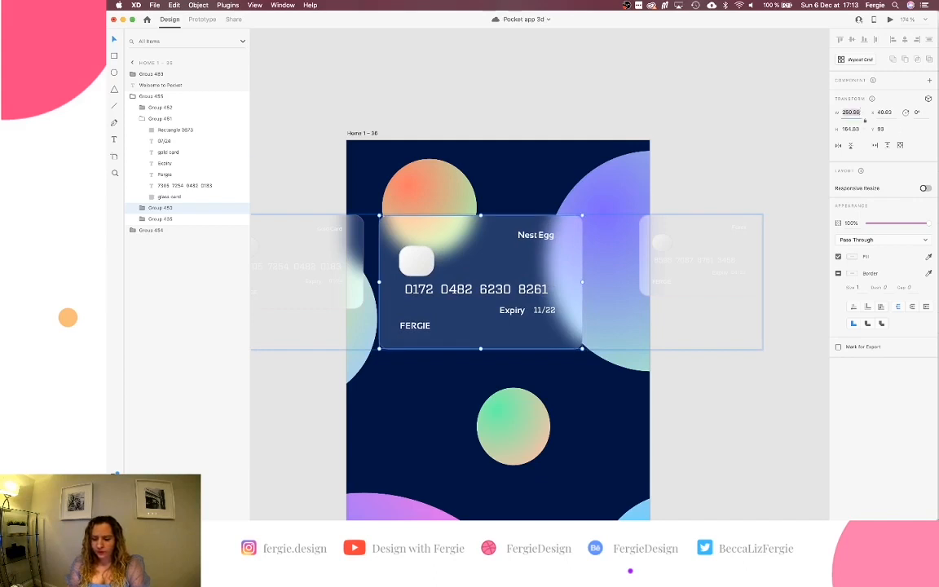
key("BackSpace")
type("1")
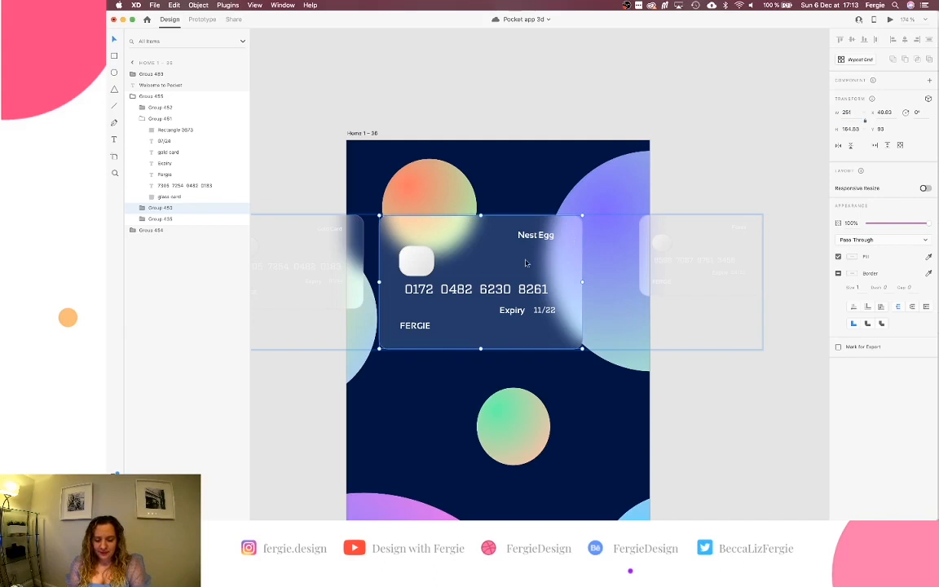
mouse_move(525, 262)
left_mouse_down()
mouse_move(553, 262)
mouse_move(545, 263)
left_mouse_up()
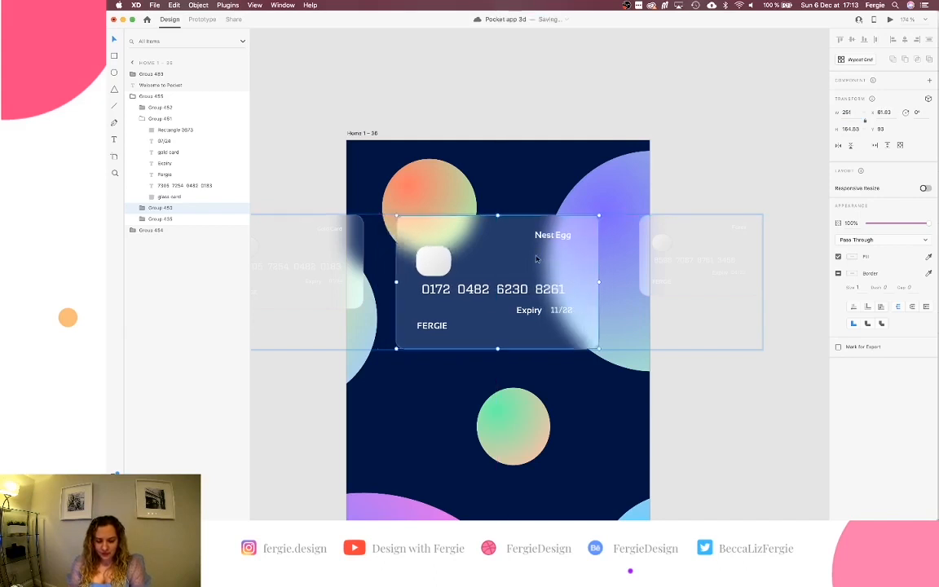
key("alt")
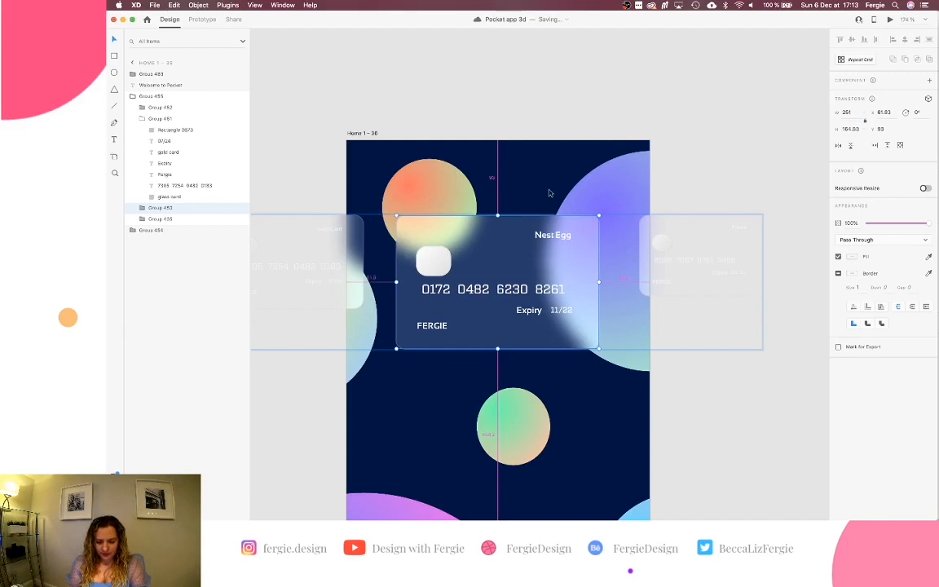
double_click(500, 244)
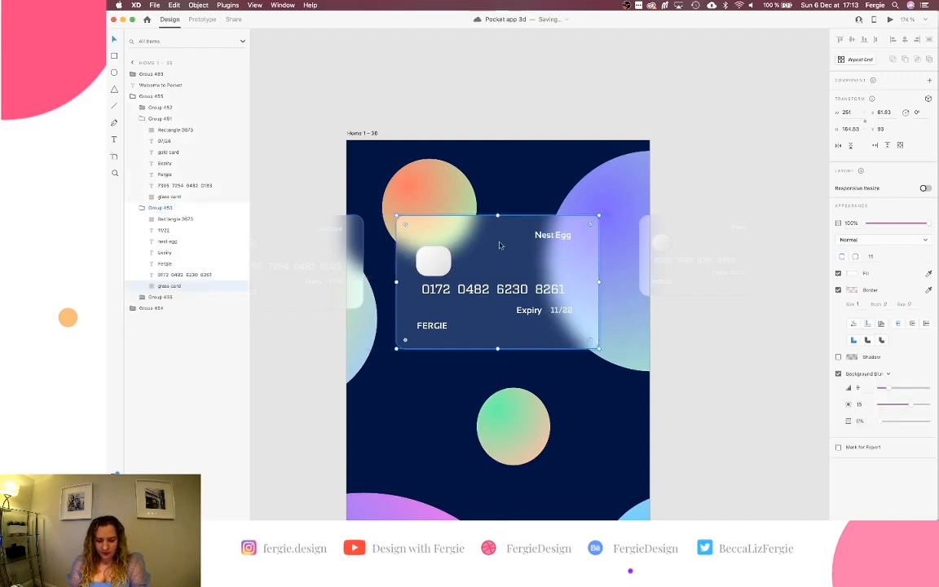
key("super+v")
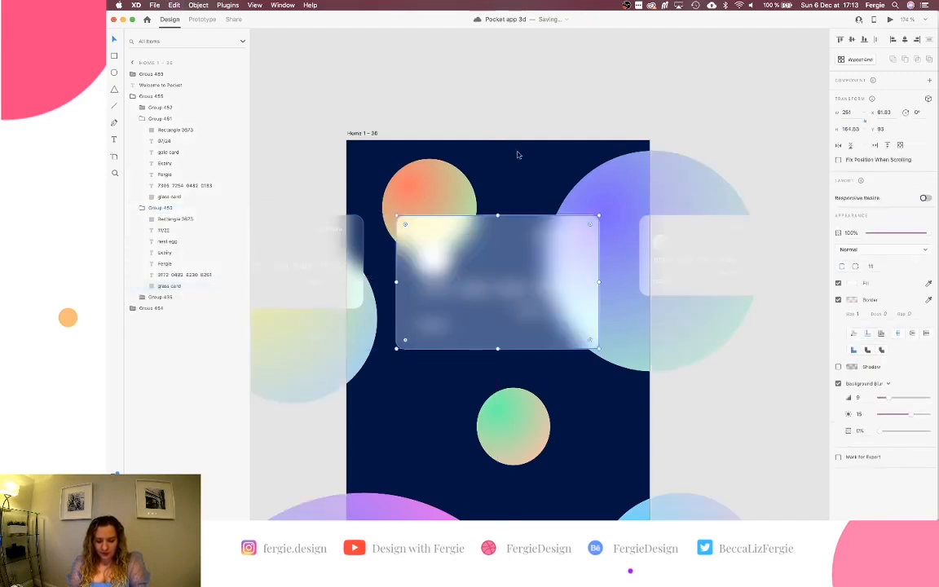
left_click_drag(503, 240, 522, 98)
left_click(905, 40)
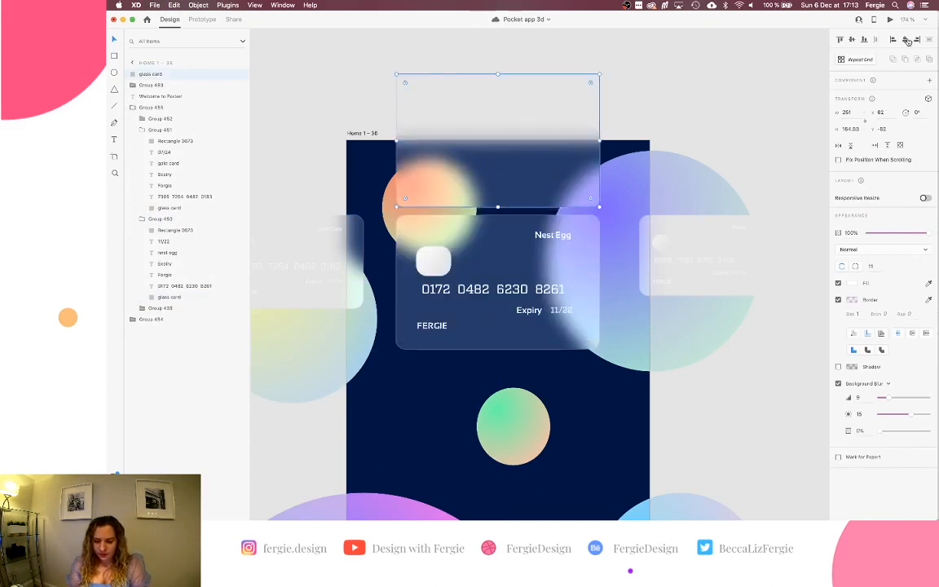
scroll(584, 260, "up", 5)
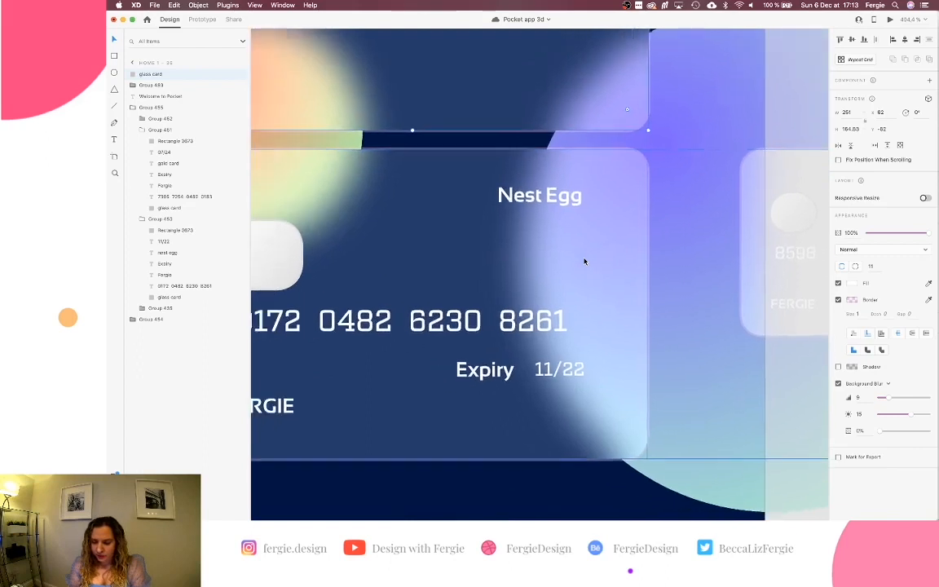
scroll(585, 261, "left", 5)
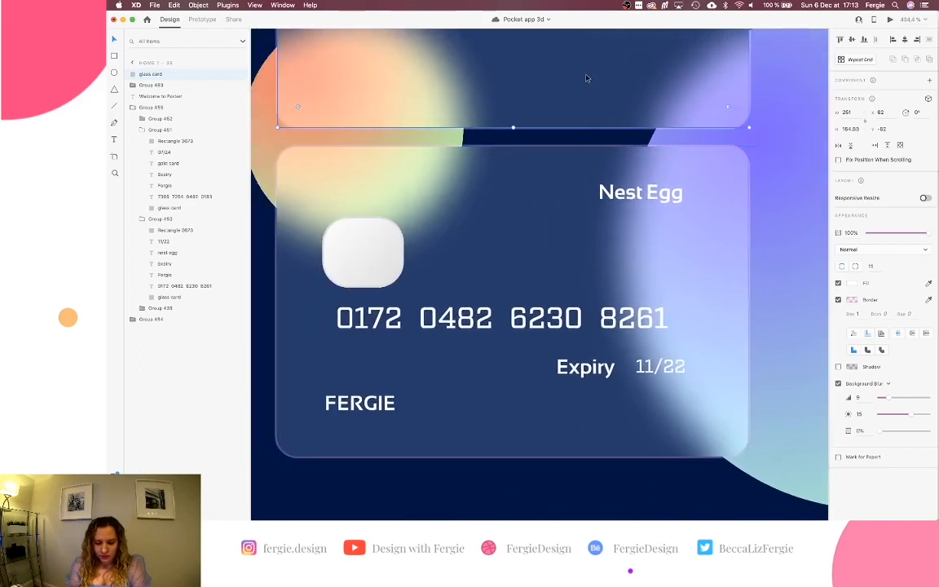
left_click_drag(585, 79, 580, 182)
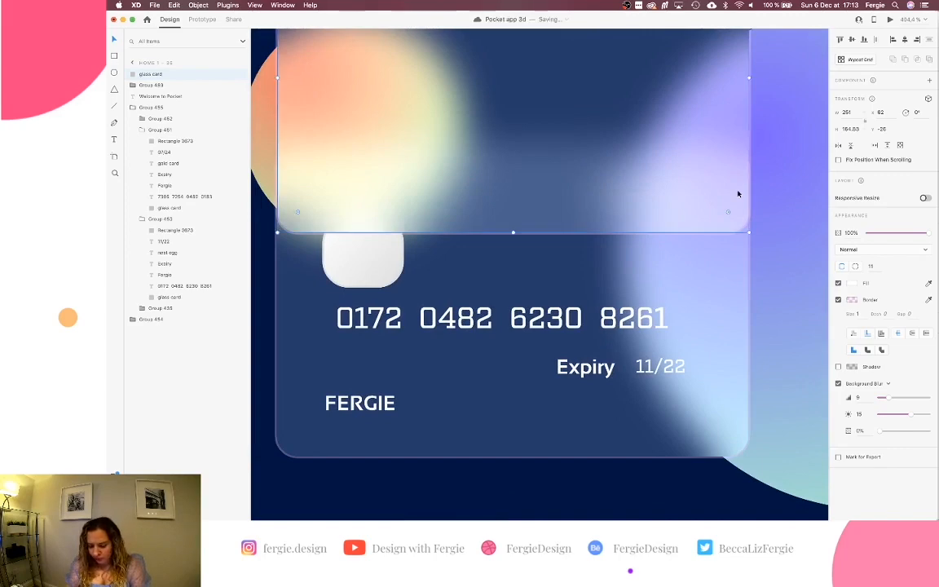
key("super+0")
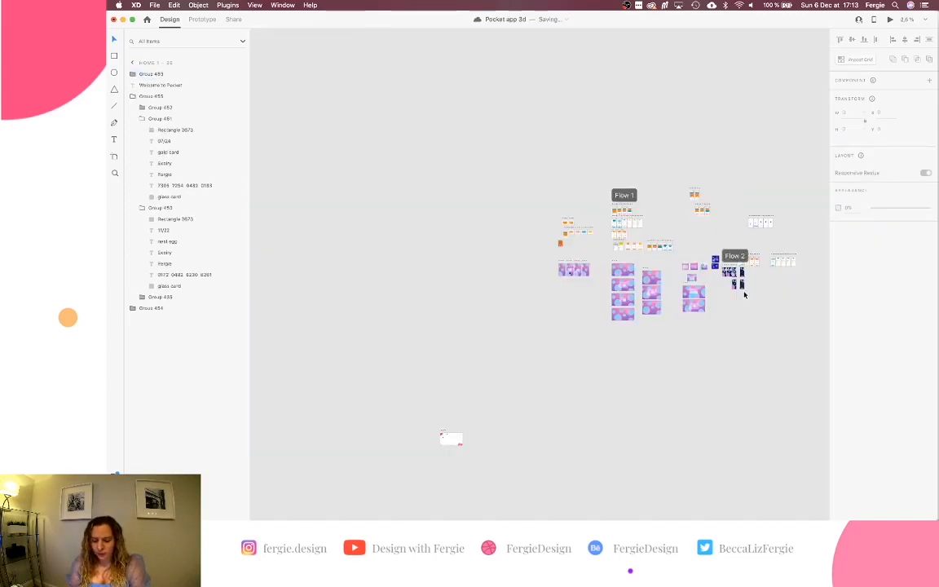
scroll(744, 295, "up", 8)
scroll(744, 294, "up", 2)
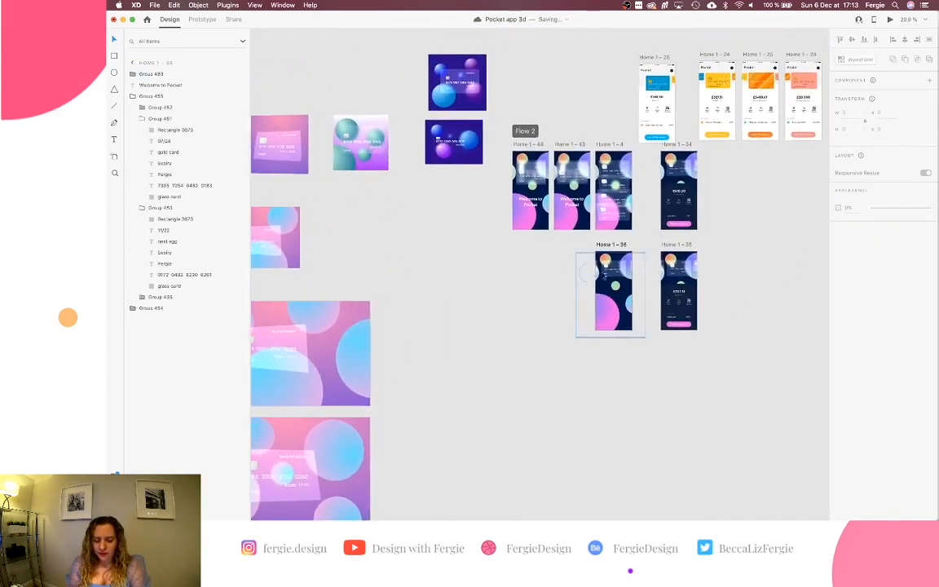
scroll(618, 265, "up", 8)
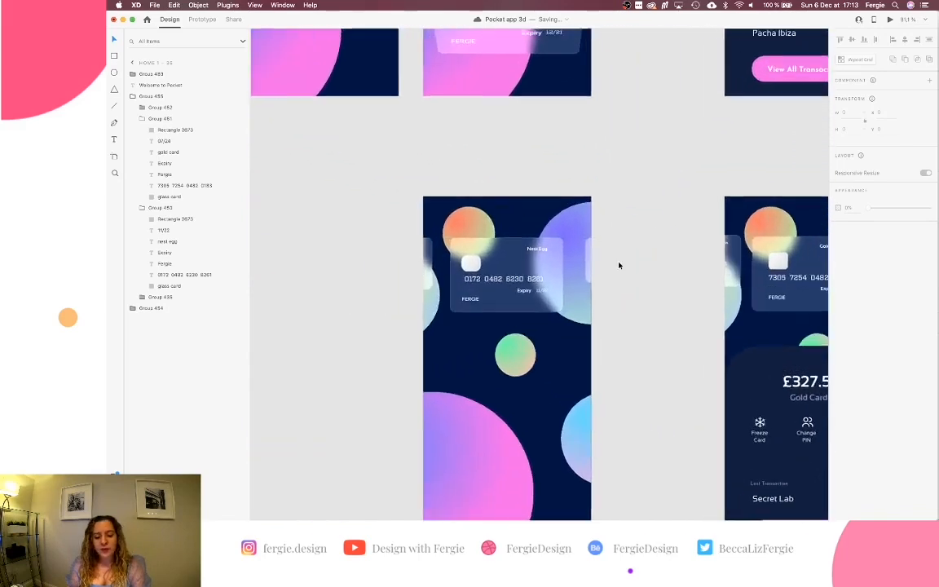
scroll(619, 265, "left", 5)
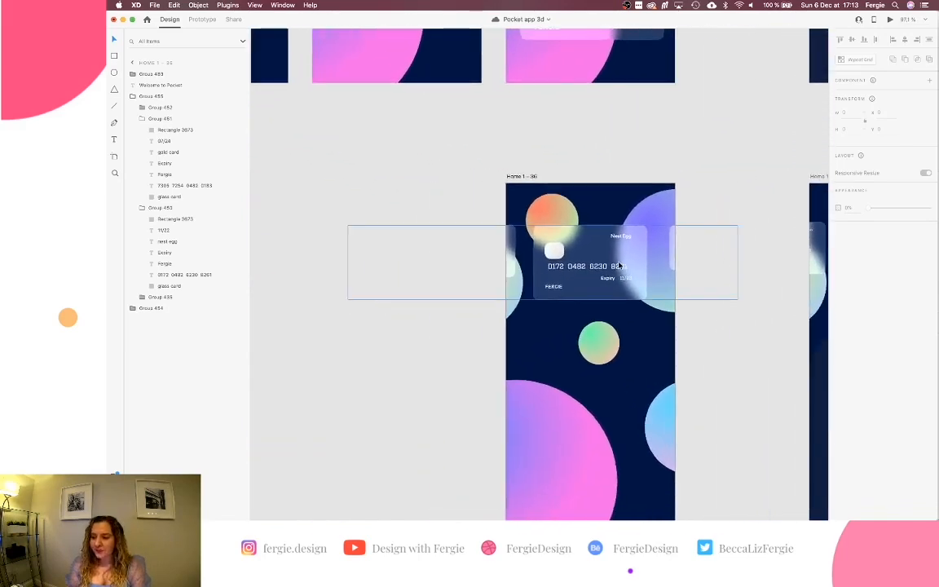
scroll(619, 265, "up", 2)
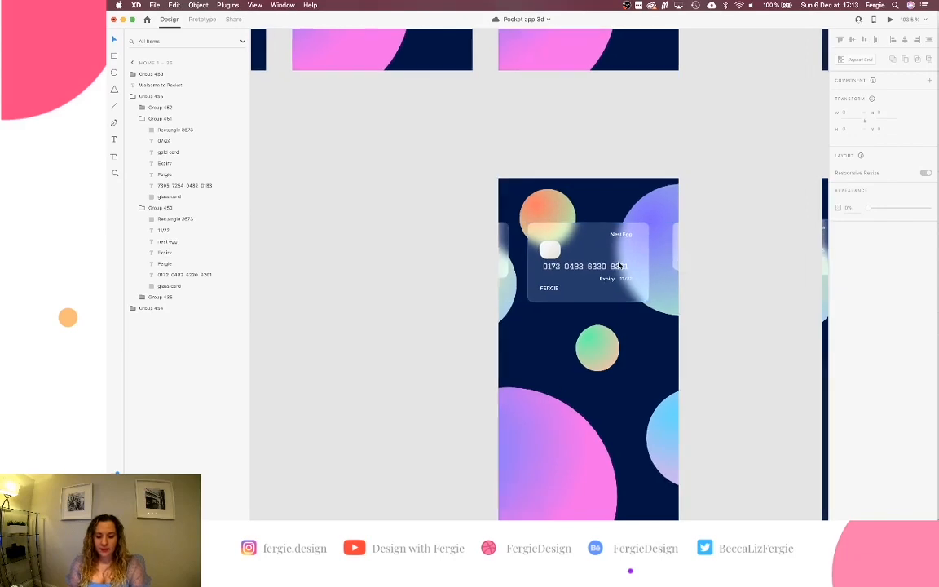
left_click(618, 265)
scroll(618, 264, "down", 6)
scroll(619, 265, "up", 4)
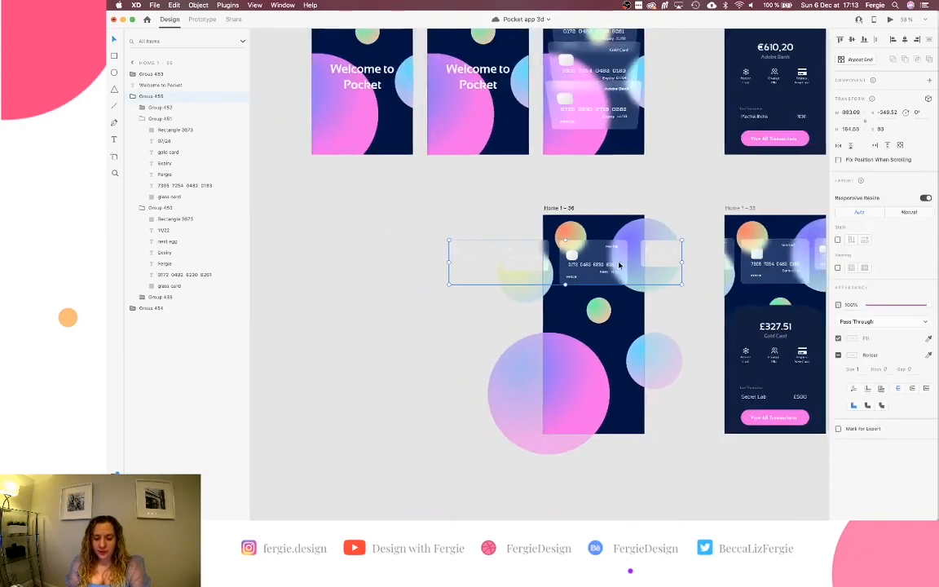
scroll(618, 265, "up", 3)
scroll(619, 265, "right", 2)
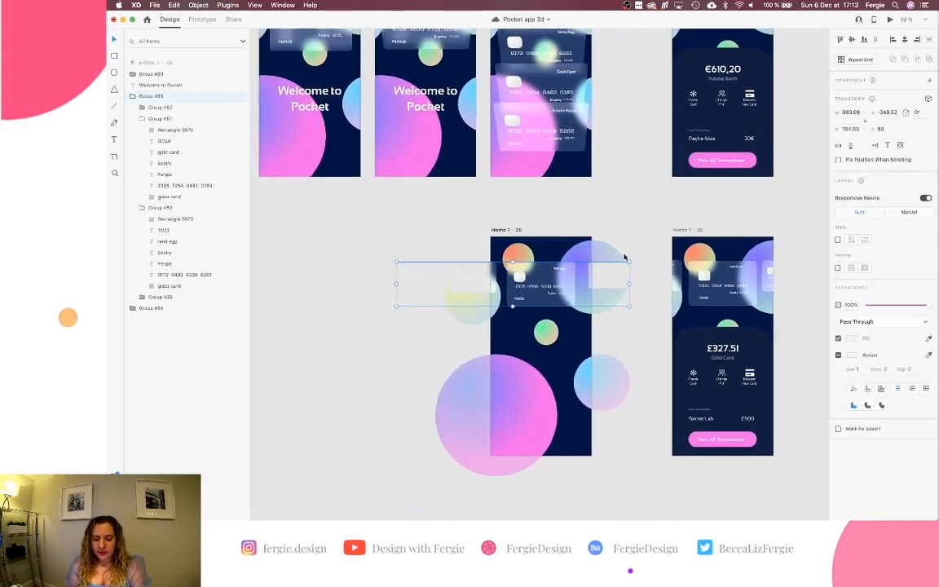
left_click(698, 59)
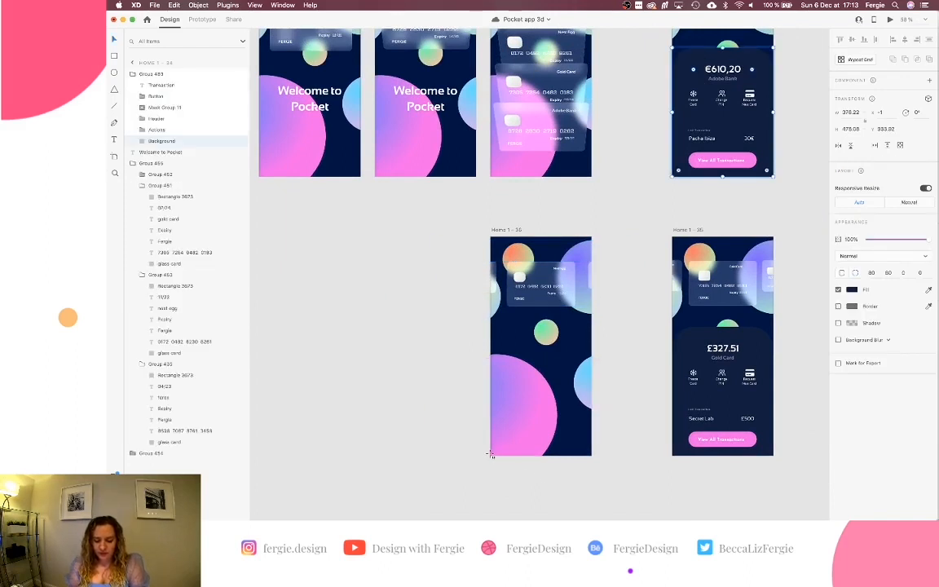
left_click_drag(489, 456, 591, 364)
key("super+z")
scroll(568, 400, "up", 5)
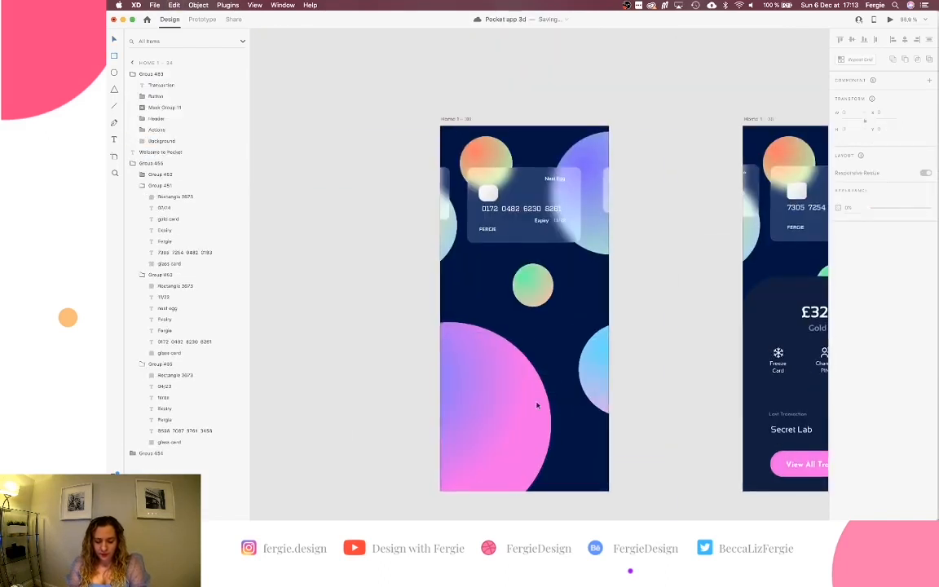
left_click(471, 412)
left_click(332, 425)
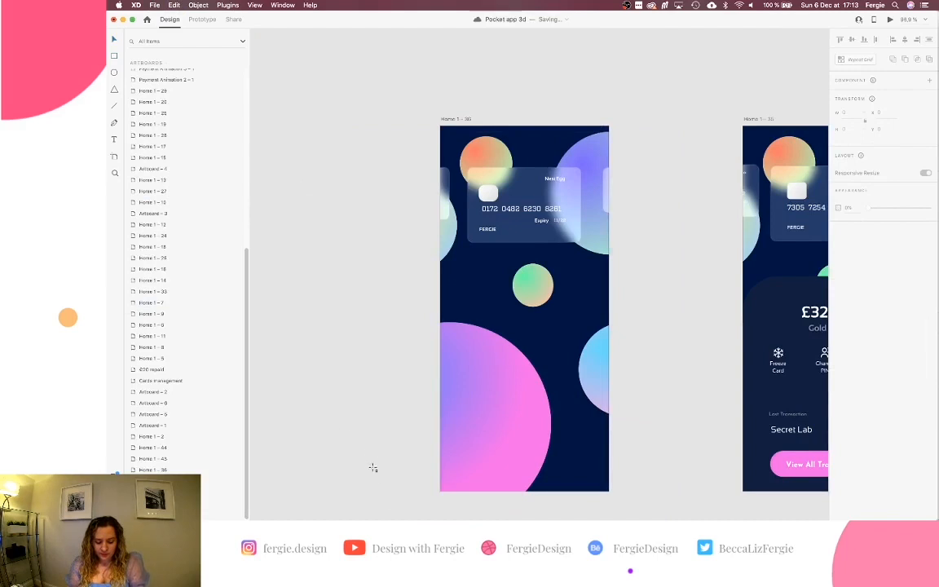
Draw a borderless rectangle over the lower half filled with the card's dark navy.
left_click_drag(439, 491, 609, 321)
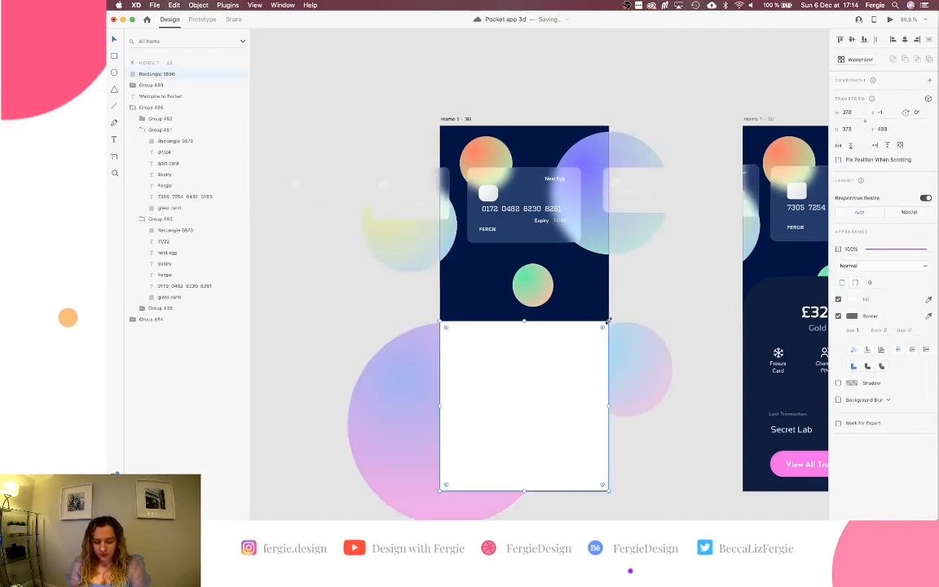
left_click(838, 316)
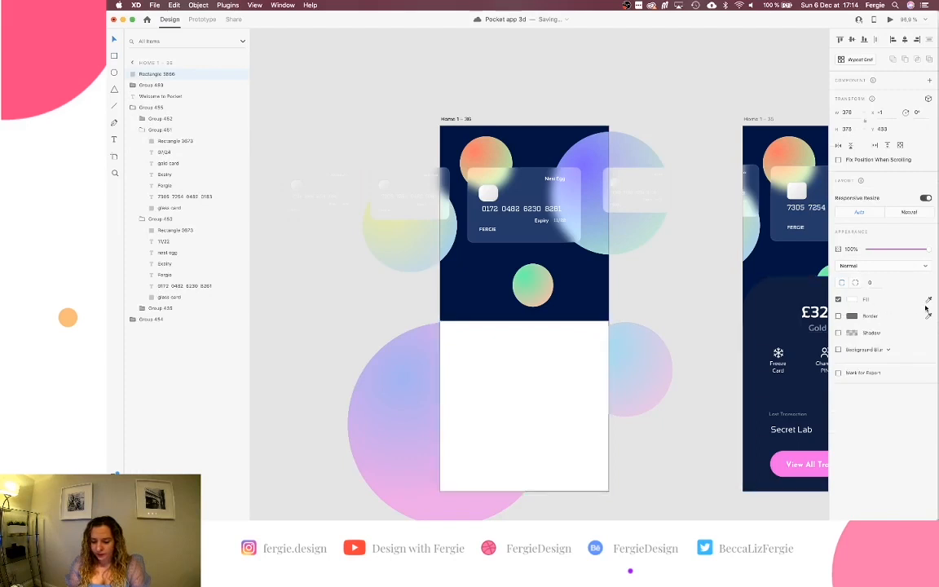
key("i")
left_click(782, 298)
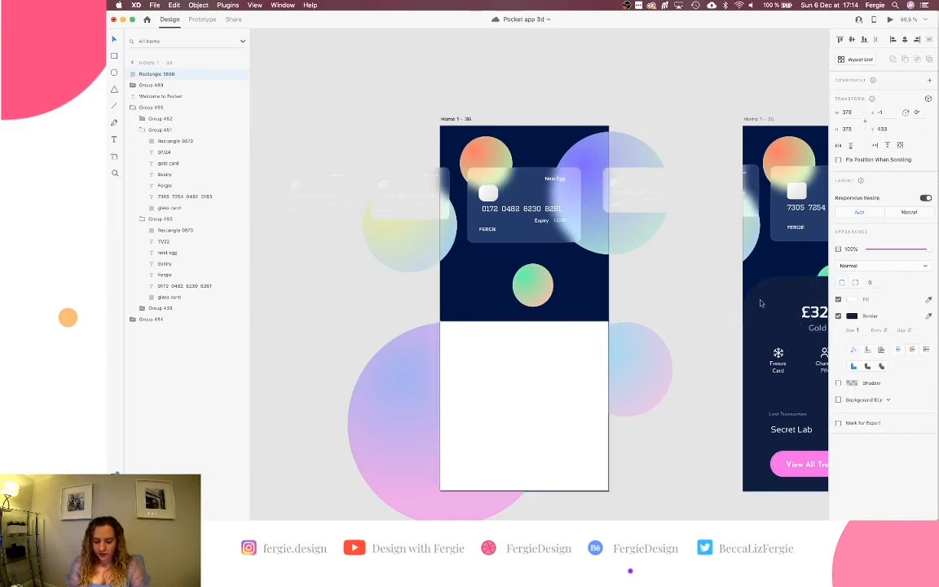
left_click(838, 317)
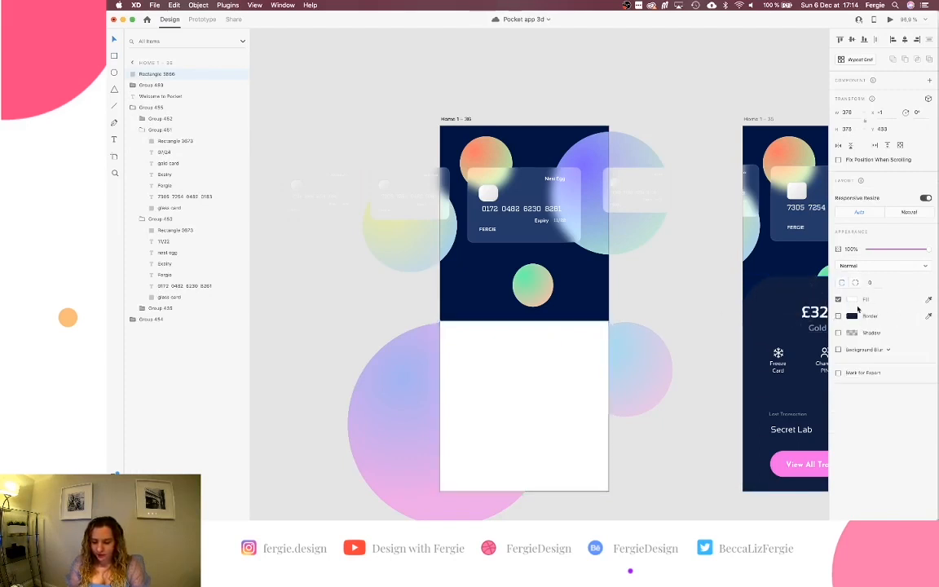
left_click(928, 301)
left_click(773, 296)
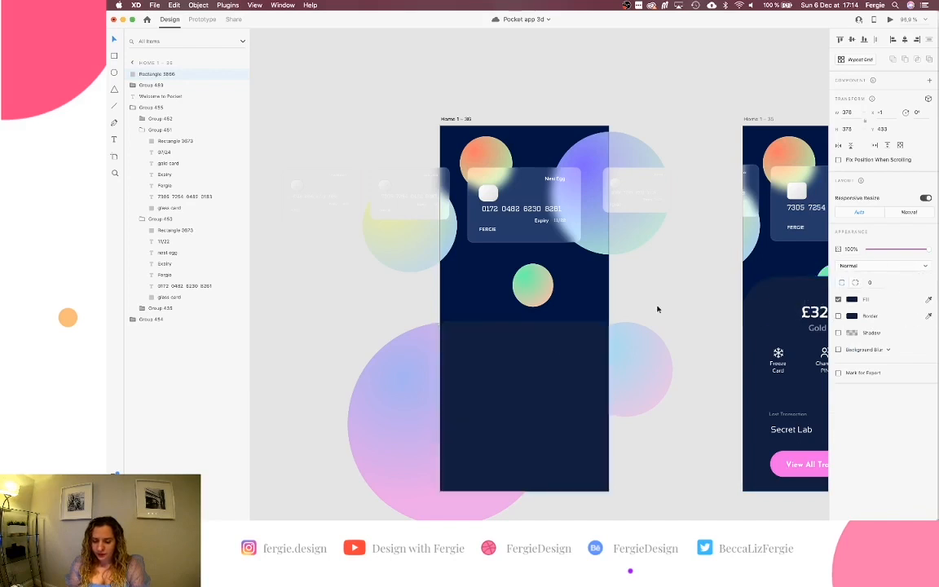
scroll(540, 353, "up", 5)
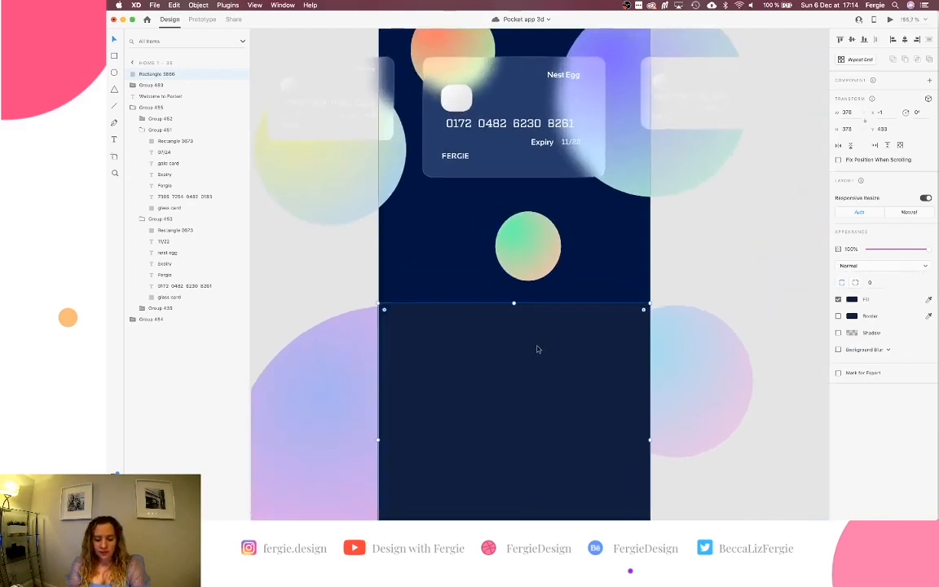
scroll(536, 349, "up", 3)
scroll(537, 349, "down", 4)
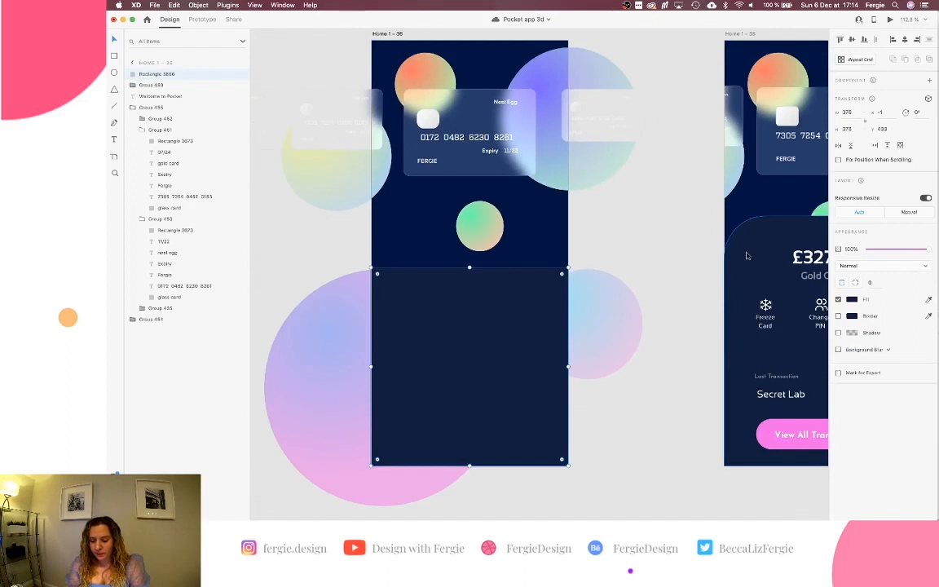
left_click(746, 256)
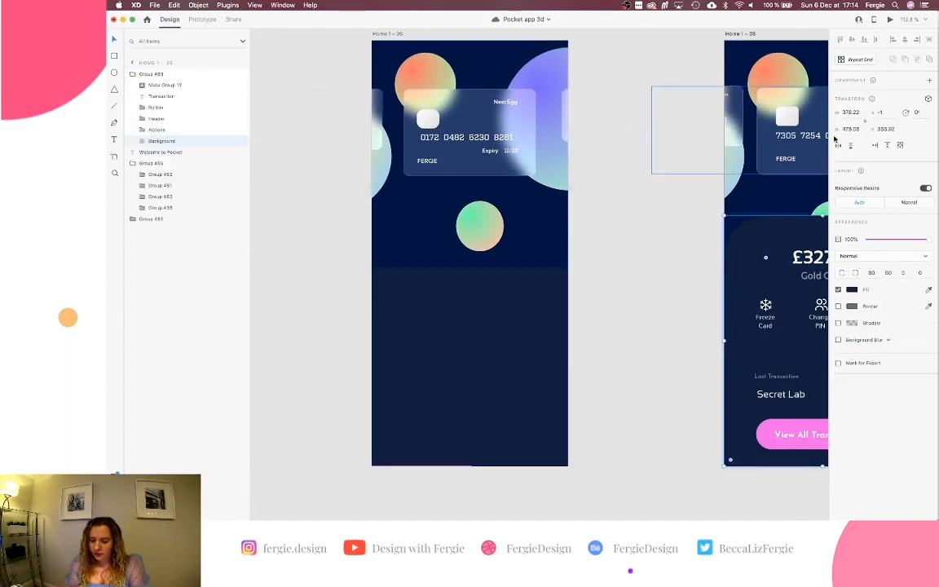
left_click(528, 297)
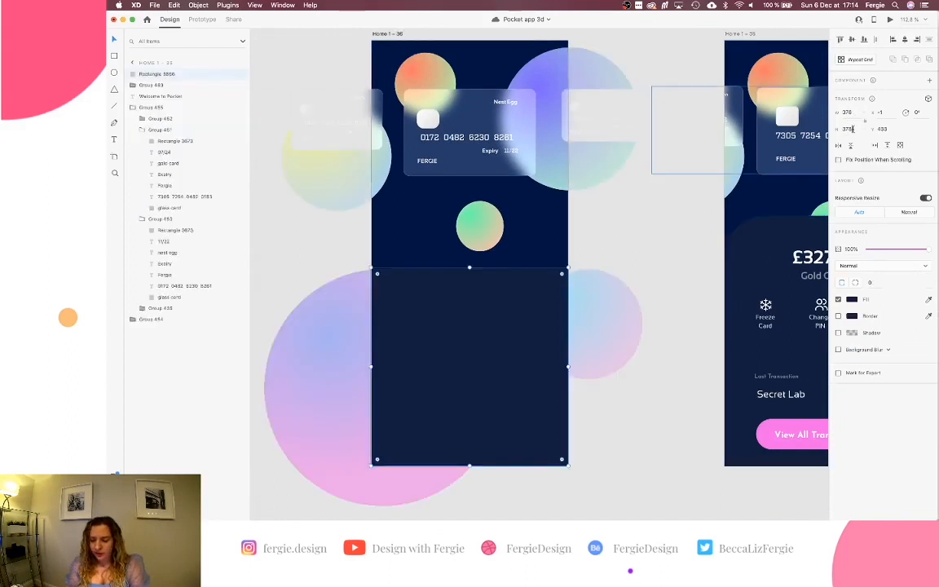
Make the panel 475 high, flush with the bottom, with 80 top and 0 bottom corner radii.
type("475")
key("Return")
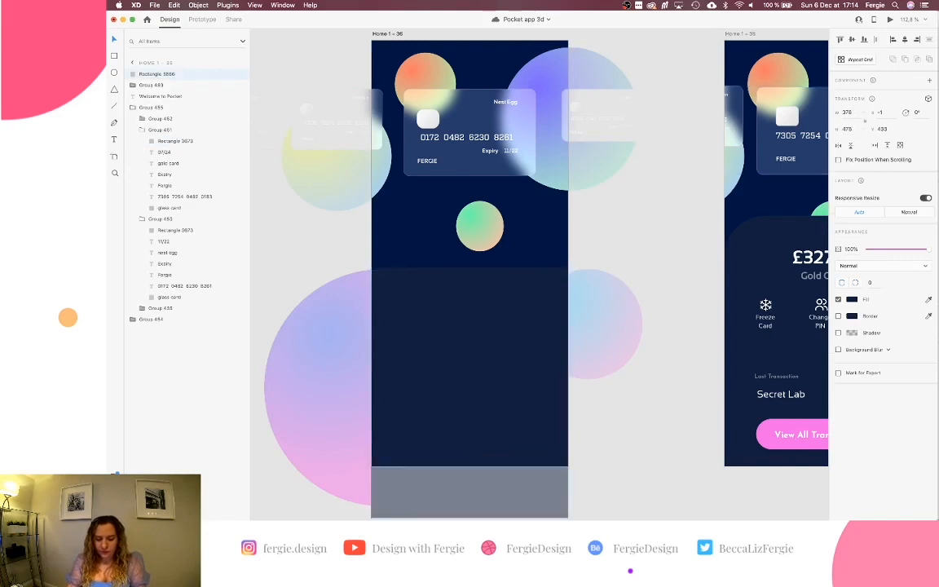
left_click(878, 41)
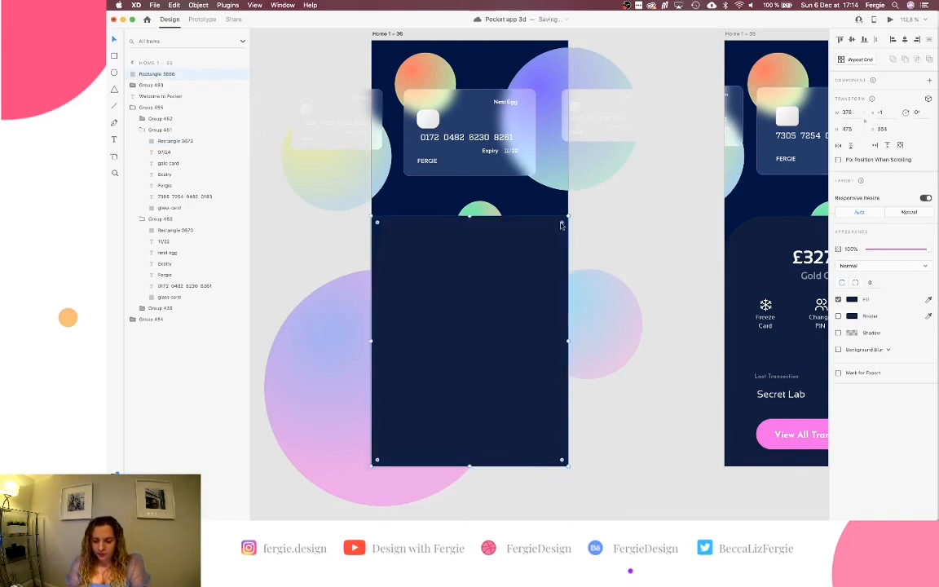
left_click_drag(561, 225, 524, 260)
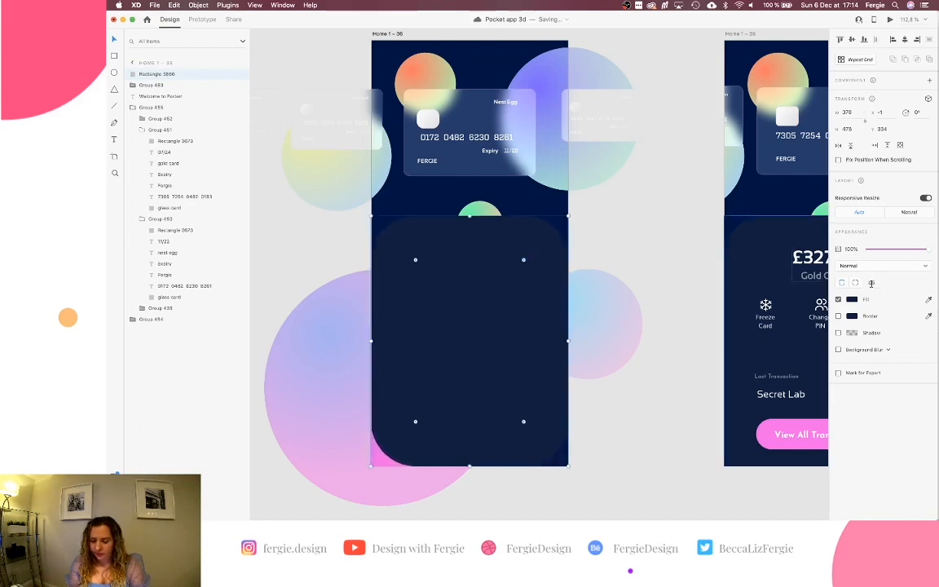
type("80")
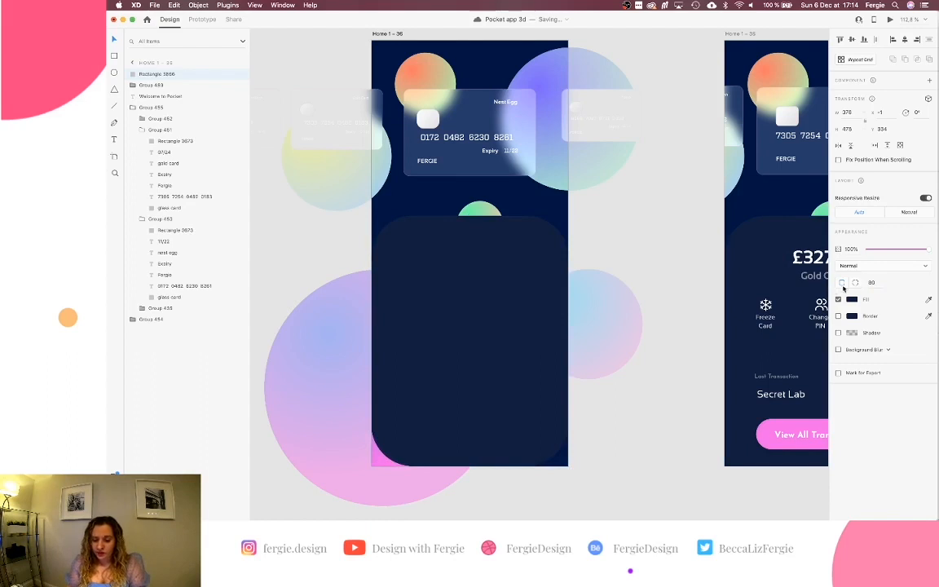
left_click(855, 282)
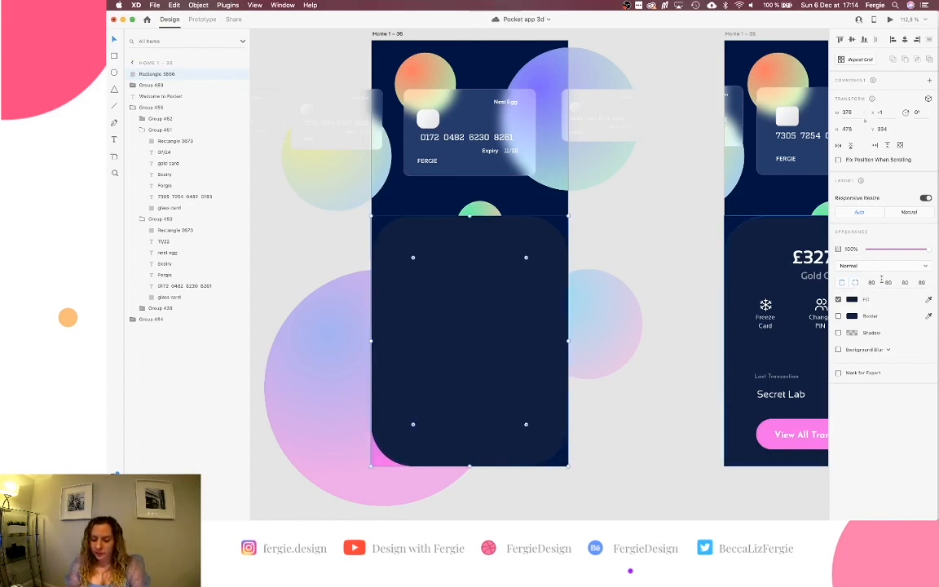
key("Tab")
type("0")
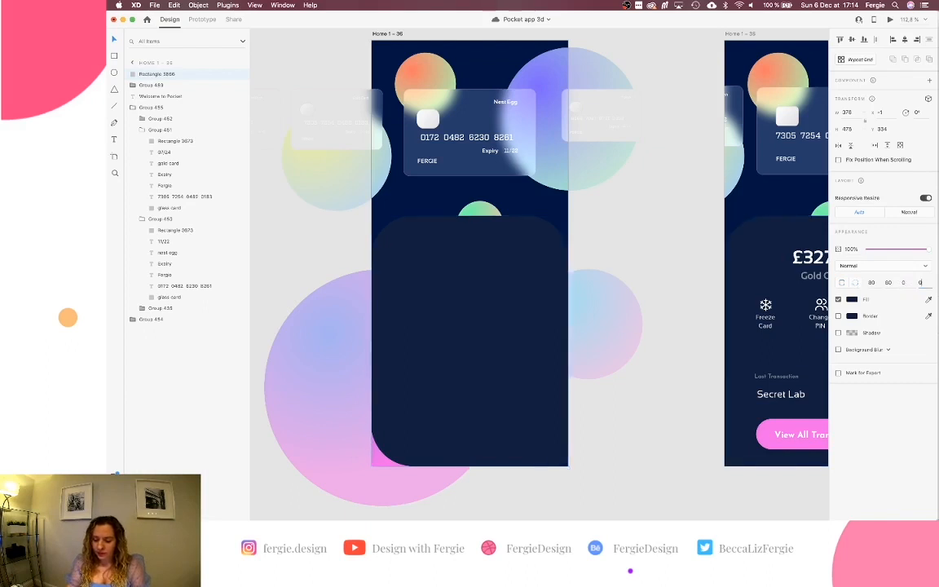
key("Return")
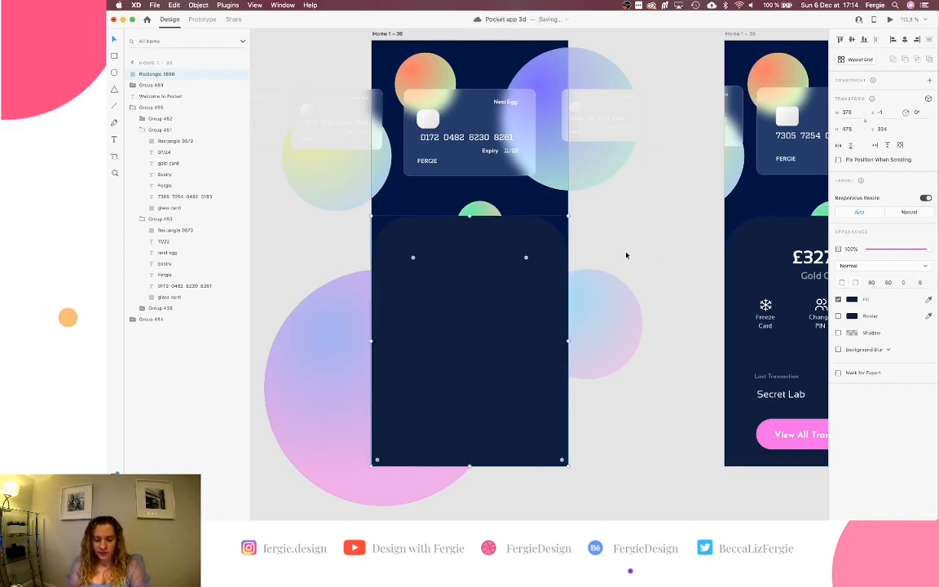
left_click(626, 255)
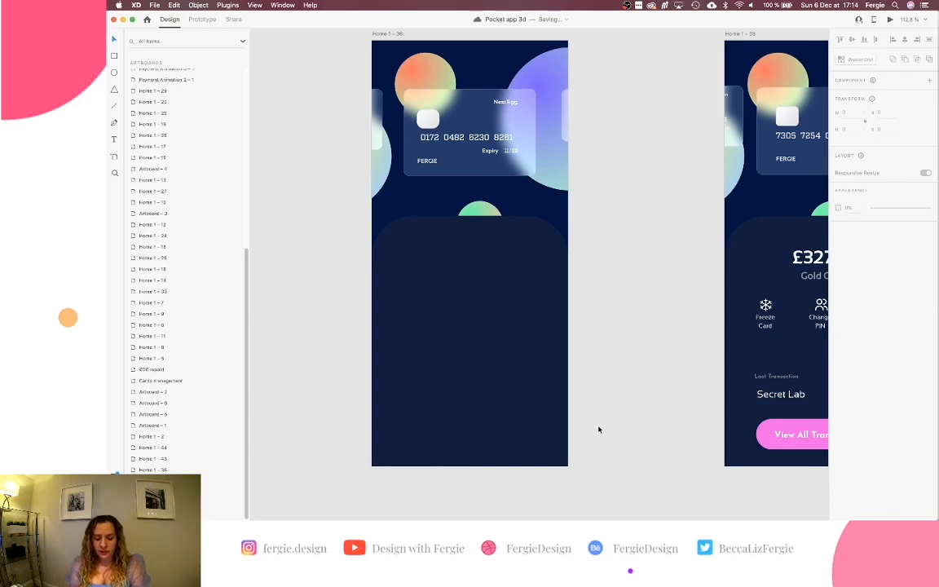
Pan and zoom the canvas over to the light Current Account and Savings Account artboards.
scroll(598, 429, "right", 5)
scroll(599, 429, "up", 1)
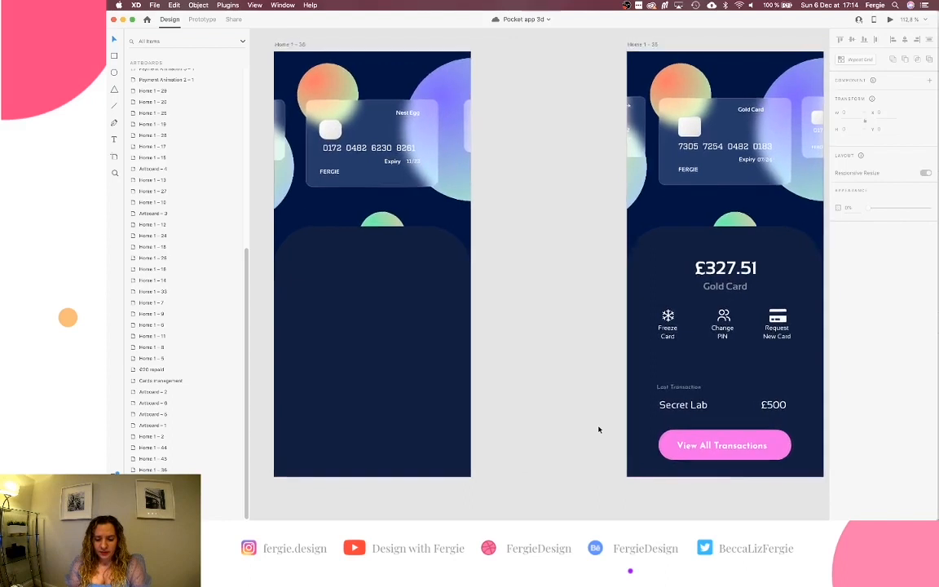
scroll(599, 430, "up", 1)
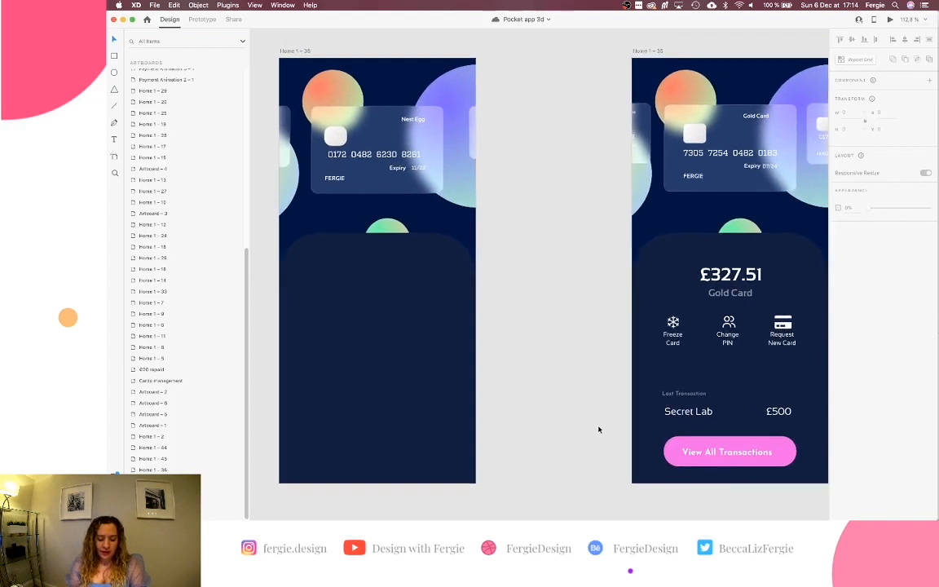
scroll(598, 430, "left", 1)
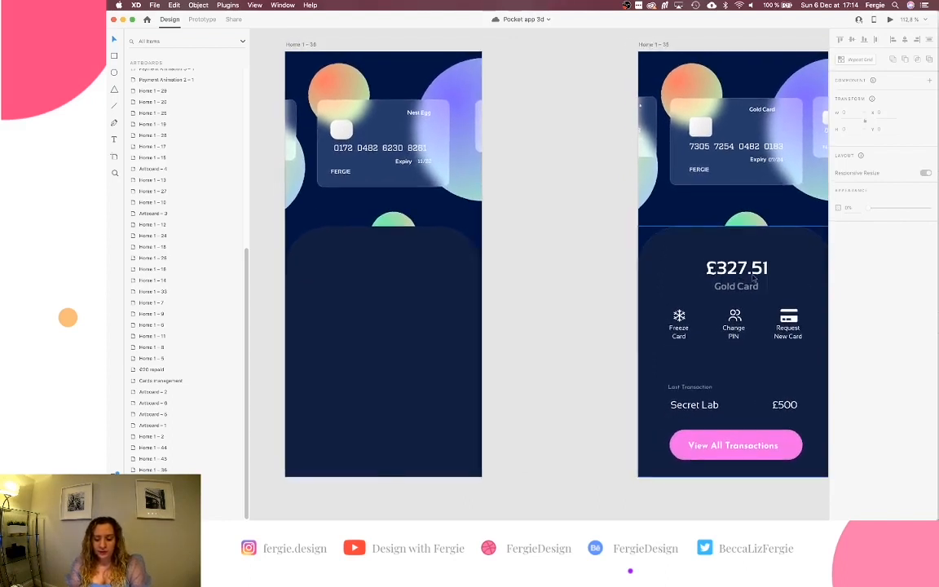
scroll(746, 277, "down", 3)
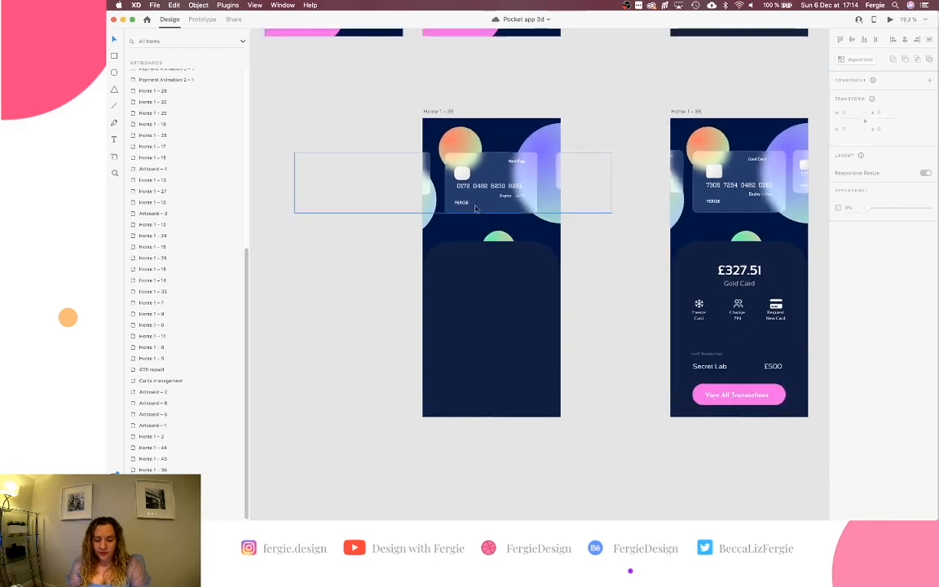
scroll(477, 210, "up", 2)
scroll(477, 209, "down", 3)
scroll(477, 209, "down", 5)
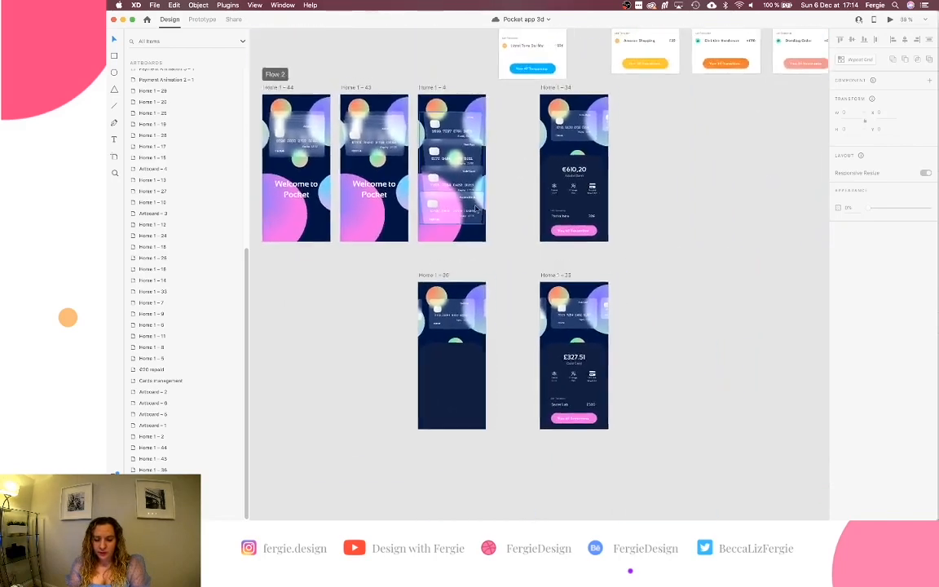
scroll(476, 209, "up", 3)
scroll(476, 209, "right", 2)
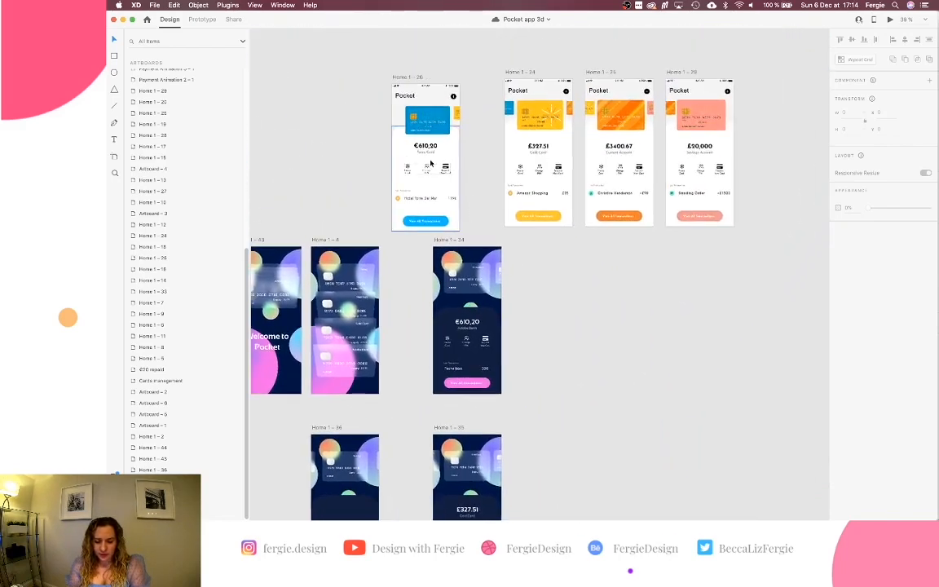
scroll(559, 135, "up", 5)
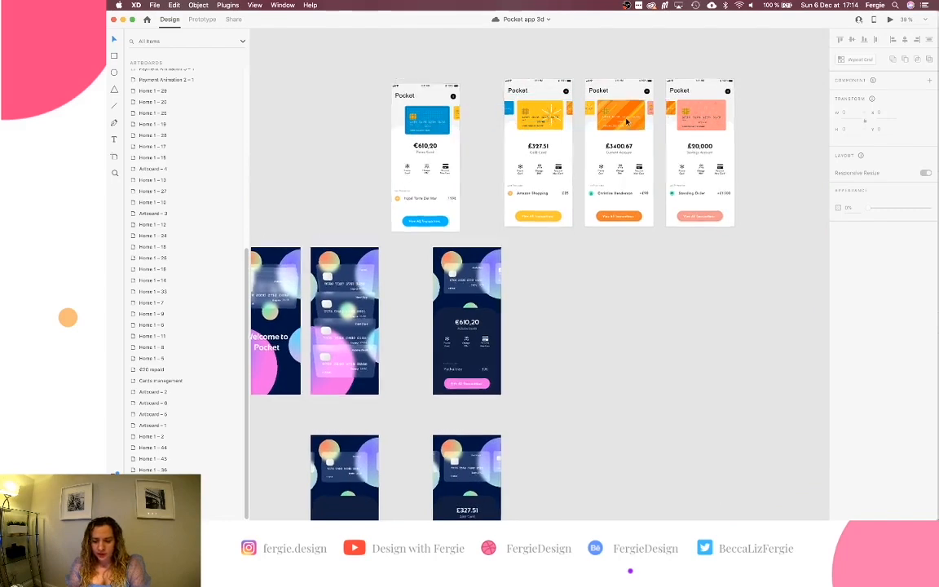
scroll(625, 122, "up", 5)
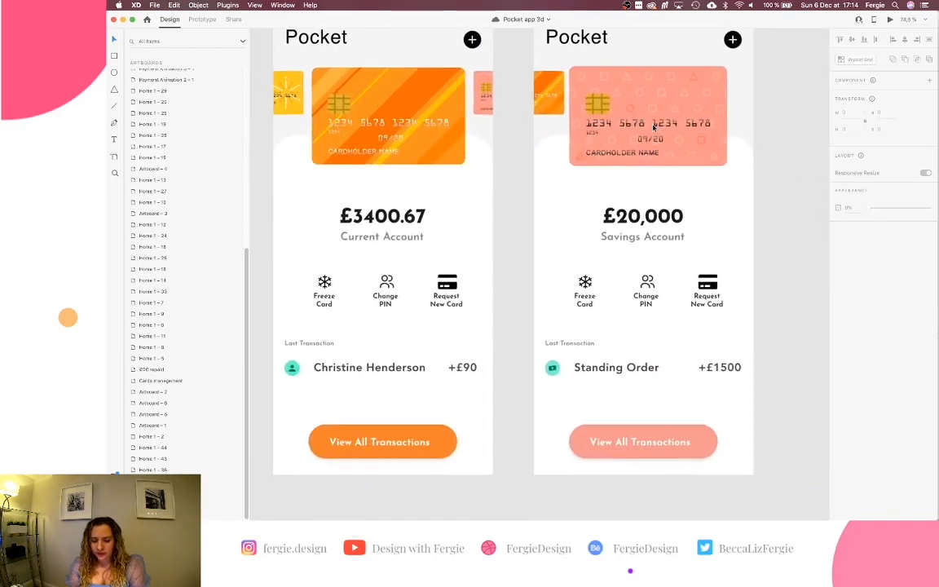
Paste the Savings Account header, actions, Standing Order row and button into Home 1 – 36.
double_click(615, 203)
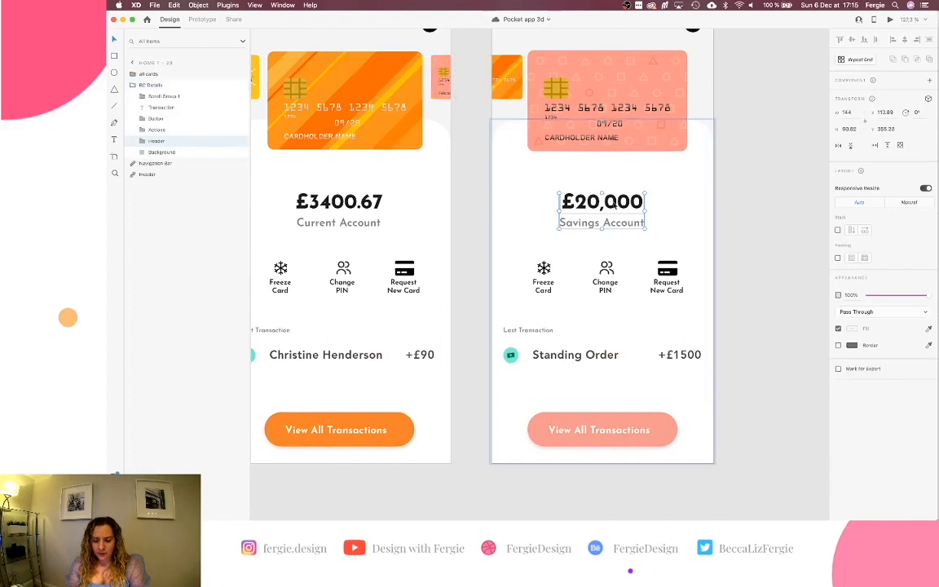
left_click(607, 270, "shift")
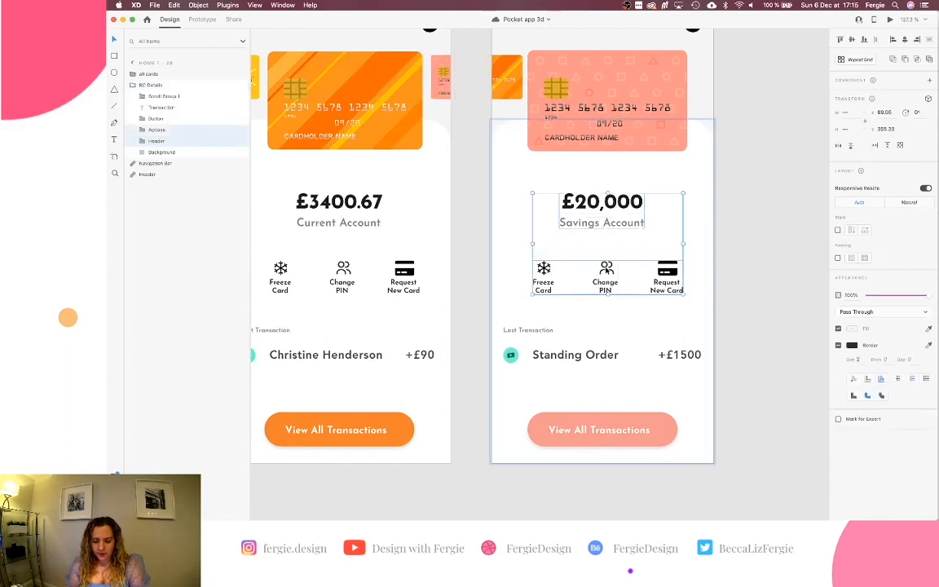
left_click(526, 330, "shift")
left_click(539, 356, "shift")
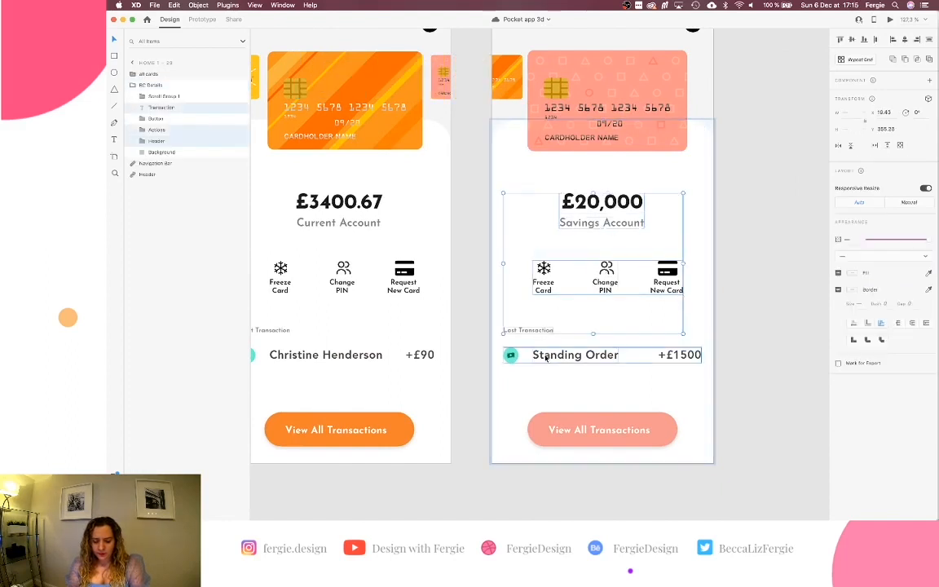
left_click(545, 426, "shift")
scroll(544, 425, "down", 3)
scroll(543, 426, "down", 4)
scroll(543, 425, "left", 5)
scroll(543, 425, "down", 5)
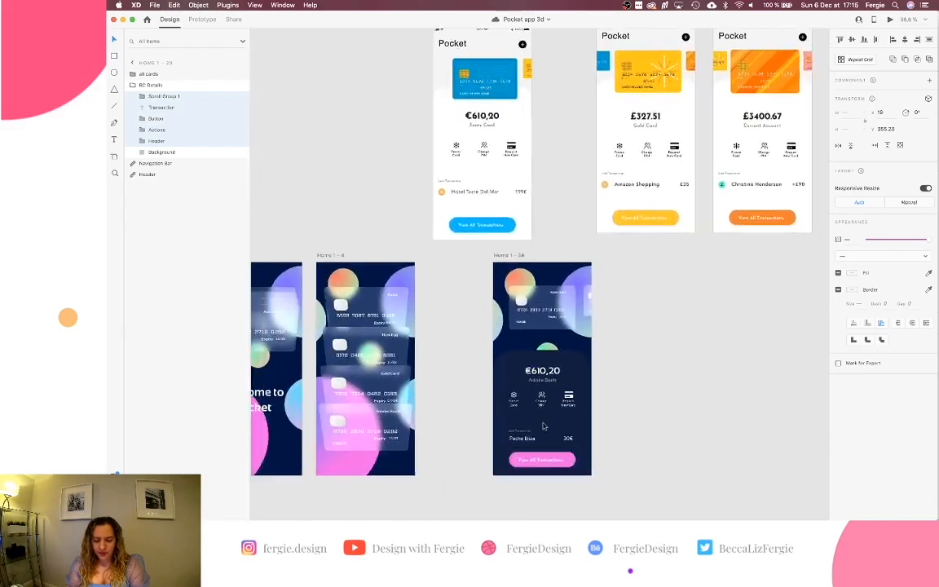
scroll(544, 426, "down", 3)
scroll(543, 425, "up", 5)
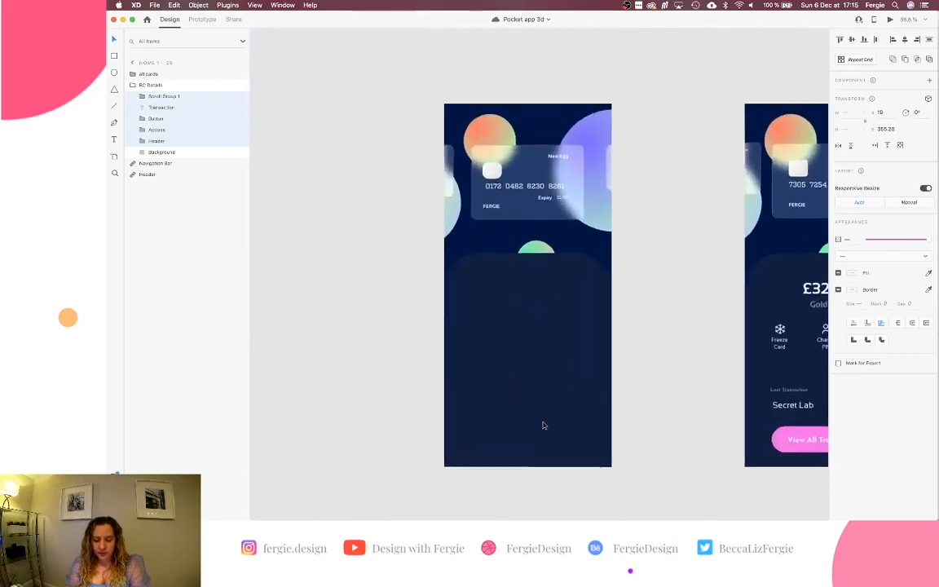
left_click(543, 426)
key("super+v")
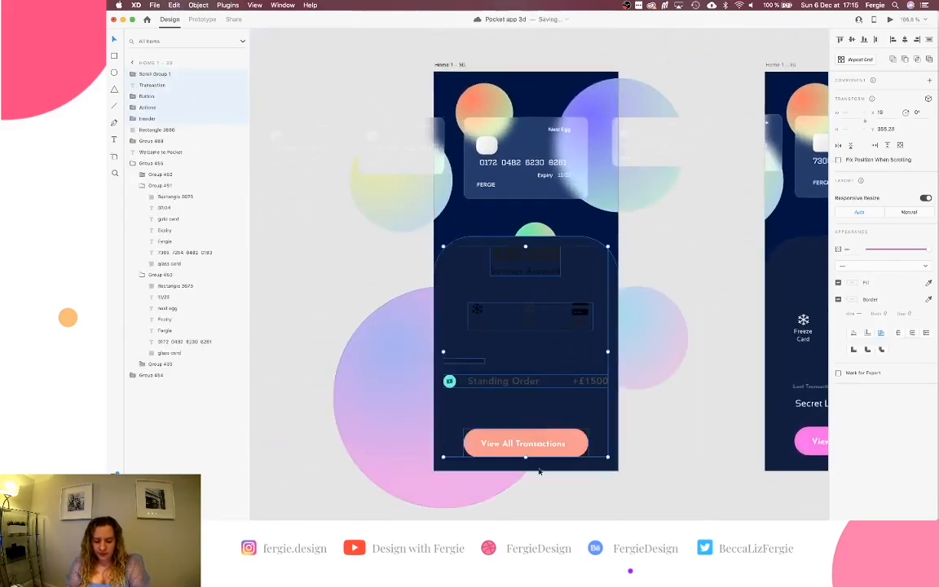
Fill the pasted View All Transactions button with the pink sampled from the artboard above.
scroll(529, 398, "down", 2)
scroll(528, 398, "up", 3)
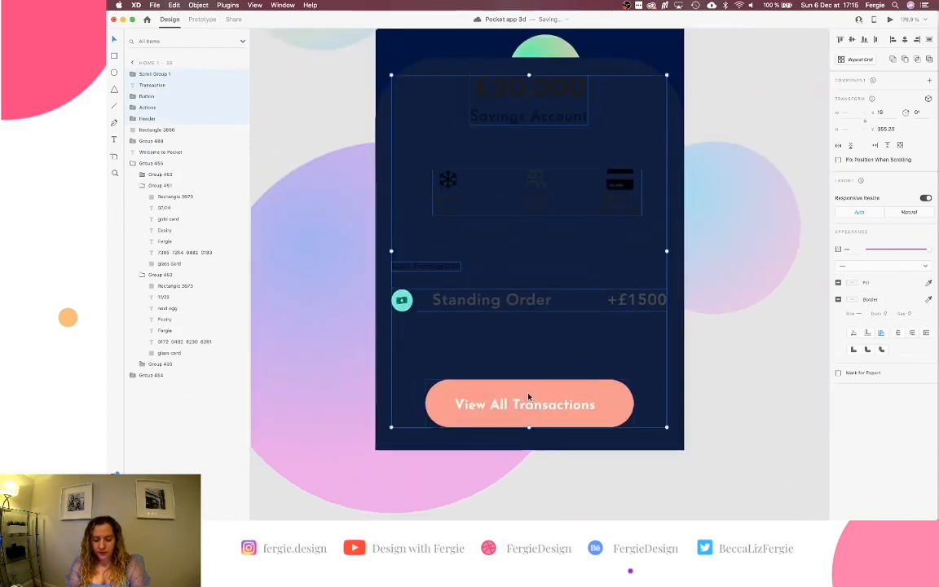
scroll(651, 396, "down", 5)
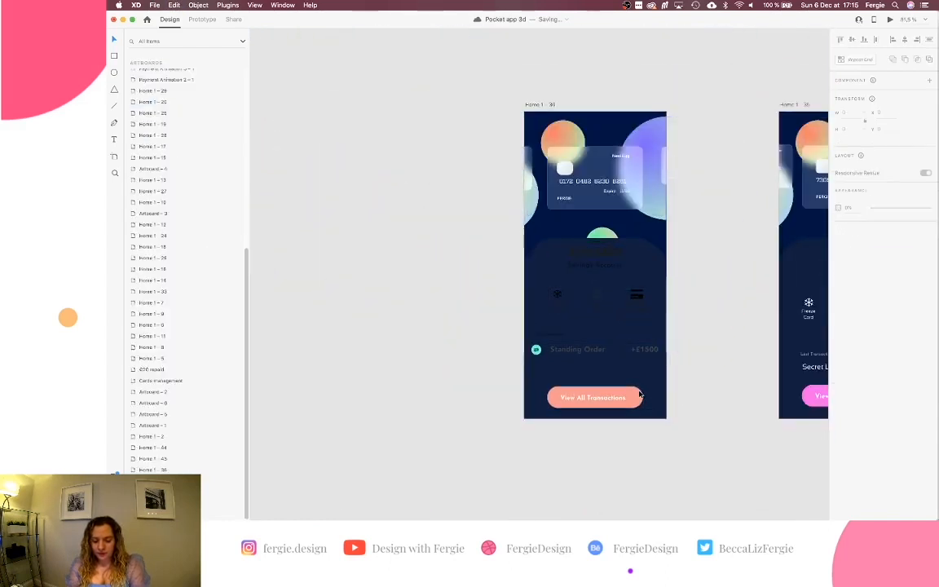
double_click(639, 395)
scroll(641, 394, "up", 3)
scroll(640, 396, "up", 2)
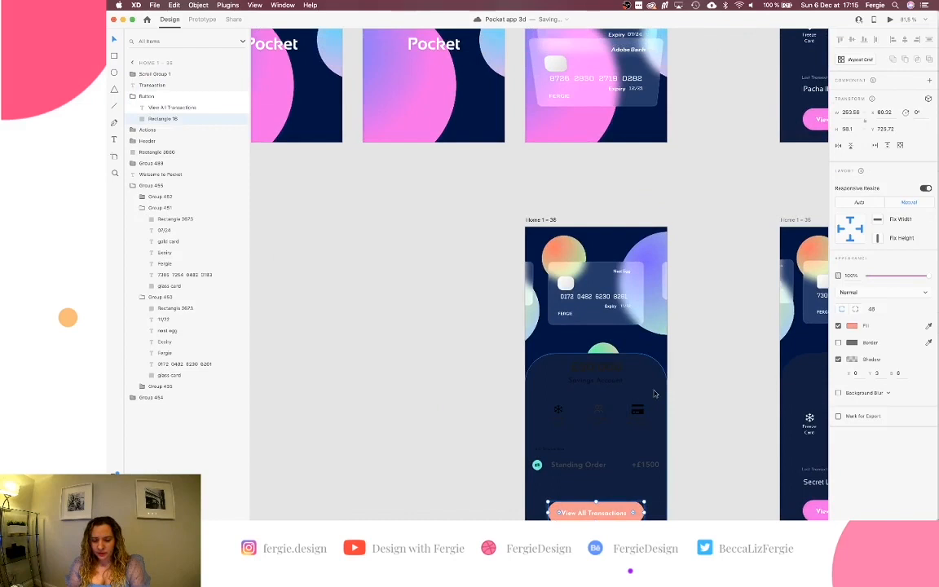
left_click(929, 326)
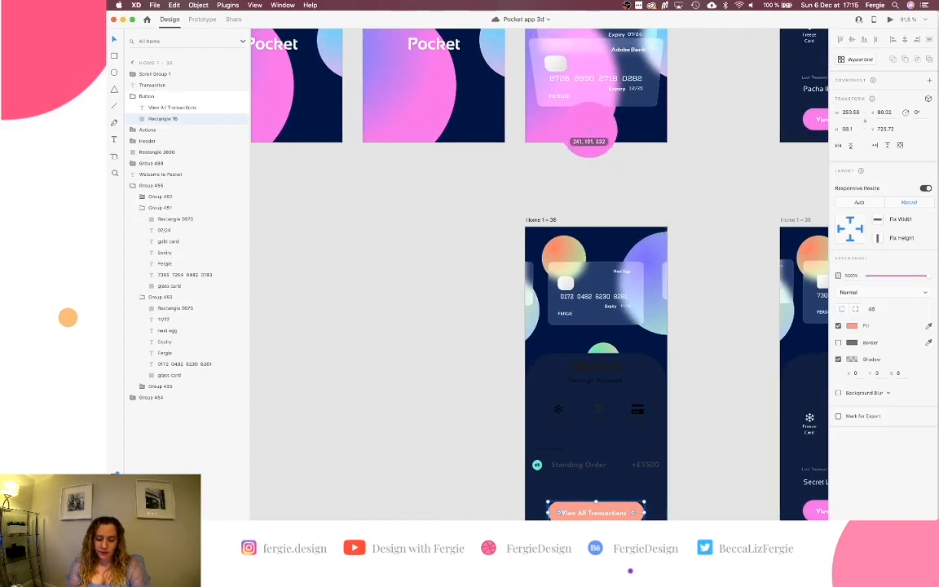
left_click(589, 130)
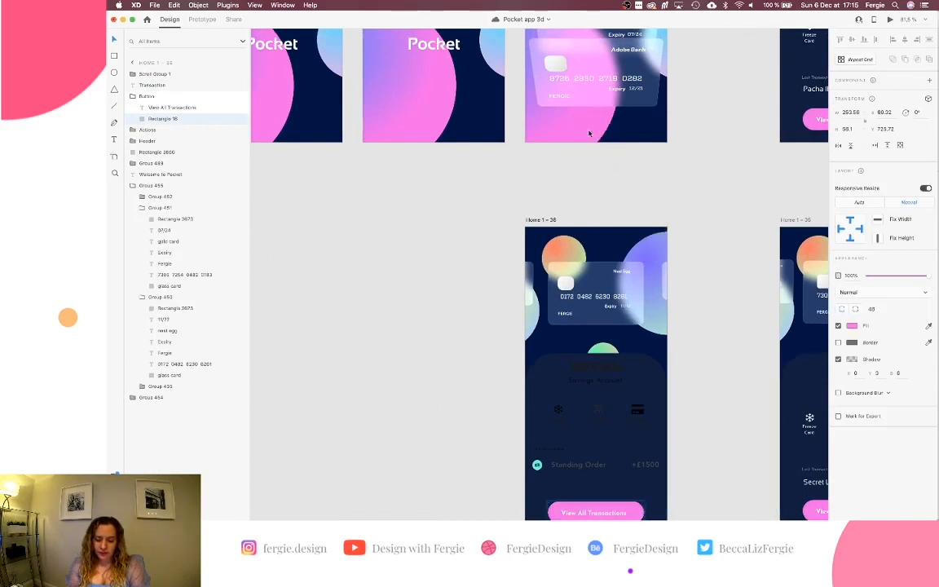
scroll(589, 132, "down", 3)
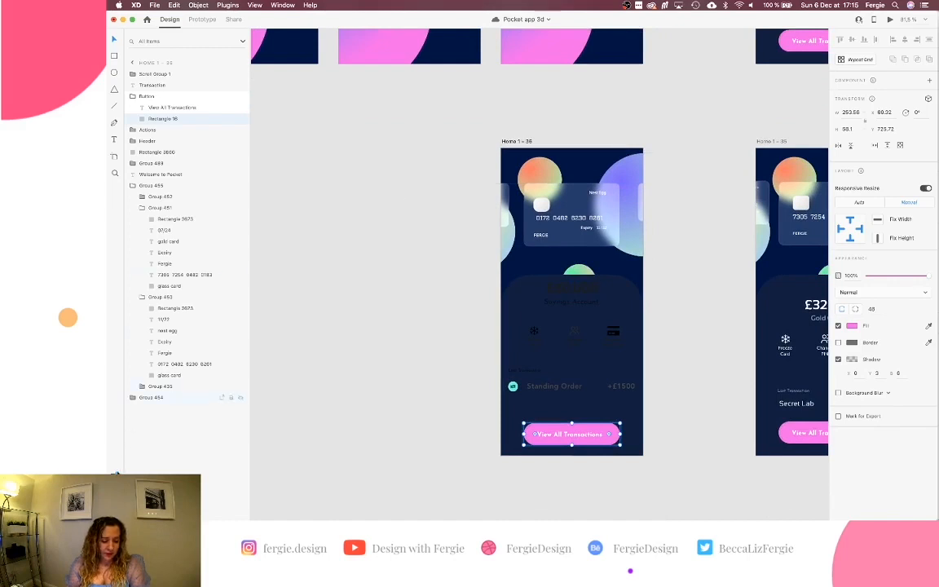
left_click(115, 476)
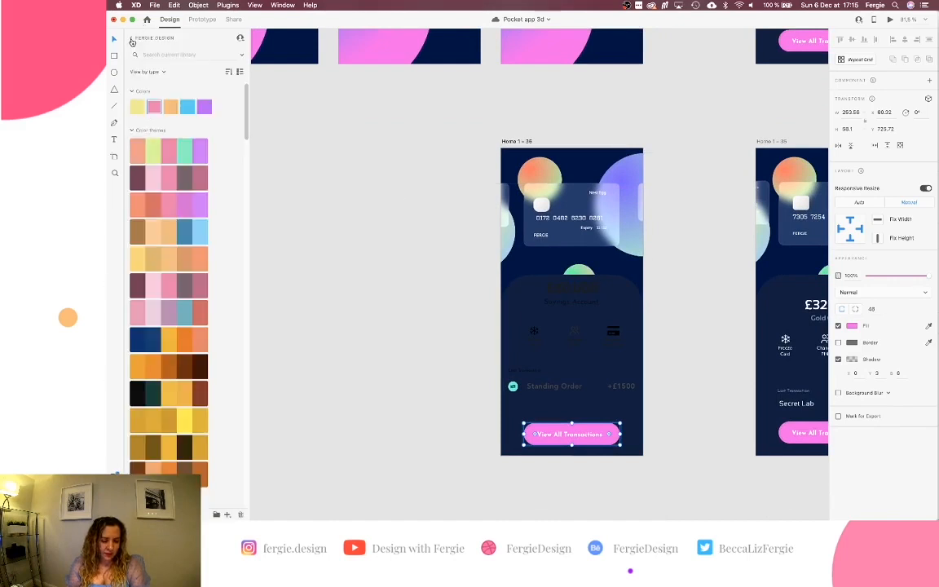
In Document Assets, collapse Components and add the button's pink as a third Colors swatch.
left_click(132, 39)
left_click(144, 77)
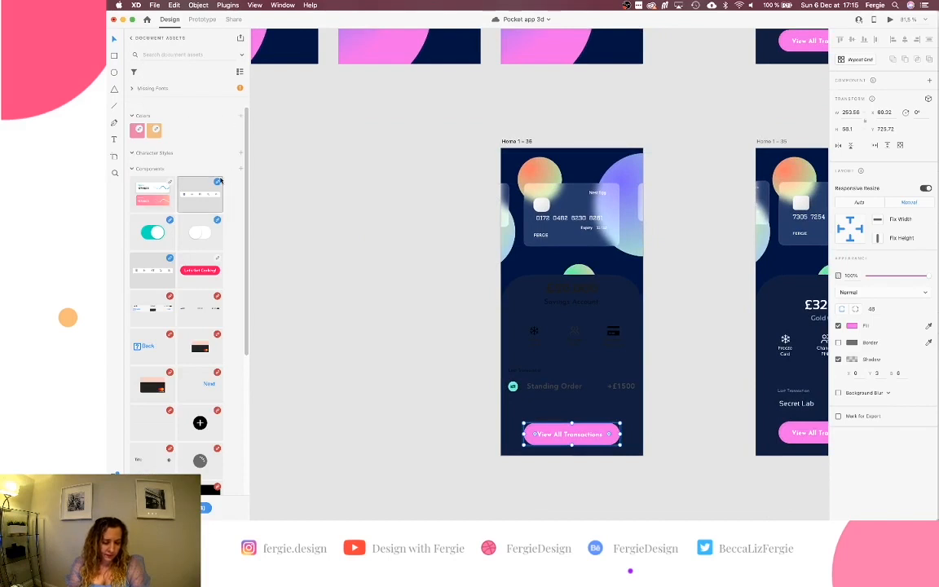
scroll(185, 407, "down", 5)
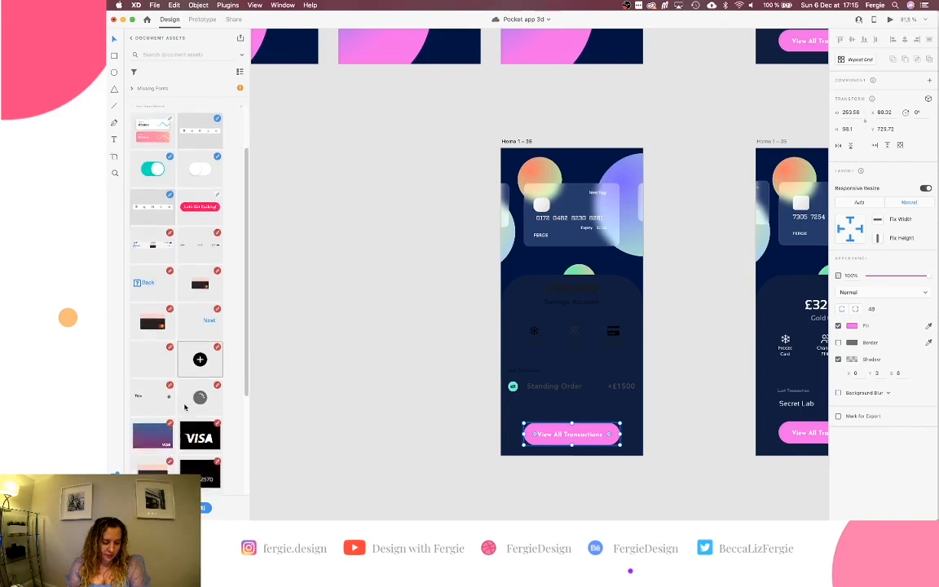
scroll(185, 408, "up", 5)
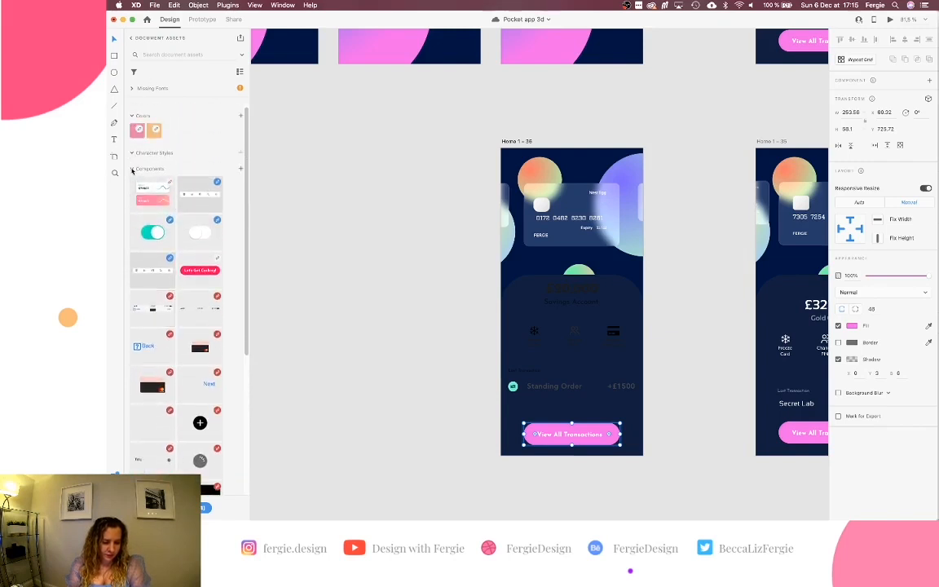
left_click(132, 170)
left_click(239, 116)
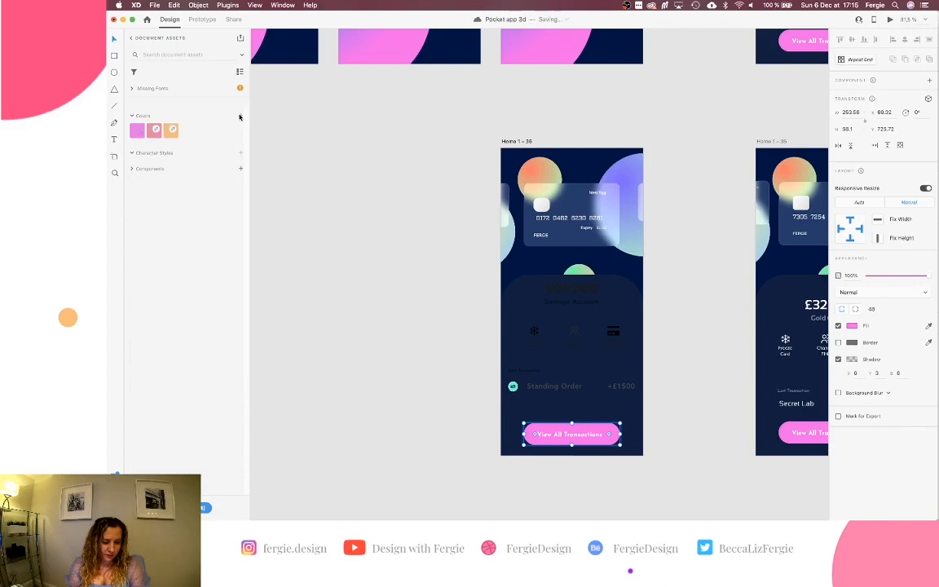
left_click(371, 215)
Set the quick action icons and labels to #FFFFFF, including the Change PIN icon outline.
scroll(369, 216, "right", 2)
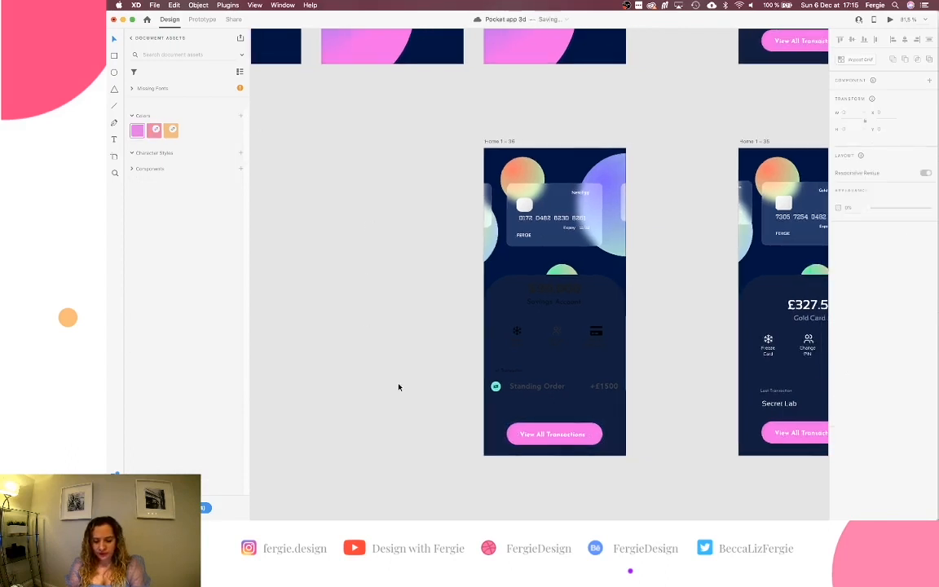
scroll(560, 347, "up", 1)
scroll(559, 347, "up", 5)
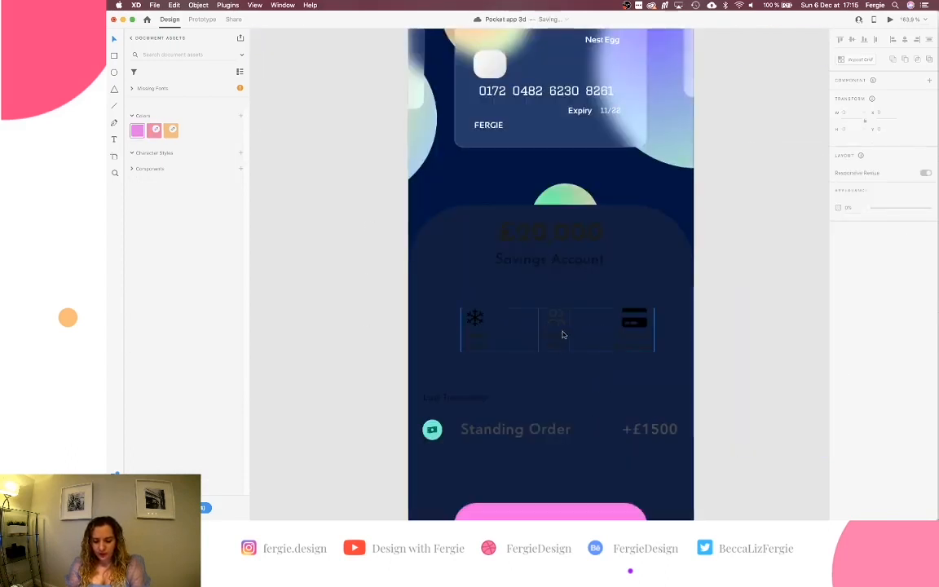
left_click(463, 300)
double_click(459, 299)
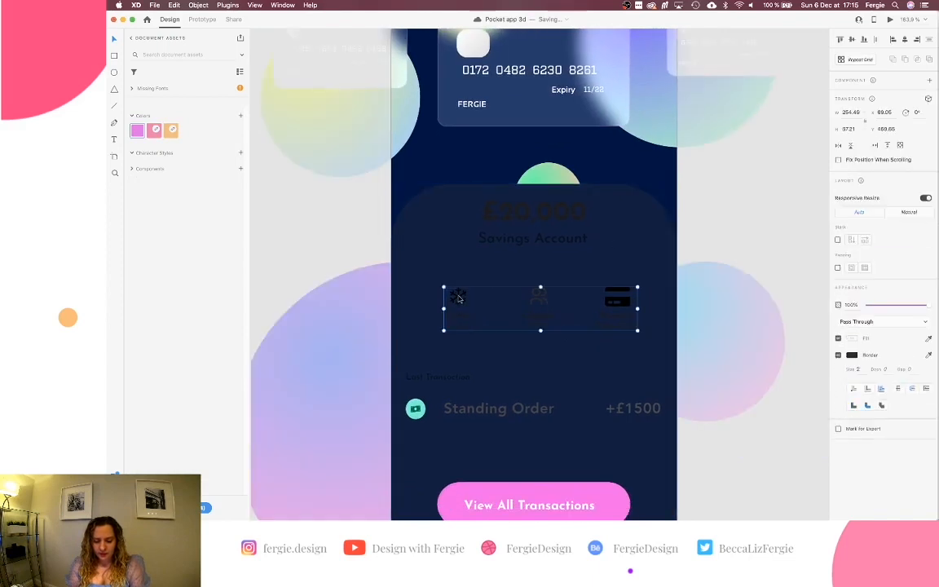
left_click(851, 339)
type("ffffff")
key("Return")
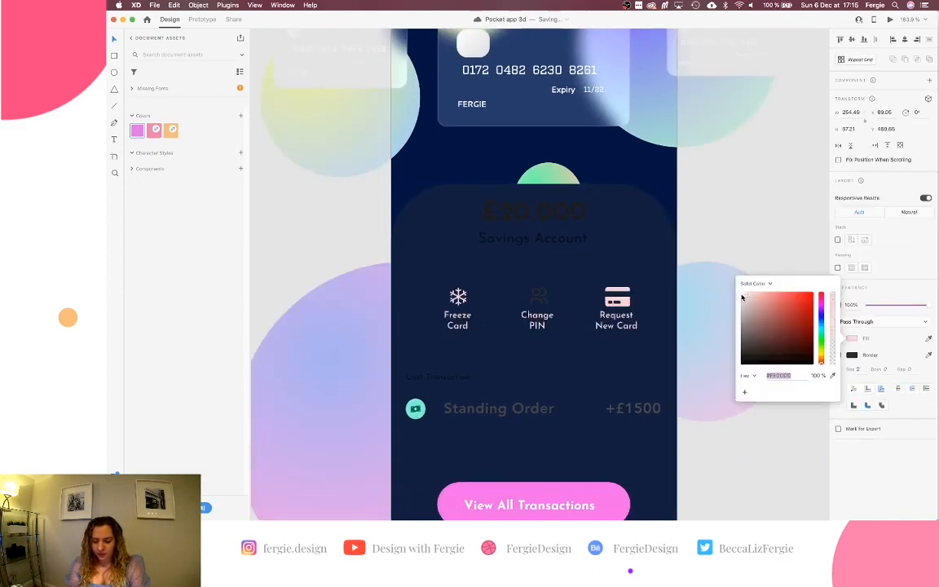
left_click(852, 355)
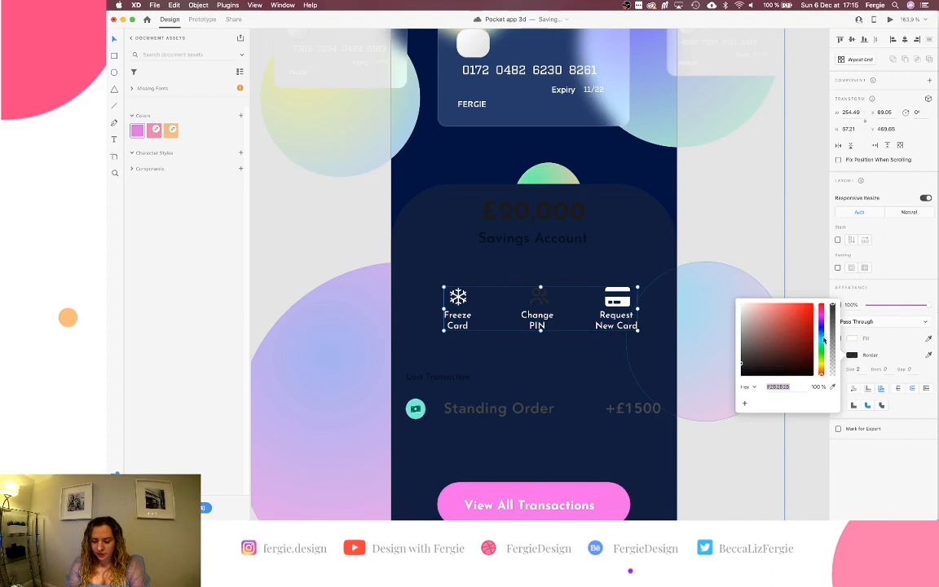
left_click_drag(769, 325, 728, 295)
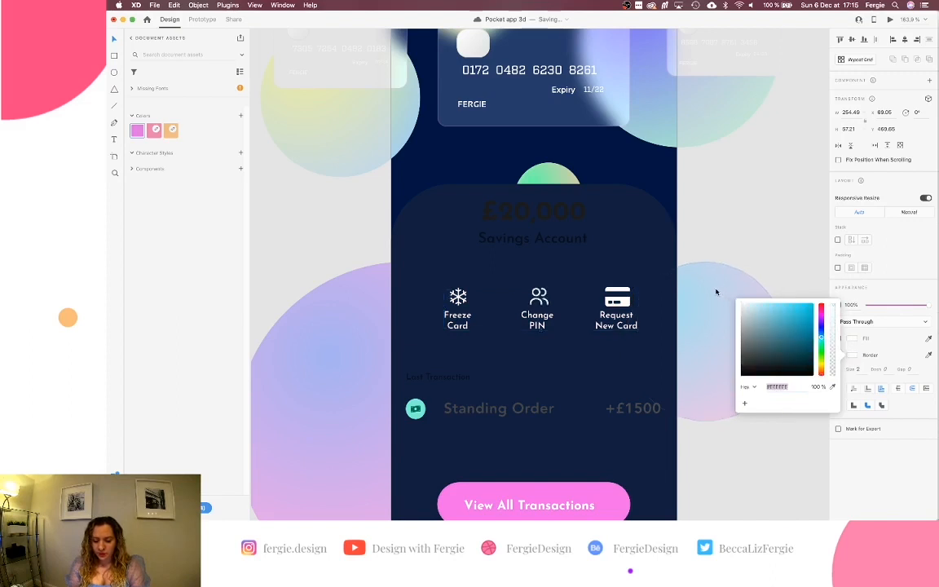
left_click(719, 231)
scroll(632, 323, "right", 5)
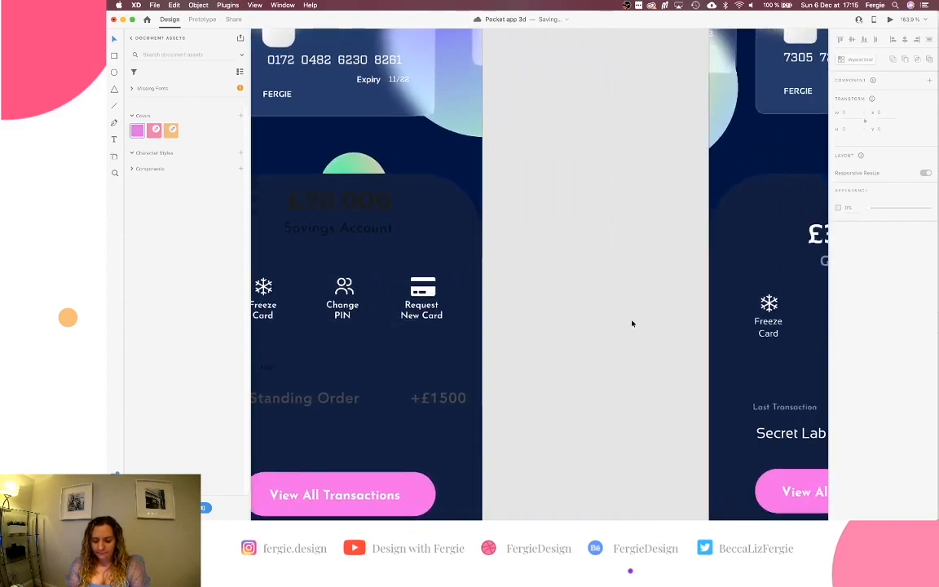
scroll(631, 324, "left", 5)
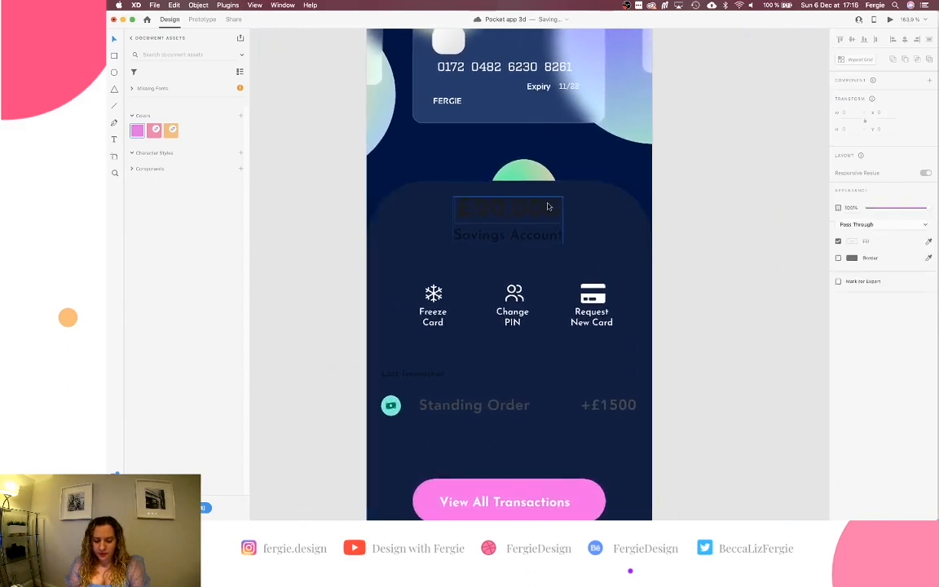
Turn the £20,000 balance and Savings Account text group white.
left_click(550, 205)
left_click(852, 340)
left_click_drag(763, 312, 733, 278)
left_click(701, 247)
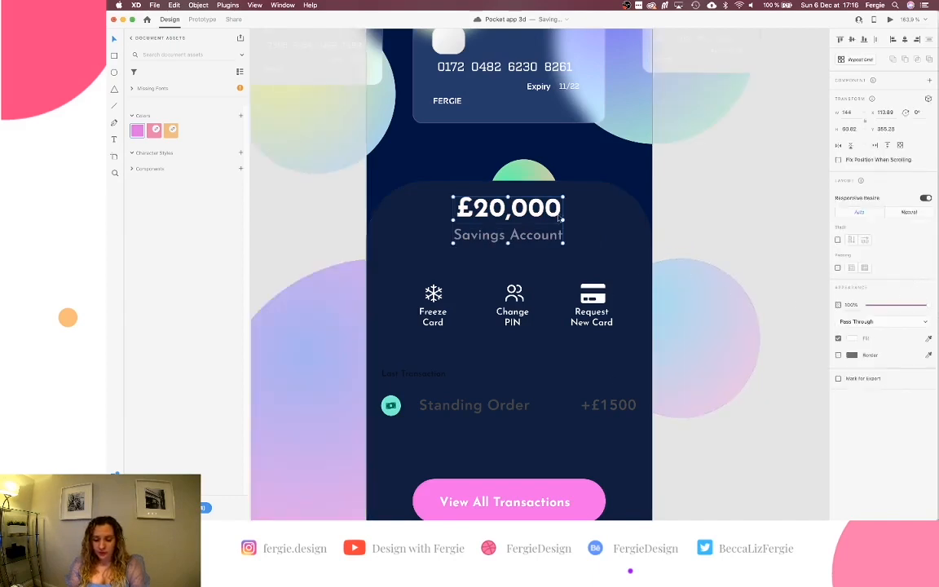
Set the £20,000 and Savings Account text in the Sansation font.
double_click(507, 206)
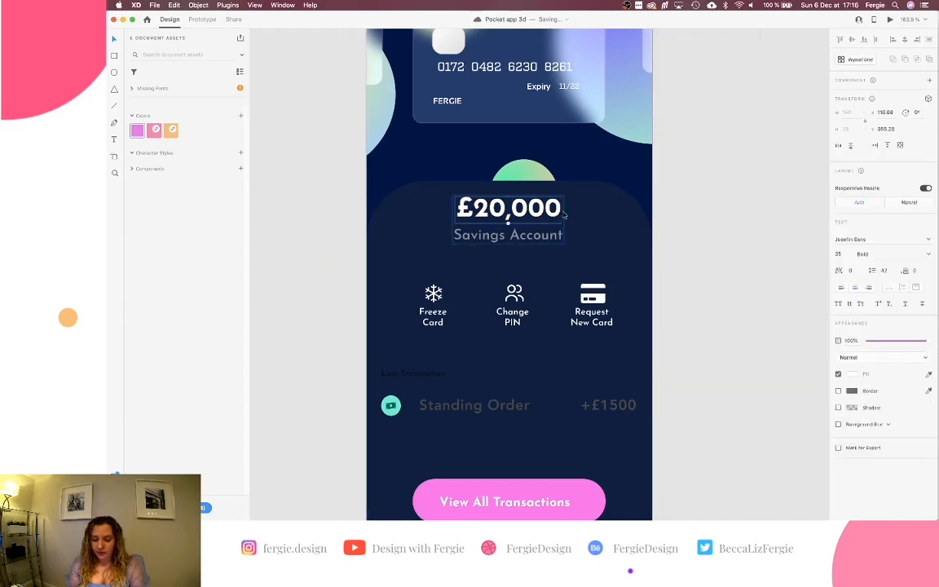
left_click(865, 240)
type("Sansation")
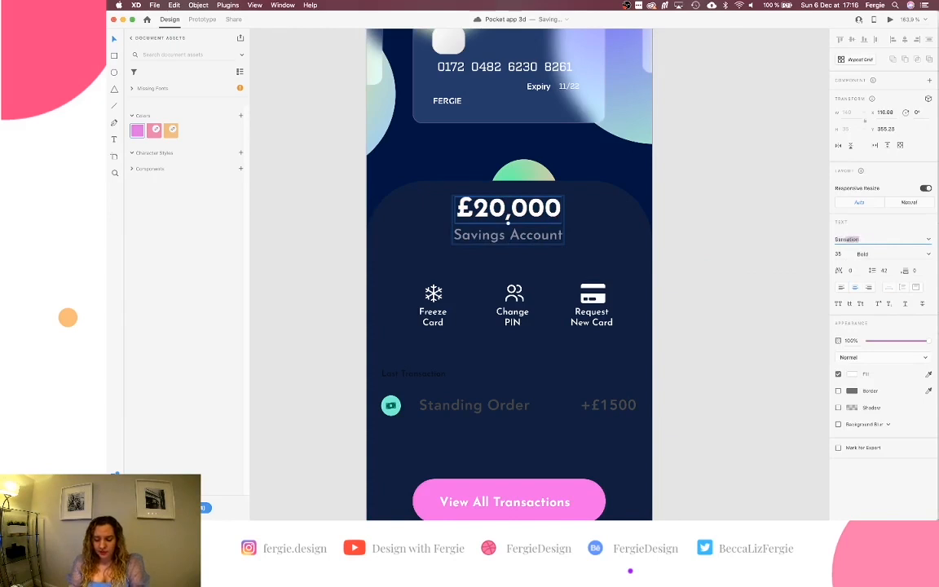
key("Return")
left_click(534, 238)
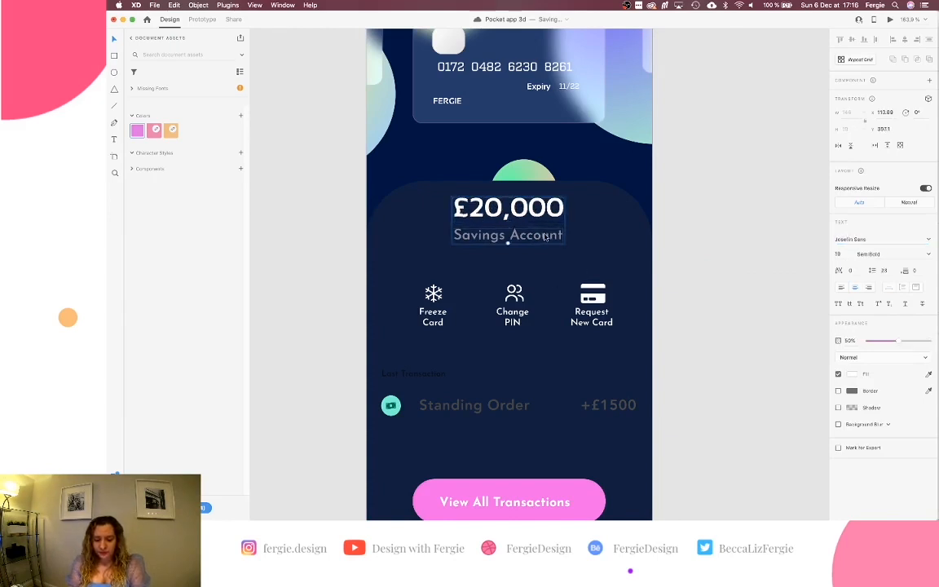
left_click(851, 236)
type("Sansation")
key("Return")
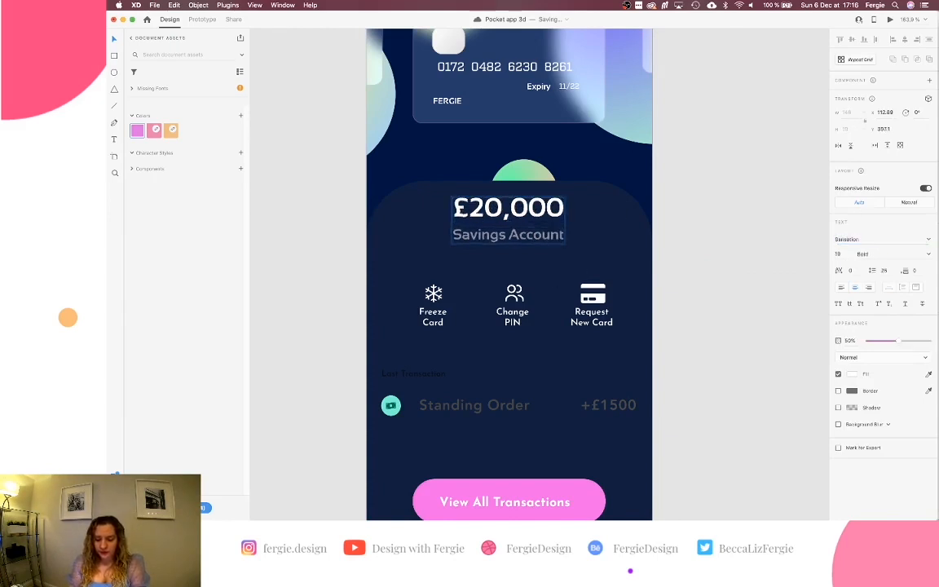
Apply Sansation to the Freeze Card, Change PIN and Request New Card labels.
left_click(435, 314)
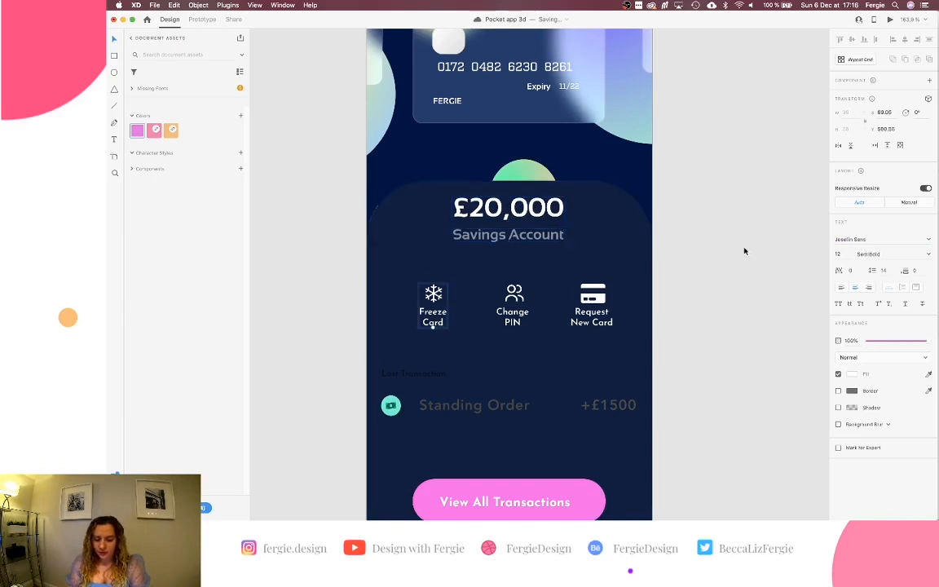
left_click(848, 238)
type("Sansation")
key("Return")
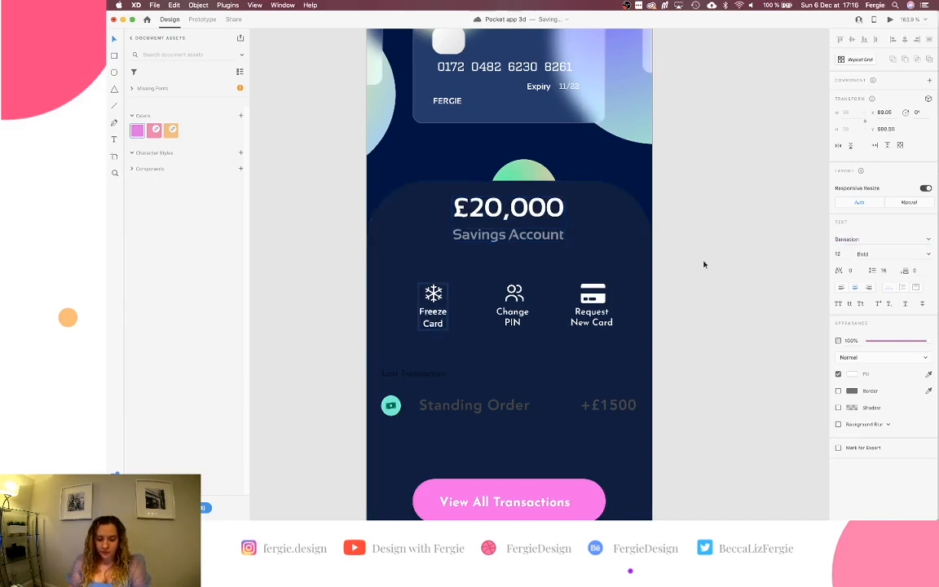
left_click(511, 324)
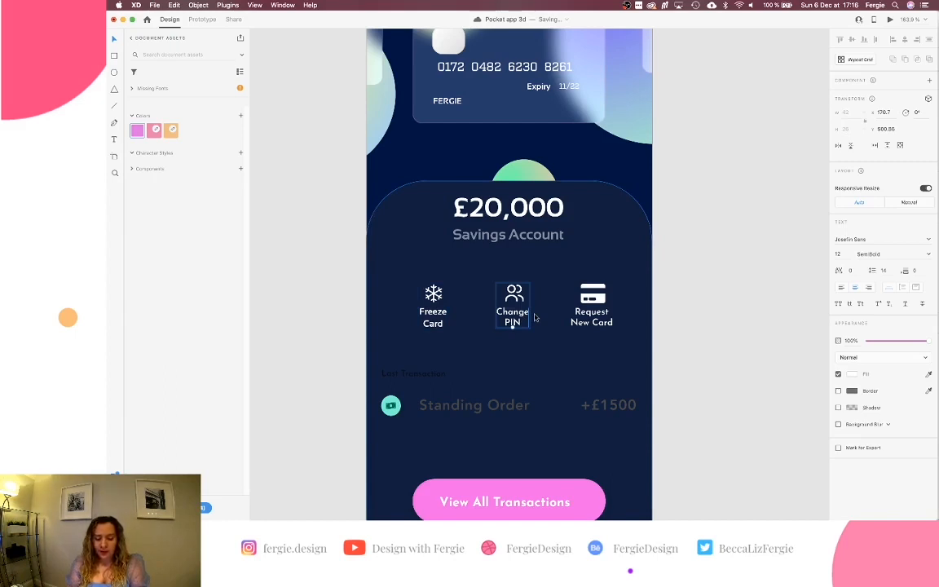
left_click(885, 239)
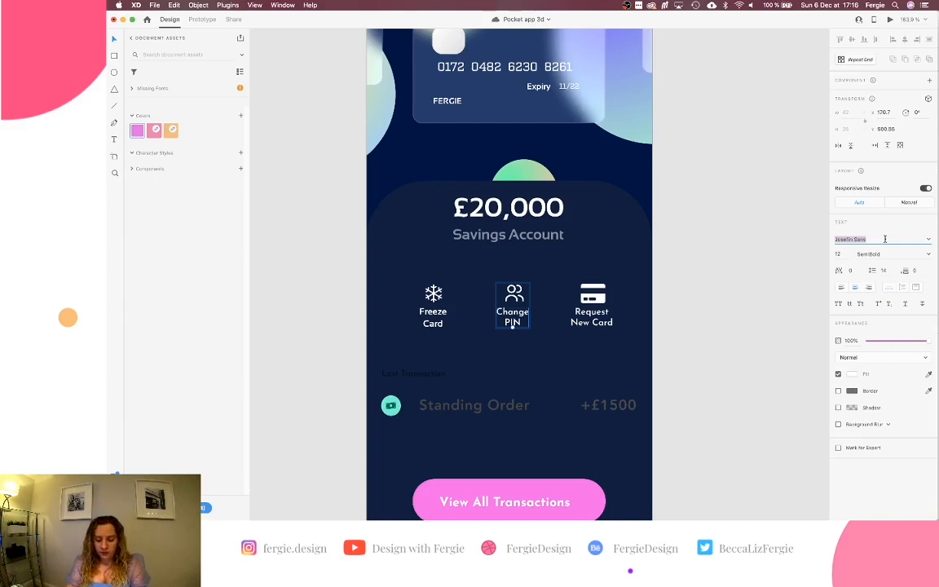
type("Sansation")
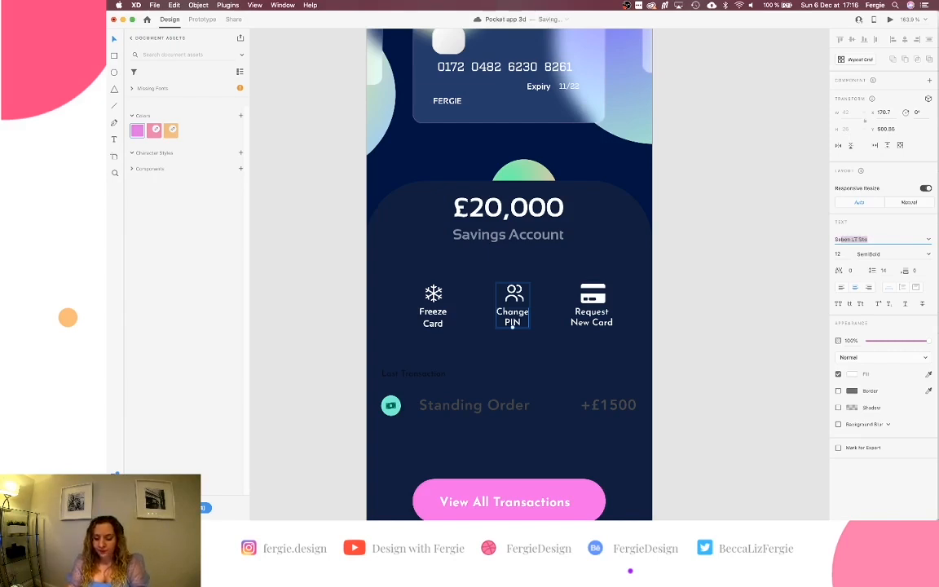
key("Return")
left_click(603, 307)
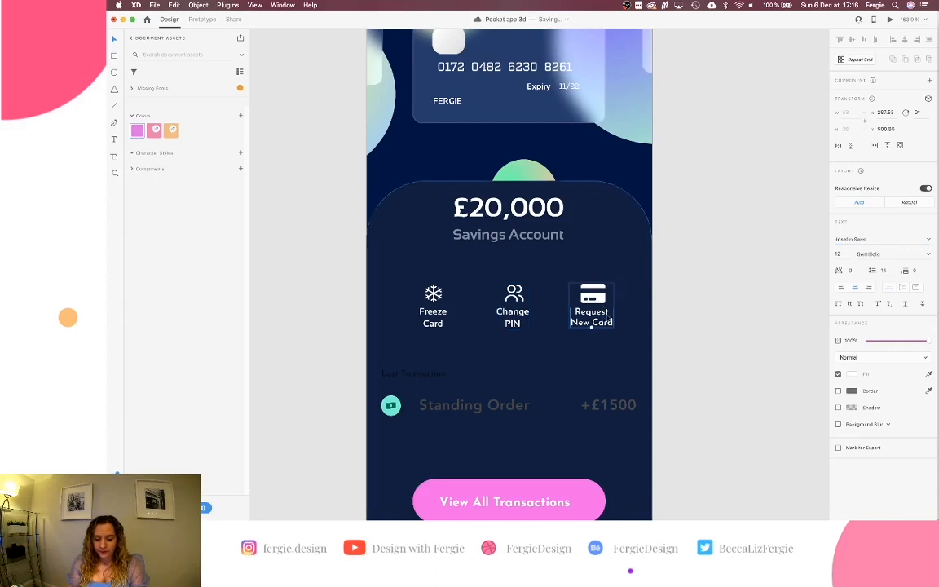
left_click(852, 239)
key("Return")
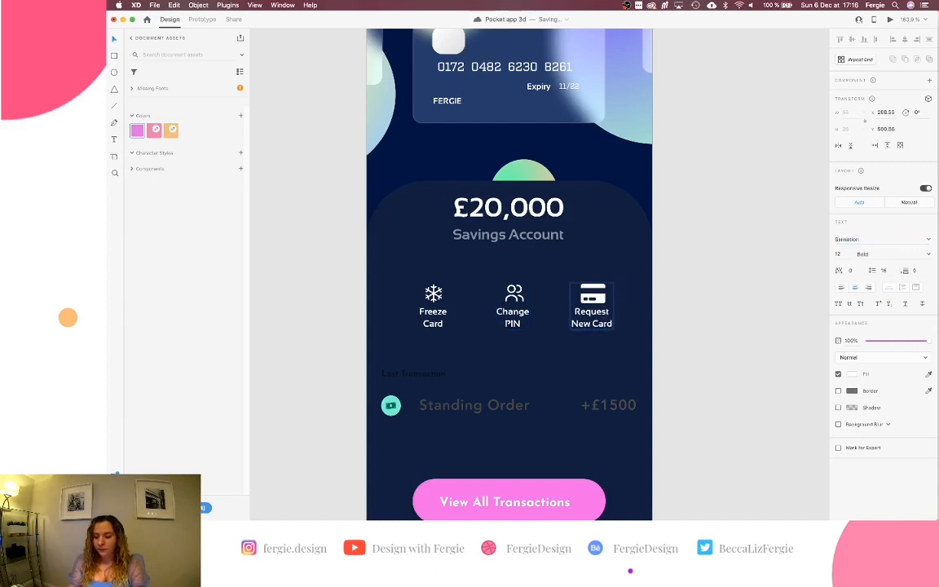
scroll(715, 312, "down", 3)
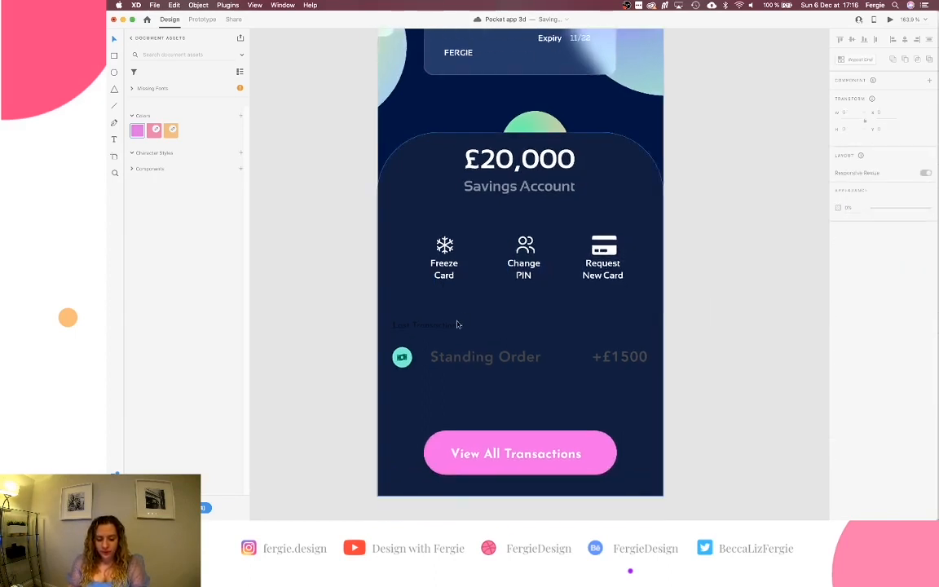
Set the Last Transaction heading in Sansation and make it white.
left_click(453, 325)
left_click(875, 248)
type("Sansation")
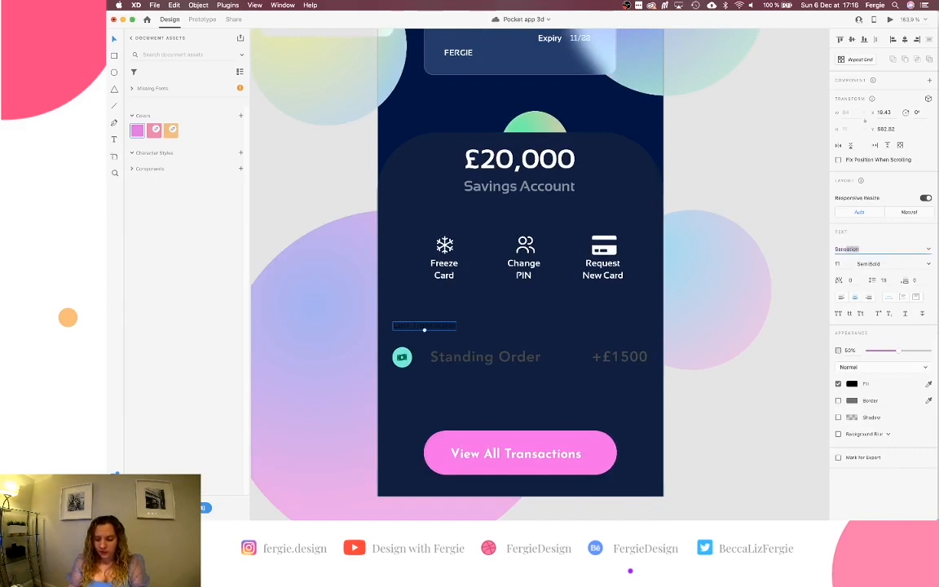
key("Return")
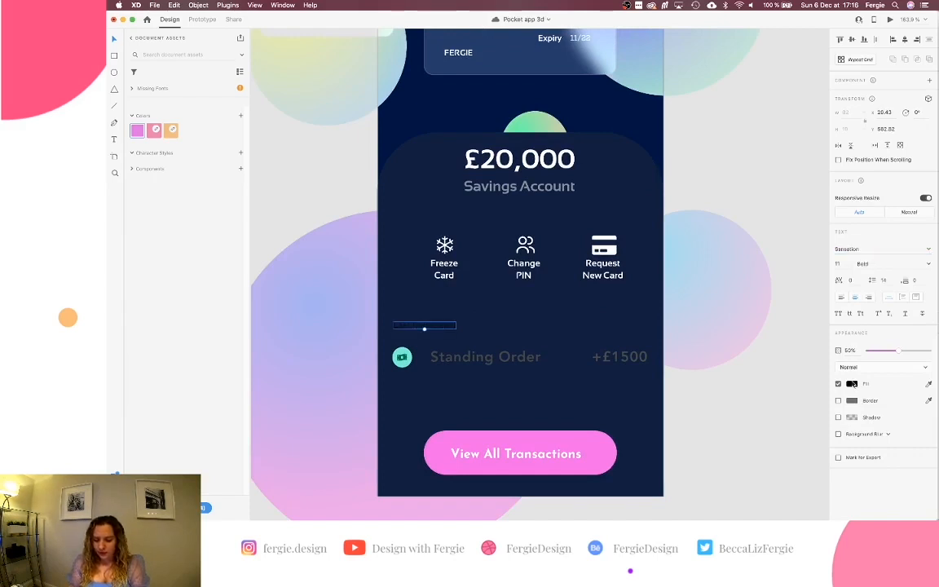
left_click(852, 384)
left_click_drag(778, 356, 727, 323)
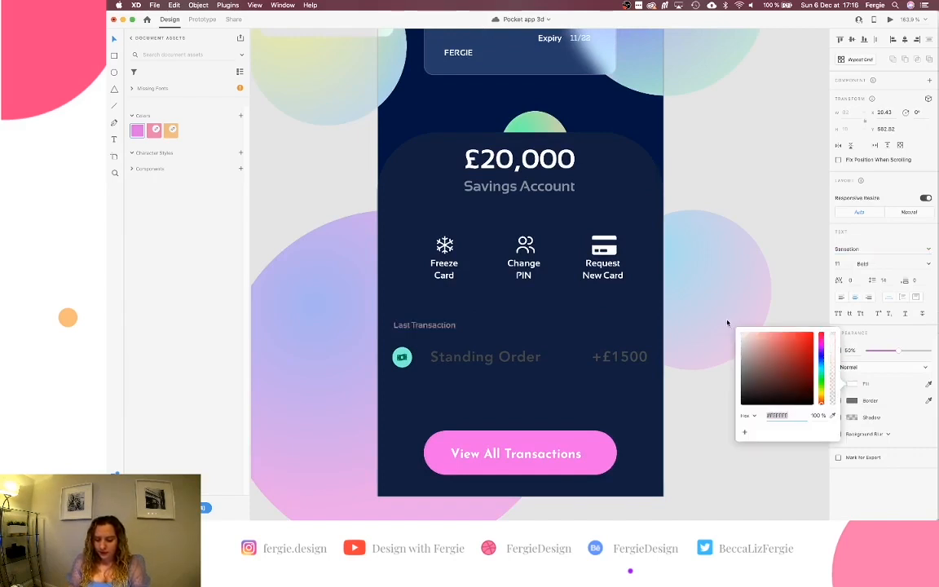
Give the Standing Order row text the Sansation font and a white fill.
left_click(519, 359)
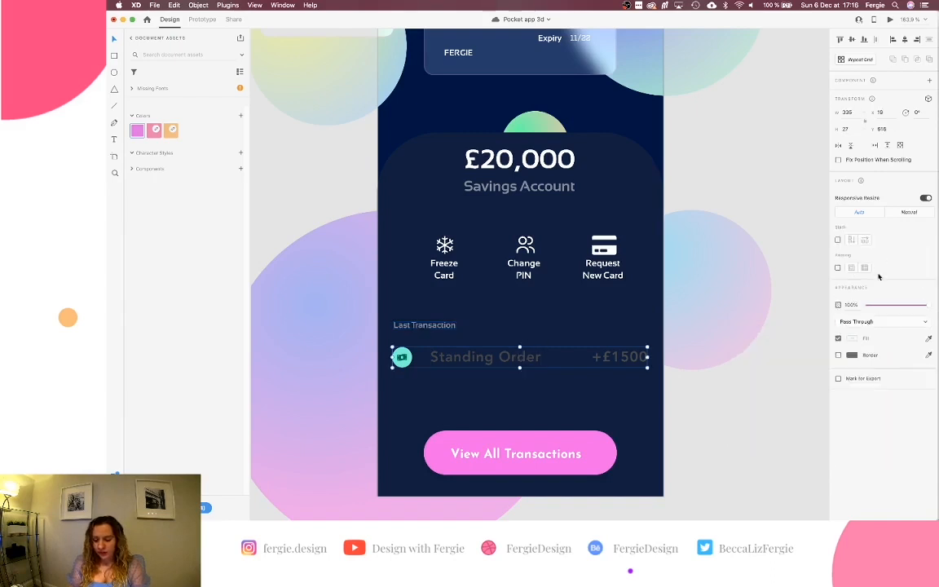
double_click(485, 357)
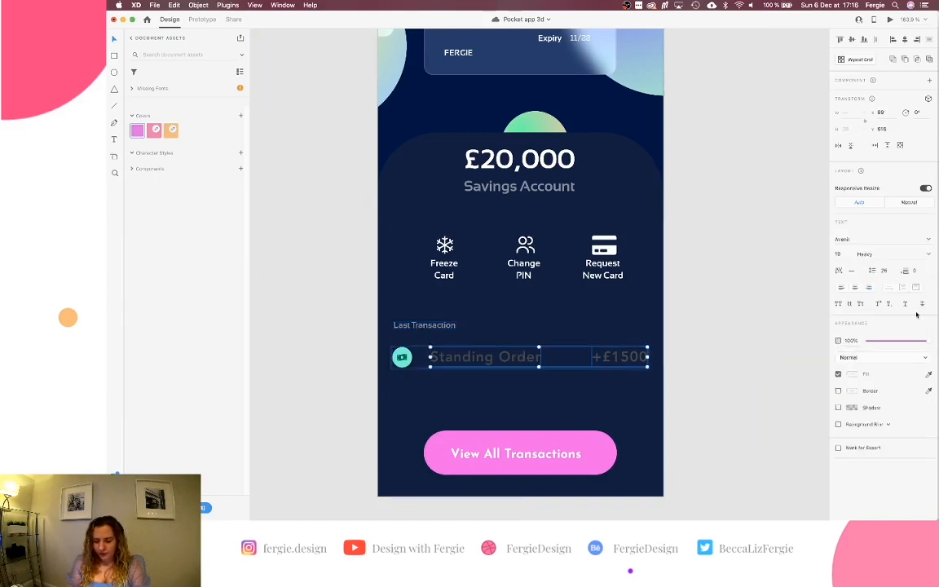
left_click(856, 242)
type("Sensation")
key("Return")
left_click(852, 374)
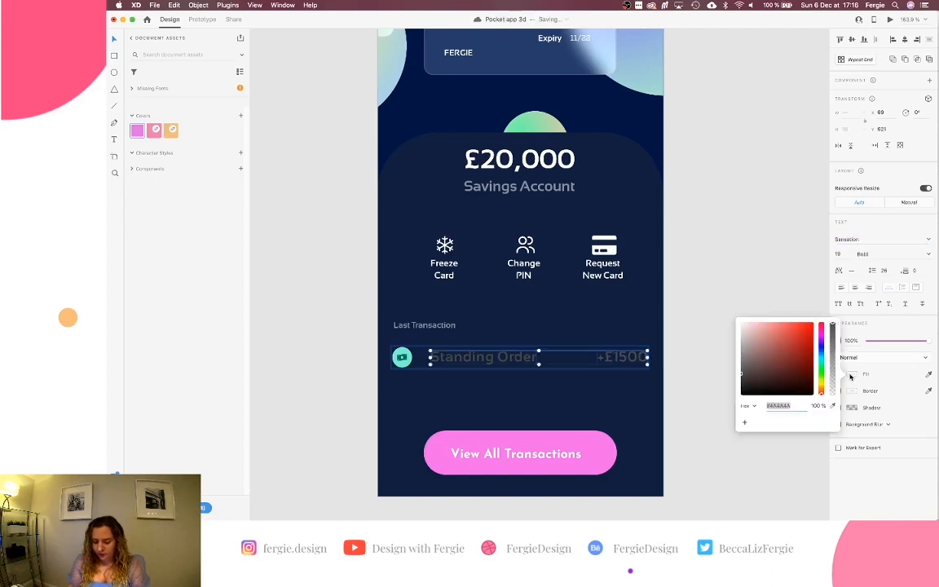
left_click(705, 310)
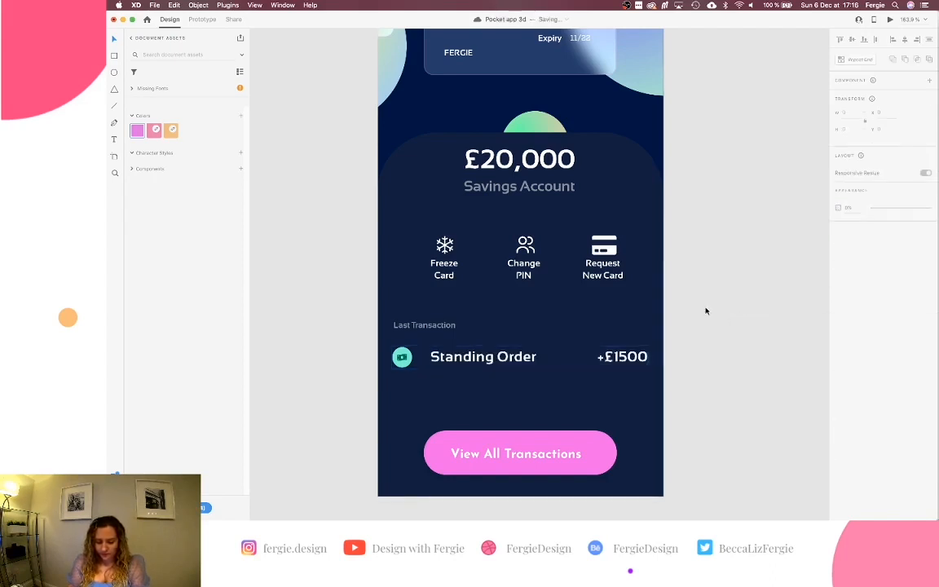
scroll(705, 335, "down", 2)
scroll(705, 335, "up", 2)
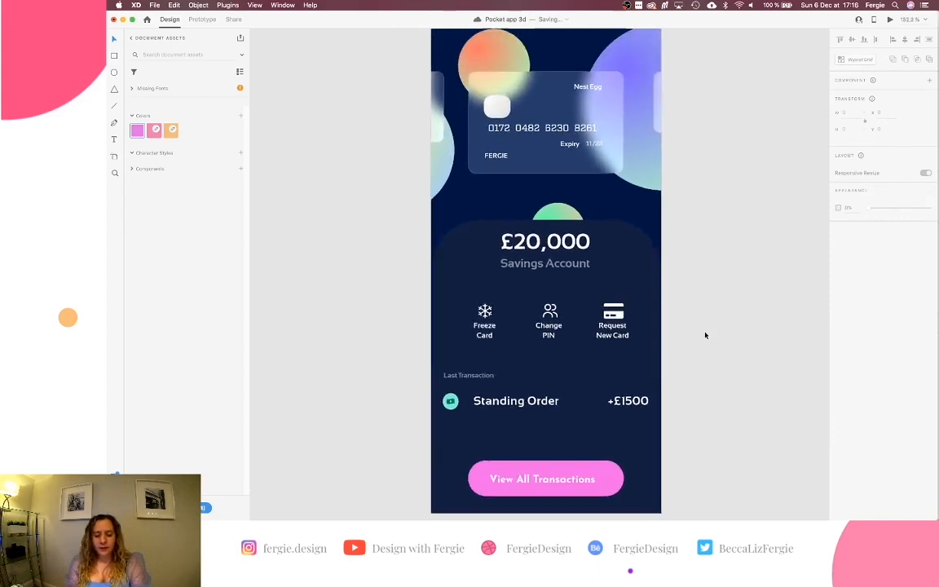
scroll(705, 335, "down", 2)
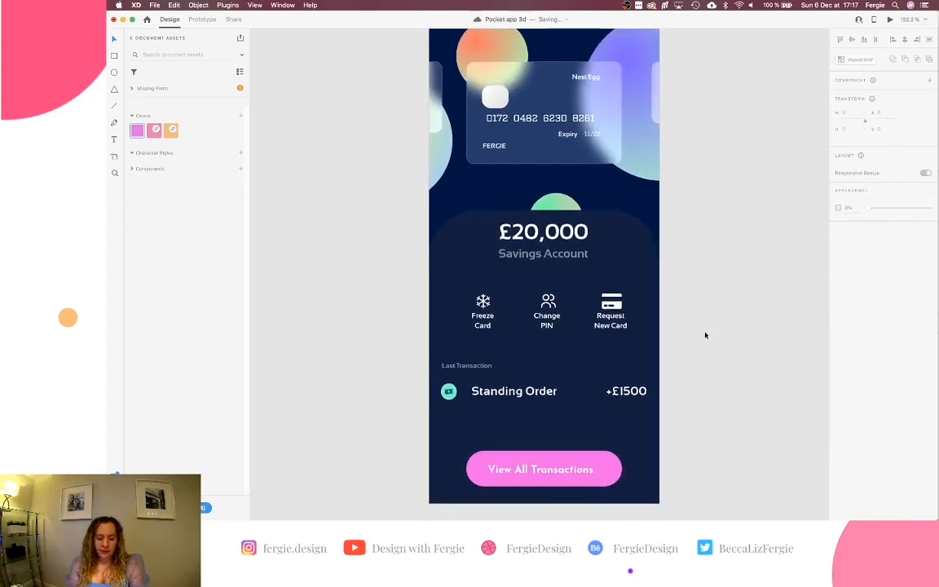
scroll(705, 335, "down", 2)
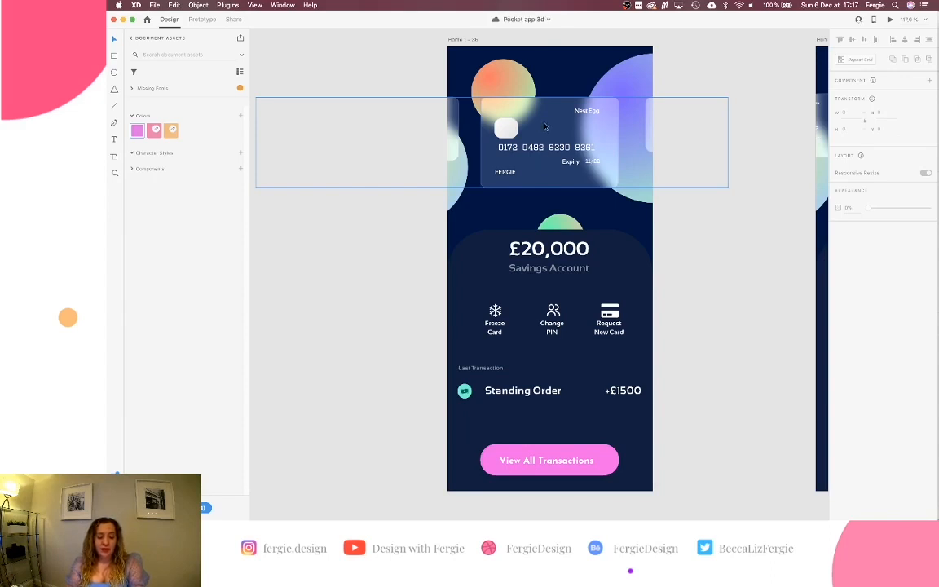
Try yellow hues on the Nest Egg card fill, then return it to white.
double_click(544, 126)
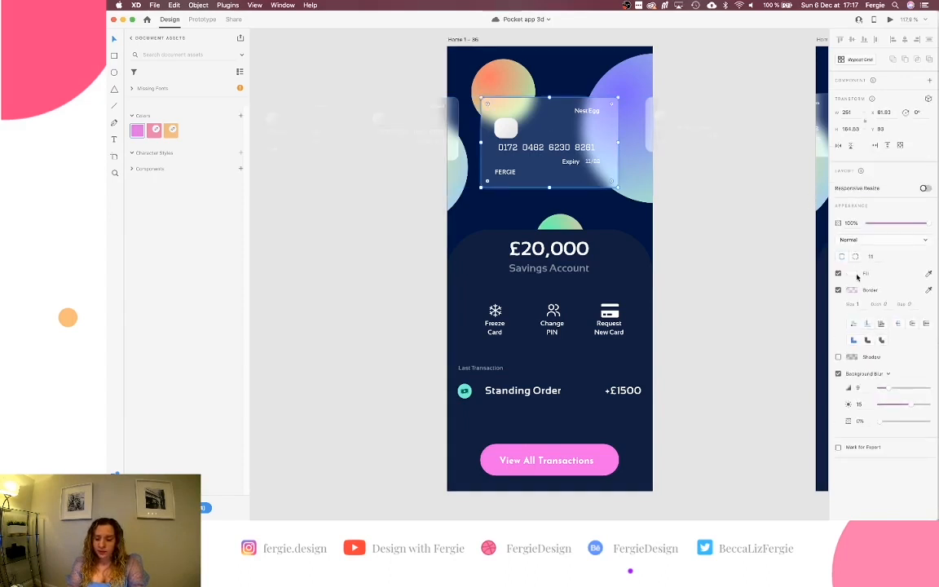
left_click(855, 275)
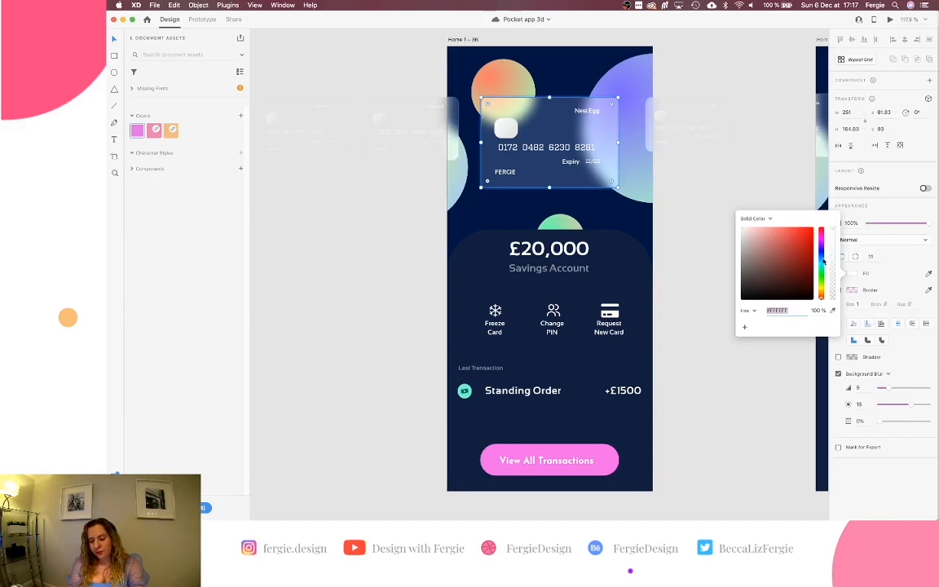
left_click_drag(822, 283, 822, 291)
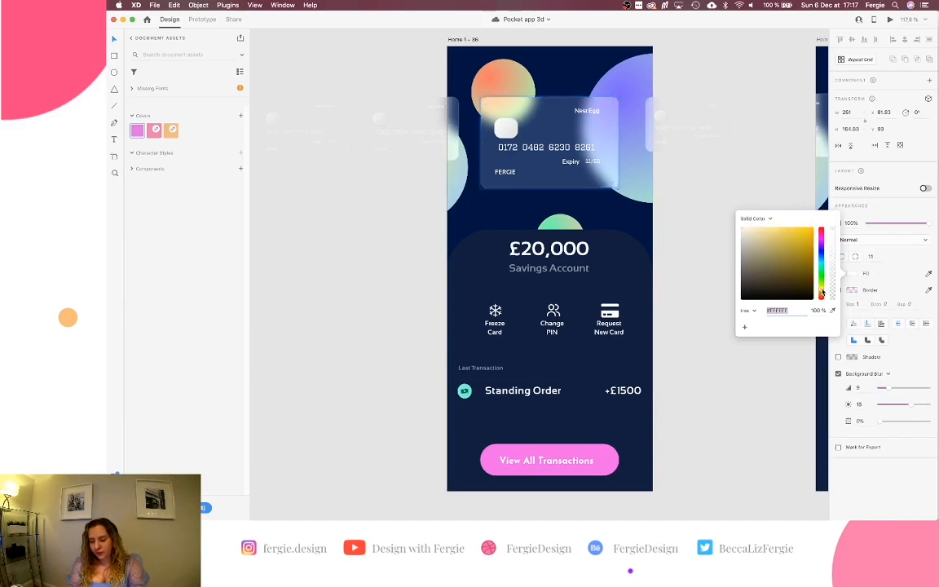
mouse_move(822, 292)
left_mouse_down()
mouse_move(823, 237)
mouse_move(821, 292)
left_mouse_up()
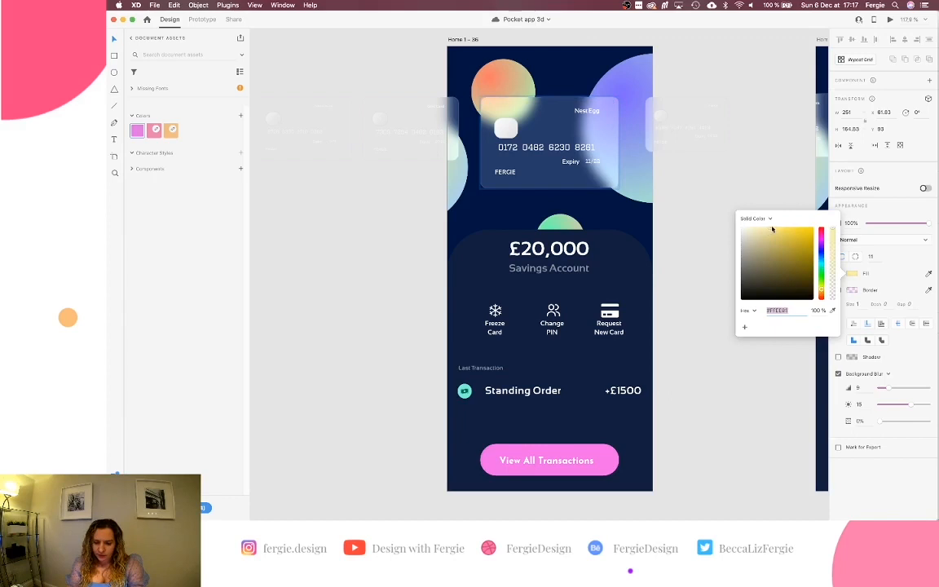
left_click(776, 232)
left_click_drag(776, 232, 811, 233)
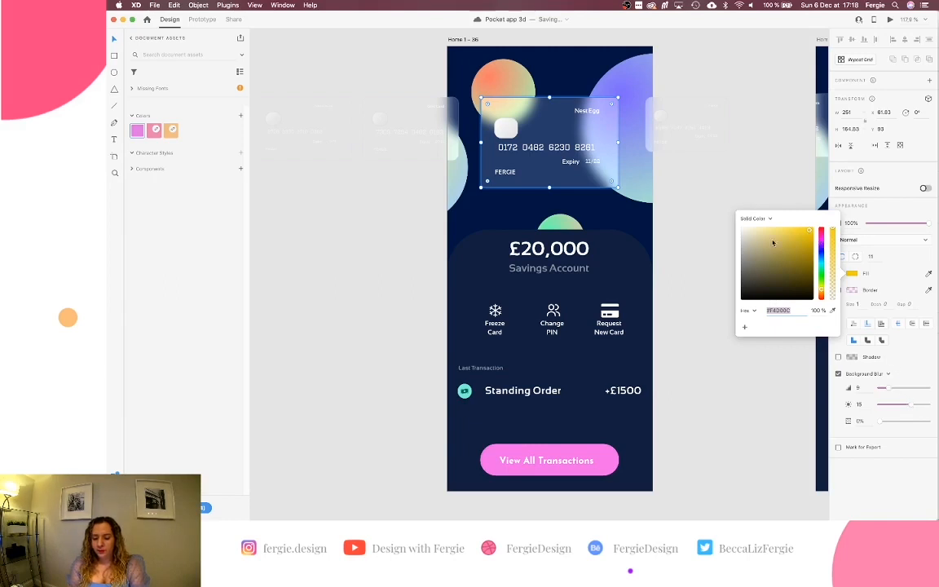
left_click_drag(774, 243, 727, 222)
Darken the card's background blur brightness to -50, then undo it and save.
left_click_drag(907, 404, 858, 409)
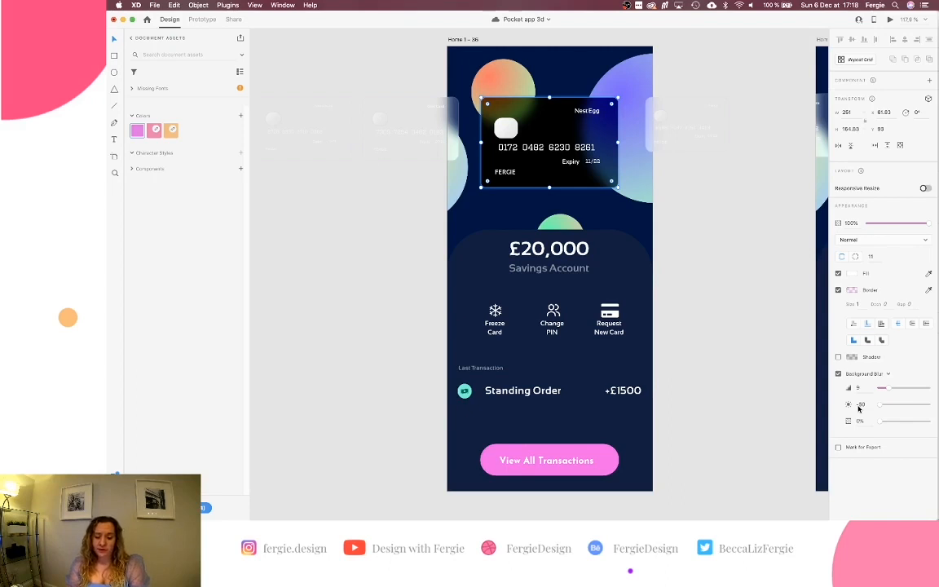
key("super+z")
key("super+s")
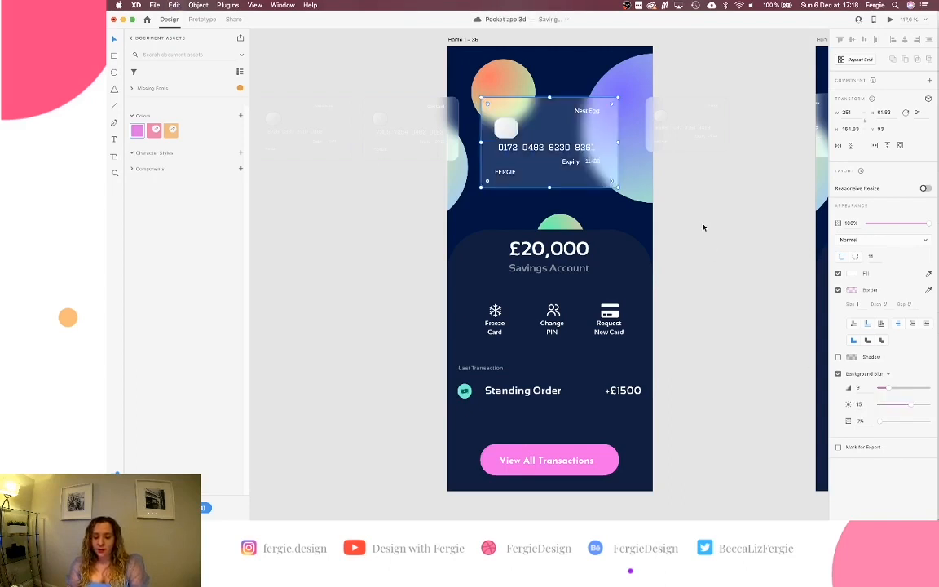
left_click(704, 227)
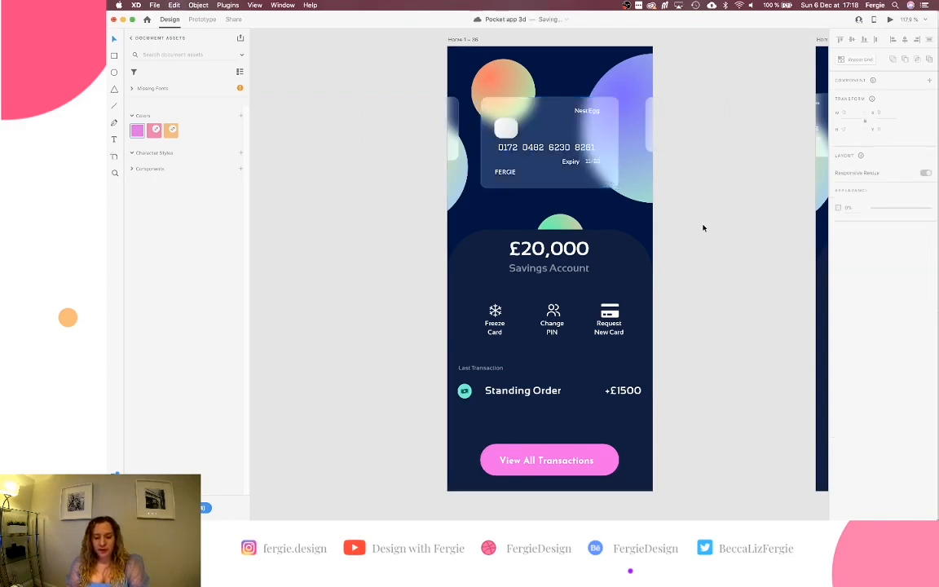
Shift the glass card's border hue from pink to a pale yellow tint.
left_click(613, 187, "super")
left_click(852, 291)
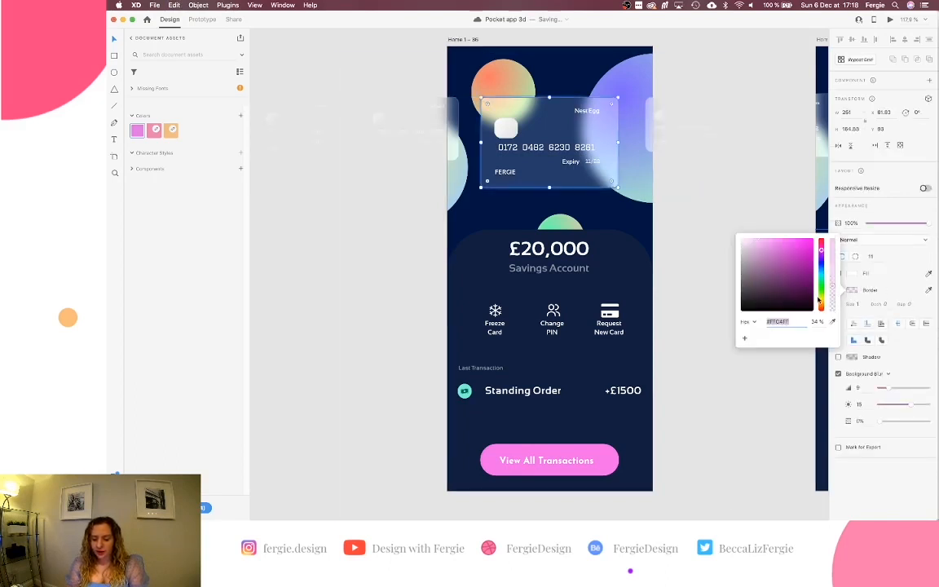
left_click(821, 303)
left_click_drag(821, 302, 821, 301)
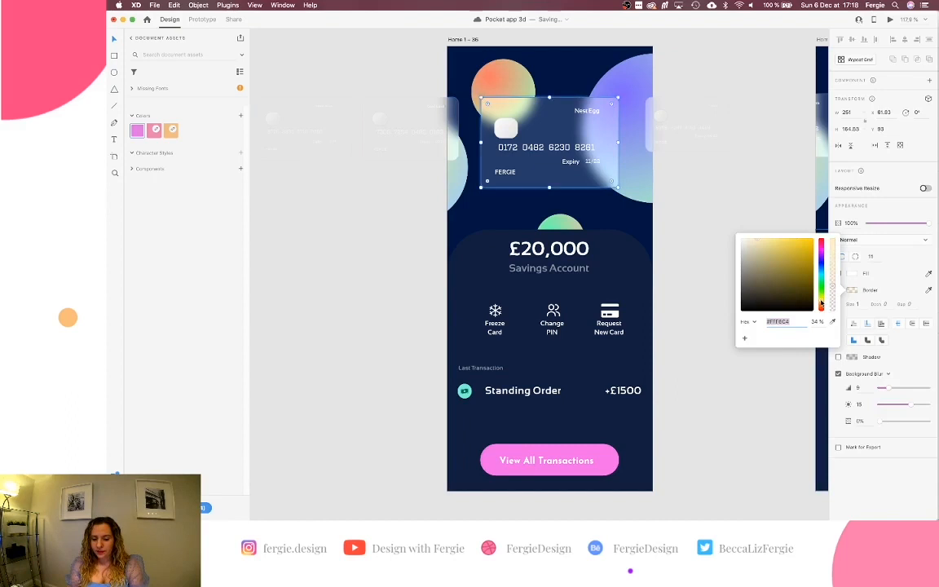
left_click(749, 213)
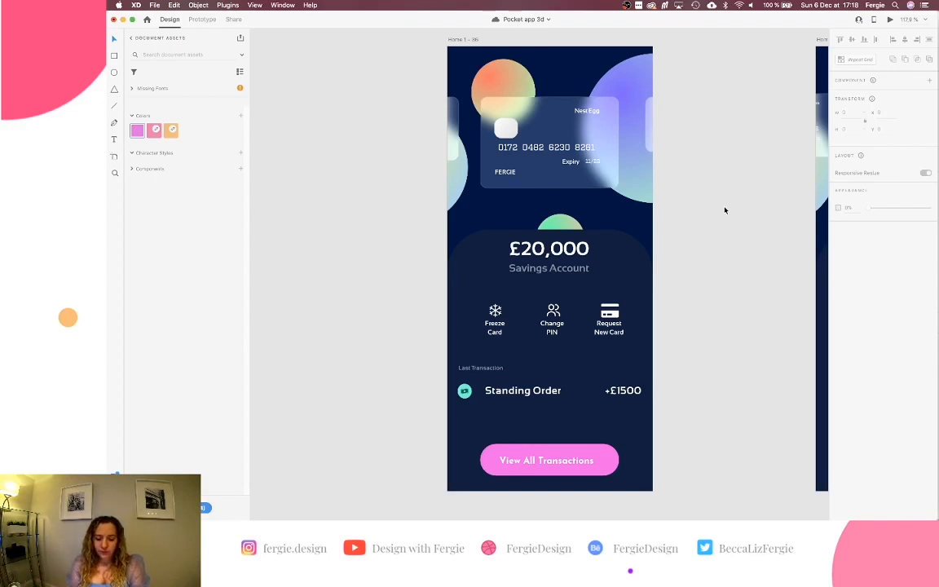
Change the View All Transactions button label's font to Sansation.
scroll(676, 290, "down", 2)
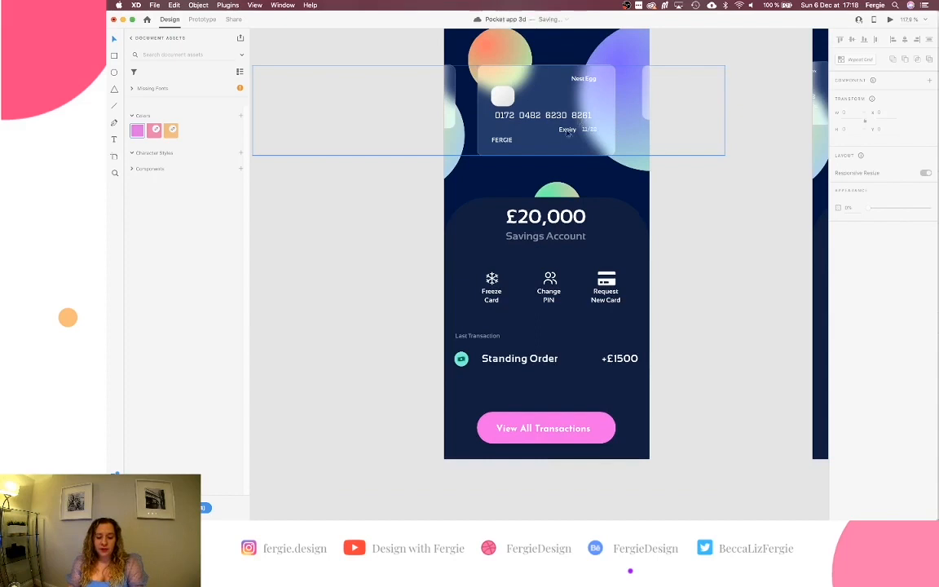
left_click(576, 428)
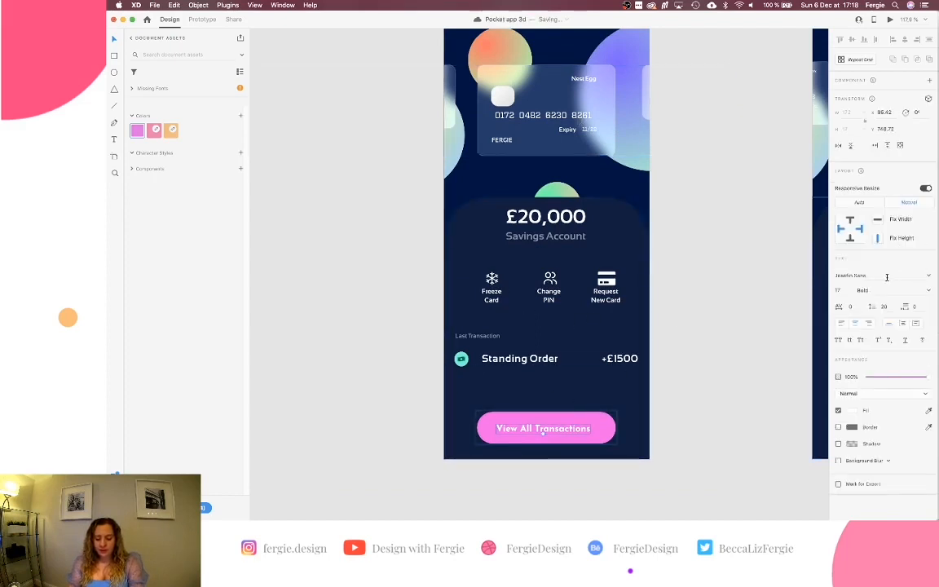
left_click(886, 276)
type("Sansation")
key("Return")
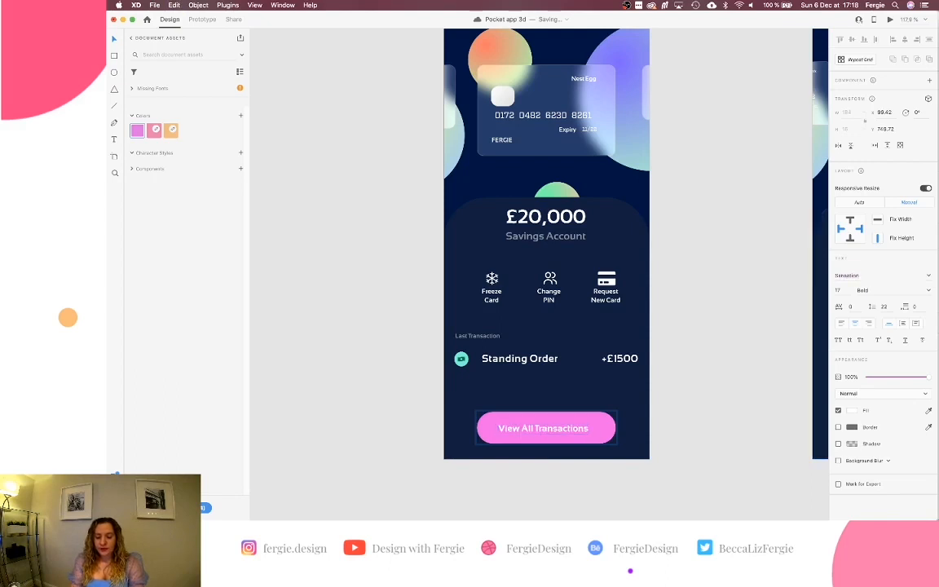
left_click(710, 361)
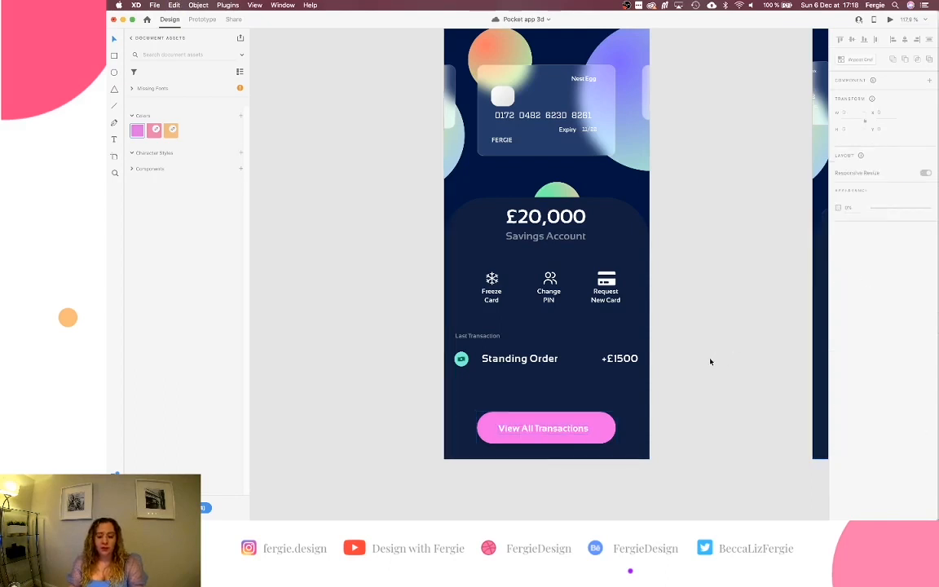
scroll(710, 361, "up", 2)
scroll(710, 361, "up", 2)
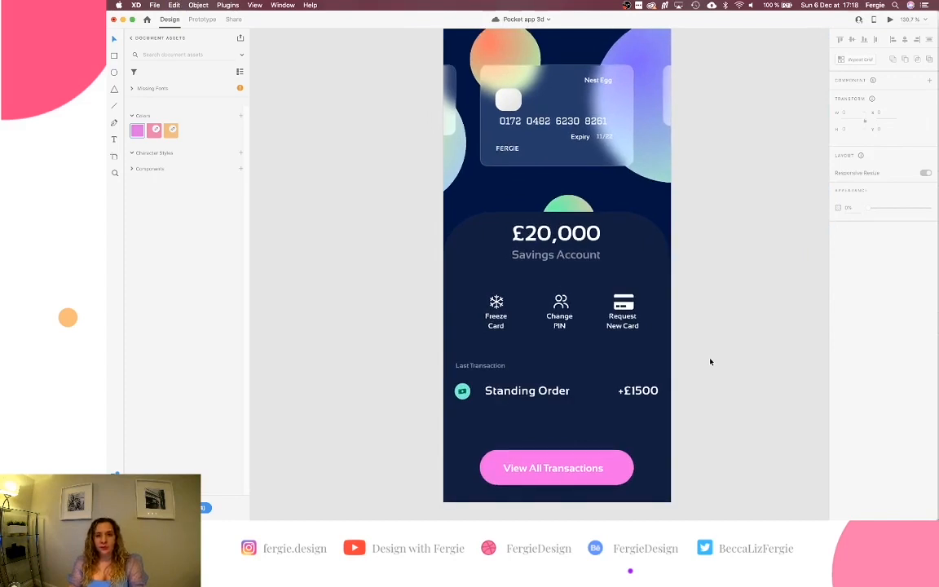
Nudge the 11/22 expiry date down to Y 204.33, level with the Expiry label.
scroll(542, 126, "up", 5)
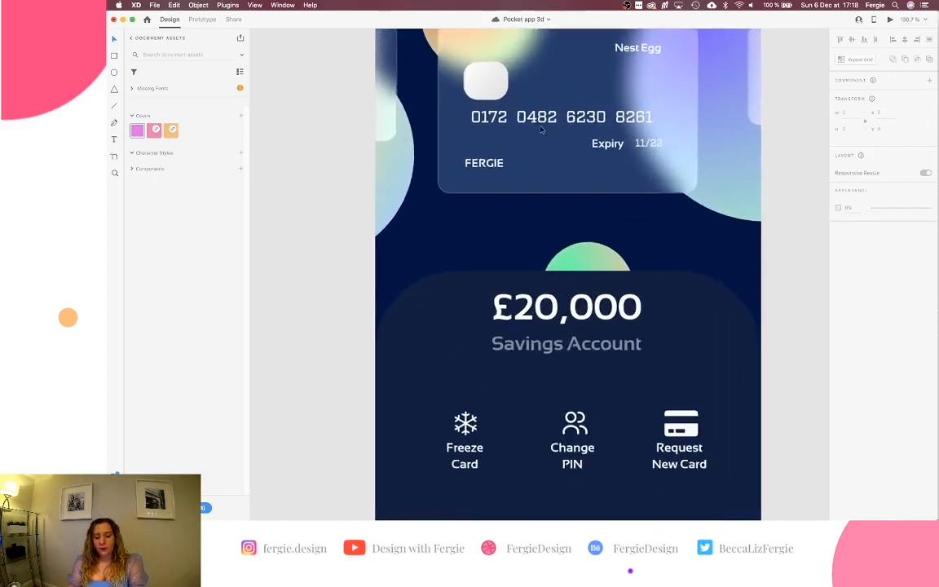
double_click(545, 139)
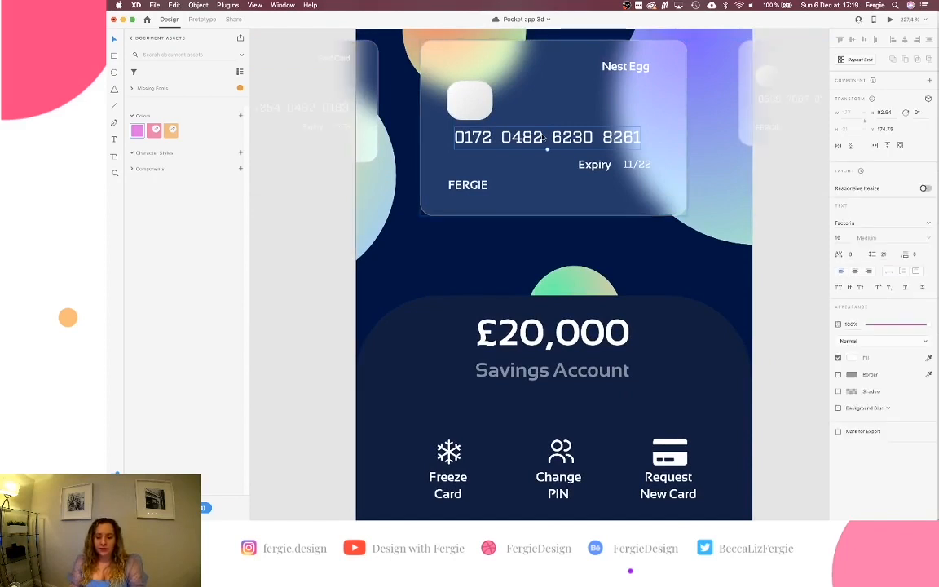
scroll(791, 244, "down", 1)
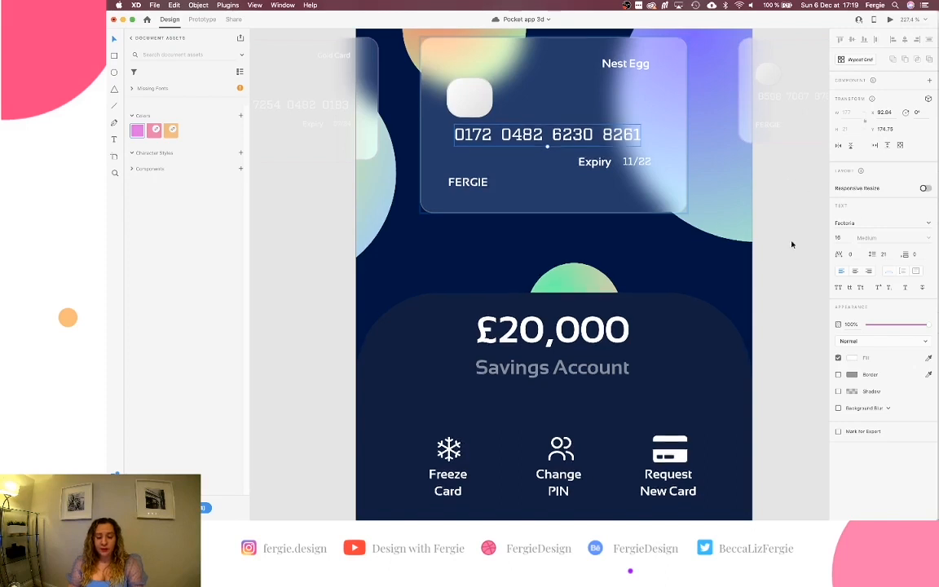
scroll(792, 245, "down", 3)
left_click(646, 139)
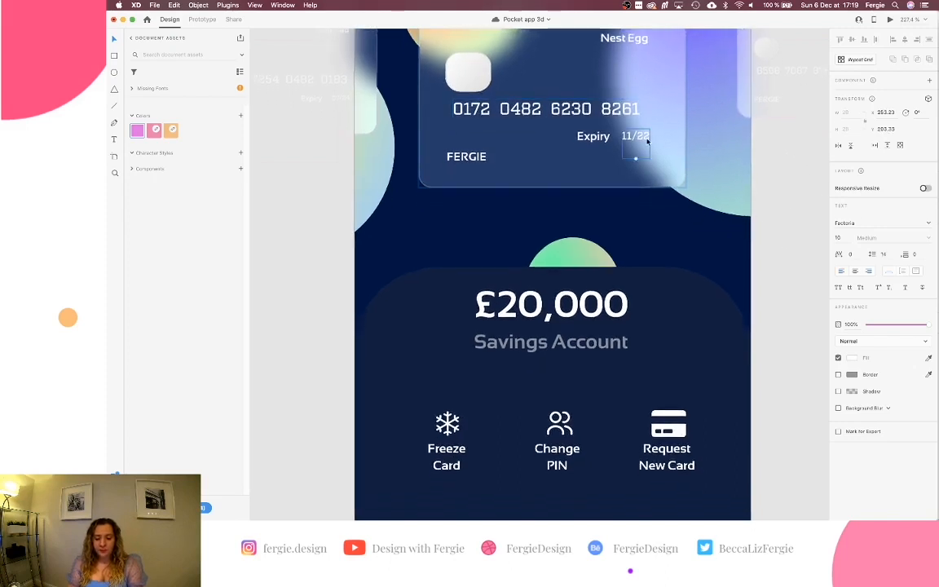
key("Down")
key("Down")
key("Up")
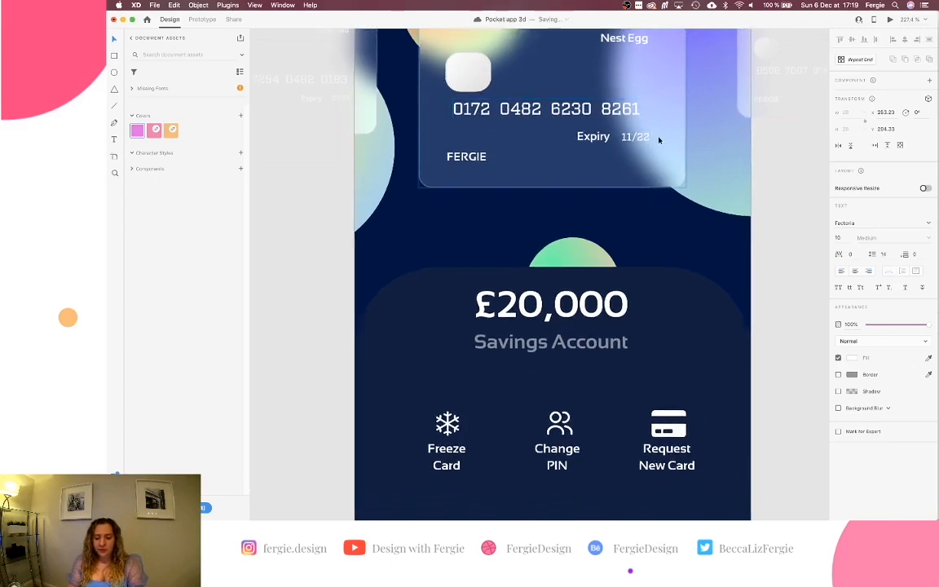
key("Return")
key("Down")
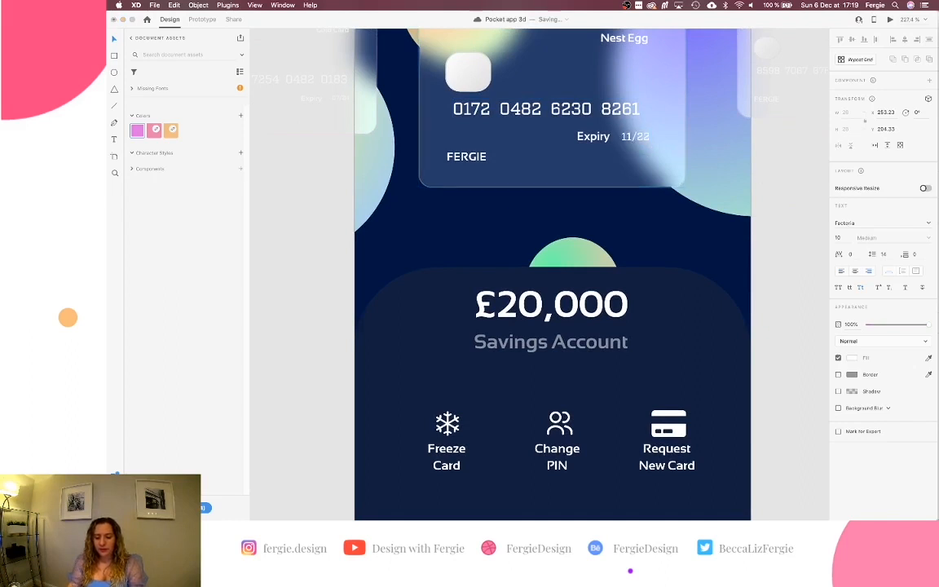
left_click(800, 199)
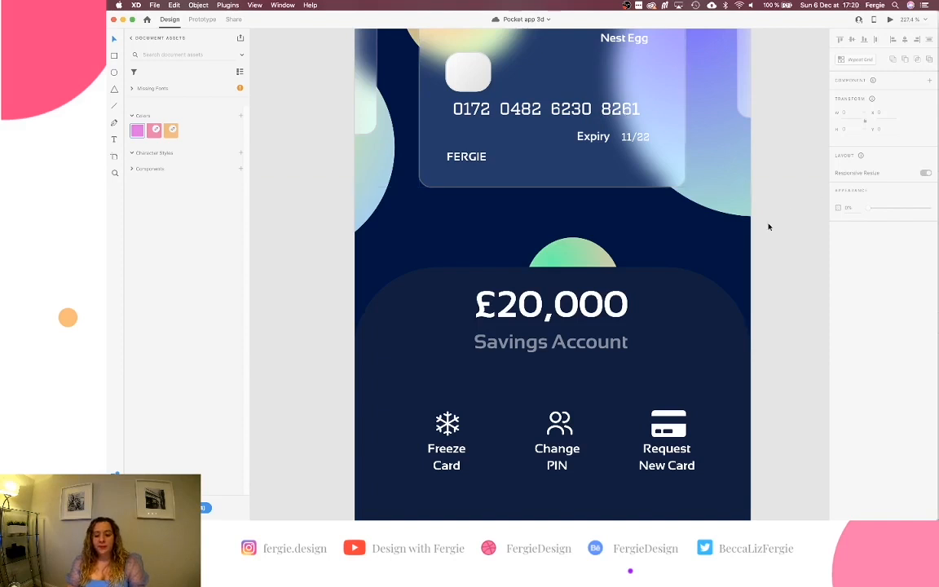
scroll(767, 269, "down", 5)
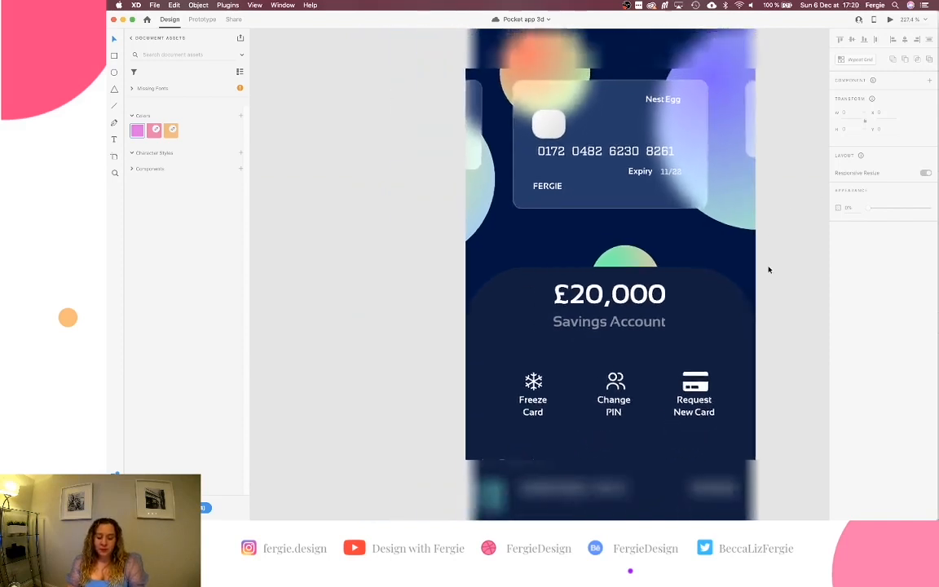
scroll(768, 269, "right", 3)
scroll(767, 269, "down", 1)
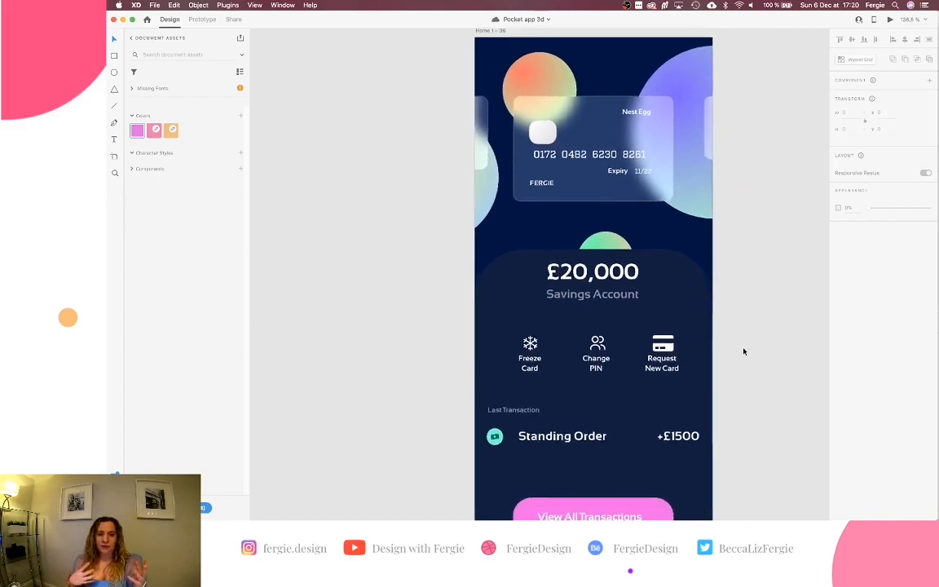
scroll(744, 351, "down", 1)
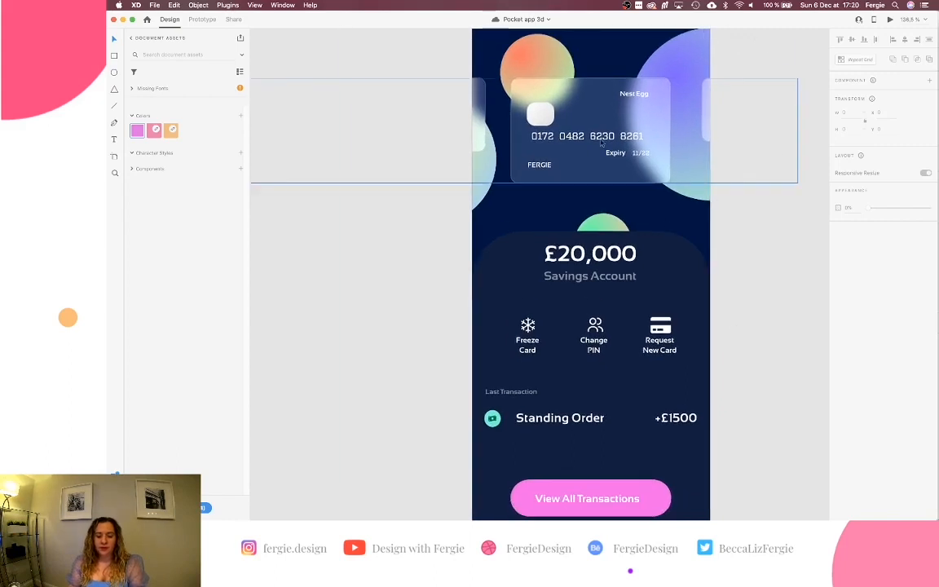
left_click(681, 176)
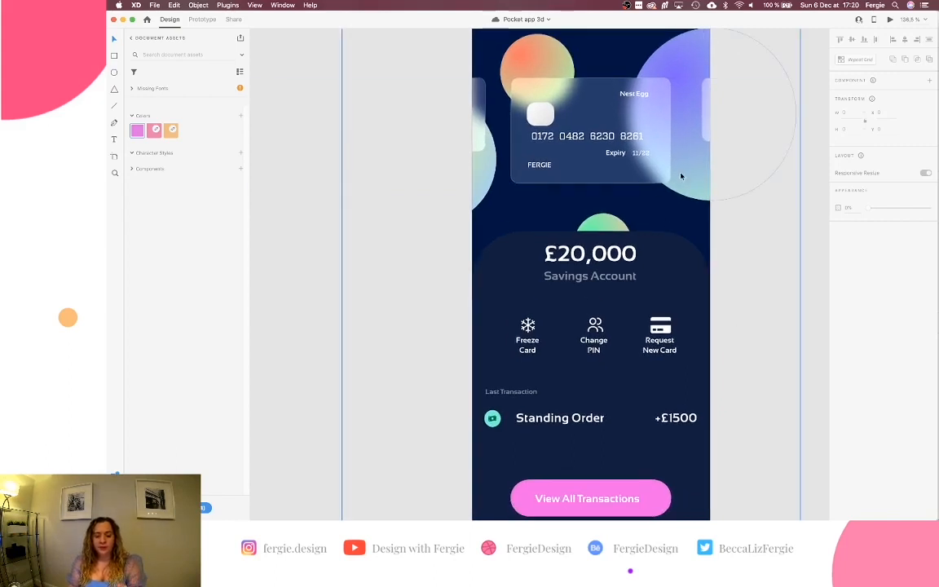
scroll(681, 176, "down", 3)
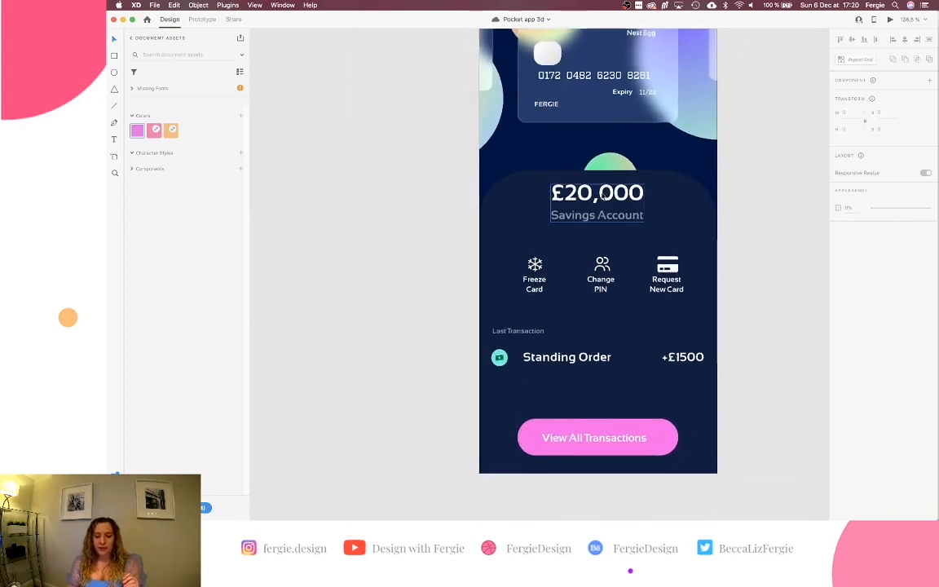
left_click(602, 195)
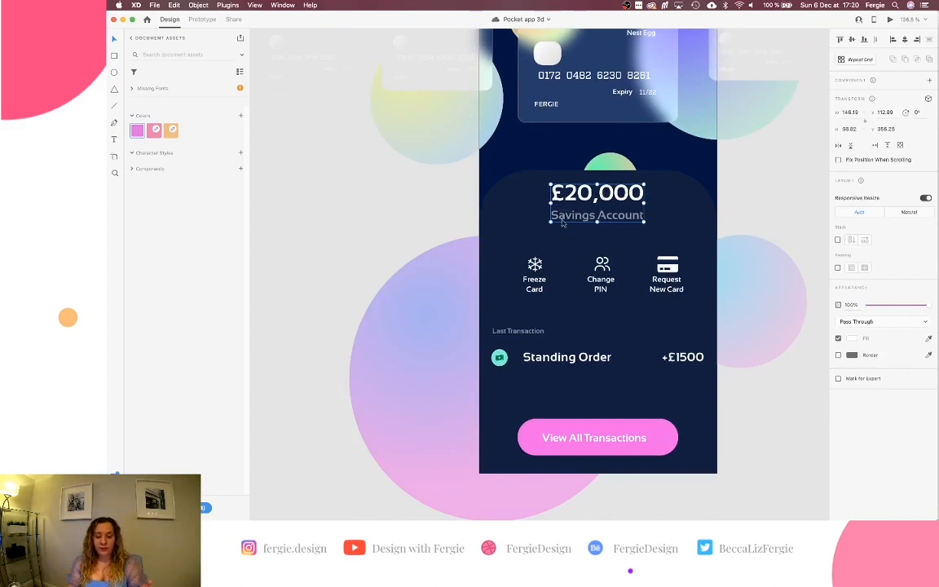
left_click(535, 269)
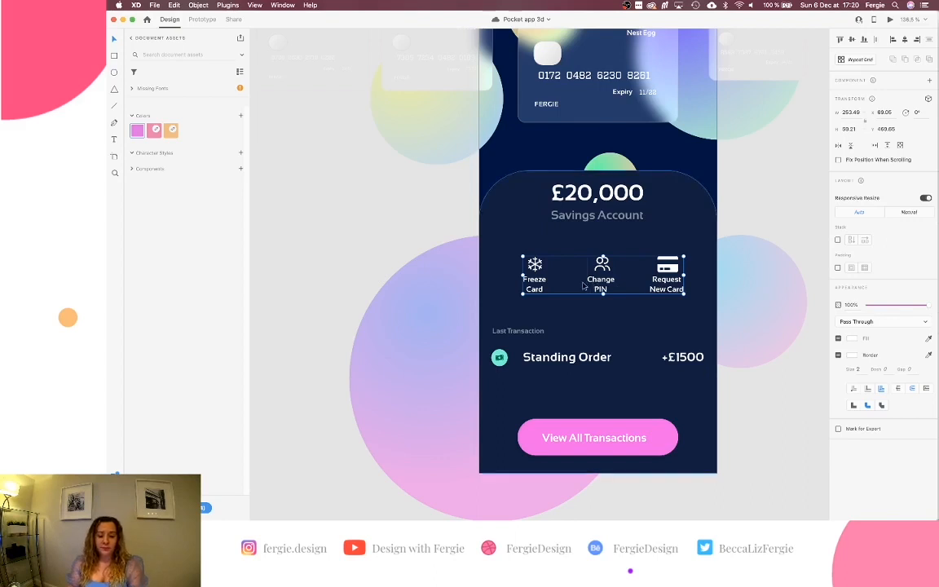
left_click(521, 332)
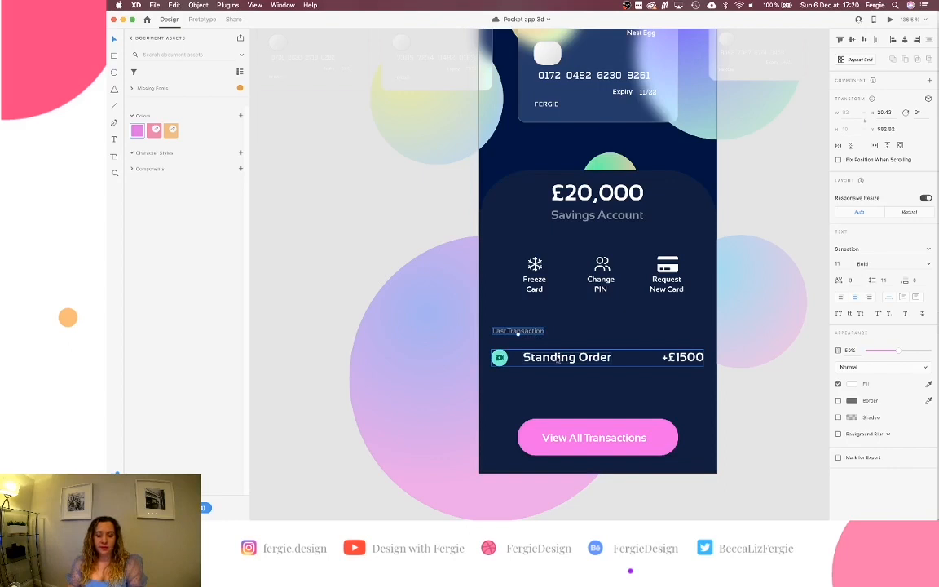
left_click(602, 447)
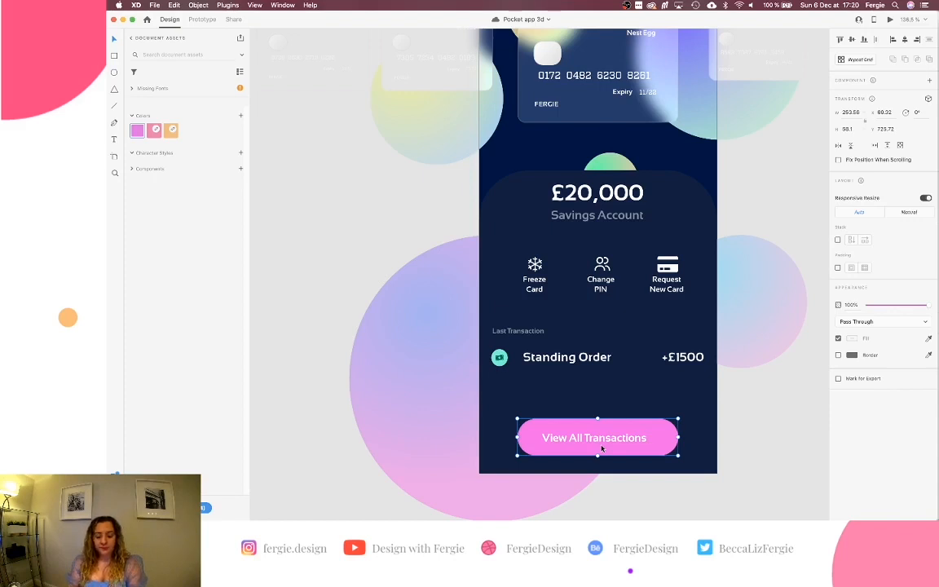
left_click(315, 309)
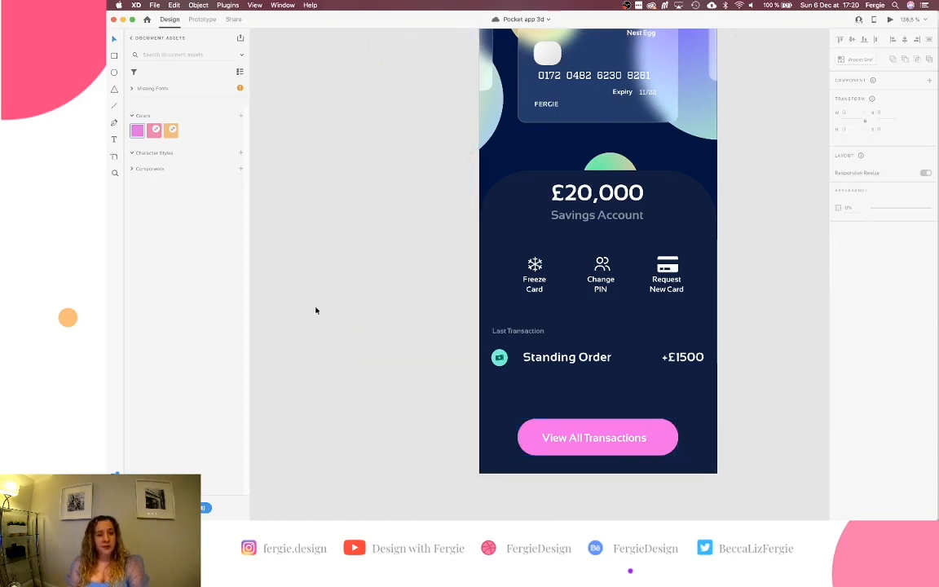
Wire the Nest Egg card to Home 1 – 36 with Tap, Auto-Animate, Ease In-Out, 2 s.
scroll(321, 312, "down", 2)
scroll(321, 312, "down", 2)
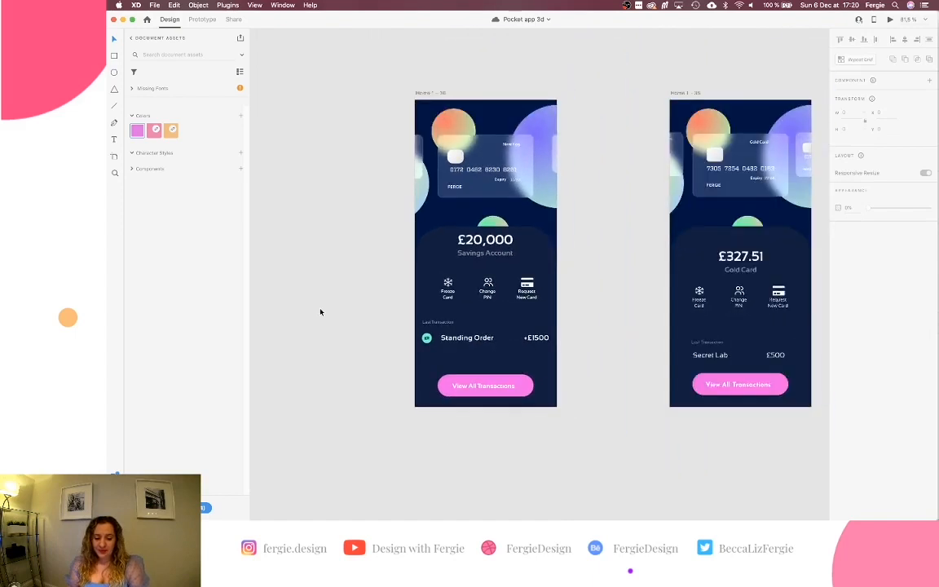
scroll(320, 312, "up", 2)
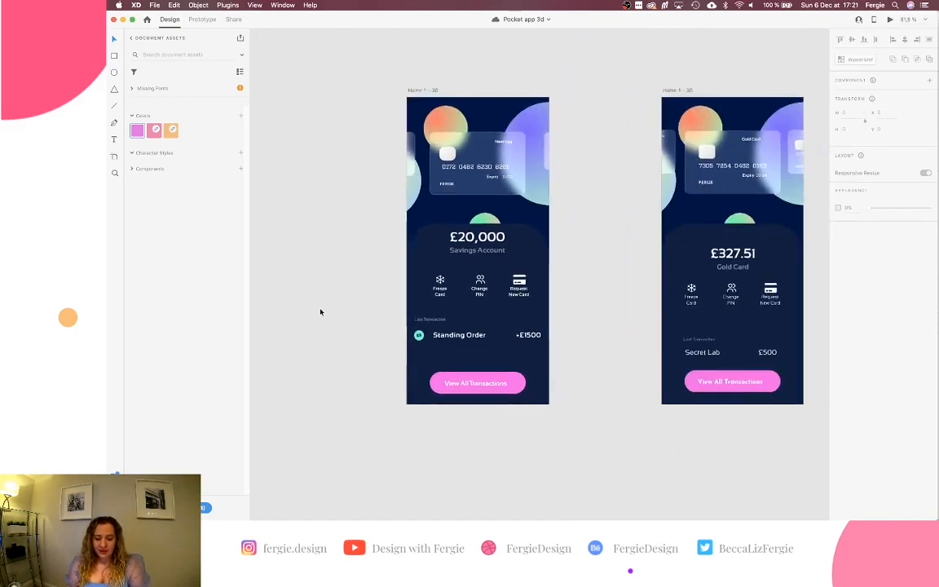
scroll(320, 313, "up", 5)
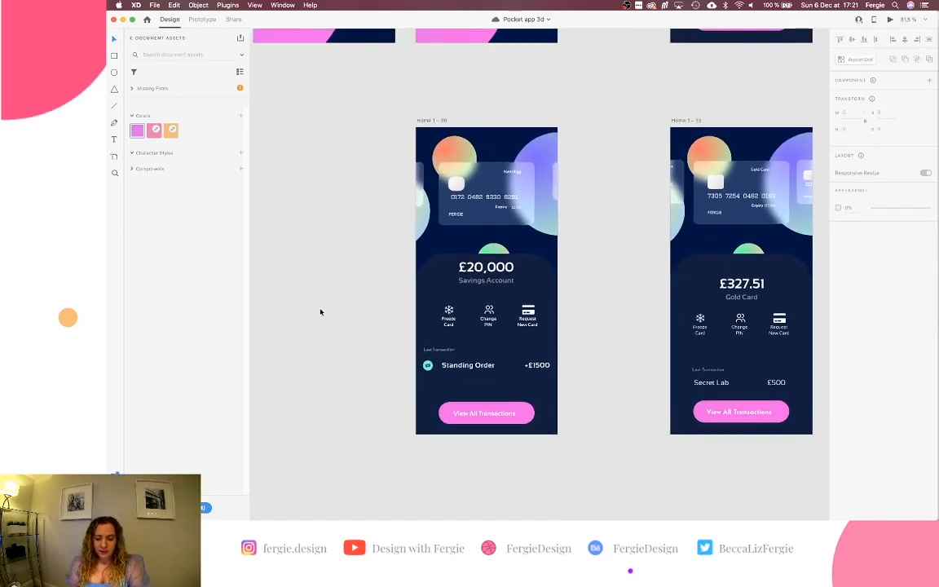
scroll(321, 313, "down", 1)
scroll(320, 313, "up", 5)
scroll(320, 312, "left", 2)
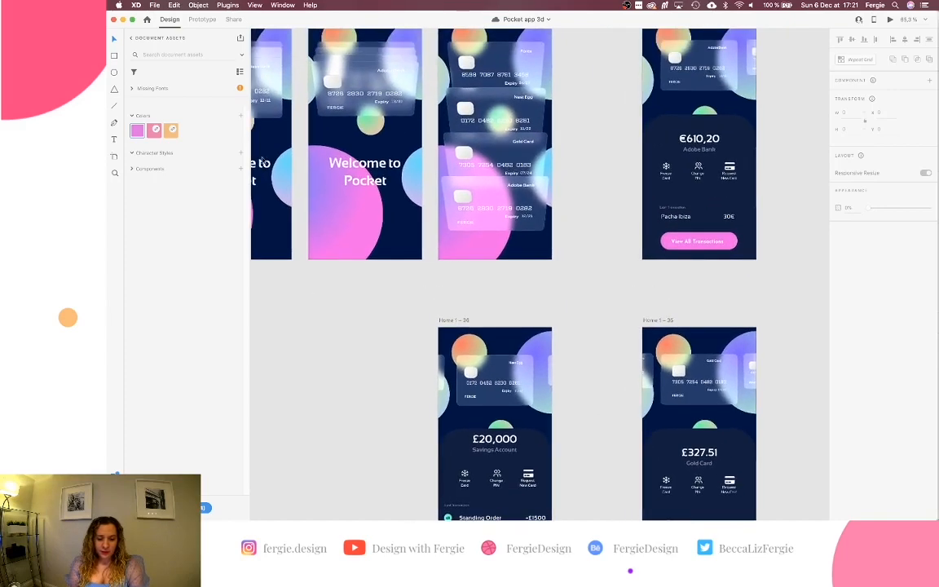
left_click(202, 21)
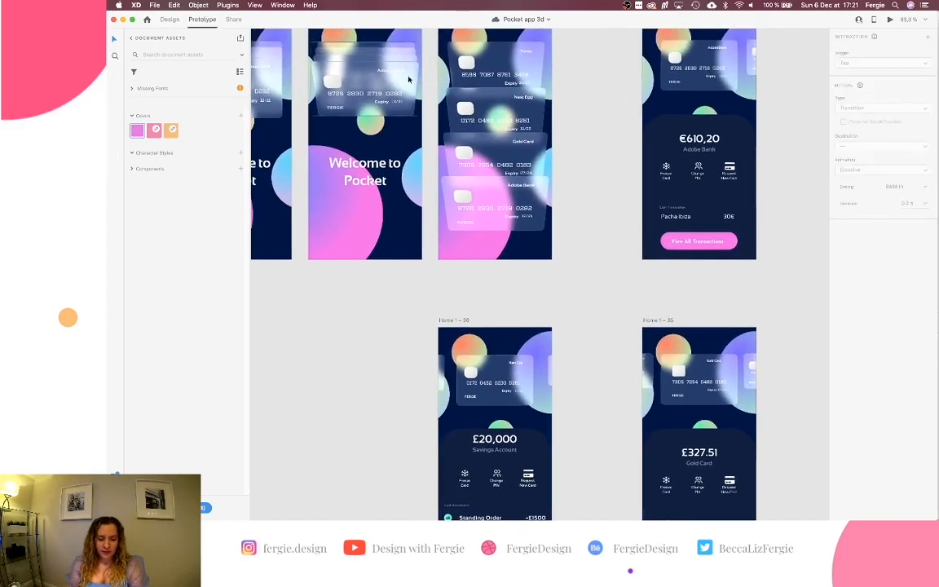
left_click(494, 99)
double_click(494, 99)
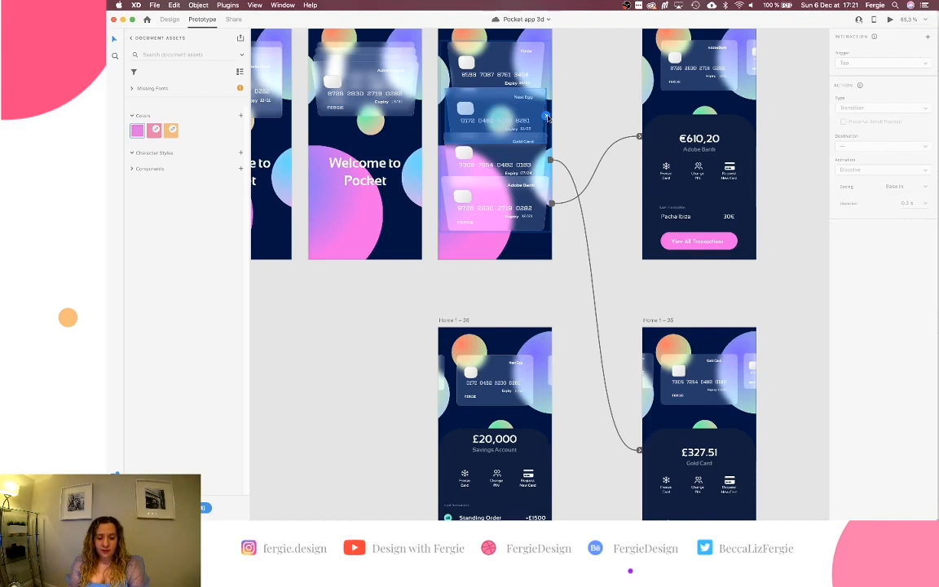
scroll(547, 118, "up", 1)
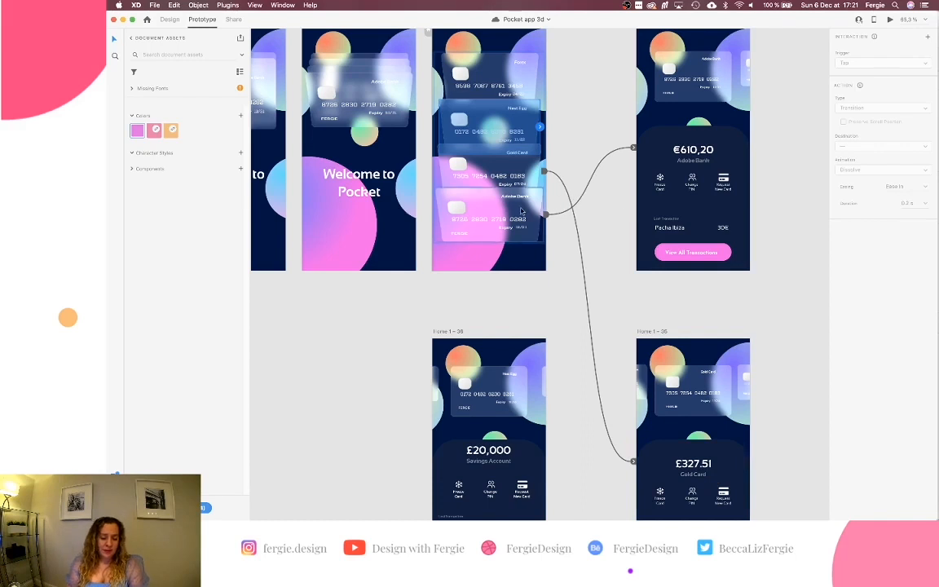
left_click_drag(539, 126, 511, 391)
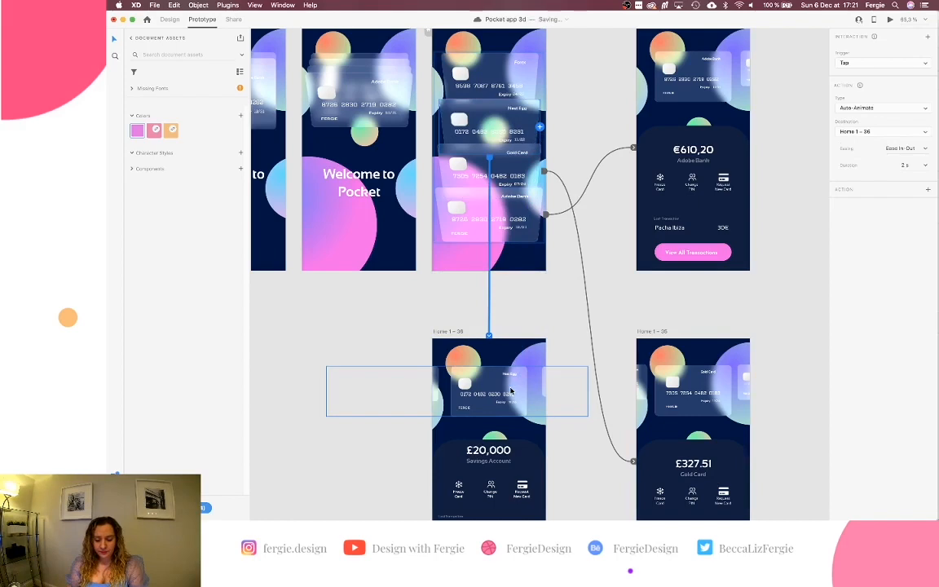
scroll(512, 391, "down", 1)
scroll(448, 183, "up", 2)
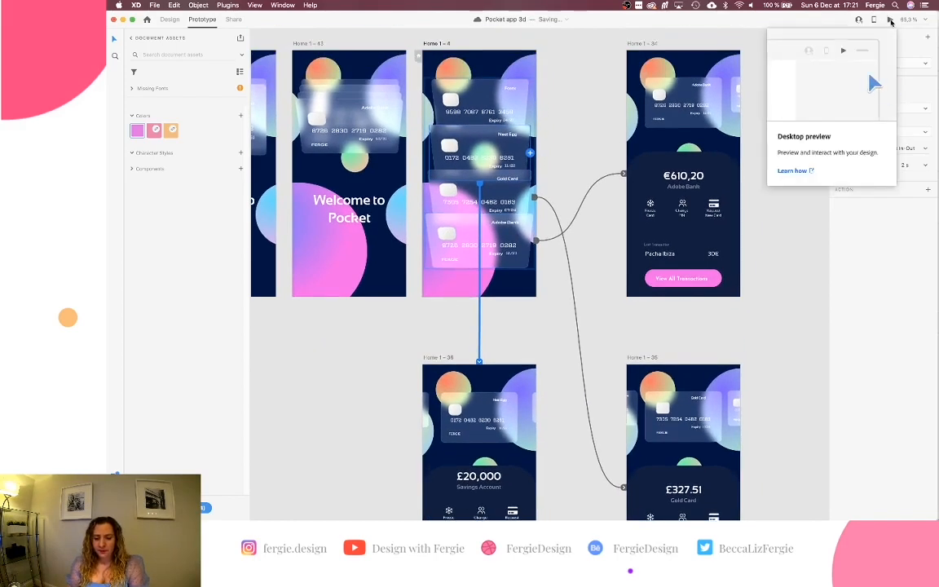
left_click(890, 20)
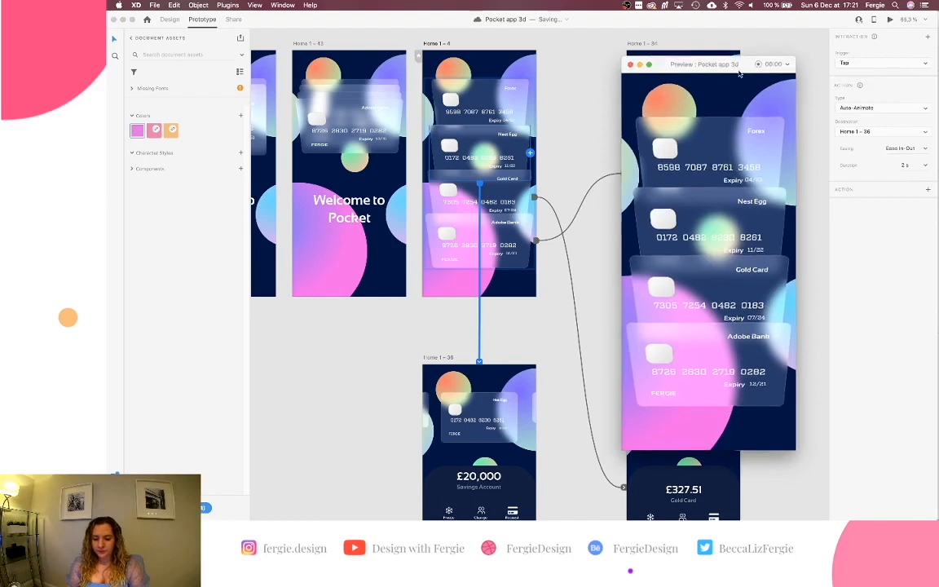
left_click(736, 203)
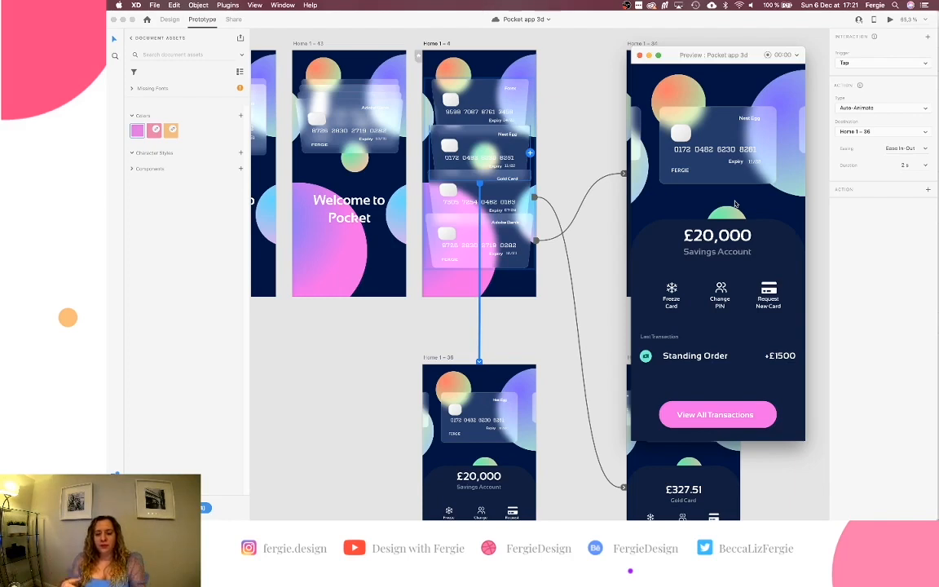
left_click(893, 22)
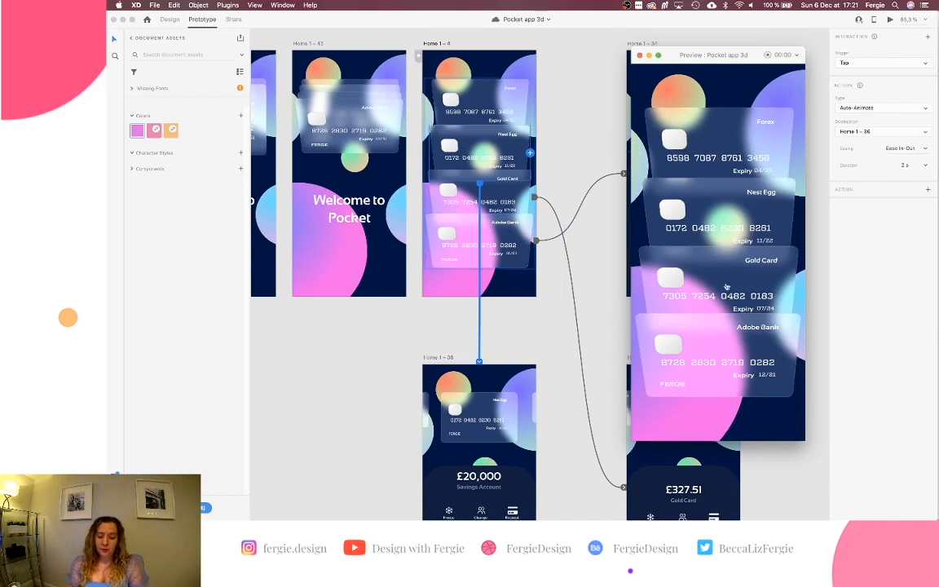
left_click(739, 347)
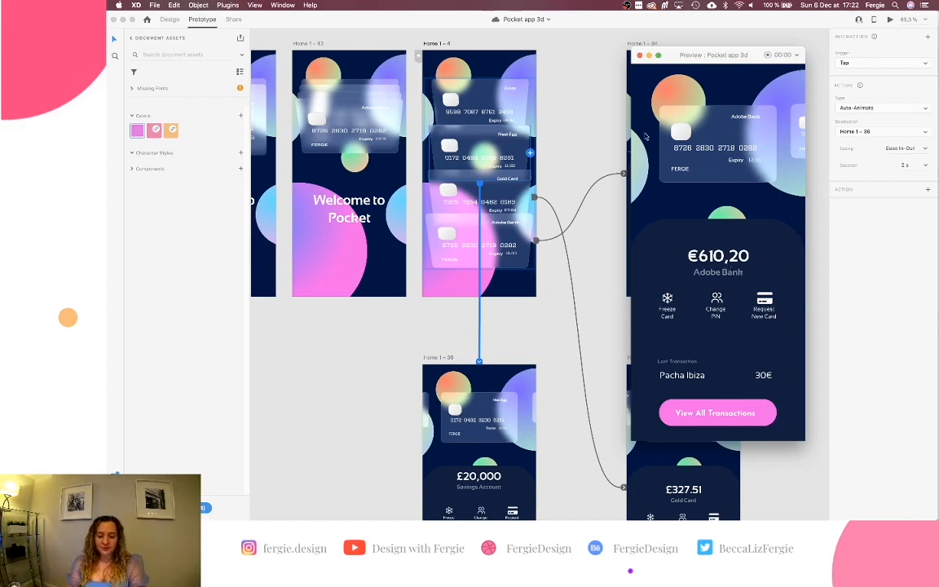
left_click(640, 56)
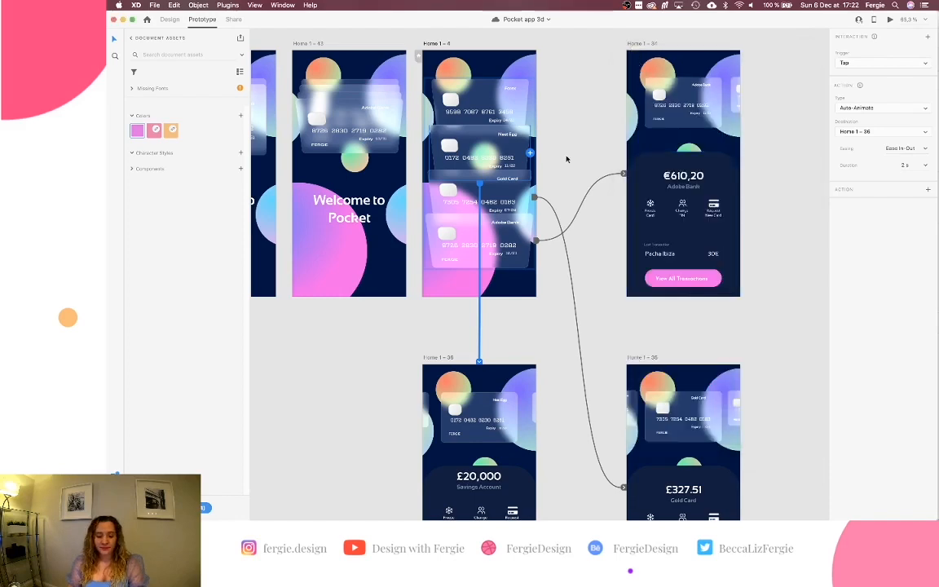
Option-drag the Home 1 – 36 savings screen left to create the Home 1 – 37 copy.
scroll(568, 252, "down", 2)
scroll(568, 252, "down", 1)
scroll(568, 252, "down", 2)
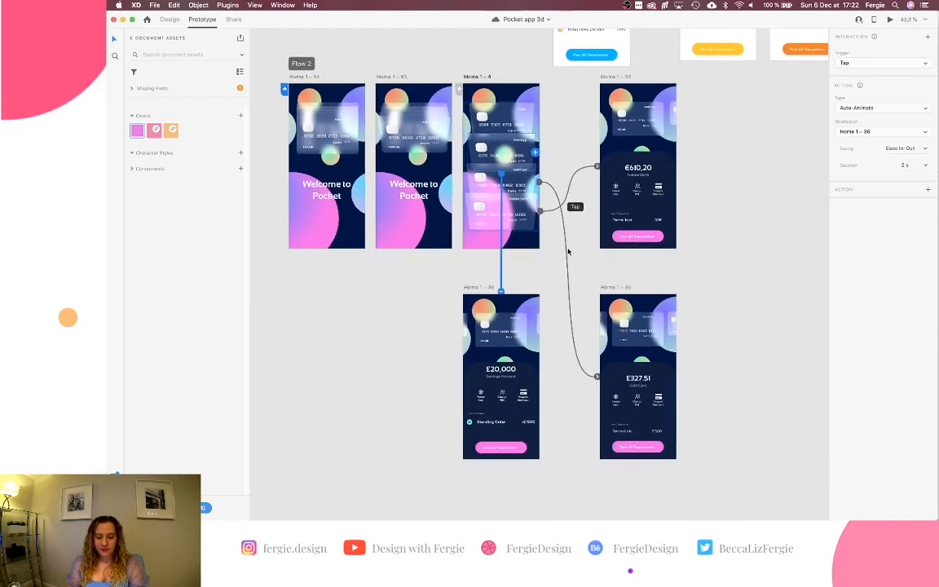
scroll(568, 252, "up", 3)
left_click(556, 178)
scroll(561, 187, "left", 3)
scroll(561, 186, "down", 2)
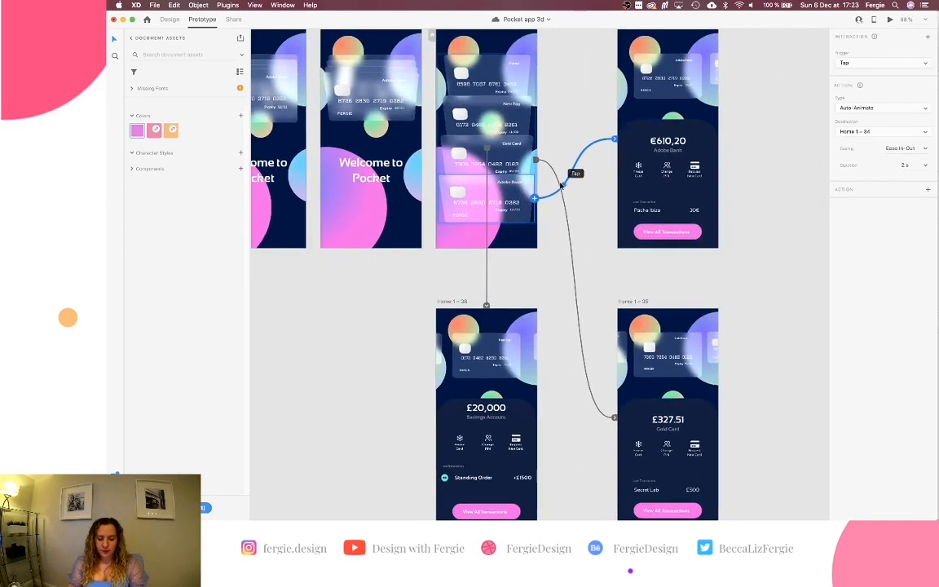
scroll(561, 187, "left", 1)
scroll(561, 186, "up", 1)
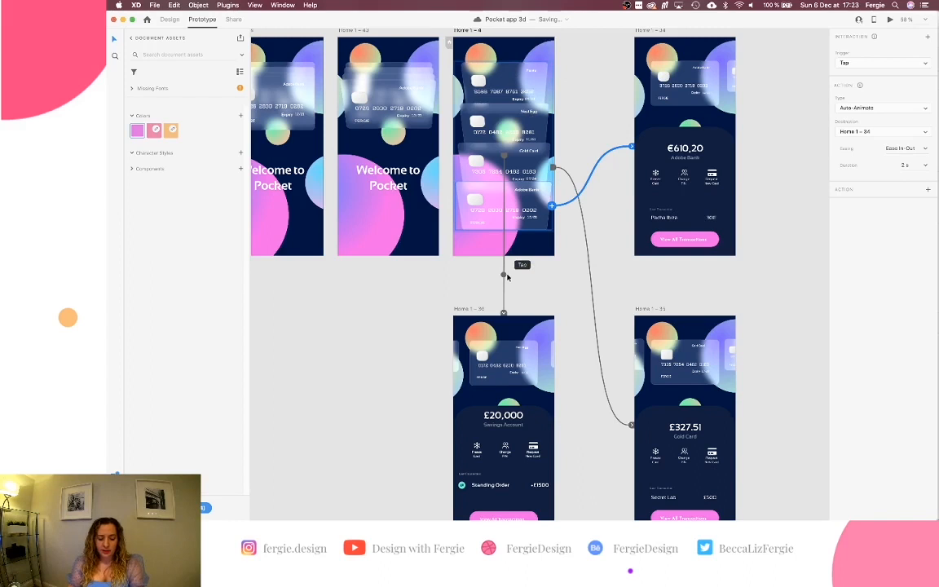
scroll(507, 277, "down", 1)
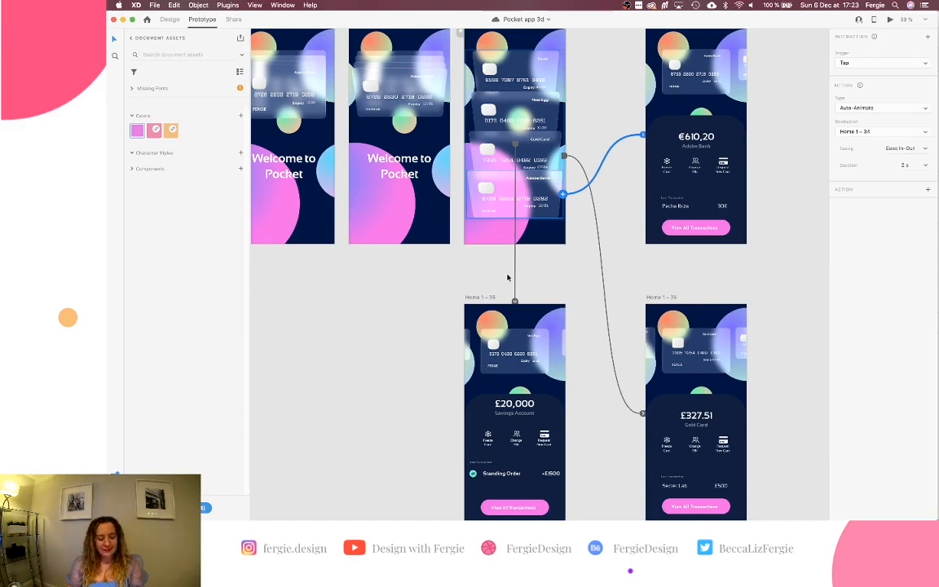
scroll(507, 277, "down", 5)
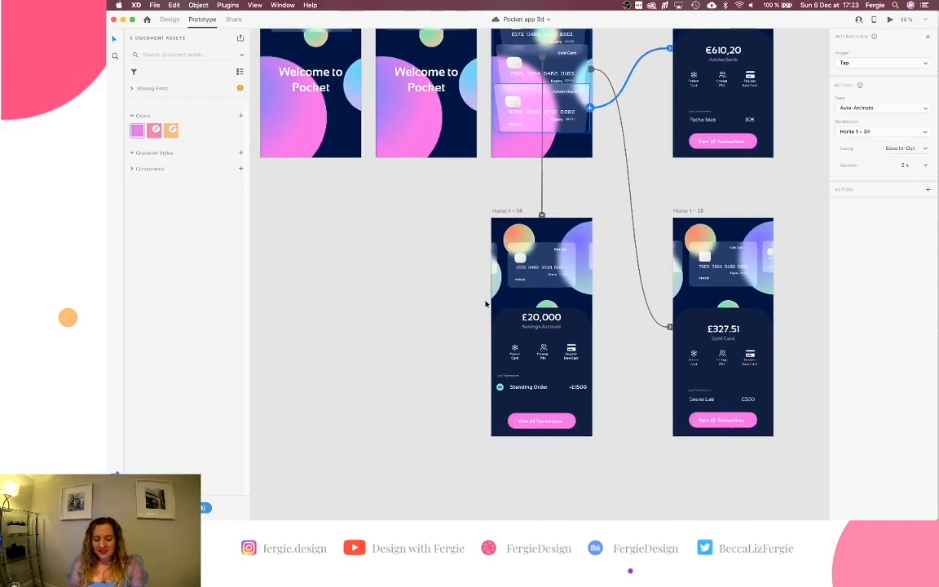
left_click(514, 212)
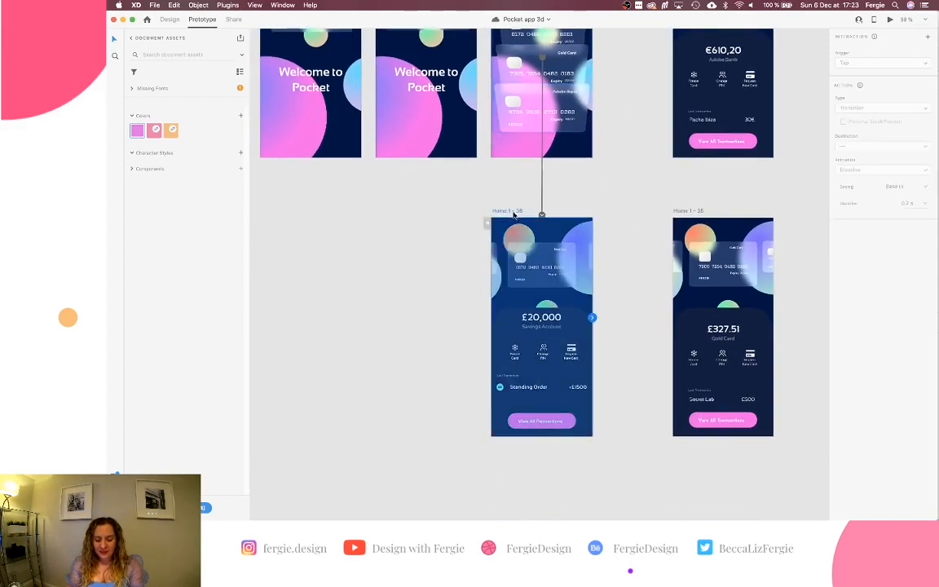
left_click_drag(513, 214, 388, 214)
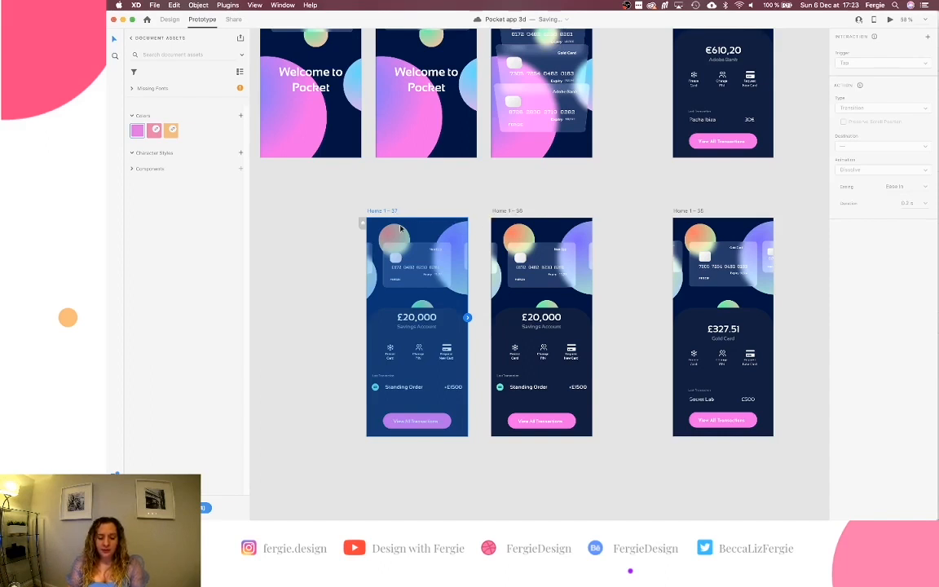
Back in Design mode, delete the duplicated savings screen.
left_click(169, 19)
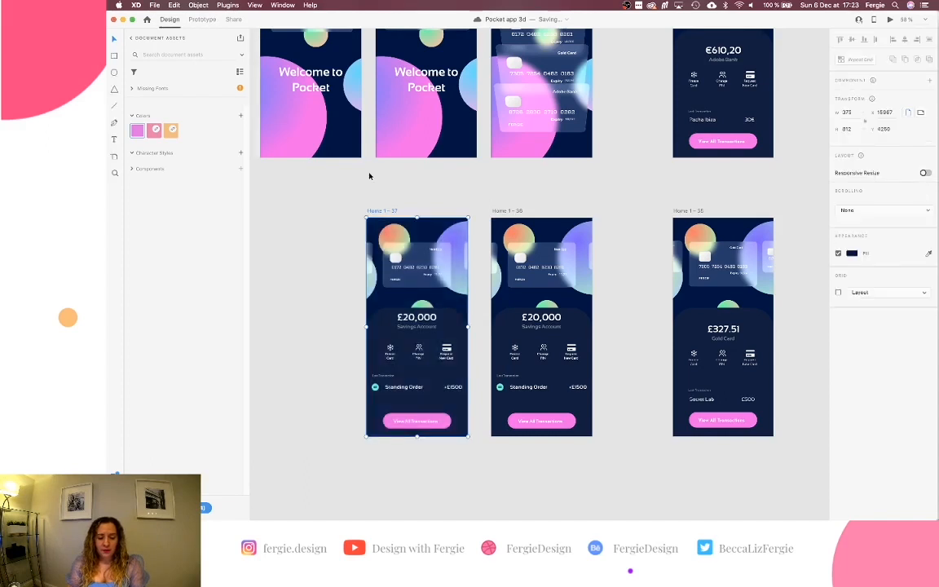
key("Delete")
scroll(394, 207, "right", 5)
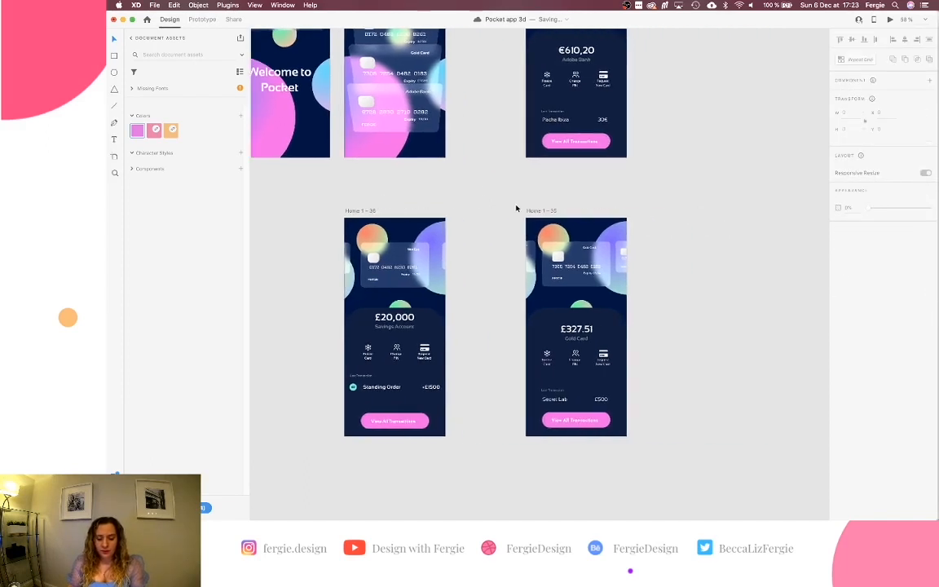
Duplicate the £327.51 Gold Card screen and shift the copy slightly right.
left_click(540, 212)
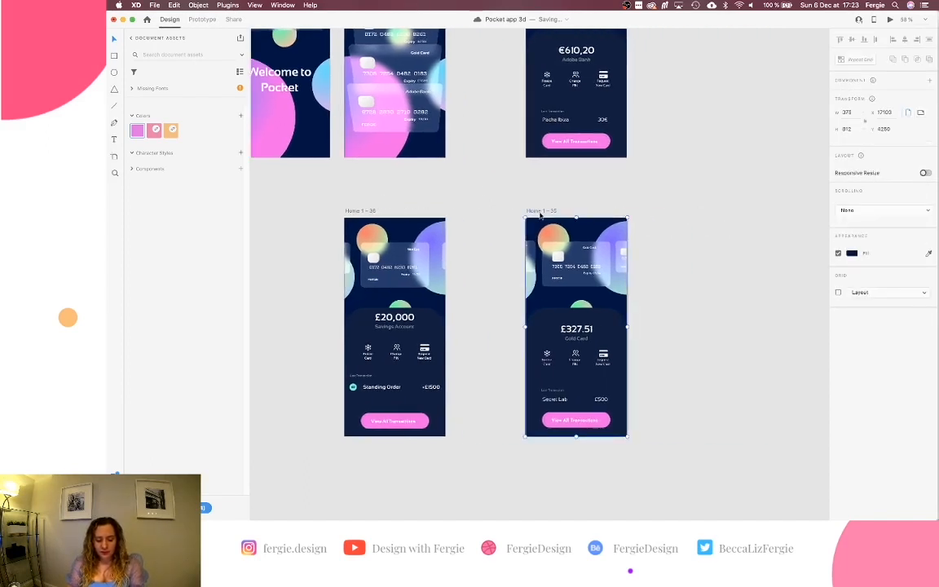
key("super+d")
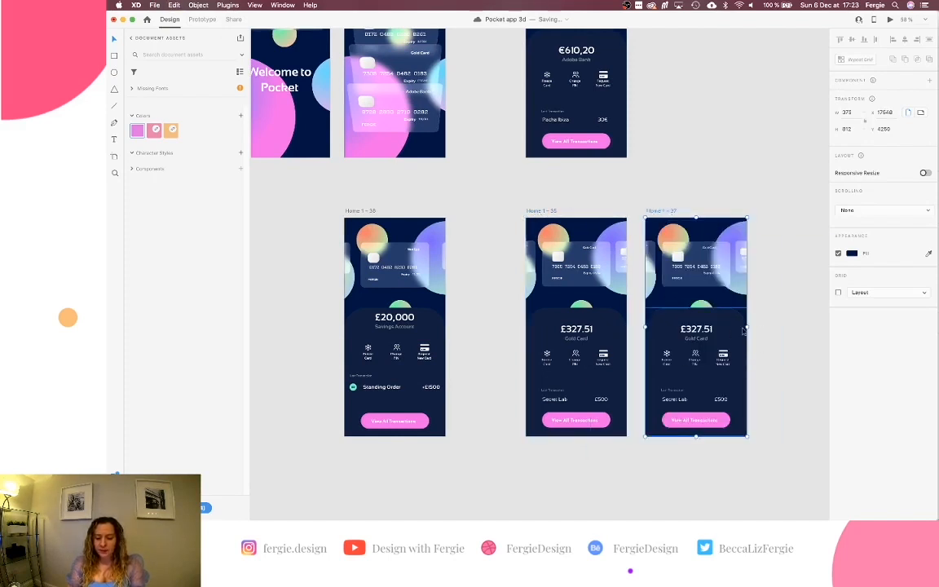
scroll(669, 310, "right", 2)
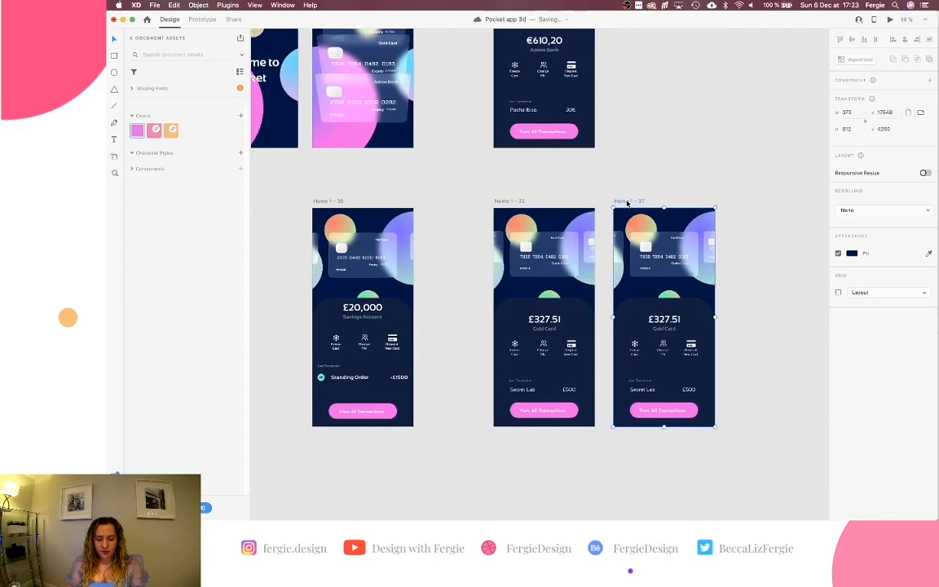
left_click_drag(628, 204, 660, 203)
scroll(723, 251, "up", 5)
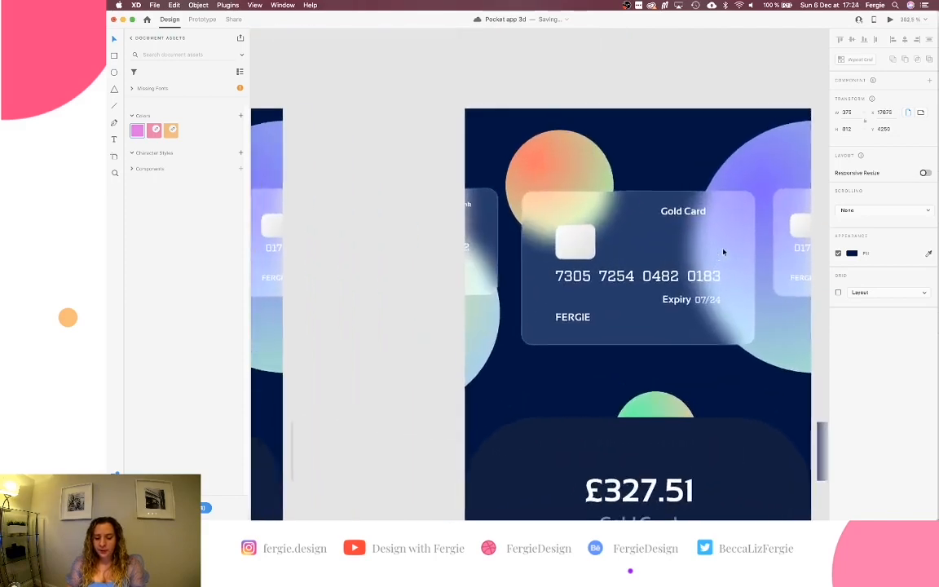
Shrink the Gold Card in the carousel row to about 185 × 109.
scroll(723, 252, "down", 3)
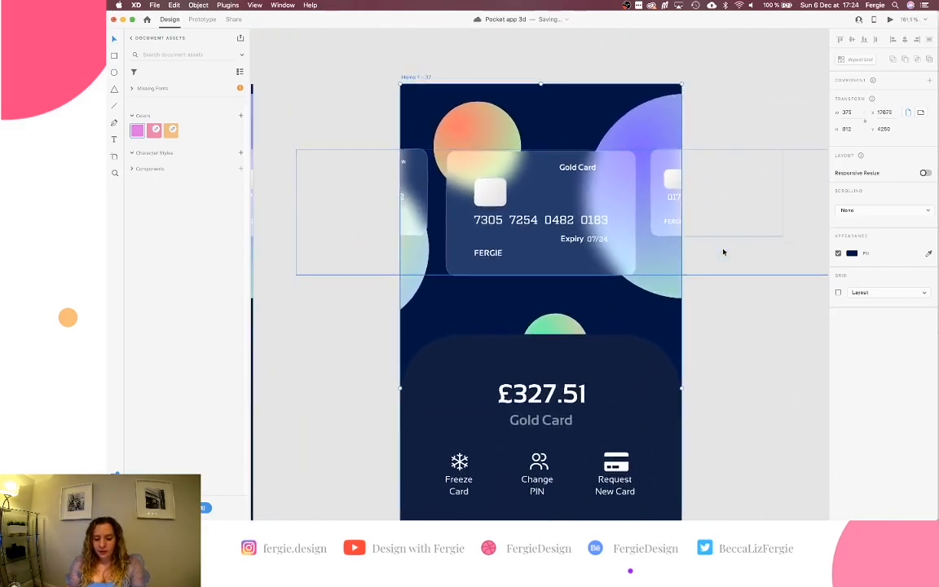
left_click(553, 229)
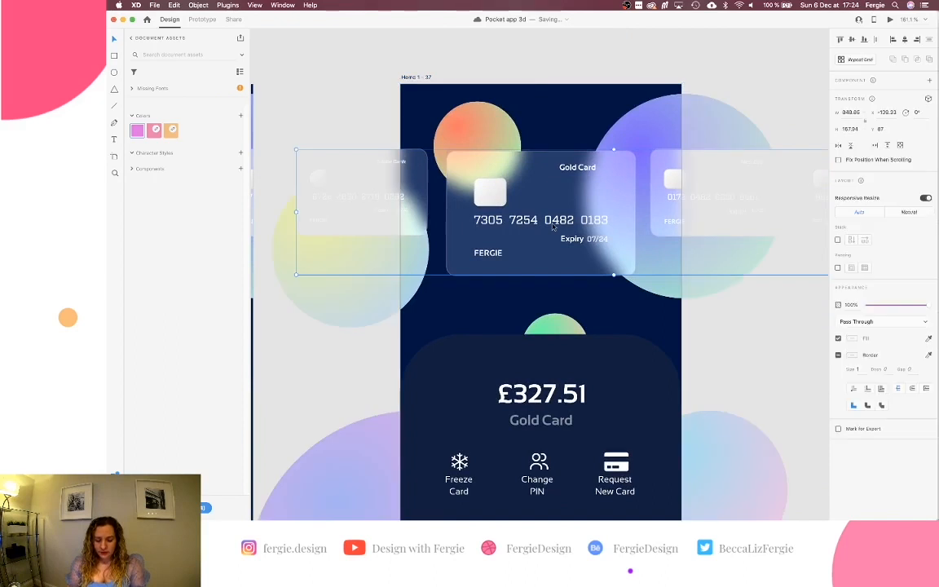
double_click(552, 228)
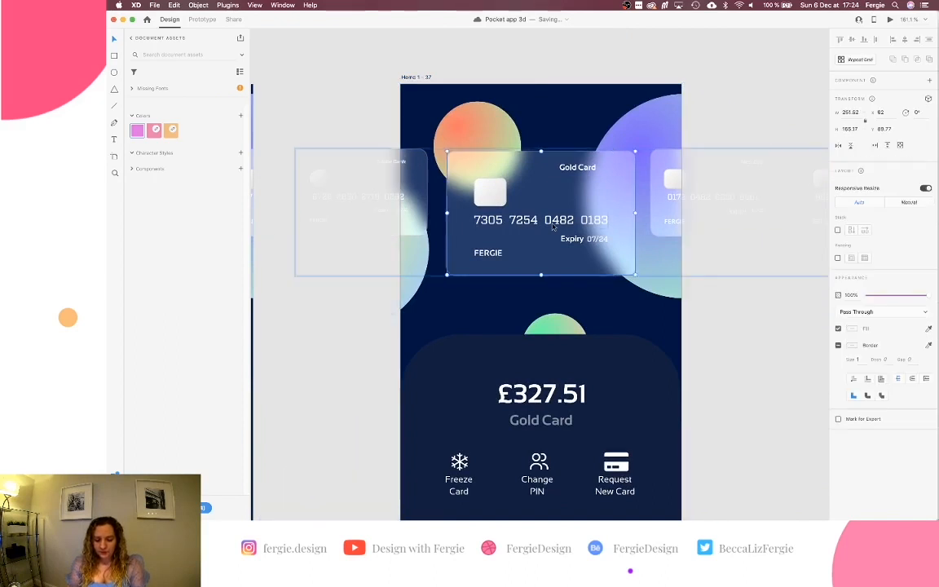
left_click_drag(635, 274, 582, 237)
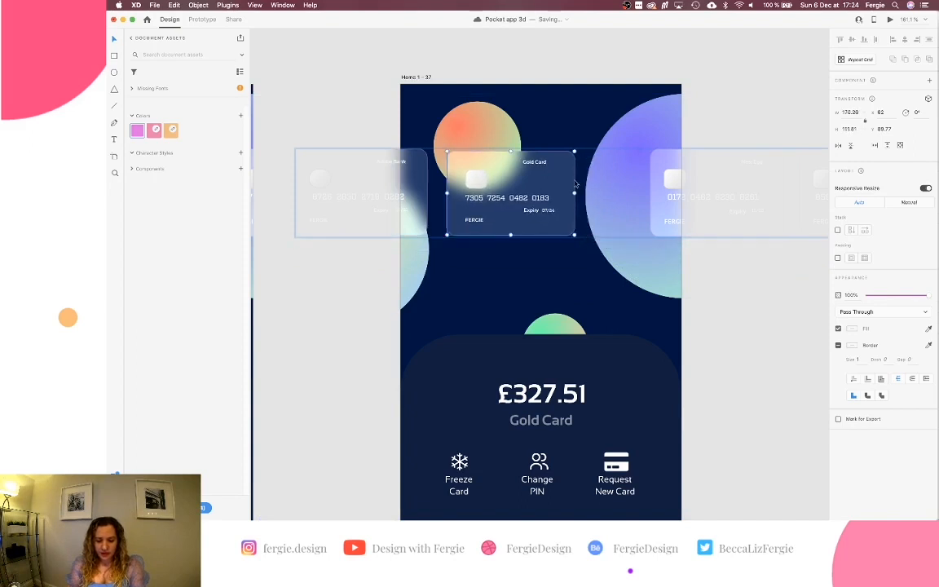
Slide the card row left and bring the Forex card onto the screen beside Nest Egg.
scroll(575, 152, "up", 5)
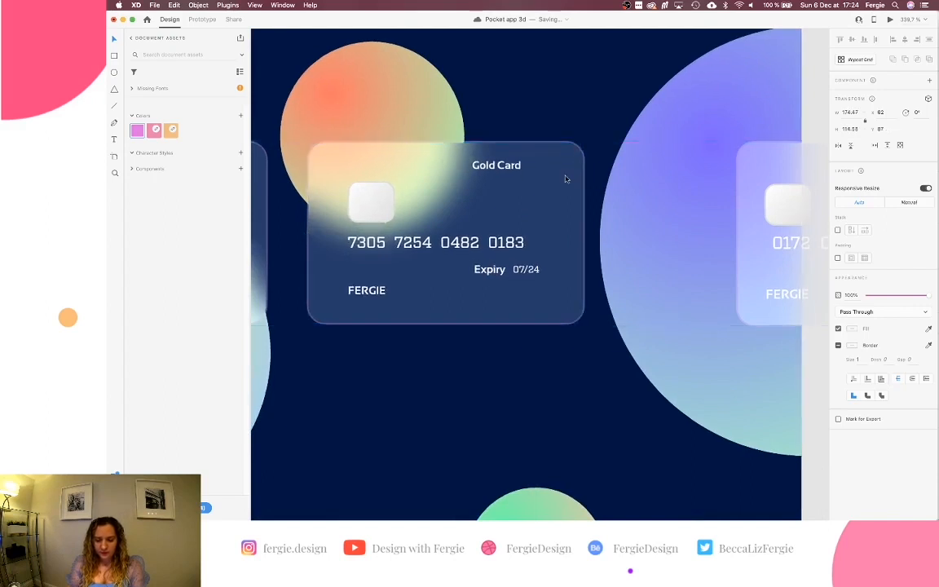
scroll(562, 178, "down", 5)
scroll(565, 178, "up", 5)
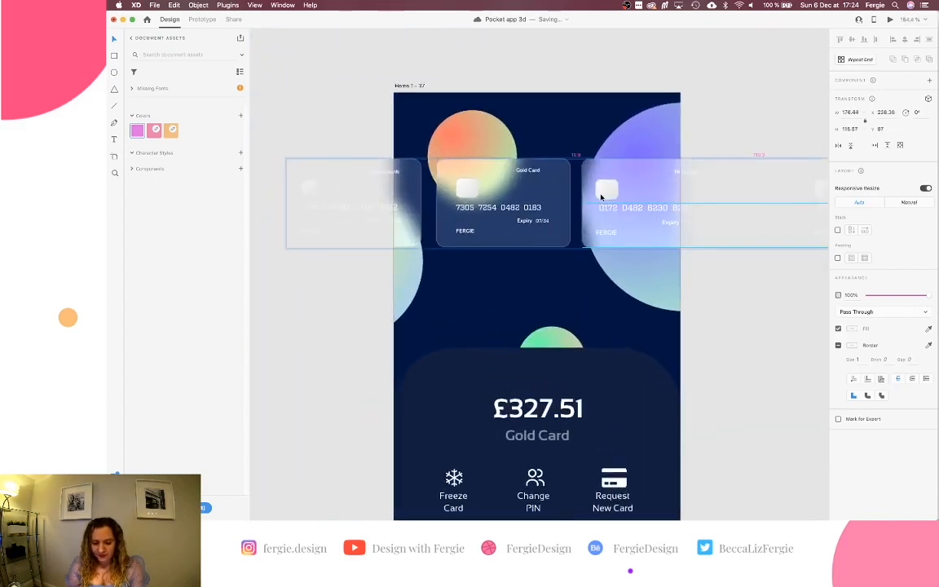
left_click(604, 197)
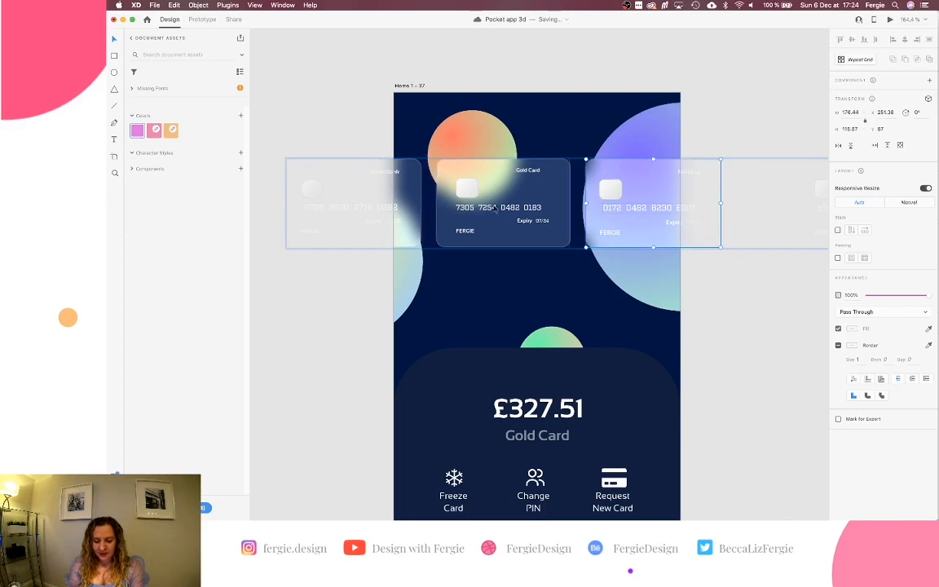
left_click_drag(661, 214, 393, 218)
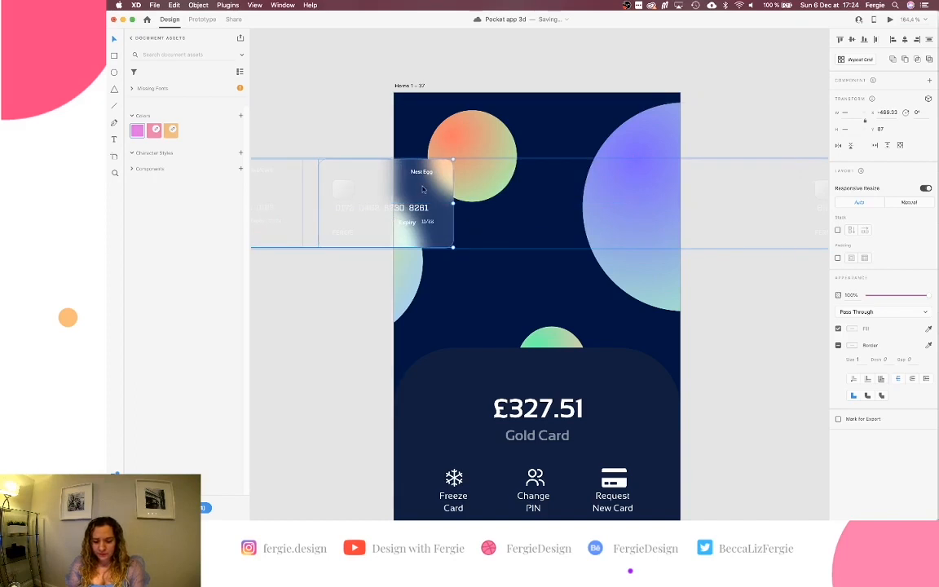
scroll(422, 189, "right", 1)
left_click_drag(797, 199, 464, 209)
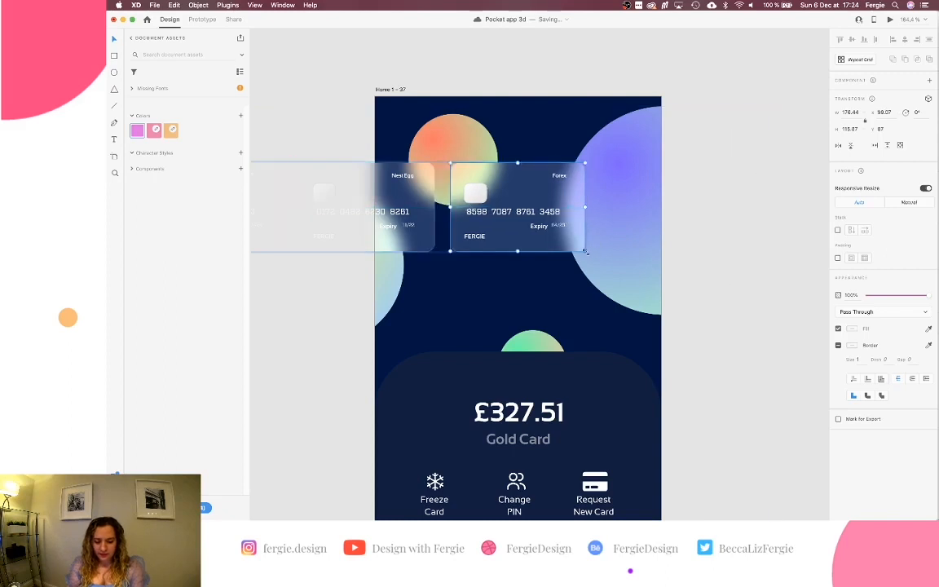
Turn off Responsive Resize and enlarge the Forex card to about 251 × 165.
scroll(585, 252, "down", 5)
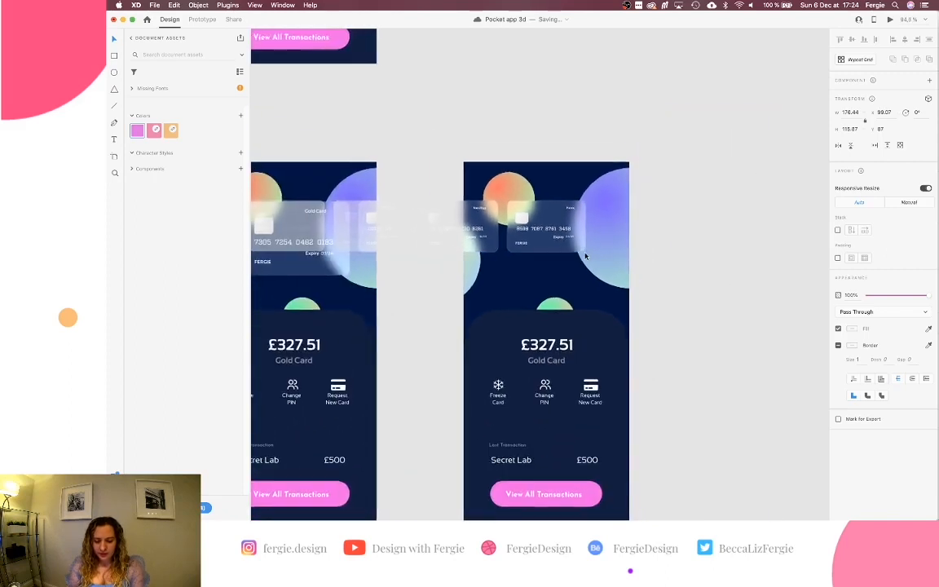
scroll(295, 225, "left", 1)
left_click(304, 261)
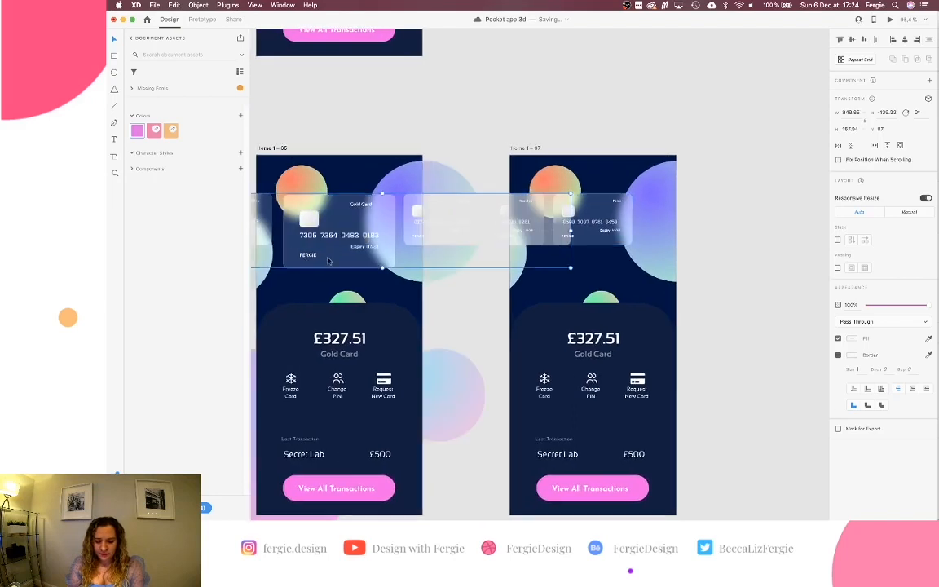
double_click(328, 260)
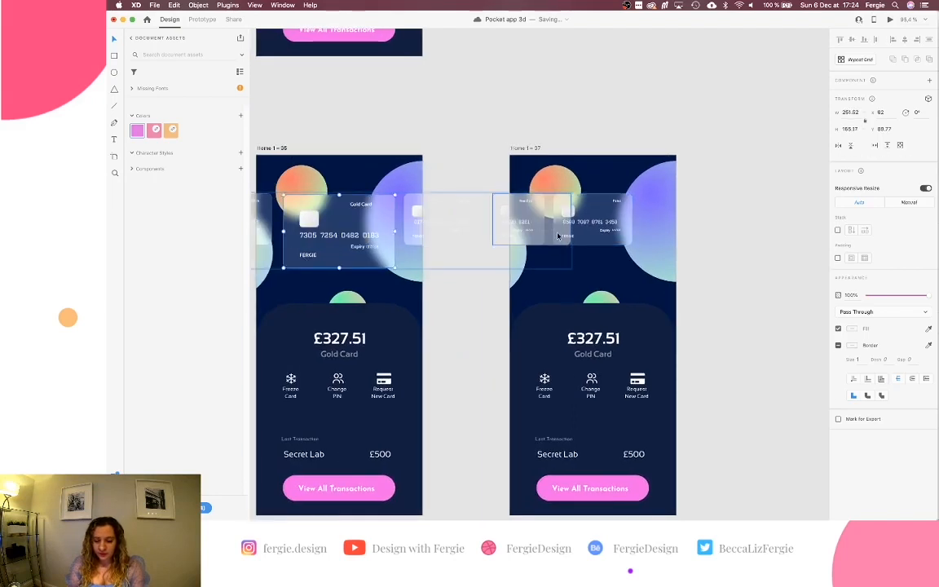
left_click(594, 242)
scroll(594, 242, "up", 5)
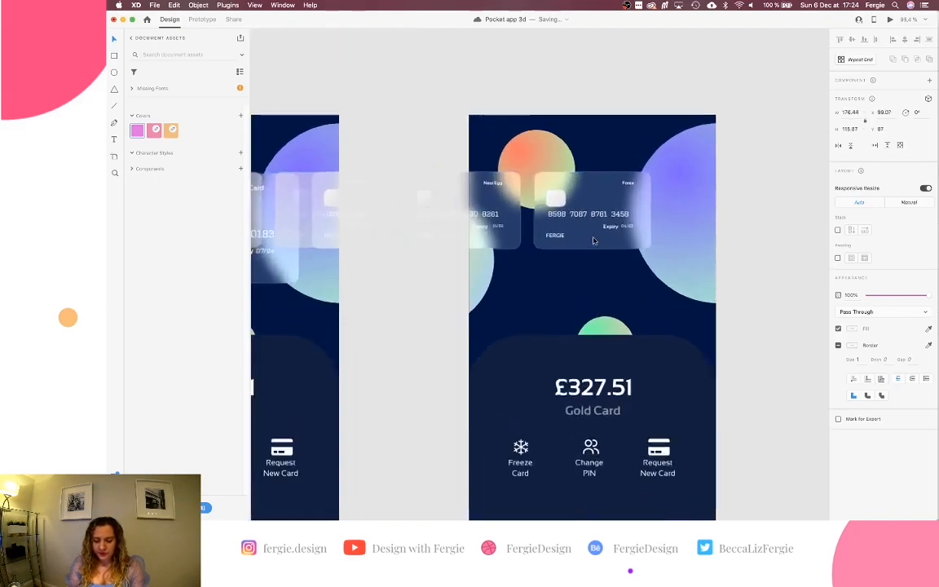
left_click(926, 188)
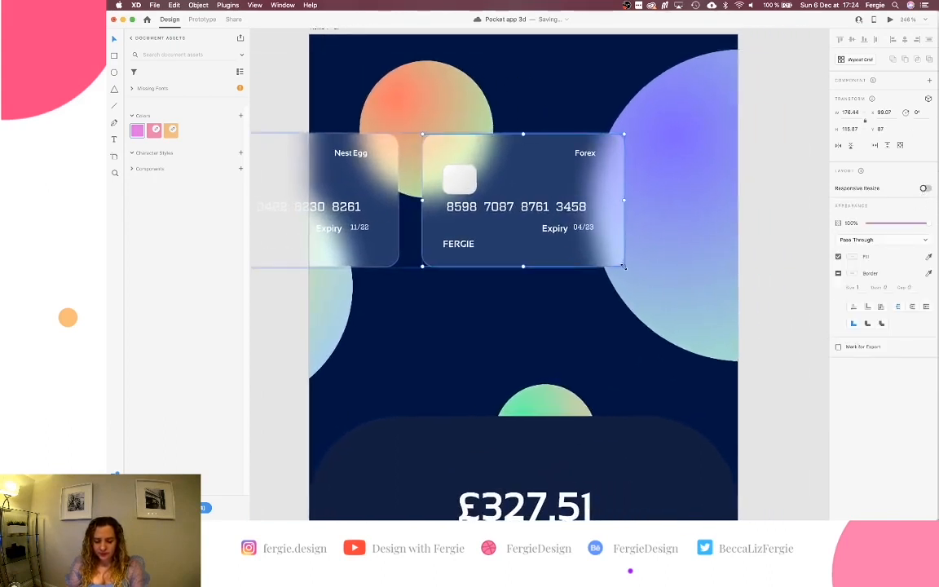
left_click_drag(624, 265, 708, 322)
Try widening the Forex card to 251 in the W field, then undo back to 176.44.
left_click(853, 111)
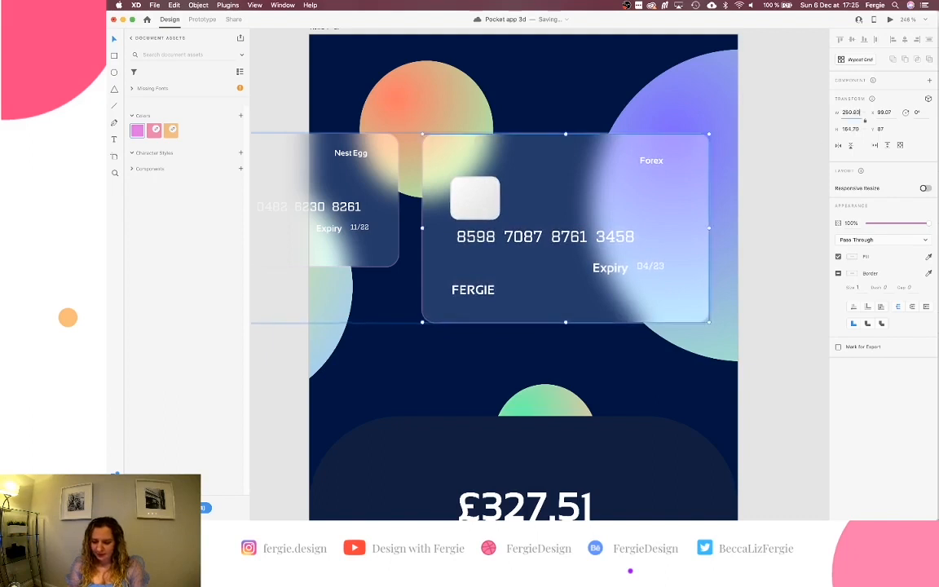
key("BackSpace")
key("BackSpace")
key("BackSpace")
type("1")
key("Return")
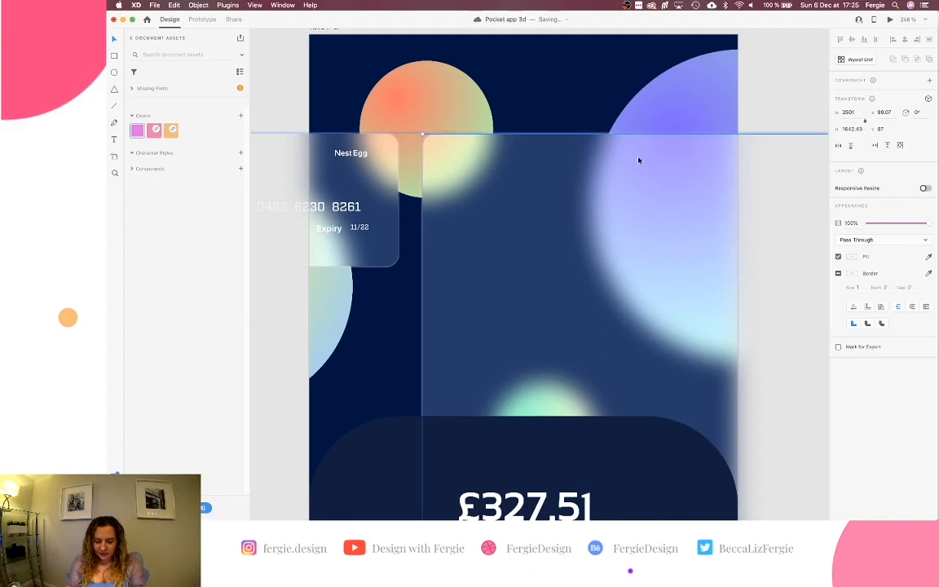
key("super+z")
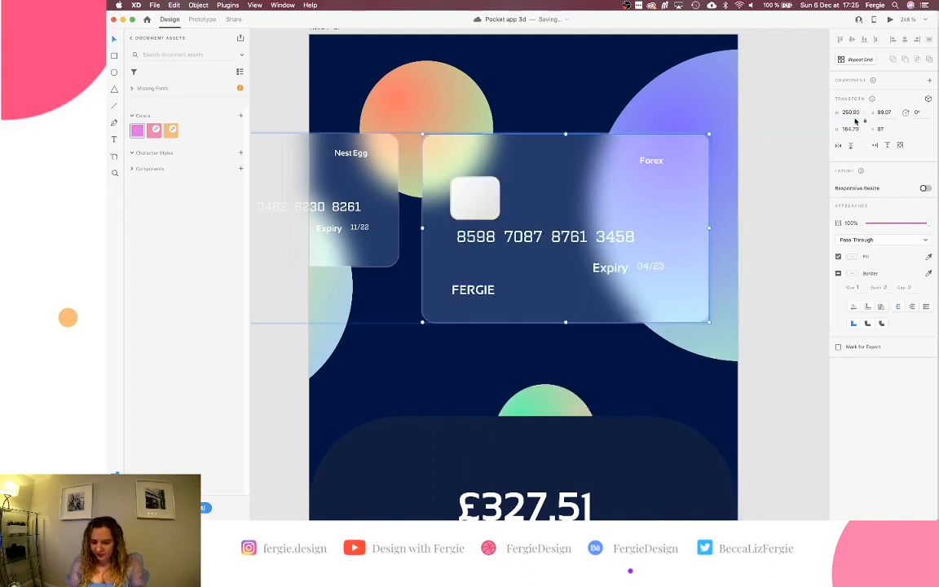
type("251")
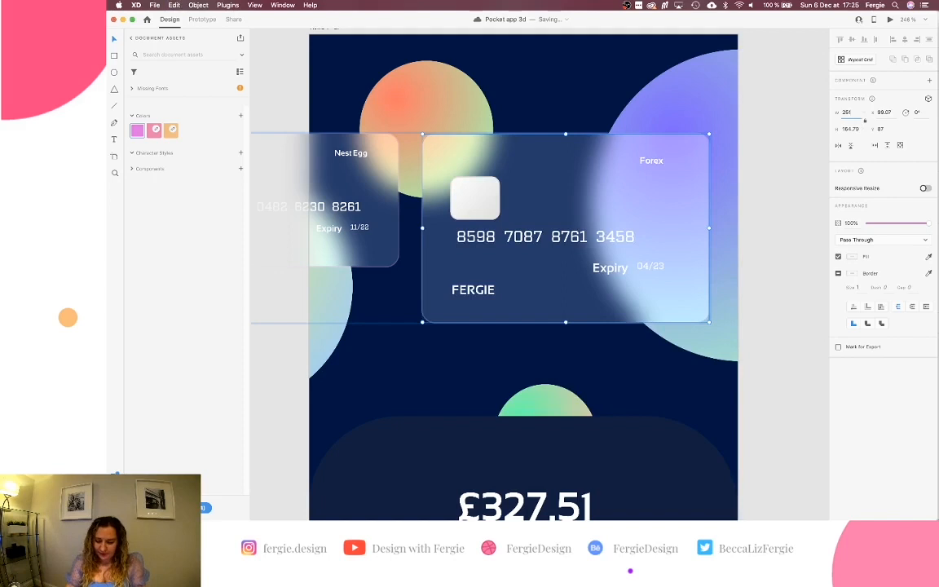
key("Return")
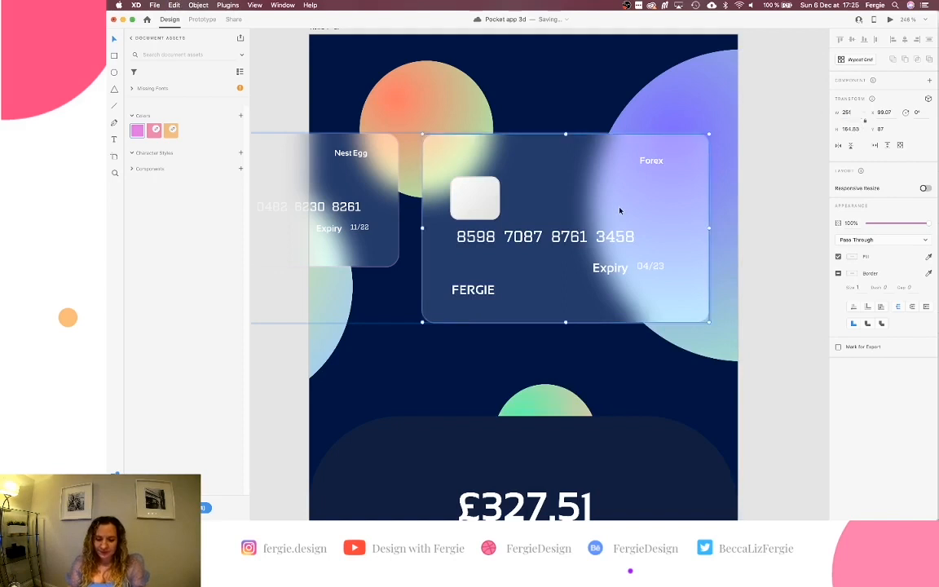
scroll(618, 207, "down", 3)
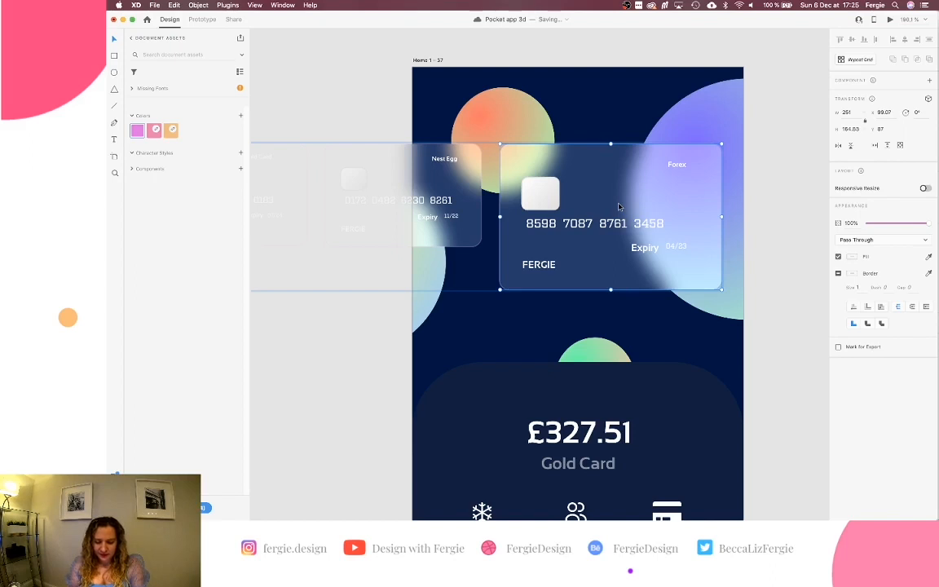
key("super+z")
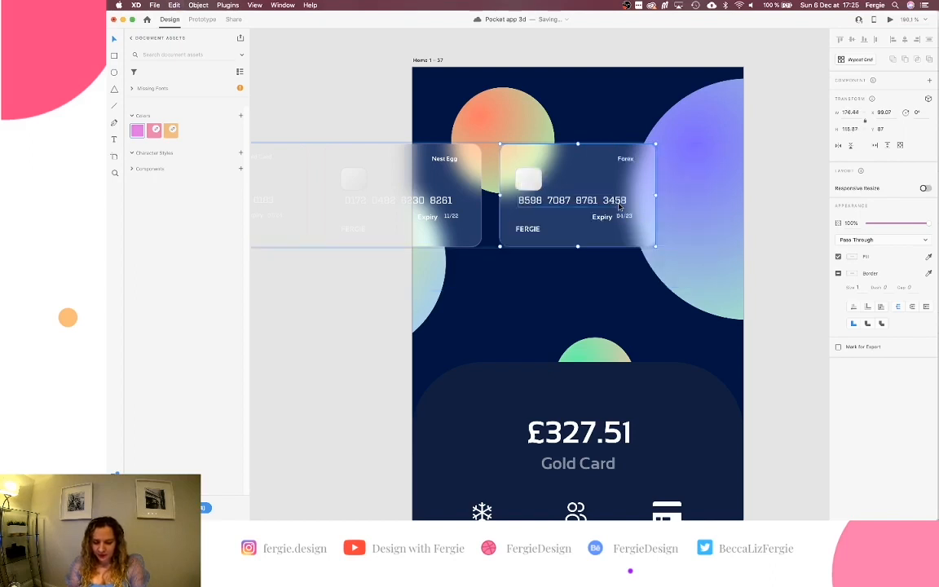
scroll(619, 207, "up", 3)
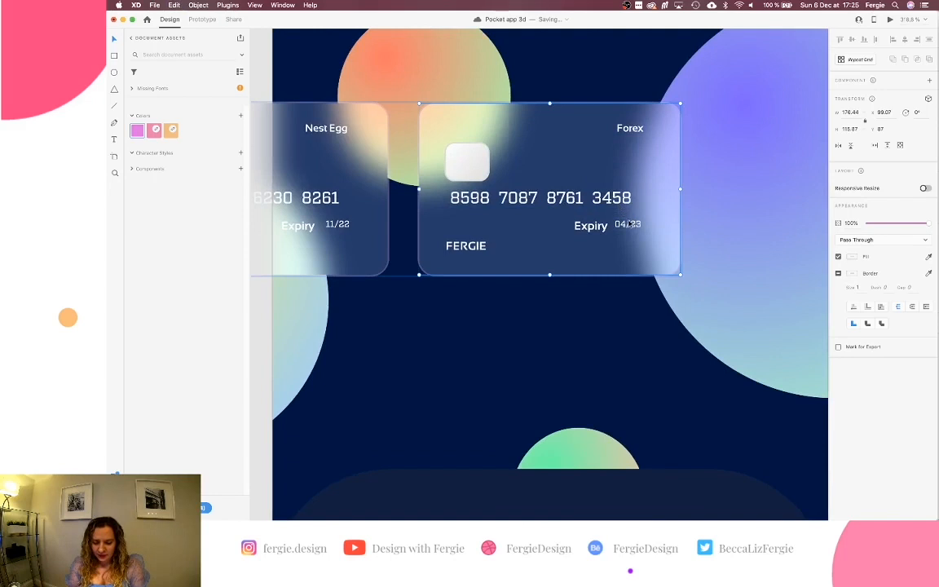
Try enlarging the Forex card by its corner handle, then undo and reselect the card group.
double_click(628, 225)
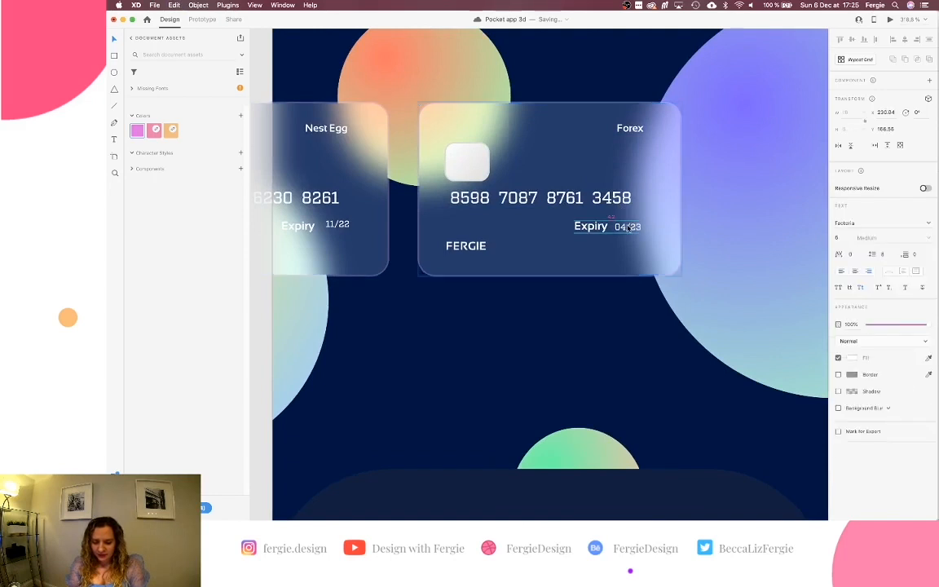
key("Escape")
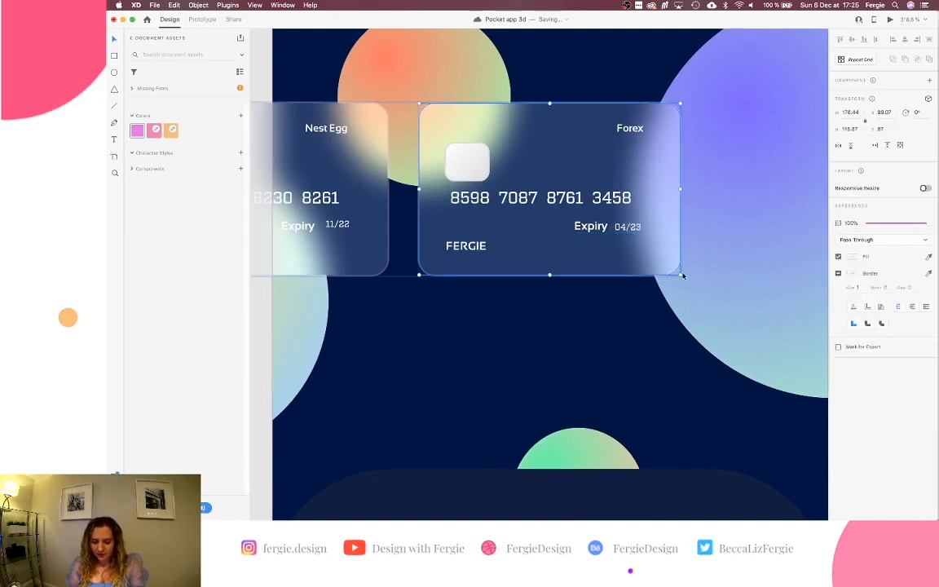
left_click_drag(682, 276, 716, 299)
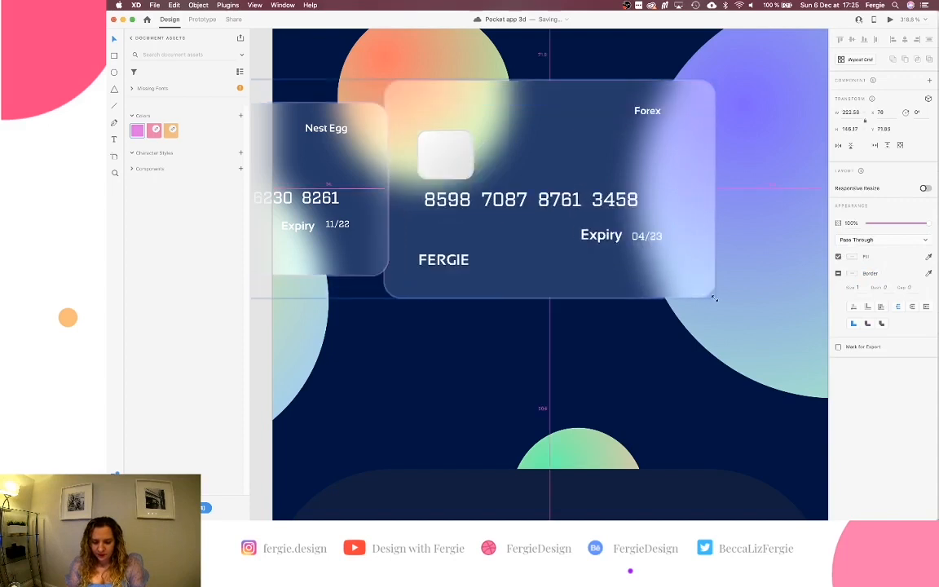
key("super+z")
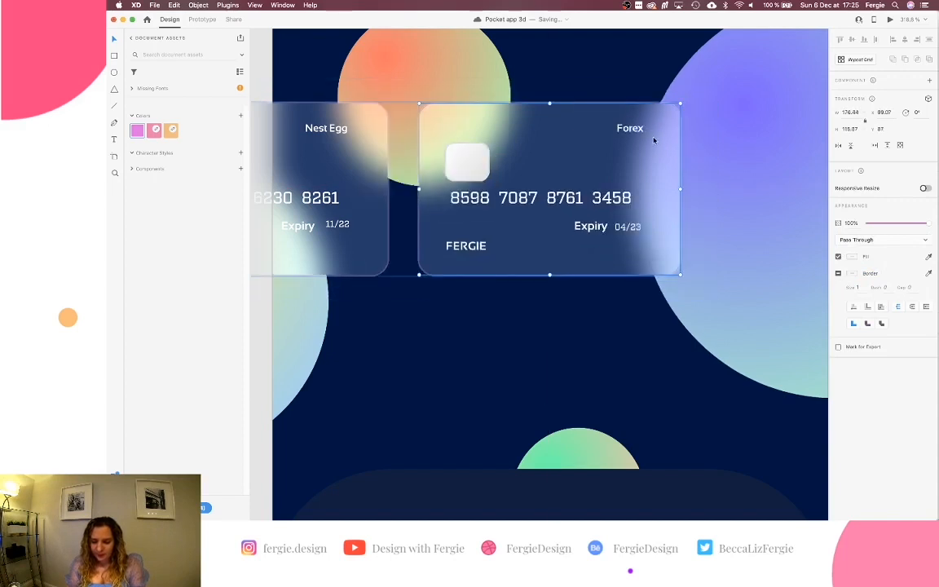
double_click(641, 129)
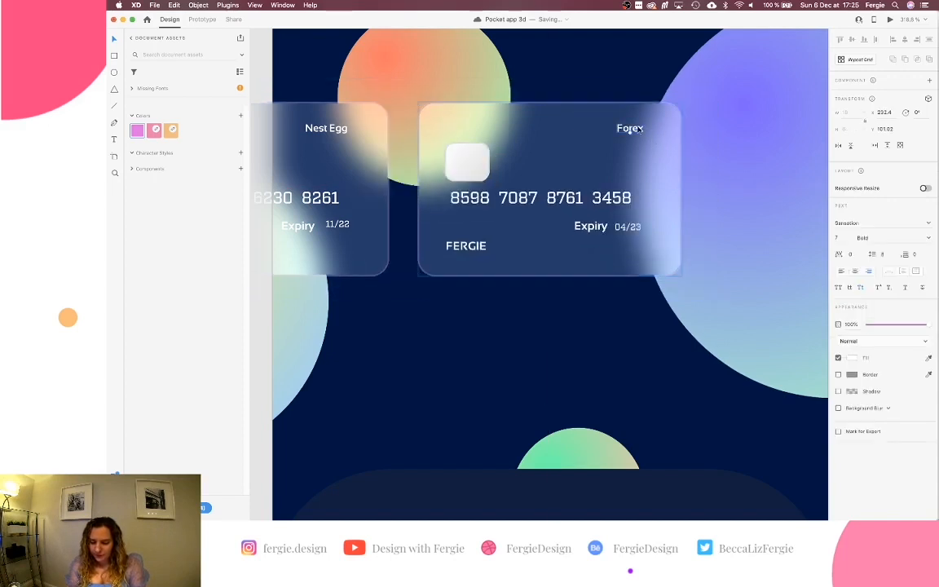
key("Escape")
Select the Forex card on the right artboard and enlarge it to exactly 251 wide, about 165 tall.
scroll(640, 130, "down", 5)
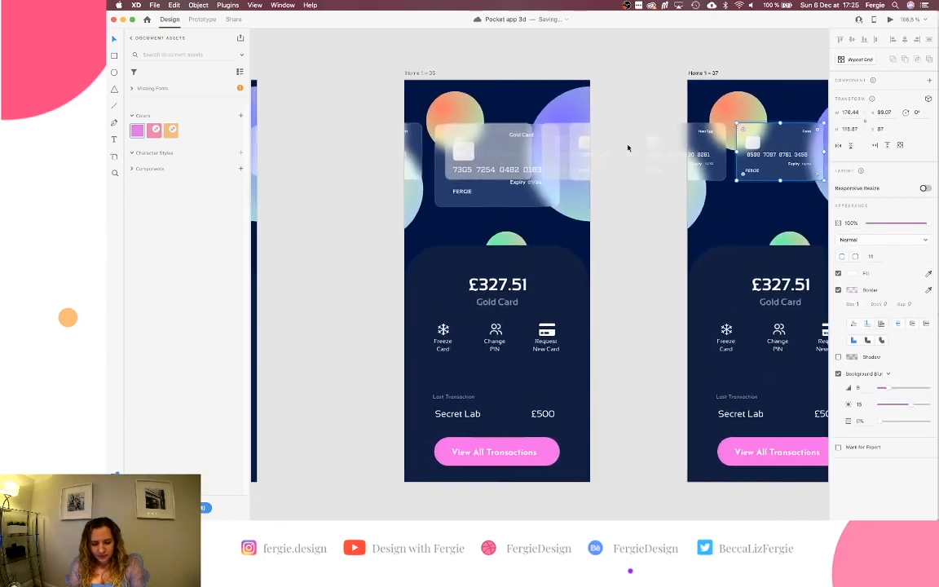
scroll(375, 195, "left", 8)
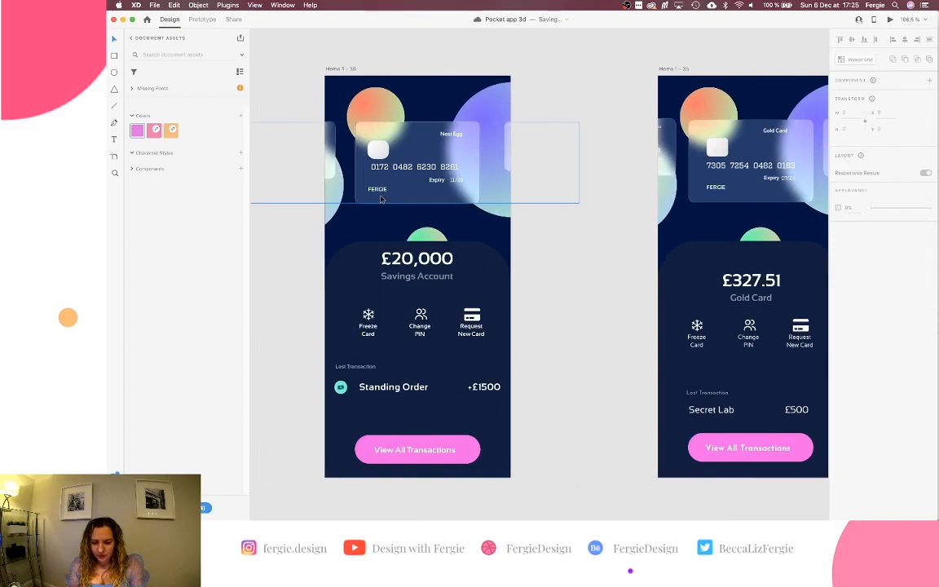
scroll(381, 199, "right", 6)
scroll(381, 199, "right", 4)
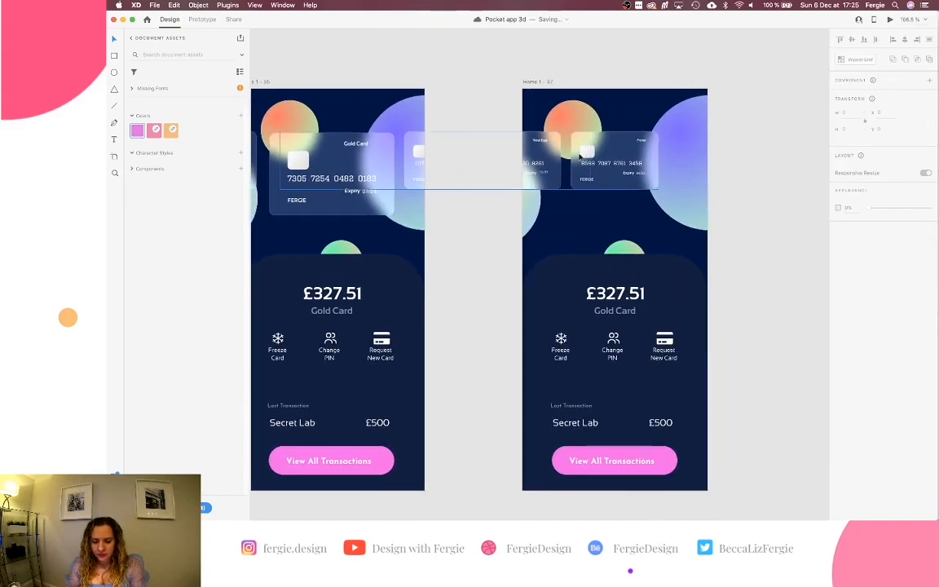
left_click(528, 138)
double_click(632, 158)
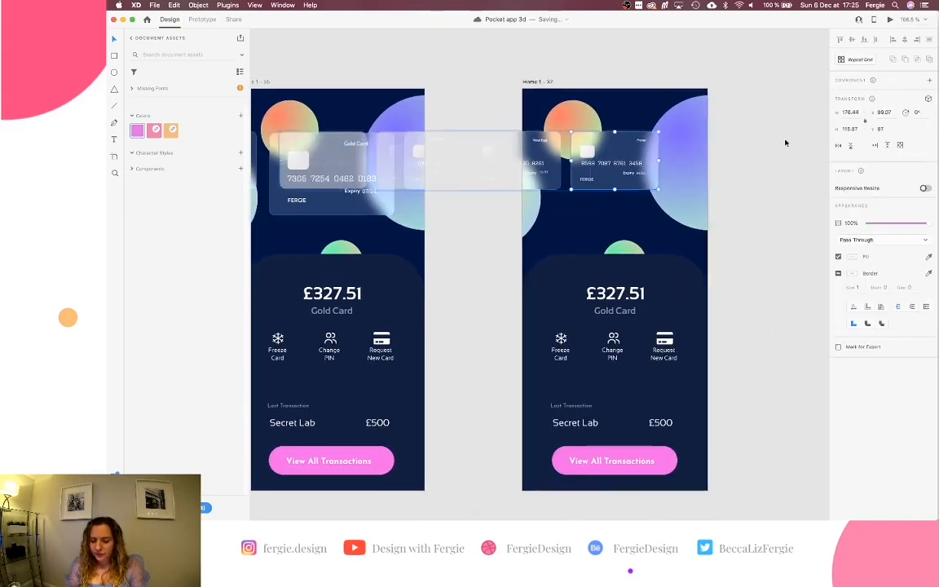
scroll(748, 178, "up", 4)
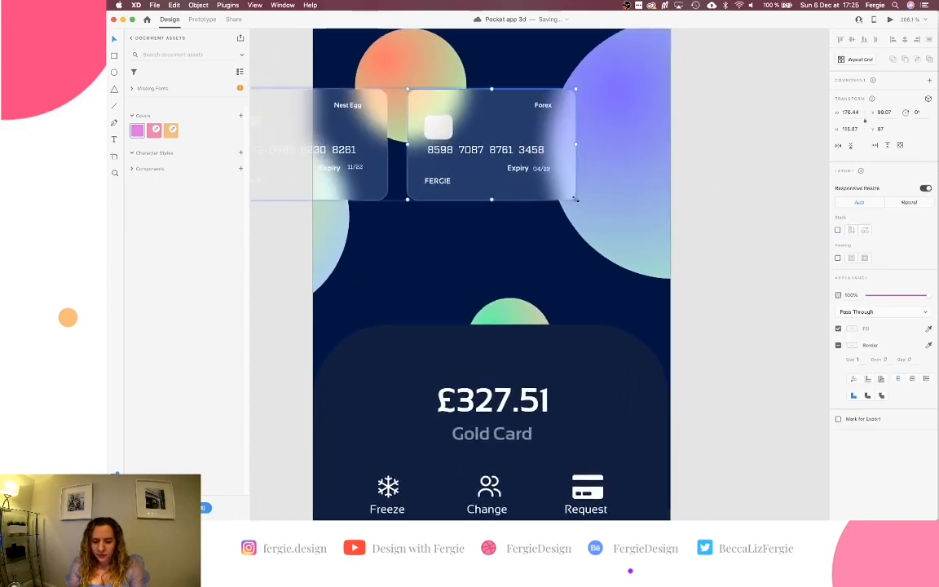
left_click_drag(575, 199, 644, 254)
left_click(849, 112)
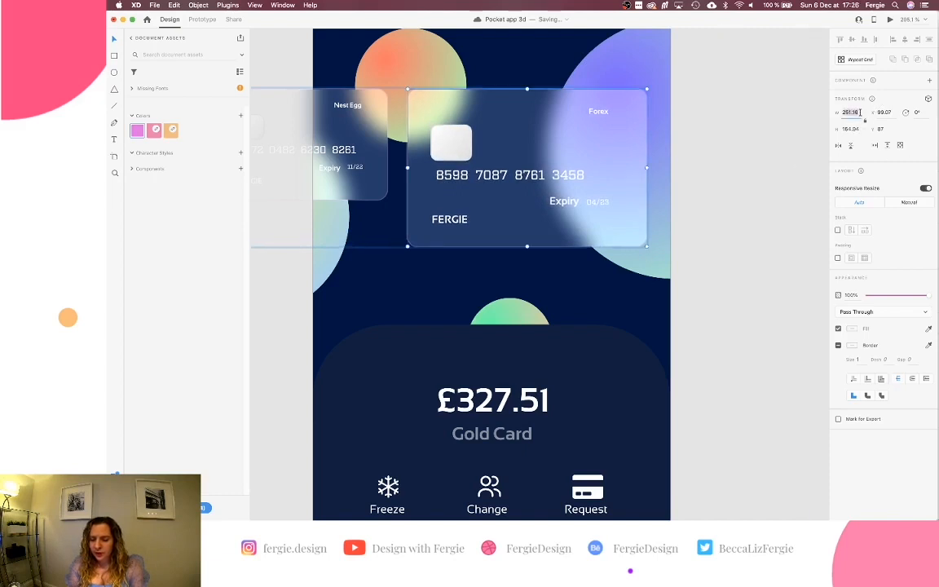
key("Return")
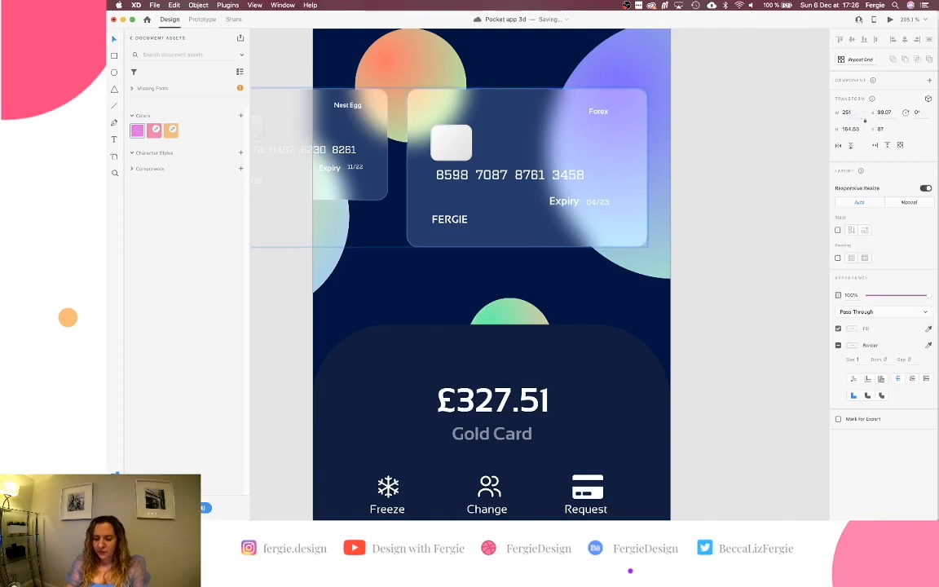
scroll(560, 143, "down", 3)
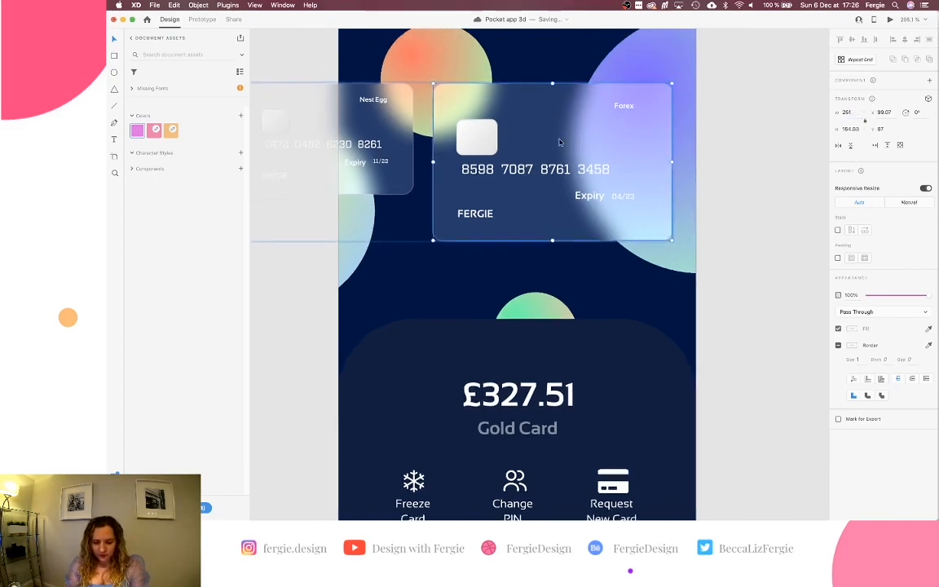
scroll(559, 143, "left", 5)
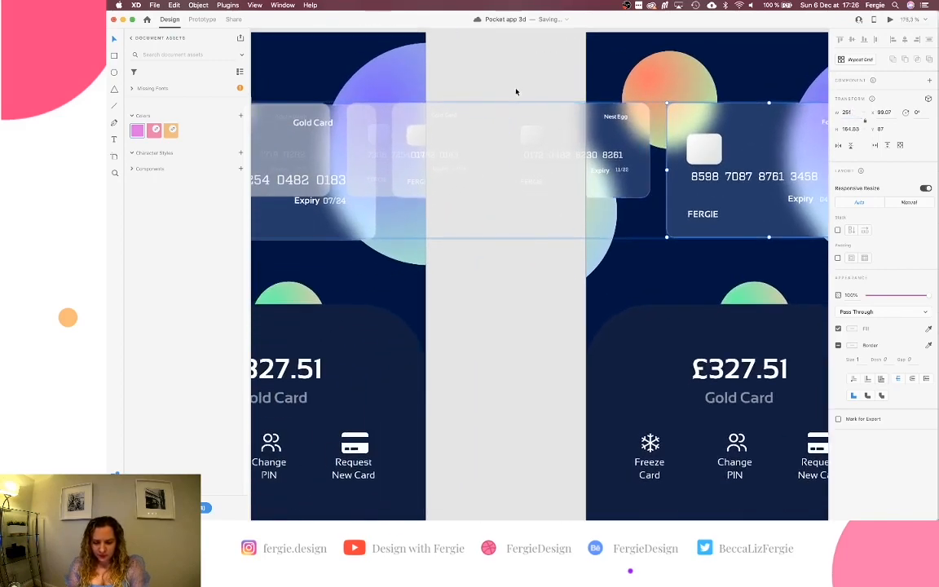
Shift the Gold Card label right and right-align it with the expiry date.
left_click(515, 88)
scroll(489, 99, "left", 3)
left_click(372, 156)
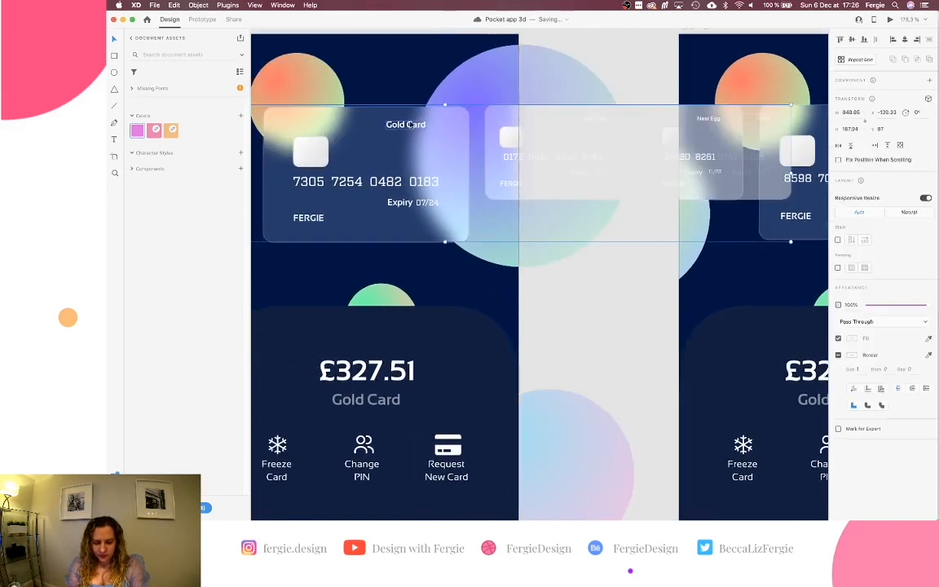
double_click(405, 126)
left_click_drag(405, 127, 422, 127)
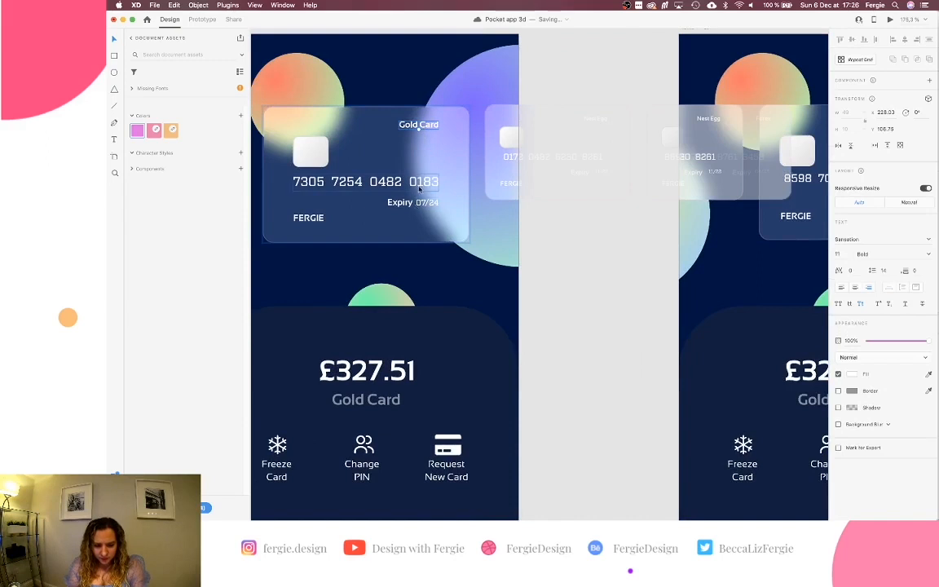
left_click(419, 189, "shift")
left_click(421, 203, "shift")
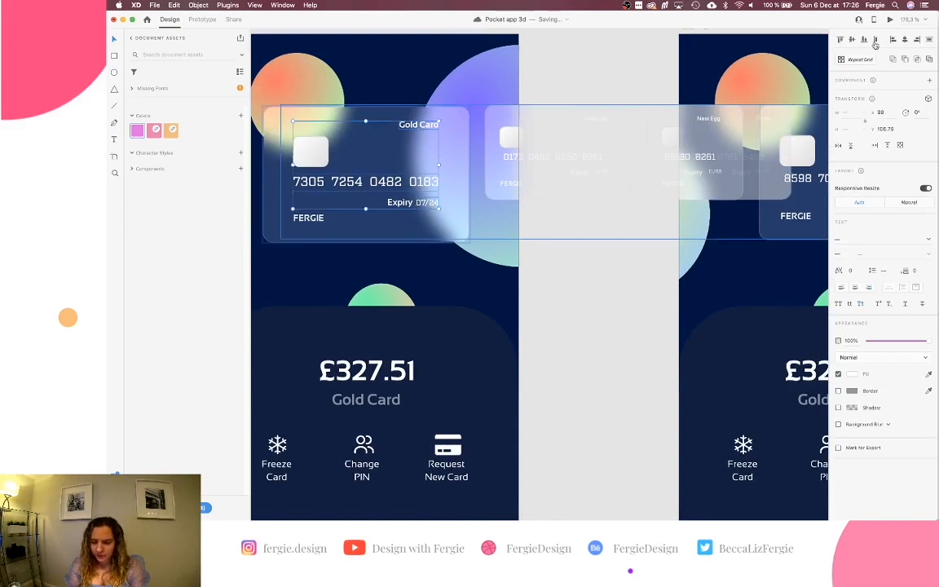
left_click(433, 181, "shift")
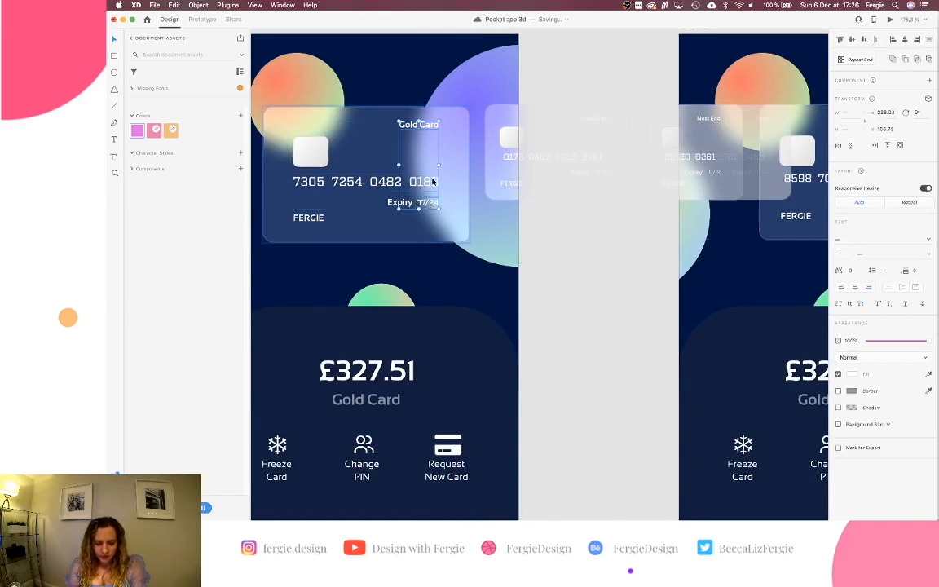
left_click(915, 41)
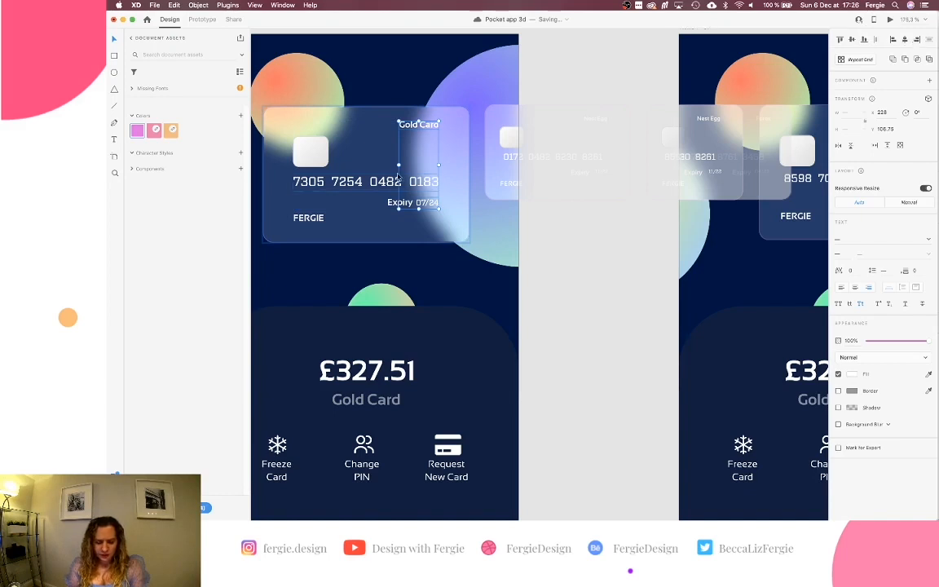
Check the Gold Card name's edge spacing and expiry styling, then select FERGIE on the Forex card.
left_click(342, 194)
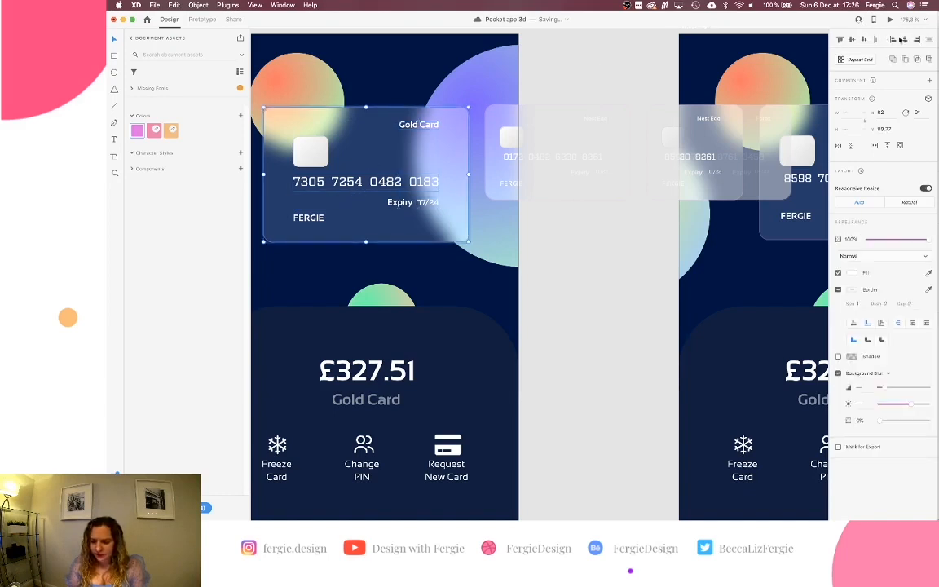
left_click(313, 220)
key("alt")
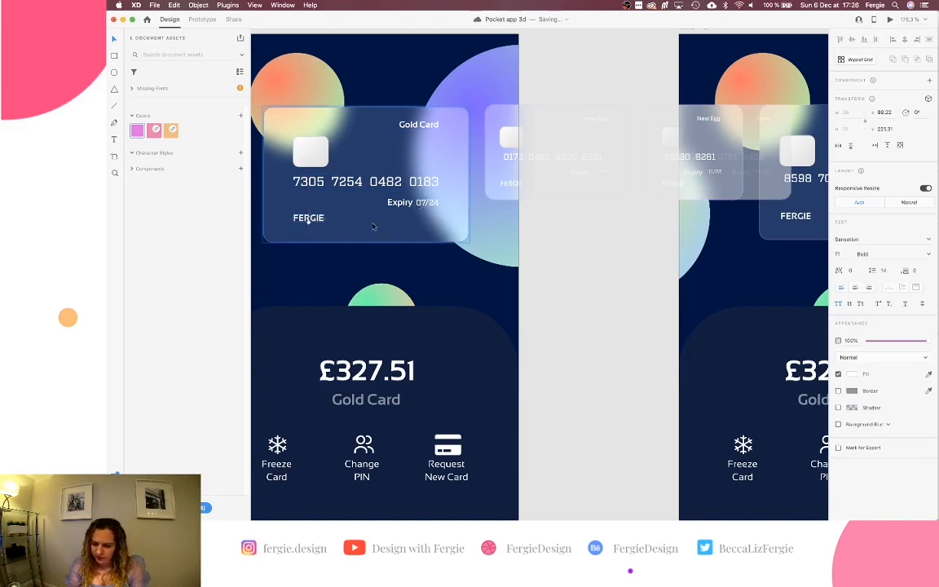
left_click(435, 205)
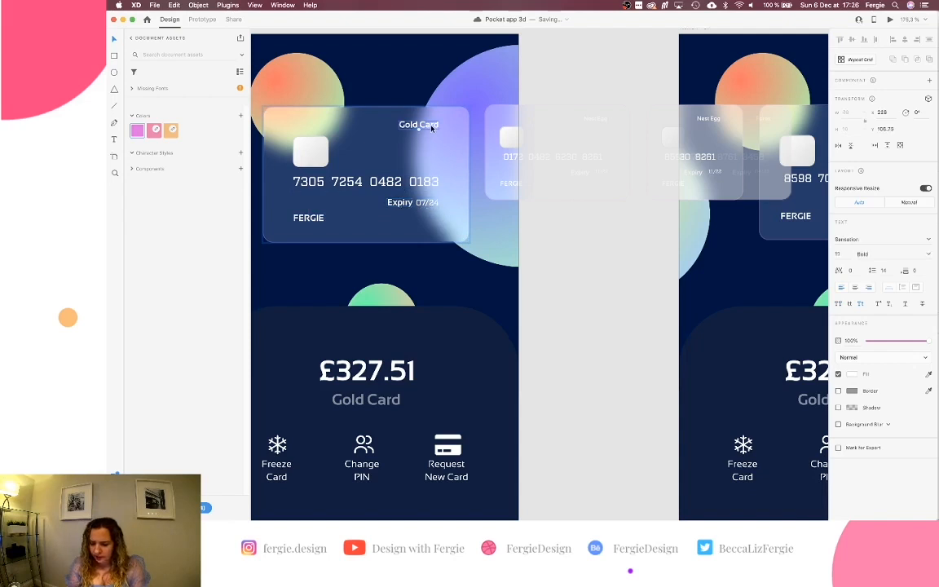
scroll(524, 185, "right", 5)
scroll(524, 185, "right", 5)
left_click(448, 215, "super")
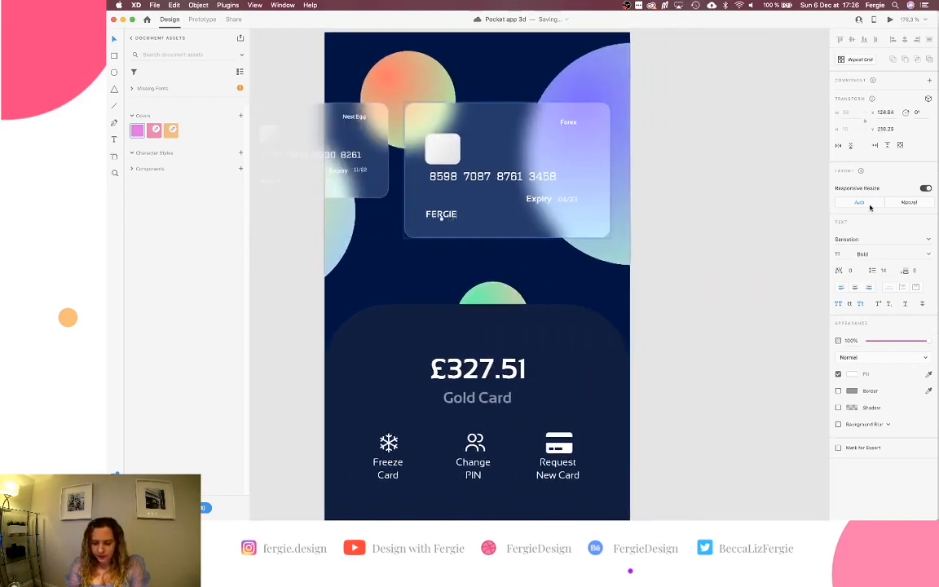
Inspect the Forex label and expiry positions and the Gold Card number's font size.
left_click(568, 123, "super")
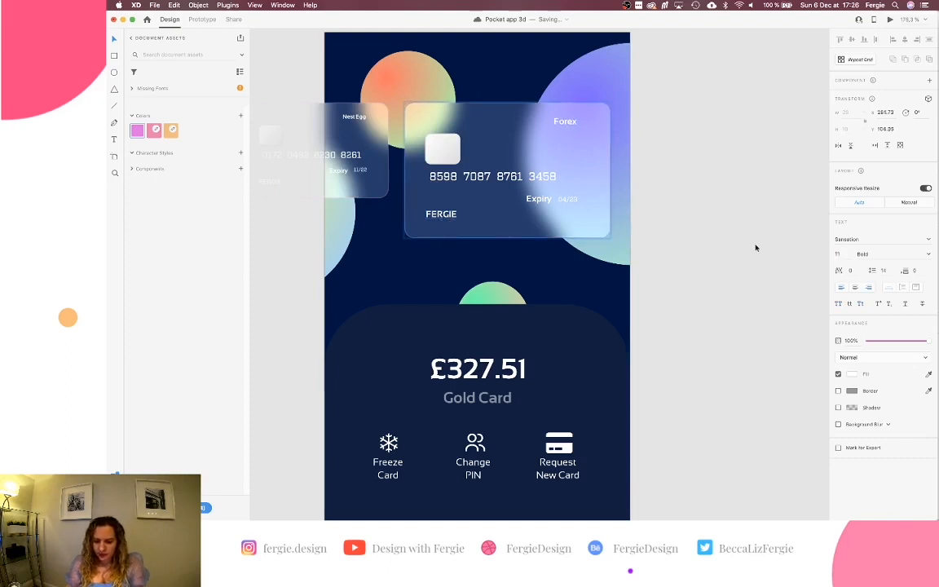
left_click(568, 199, "super")
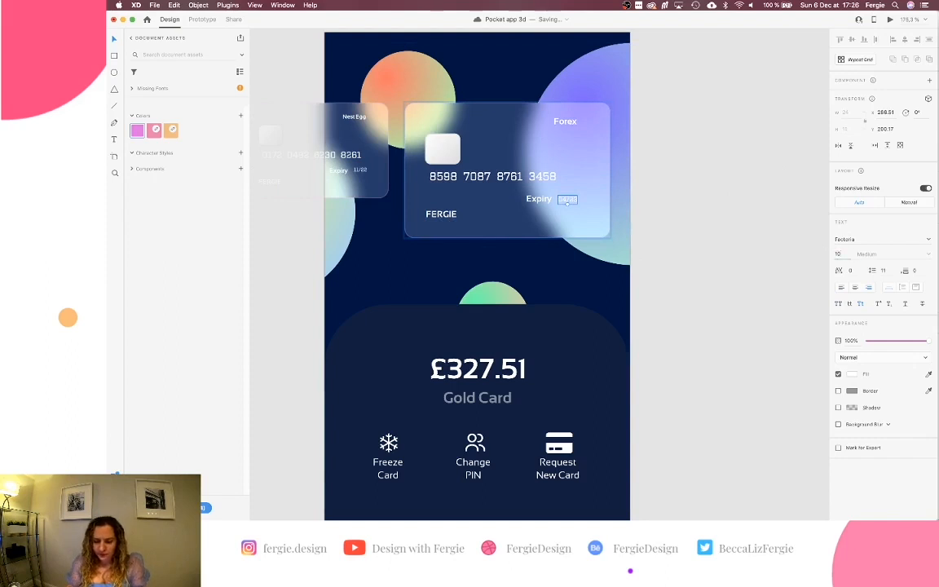
scroll(705, 291, "left", 10)
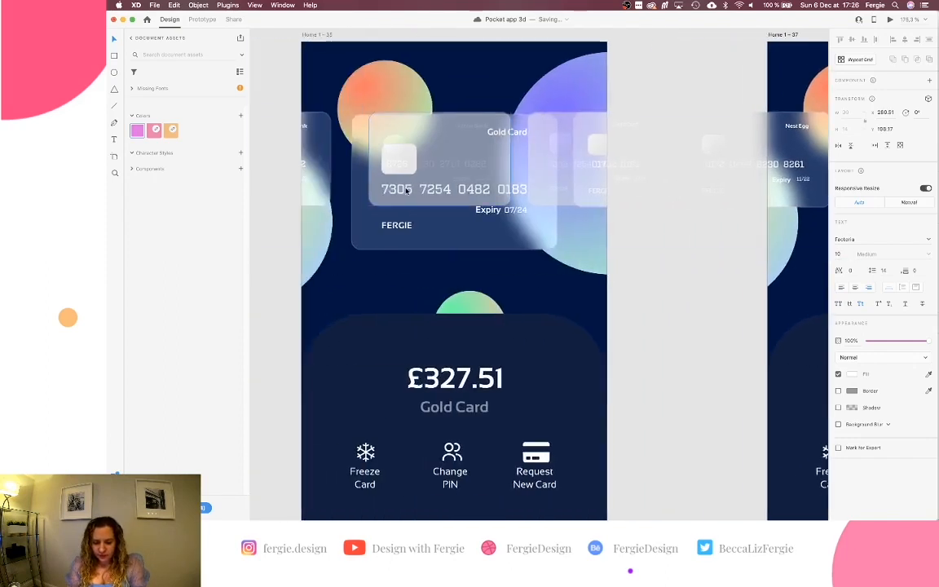
left_click(407, 189, "super")
scroll(405, 196, "right", 5)
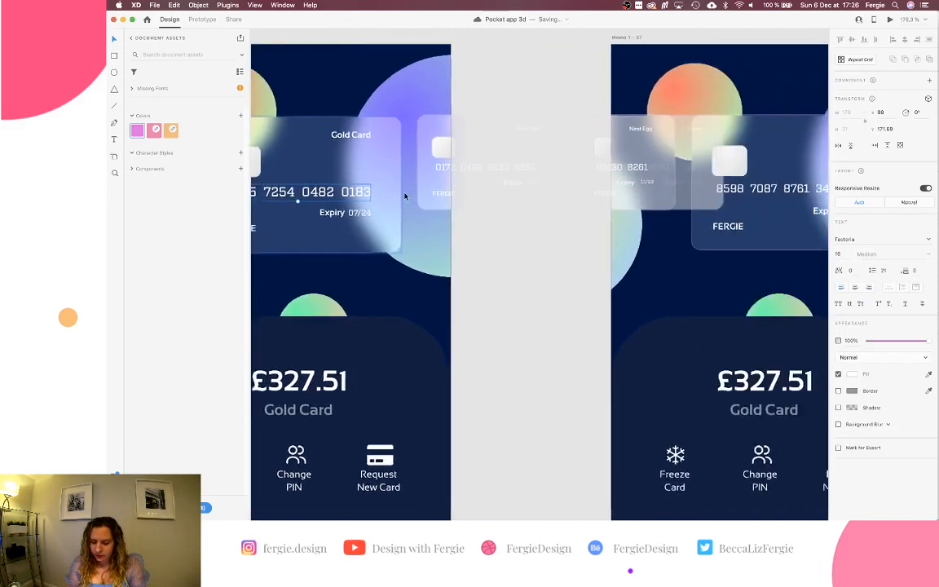
scroll(404, 195, "right", 3)
Set the Forex card number to size 16 and centre it horizontally on the card.
left_click(641, 191, "super")
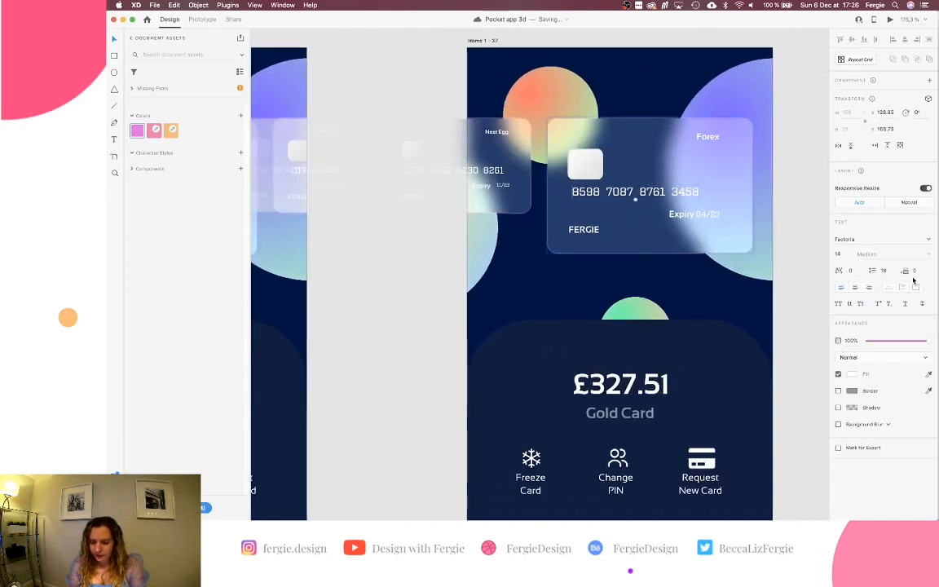
left_click(839, 254)
key("Up")
key("Up")
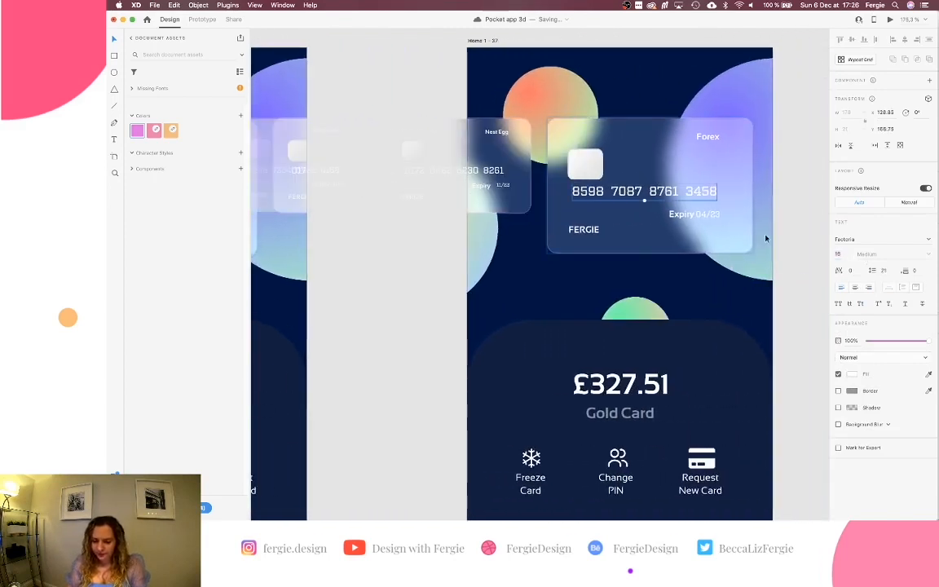
scroll(752, 231, "right", 2)
scroll(752, 231, "right", 1)
left_click(679, 227, "shift")
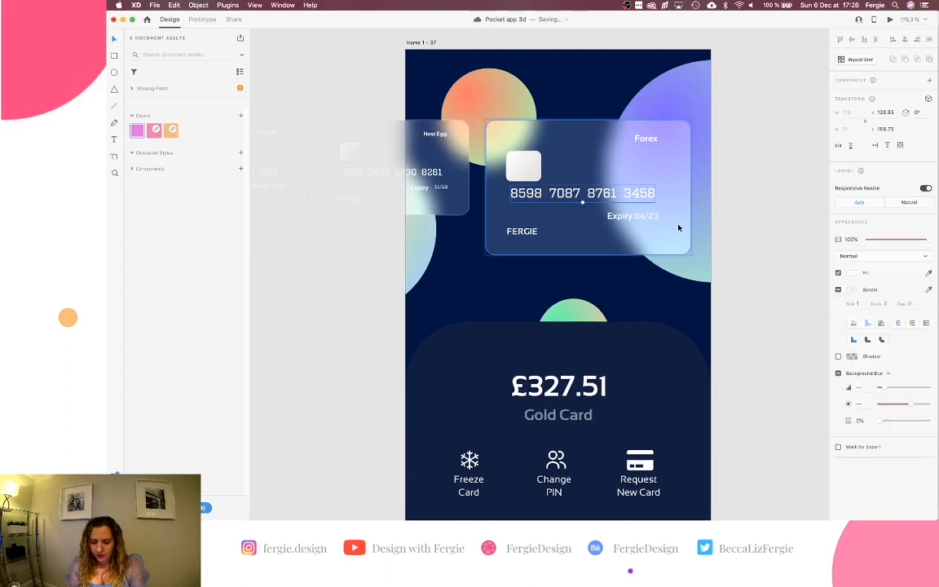
left_click(905, 40)
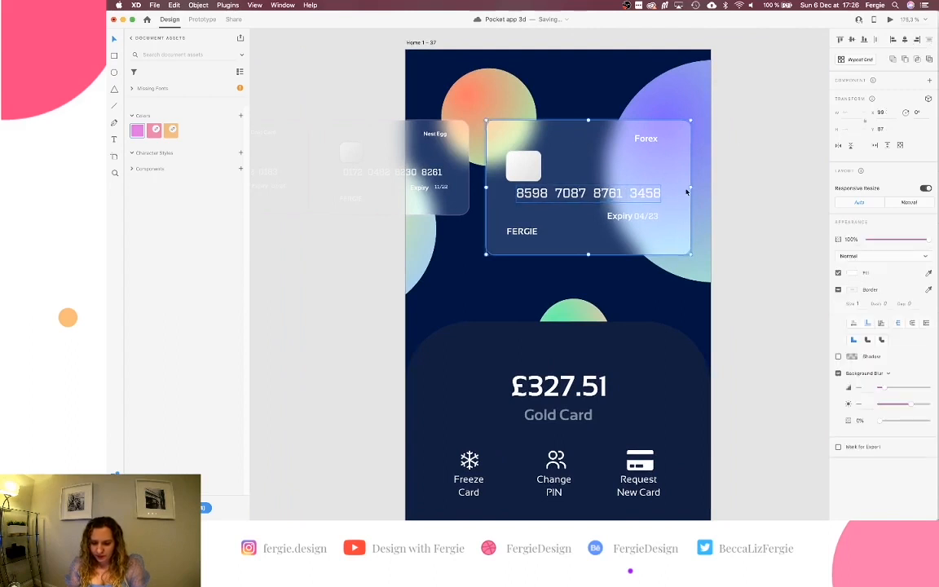
left_click(667, 141, "shift")
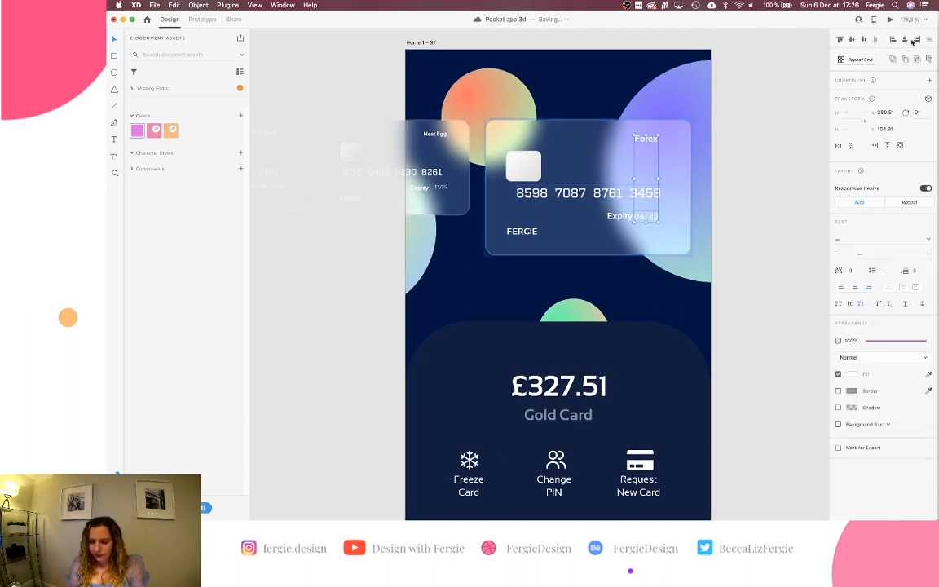
scroll(650, 161, "up", 3)
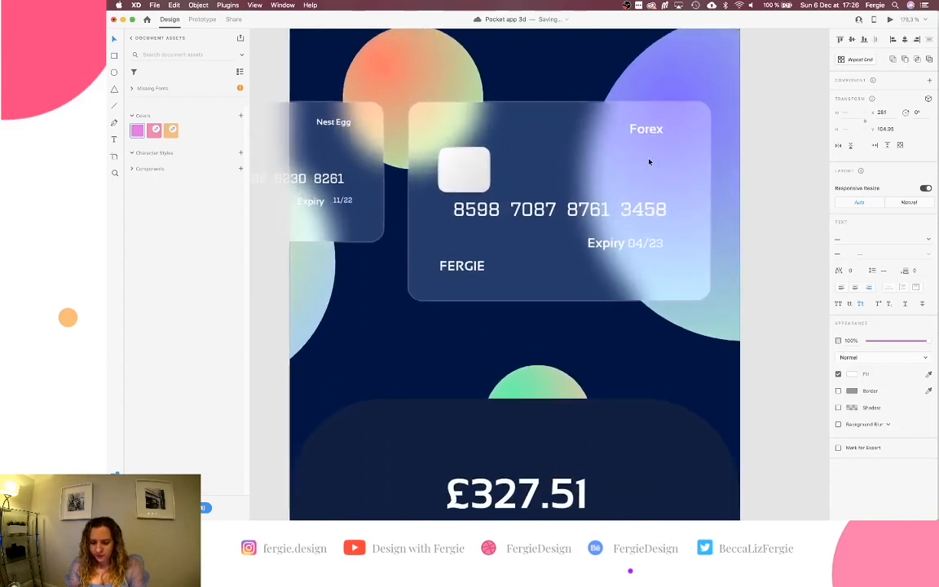
Move Forex and 04/23 right, and shift the word Expiry closer to the date.
left_click_drag(653, 129, 662, 129)
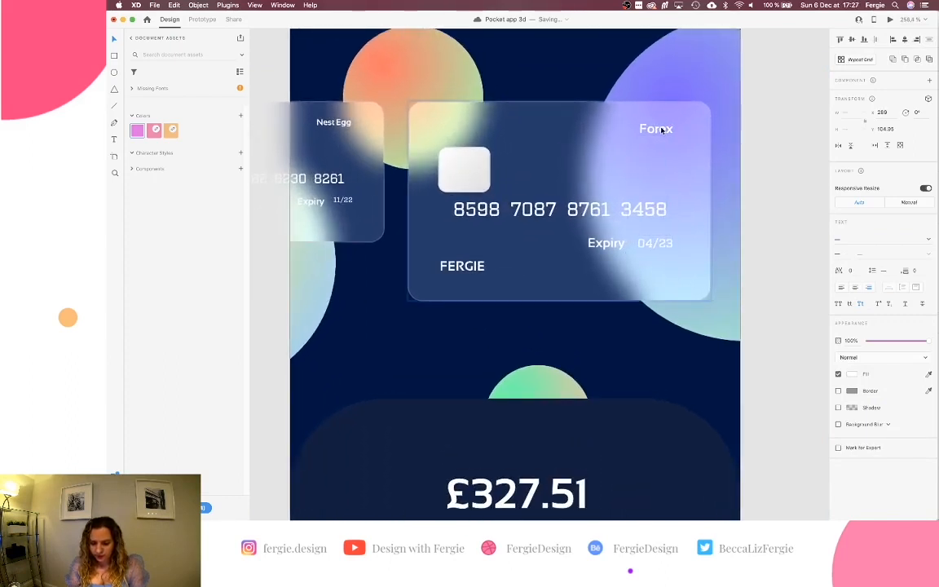
left_click_drag(608, 249, 615, 252)
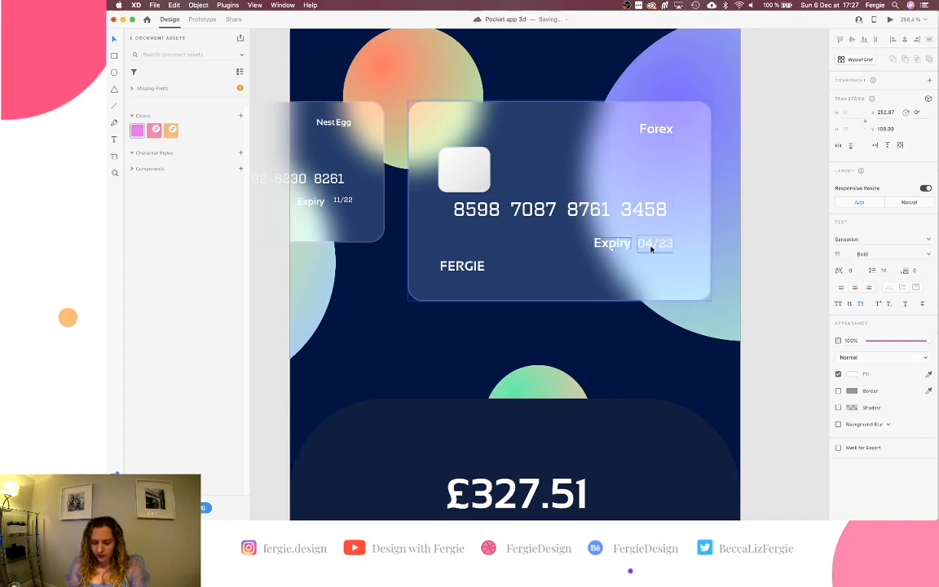
key("Left")
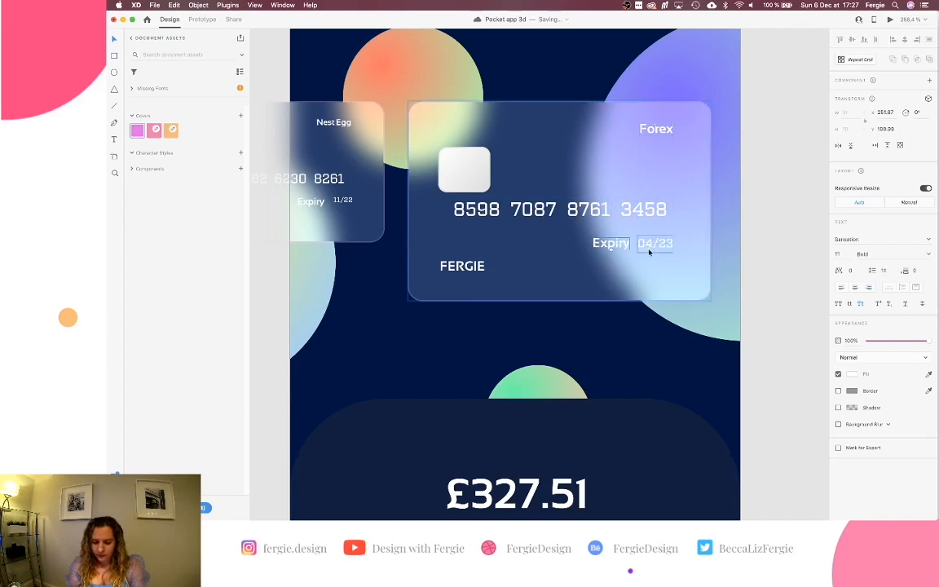
Compare the Gold Card's expiry date, FERGIE and label positions, then return to the Forex artboard.
scroll(470, 273, "left", 10)
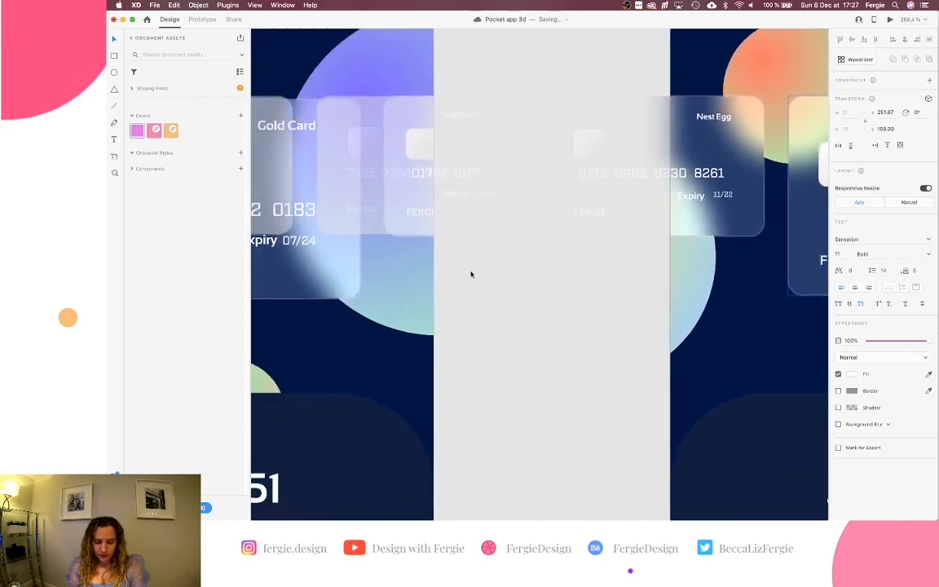
scroll(471, 274, "left", 5)
left_click(535, 241)
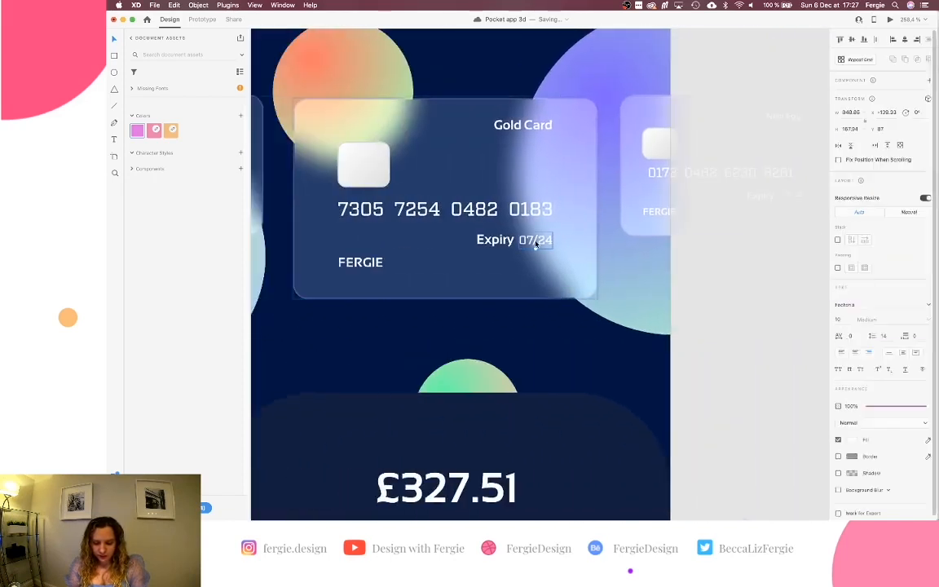
left_click(367, 263)
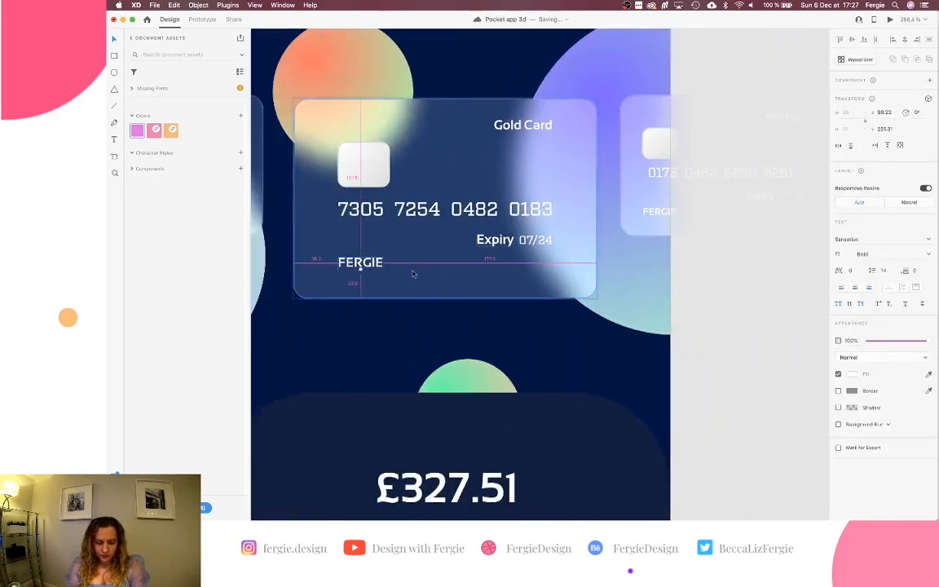
left_click(499, 124)
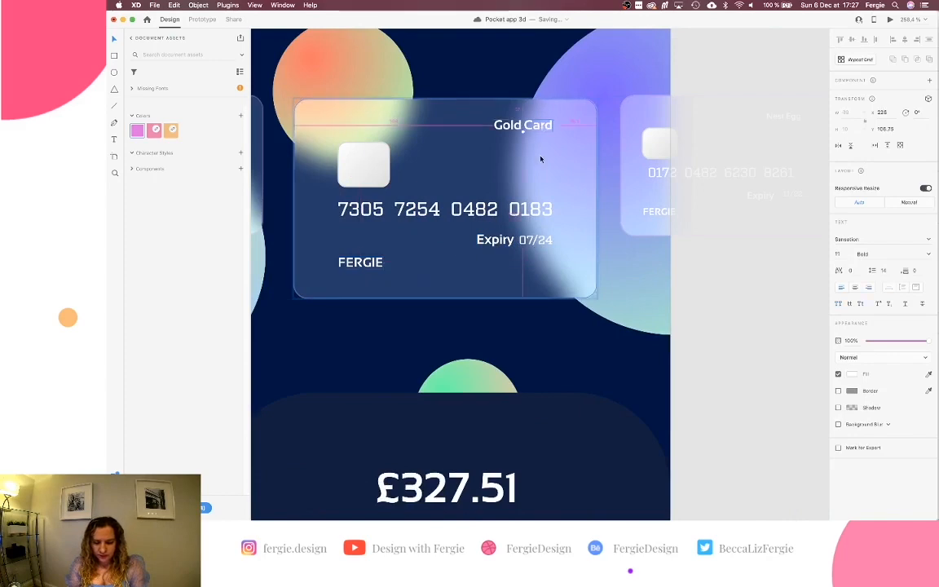
scroll(541, 159, "down", 4)
scroll(541, 160, "right", 5)
left_click(572, 294)
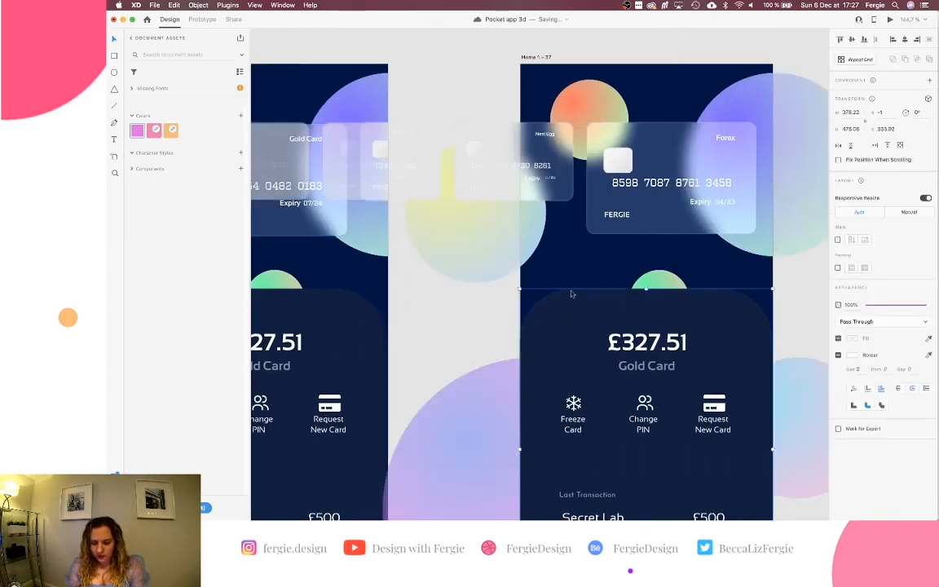
Nudge Expiry slightly right on the Forex card and check FERGIE's distance from the edge.
scroll(771, 203, "up", 3)
left_click(668, 203)
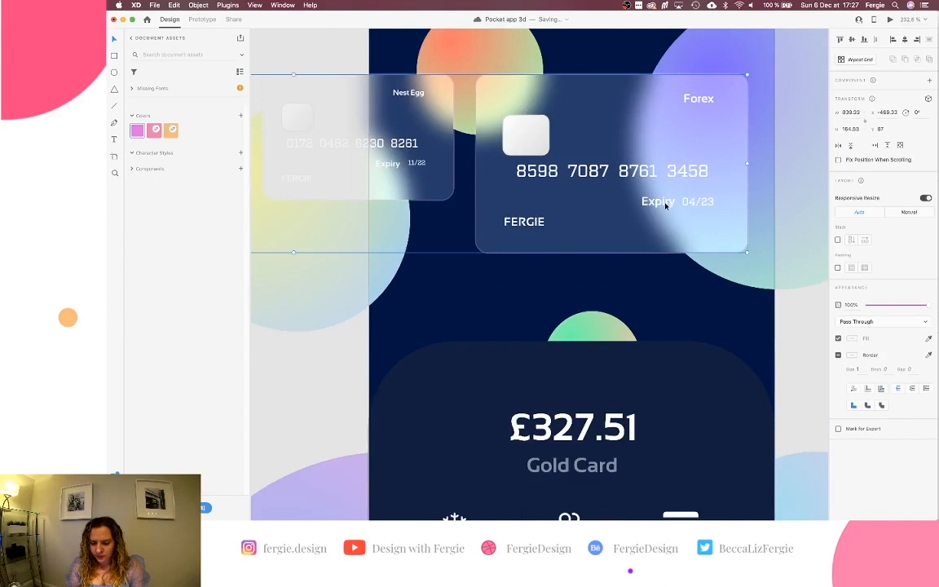
left_click(665, 205, "super")
key("Right")
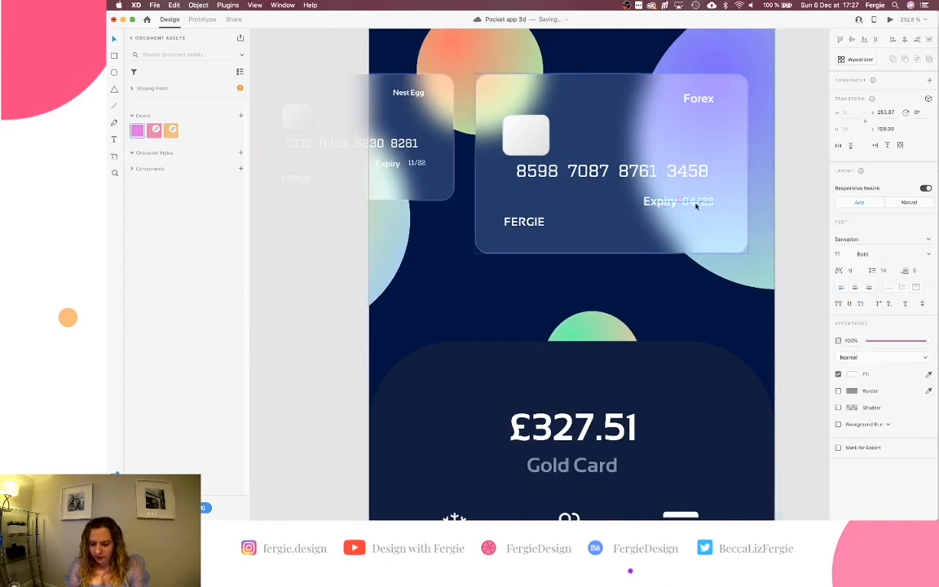
left_click(517, 223, "super")
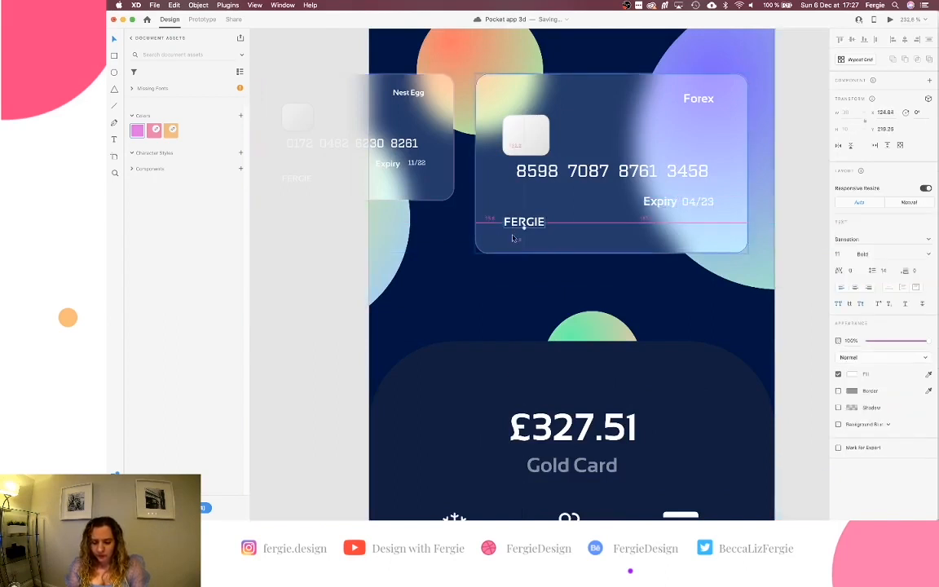
Right-align Forex with 04/23, shift Forex, Expiry and date left, and align FERGIE with the card number.
left_click(707, 98, "super")
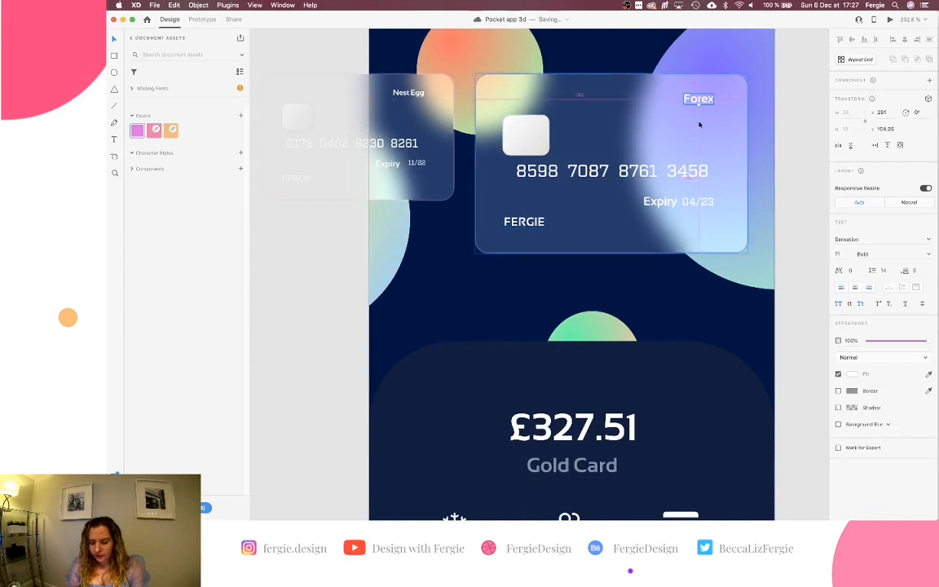
key("Left")
key("Right")
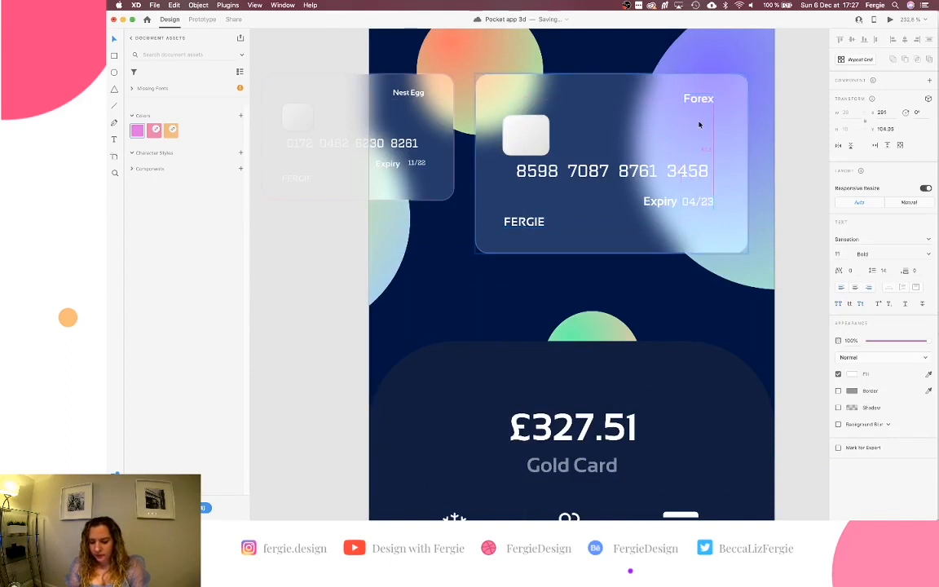
left_click(706, 201, "shift+super")
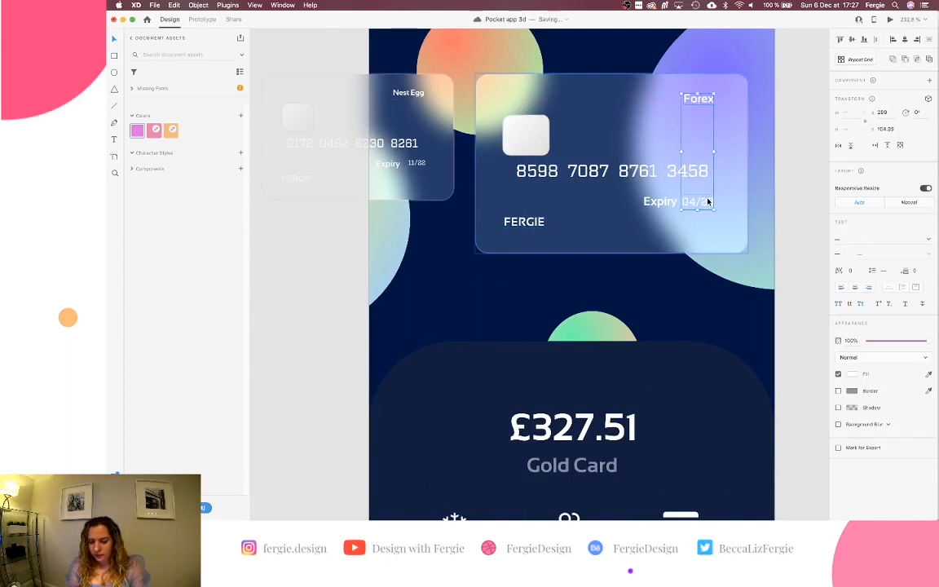
left_click(662, 209, "shift+super")
key("Left")
key("Left")
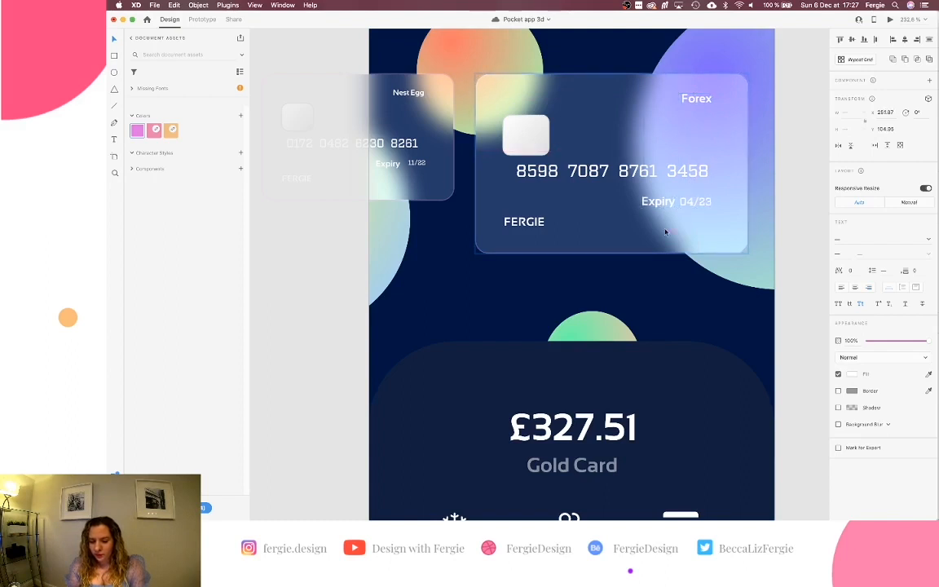
key("Left")
key("Left")
key("Left")
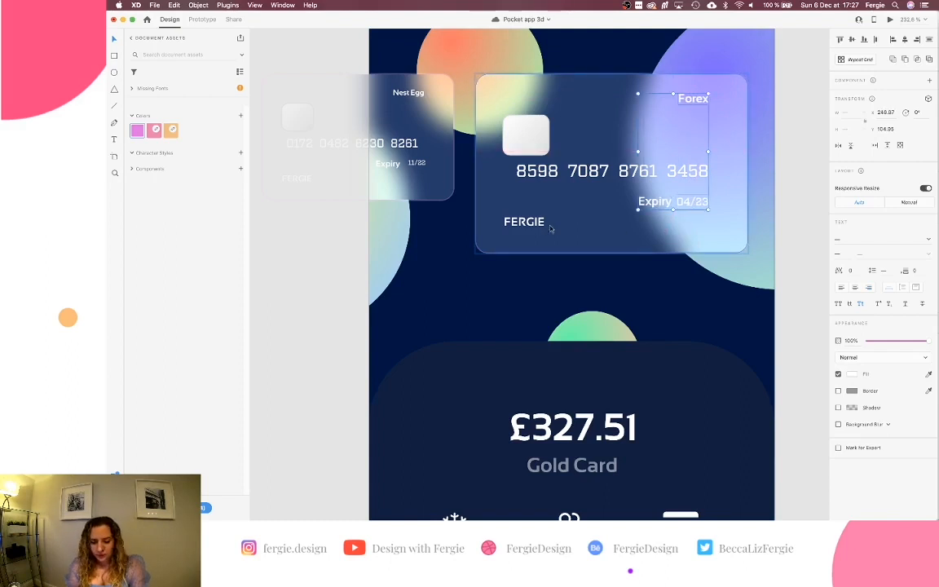
left_click_drag(550, 229, 577, 229)
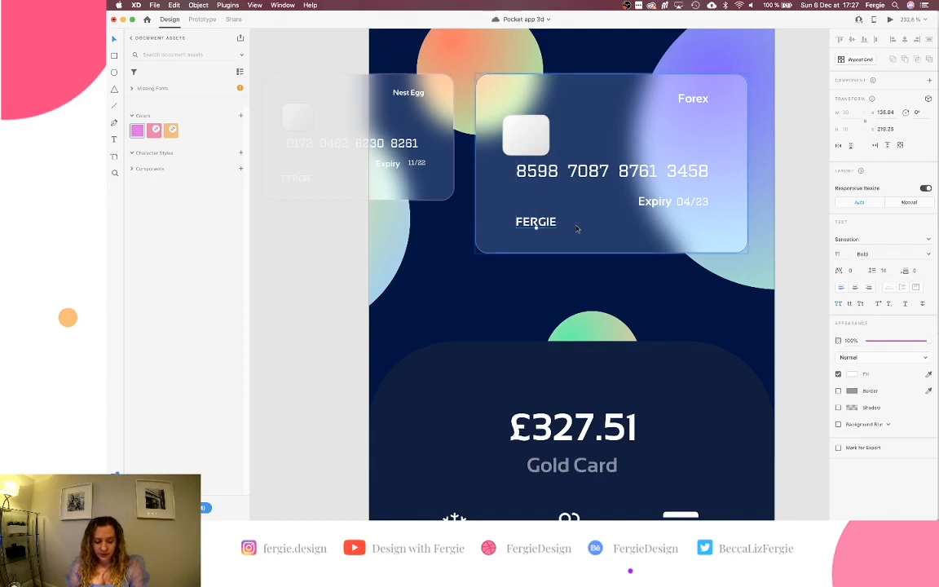
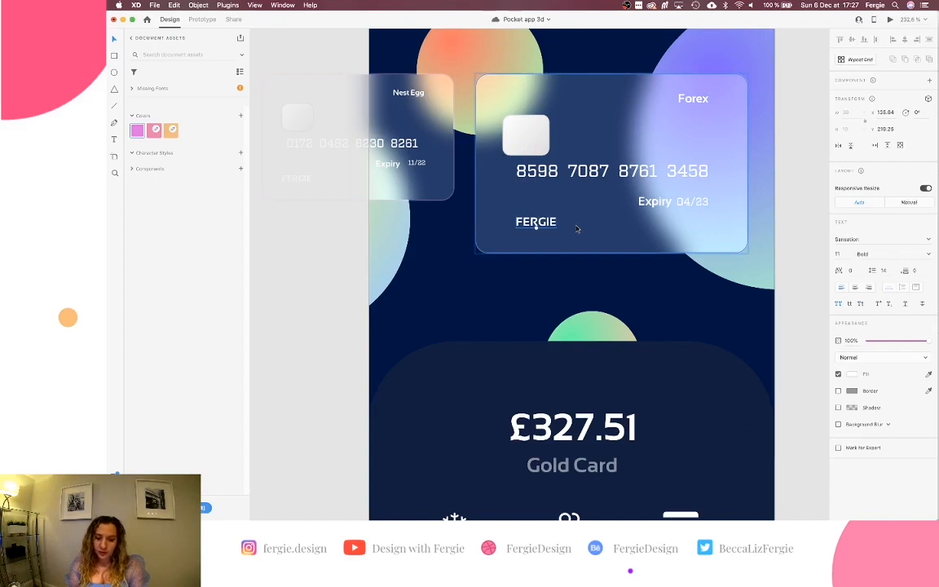
Measure FERGIE's spacing to the card edges, nudging it left and back to its original spot.
key("alt")
key("shift+Left")
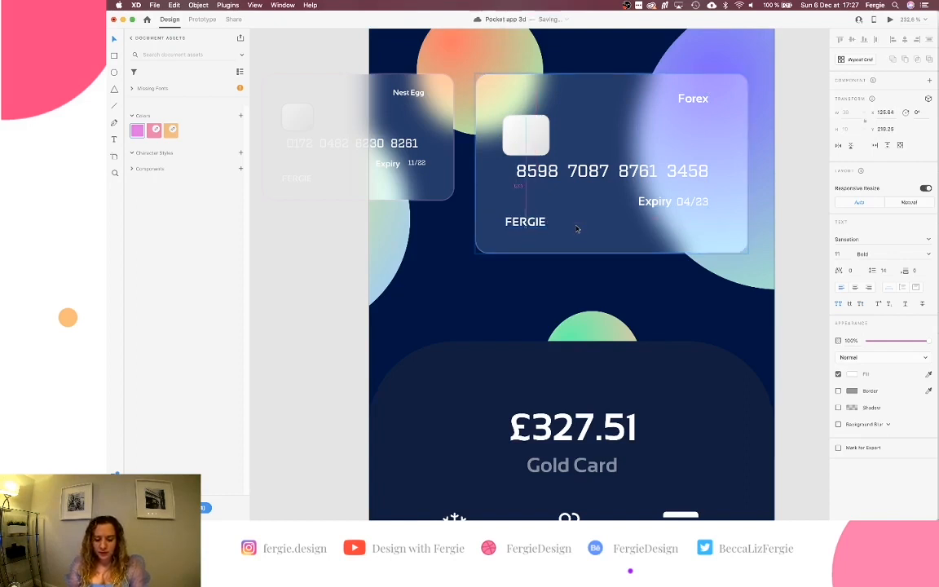
key("shift+Right")
key("alt")
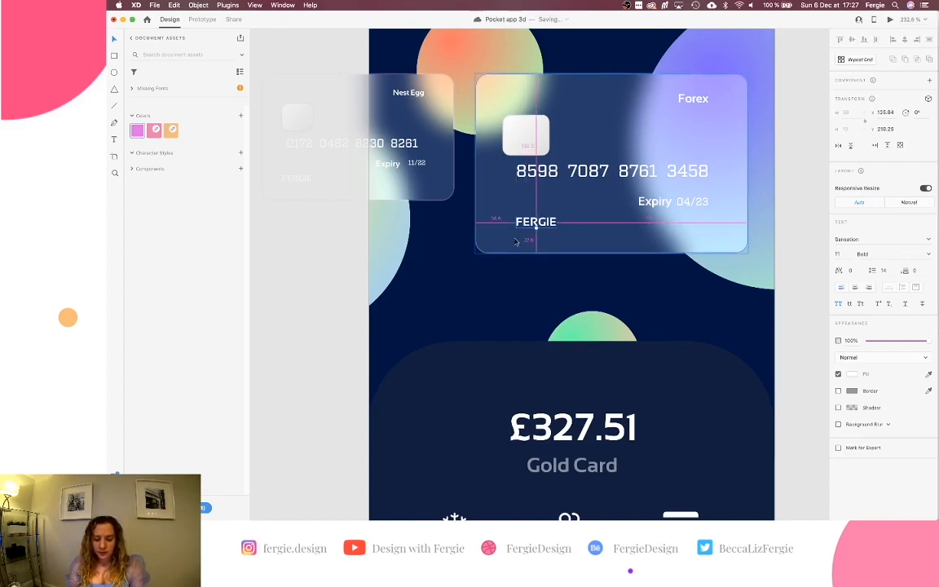
Deselect the Forex card and scroll left to the Gold Card artboard.
left_click(538, 173)
left_click(329, 286)
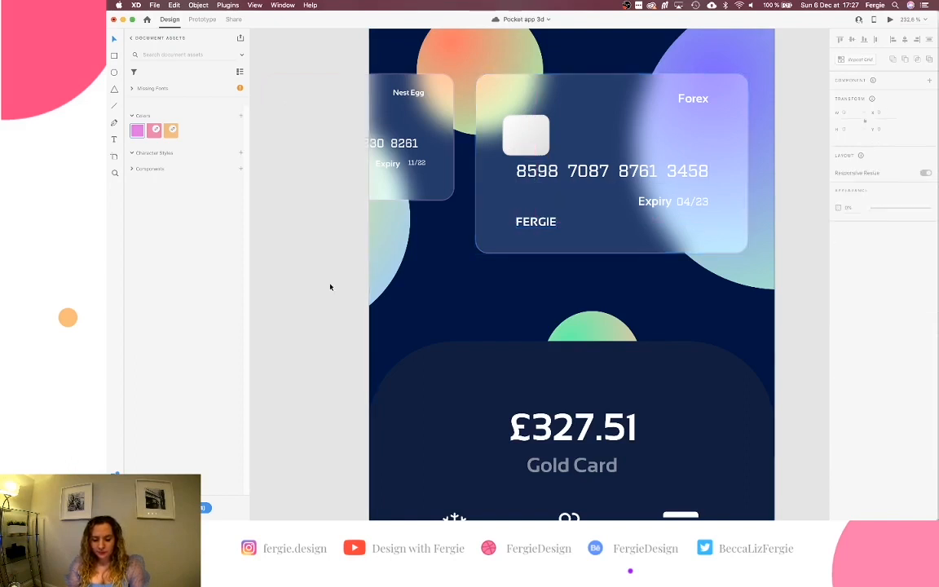
scroll(367, 248, "left", 7)
scroll(367, 252, "left", 3)
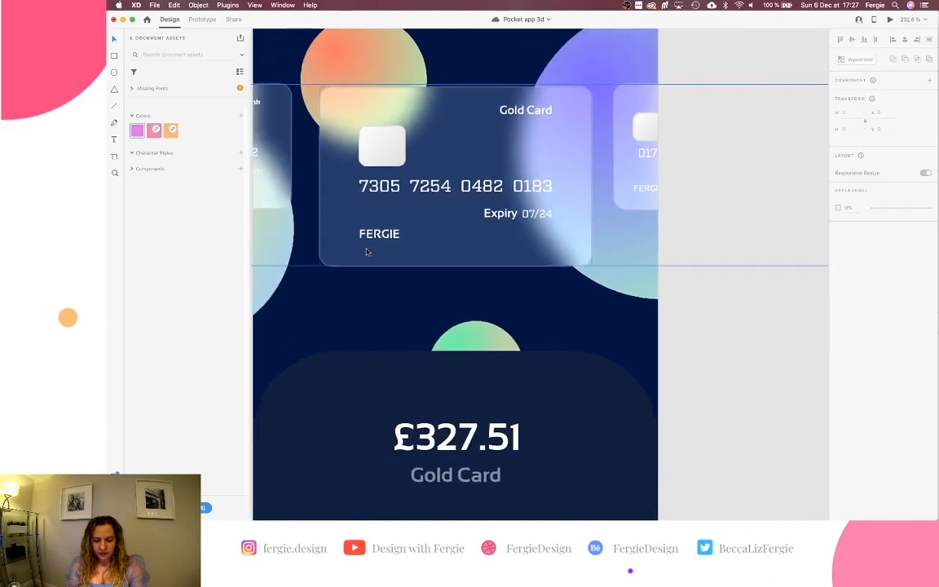
Compare the chip positions on both cards and nudge the Forex card's chip up to match.
left_click(387, 157)
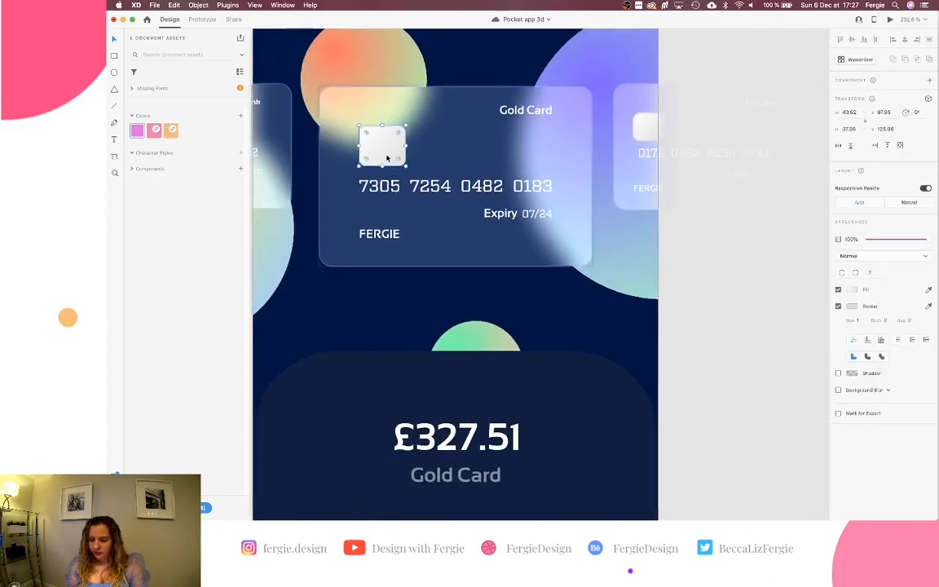
scroll(394, 187, "right", 10)
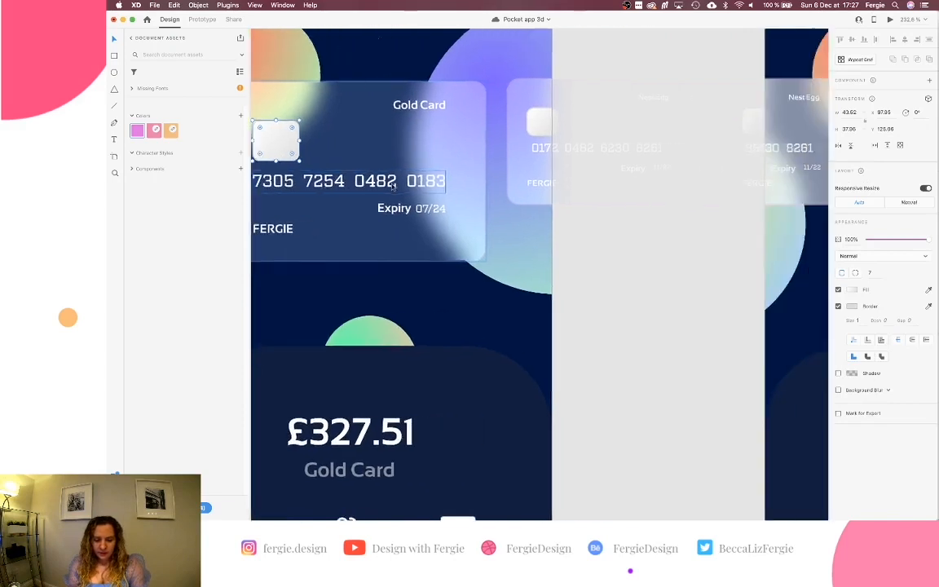
left_click(546, 148)
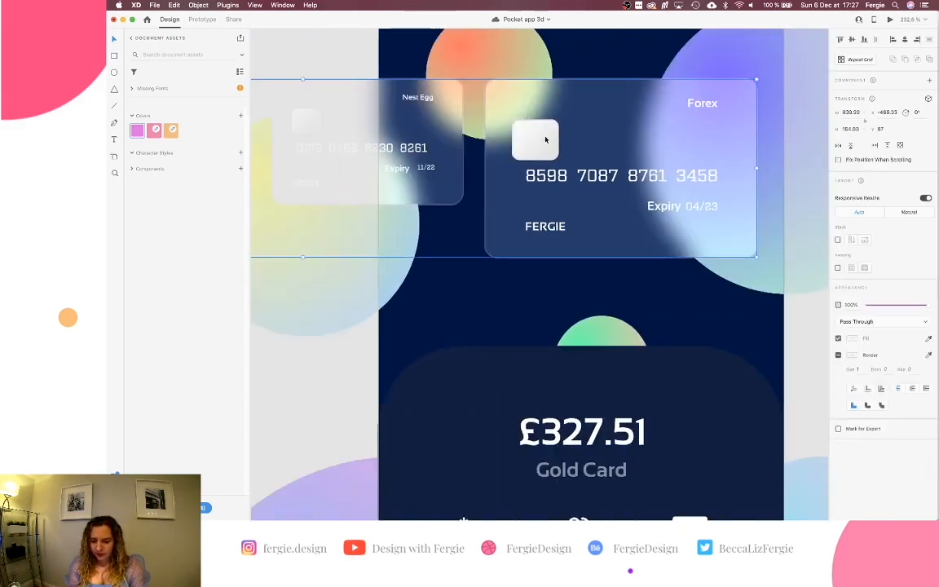
double_click(546, 141)
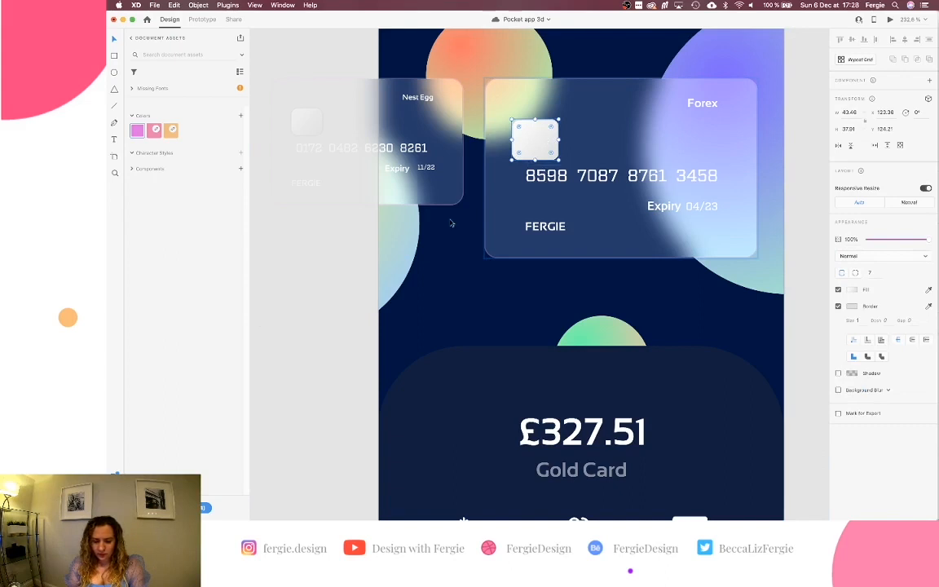
scroll(402, 310, "left", 10)
left_click(292, 128)
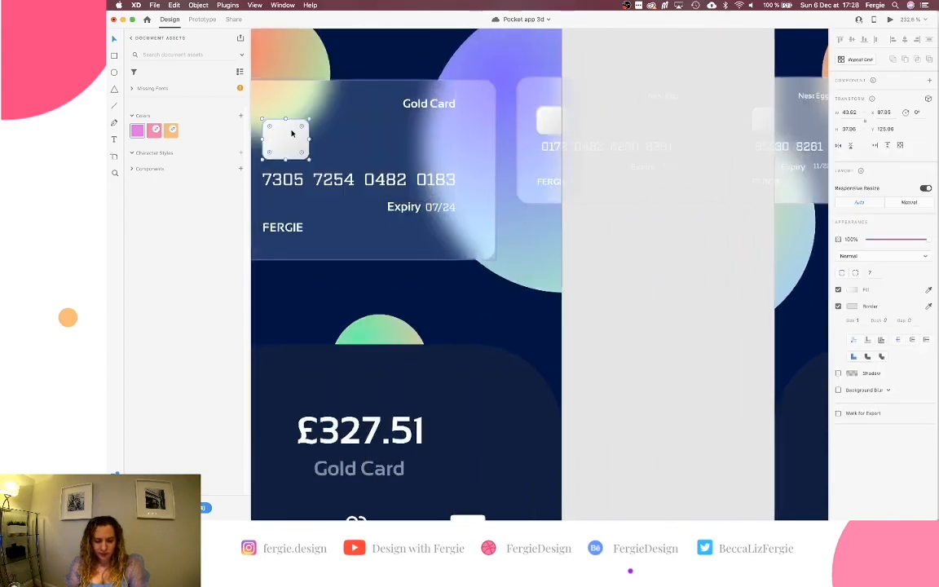
scroll(304, 178, "right", 7)
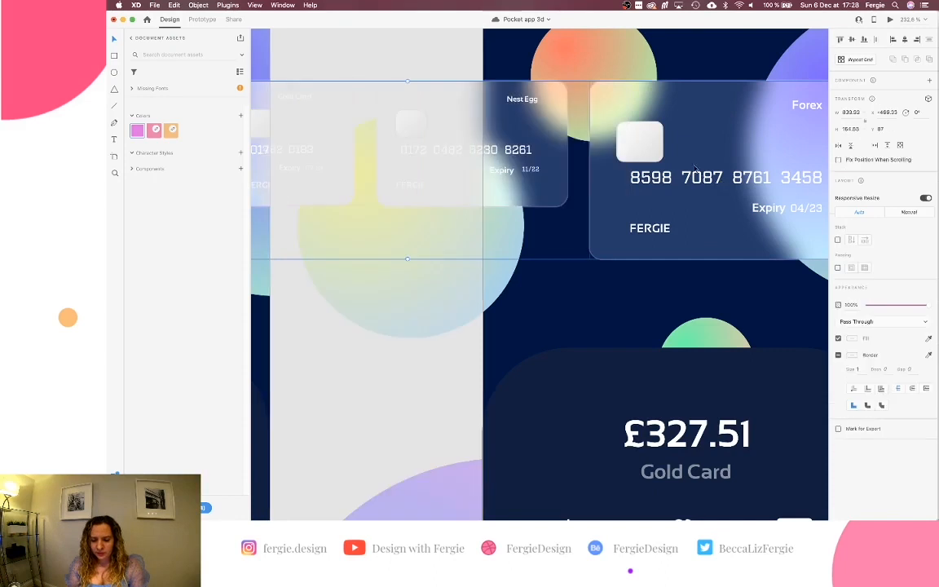
left_click(639, 140)
key("Up")
key("Up")
key("Up")
key("Up")
key("Up")
key("Up")
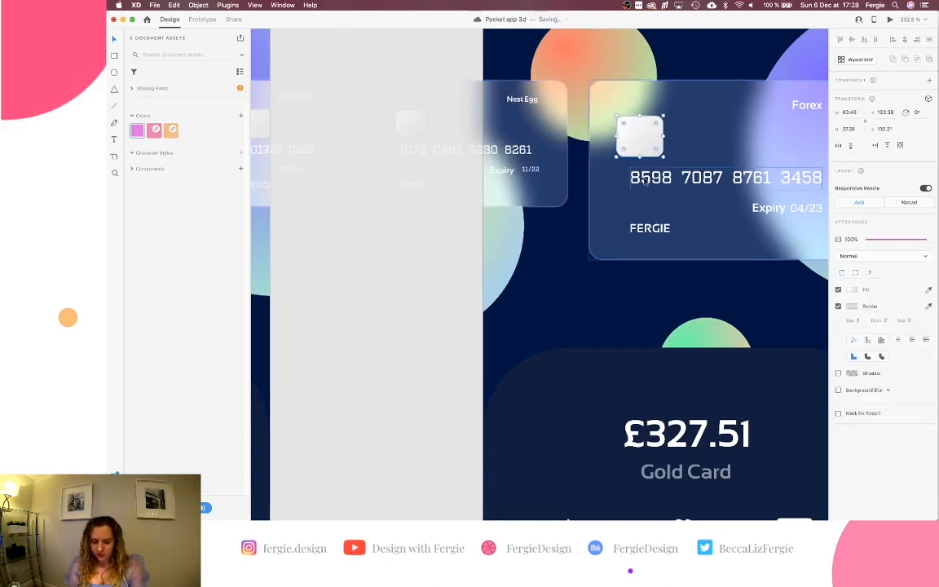
left_click(415, 282)
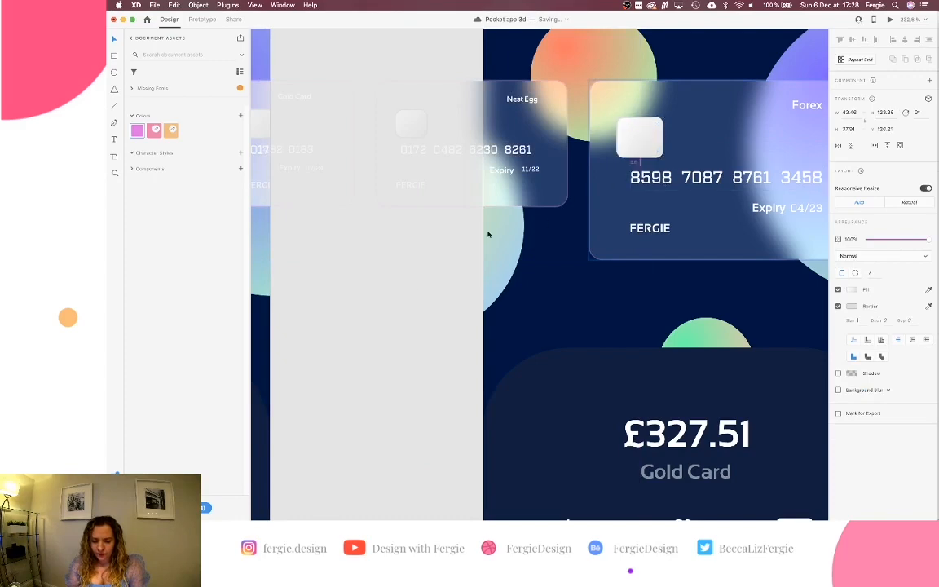
Paste a copy of the glass card shape as a reference over the Forex card's top.
scroll(395, 338, "down", 10)
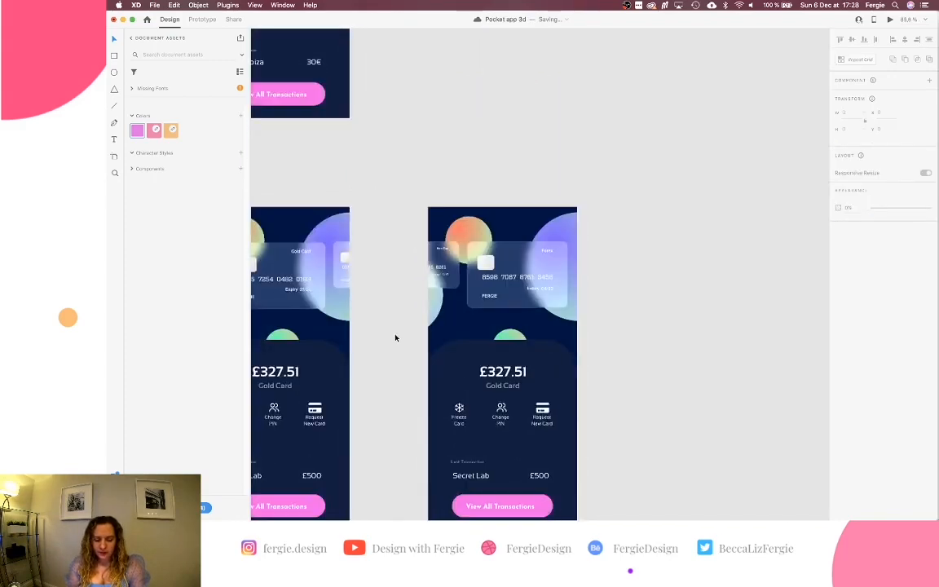
scroll(395, 338, "left", 5)
scroll(395, 337, "down", 3)
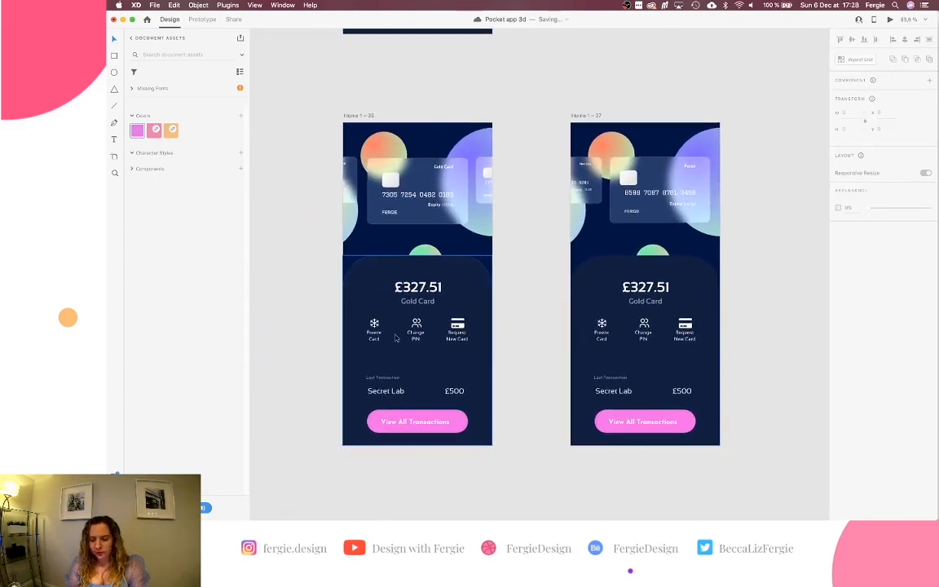
left_click(614, 178)
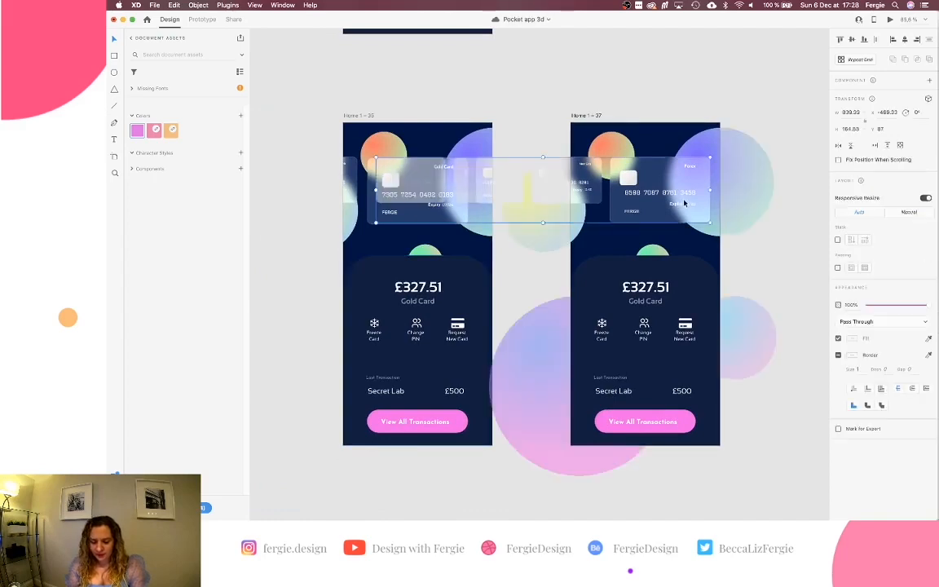
scroll(685, 204, "up", 5)
scroll(685, 204, "up", 3)
scroll(685, 204, "up", 2)
double_click(652, 165)
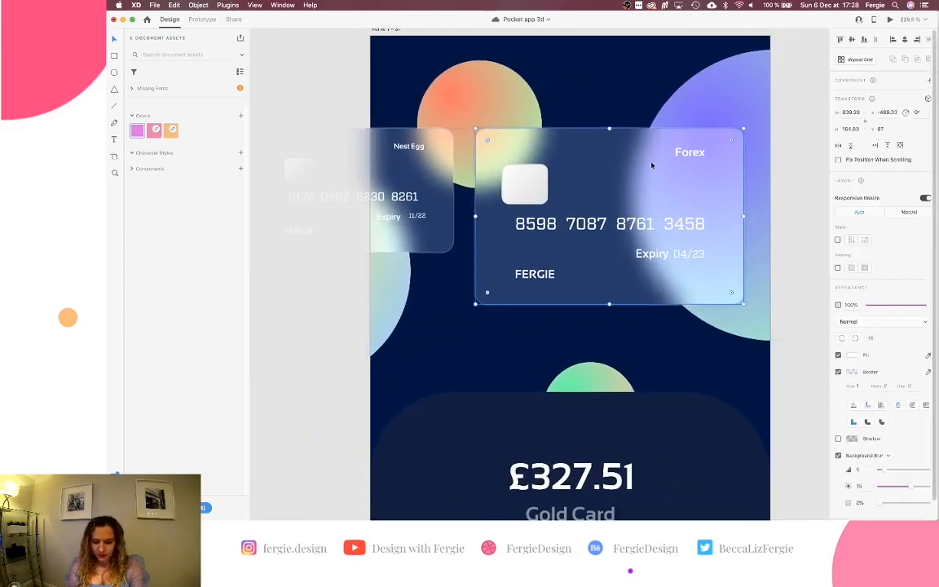
key("Escape")
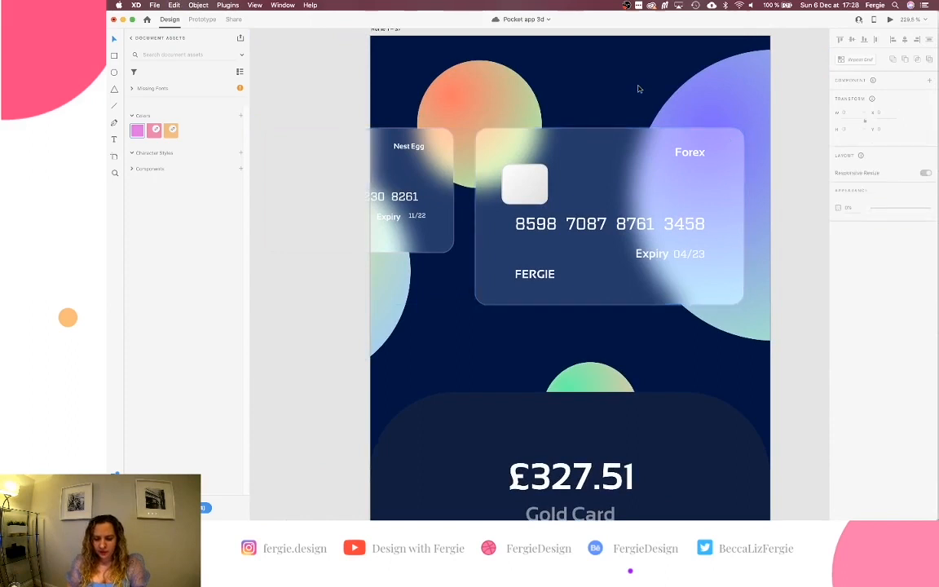
scroll(383, 74, "up", 2)
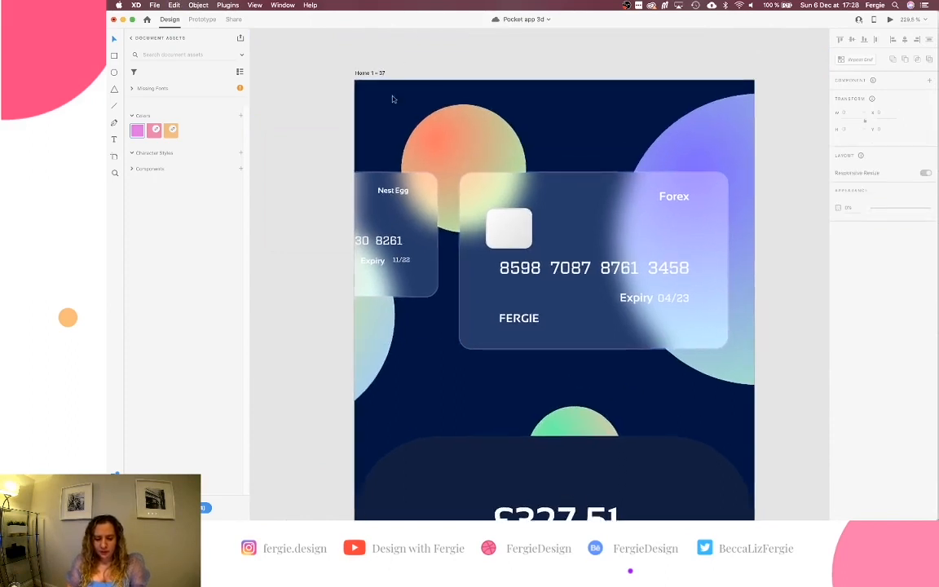
key("super+v")
left_click_drag(693, 210, 653, 170)
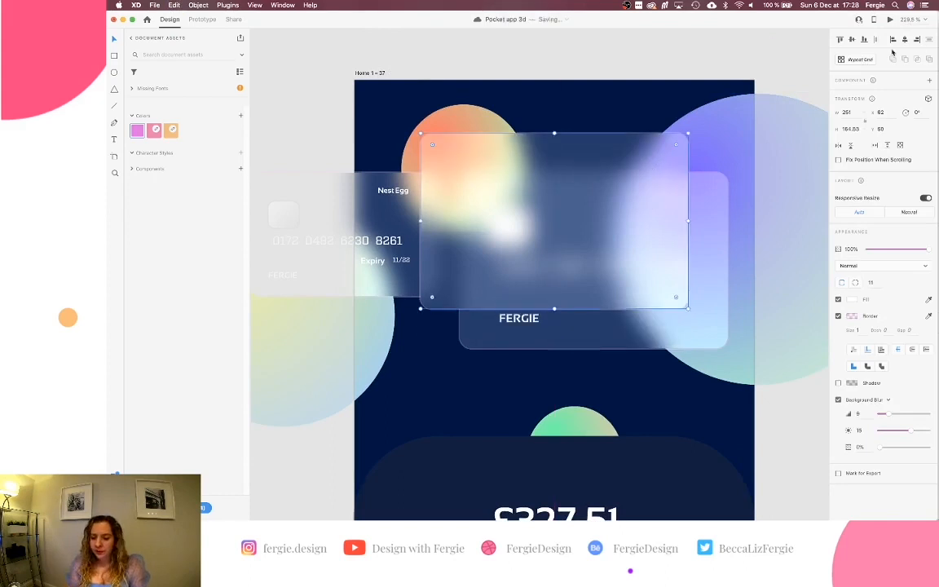
Slide the card group left to line up with the reference, then delete the copy.
left_click(580, 320)
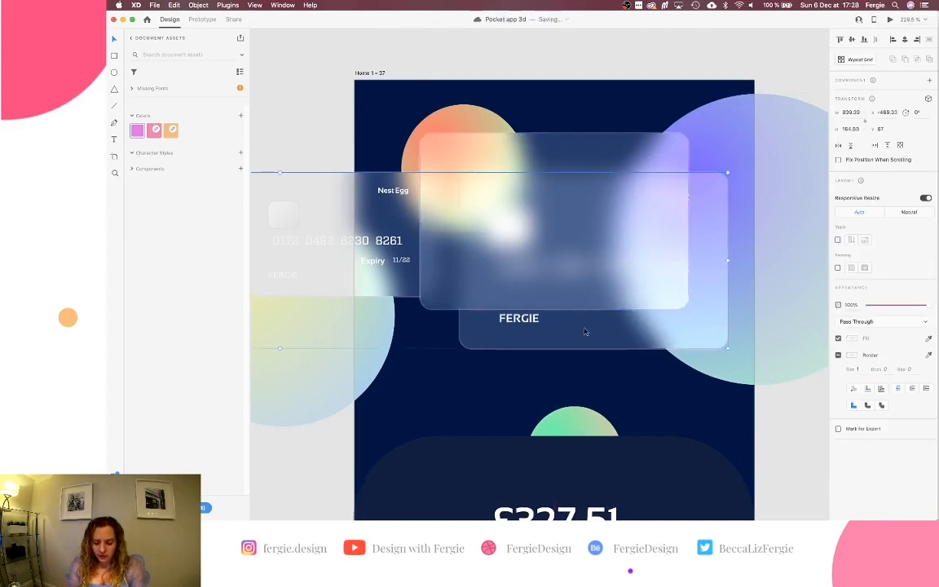
scroll(583, 326, "up", 5)
left_click_drag(585, 331, 536, 329)
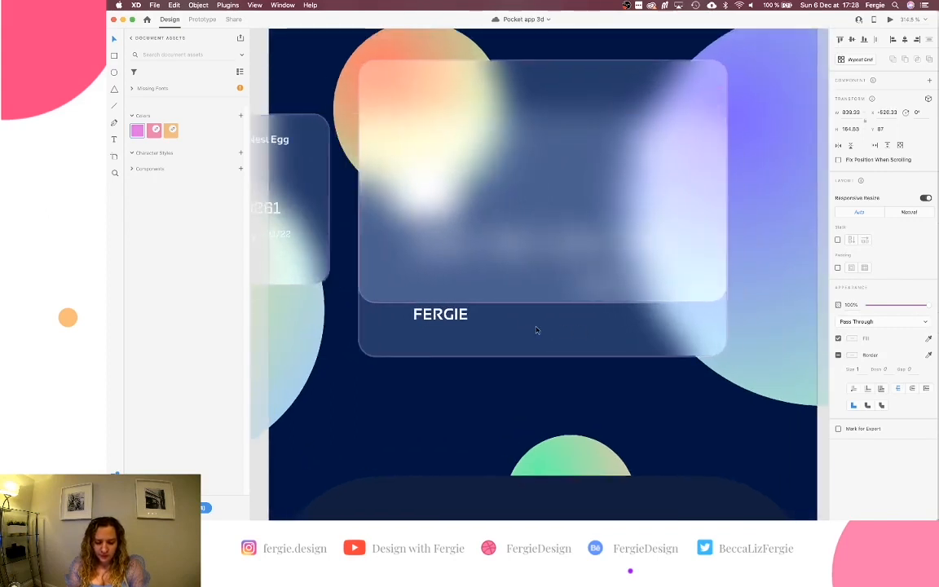
left_click(600, 102)
key("Delete")
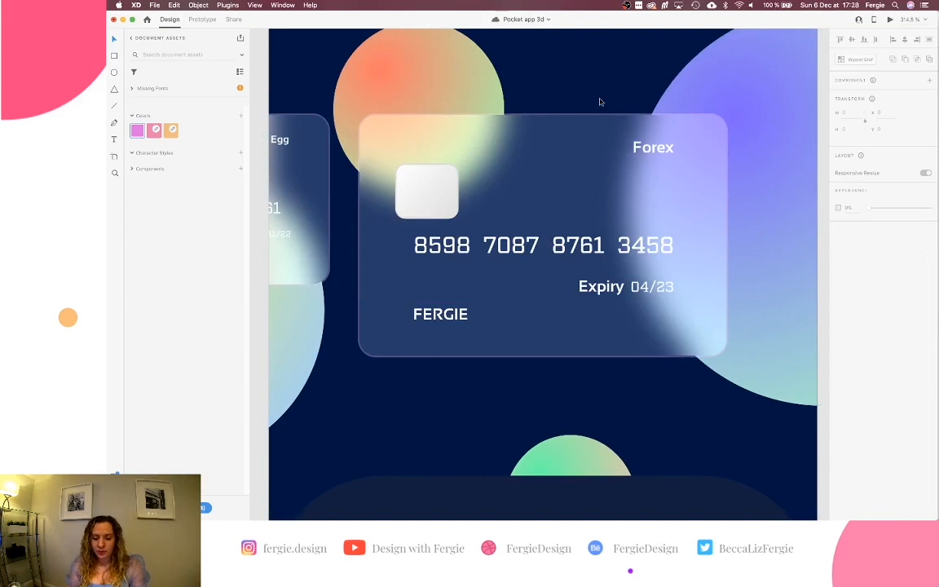
scroll(600, 102, "down", 10)
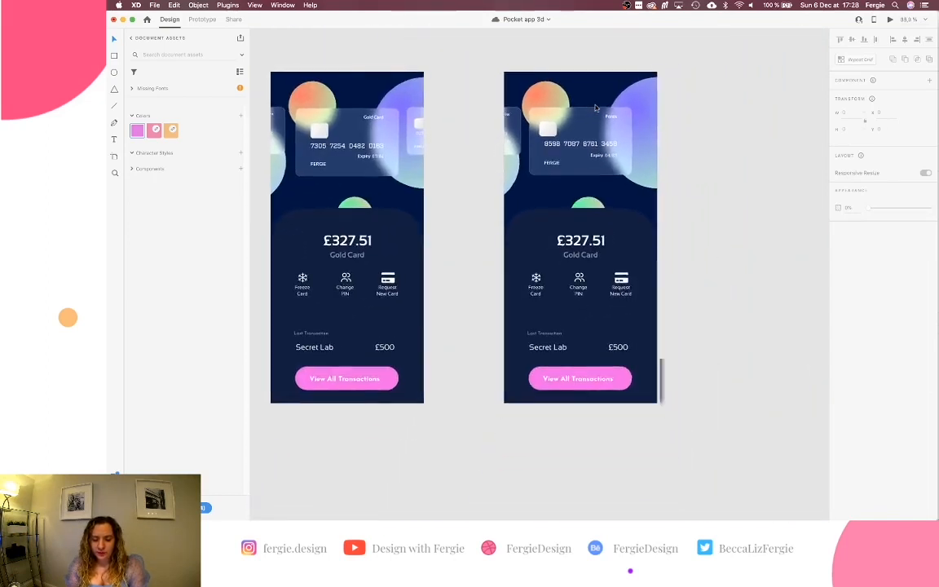
Rename the Forex screen's Gold Card label to 'Forex Card'.
scroll(596, 108, "up", 1)
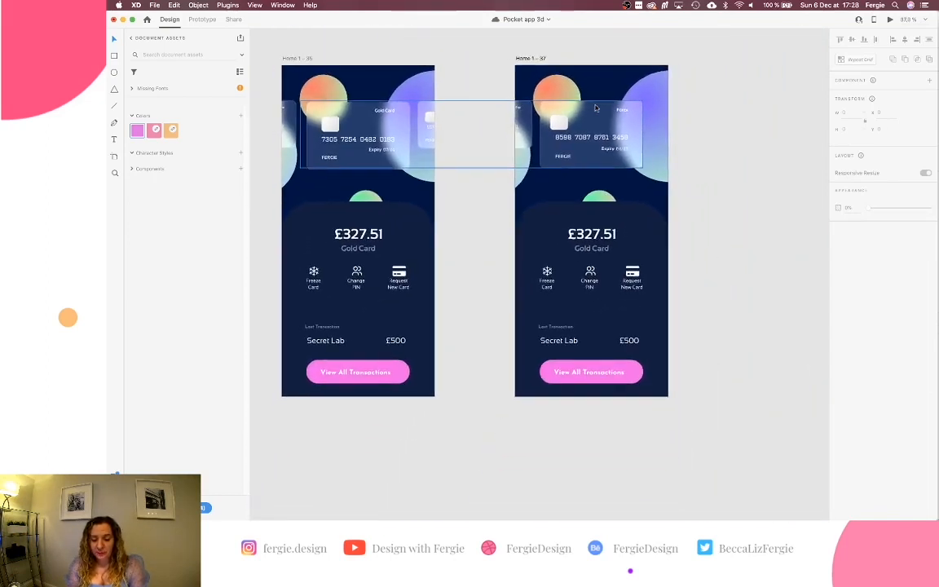
scroll(596, 108, "down", 1)
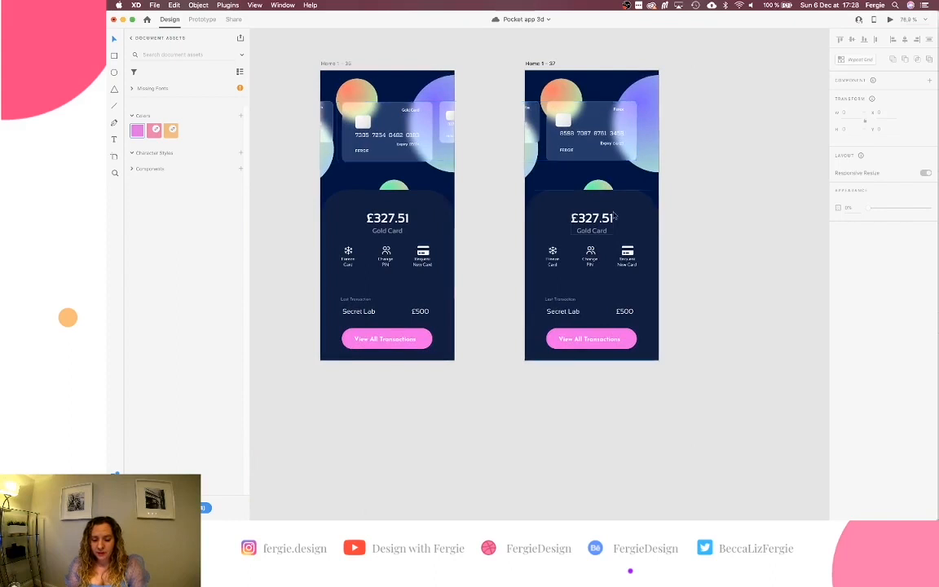
double_click(592, 231)
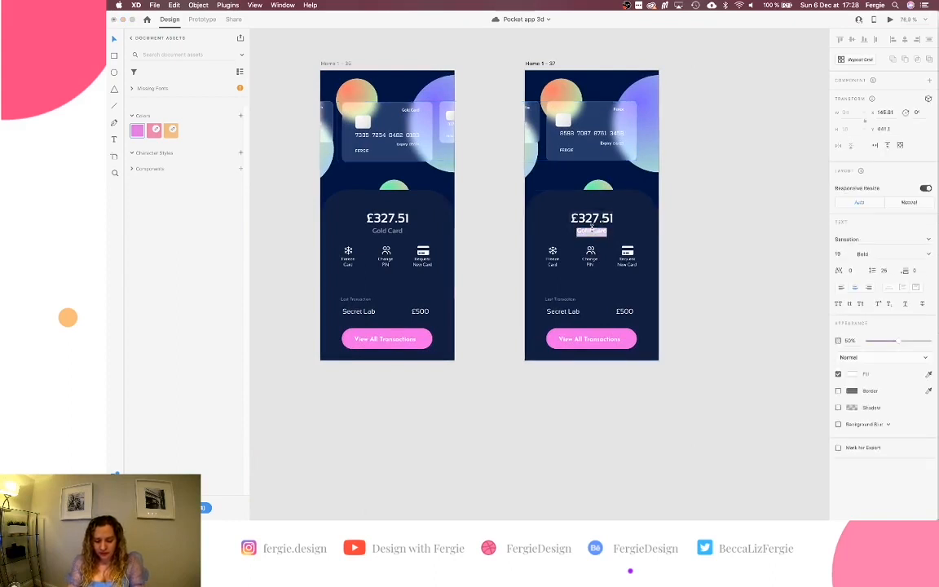
type("Forex")
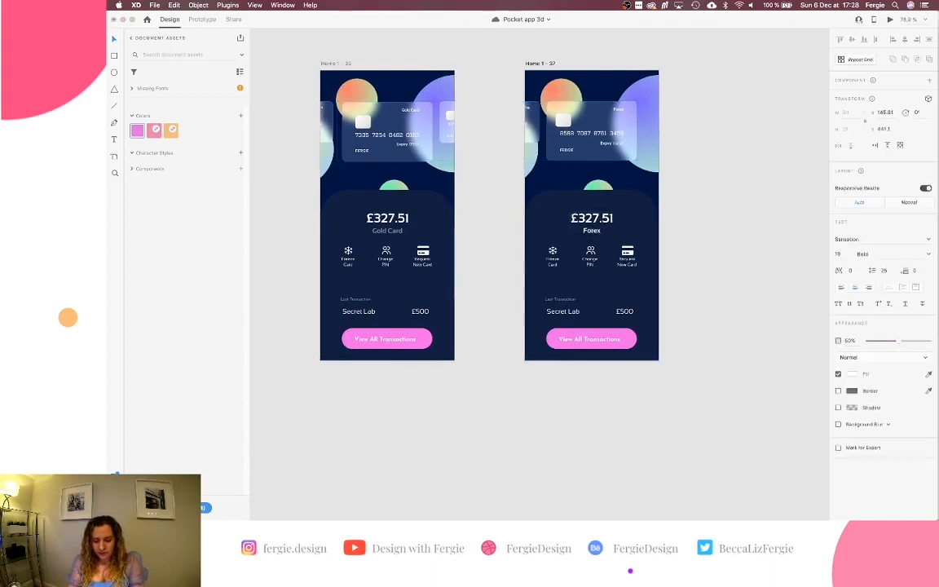
type(" Card")
key("Escape")
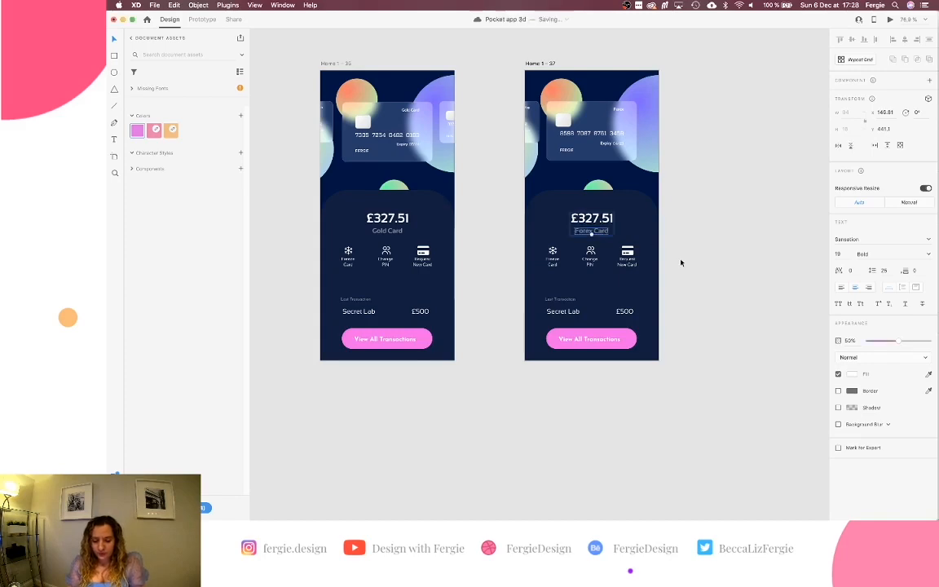
Scroll and zoom the canvas to the dark Home 1–4 and Home 1–34 artboards.
scroll(682, 263, "up", 15)
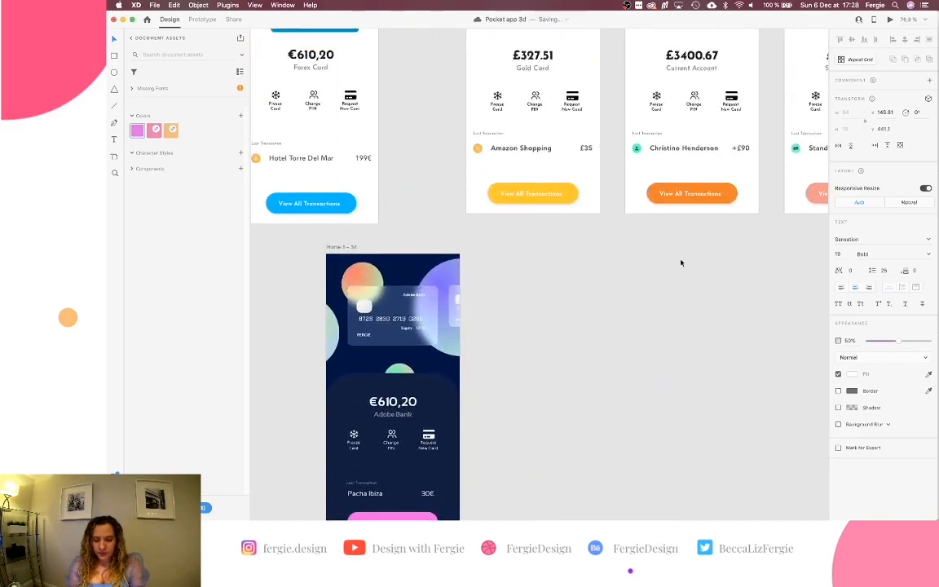
scroll(681, 263, "up", 6)
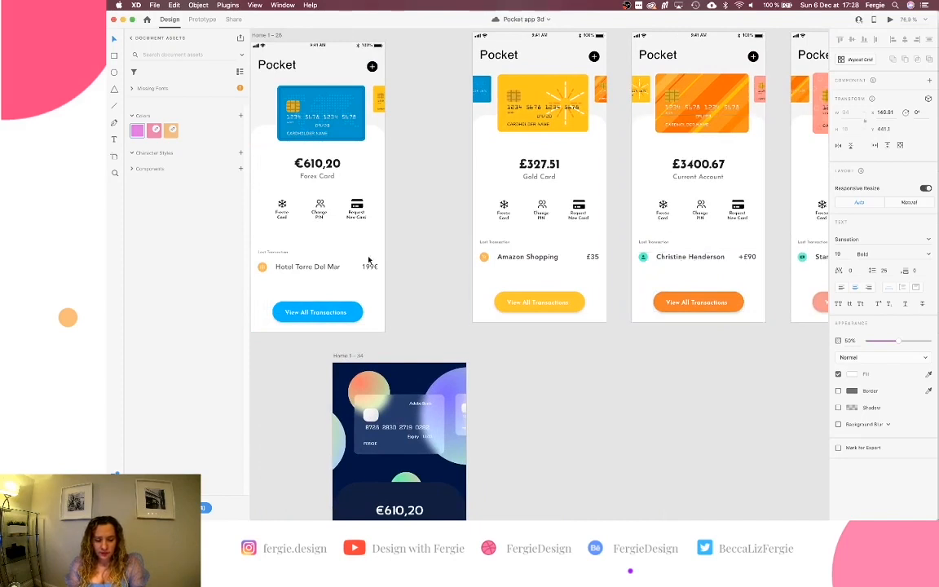
scroll(509, 268, "right", 5)
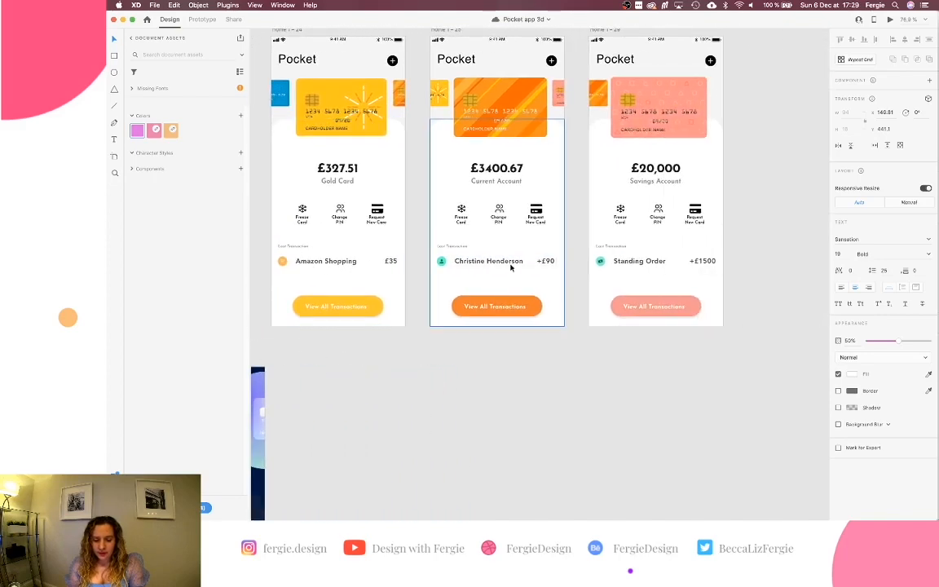
scroll(537, 381, "down", 5)
scroll(536, 381, "up", 4)
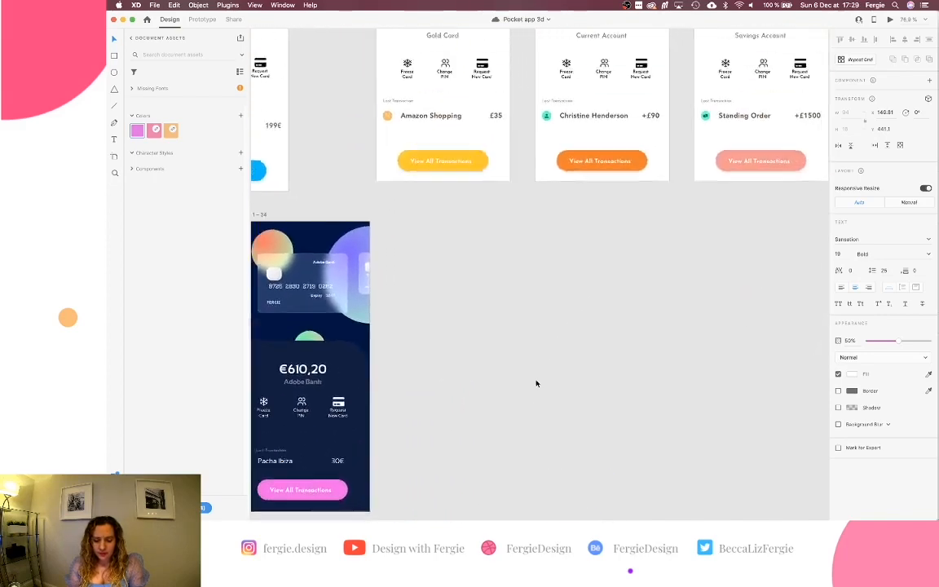
scroll(536, 383, "down", 5)
scroll(537, 383, "down", 3)
scroll(536, 381, "down", 4)
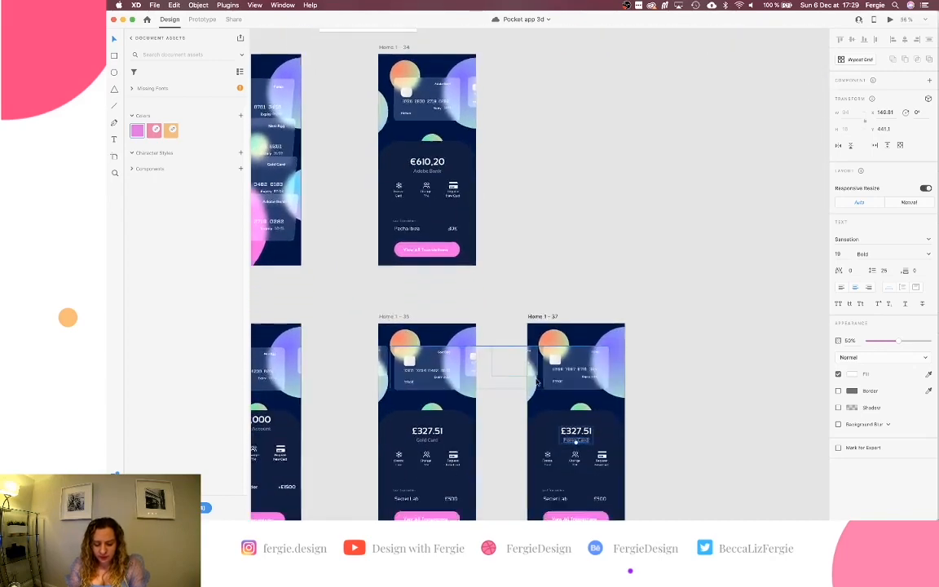
scroll(537, 382, "down", 3)
scroll(537, 381, "left", 3)
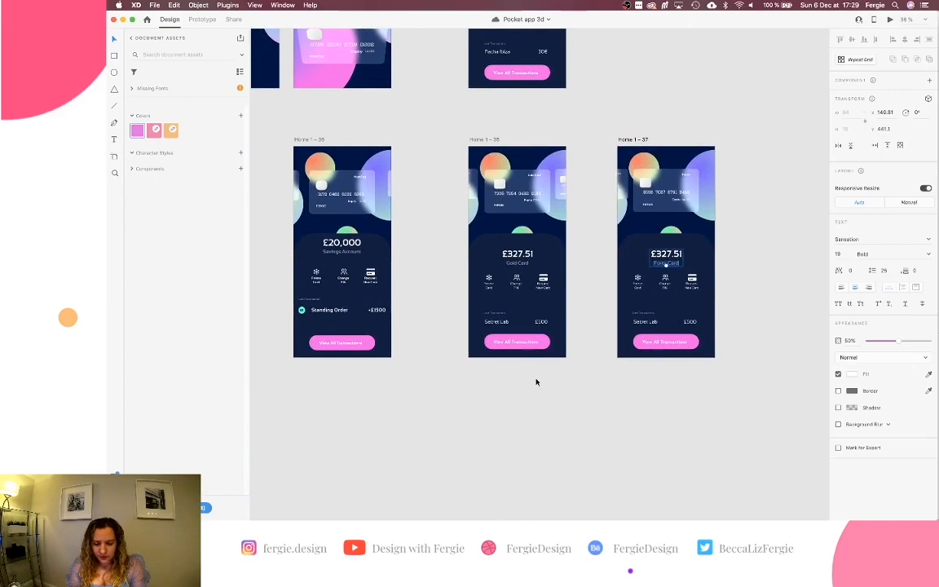
scroll(536, 382, "up", 5)
scroll(536, 382, "right", 2)
scroll(536, 382, "up", 2)
scroll(537, 381, "left", 2)
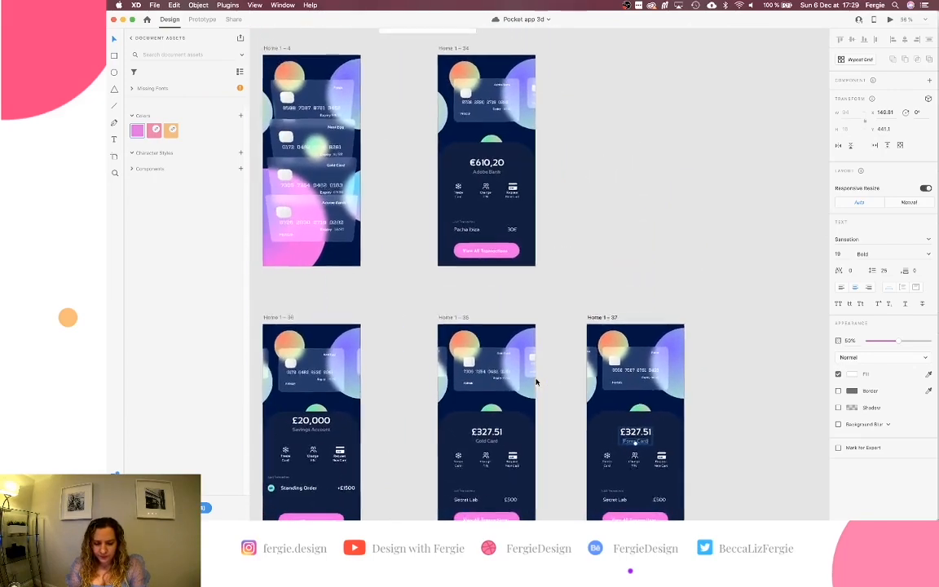
scroll(342, 198, "up", 1)
scroll(343, 198, "up", 2)
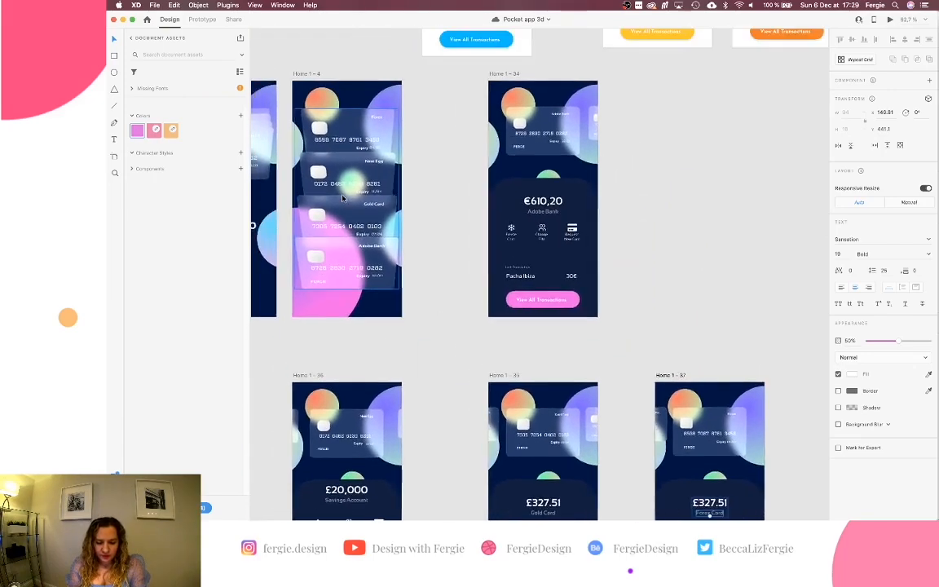
scroll(307, 174, "up", 4)
scroll(419, 314, "down", 3)
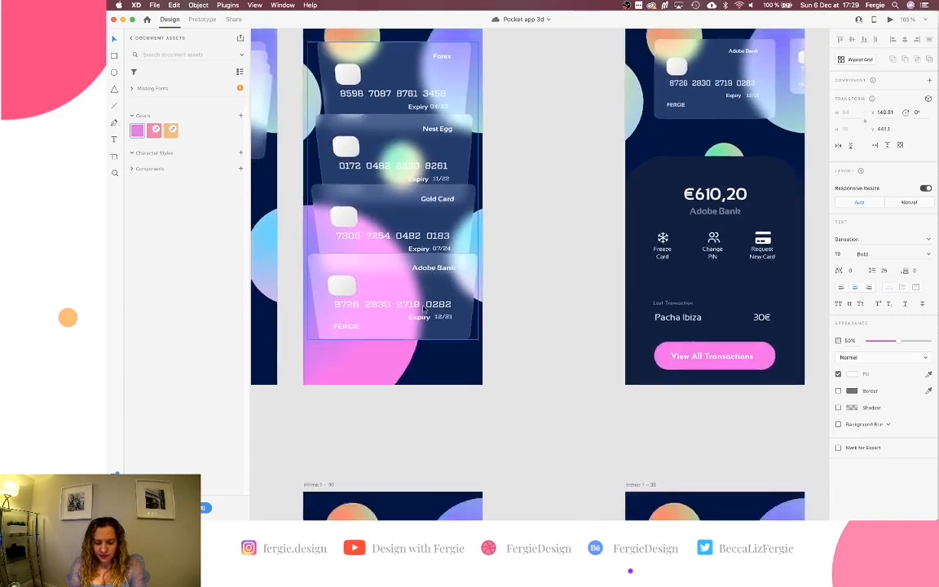
scroll(418, 314, "up", 5)
scroll(418, 314, "right", 1)
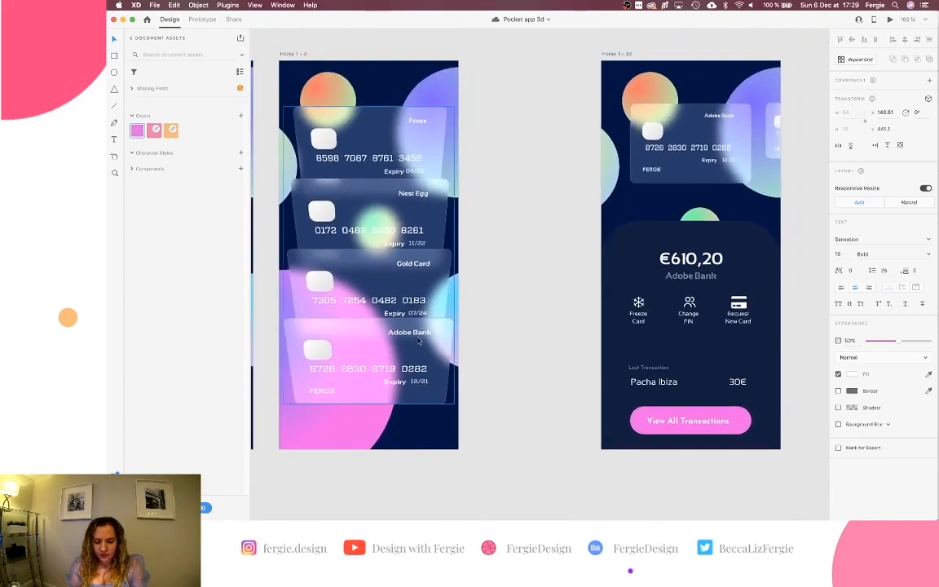
Change the balance panel's Adobe Bank label to 'Forex Card'.
left_click(648, 289)
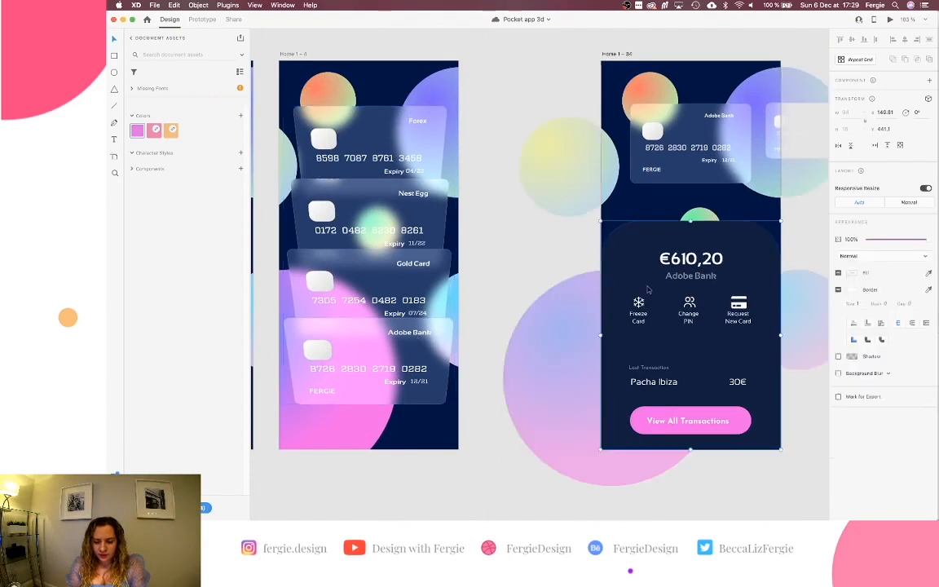
double_click(695, 277)
double_click(706, 274)
type("Forex Card")
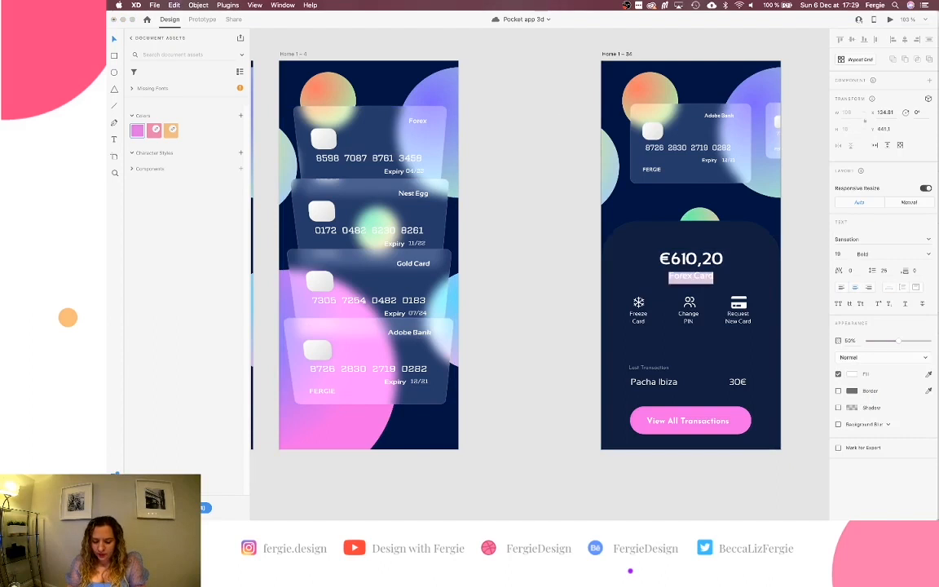
key("Escape")
Paste 'Forex Card' over the screen card's and front stacked card's Adobe Bank labels.
left_click(720, 118, "super")
double_click(721, 118)
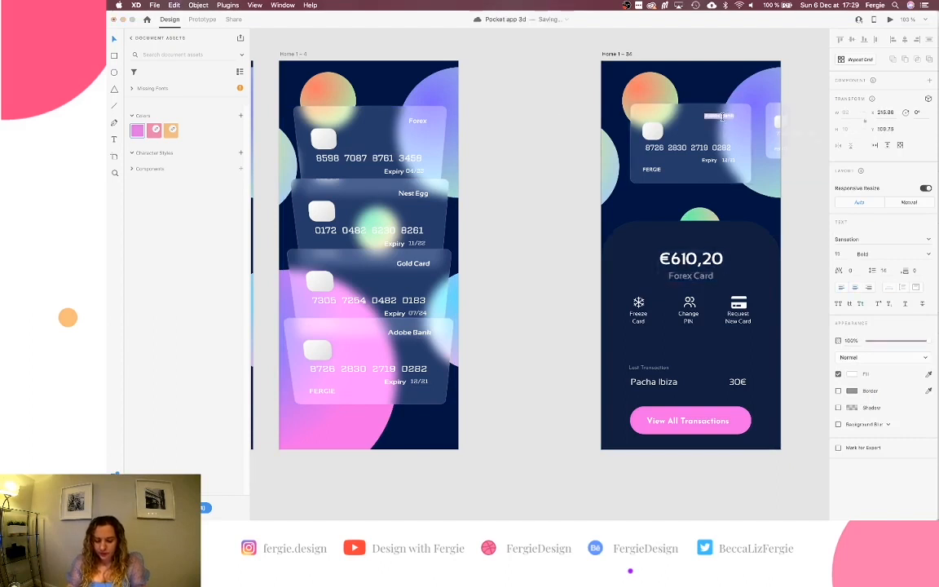
type("Forex Card")
left_click(395, 333, "super")
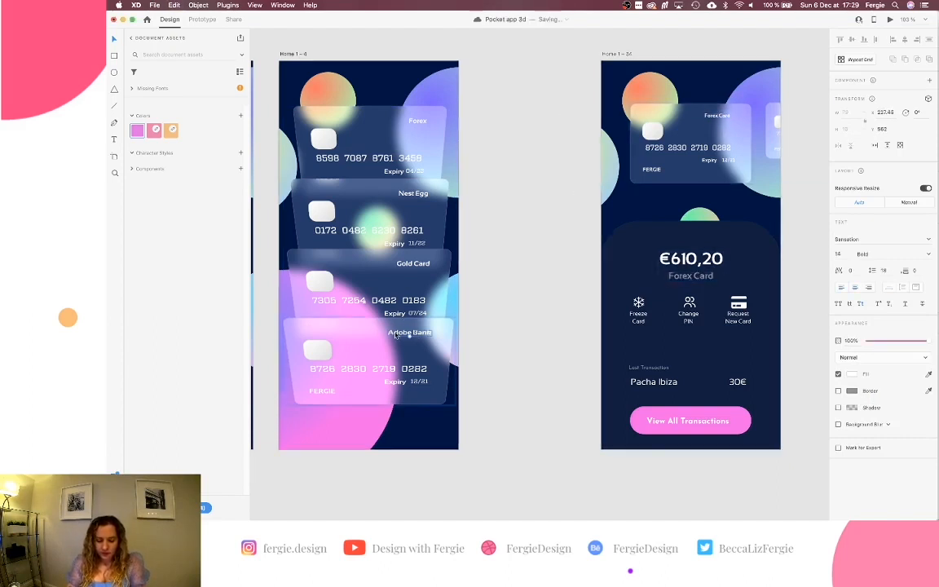
double_click(394, 333)
type("Forex Card")
Retype the top stacked card's label as 'Adobe Bank'.
left_click(418, 122, "super")
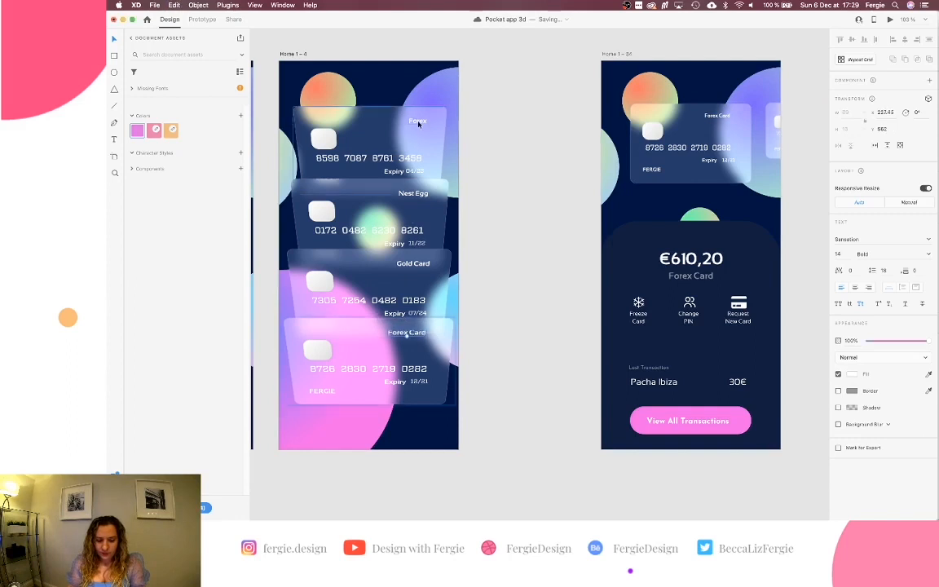
type("Forex Card")
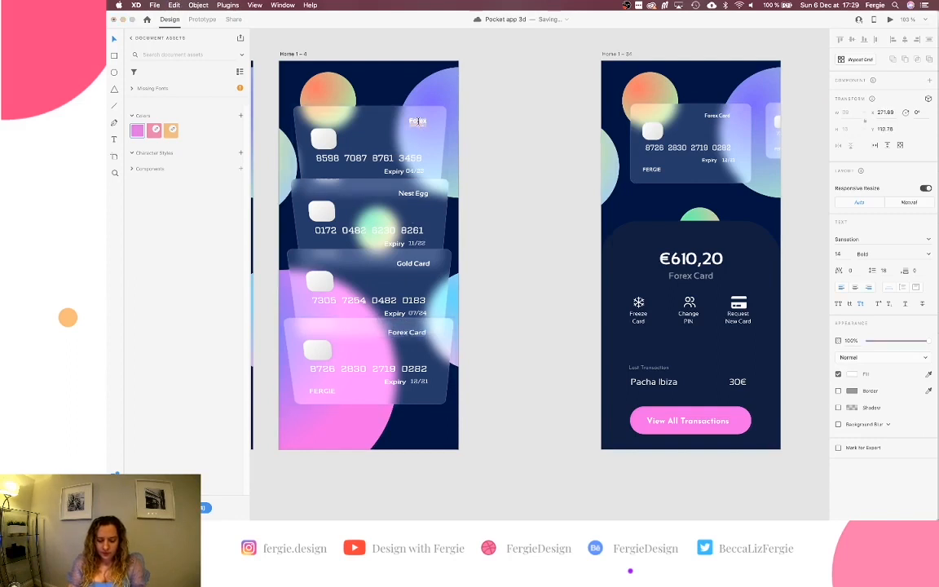
type("Current Account")
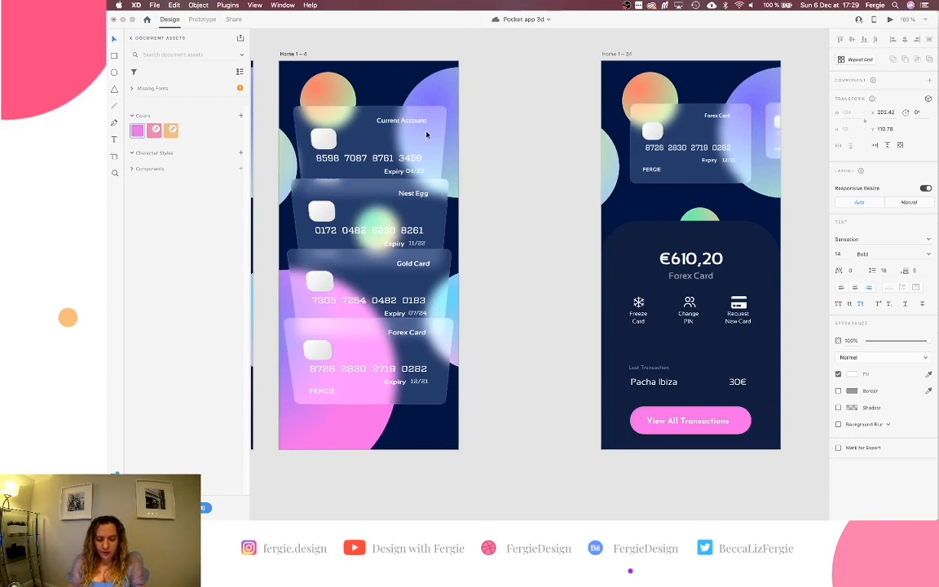
key("super+a")
type("Adobe Bank")
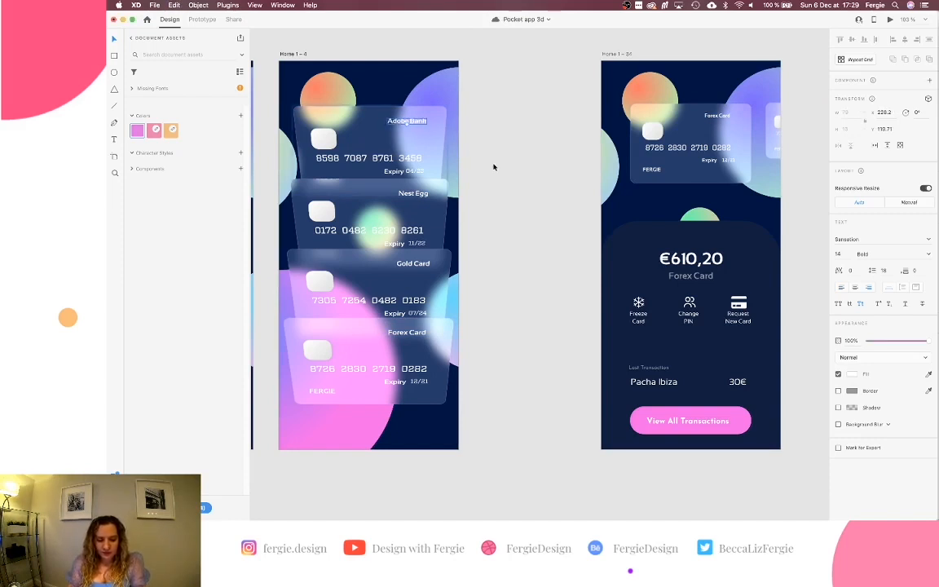
Edit the middle artboard card's label, then undo the unwanted change and save.
scroll(494, 166, "left", 3)
scroll(494, 166, "left", 5)
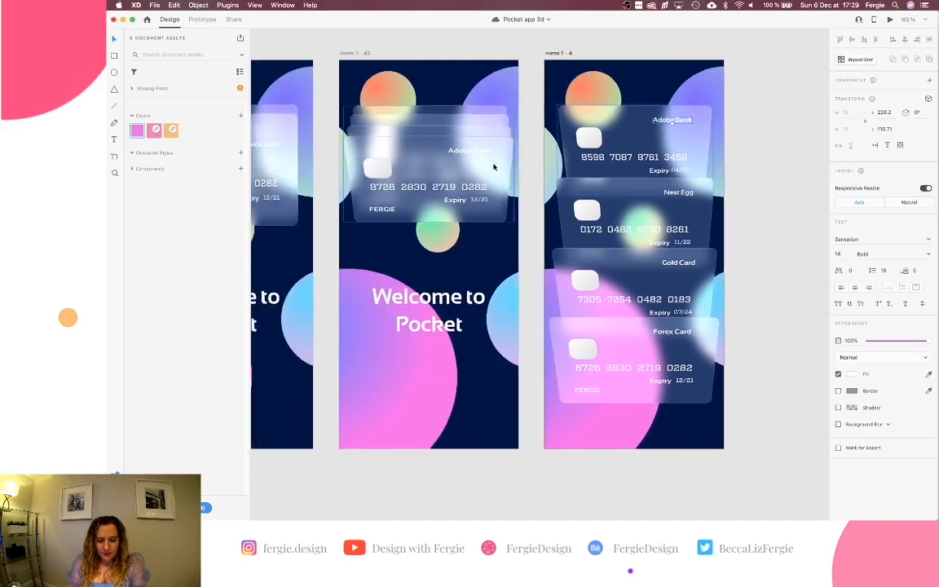
double_click(500, 148)
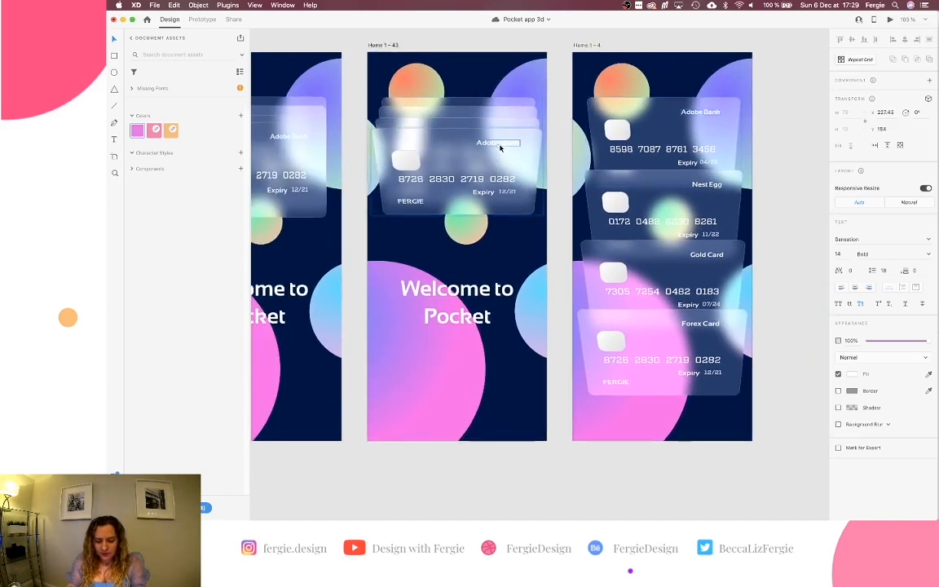
double_click(500, 145)
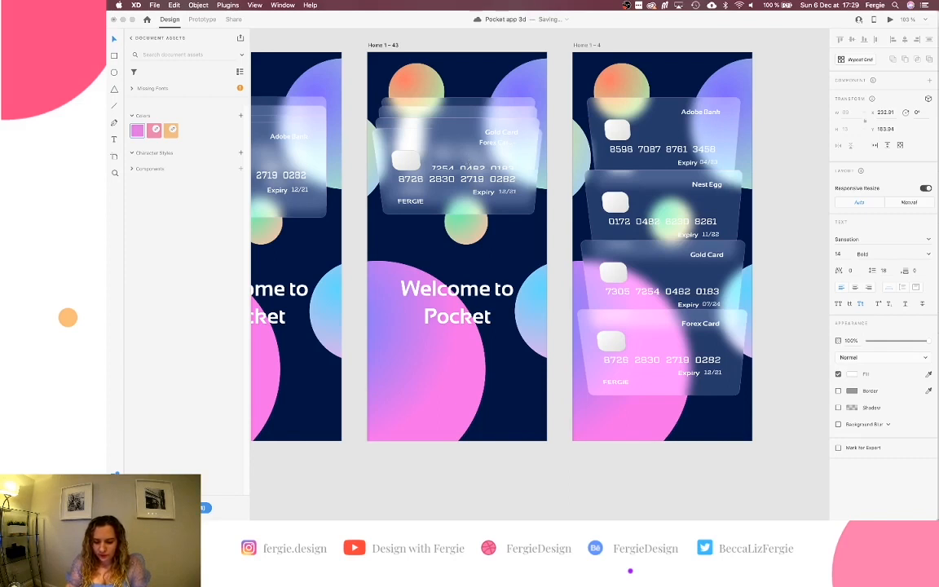
key("super+z")
key("super+s")
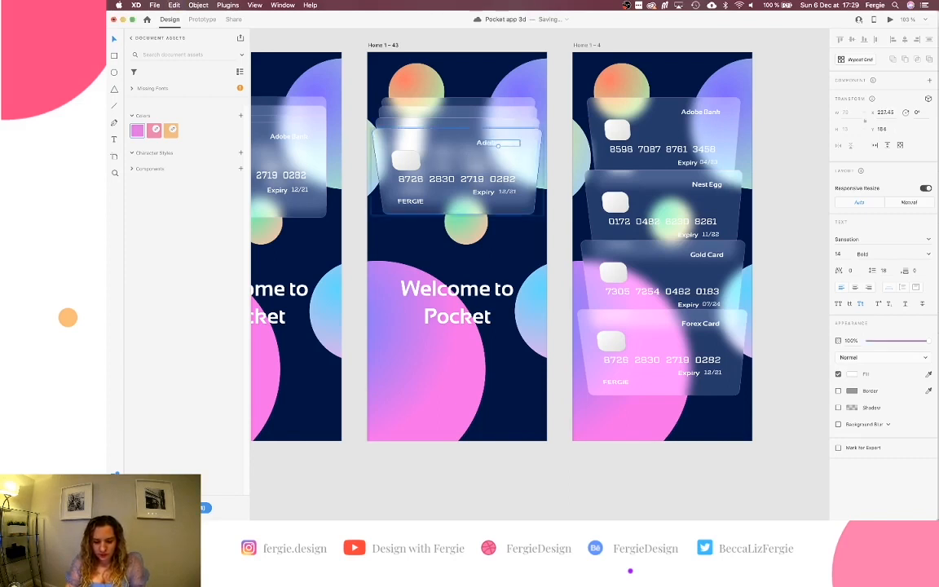
key("super+z")
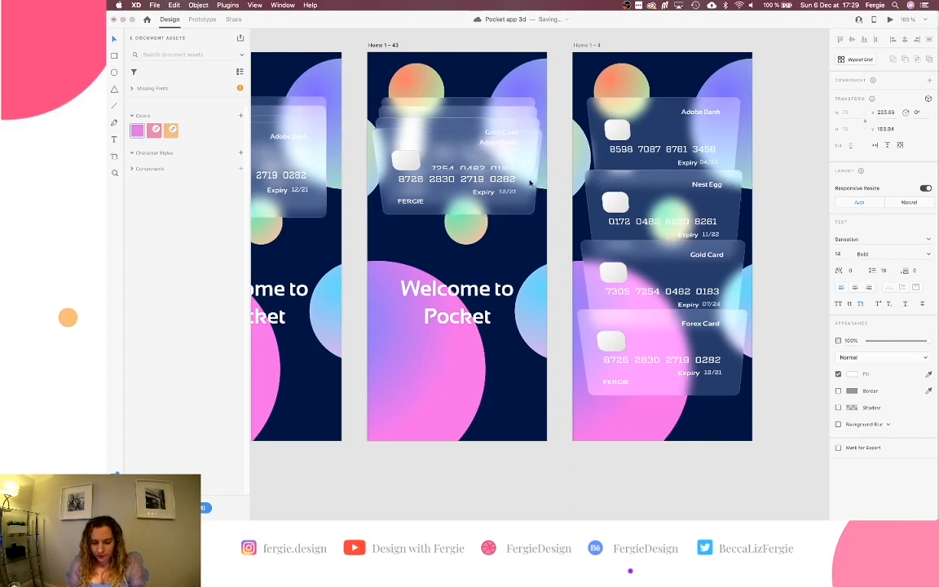
key("super+shift+z")
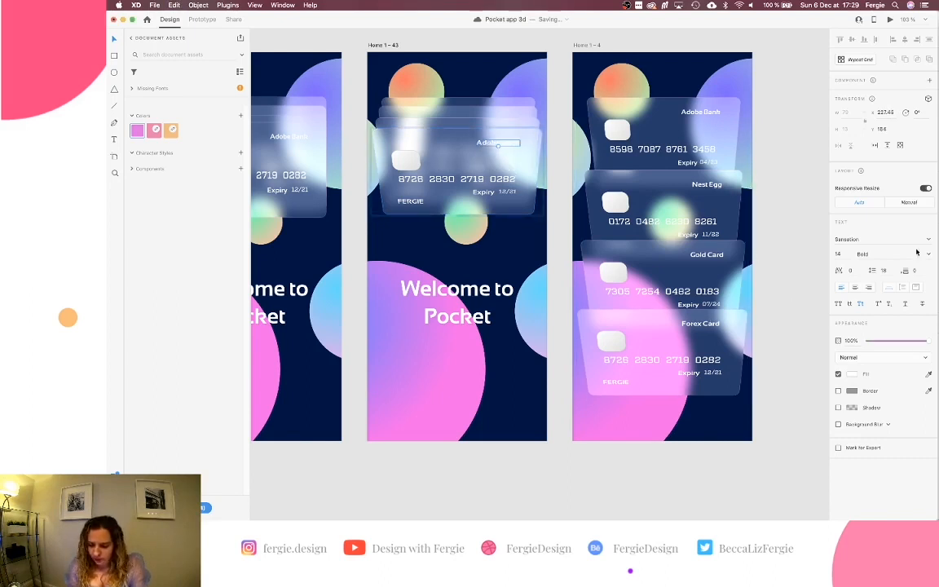
key("super+z")
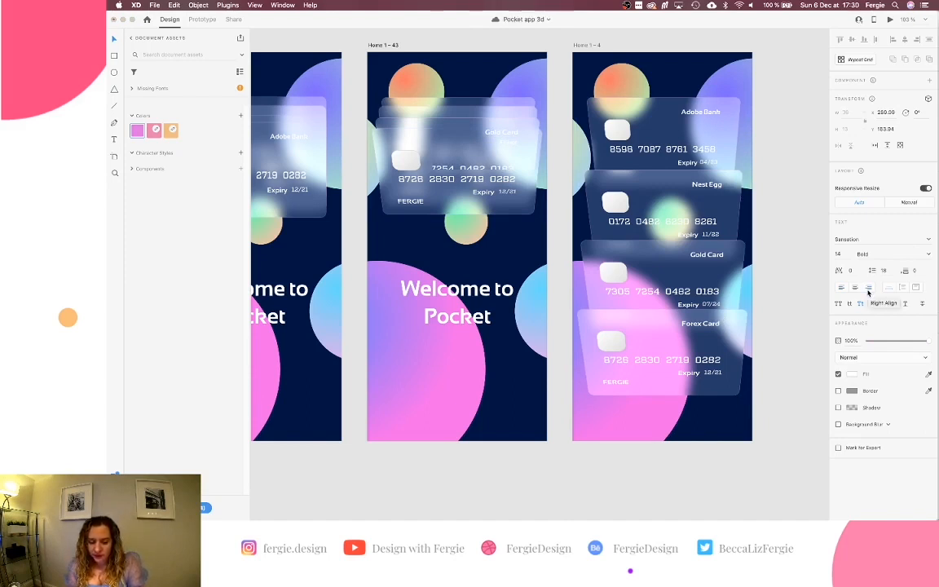
left_click(561, 252)
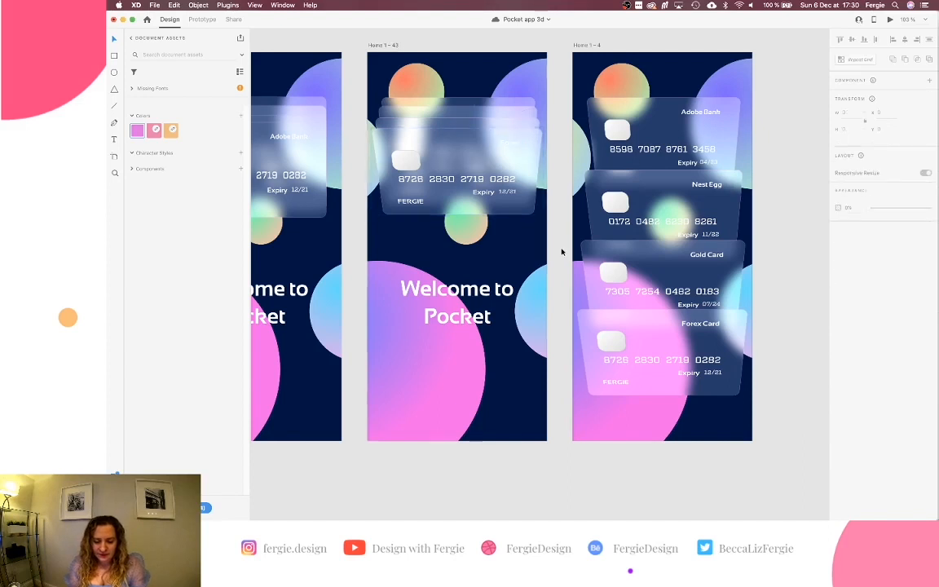
Change the middle card's title text layer to 'Adobe Bank' using the Layers panel.
left_click(504, 104)
double_click(504, 104)
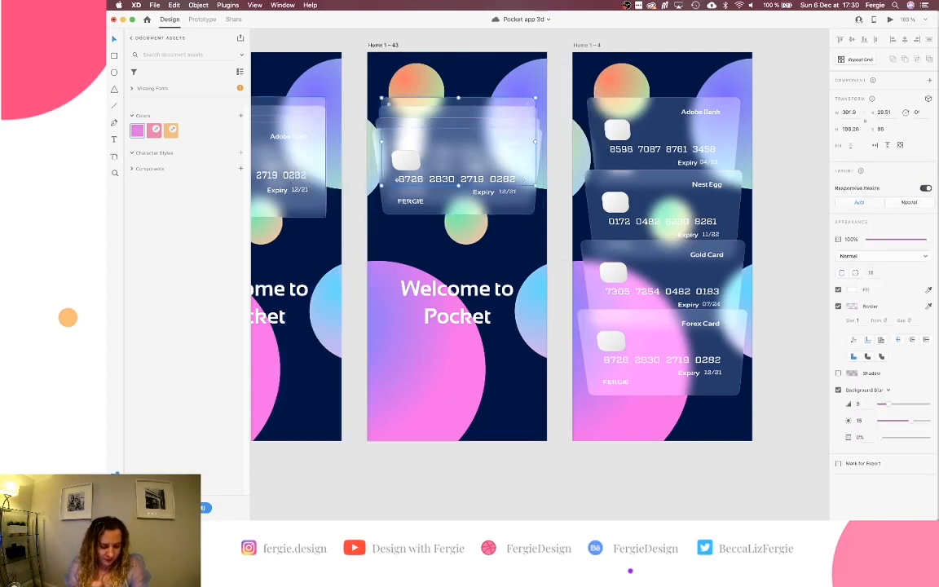
key("super+y")
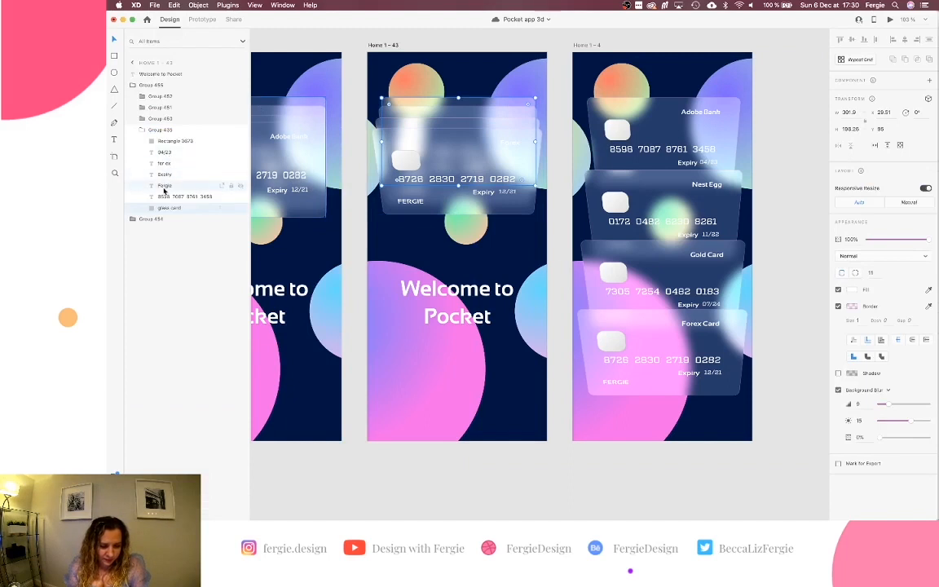
left_click(169, 164)
double_click(161, 164)
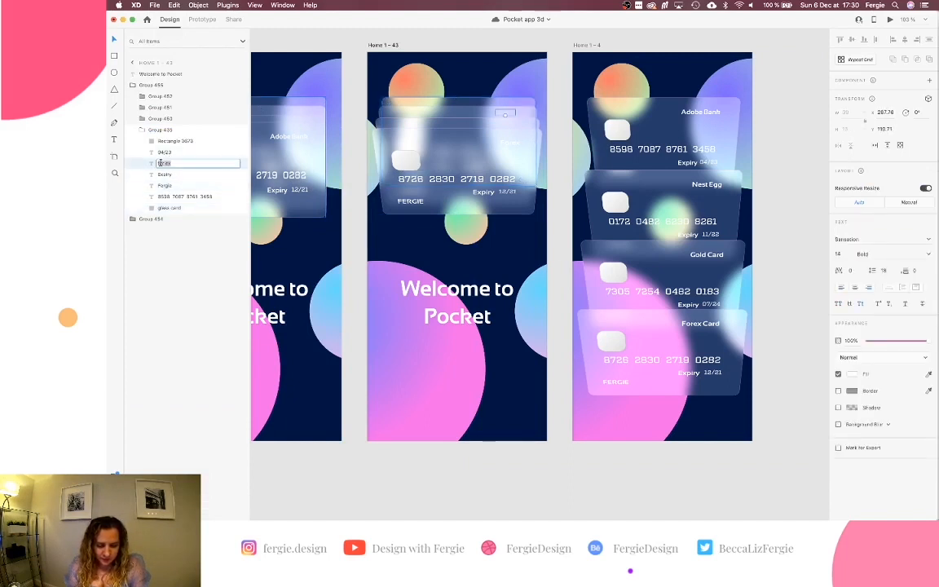
key("Return")
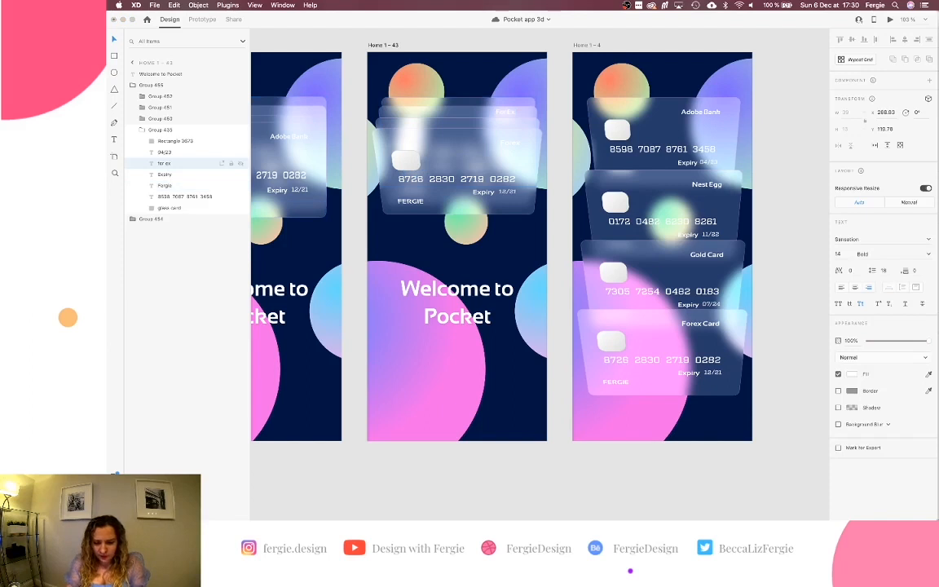
type("Adobe Bank")
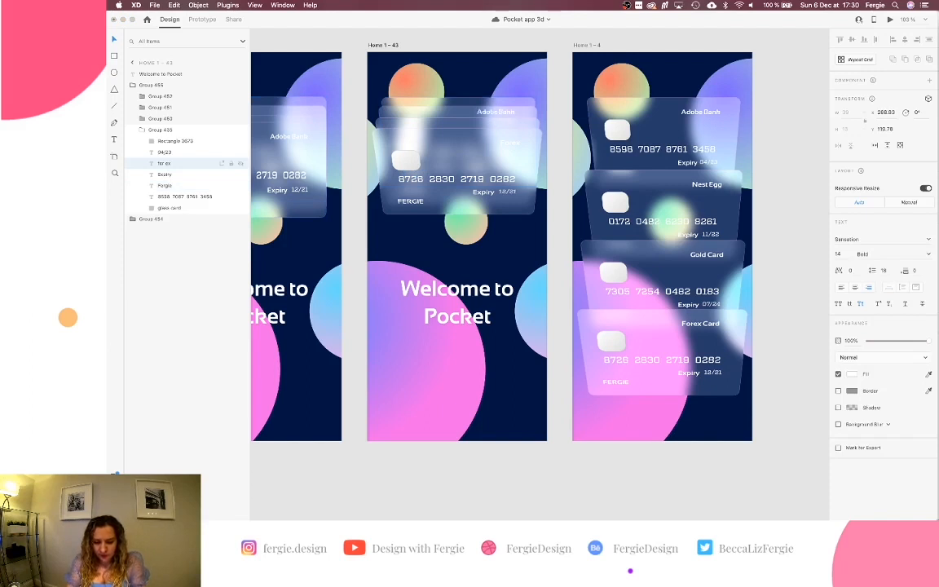
key("Escape")
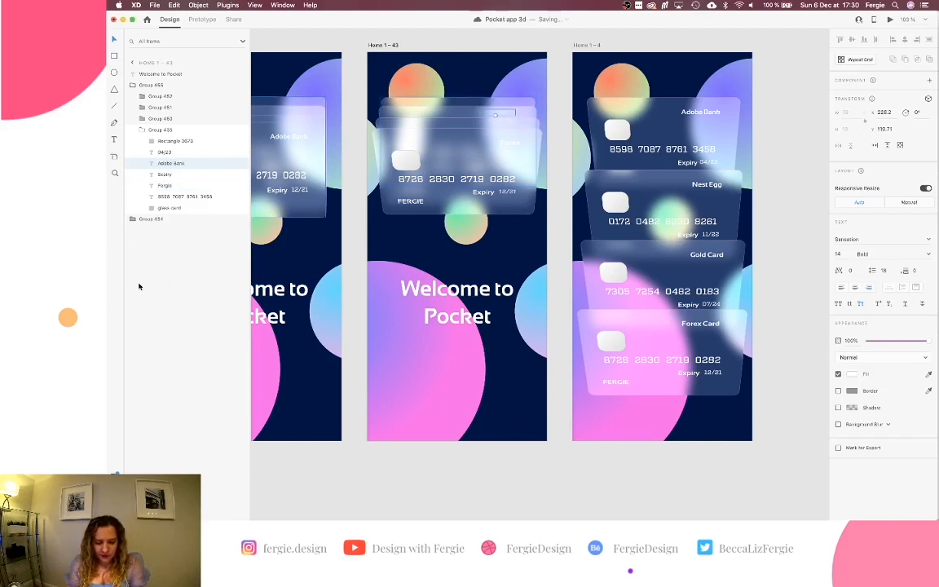
scroll(326, 231, "left", 4)
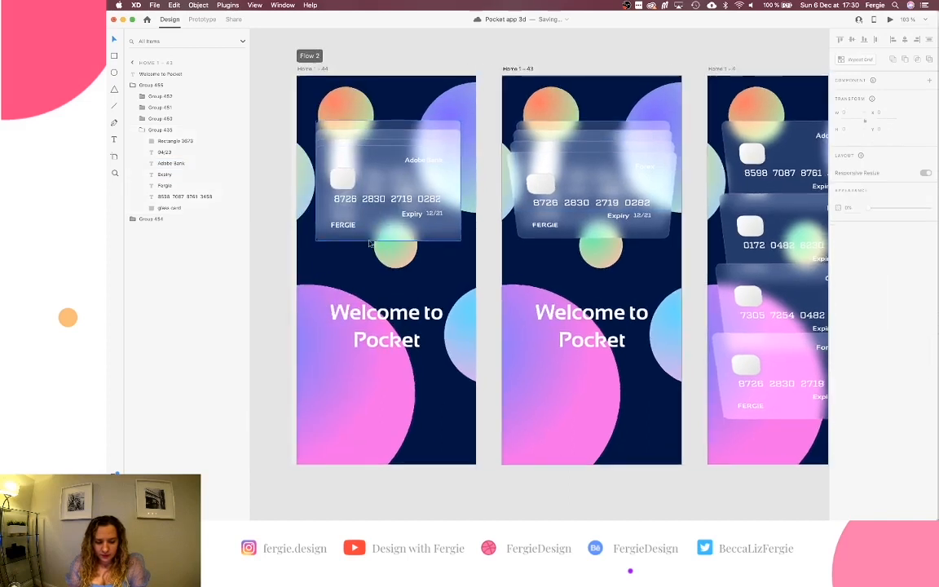
Right-align the front glass card's label and change it to 'Forex'.
left_click(436, 165)
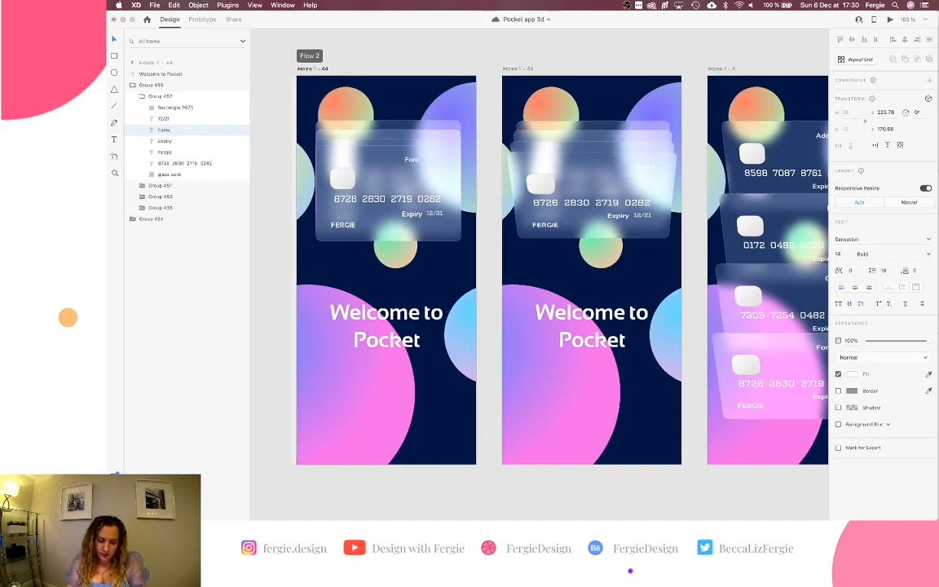
key("super+z")
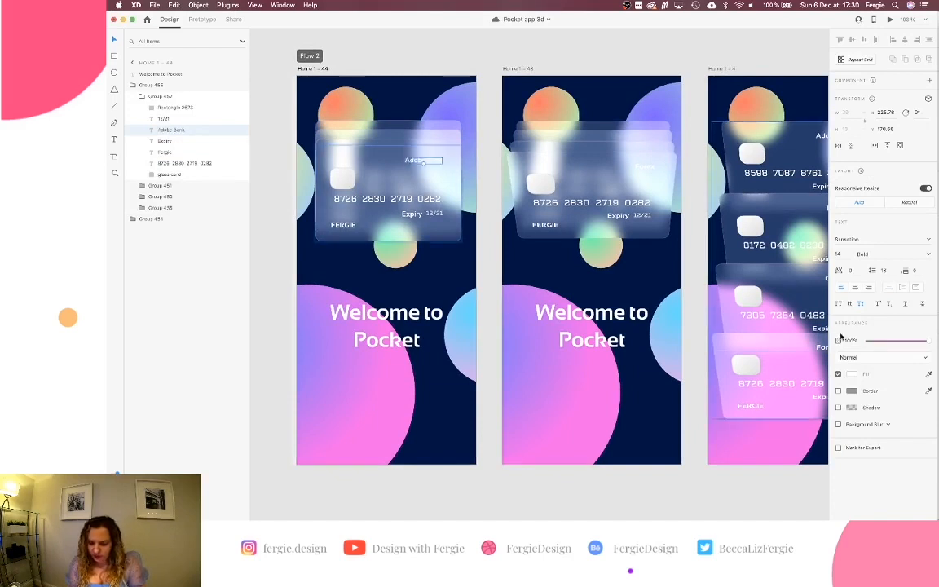
left_click(870, 288)
key("Return")
type("Forex")
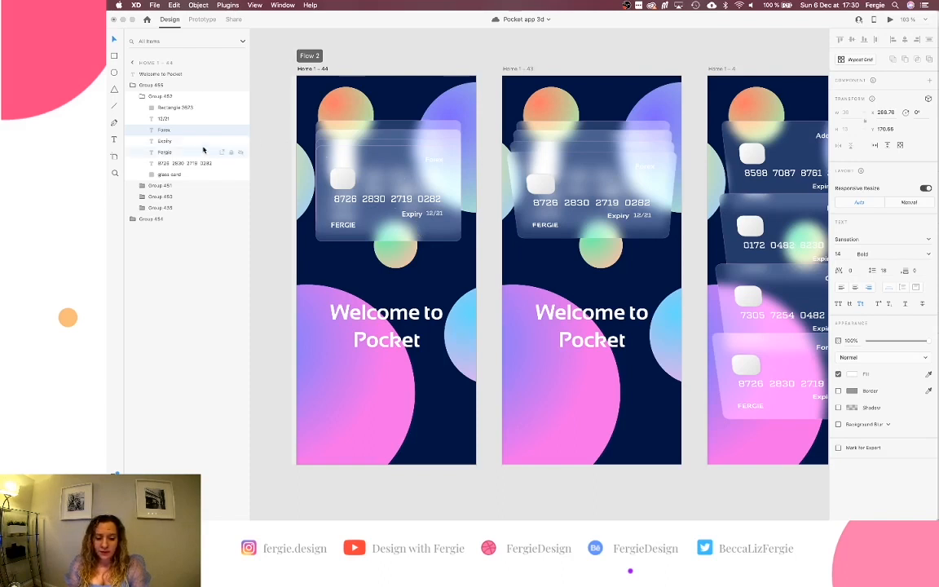
Change the back stacked card's label to 'Adobe Bank'.
double_click(400, 127)
left_click(163, 243)
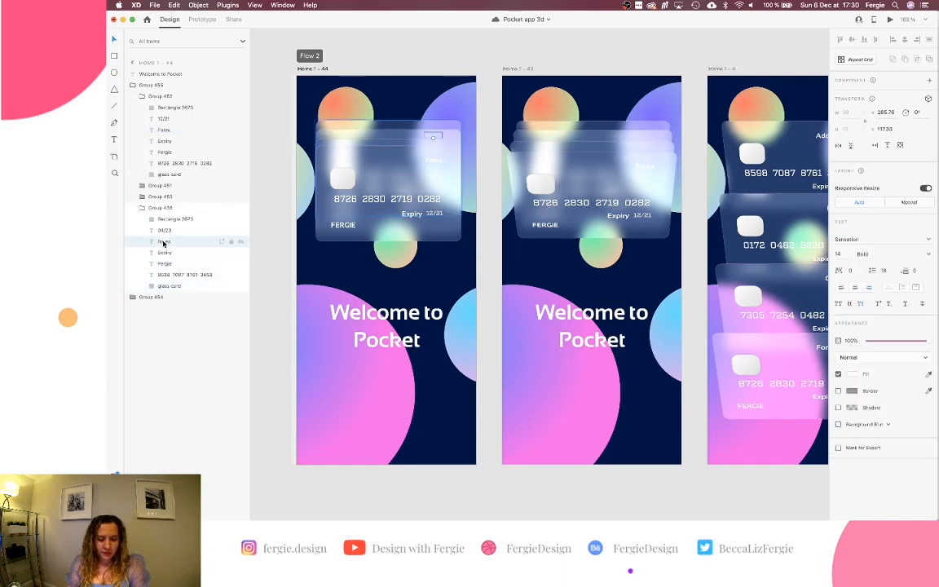
key("Return")
type("Adobe Bank")
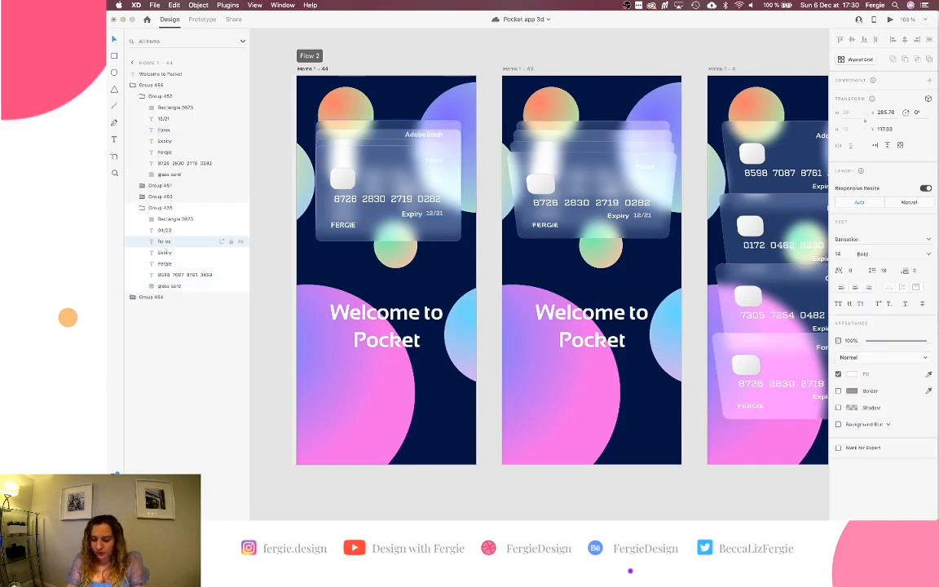
key("Escape")
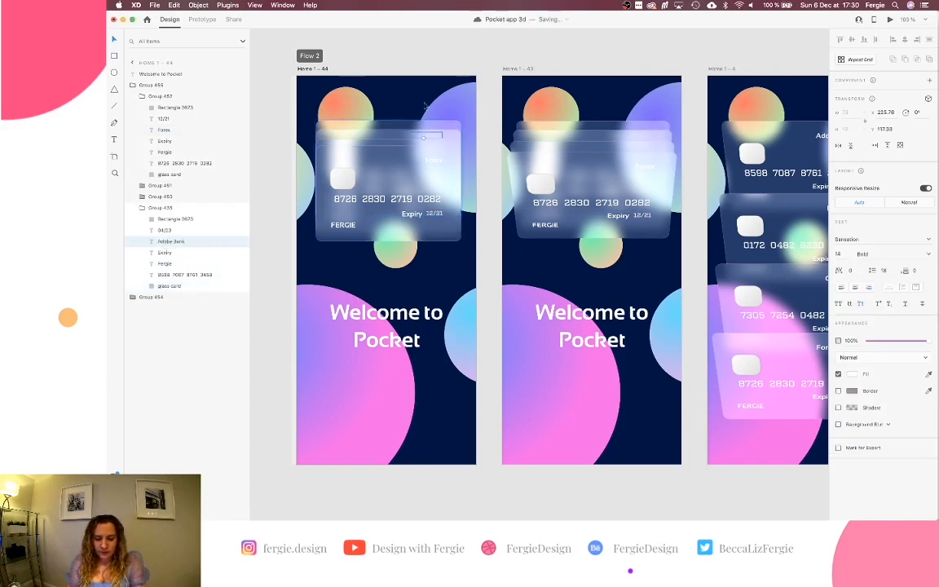
left_click(451, 64)
Shorten Home 1 – 4's 'Forex Card' label to 'Forex'.
scroll(451, 64, "right", 1)
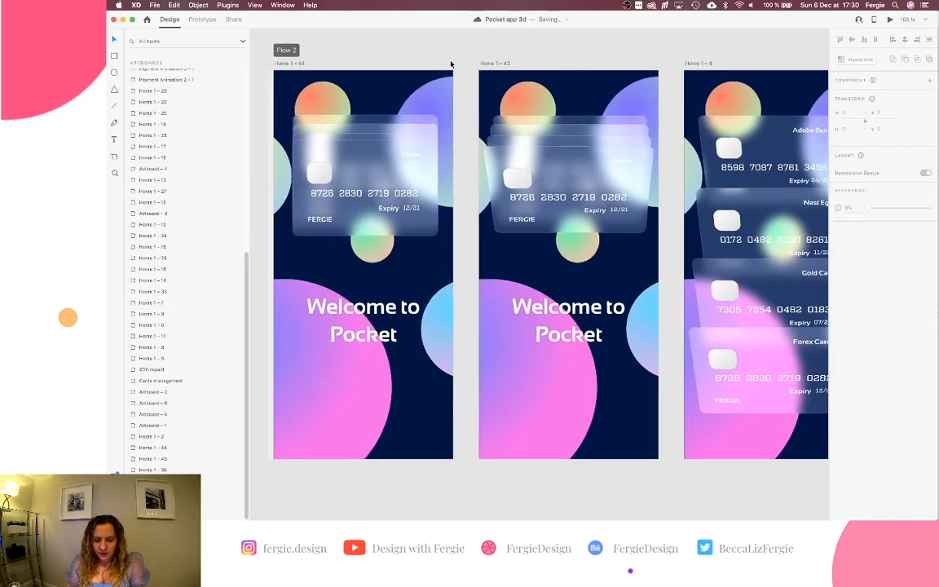
scroll(450, 64, "right", 5)
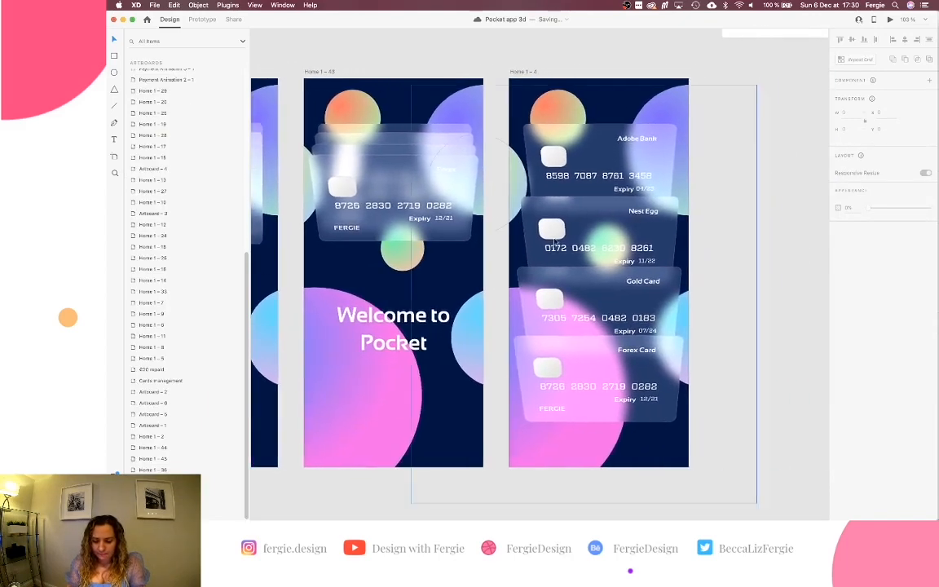
double_click(643, 351)
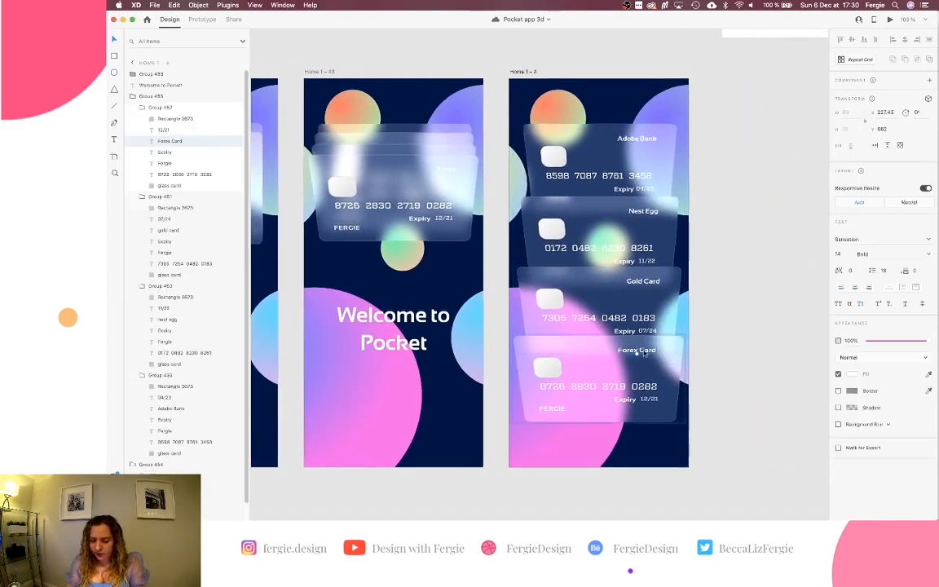
key("Return")
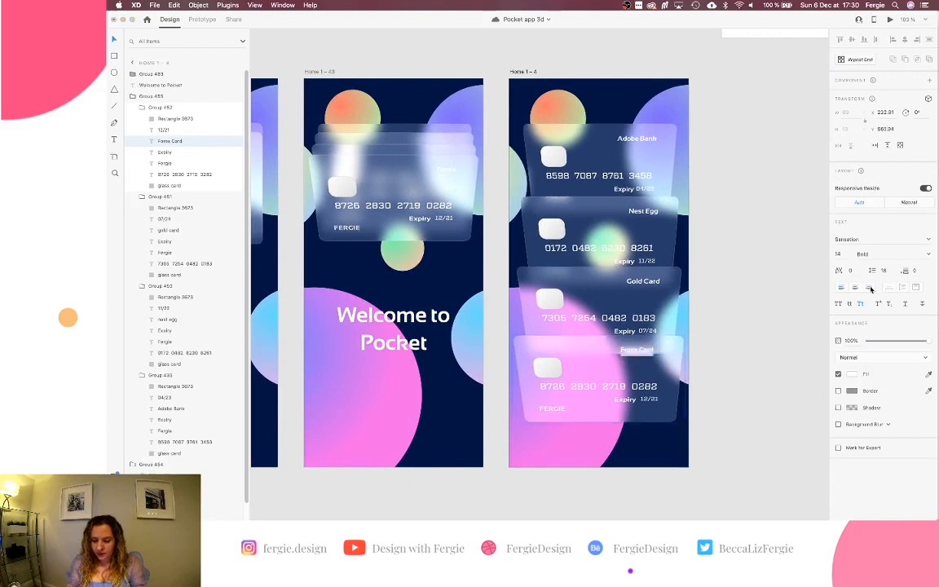
key("BackSpace")
key("BackSpace")
key("BackSpace")
key("BackSpace")
key("BackSpace")
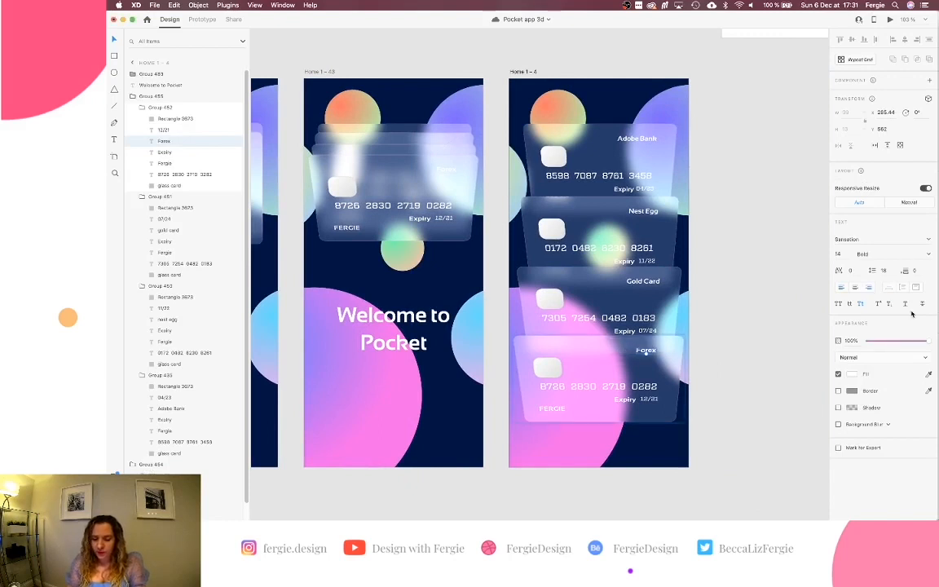
left_click(778, 350)
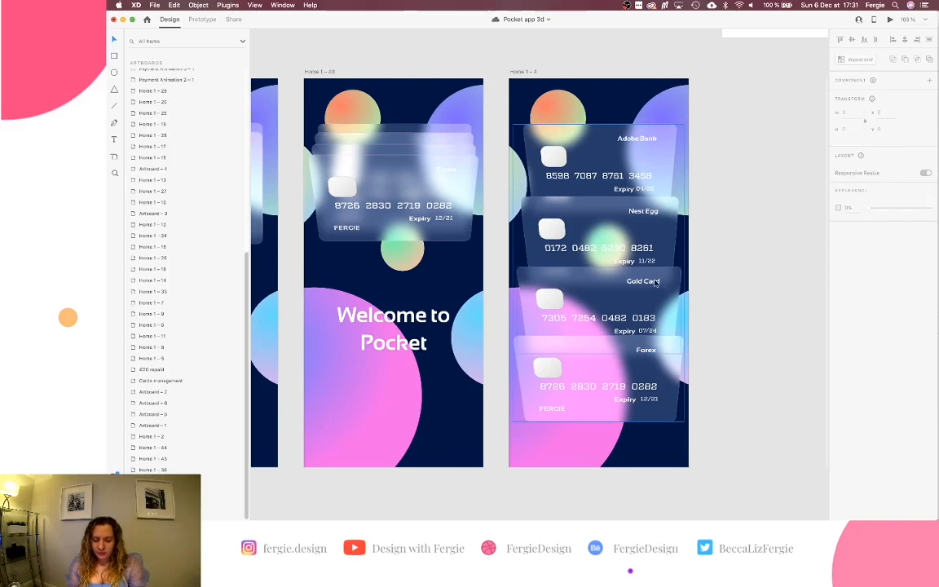
Rename the card title and balance heading on Home 1 – 37 to 'Adobe Bank' and 'Adobe bank'.
scroll(654, 282, "left", 4)
scroll(654, 283, "down", 2)
scroll(655, 283, "right", 2)
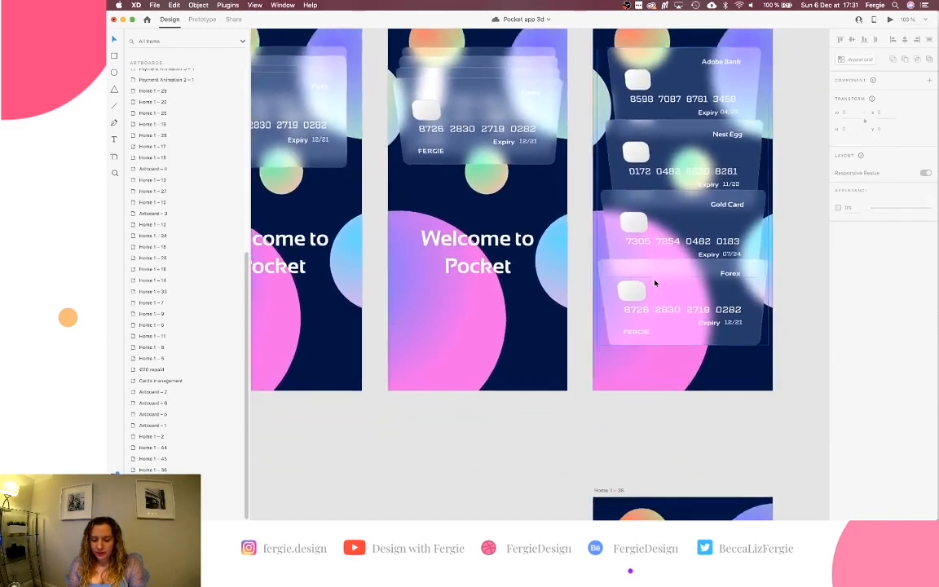
scroll(655, 282, "down", 3)
scroll(655, 283, "right", 4)
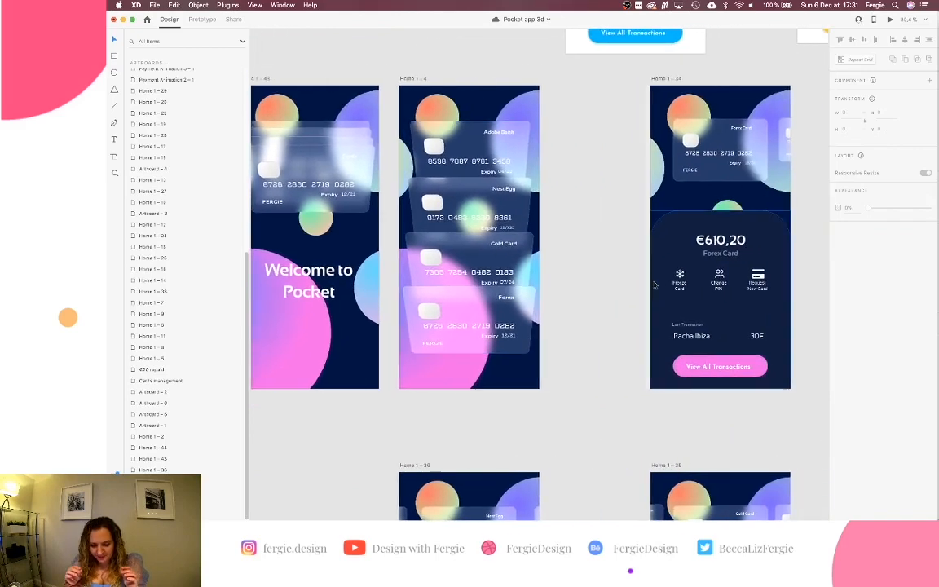
scroll(654, 283, "right", 4)
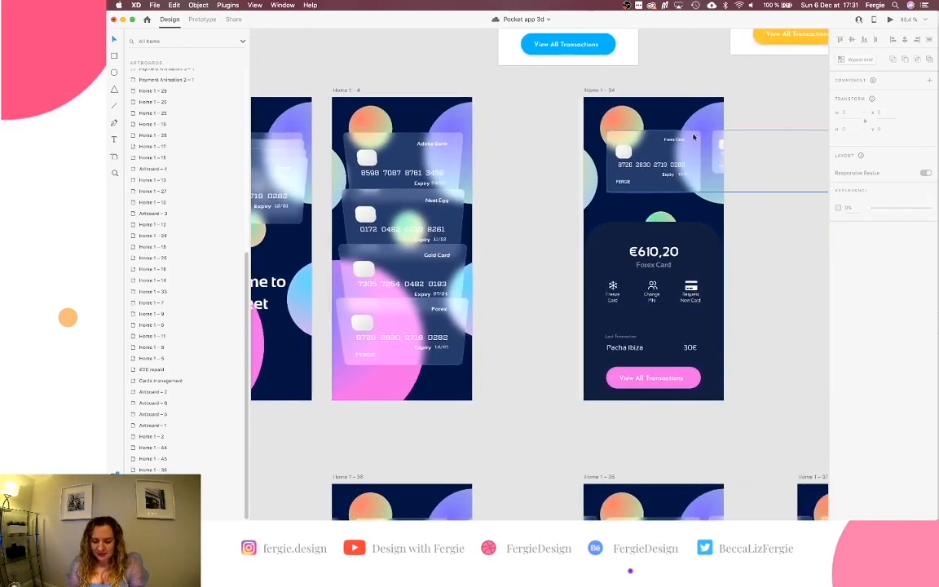
left_click(680, 142)
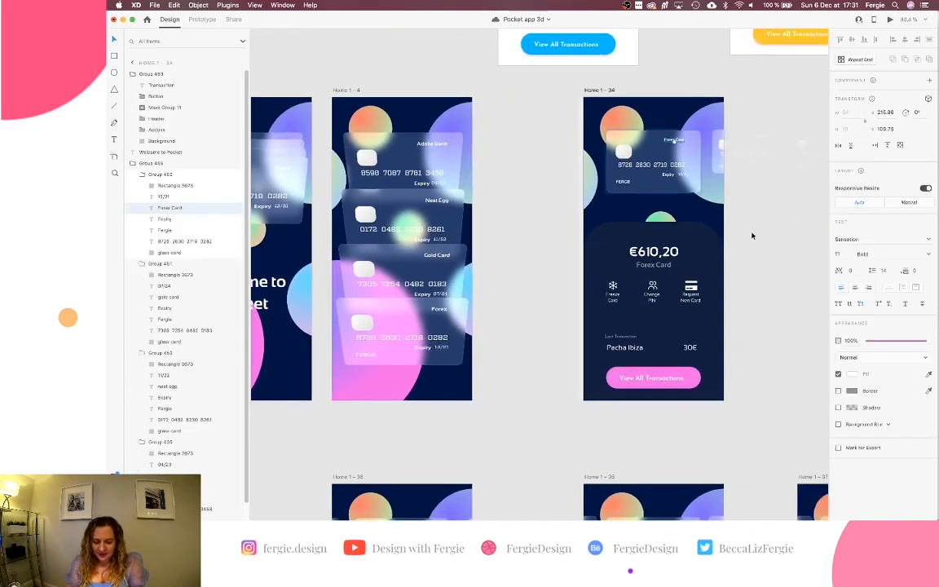
scroll(549, 289, "down", 3)
scroll(550, 290, "right", 4)
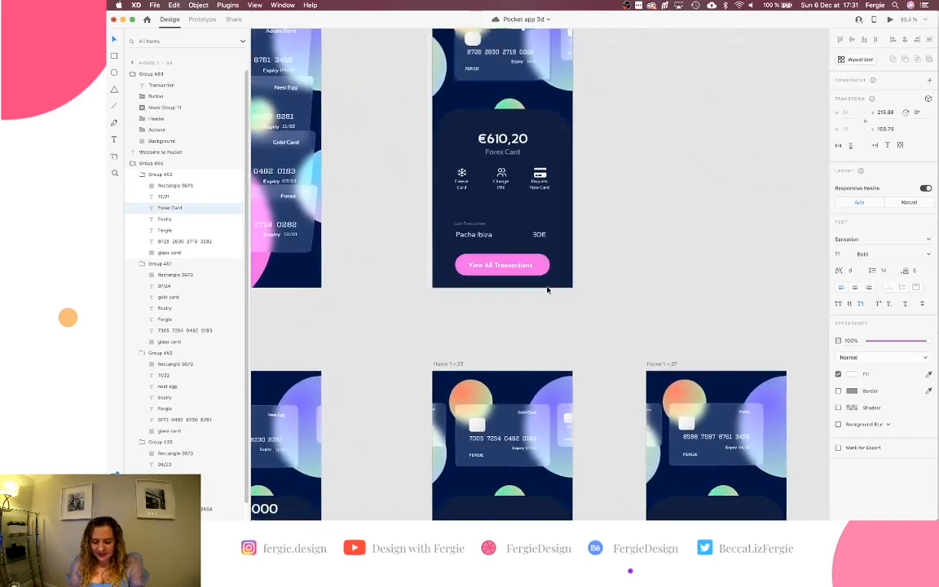
scroll(547, 289, "down", 3)
scroll(653, 195, "up", 5)
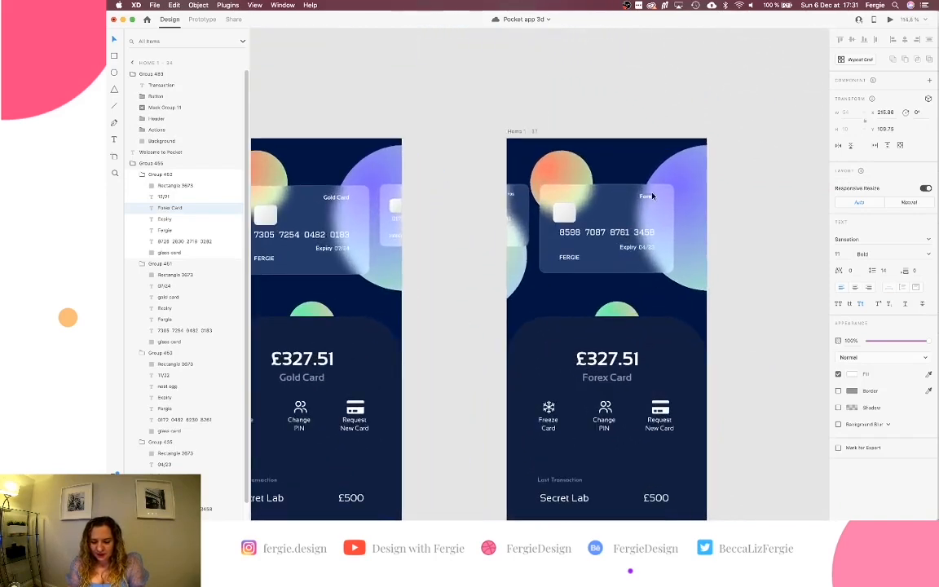
double_click(653, 196)
double_click(651, 197)
type("Adobe Ban")
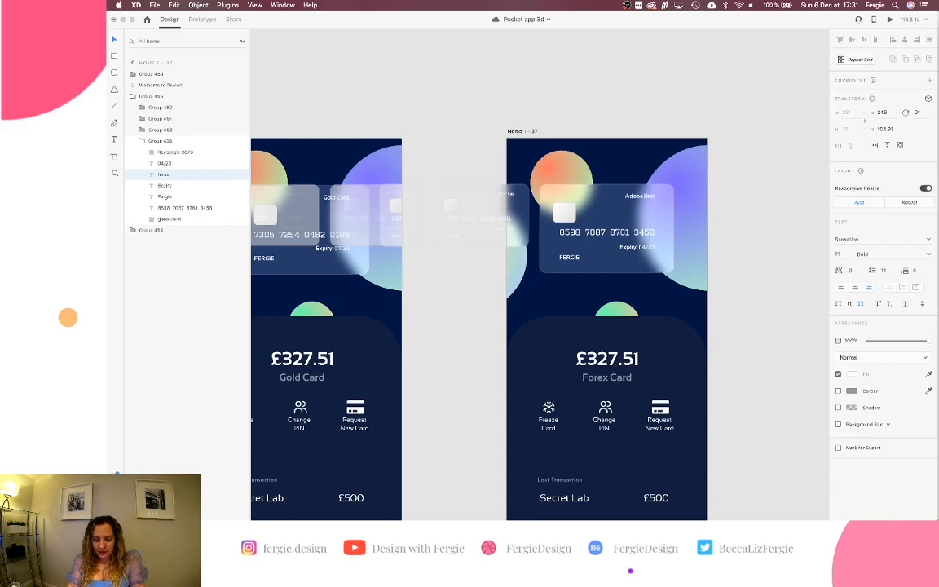
type("k")
double_click(607, 377)
type("Ad")
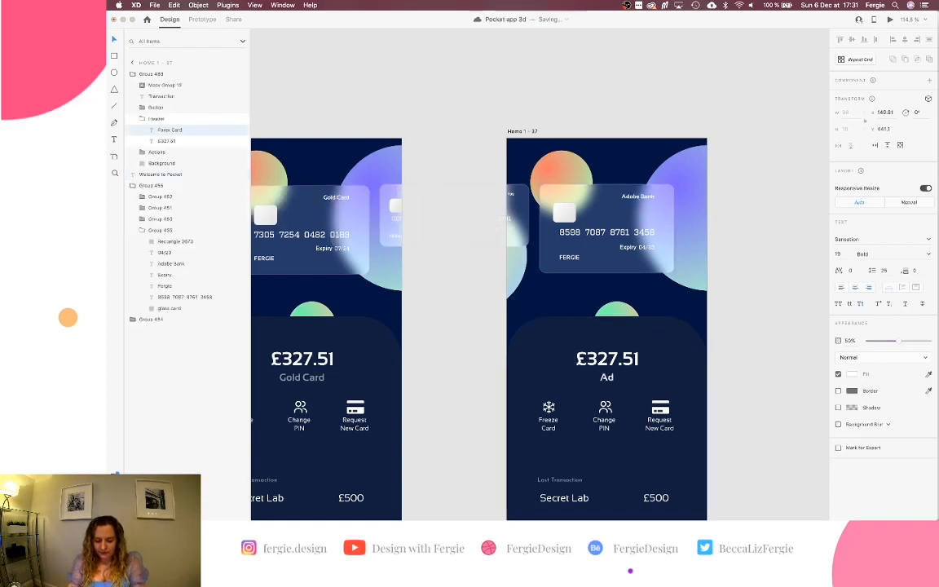
type("obe bank")
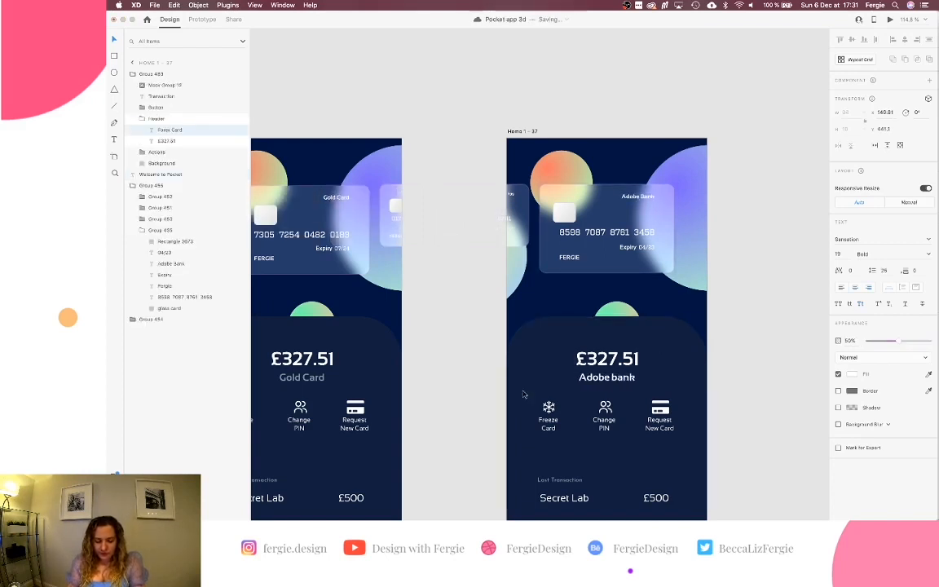
left_click(476, 397)
Copy the £3400.67 balance from the orange Current Account card and paste it over £327.51.
scroll(476, 397, "left", 4)
left_click(463, 244)
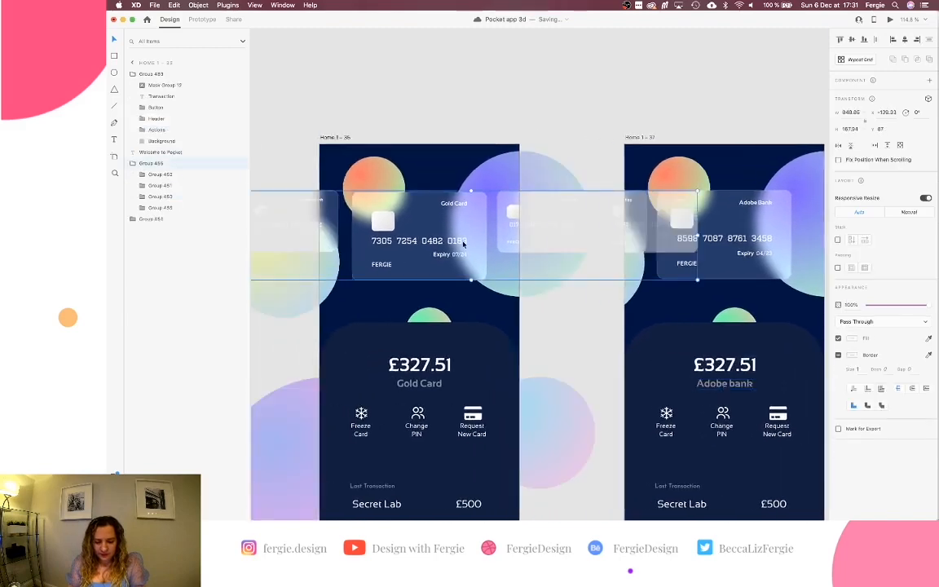
left_click(585, 125)
scroll(584, 126, "right", 5)
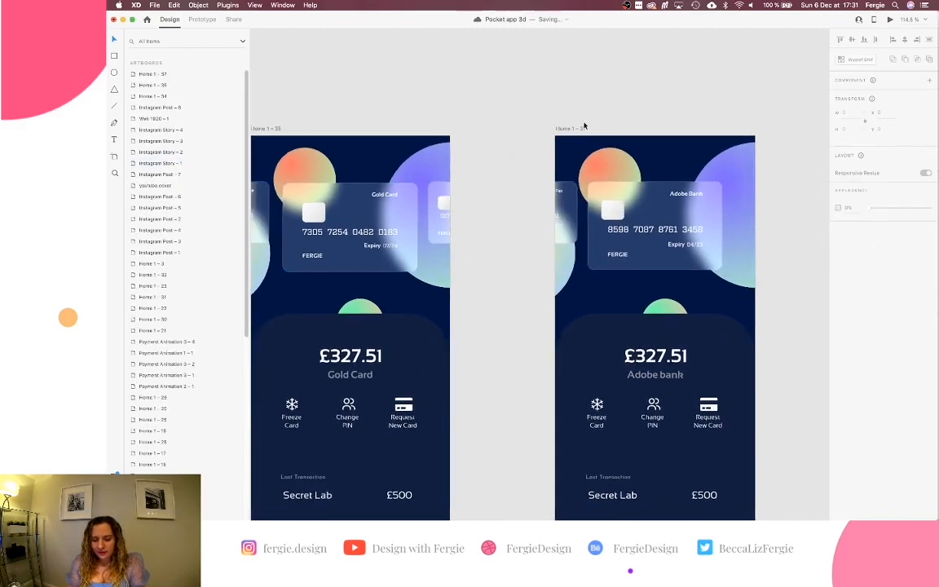
scroll(584, 126, "right", 3)
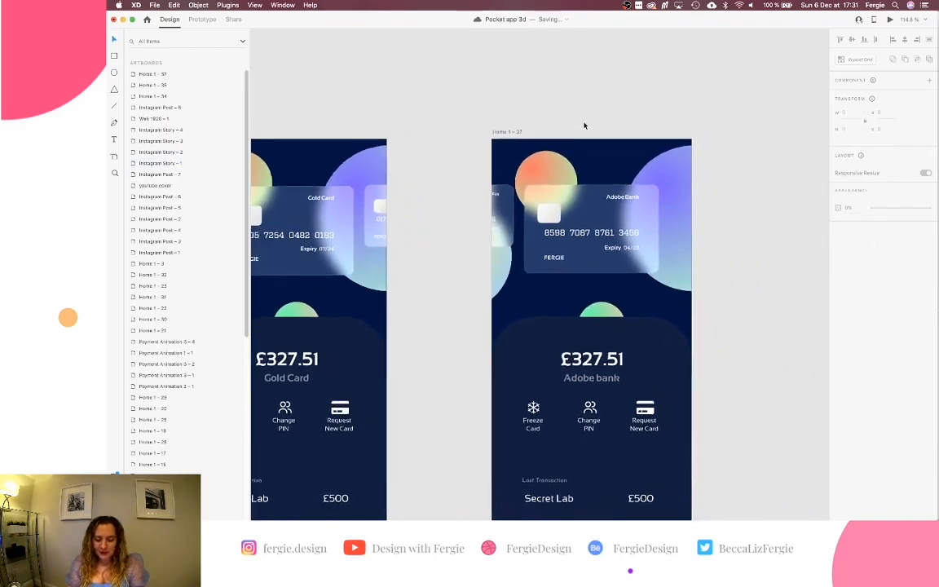
scroll(584, 126, "down", 2)
scroll(584, 125, "down", 5)
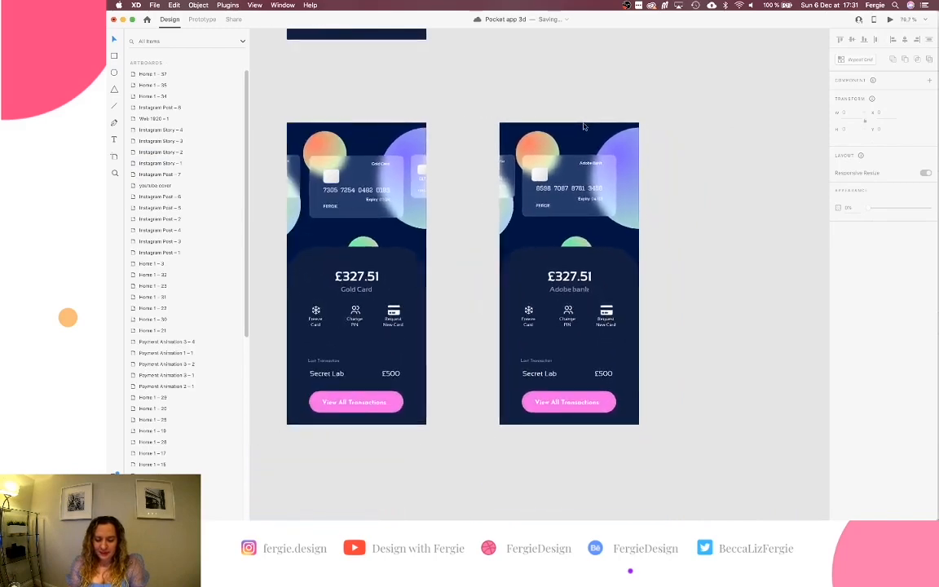
scroll(585, 125, "up", 2)
scroll(584, 127, "up", 15)
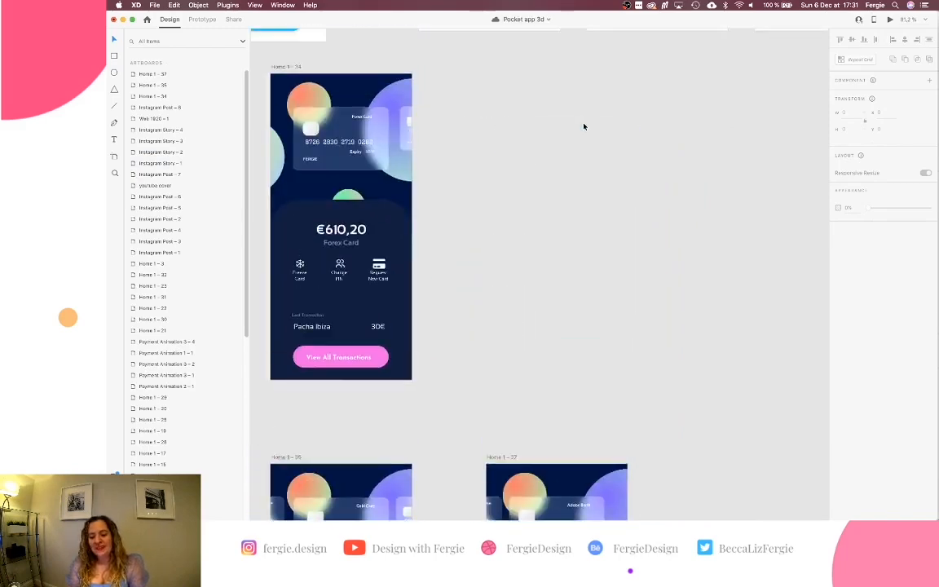
scroll(584, 126, "up", 5)
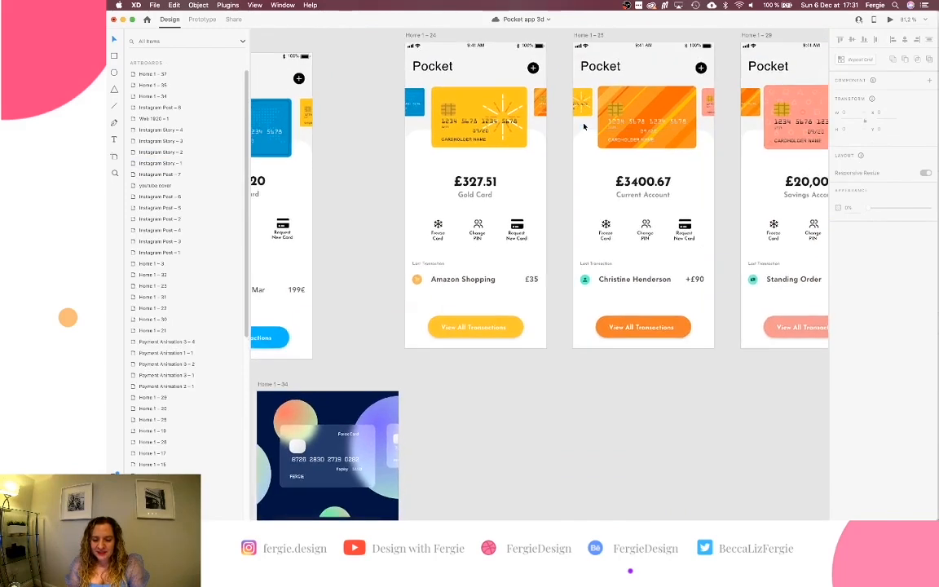
scroll(584, 126, "down", 3)
scroll(583, 127, "right", 3)
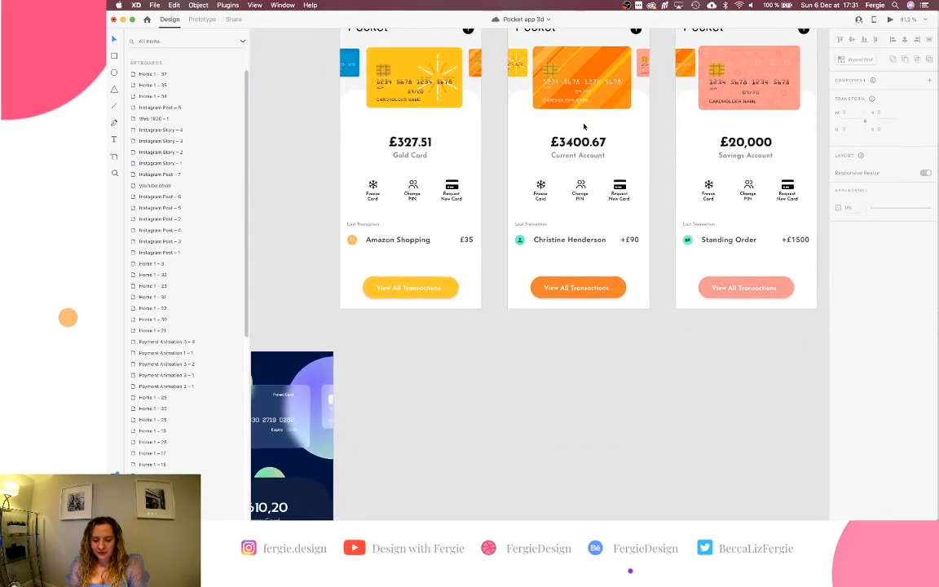
left_click(577, 242)
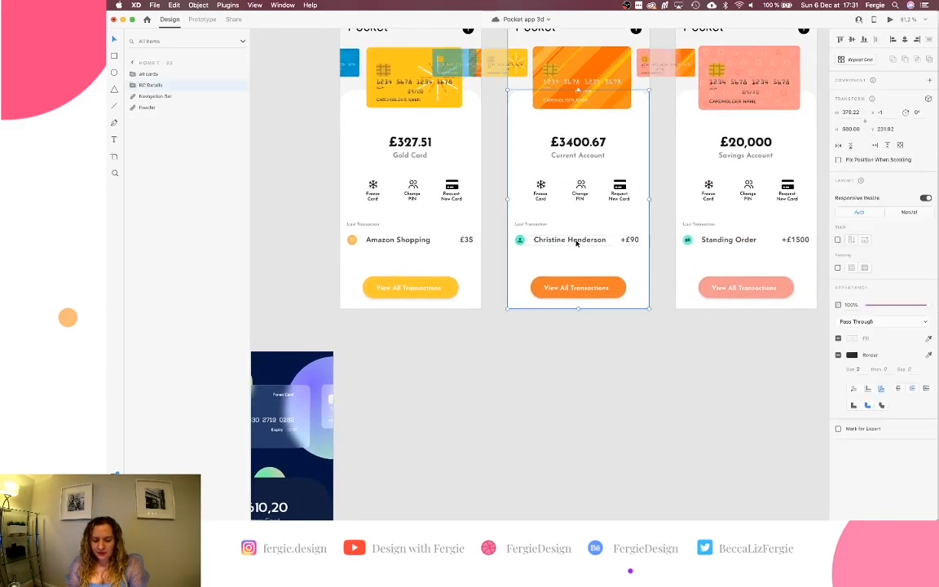
double_click(580, 144)
key("super+c")
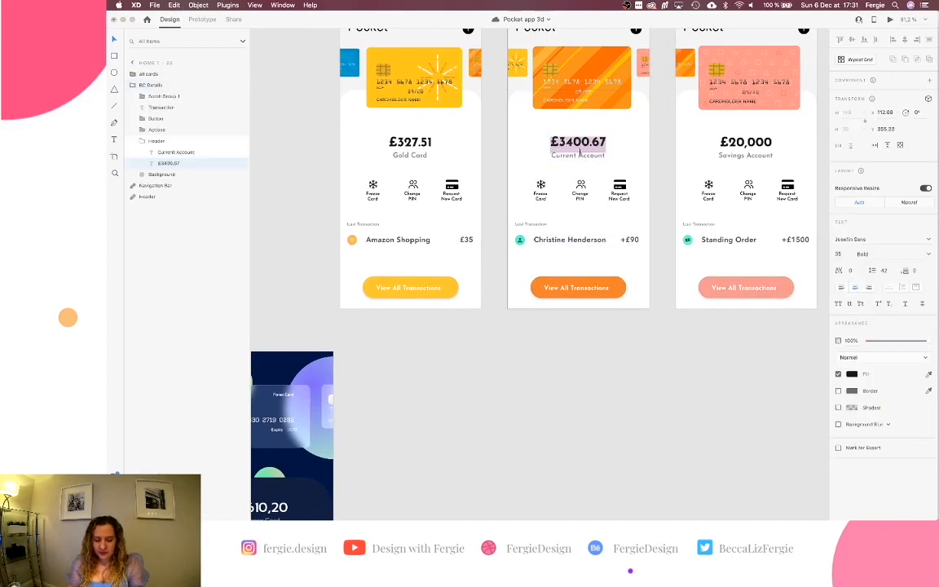
scroll(571, 326, "down", 15)
scroll(571, 326, "left", 2)
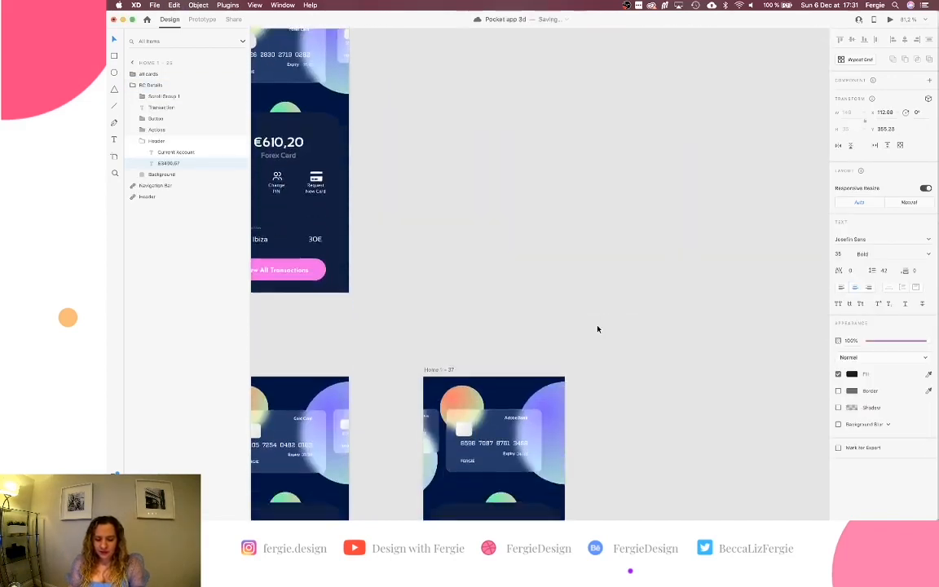
left_click(549, 373, "super")
double_click(549, 371)
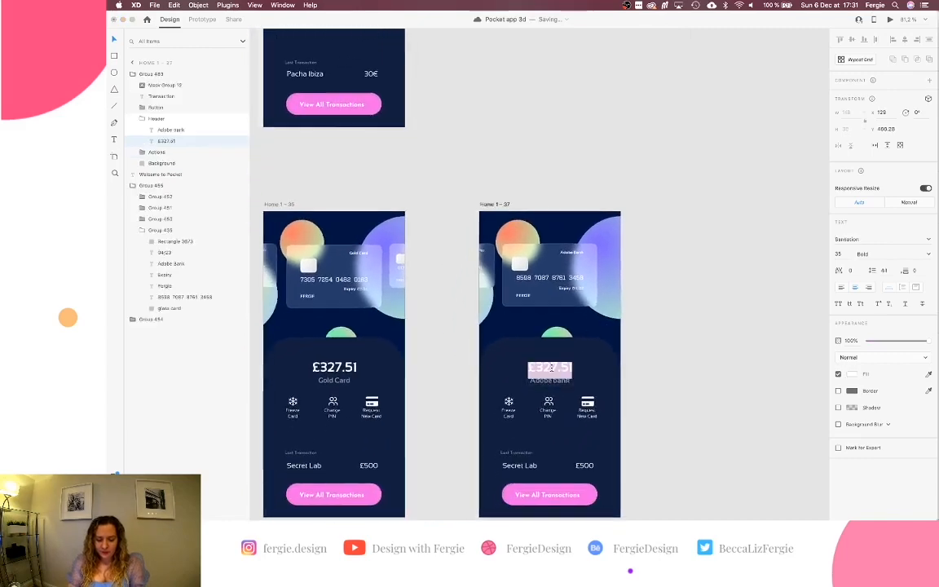
key("super+v")
Copy the payee name from the Current Account card.
scroll(681, 325, "up", 1)
scroll(681, 325, "up", 10)
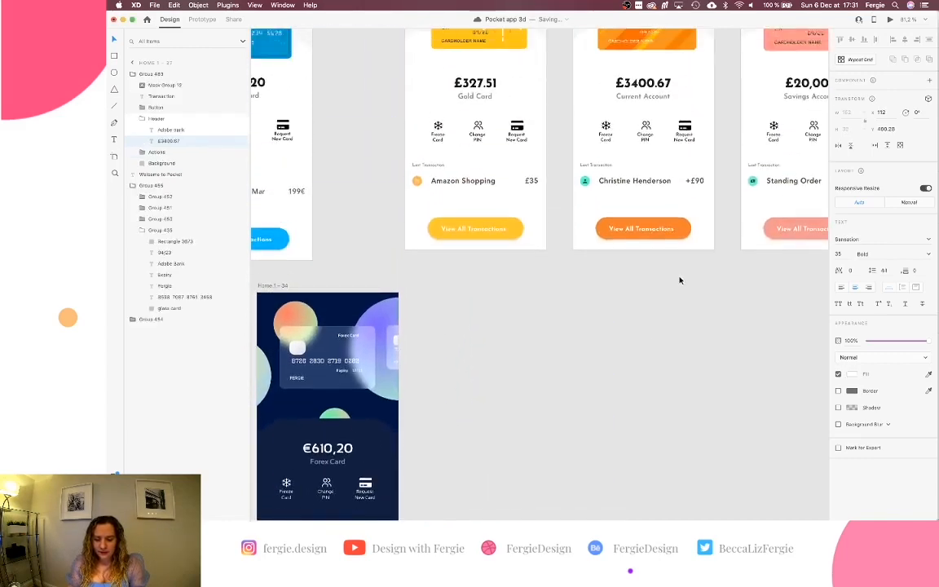
left_click(658, 181, "super")
double_click(659, 181)
key("super+c")
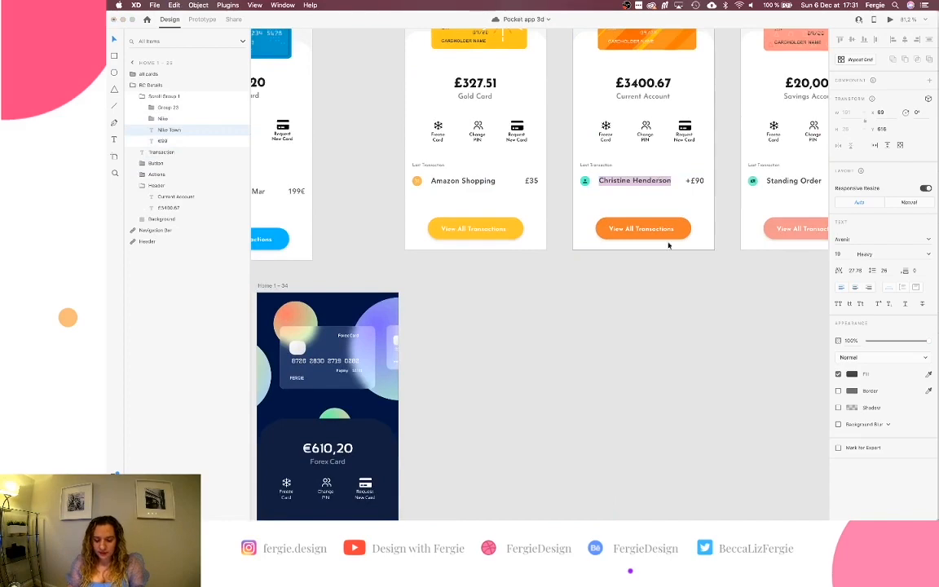
key("Escape")
scroll(672, 387, "down", 10)
scroll(672, 388, "down", 5)
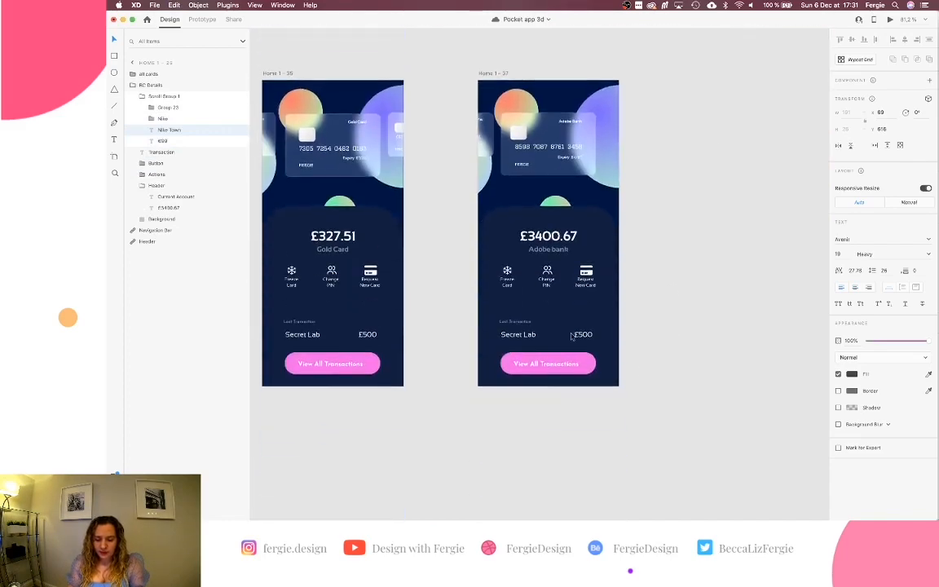
Replace the Secret Lab vendor text with the copied payee name.
left_click(529, 341, "super")
key("super+v")
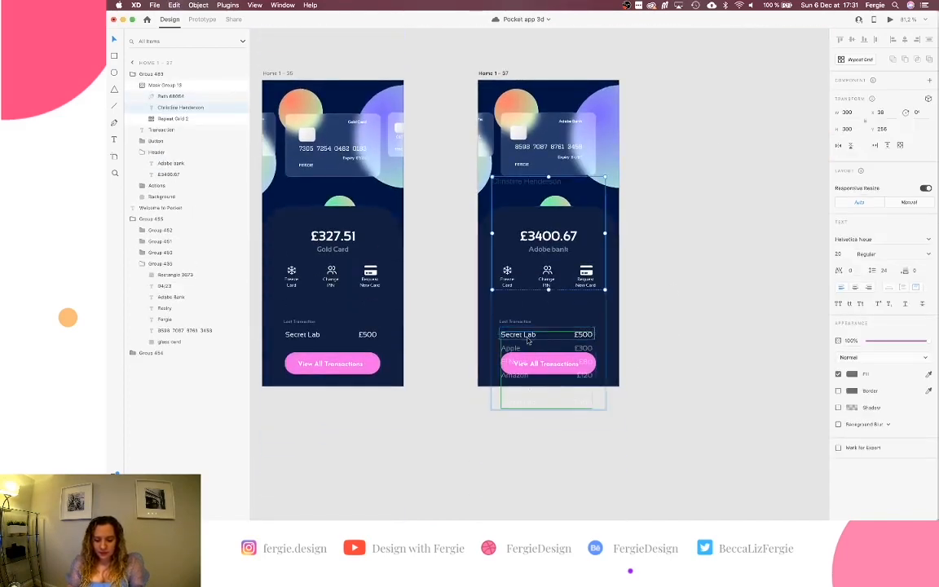
key("super+z")
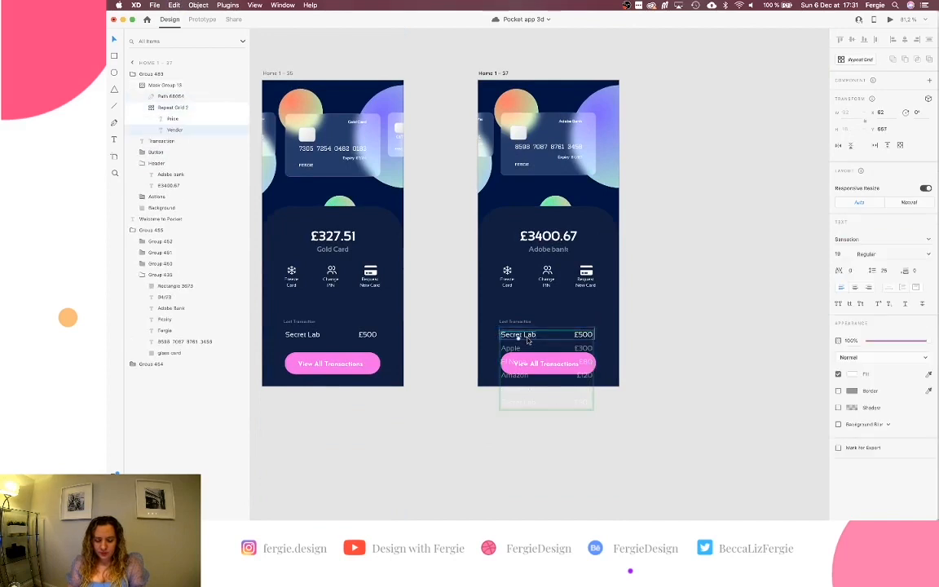
double_click(527, 339)
key("super+v")
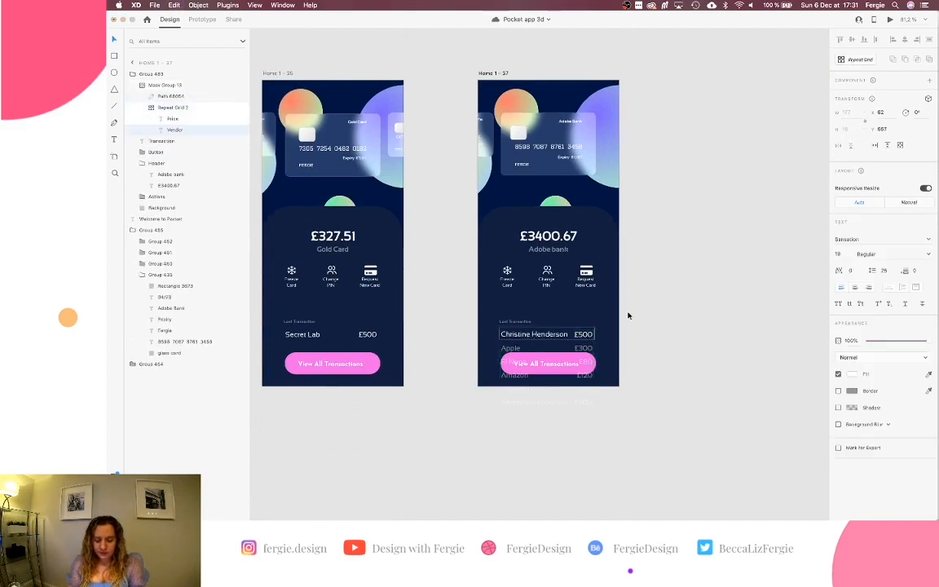
Change the row's £500 amount to +£250 and shift it slightly right.
left_click(584, 335)
double_click(583, 336)
left_click(584, 336)
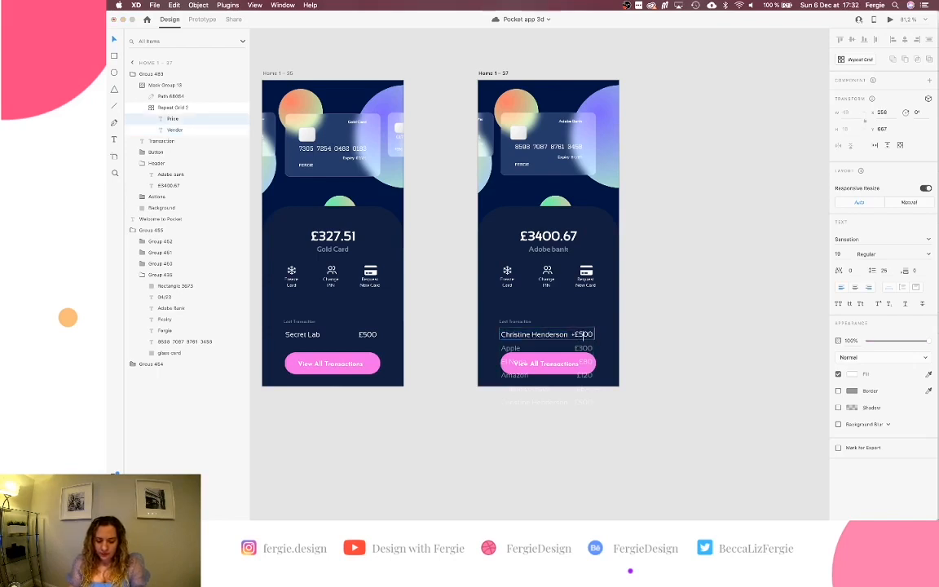
key("BackSpace")
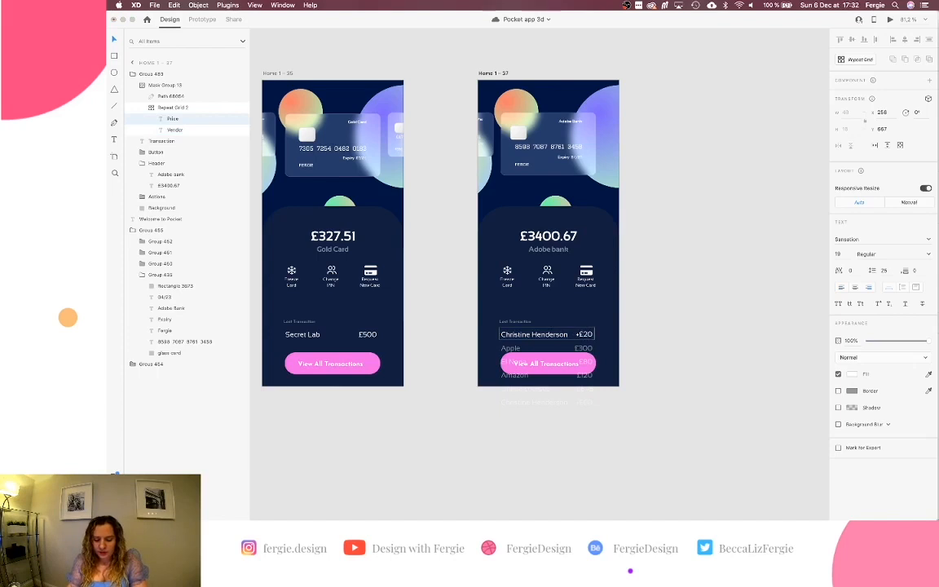
scroll(622, 342, "up", 5)
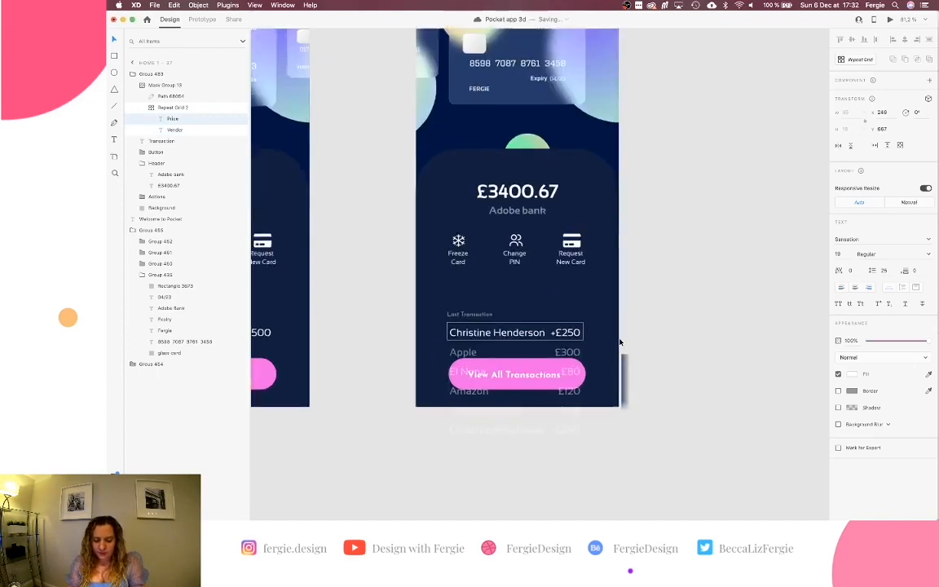
left_click(611, 301)
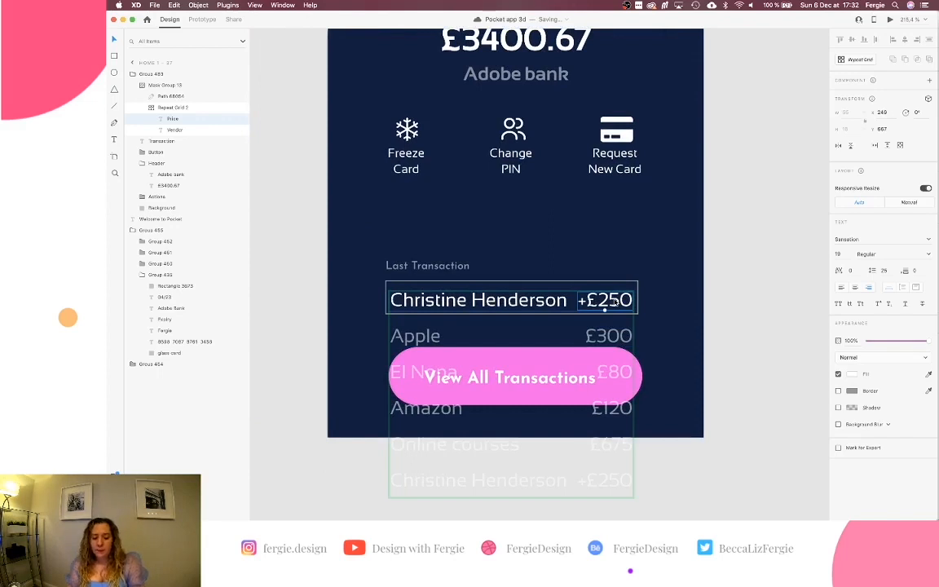
left_click_drag(614, 301, 625, 301)
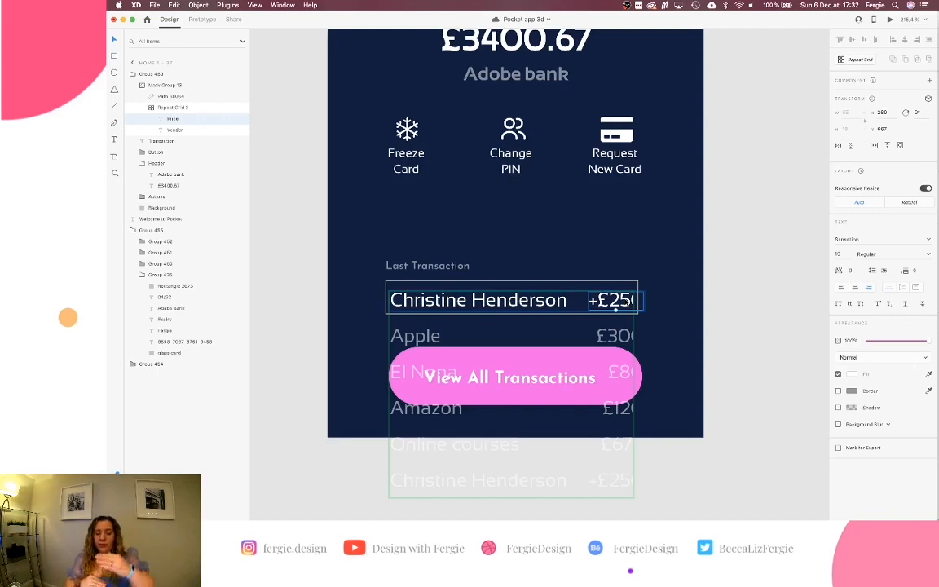
Widen the row background and transaction Repeat Grid to the right, then nudge the row left.
left_click(629, 282)
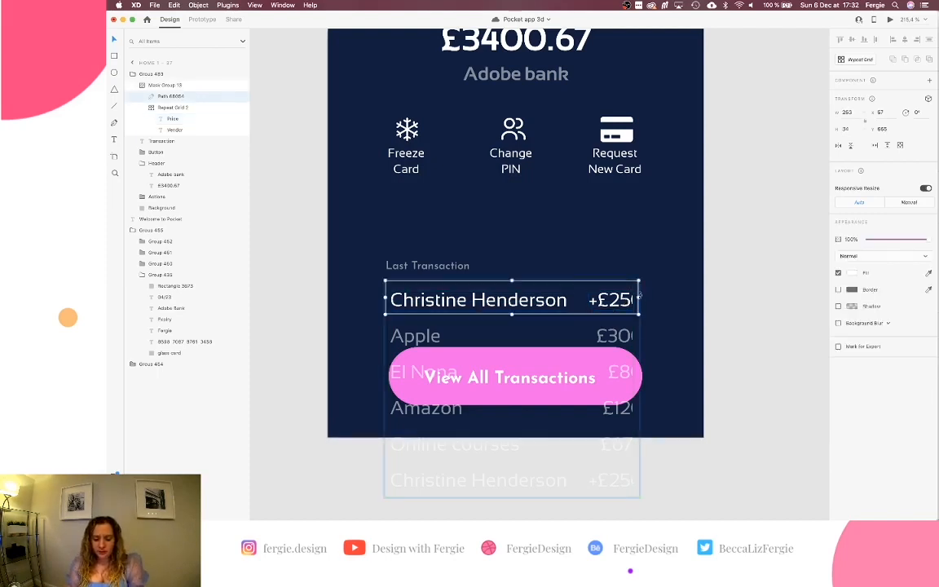
left_click_drag(641, 298, 650, 297)
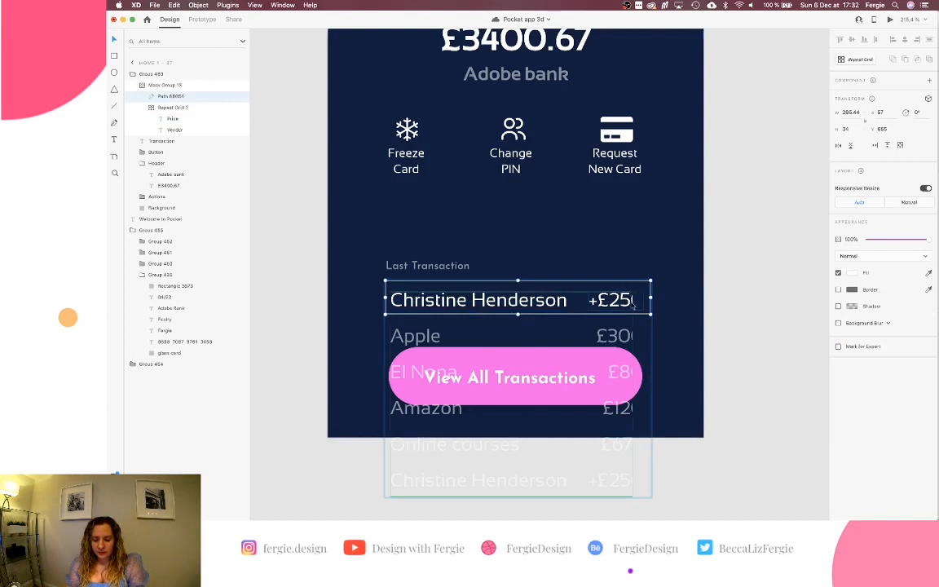
left_click(633, 377)
left_click_drag(631, 391, 646, 393)
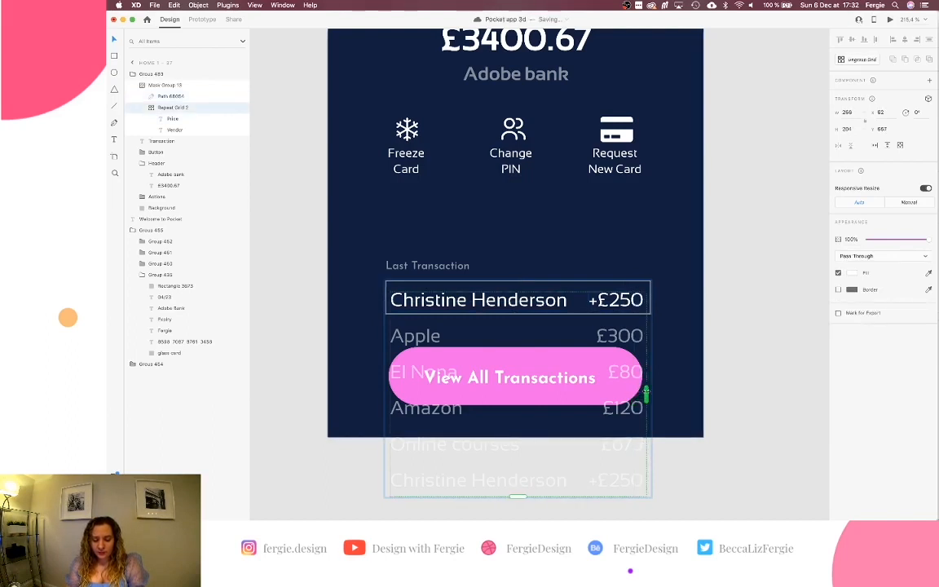
left_click(658, 287)
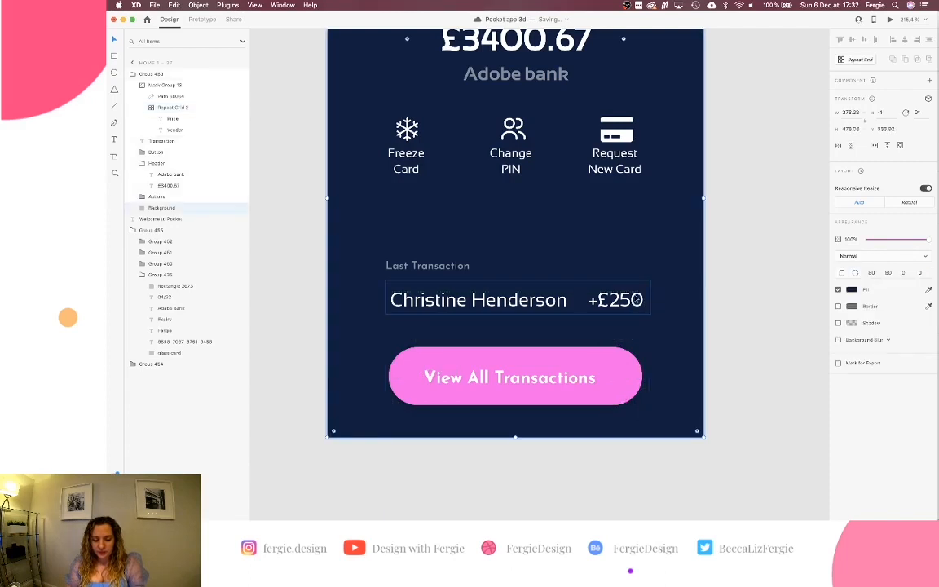
left_click(574, 281)
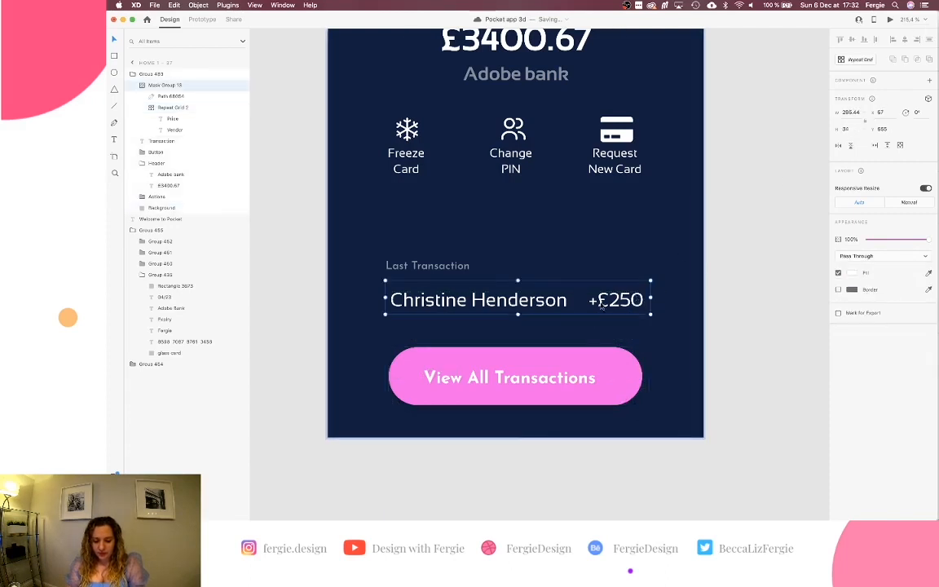
left_click_drag(600, 302, 599, 301)
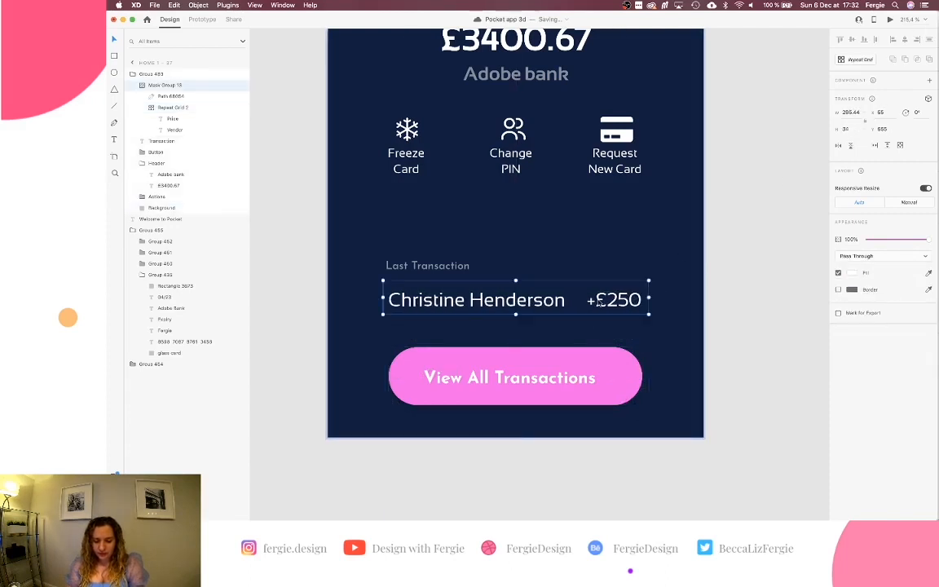
left_click(725, 326)
scroll(725, 325, "down", 5)
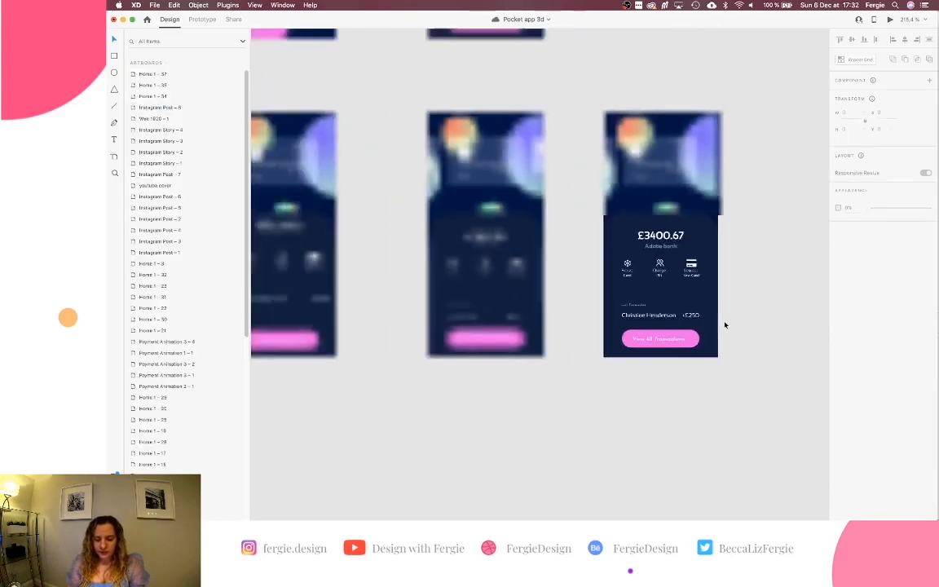
In Prototype mode, wire the Adobe Bank carousel card to Home 1 – 37 with Auto-Animate, 2 s.
scroll(725, 325, "up", 3)
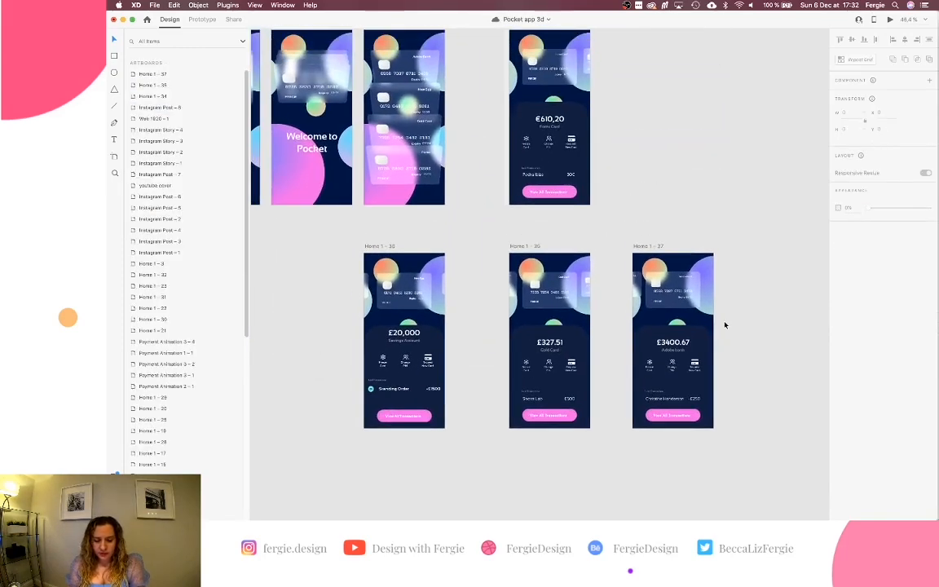
left_click(200, 19)
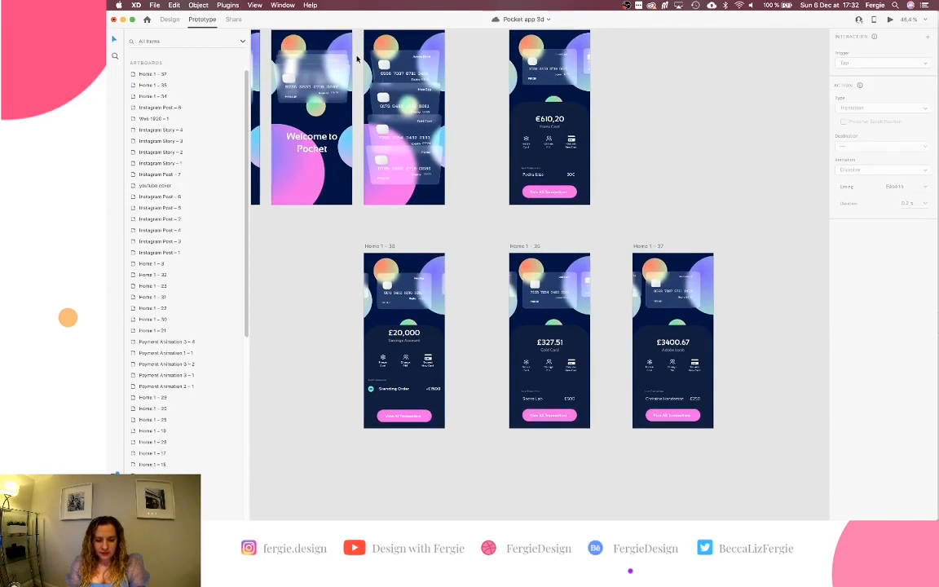
left_click(400, 61)
double_click(399, 61)
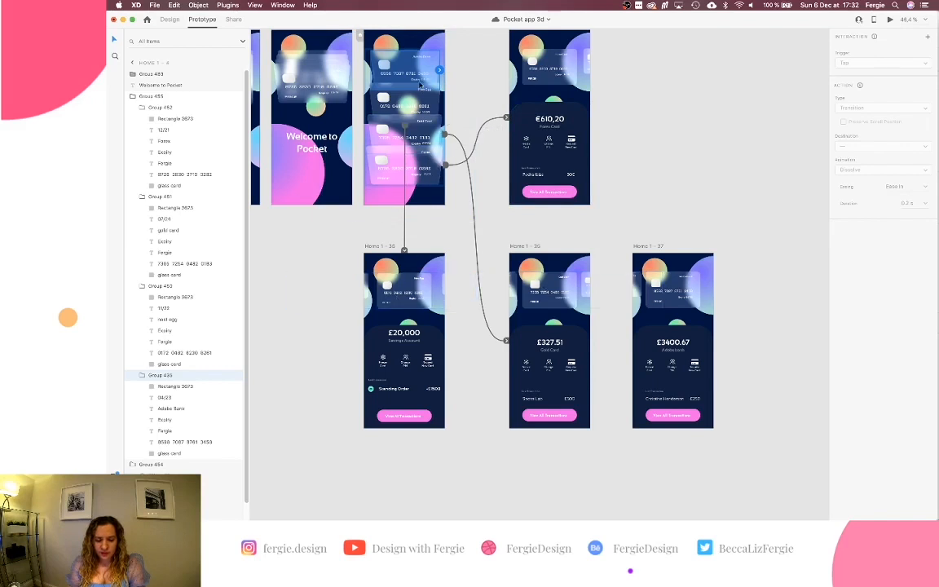
left_click_drag(440, 72, 664, 281)
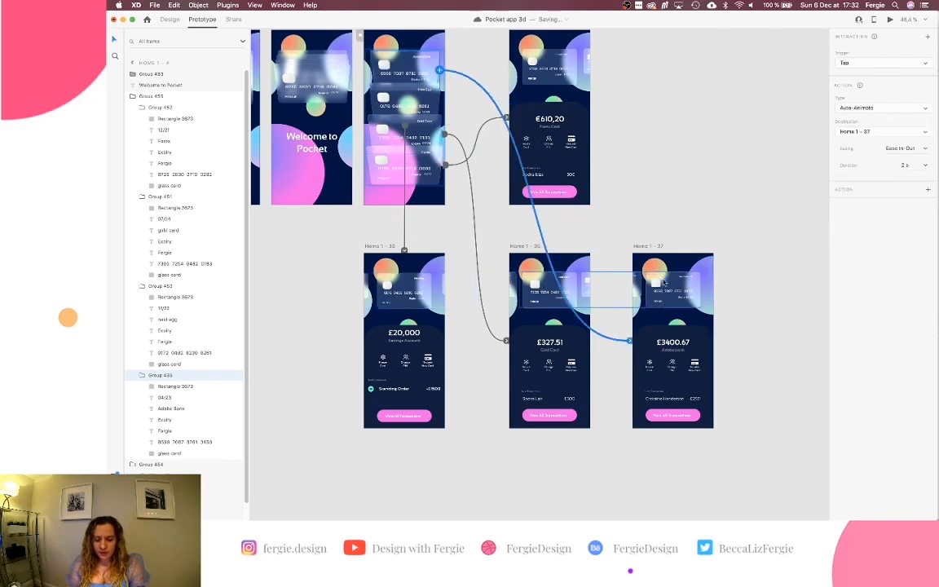
left_click(672, 222)
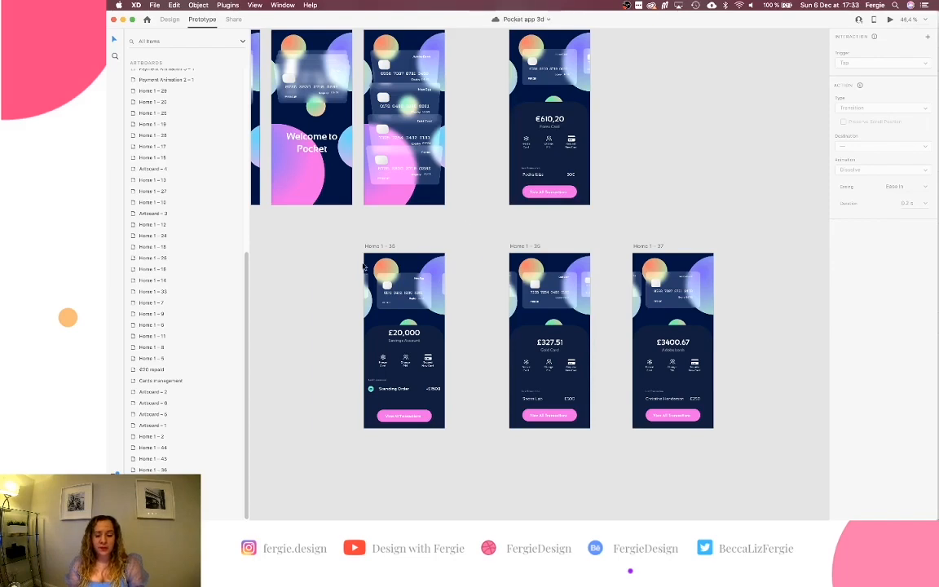
Open Icons 4 Design from the installed plugins, then go back to the plugin list.
scroll(363, 263, "up", 5)
scroll(363, 262, "up", 2)
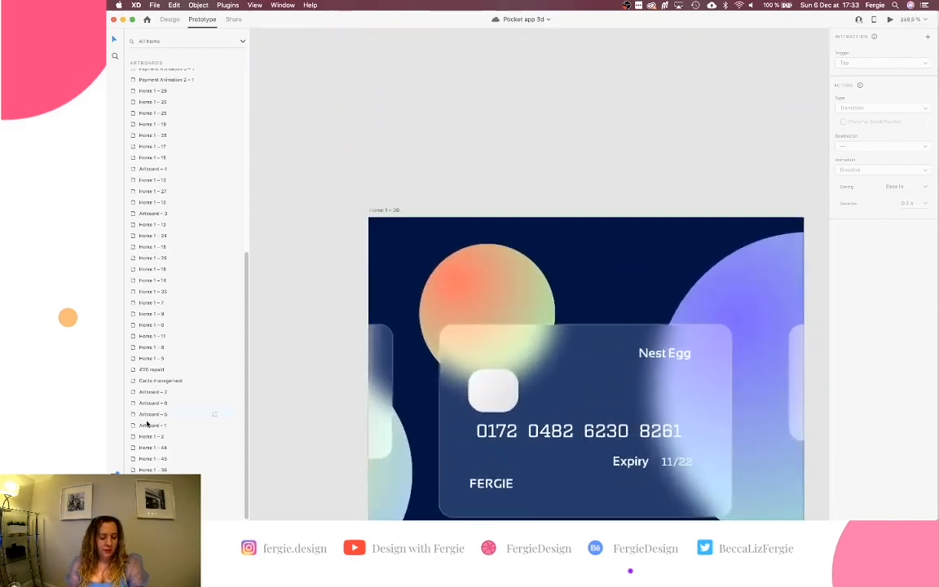
left_click(115, 478)
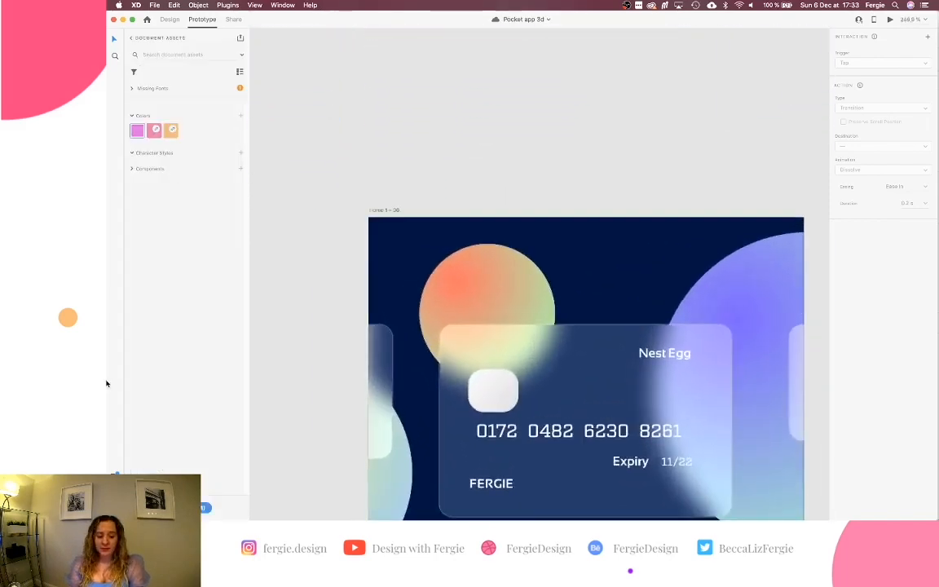
left_click(115, 509)
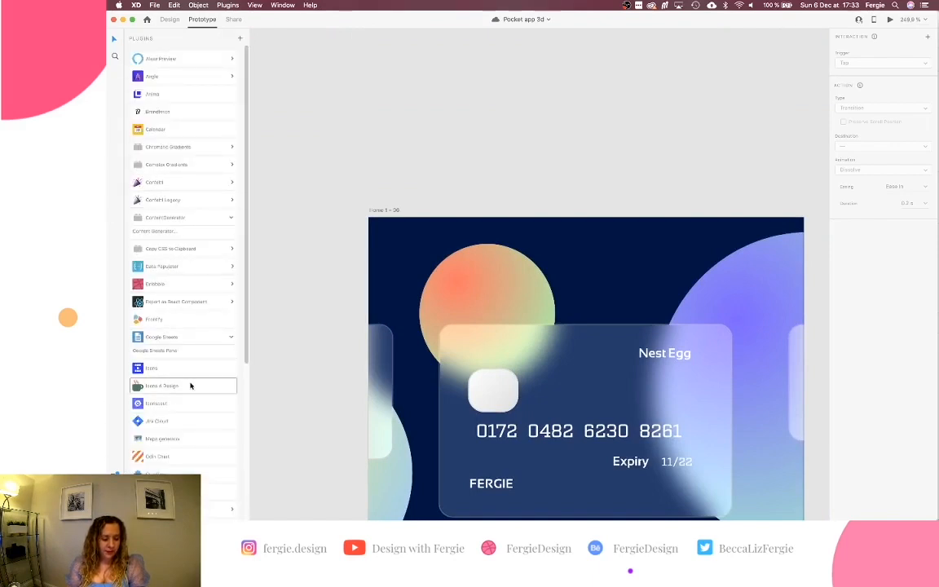
left_click(191, 385)
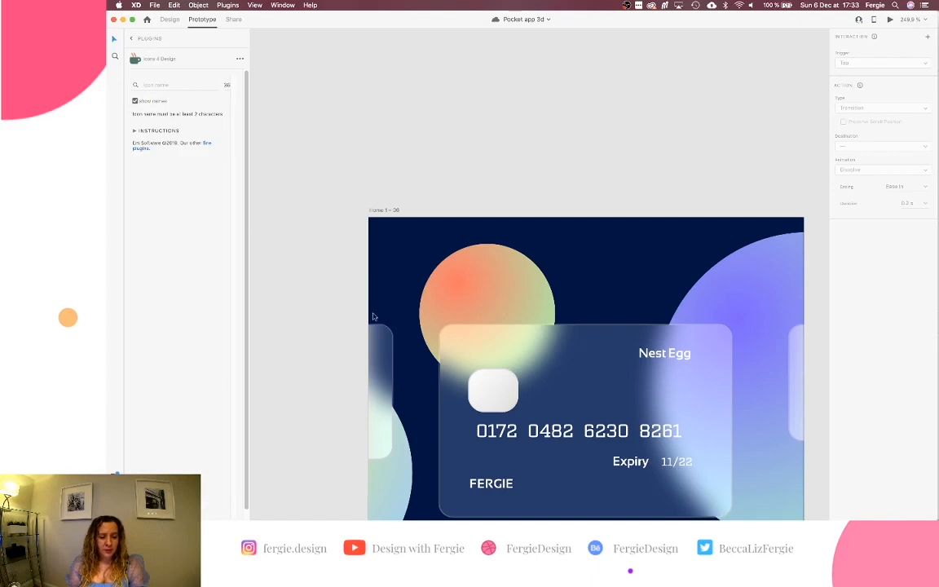
scroll(374, 317, "down", 10)
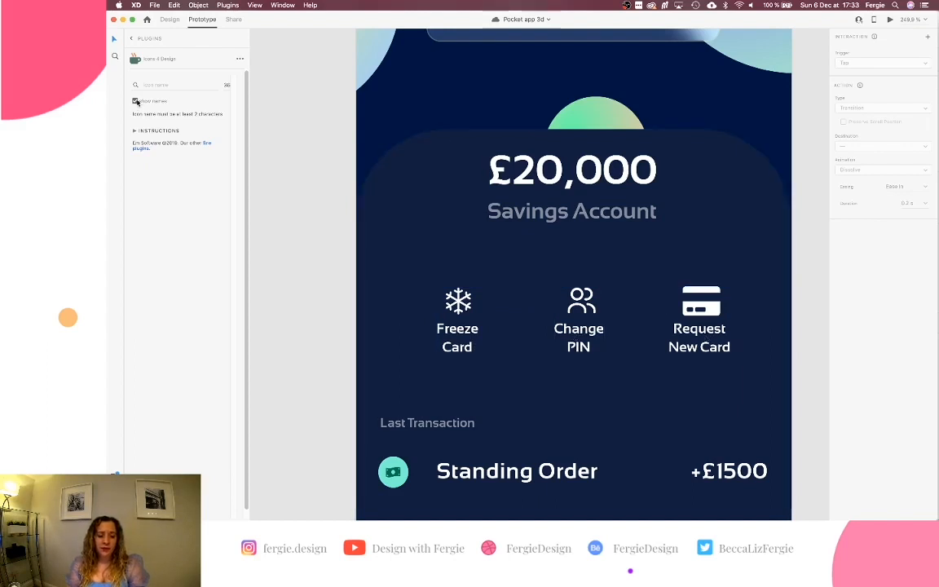
left_click(159, 84)
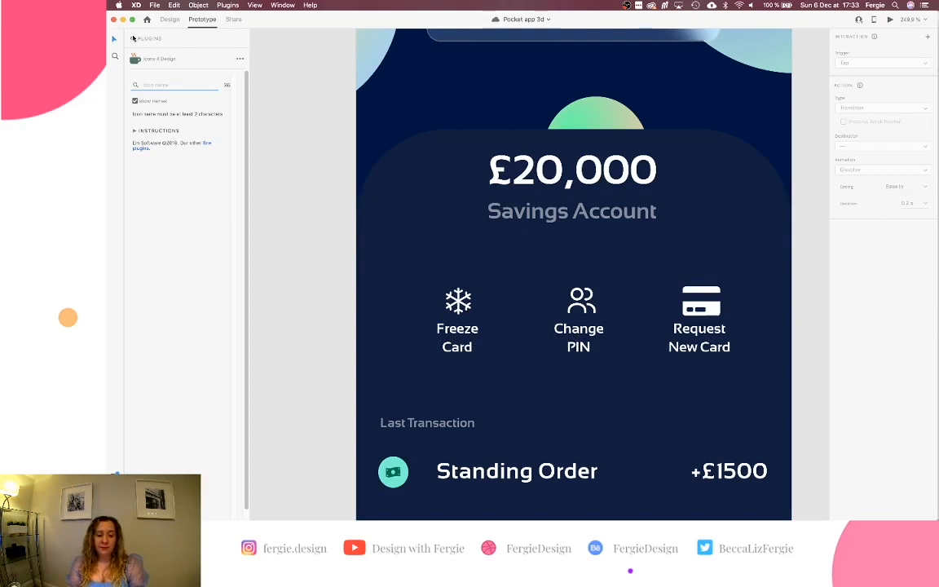
left_click(129, 38)
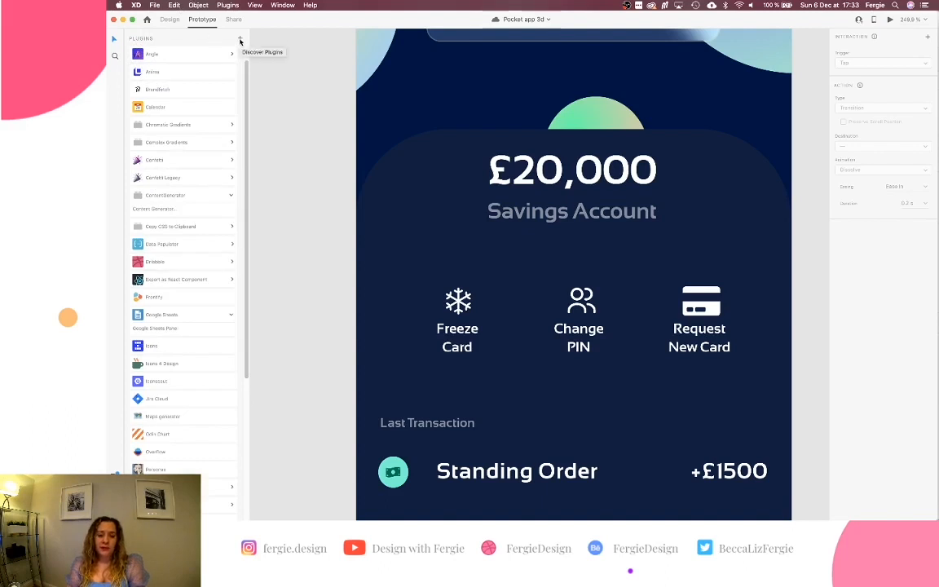
left_click(240, 39)
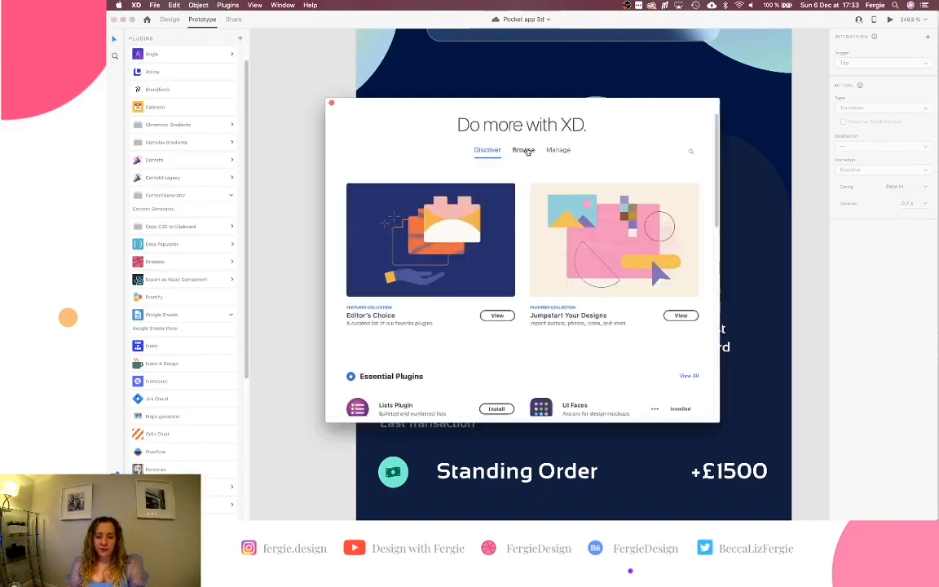
left_click(524, 150)
left_click(489, 205)
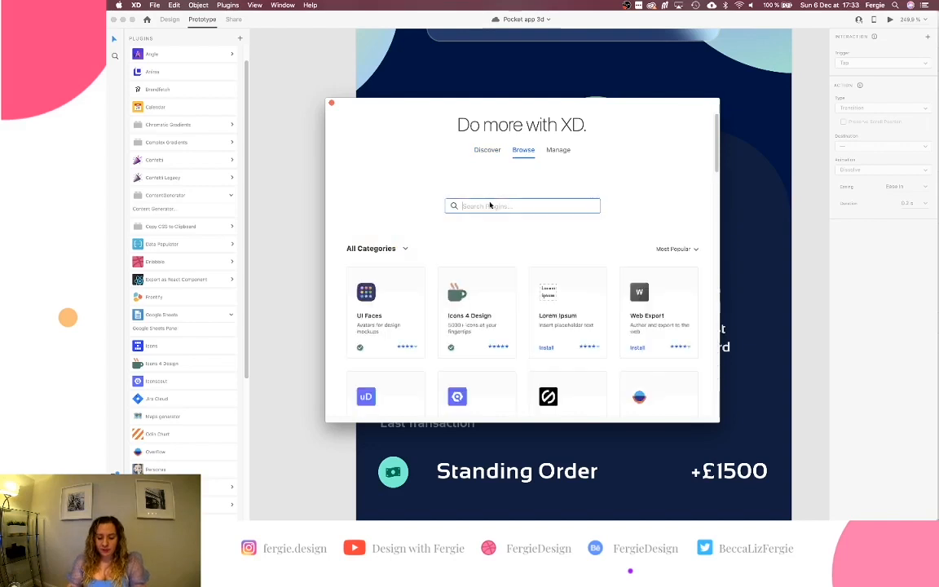
type("icons")
key("Return")
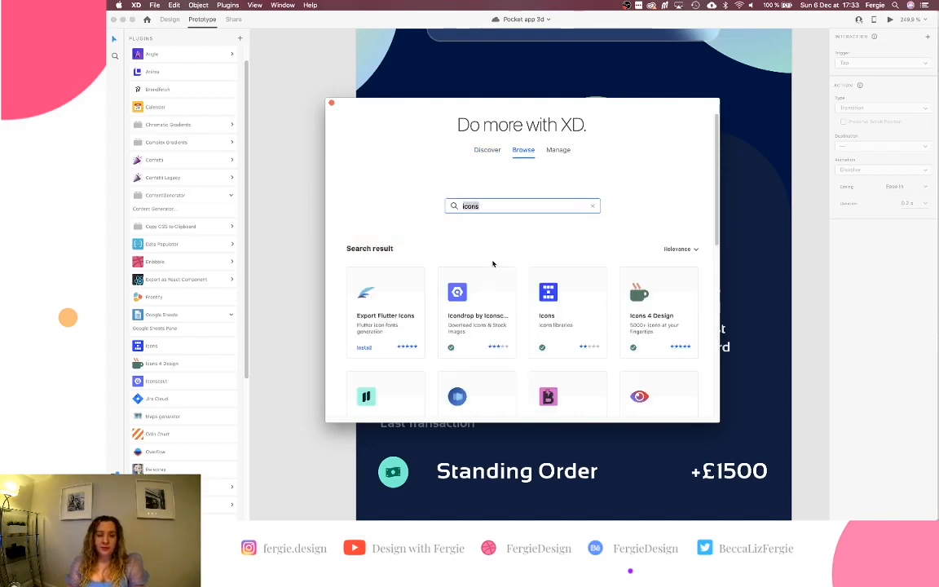
scroll(492, 263, "down", 3)
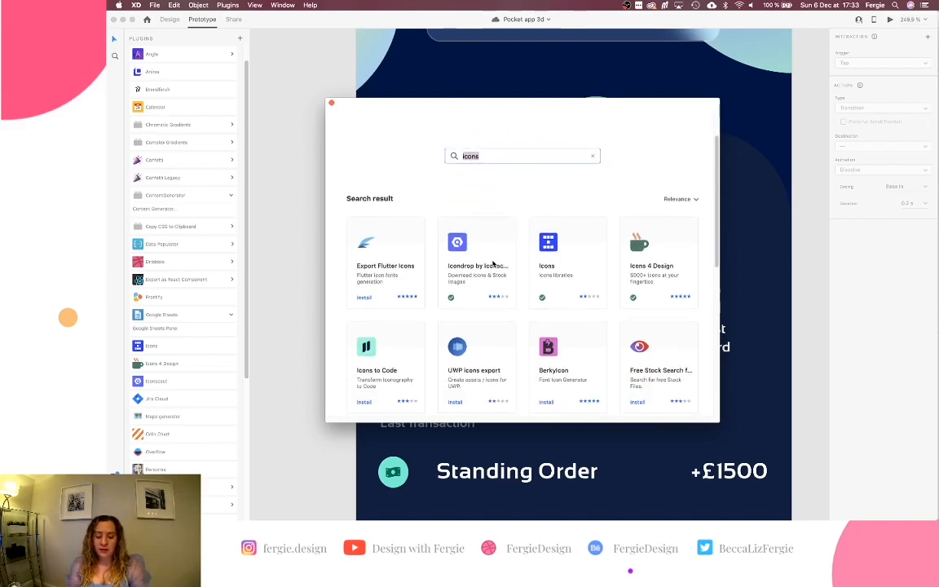
scroll(493, 263, "down", 10)
scroll(492, 263, "down", 4)
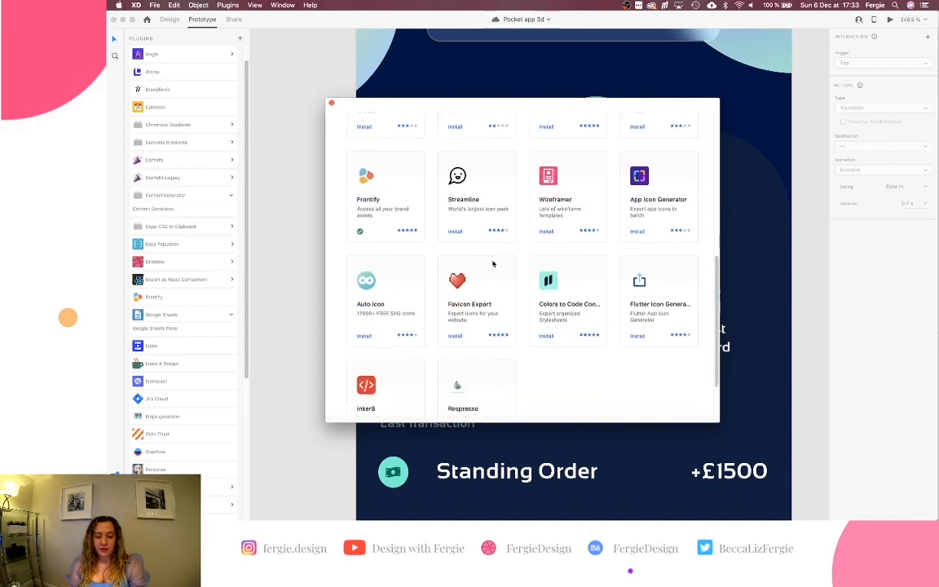
scroll(492, 264, "up", 3)
scroll(493, 264, "up", 10)
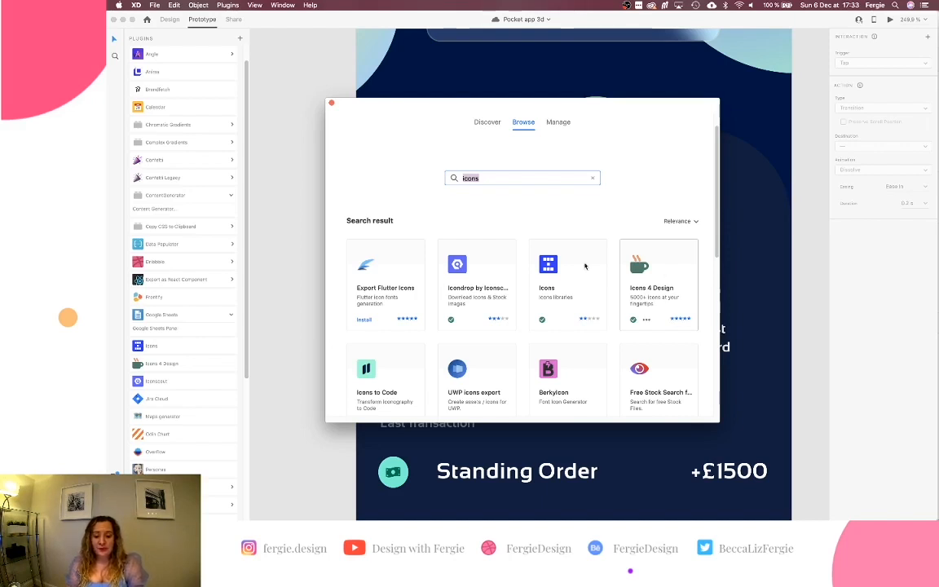
left_click(332, 103)
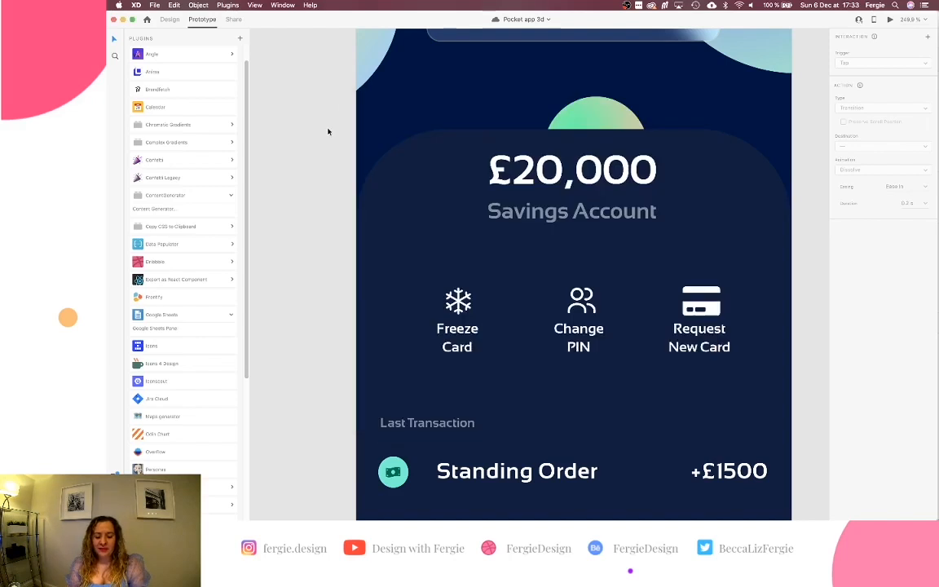
Search 'bac' in Icons 4 Design and insert the ios-arrow-back icon.
scroll(327, 132, "up", 3)
scroll(328, 131, "down", 1)
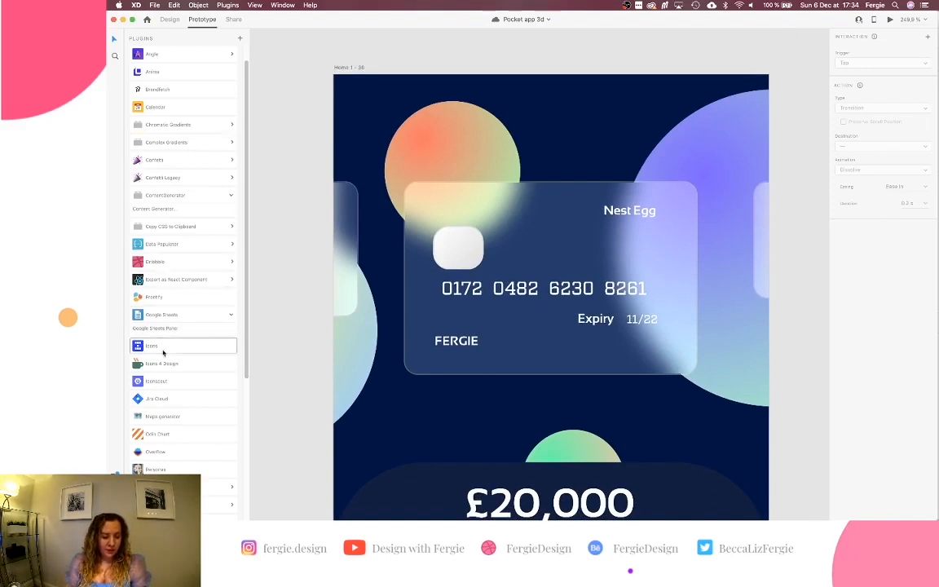
left_click(163, 364)
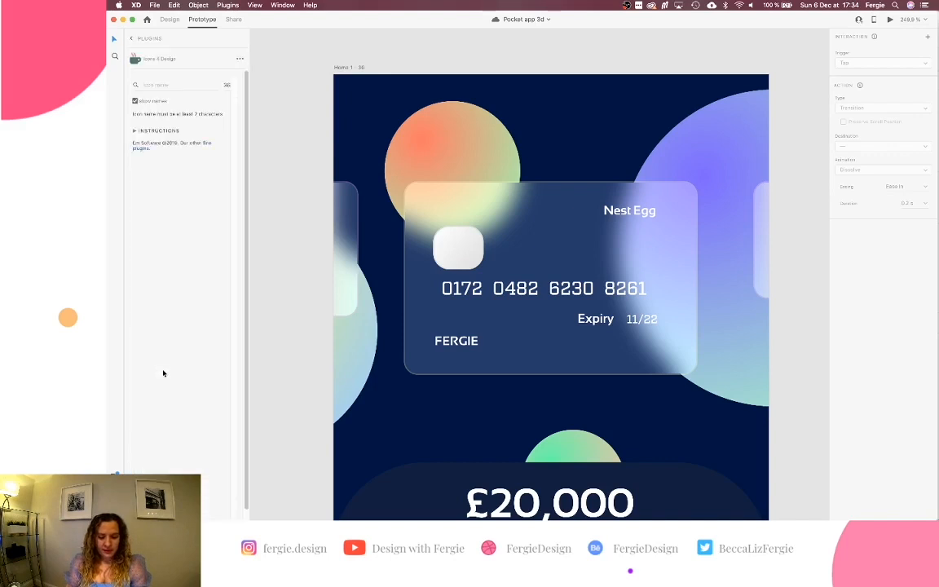
left_click(184, 83)
type("back")
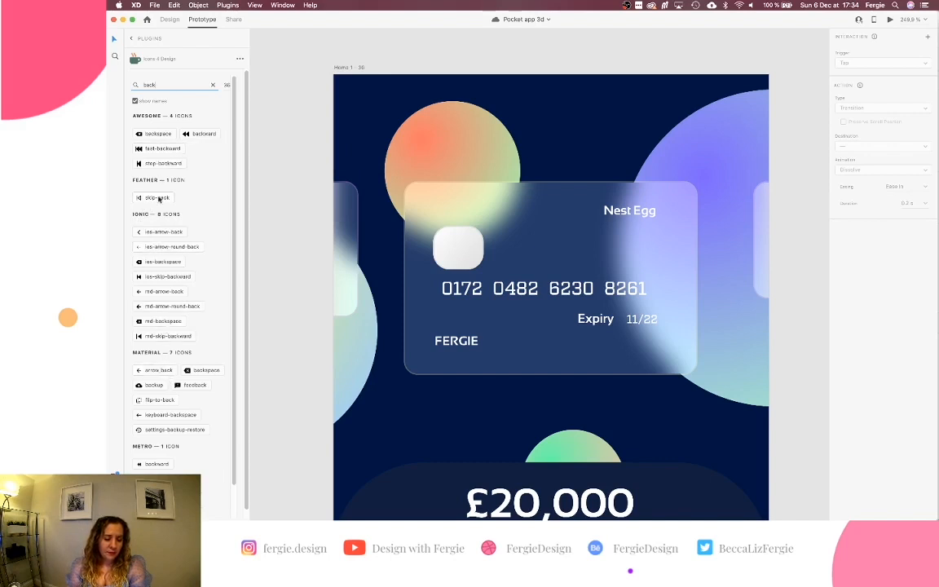
scroll(143, 407, "down", 1)
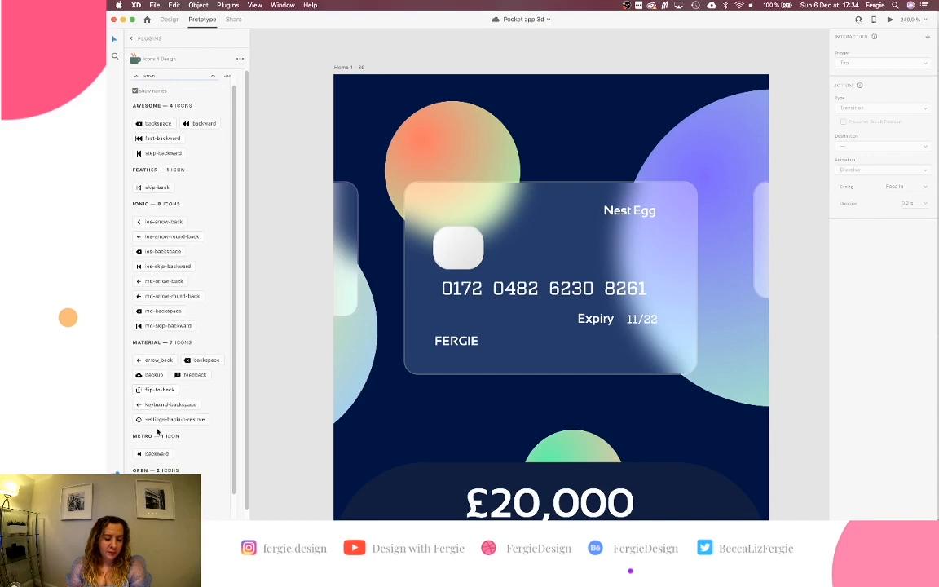
scroll(147, 391, "down", 1)
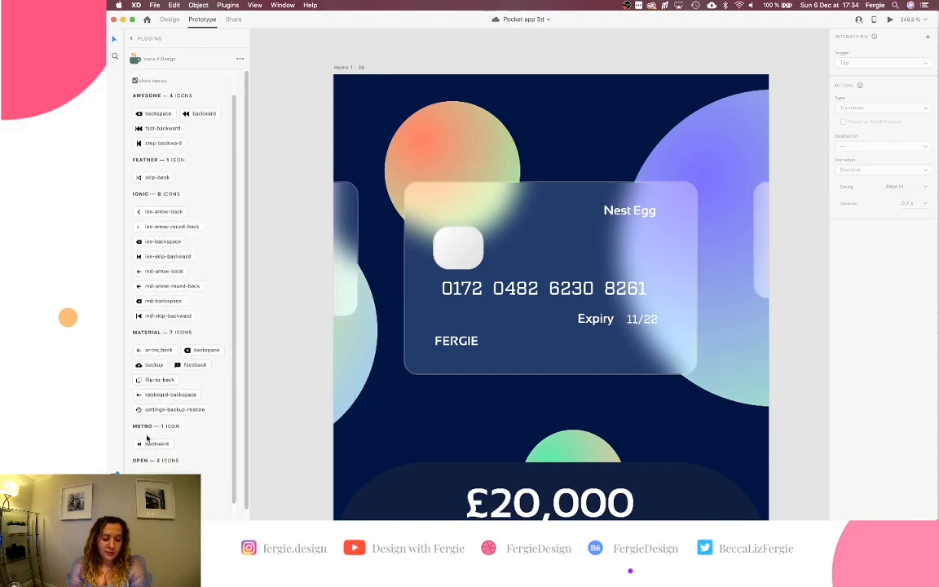
scroll(146, 438, "down", 2)
scroll(146, 438, "up", 3)
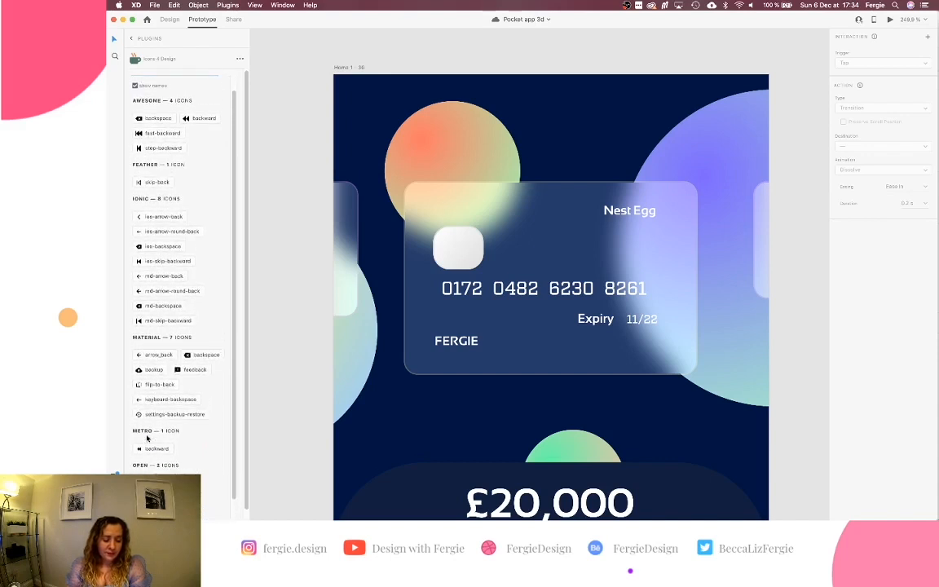
scroll(147, 439, "up", 2)
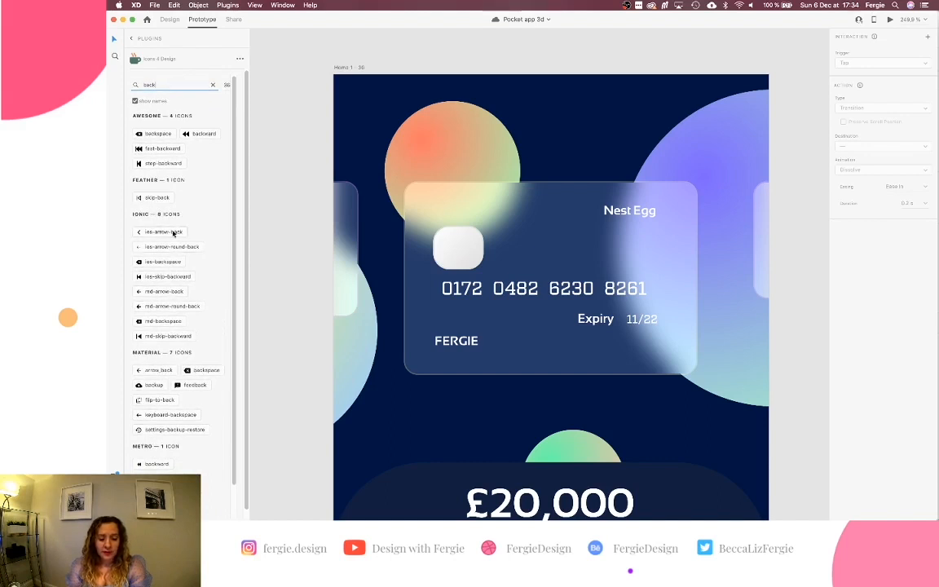
left_click(173, 233)
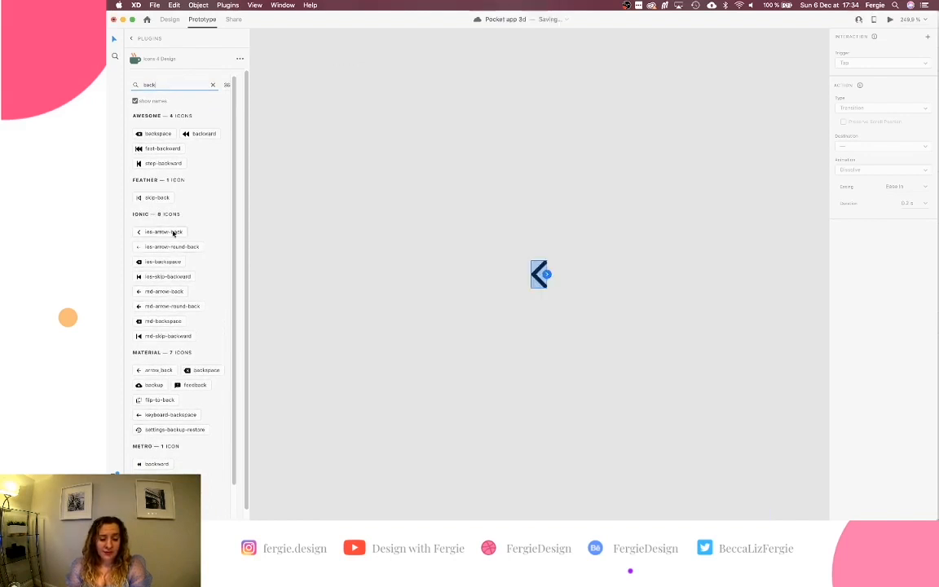
In Design mode, cut the inserted chevron off the canvas and scroll to Home 1 – 36.
left_click(163, 18)
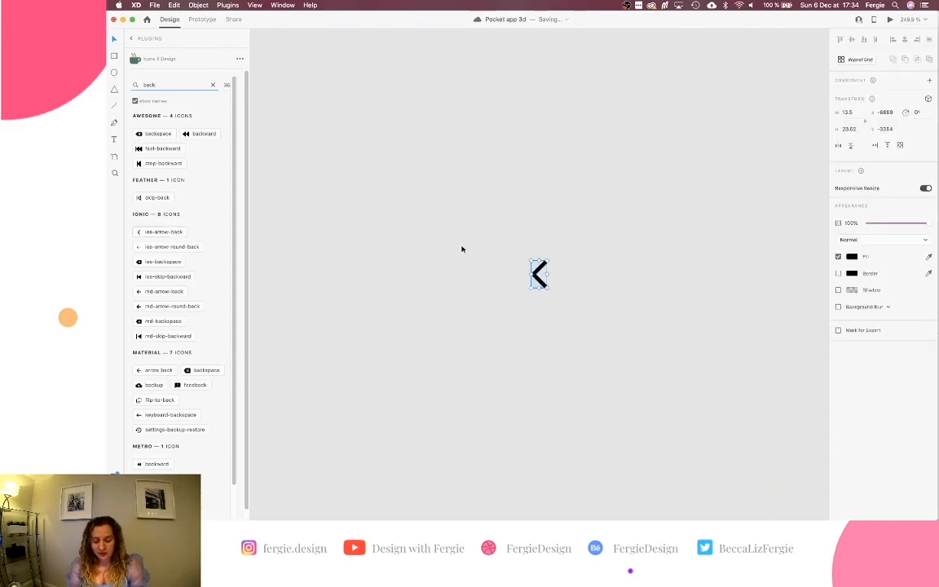
left_click_drag(515, 299, 602, 216)
key("Delete")
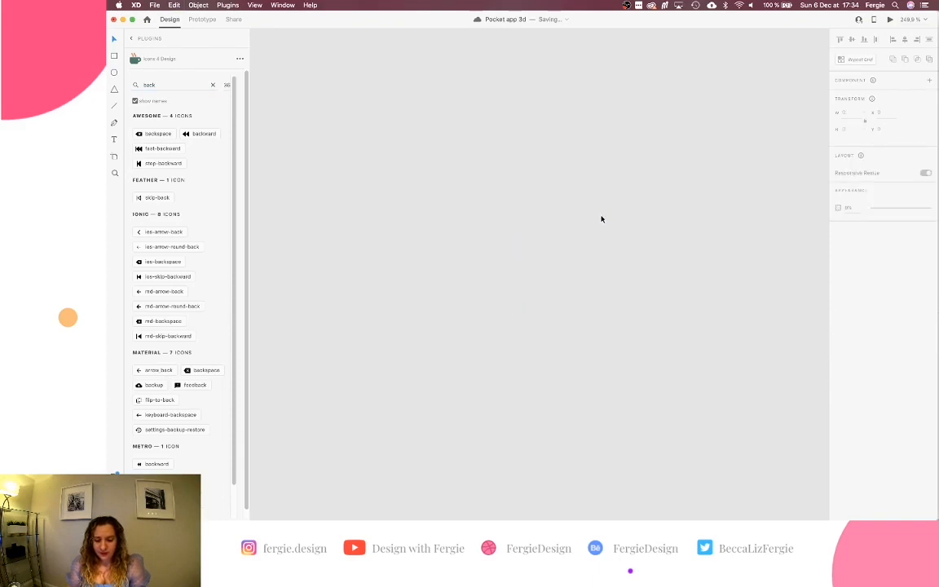
scroll(601, 218, "down", 5)
scroll(599, 221, "down", 10)
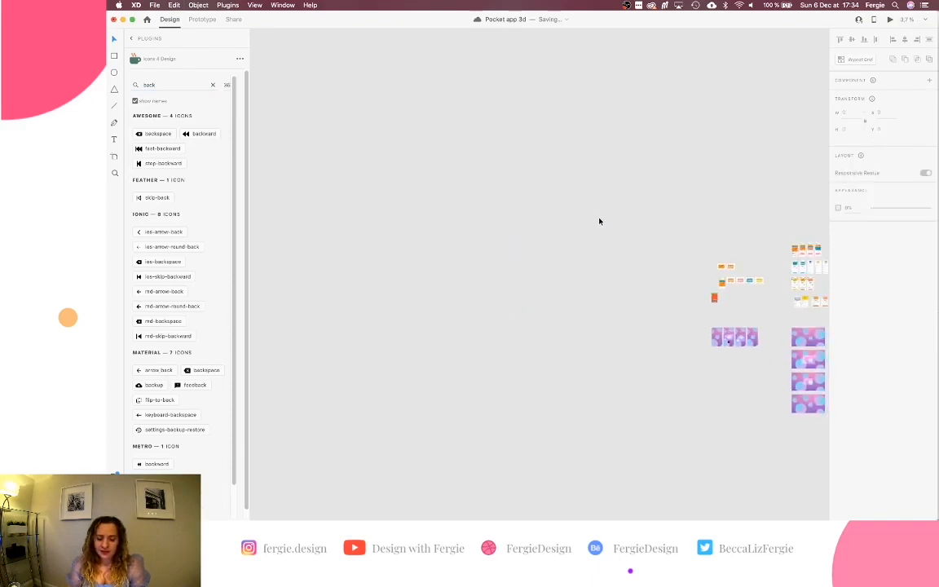
scroll(599, 221, "down", 1)
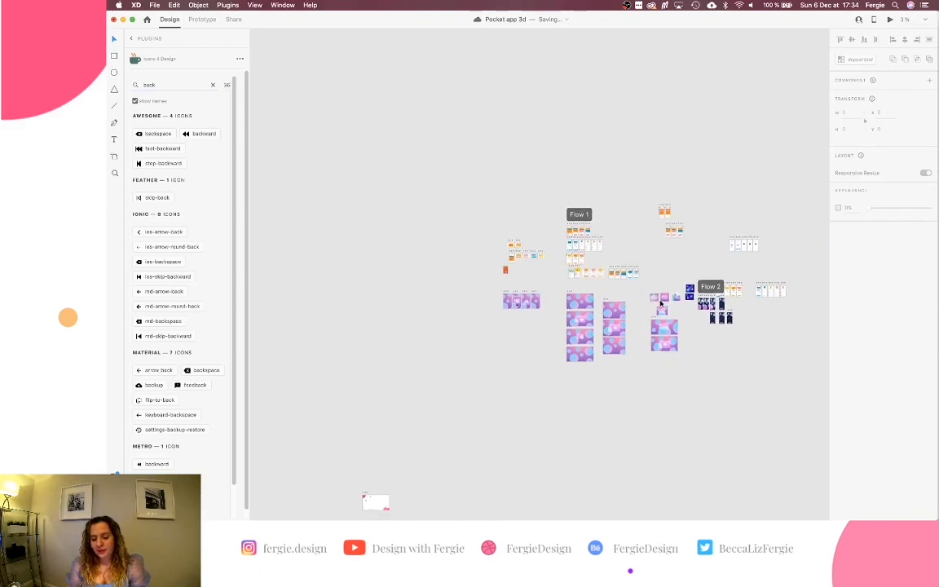
scroll(706, 318, "up", 2)
scroll(707, 317, "up", 8)
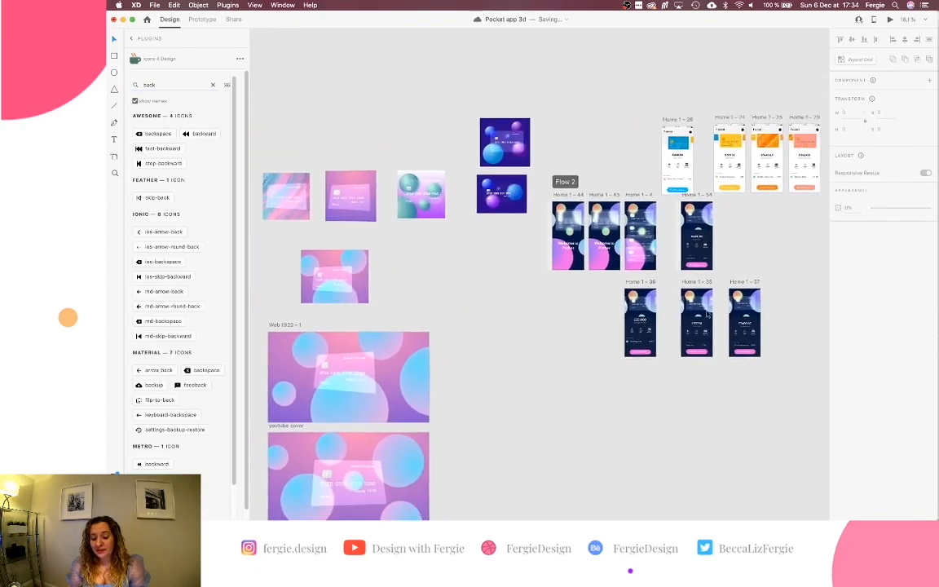
scroll(554, 297, "up", 10)
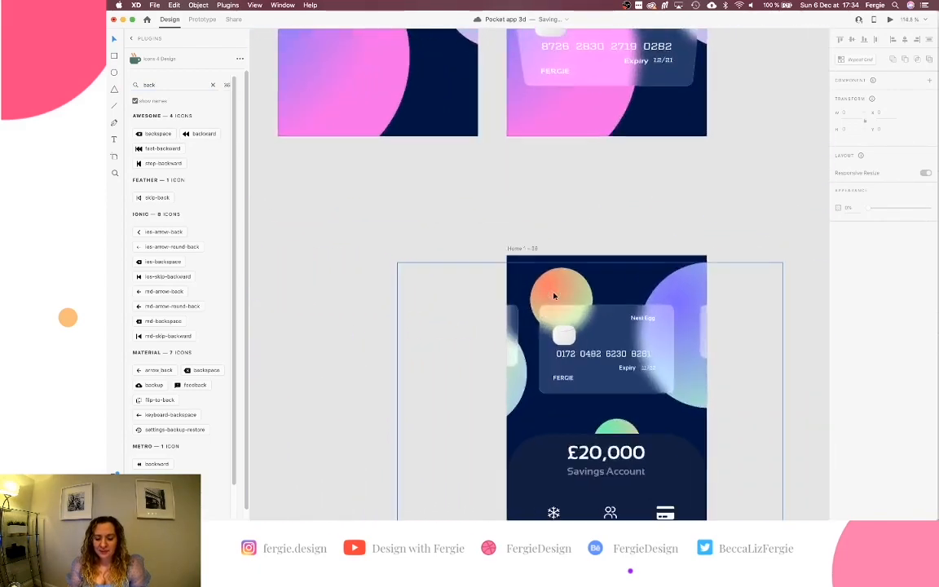
scroll(553, 298, "up", 5)
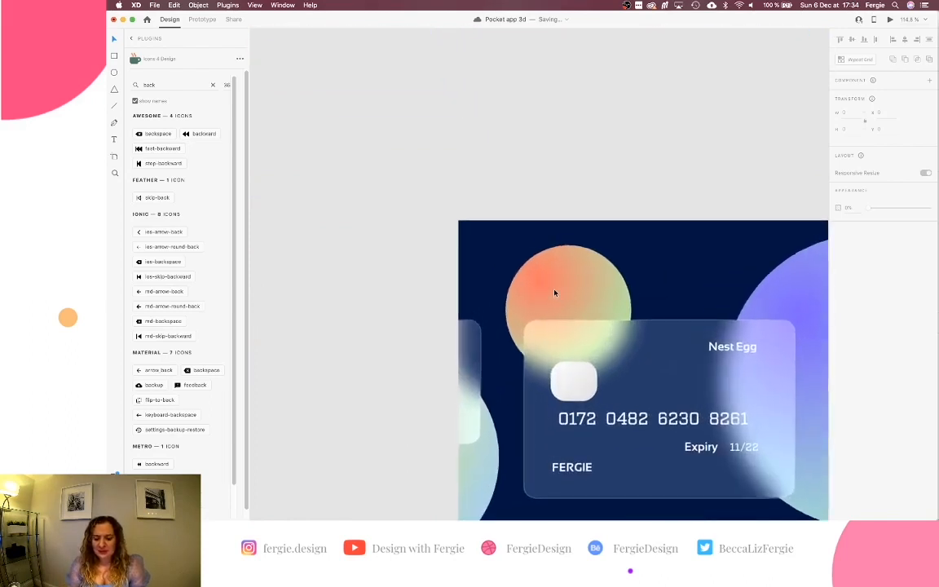
Paste the back chevron onto Home 1 – 36, make it white, and move it top-left.
left_click(459, 204)
key("super+v")
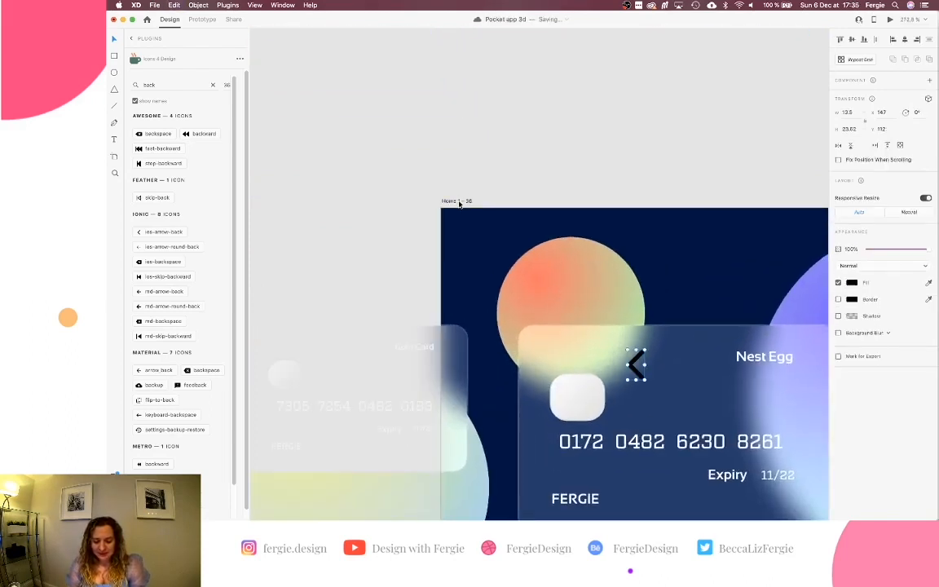
left_click(852, 282)
left_click_drag(771, 252, 736, 237)
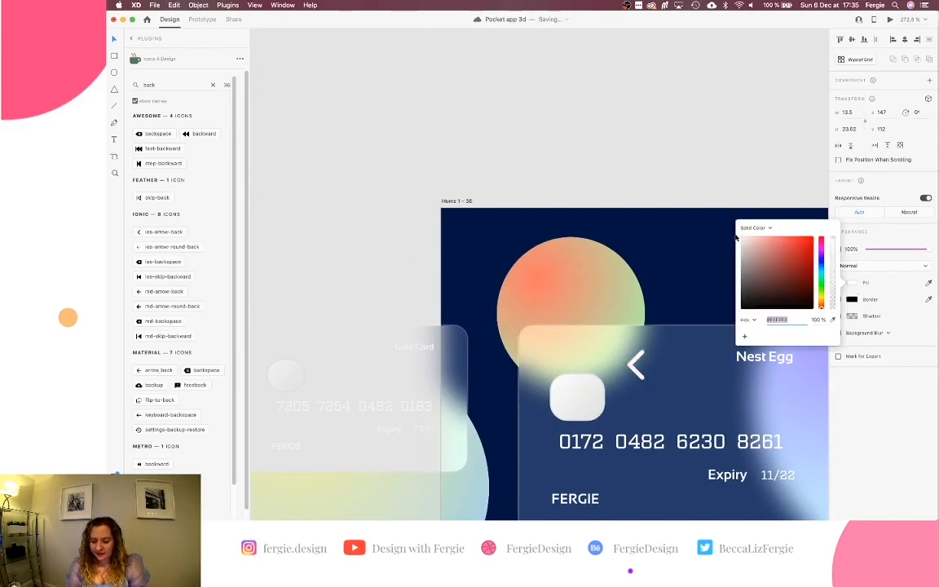
left_click_drag(628, 349, 447, 221)
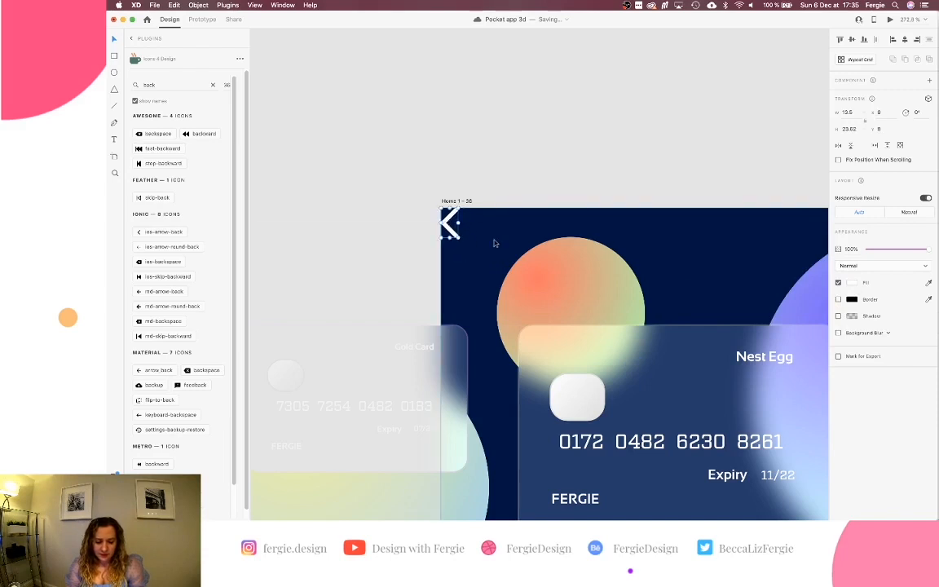
Nudge the chevron to X 20, Y 20, checking it in Desktop Preview.
key("shift+Right")
key("shift+Right")
key("shift+Down")
key("shift+Down")
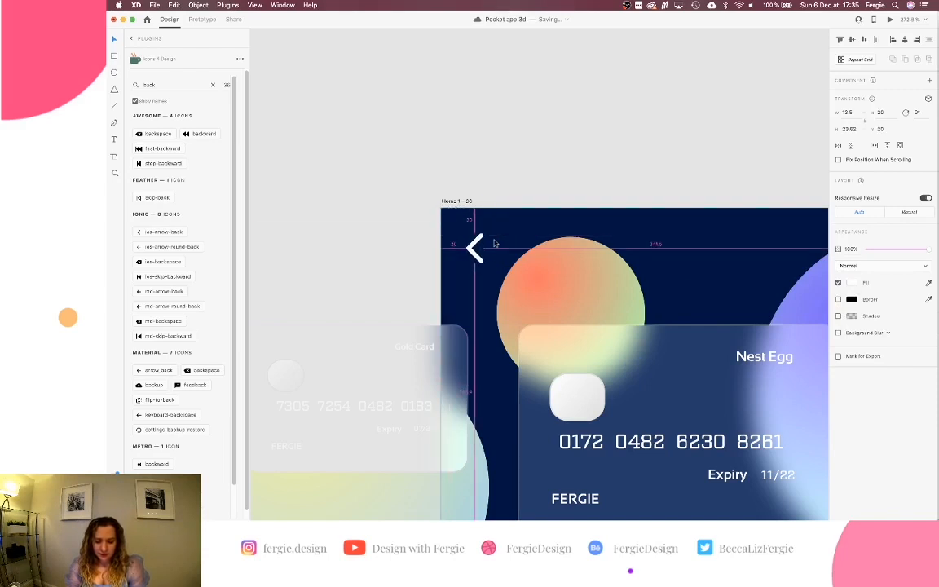
key("shift+Right")
key("shift+Down")
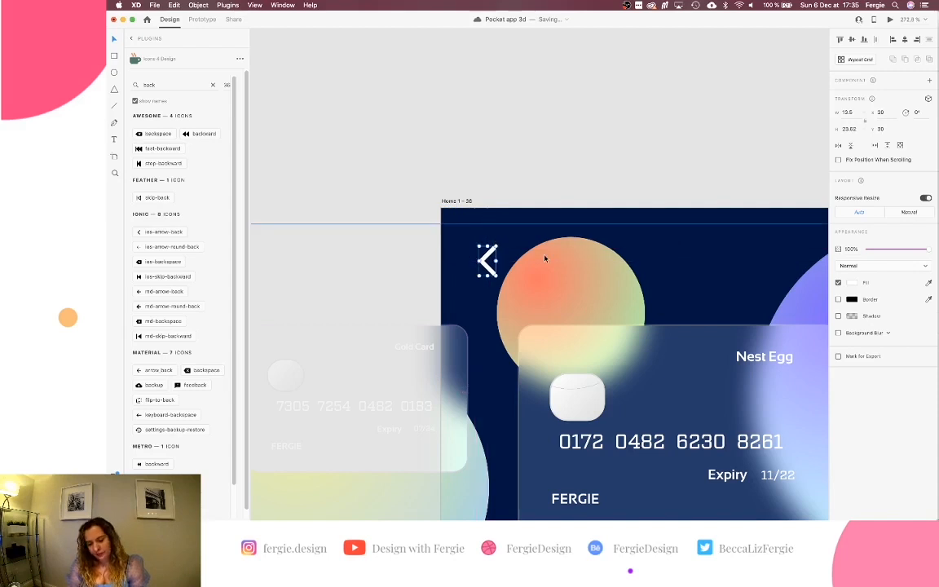
key("shift+Up")
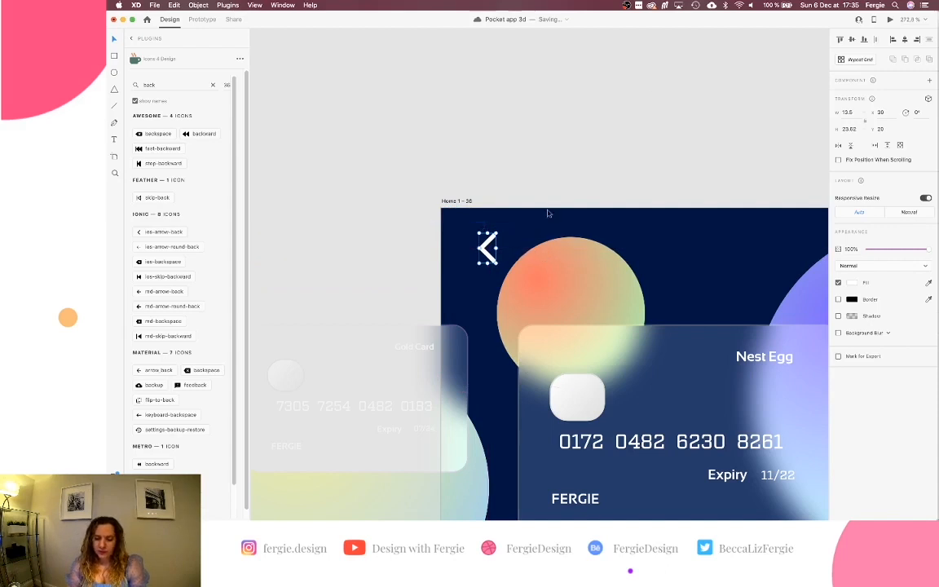
left_click(889, 20)
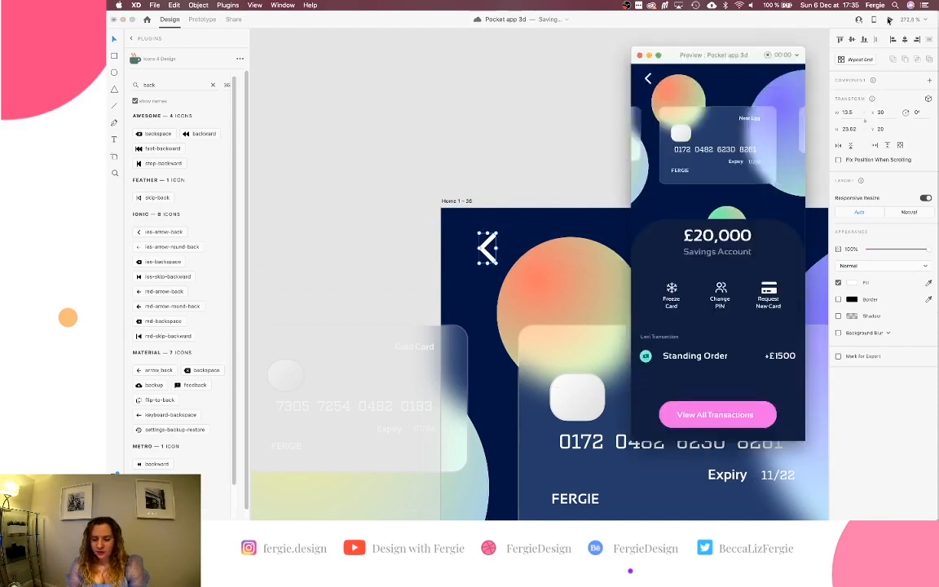
left_click(492, 241)
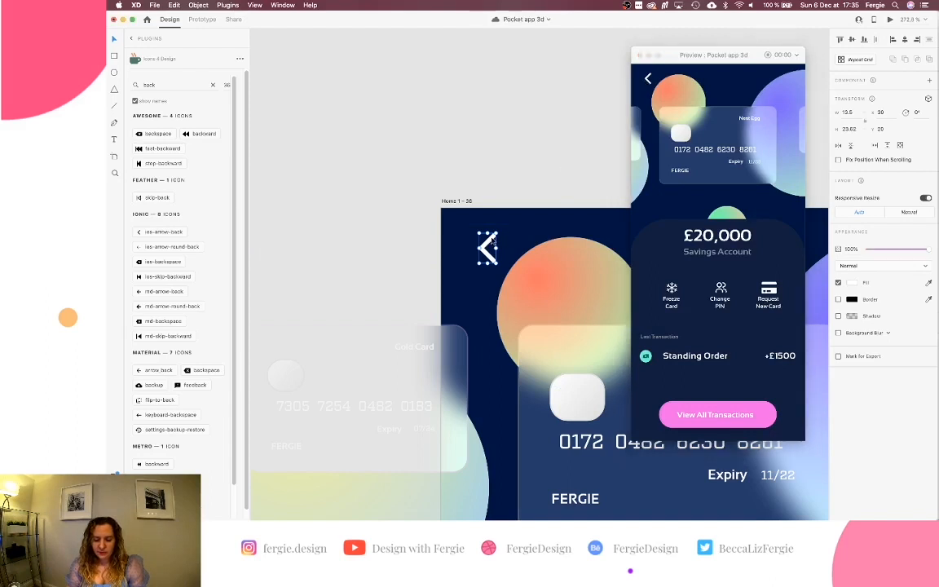
key("shift+Left")
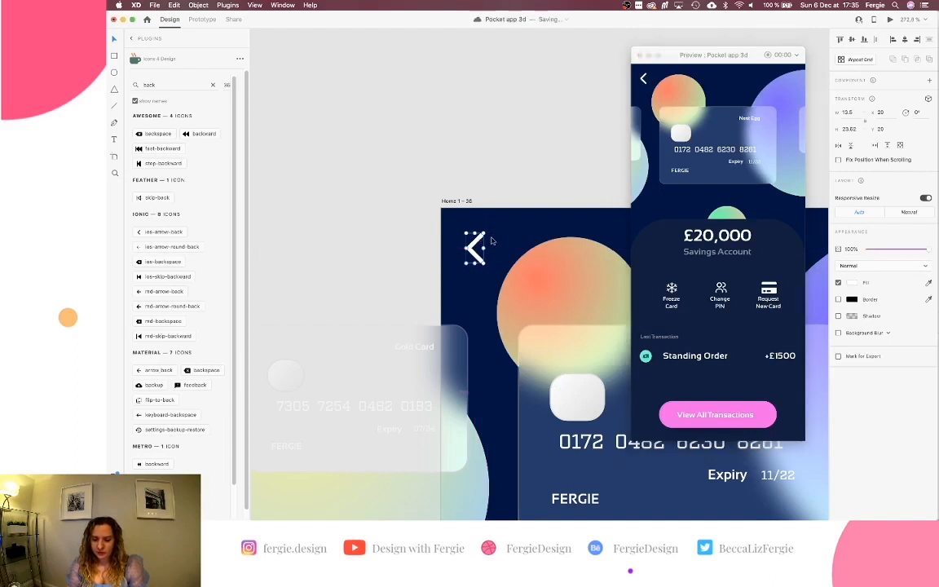
left_click(639, 55)
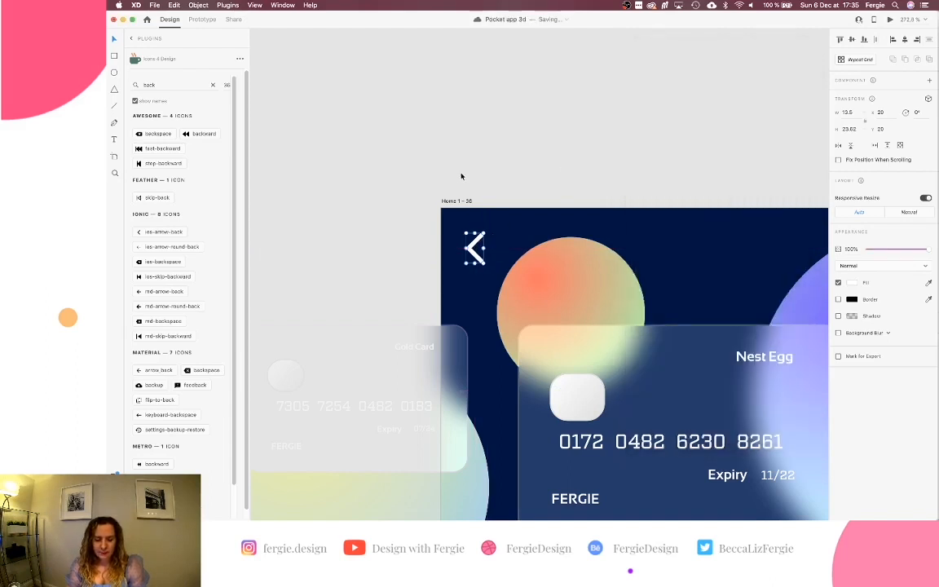
Give the back arrow a Tap interaction with the Previous Artboard action.
left_click(202, 20)
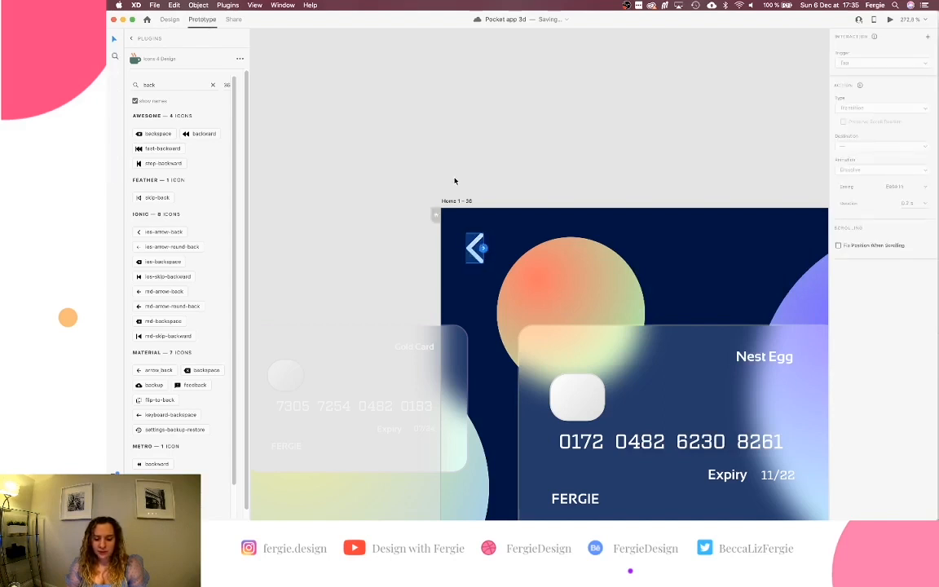
left_click(928, 39)
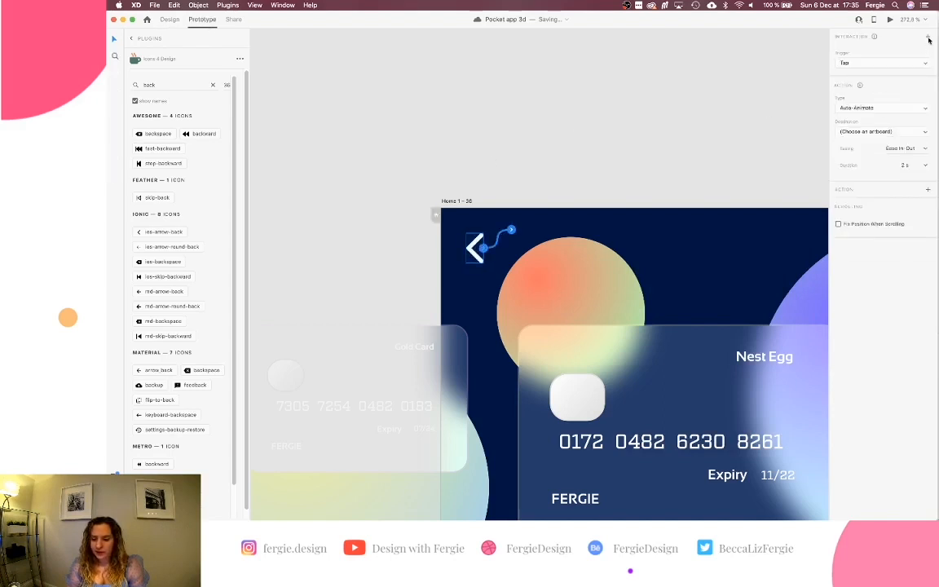
left_click(923, 131)
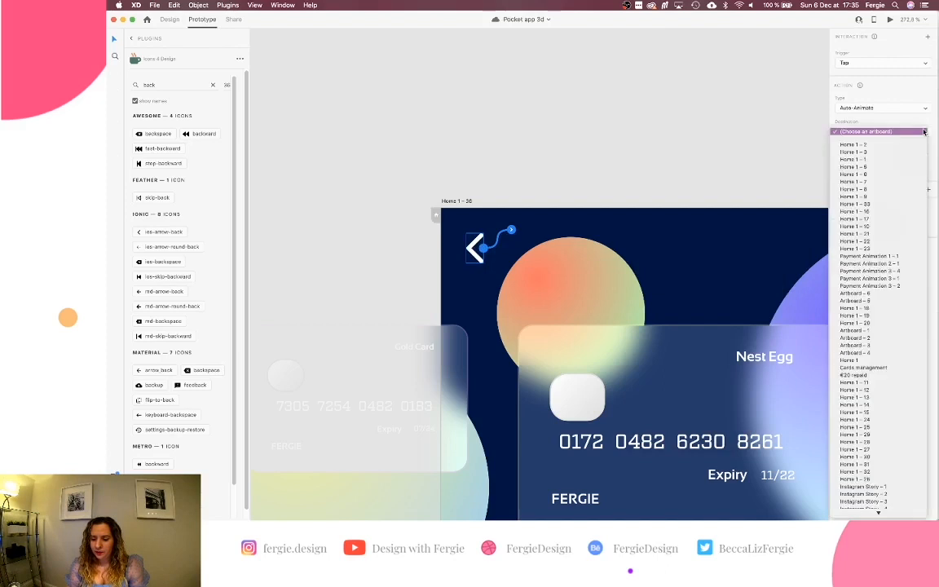
left_click(924, 107)
left_click(924, 108)
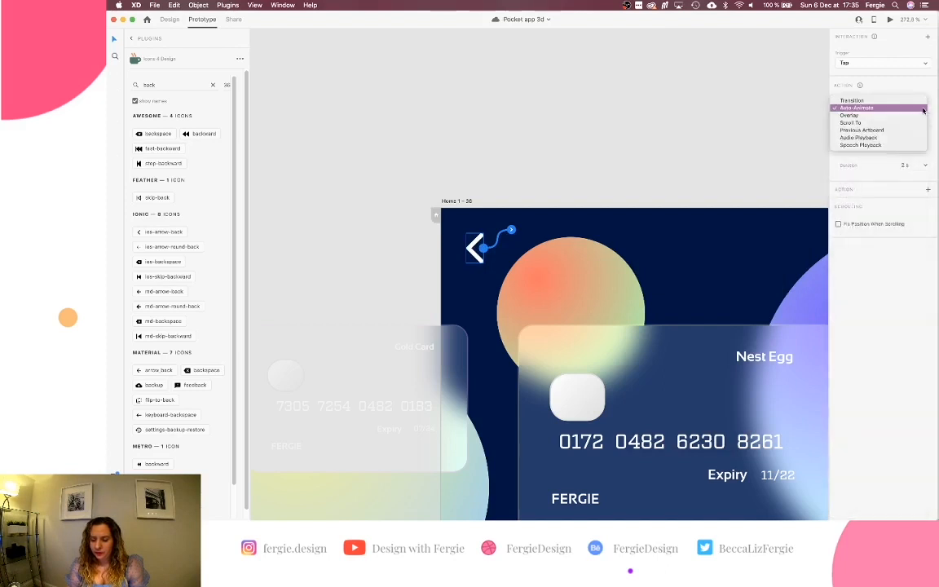
left_click(882, 132)
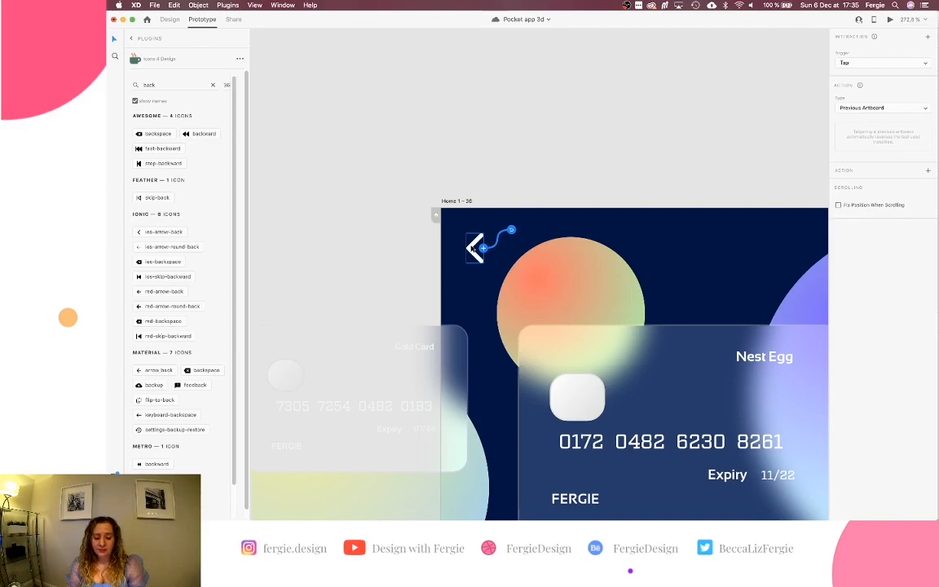
Select the back arrows on the other card screens, then the Home 1 – 44 start screen.
scroll(473, 249, "down", 3)
scroll(472, 249, "down", 5)
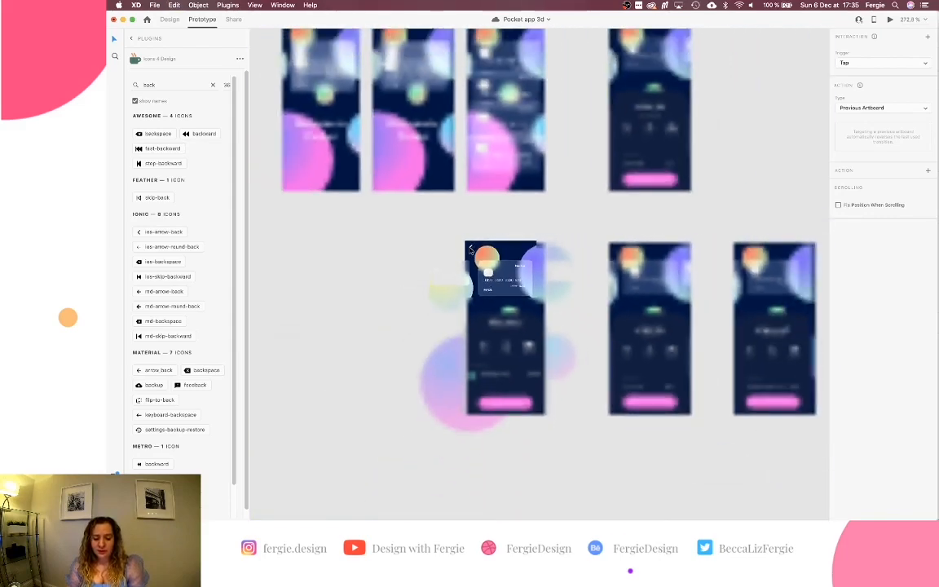
scroll(476, 249, "up", 2)
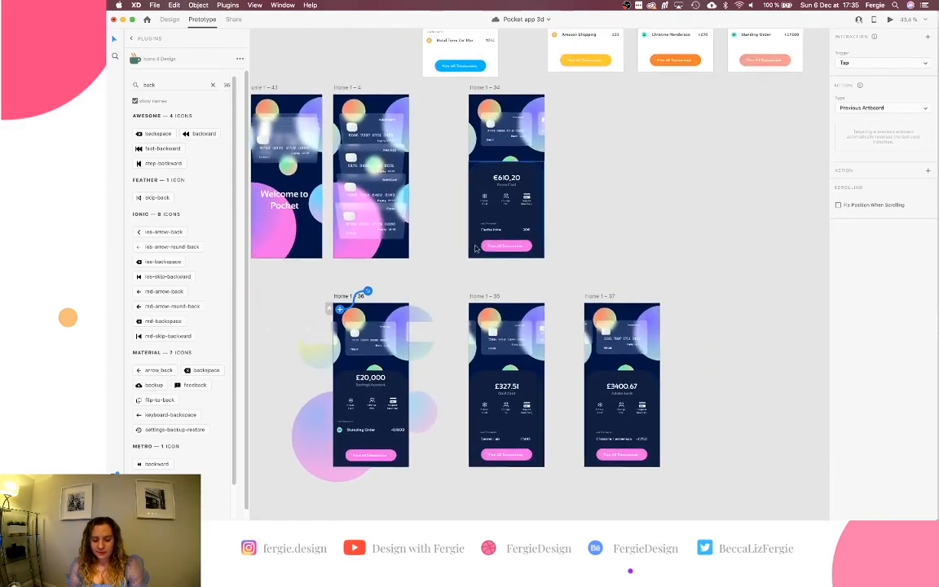
left_click_drag(456, 483, 740, 87)
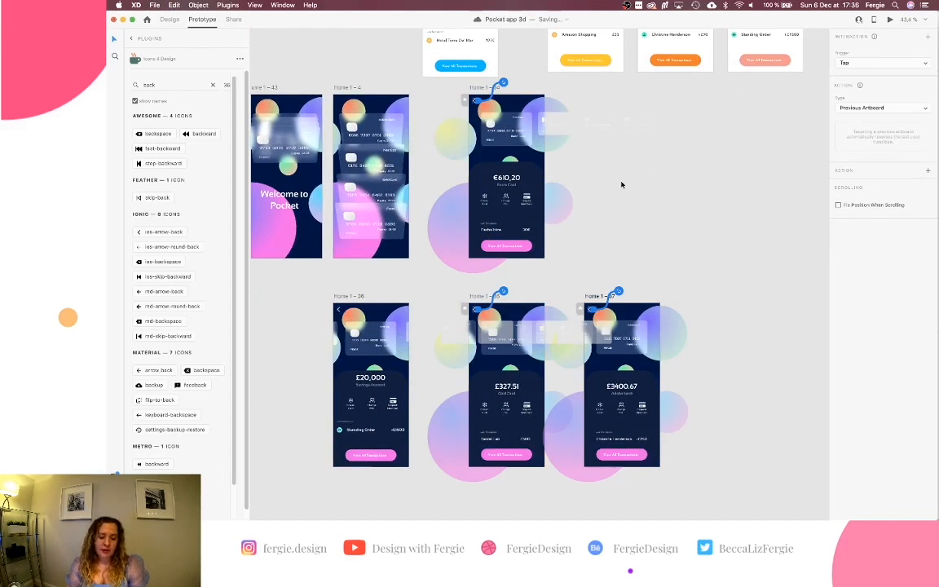
scroll(621, 185, "left", 5)
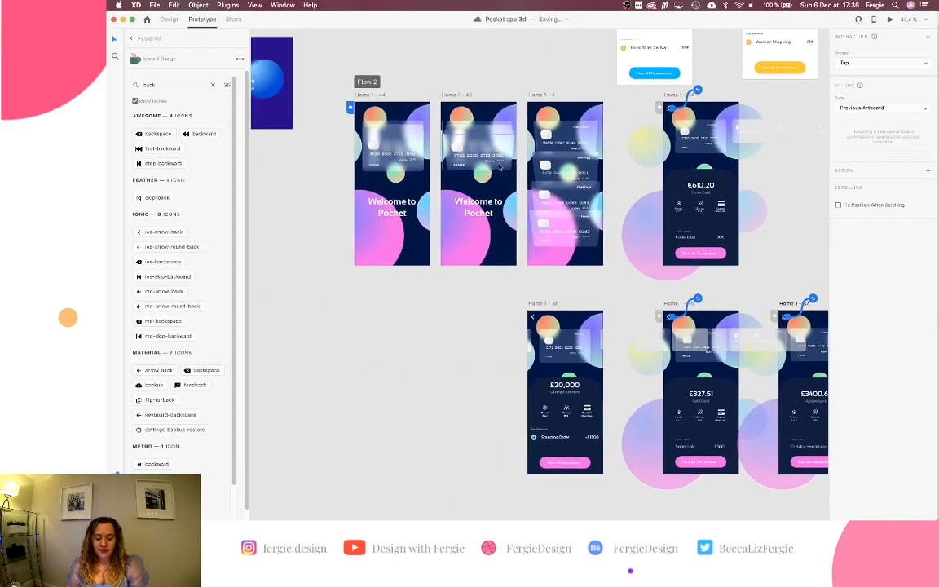
left_click(374, 94)
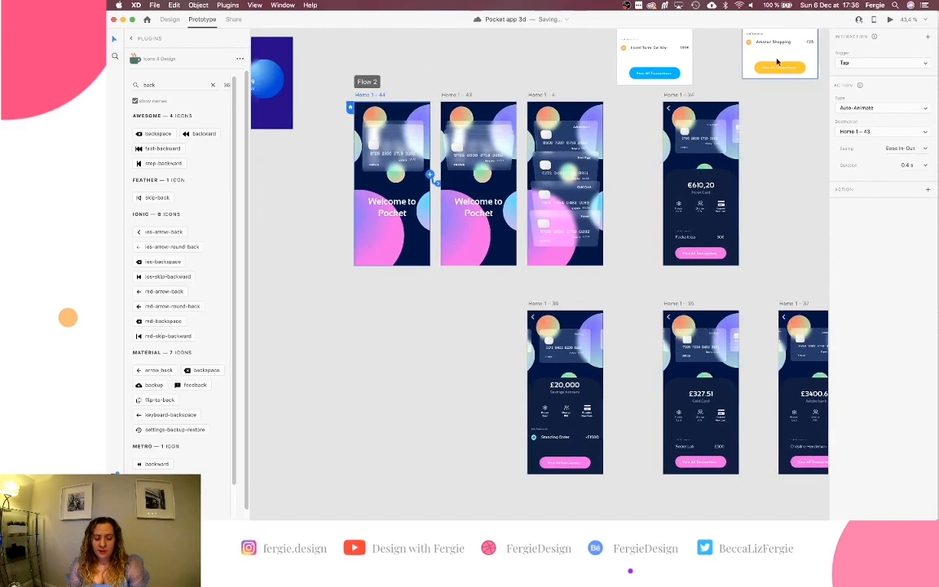
left_click(890, 21)
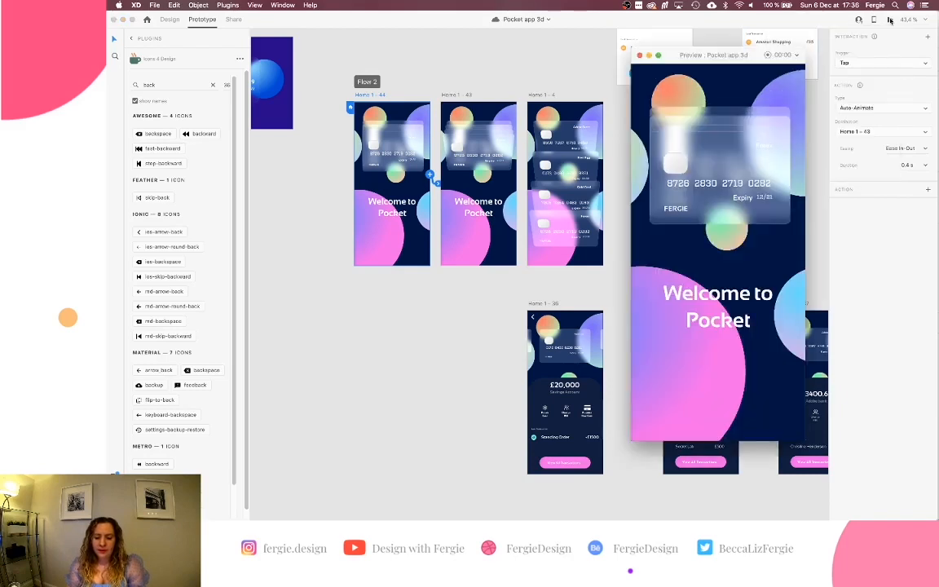
scroll(567, 174, "right", 6)
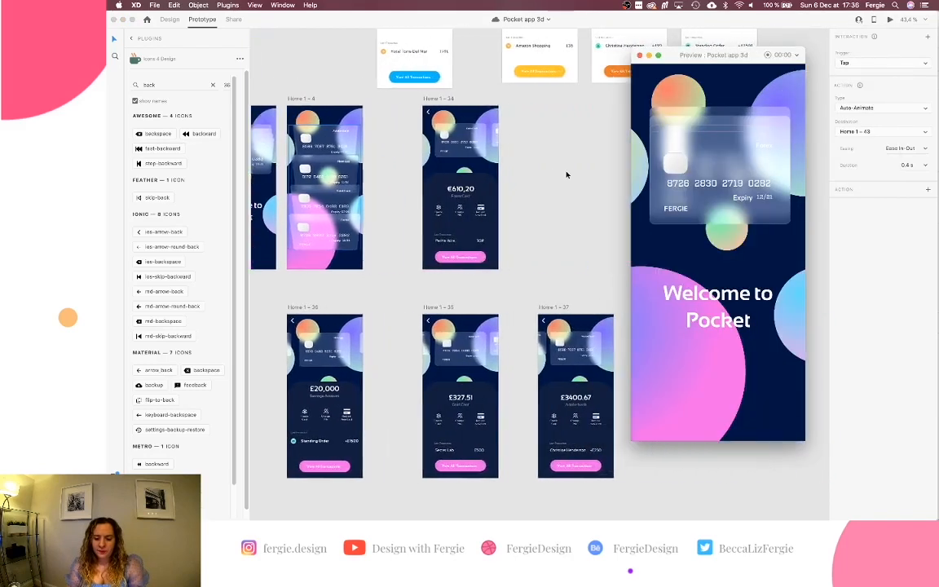
scroll(567, 174, "down", 3)
scroll(567, 174, "right", 2)
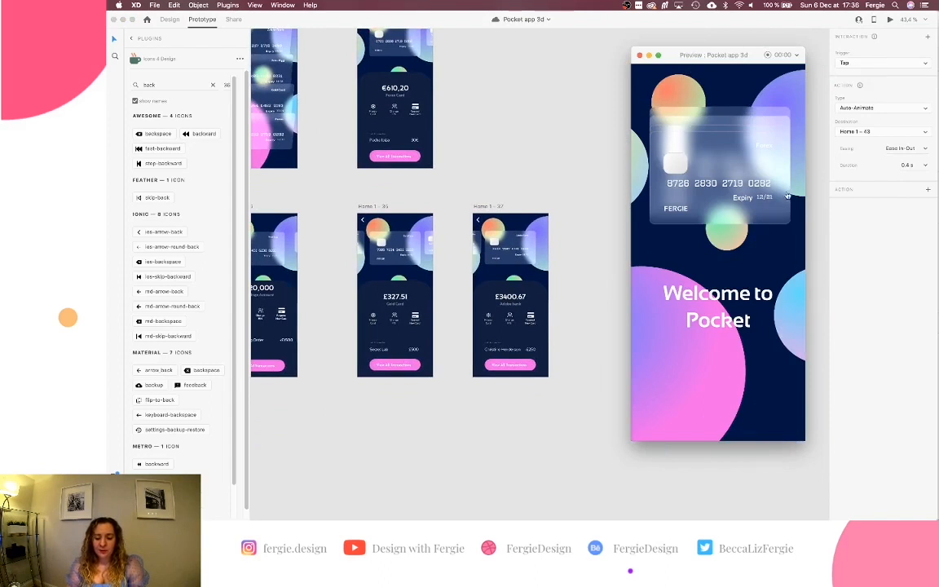
left_click(742, 176)
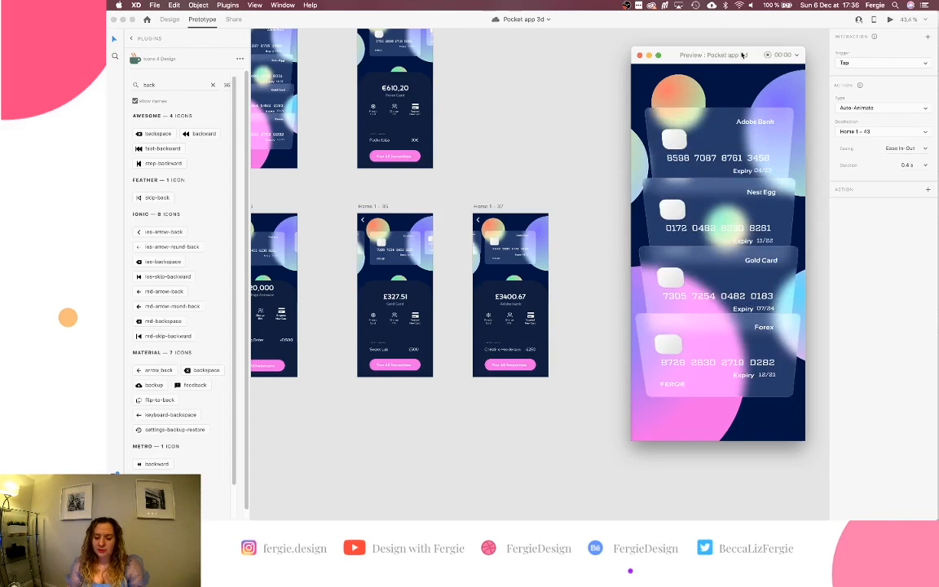
left_click(750, 213)
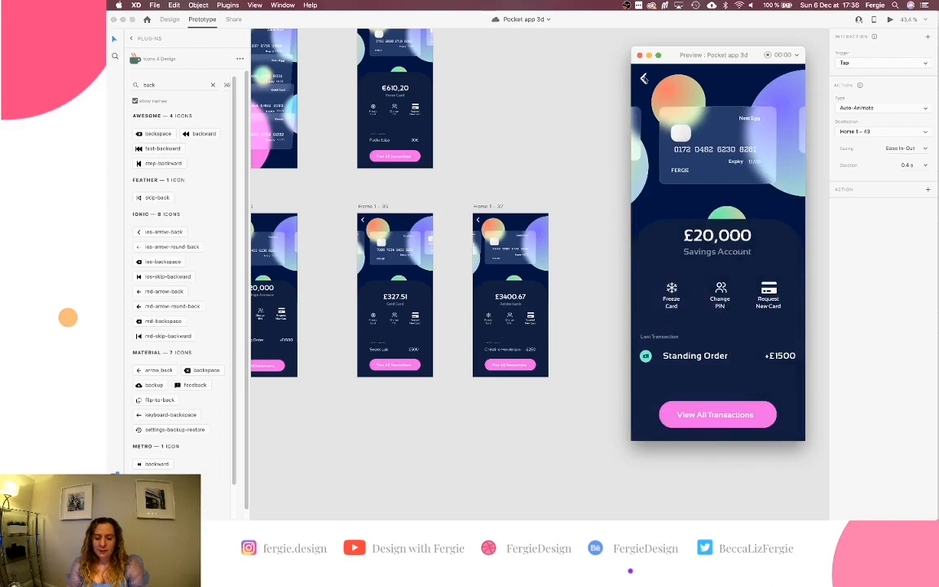
left_click(644, 79)
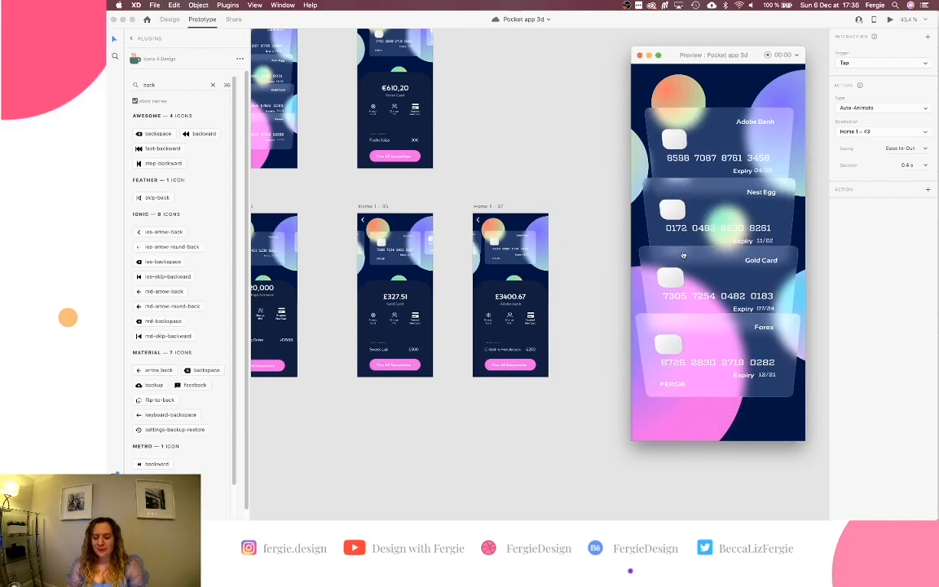
left_click(715, 353)
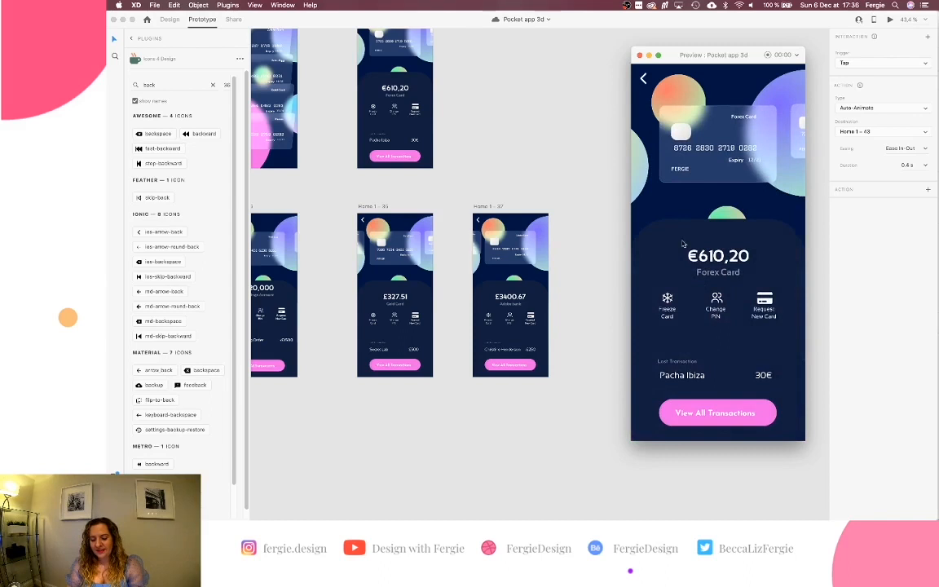
left_click(643, 79)
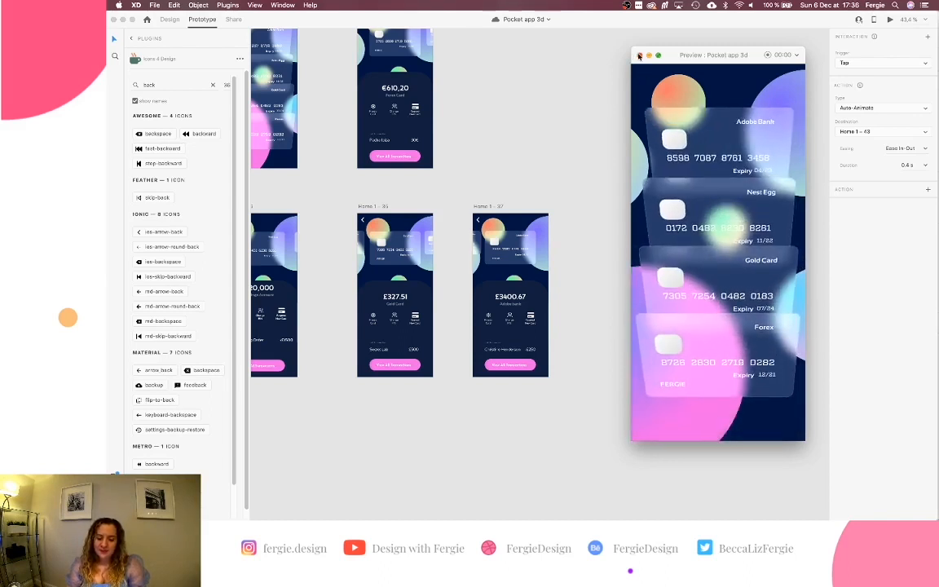
left_click(639, 55)
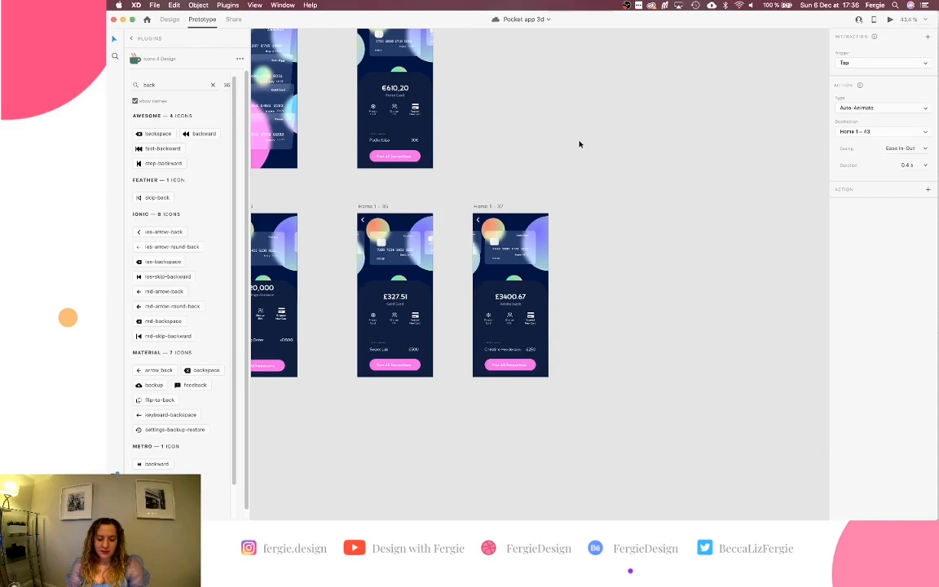
Move the £20,000 and £3400.67 screens aside to make room for the row.
scroll(580, 145, "up", 5)
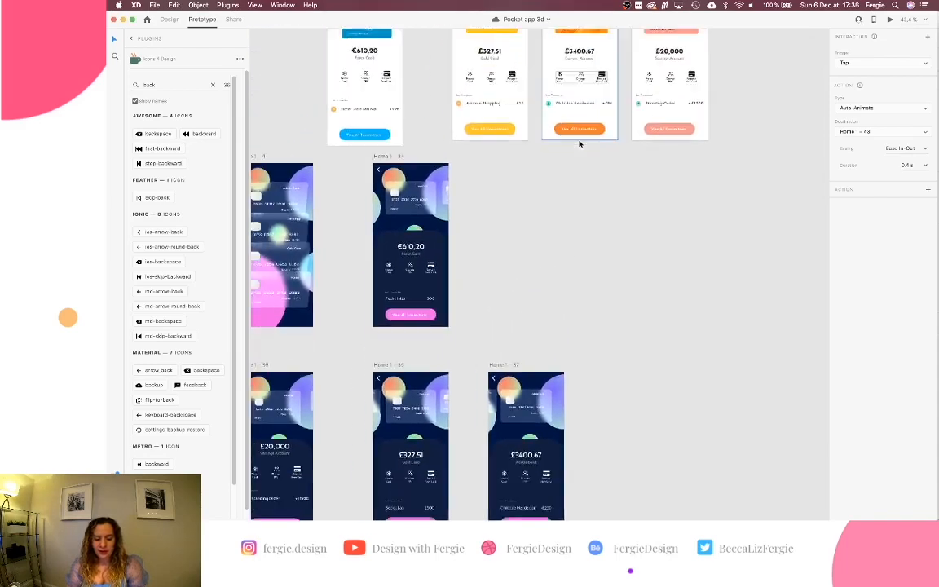
scroll(579, 144, "down", 5)
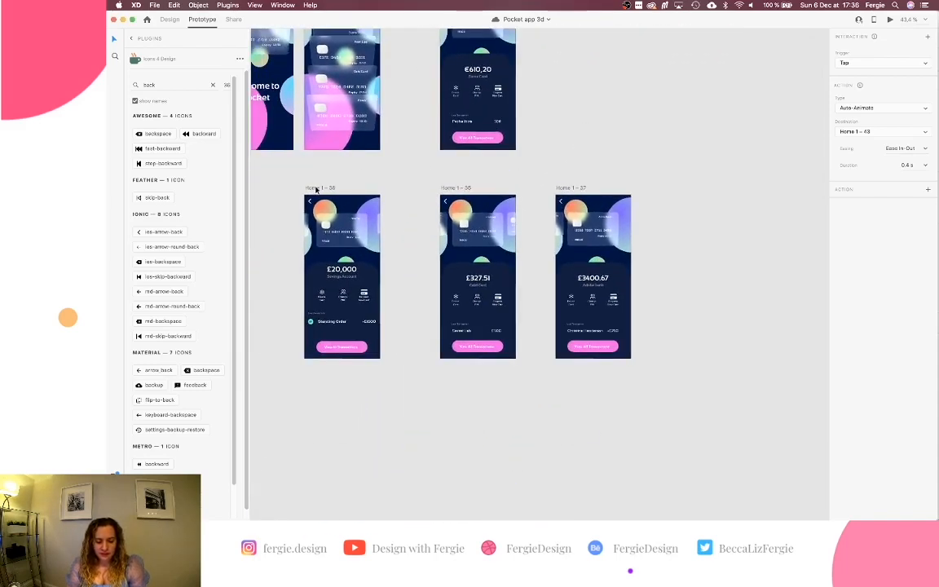
left_click(454, 189)
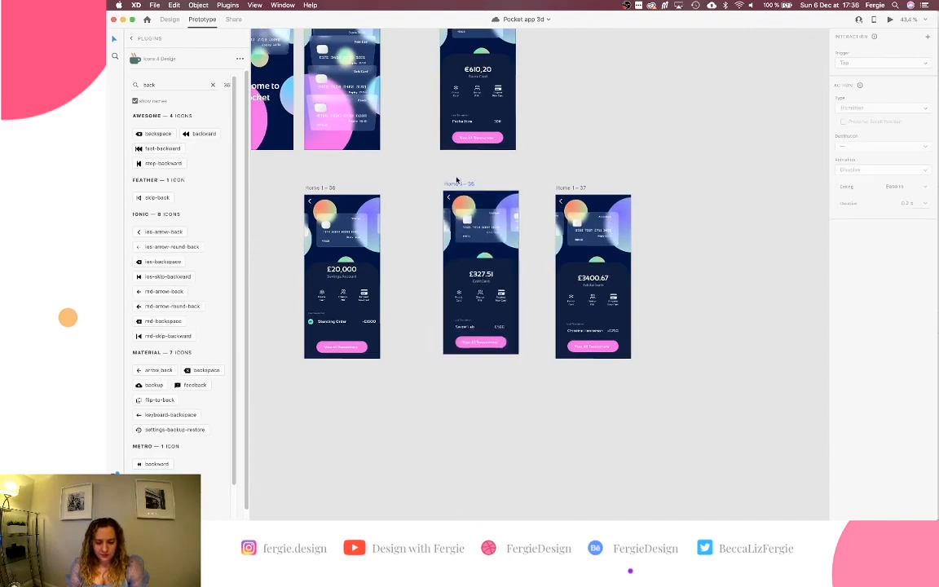
left_click_drag(333, 189, 467, 356)
scroll(467, 355, "down", 5)
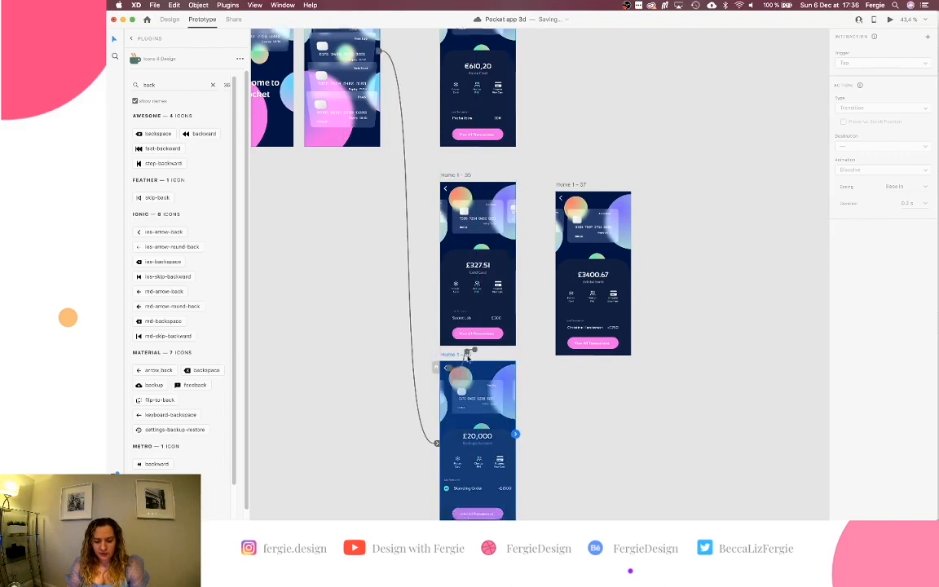
scroll(504, 253, "up", 3)
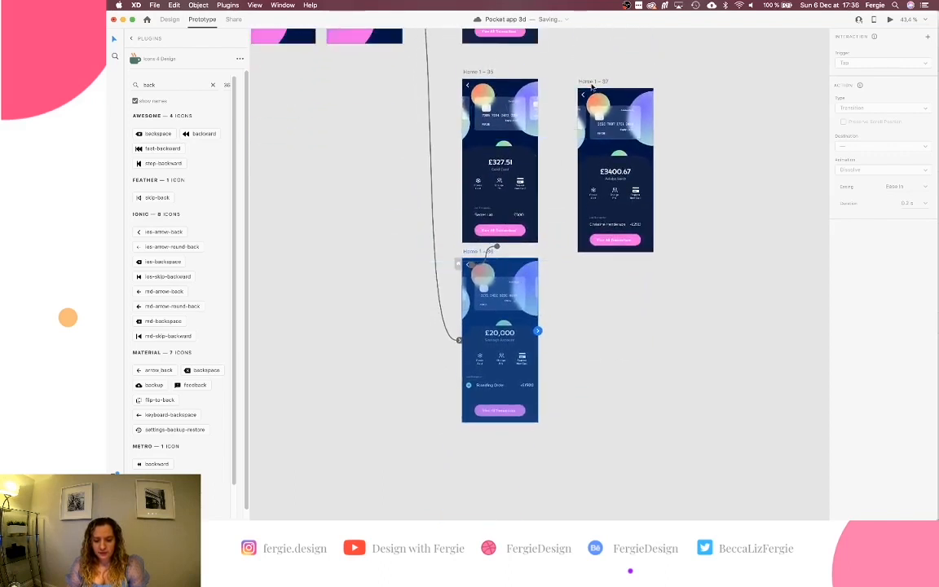
mouse_move(591, 87)
left_mouse_down()
mouse_move(591, 160)
mouse_move(587, 40)
mouse_move(590, 82)
left_mouse_up()
scroll(590, 159, "up", 4)
scroll(587, 40, "up", 3)
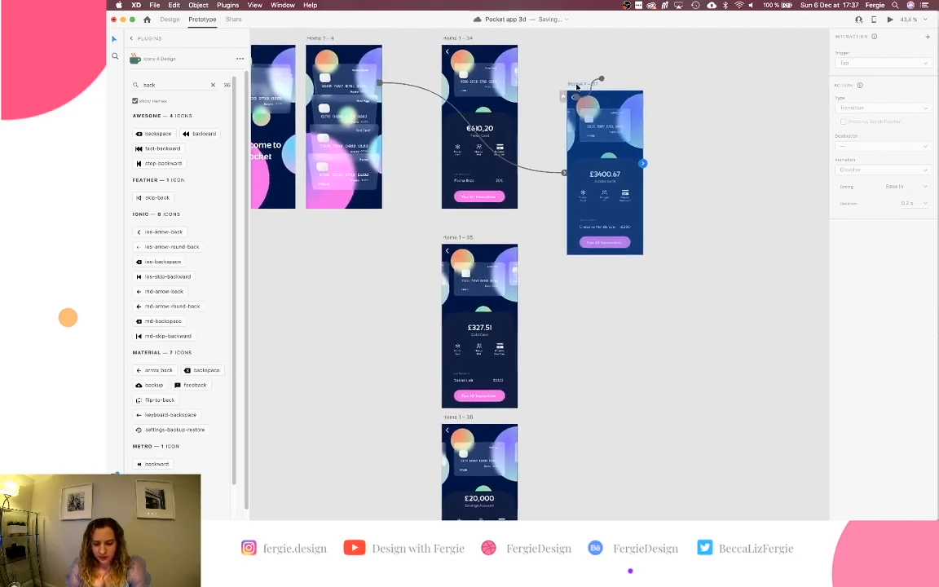
left_click_drag(576, 85, 672, 98)
Line up the £327.51, £20,000 and £3400.67 screens in one row beside €610,20.
left_click_drag(448, 237, 541, 71)
scroll(490, 122, "up", 2)
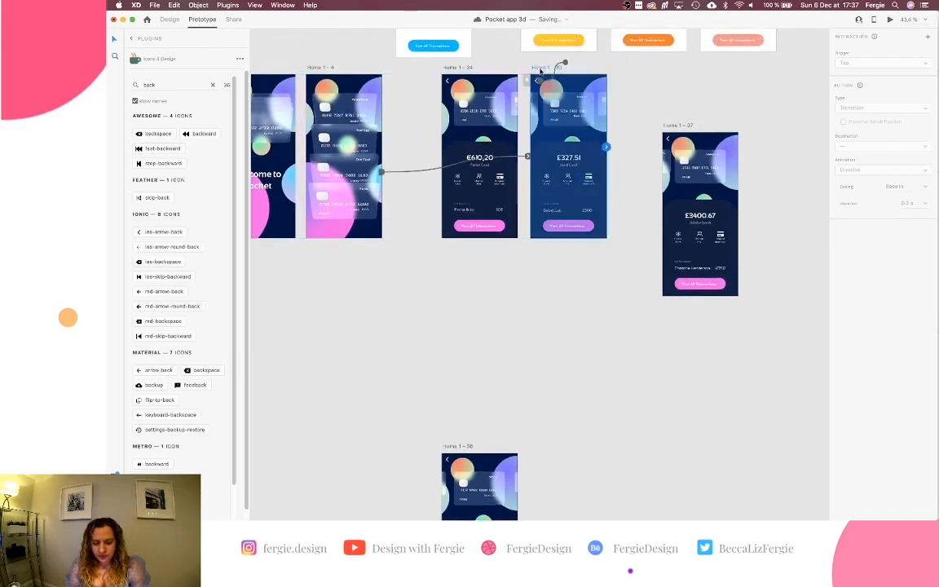
left_click_drag(465, 441, 592, 276)
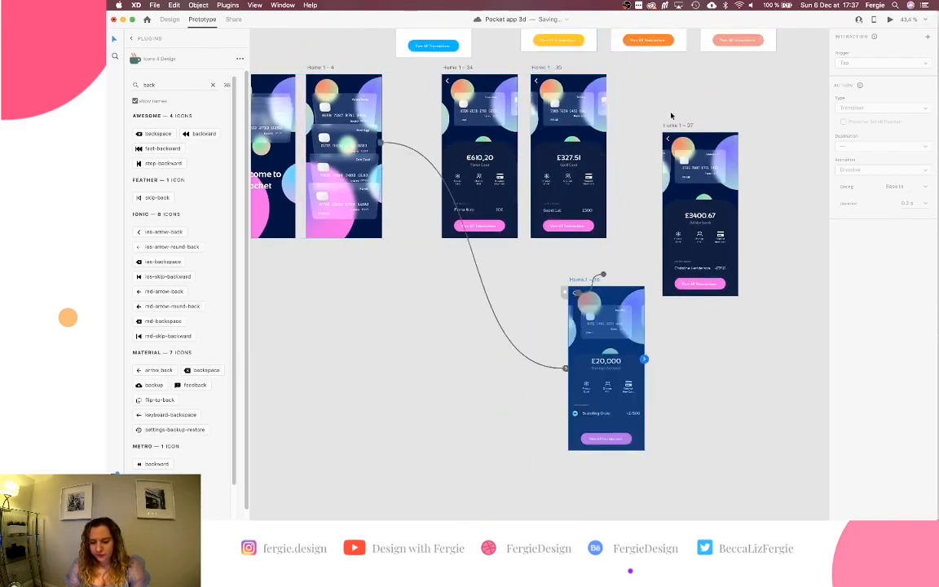
left_click(673, 127)
left_click_drag(674, 127, 752, 97)
left_click_drag(595, 278, 642, 68)
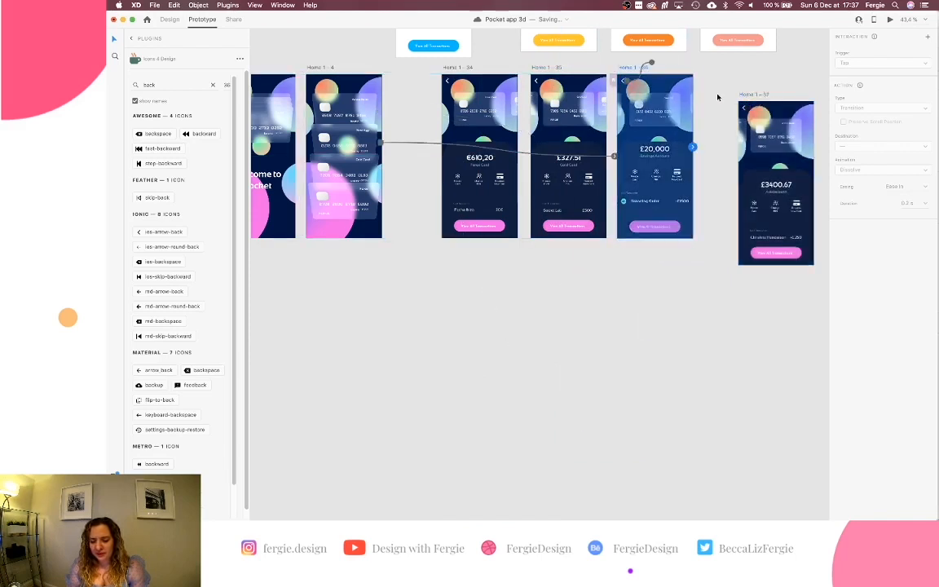
left_click_drag(742, 96, 708, 68)
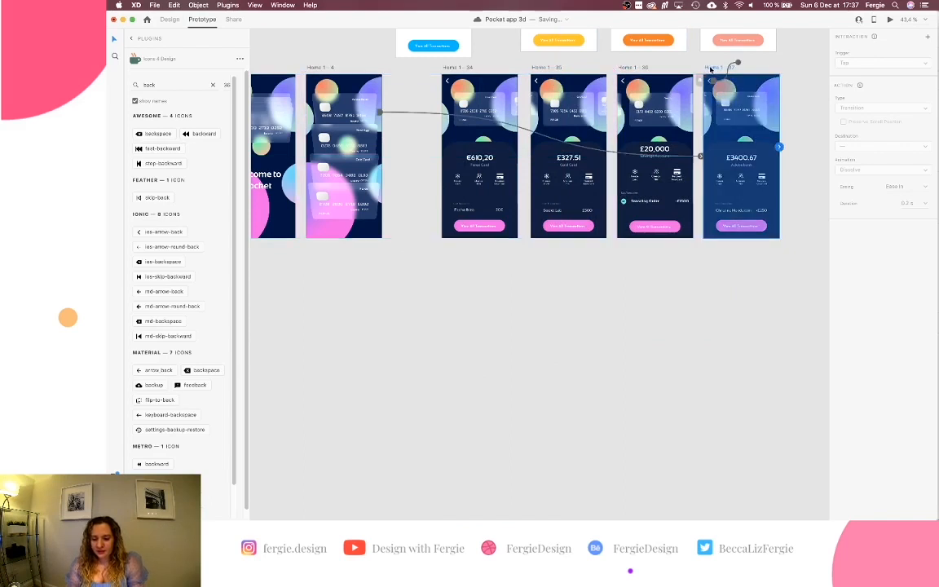
Name the £3400.67, £20,000, £327.51 and €610,20 screens Adobe bank card, nest egg card, gold card and forex card.
type("Adobe ban")
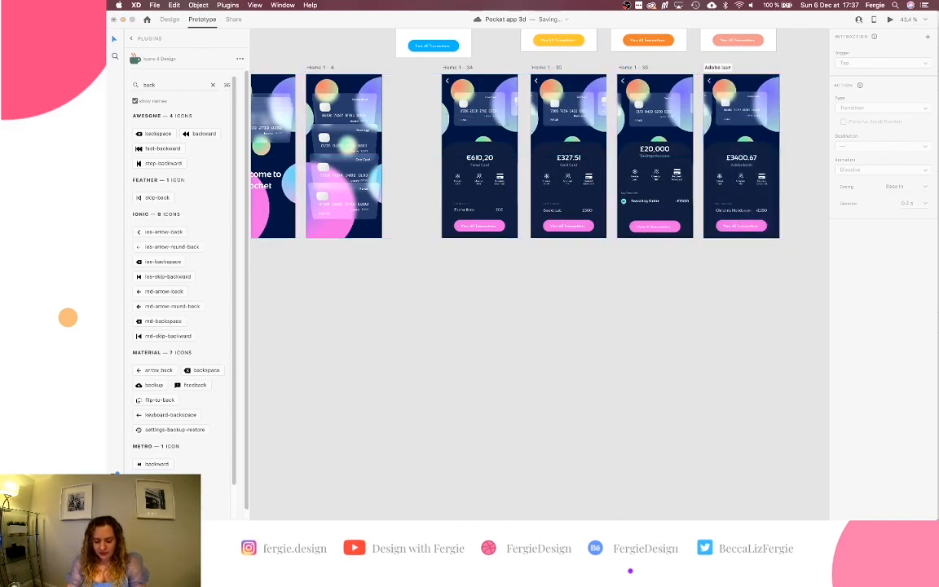
type("k card")
key("Return")
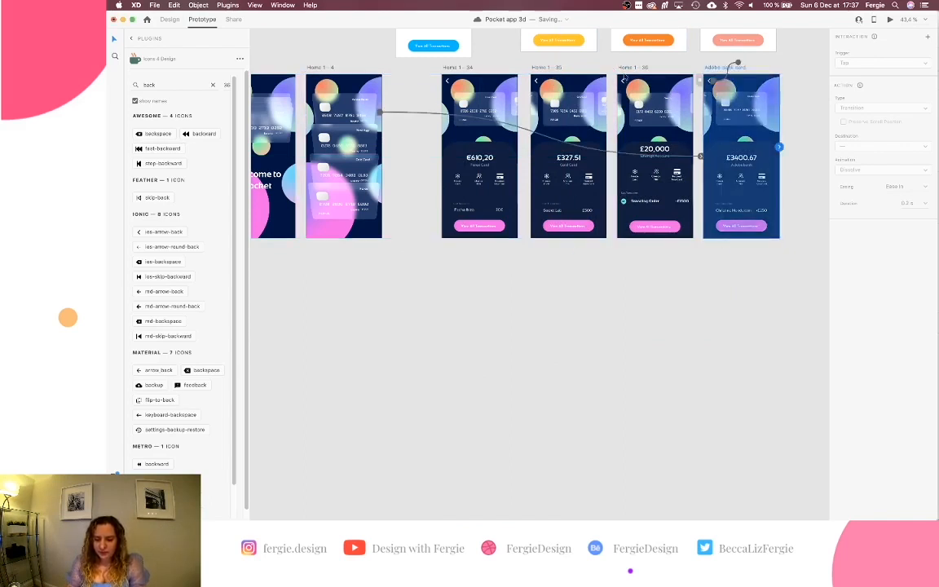
double_click(625, 67)
type("S")
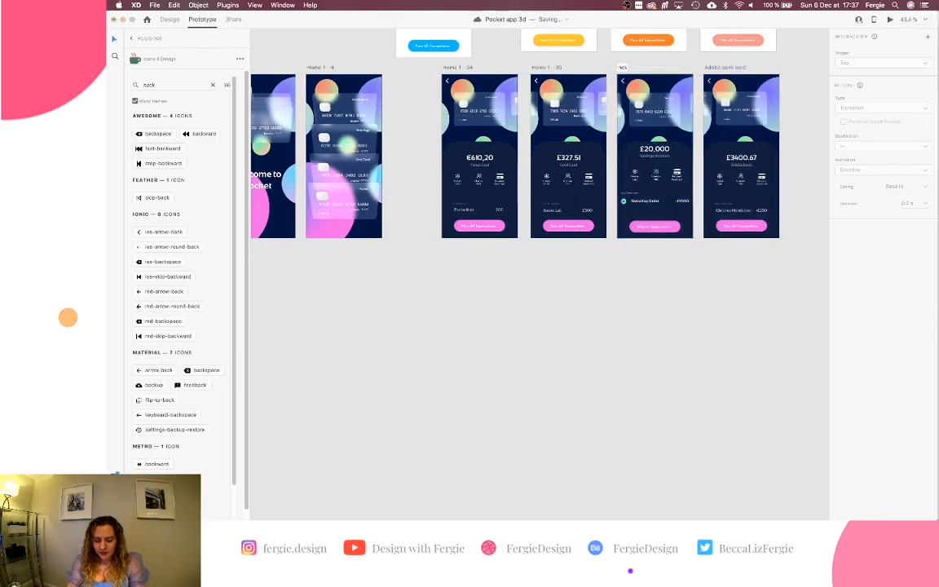
type("est egg card")
key("Return")
double_click(545, 67)
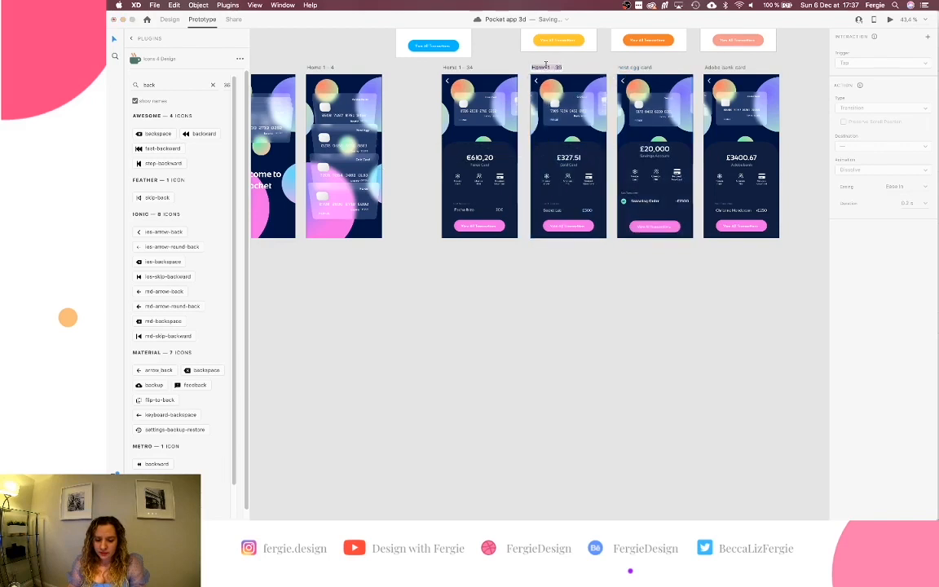
type("gold card")
key("Return")
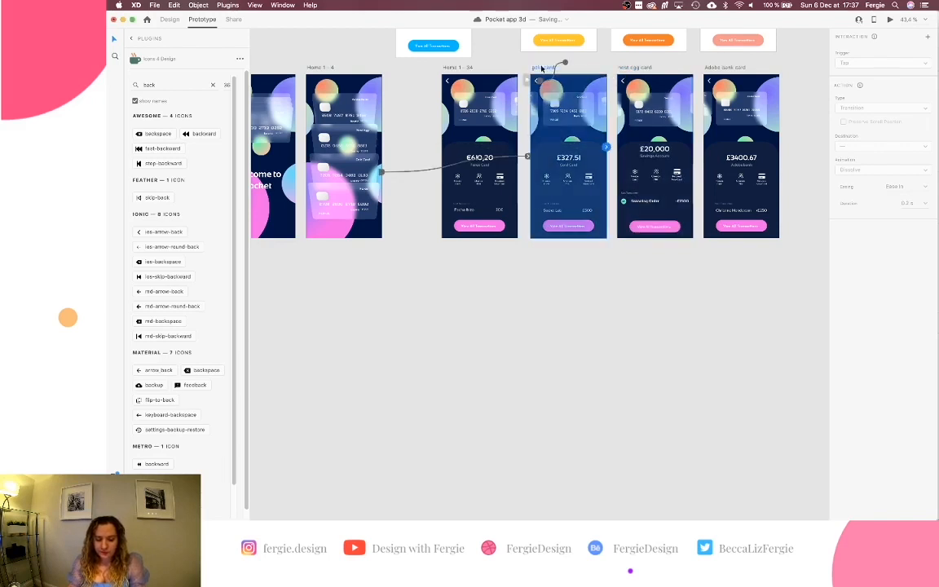
double_click(454, 67)
type("forex card")
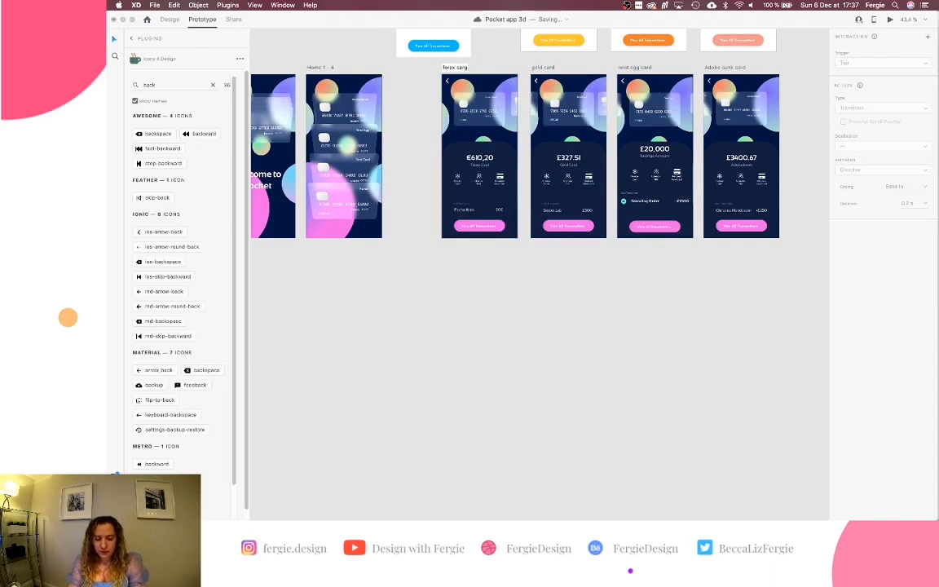
key("Return")
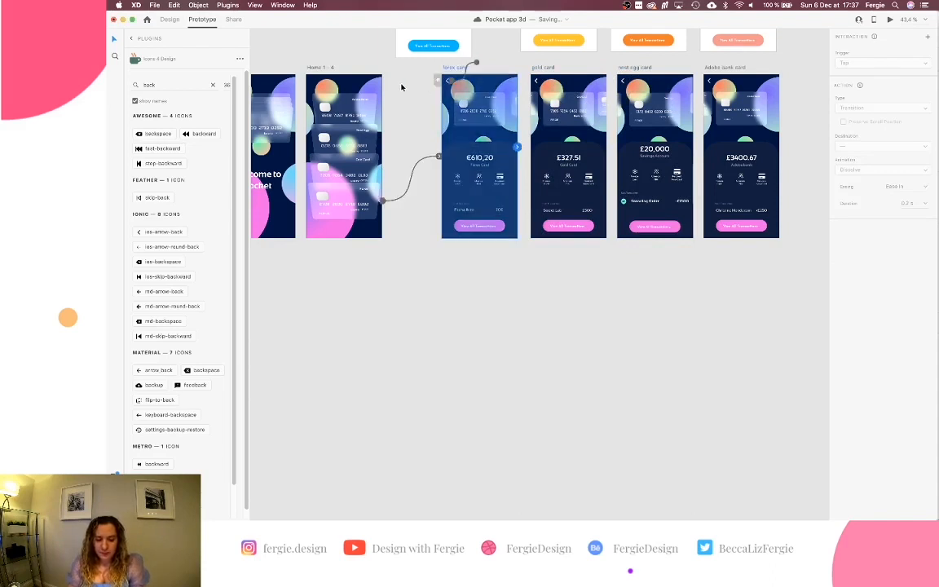
left_click(425, 95)
Move the four card artboards down beside Home 1–4, then select forex card in Design mode.
left_click_drag(426, 281, 799, 63)
scroll(472, 79, "down", 3)
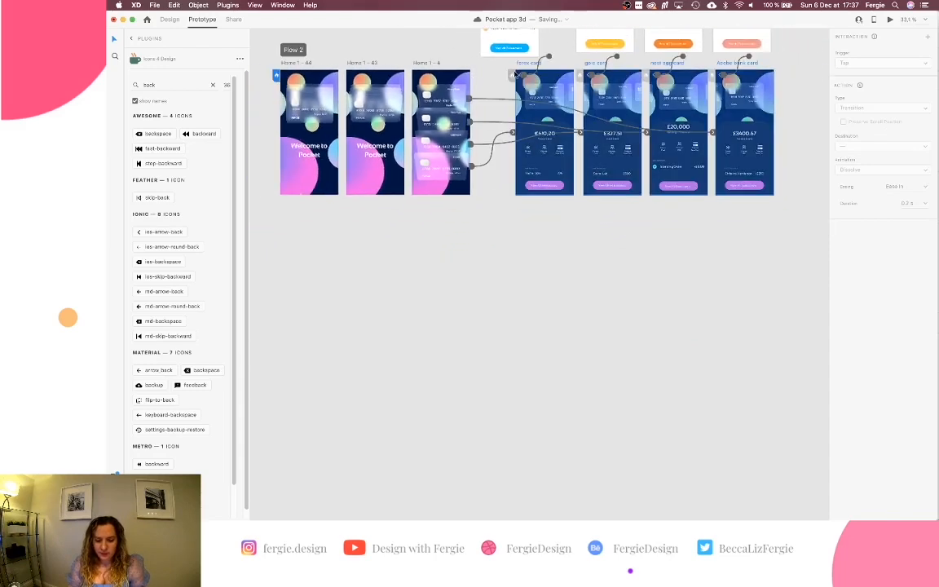
left_click_drag(521, 64, 500, 109)
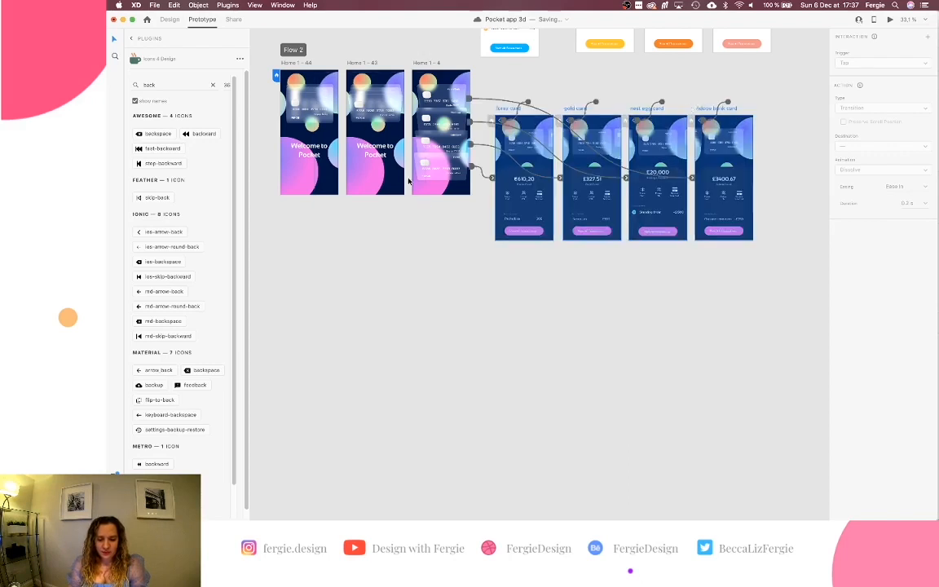
left_click(491, 324)
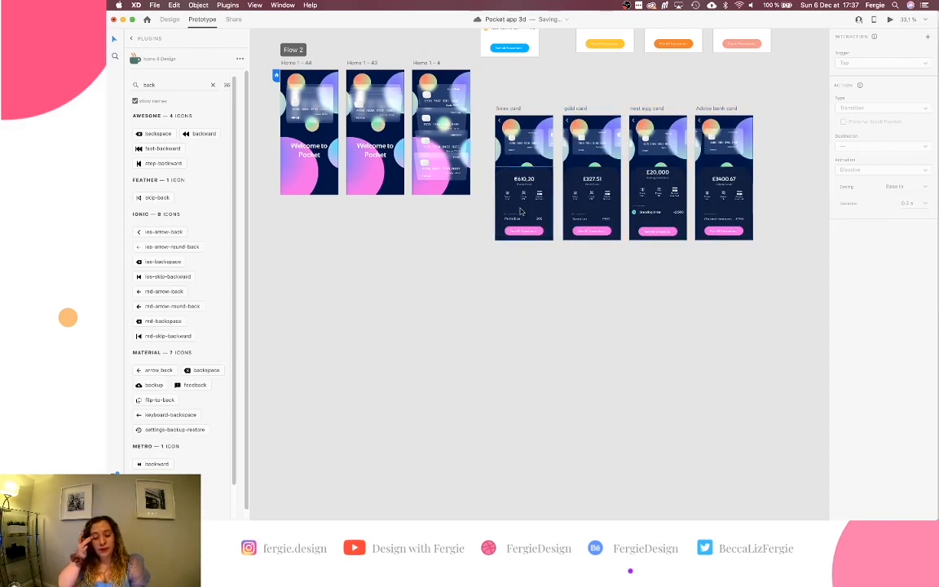
left_click(507, 113)
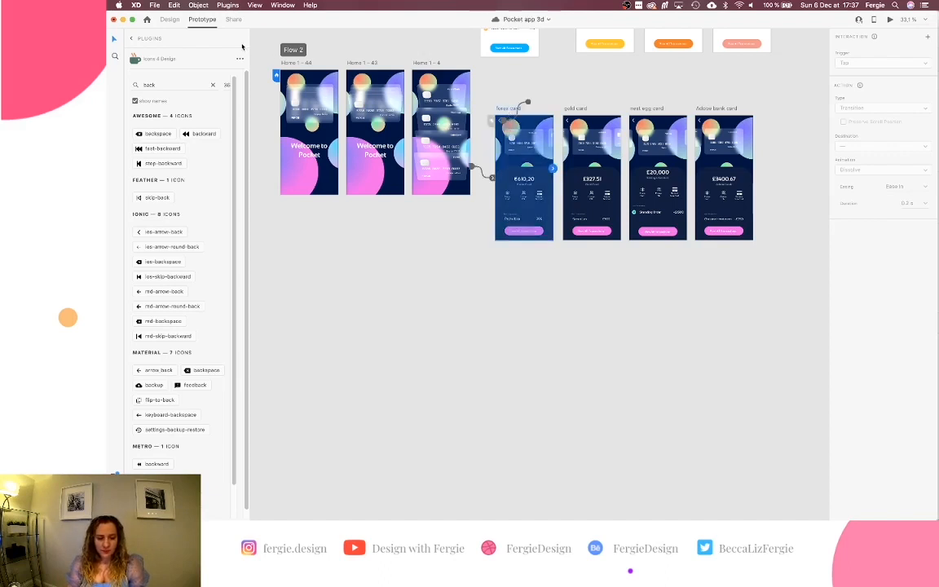
left_click(170, 19)
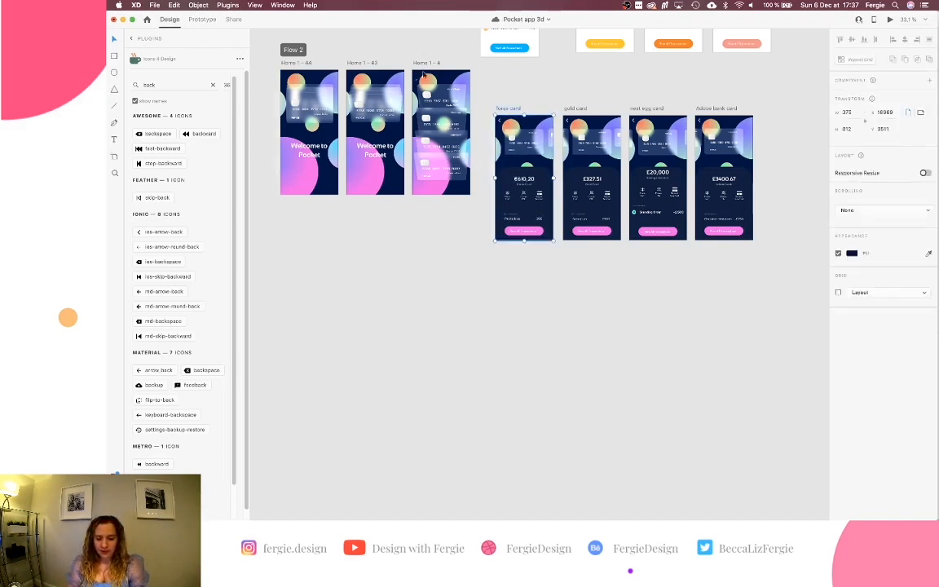
Duplicate the forex card artboard below the row and rename the copy 'forex card – transactions'.
left_click_drag(501, 109, 502, 255)
scroll(502, 256, "up", 6)
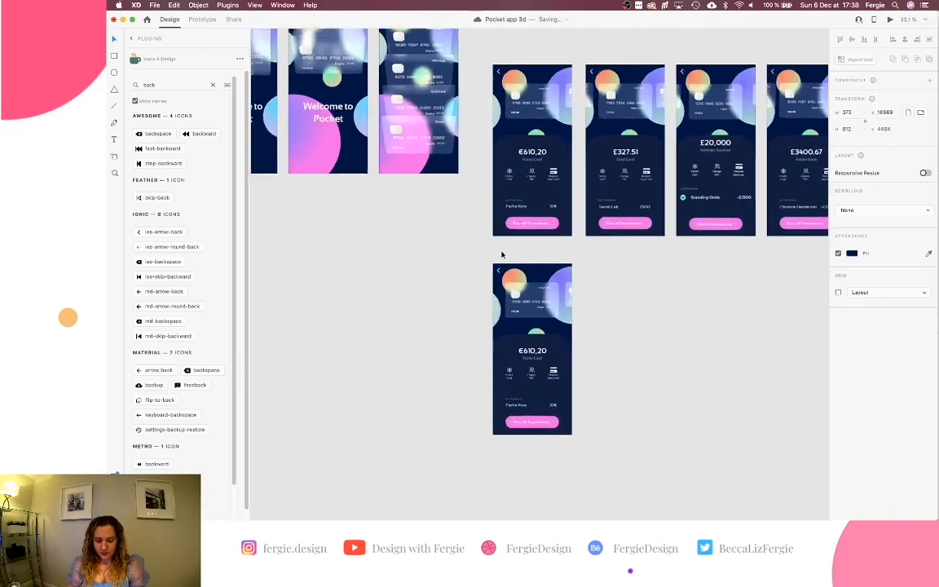
scroll(502, 255, "up", 3)
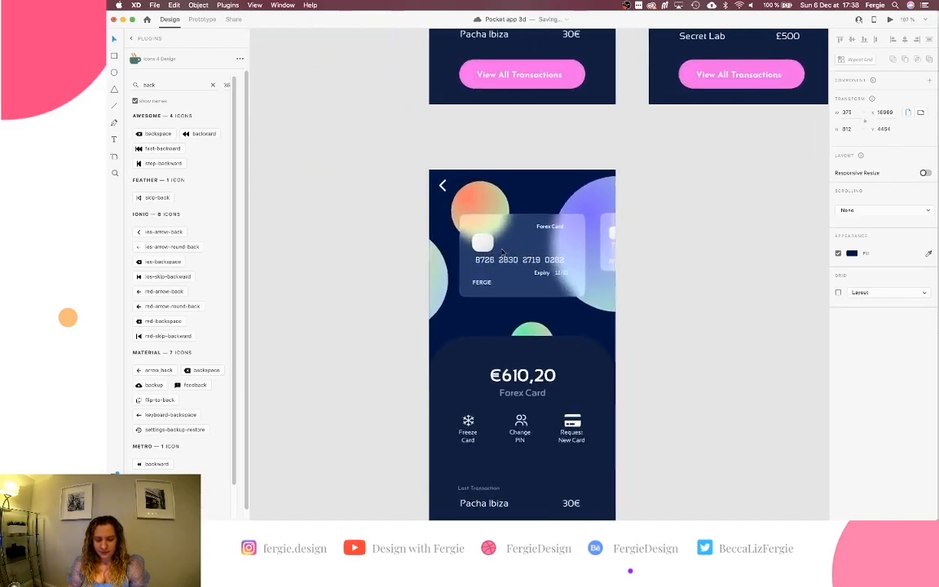
scroll(489, 228, "down", 2)
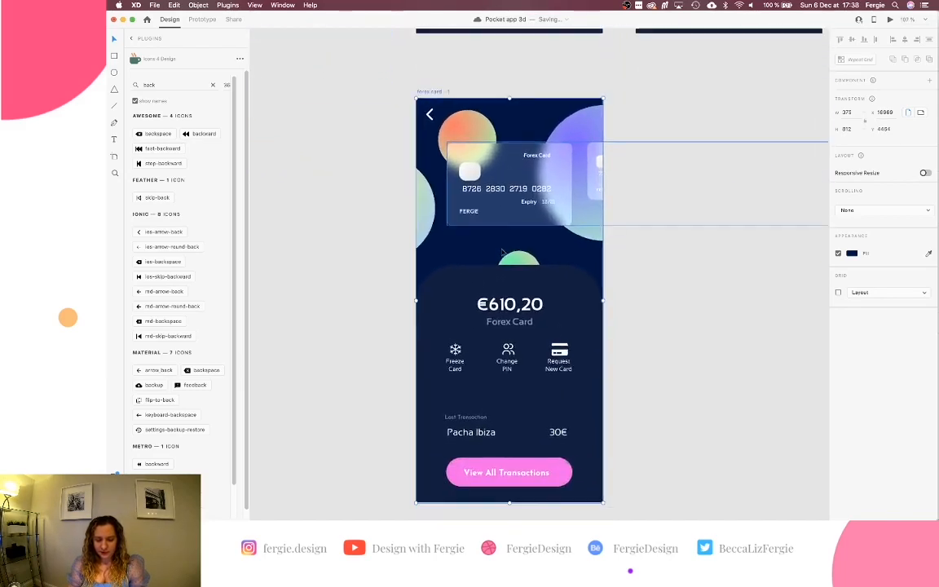
double_click(434, 91)
type("fra")
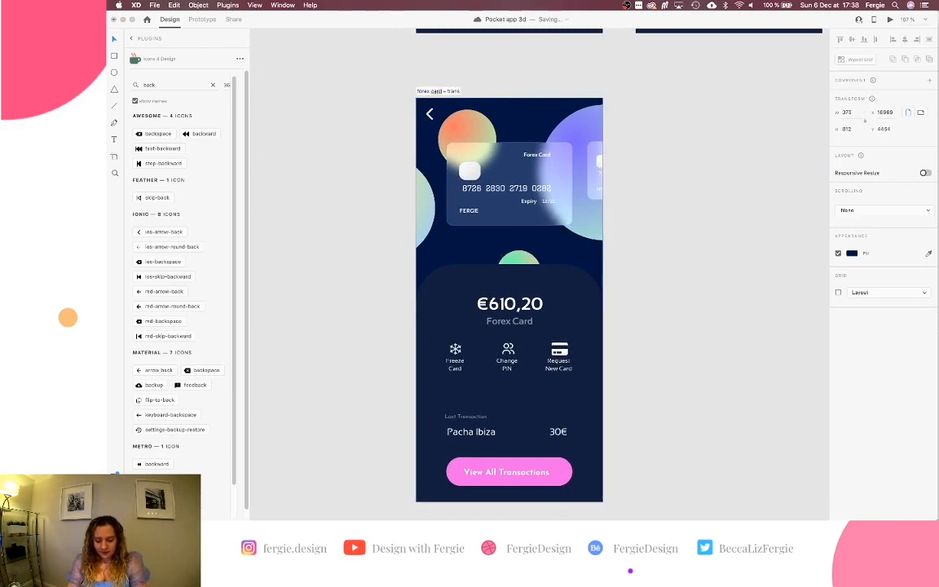
type("nsactions")
key("Return")
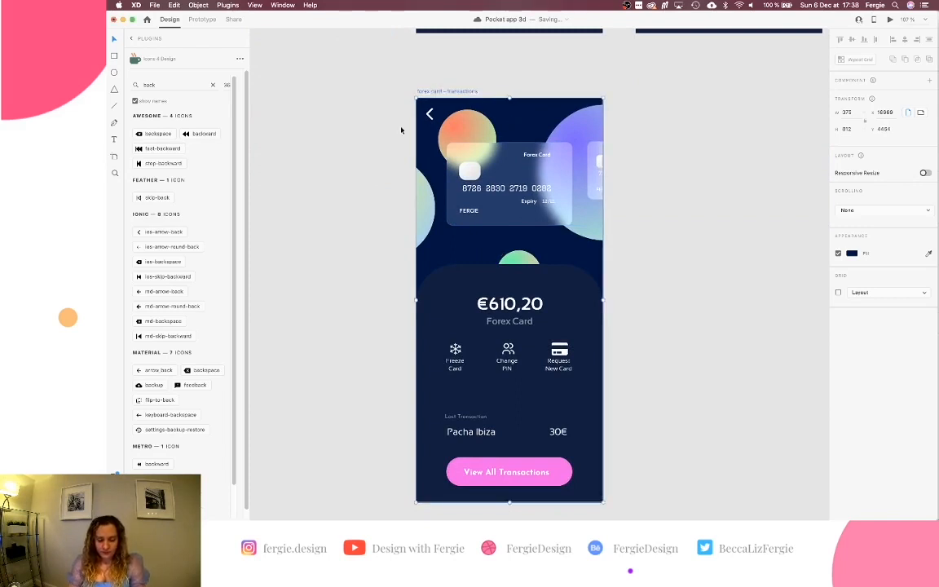
scroll(355, 207, "down", 2)
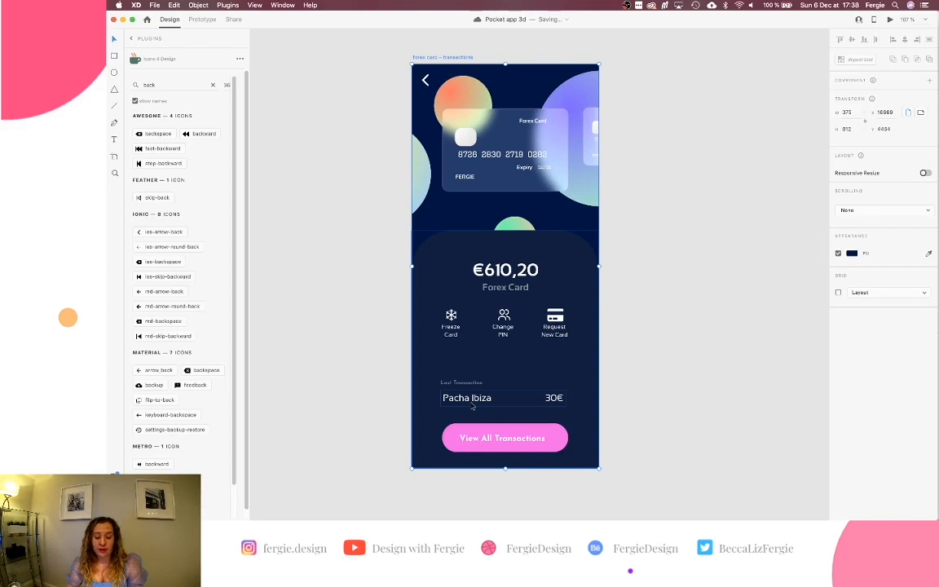
scroll(472, 407, "right", 2)
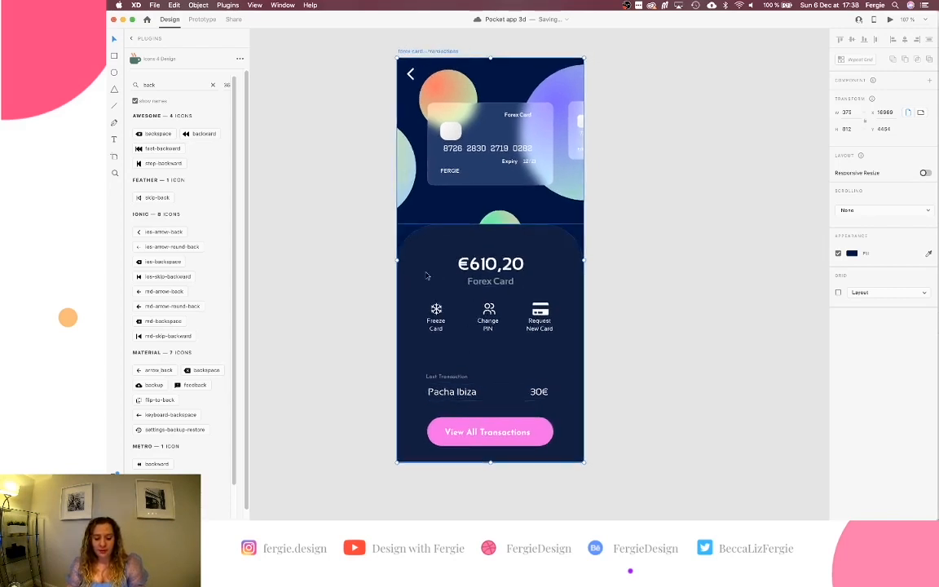
left_click(478, 167)
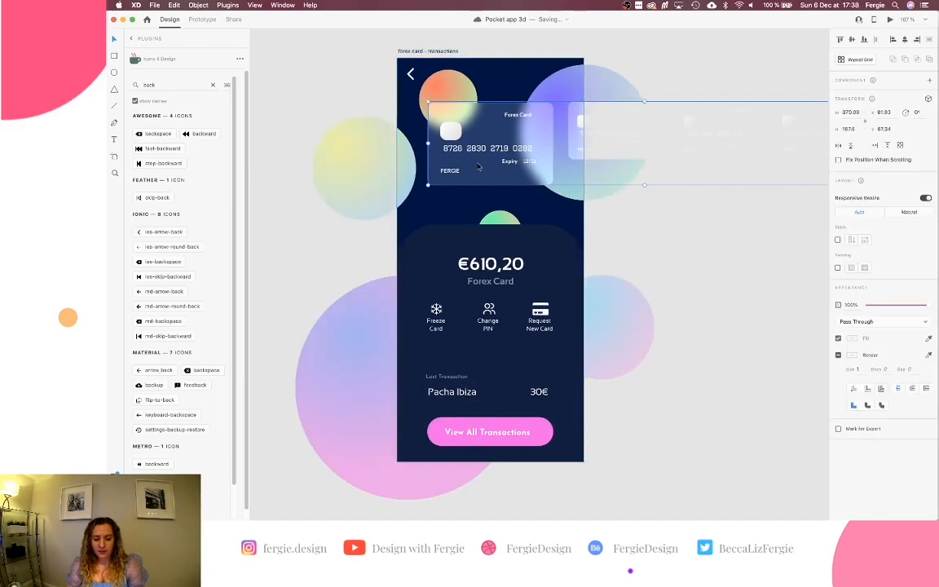
Scroll to the forex card screens, checking the Gold Card's carousel and transaction list groups.
scroll(478, 167, "down", 1)
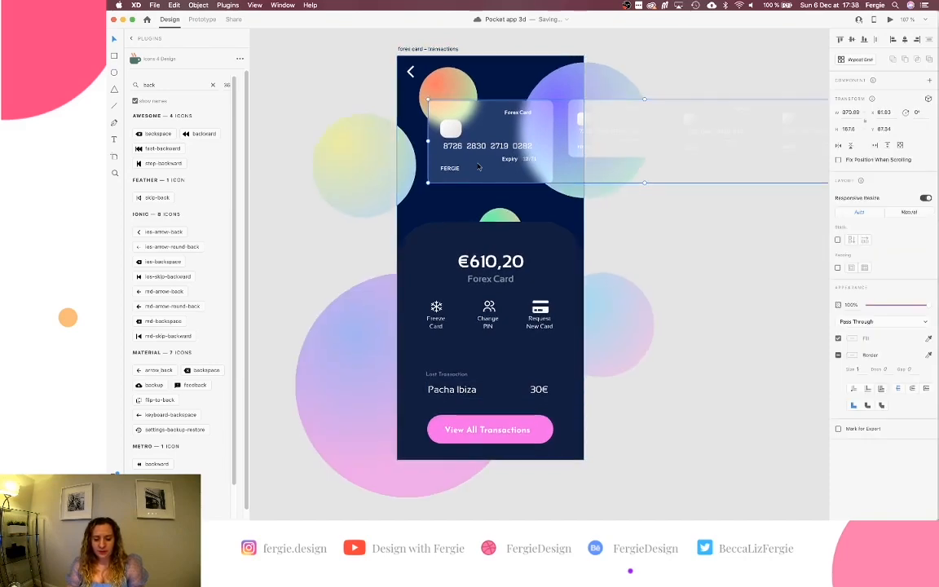
scroll(479, 167, "down", 10)
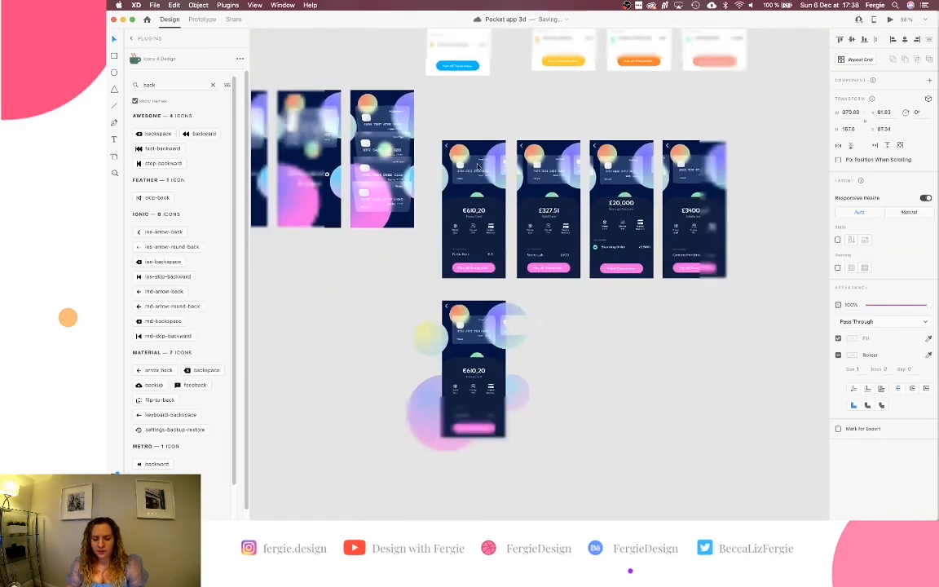
scroll(479, 168, "down", 8)
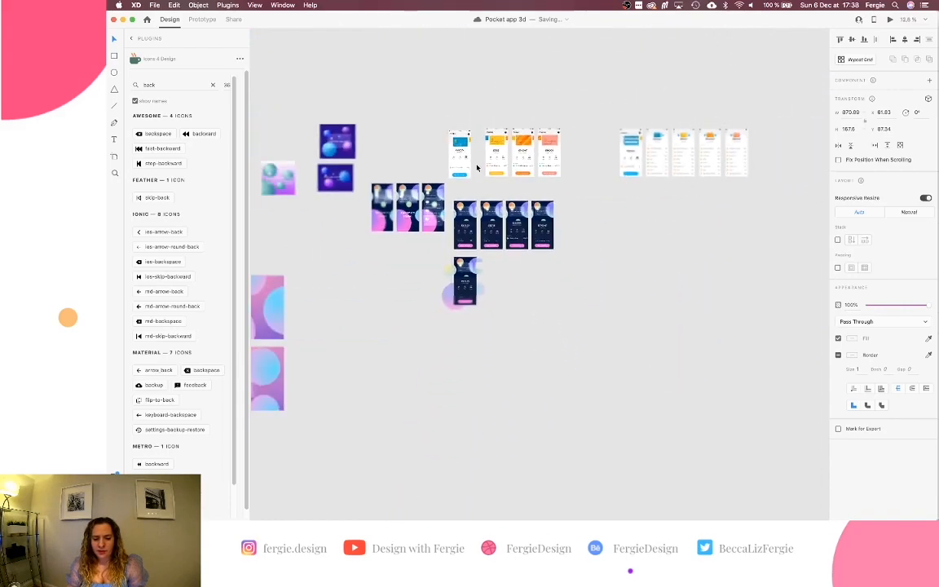
scroll(709, 158, "up", 10)
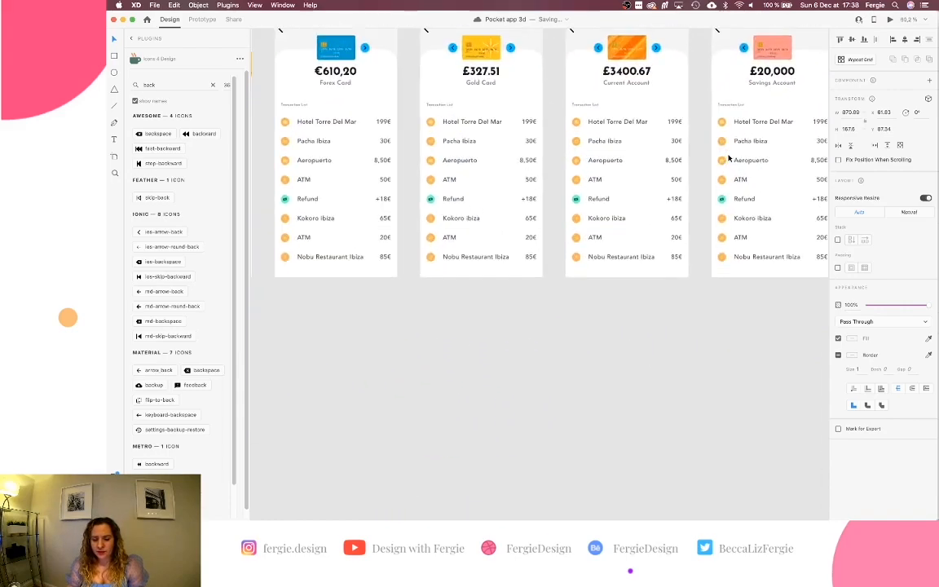
scroll(728, 157, "up", 1)
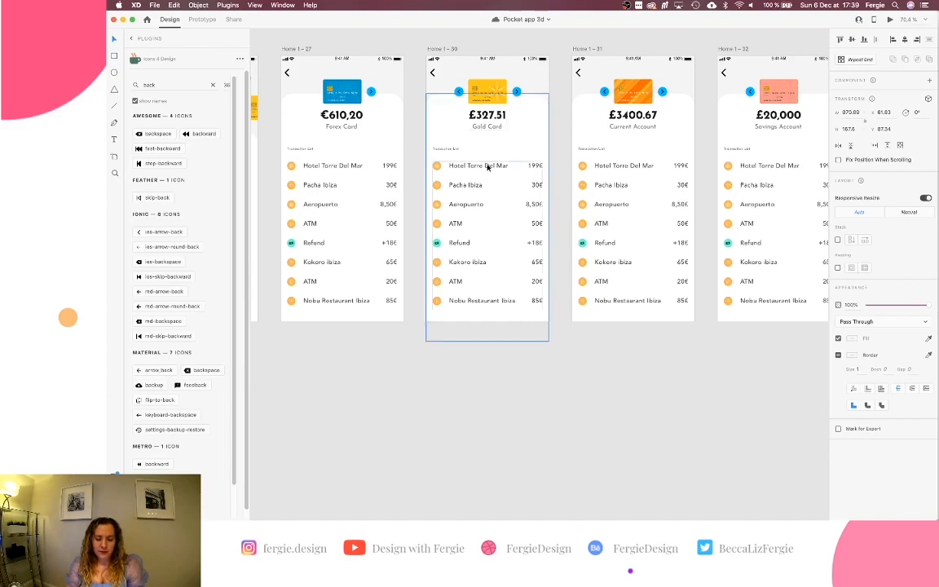
left_click(487, 87)
left_click(488, 107)
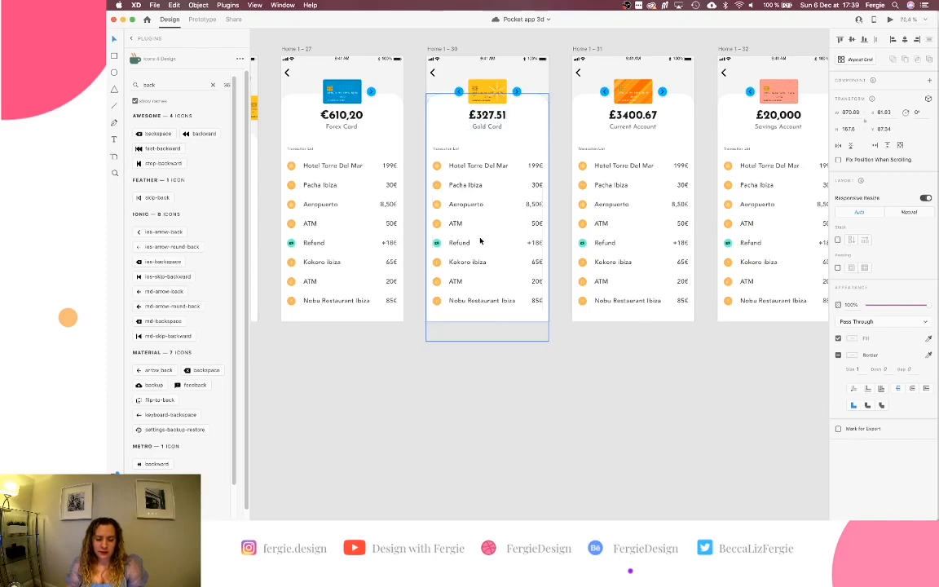
scroll(467, 356, "down", 10)
scroll(467, 356, "left", 3)
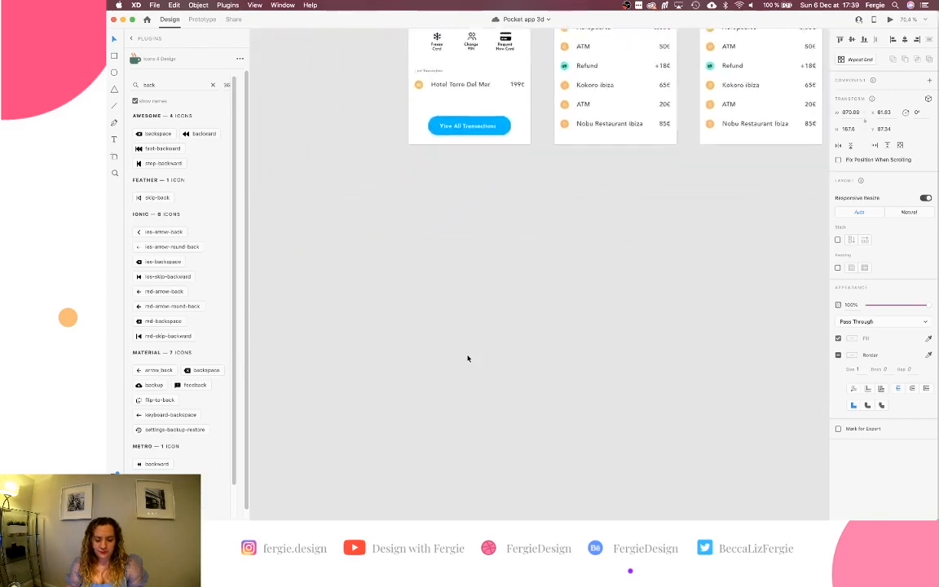
scroll(468, 358, "down", 5)
scroll(468, 356, "left", 6)
scroll(468, 357, "down", 3)
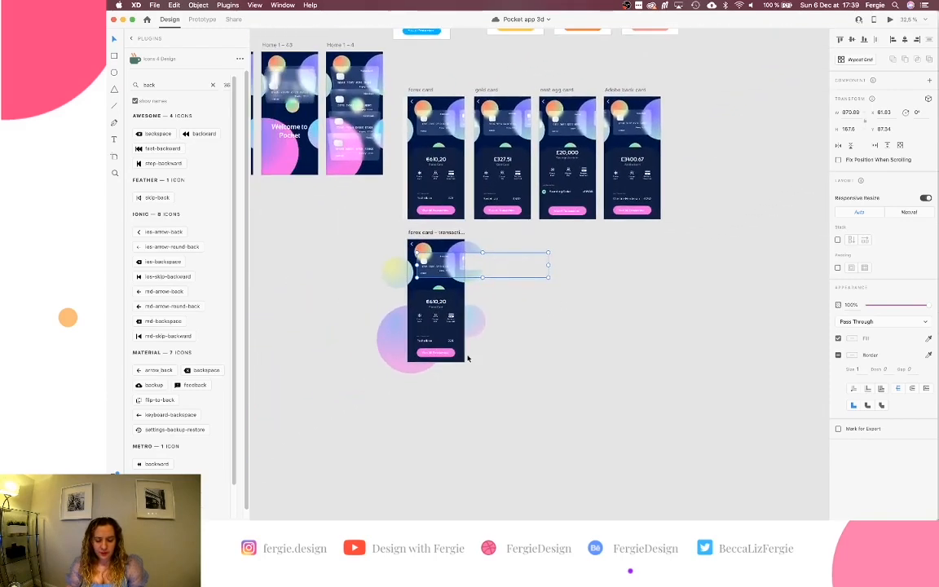
Try shrinking the card carousel group, then undo the resize.
scroll(432, 271, "up", 5)
scroll(555, 259, "down", 3)
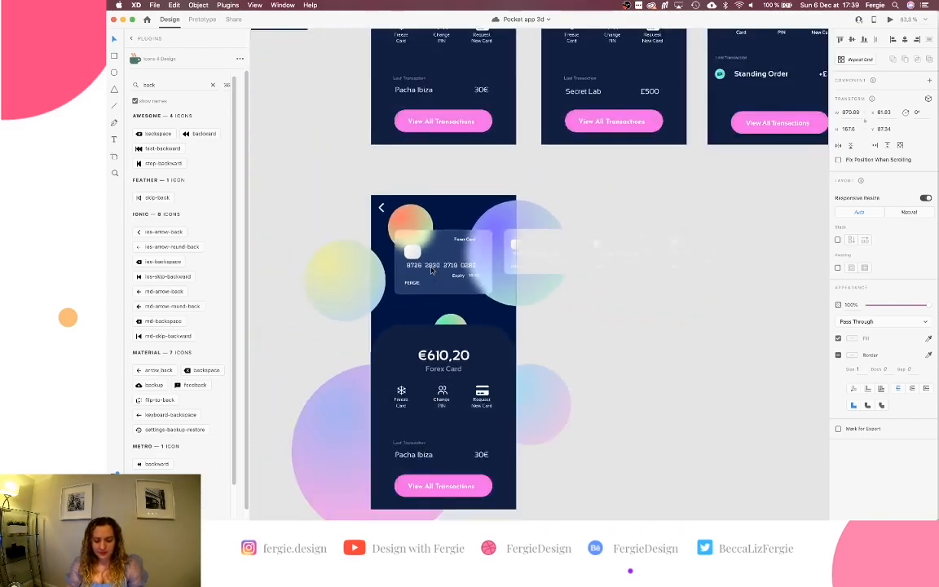
scroll(555, 259, "right", 2)
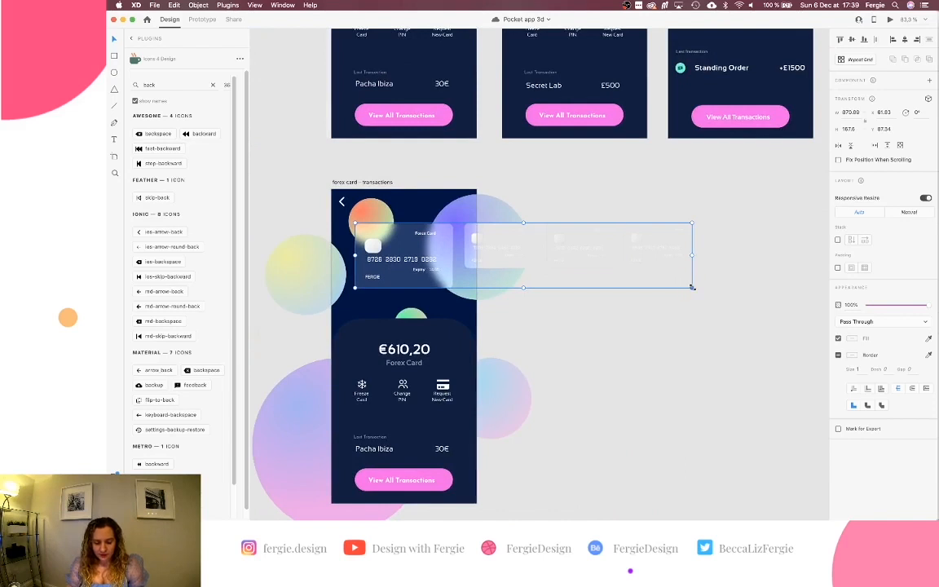
left_click_drag(691, 287, 641, 266)
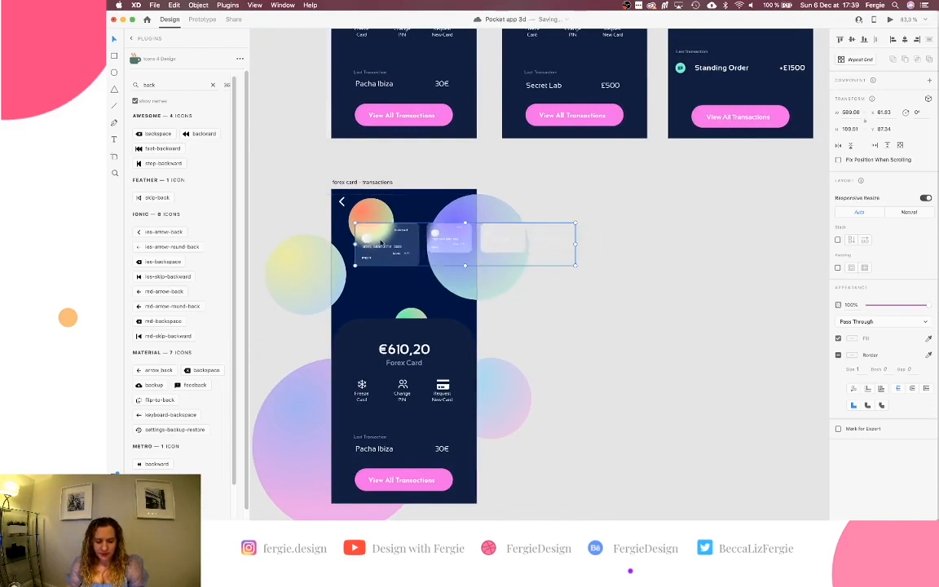
scroll(381, 242, "up", 3)
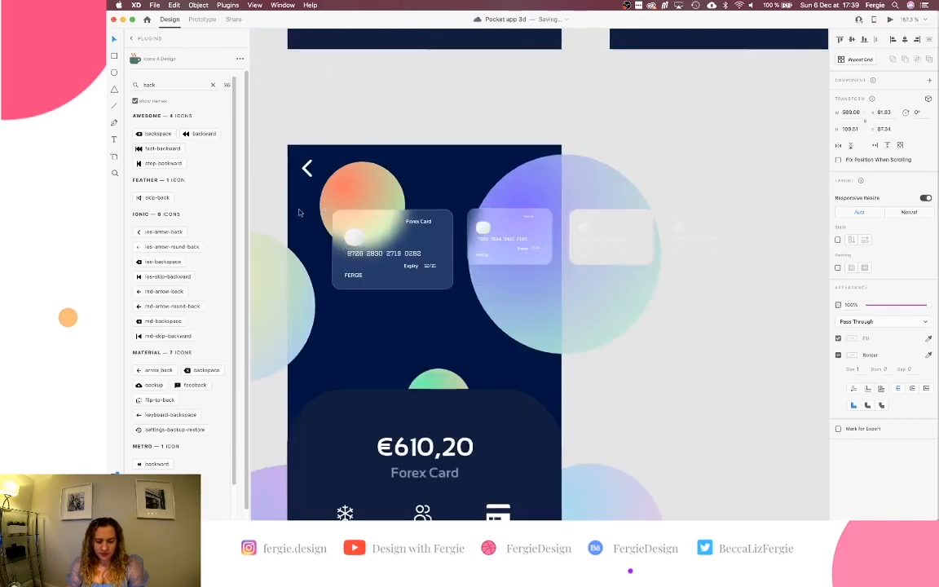
scroll(408, 238, "up", 3)
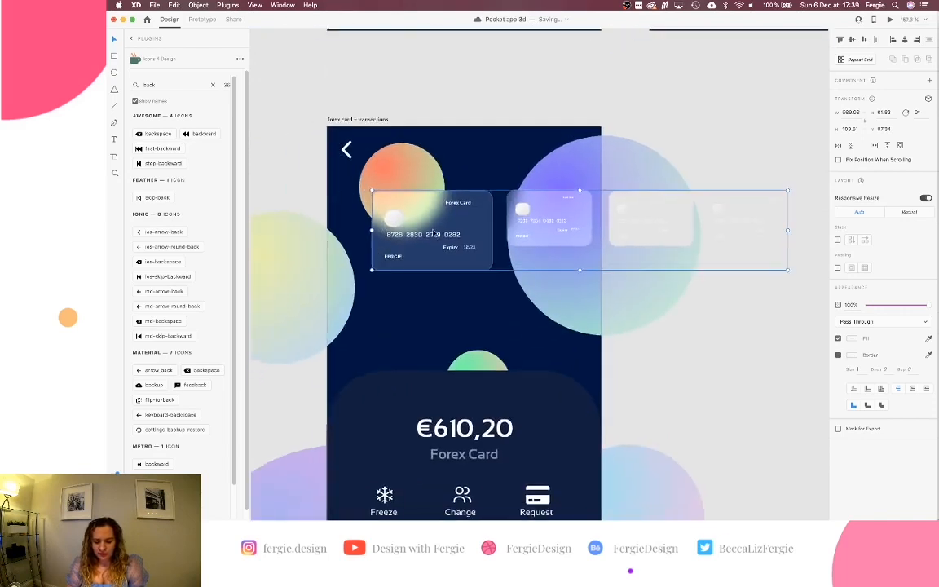
double_click(470, 207)
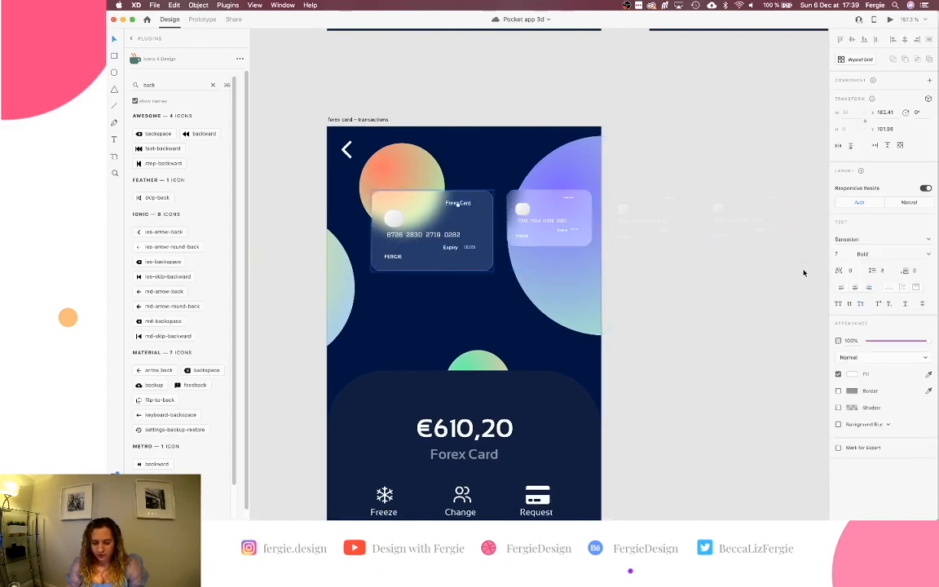
key("super+z")
key("super+z")
Inspect the title, expiry, card number and cardholder text layers on the first two cards.
double_click(516, 207)
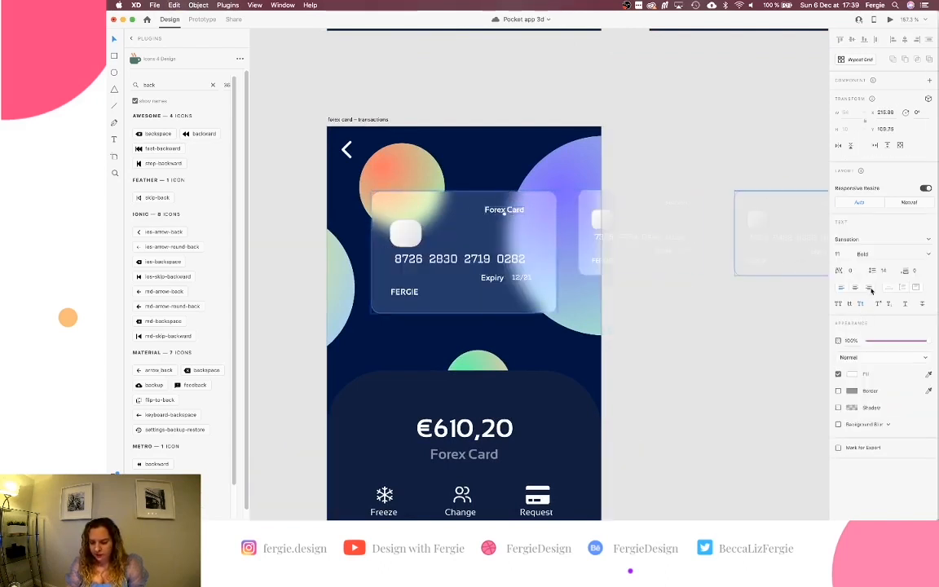
left_click(526, 278)
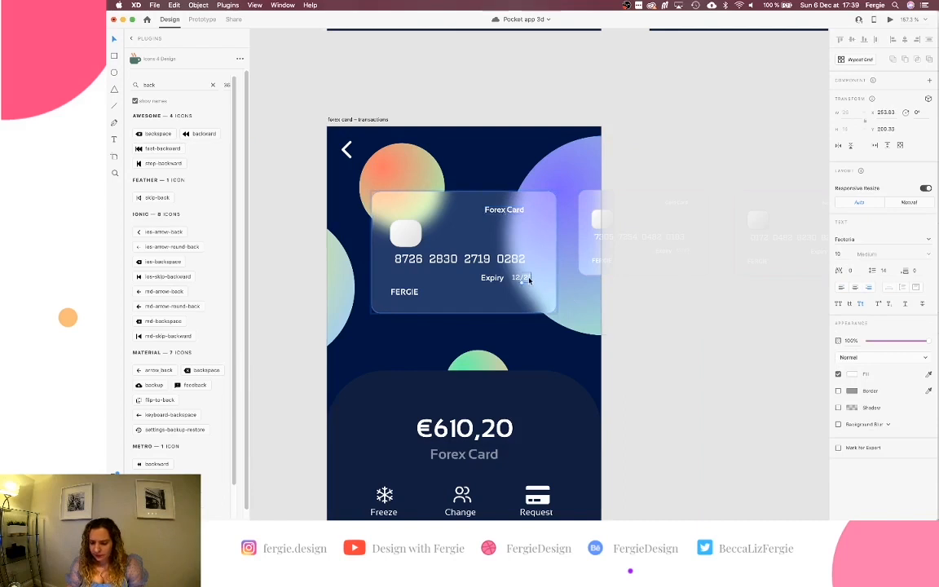
left_click(493, 278)
left_click(456, 258)
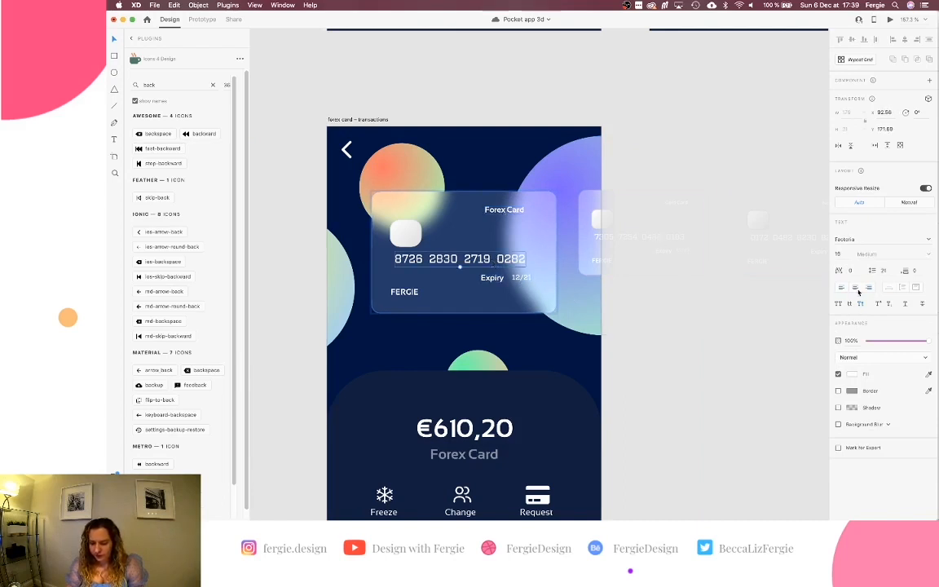
left_click(404, 291)
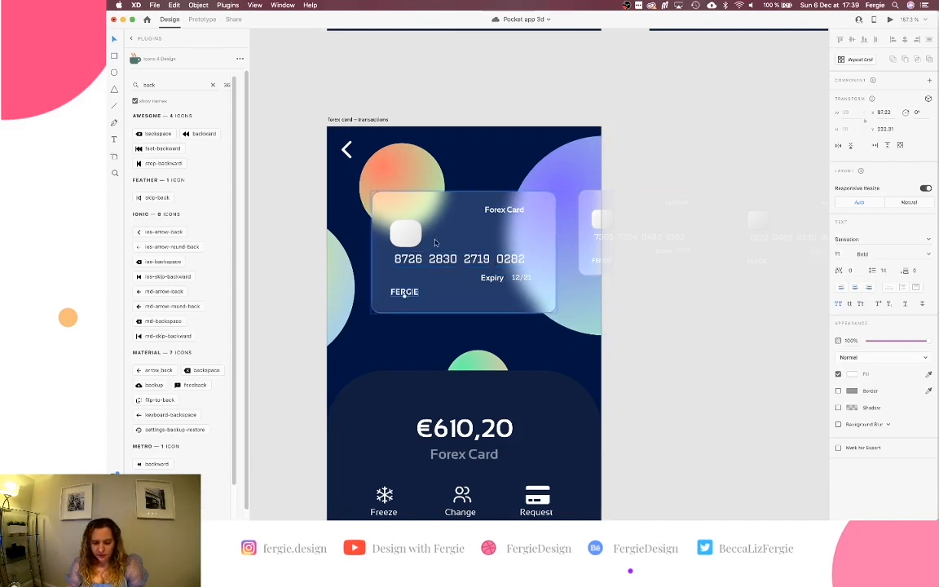
scroll(618, 315, "right", 3)
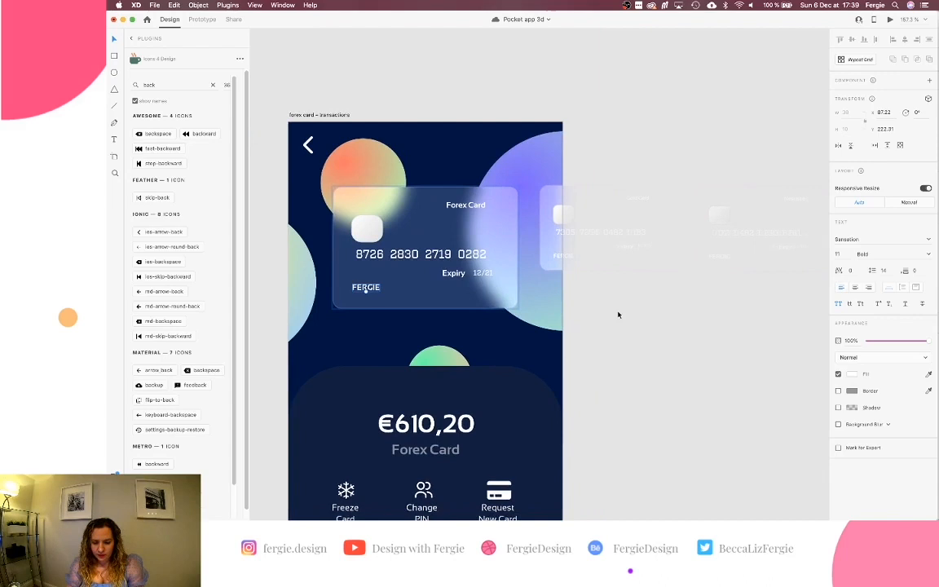
left_click(554, 257)
scroll(560, 258, "right", 3)
left_click(564, 252)
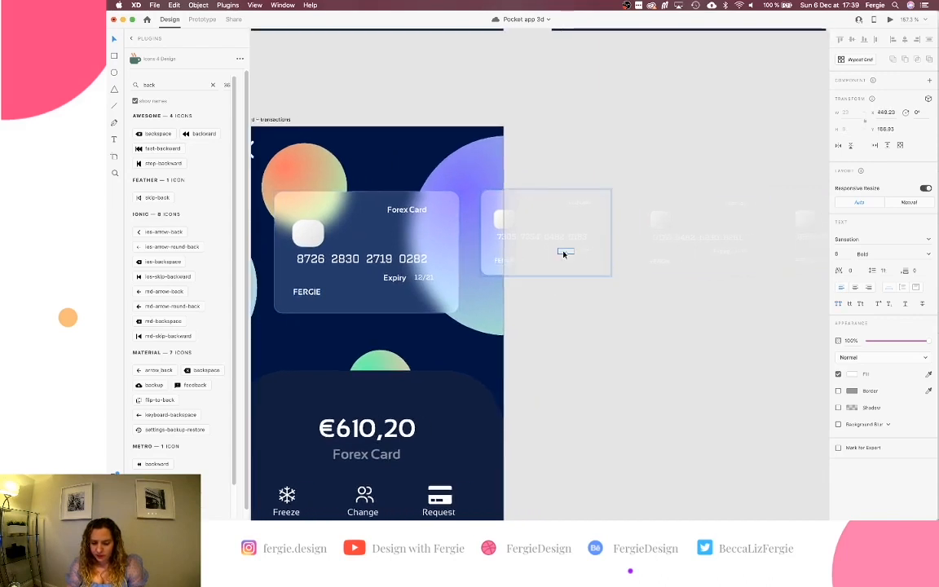
left_click(584, 253)
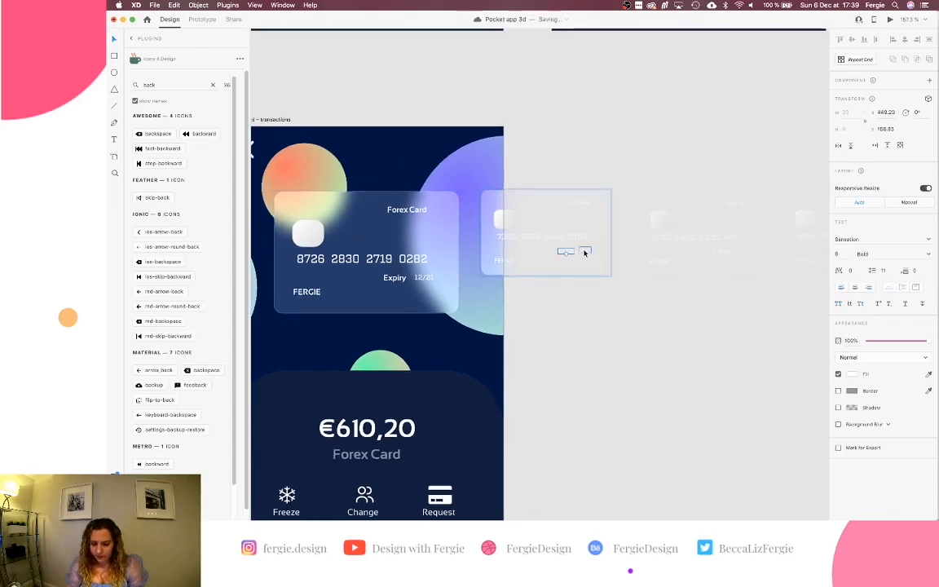
Fill in the blank expiry date on the next card as 11/22.
scroll(571, 256, "up", 5)
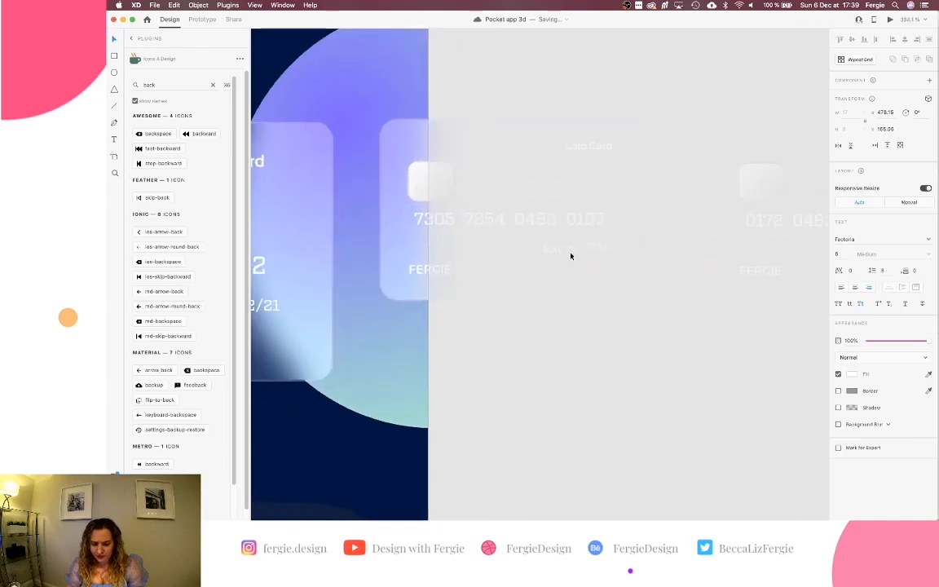
left_click(598, 215)
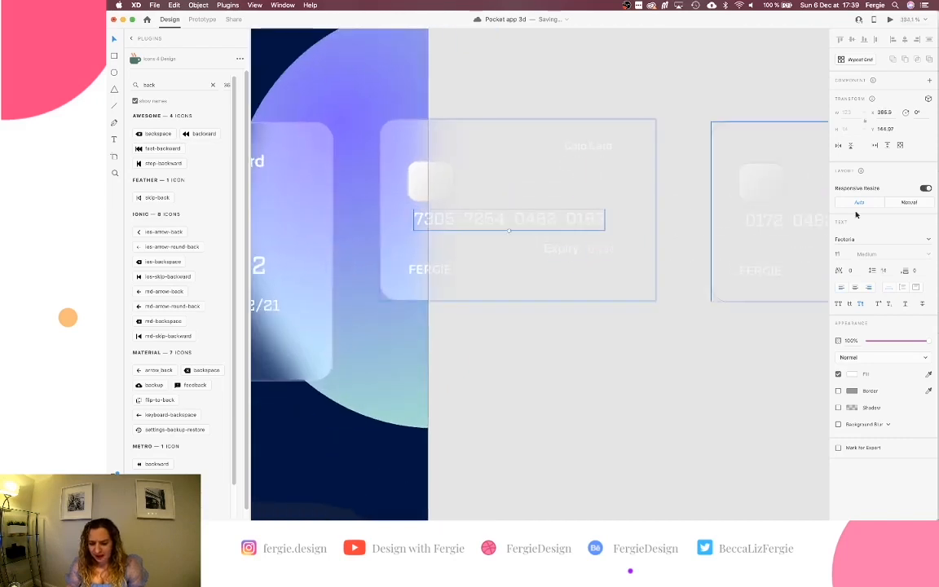
left_click(589, 147)
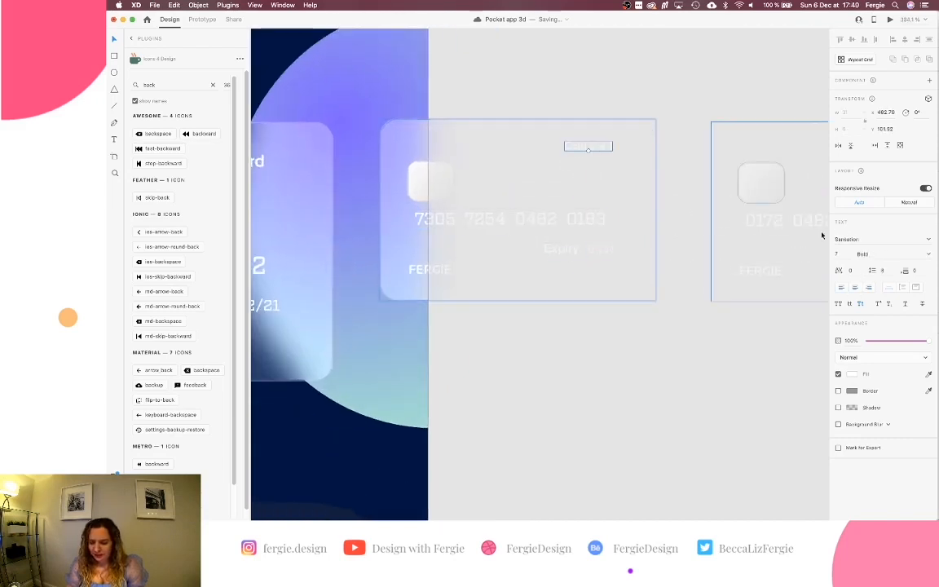
scroll(682, 236, "right", 8)
left_click(657, 257)
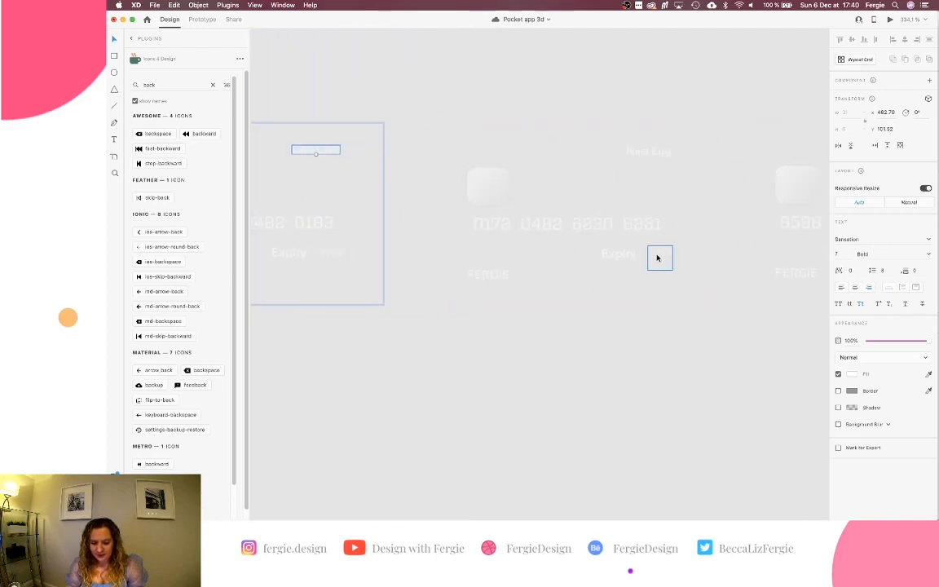
double_click(663, 261)
type("11/22")
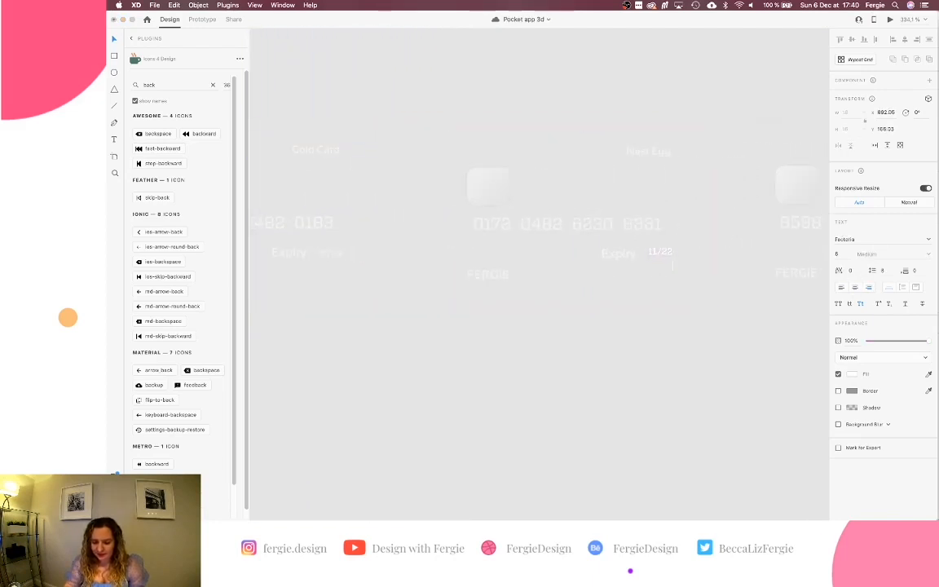
key("Escape")
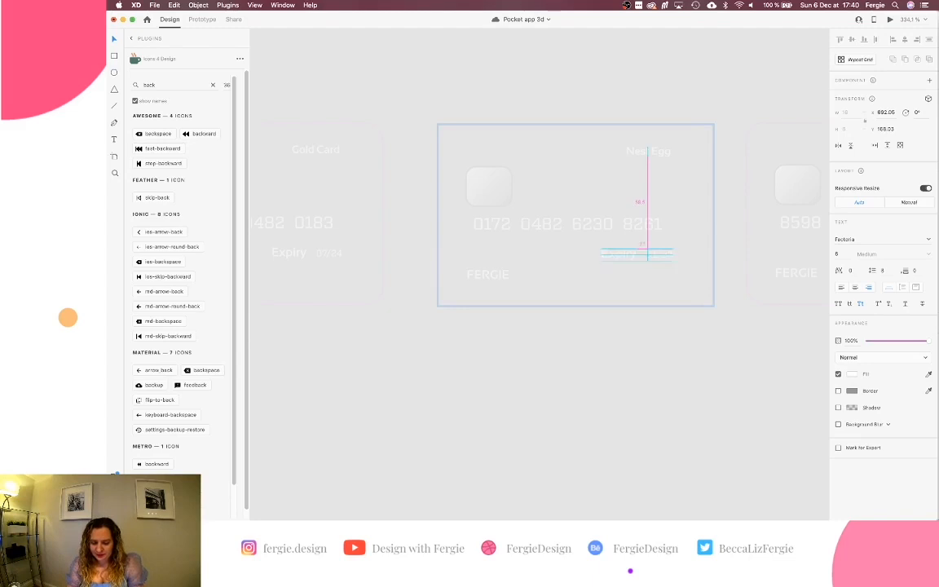
Check the title, card number, expiry and cardholder text on the Nest Egg and Forex cards.
left_click(630, 256)
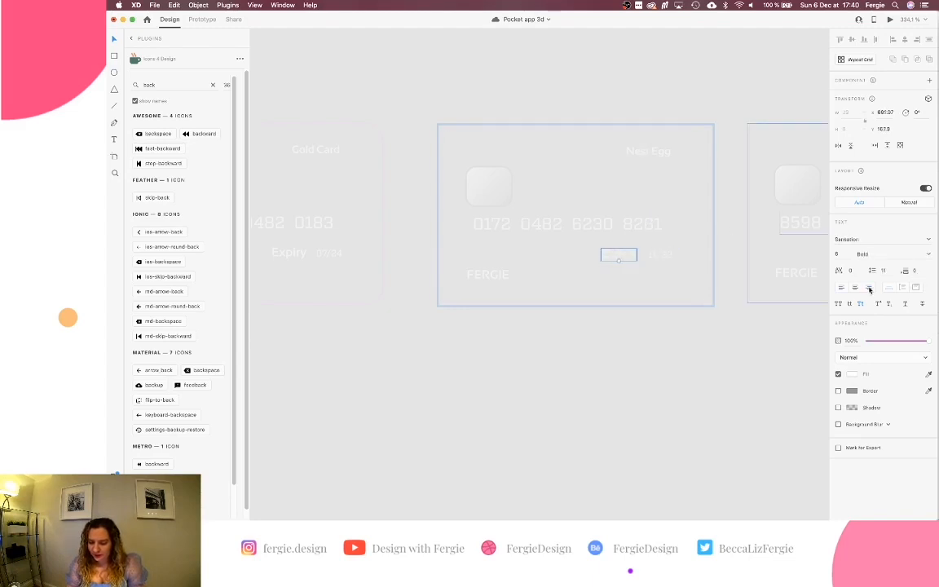
left_click(489, 280)
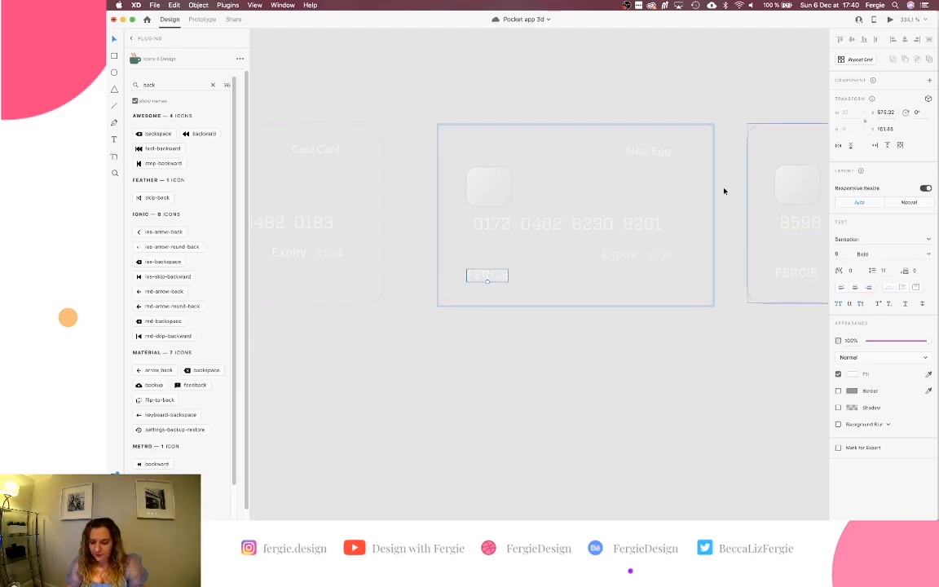
left_click(658, 151)
left_click(637, 228)
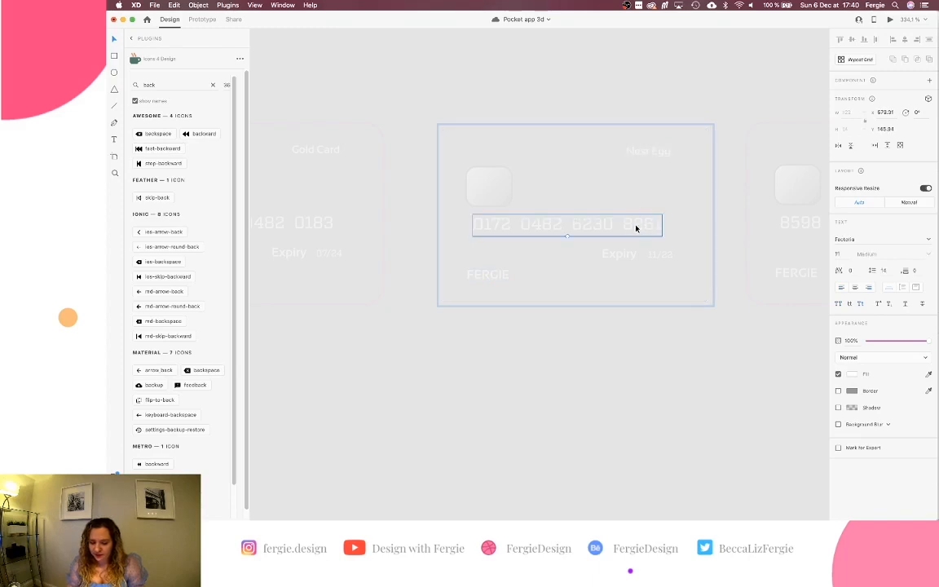
scroll(744, 282, "right", 8)
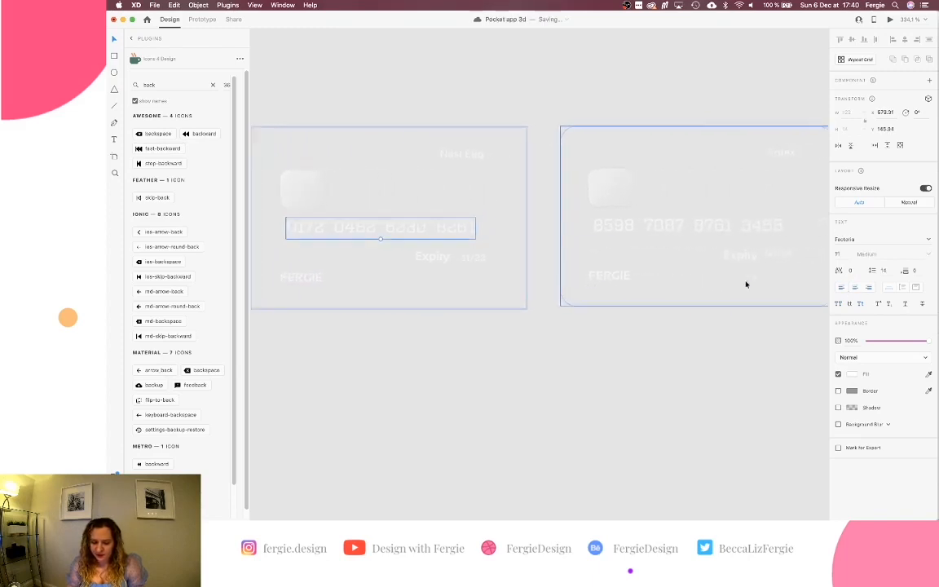
left_click(637, 150)
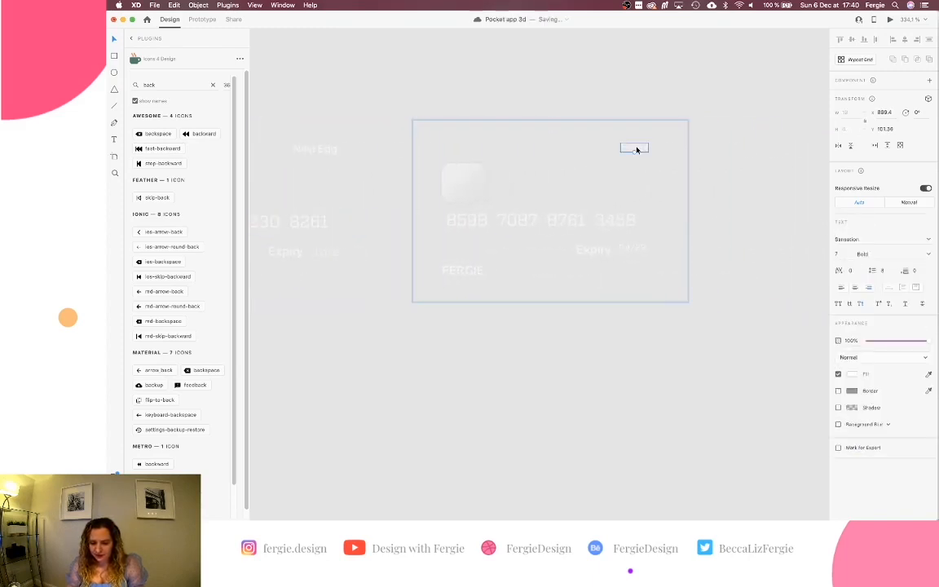
left_click(640, 250)
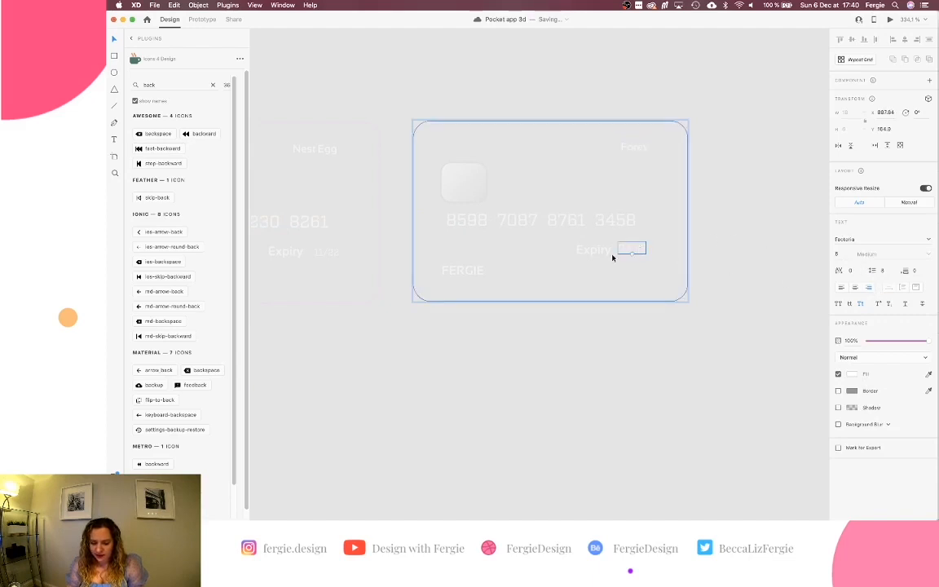
left_click(601, 252)
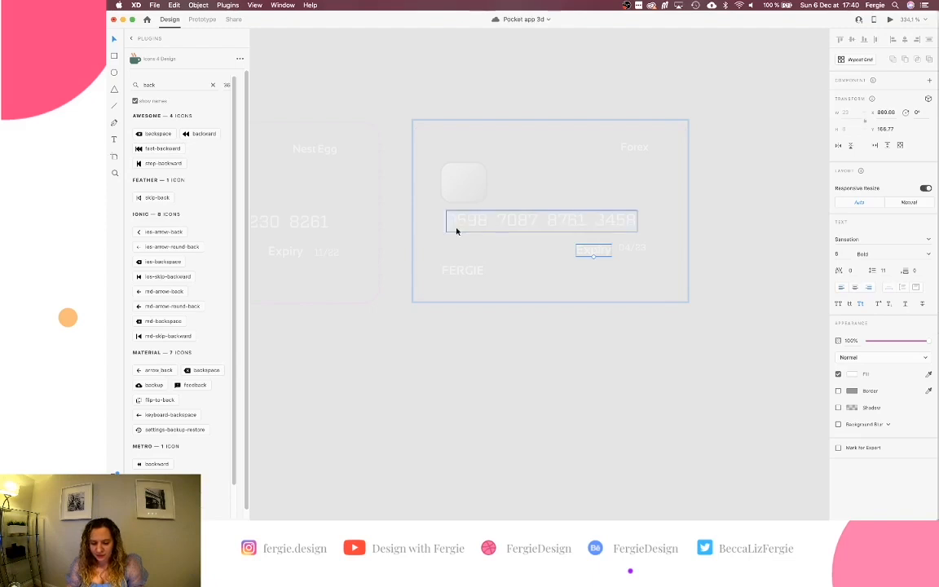
left_click(461, 269)
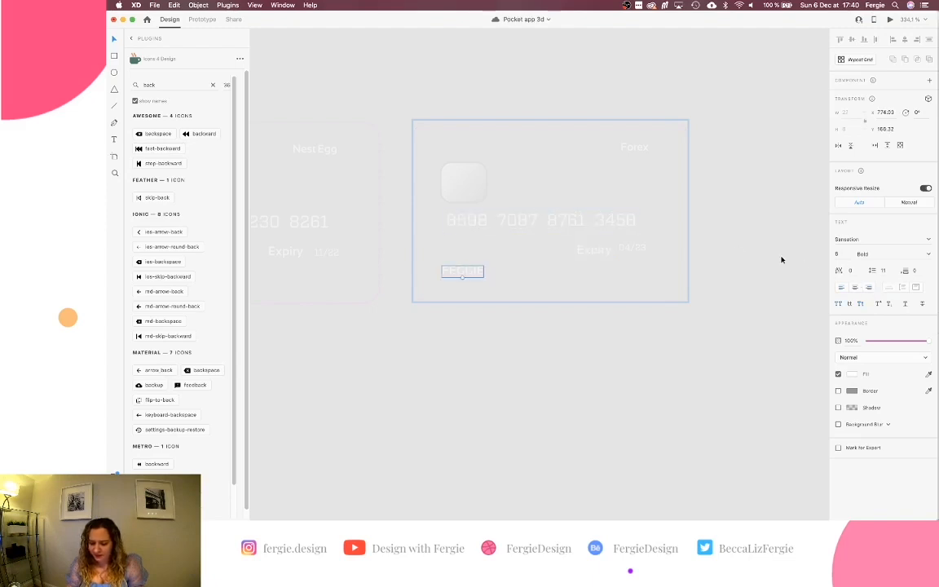
left_click(619, 228)
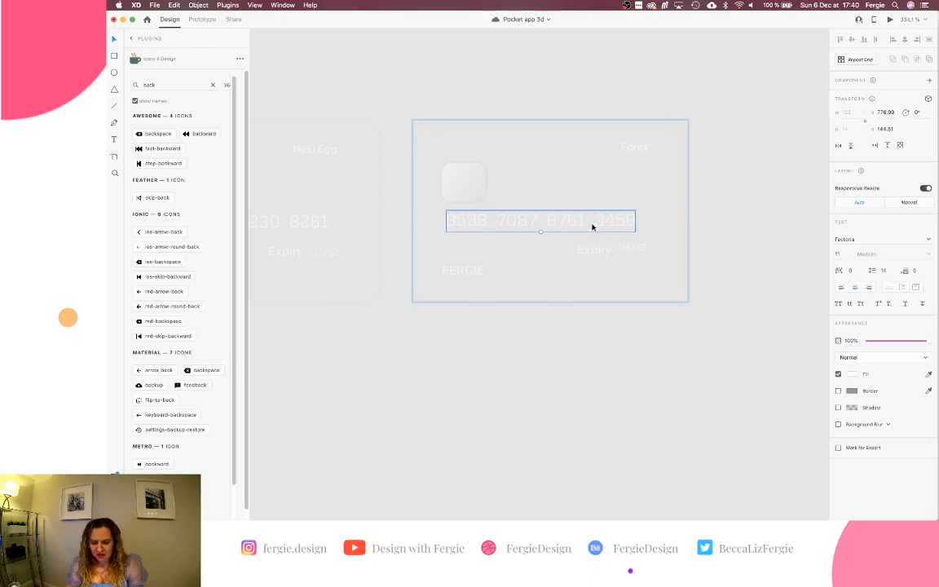
scroll(593, 227, "down", 5)
Shrink the card carousel group slightly from its bottom-right corner.
left_click(526, 322)
scroll(526, 323, "left", 3)
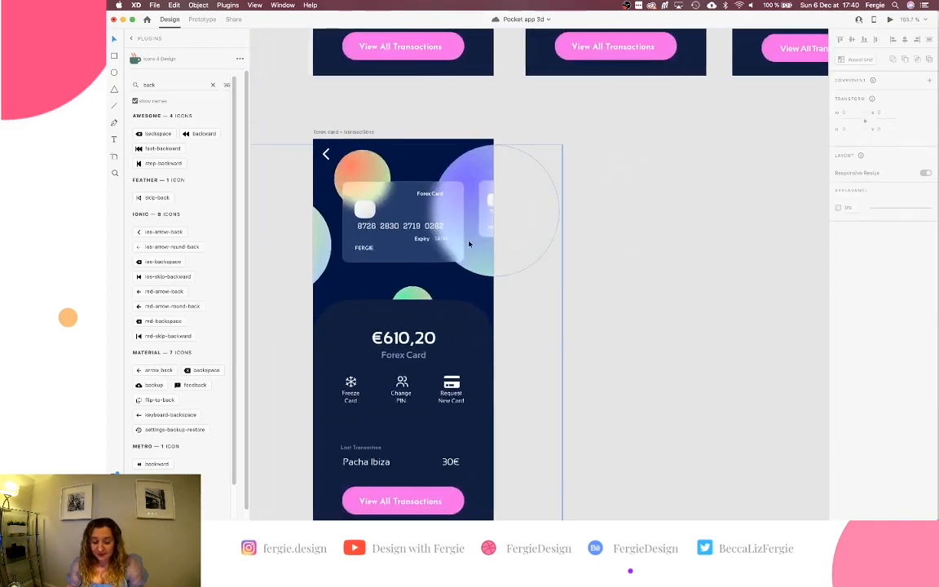
left_click(445, 242)
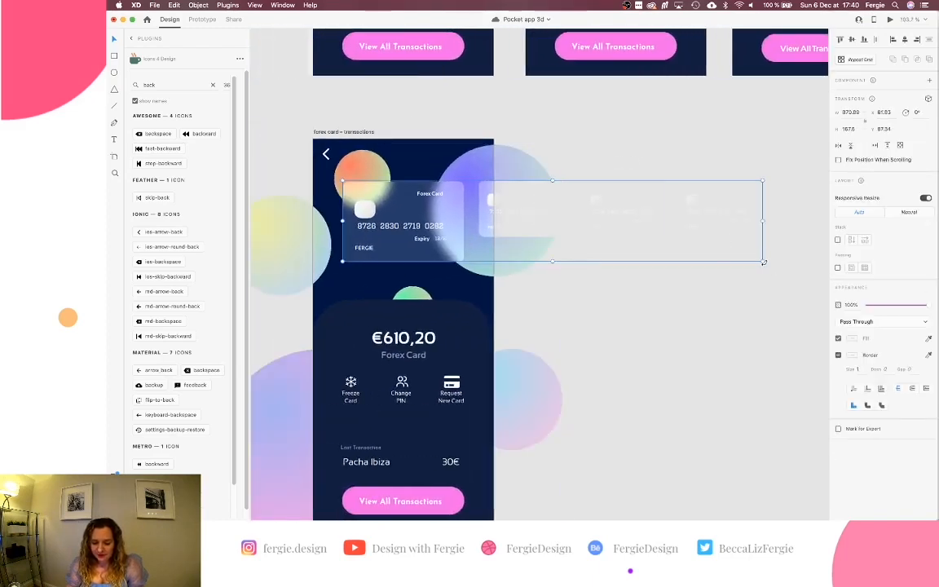
left_click_drag(763, 262, 684, 236)
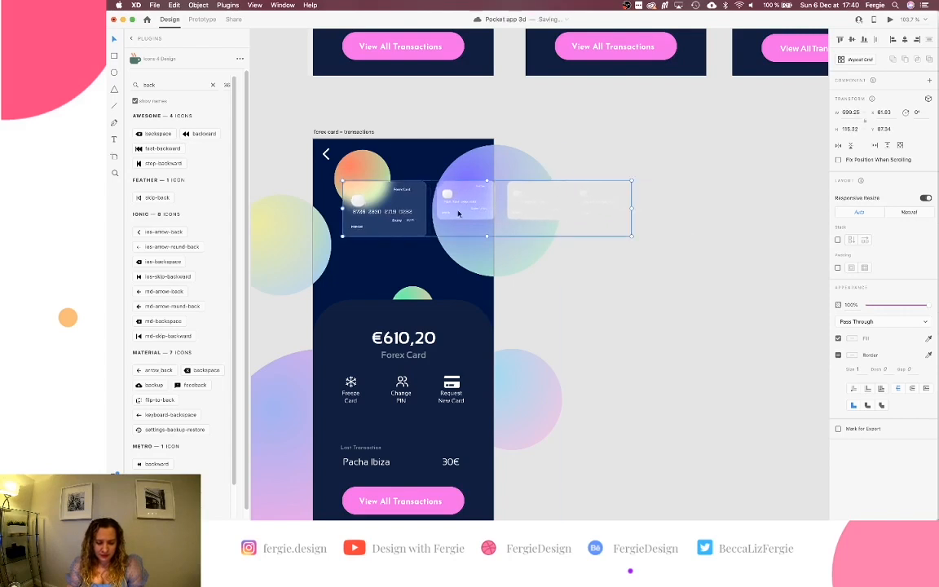
scroll(391, 187, "up", 5)
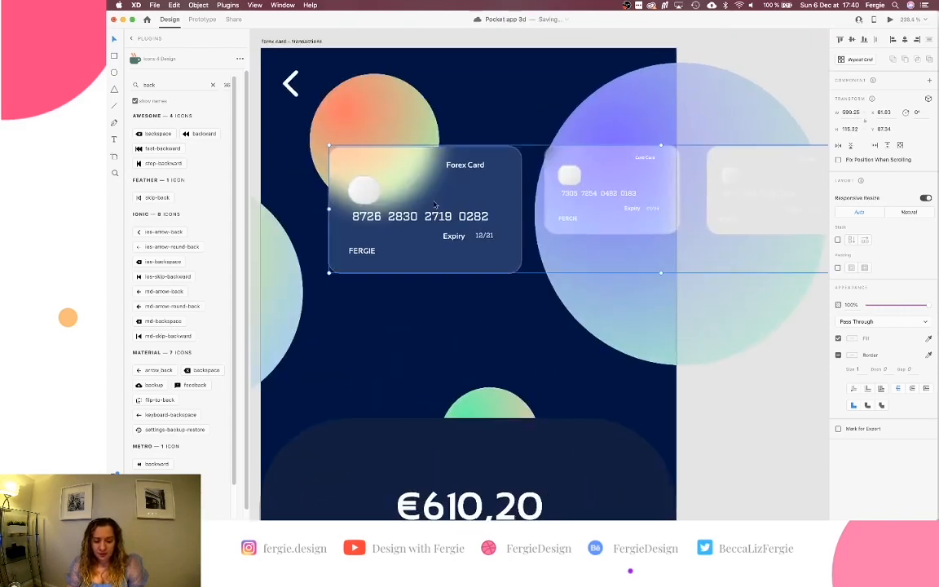
scroll(433, 211, "left", 3)
Lower the Forex card chip's corner radius to 7 and the second chip's to 6.
left_click(421, 172)
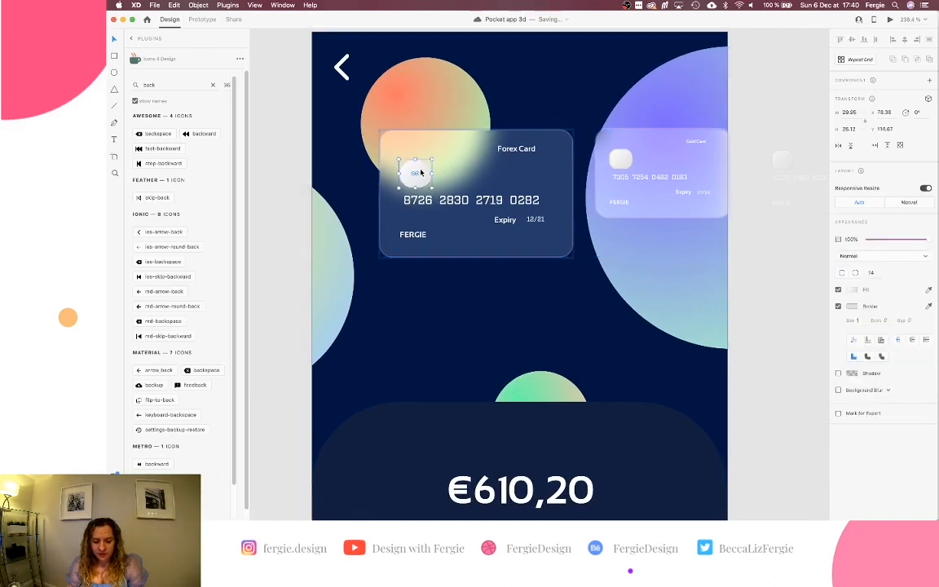
left_click(872, 272)
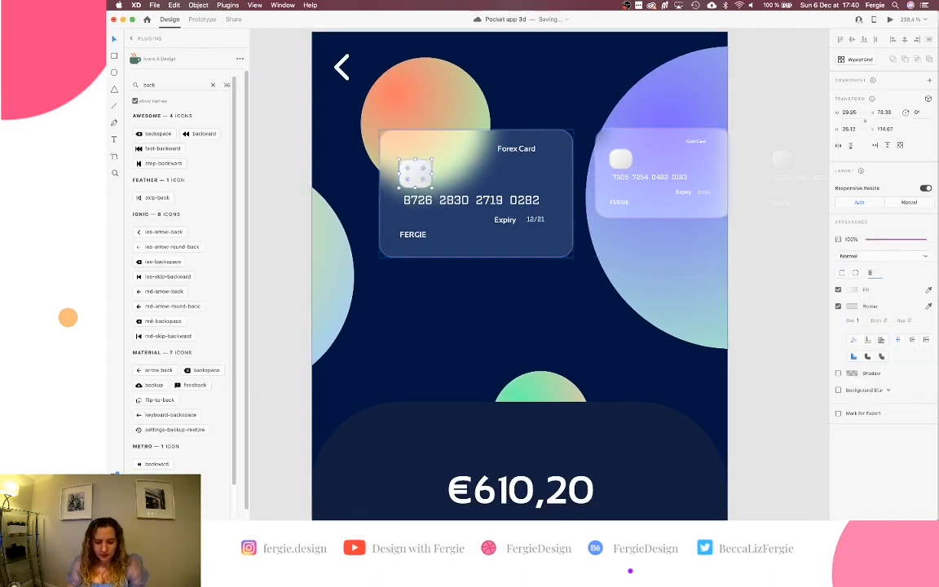
key("Down")
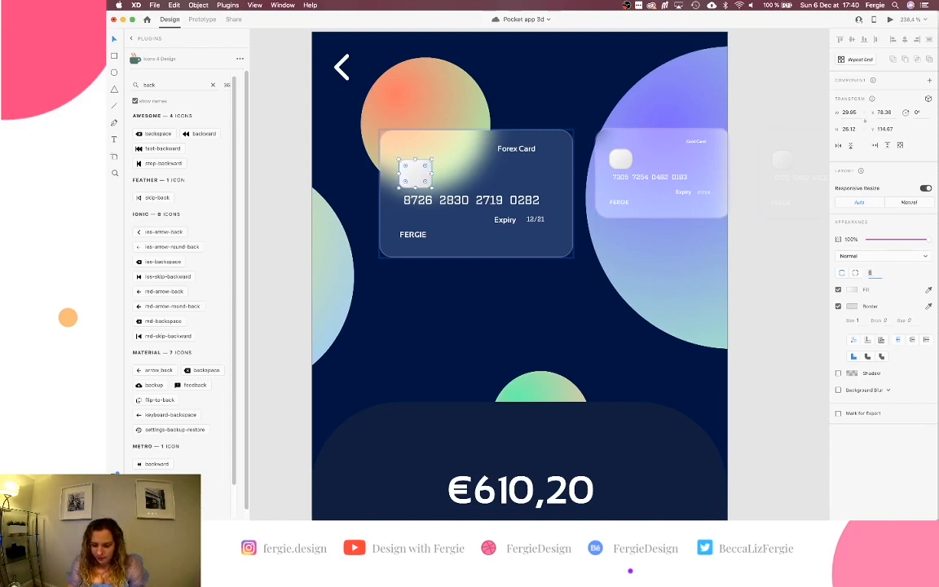
left_click(622, 161)
left_click(871, 272)
type("66.09")
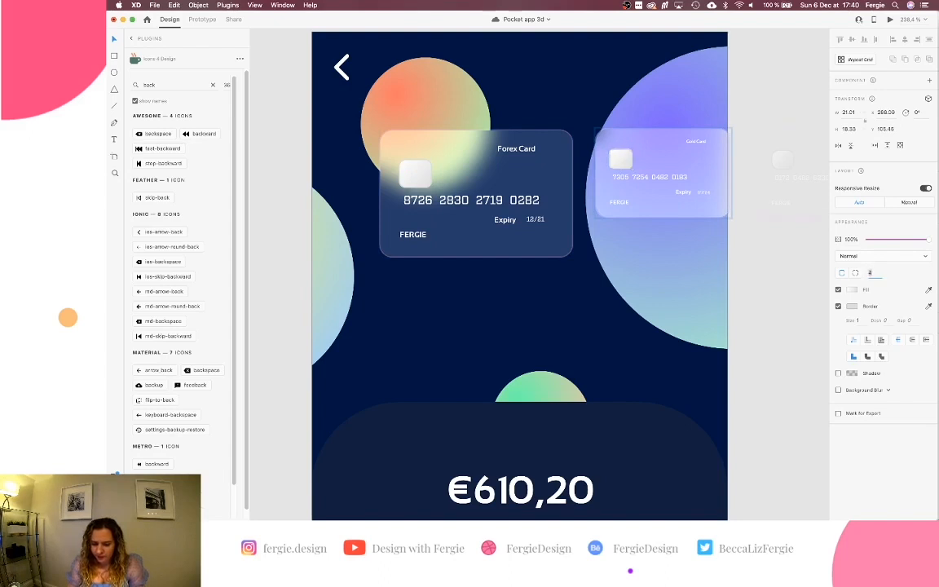
Give the third card's chip a corner radius of 6 and check the fourth chip.
scroll(760, 264, "right", 3)
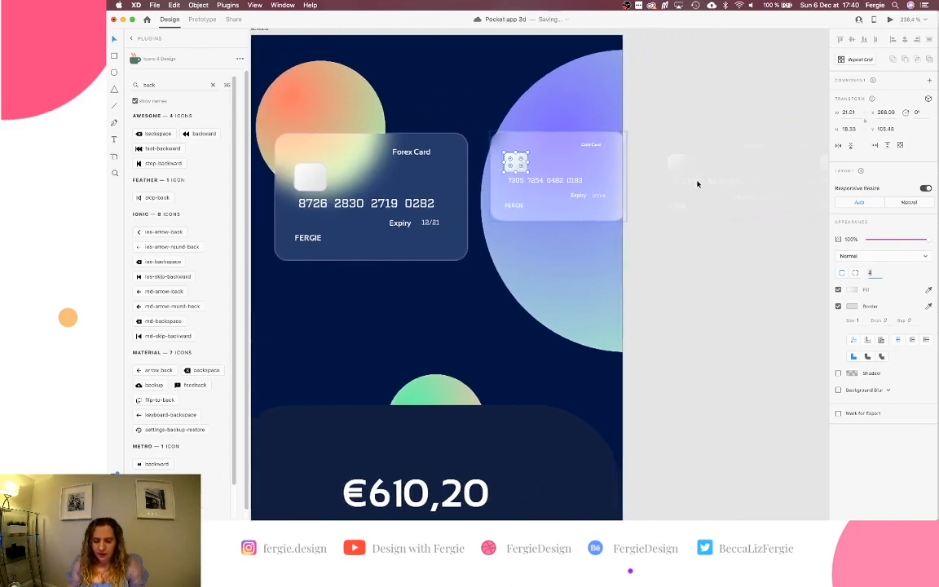
left_click(676, 162)
scroll(667, 272, "right", 4)
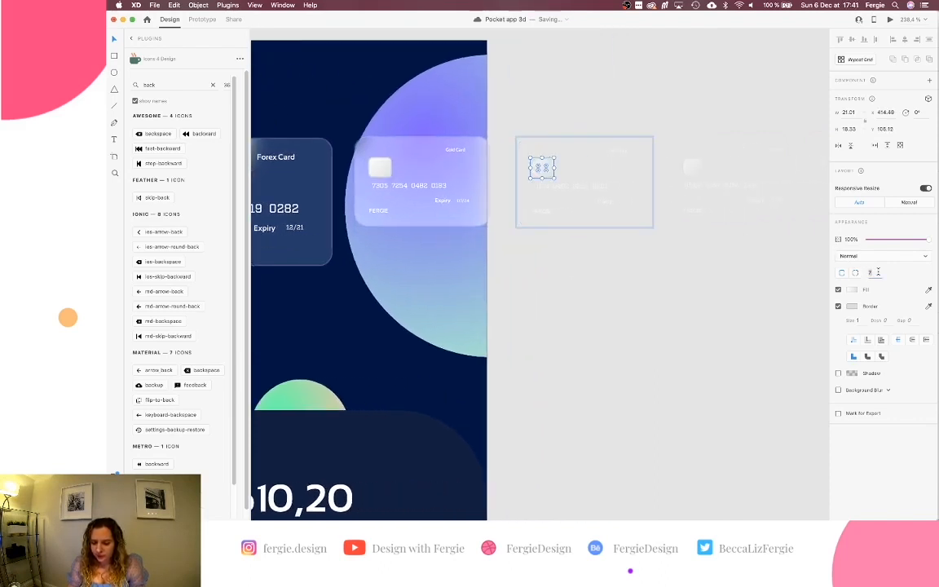
type("6")
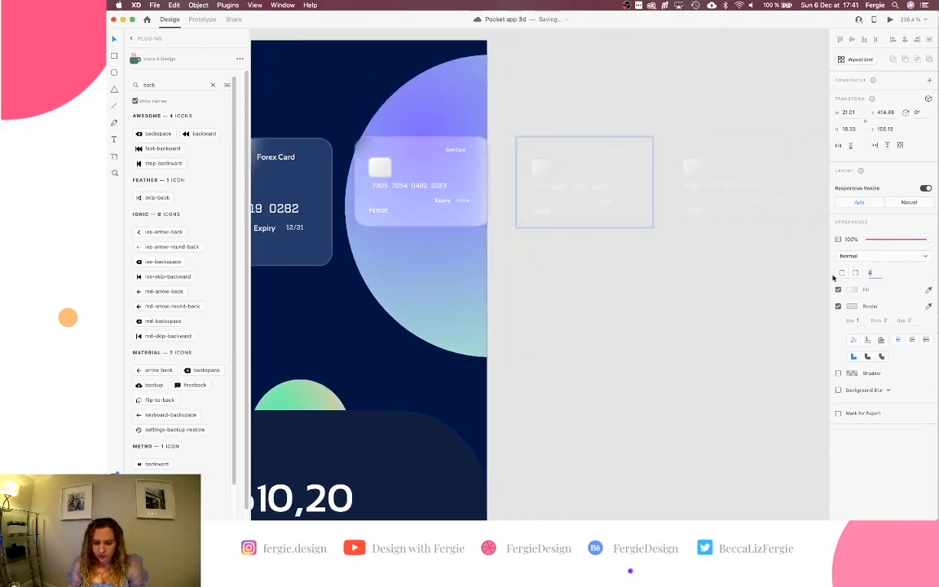
scroll(795, 283, "right", 3)
left_click(616, 176)
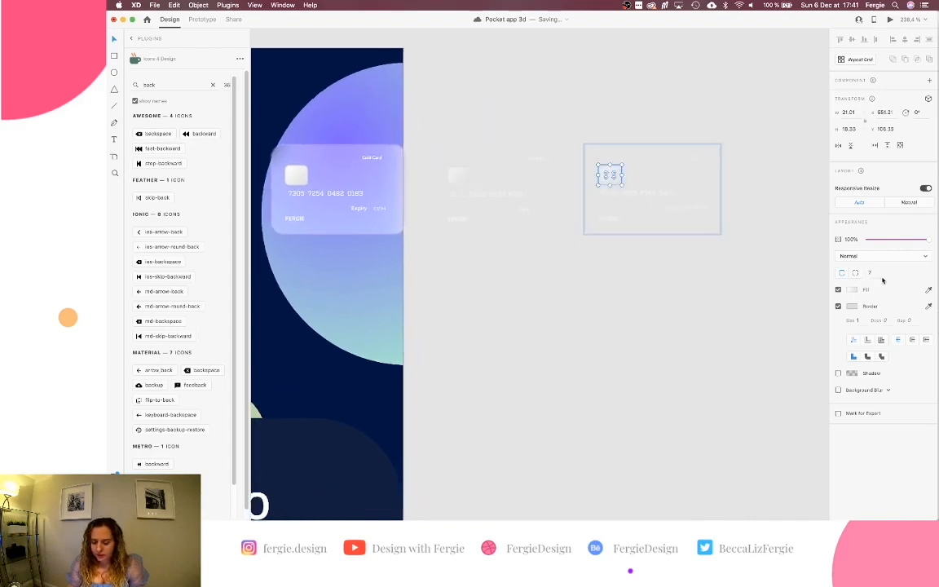
left_click(564, 349)
scroll(564, 349, "left", 2)
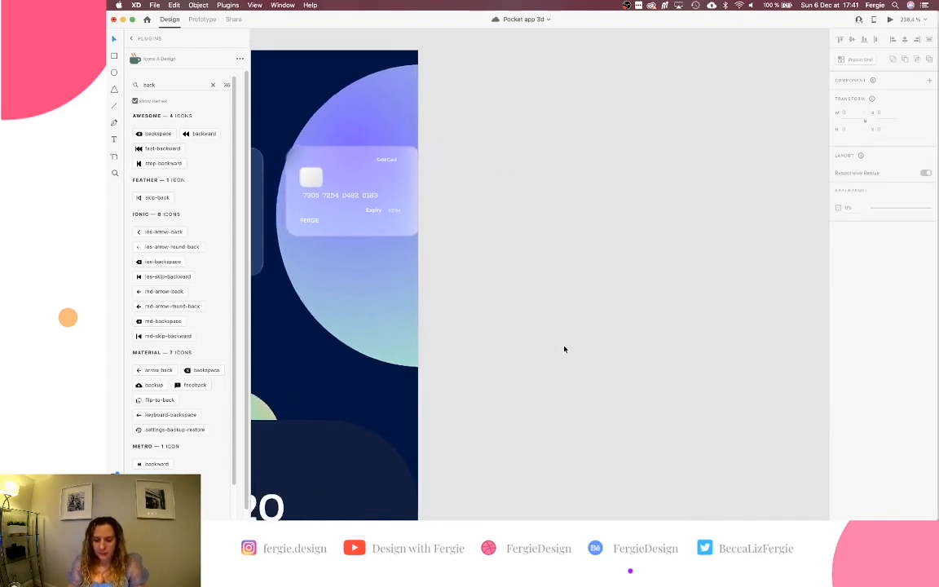
scroll(564, 349, "left", 15)
Paste a copy of the card background and centre it horizontally on the artboard.
left_click(545, 252)
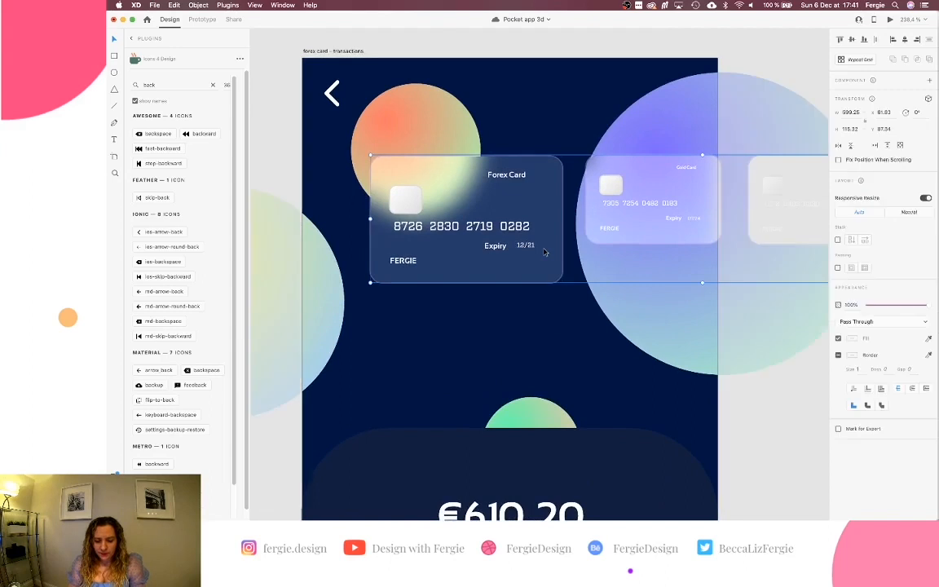
double_click(555, 216)
key("super+c")
key("super+v")
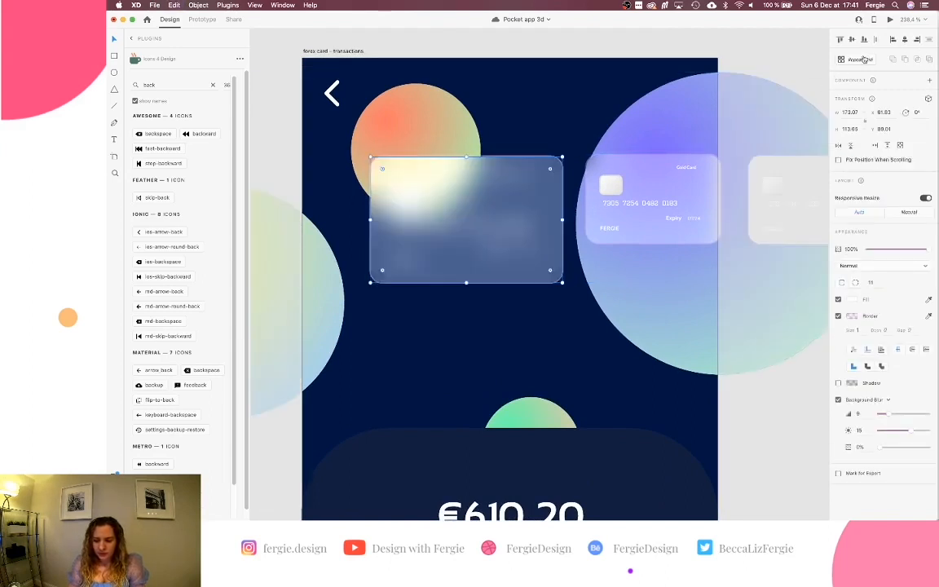
left_click(905, 40)
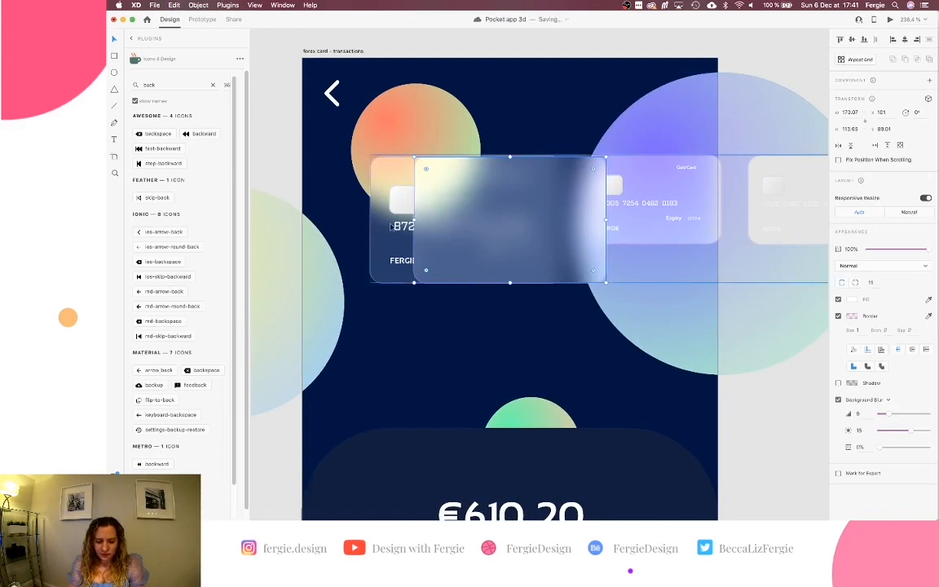
left_click_drag(474, 232, 474, 180)
Snap the card carousel to the centred copy, then delete the temporary copy.
left_click(402, 270)
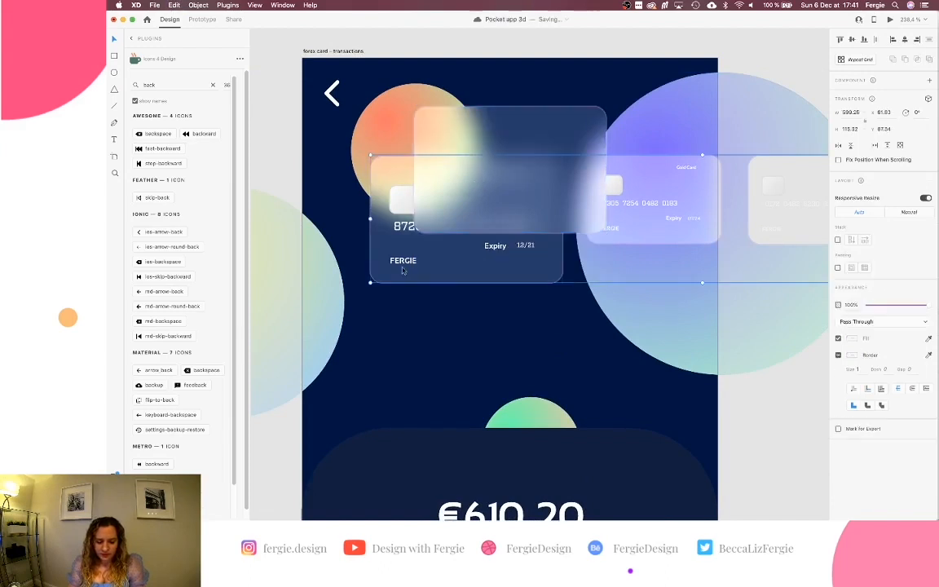
scroll(403, 269, "up", 5)
left_click_drag(403, 269, 461, 276)
scroll(465, 275, "down", 10)
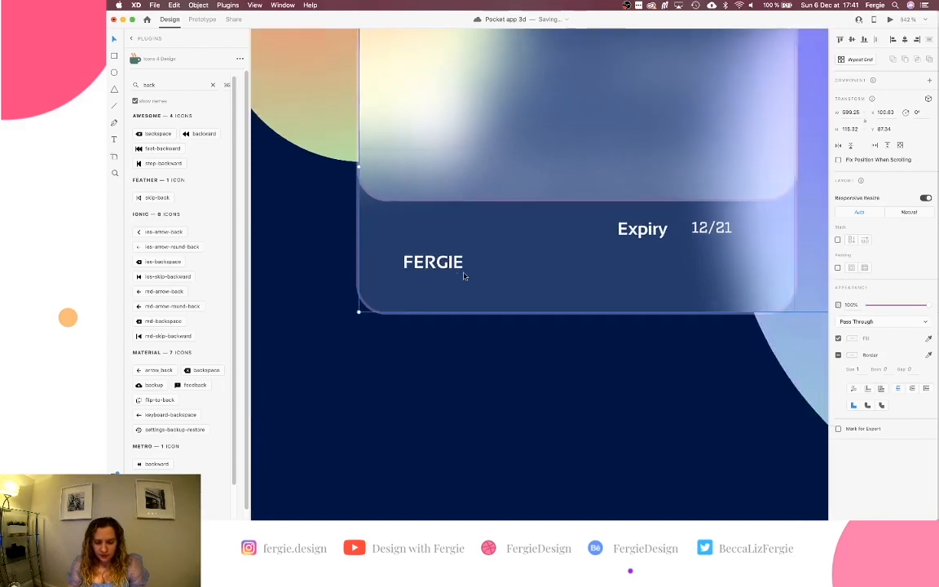
left_click(470, 231)
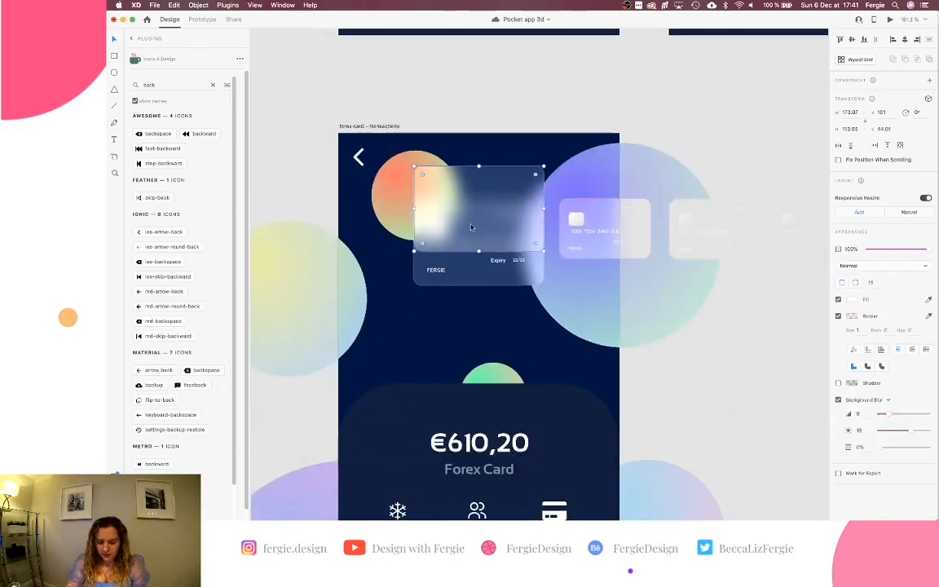
key("BackSpace")
scroll(470, 227, "down", 3)
scroll(470, 228, "down", 5)
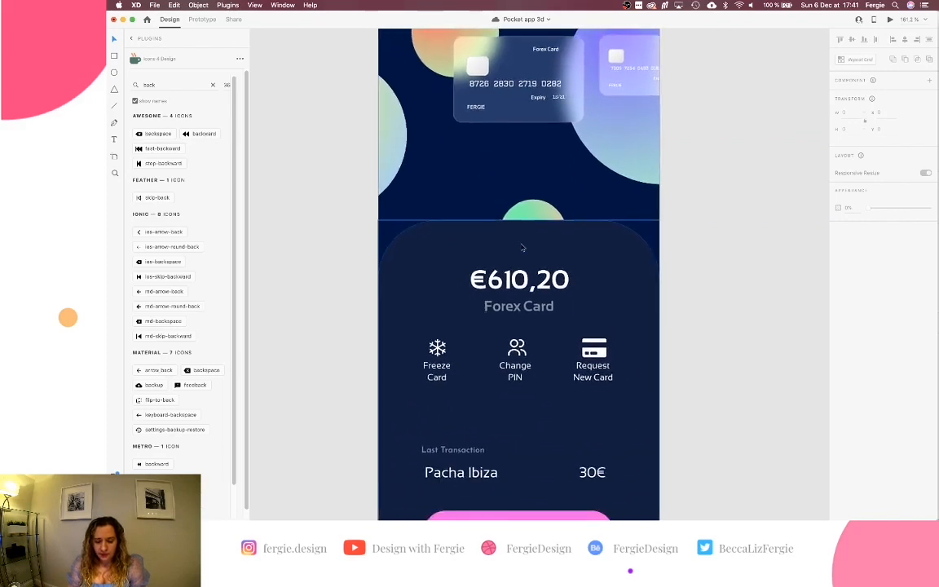
Extend the dark balance panel's top edge upward toward the cards.
left_click(523, 234)
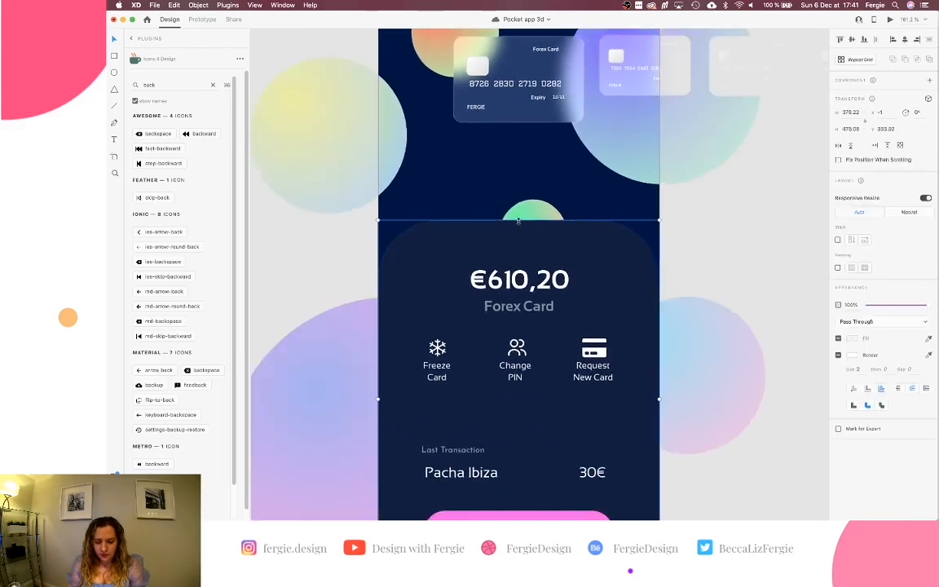
left_click_drag(517, 221, 526, 137)
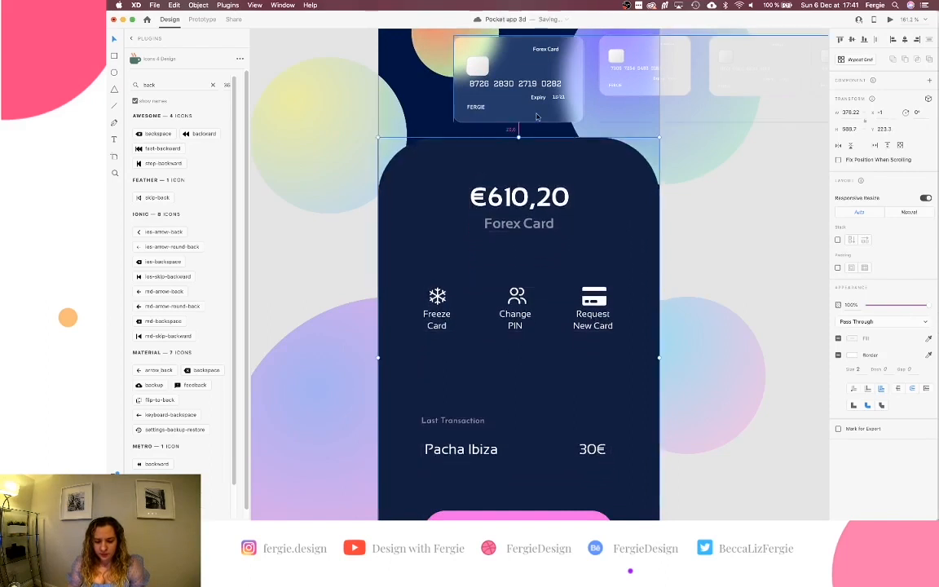
scroll(525, 173, "down", 2)
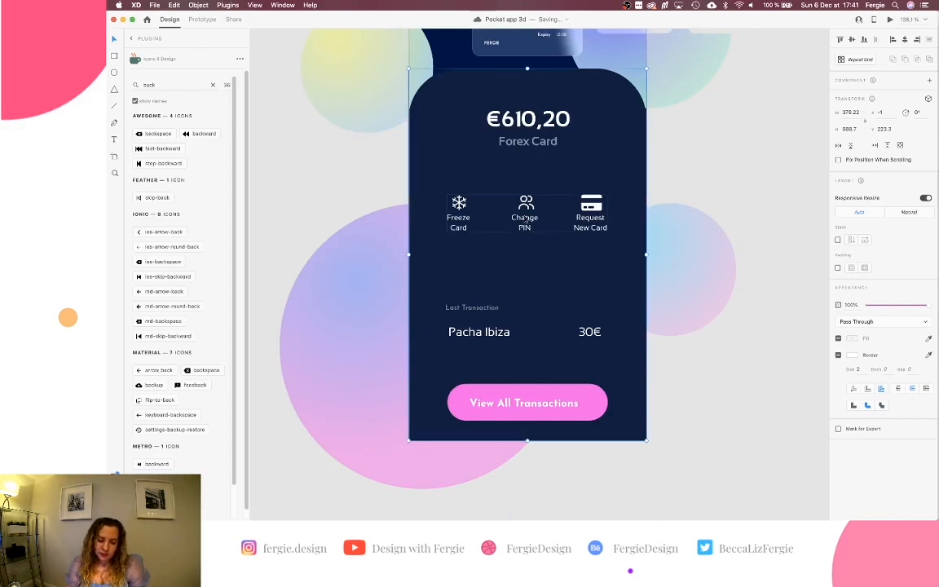
Move the Freeze Card, Change PIN, Request New Card icon row left off the artboard.
double_click(525, 225)
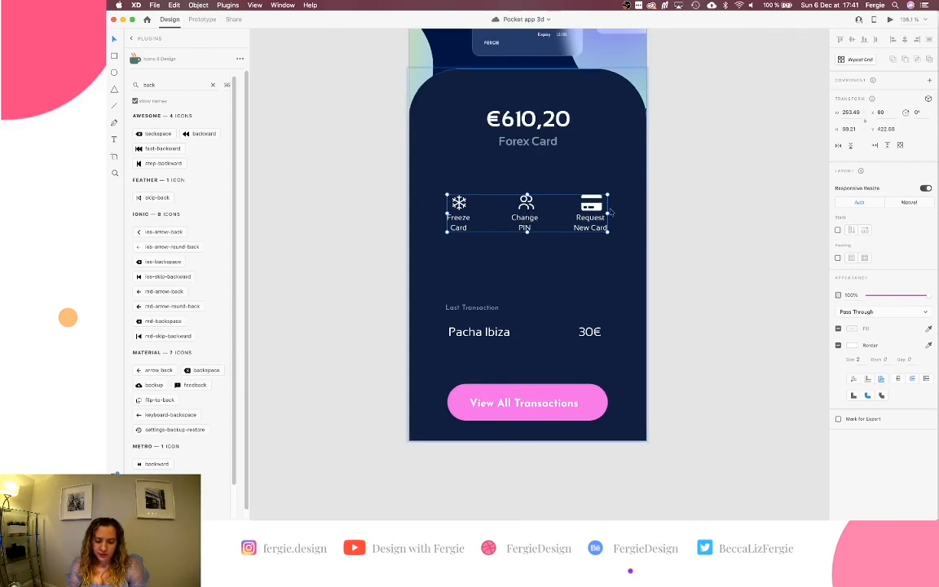
left_click_drag(600, 210, 383, 210)
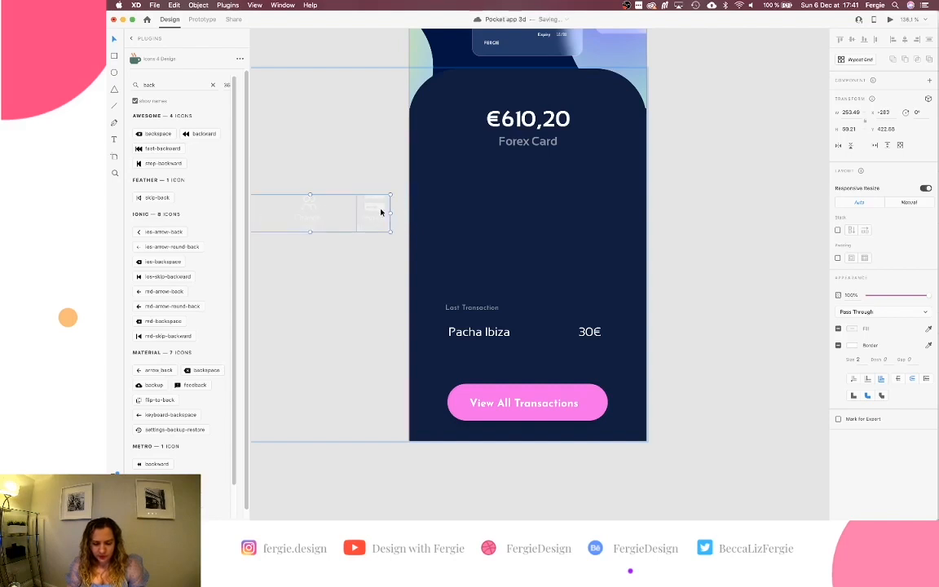
left_click(487, 309)
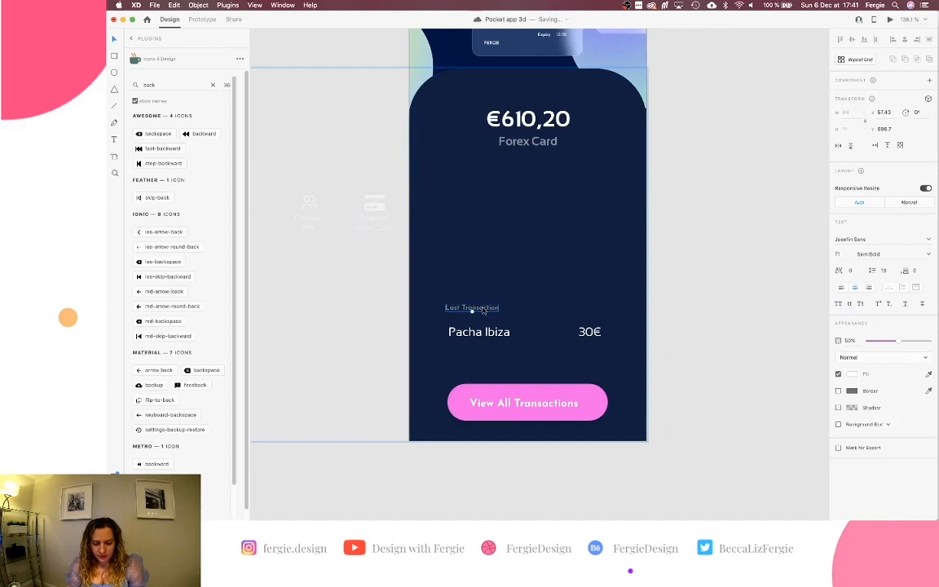
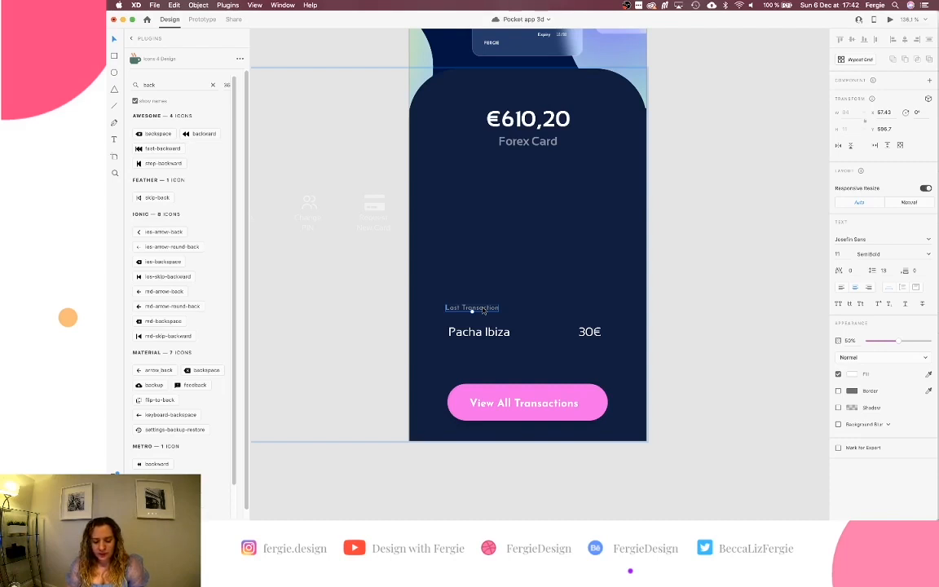
Nudge Last Transaction up and Alt-drag a duplicate of it just above.
mouse_move(484, 310)
left_mouse_down()
mouse_move(482, 280)
mouse_move(470, 276)
mouse_move(470, 308)
left_mouse_up()
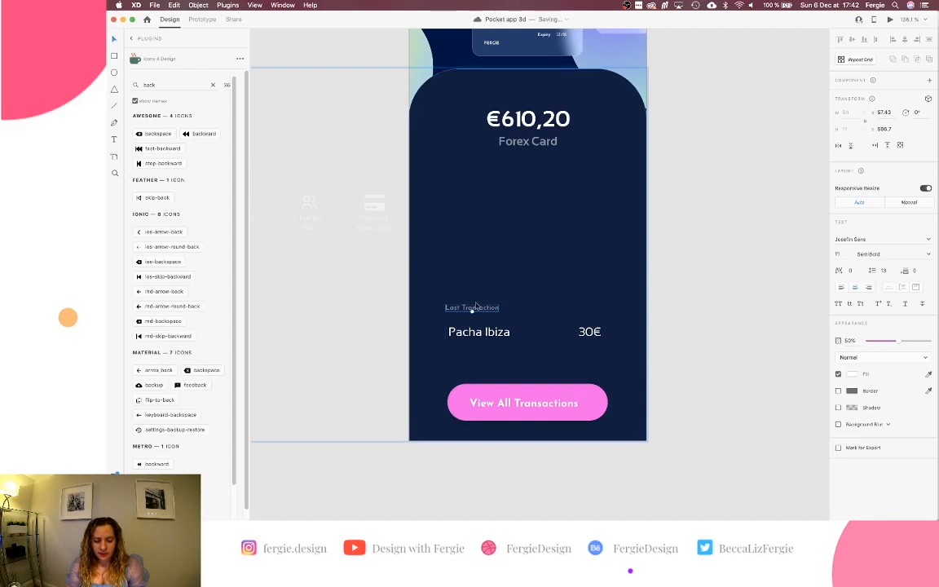
scroll(470, 308, "up", 5)
scroll(477, 306, "up", 1)
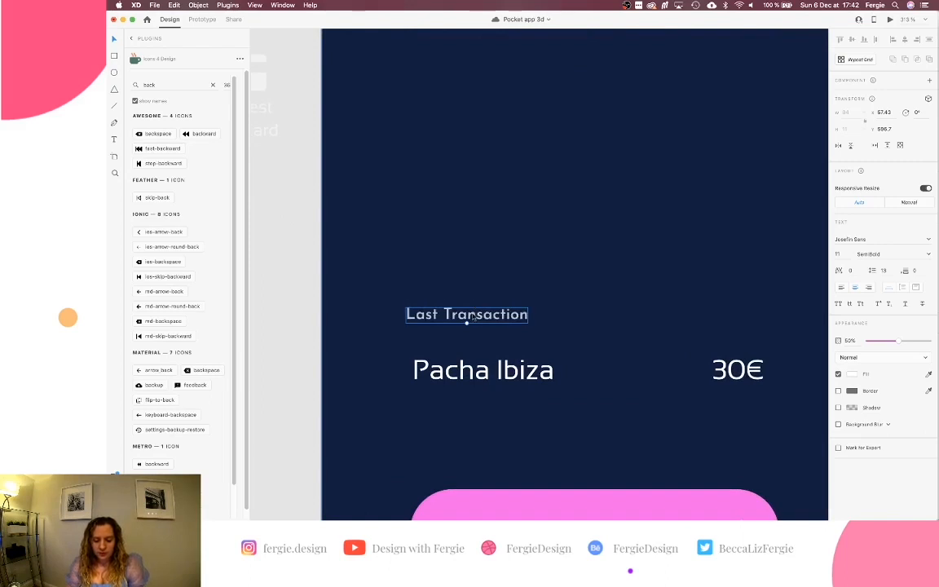
left_click_drag(477, 306, 467, 281)
Edit the duplicate's text to read 'Transaction List'.
double_click(467, 280)
left_click_drag(406, 280, 443, 280)
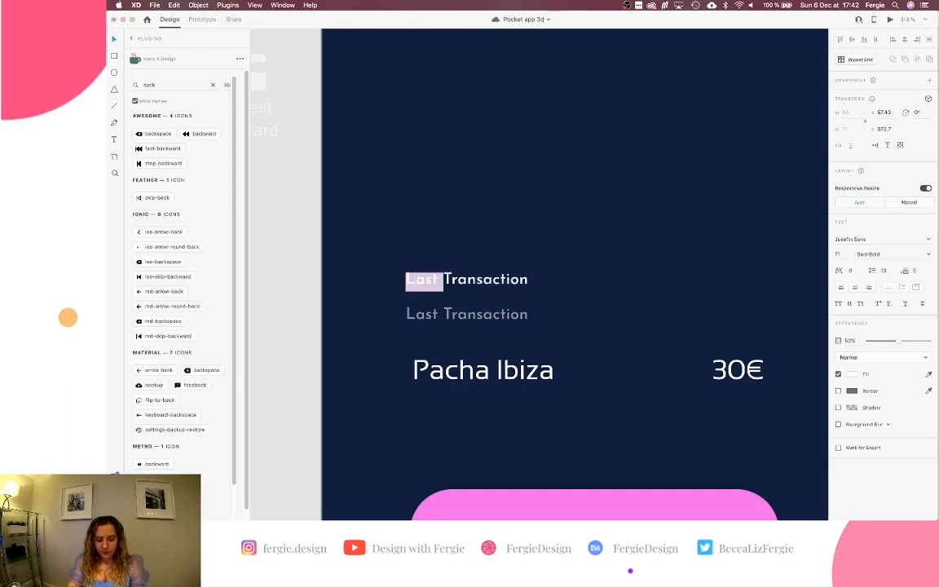
key("BackSpace")
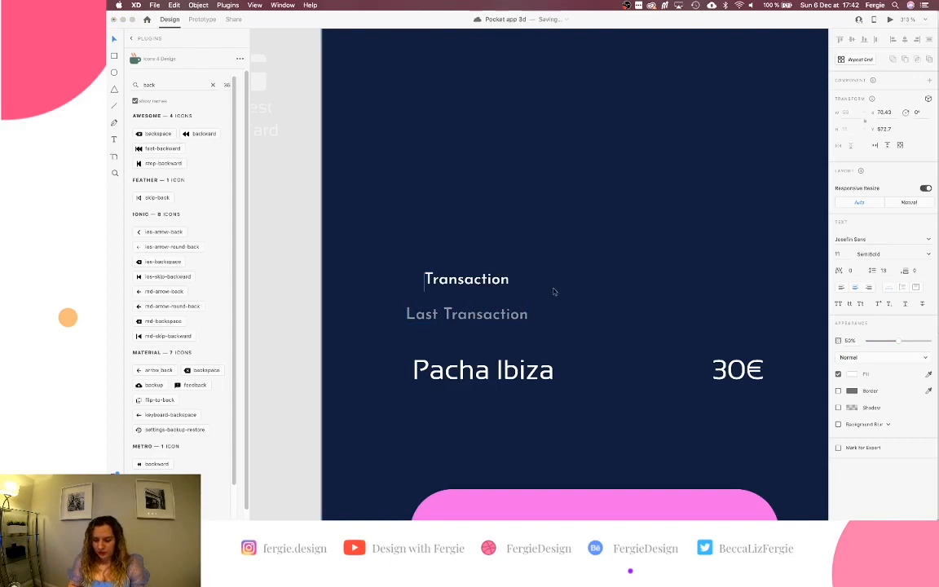
key("super+z")
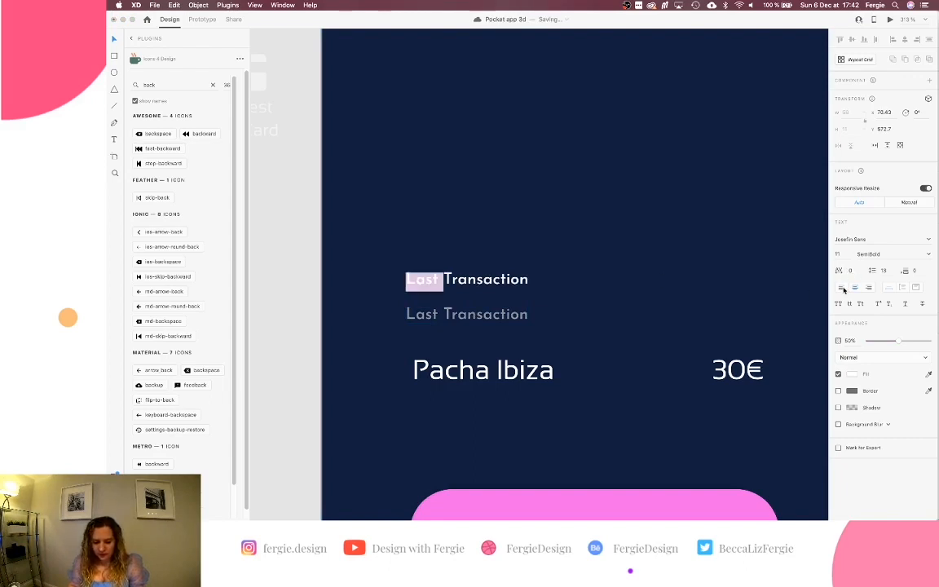
key("BackSpace")
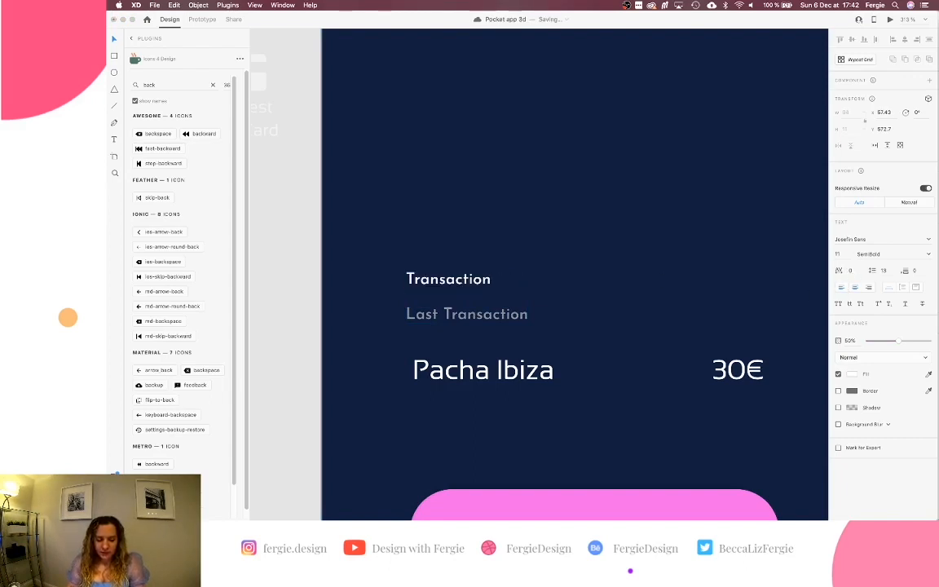
type("List")
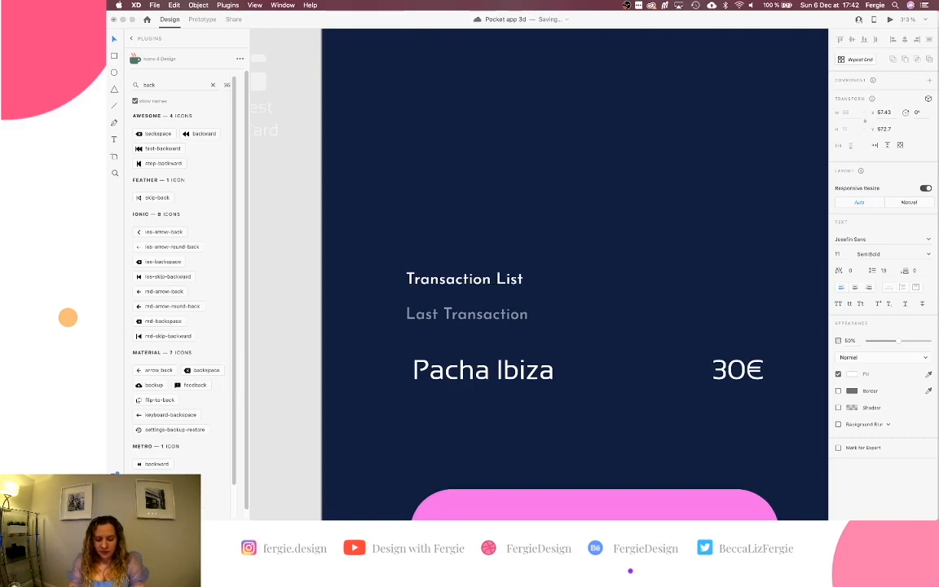
key("Escape")
scroll(555, 308, "down", 5)
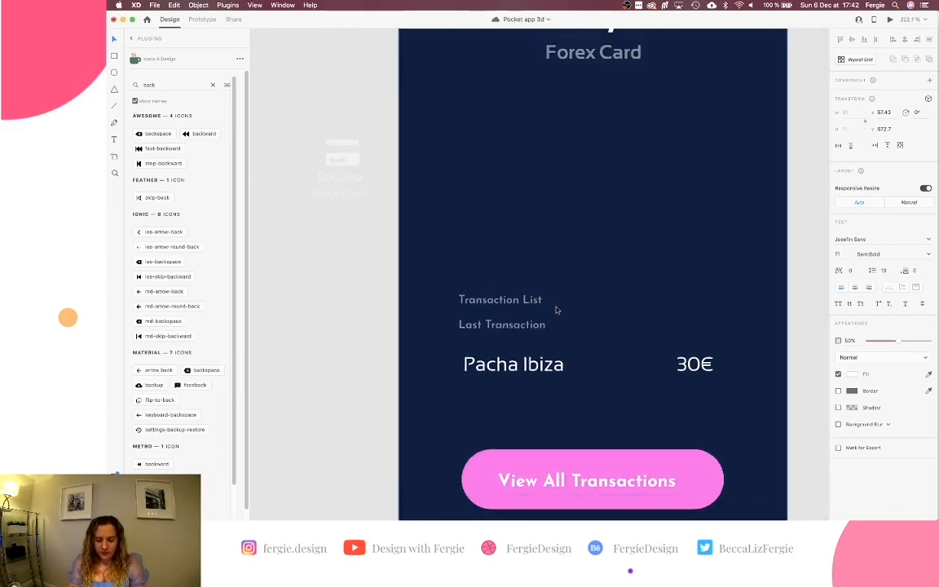
scroll(556, 308, "down", 2)
Move the Transaction List copy beneath Forex Card and briefly test Last Transaction's opacity.
left_click_drag(544, 302, 545, 156)
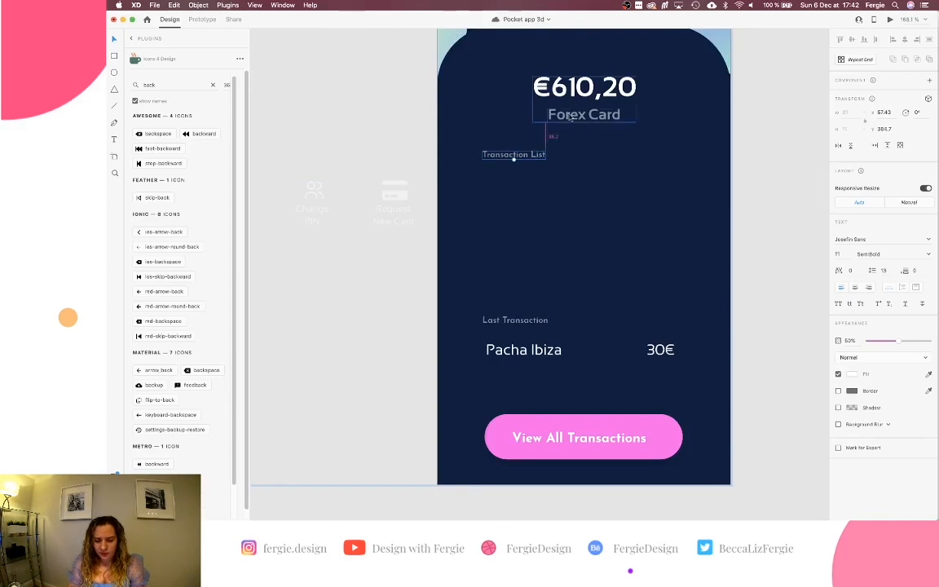
key("Up")
key("Up")
key("Up")
key("Up")
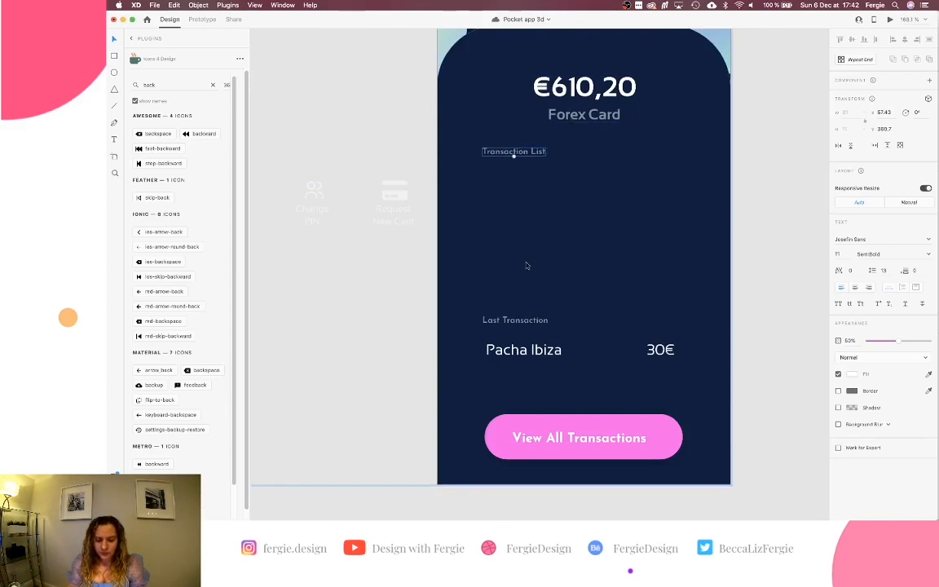
scroll(523, 276, "down", 1)
left_click(515, 309)
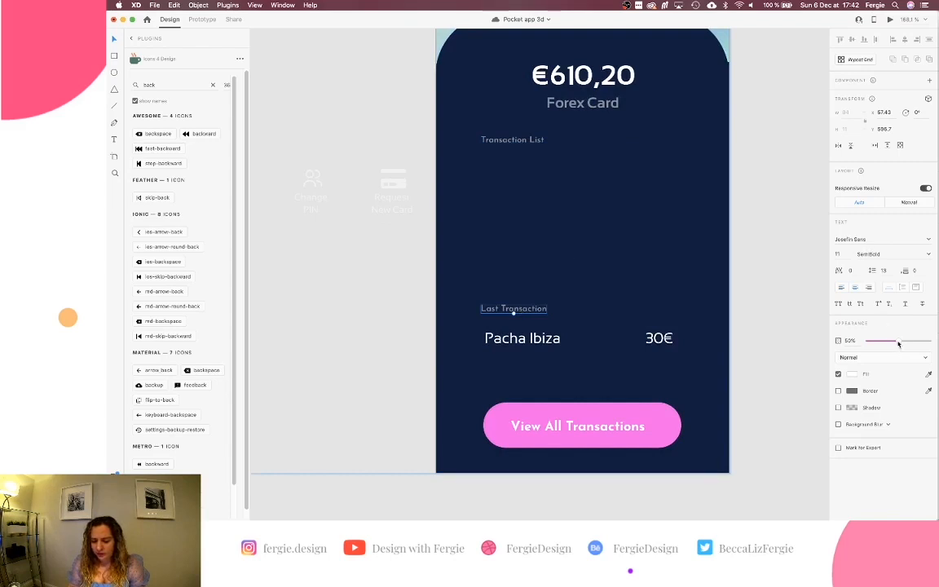
left_click_drag(898, 343, 863, 344)
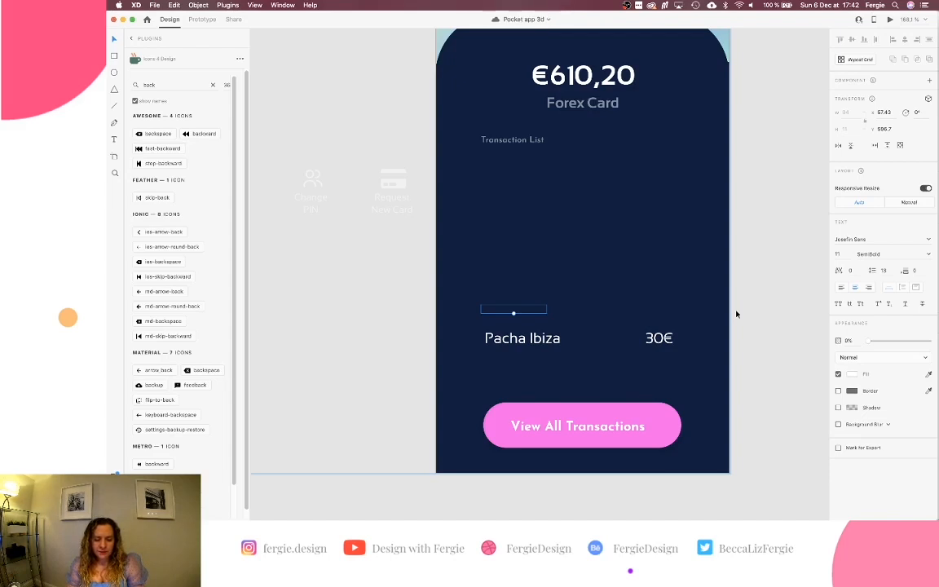
key("5")
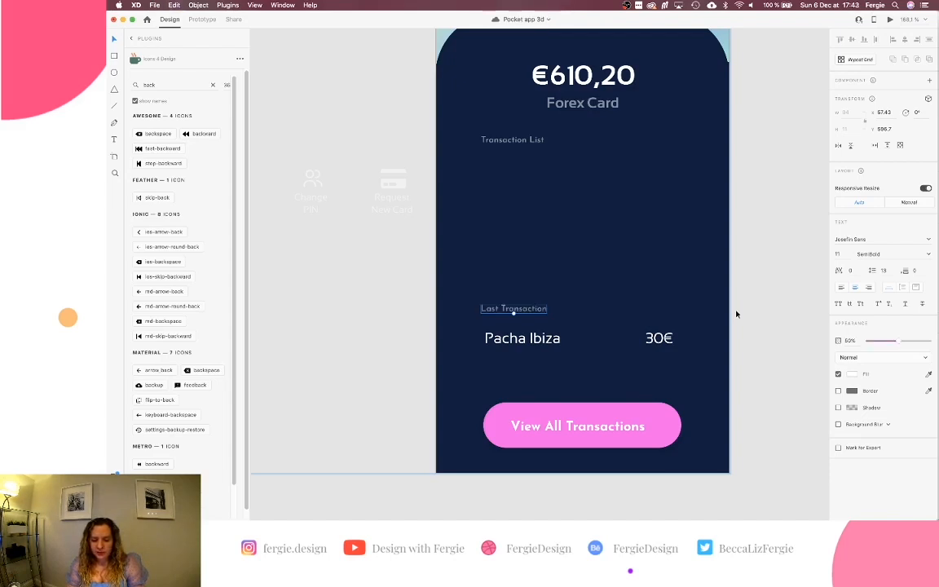
Delete the Transaction List copy and paste 'Transaction List' over the Last Transaction text.
left_click(512, 142)
key("BackSpace")
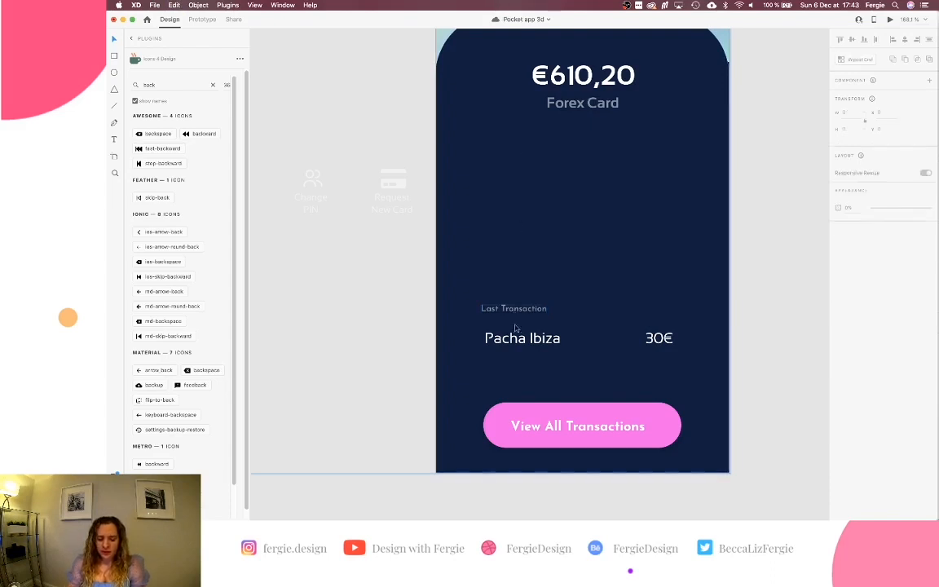
key("super+z")
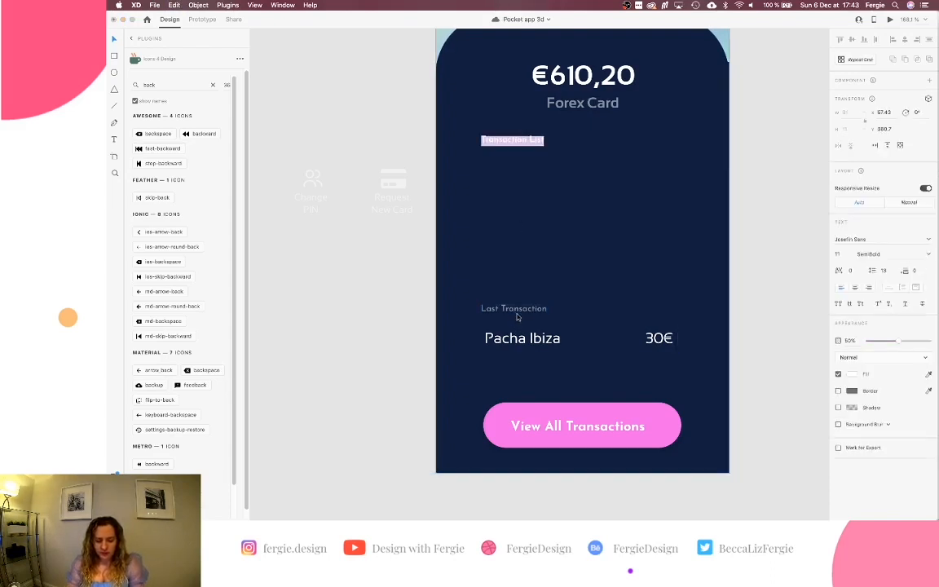
key("BackSpace")
left_click(514, 310)
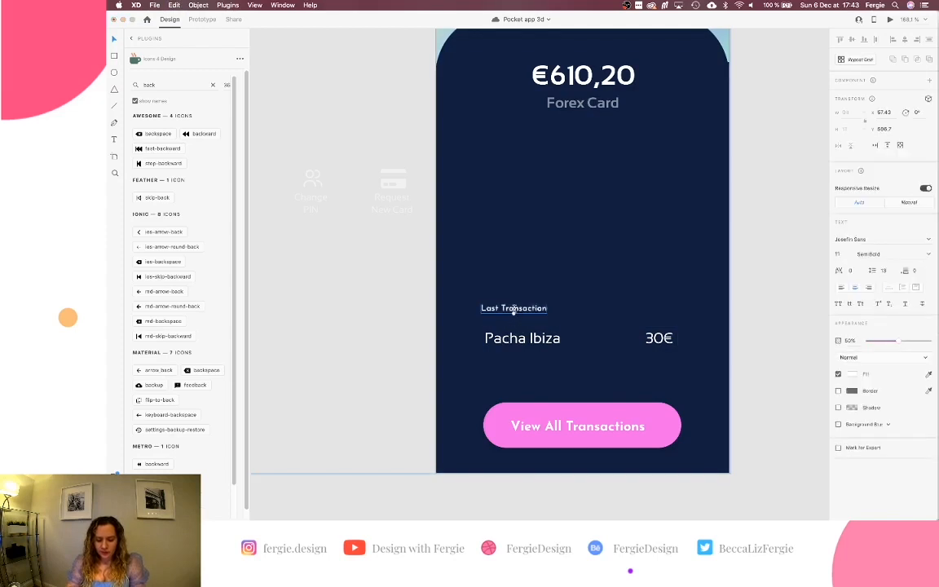
double_click(514, 310)
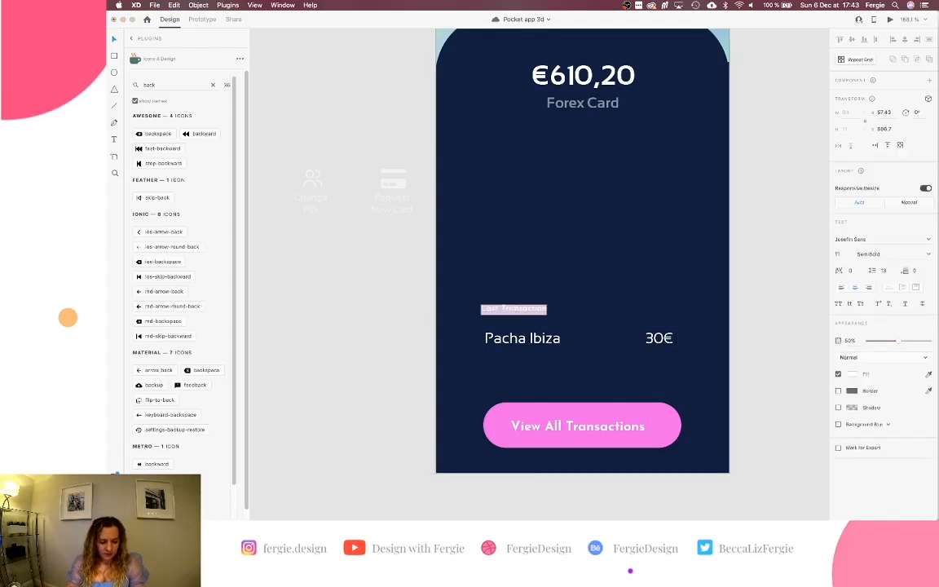
key("super+y")
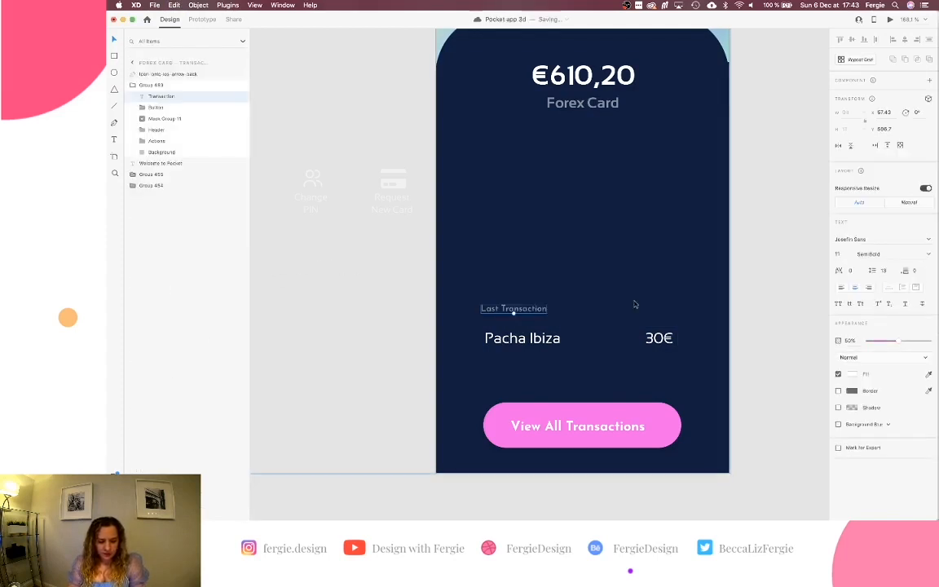
key("Return")
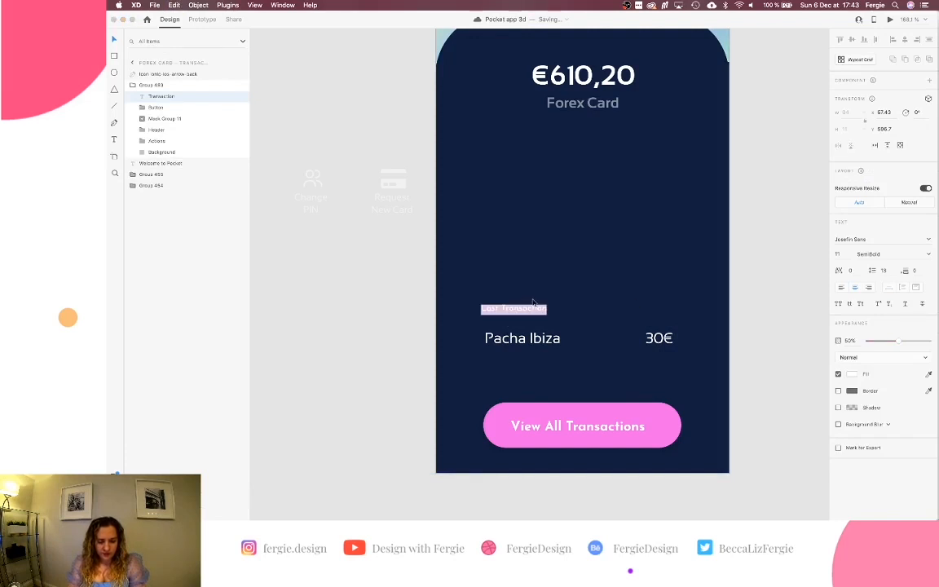
type("Transaction List")
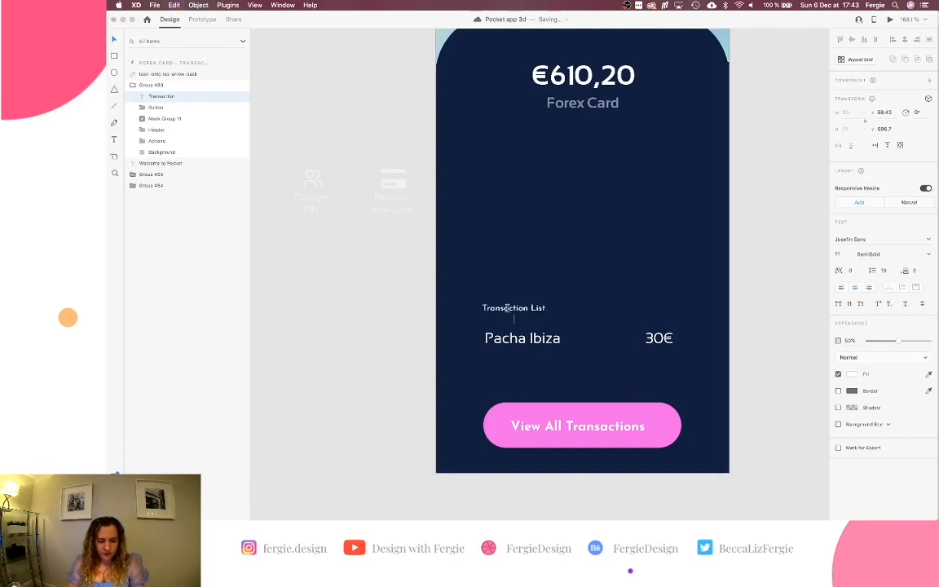
key("Escape")
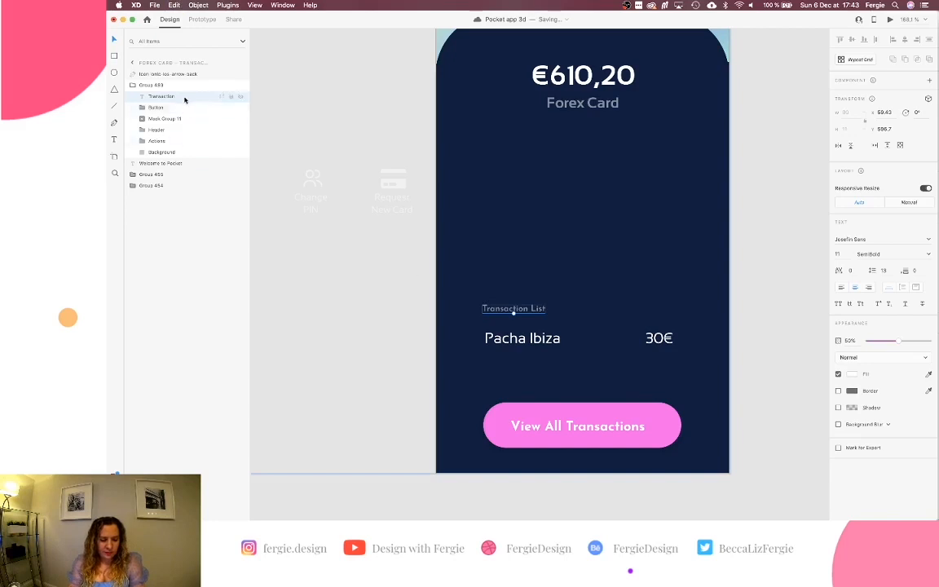
Move the Transaction List heading up just beneath Forex Card.
scroll(523, 302, "up", 1)
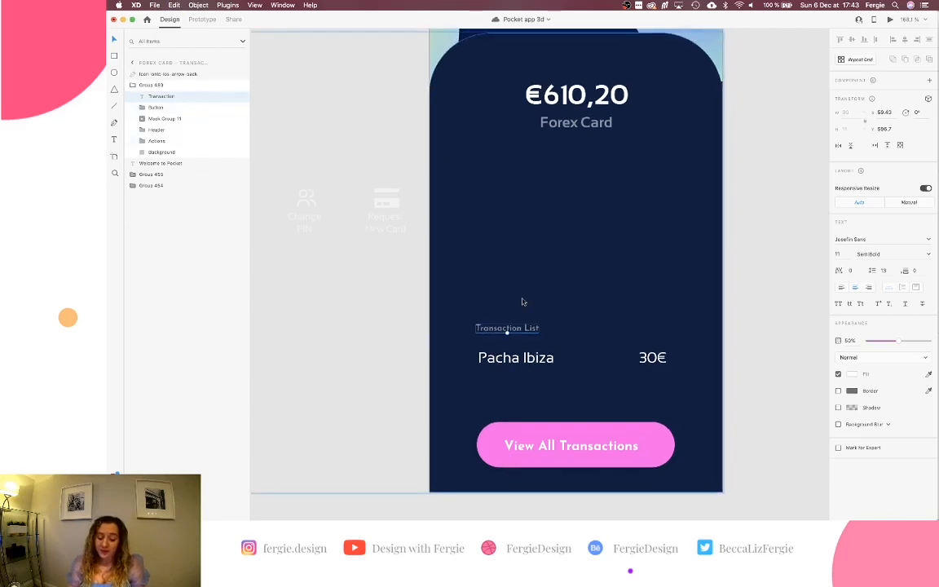
left_click_drag(517, 323, 526, 155)
key("Down")
key("Down")
key("Down")
key("Down")
key("Down")
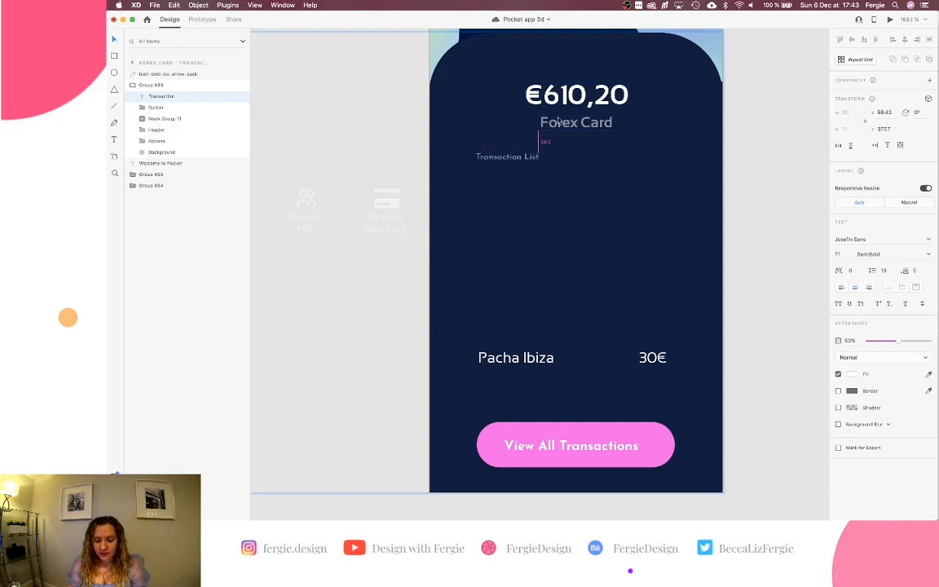
scroll(537, 260, "down", 1)
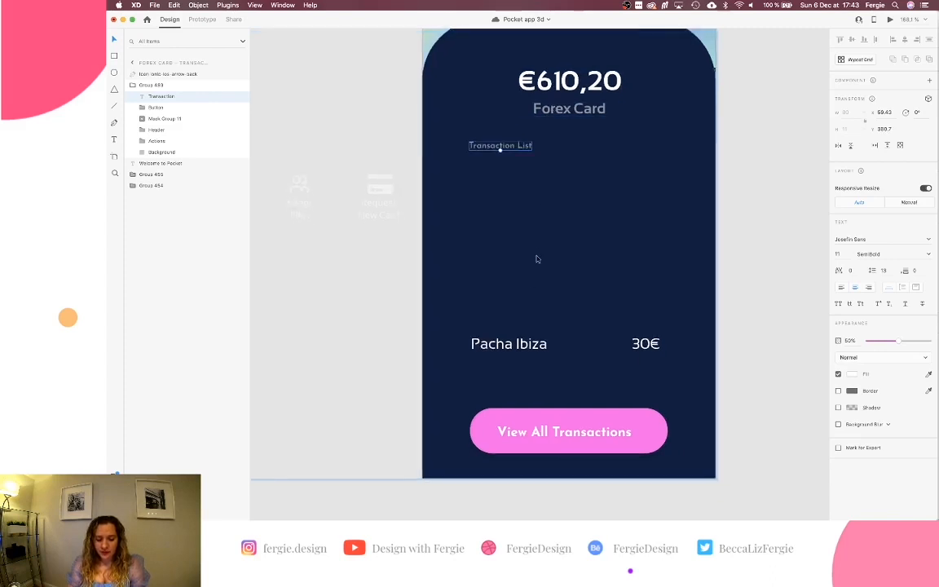
left_click_drag(519, 343, 538, 151)
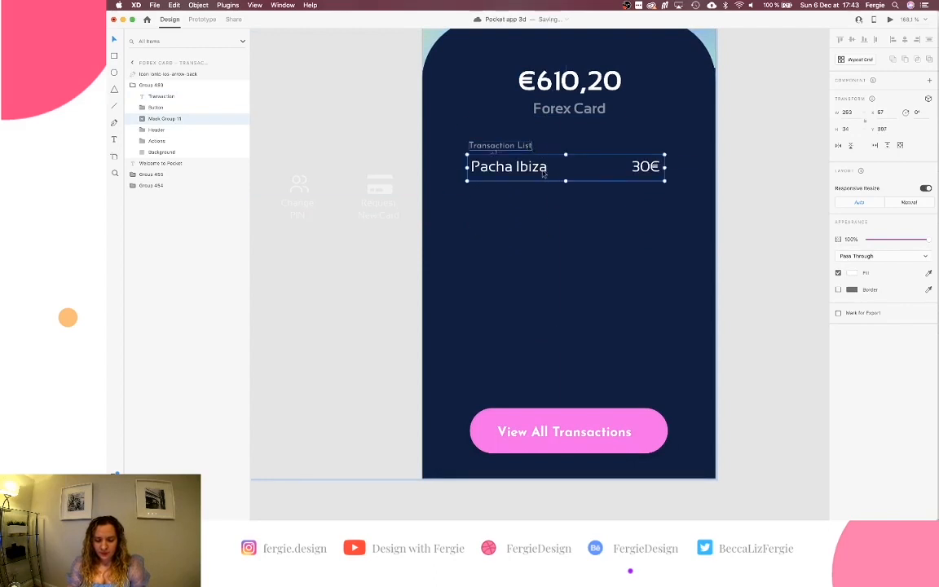
key("super+r")
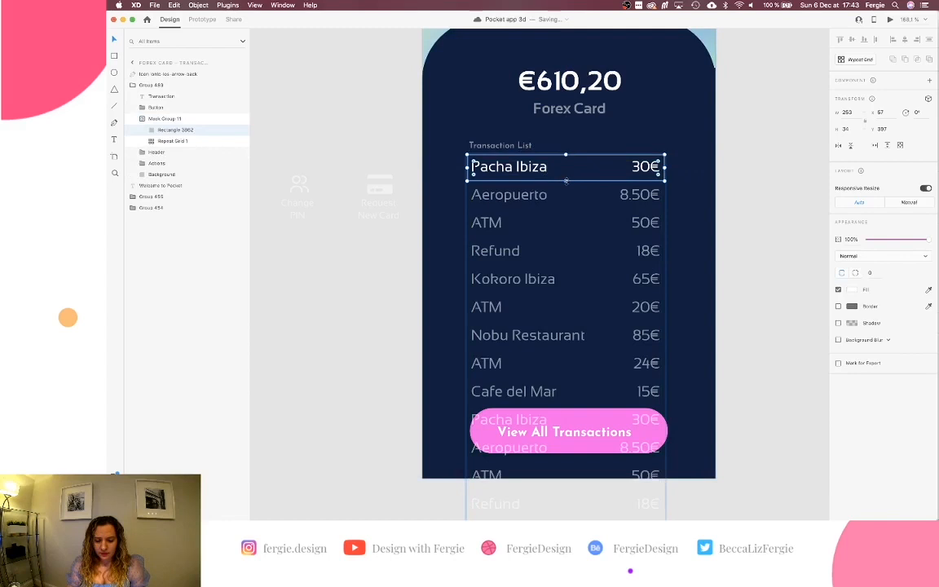
left_click_drag(565, 180, 557, 399)
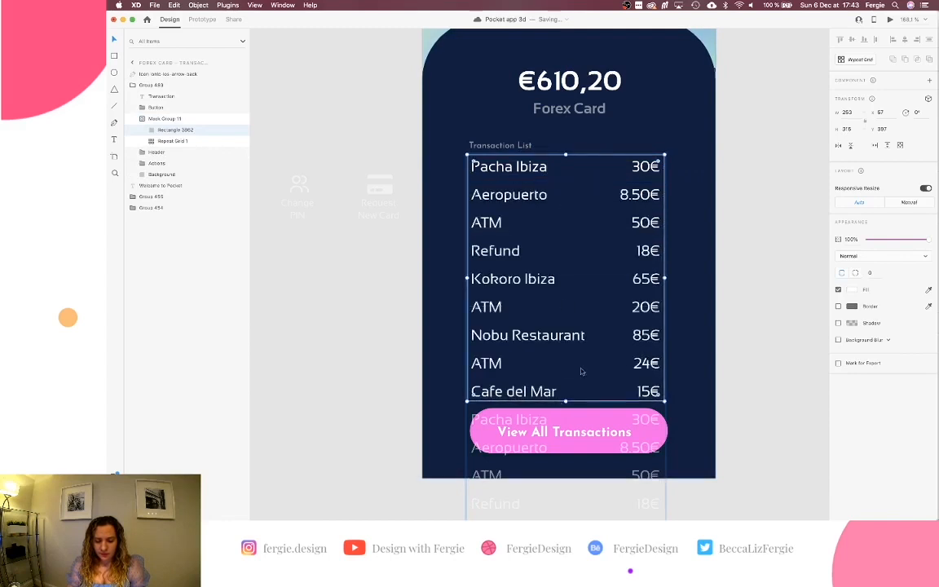
left_click(644, 341)
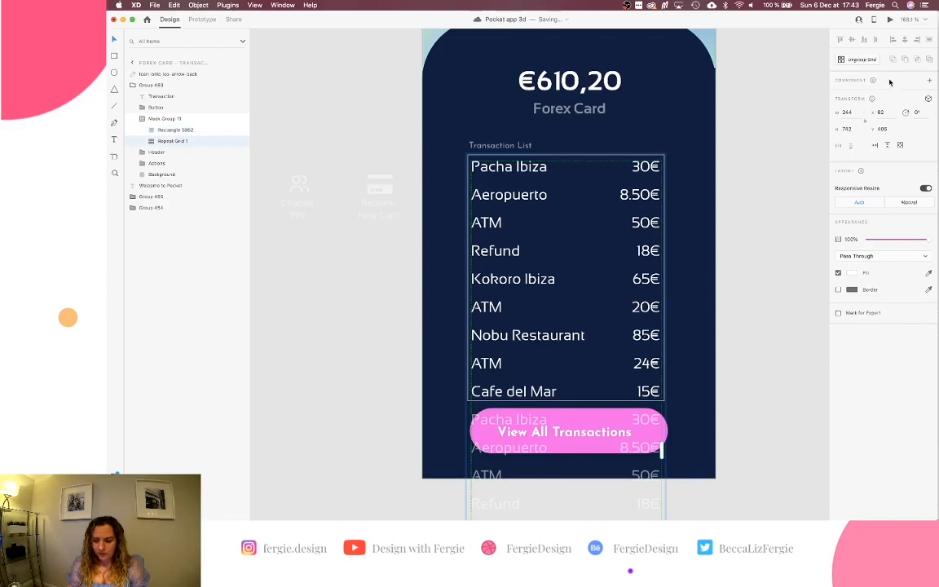
left_click(886, 146)
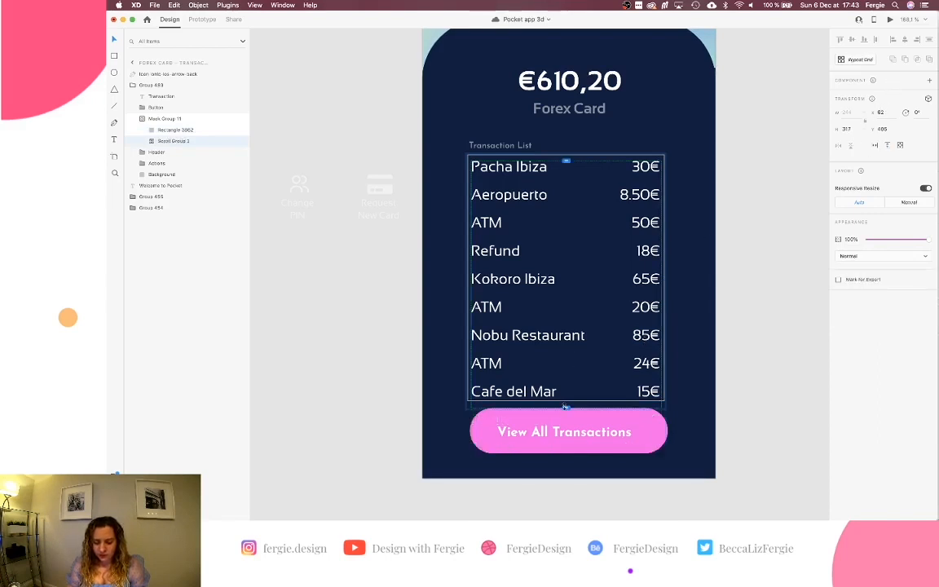
left_click_drag(566, 407, 564, 398)
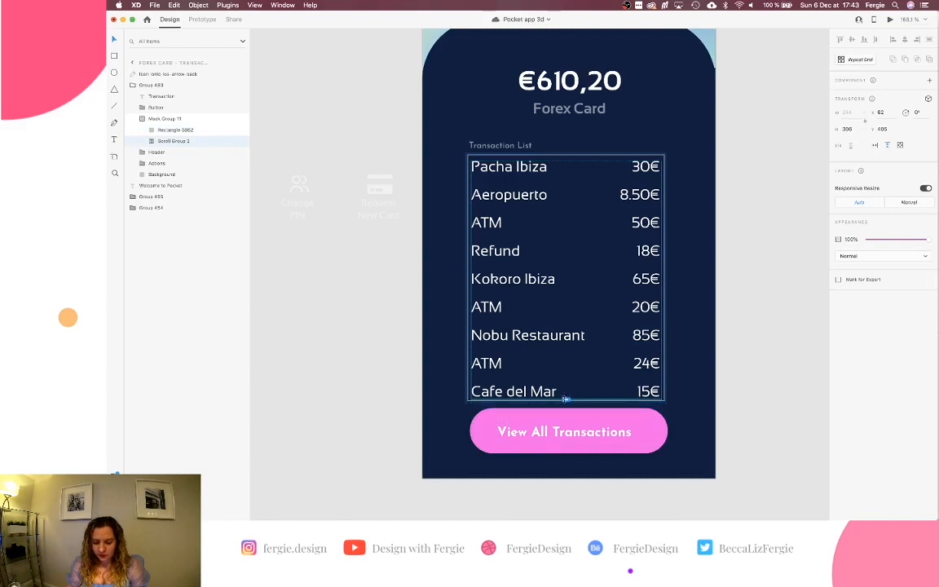
left_click(744, 261)
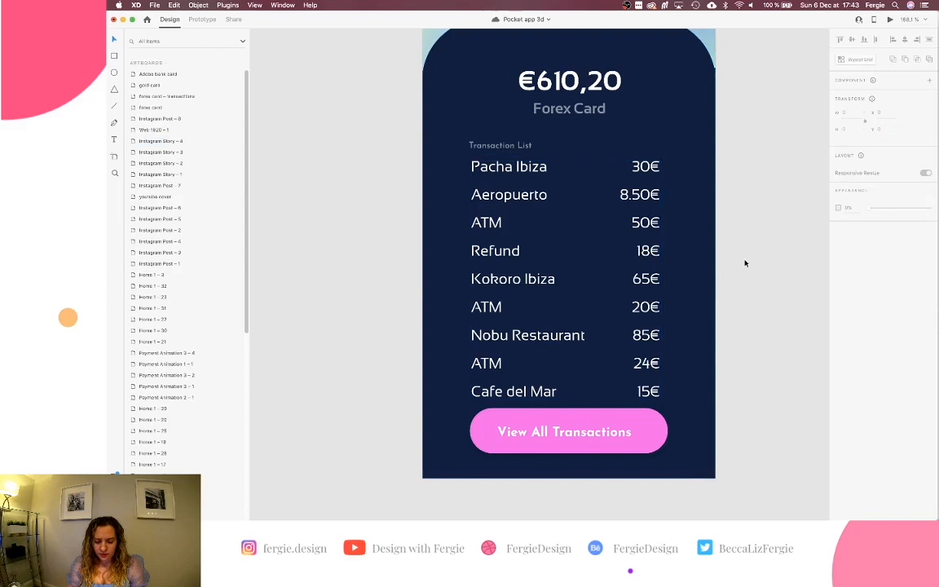
double_click(569, 435)
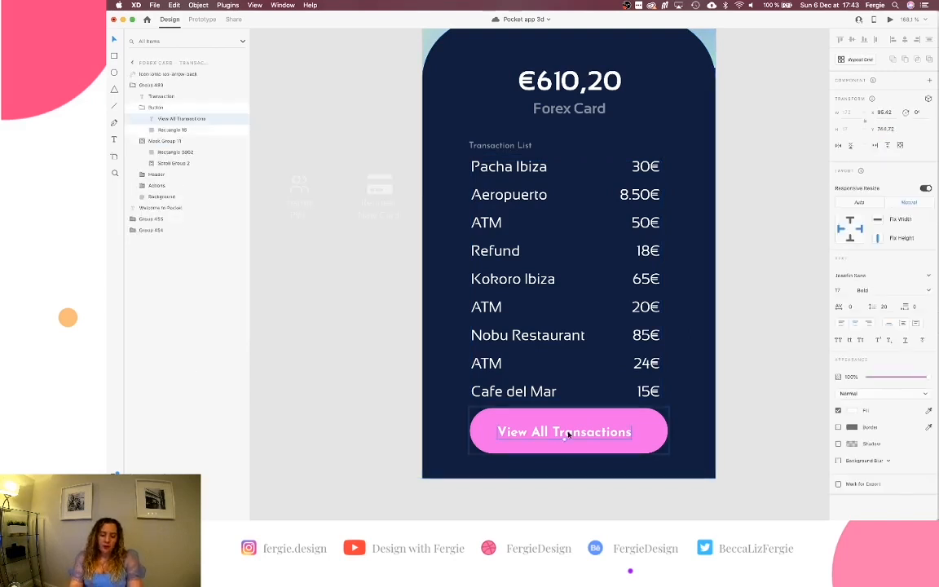
left_click(488, 471)
left_click(521, 428)
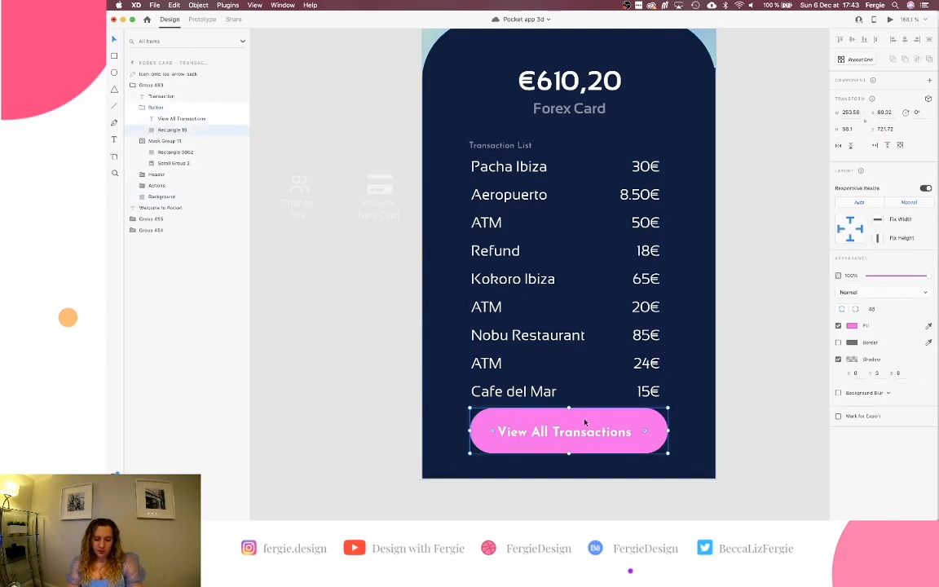
left_click_drag(584, 422, 564, 484)
key("super+z")
key("Escape")
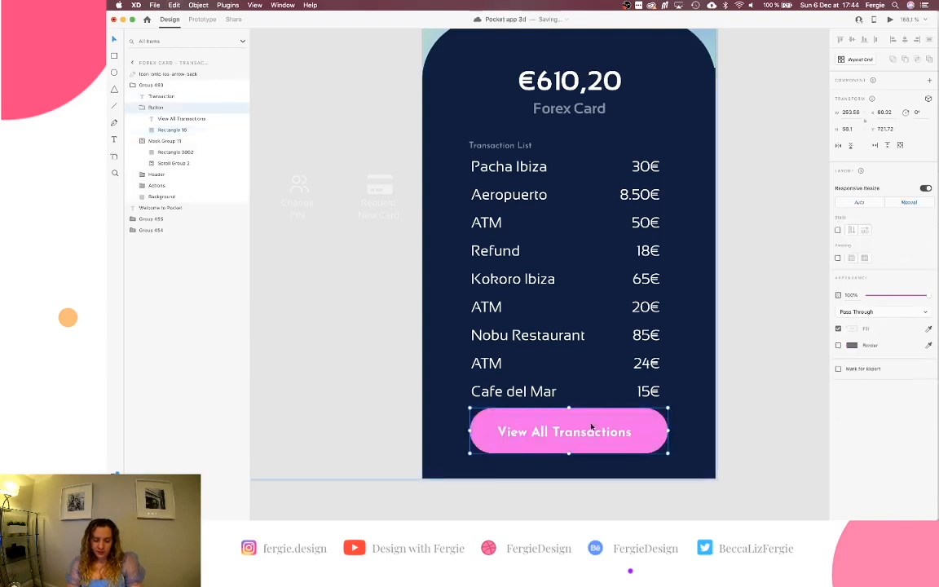
Push the View All Transactions button down below the screen's bottom edge.
left_click_drag(583, 478, 585, 478)
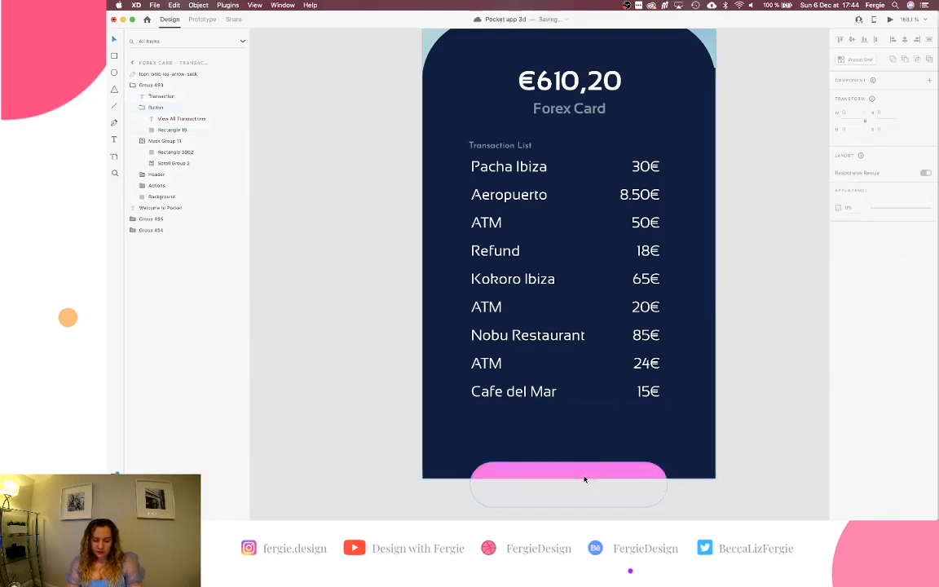
key("Escape")
double_click(591, 470)
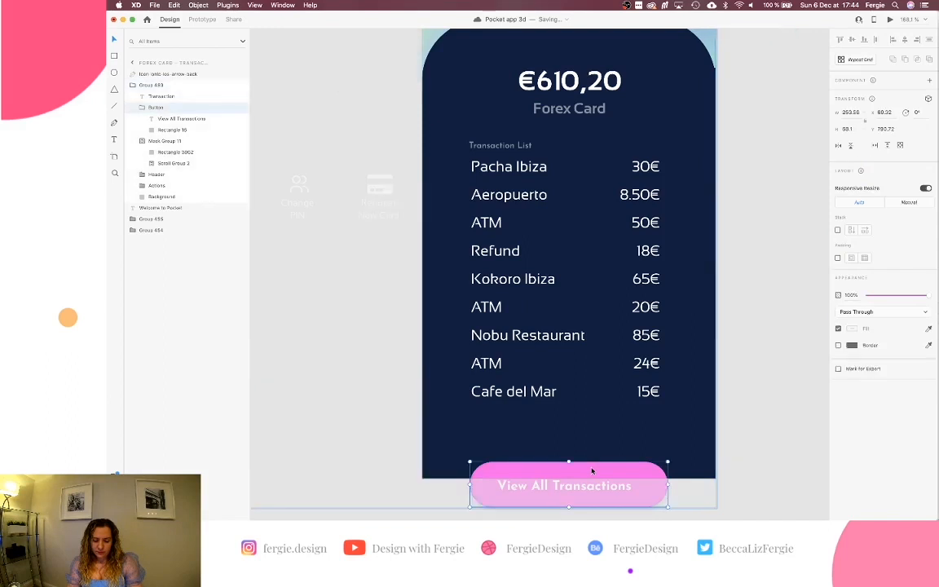
left_click_drag(592, 471, 589, 489)
scroll(589, 489, "down", 1)
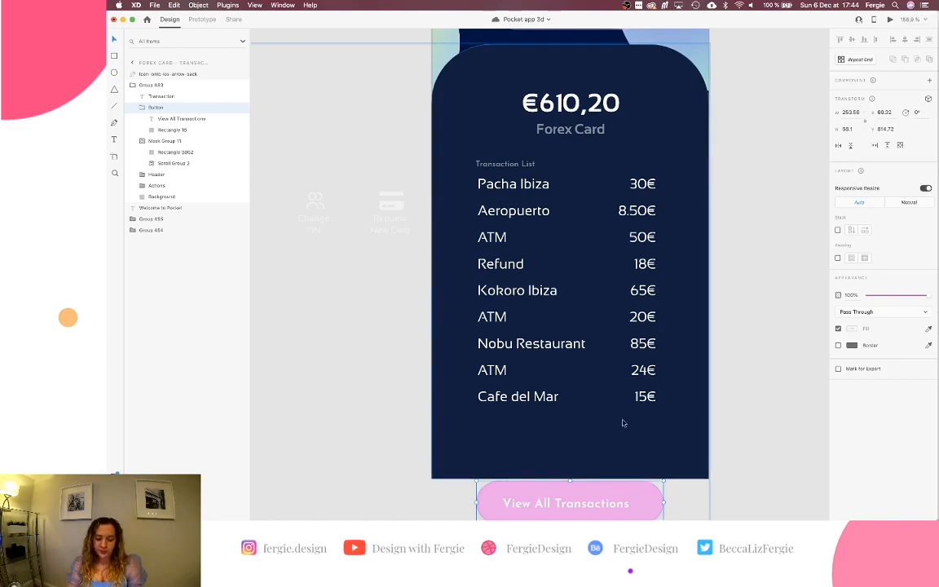
scroll(624, 412, "down", 2)
Drill into Mask Group 11 and extend the scrolling transaction list downward.
left_click(564, 373)
double_click(561, 380)
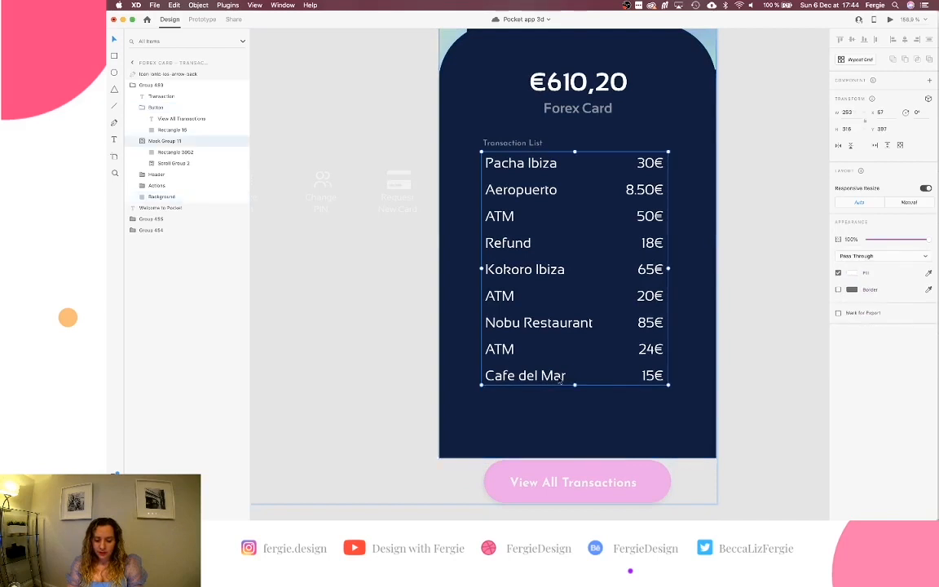
scroll(559, 380, "down", 1)
double_click(558, 356)
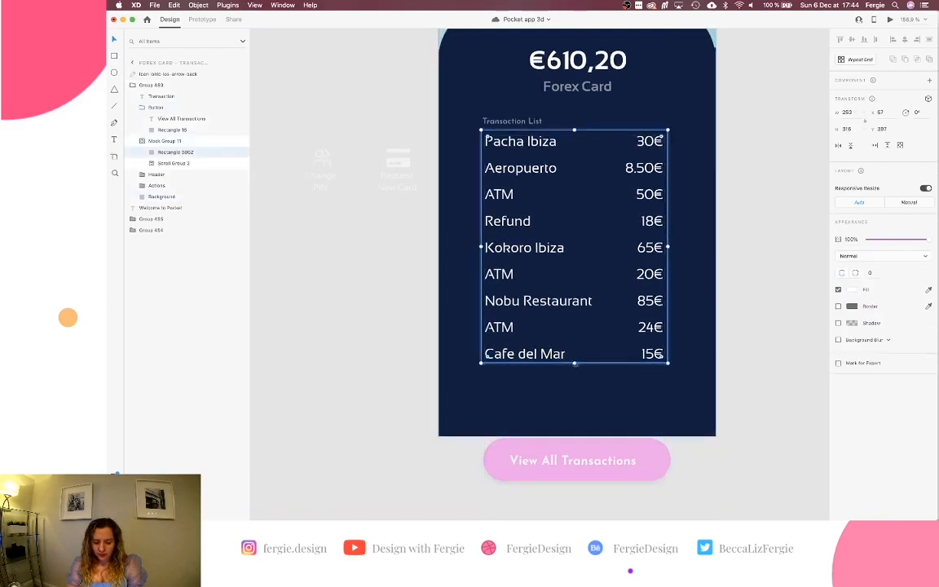
left_click_drag(575, 364, 562, 430)
key("super+z")
scroll(560, 387, "up", 5)
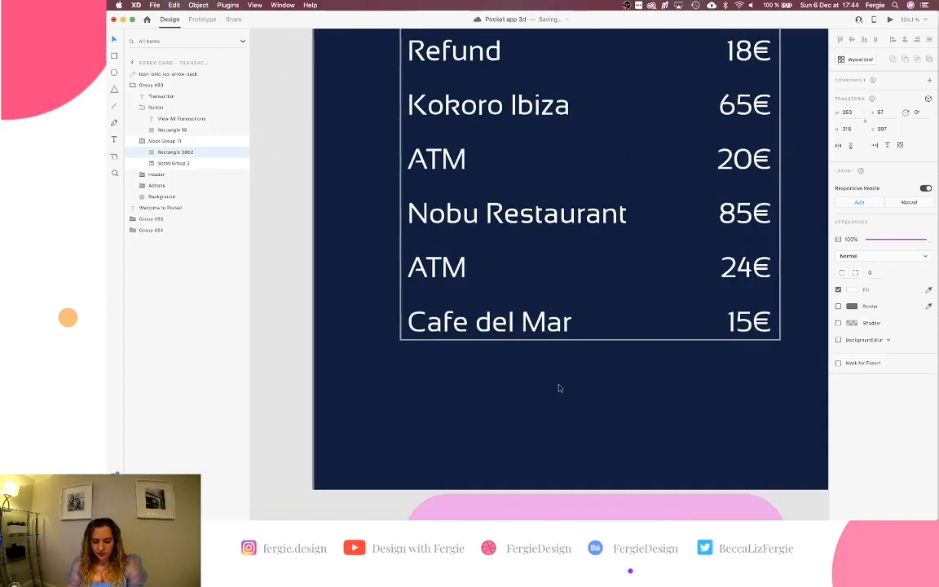
left_click(551, 325)
left_click_drag(590, 336, 592, 397)
Lengthen the Rectangle 3862 mask so the tenth Pacha Ibiza 30€ row shows.
left_click(597, 342)
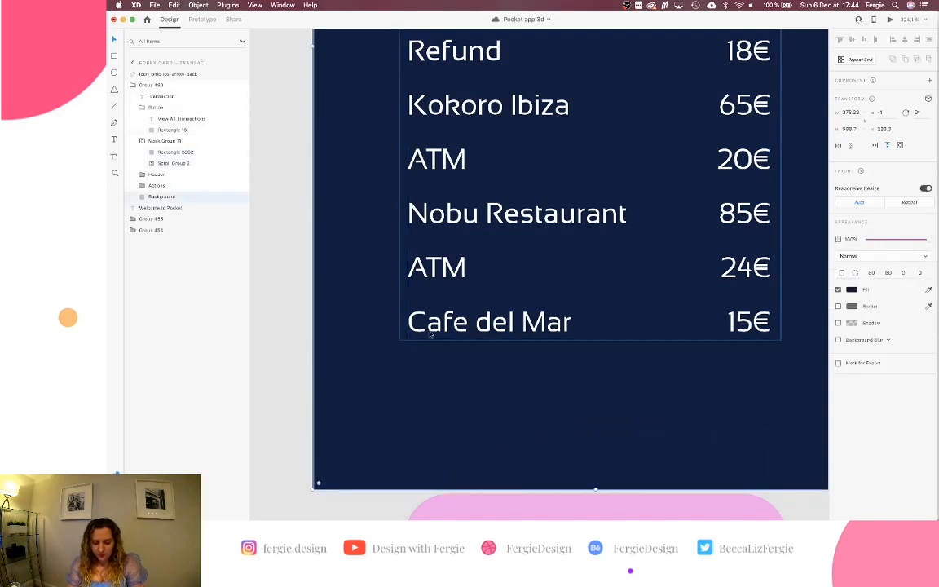
double_click(429, 318)
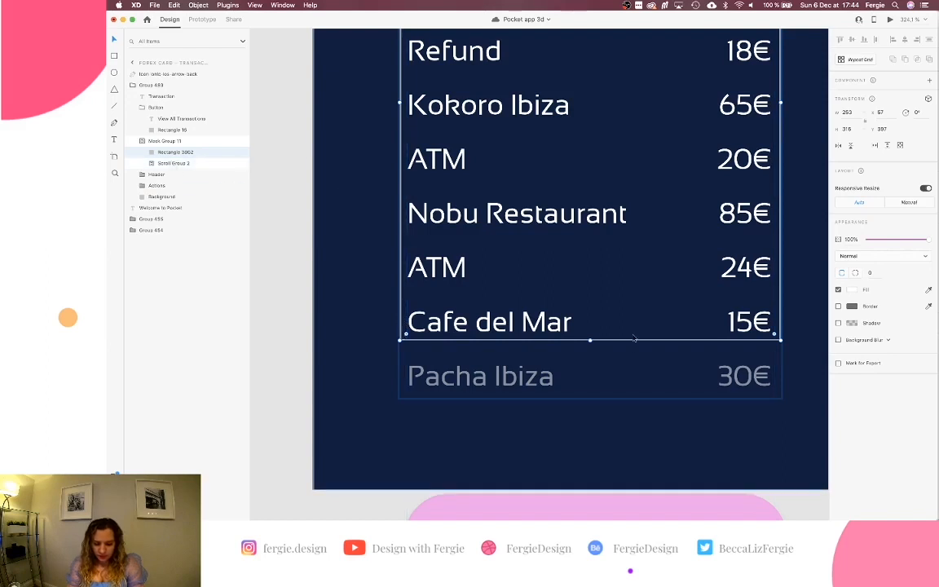
left_click_drag(589, 341, 583, 397)
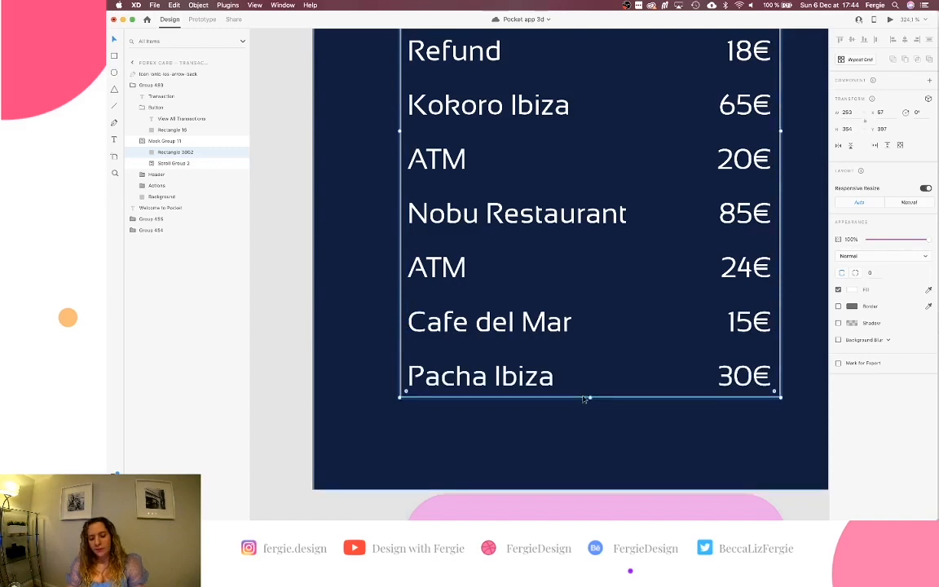
scroll(583, 396, "down", 10)
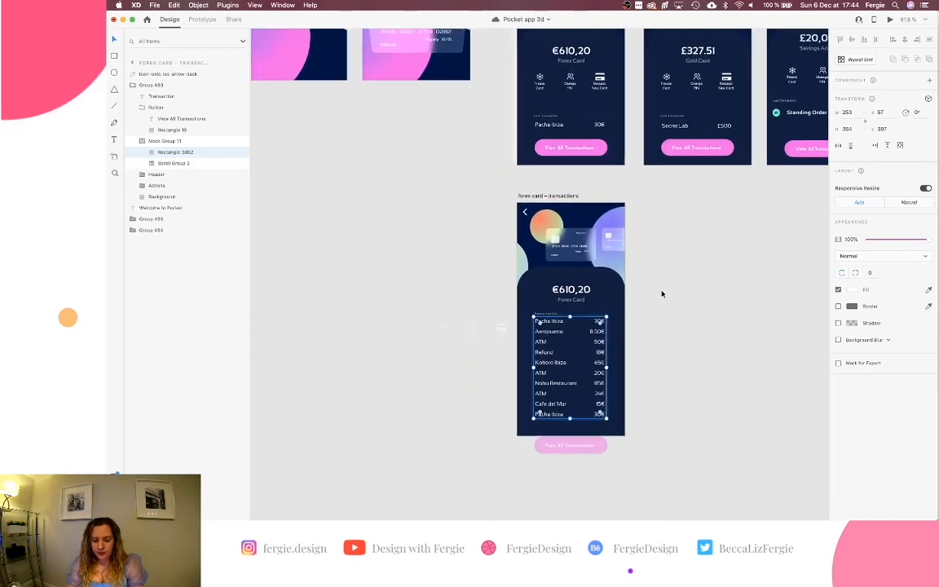
left_click(663, 291)
scroll(662, 293, "up", 5)
scroll(662, 292, "down", 2)
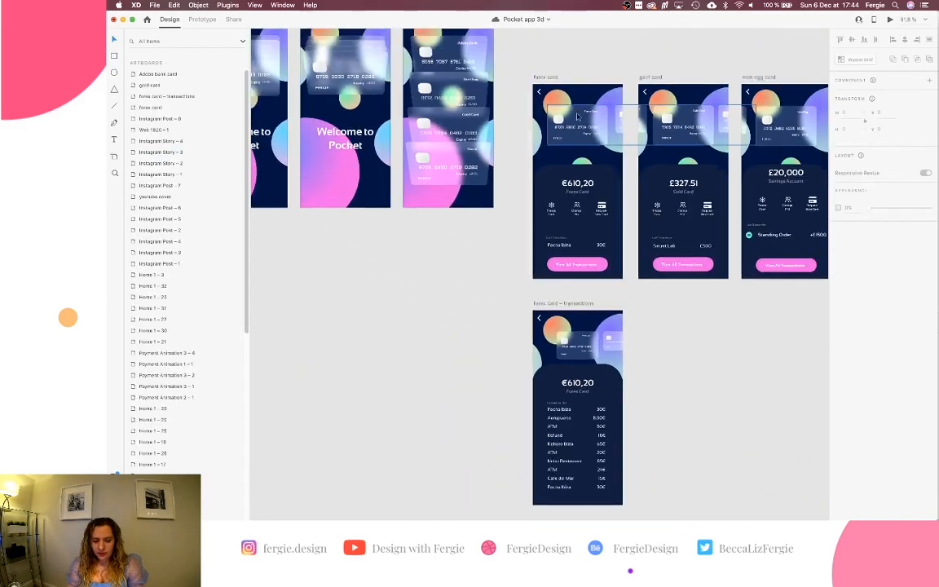
scroll(662, 293, "down", 2)
left_click(538, 57)
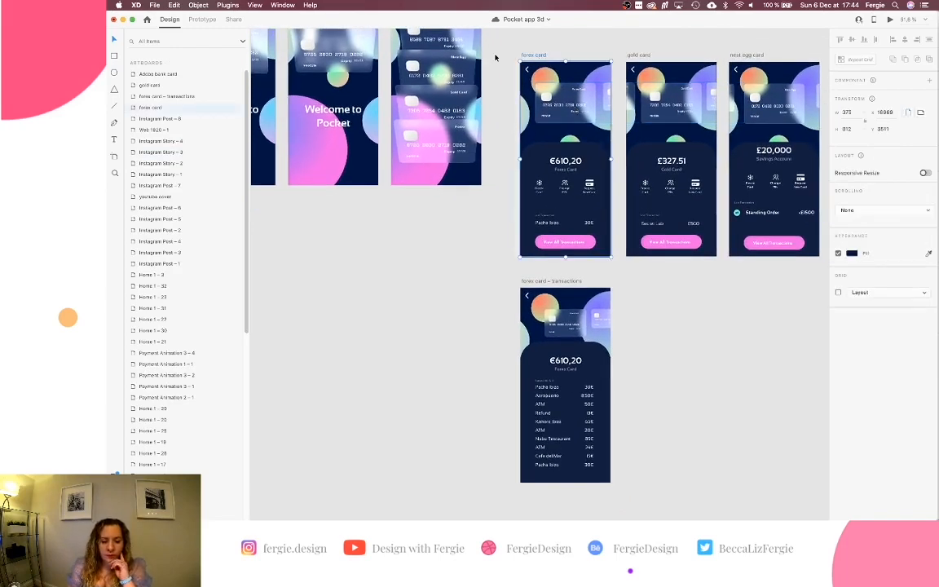
Wire View All Transactions to the forex card – transactions artboard with Auto-Animate, Ease In-Out.
left_click(203, 19)
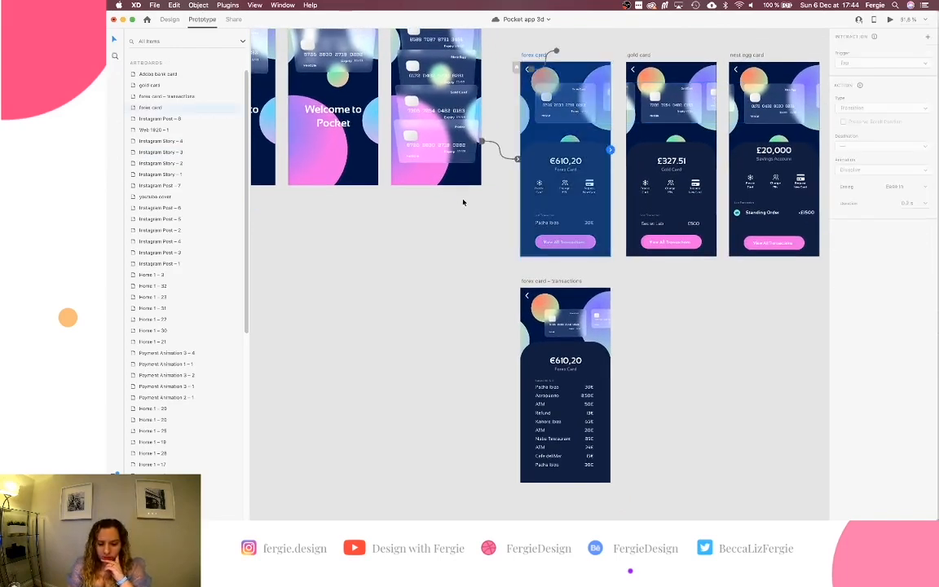
left_click(569, 246)
left_click(586, 244)
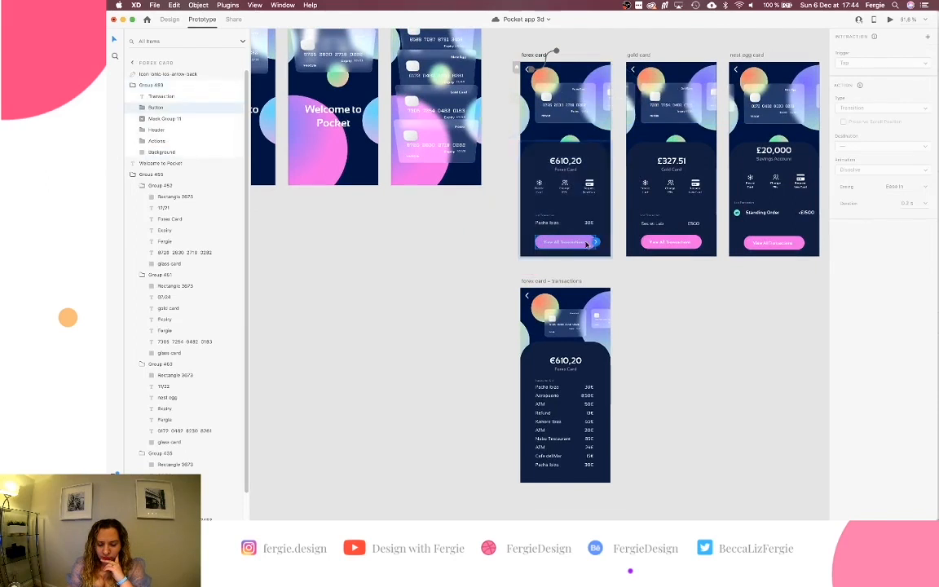
left_click_drag(597, 244, 595, 300)
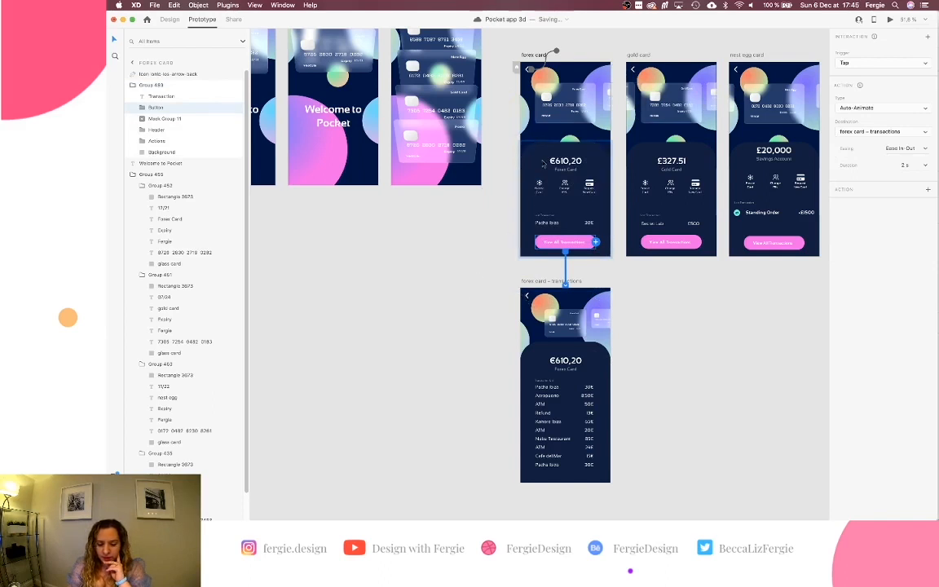
left_click(532, 54)
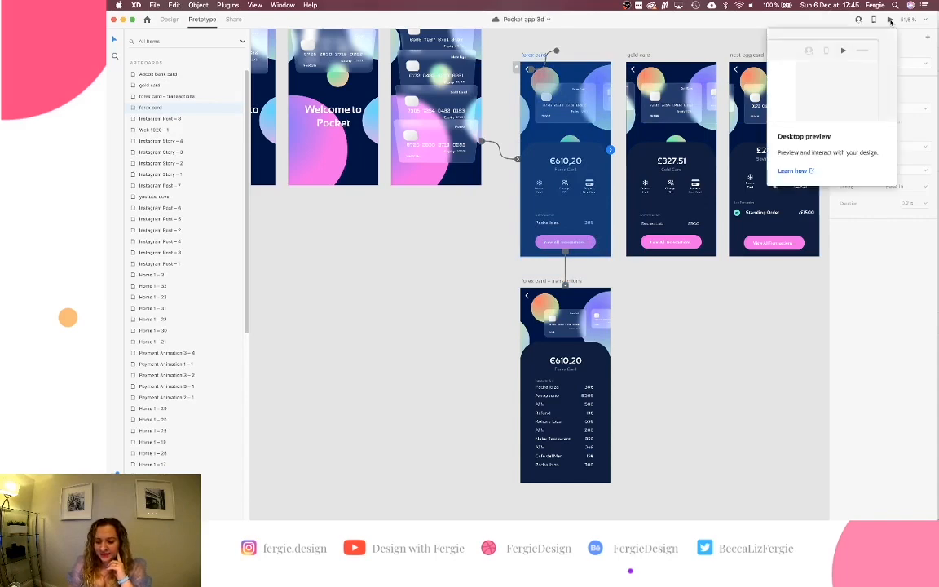
left_click(891, 22)
scroll(825, 149, "down", 5)
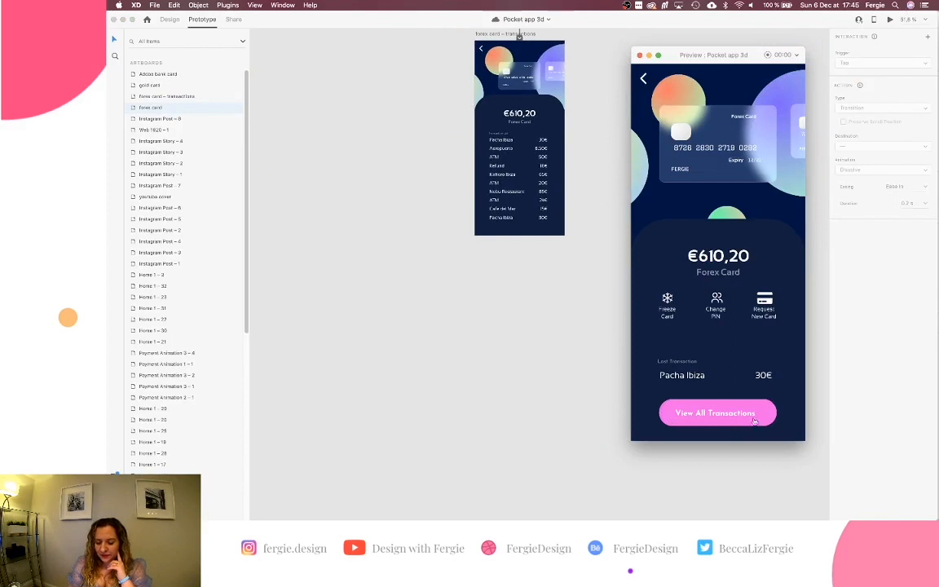
left_click(760, 416)
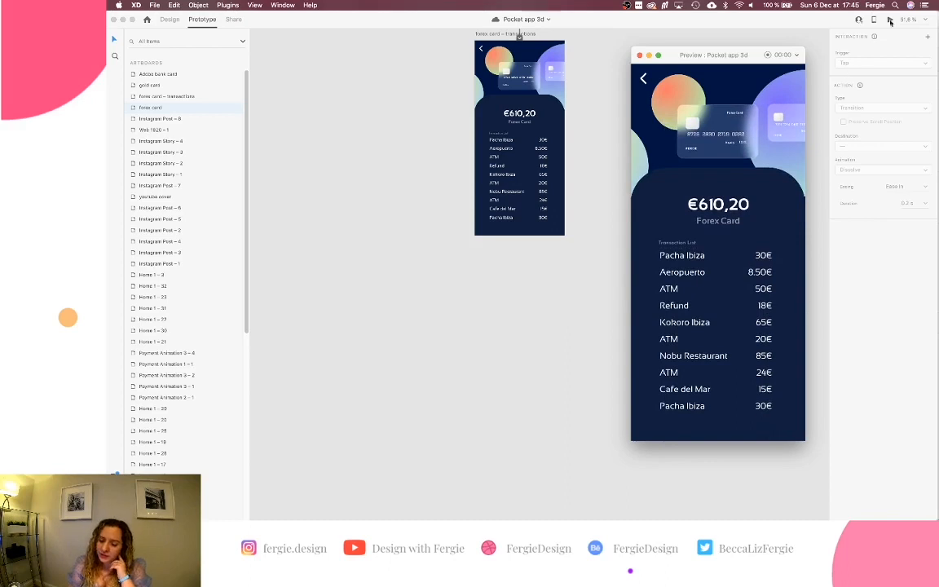
left_click(891, 21)
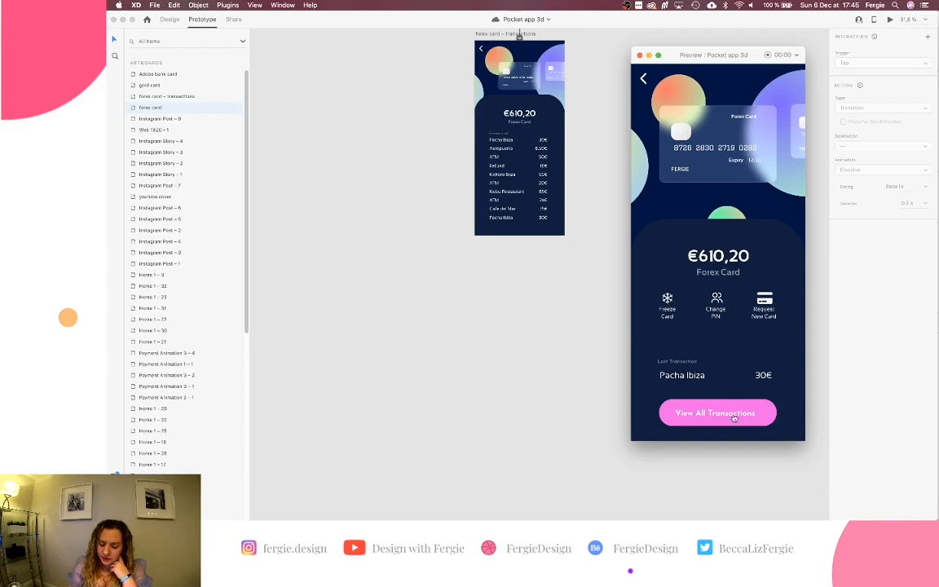
left_click(735, 416)
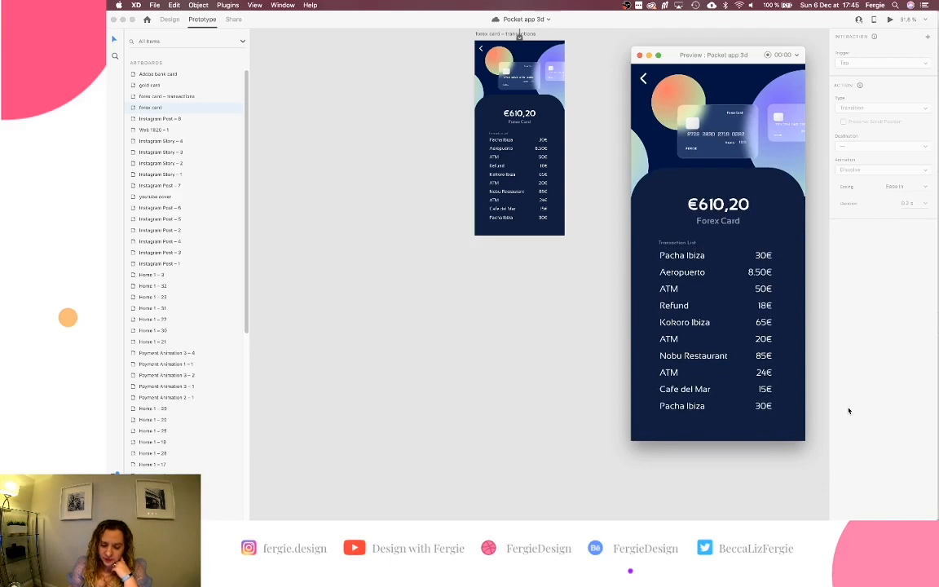
left_click(888, 20)
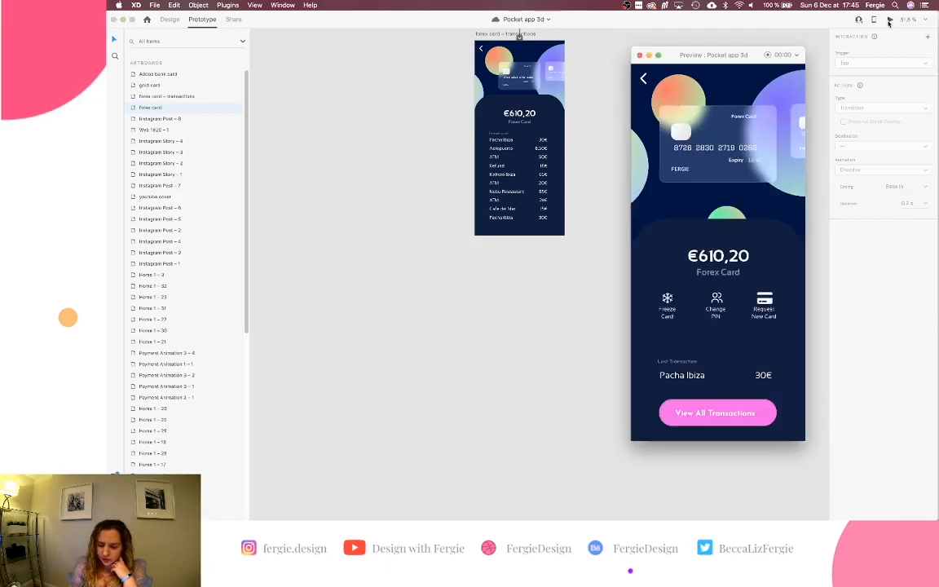
left_click(756, 411)
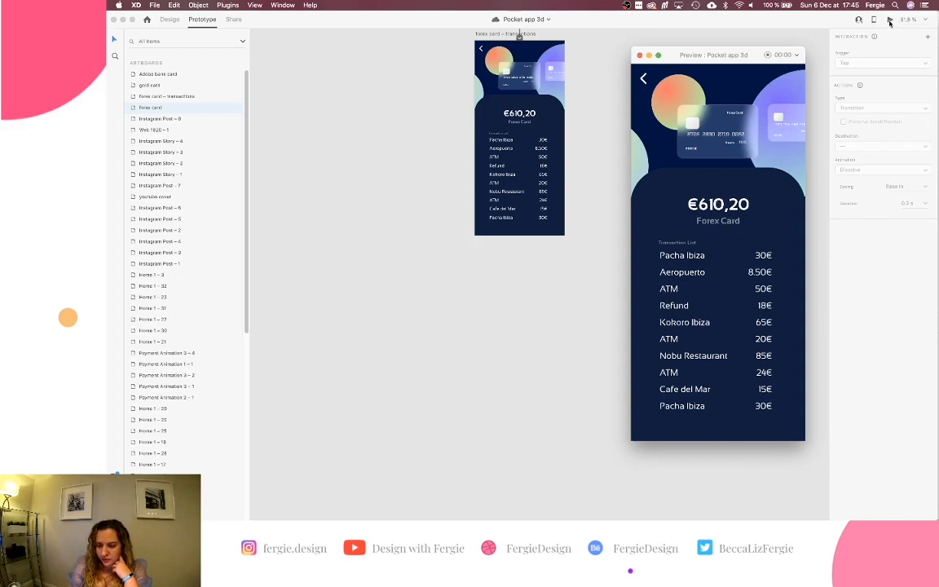
left_click(889, 23)
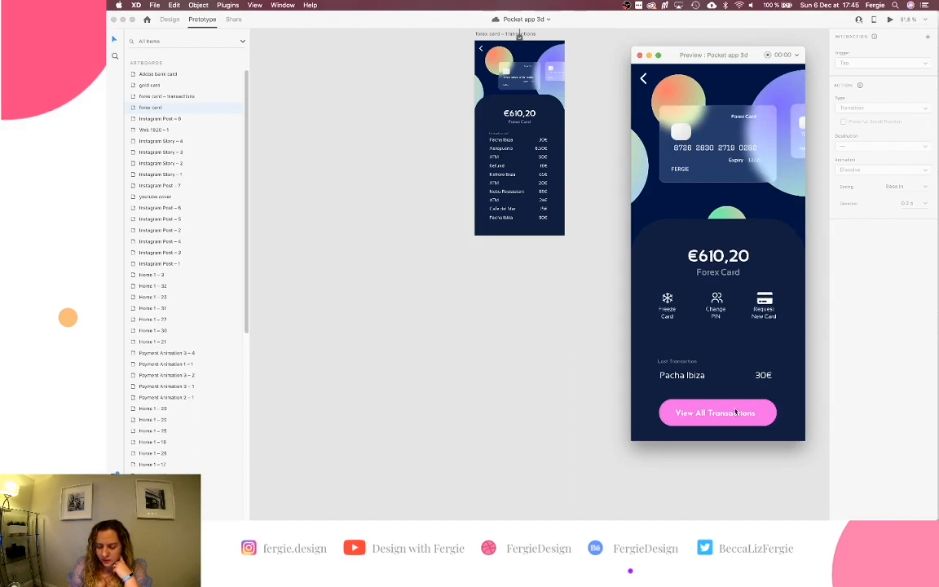
left_click(735, 412)
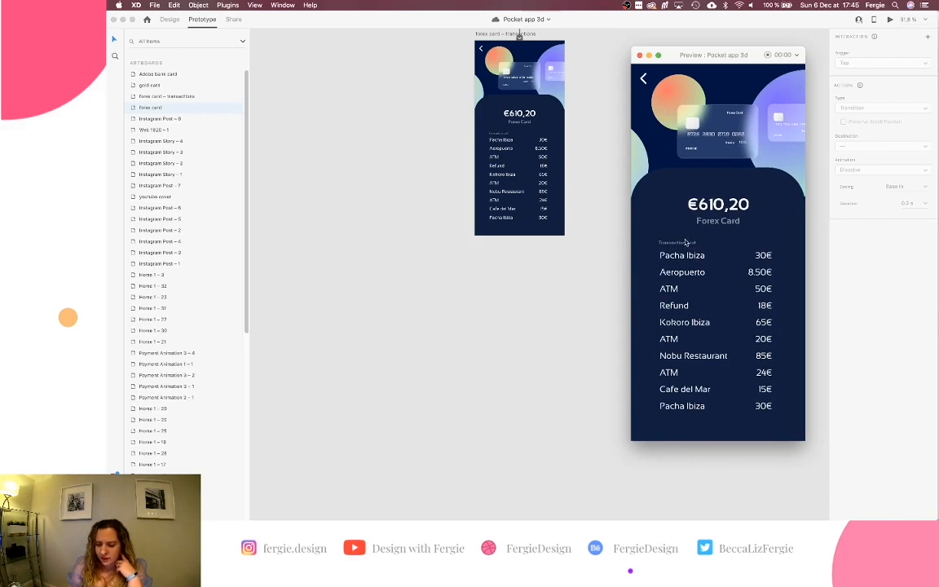
left_click(640, 55)
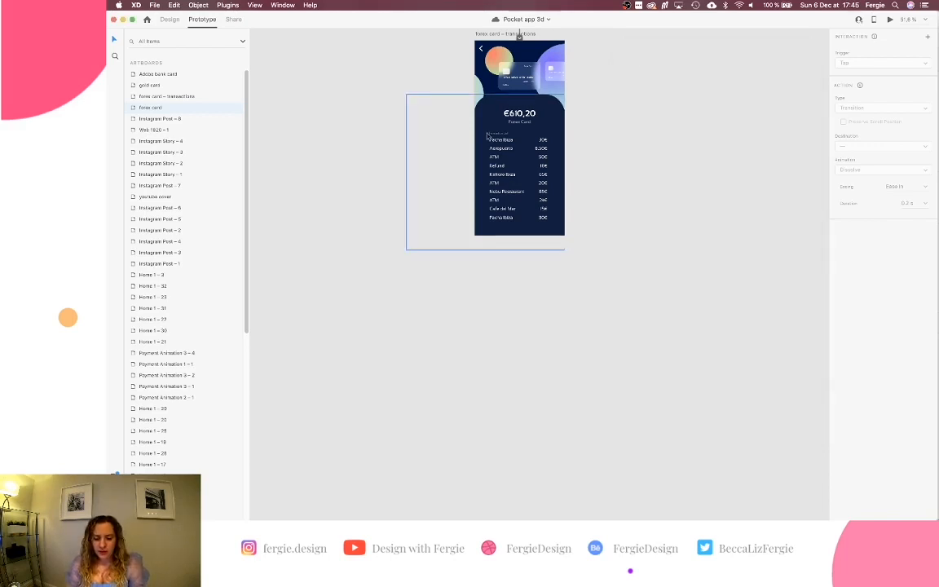
Back in Design mode, drag the Actions group onto the transactions screen.
scroll(488, 133, "up", 5)
left_click(511, 141)
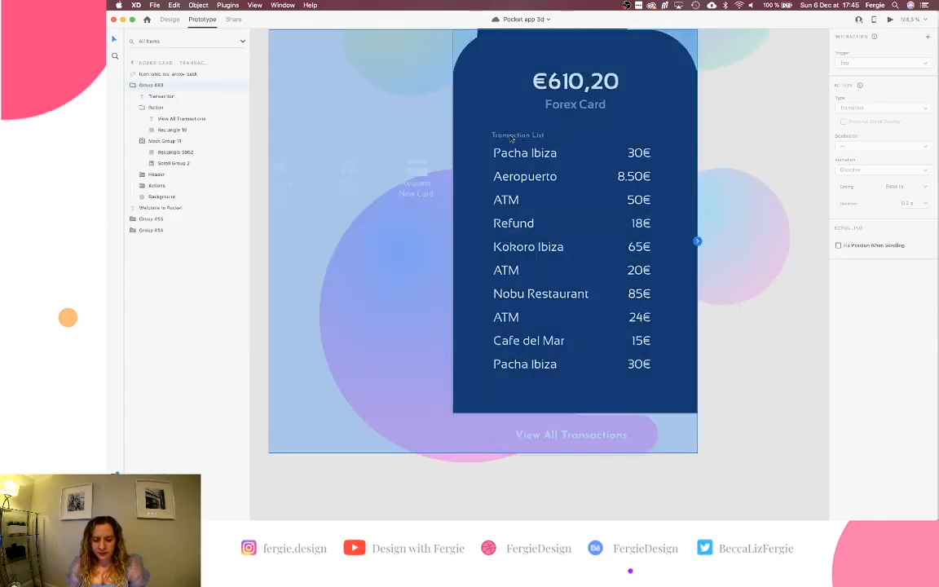
left_click(170, 18)
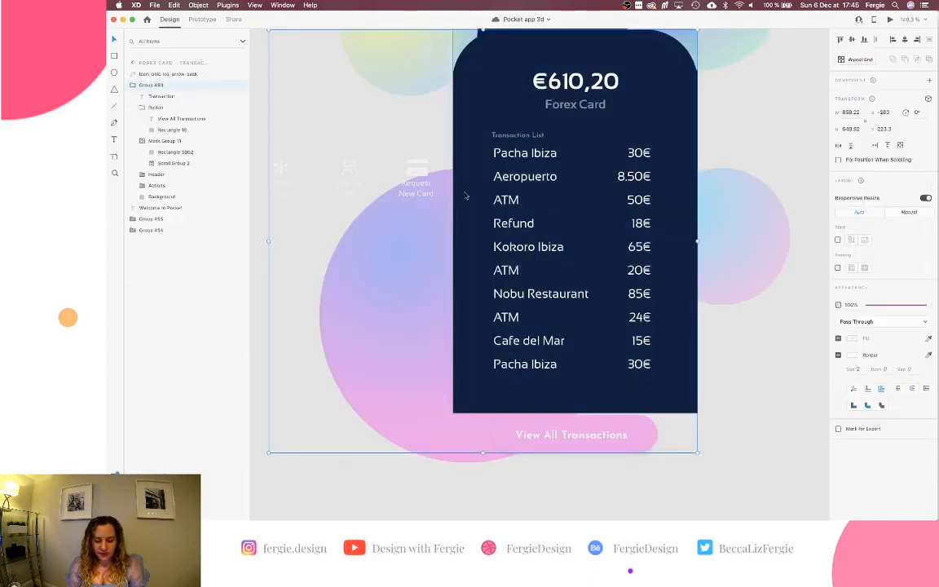
left_click(362, 456)
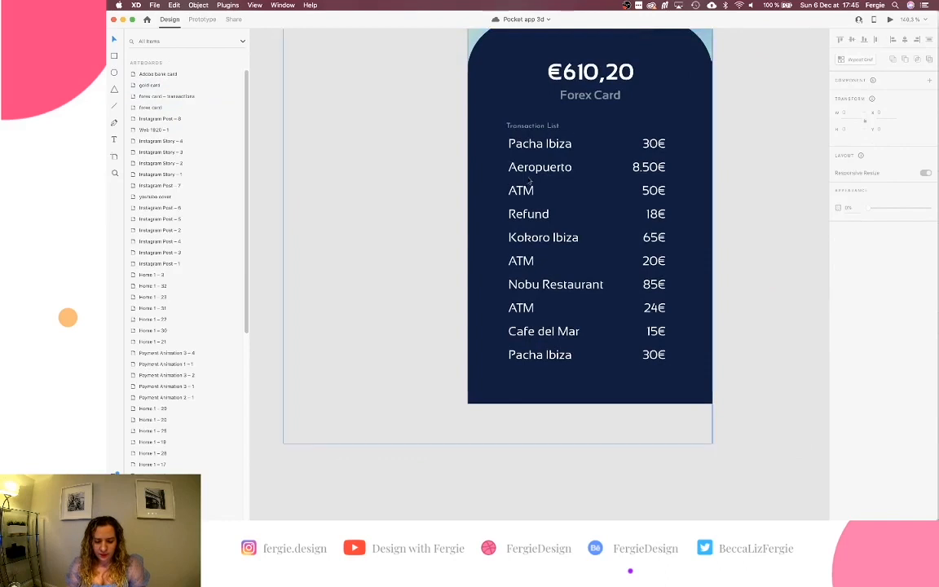
left_click(530, 177)
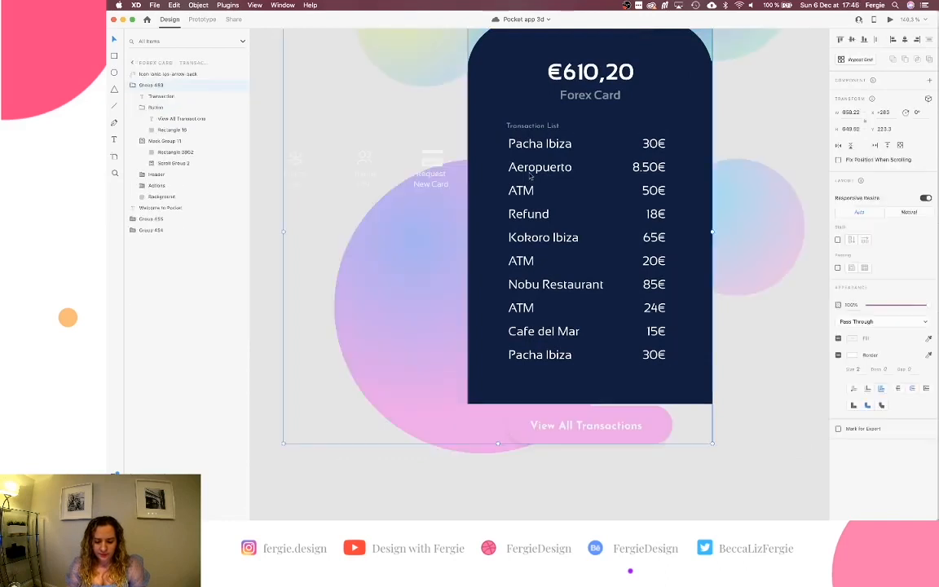
double_click(437, 166)
left_click_drag(437, 167, 659, 168)
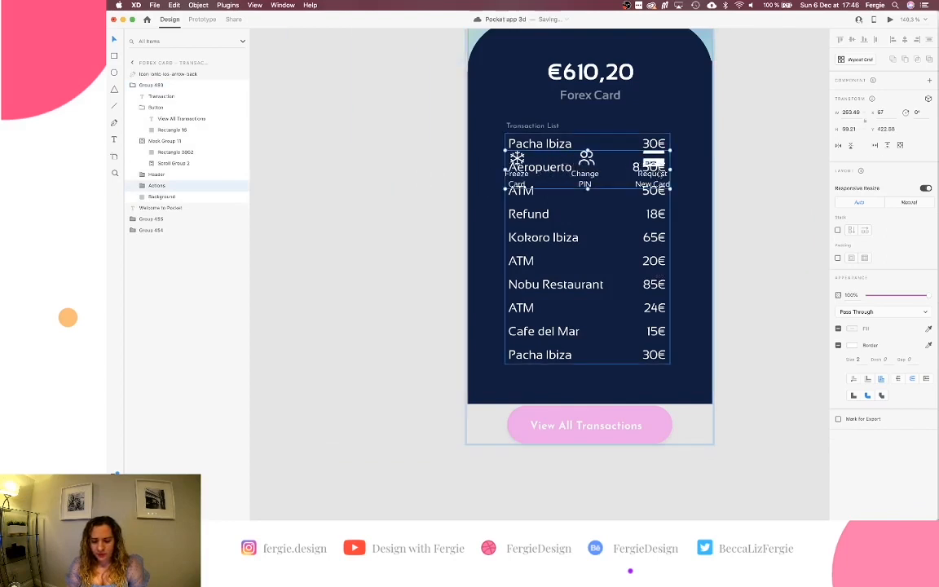
Shrink the action icons to a tiny row under Forex Card and set 0% opacity.
scroll(660, 169, "up", 4)
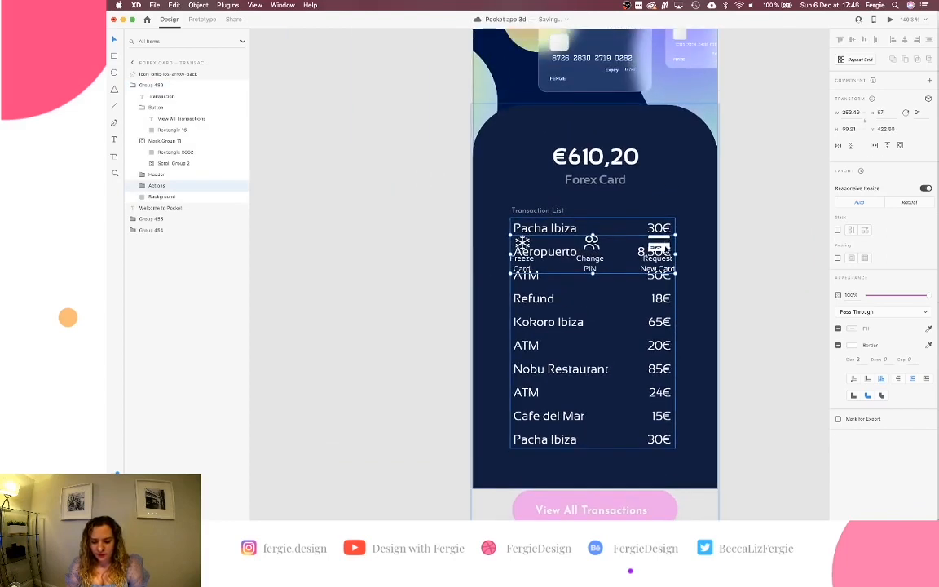
left_click_drag(666, 249, 620, 190)
key("super+z")
left_click(667, 242)
key("super+z")
left_click(620, 190)
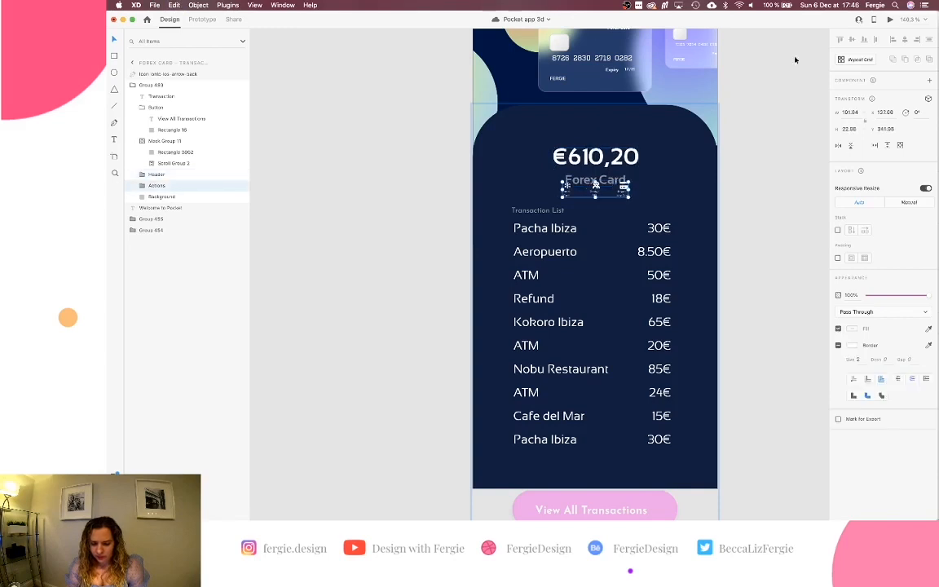
scroll(607, 204, "up", 5)
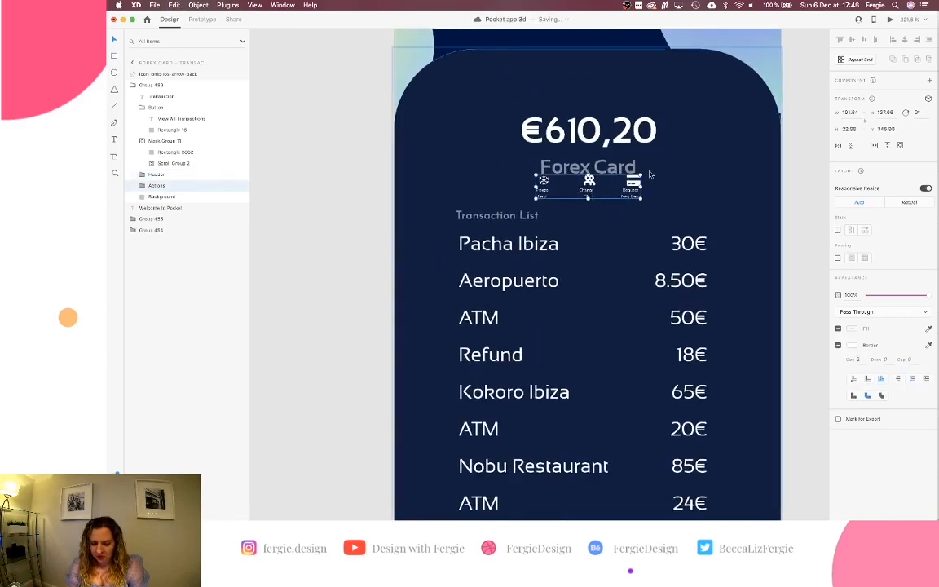
left_click_drag(642, 198, 622, 193)
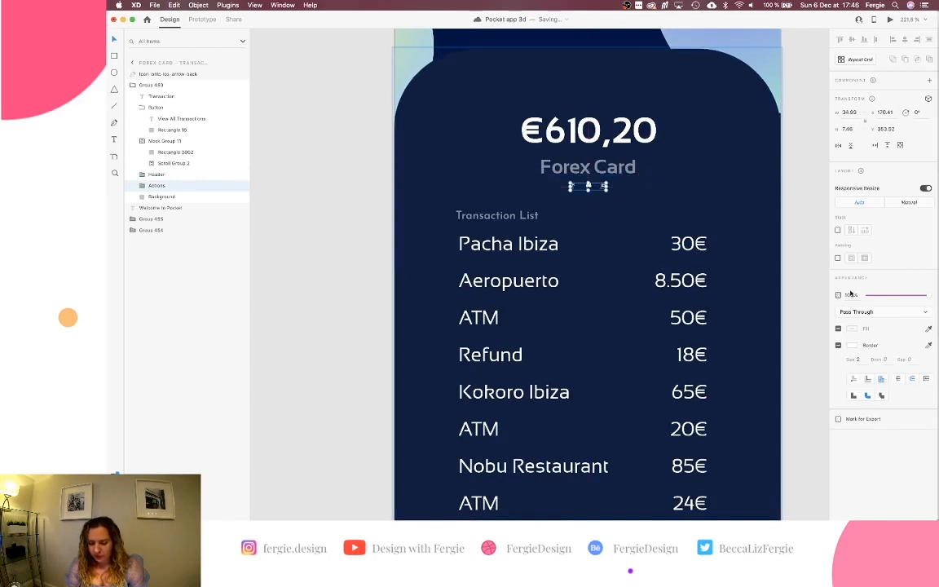
left_click_drag(880, 295, 840, 295)
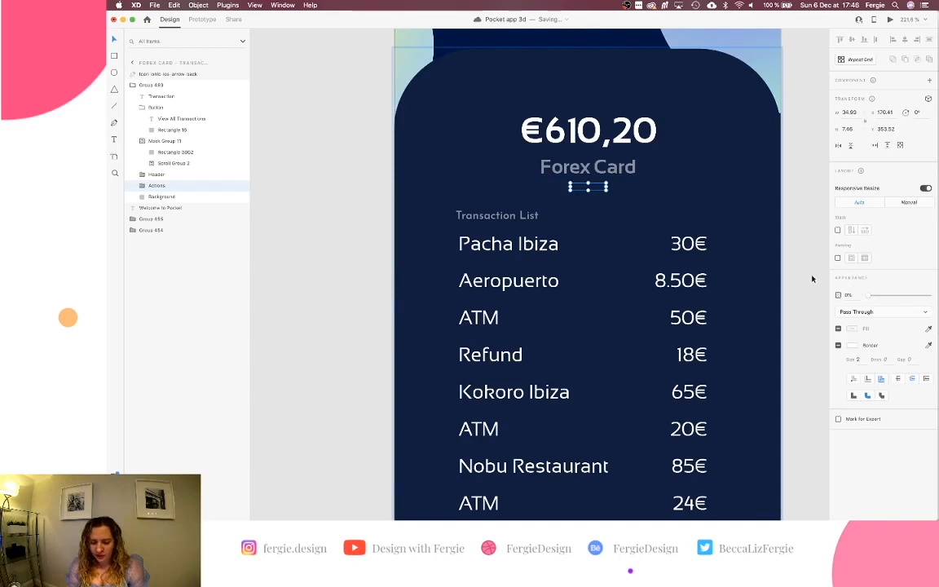
scroll(813, 278, "down", 4)
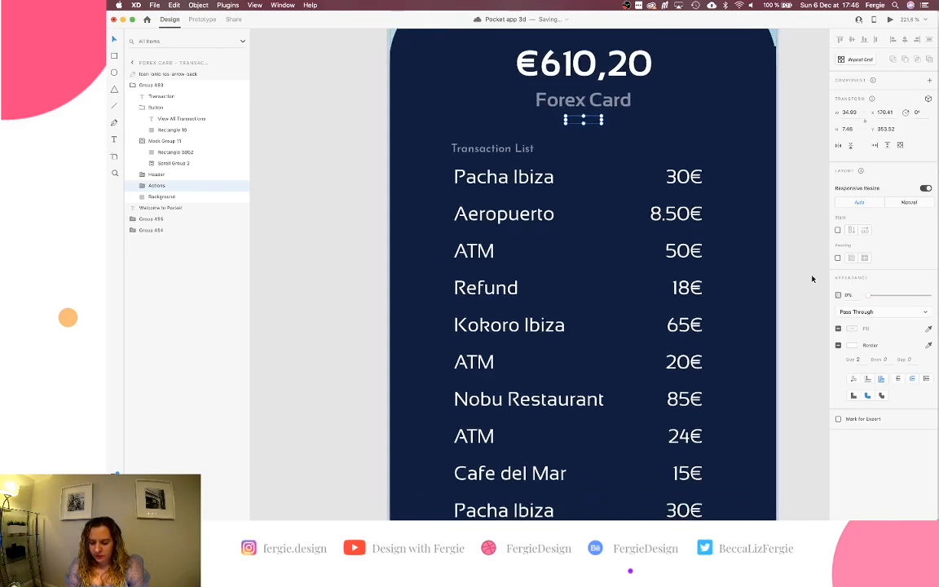
scroll(813, 279, "down", 2)
left_click(812, 279)
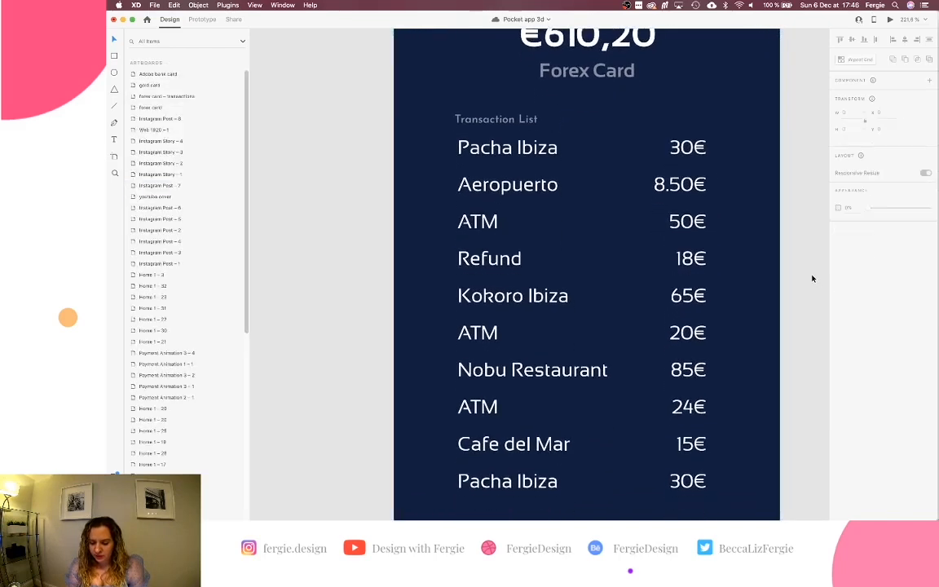
Select the heading texts and rename the Transaction List text layer.
left_click(503, 120)
double_click(503, 121)
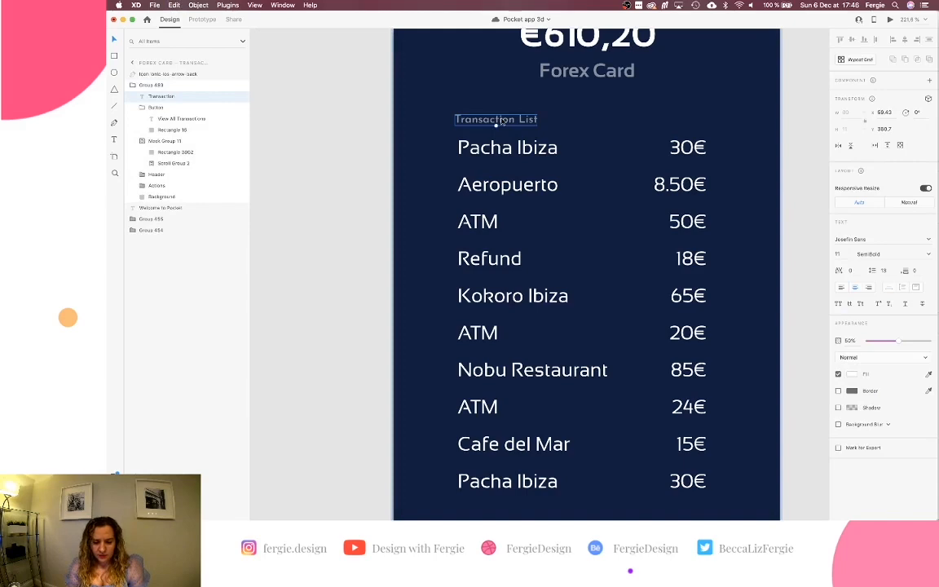
scroll(502, 122, "down", 5)
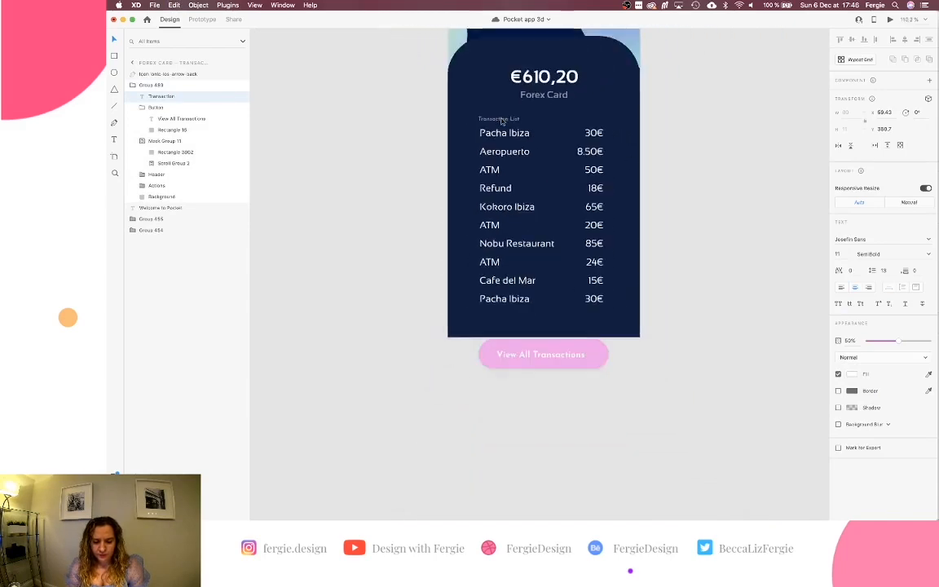
scroll(502, 121, "up", 8)
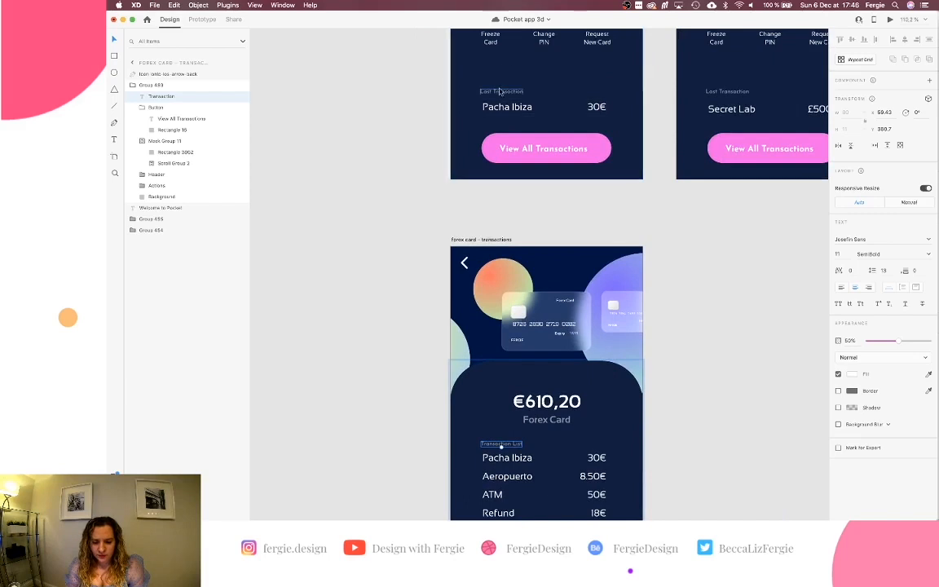
double_click(501, 91)
scroll(501, 93, "down", 6)
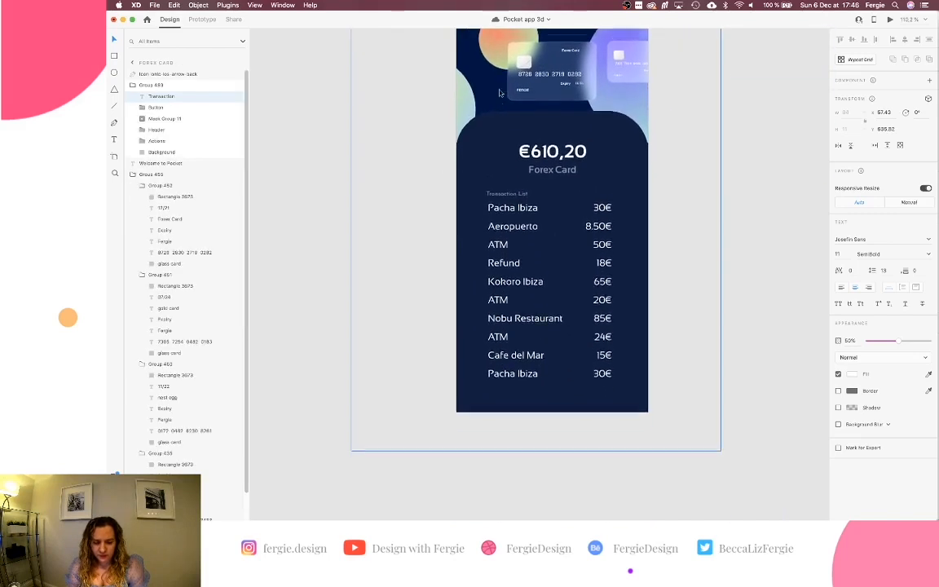
double_click(503, 190)
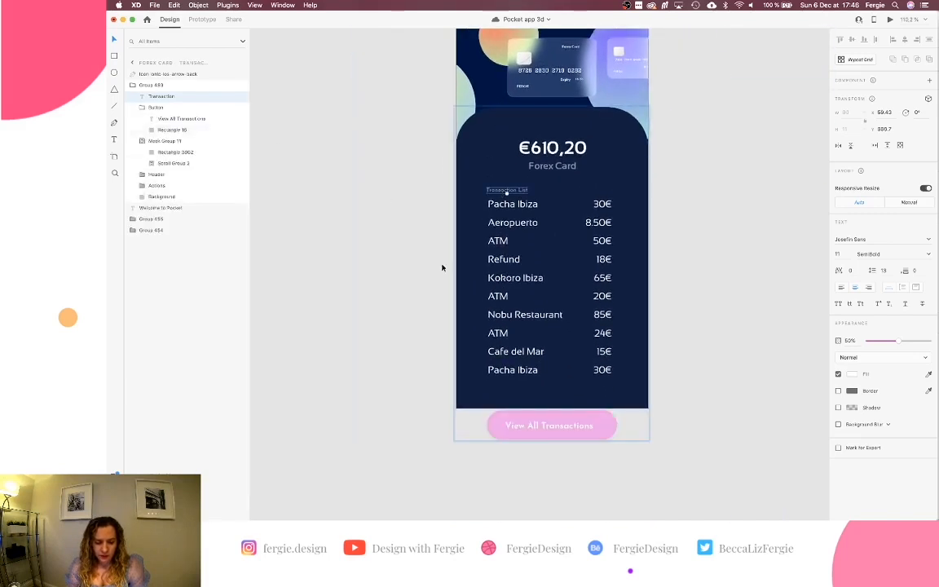
double_click(172, 96)
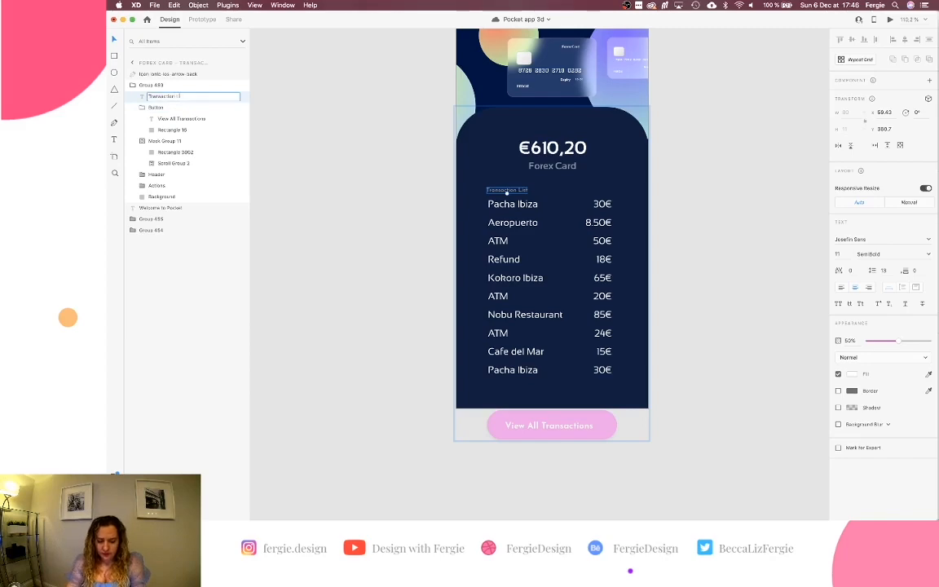
key("Return")
Paste Last Transaction onto the transactions screen at 0% opacity.
key("super+v")
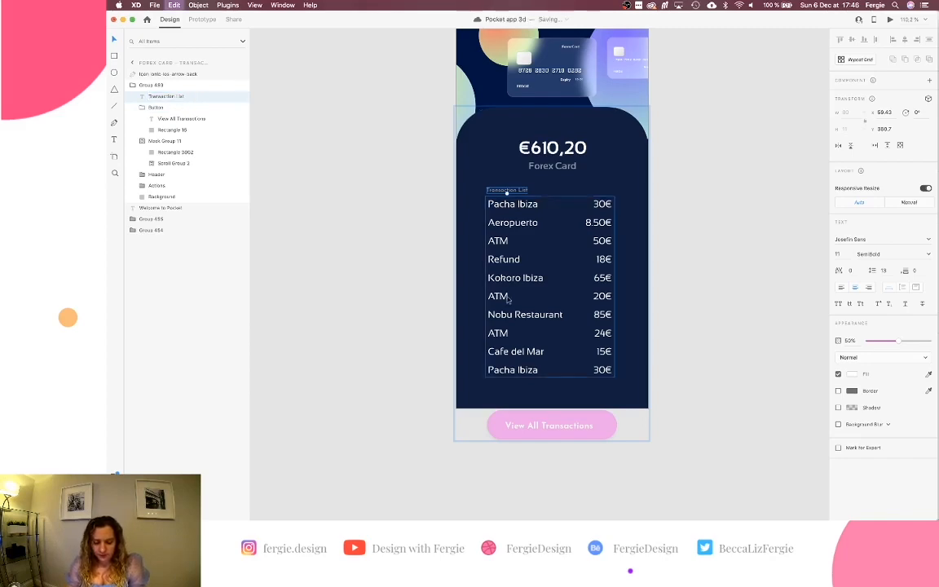
scroll(515, 315, "up", 8)
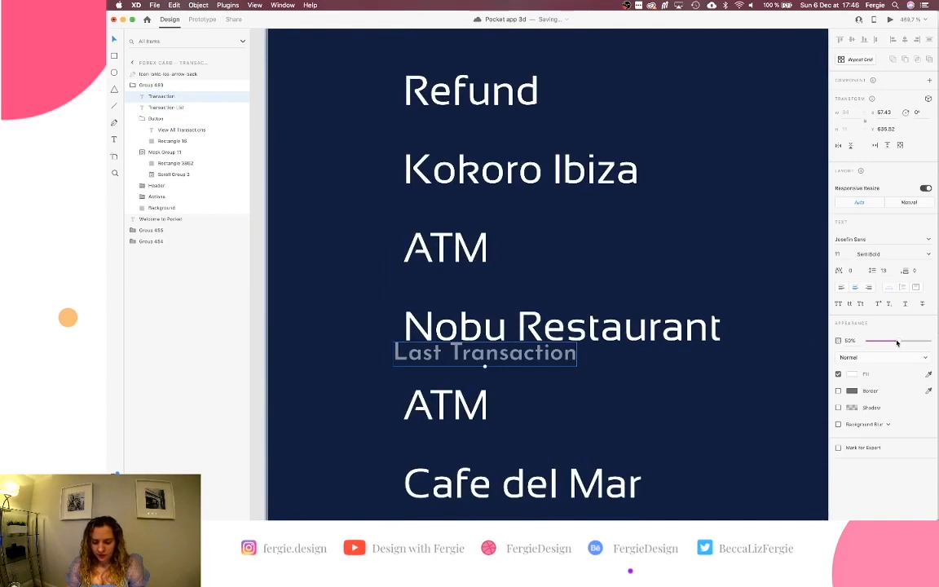
left_click_drag(897, 343, 865, 342)
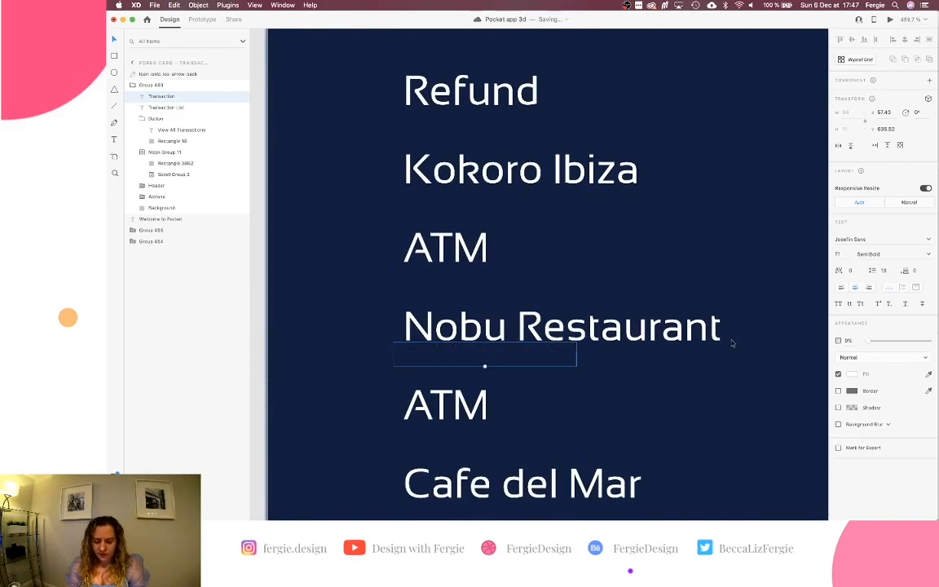
scroll(731, 343, "down", 5)
scroll(730, 341, "up", 3)
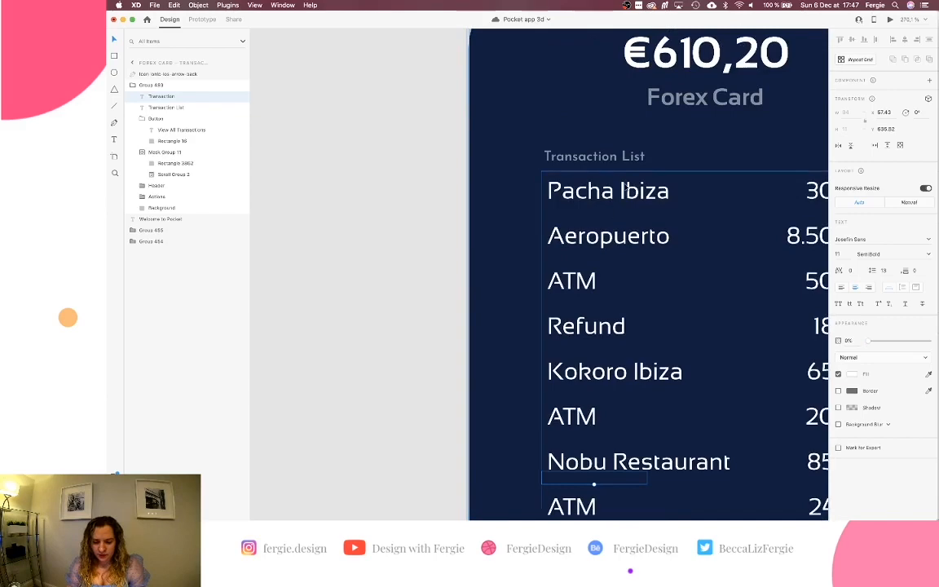
Paste Transaction List onto the Forex Card screen at 0% opacity.
left_click(637, 159)
scroll(637, 159, "up", 10)
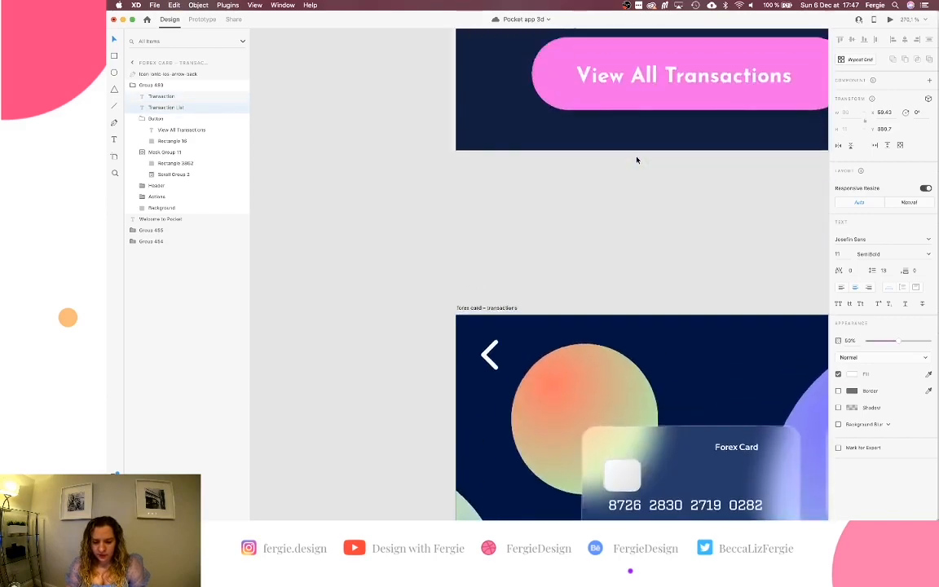
scroll(637, 159, "down", 8)
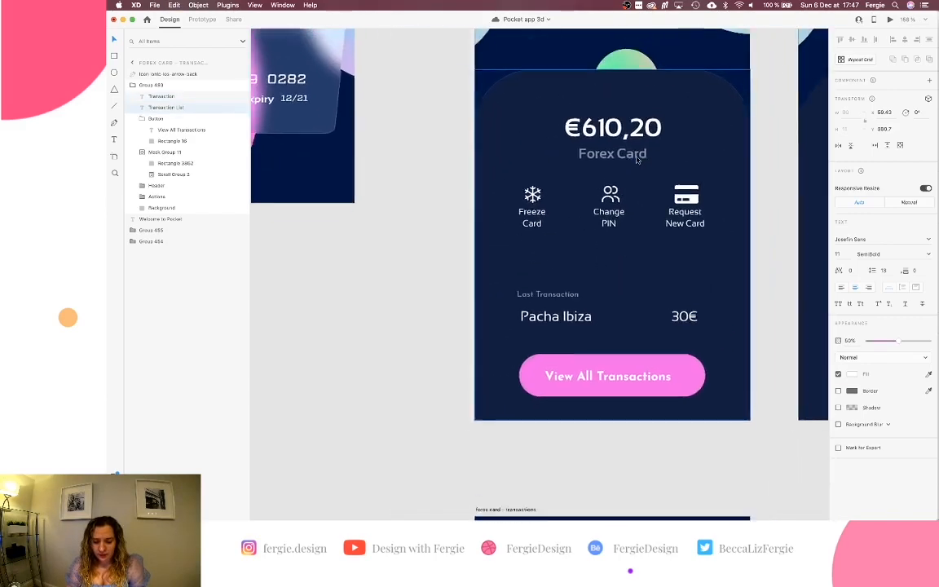
left_click(676, 149, "super")
key("super+v")
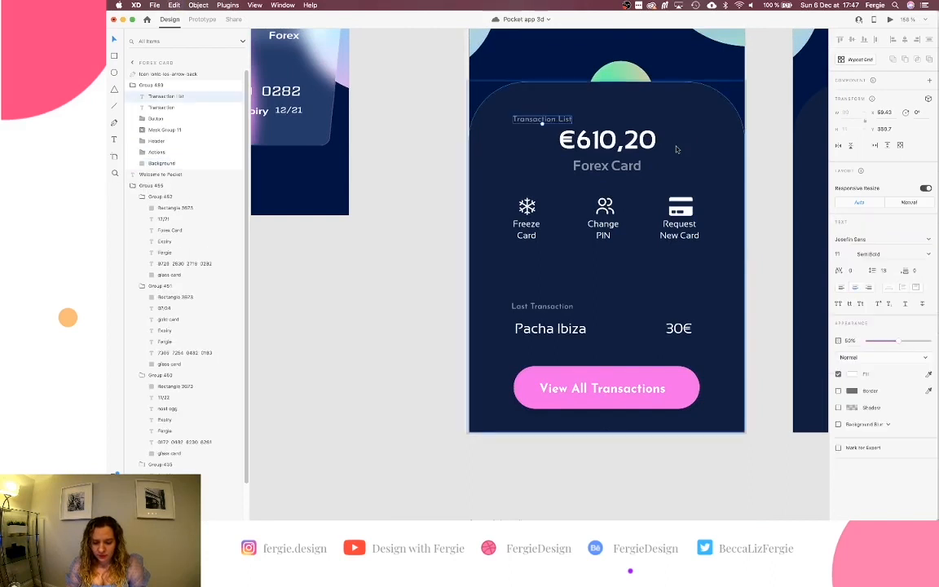
left_click_drag(895, 341, 849, 341)
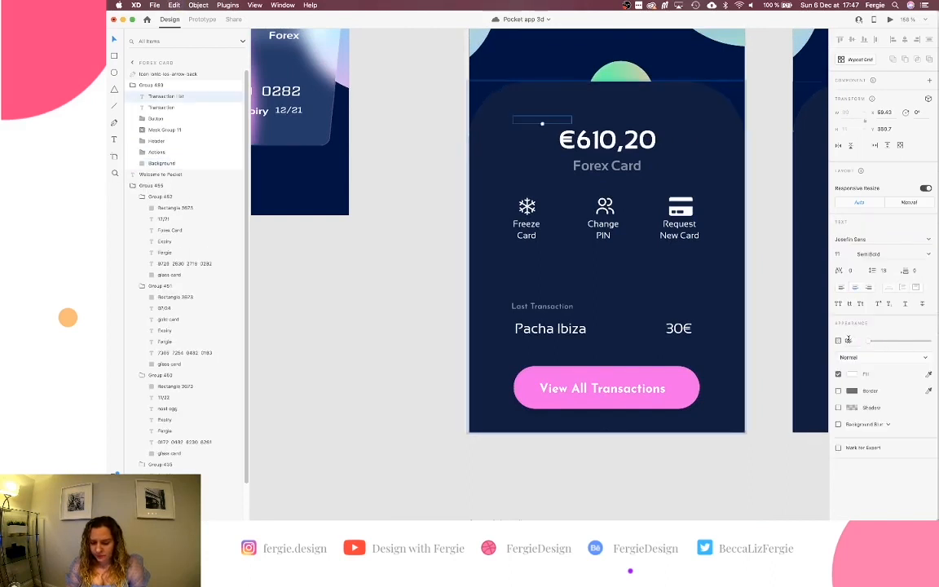
Replay the View All Transactions auto-animate in Preview several times, then close it.
left_click(889, 19)
scroll(627, 207, "down", 10)
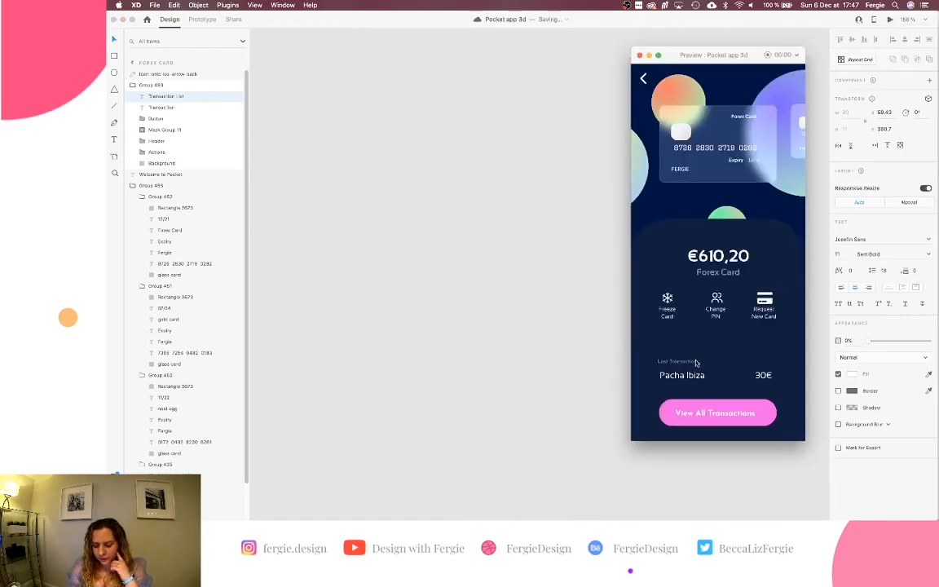
left_click(738, 413)
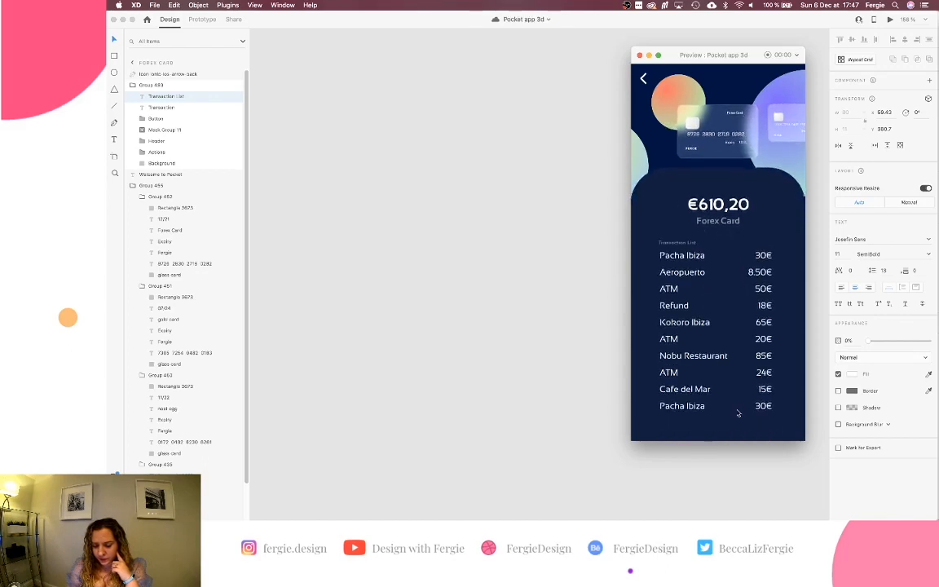
left_click(889, 19)
left_click(767, 418)
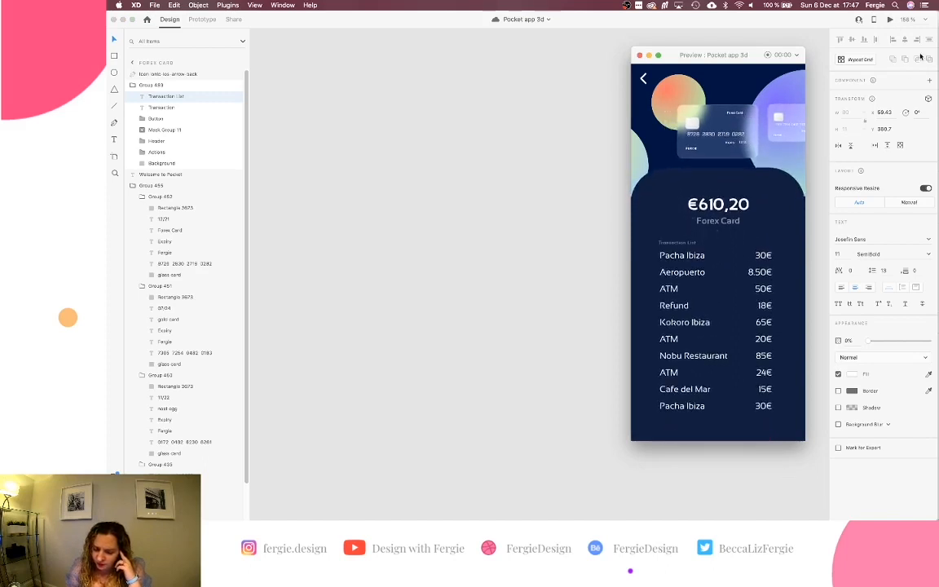
left_click(891, 20)
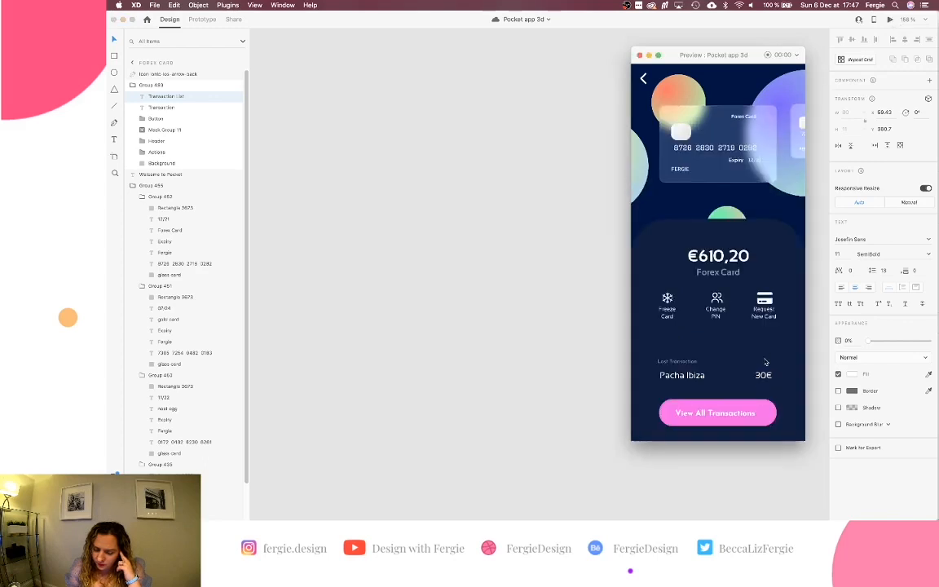
left_click(730, 413)
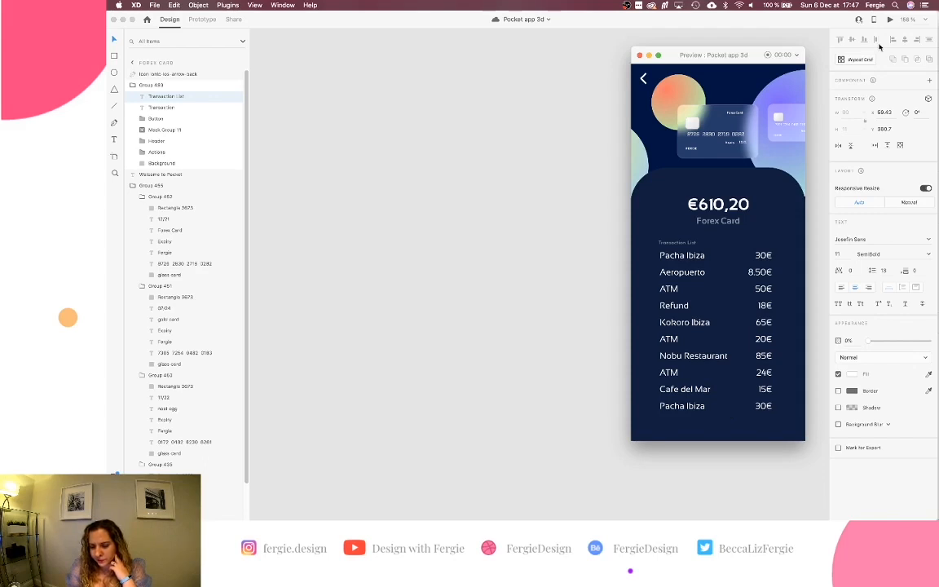
left_click(891, 20)
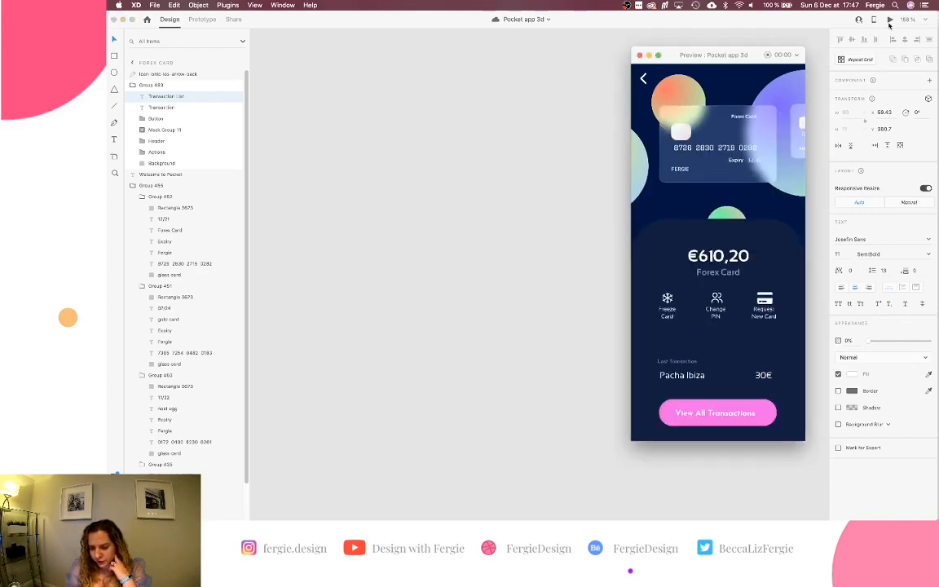
left_click(765, 413)
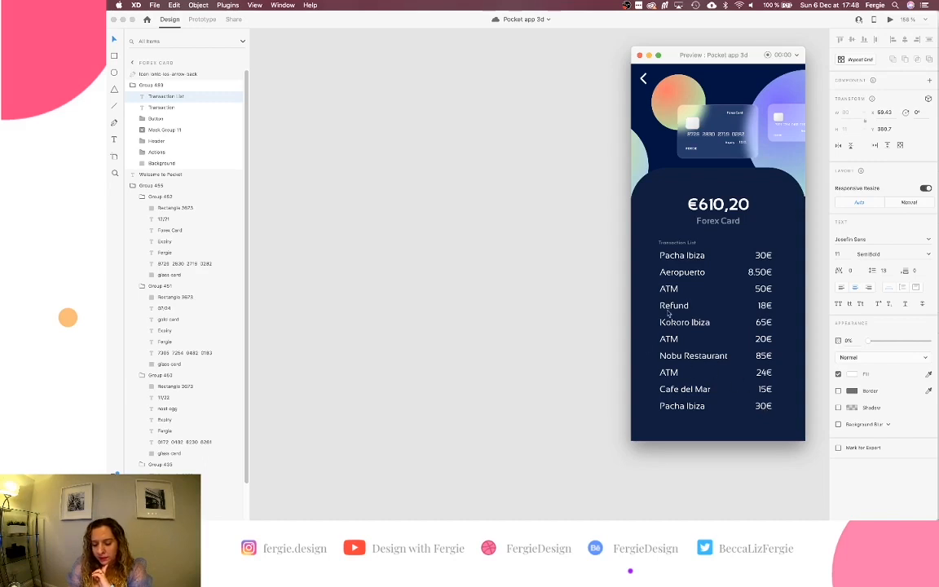
left_click(889, 20)
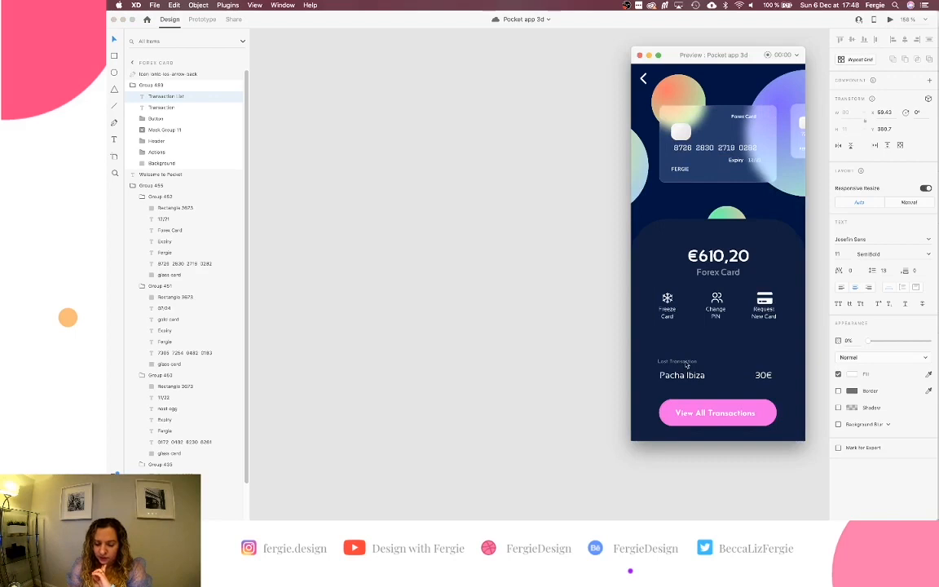
left_click(714, 413)
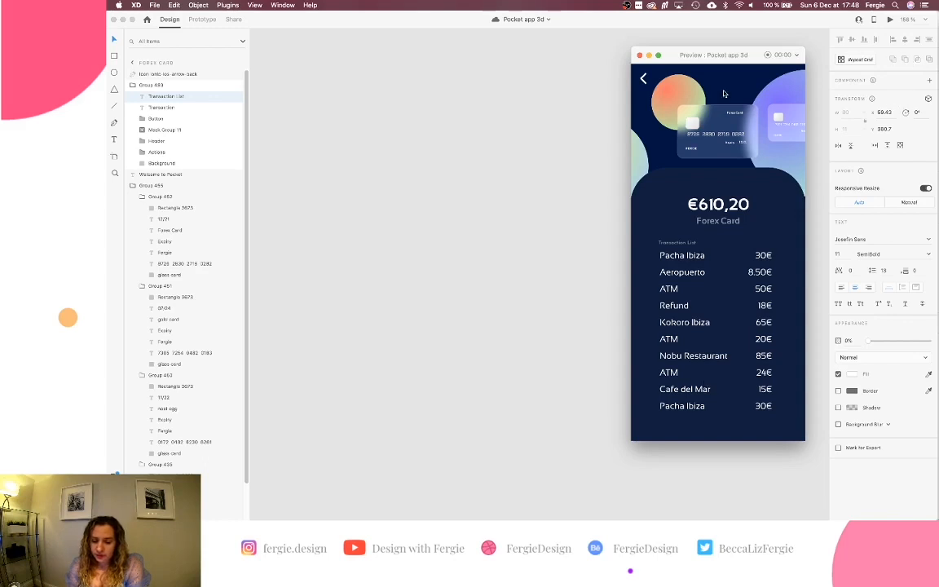
left_click(640, 54)
Raise the hidden Transaction List label to 48% opacity.
scroll(627, 166, "right", 5)
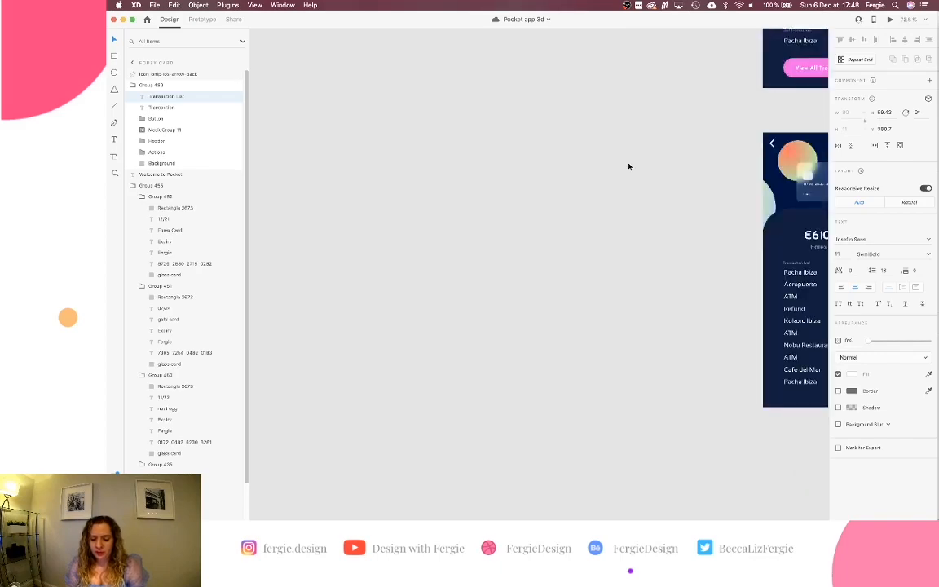
scroll(629, 166, "right", 2)
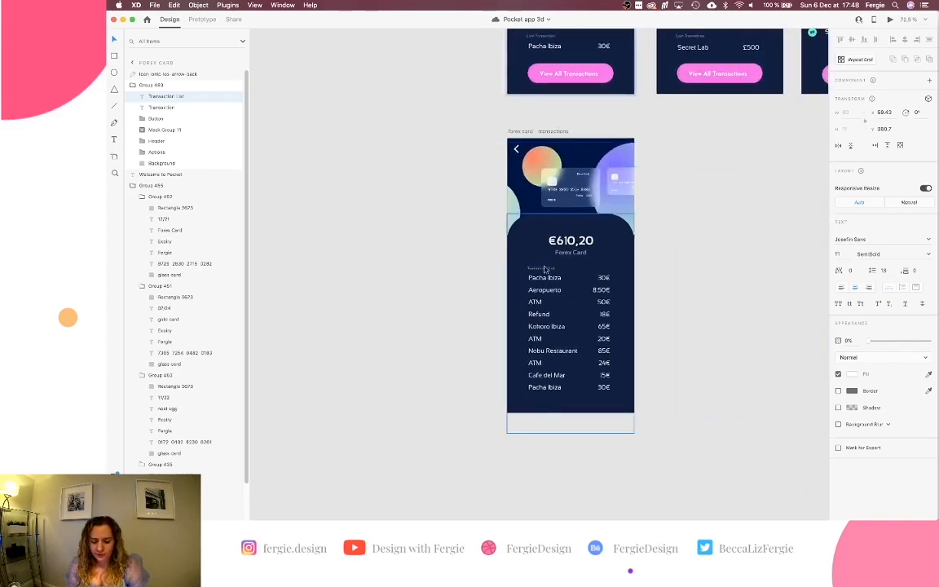
scroll(549, 268, "up", 2)
scroll(545, 268, "up", 2)
scroll(546, 269, "down", 1)
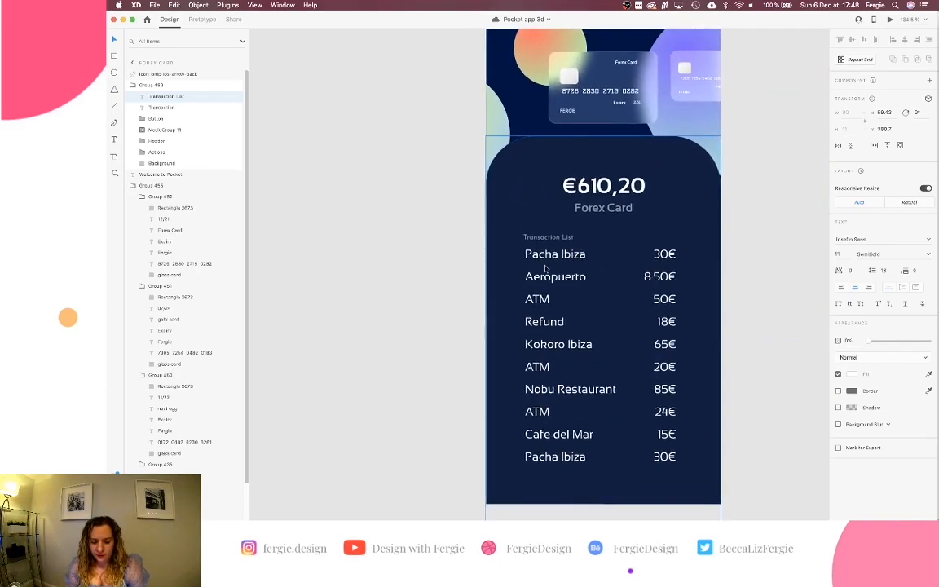
scroll(545, 268, "up", 10)
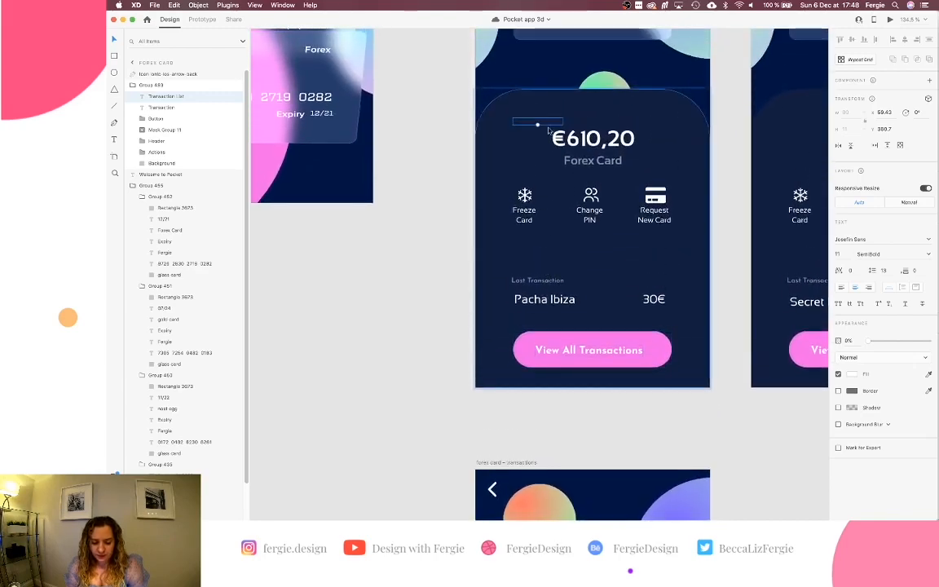
left_click_drag(869, 341, 898, 346)
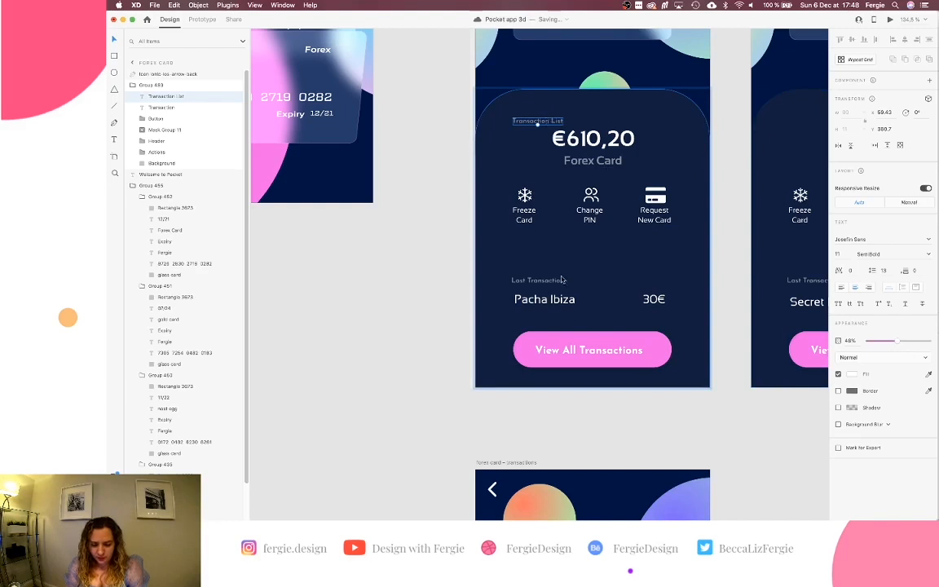
Place Transaction List over Last Transaction and left-align the two labels.
left_click_drag(544, 121, 545, 282)
scroll(545, 279, "up", 5)
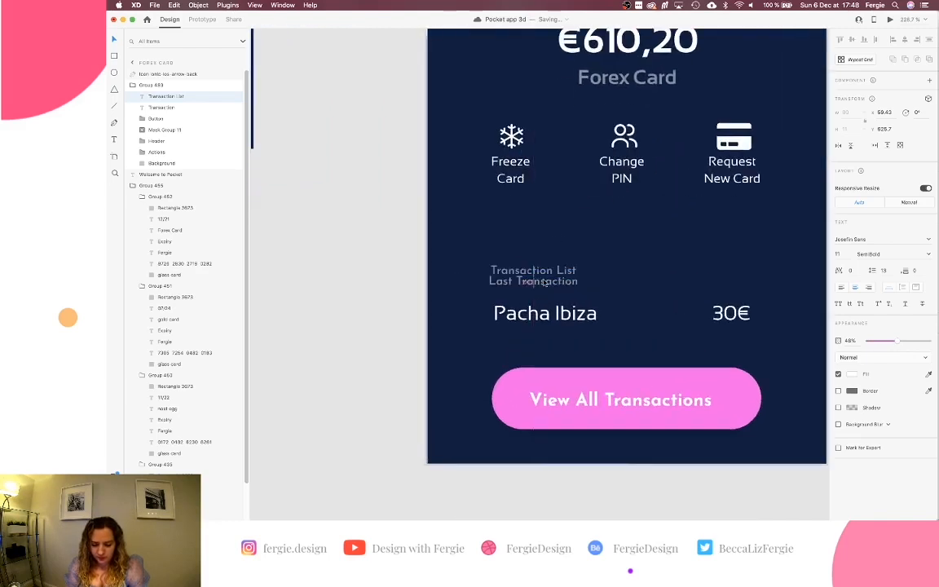
key("shift+Up")
key("shift+Down")
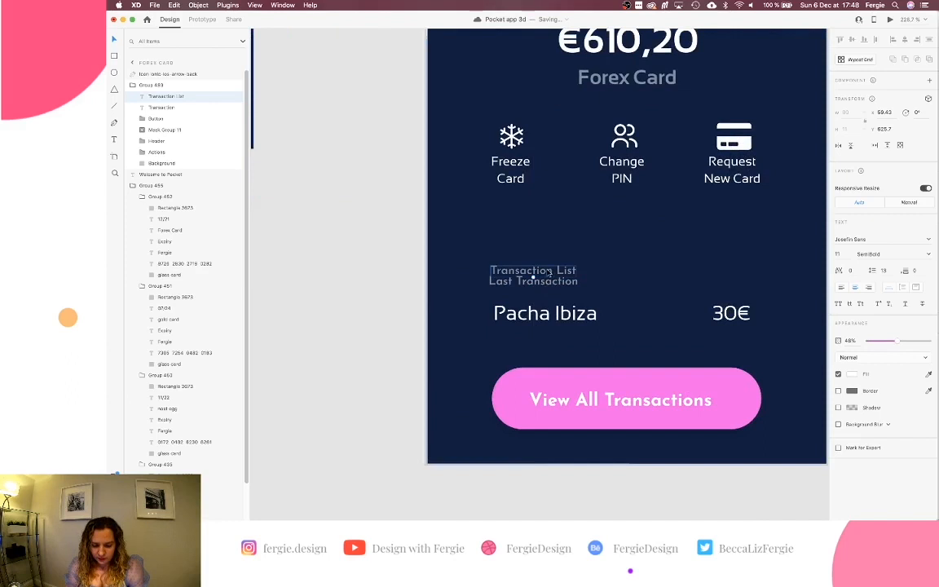
left_click(533, 280, "shift")
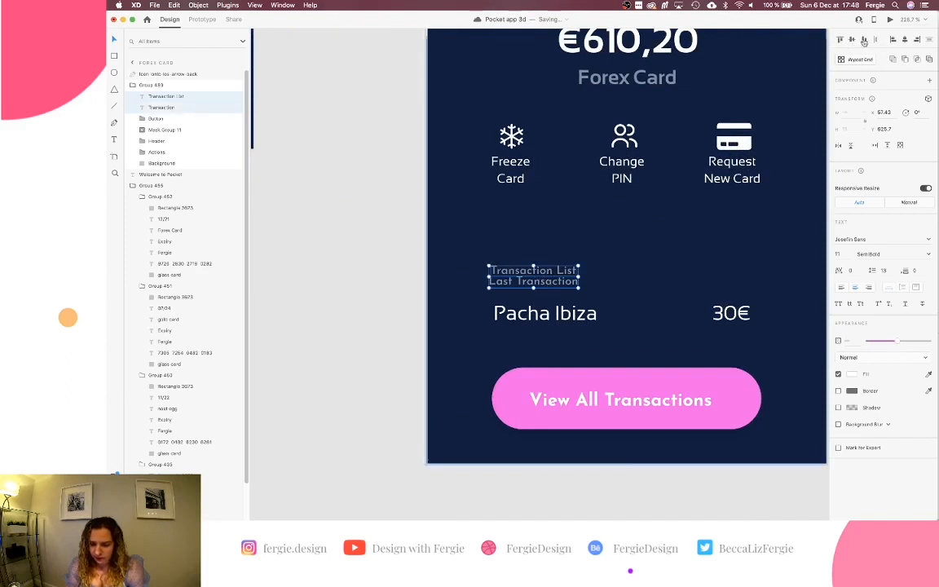
left_click(893, 41)
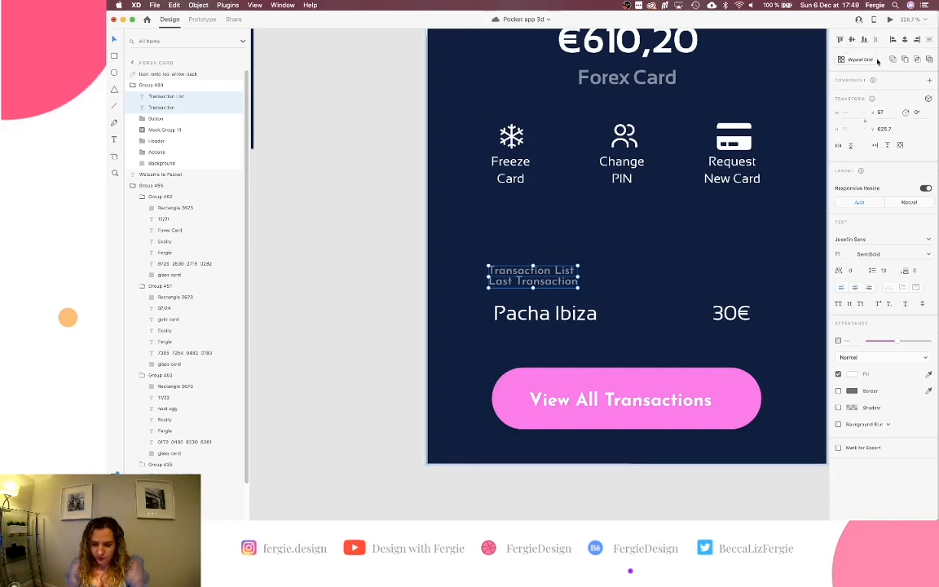
Group both heading texts and name the group 'Transaction heading'.
scroll(511, 299, "up", 5)
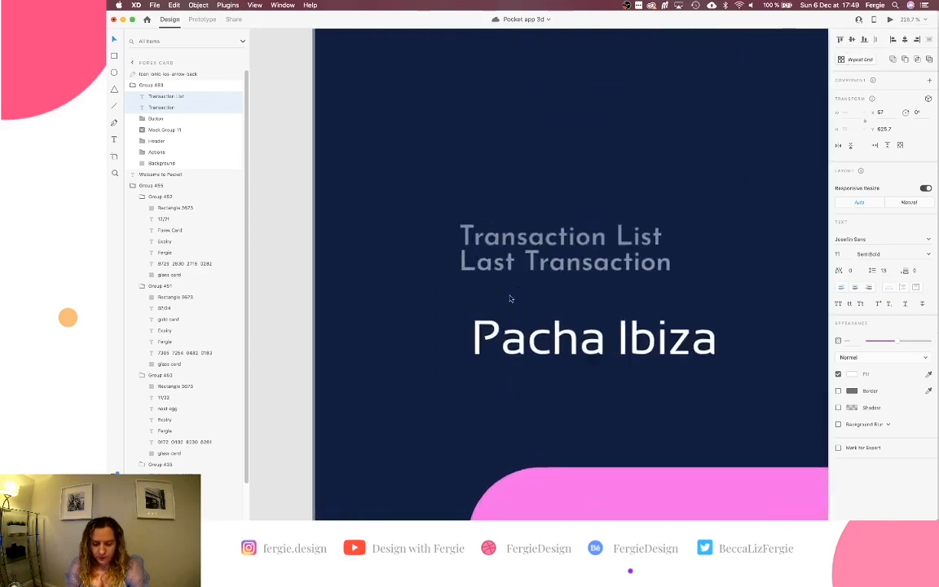
left_click(530, 222)
left_click(529, 230)
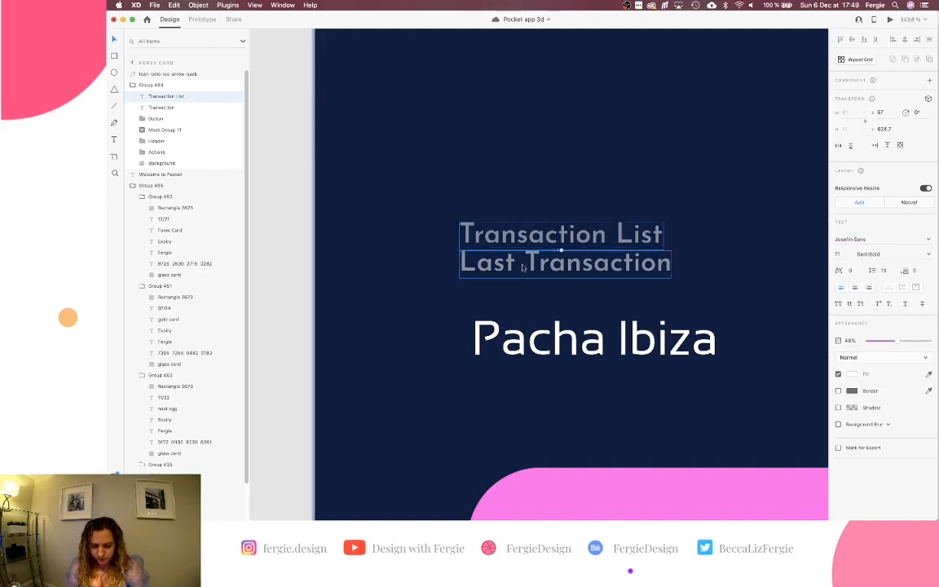
scroll(523, 267, "down", 3)
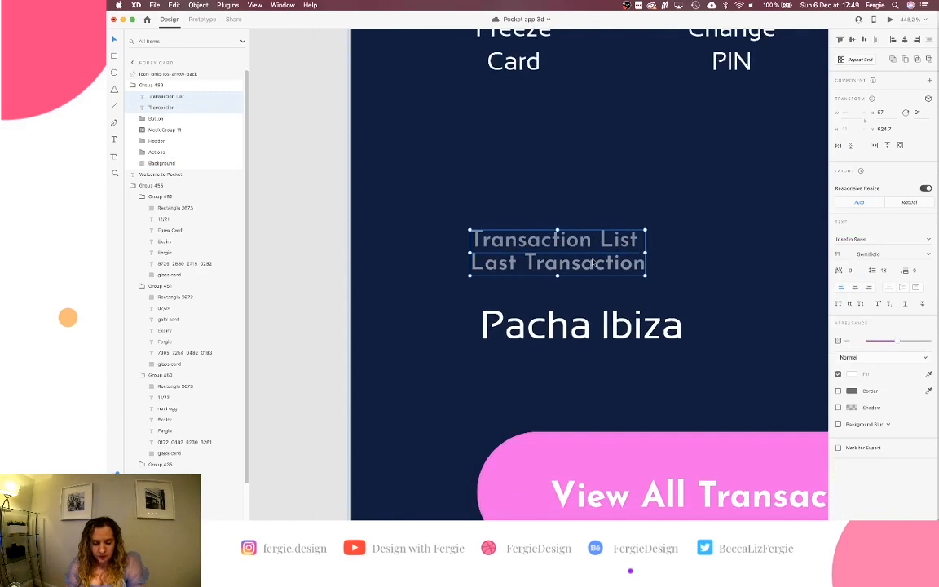
key("super+g")
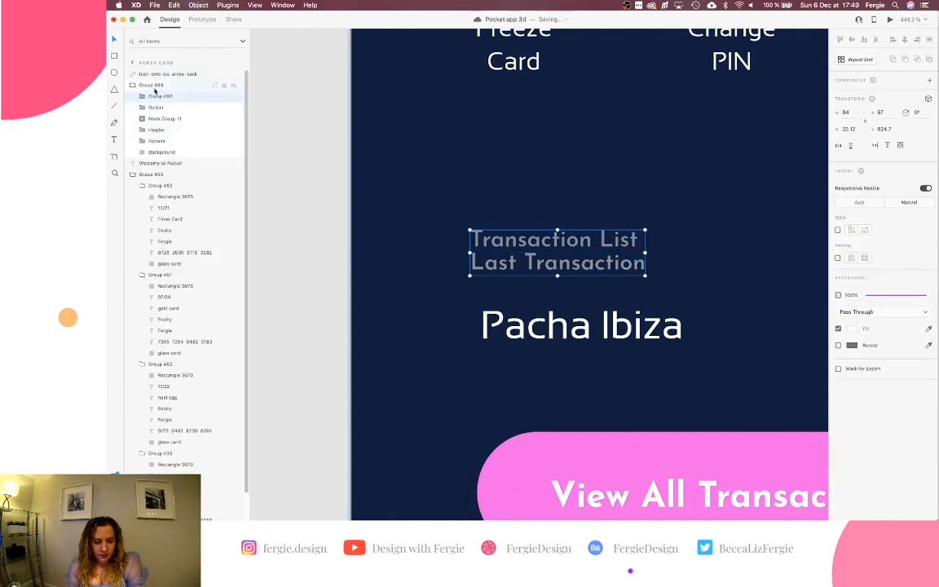
double_click(160, 97)
type("Headi")
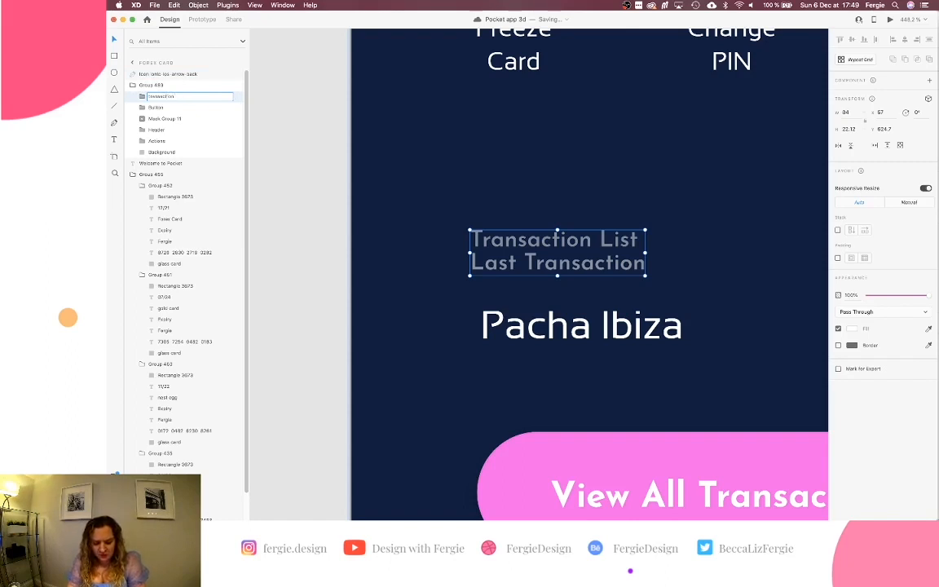
type("ng")
key("Return")
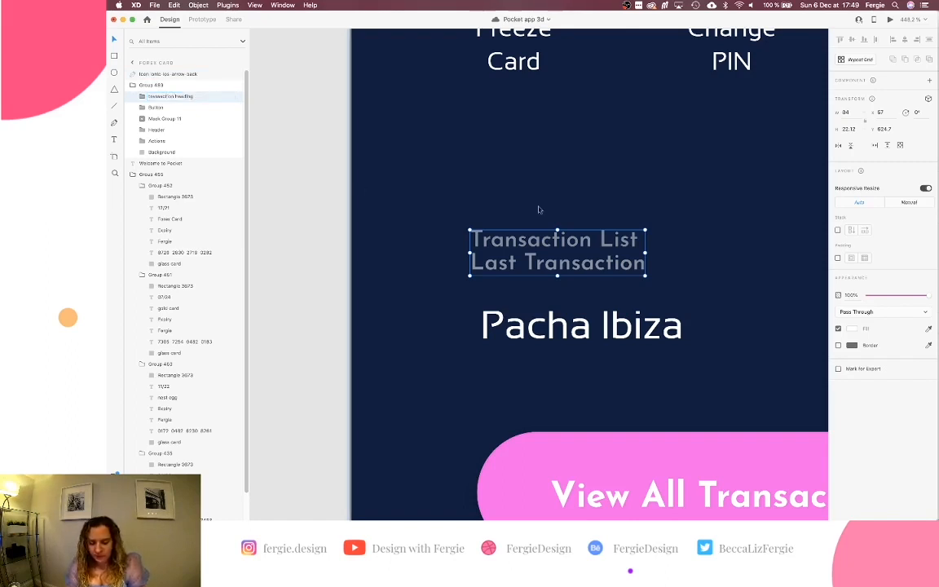
Fade Transaction List inside the group back to 0% opacity.
double_click(584, 238)
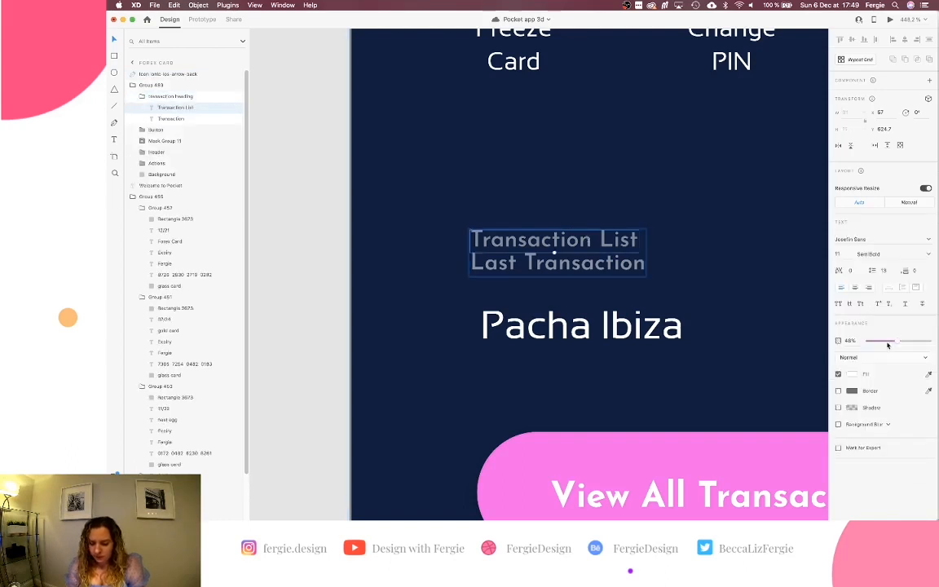
left_click_drag(888, 345, 866, 343)
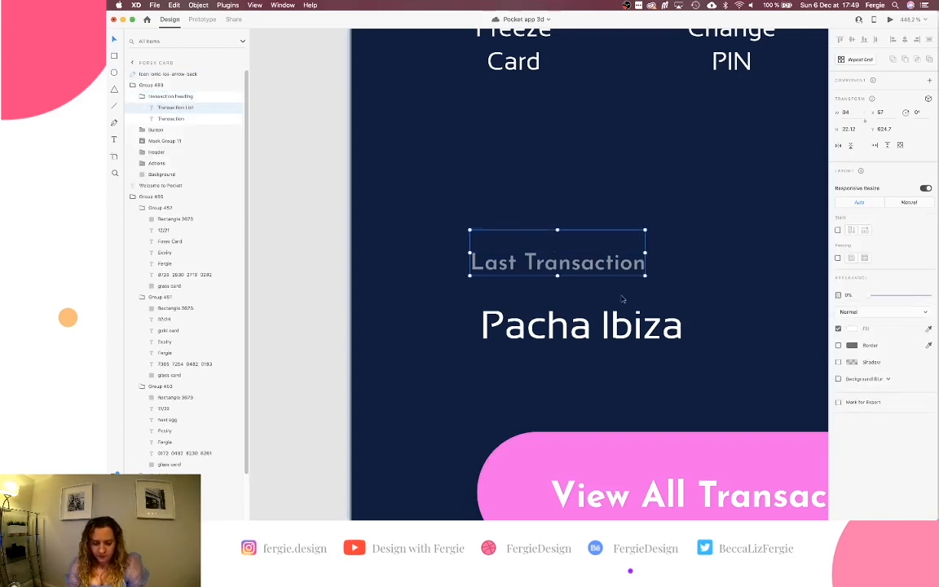
key("Escape")
scroll(623, 300, "down", 5)
scroll(622, 299, "down", 4)
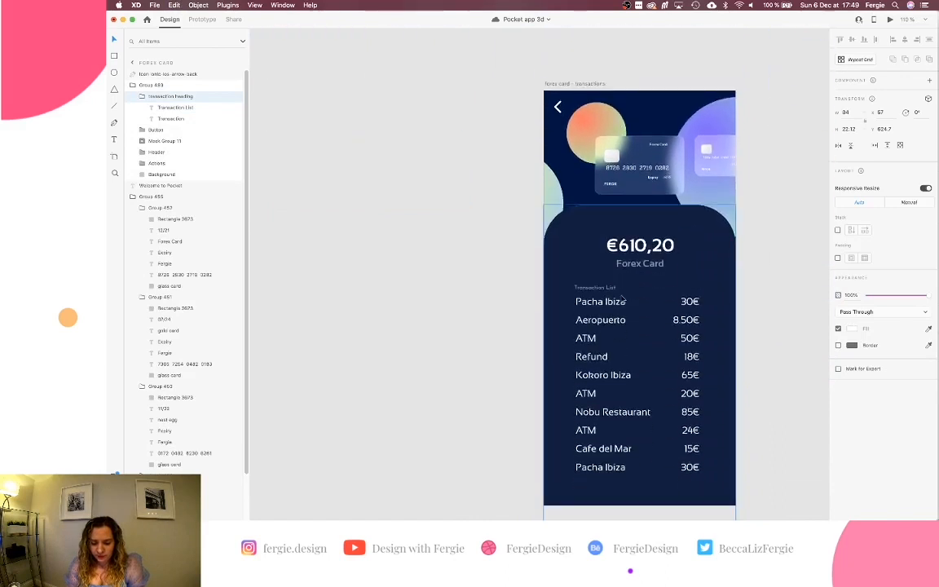
Remove the old Transactions text layer, keeping the card and transaction list group intact.
key("Escape")
key("Delete")
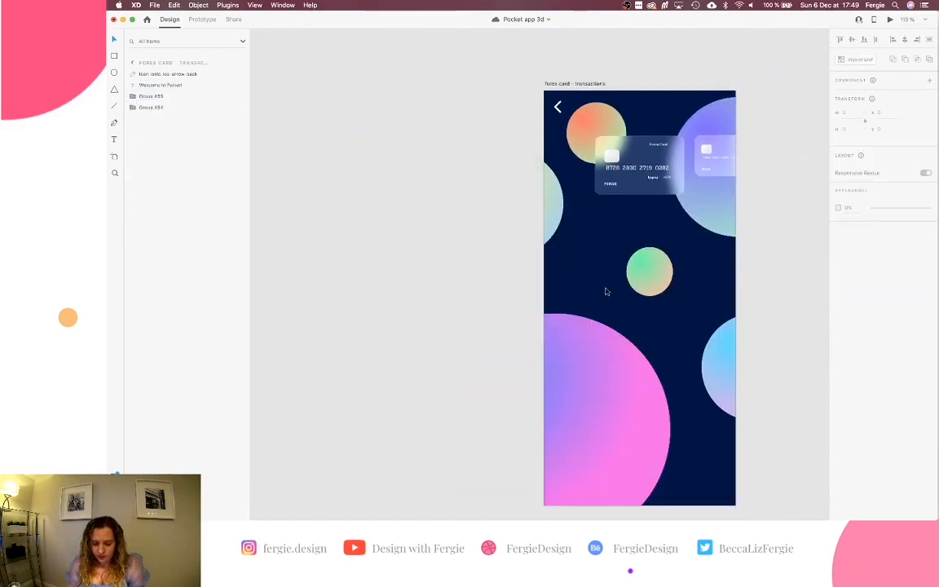
key("super+z")
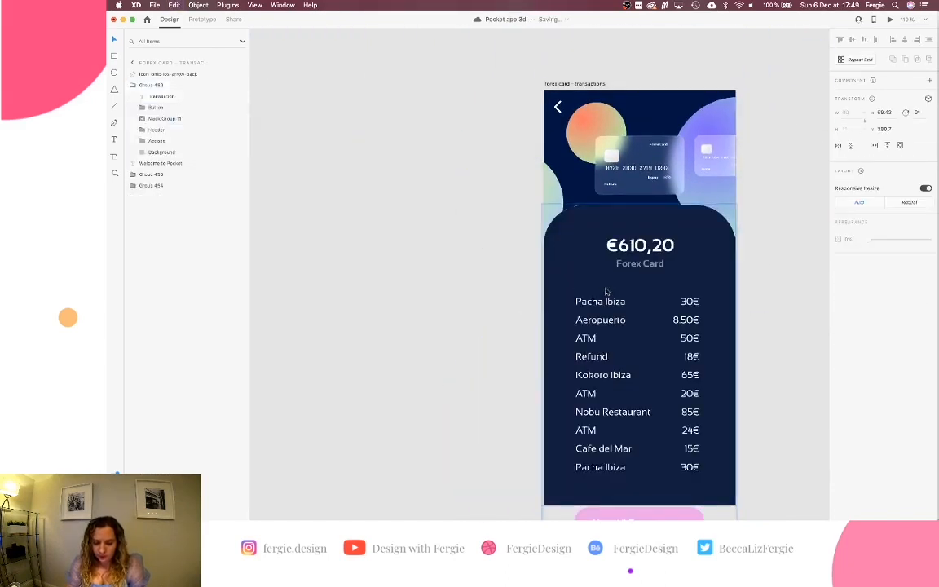
left_click(171, 97)
key("BackSpace")
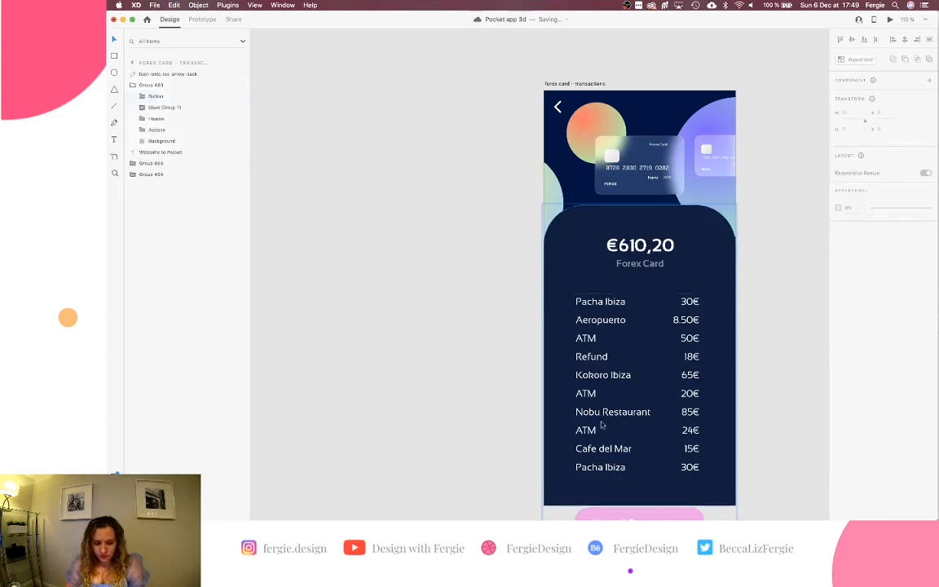
Paste the transaction heading group onto the transactions screen.
scroll(602, 427, "down", 2)
scroll(601, 427, "right", 2)
left_click(594, 438)
key("super+v")
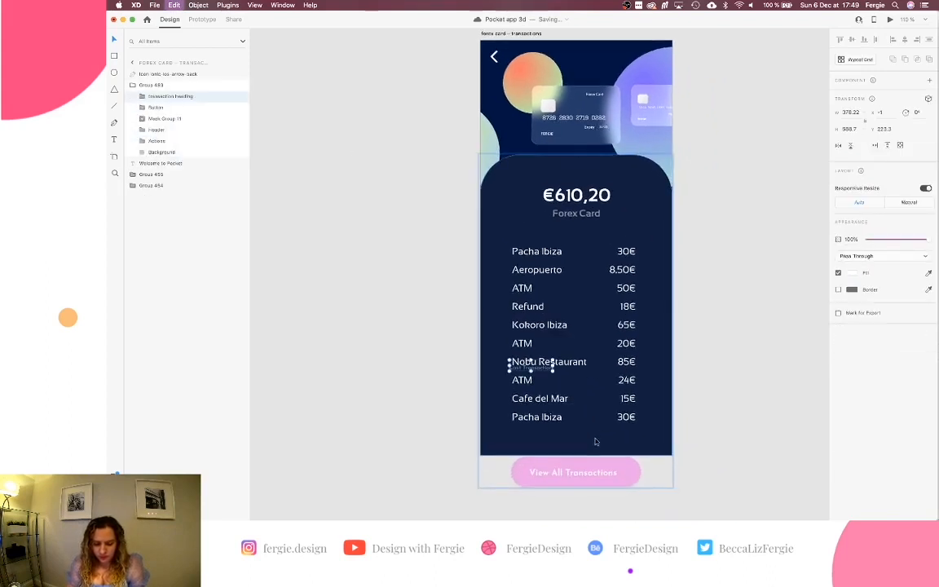
Make the Transaction List text fully visible and hide the Last Transaction text.
scroll(550, 380, "up", 5)
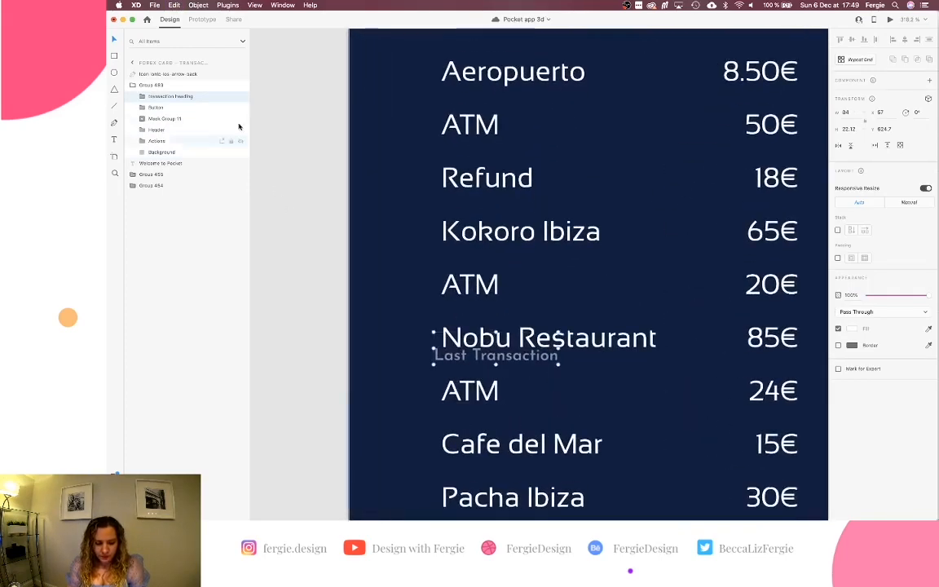
left_click(142, 96)
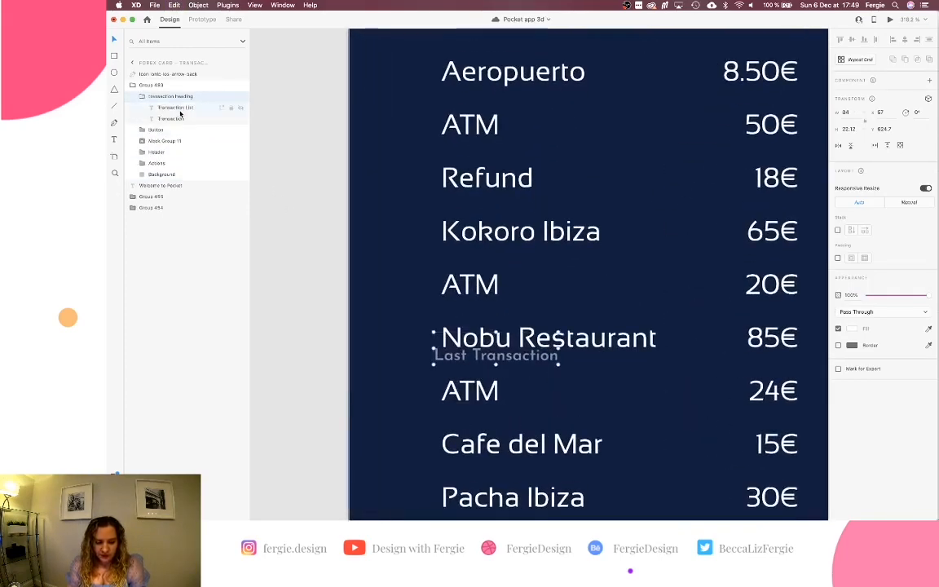
left_click(169, 107)
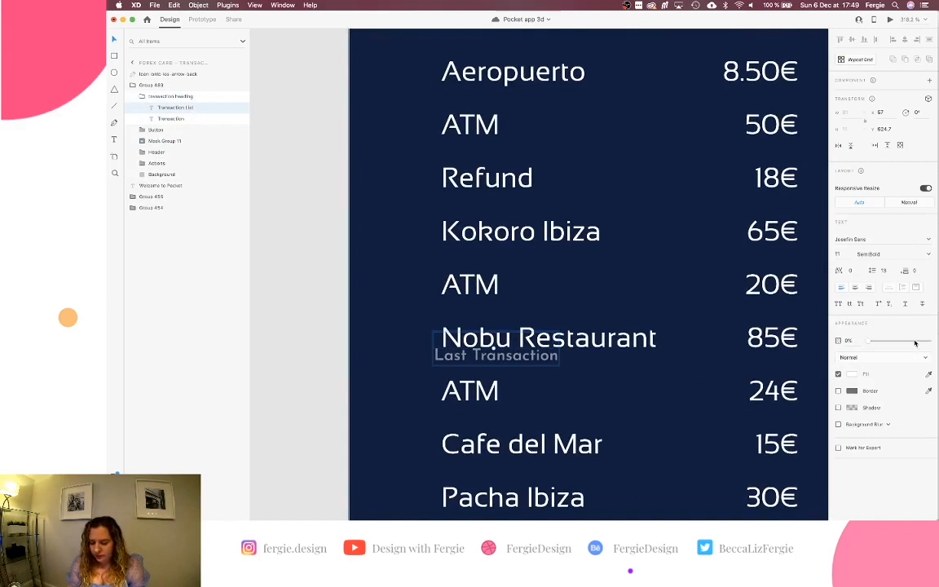
left_click_drag(915, 341, 935, 341)
left_click(181, 120)
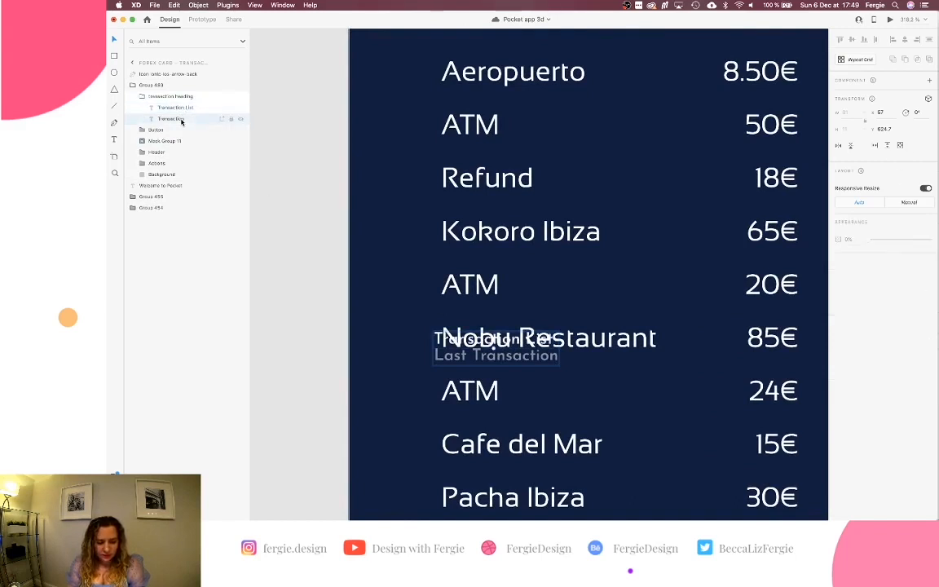
left_click_drag(930, 340, 869, 341)
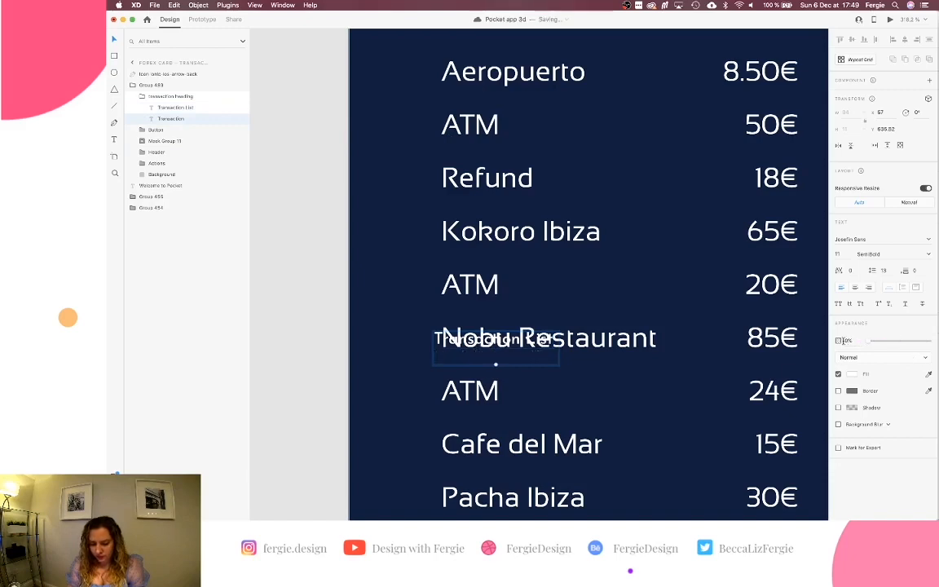
Move the Transaction List heading up to sit above the Pacha Ibiza row.
key("Escape")
left_click_drag(436, 330, 422, 170)
scroll(421, 176, "up", 3)
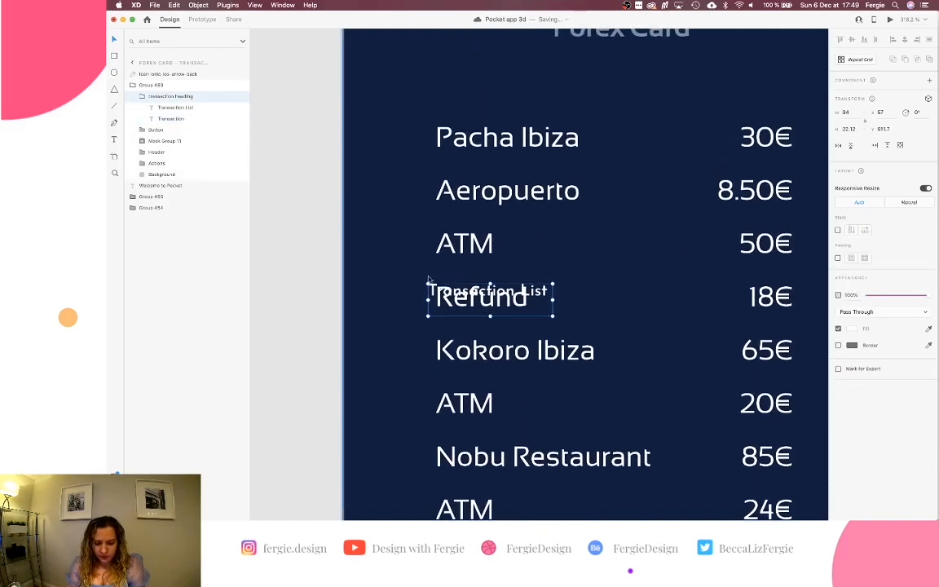
left_click_drag(428, 280, 428, 90)
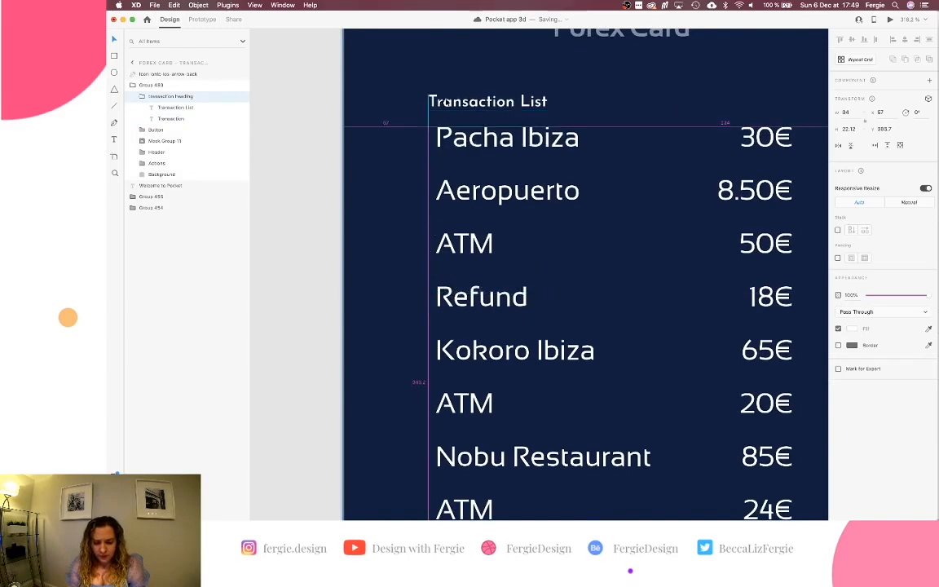
scroll(445, 102, "up", 5)
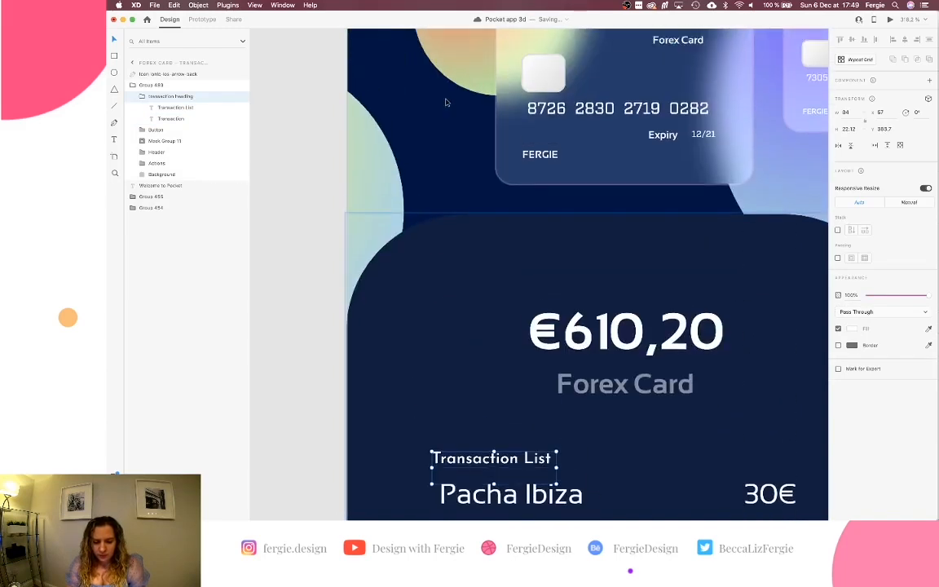
scroll(446, 101, "down", 2)
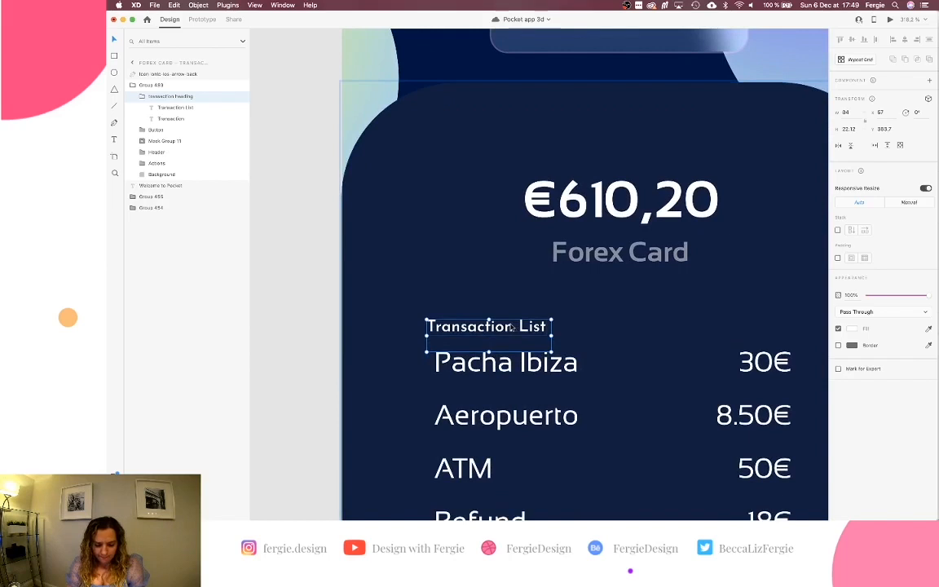
Check the heading's gap to the €610,20 balance group and nudge it slightly up.
key("alt")
key("Up")
key("Up")
key("Up")
key("Up")
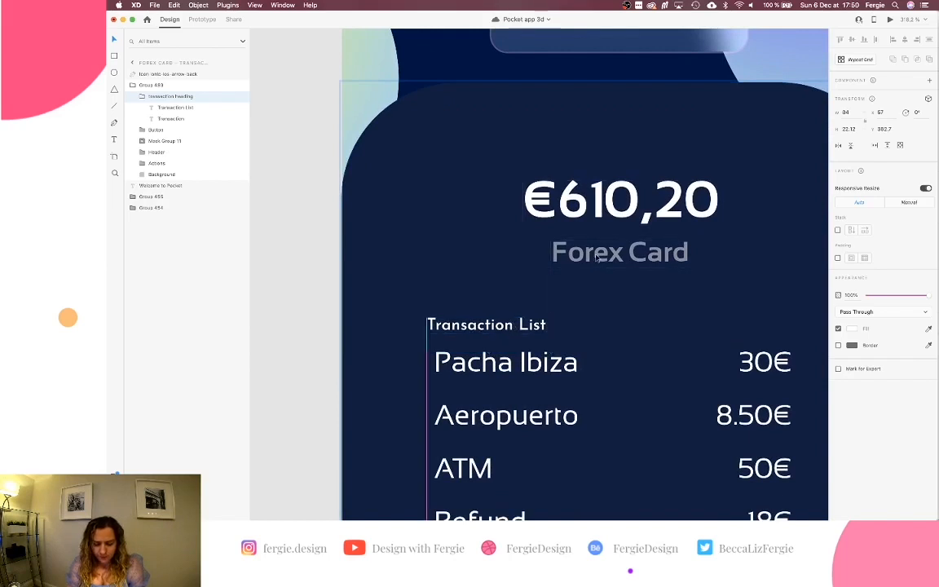
key("Down")
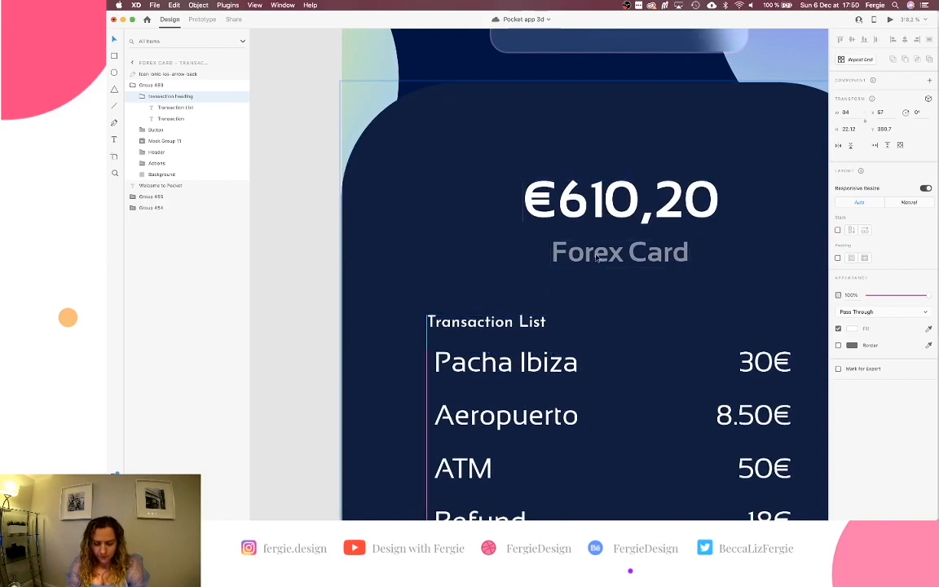
scroll(595, 258, "down", 5)
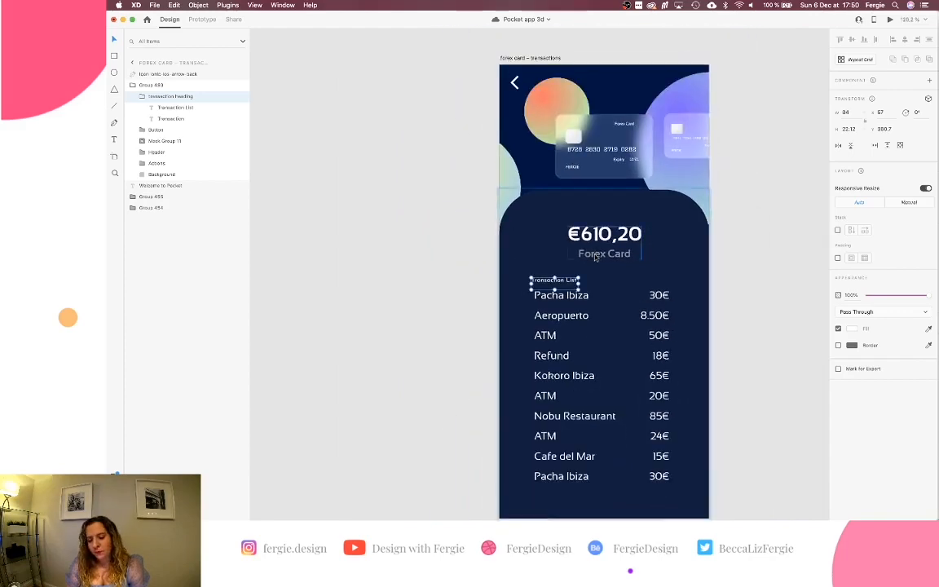
scroll(595, 257, "up", 1)
scroll(600, 254, "down", 5)
scroll(603, 245, "up", 2)
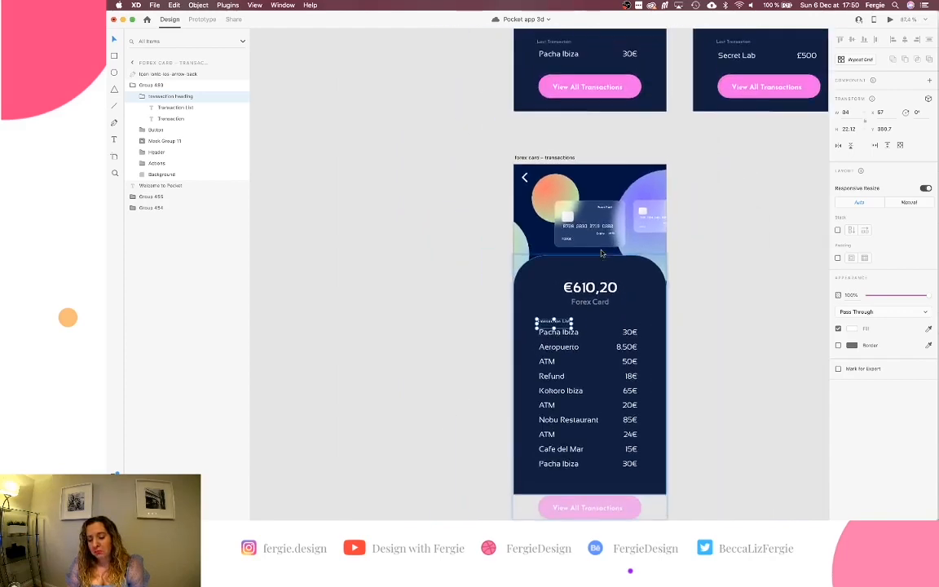
left_click(639, 132)
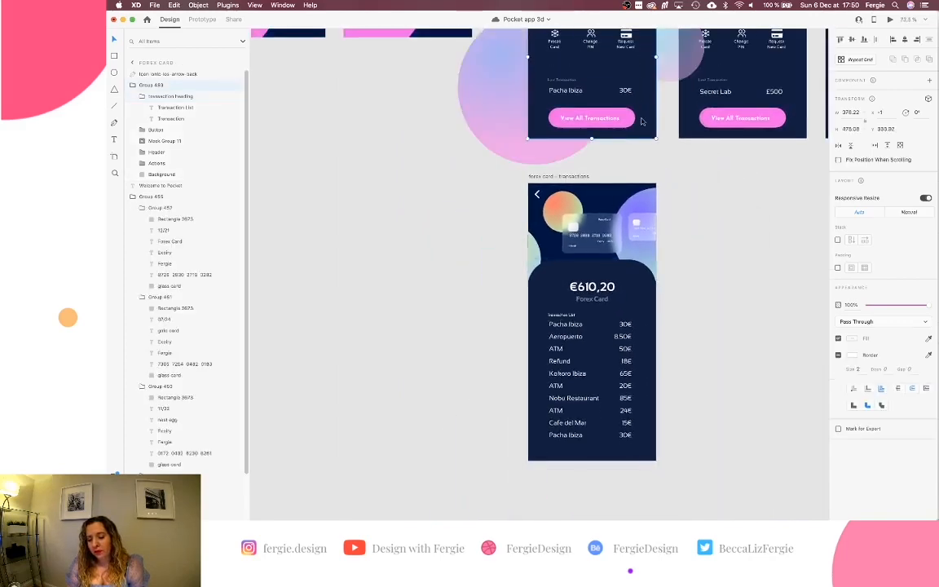
Test the View All Transactions transition in Desktop Preview, replaying it from the Forex Card screen.
left_click(890, 19)
scroll(603, 265, "right", 1)
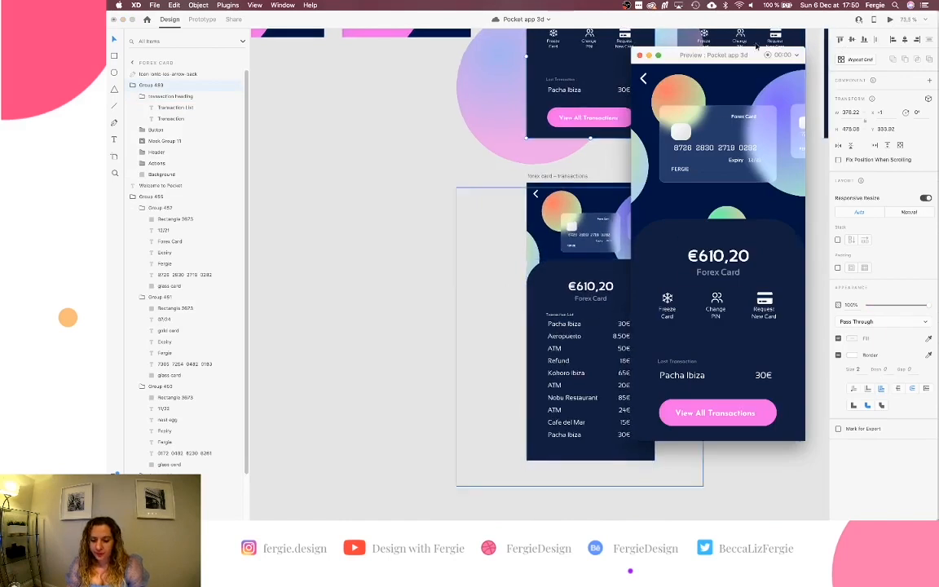
left_click_drag(741, 56, 397, 88)
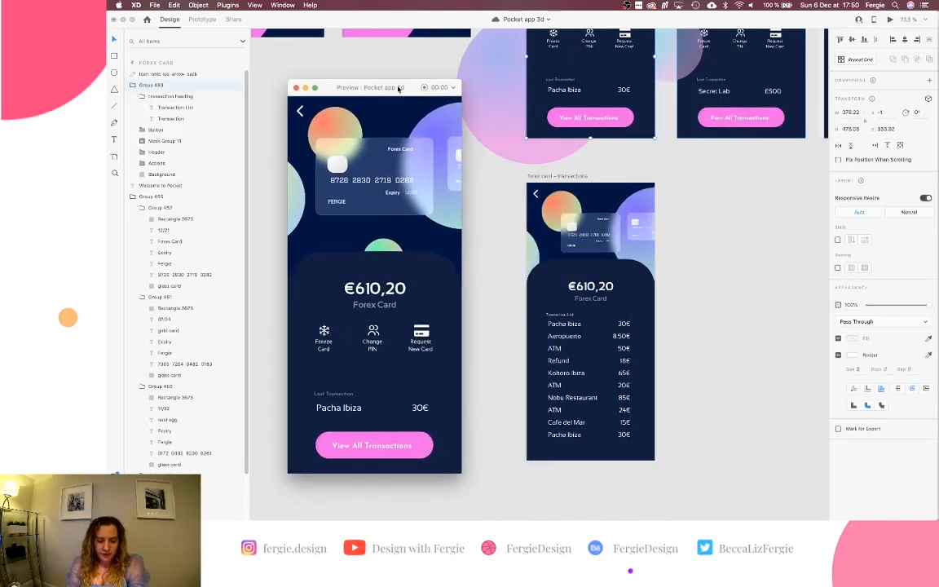
left_click(388, 445)
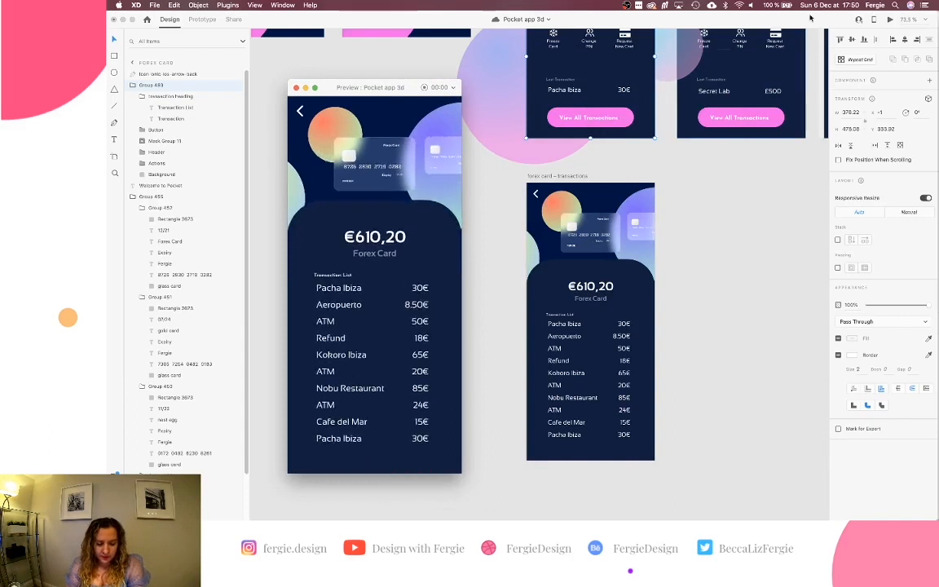
left_click(896, 21)
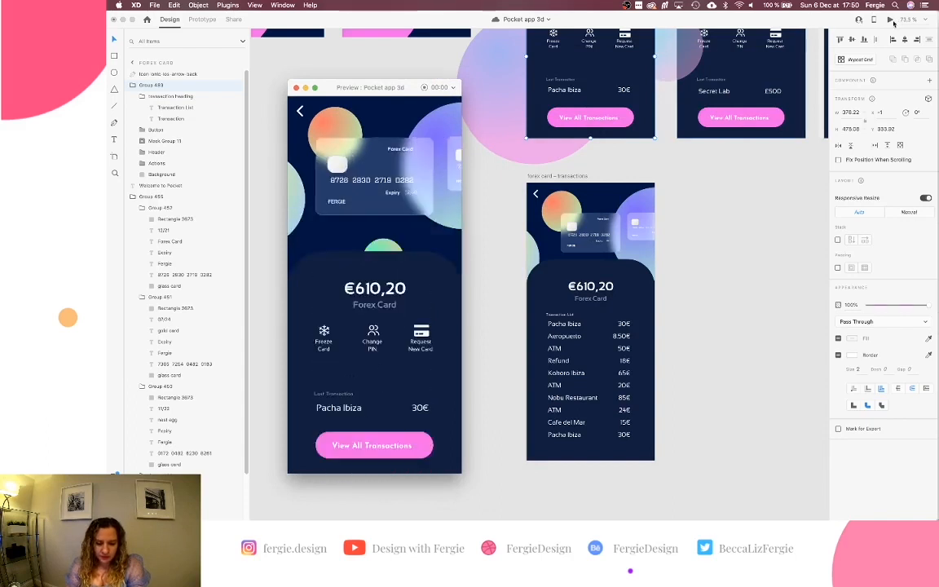
left_click(405, 448)
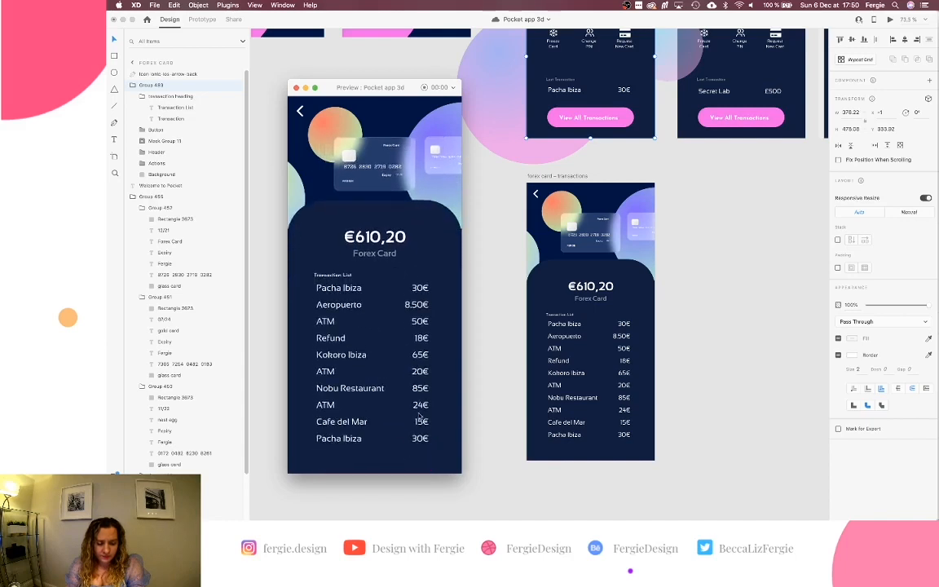
left_click(890, 20)
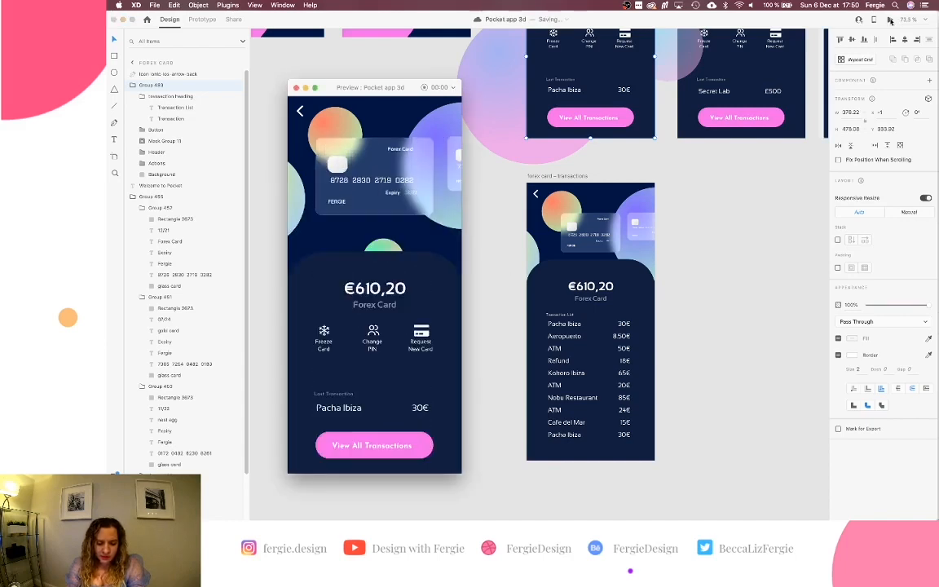
scroll(568, 153, "up", 5)
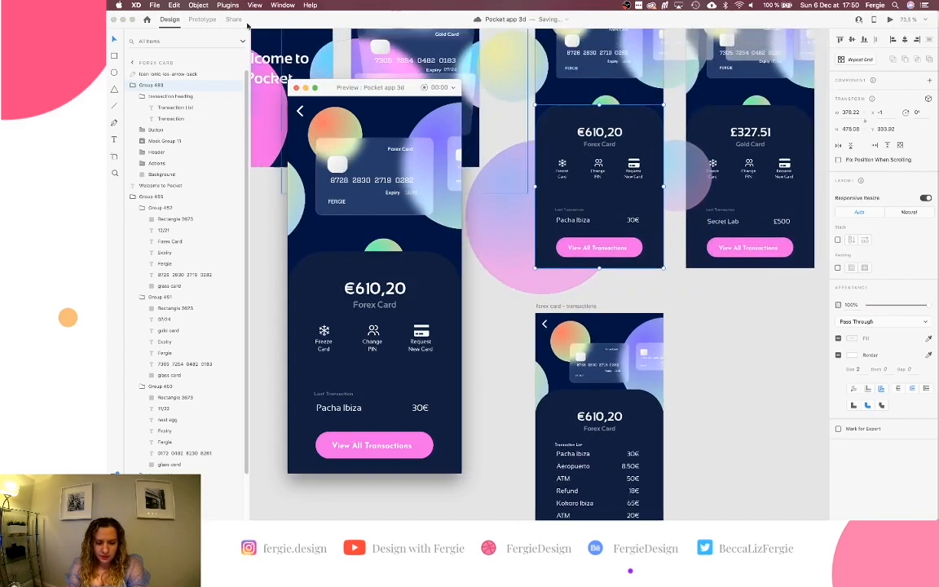
In Prototype mode, set the View All Transactions auto-animate duration to 1 s.
left_click(210, 19)
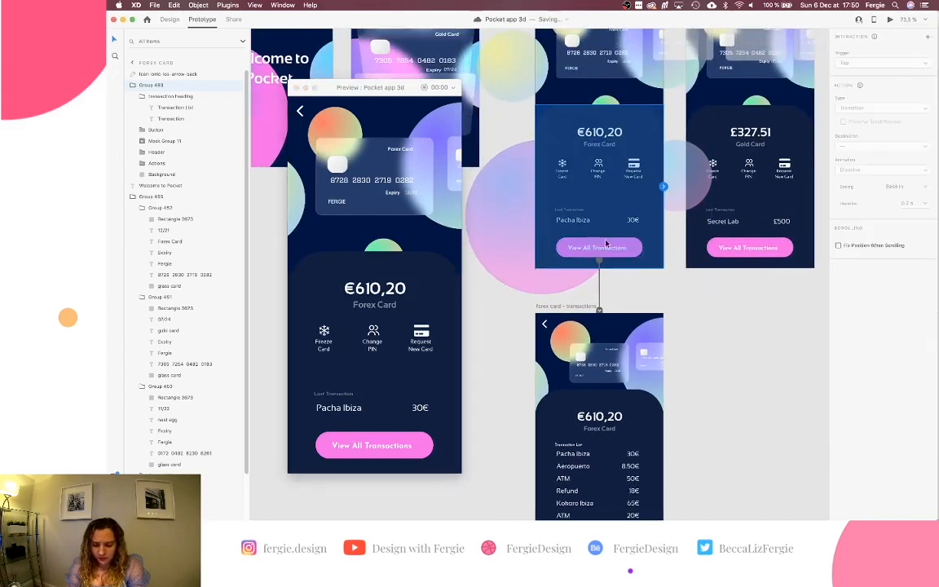
left_click(600, 311)
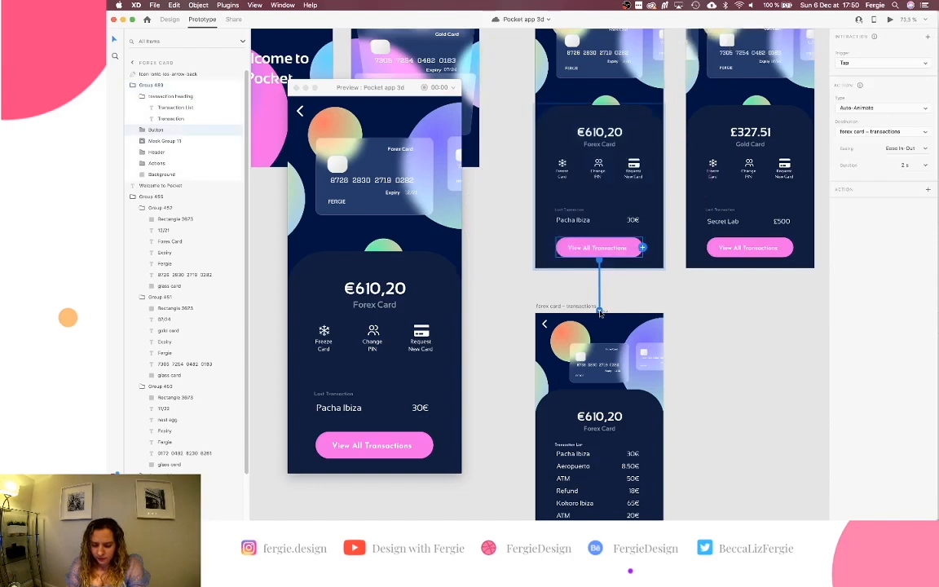
left_click(925, 165)
left_click(907, 209)
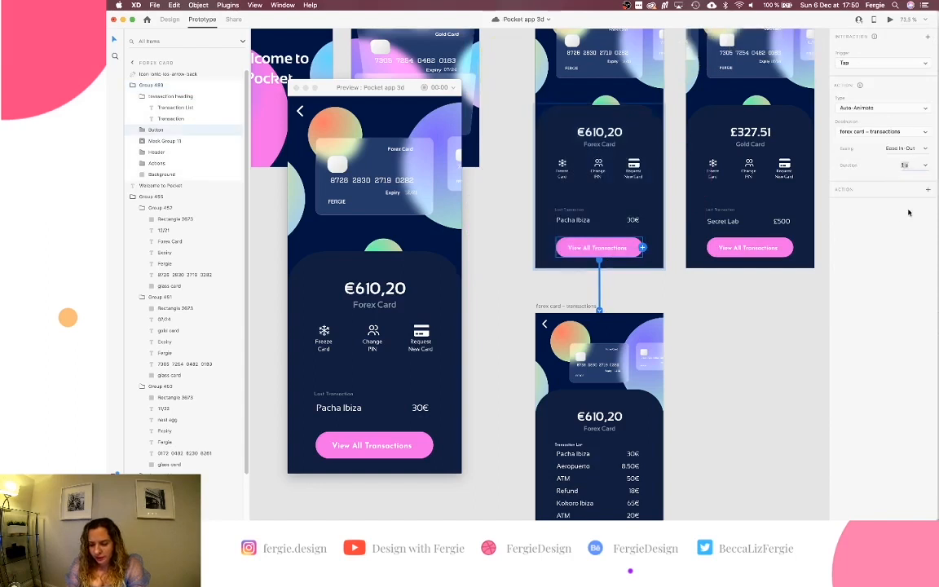
Replay the 1 s View All Transactions animation several times in preview, then close the preview.
left_click(890, 19)
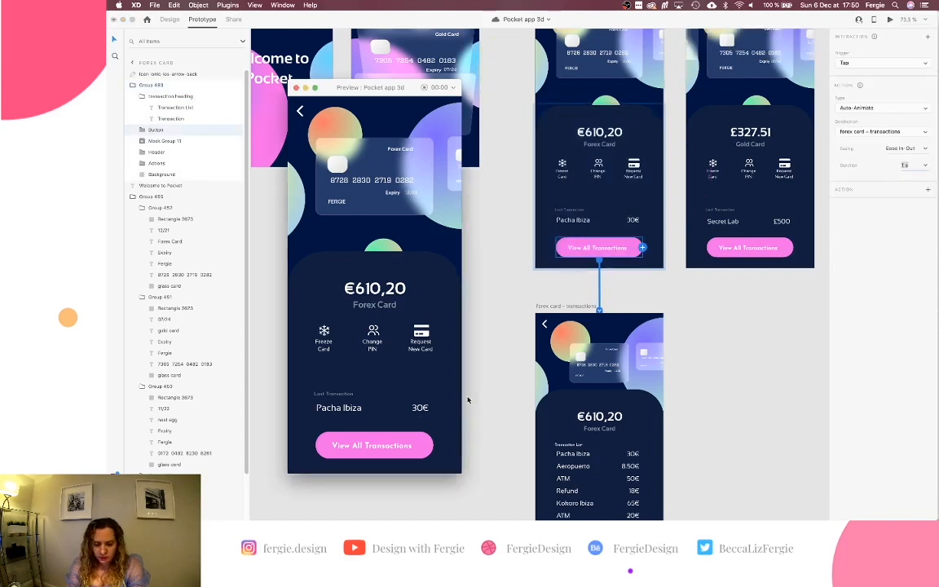
left_click(405, 446)
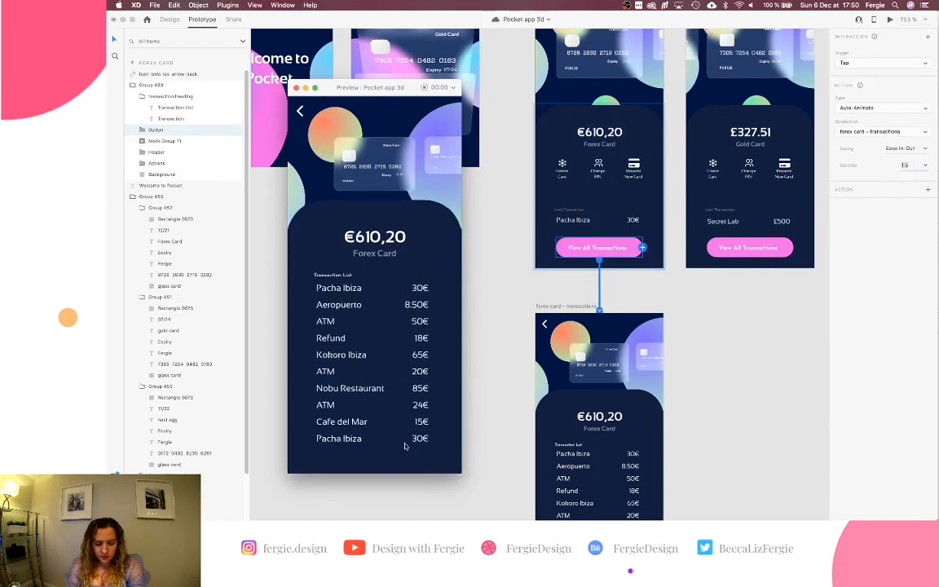
left_click(890, 19)
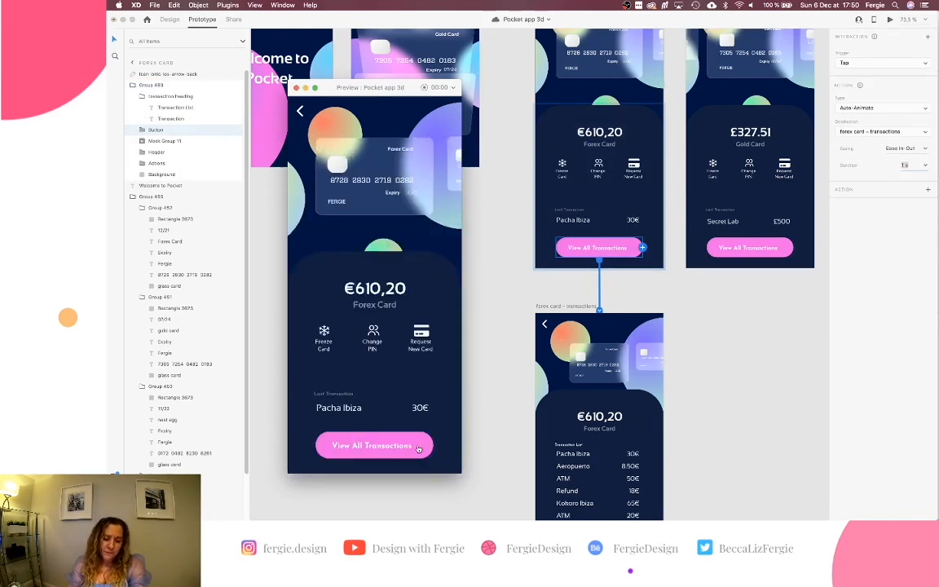
left_click(418, 447)
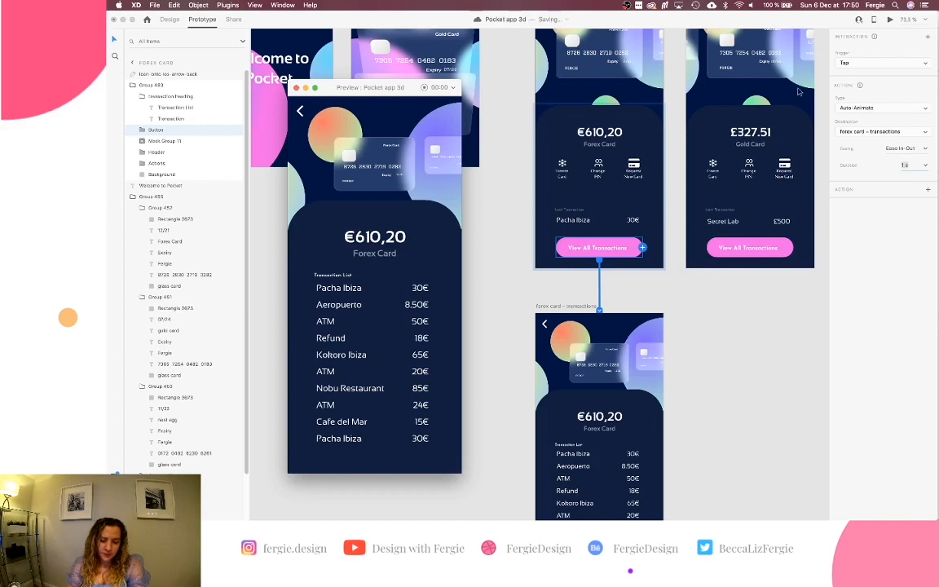
left_click(889, 20)
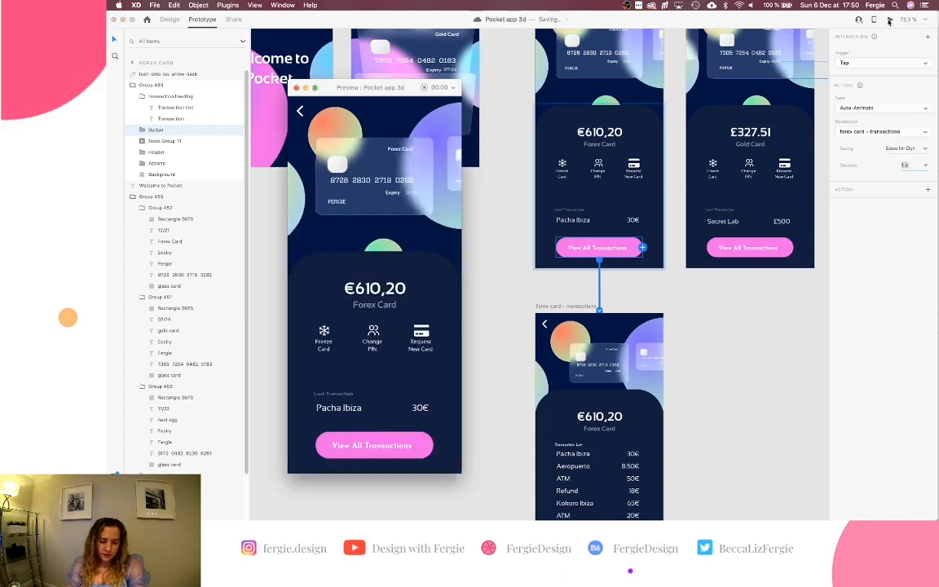
left_click(421, 445)
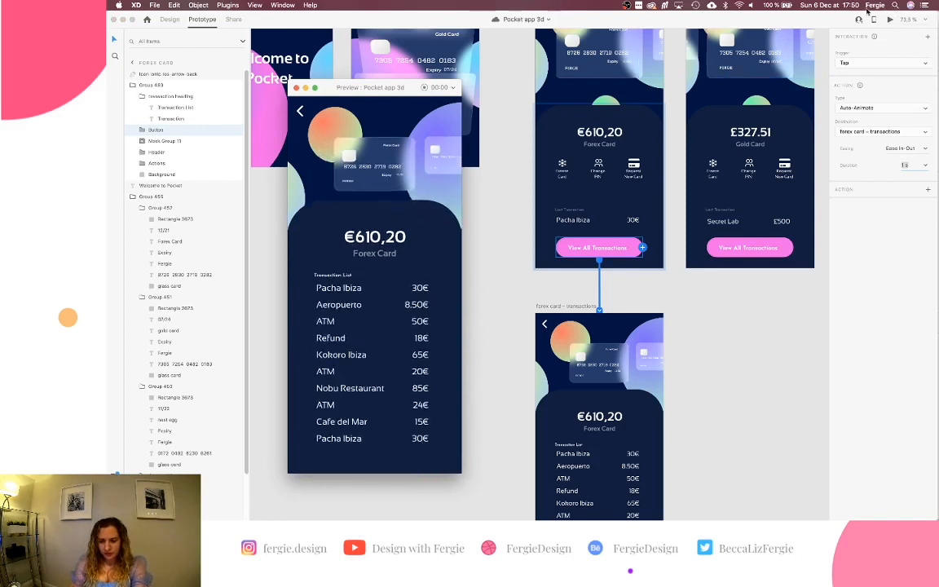
left_click(889, 19)
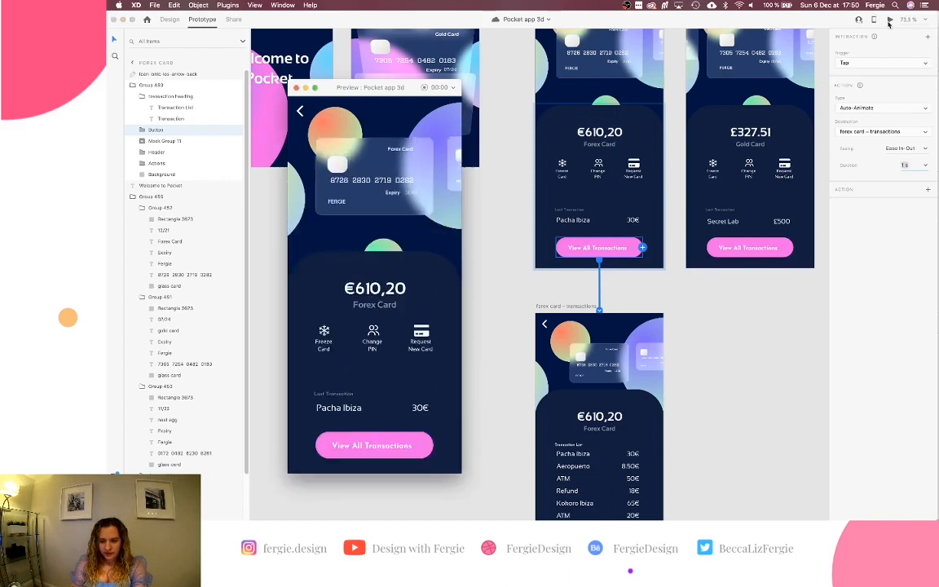
left_click(404, 452)
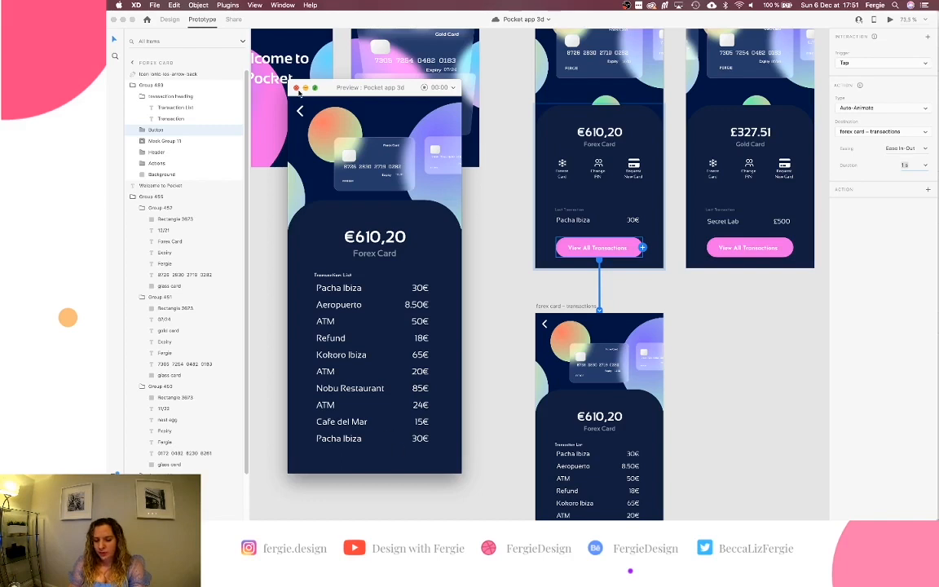
left_click(296, 88)
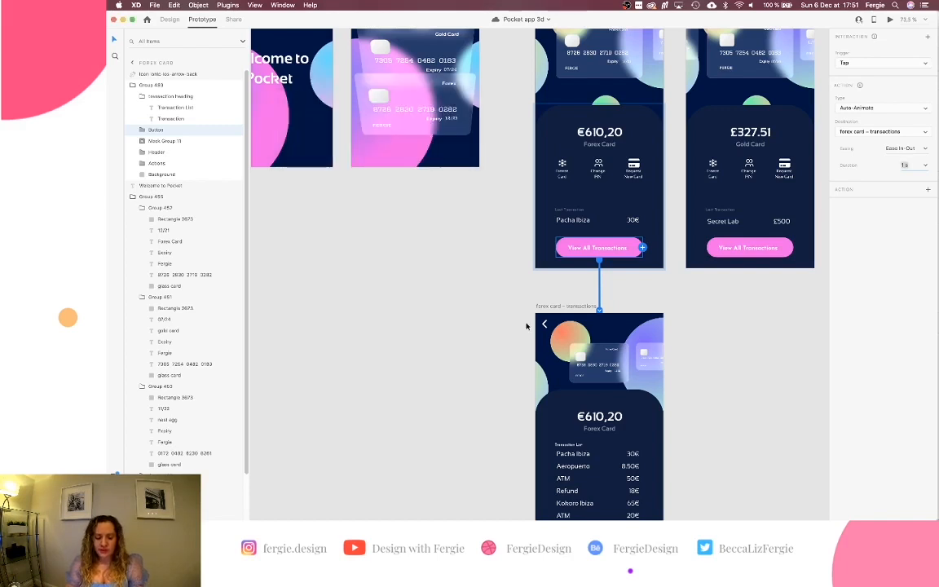
scroll(646, 318, "down", 1)
left_click(646, 318)
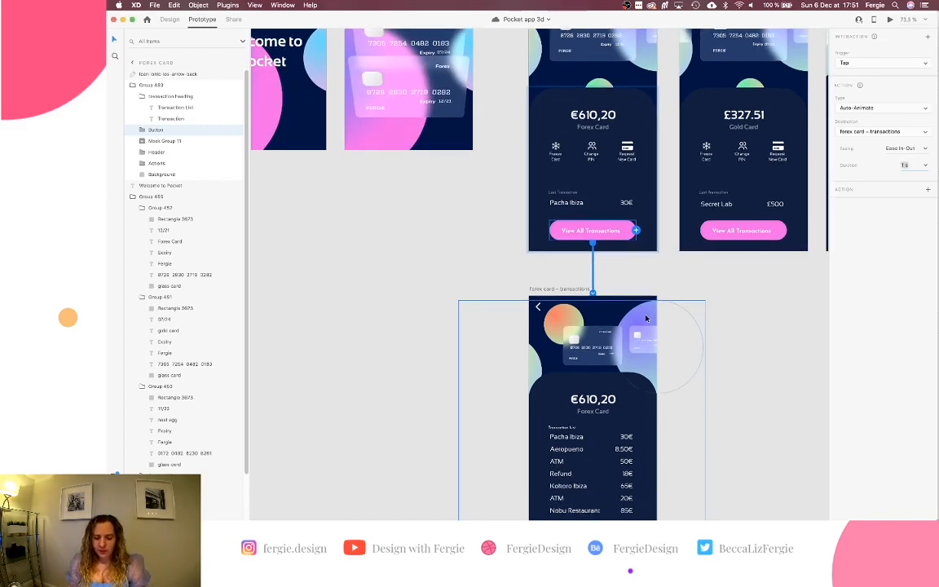
scroll(645, 318, "right", 2)
scroll(645, 318, "down", 1)
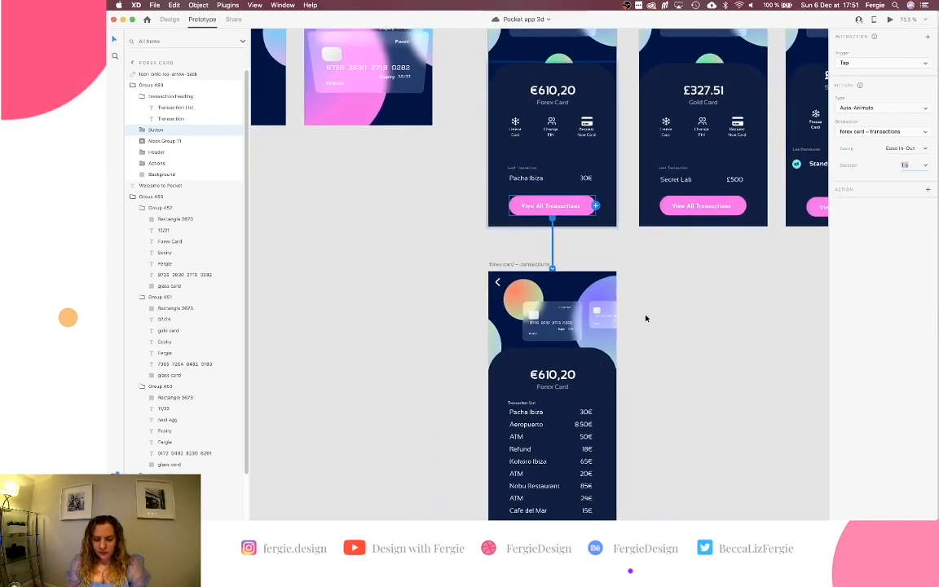
scroll(646, 318, "right", 3)
scroll(645, 318, "down", 1)
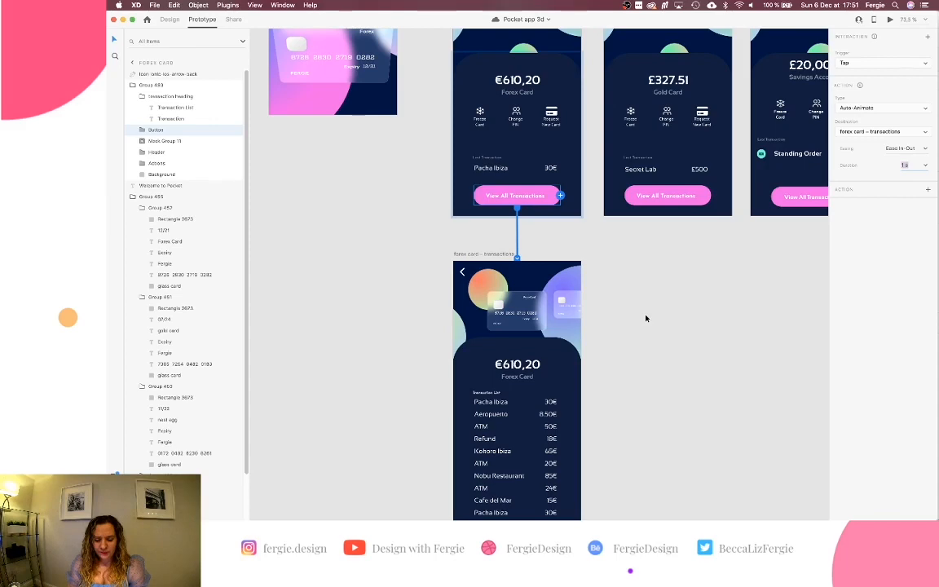
scroll(646, 318, "down", 5)
scroll(645, 317, "left", 2)
scroll(645, 317, "up", 3)
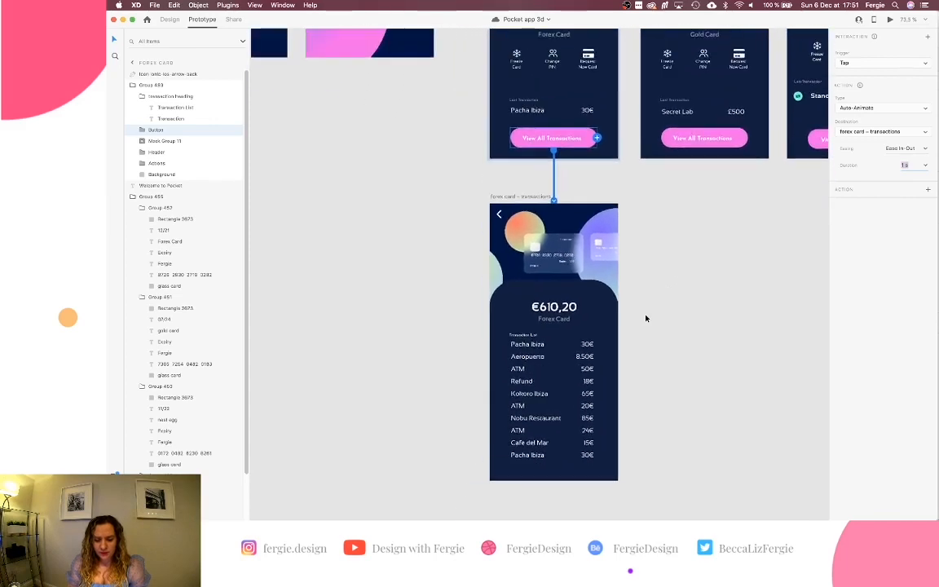
scroll(645, 317, "down", 1)
scroll(570, 428, "up", 5)
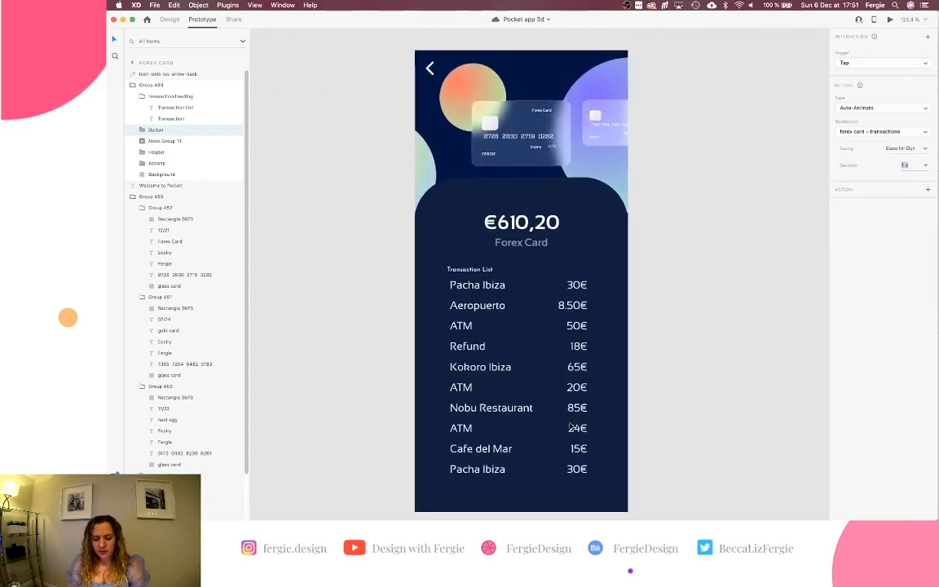
scroll(571, 427, "up", 10)
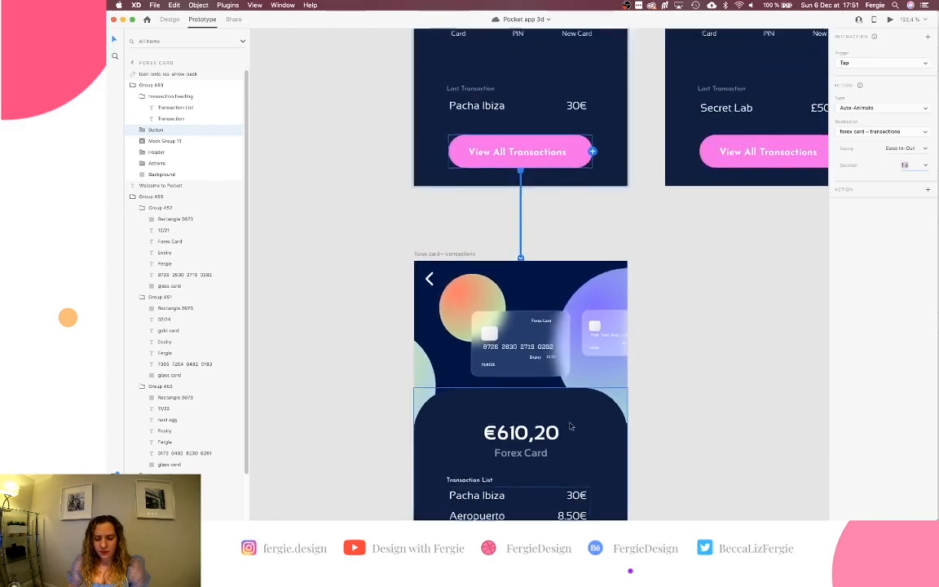
scroll(571, 425, "up", 3)
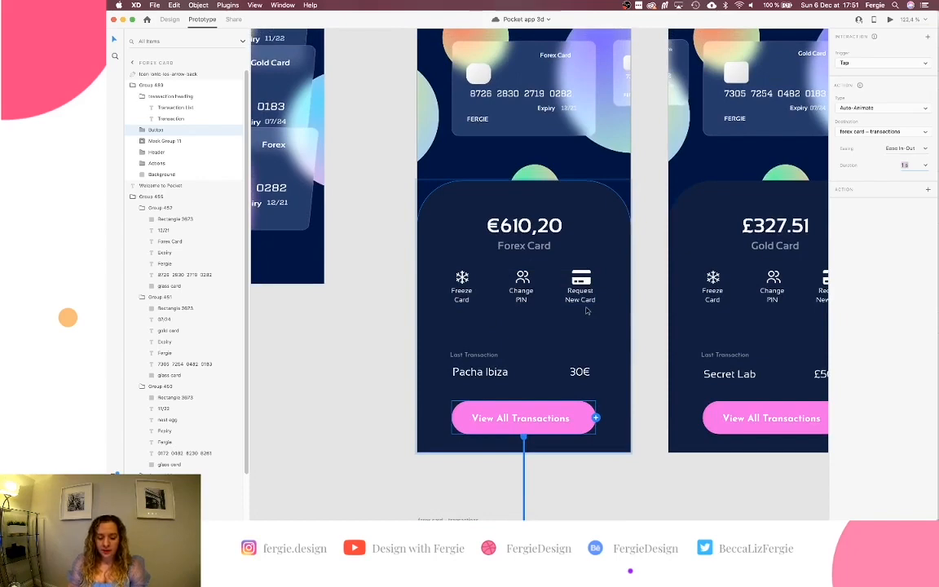
scroll(587, 310, "down", 5)
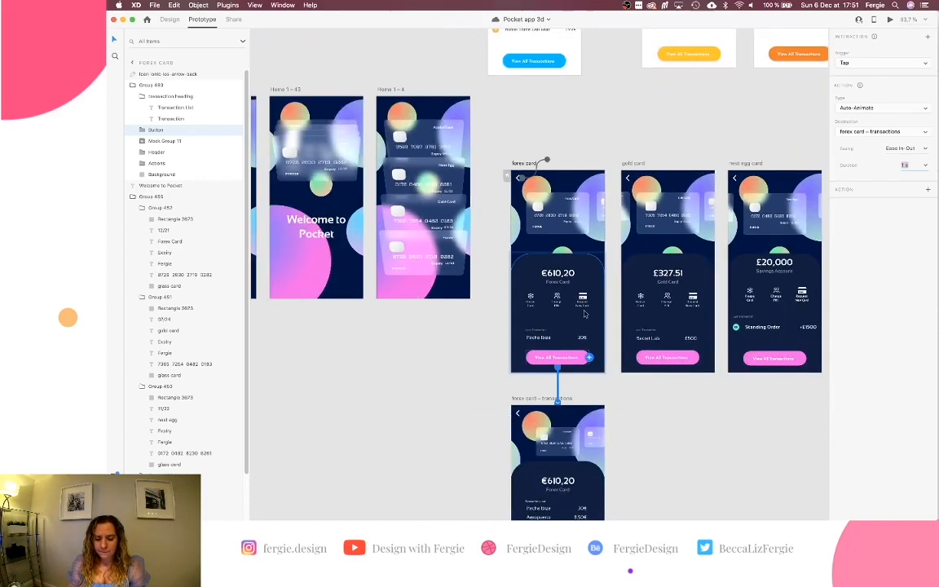
scroll(584, 313, "down", 3)
scroll(585, 313, "down", 2)
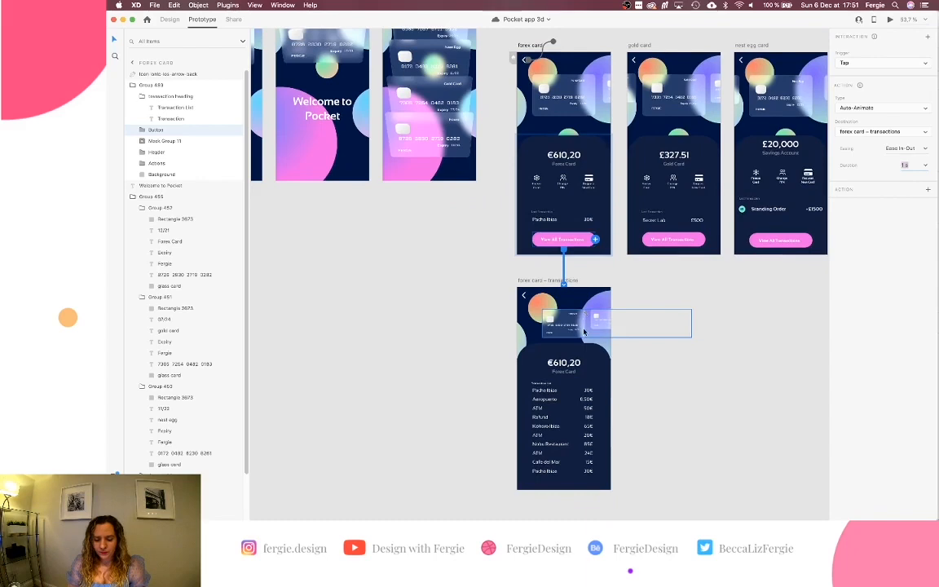
scroll(583, 330, "up", 5)
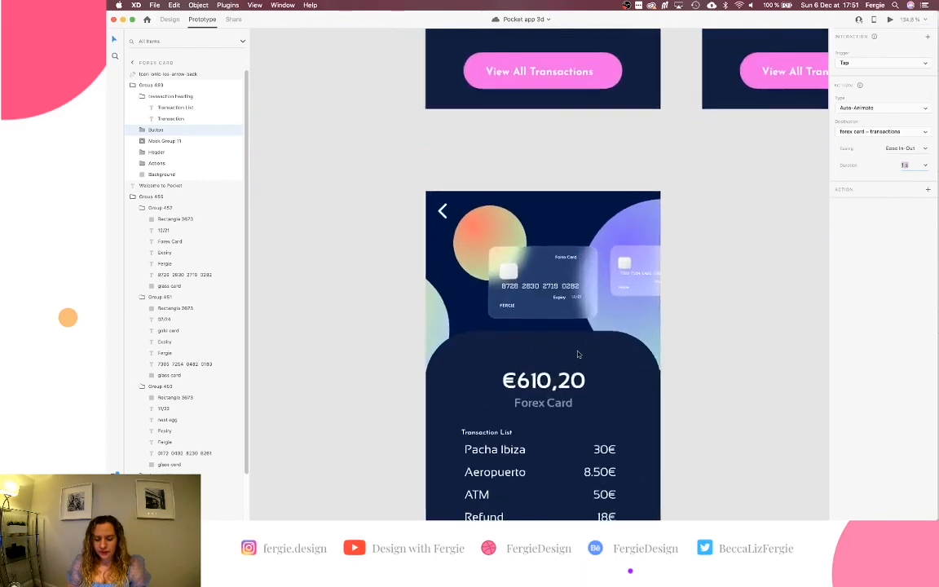
scroll(577, 354, "down", 3)
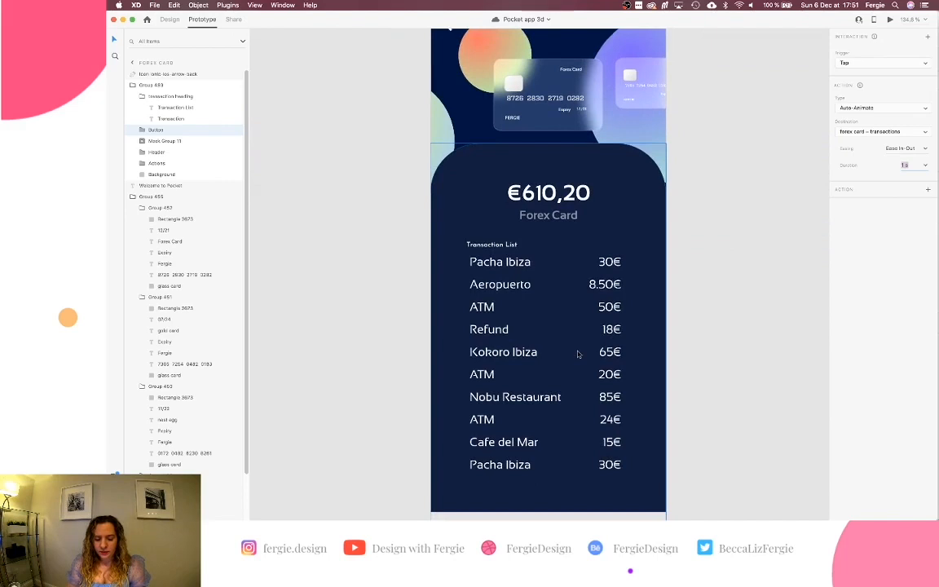
scroll(577, 354, "down", 5)
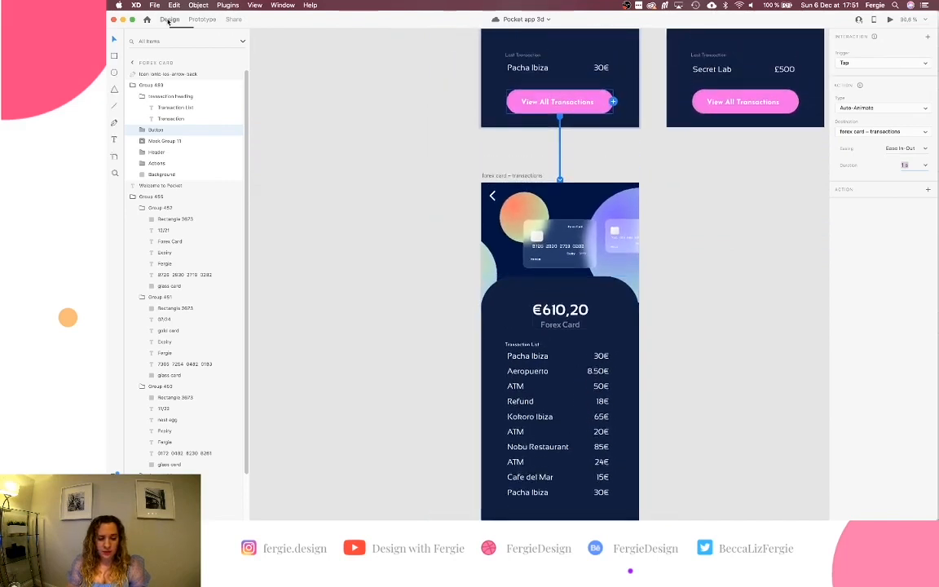
Return to Design mode, select the card group, and zoom in on View All Transactions.
left_click(169, 20)
scroll(535, 237, "down", 5)
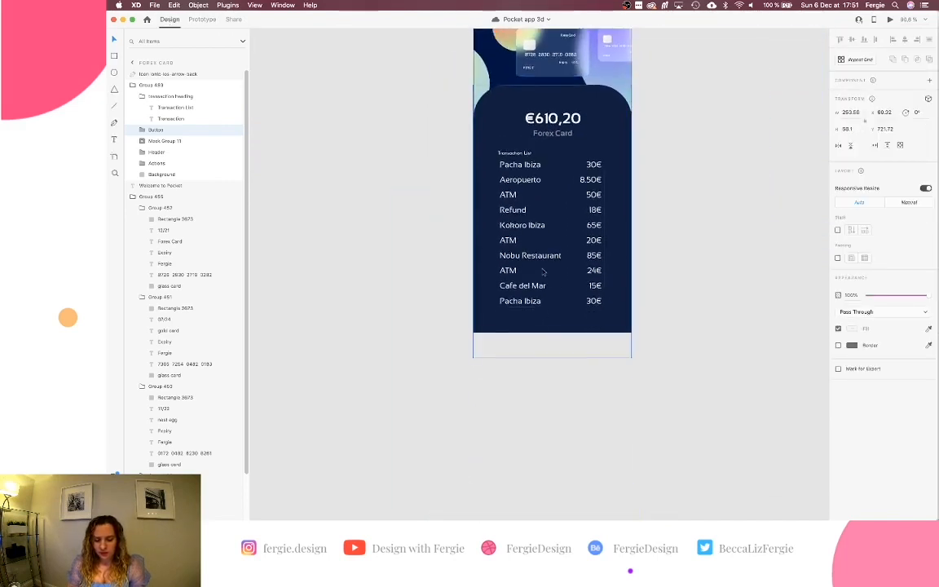
scroll(545, 314, "up", 3)
left_click(545, 330)
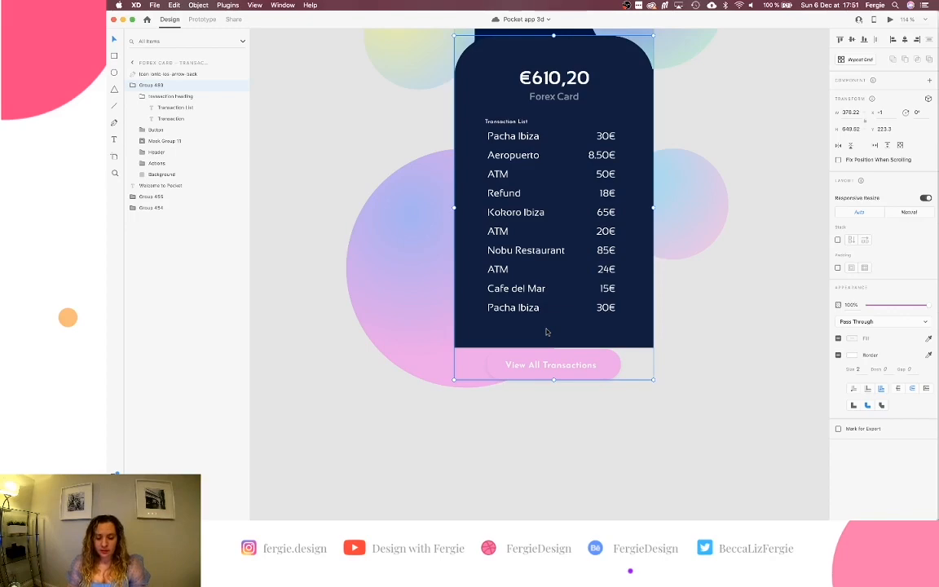
scroll(546, 332, "down", 5)
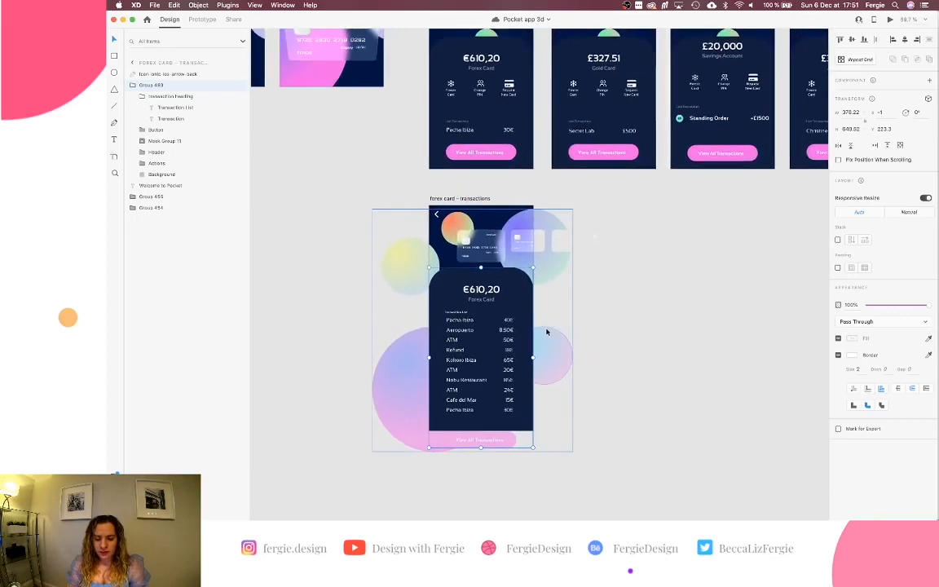
scroll(546, 332, "up", 3)
scroll(532, 222, "up", 5)
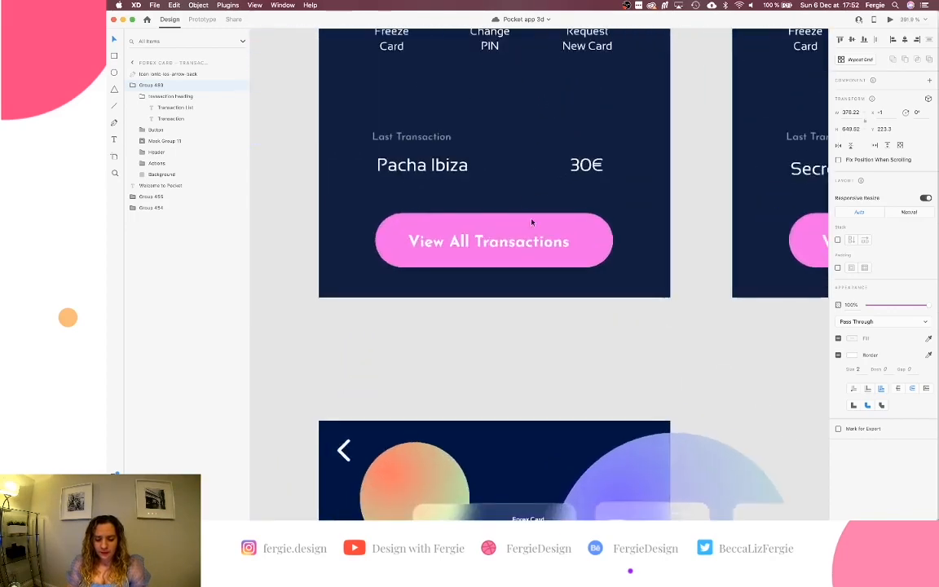
Duplicate the View All Transactions button and place the copy just below the forex card.
left_click(533, 236)
double_click(542, 230)
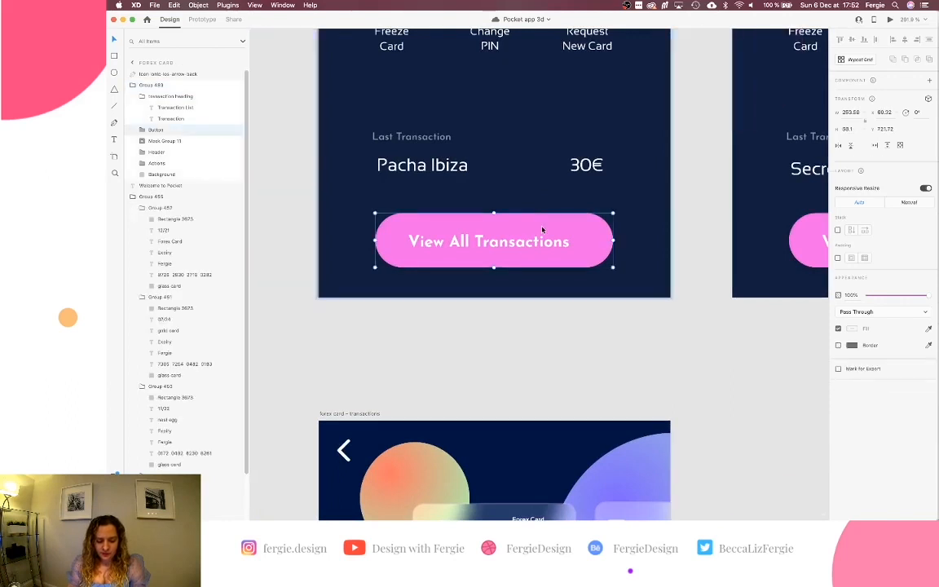
key("super+d")
left_click_drag(540, 231, 533, 318)
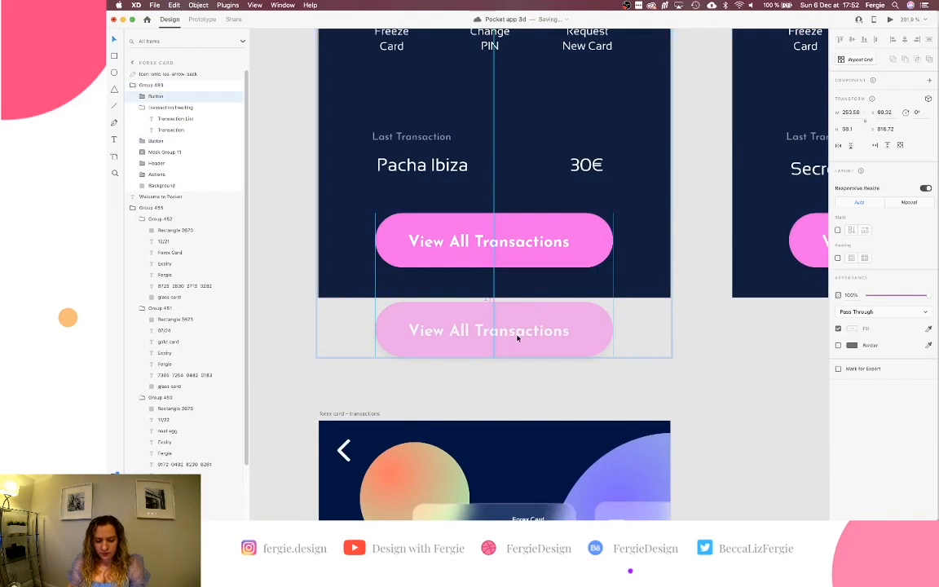
Change the copied button's label to 'Report Charge'.
double_click(517, 338)
double_click(516, 333)
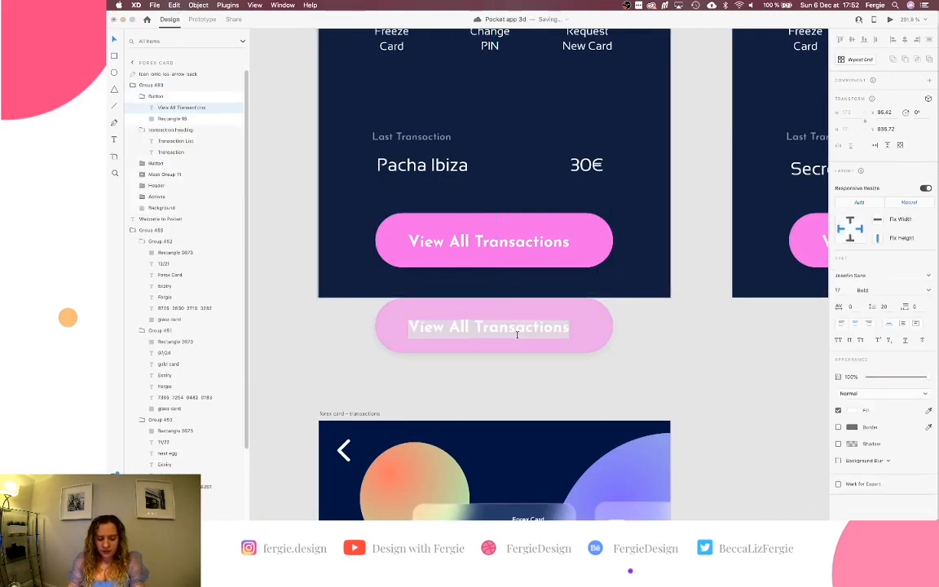
type("Report")
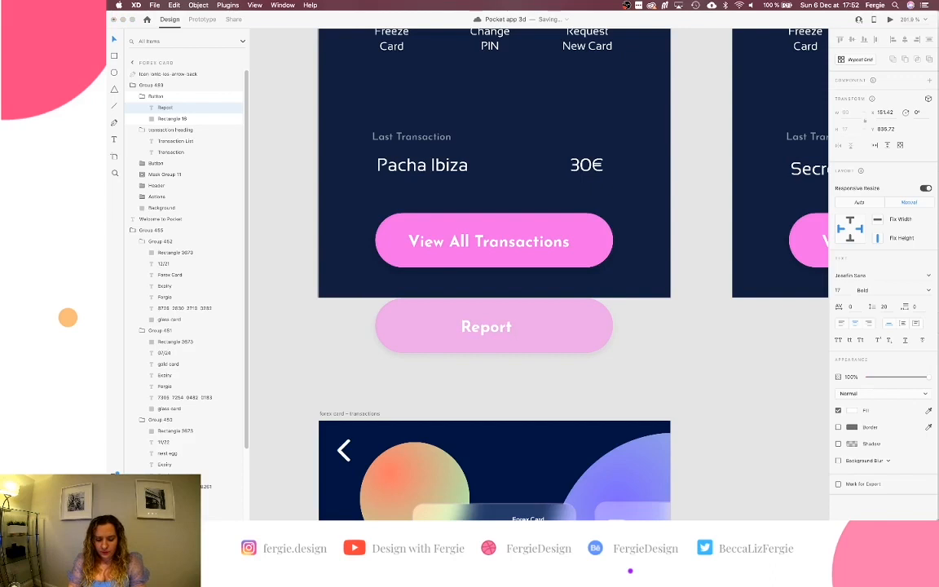
type(" Charge")
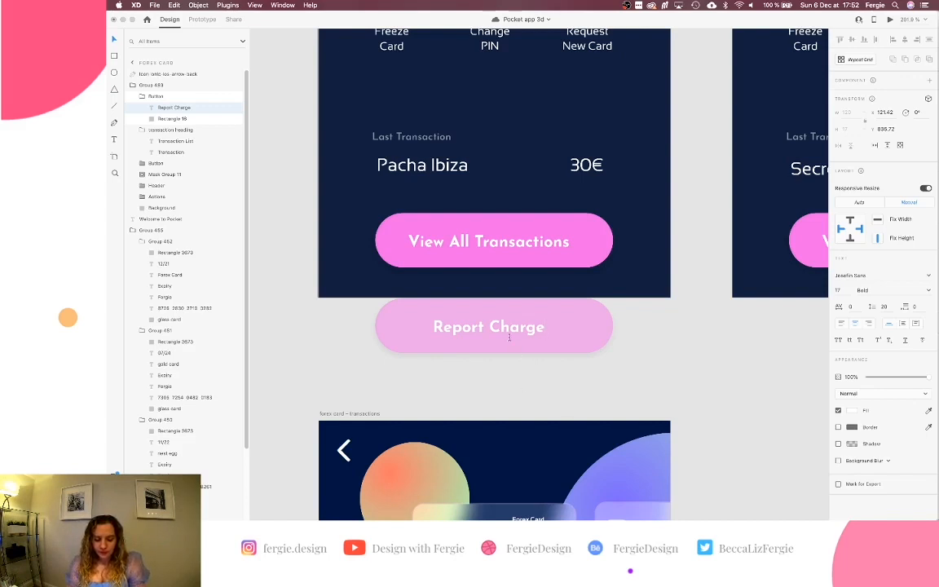
left_click(565, 333)
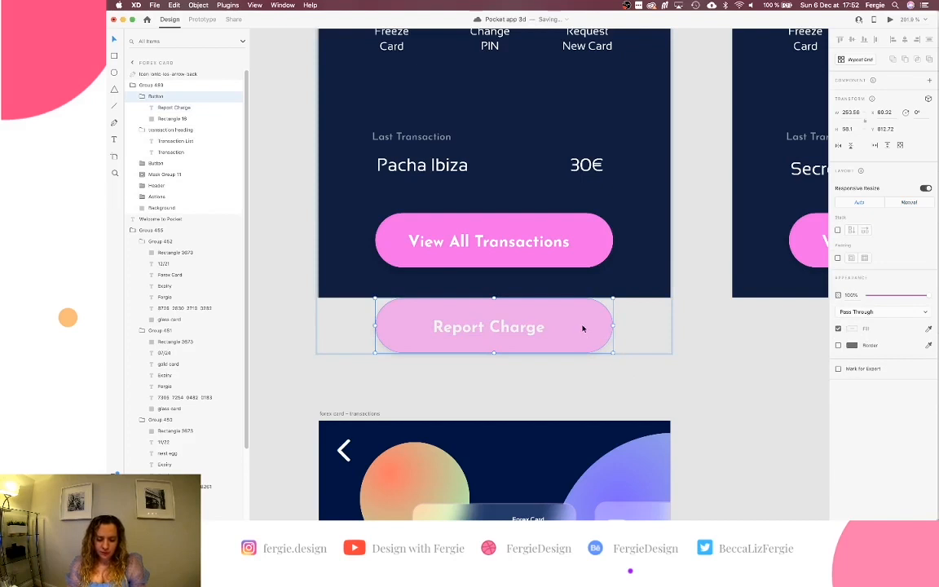
Lower the Report Charge button a few pixels and set its opacity to 0%.
left_click_drag(583, 328, 583, 334)
key("Down")
key("Down")
key("Down")
key("Down")
key("Down")
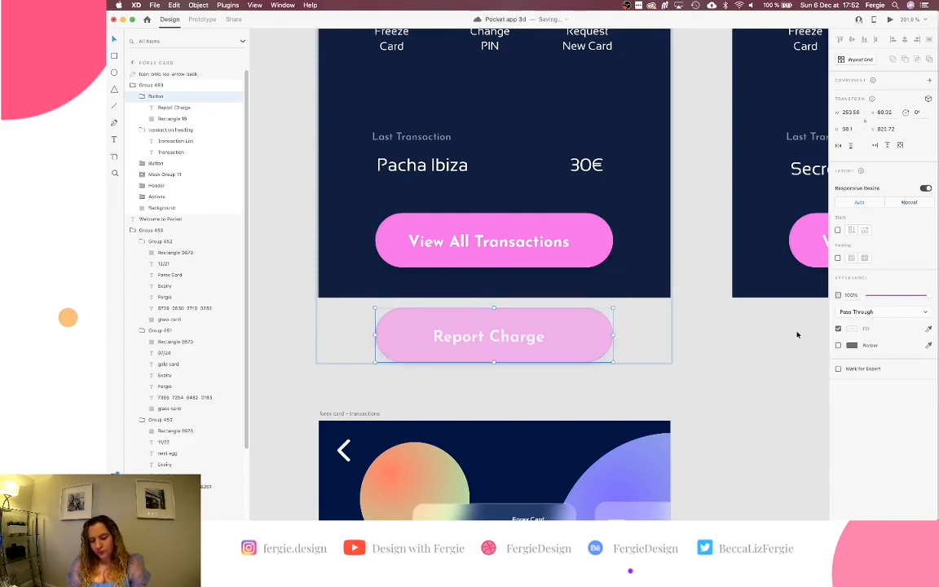
left_click_drag(885, 296, 866, 296)
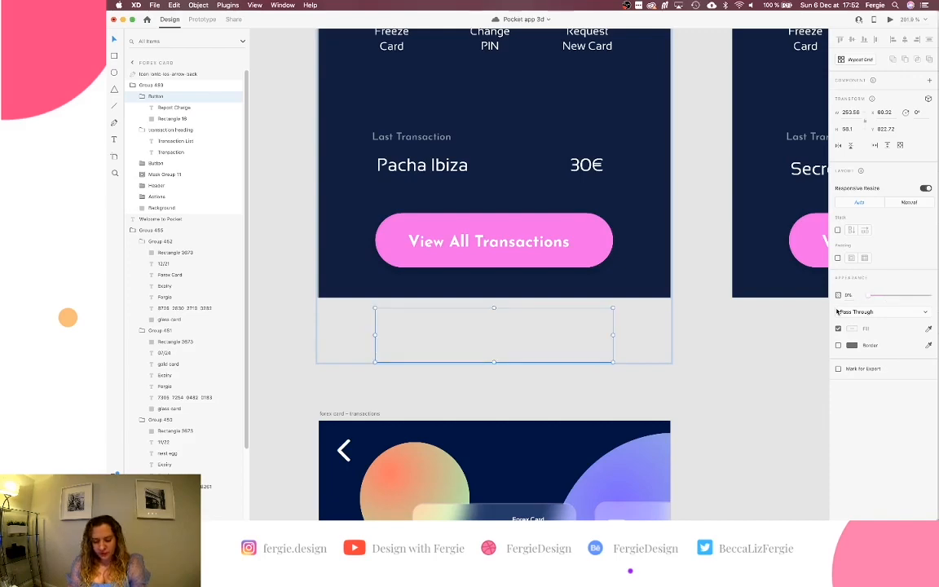
Try pasting the invisible button into the transactions card, then delete the misplaced copies.
scroll(654, 416, "down", 5)
scroll(654, 416, "down", 10)
left_click(654, 416)
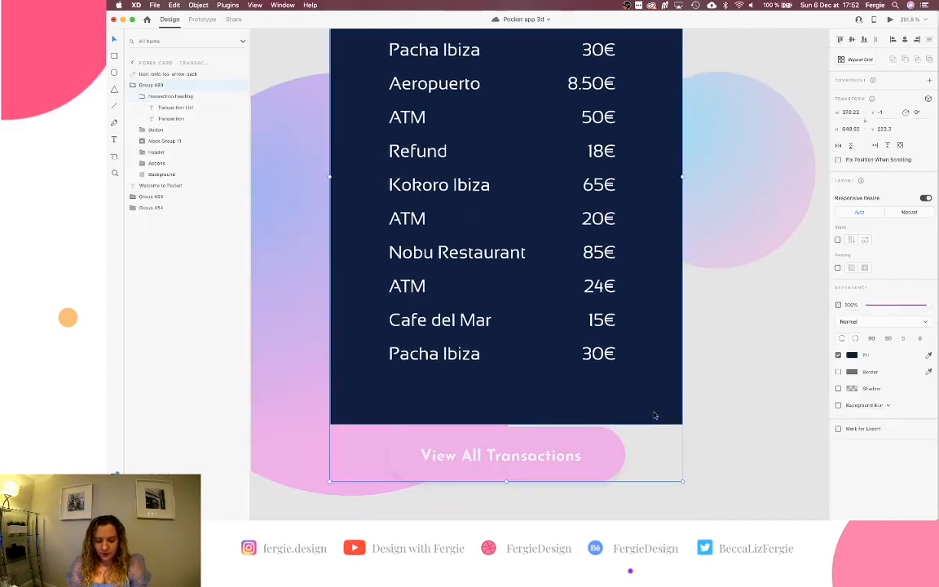
key("super+v")
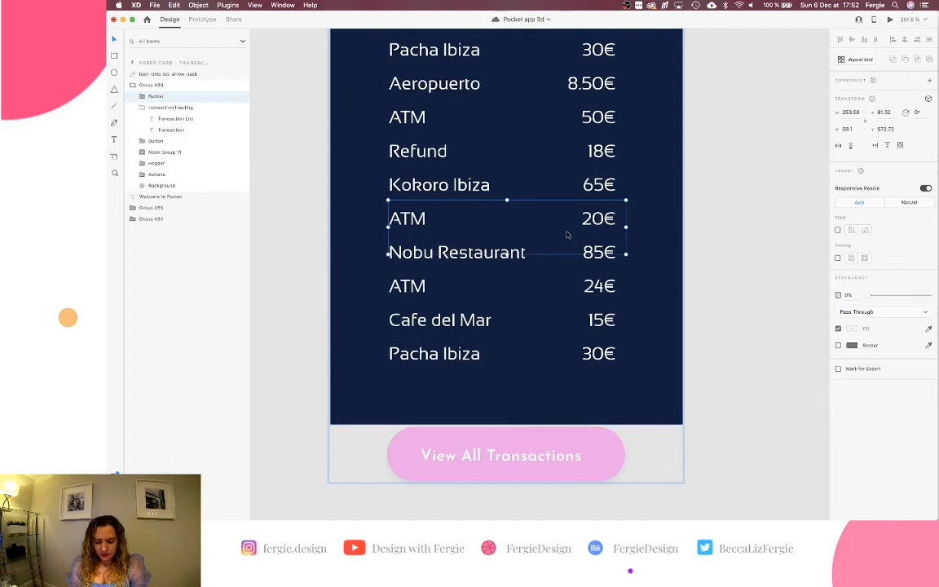
key("BackSpace")
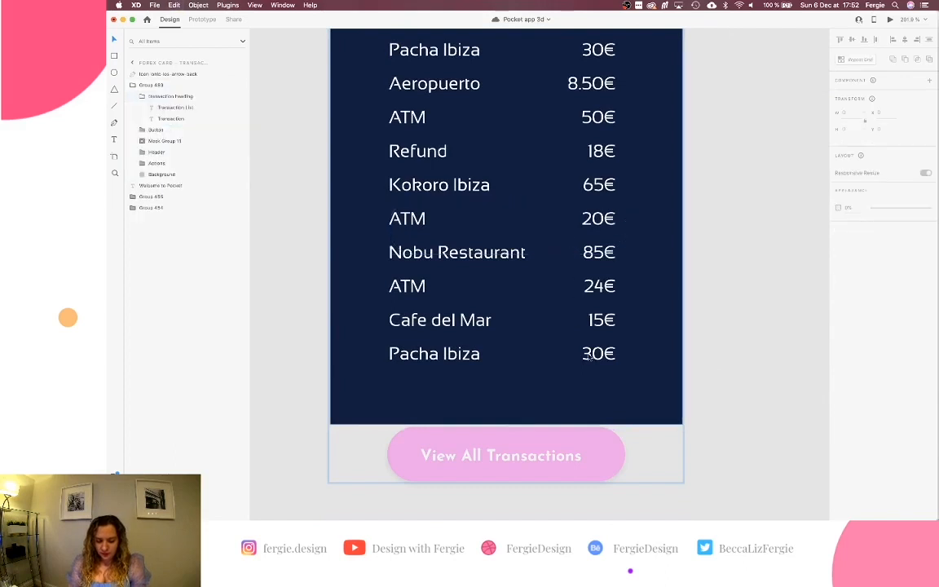
left_click(644, 404)
left_click(595, 465)
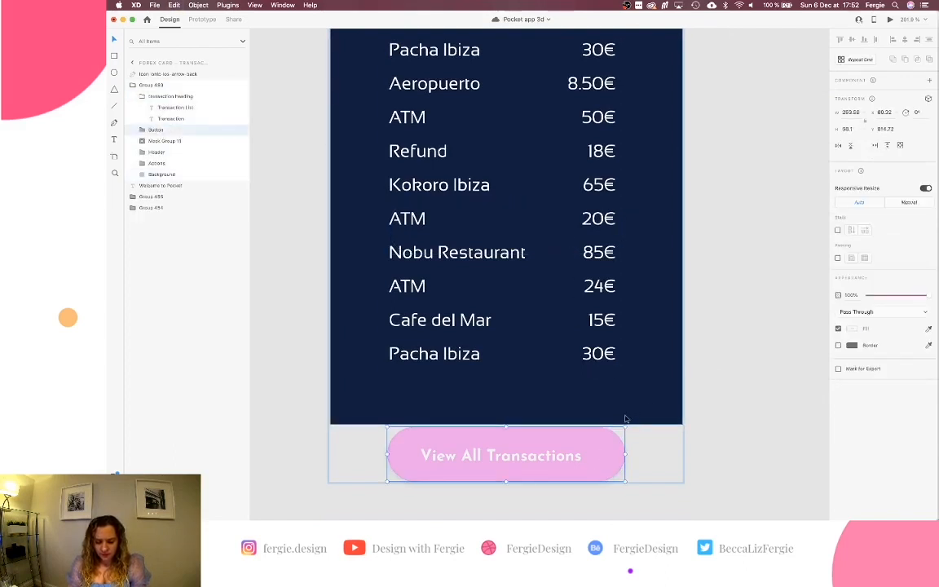
key("super+v")
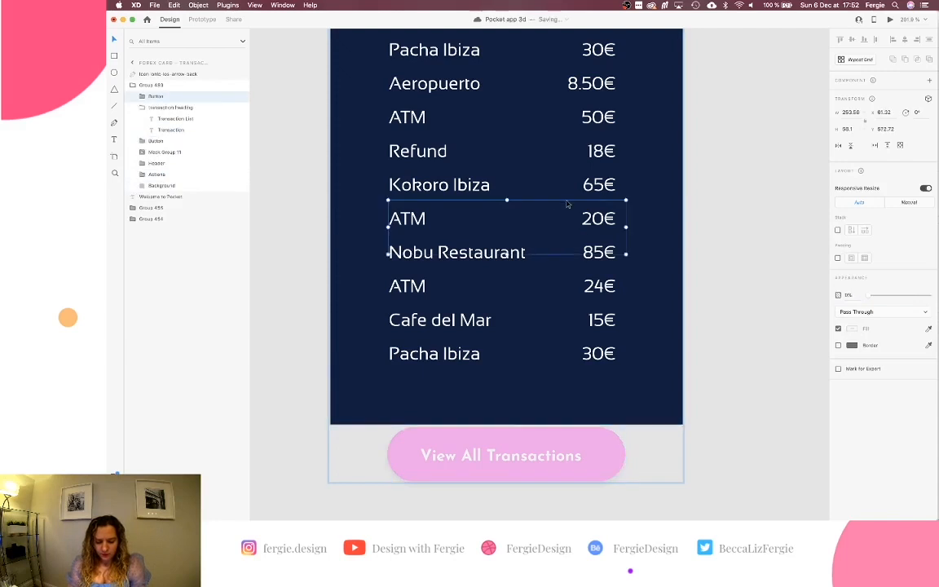
left_click_drag(566, 206, 565, 363)
key("BackSpace")
Select the hidden Report Charge button group below the forex card.
scroll(566, 364, "down", 5)
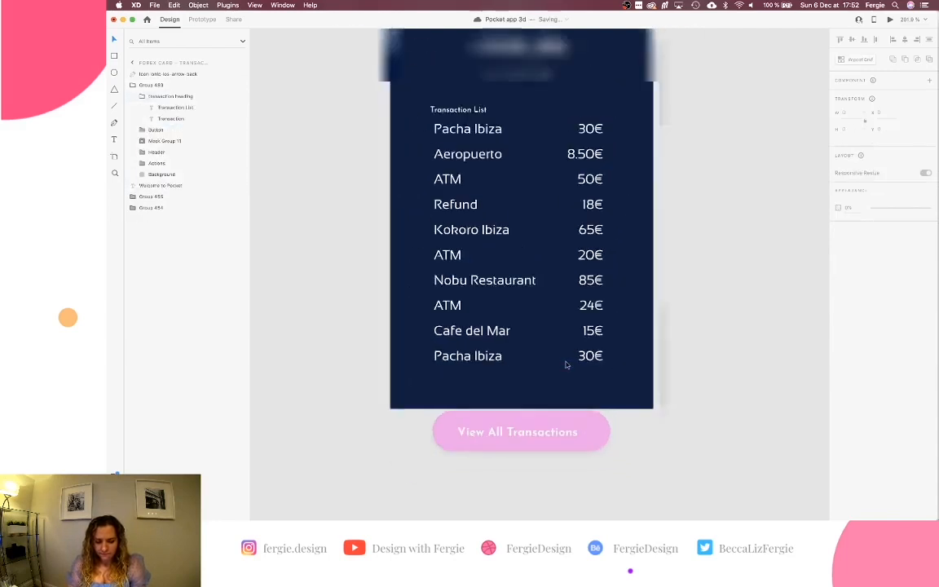
scroll(566, 364, "up", 3)
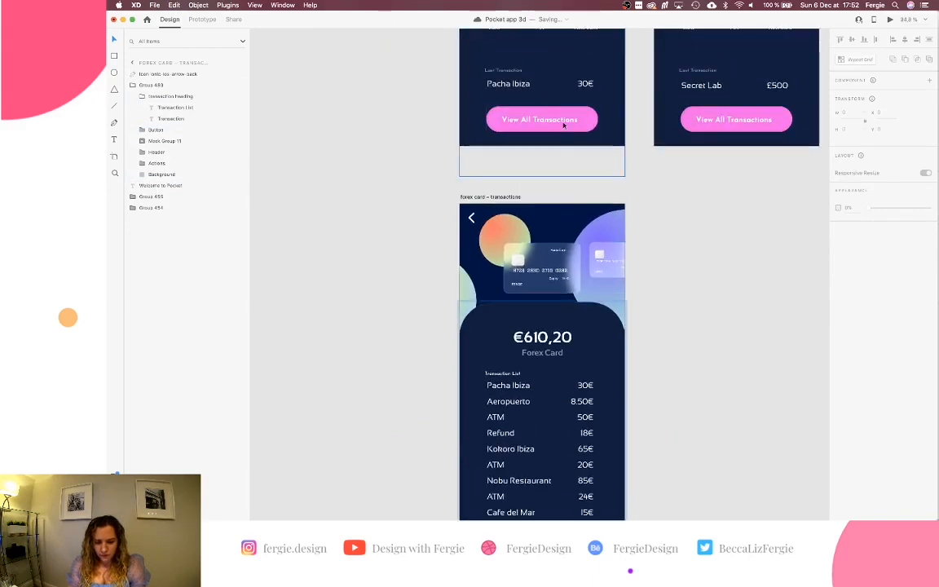
left_click(560, 138)
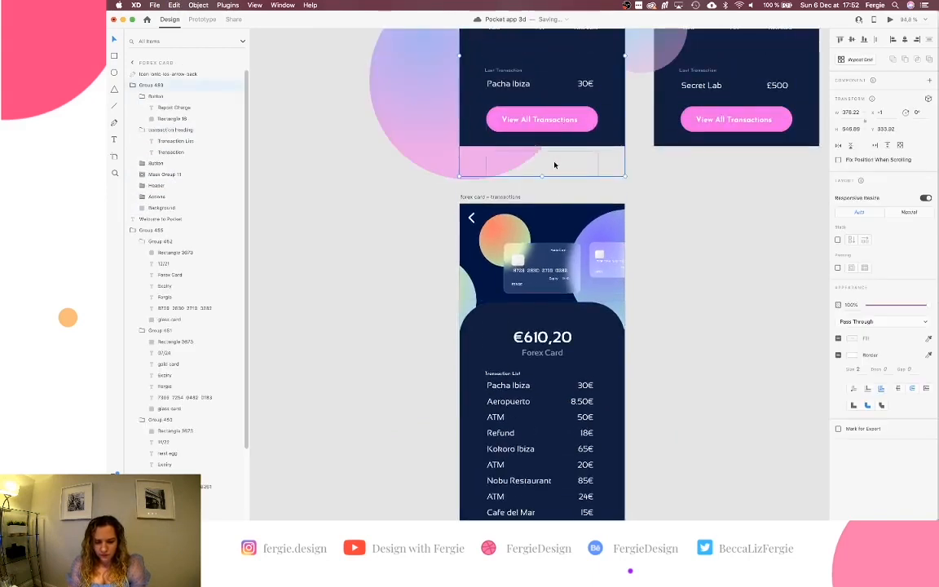
scroll(555, 166, "up", 3)
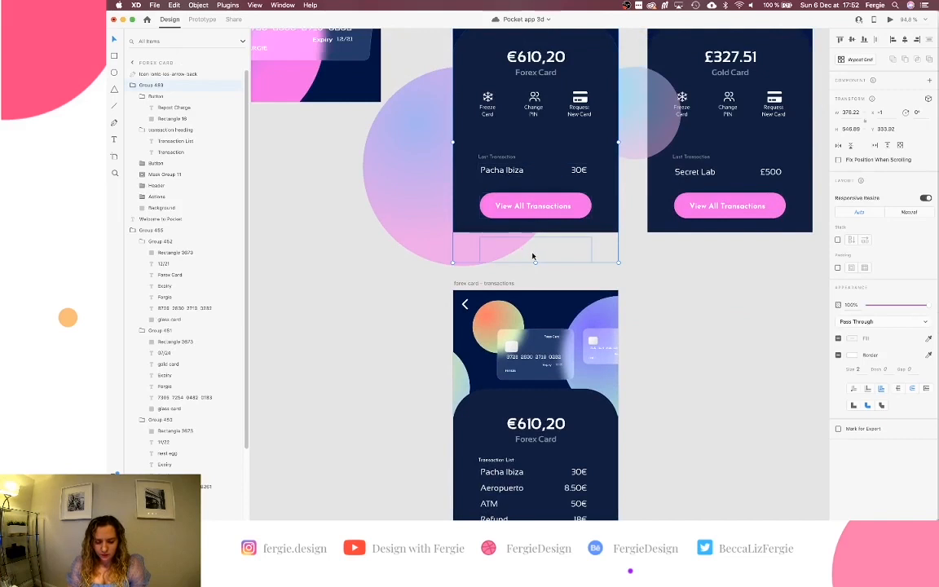
double_click(534, 257)
scroll(531, 253, "up", 1)
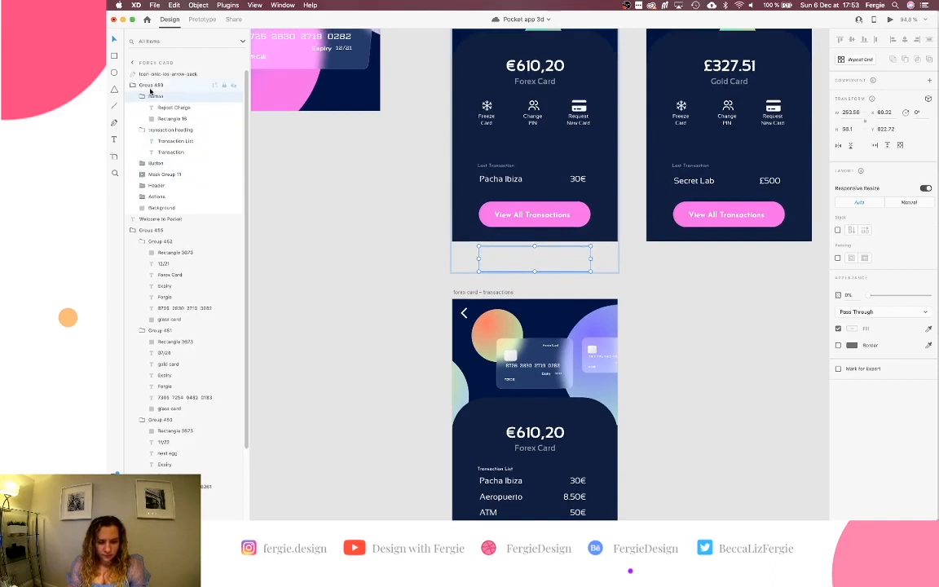
left_click(234, 85)
left_click(234, 86)
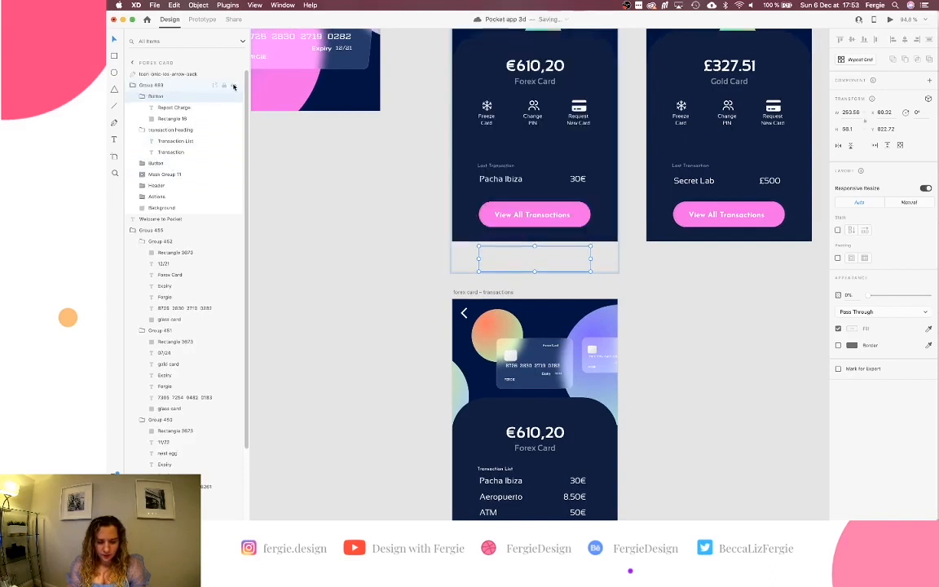
left_click(195, 119)
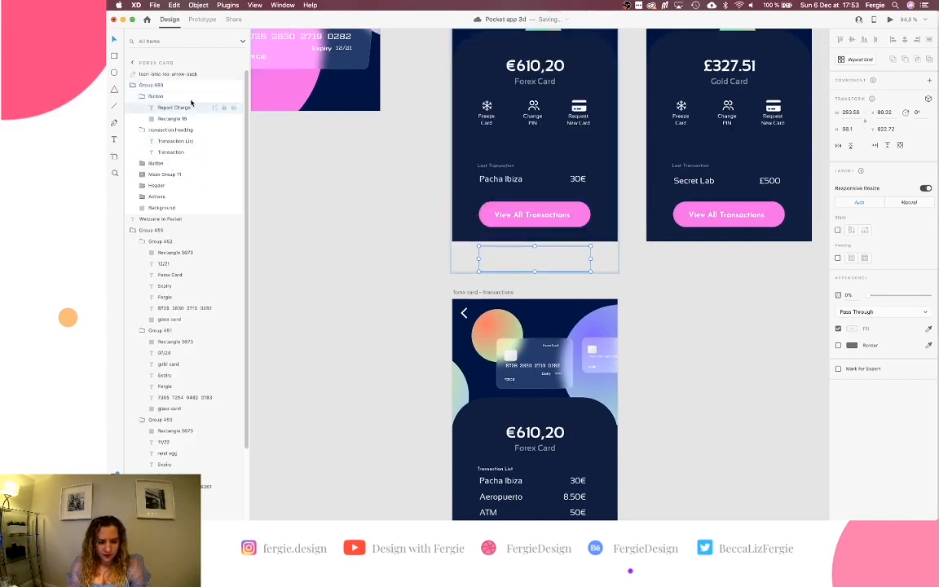
left_click(154, 96)
Rename the hidden button group's layer to 'Report Button'.
double_click(152, 97)
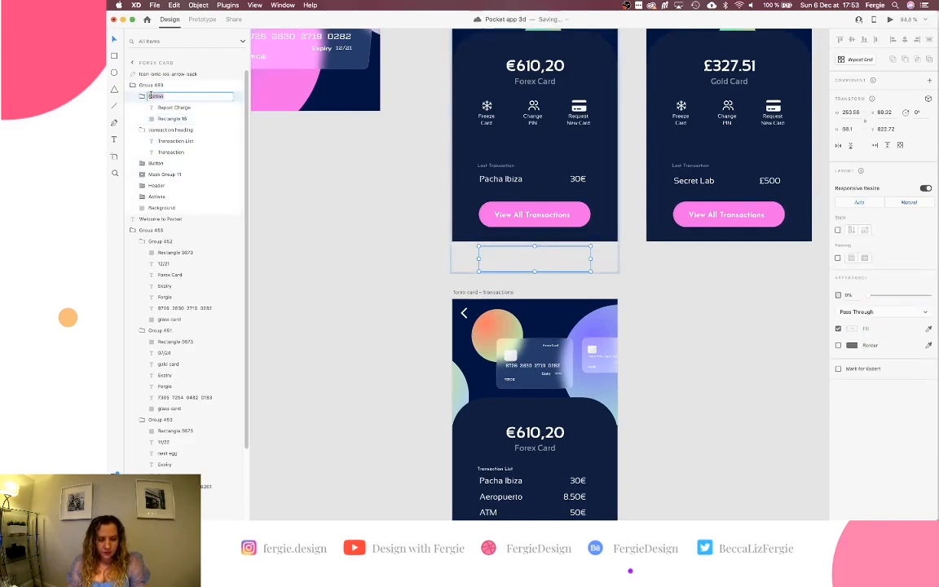
key("Left")
type("Report")
key("Return")
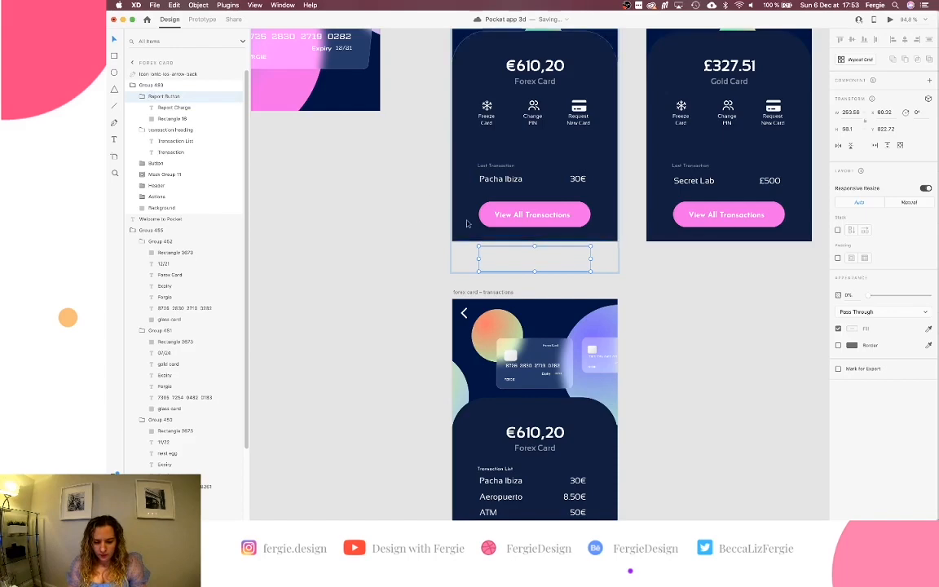
Copy the hidden Report Button group from the forex card screen.
scroll(465, 218, "down", 8)
scroll(493, 260, "up", 6)
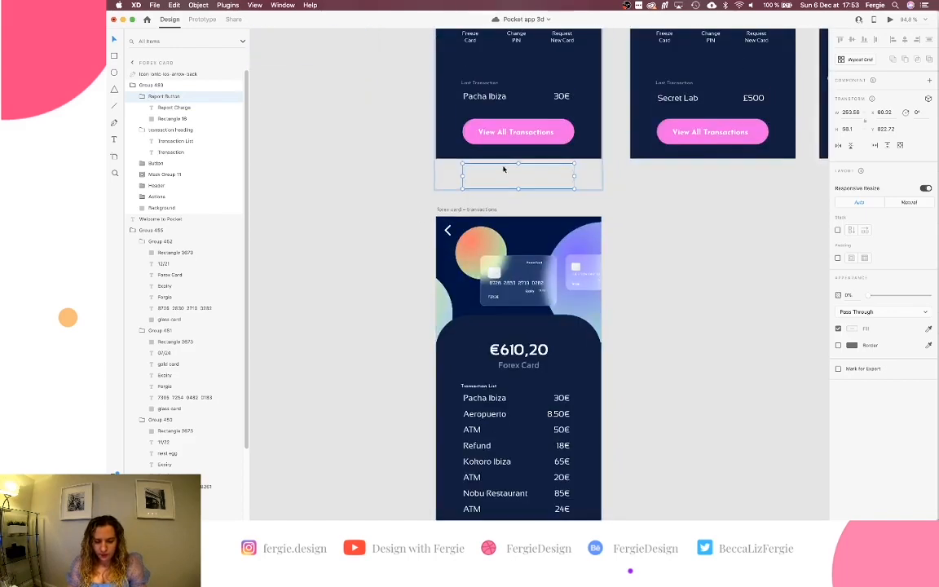
left_click(515, 137)
scroll(575, 204, "down", 8)
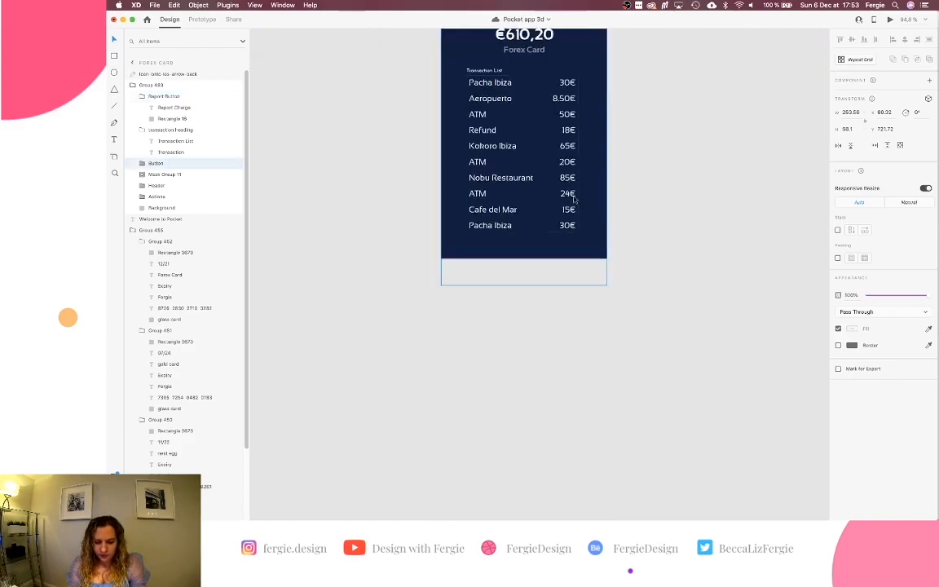
scroll(591, 240, "up", 5)
key("super+v")
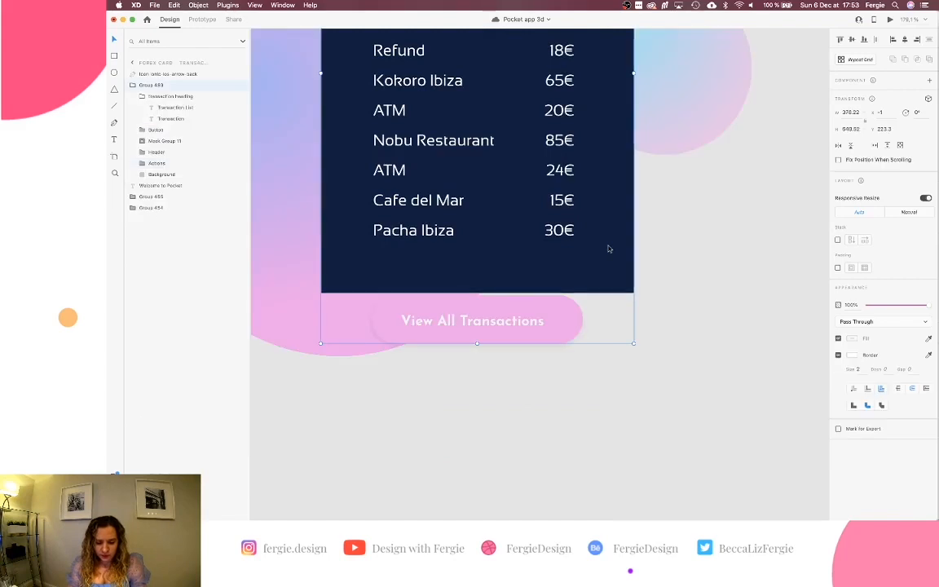
Paste the Report Button into the transactions screen's list group and position it below the list.
double_click(608, 248)
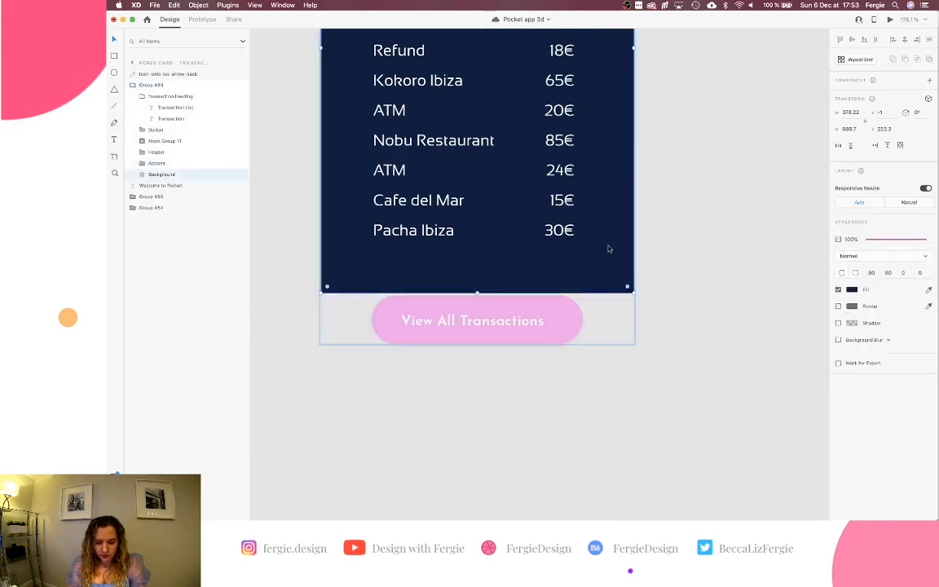
left_click(450, 232)
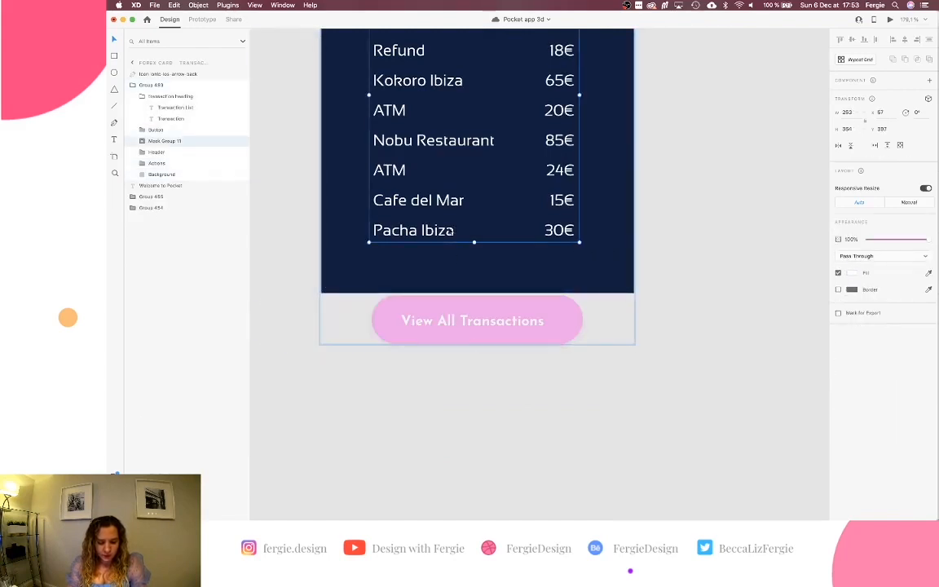
scroll(449, 232, "up", 3)
key("super+v")
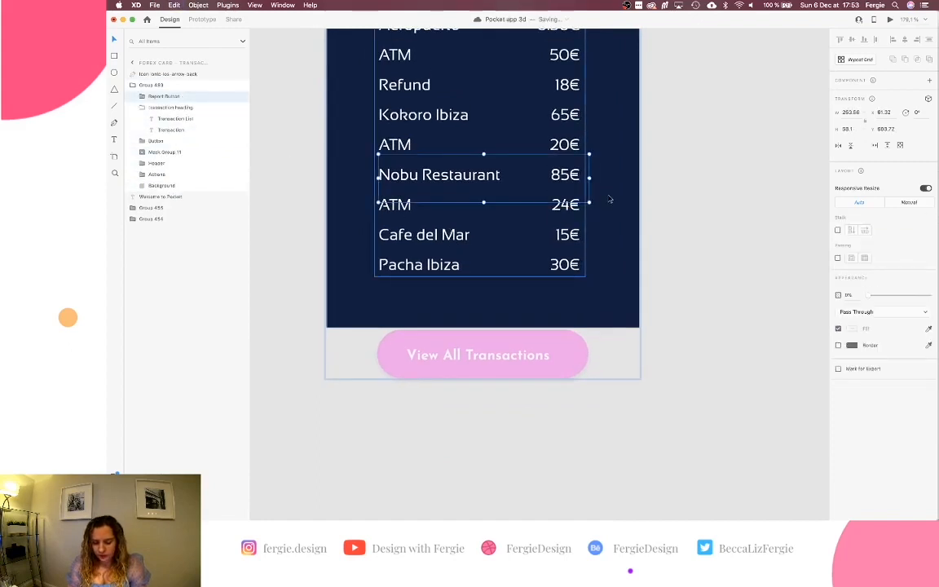
key("shift+Down")
key("shift+Down")
key("shift+Down")
key("shift+Down")
key("shift+Down")
key("shift+Down")
key("shift+Down")
key("shift+Down")
key("shift+Down")
key("shift+Down")
key("shift+Down")
key("shift+Down")
key("shift+Down")
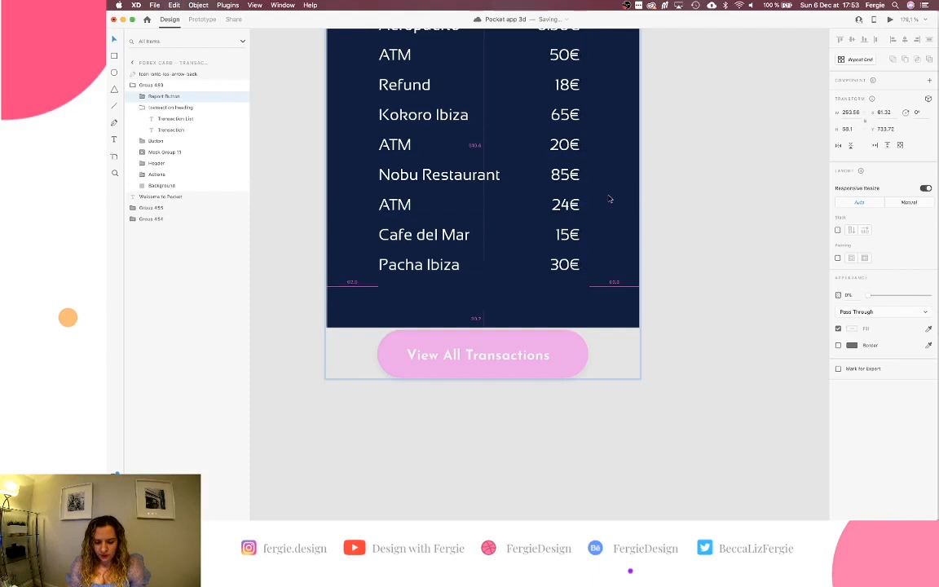
key("shift+Up")
key("Up")
key("Up")
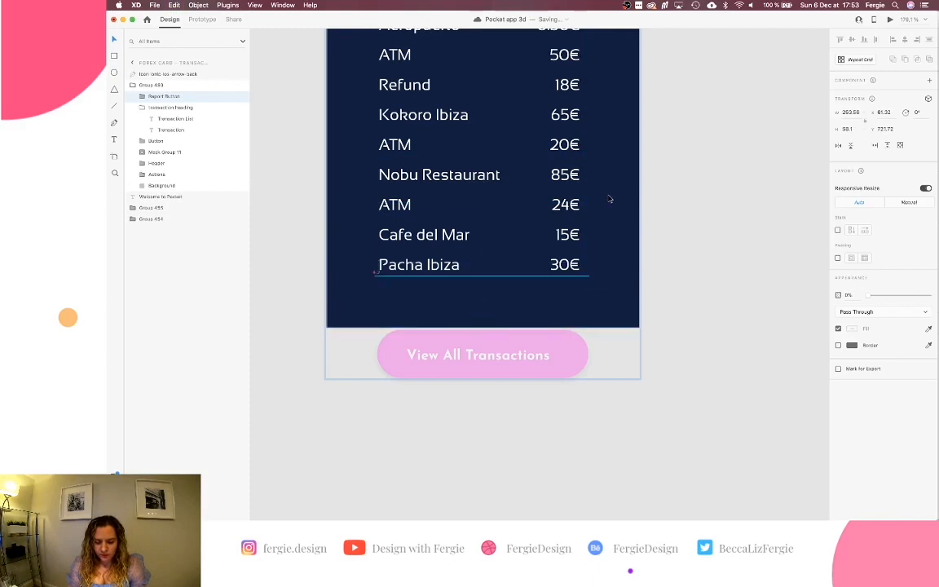
Set the Report Charge button to 100% opacity and shorten the list mask above it.
left_click_drag(868, 295, 937, 295)
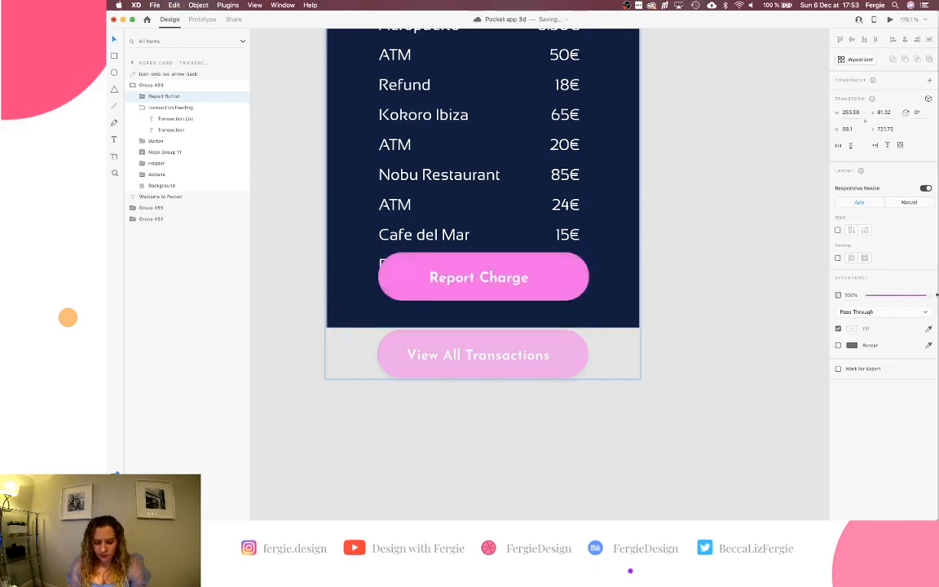
double_click(561, 227)
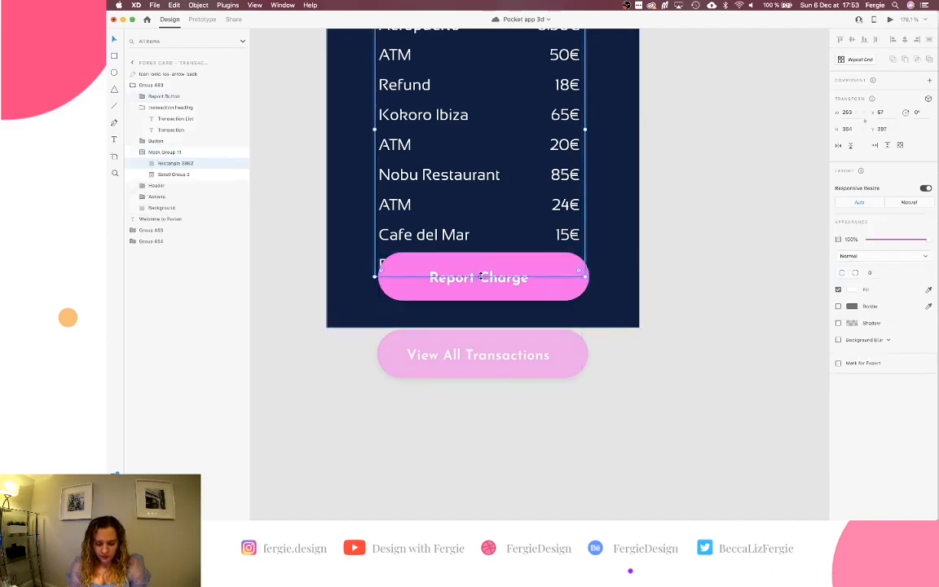
left_click_drag(482, 277, 492, 220)
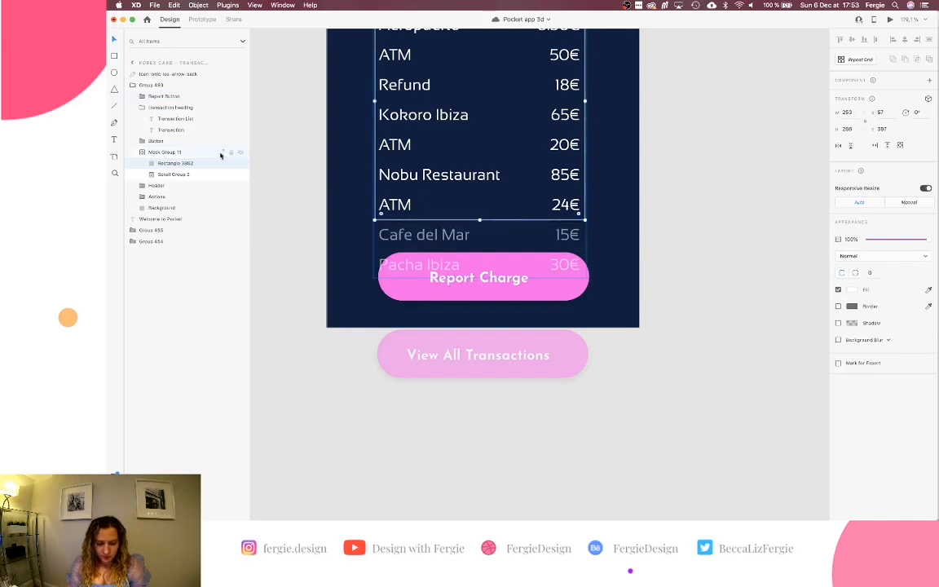
Shorten the scrolling transaction group so it ends at ATM 24€.
left_click(186, 173)
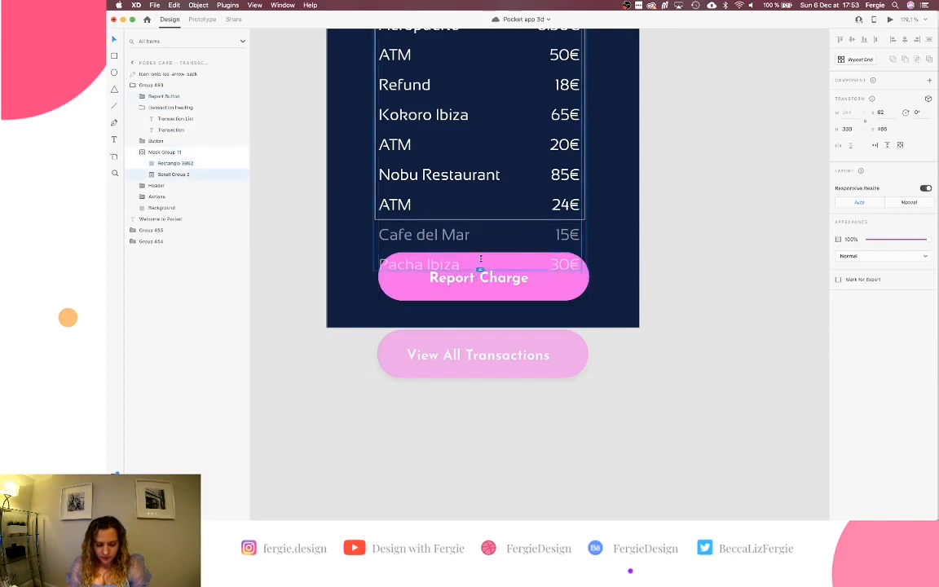
left_click_drag(481, 277, 482, 217)
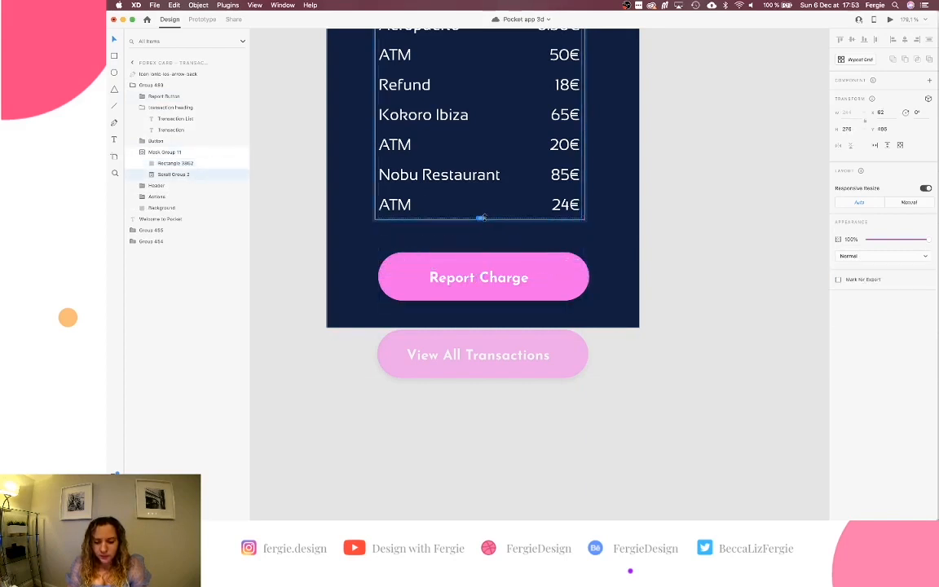
left_click(663, 223)
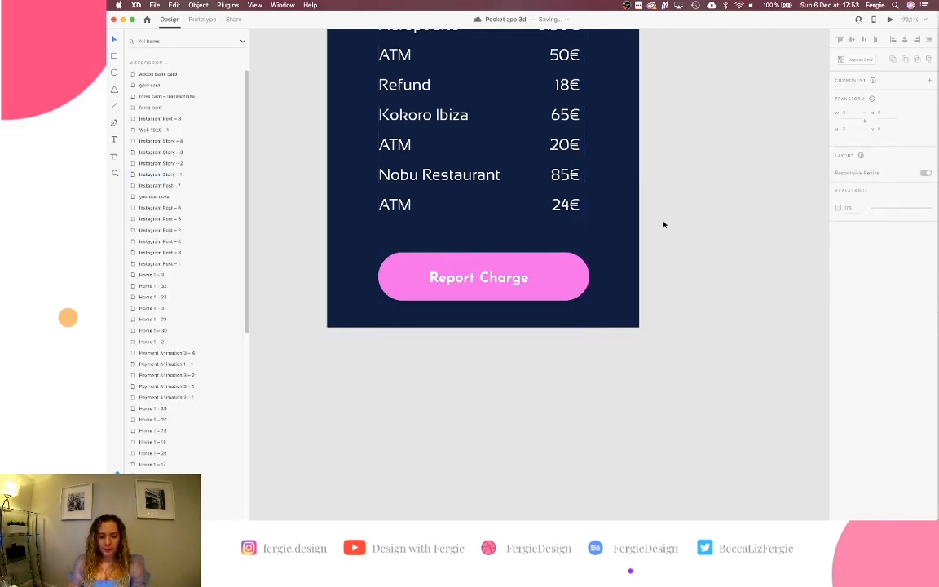
scroll(664, 224, "down", 6)
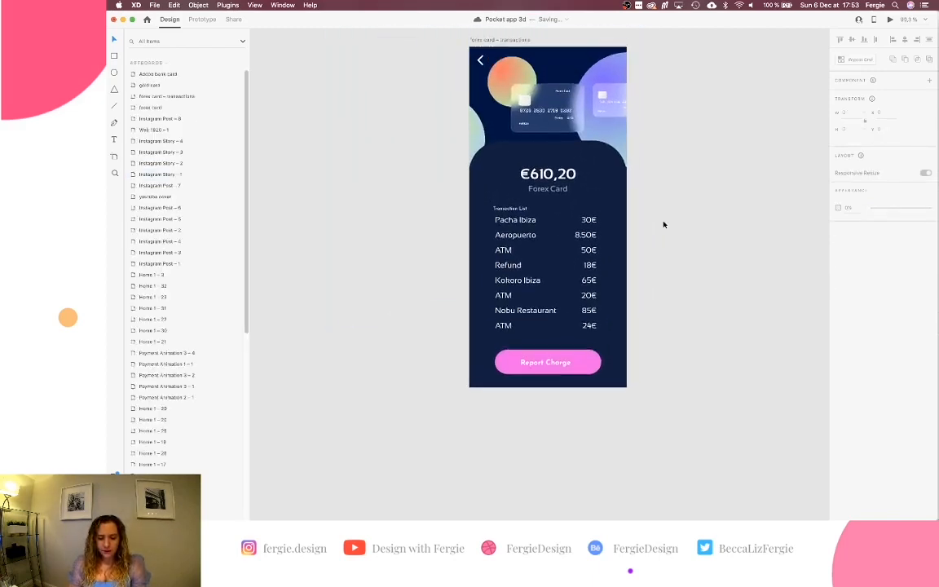
scroll(664, 224, "down", 1)
left_click(566, 45)
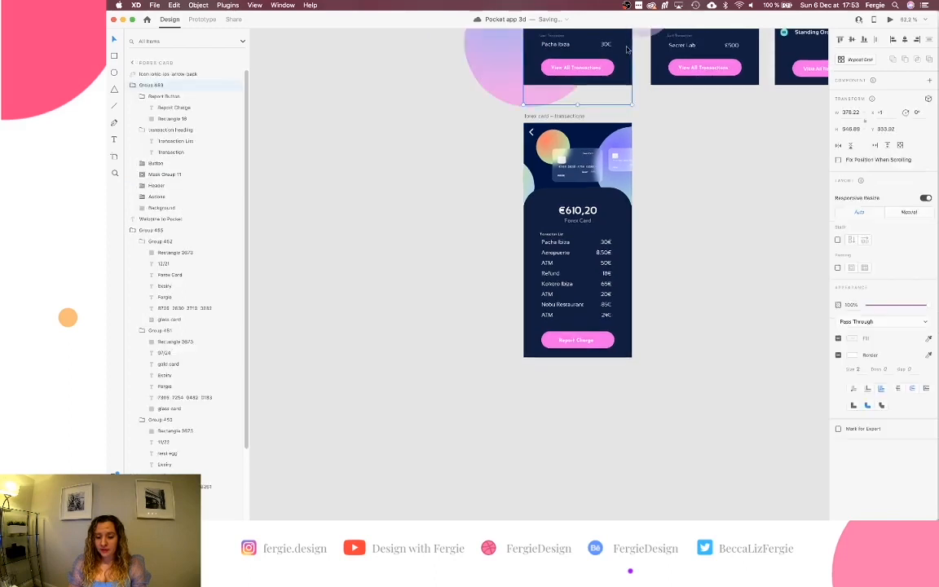
left_click(890, 21)
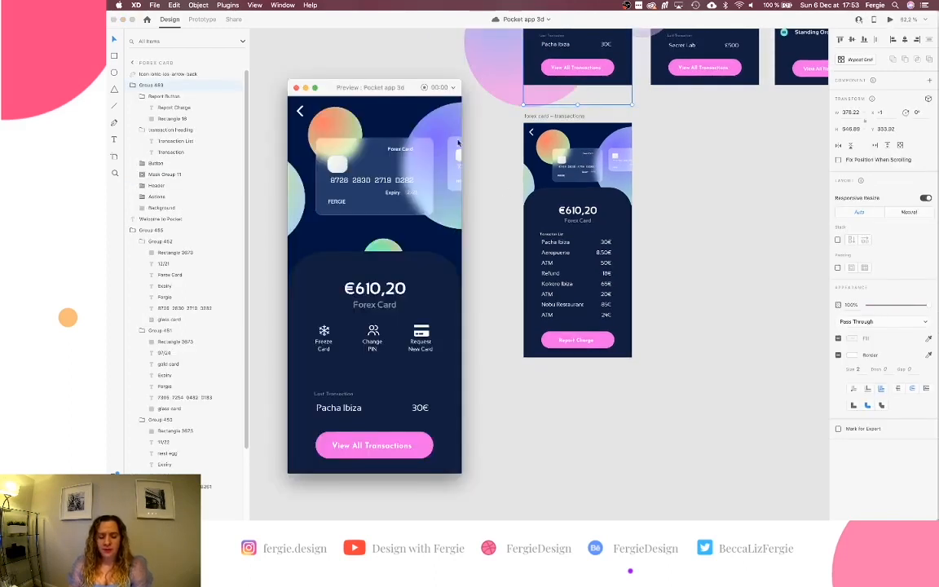
left_click_drag(388, 85, 398, 71)
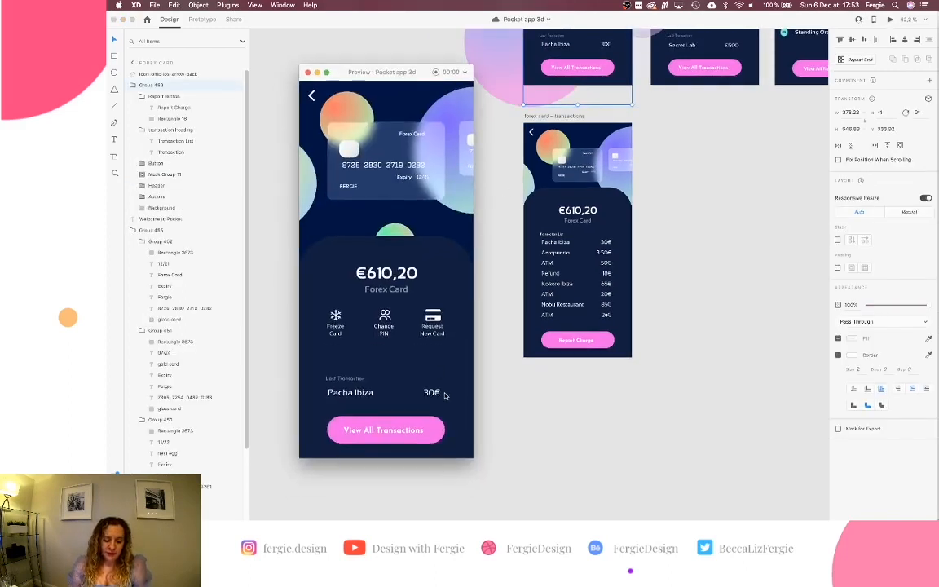
left_click(438, 440)
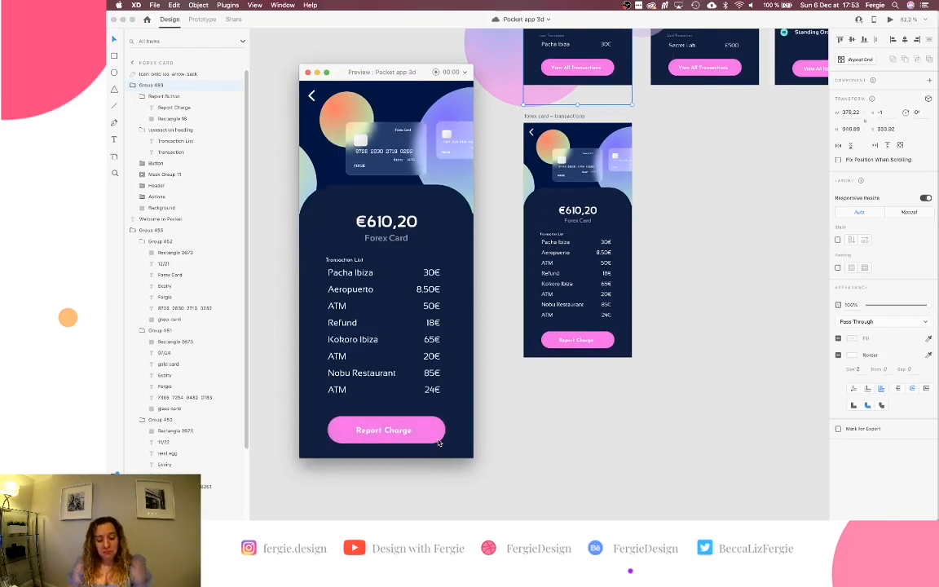
left_click(891, 18)
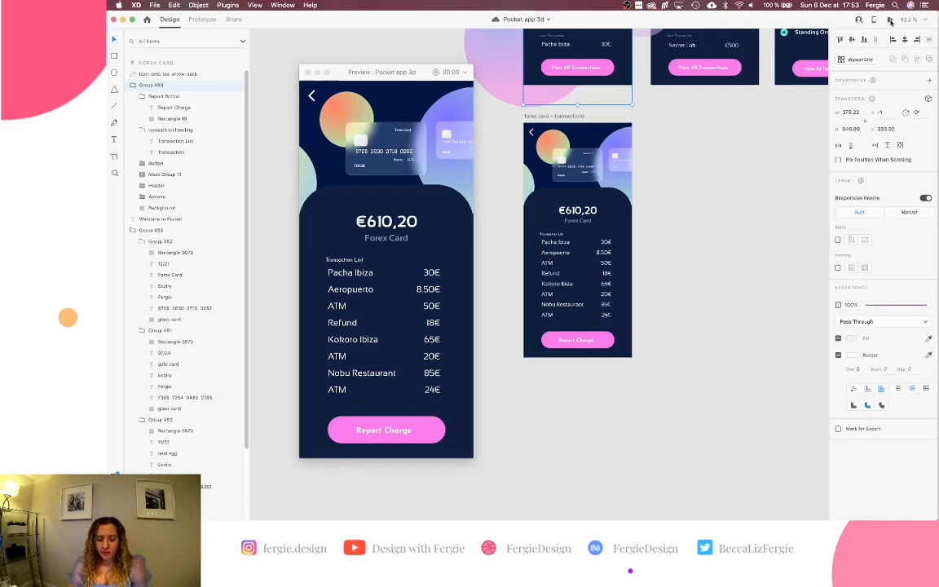
left_click(436, 437)
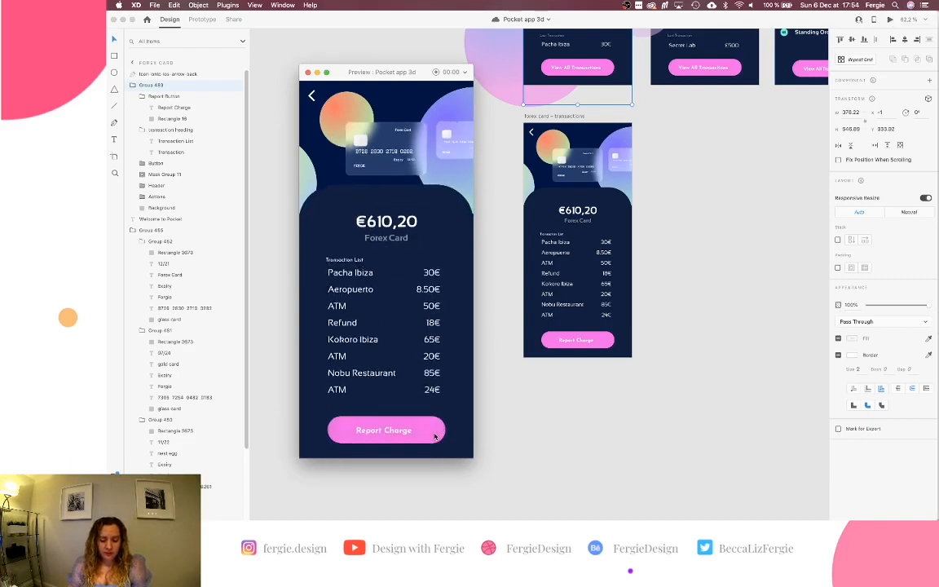
left_click(891, 20)
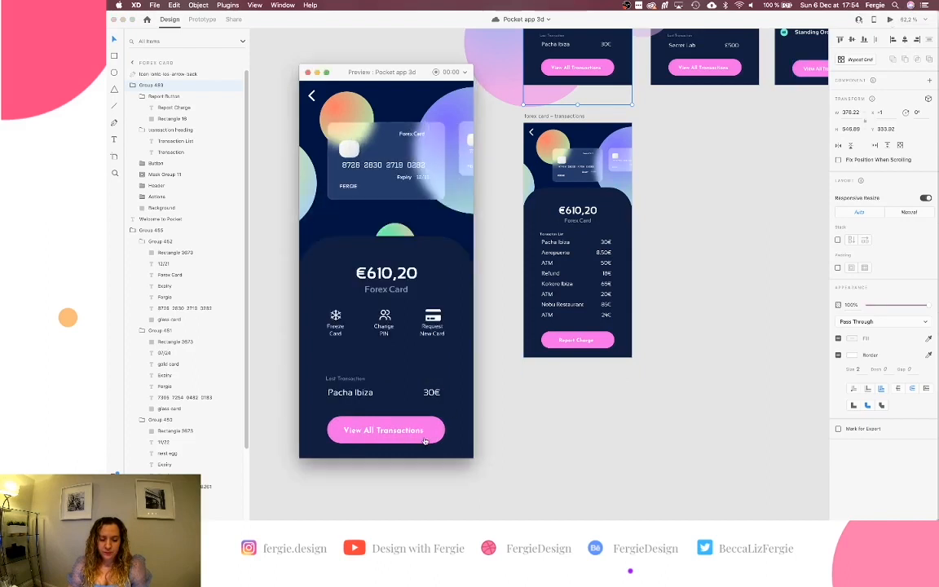
left_click(424, 441)
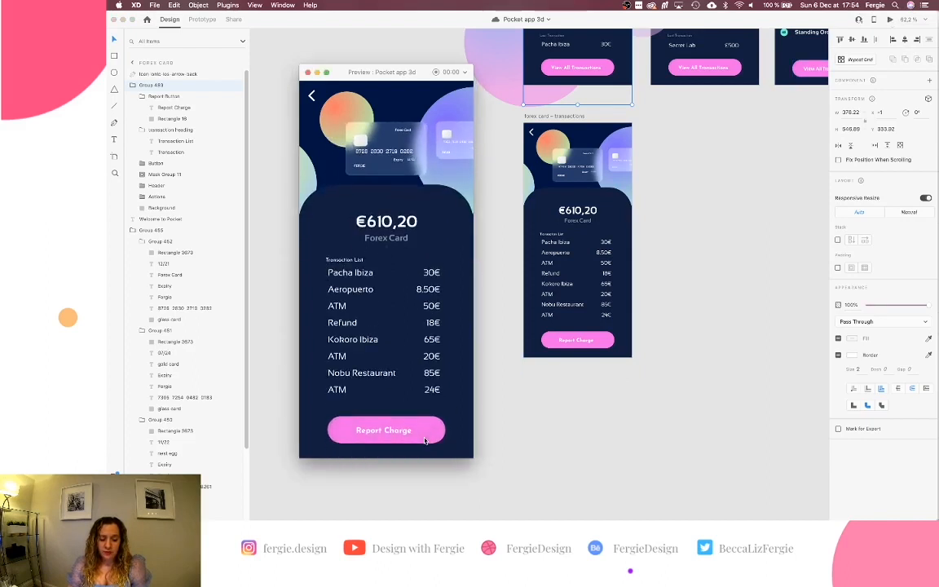
left_click(889, 19)
left_click(430, 430)
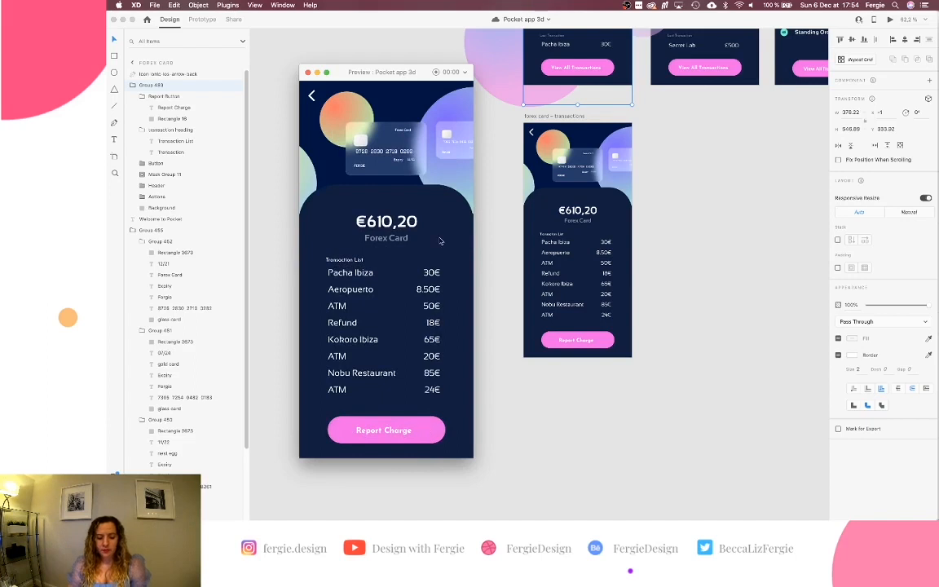
left_click(308, 72)
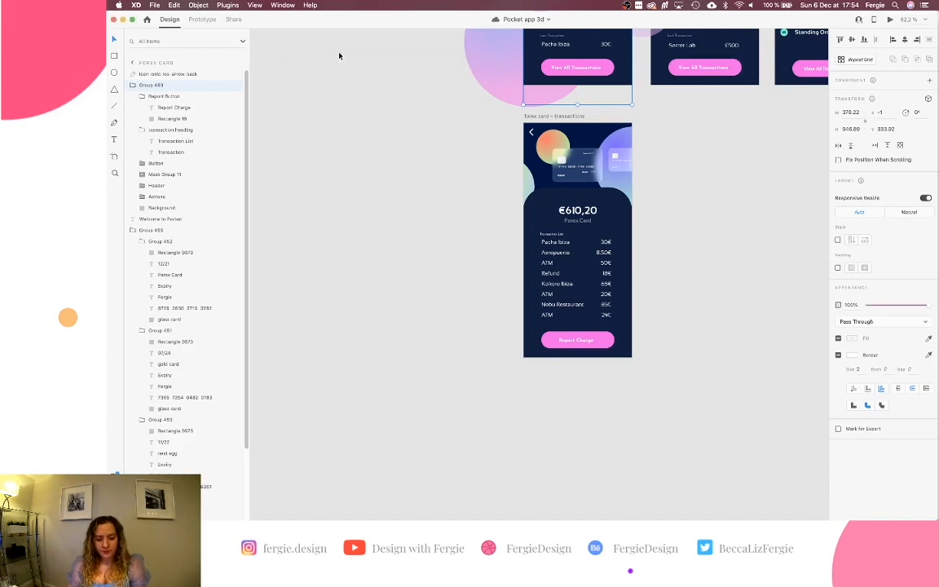
Move the hidden Report Button lower and preview the transition to the transaction list.
double_click(586, 99)
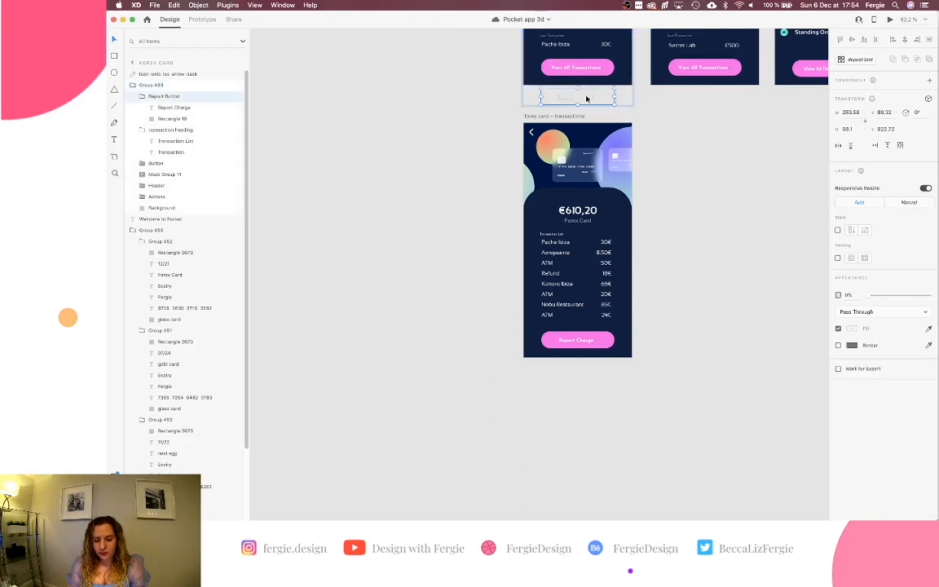
left_click_drag(598, 97, 598, 135)
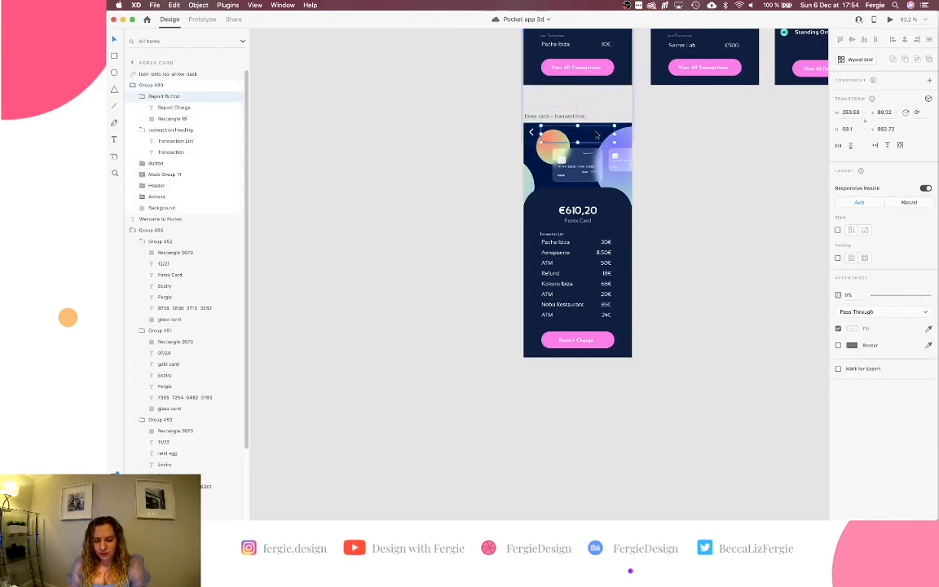
left_click(891, 20)
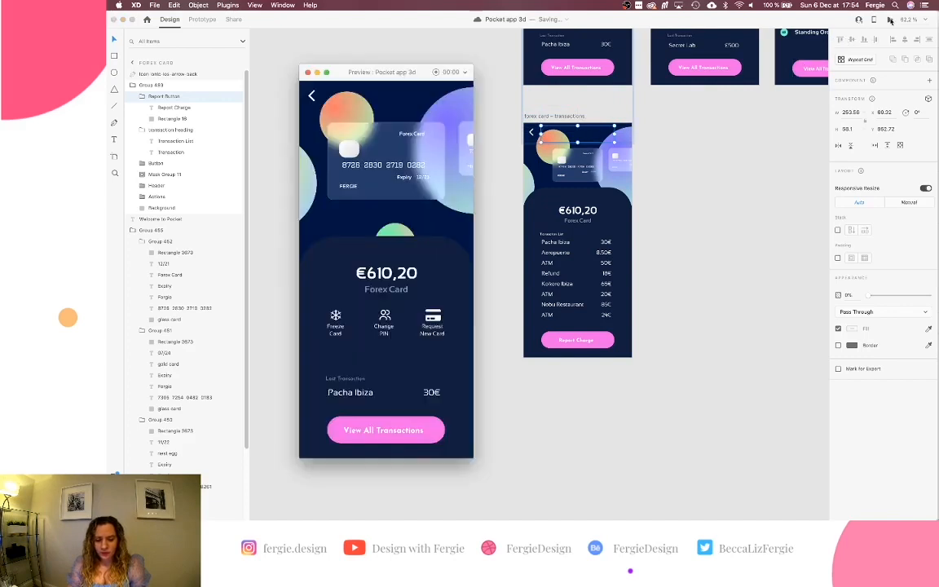
left_click(426, 439)
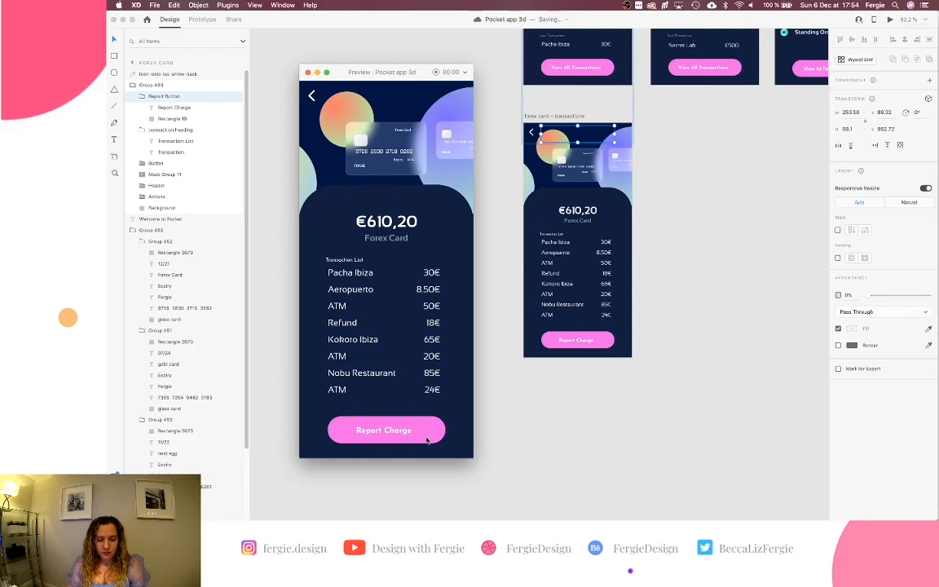
Push the hidden View All Transactions button further down the transactions screen.
left_click(604, 347)
left_click(604, 346)
double_click(586, 371)
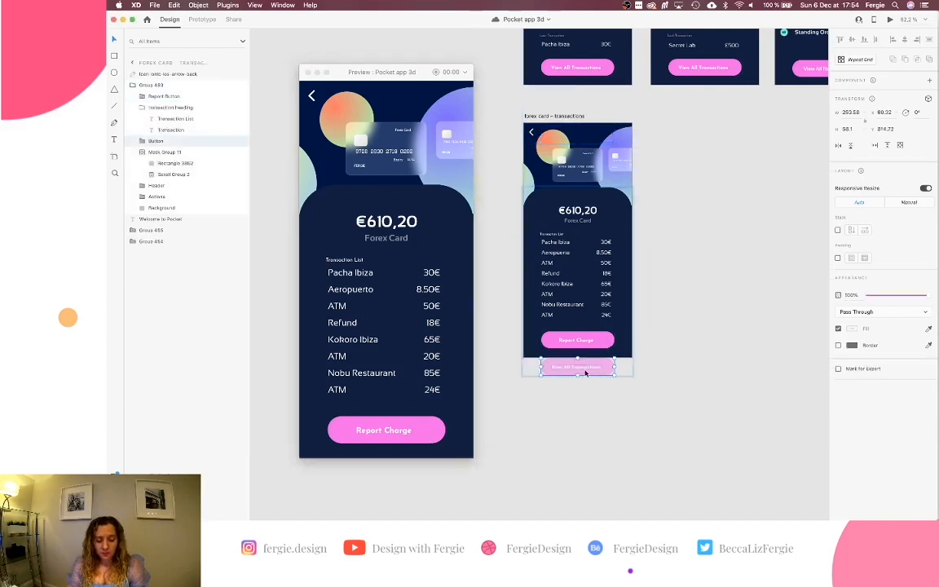
left_click_drag(601, 366, 603, 371)
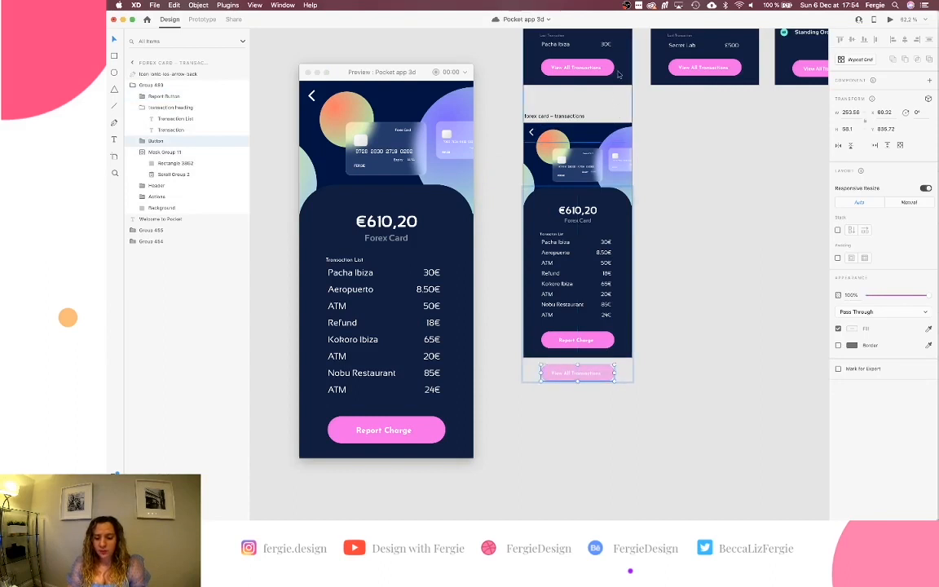
left_click(538, 135)
Replay the card-to-transaction-list animation several times in the preview.
left_click(424, 430)
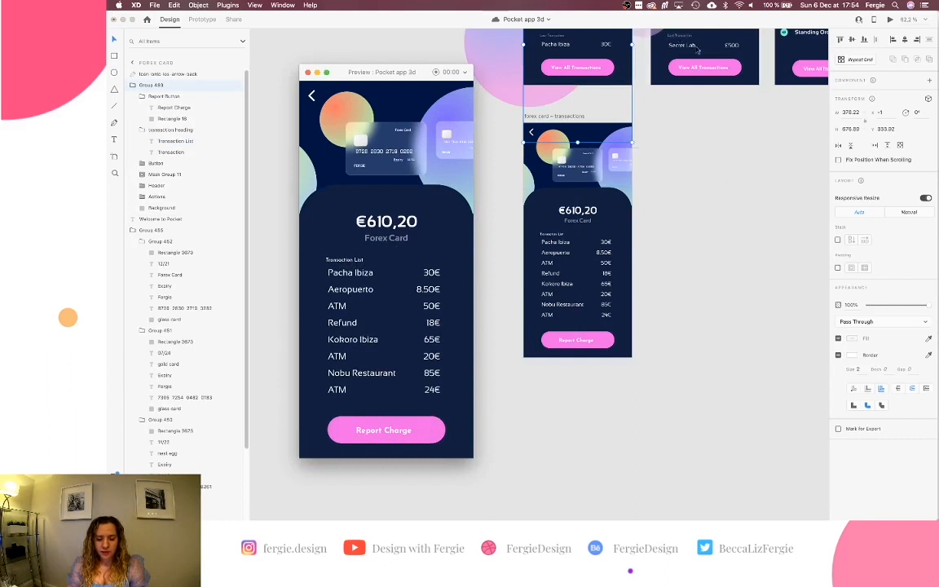
left_click(424, 427)
left_click(431, 432)
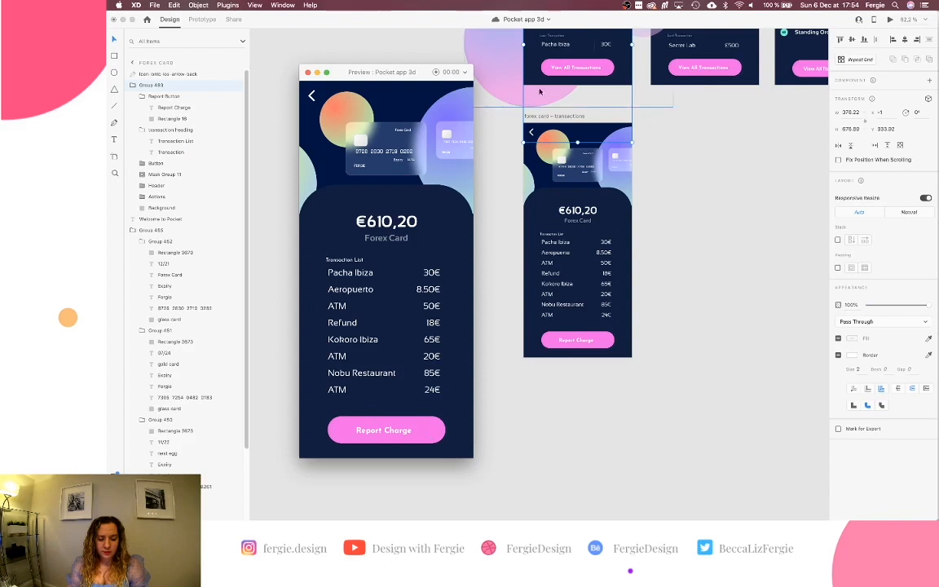
left_click(428, 432)
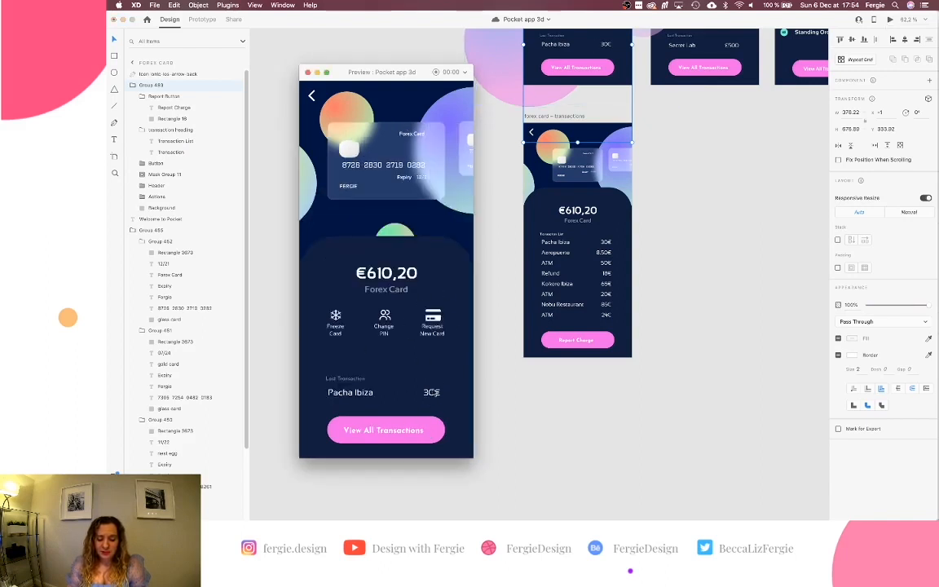
left_click(438, 432)
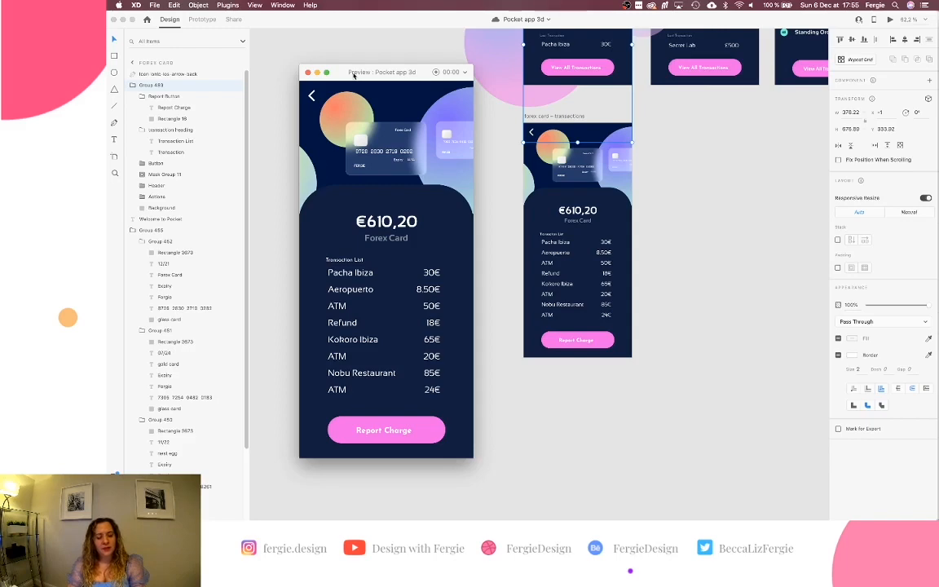
Close the prototype preview and zoom into the Forex Card screen.
left_click(308, 73)
scroll(400, 132, "up", 5)
scroll(400, 132, "right", 2)
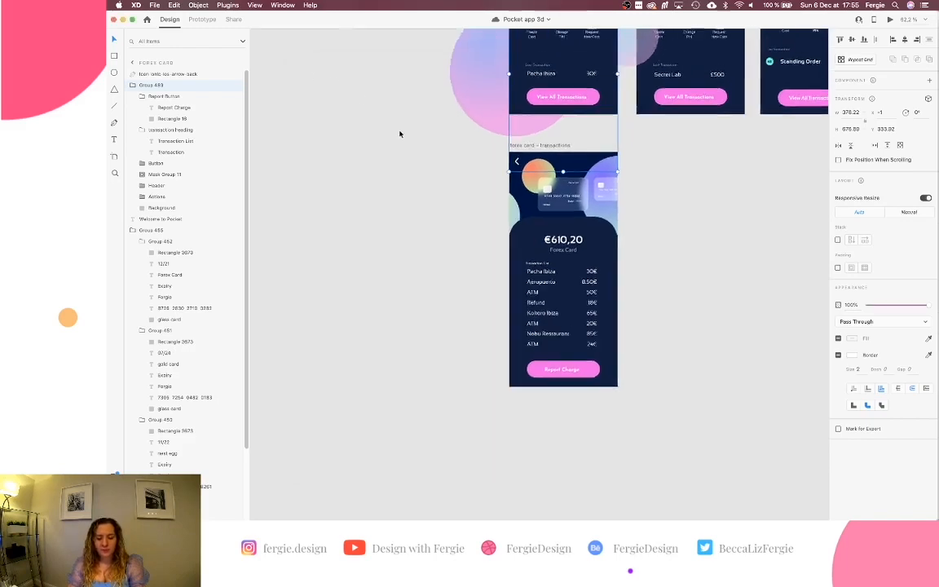
scroll(530, 89, "up", 5)
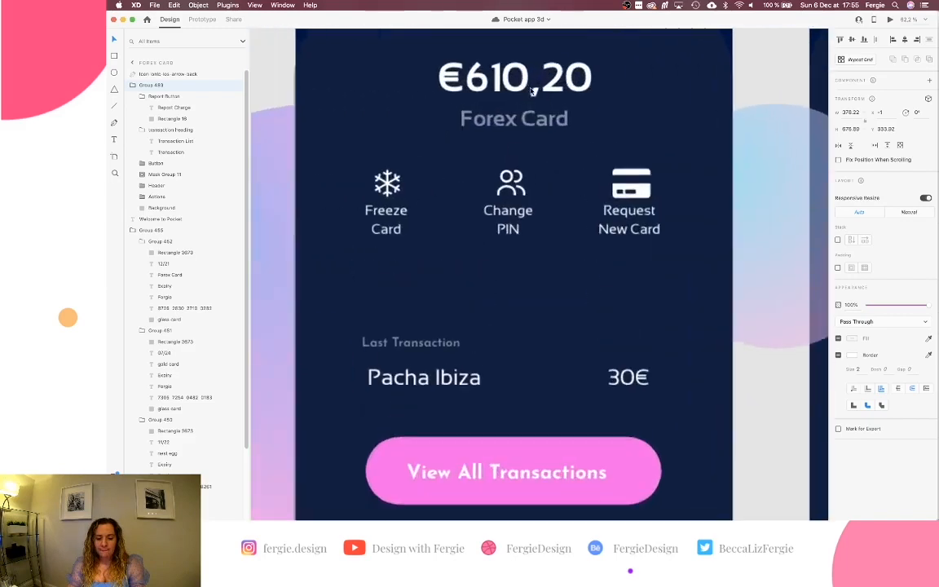
Inspect the navy background's fill colour, then select the group of three action icons.
double_click(714, 151)
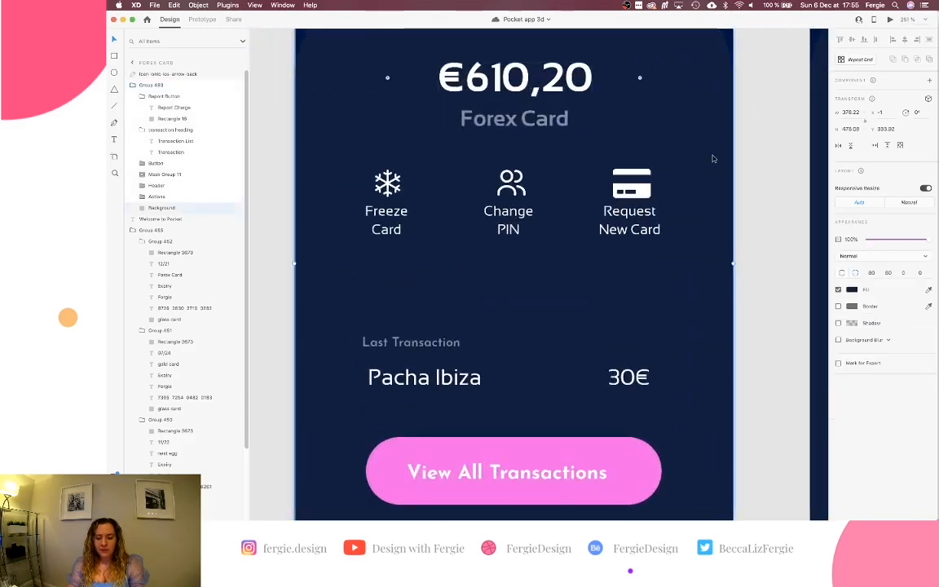
left_click(853, 291)
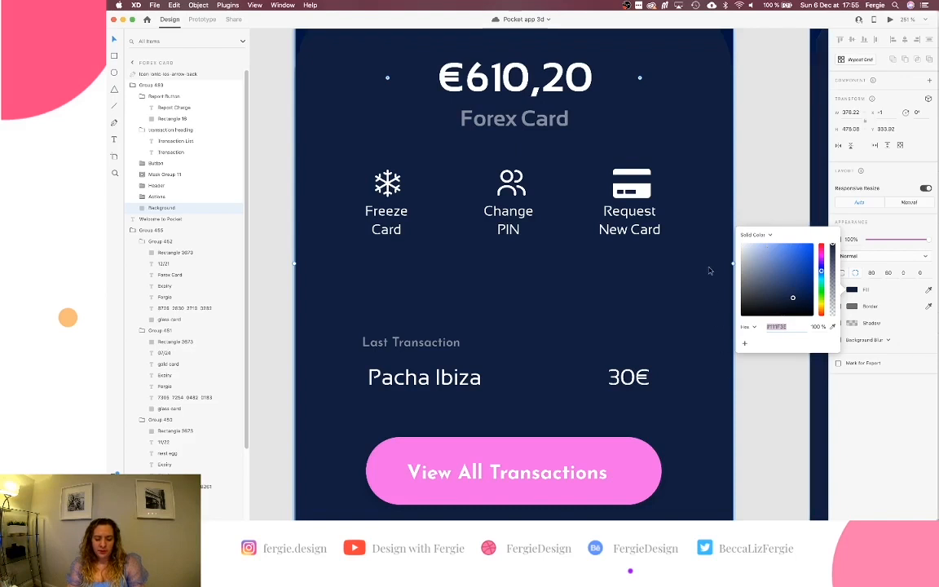
left_click(749, 203)
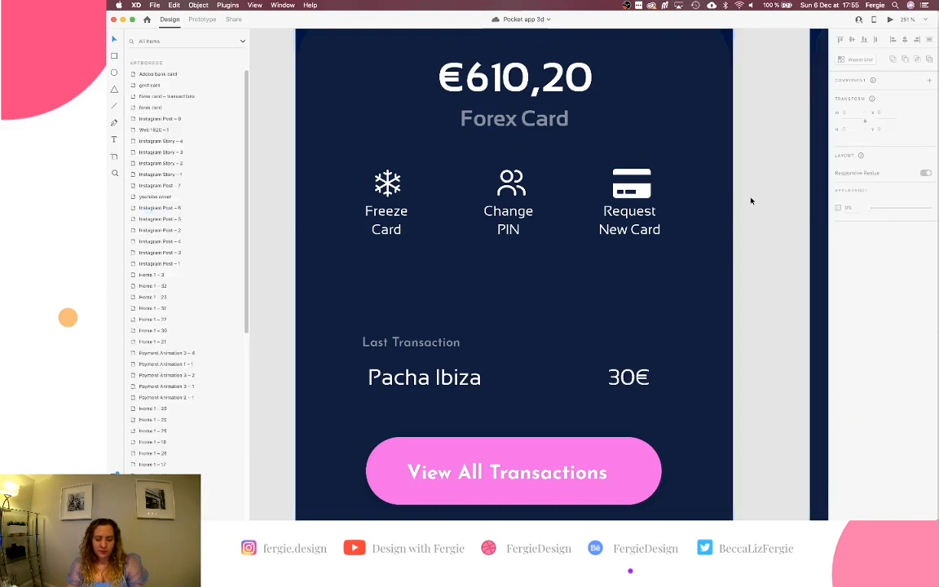
left_click(650, 232)
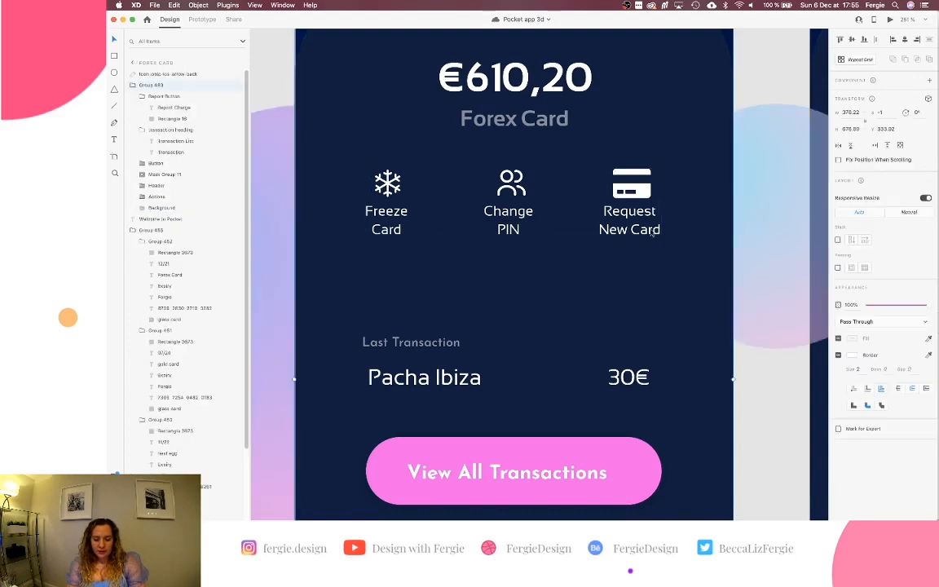
double_click(652, 234)
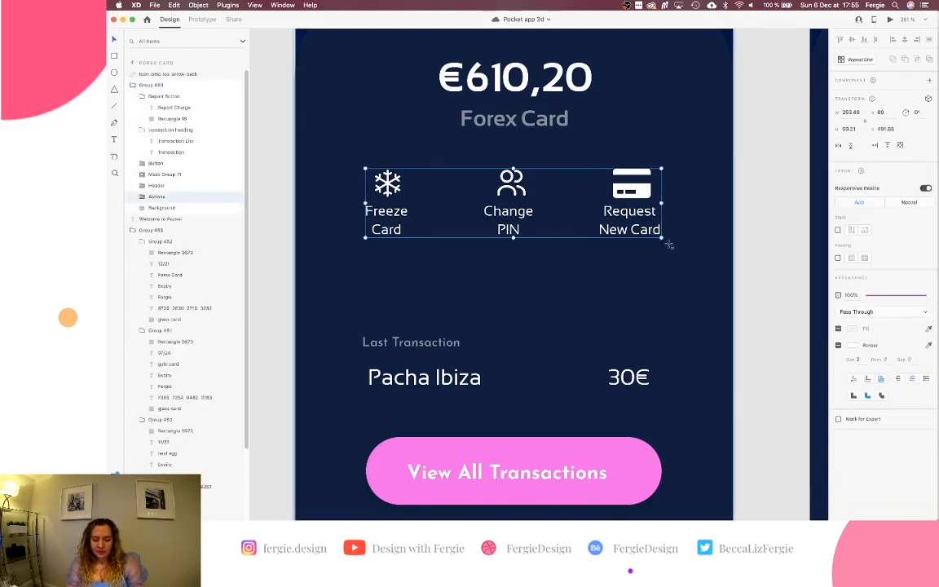
Draw a borderless rectangle below the action icons and fill it with the sampled navy background colour.
key("r")
mouse_move(666, 245)
left_mouse_down()
mouse_move(417, 285)
mouse_move(349, 321)
left_mouse_up()
left_click_drag(677, 282, 696, 282)
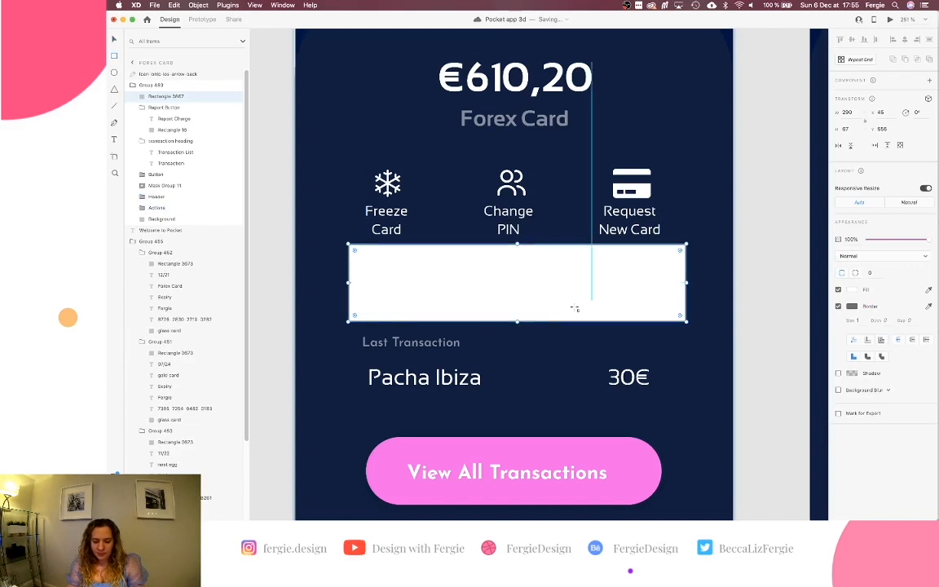
left_click_drag(519, 320, 517, 316)
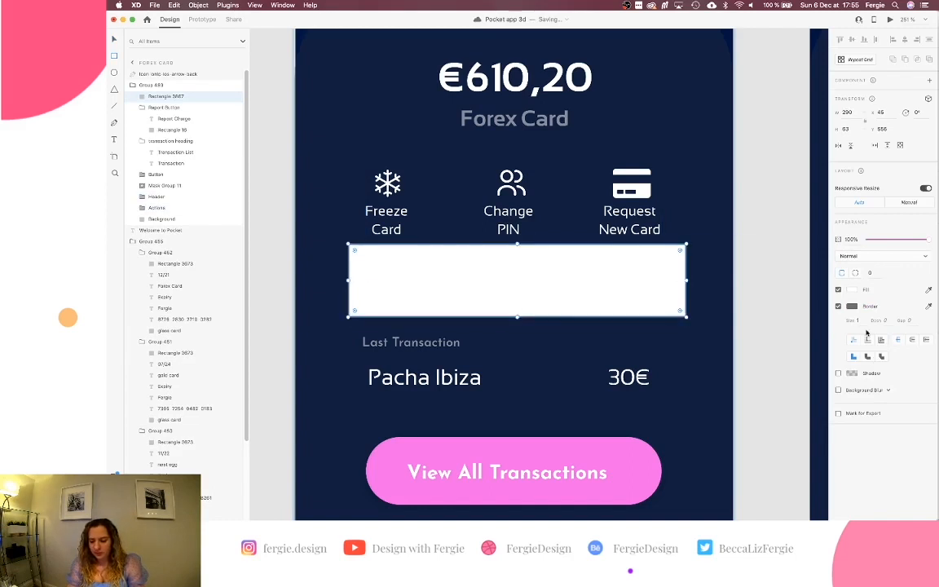
left_click(837, 305)
left_click(928, 289)
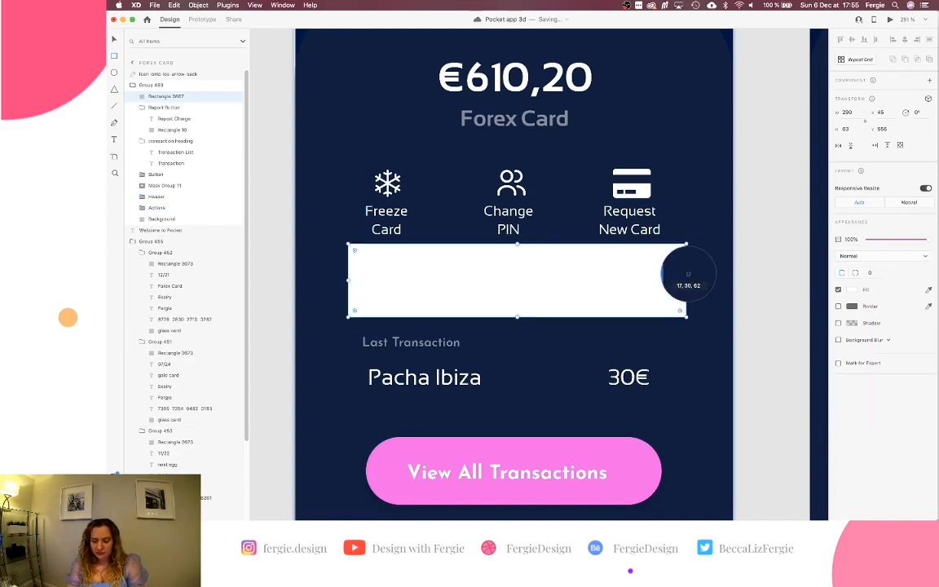
left_click(701, 271)
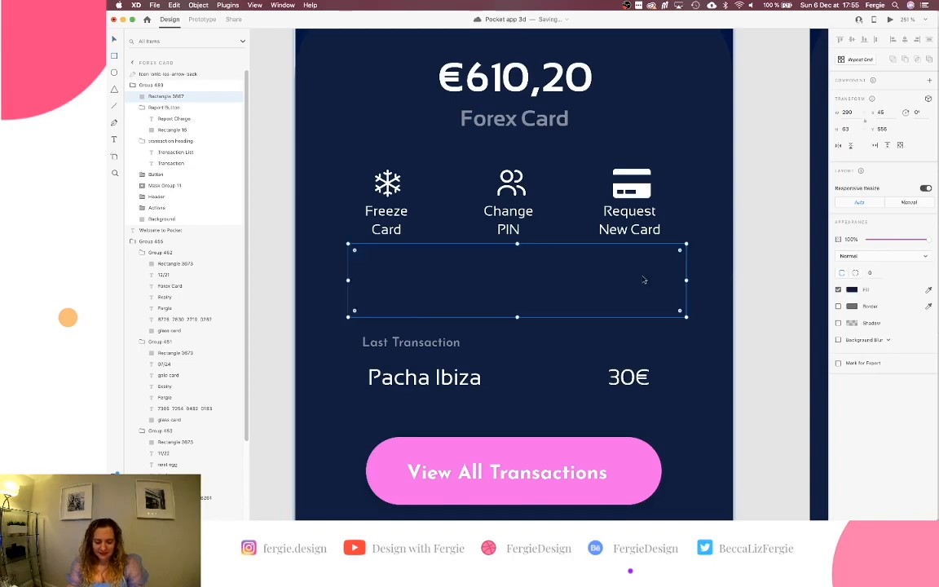
Add the navy rectangle to the action icons group.
scroll(644, 280, "down", 5)
scroll(644, 279, "down", 6)
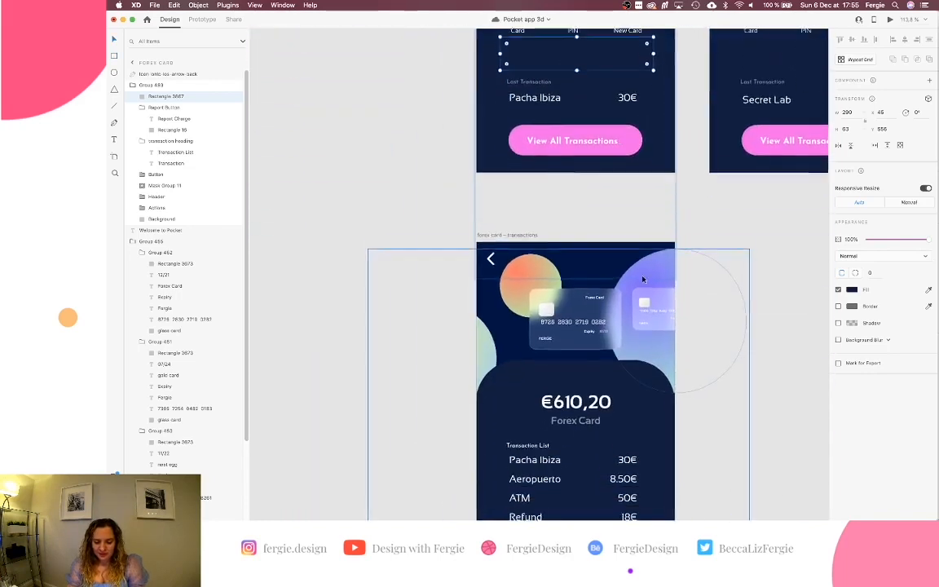
scroll(642, 279, "up", 4)
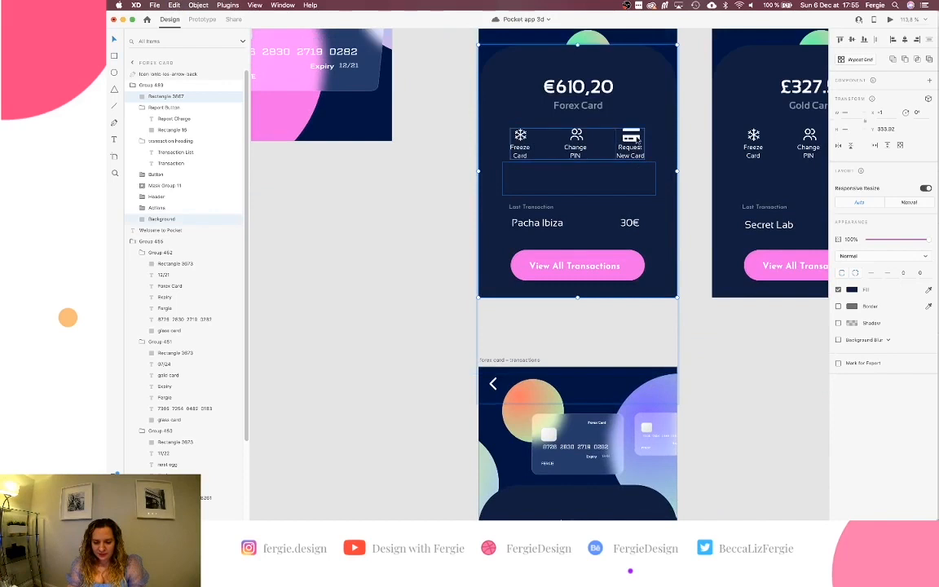
left_click(635, 144)
left_click(638, 178, "shift")
Paste the action icons onto the transactions screen, then delete them again.
scroll(638, 181, "down", 1)
scroll(638, 181, "down", 10)
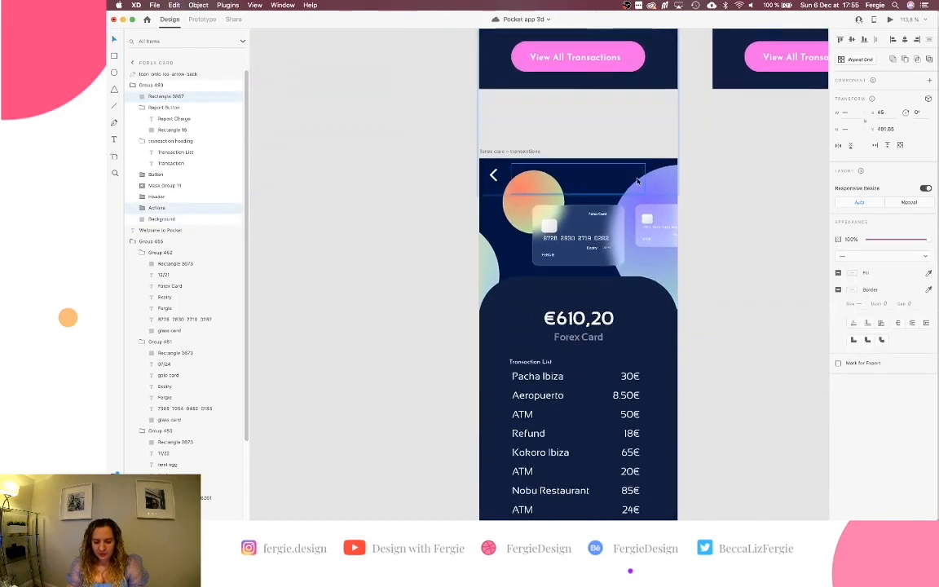
left_click(647, 269)
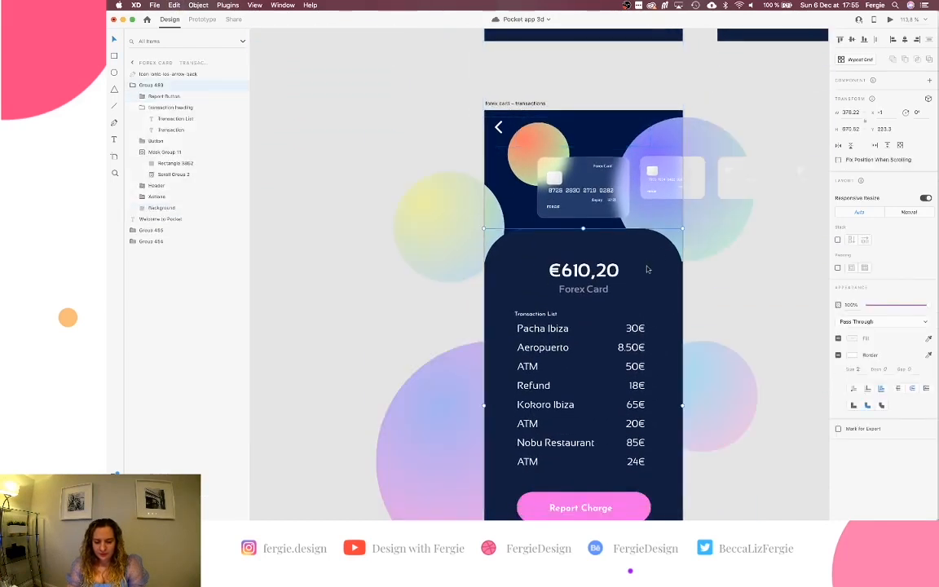
double_click(648, 269)
key("cmd+v")
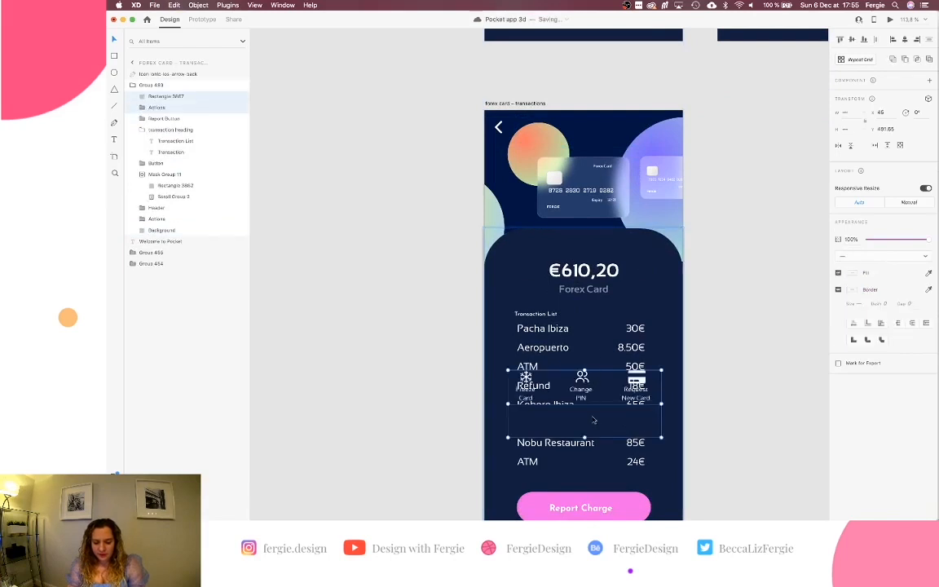
scroll(593, 419, "down", 3)
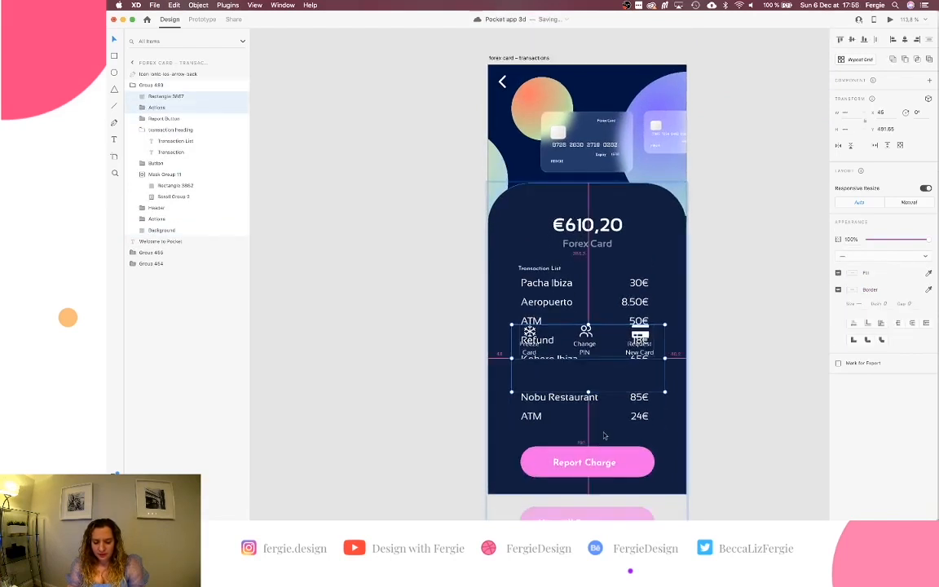
key("Delete")
scroll(604, 436, "up", 5)
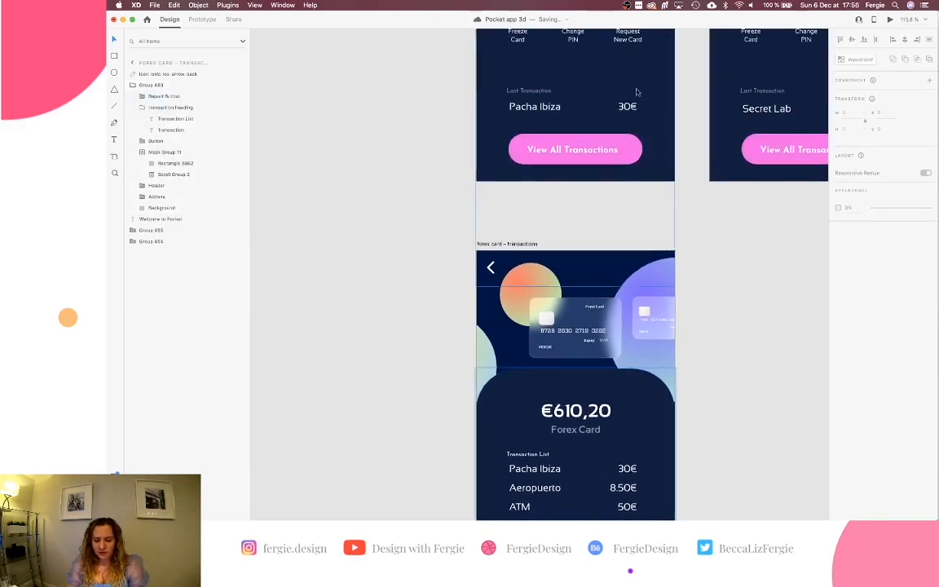
scroll(637, 92, "up", 3)
Paste the action icons together with the navy rectangle into the transactions screen's content group.
left_click(618, 128, "super")
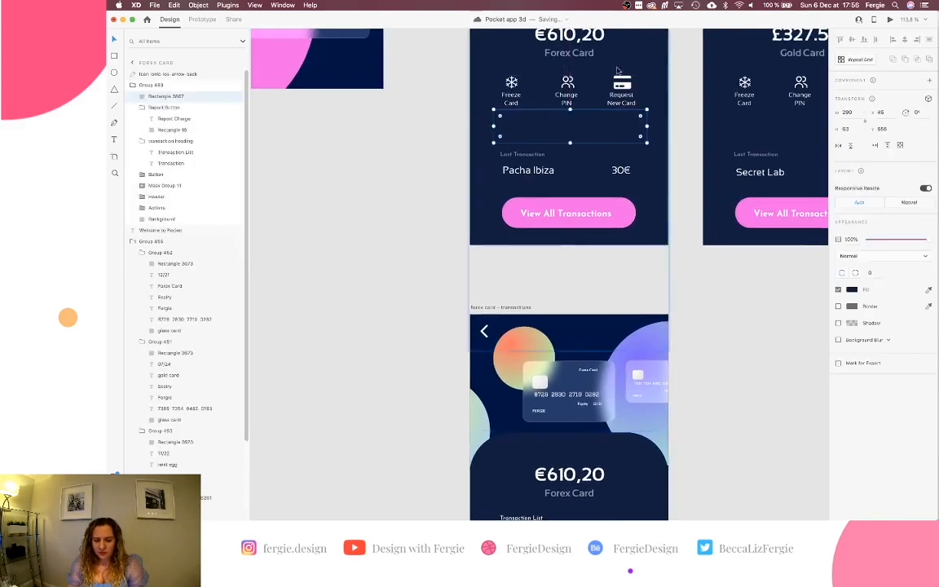
scroll(652, 168, "down", 15)
left_click(655, 185)
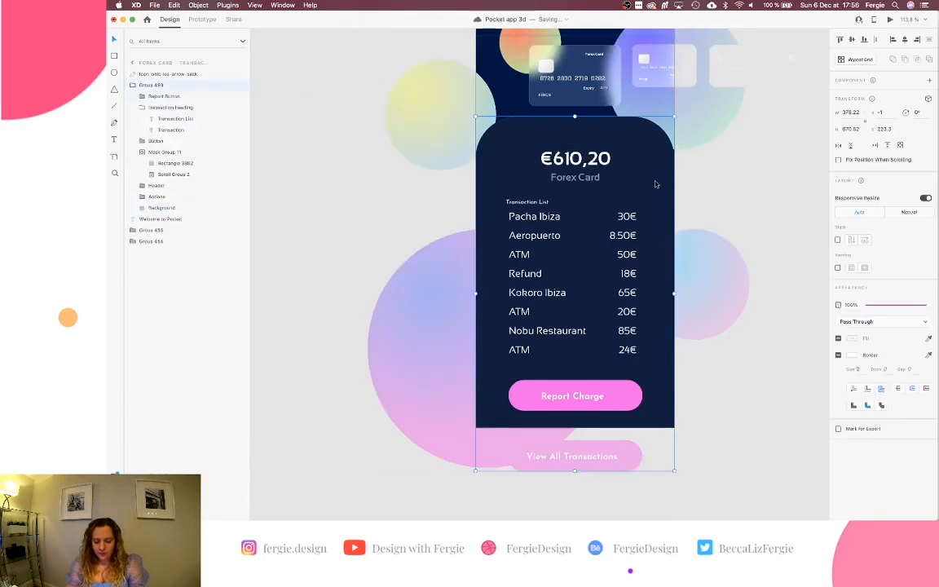
key("super+v")
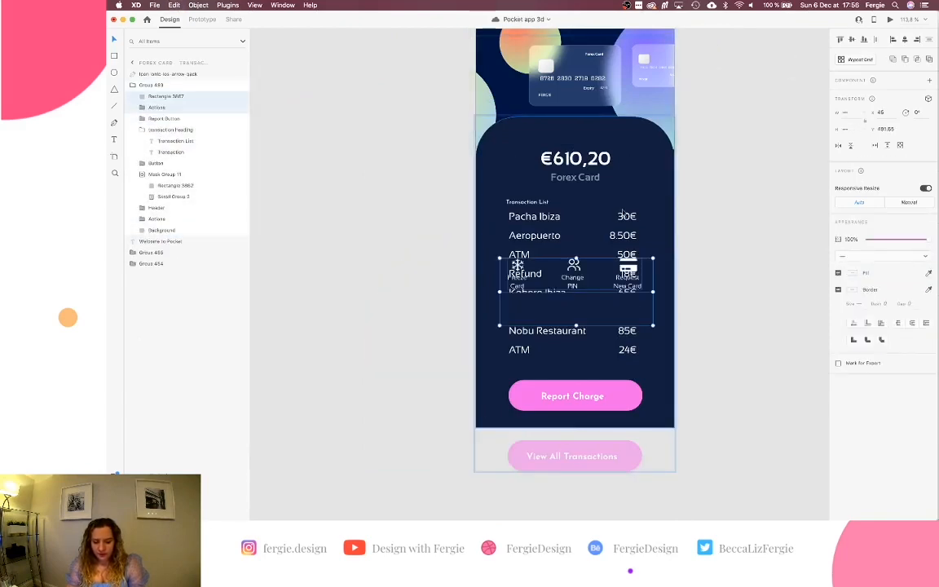
scroll(606, 279, "up", 6)
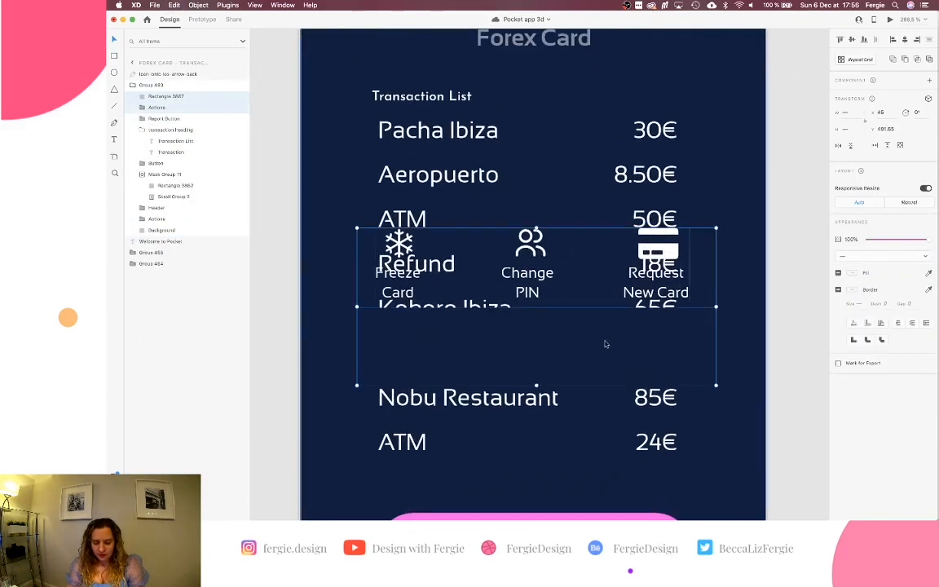
Move the pasted navy rectangle over the action icons, place them above the background, and delete the stray Actions element.
left_click(737, 309)
double_click(686, 331)
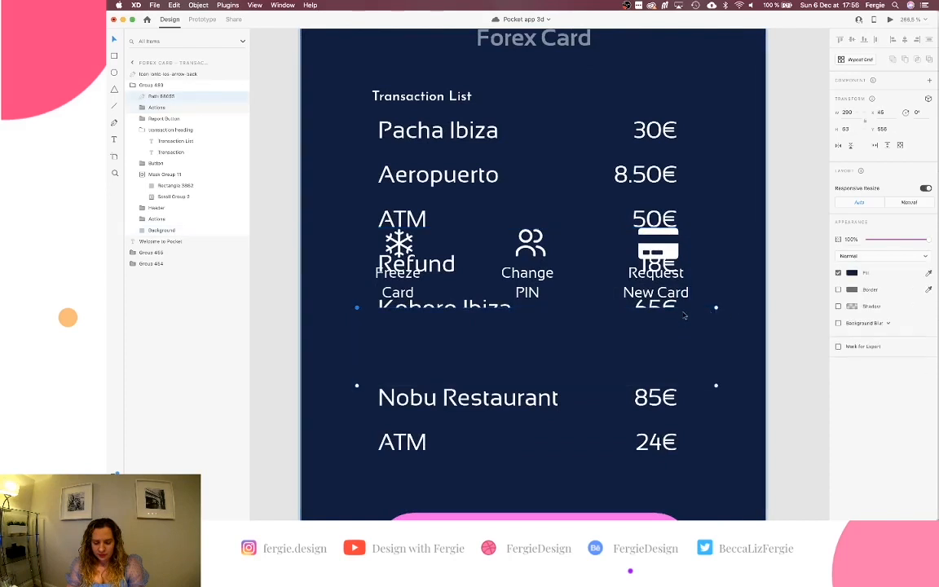
key("Escape")
left_click_drag(656, 357, 663, 271)
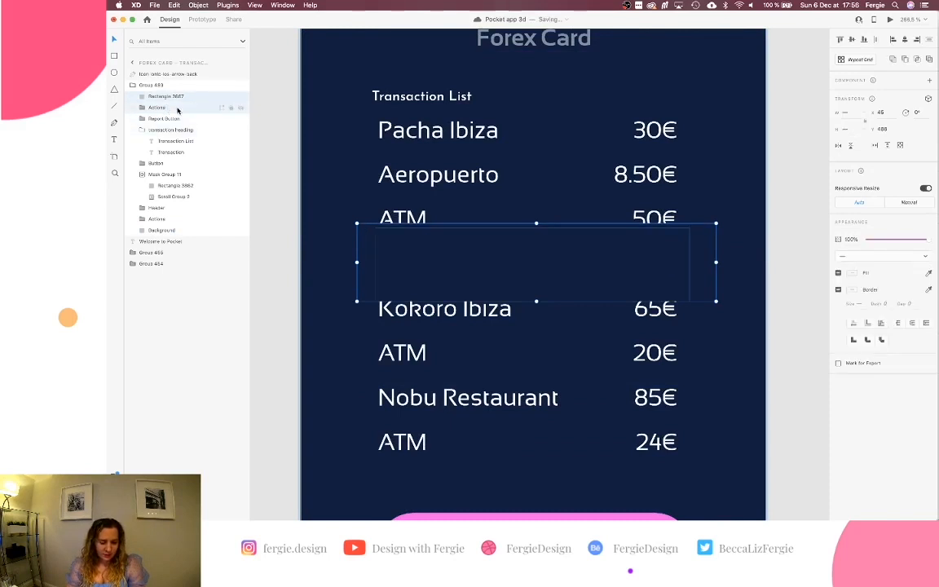
left_click_drag(177, 117, 177, 230)
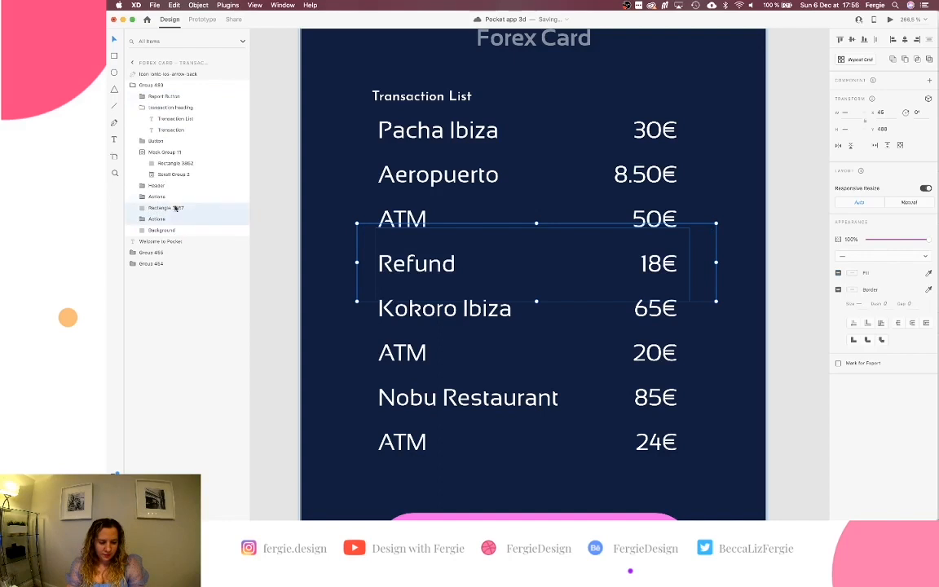
left_click(174, 198)
key("Delete")
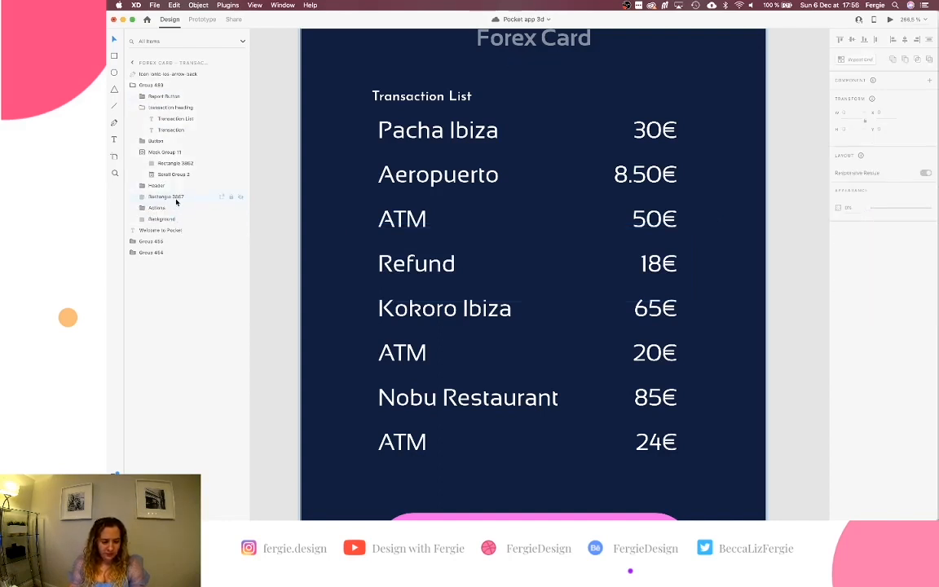
scroll(480, 248, "up", 15)
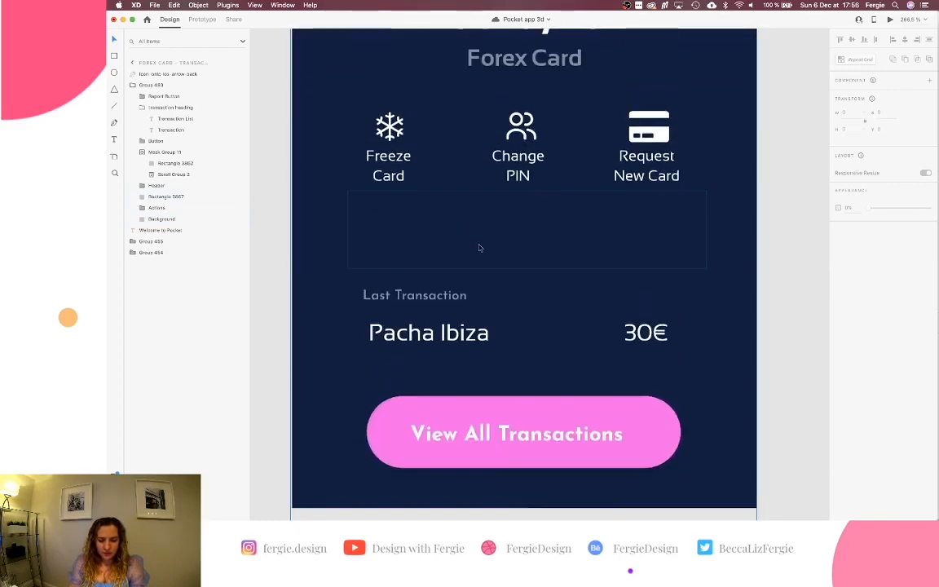
Inside Group 489 on the Forex Card screen, drag Rectangle 3867 between Header and Actions in Layers.
left_click(480, 247)
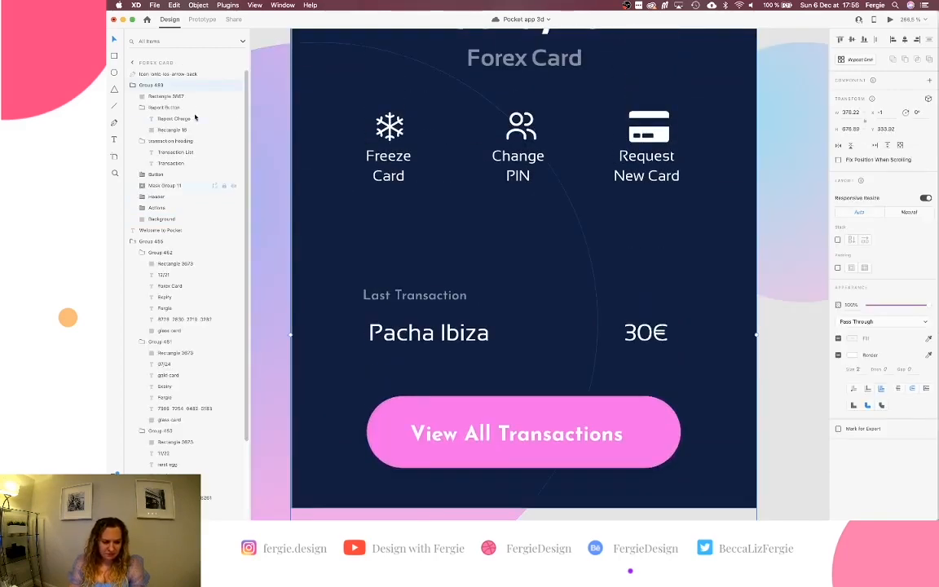
double_click(393, 131)
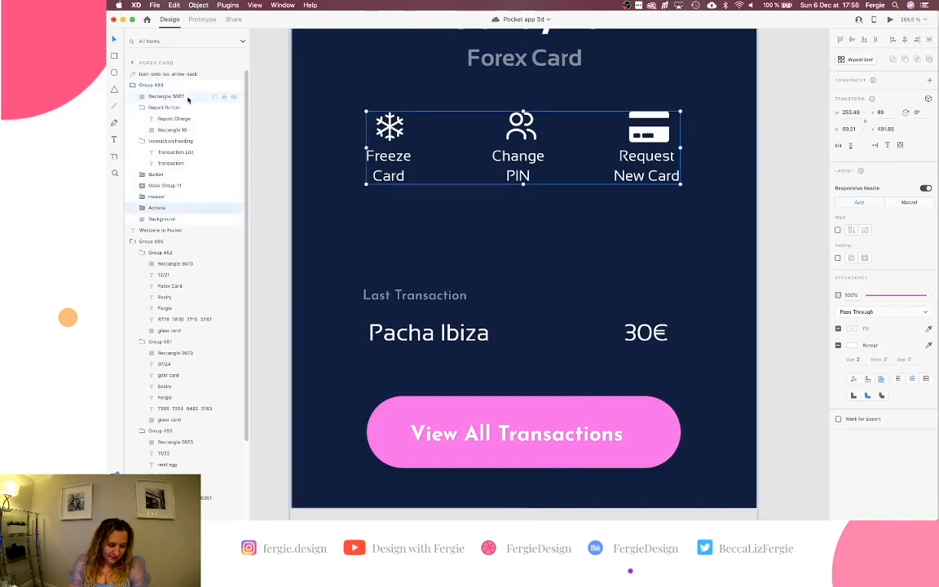
left_click_drag(188, 99, 169, 201)
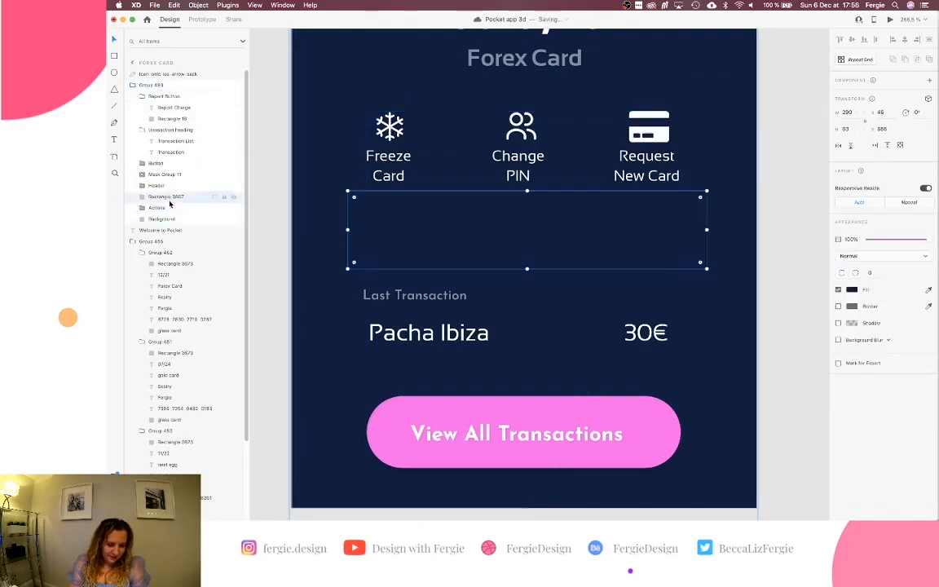
scroll(372, 227, "down", 6)
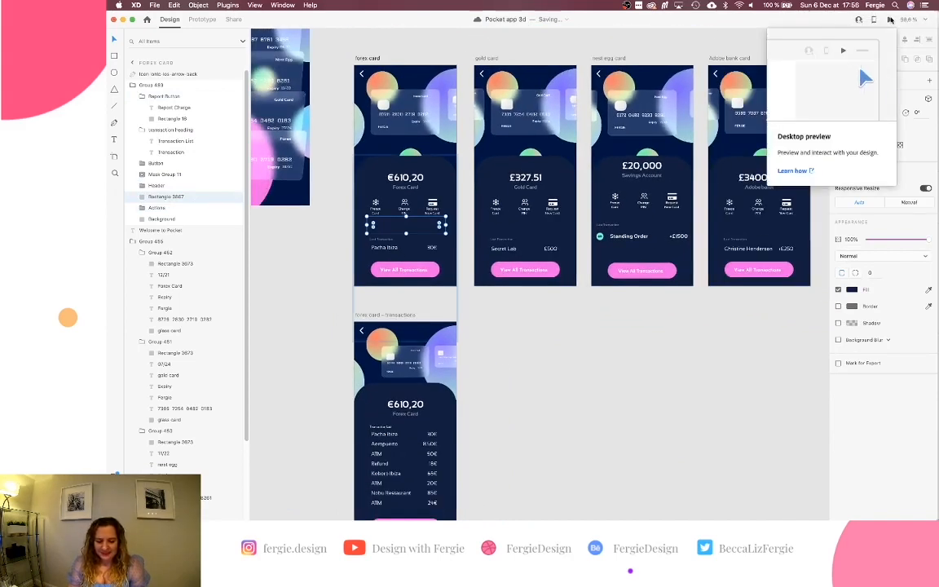
left_click(891, 19)
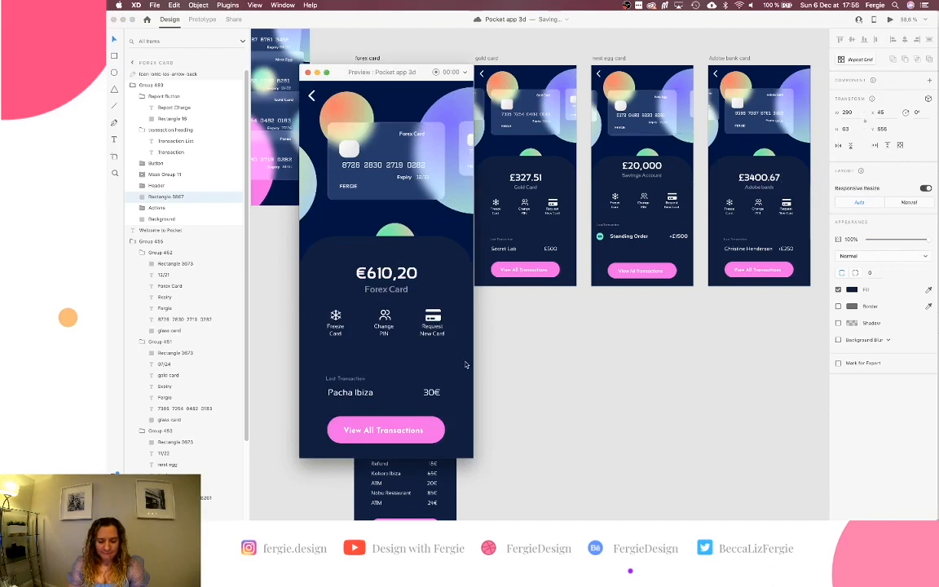
left_click(420, 432)
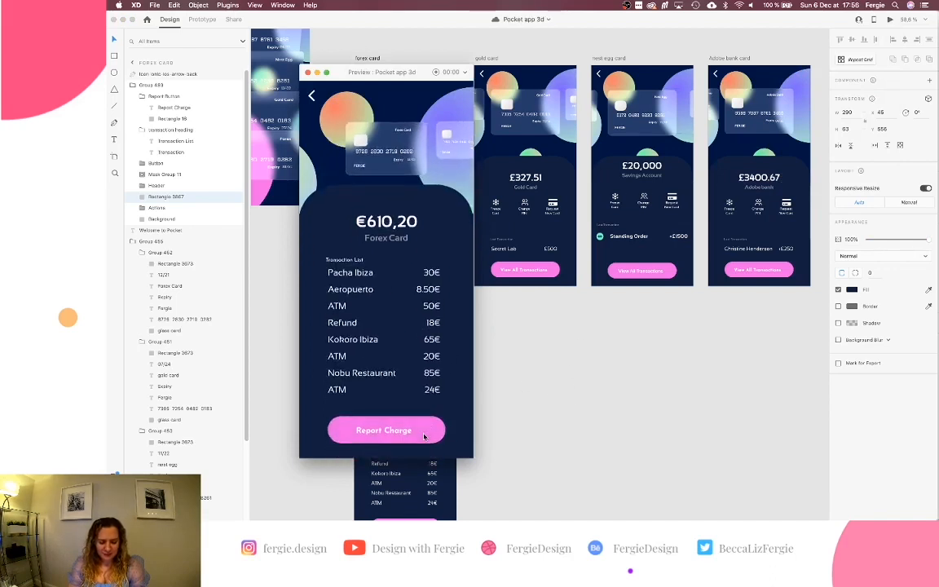
left_click(889, 20)
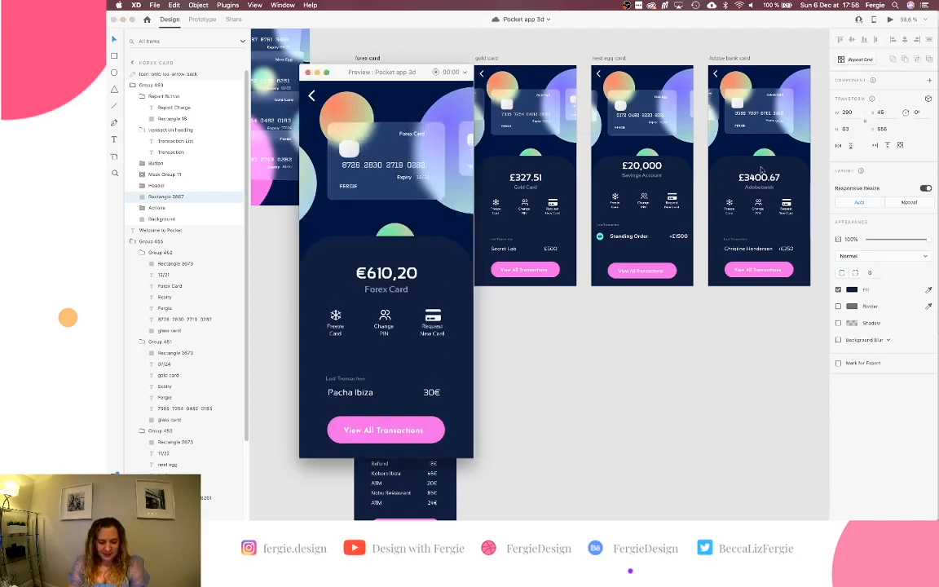
left_click(422, 429)
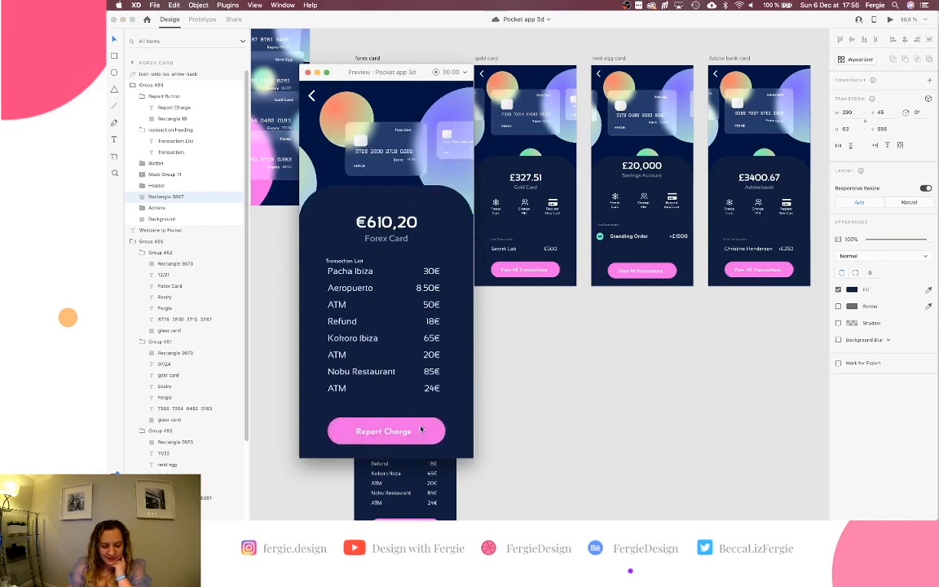
left_click(307, 71)
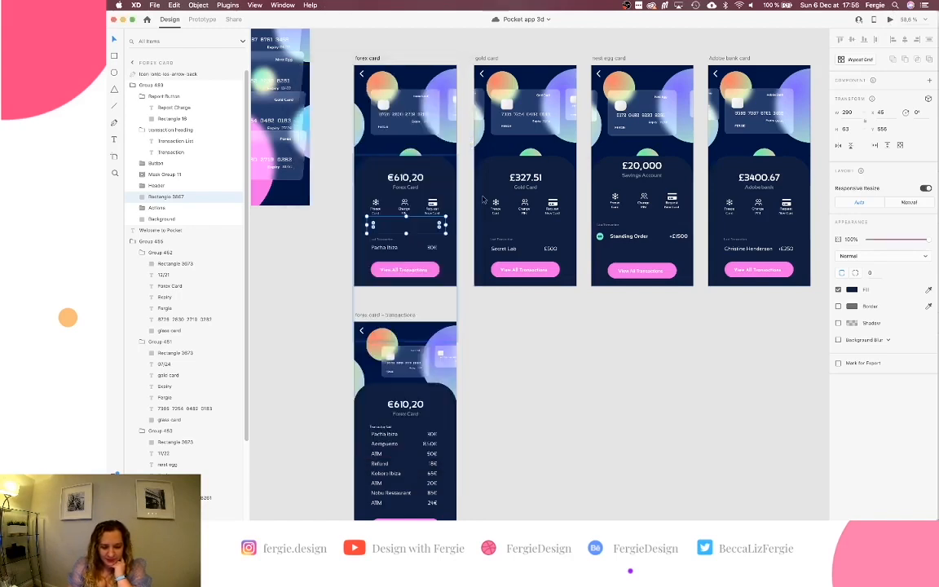
Delete the navy rectangles on the Forex Card and transactions screens.
key("Delete")
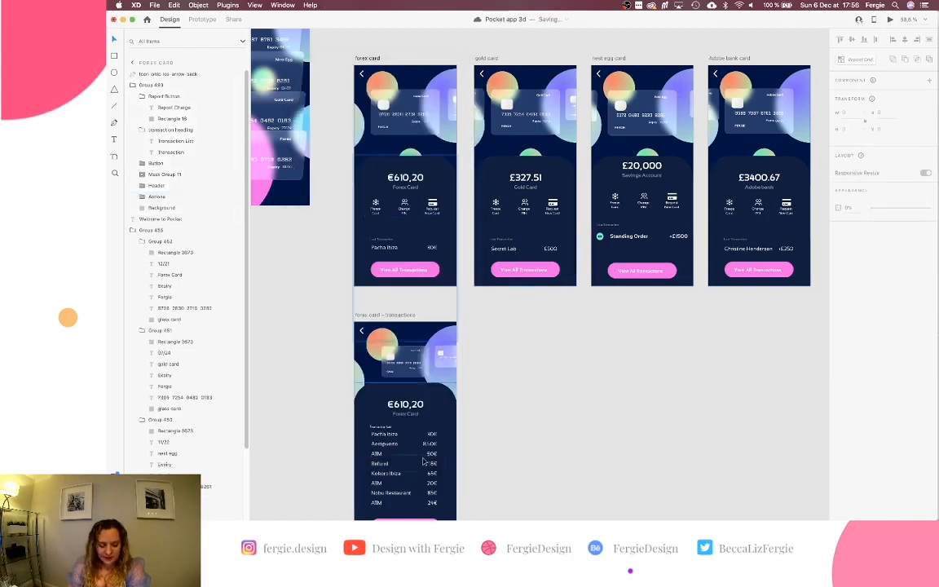
scroll(423, 462, "down", 3)
scroll(441, 375, "up", 3)
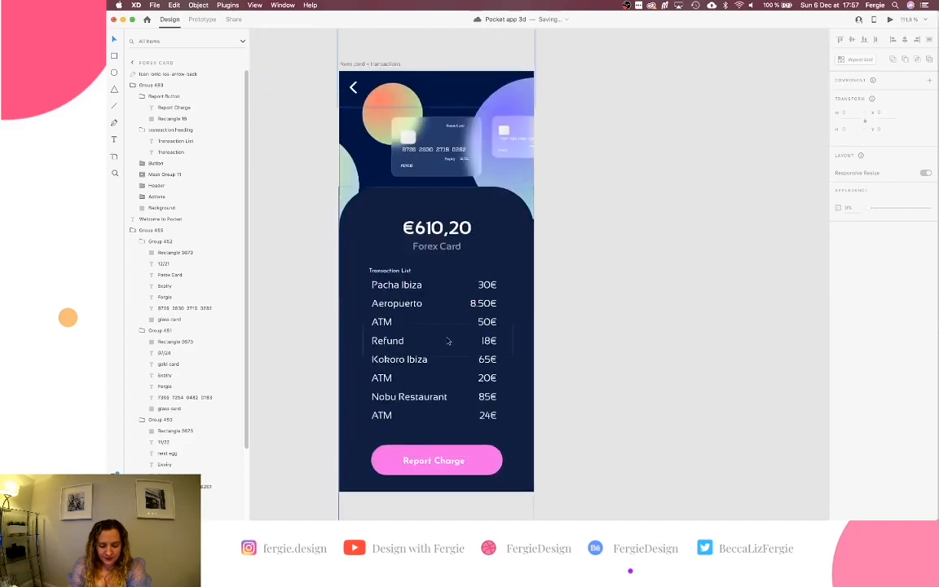
left_click(448, 340)
double_click(448, 341)
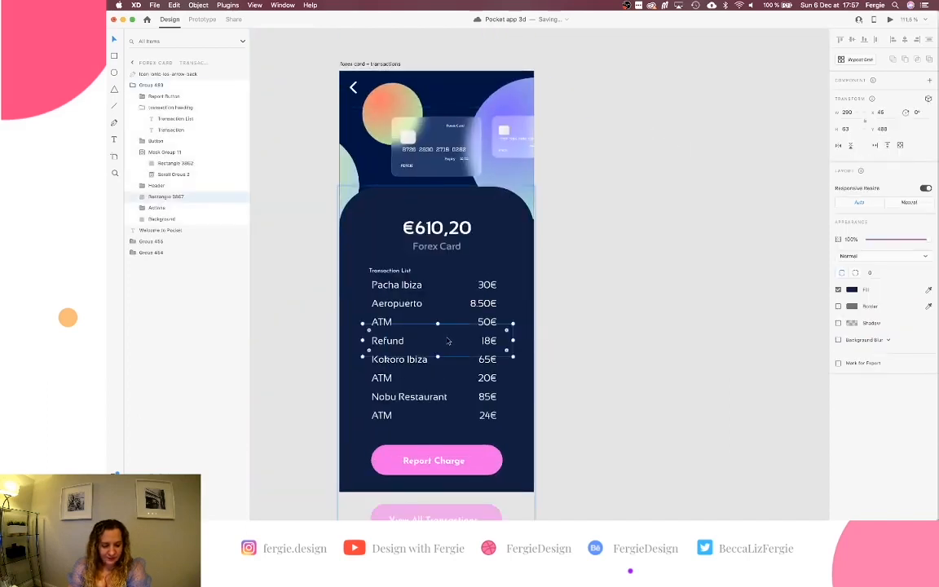
key("Delete")
Try moving the transactions screen's action icons up over the balance, then back onto the list.
left_click(440, 338)
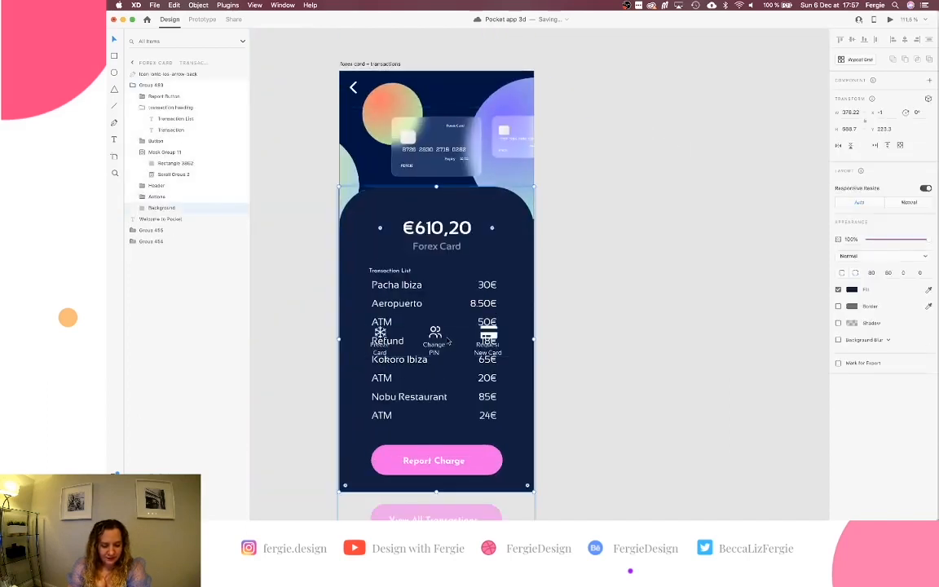
left_click(439, 338)
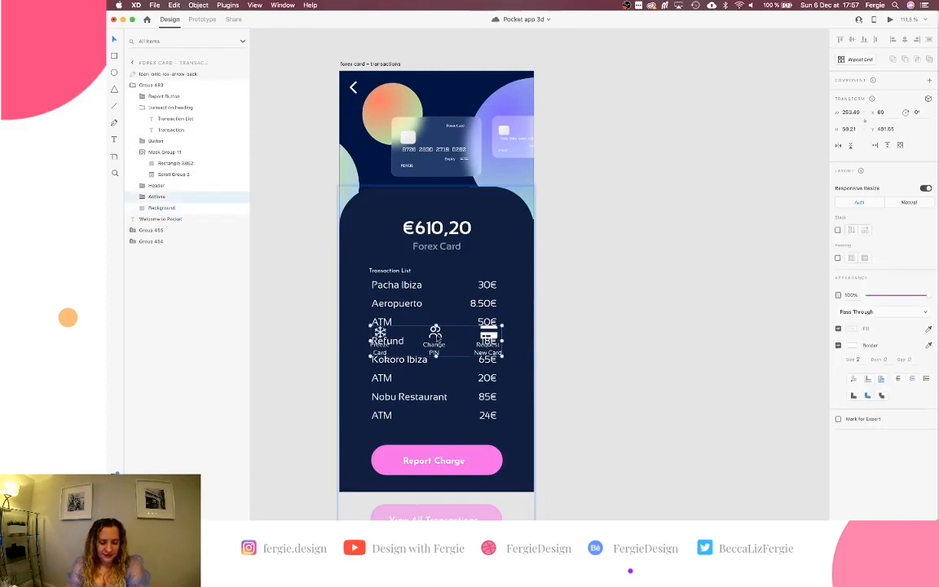
left_click_drag(438, 338, 446, 231)
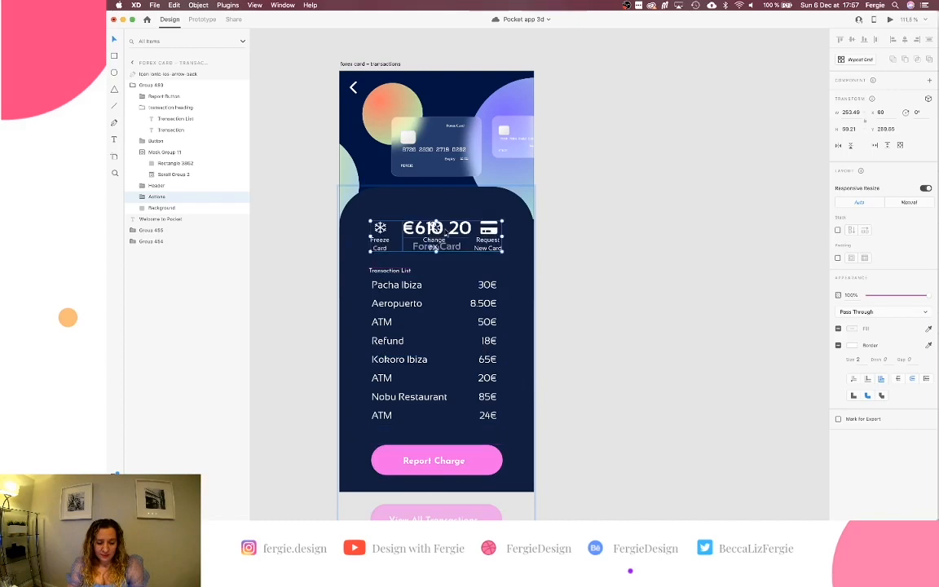
scroll(445, 230, "up", 5)
scroll(446, 234, "down", 3)
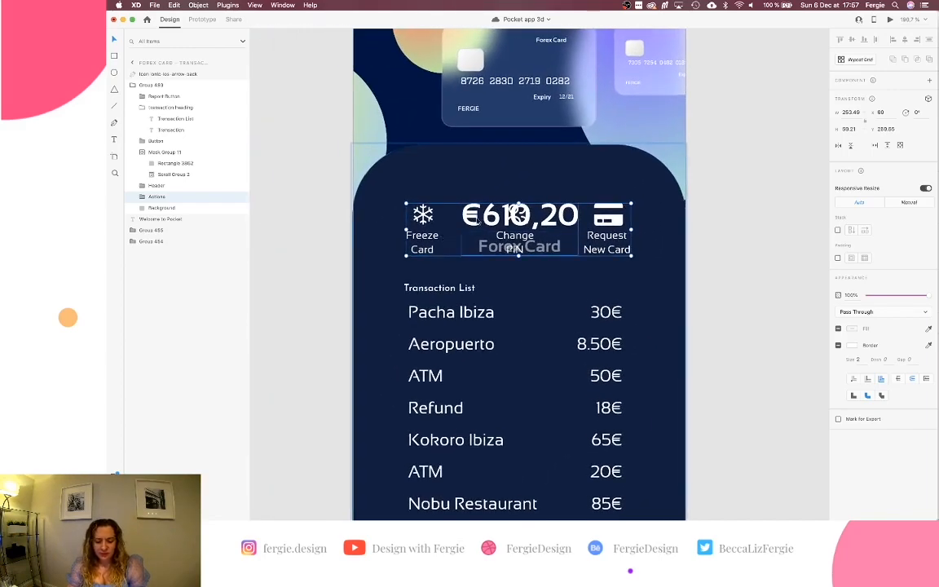
scroll(499, 210, "down", 3)
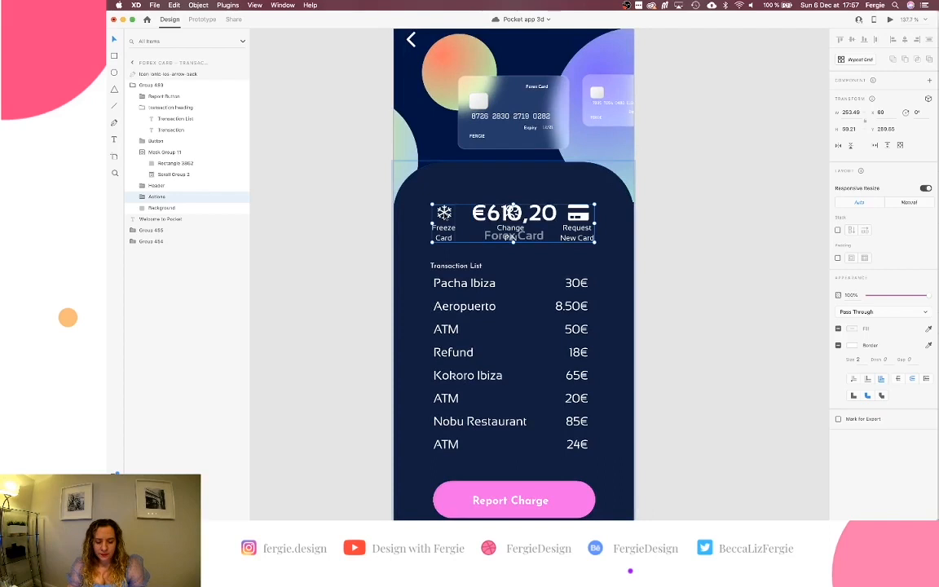
left_click_drag(511, 213, 512, 342)
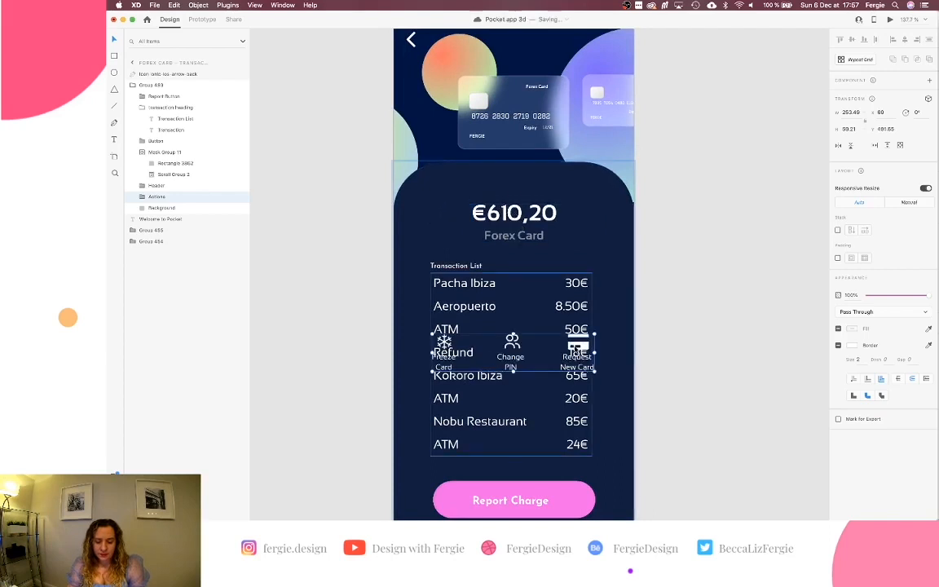
Move the action icons off the artboard's right edge and set their opacity to 0%.
left_click_drag(573, 348, 672, 354)
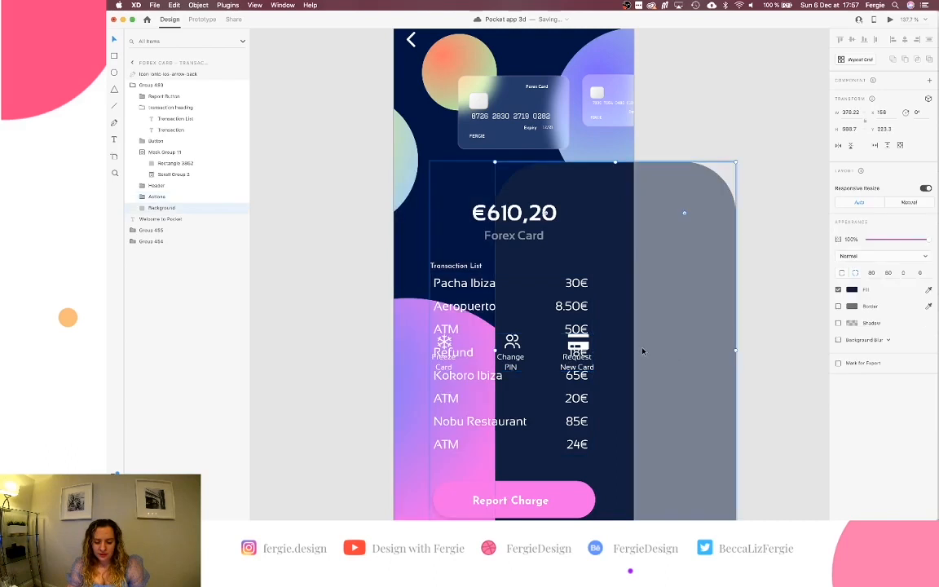
key("super+z")
left_click_drag(581, 346, 790, 341)
left_click_drag(888, 295, 864, 295)
scroll(739, 162, "up", 1)
scroll(739, 161, "down", 5)
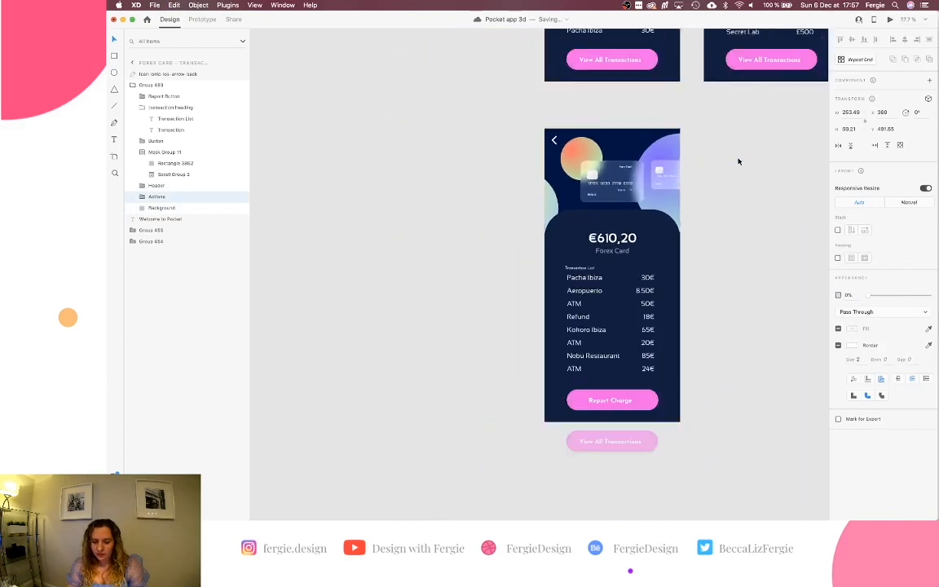
Preview the transition from the Forex Card screen to the transaction list twice.
left_click(662, 59)
left_click(889, 19)
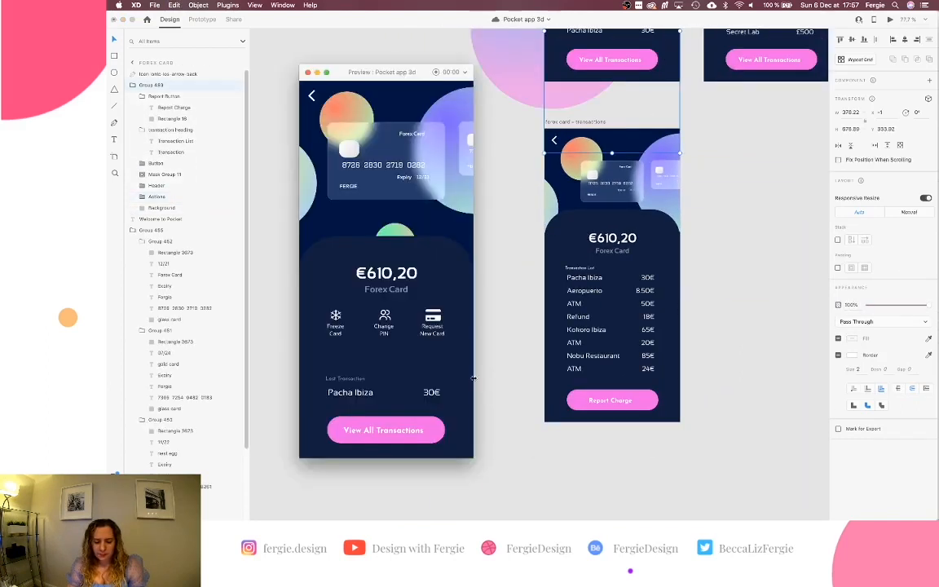
left_click(428, 432)
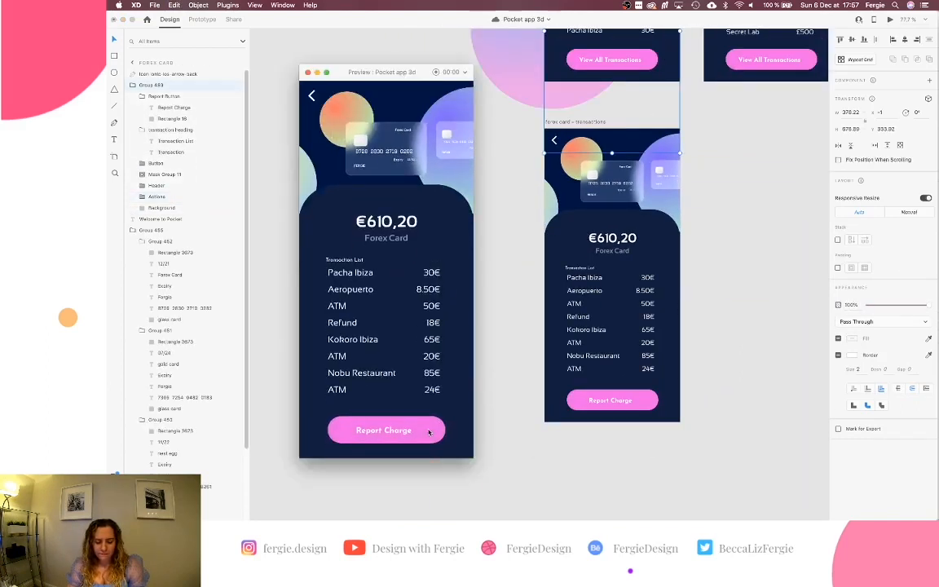
left_click(889, 20)
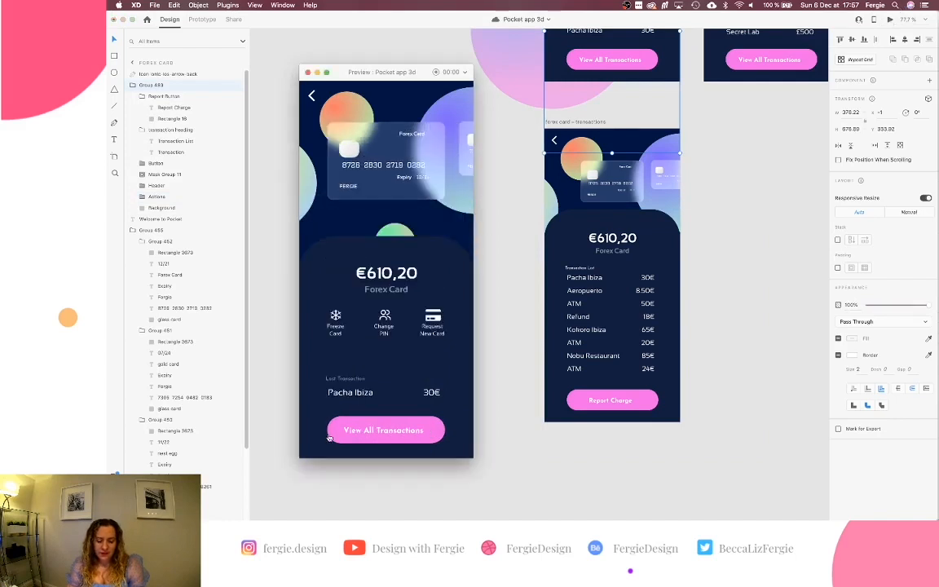
left_click(344, 440)
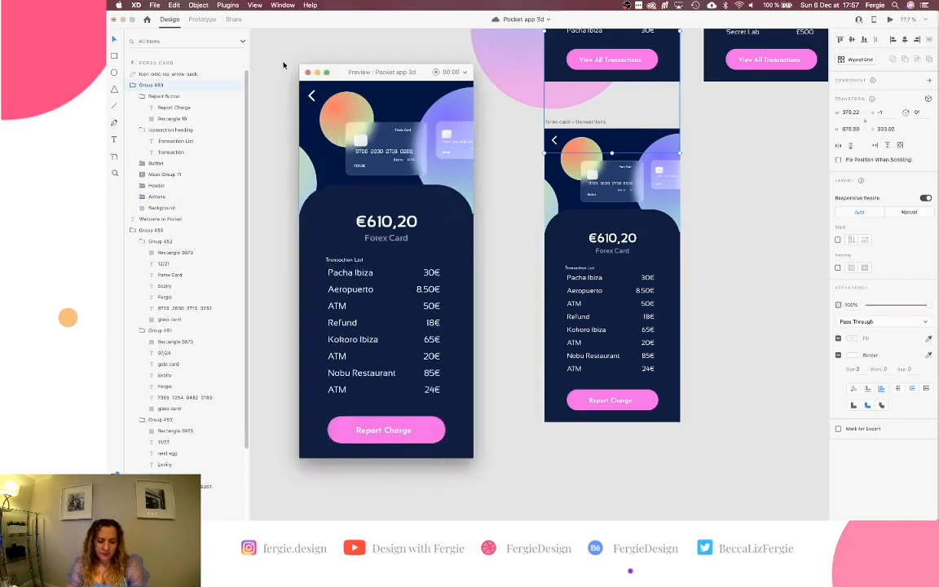
left_click(306, 73)
Drag the transparent Actions group further right to X 694, well beyond the artboard.
scroll(478, 209, "right", 3)
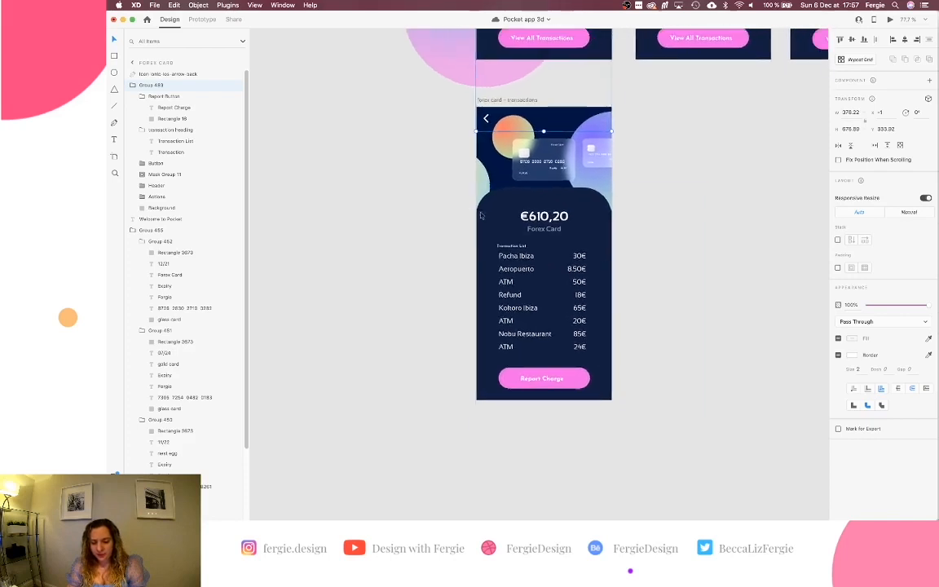
double_click(600, 283)
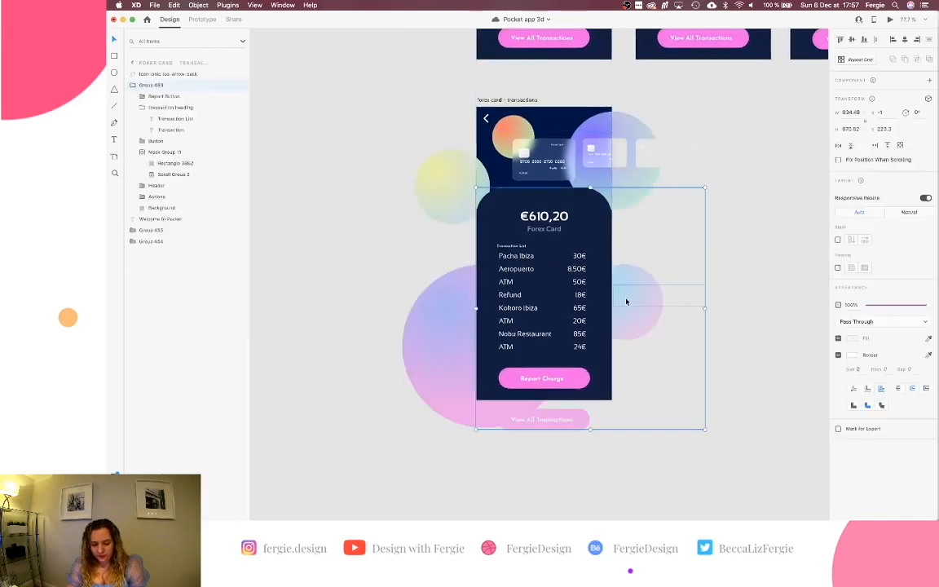
left_click(629, 300)
double_click(621, 301)
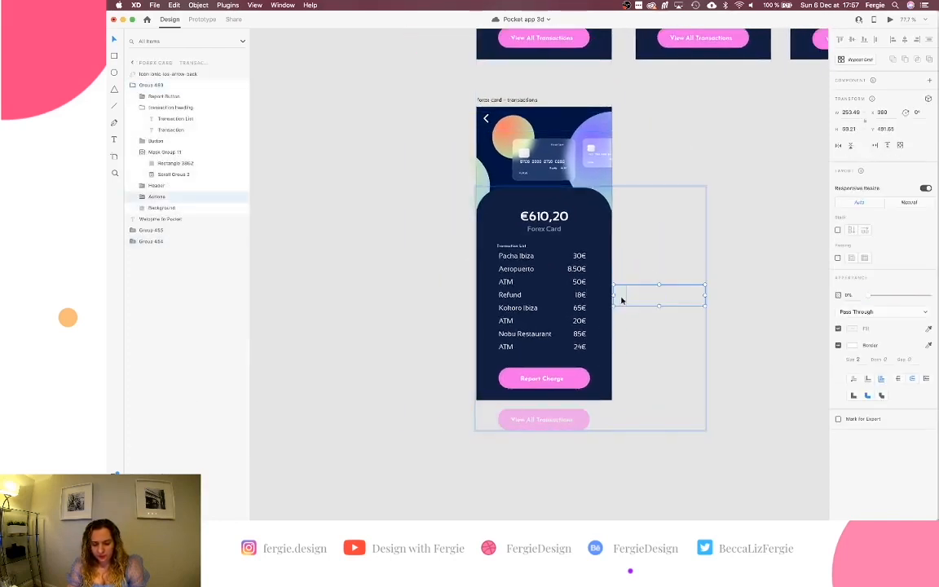
left_click_drag(621, 295, 733, 297)
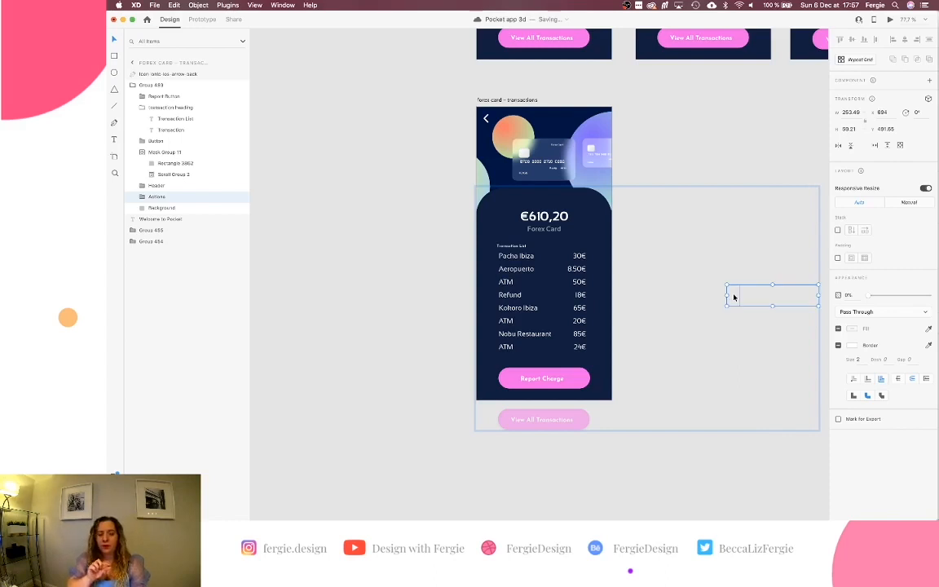
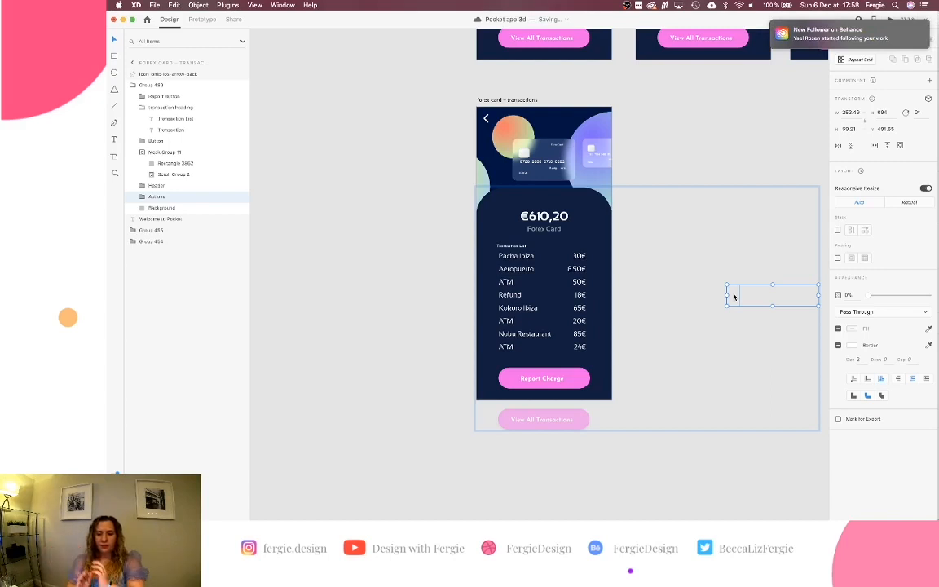
Preview the prototype, triggering the Forex card's auto-animate into the transaction list with Report Charge.
left_click(588, 58)
left_click(889, 19)
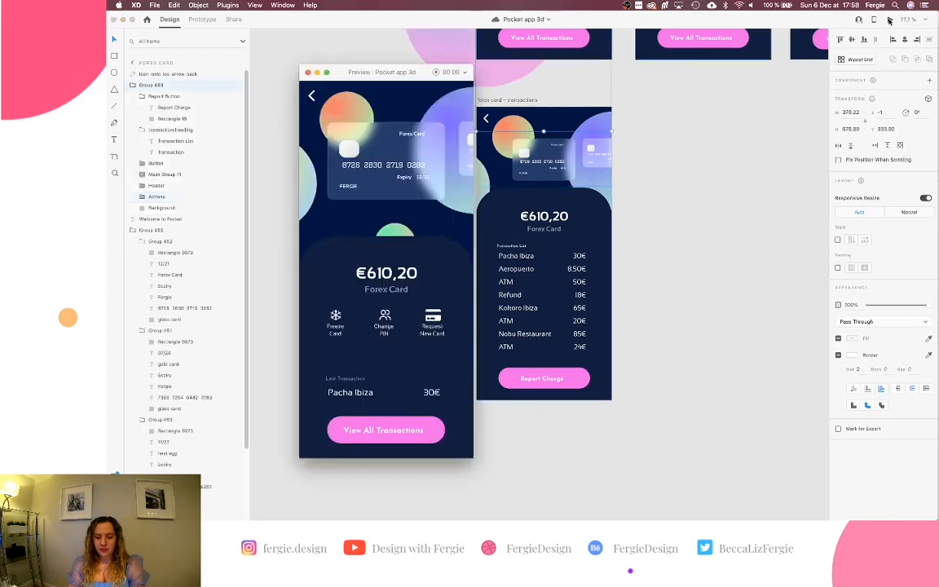
left_click(428, 438)
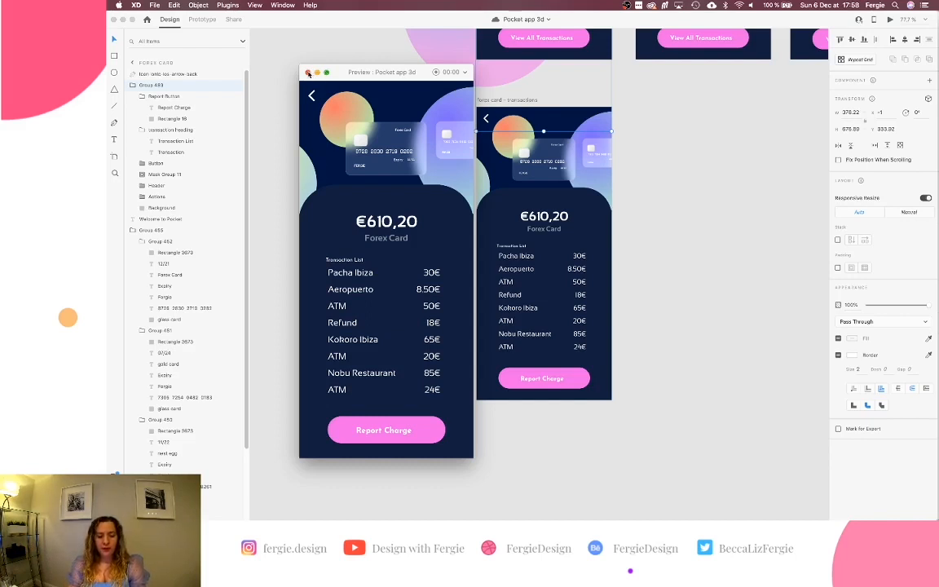
left_click(308, 73)
left_click(344, 210)
Delete the Home 1 – 26, 24, 25 and 29 artboards.
scroll(344, 211, "up", 3)
scroll(344, 211, "down", 2)
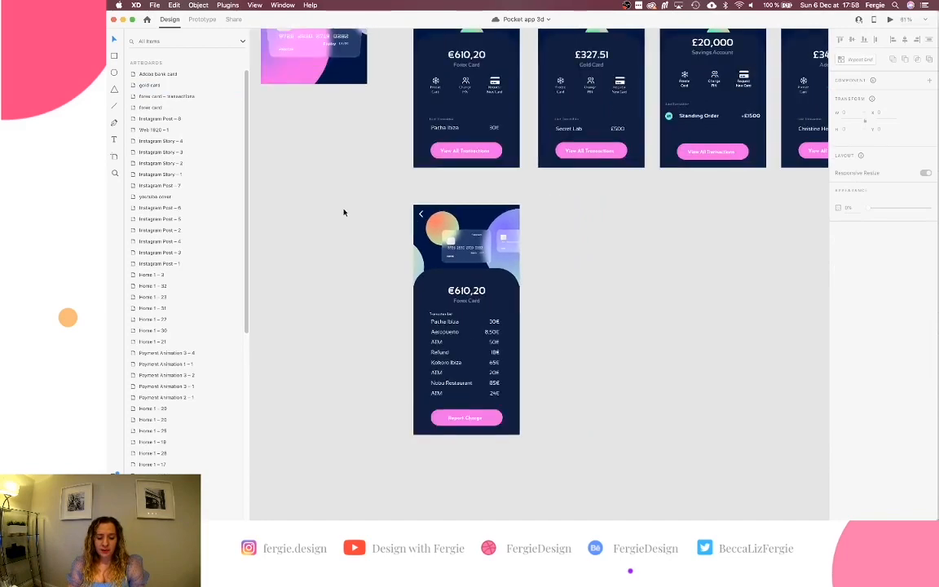
scroll(344, 212, "down", 2)
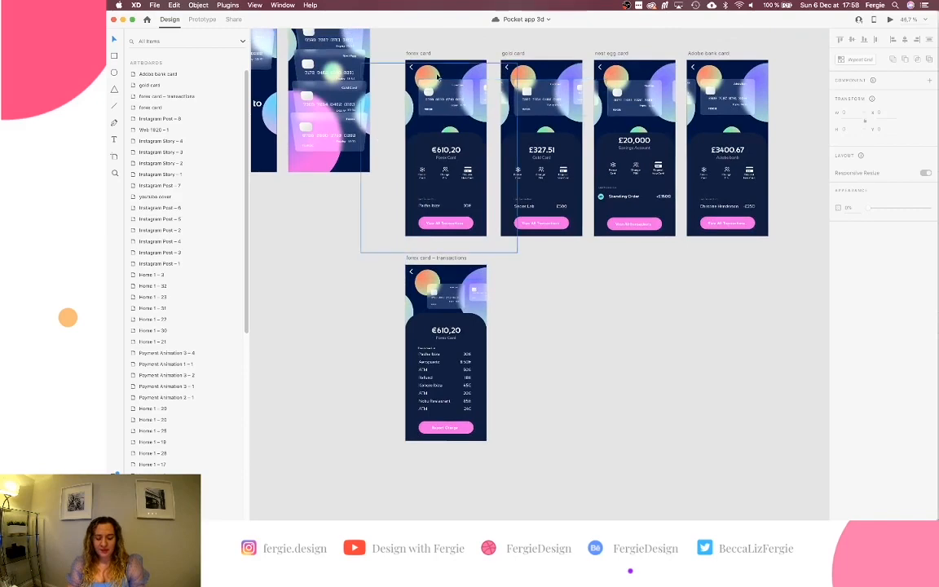
scroll(396, 70, "up", 3)
scroll(437, 77, "up", 3)
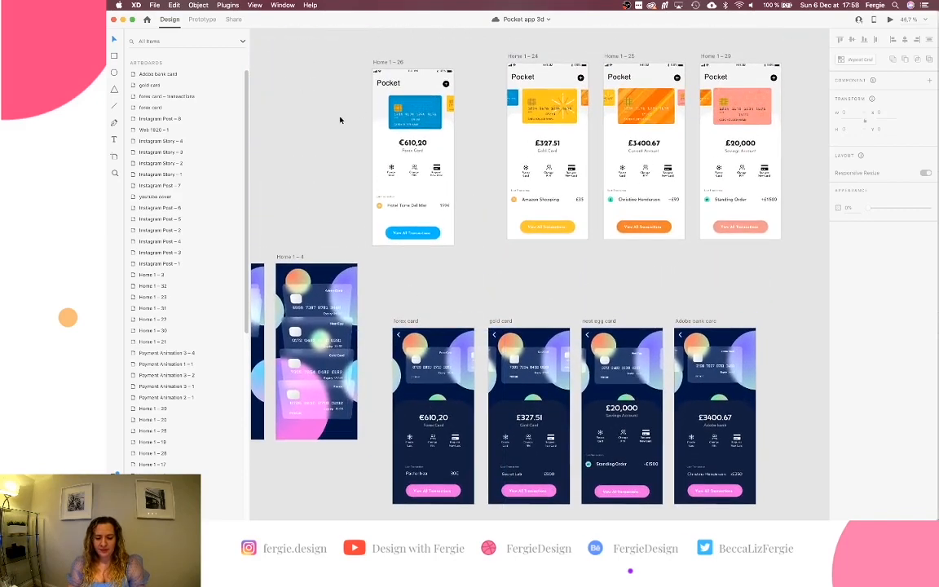
left_click(397, 63)
left_click(531, 56, "shift")
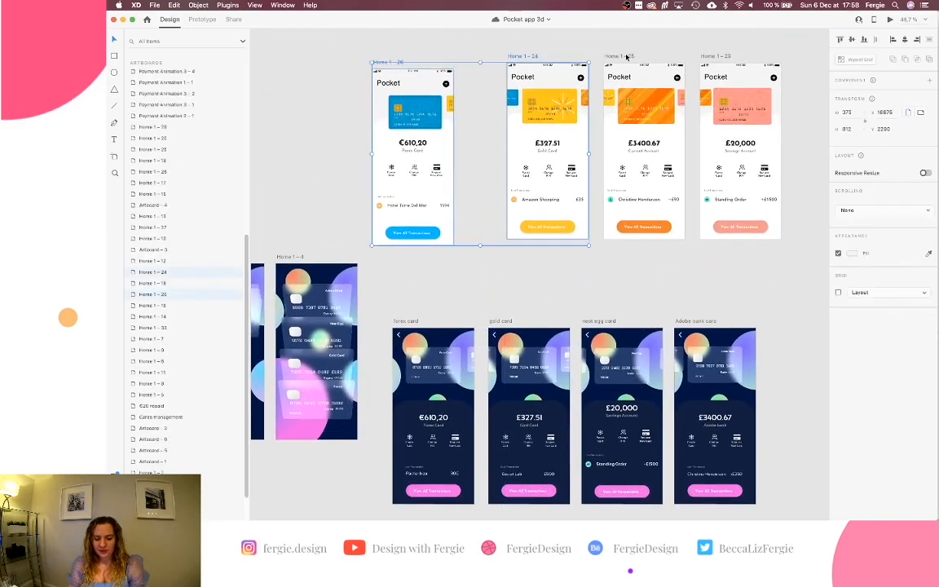
left_click(621, 56, "shift")
left_click(714, 58, "shift")
key("Delete")
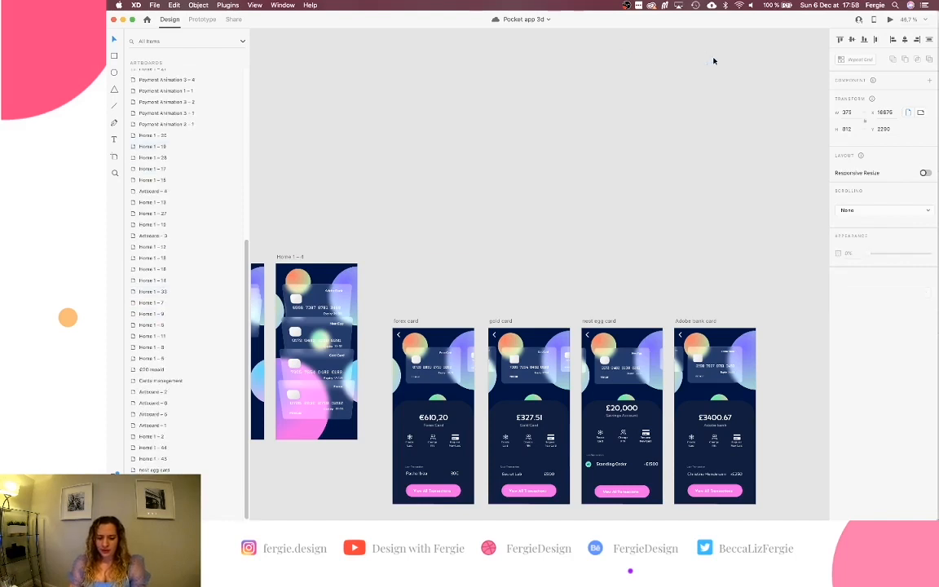
Duplicate the forex card artboard as 'forex card – 1' above the original.
left_click(407, 320)
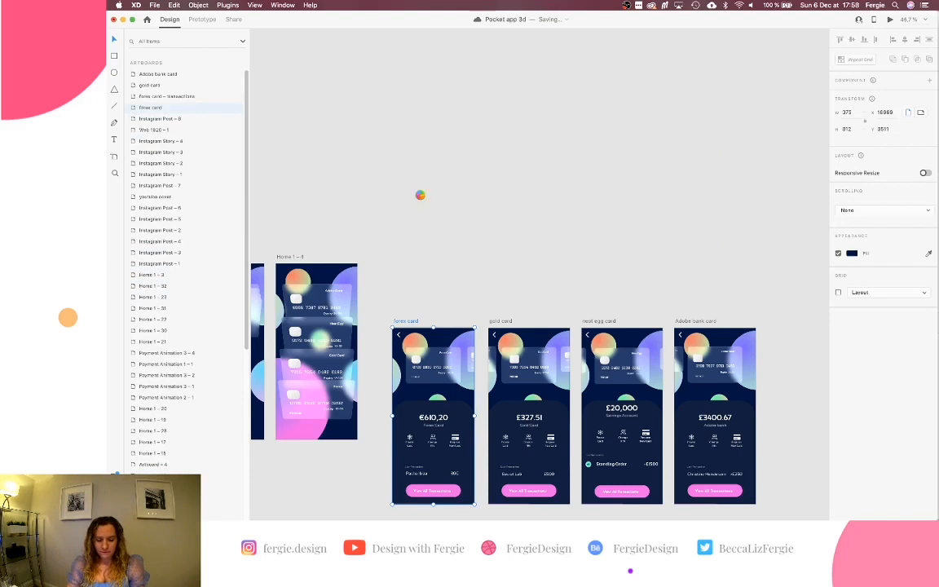
left_click_drag(421, 323, 421, 196)
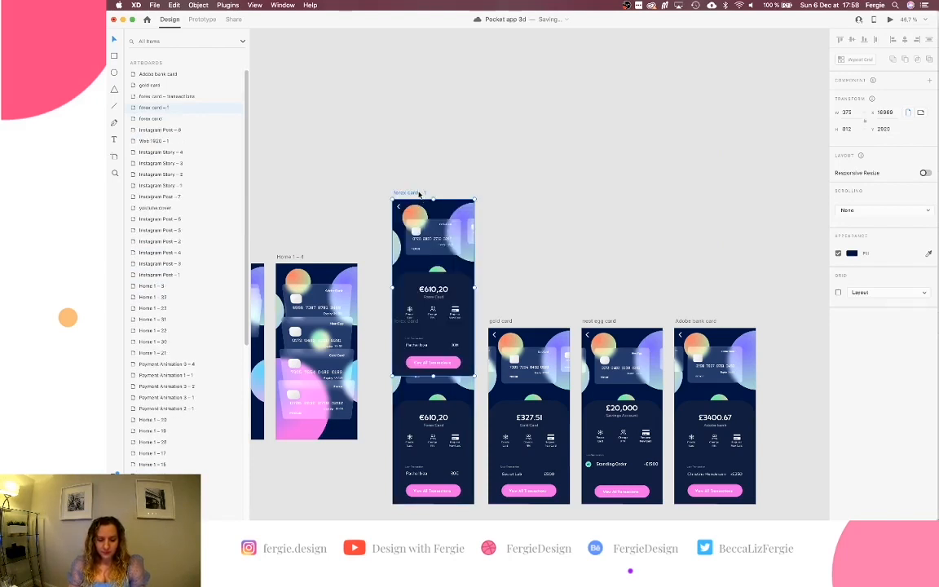
left_click_drag(419, 194, 422, 126)
scroll(432, 186, "left", 2)
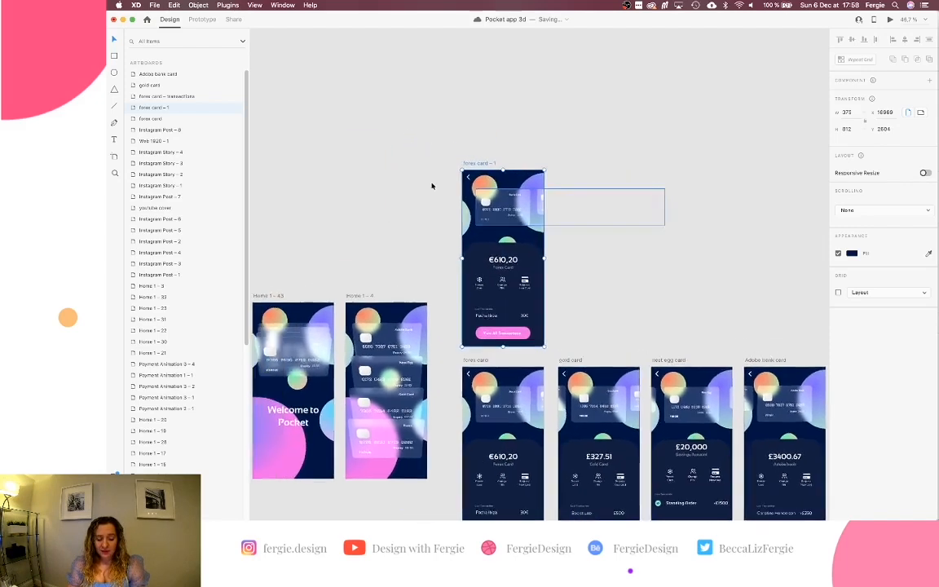
scroll(432, 185, "down", 3)
scroll(432, 185, "up", 5)
scroll(432, 186, "left", 3)
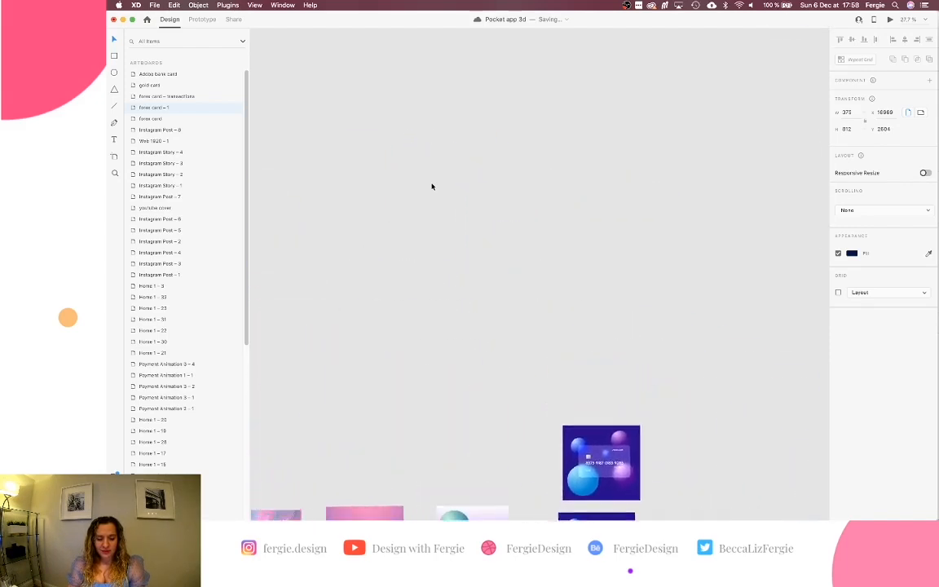
scroll(432, 186, "down", 5)
scroll(432, 186, "down", 10)
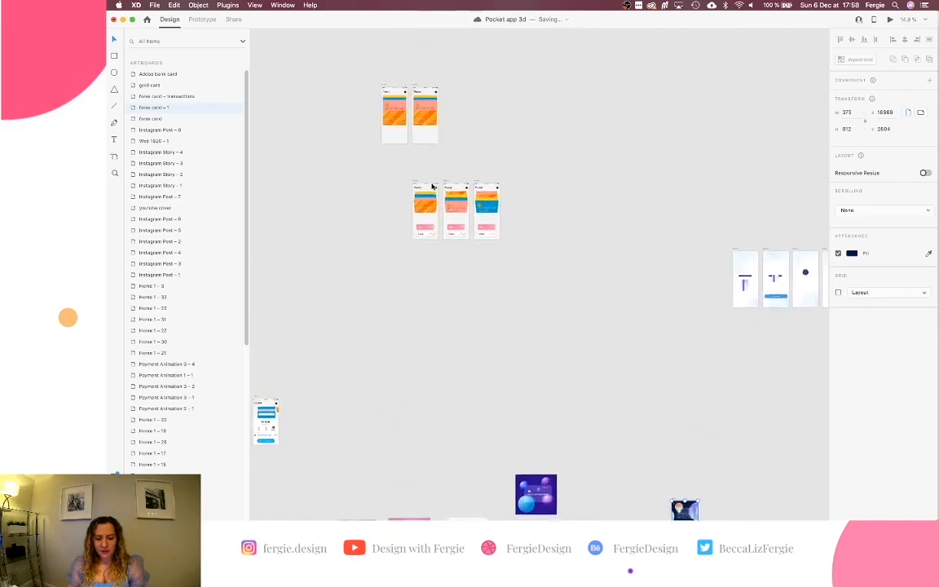
scroll(432, 186, "up", 2)
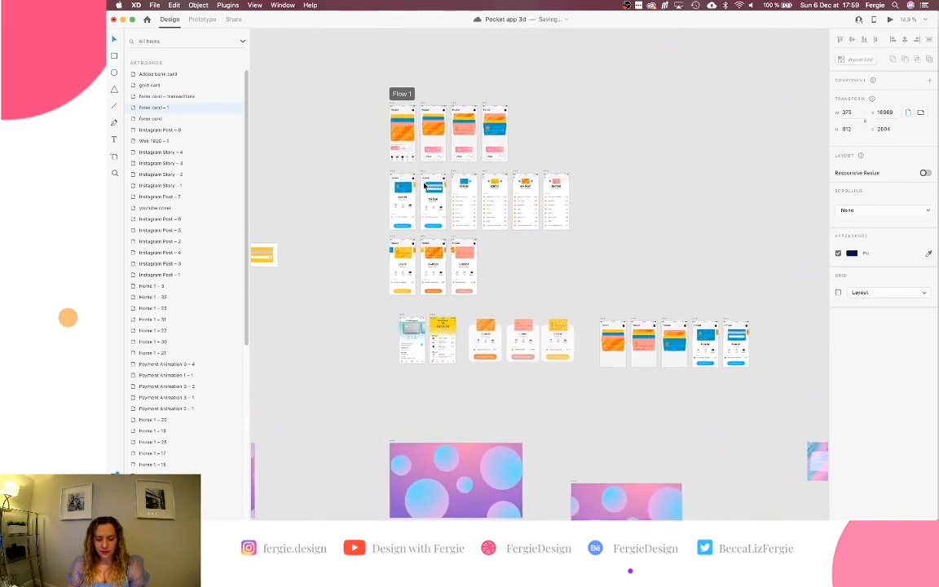
Copy the Blue Back card from Home 1 – 17 and place it right of forex card – 1.
scroll(432, 185, "up", 10)
left_click(458, 198)
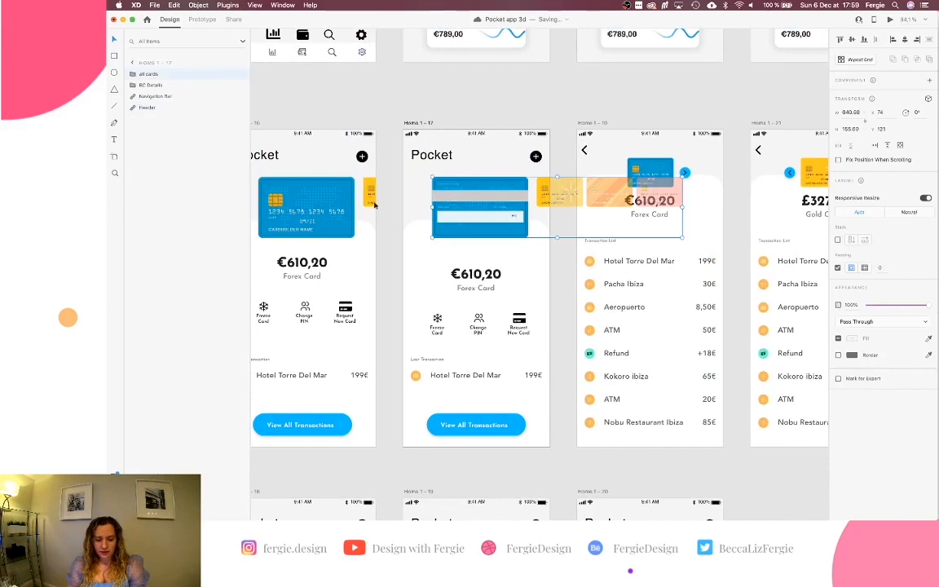
double_click(494, 224)
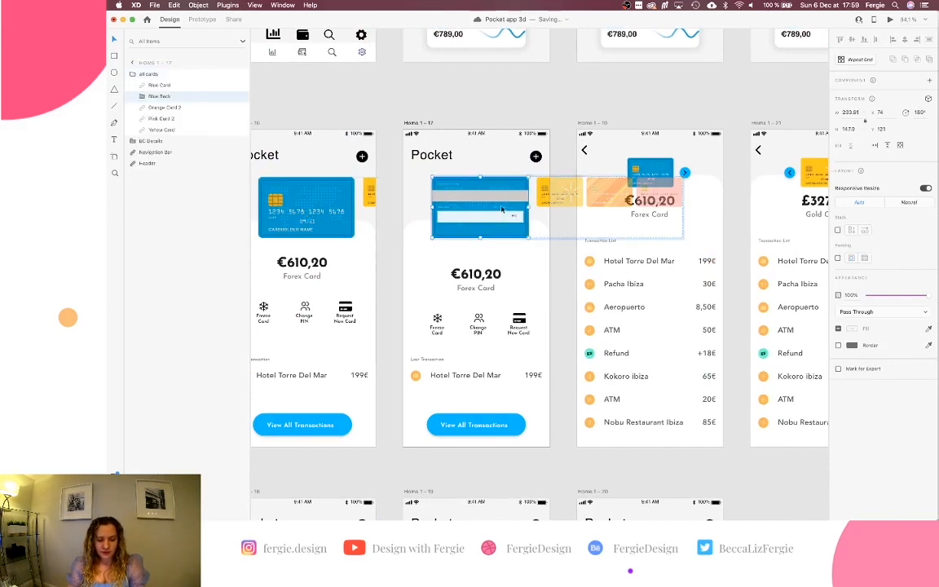
scroll(501, 209, "down", 10)
scroll(500, 210, "down", 5)
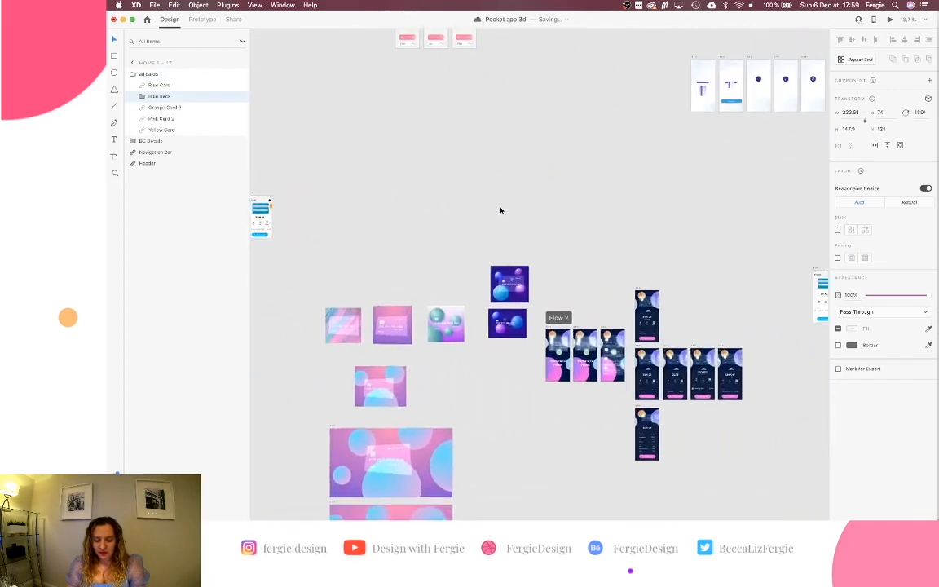
scroll(567, 285, "right", 5)
scroll(583, 309, "left", 2)
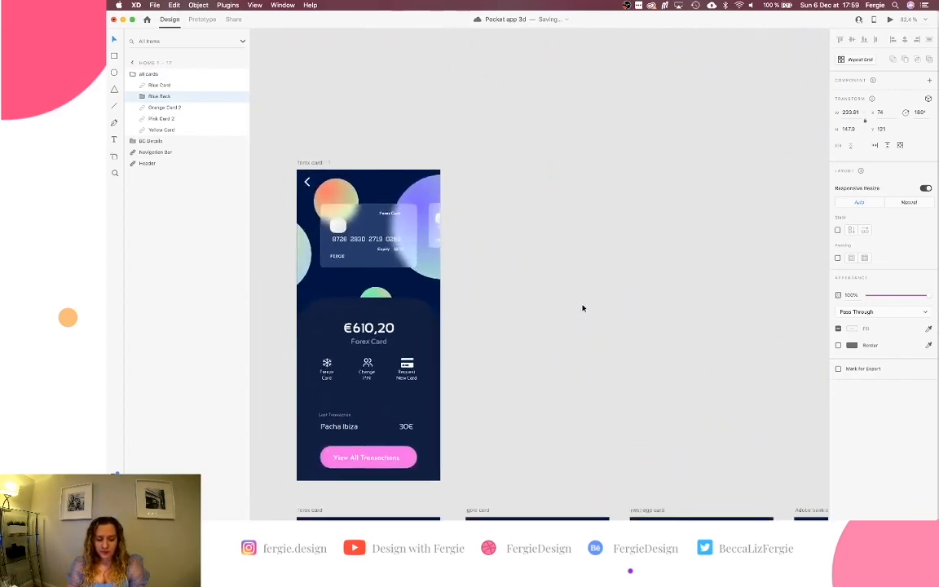
scroll(582, 308, "up", 5)
scroll(582, 309, "down", 2)
left_click(612, 285)
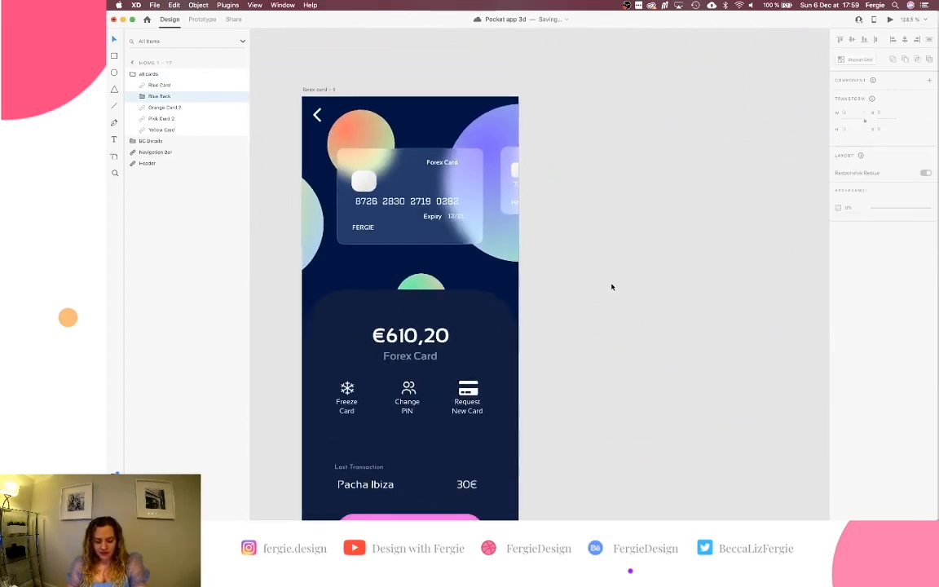
key("super+v")
left_click_drag(545, 277, 653, 270)
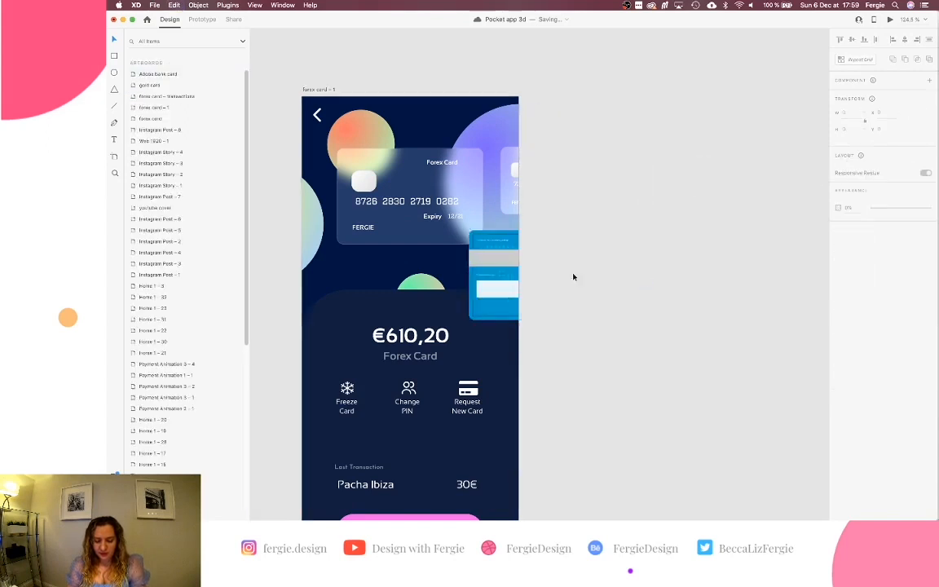
left_click_drag(490, 282, 609, 160)
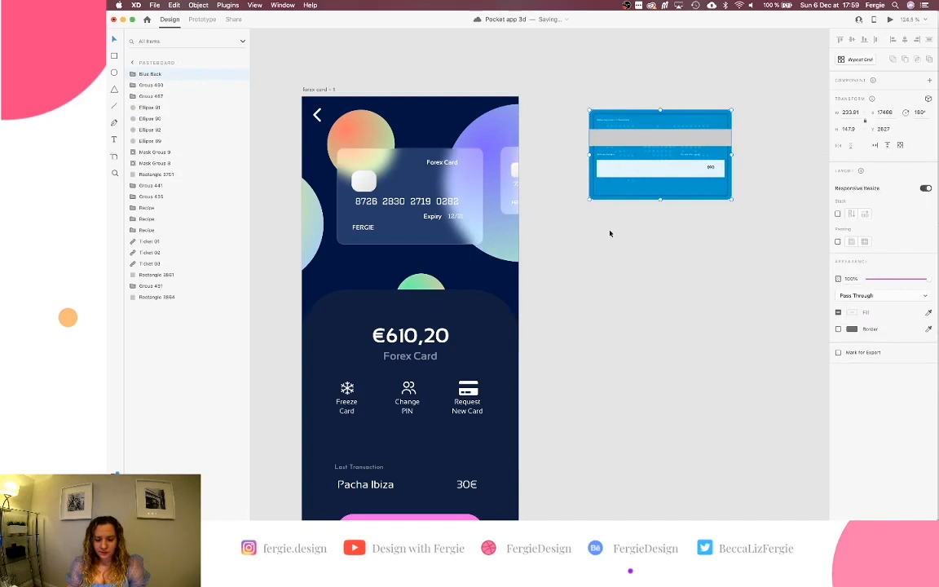
Paste a copy of the glass Forex card below the Blue Back card.
scroll(609, 233, "right", 3)
scroll(609, 234, "up", 1)
left_click(387, 173)
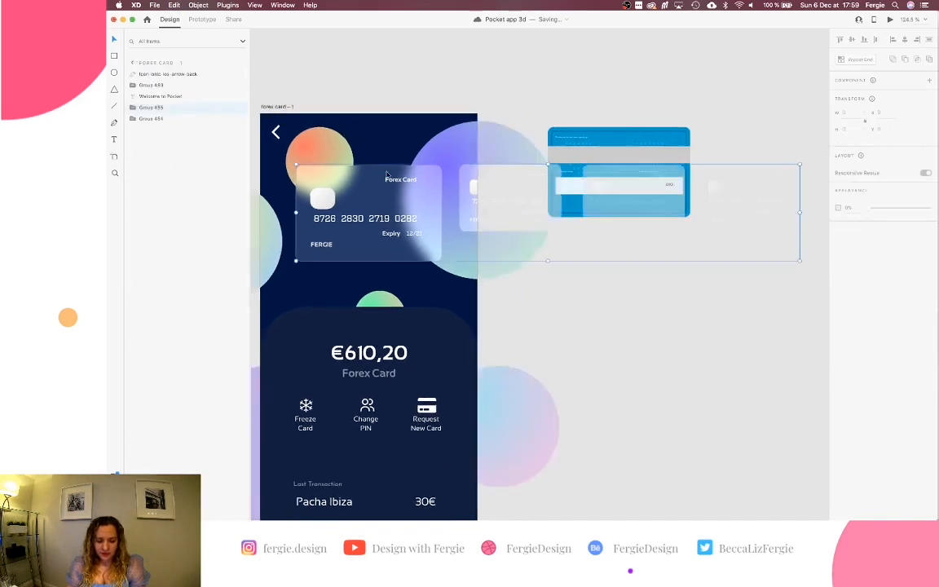
key("super+shift+a")
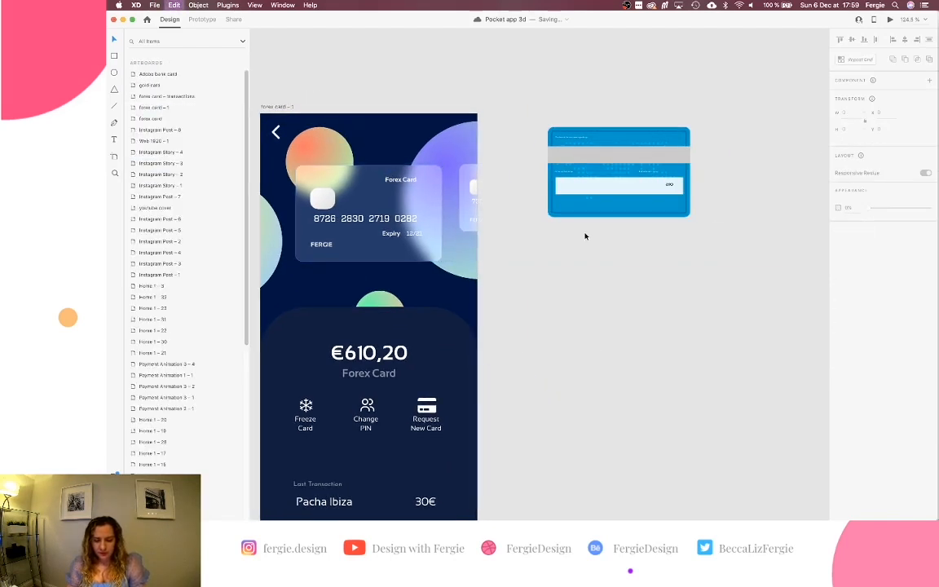
key("super+v")
left_click_drag(400, 218, 660, 296)
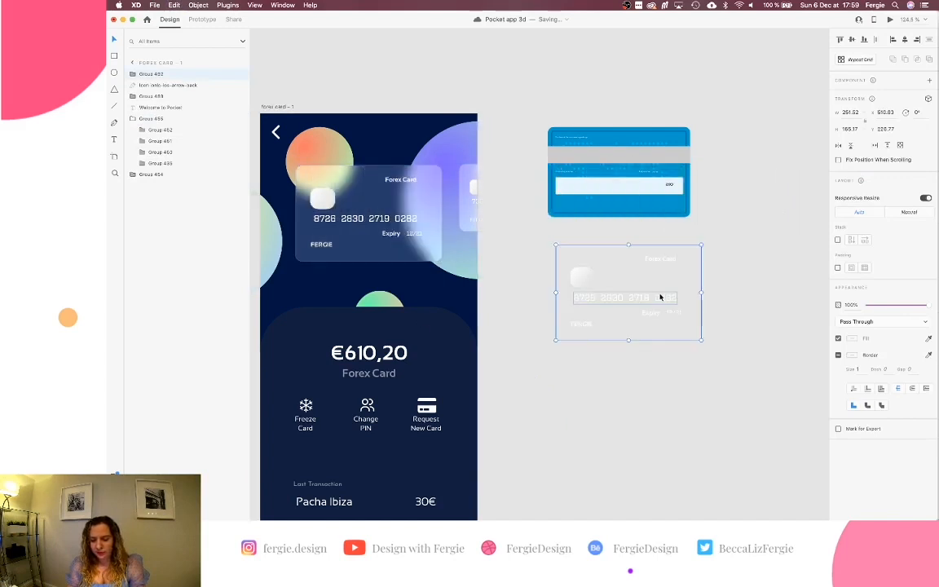
Draw a large rectangle around both card copies.
scroll(660, 296, "right", 3)
scroll(660, 296, "up", 3)
scroll(661, 296, "down", 3)
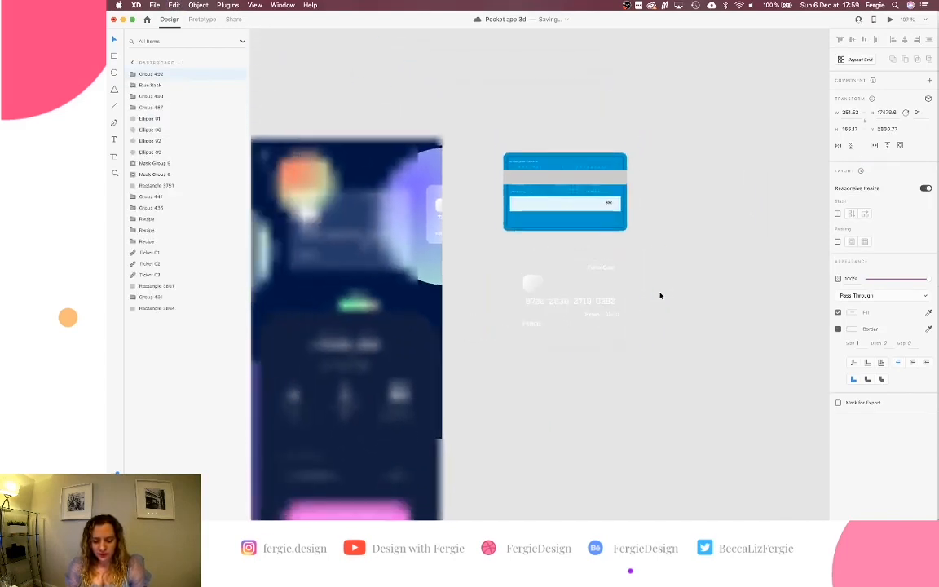
scroll(660, 295, "down", 3)
key("r")
left_click_drag(456, 125, 738, 456)
Fill the backdrop rectangle black, send it behind the cards and lock it.
left_click(850, 274)
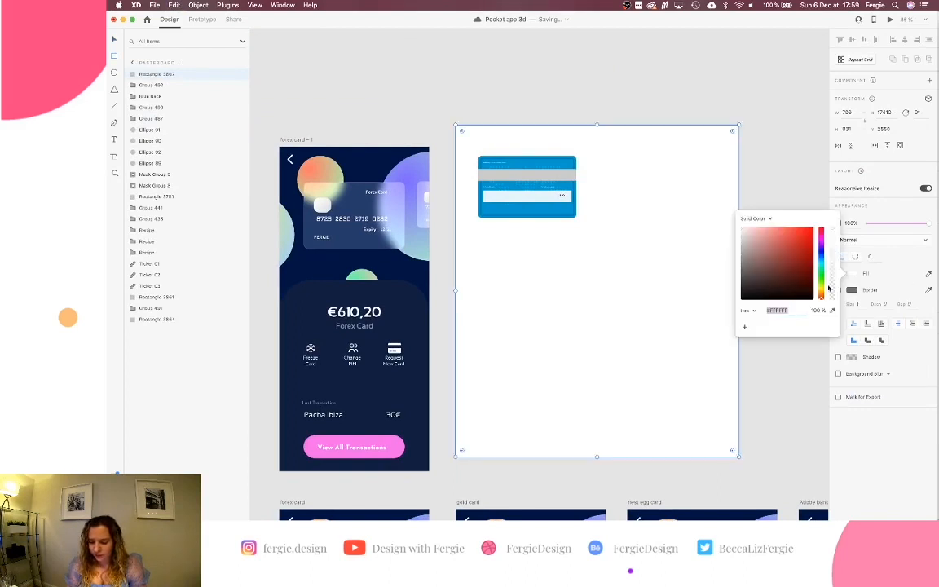
left_click(743, 298)
left_click(693, 324)
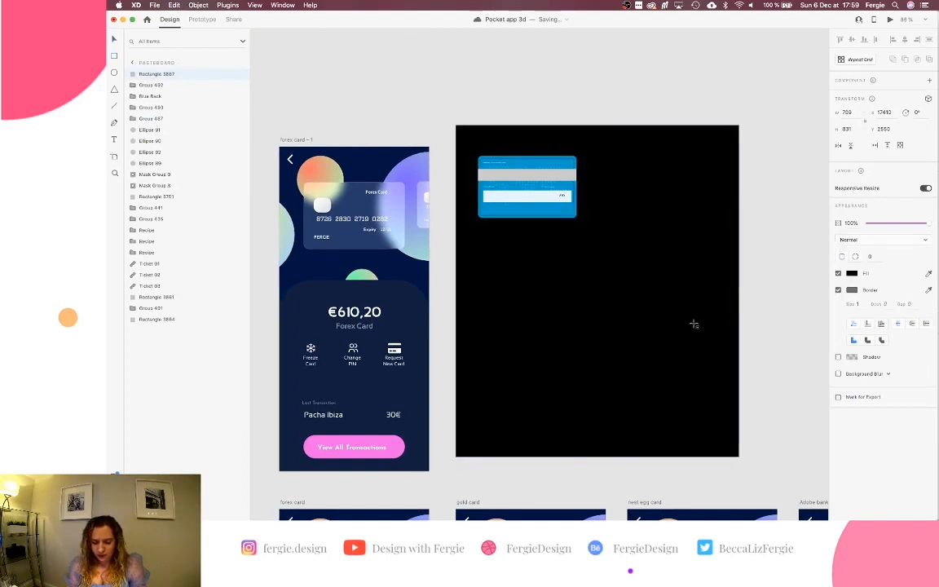
right_click(694, 327)
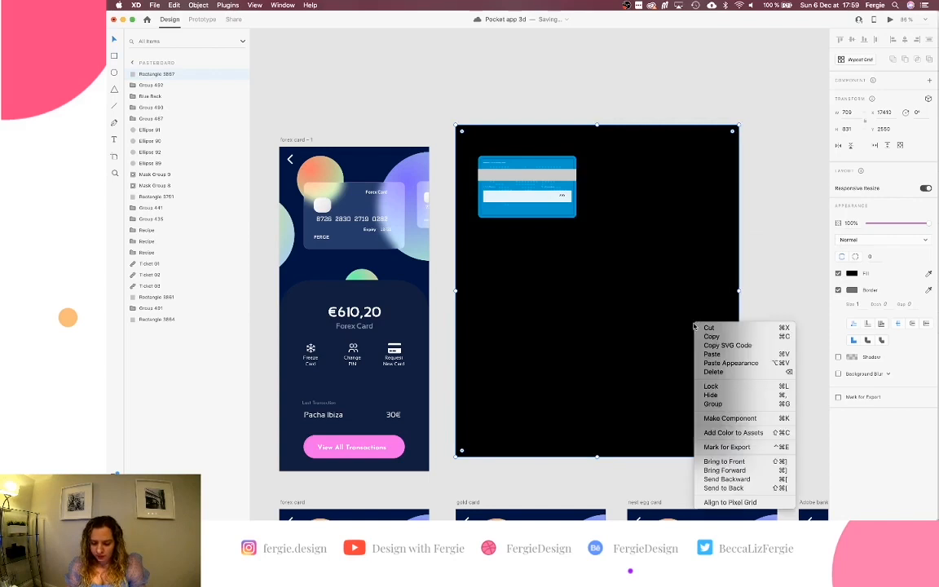
left_click(656, 376)
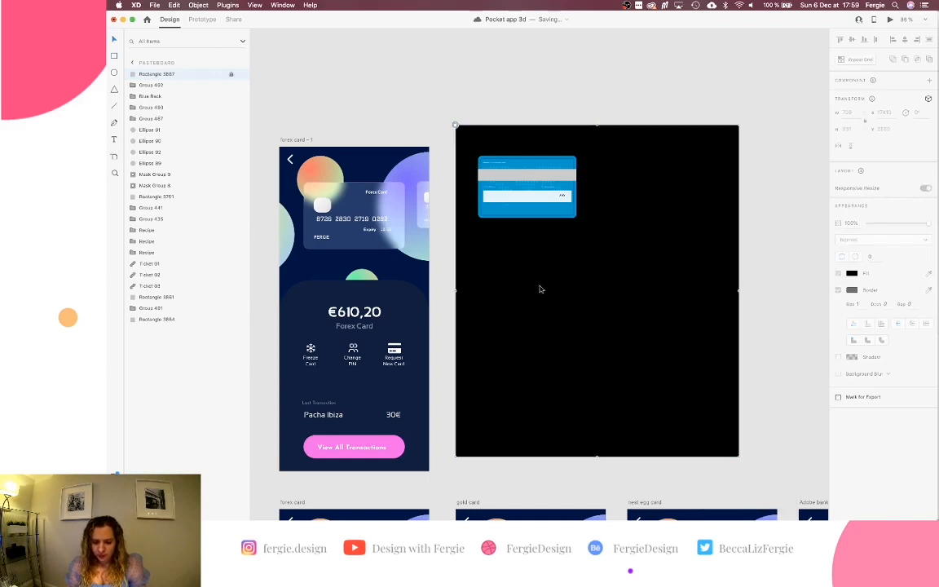
key("super+l")
key("super+shift+[")
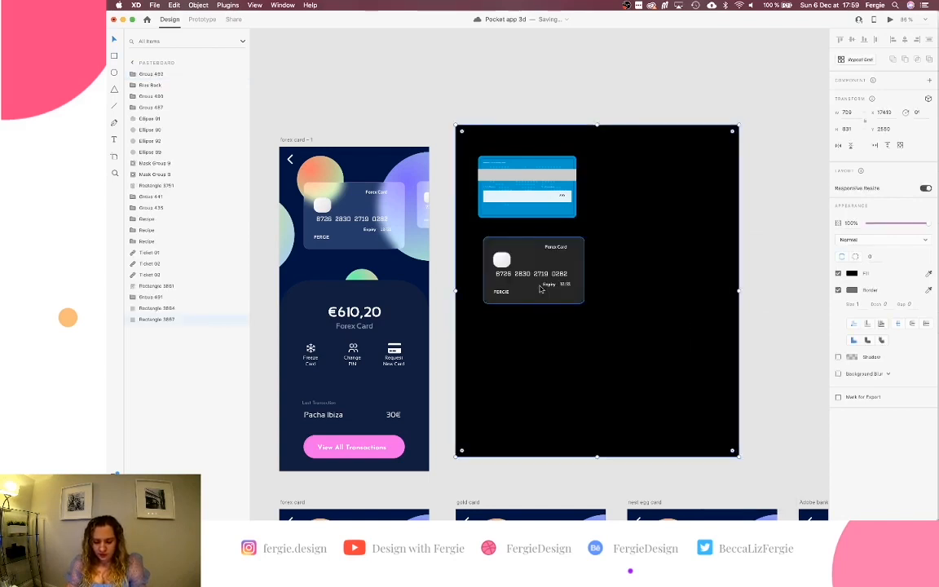
right_click(591, 334)
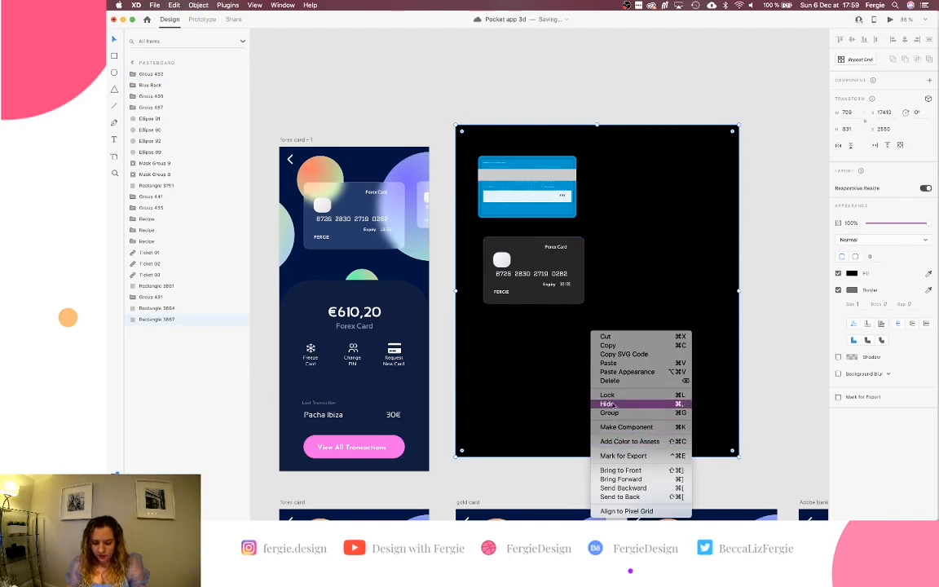
left_click(609, 395)
Nudge the blue card back and copy the glass card from inside the Forex Card group.
scroll(557, 268, "up", 5)
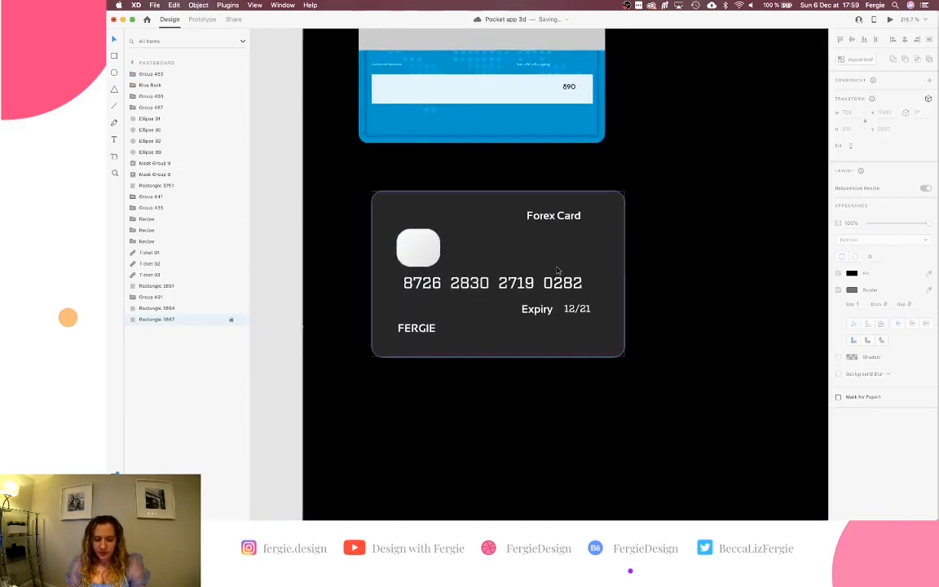
scroll(557, 270, "down", 2)
mouse_move(532, 196)
left_mouse_down()
mouse_move(557, 268)
mouse_move(531, 335)
mouse_move(544, 347)
mouse_move(543, 191)
left_mouse_up()
left_click(494, 264)
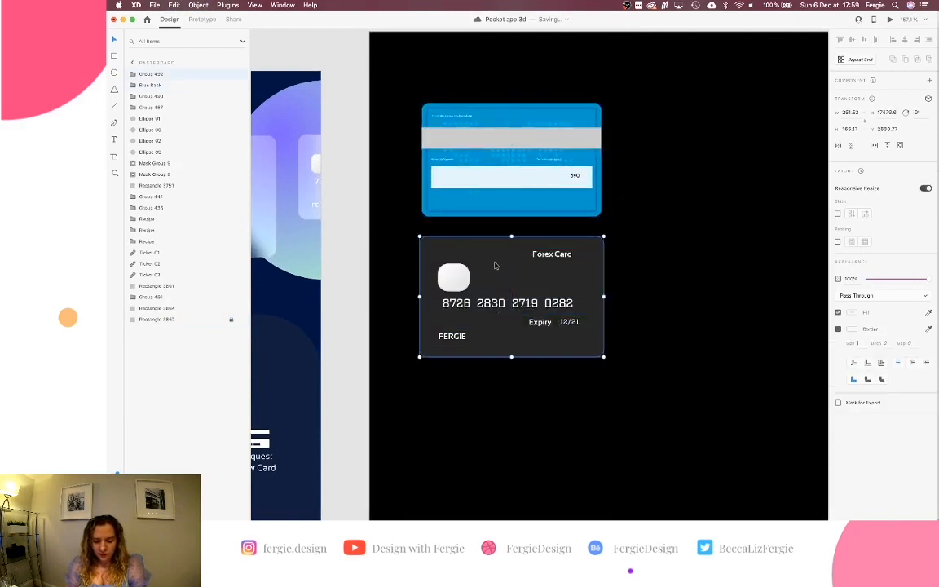
double_click(475, 259)
key("super+c")
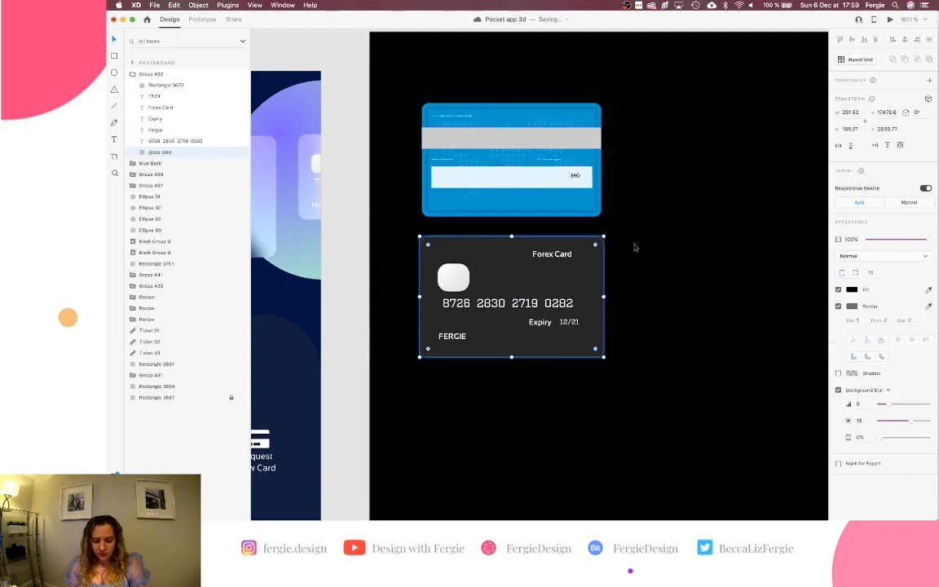
Paste the glass card copy to the right of the Forex Card.
left_click(635, 247)
key("super+v")
left_click_drag(489, 288, 690, 286)
scroll(689, 289, "right", 4)
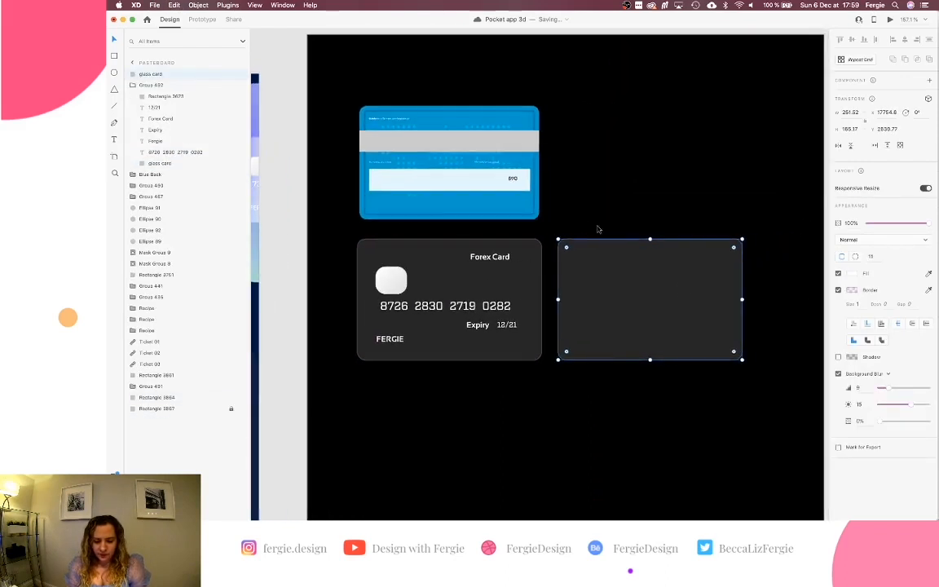
scroll(504, 144, "up", 6)
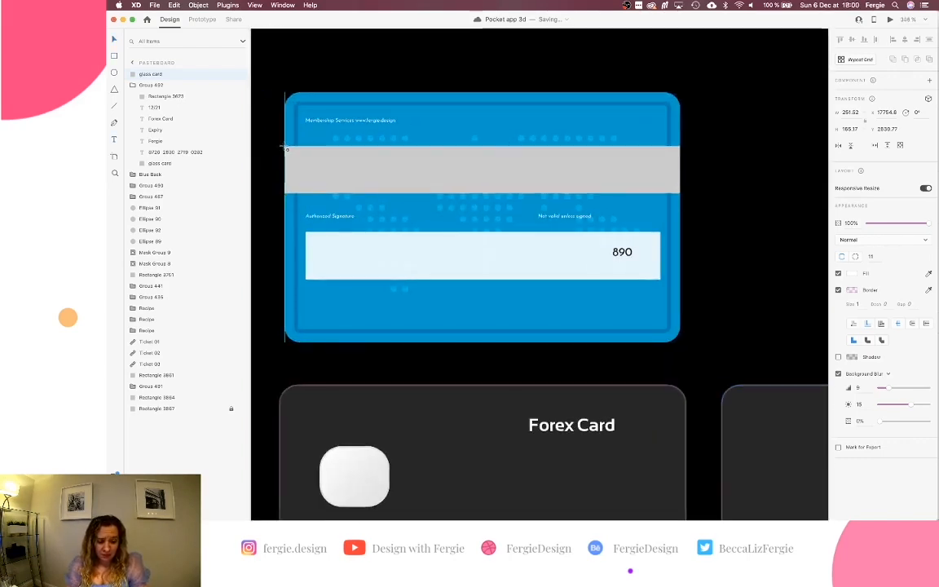
Draw a borderless grey rectangle matching the blue card's magnetic stripe.
left_click_drag(287, 149, 679, 193)
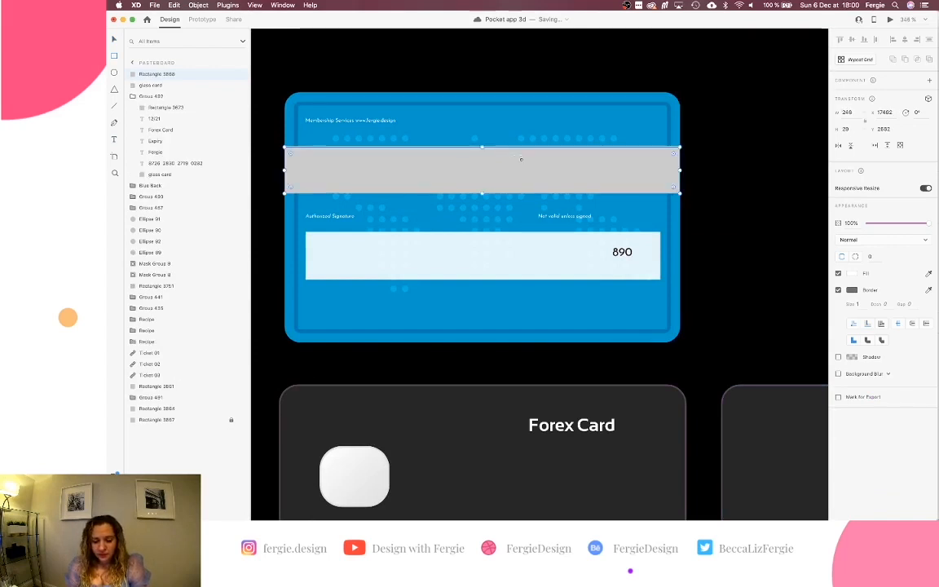
left_click(839, 291)
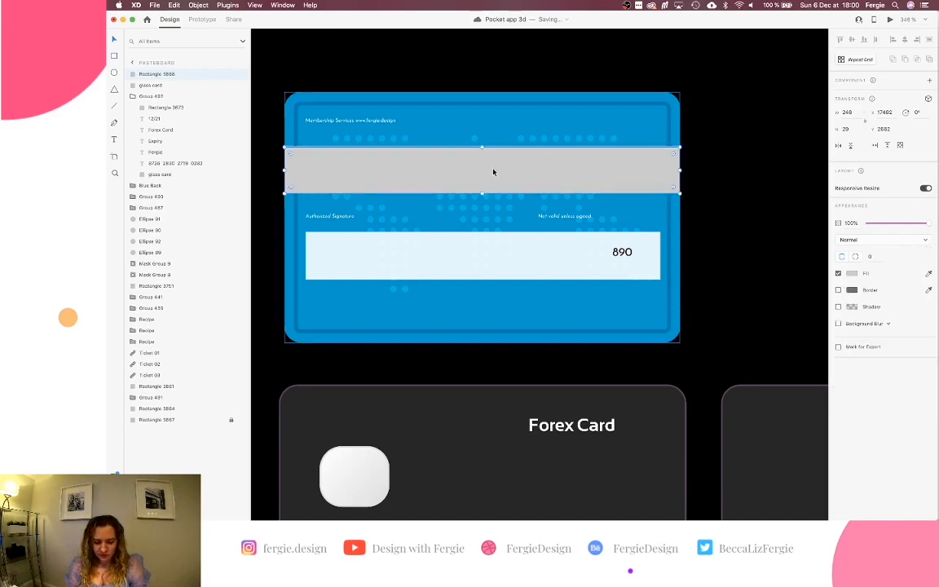
left_click_drag(493, 172, 614, 176)
left_click(378, 173)
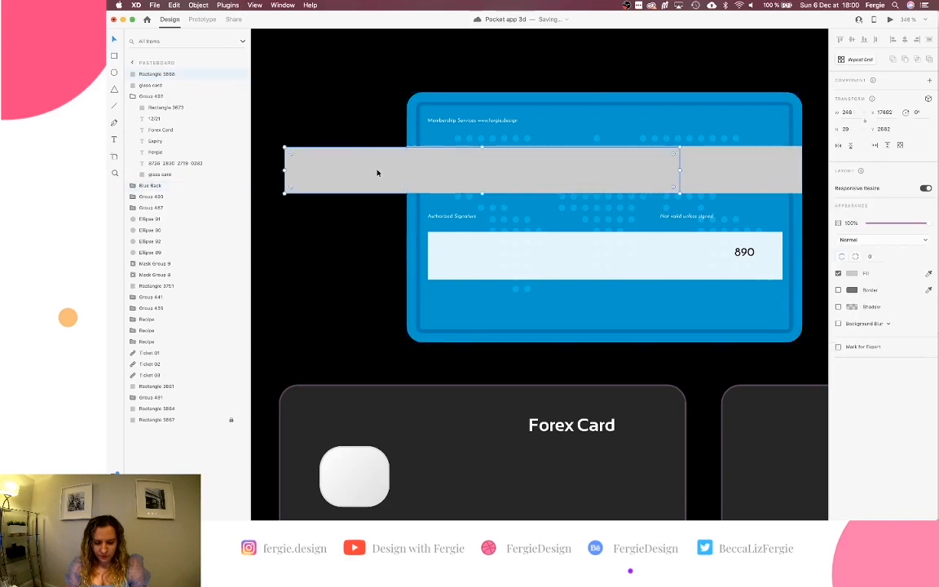
key("Up")
key("Down")
scroll(377, 173, "down", 5)
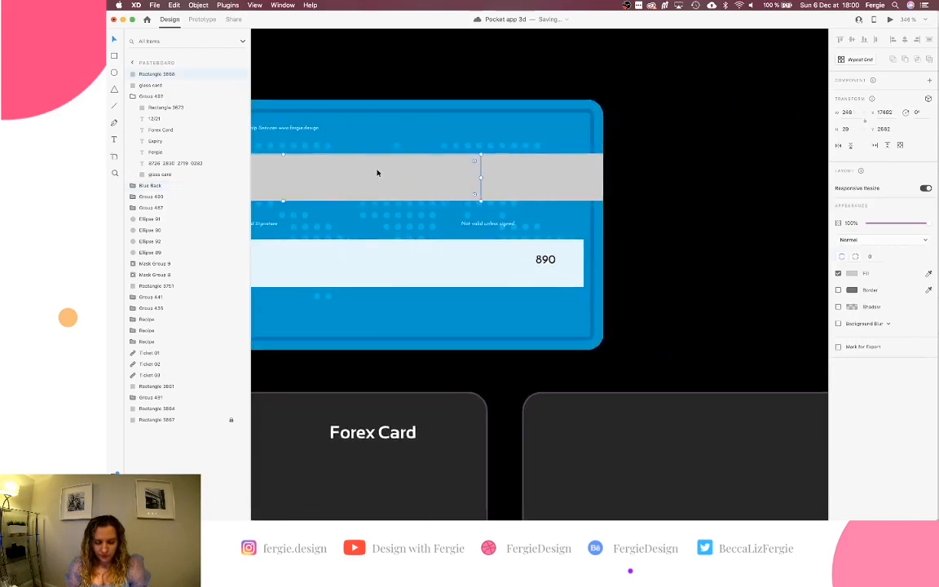
key("alt")
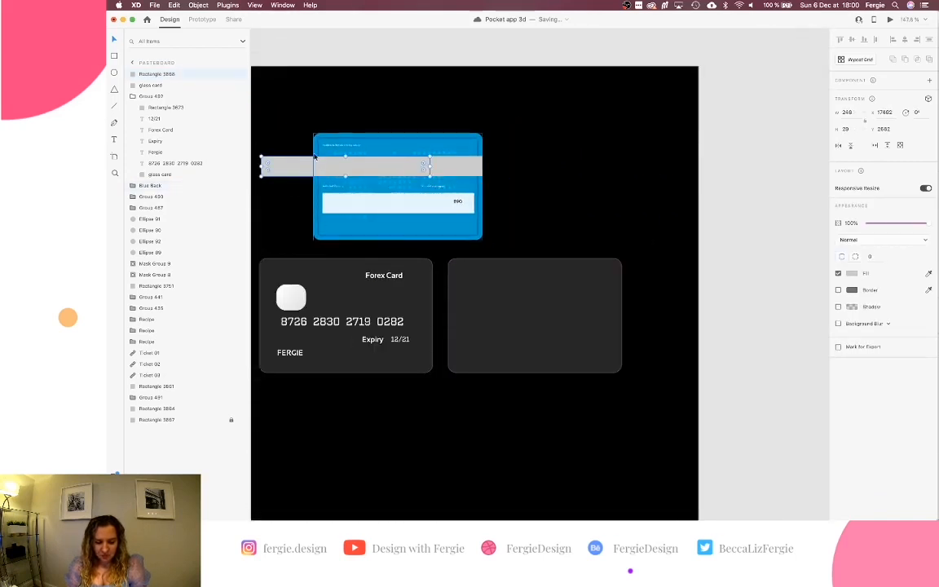
Move the grey bar onto the blank glass card back and stretch it edge to edge.
left_click_drag(274, 165, 471, 273)
key("Down")
key("Down")
key("Down")
key("Down")
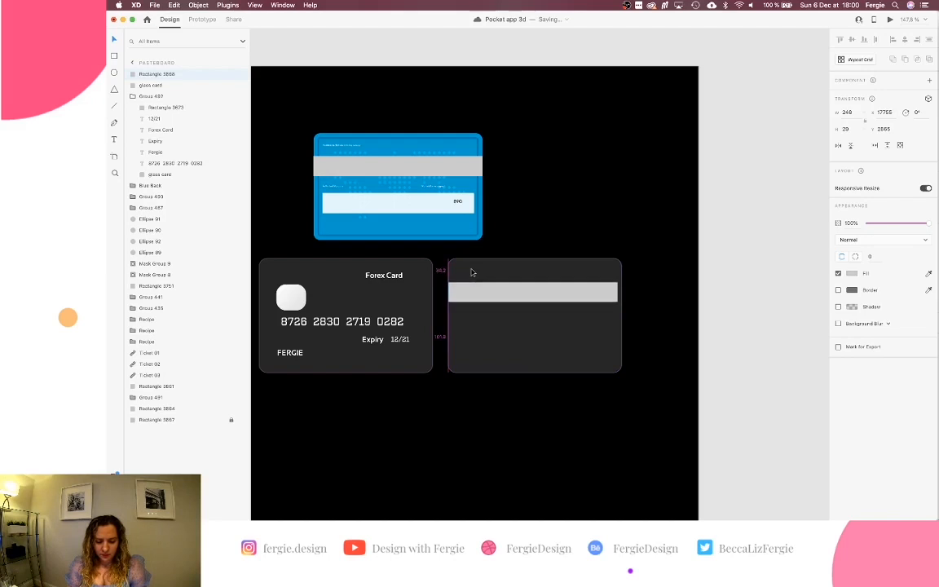
scroll(584, 305, "up", 5)
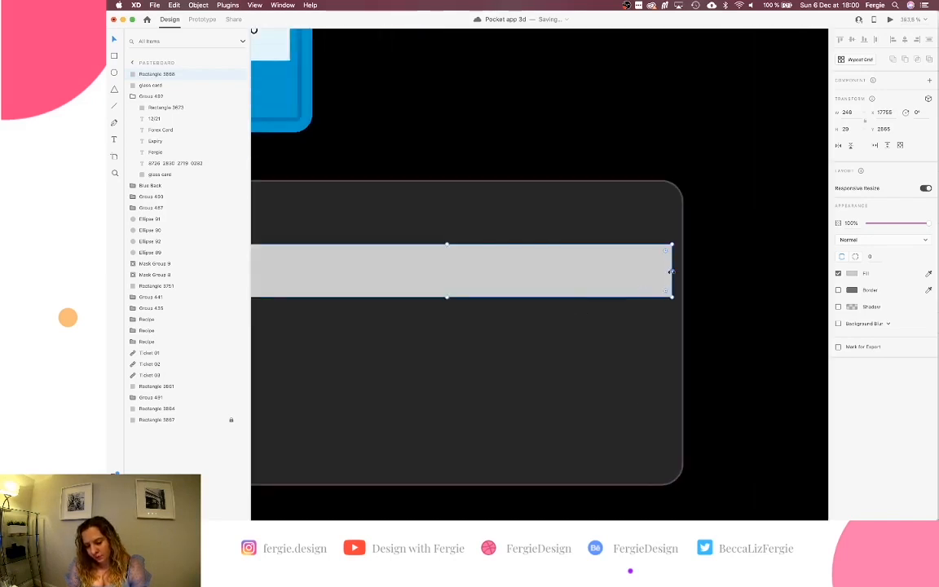
left_click_drag(672, 271, 682, 271)
scroll(681, 271, "down", 2)
scroll(682, 272, "up", 7)
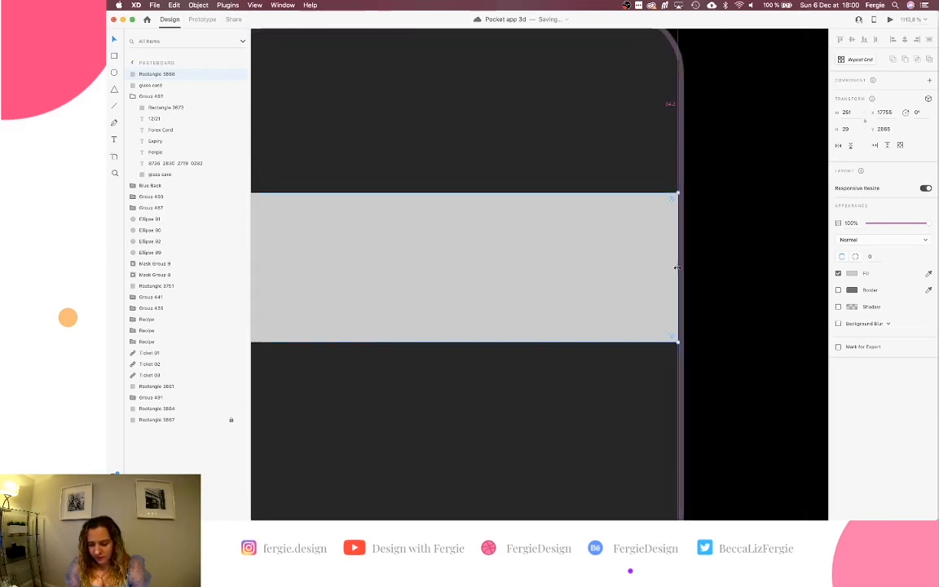
left_click_drag(675, 267, 685, 269)
scroll(684, 271, "down", 4)
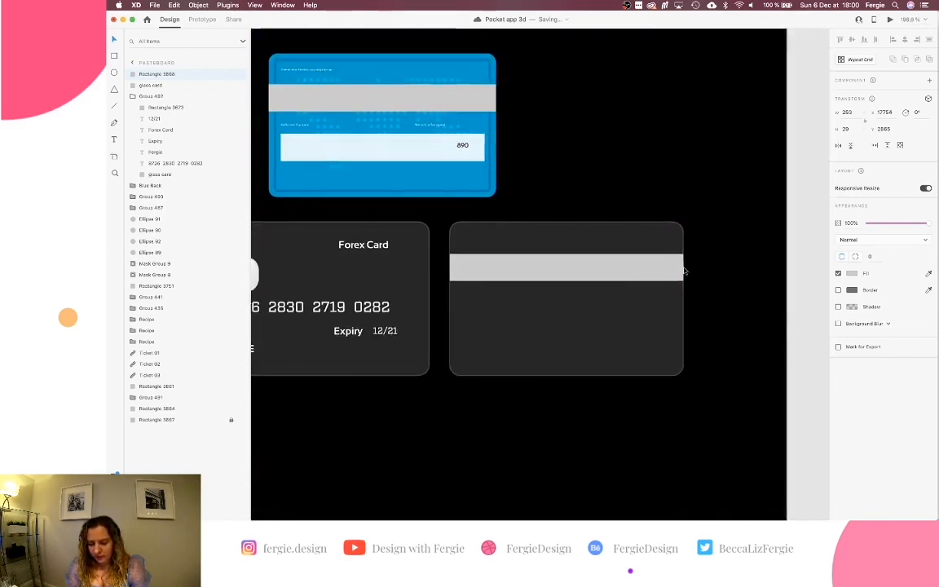
Keep the bar solid without background blur and place a copy beside the 890 box.
left_click(843, 324)
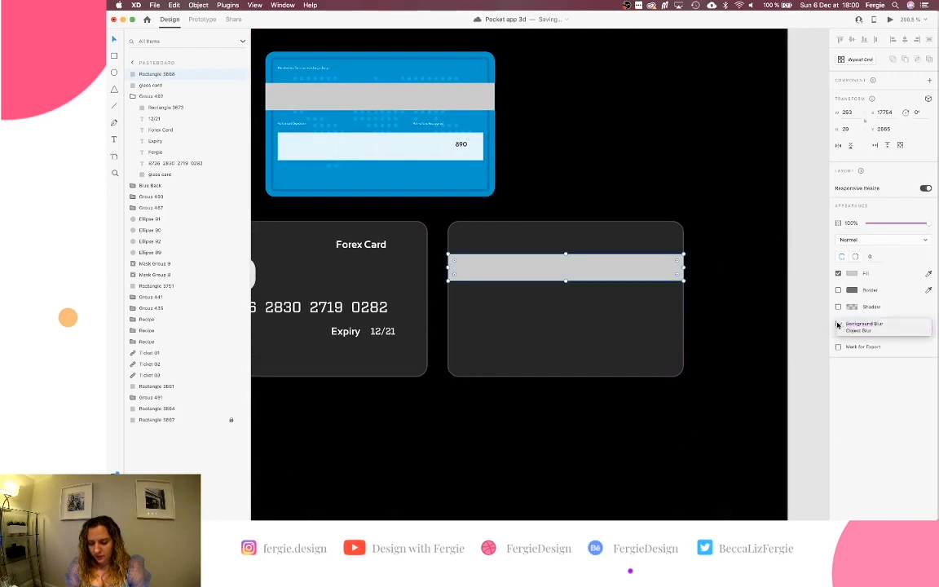
left_click(841, 324)
left_click(838, 324)
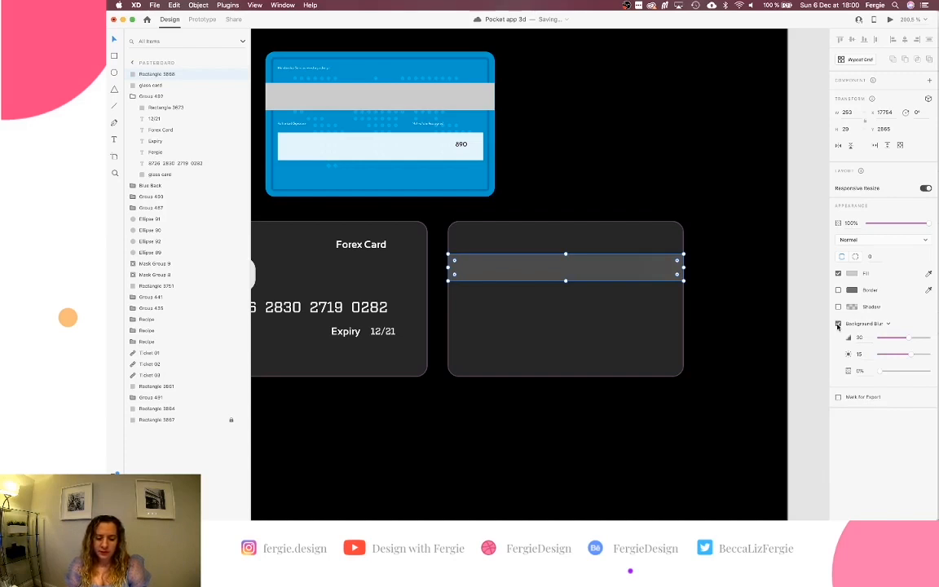
left_click(838, 325)
left_click(572, 267)
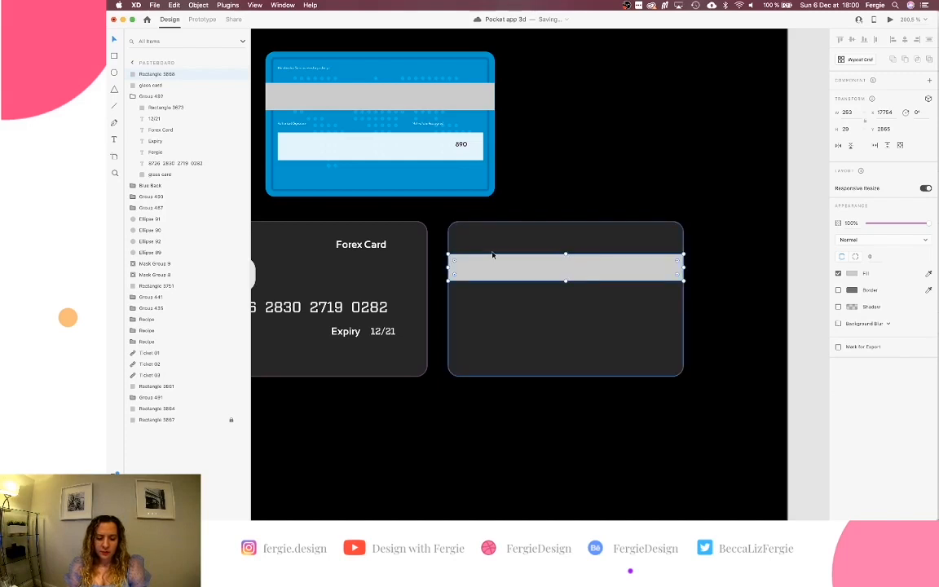
scroll(375, 102, "left", 2)
scroll(375, 99, "left", 1)
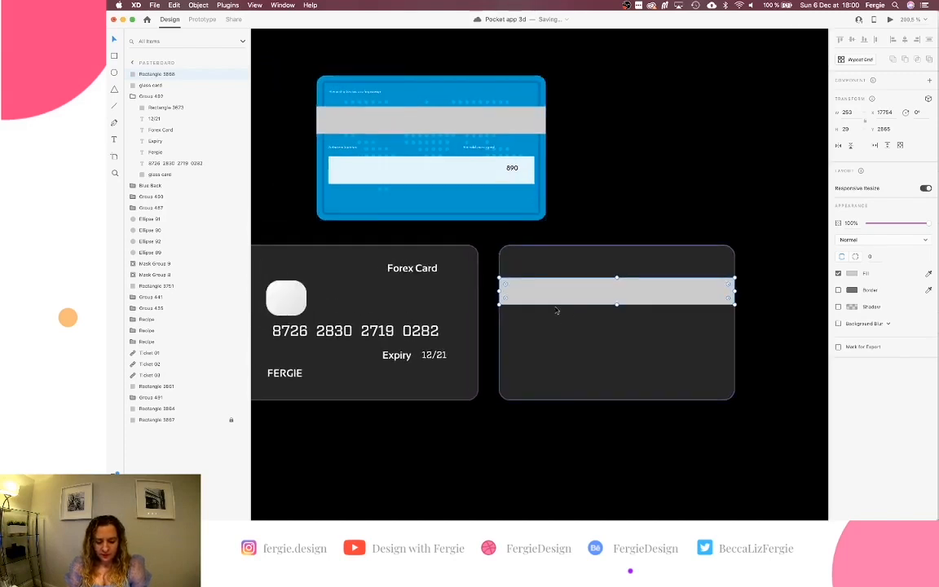
left_click_drag(552, 295, 529, 177)
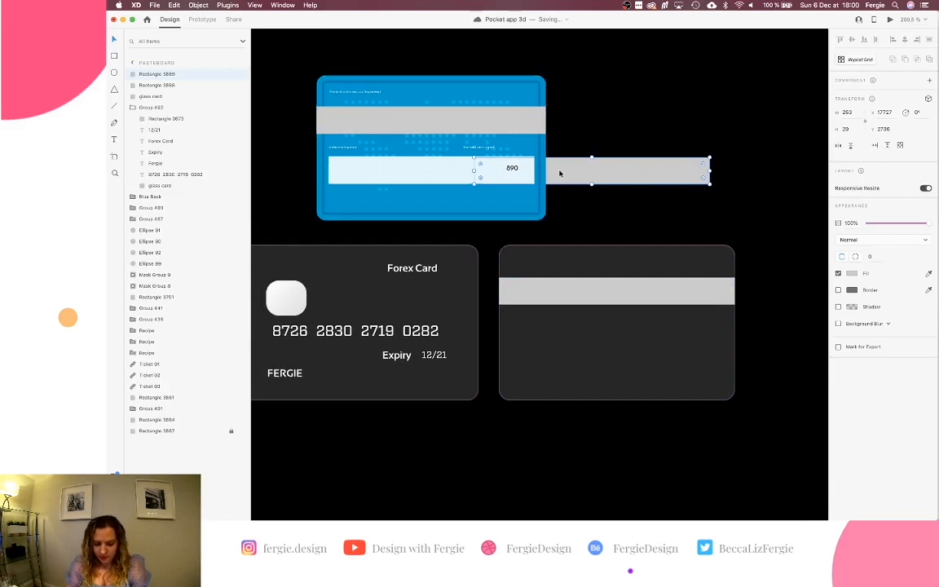
Move a copy of the grey bar onto the glass card back.
key("Up")
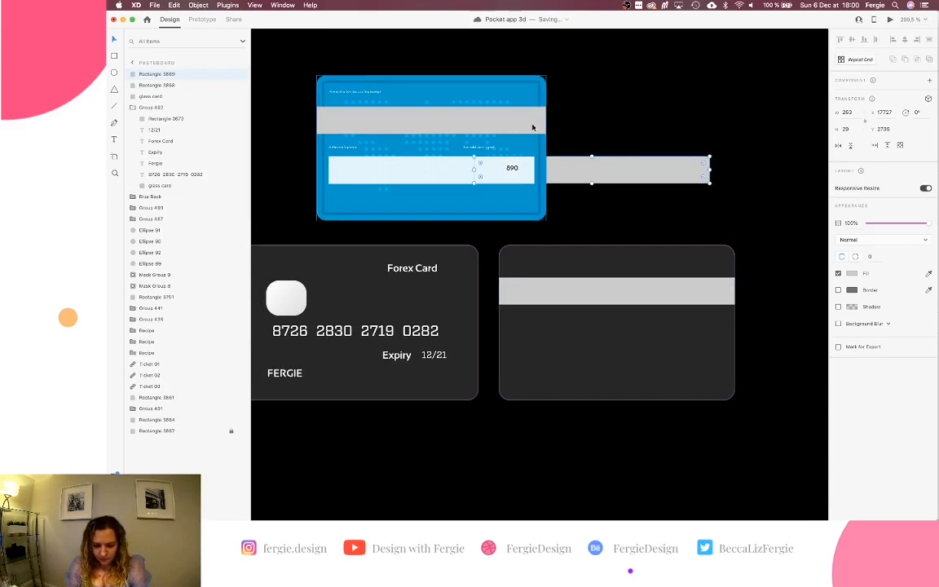
key("alt")
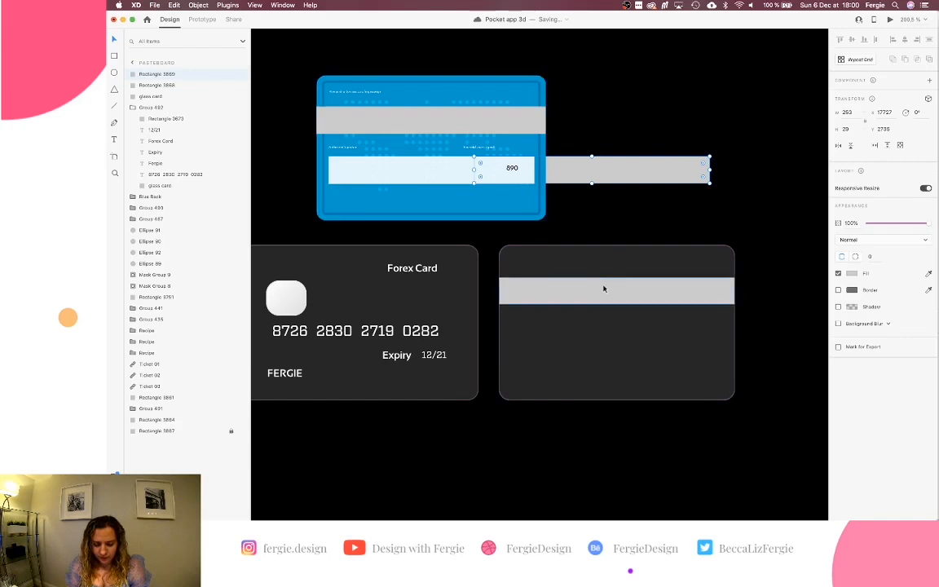
left_click_drag(604, 287, 597, 118)
key("alt")
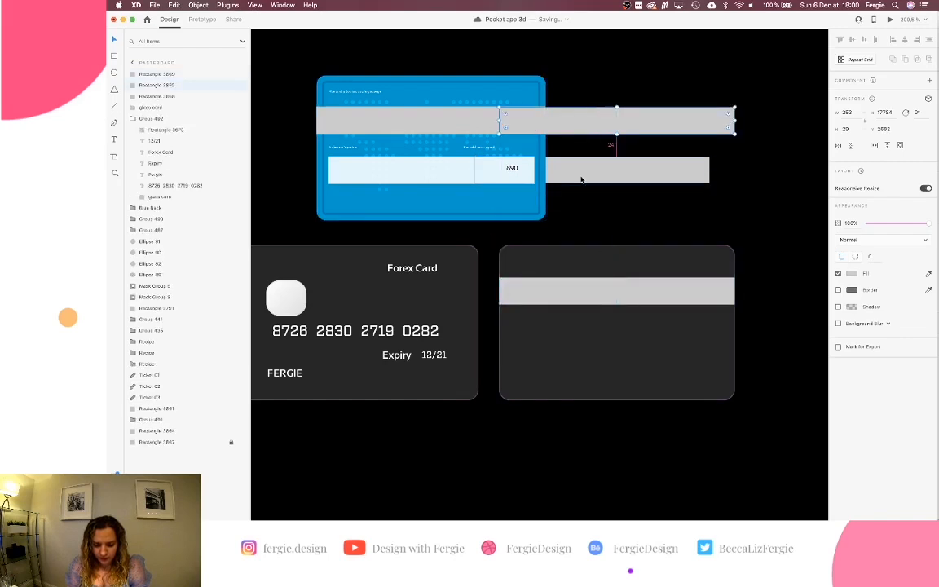
left_click_drag(581, 179, 620, 310)
key("super+z")
Set the copy below the magnetic stripe at width 215 and 80% opacity, adding text below.
key("shift+Down")
key("shift+Down")
key("Down")
key("Down")
key("Down")
key("Down")
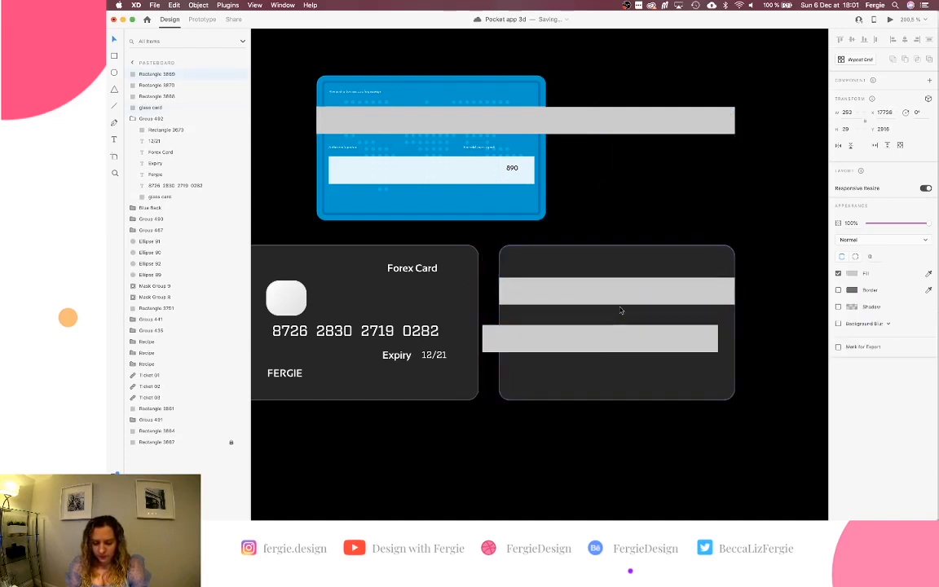
left_click_drag(626, 337, 643, 337)
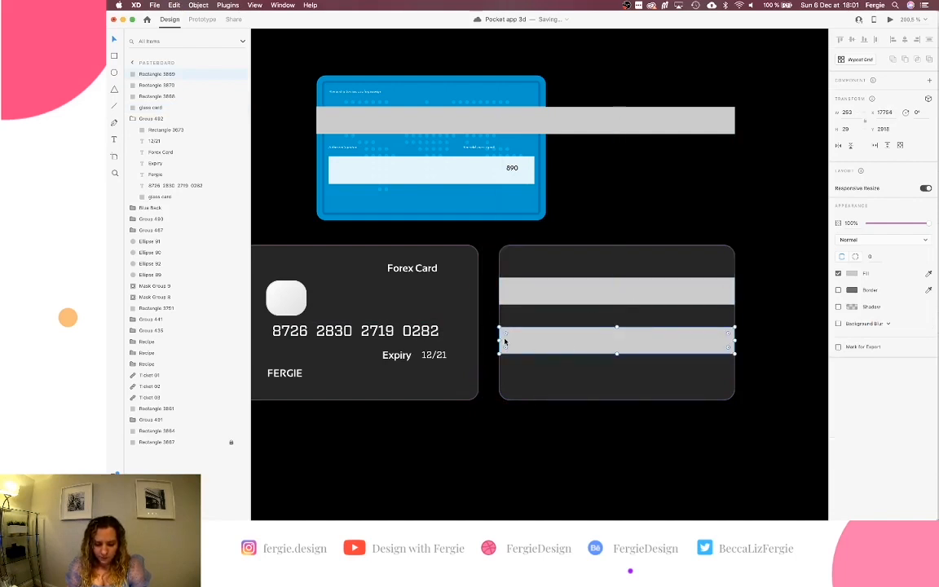
left_click_drag(498, 340, 511, 341)
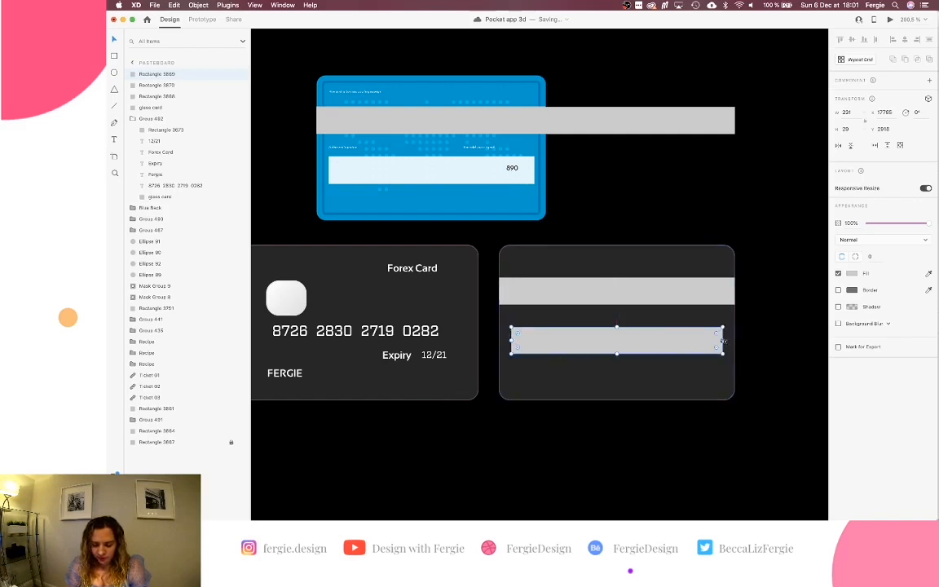
left_click_drag(722, 340, 717, 341)
scroll(694, 345, "up", 5)
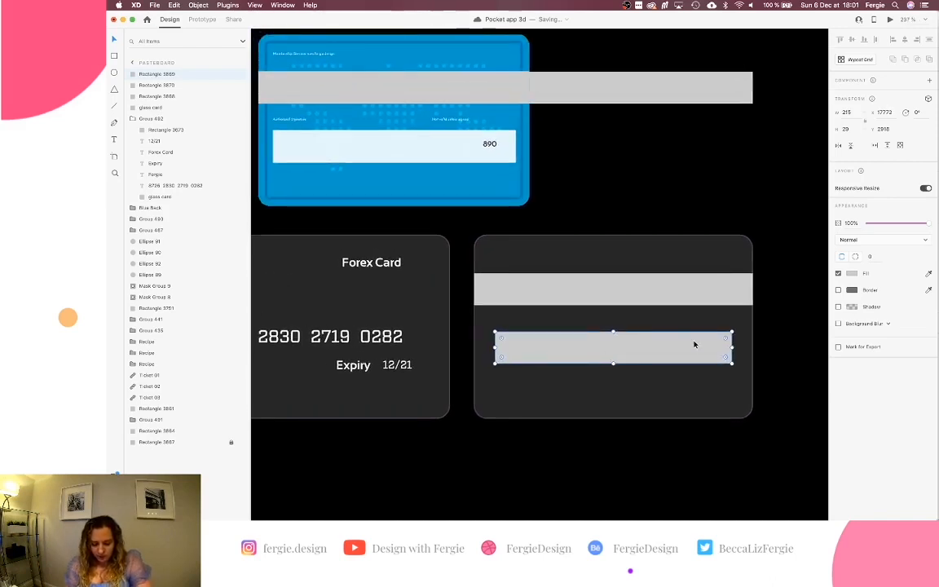
key("8")
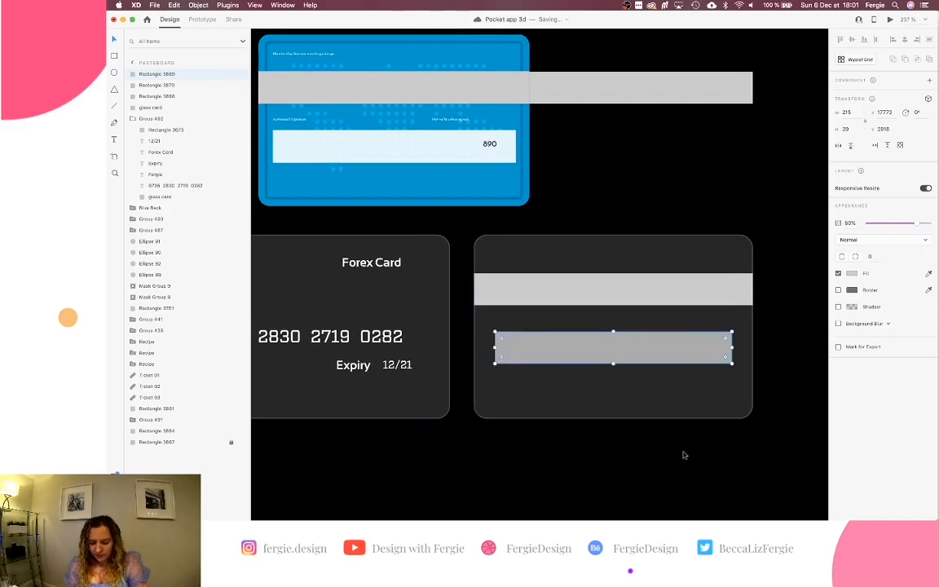
left_click(684, 455)
left_click(683, 450)
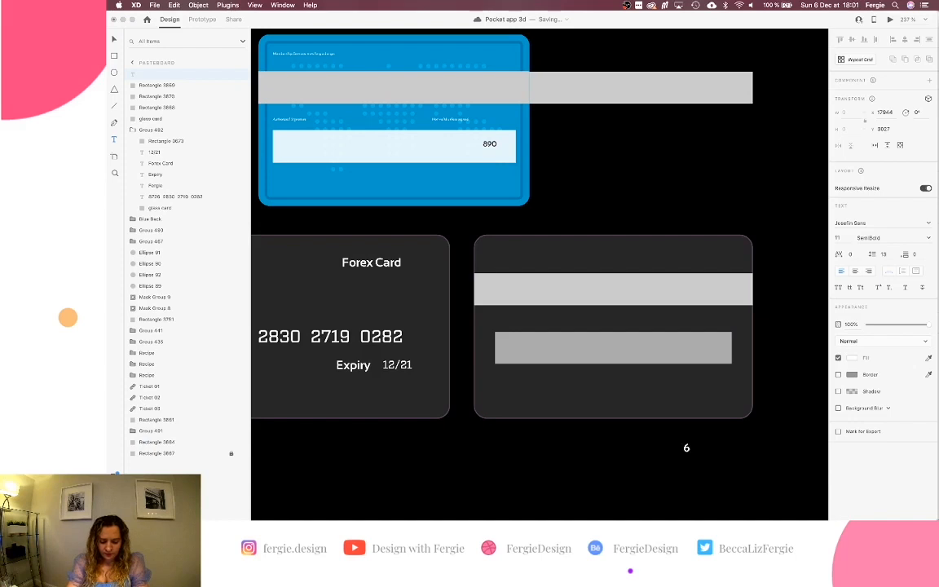
Give the 628 text the Factoria font and a black fill.
left_click(899, 223)
type("Fac")
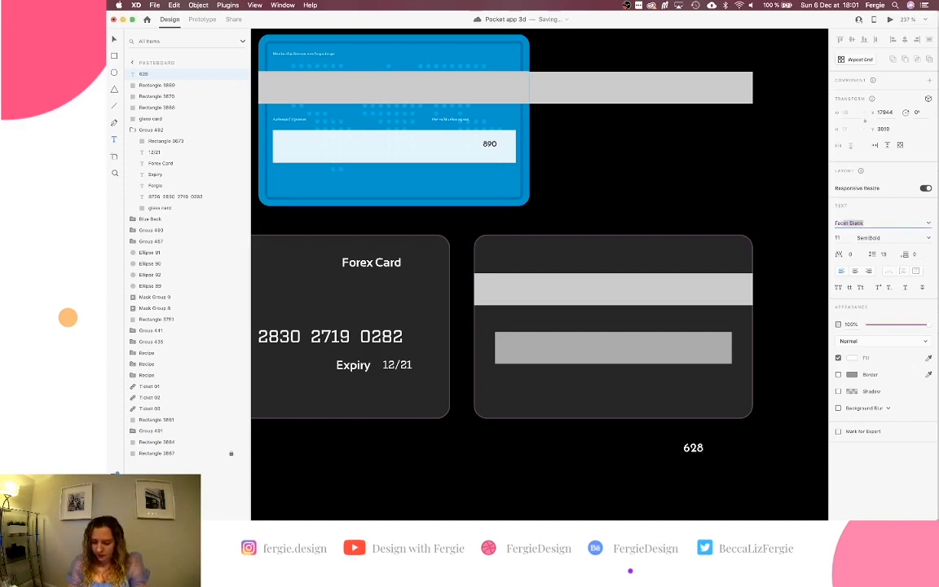
type("toria")
key("Return")
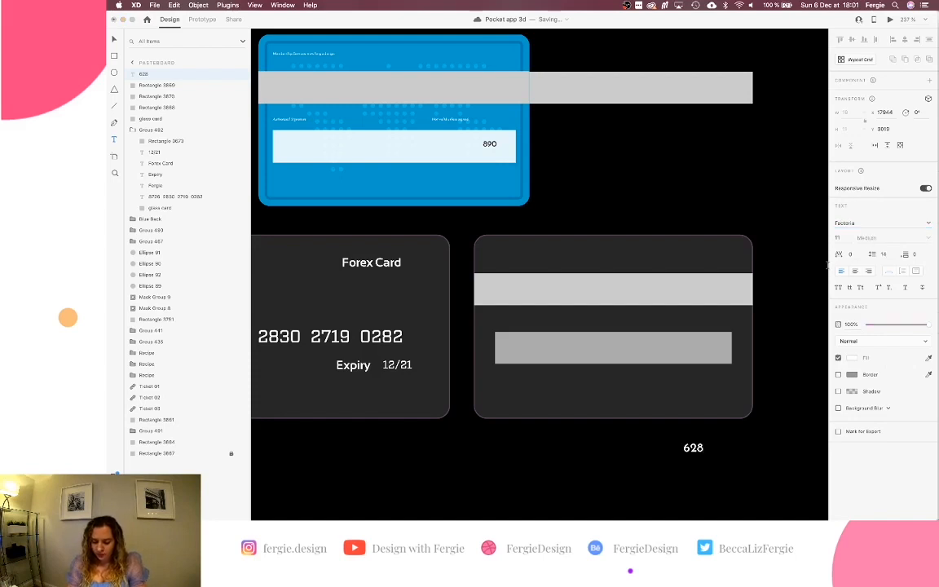
key("Escape")
left_click(871, 223)
type("Factoria")
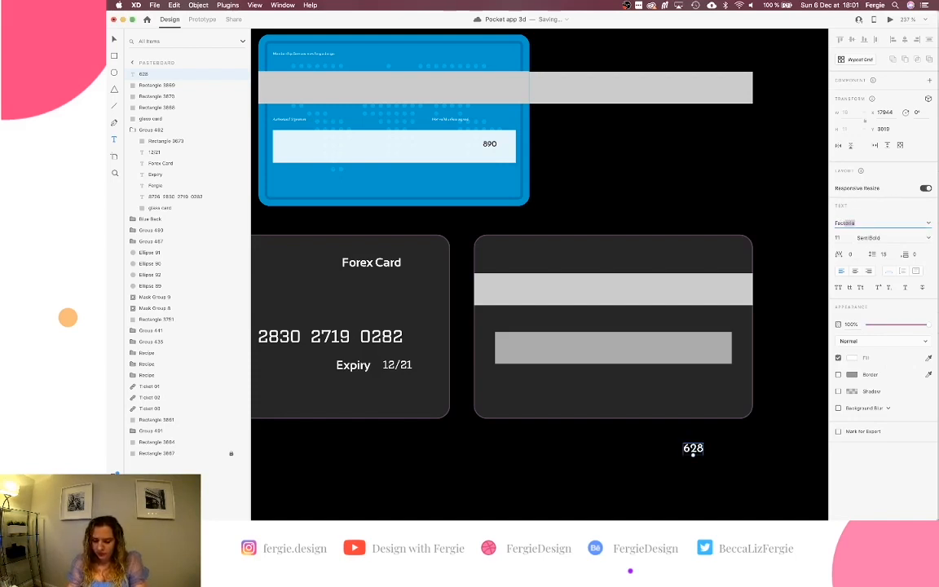
key("Return")
left_click(687, 447)
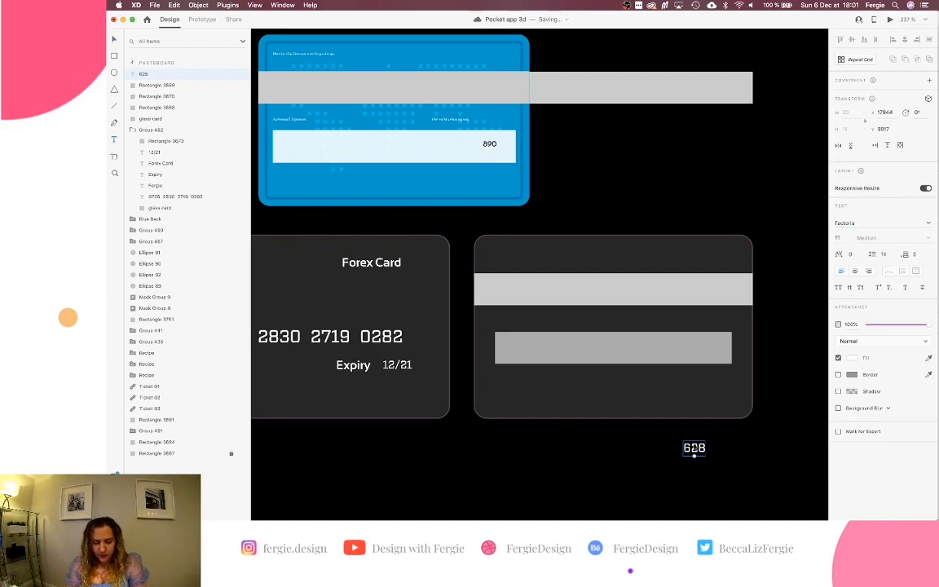
left_click(893, 225)
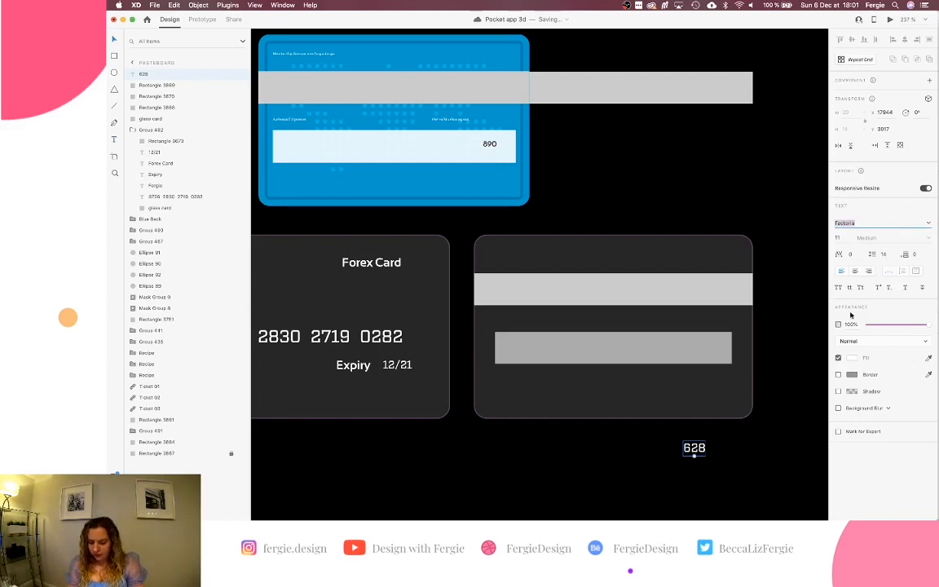
left_click(850, 359)
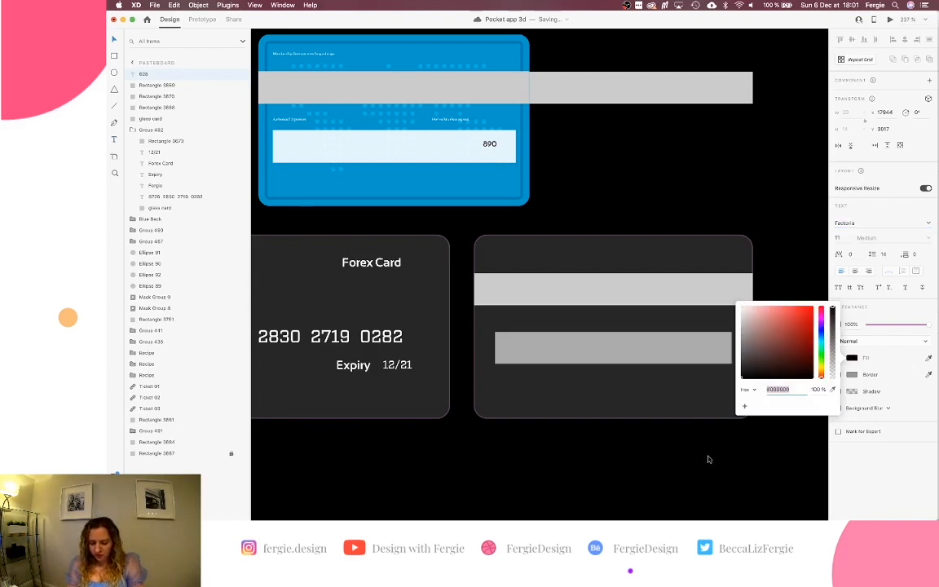
Place the 628 text at the right end of the grey strip at font size 8.
left_click_drag(703, 449, 716, 343)
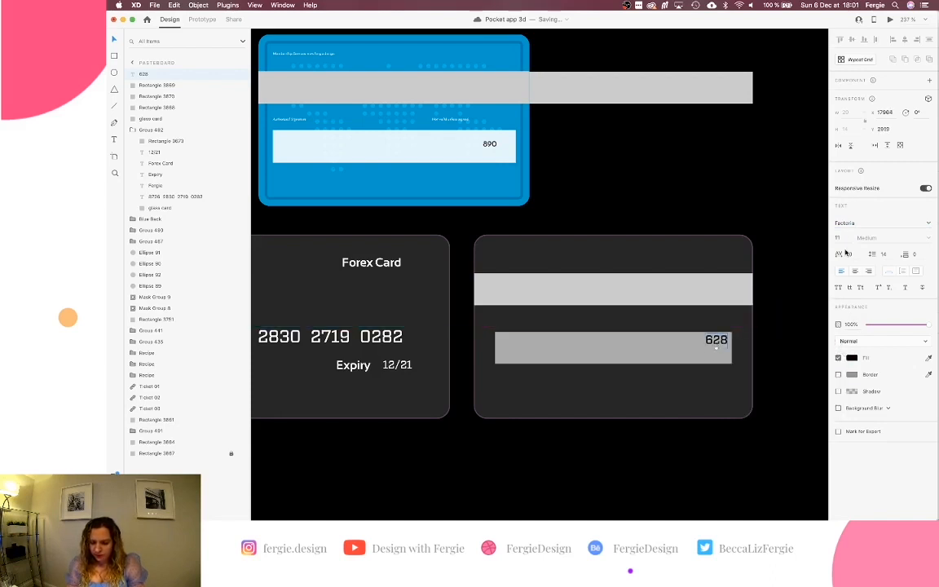
key("Down")
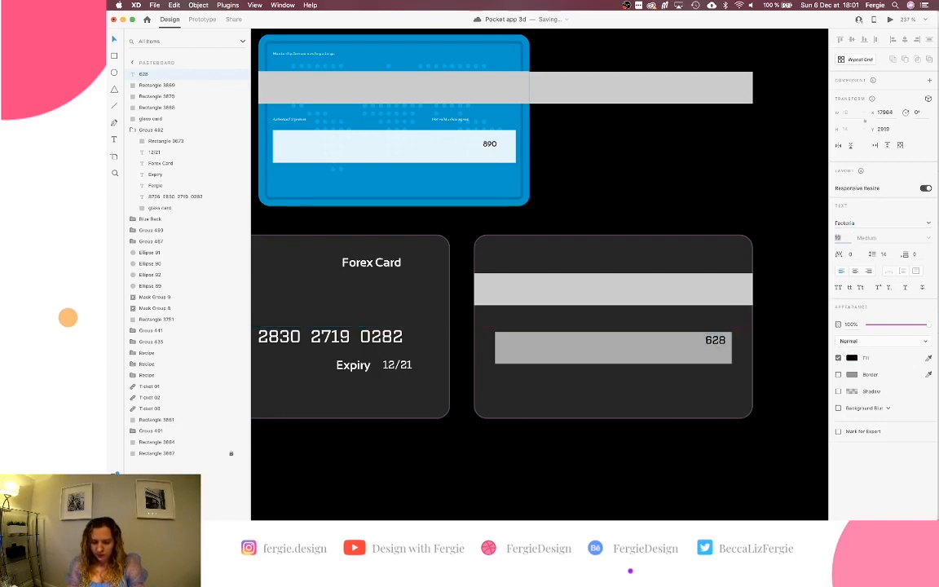
key("Down")
key("Down")
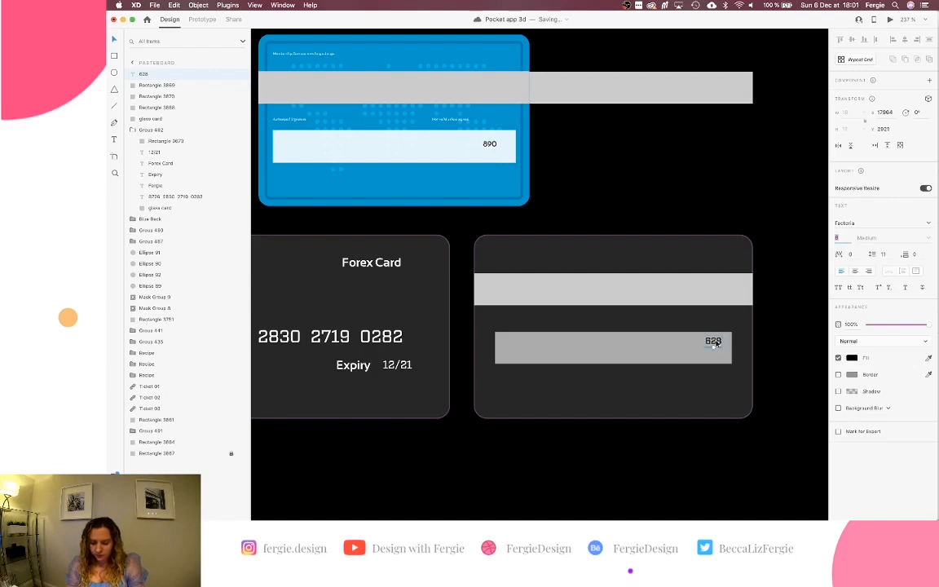
left_click_drag(718, 344, 720, 351)
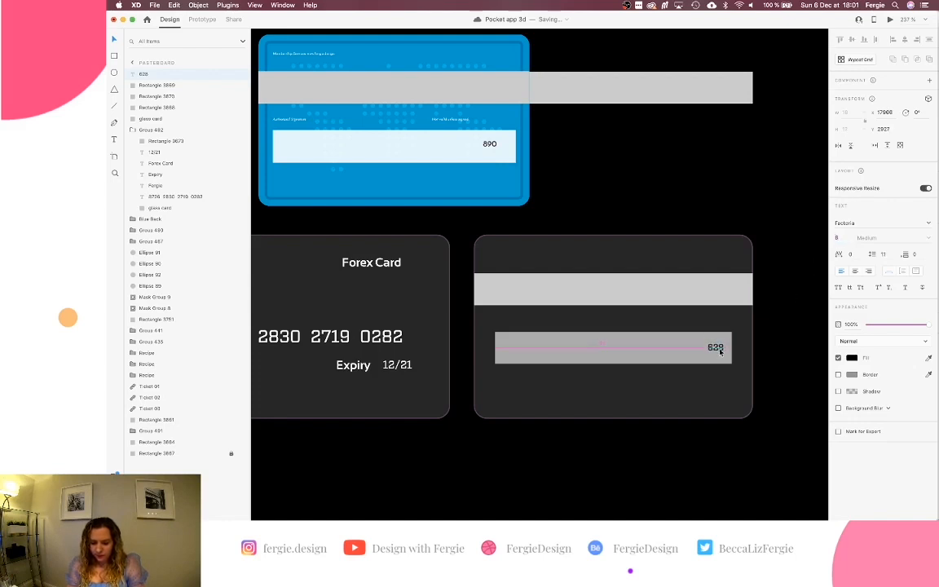
left_click(659, 347)
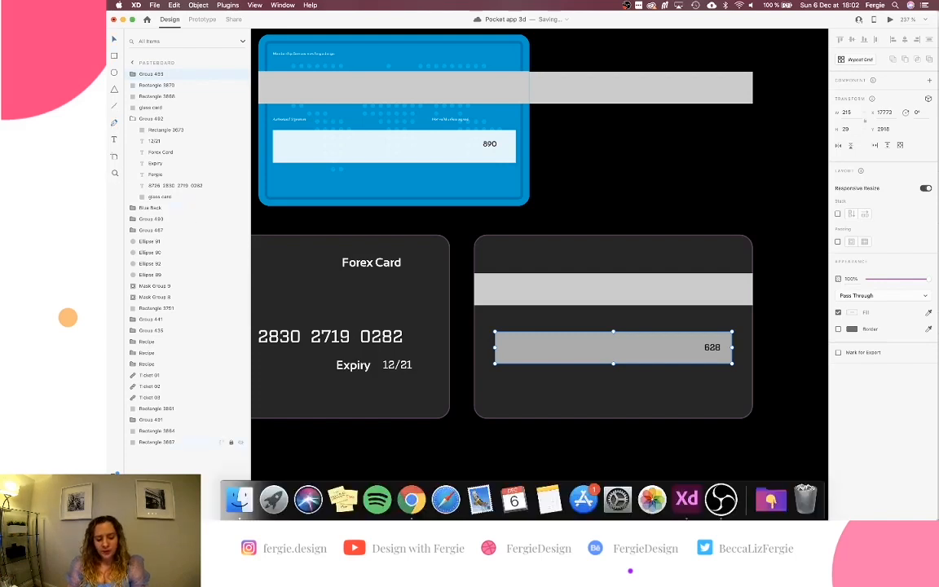
Launch the Whiteboard plugin's Draw canvas for the selected grey signature strip.
left_click(115, 508)
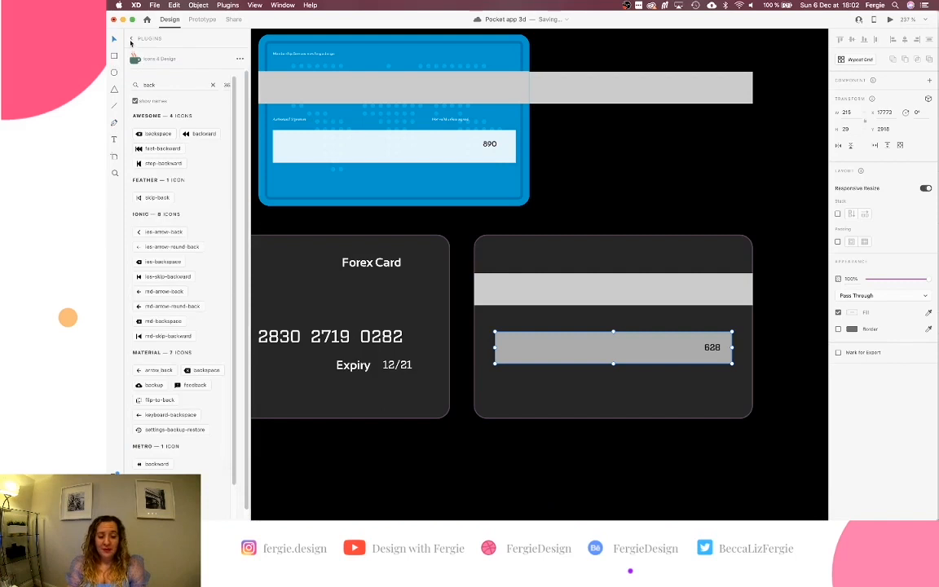
left_click(131, 40)
scroll(180, 264, "down", 10)
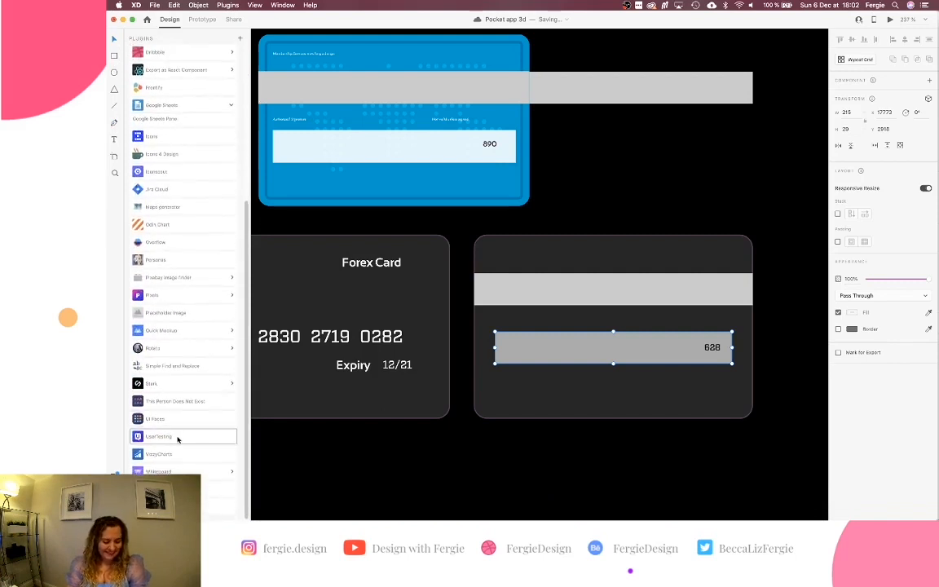
left_click(176, 472)
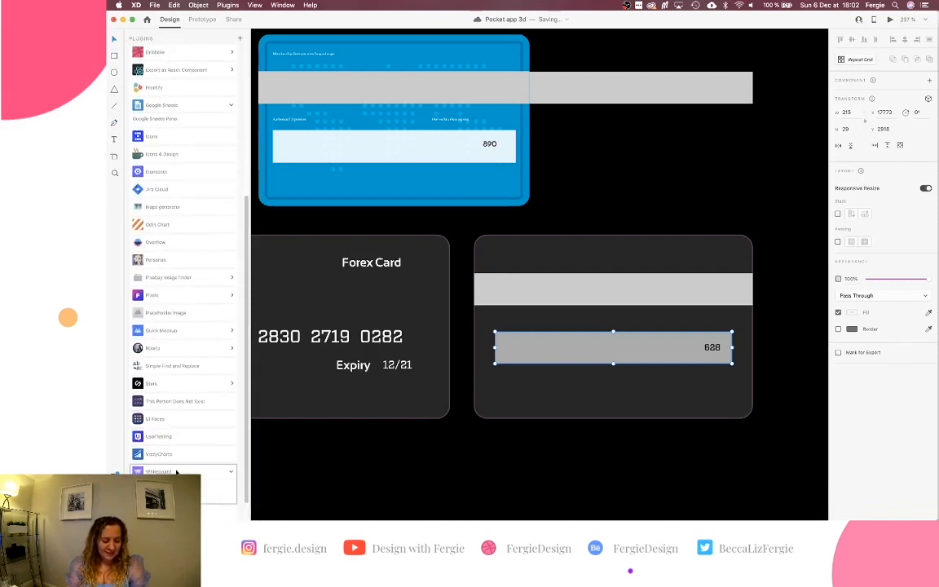
scroll(176, 472, "down", 1)
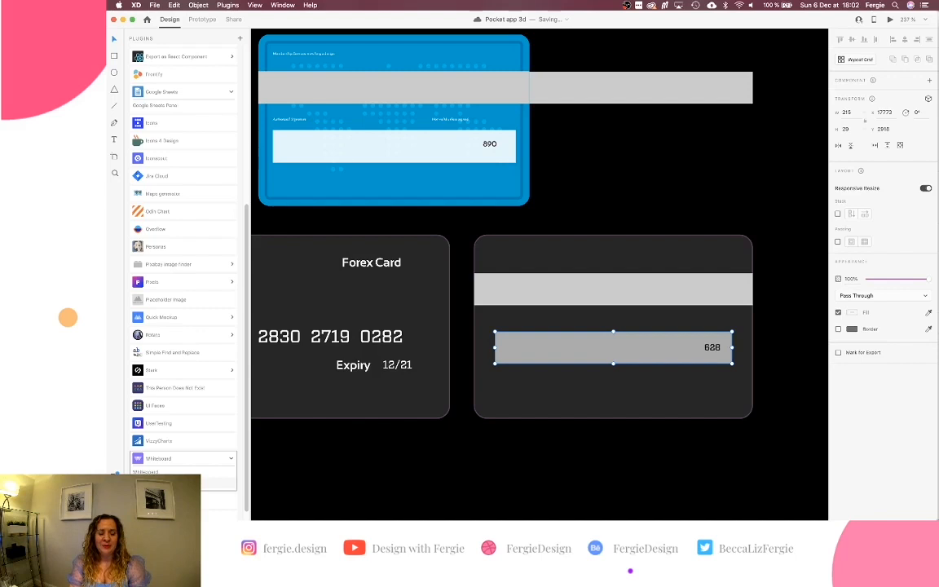
left_click(181, 482)
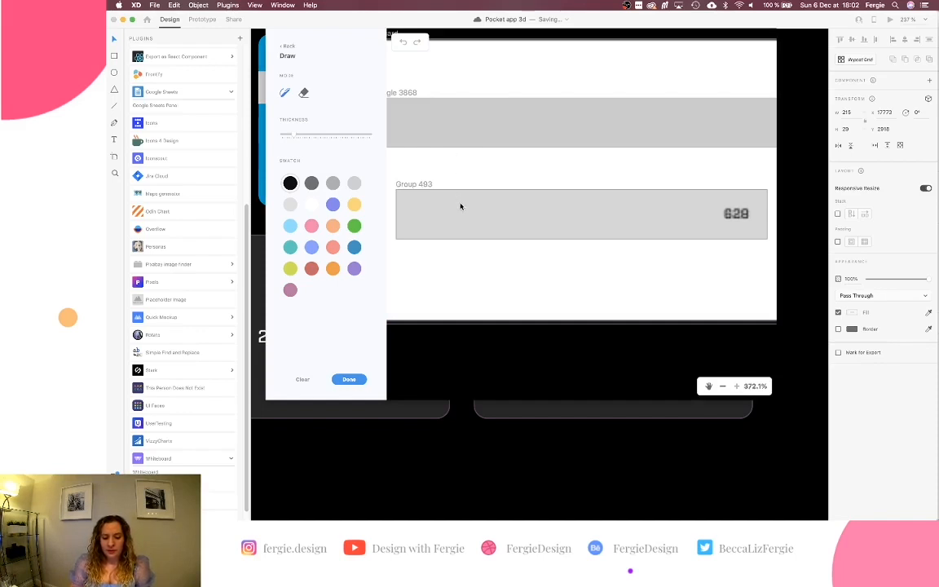
Draw a pink handwritten signature across the grey strip and thicken the line.
left_click(312, 228)
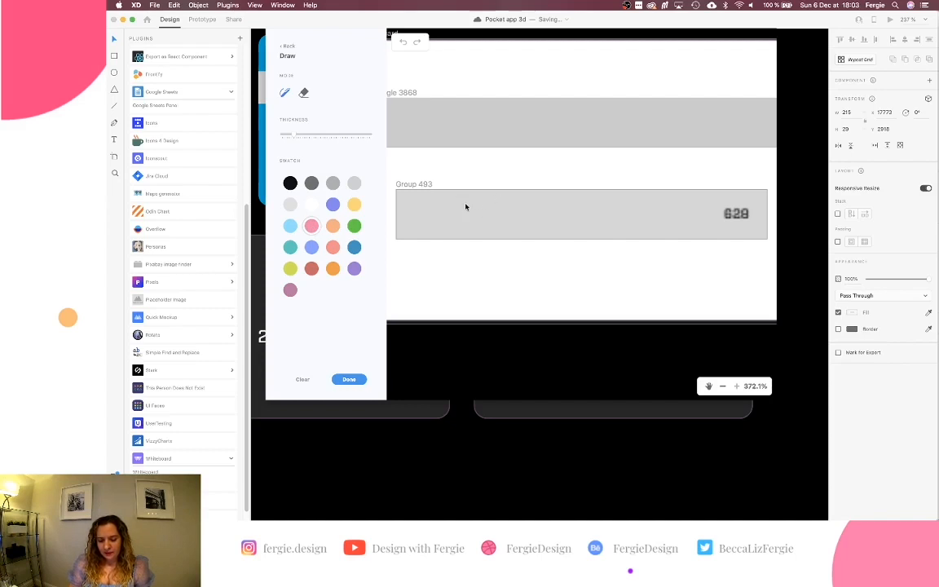
mouse_move(466, 198)
left_mouse_down()
mouse_move(465, 237)
mouse_move(491, 181)
mouse_move(516, 171)
left_mouse_up()
mouse_move(458, 229)
left_mouse_down()
mouse_move(531, 213)
mouse_move(527, 274)
mouse_move(540, 219)
mouse_move(580, 230)
left_mouse_up()
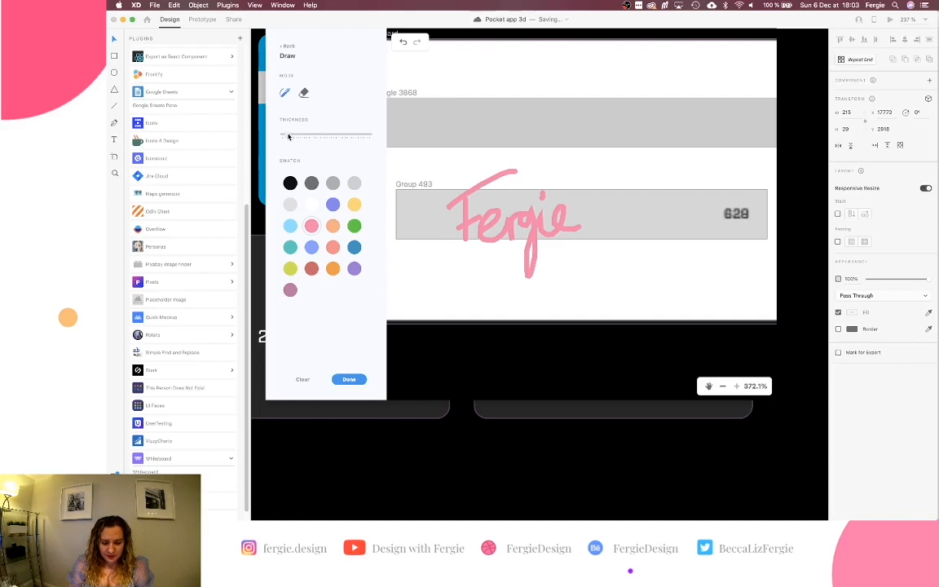
left_click_drag(285, 136, 310, 137)
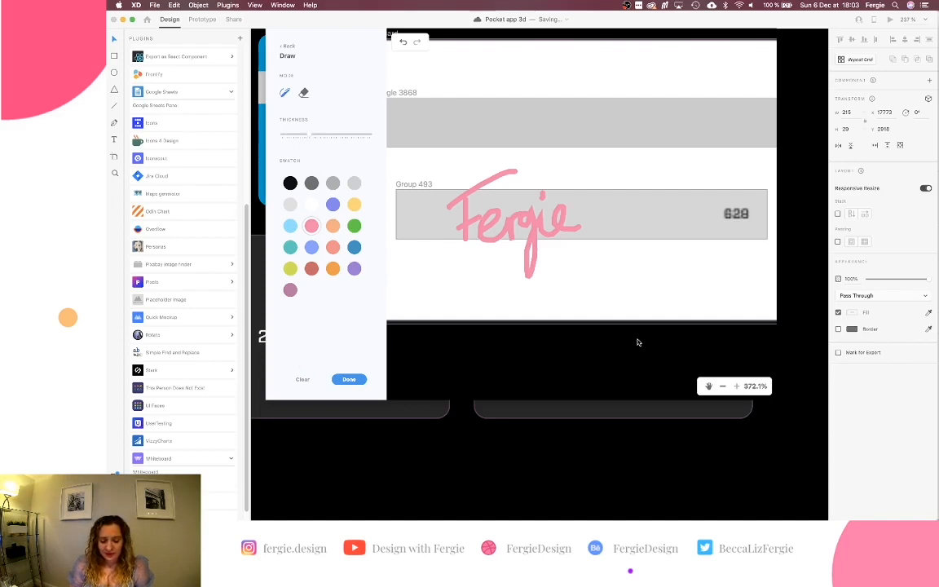
Place the finished pink signature on the card back and adjust its stroke width.
left_click(350, 379)
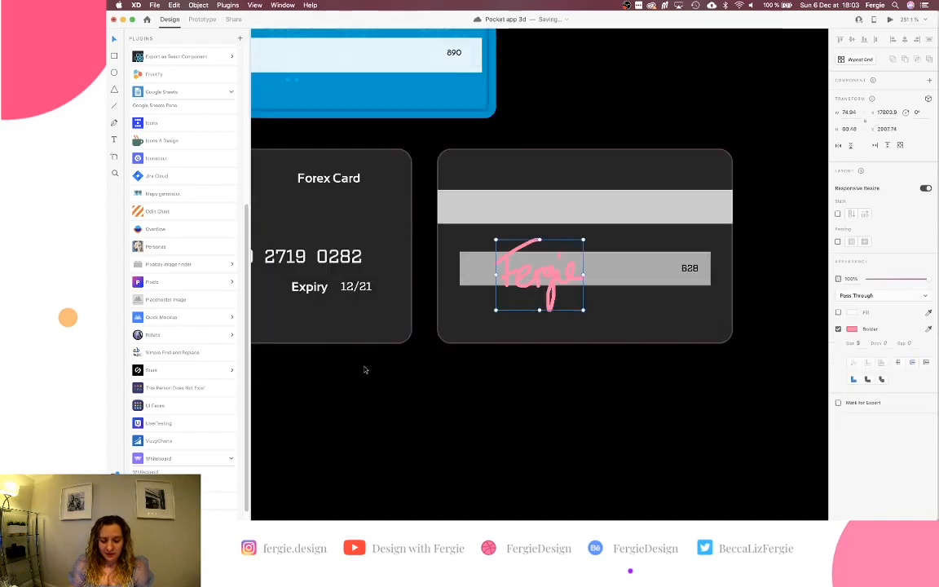
scroll(565, 287, "up", 8)
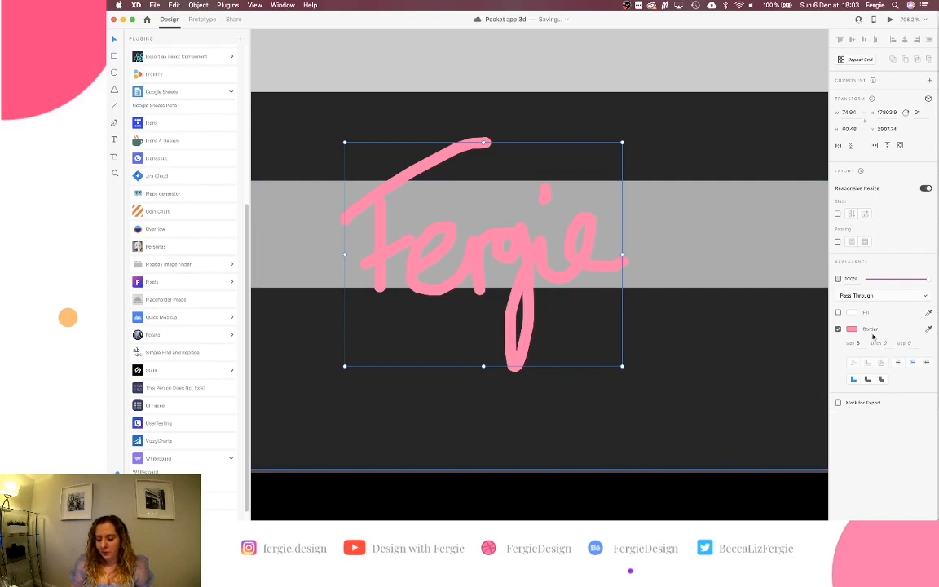
key("Down")
key("Down")
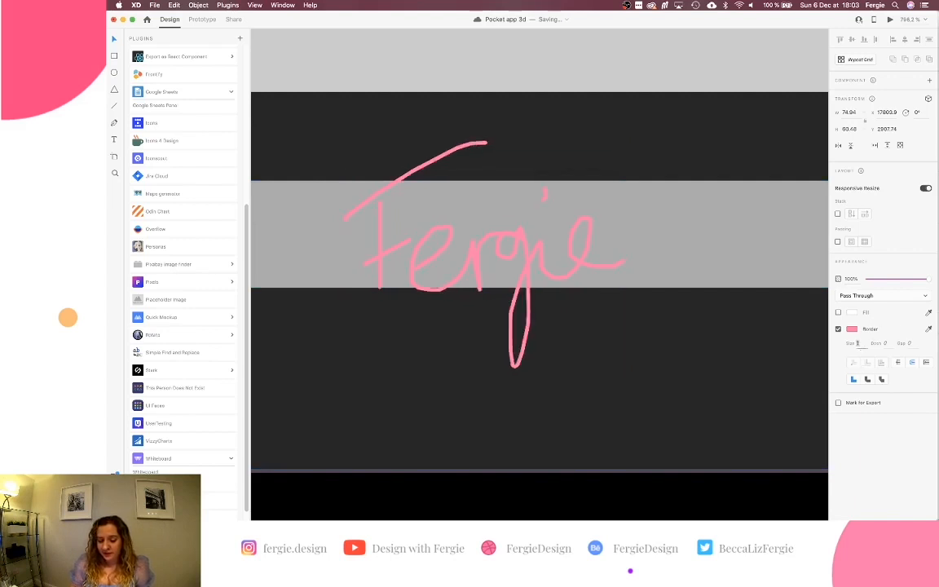
key("Up")
key("Up")
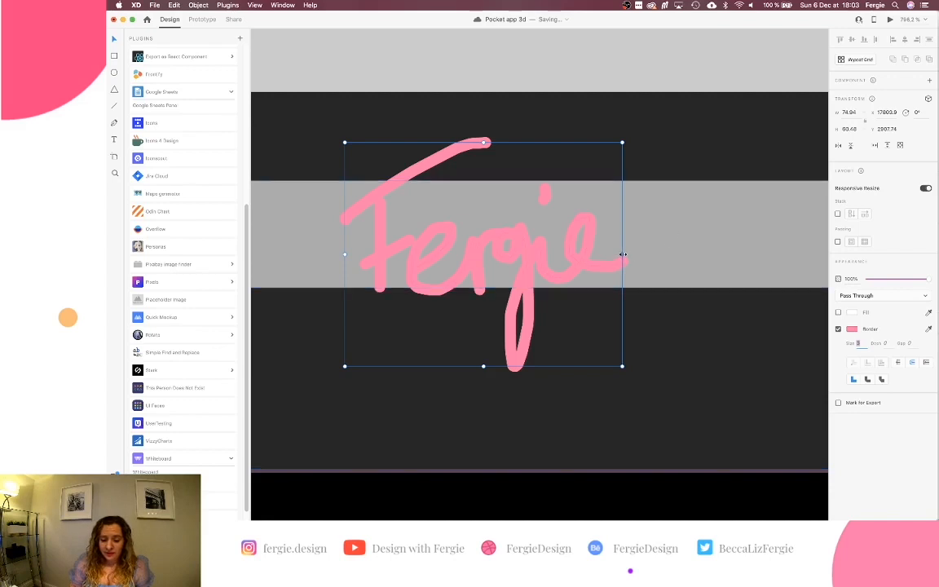
mouse_move(623, 254)
left_mouse_down()
mouse_move(737, 256)
mouse_move(652, 260)
left_mouse_up()
key("super+z")
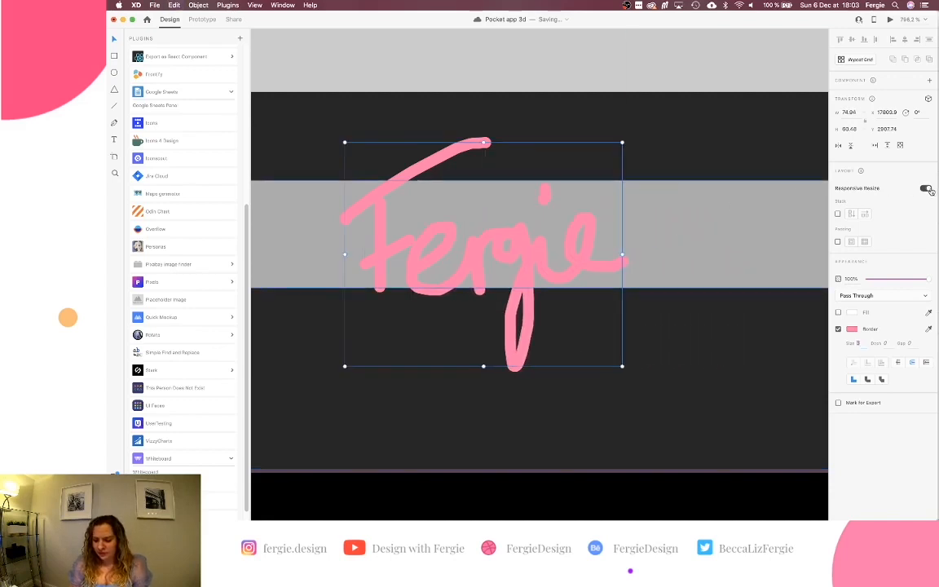
Turn off responsive resize, then scale the signature down and move it left.
left_click(926, 188)
mouse_move(623, 256)
left_mouse_down()
mouse_move(723, 262)
mouse_move(643, 238)
mouse_move(731, 243)
mouse_move(630, 242)
left_mouse_up()
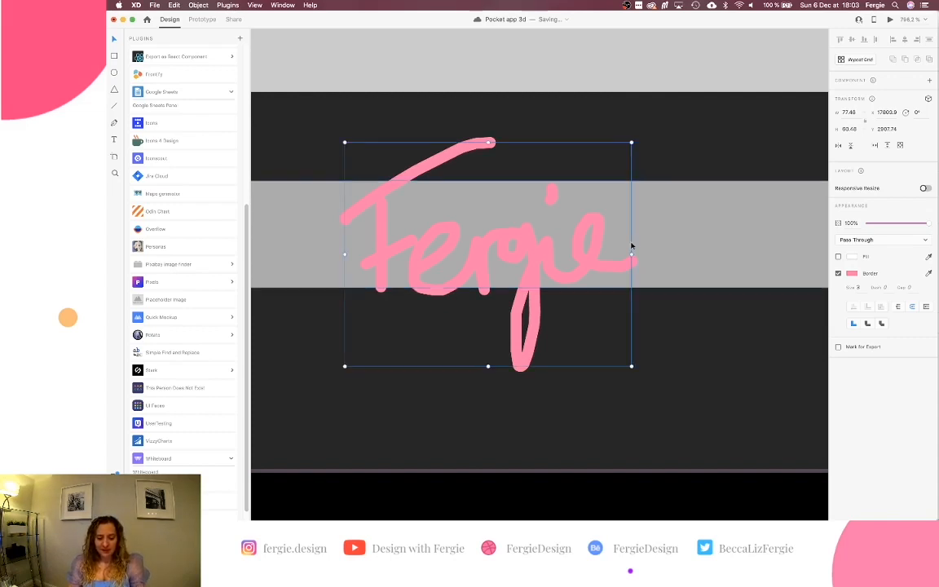
key("super+z")
scroll(574, 250, "down", 5)
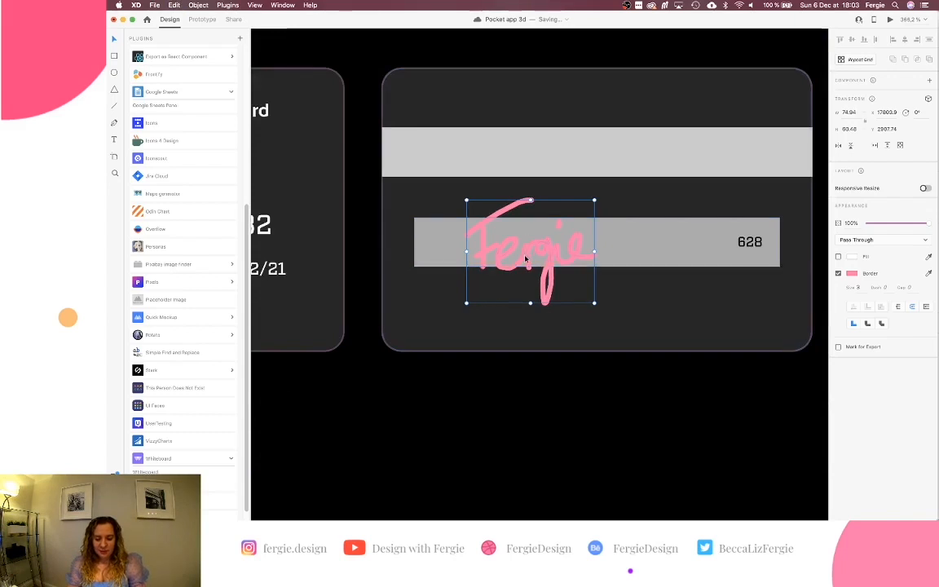
left_click_drag(534, 285, 495, 255)
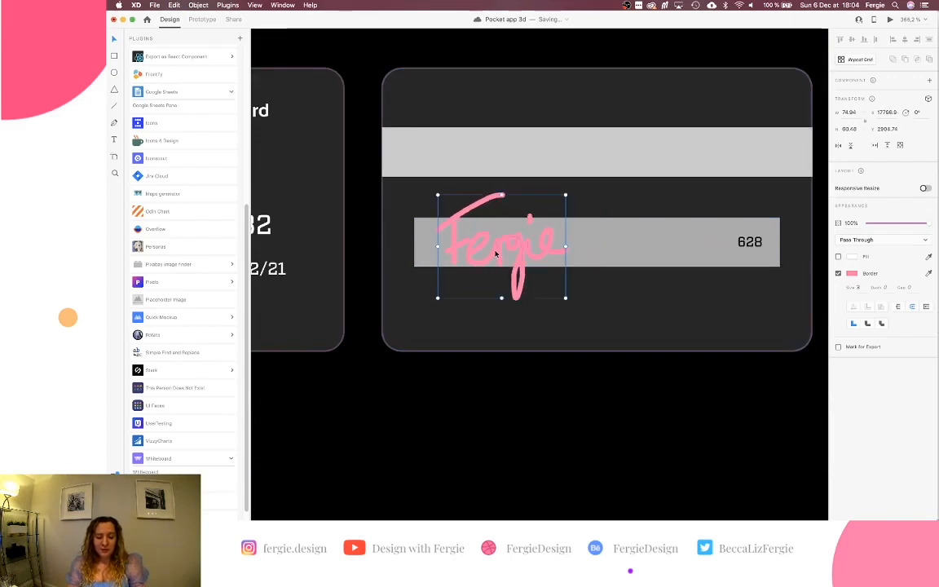
mouse_move(564, 196)
left_mouse_down()
mouse_move(521, 218)
mouse_move(534, 220)
left_mouse_up()
left_click_drag(438, 298, 461, 279)
Thin the signature stroke to 1 and nudge it into place on the strip.
left_click(857, 287)
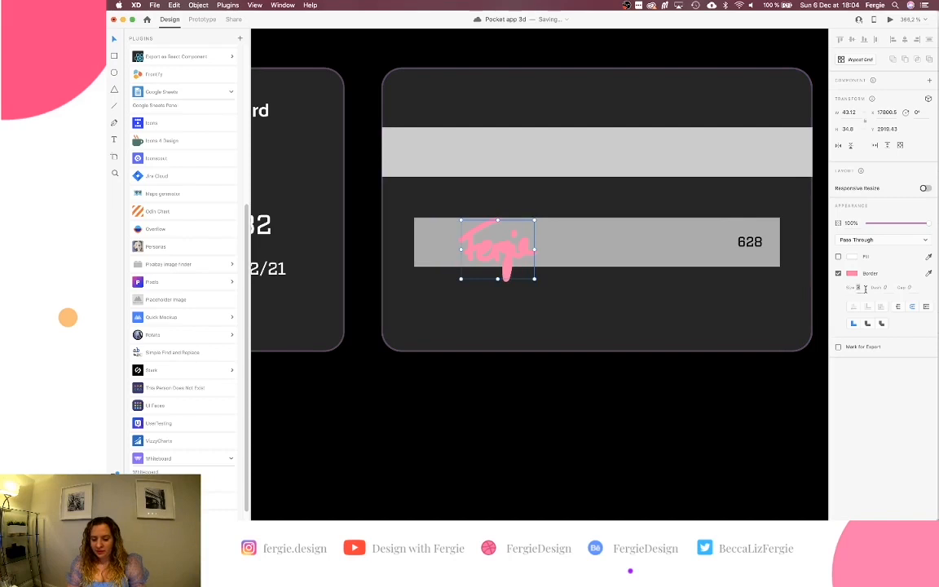
key("Down")
key("Down")
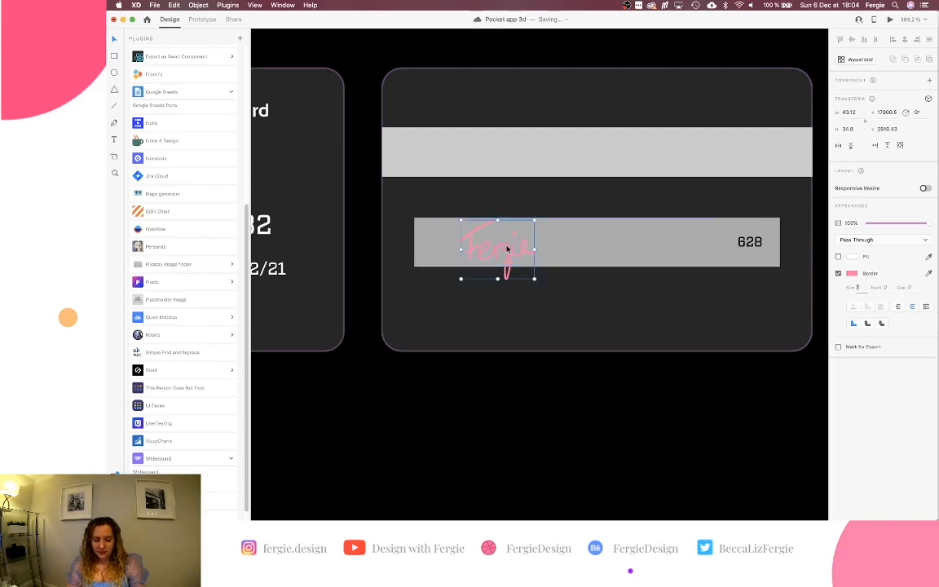
left_click_drag(507, 249, 499, 248)
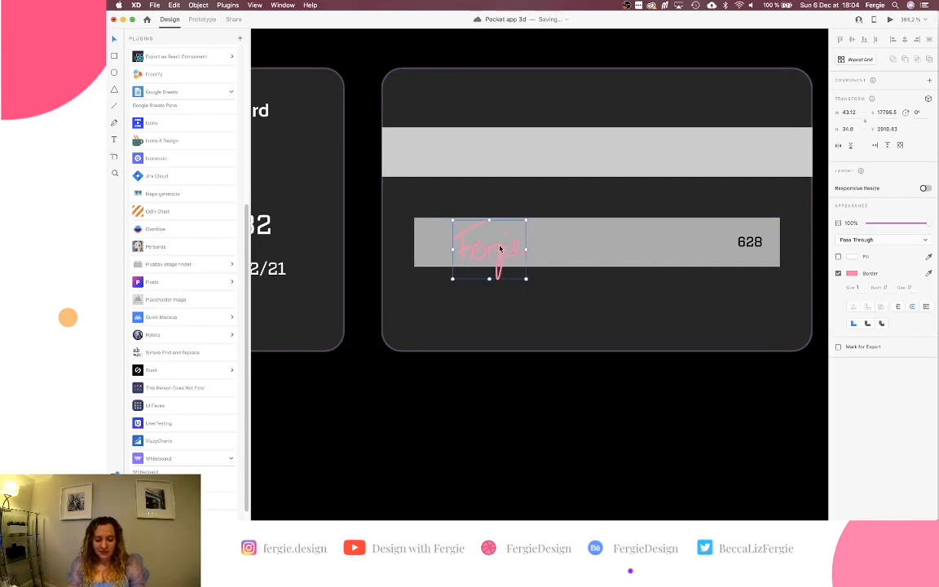
scroll(500, 248, "up", 5)
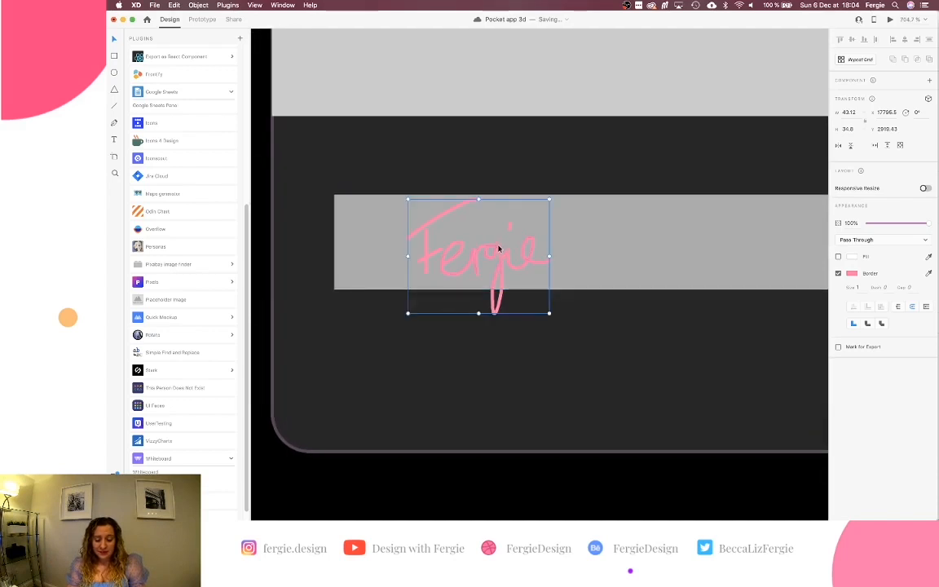
left_click_drag(500, 245, 488, 256)
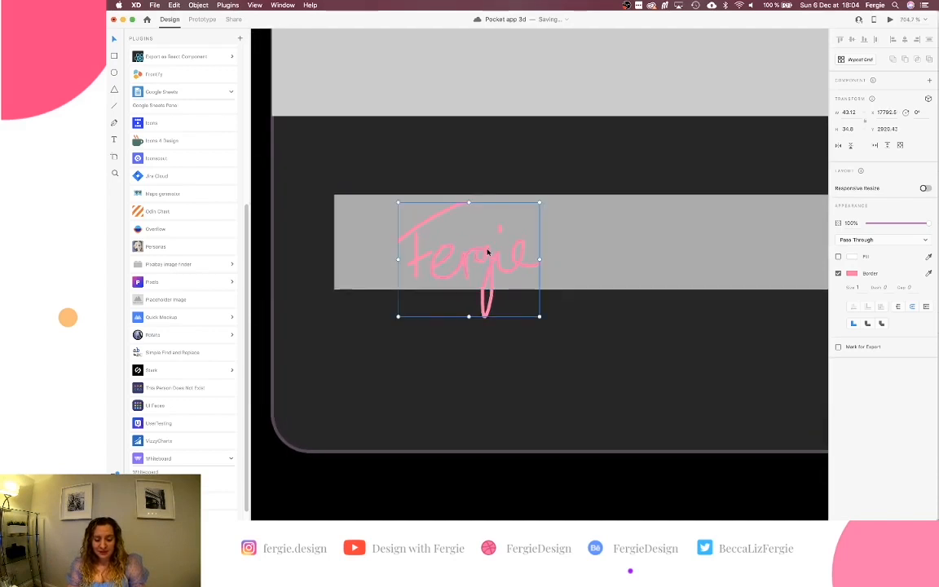
Select the signature strip group, then the grey signature strip on the back card.
scroll(488, 256, "down", 5)
left_click(547, 251)
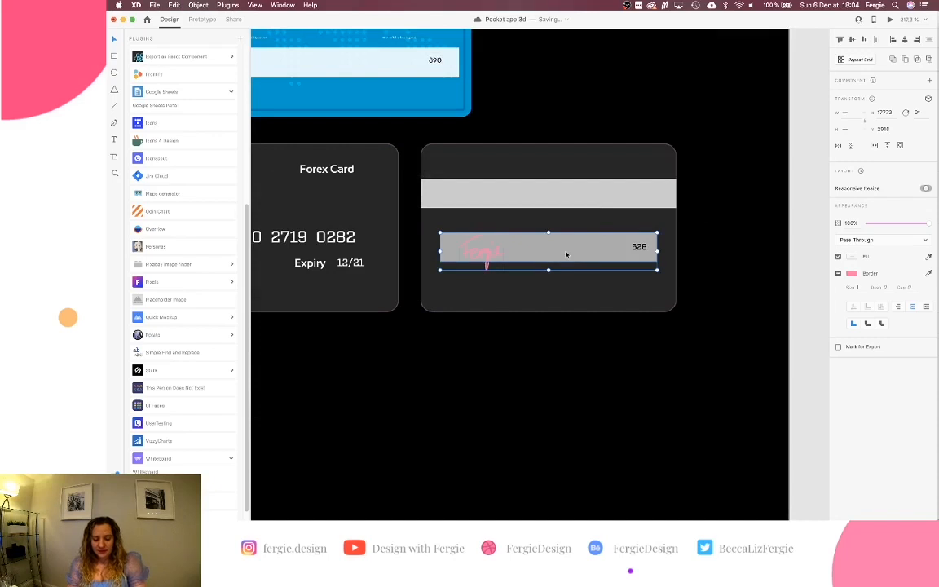
scroll(790, 264, "down", 2)
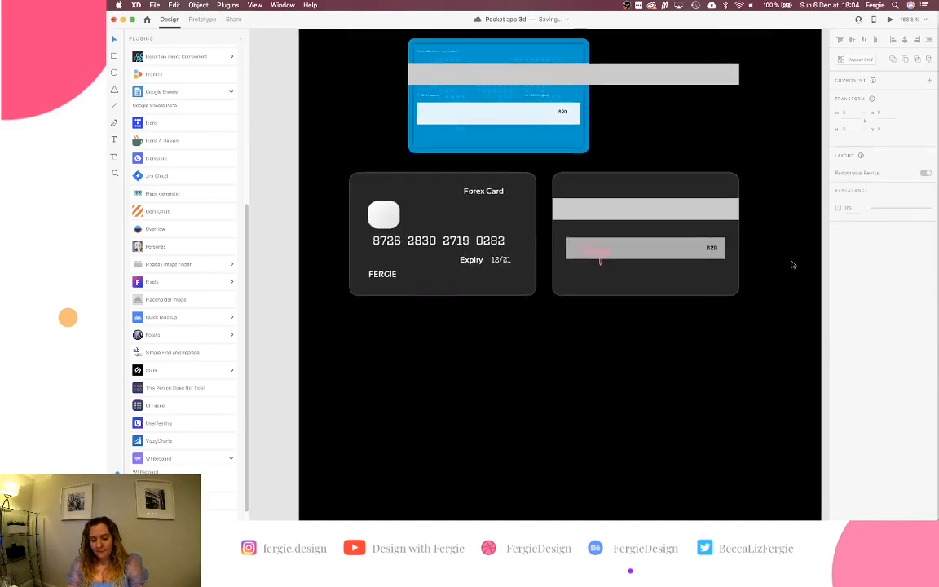
left_click(678, 247)
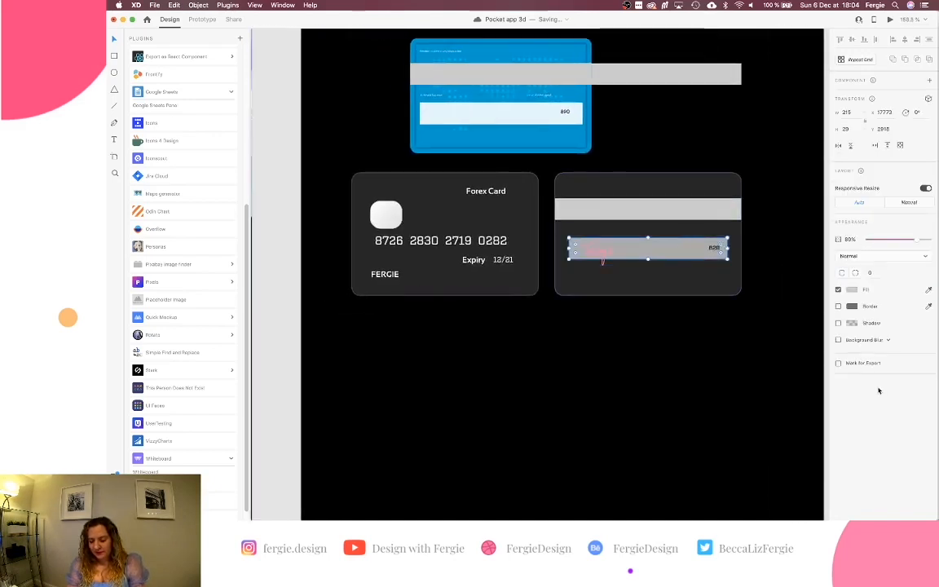
Apply Background Blur to the signature strip and the magnetic stripe.
left_click(839, 340)
left_click(712, 210)
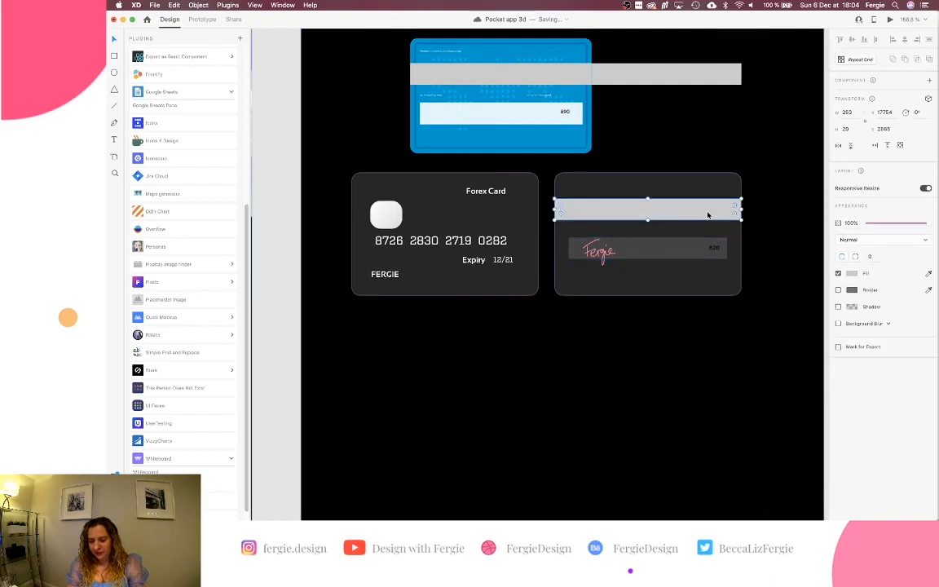
left_click(838, 324)
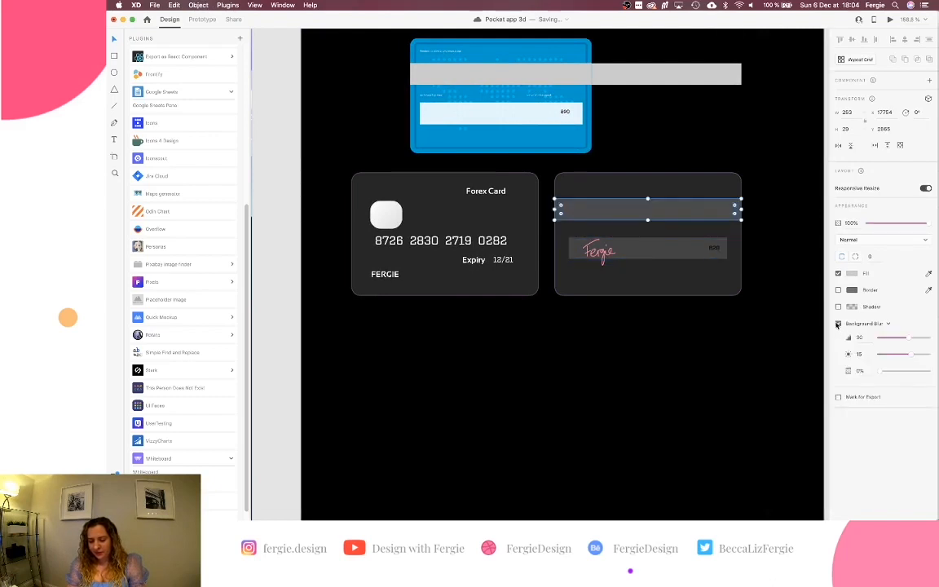
left_click(806, 296)
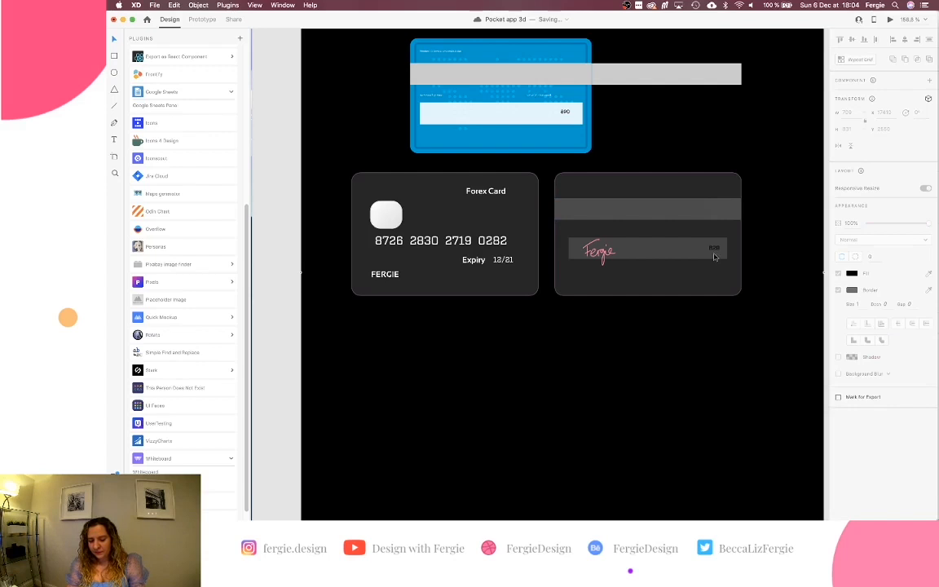
Inside the back card, select the magnetic stripe, signature strip and card background together.
left_click(640, 284)
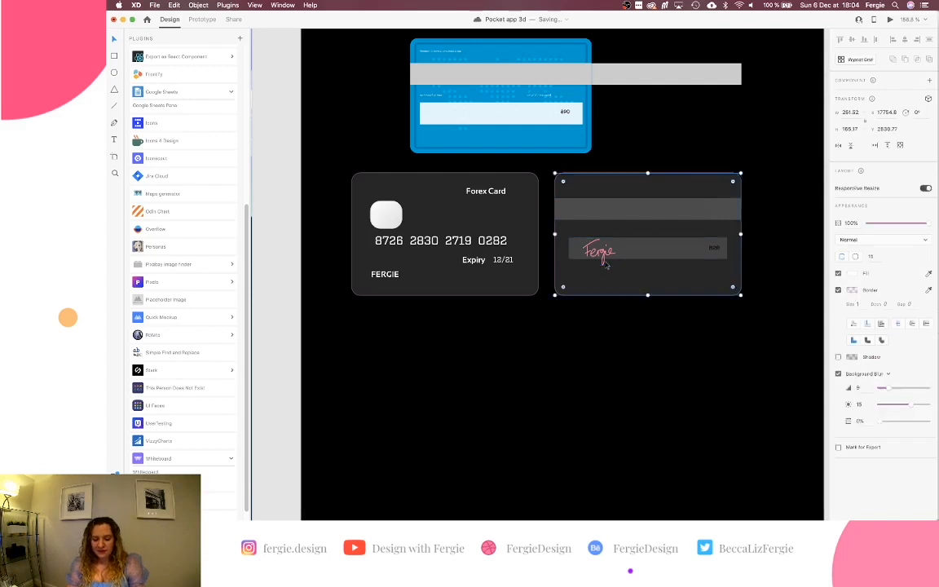
double_click(623, 251)
left_click(625, 202)
left_click(626, 201, "shift")
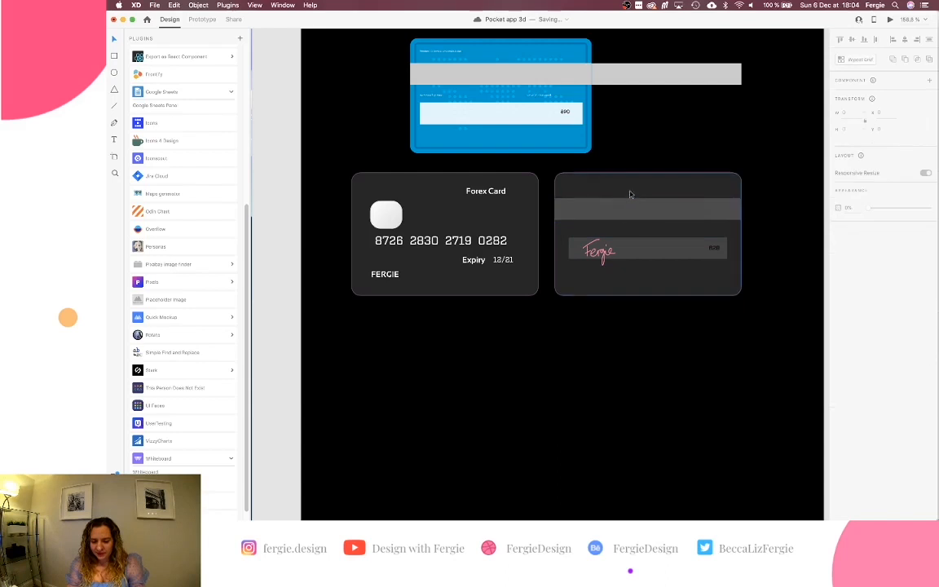
left_click(619, 205)
left_click(622, 193, "shift")
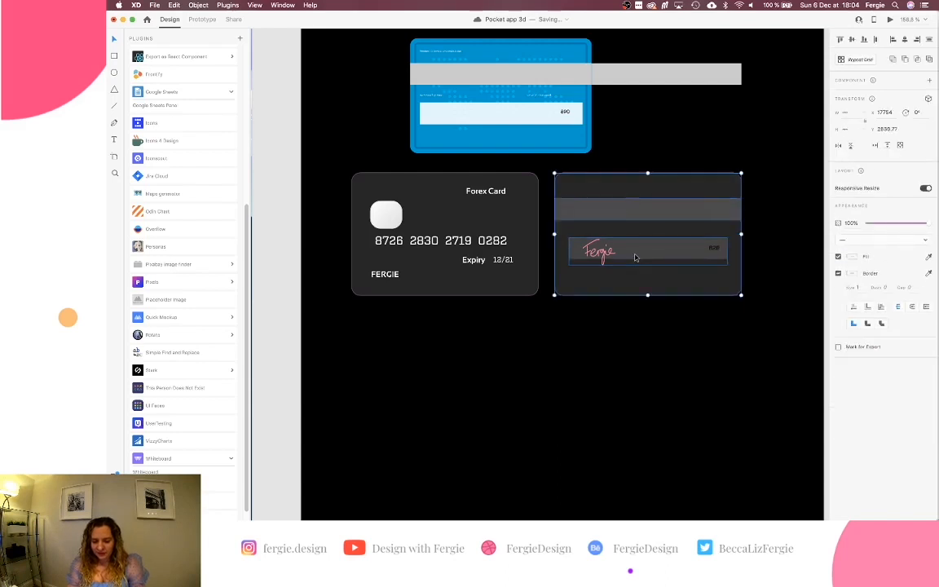
Group the stripe, strip and background, and rename the group 'Forex Card Back' in Layers.
key("super+g")
key("super+y")
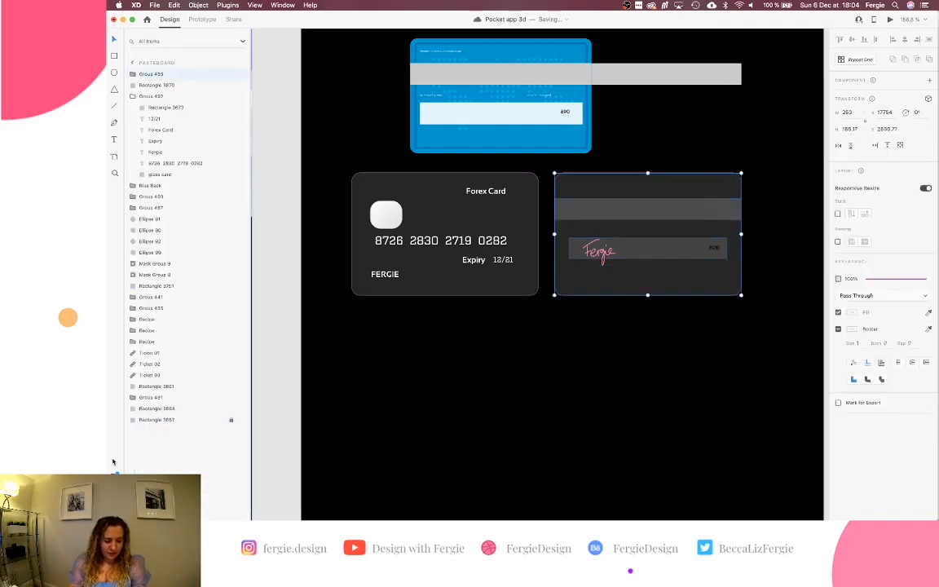
double_click(152, 74)
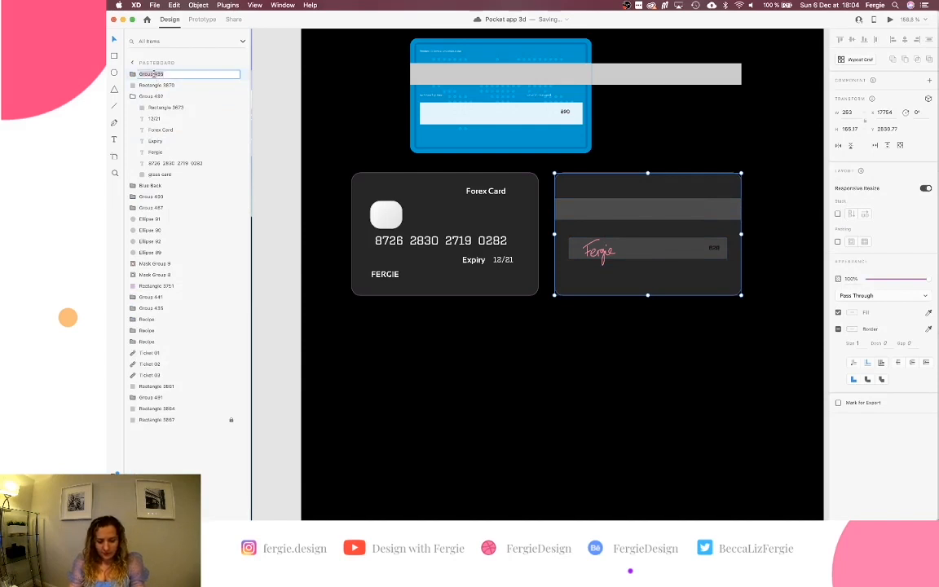
type("Forex Card Back")
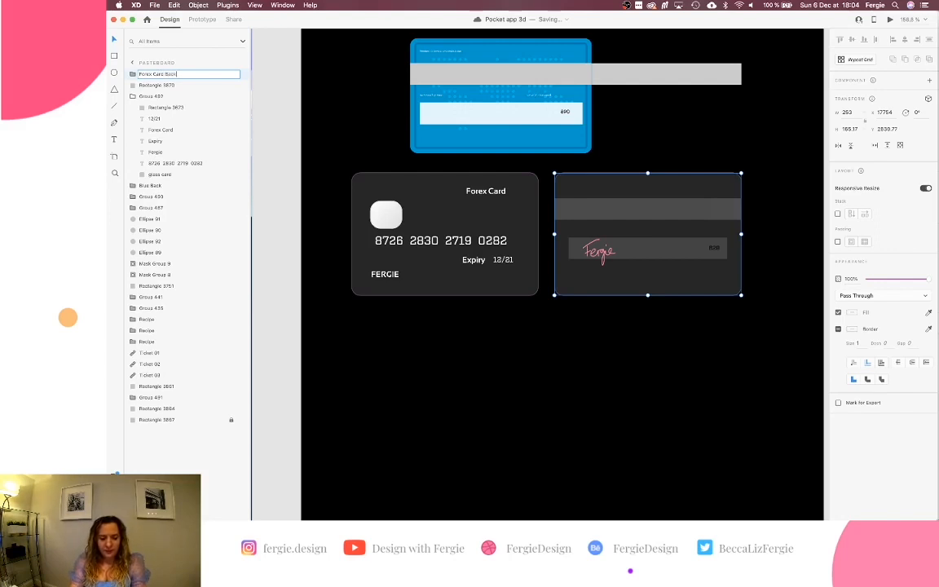
key("Return")
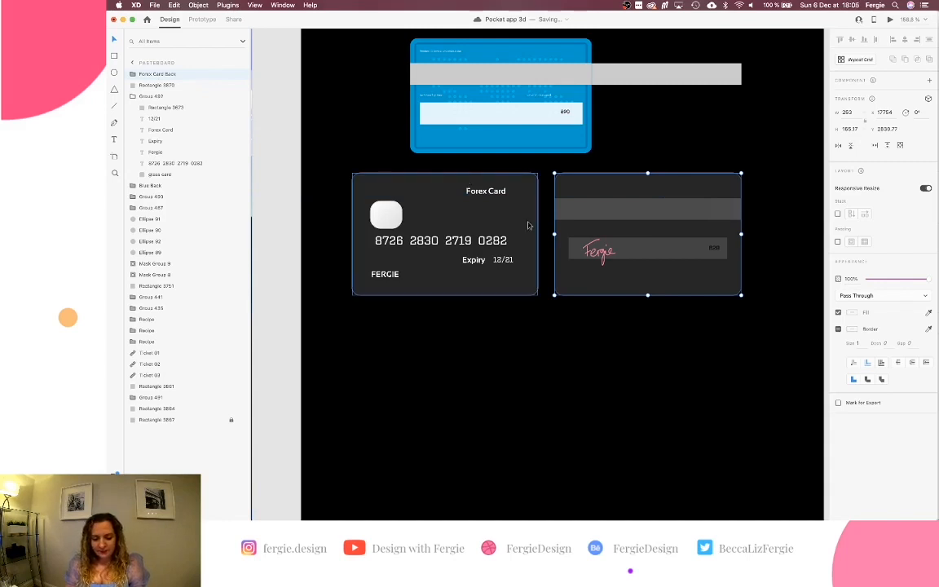
scroll(528, 225, "right", 3)
scroll(528, 224, "down", 1)
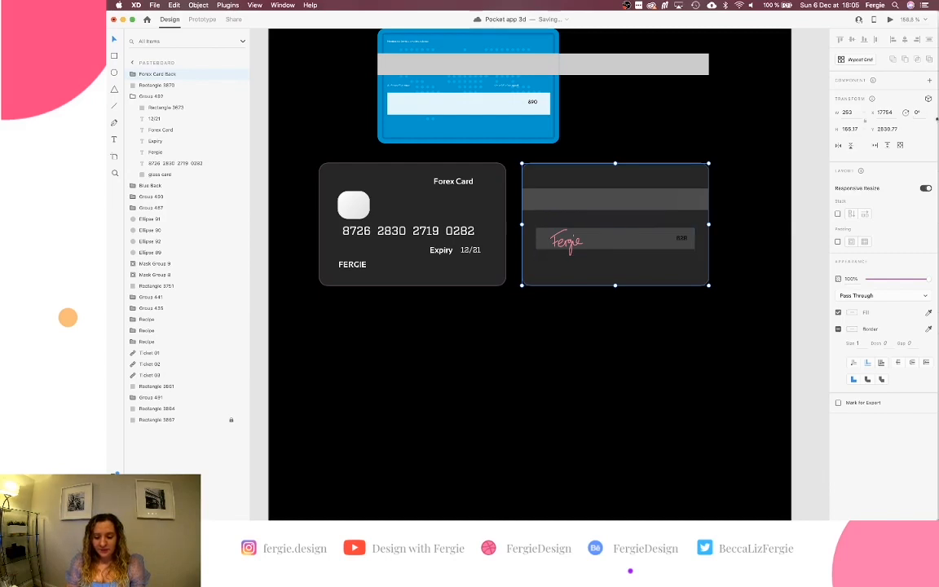
Flip the back card 180° on Y with 3D Transforms, then stack the front card over it.
left_click(929, 99)
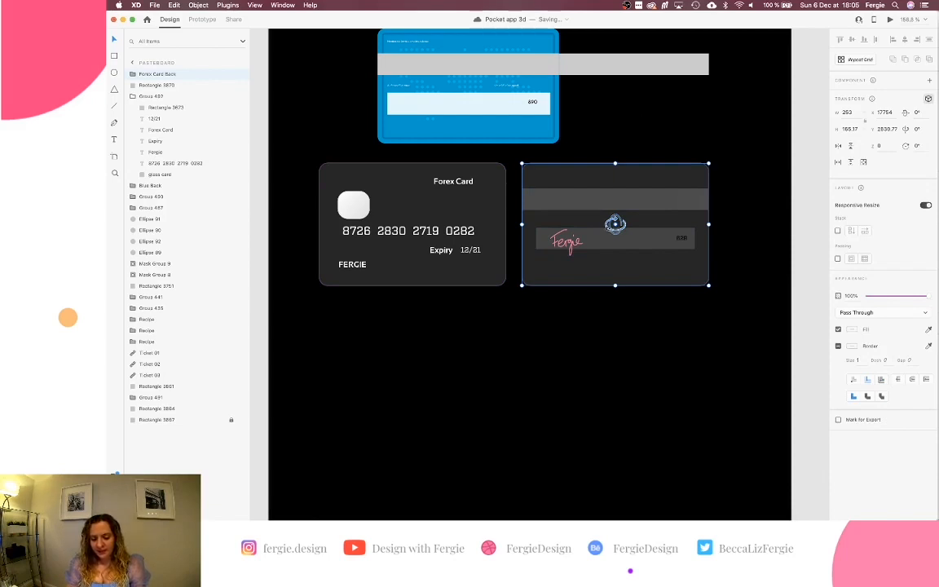
left_click_drag(616, 223, 791, 229)
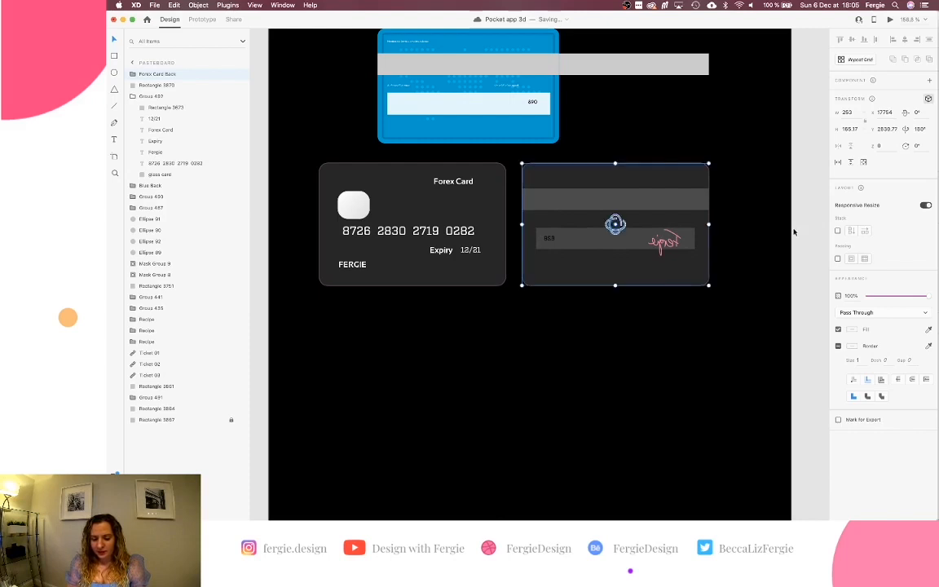
left_click(461, 274)
left_click_drag(462, 274, 662, 271)
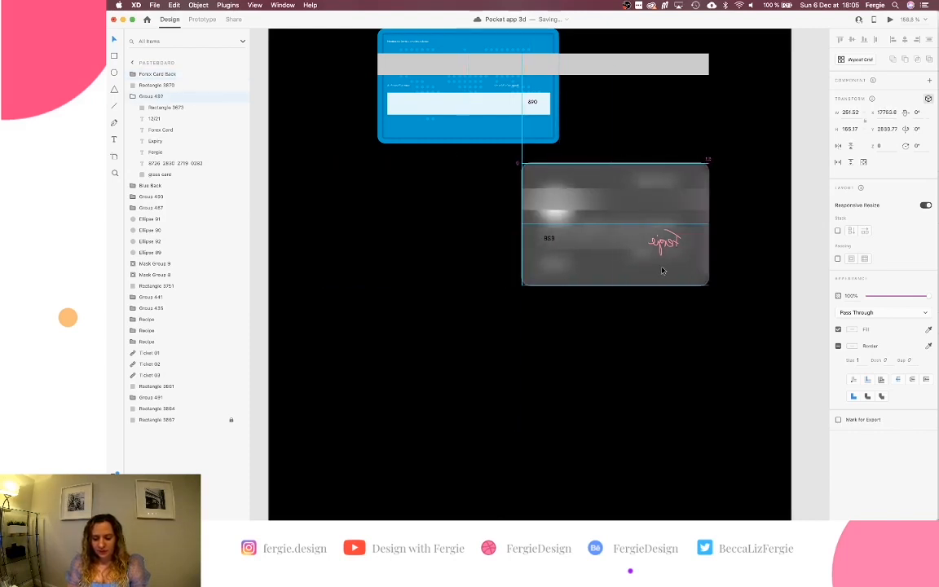
key("super+shift+bracketright")
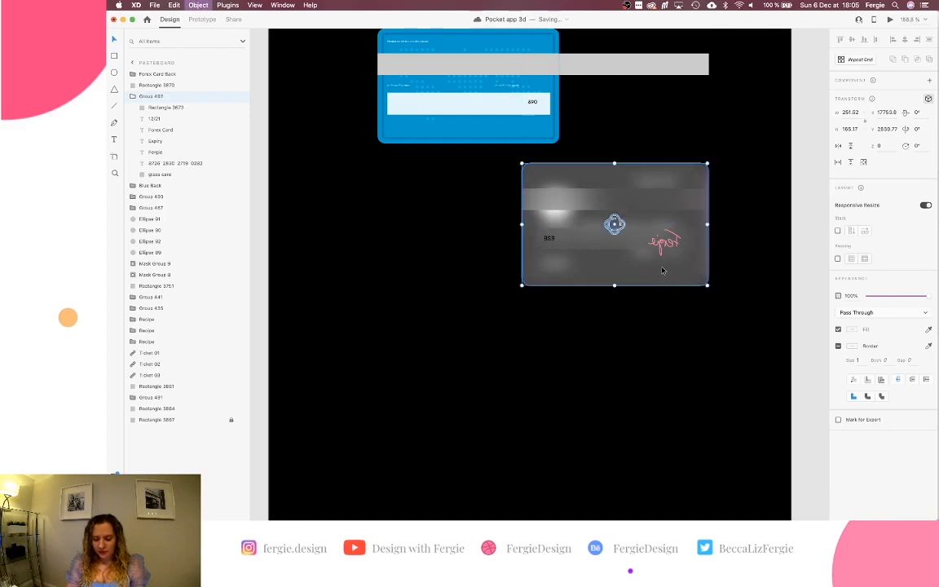
Align the front and back cards exactly and reselect the stacked card.
left_click_drag(723, 234, 690, 249)
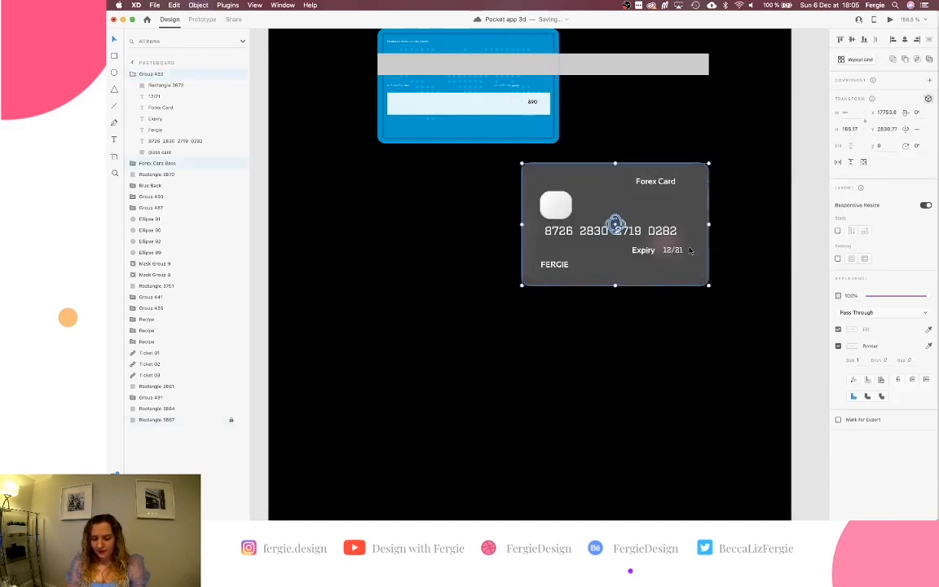
left_click(904, 40)
left_click(744, 205)
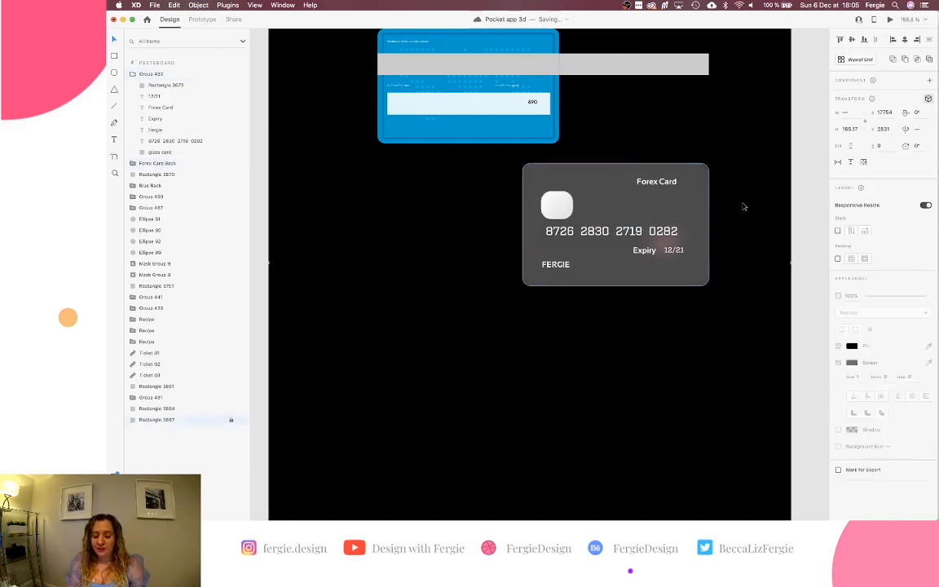
left_click_drag(743, 206, 698, 226)
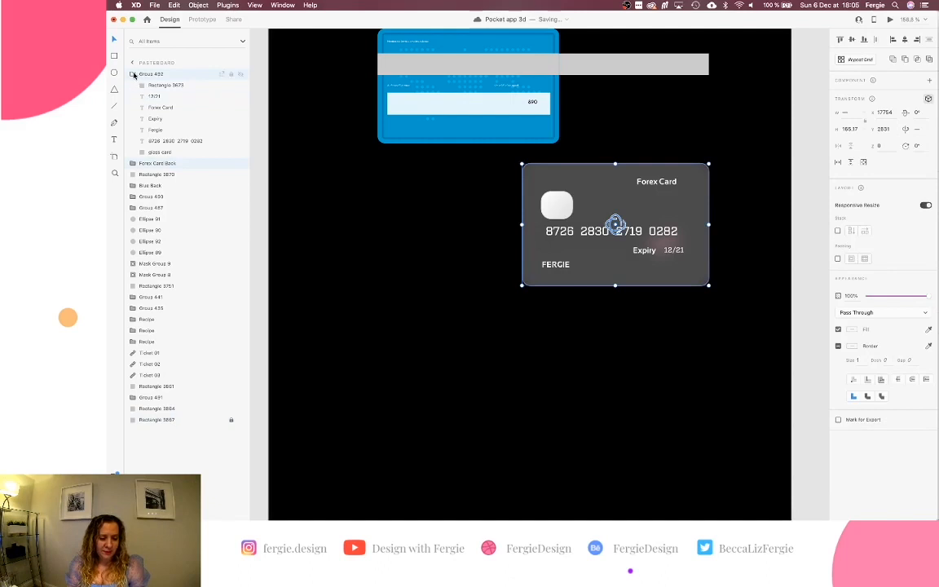
left_click(133, 75)
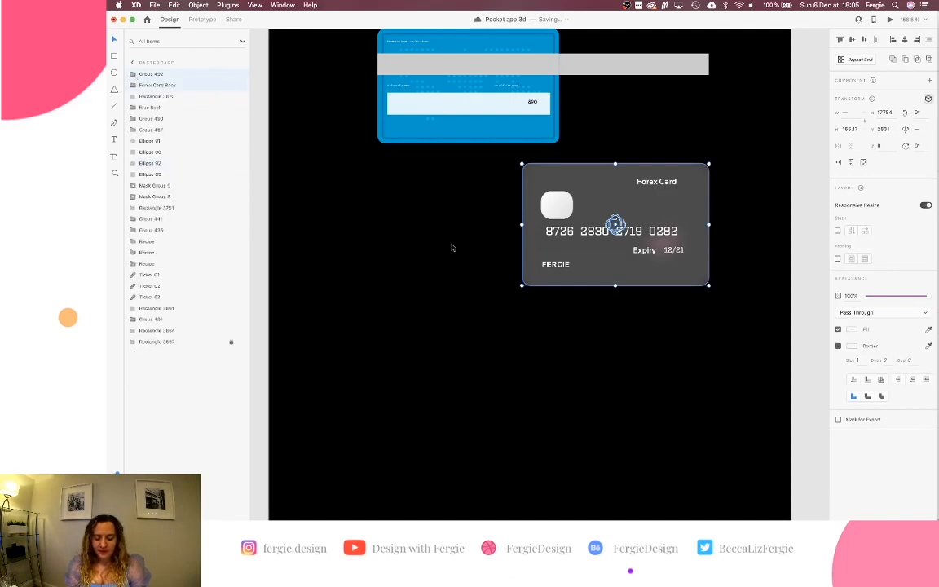
scroll(452, 247, "down", 5)
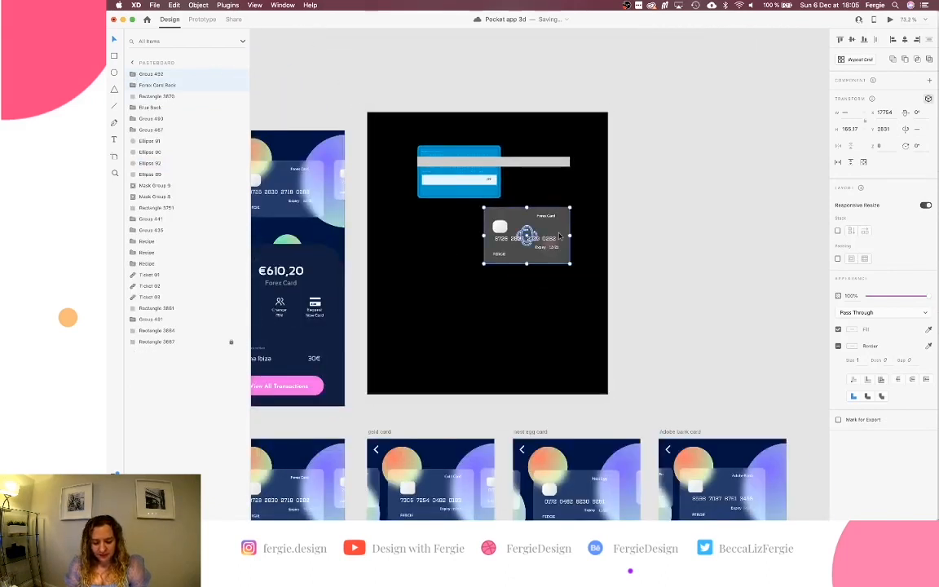
scroll(559, 236, "up", 5)
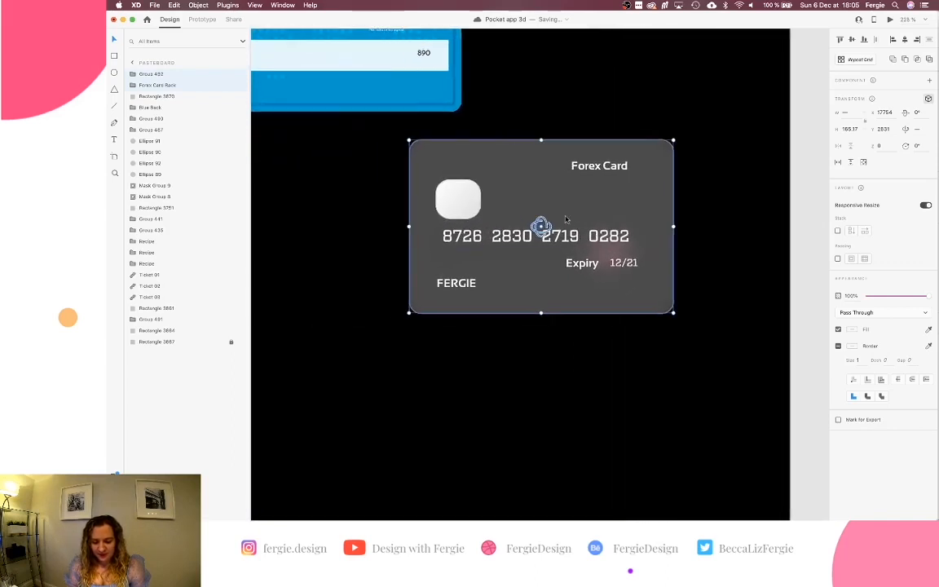
scroll(548, 225, "left", 2)
scroll(561, 224, "down", 3)
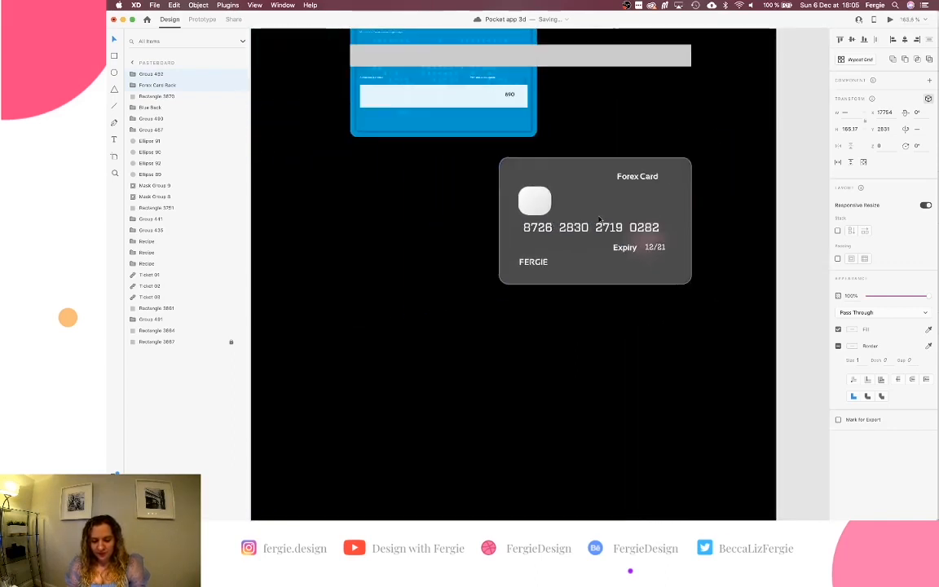
Duplicate the stacked card pair to the left, undoing a test rotation and an extra back copy.
left_click_drag(662, 218, 428, 218, "alt")
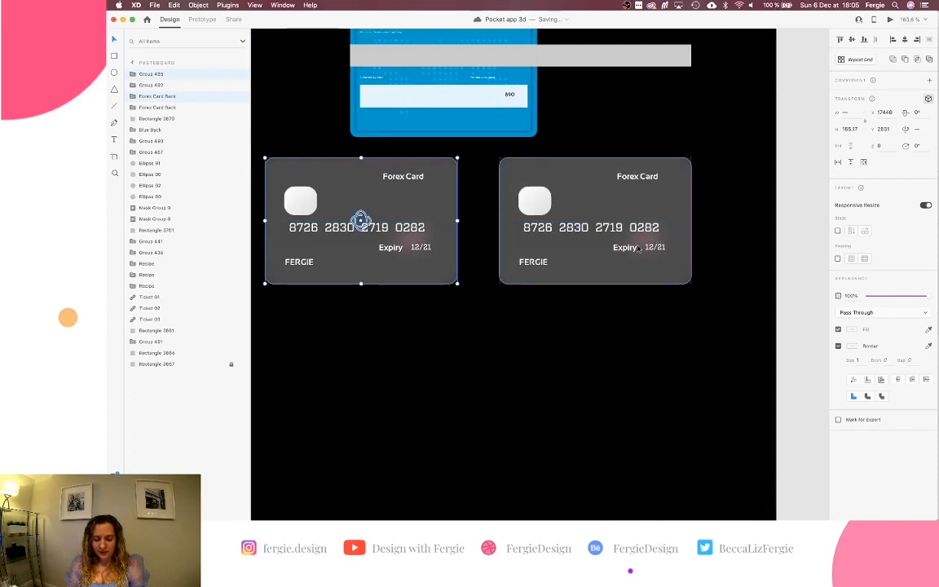
left_click(672, 207)
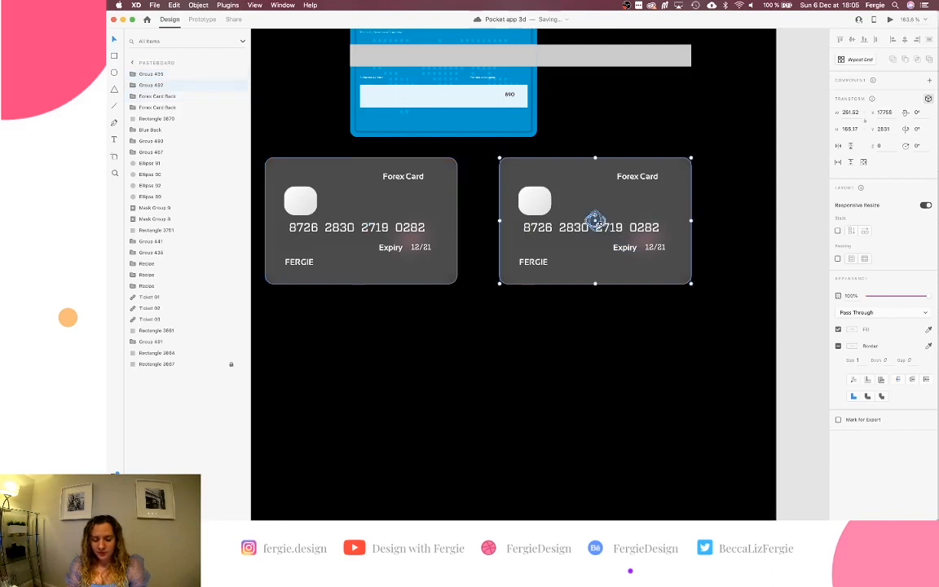
left_click_drag(596, 222, 525, 225)
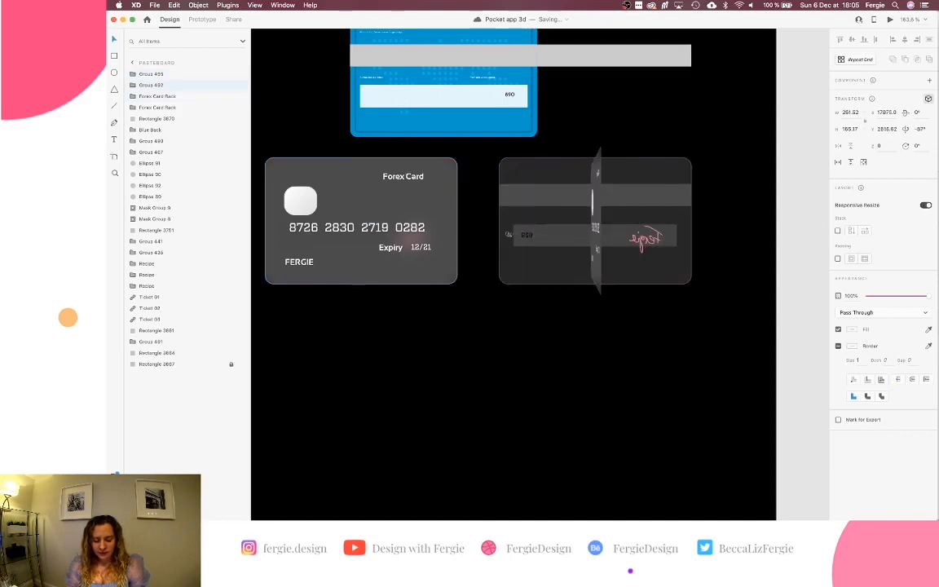
key("super+z")
left_click(416, 231)
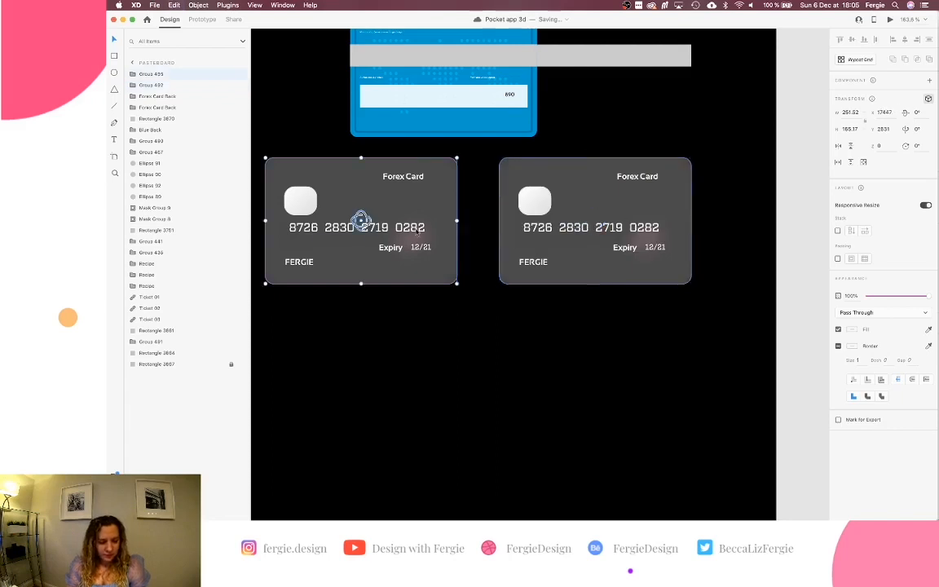
left_click_drag(398, 300, 423, 251)
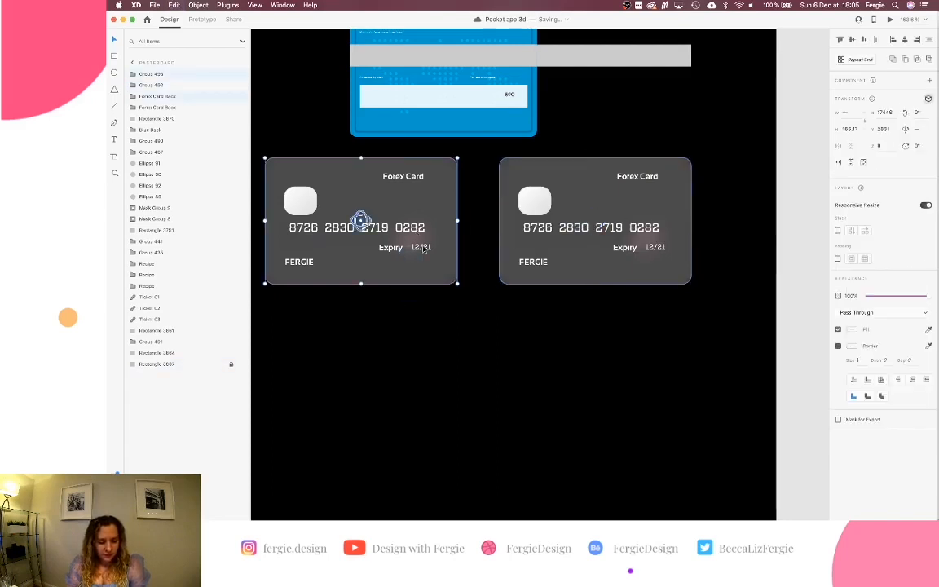
key("super+z")
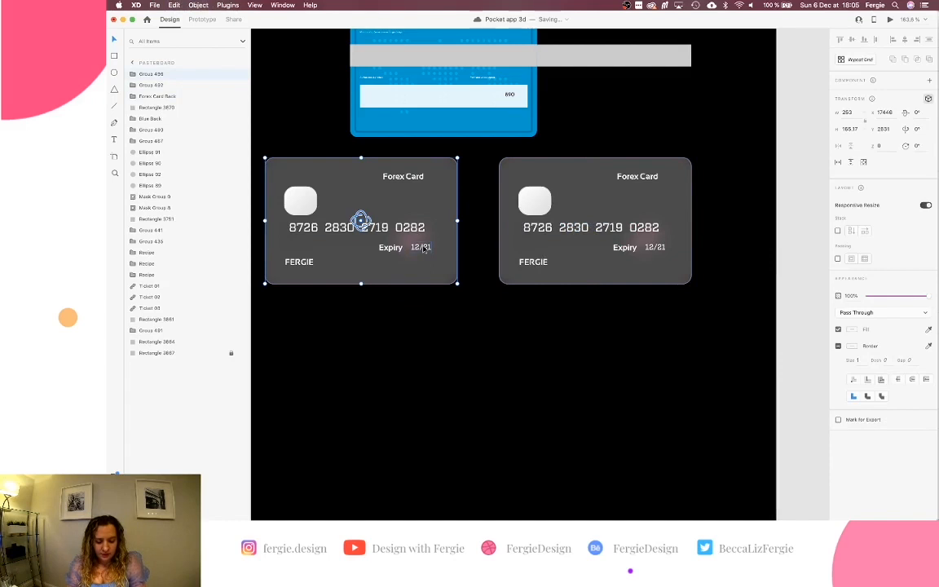
Rotate the left Forex card to -180° around its vertical axis.
left_click(374, 322)
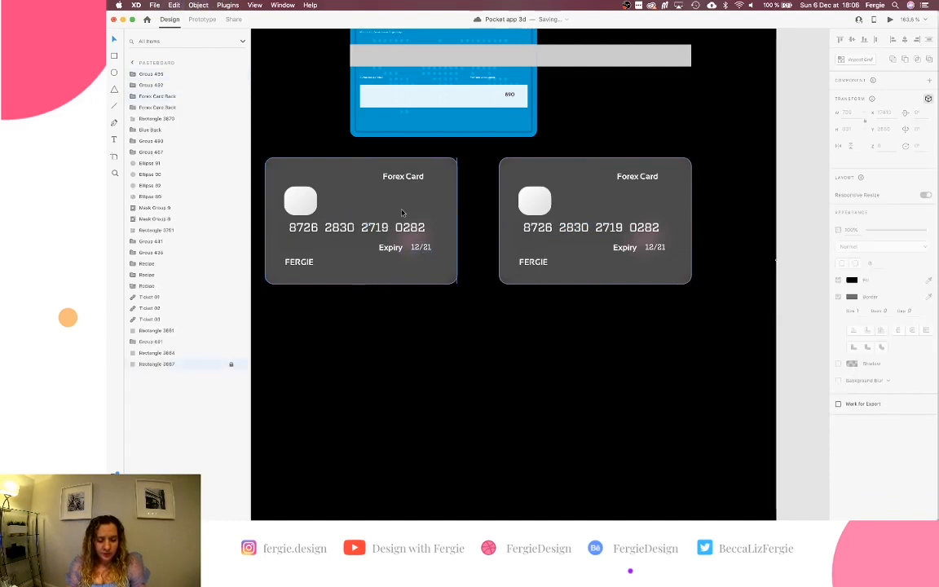
left_click(360, 220)
left_click(362, 293)
left_click(362, 221)
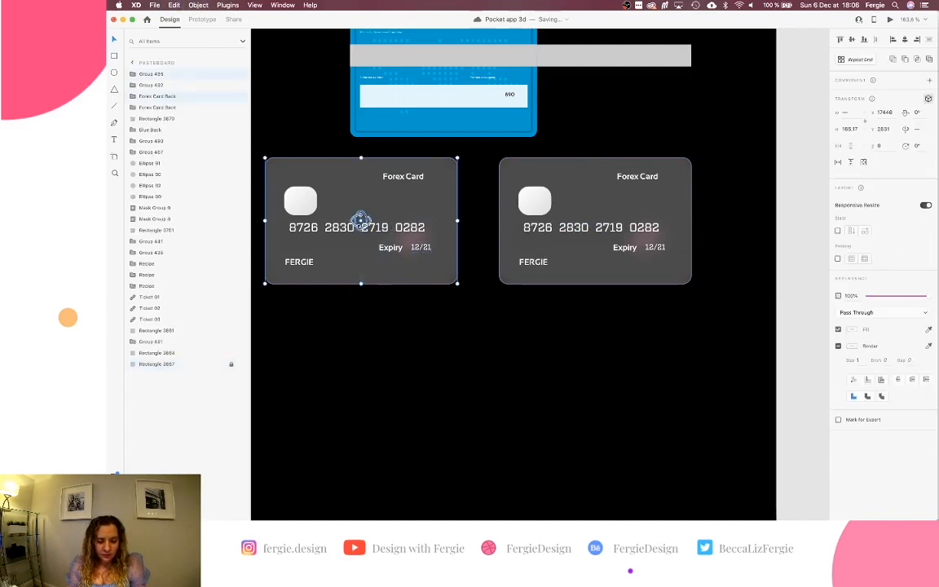
left_click_drag(360, 220, 234, 227)
key("super+z")
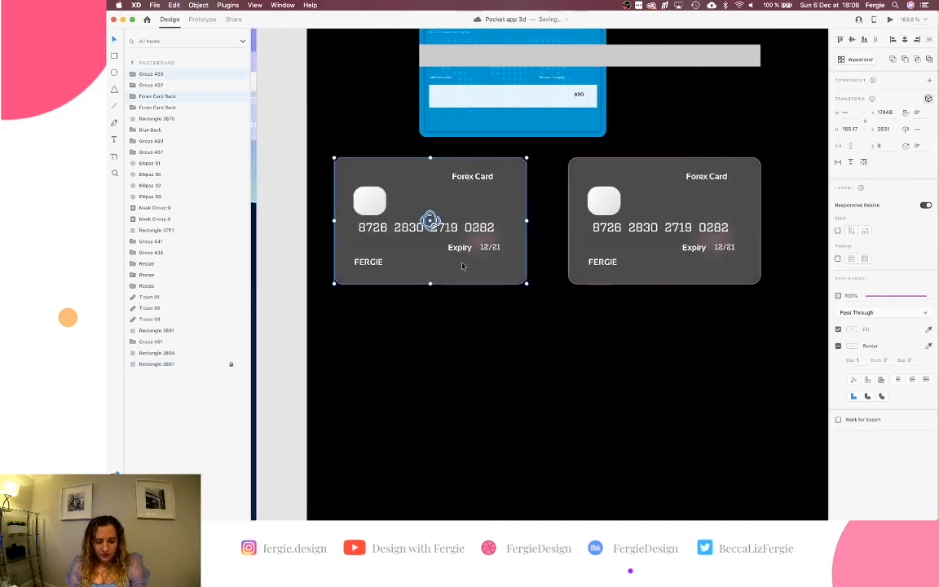
left_click(463, 305)
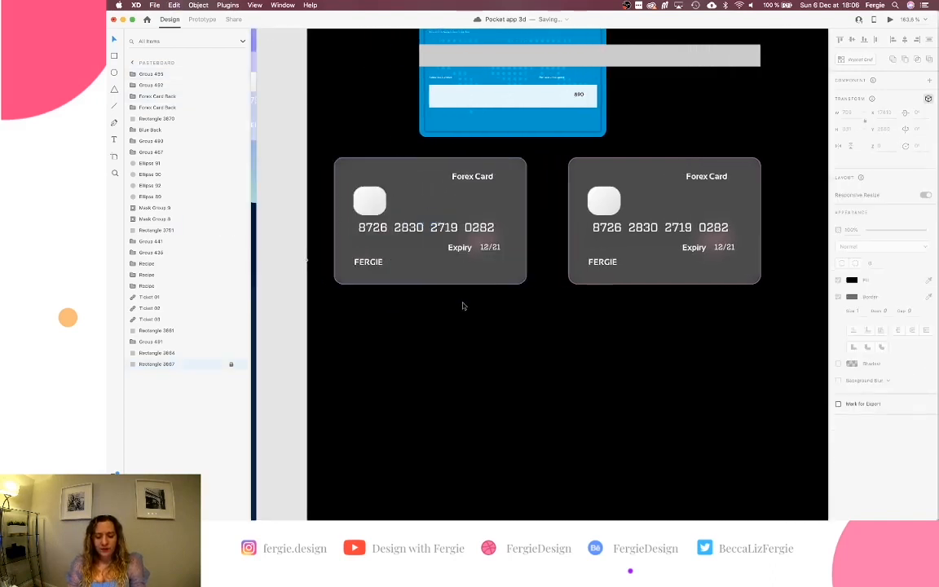
left_click(469, 237)
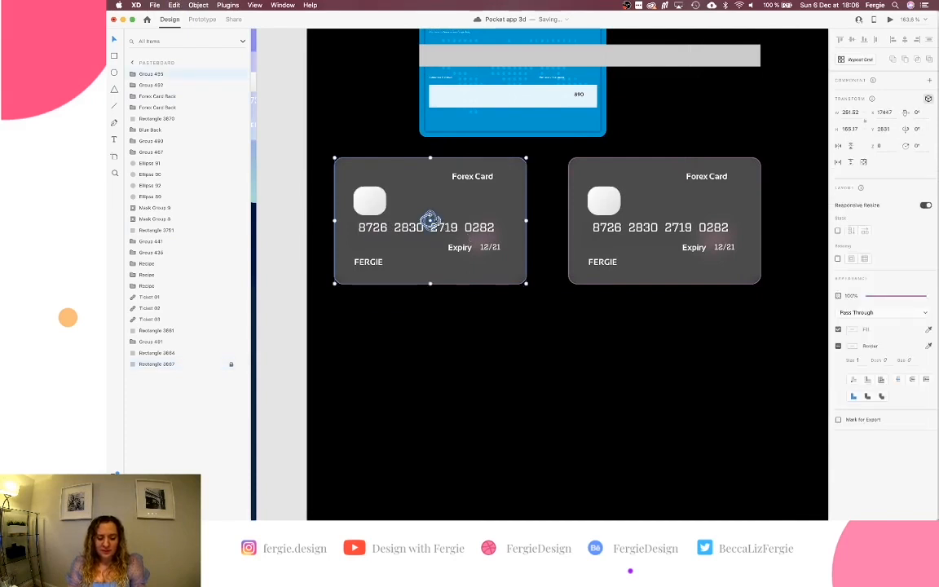
left_click_drag(430, 220, 285, 243)
Move Forex Card Back under Group 455 in Layers, hide the front to check it, then show it again.
scroll(266, 238, "left", 5)
left_click(159, 86)
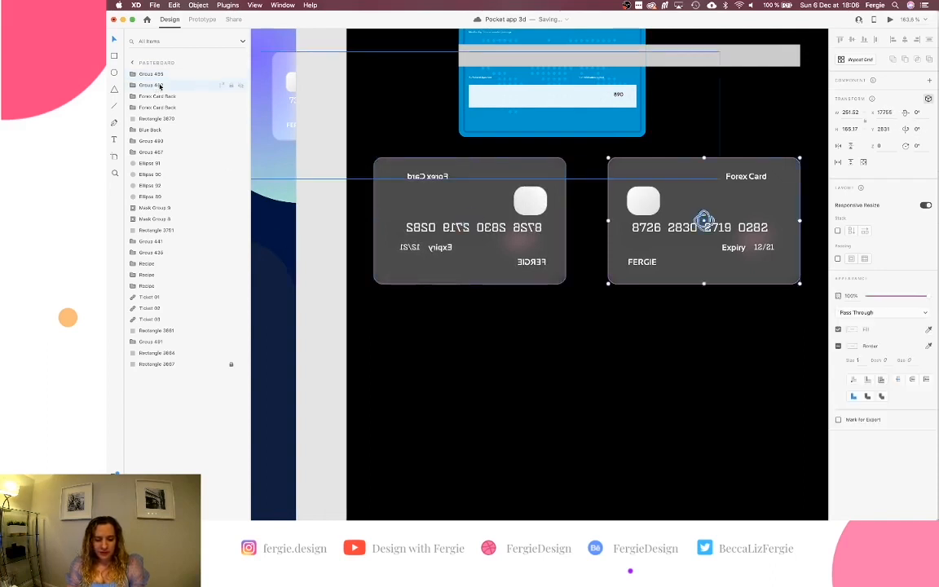
mouse_move(161, 96)
left_mouse_down()
mouse_move(162, 74)
mouse_move(163, 85)
left_mouse_up()
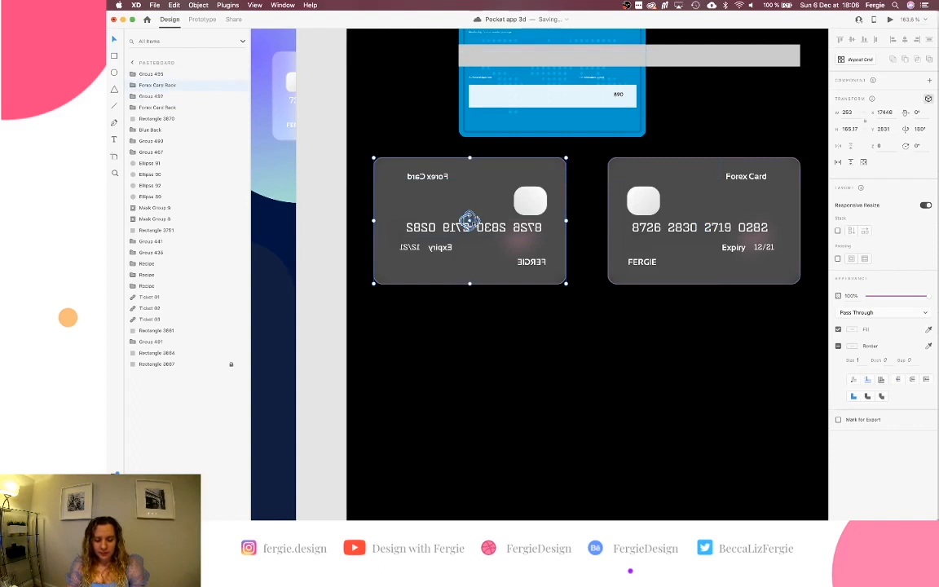
left_click(240, 75)
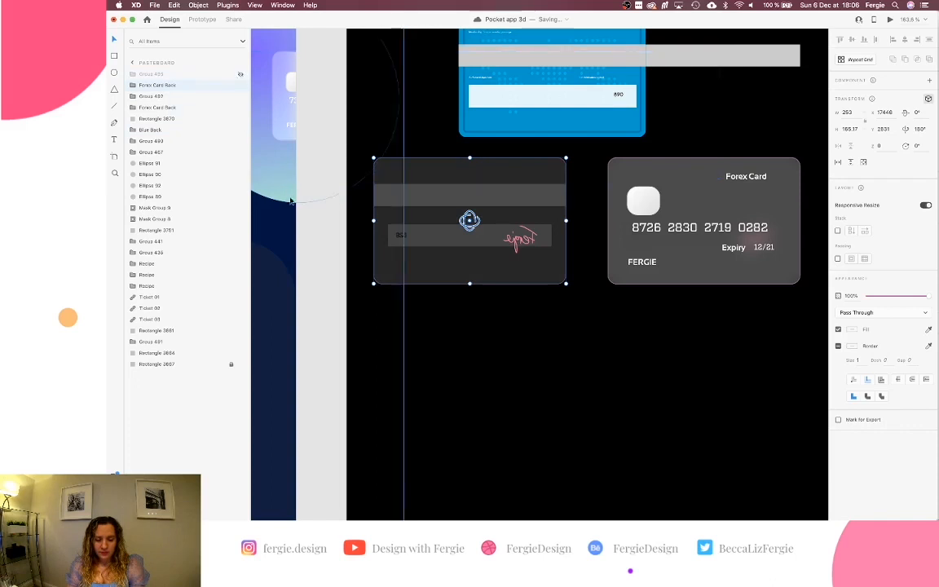
left_click_drag(470, 220, 282, 221)
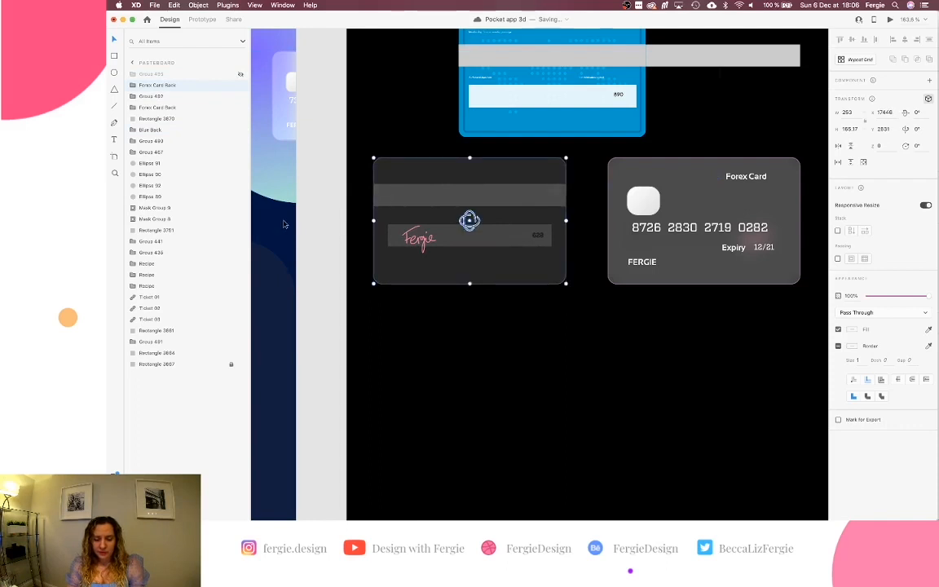
left_click(233, 74)
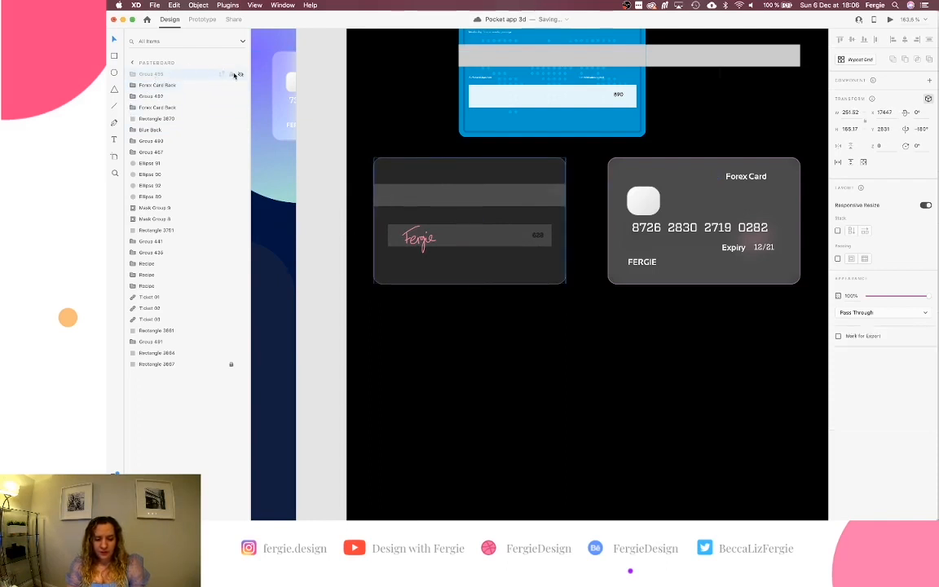
left_click(239, 74)
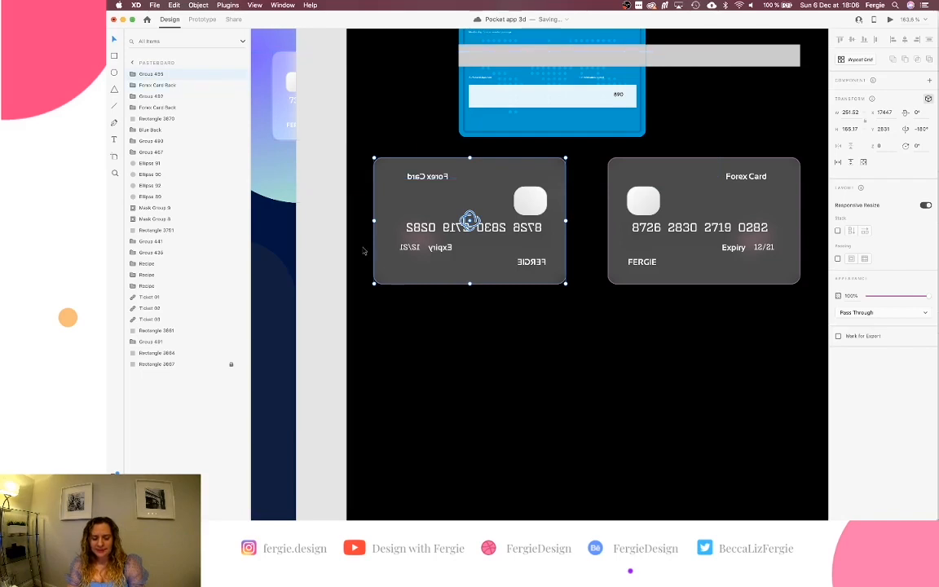
scroll(364, 251, "down", 6)
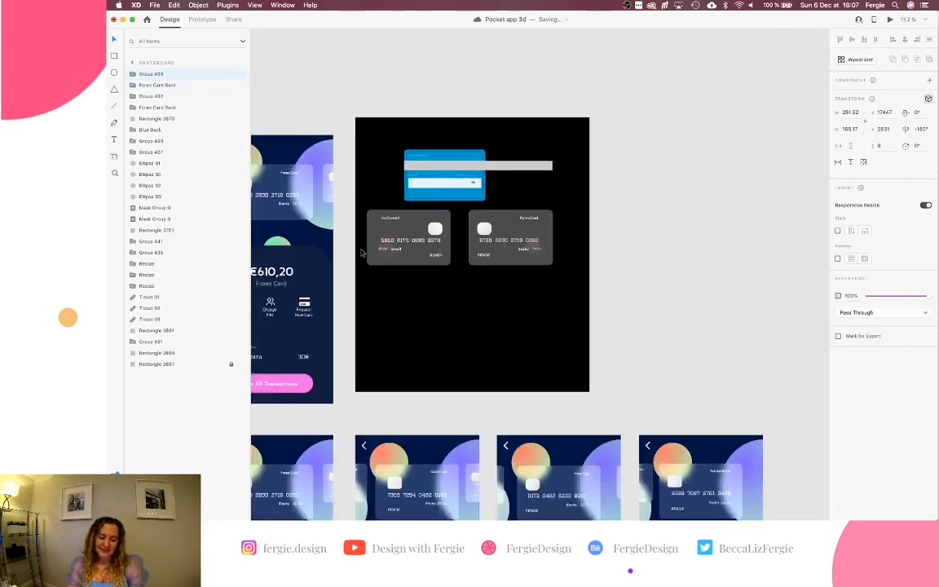
scroll(361, 252, "down", 6)
scroll(361, 253, "left", 8)
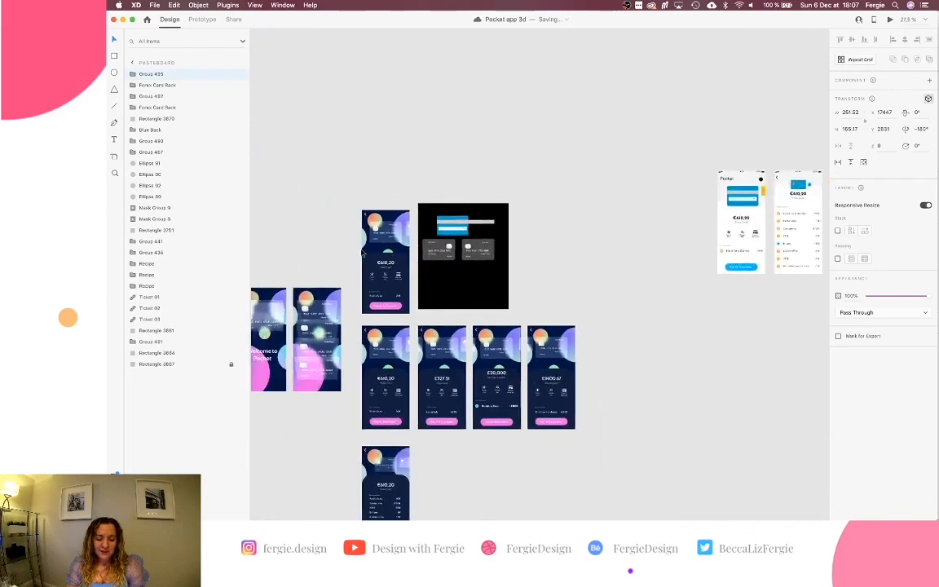
scroll(362, 253, "left", 10)
scroll(361, 253, "up", 3)
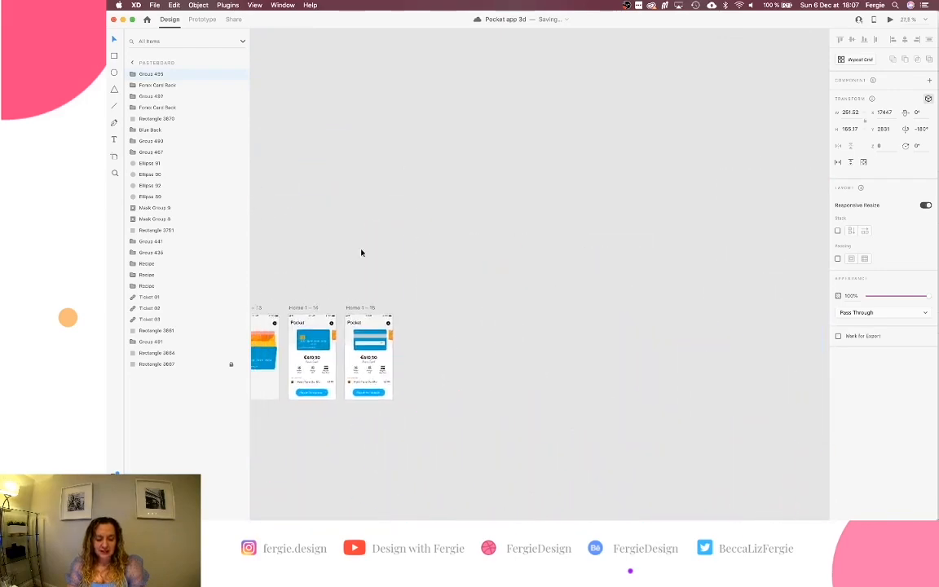
scroll(361, 253, "down", 3)
scroll(361, 253, "left", 4)
scroll(361, 253, "up", 12)
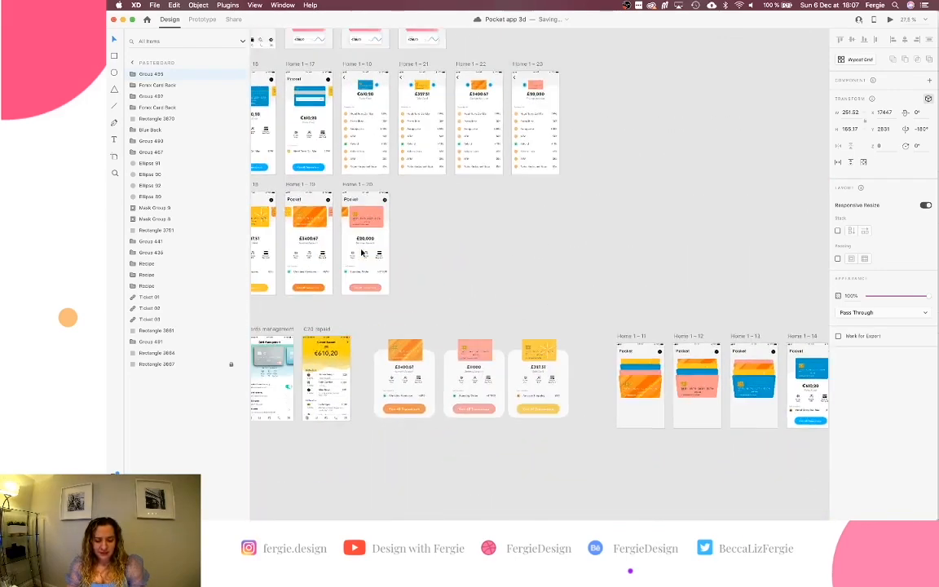
scroll(427, 218, "up", 6)
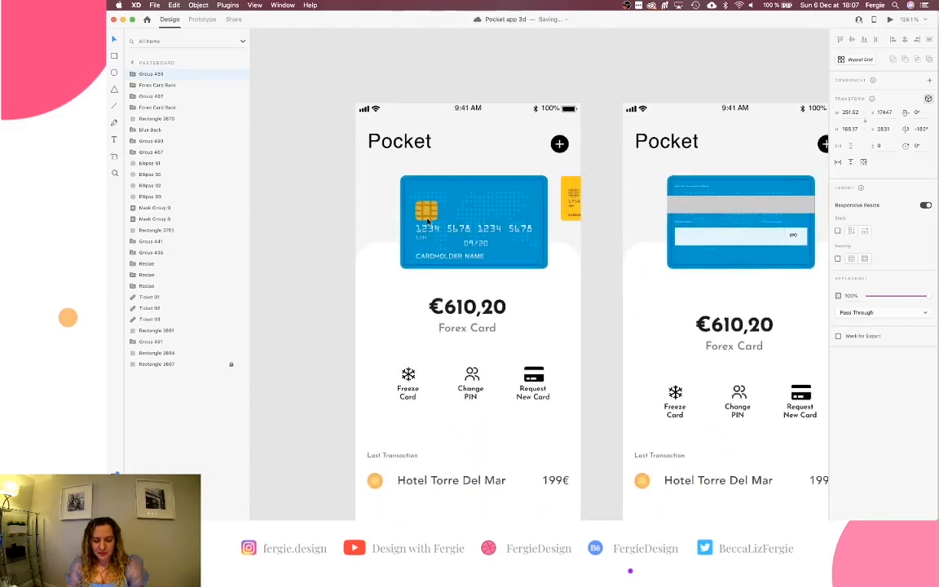
scroll(465, 216, "down", 2)
left_click(465, 216)
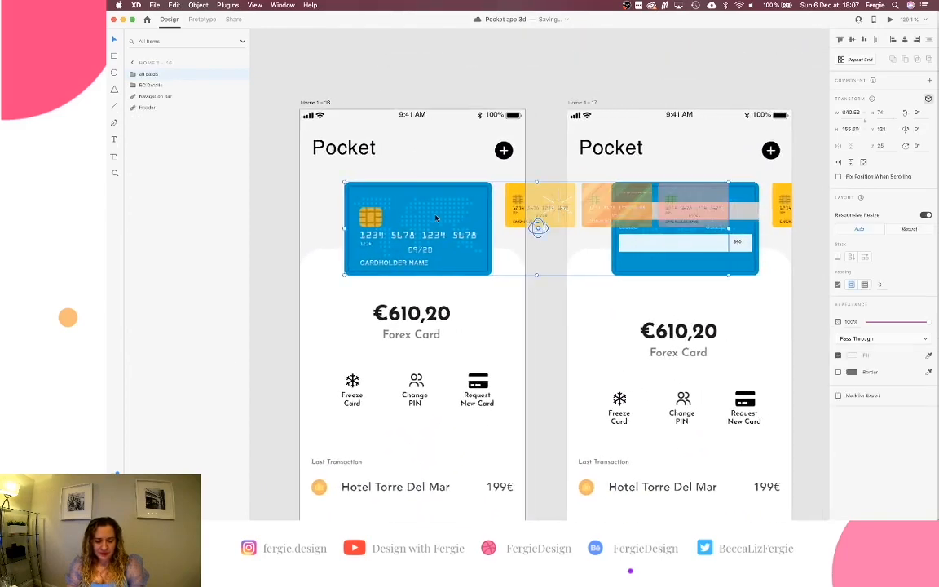
double_click(426, 218)
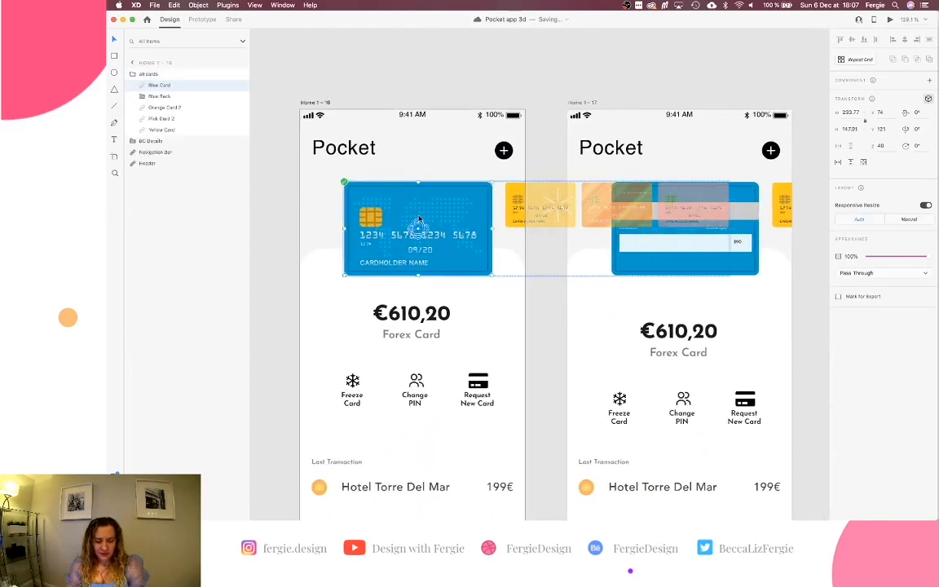
left_click(163, 96)
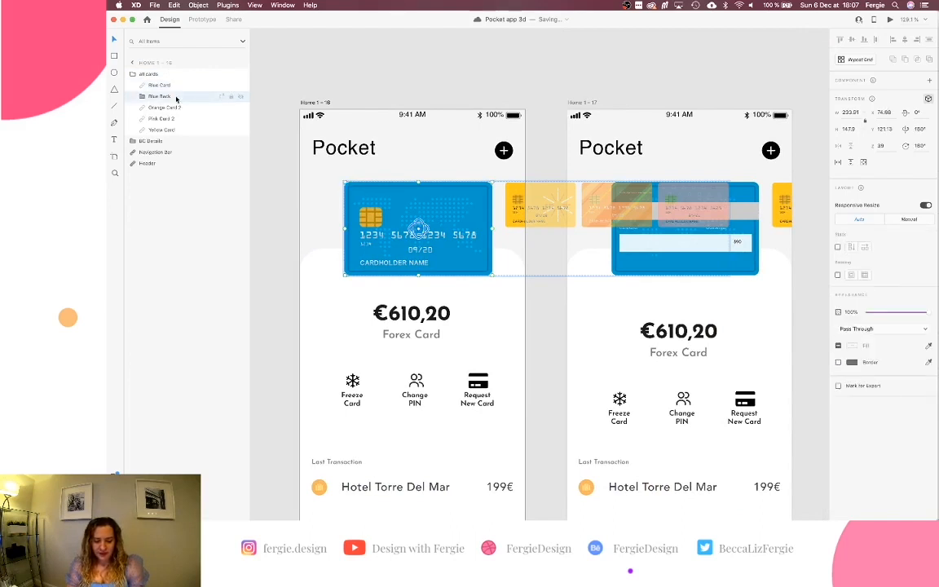
left_click(253, 183)
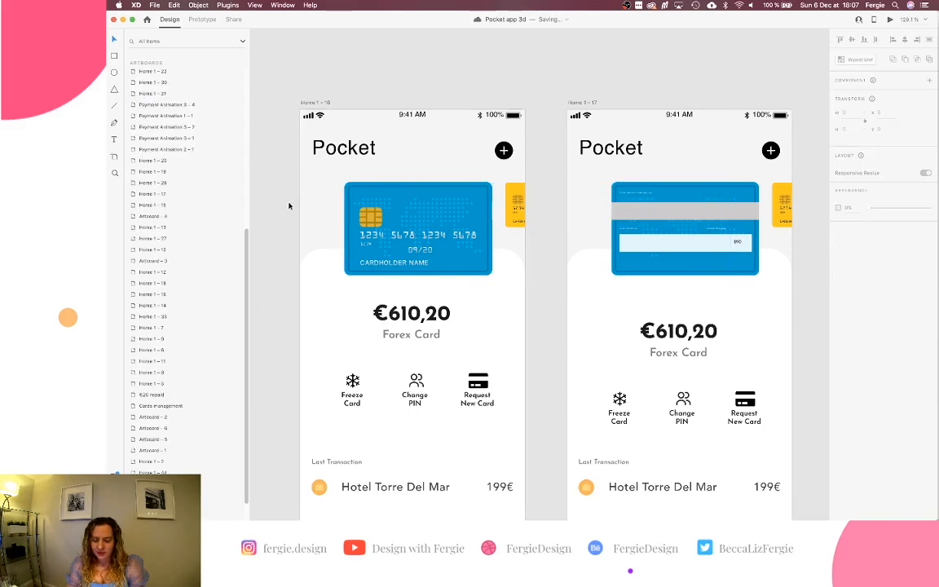
scroll(289, 205, "down", 10)
scroll(287, 206, "down", 10)
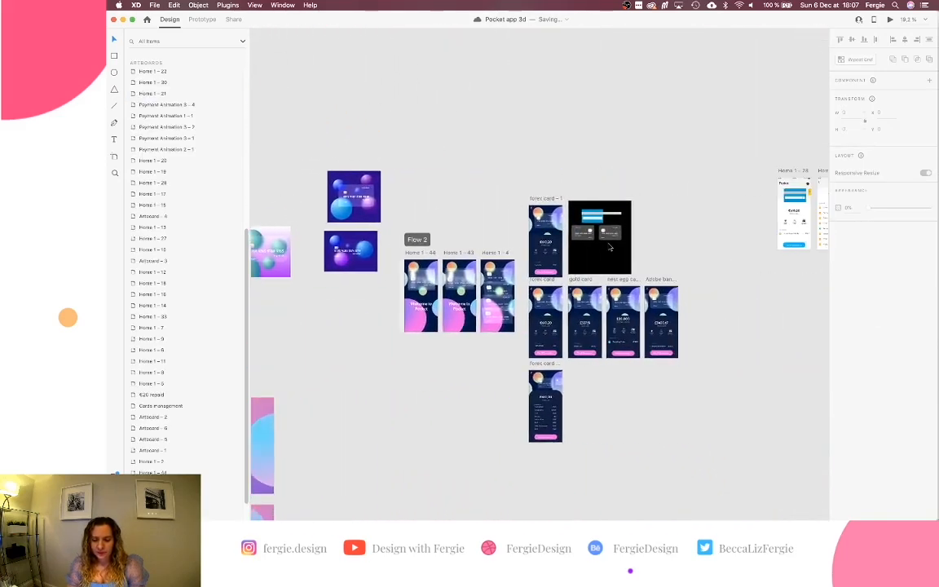
scroll(609, 247, "up", 10)
scroll(610, 247, "up", 3)
Set the left card's Forex Card Back Z value from 0 to 1.
left_click(506, 226)
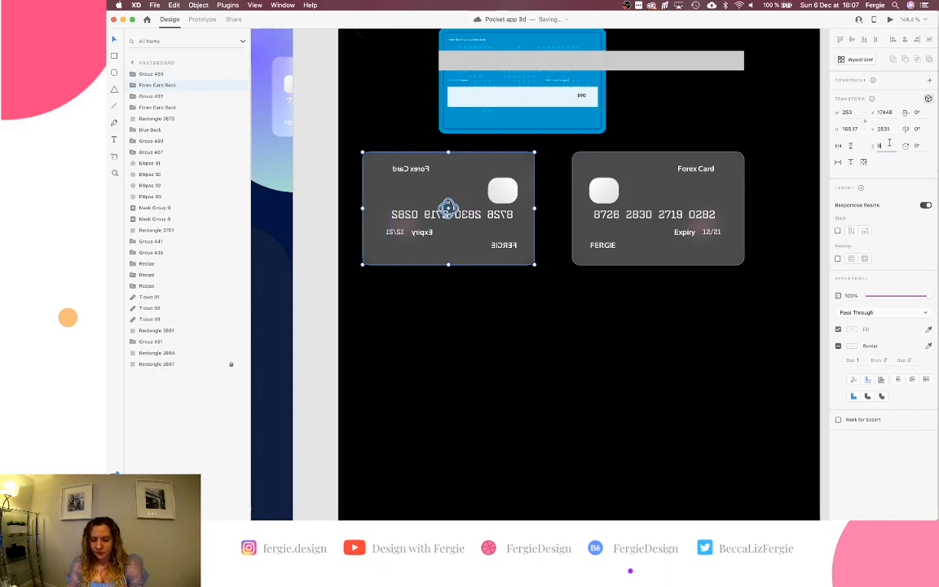
key("Up")
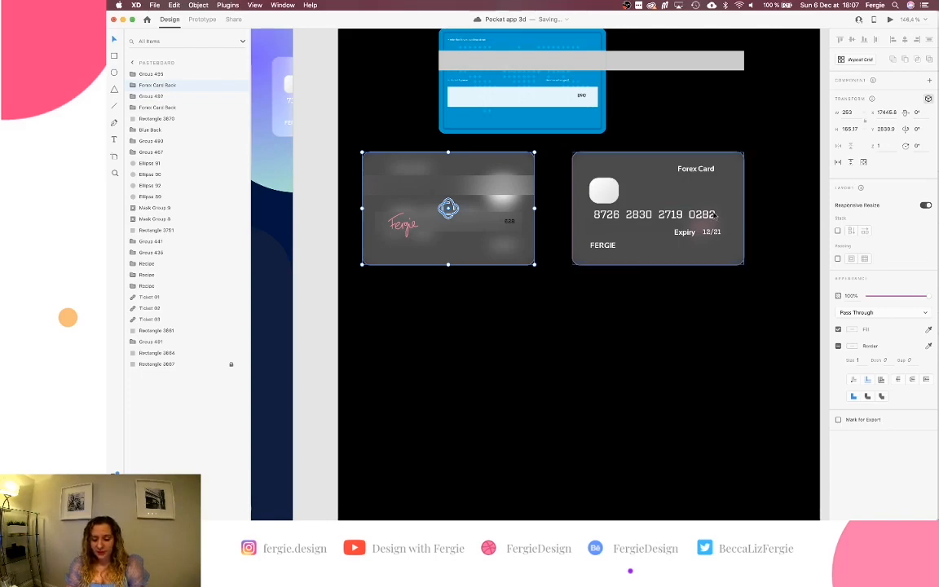
scroll(713, 214, "down", 10)
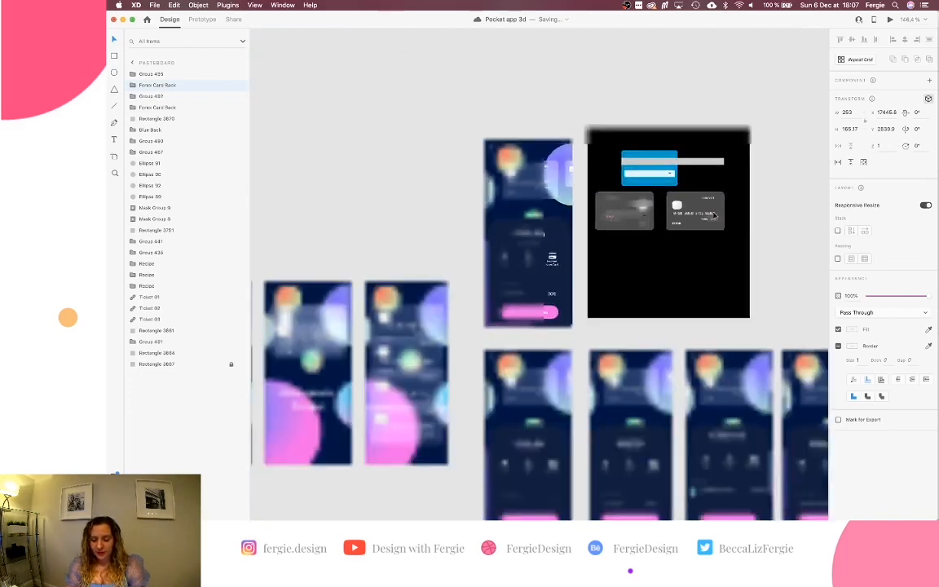
Inspect the Blue Card's back rotation on the Home artboard.
scroll(474, 101, "up", 10)
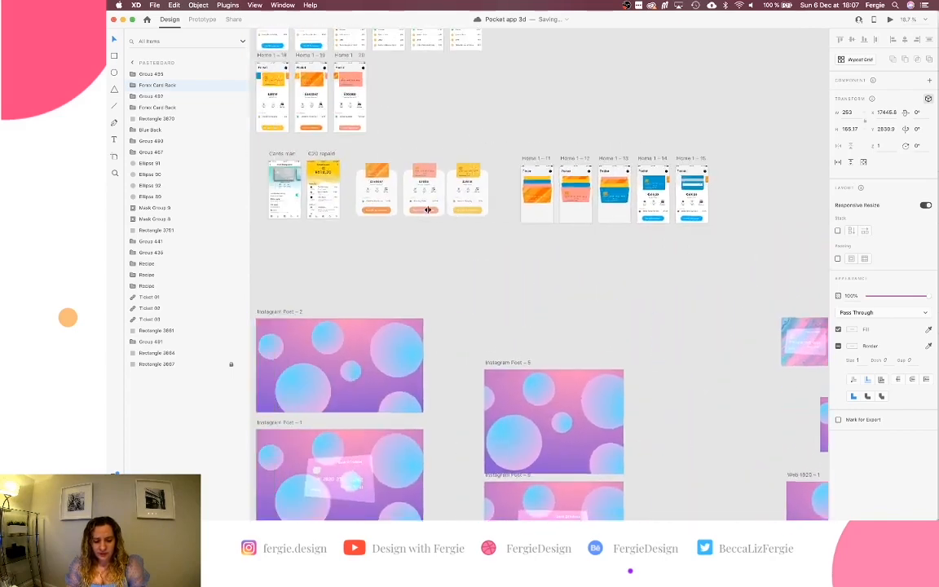
scroll(474, 101, "up", 8)
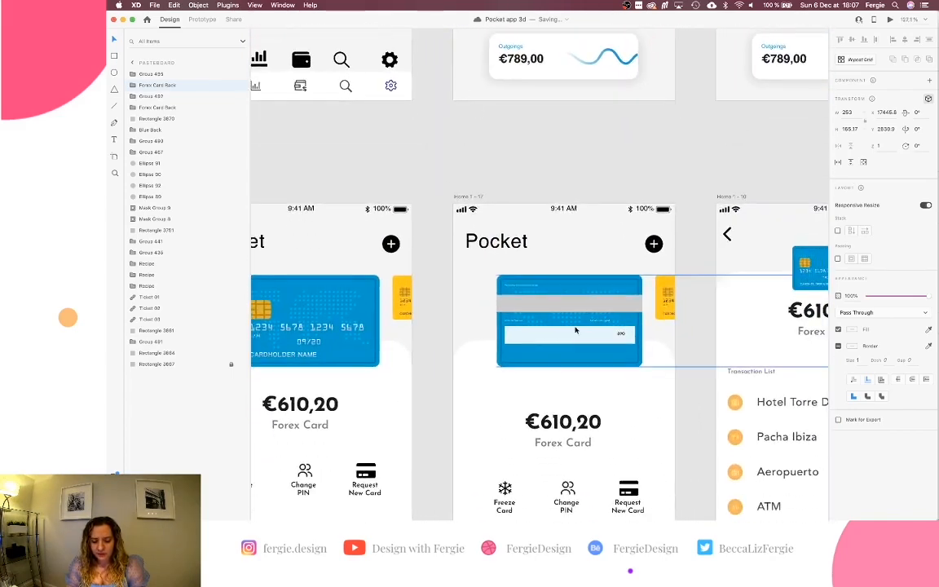
left_click(576, 329)
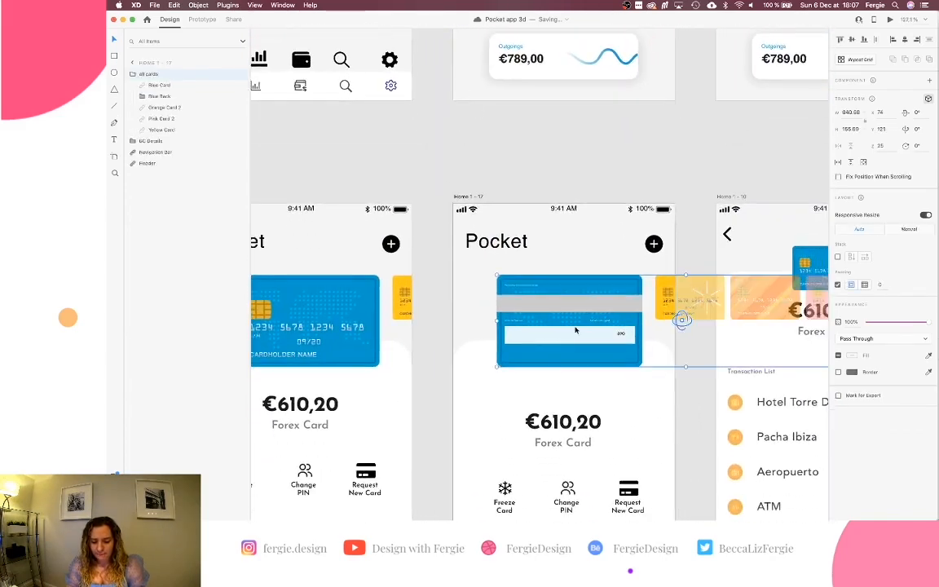
double_click(322, 323)
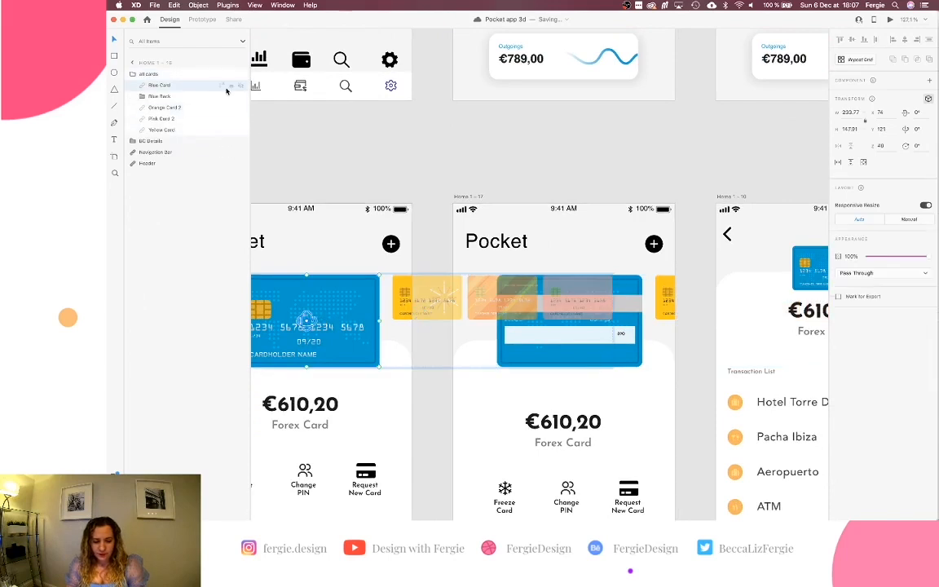
left_click(190, 99)
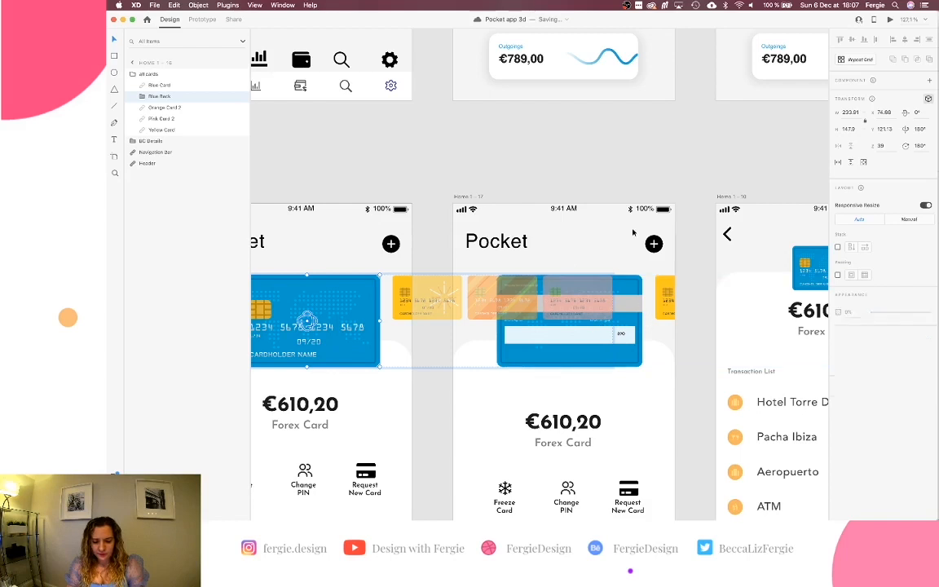
left_click(633, 230)
left_click(615, 316)
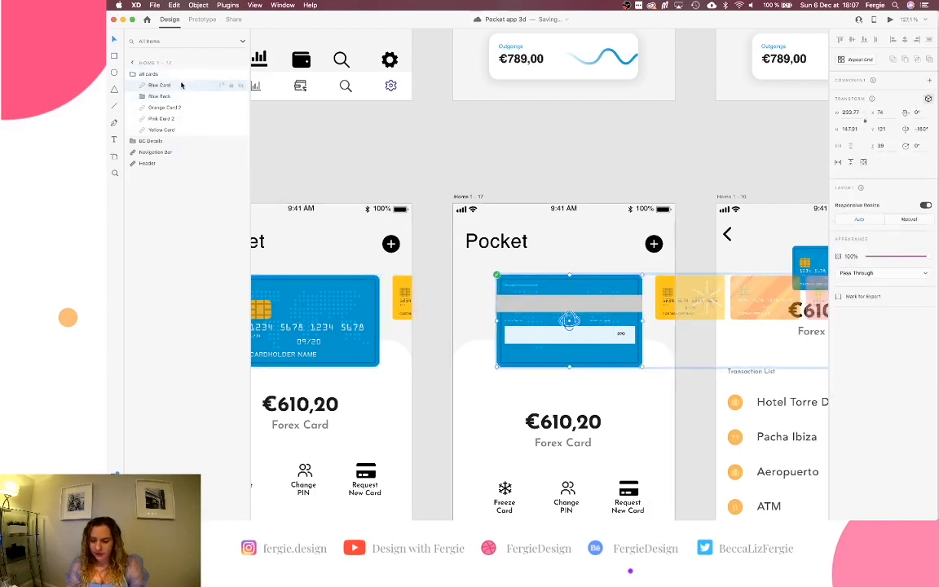
Clear the selection and zoom to fit all artboards.
left_click(436, 163)
key("super+0")
scroll(436, 163, "right", 5)
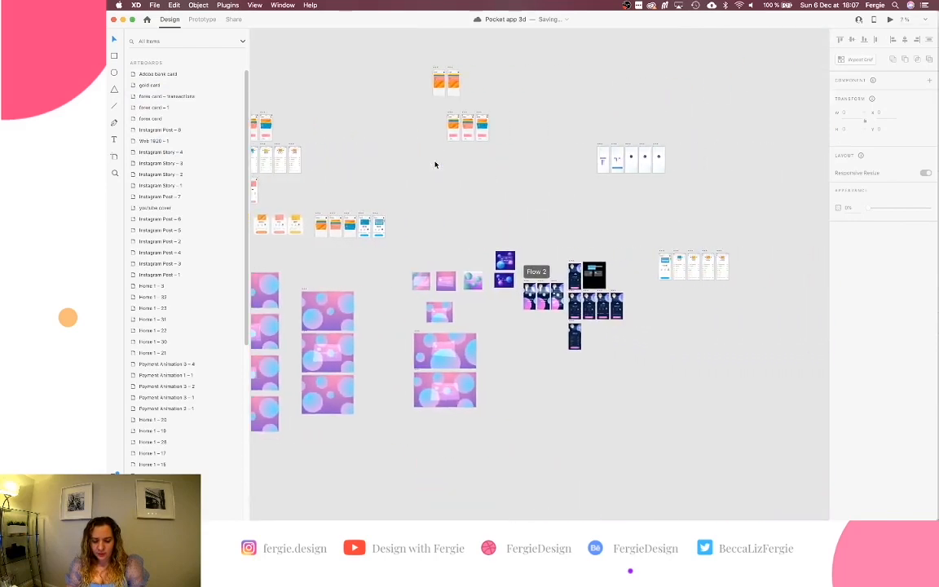
Delete the grey glass Forex Card front on the right of the black mockup board.
scroll(596, 275, "up", 10)
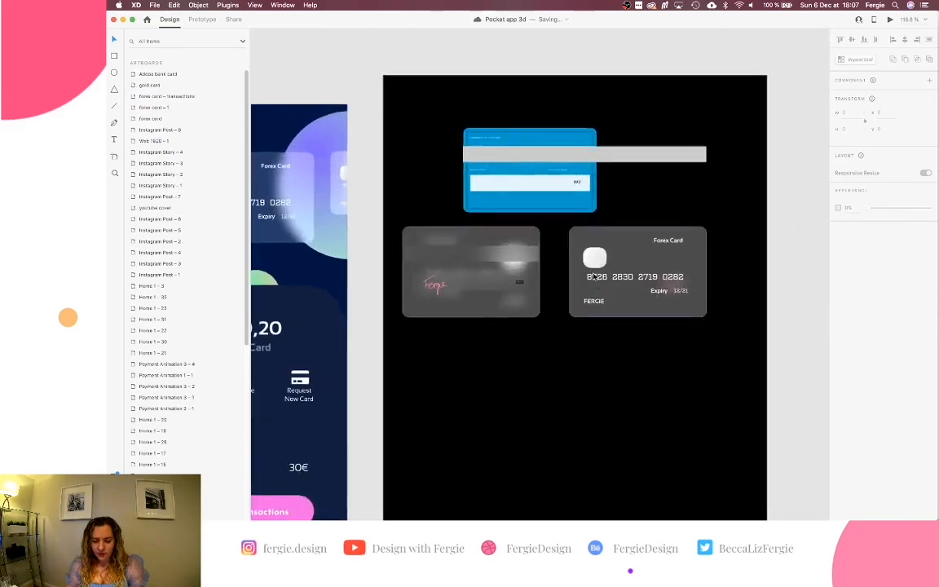
scroll(596, 276, "up", 3)
left_click(610, 278)
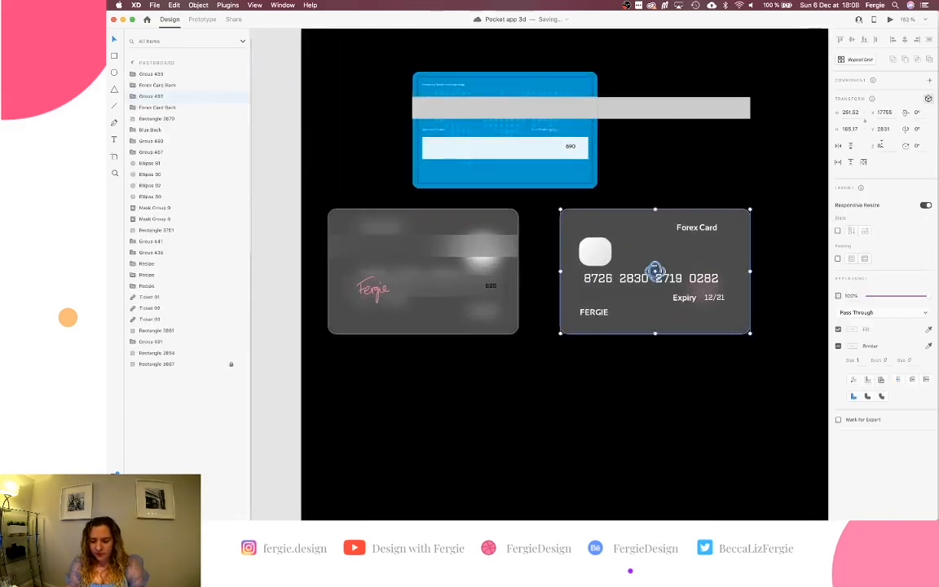
left_click(767, 203)
left_click(580, 302)
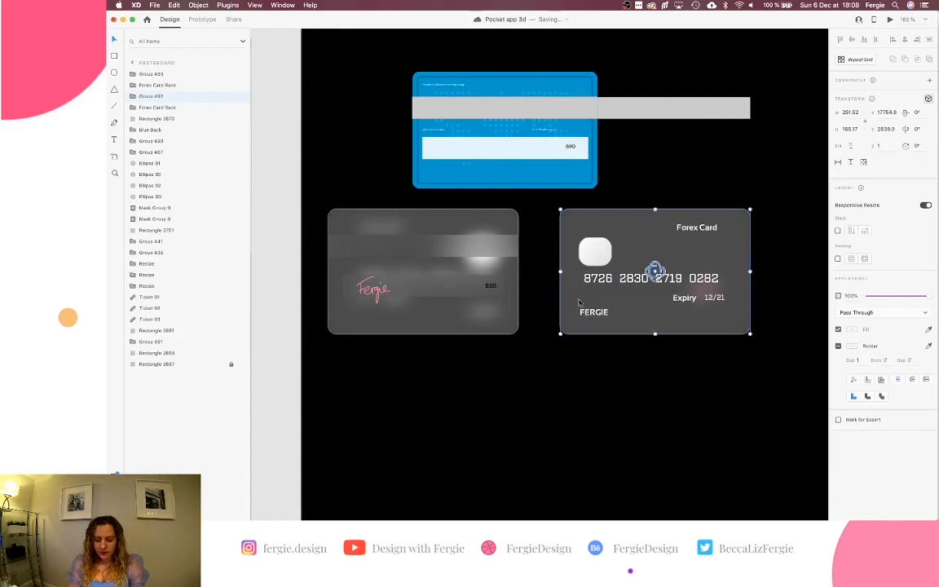
scroll(580, 303, "down", 5)
left_click(603, 336)
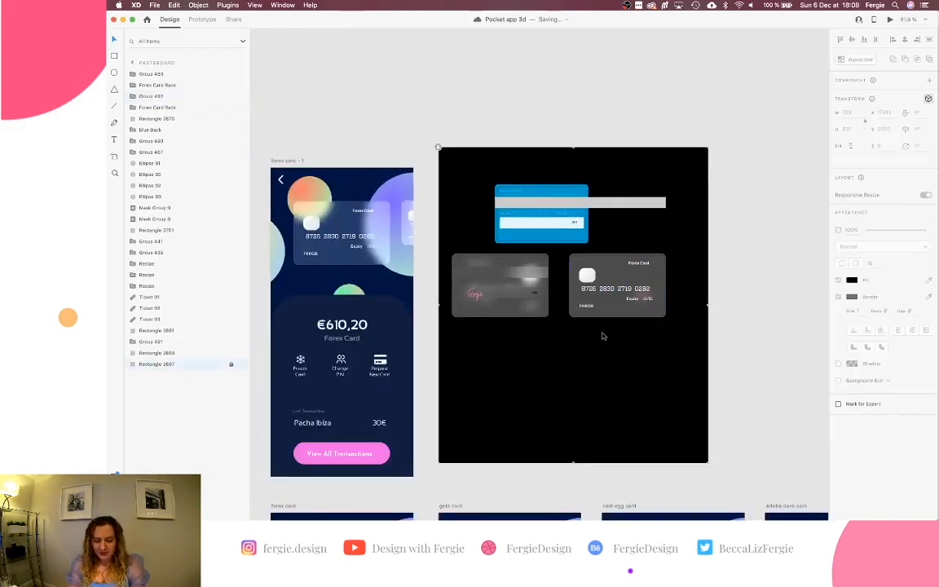
left_click(617, 304)
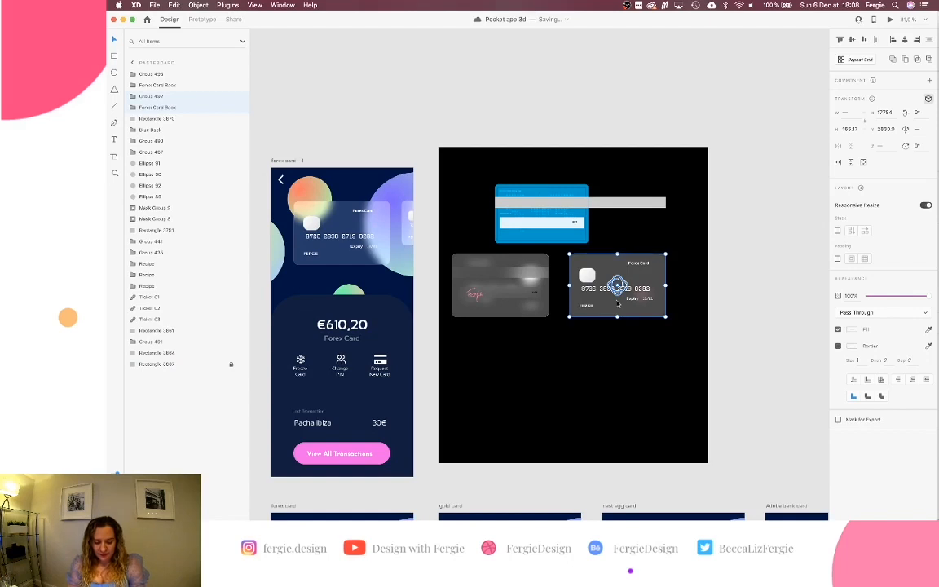
key("Delete")
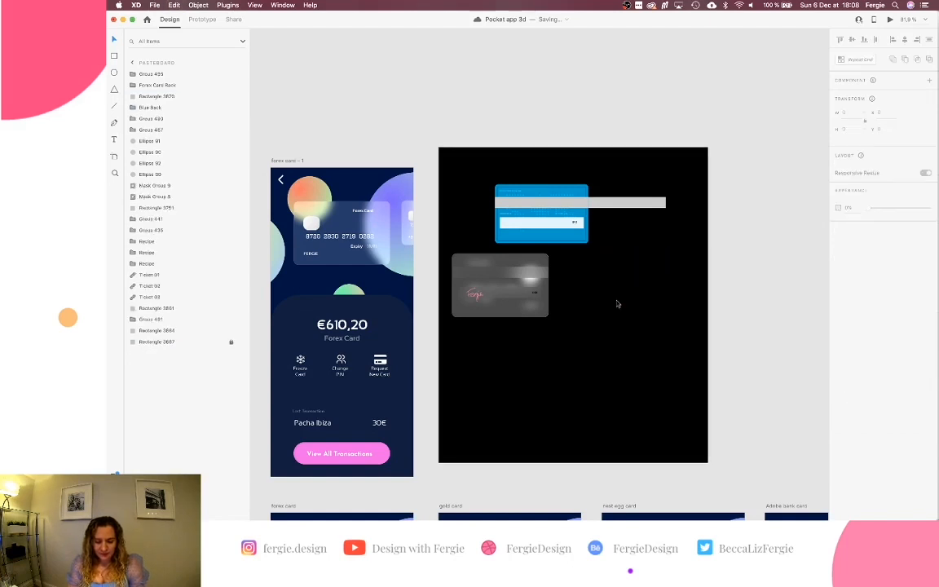
Paste the copied front-and-back card pair into the card group on forex card – 1, replacing the original front.
scroll(495, 186, "up", 10)
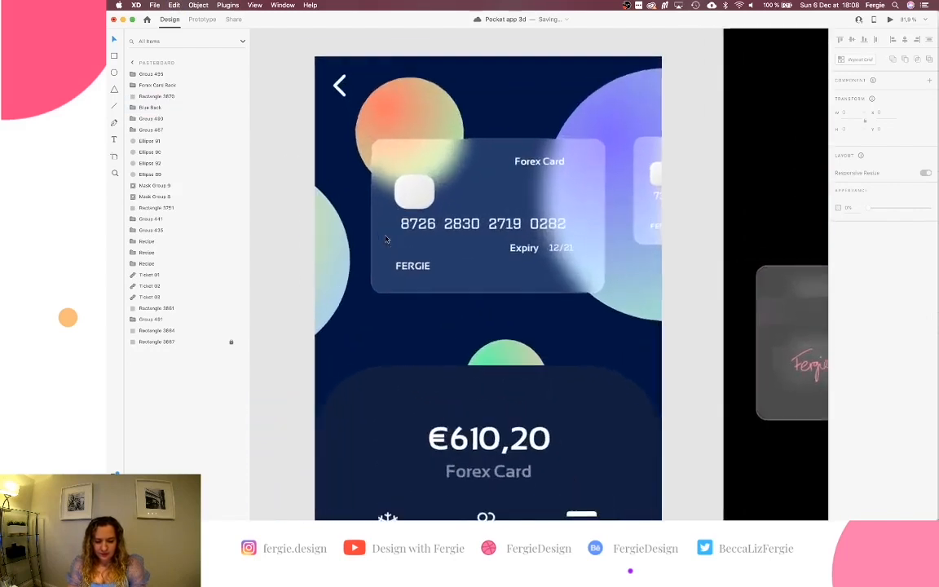
left_click(418, 231)
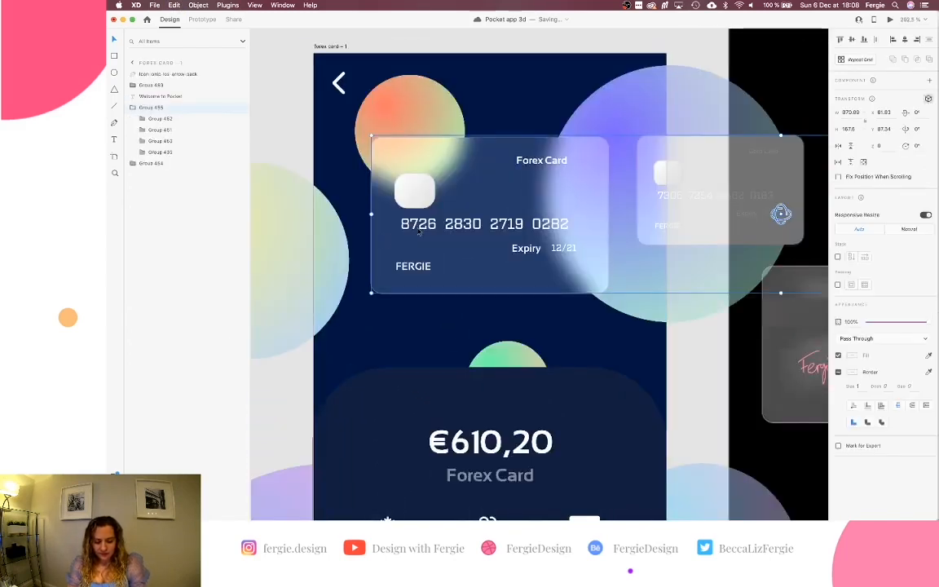
double_click(418, 232)
key("super+v")
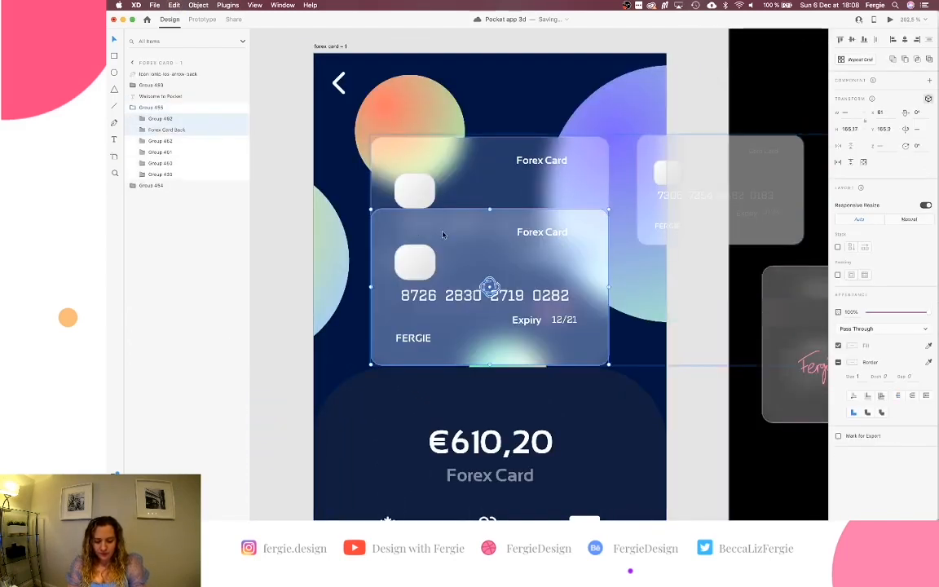
key("super+z")
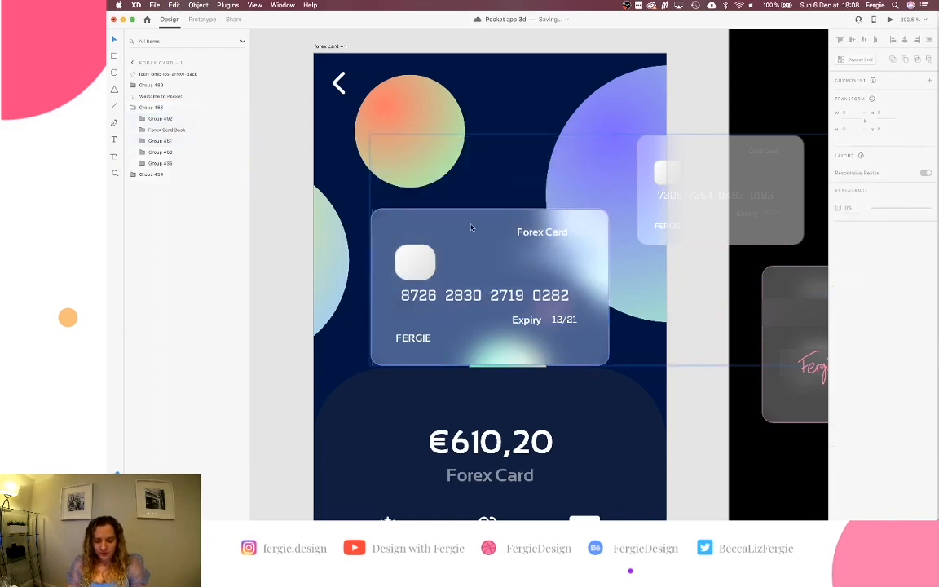
Select the pasted front card and Forex Card Back and move them into the card slot at Y 87.
left_click(470, 228)
left_click(133, 108)
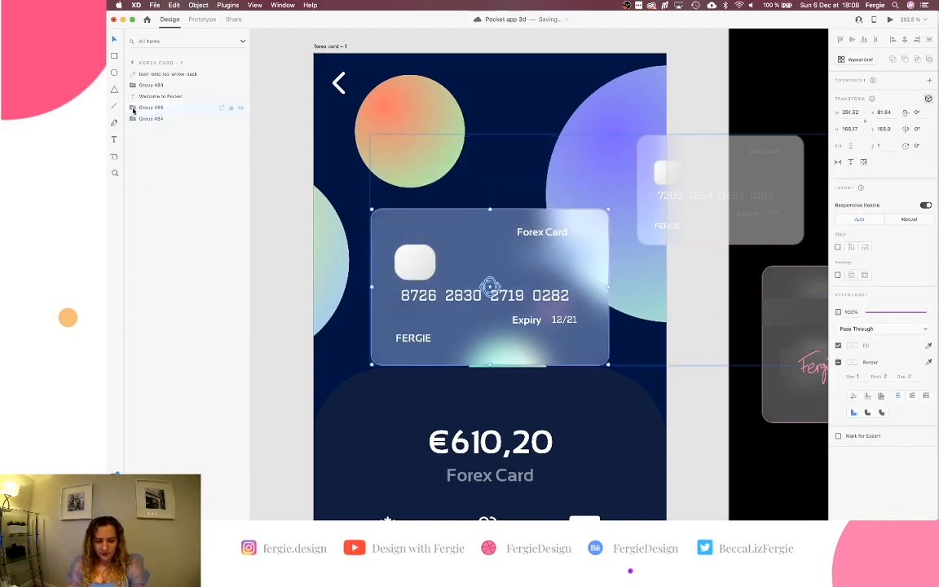
left_click(133, 109)
left_click(165, 129)
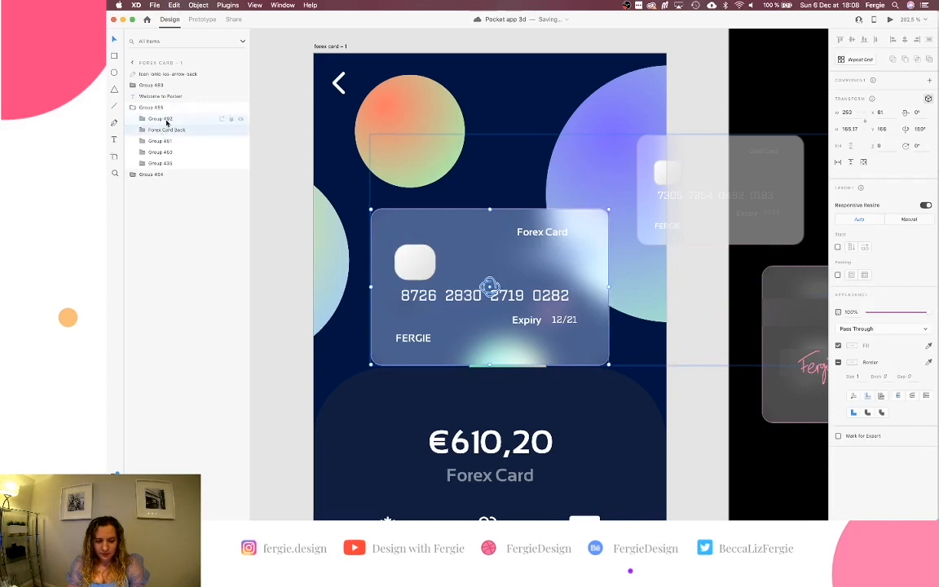
left_click_drag(461, 269, 477, 209)
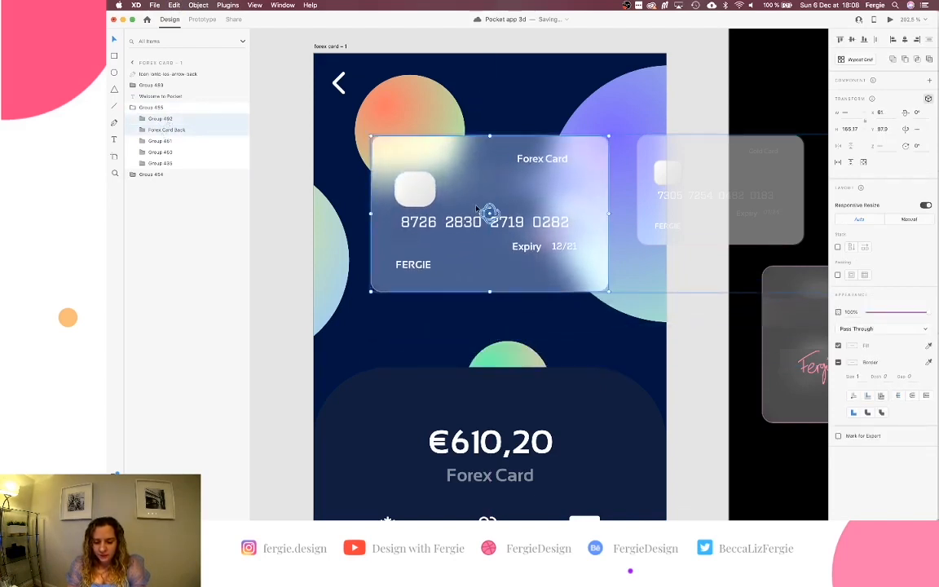
scroll(477, 208, "down", 6)
scroll(477, 207, "right", 2)
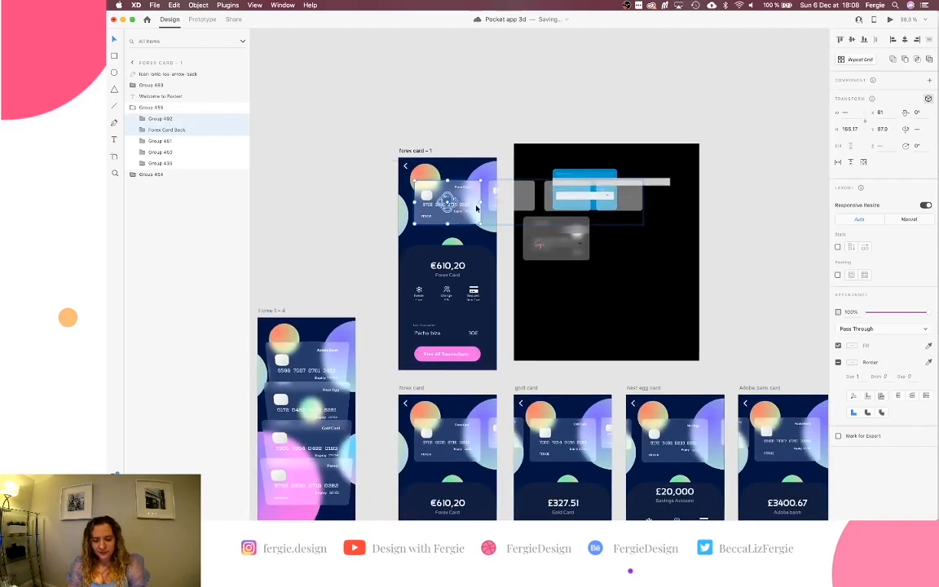
Delete the black background rectangle and the grey strip from the mockup.
left_click(556, 163)
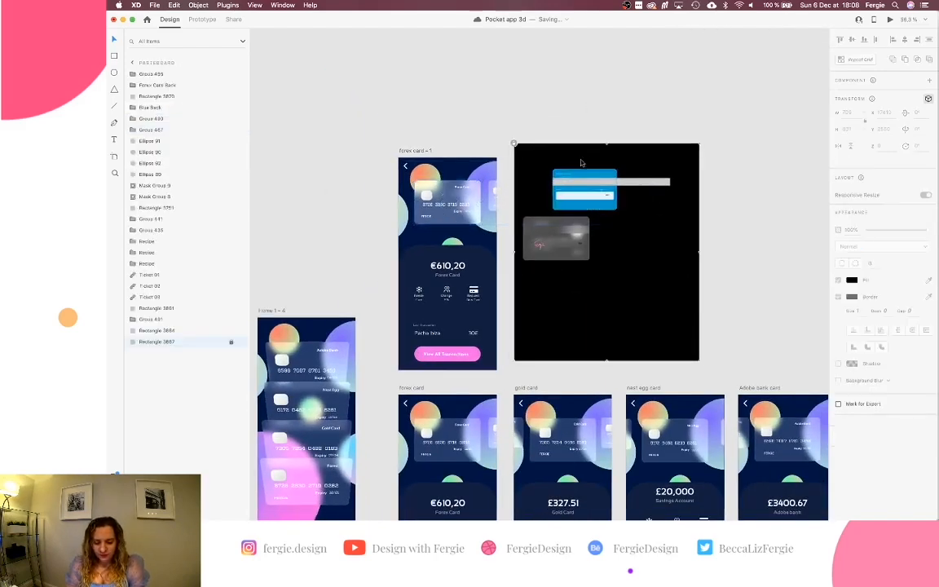
left_click(514, 144)
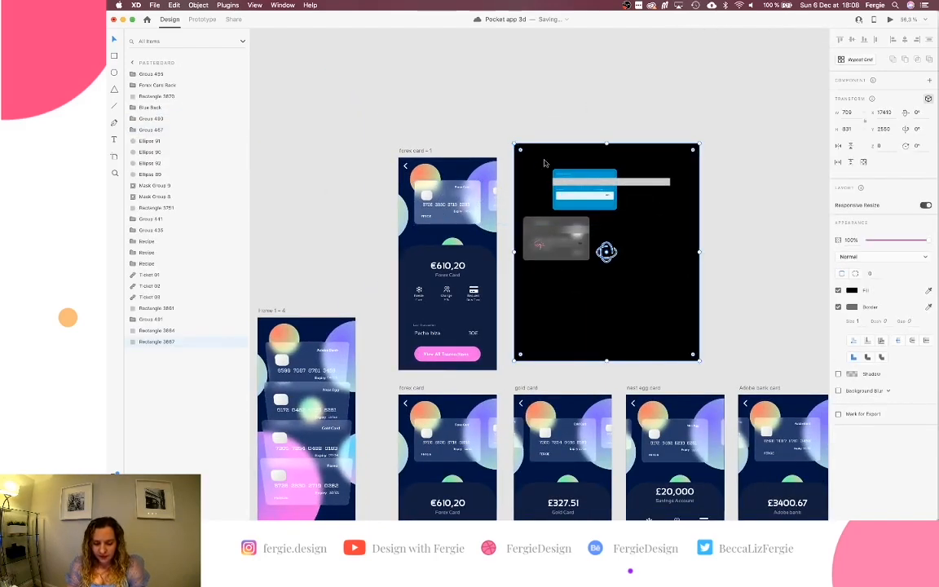
key("Delete")
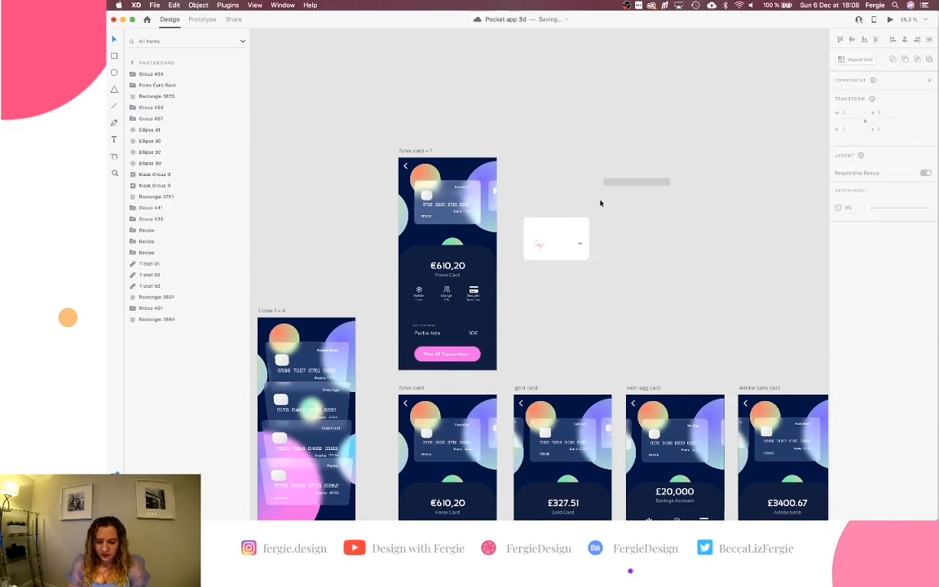
scroll(564, 220, "up", 3)
left_click(642, 163)
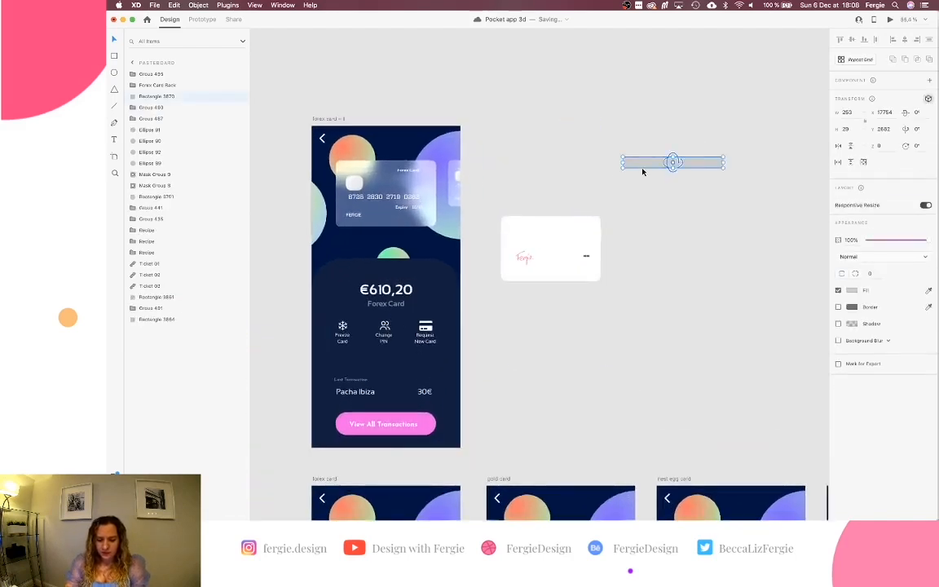
key("Delete")
Move the white signature card just above the forex card – 1 artboard.
left_click_drag(633, 192, 485, 332)
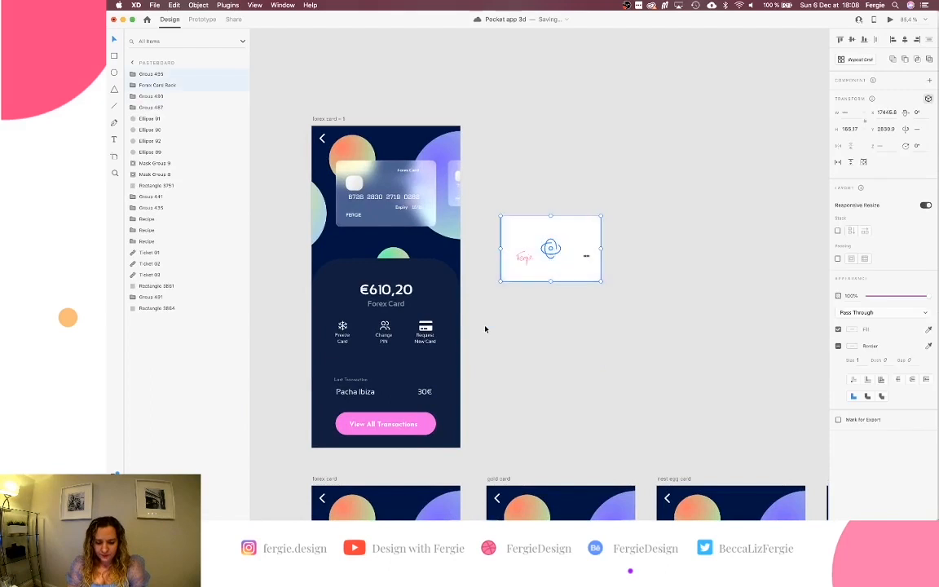
left_click_drag(506, 229, 429, 54)
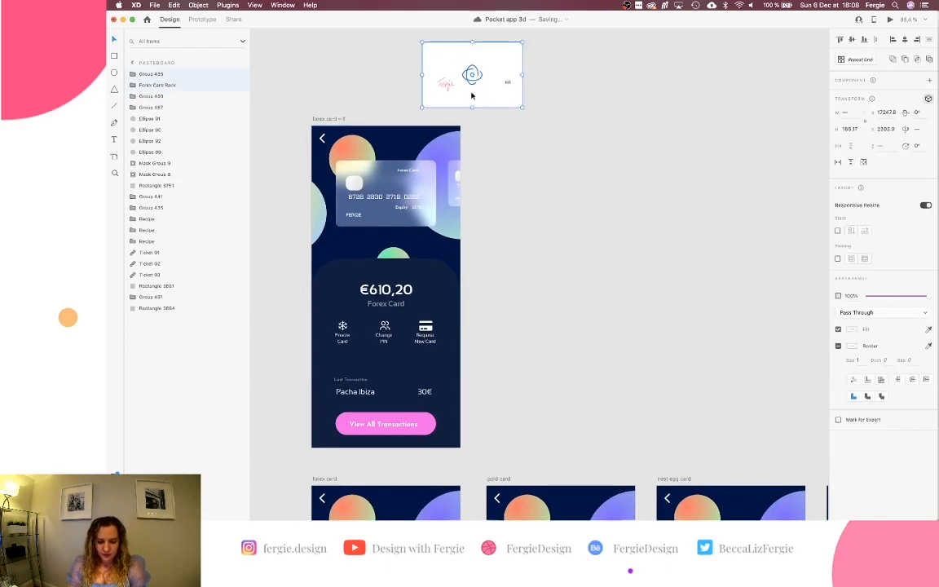
left_click_drag(478, 96, 452, 82)
left_click(338, 120)
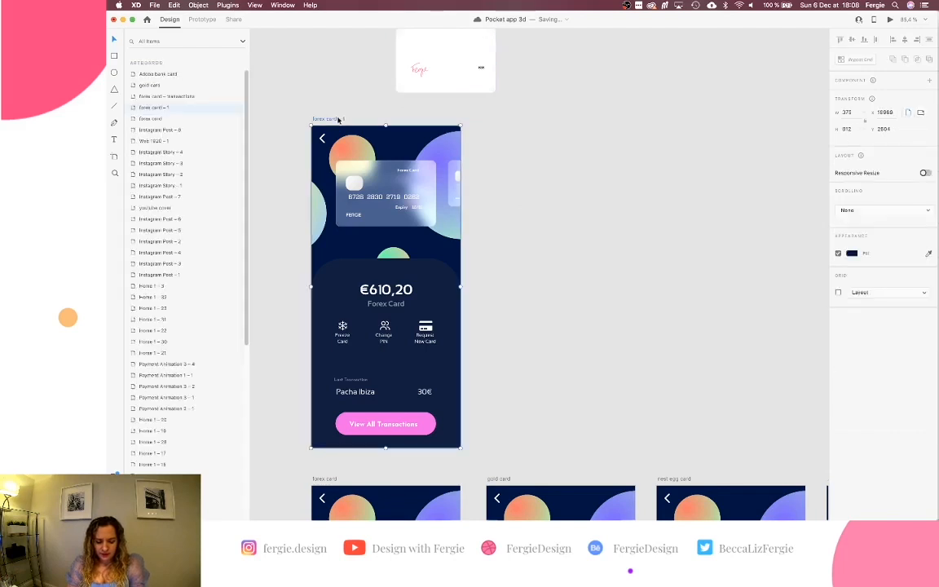
Duplicate forex card – 1 as forex card – 2, then select the front card inside its group.
key("super+d")
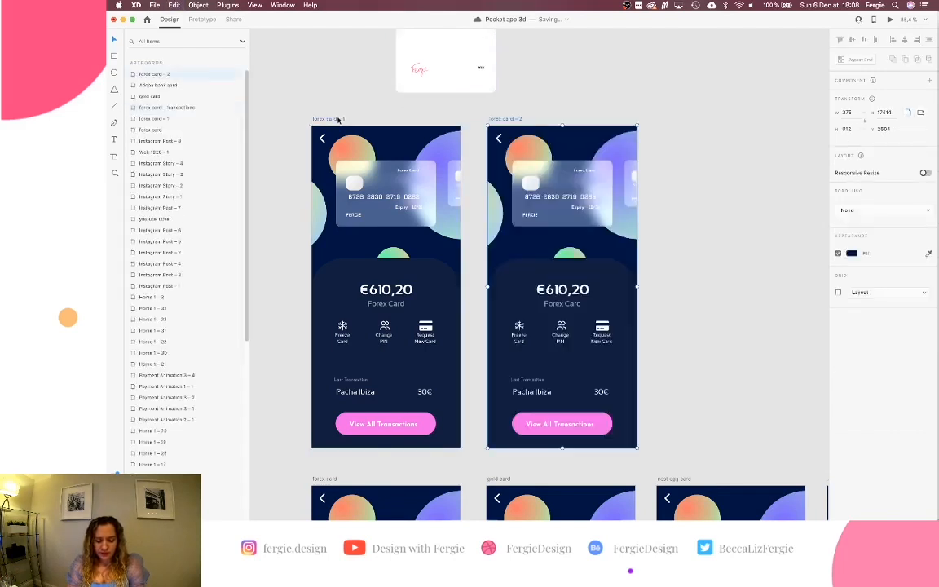
scroll(335, 126, "right", 2)
scroll(335, 127, "up", 1)
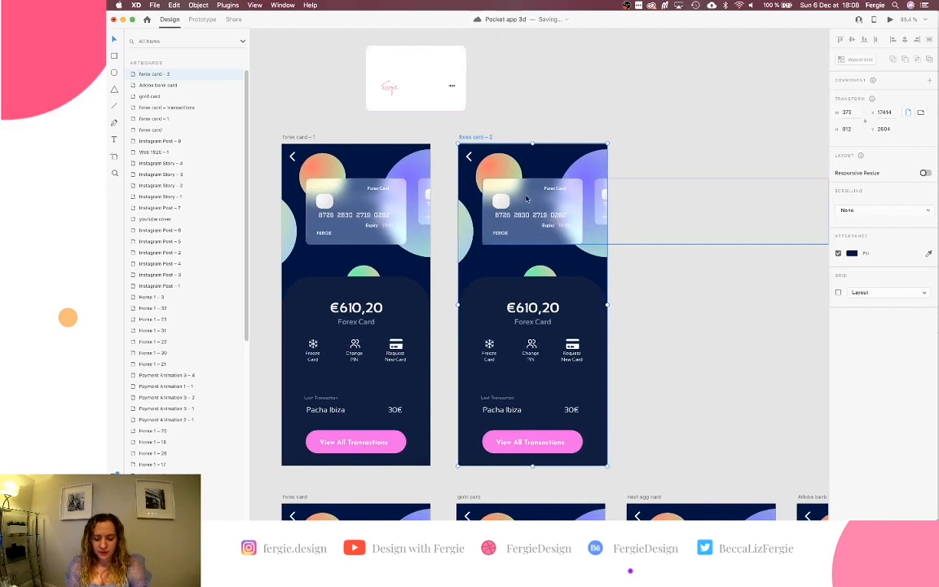
scroll(533, 199, "up", 5)
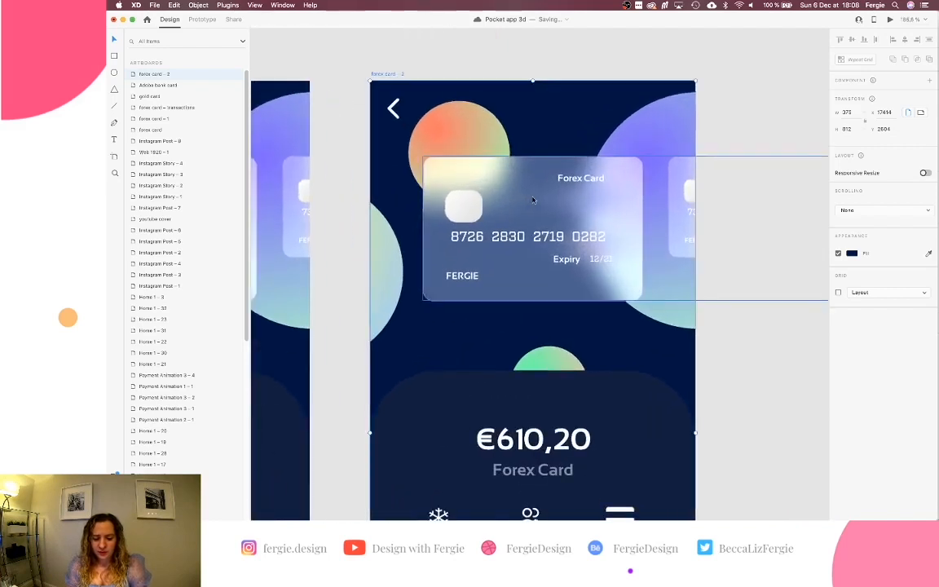
left_click(533, 199)
double_click(533, 200)
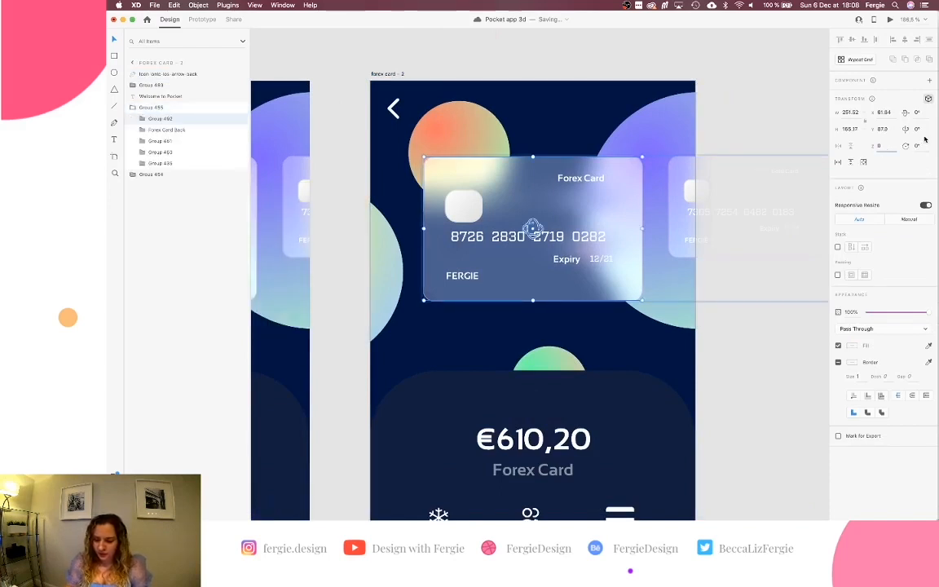
Change the front card's depth and flip it -180° around its vertical axis.
key("Return")
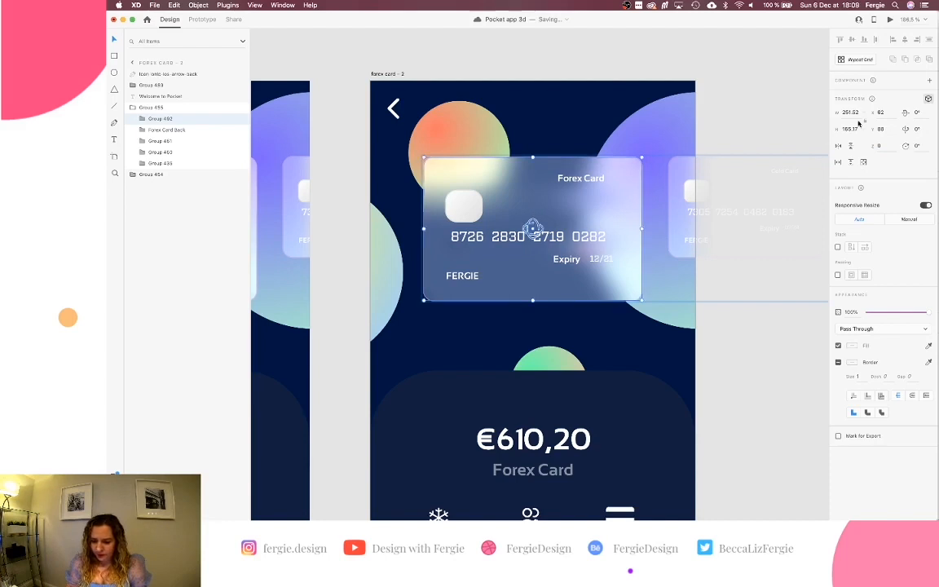
left_click_drag(533, 228, 330, 253)
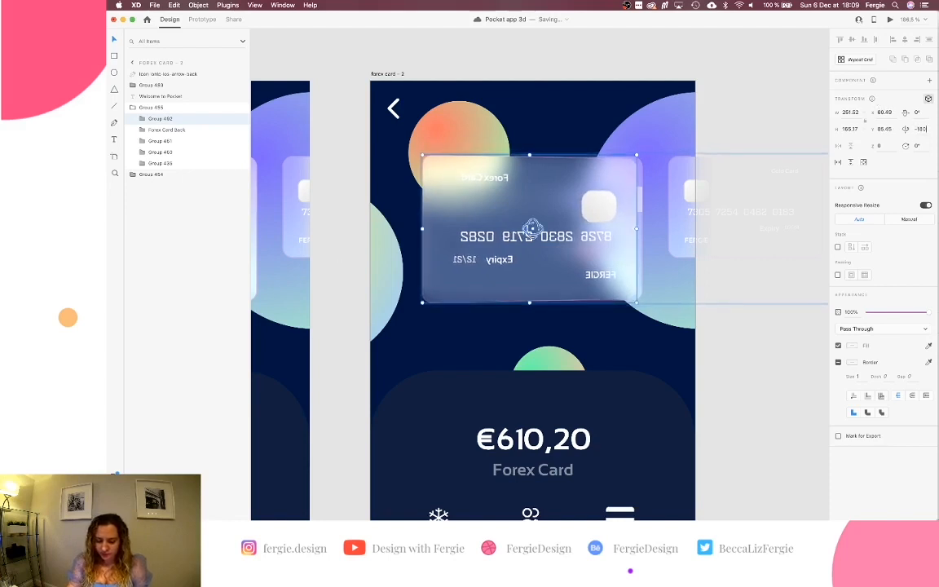
key("Return")
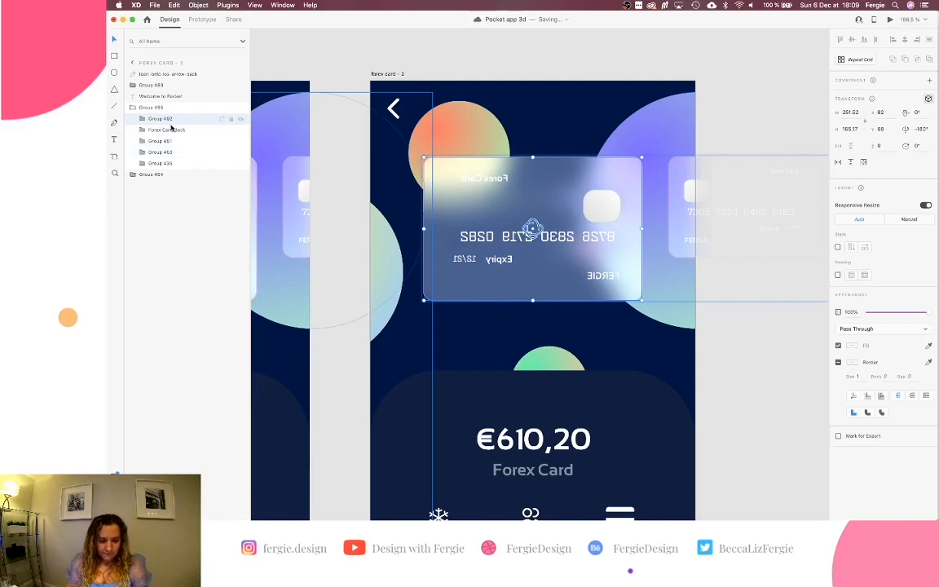
Give the Forex Card Back a Z of 1 and Y rotation of 0 to unmirror it.
left_click(172, 132)
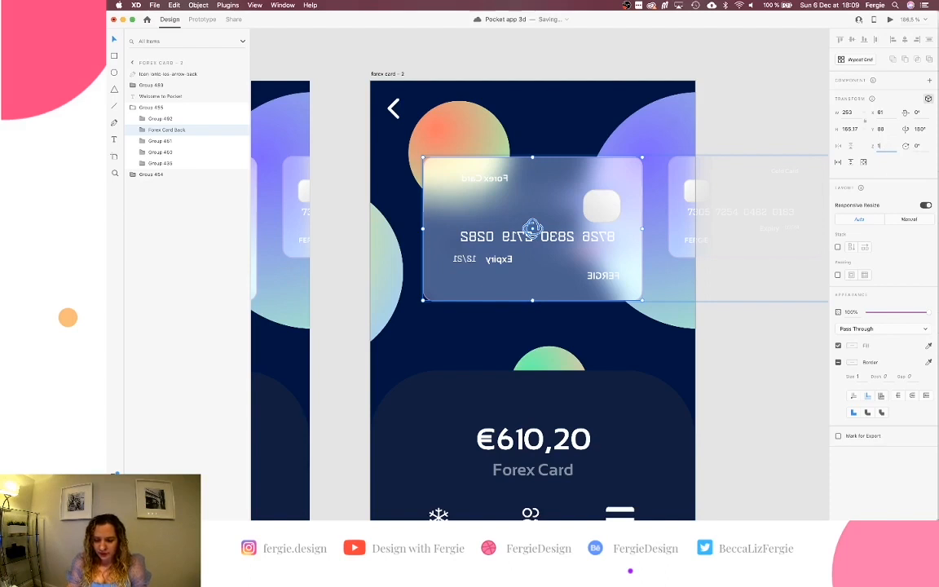
key("Return")
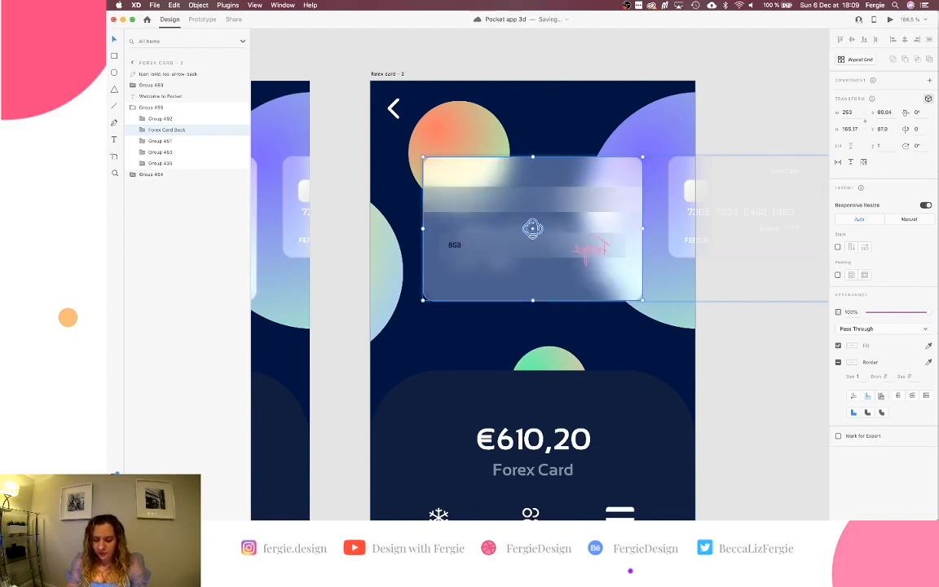
key("Return")
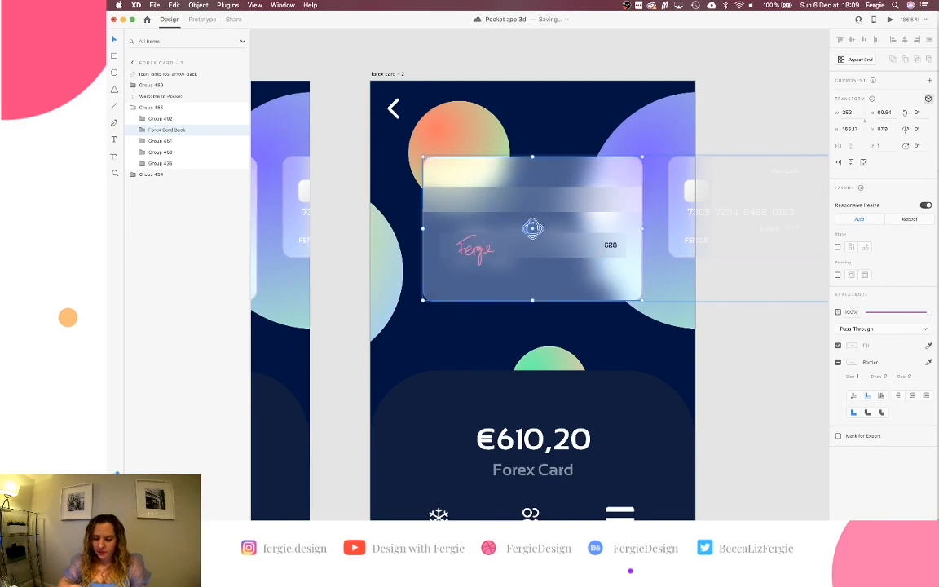
scroll(718, 129, "down", 5)
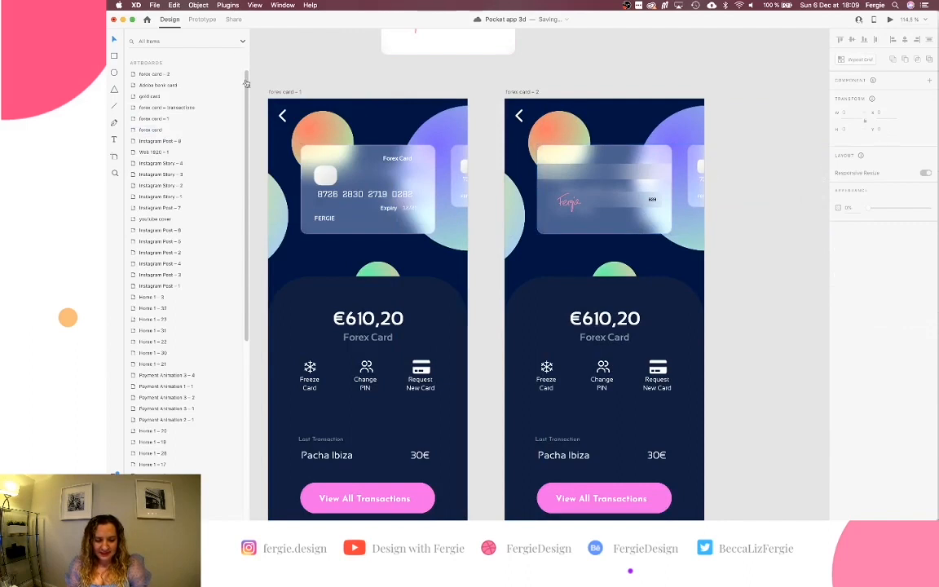
Wire the forex card – 1 front card to forex card – 2, and the card back to forex card – 1.
left_click_drag(564, 164, 326, 165)
left_click(204, 20)
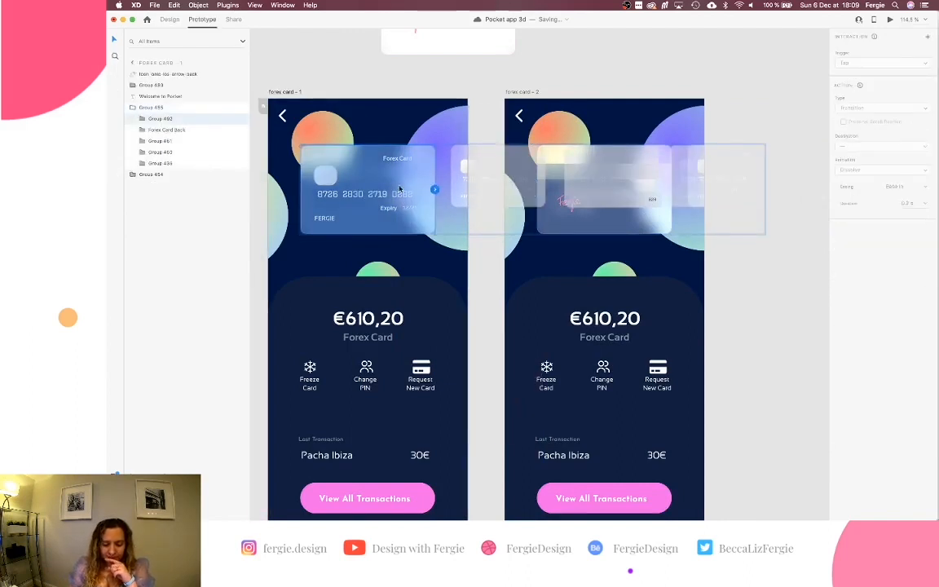
left_click_drag(435, 191, 592, 119)
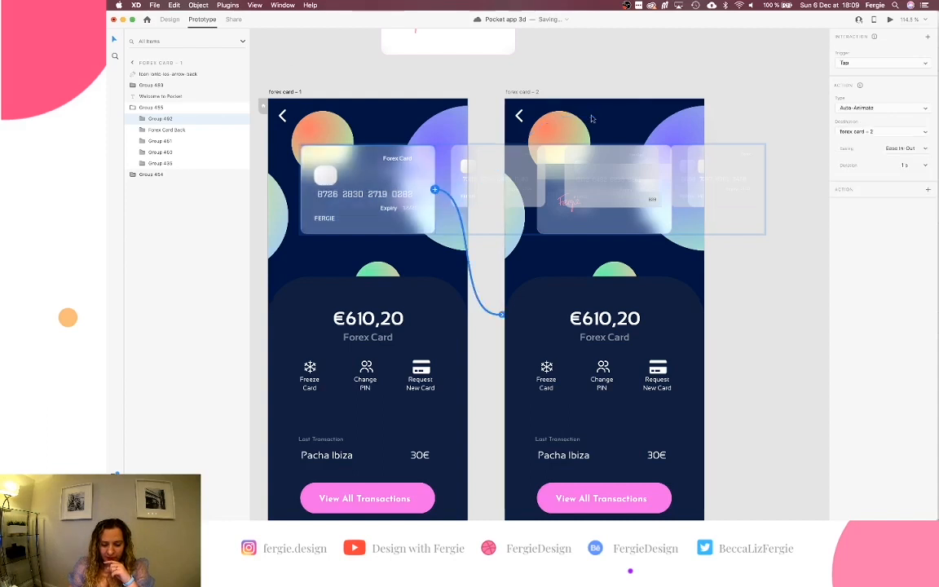
left_click(546, 154)
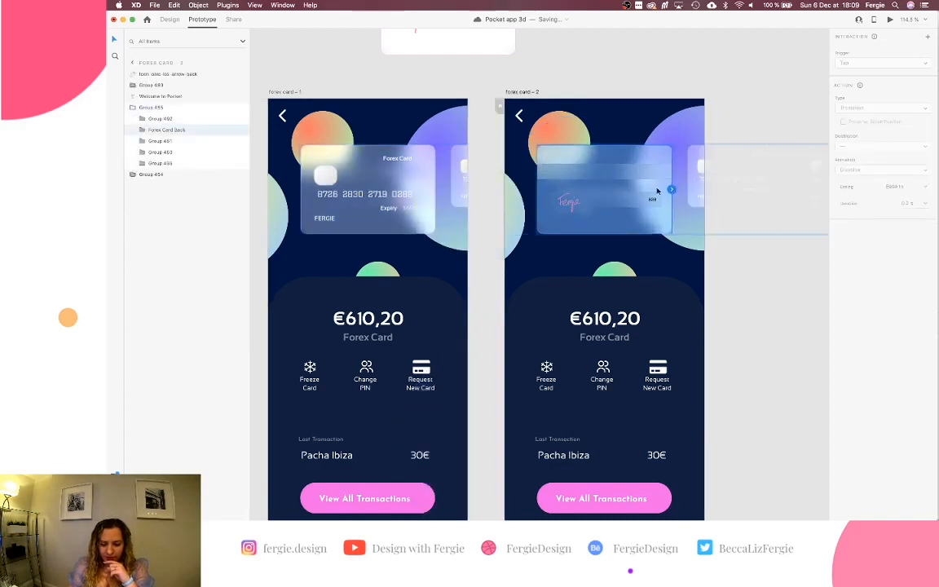
left_click_drag(672, 191, 413, 175)
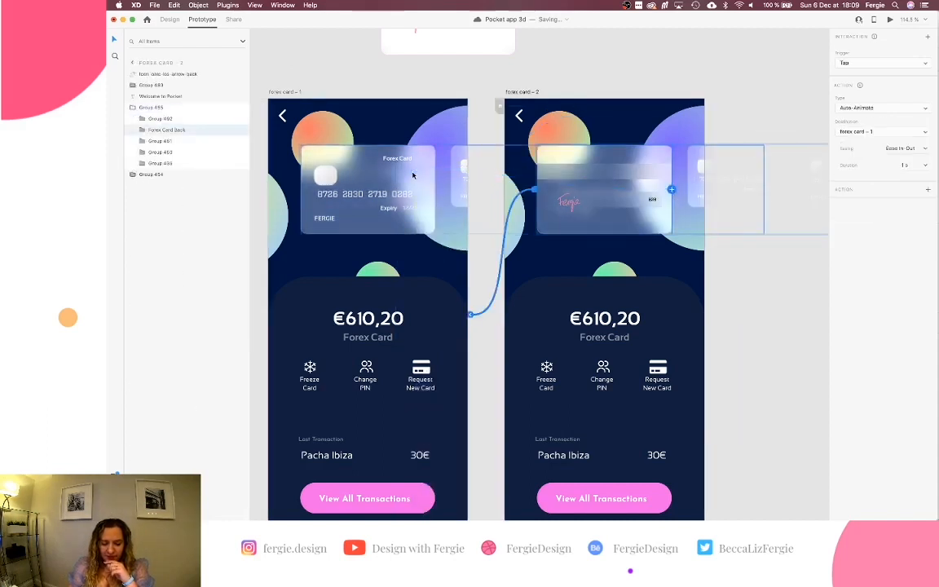
left_click(297, 92)
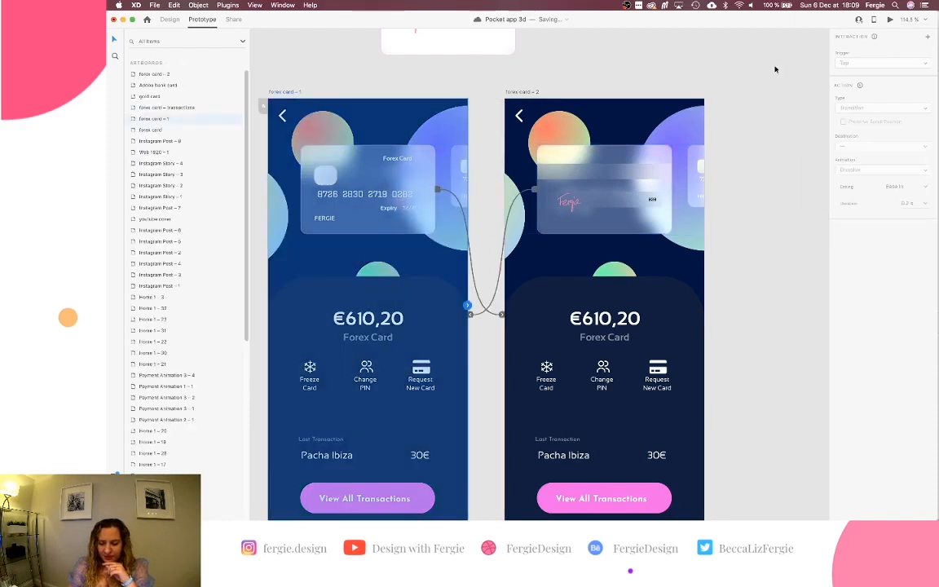
scroll(667, 147, "right", 10)
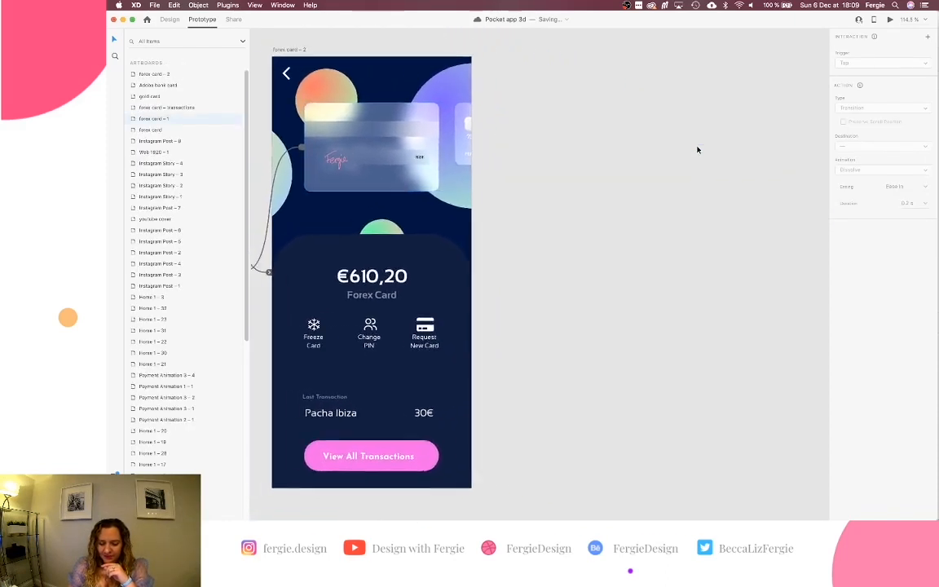
left_click(891, 19)
left_click_drag(361, 73, 649, 76)
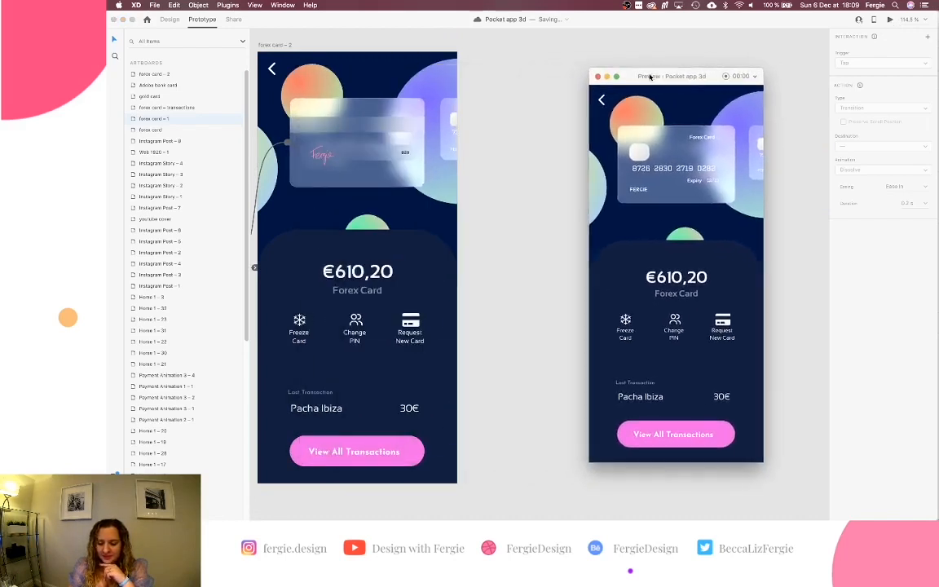
left_click(720, 149)
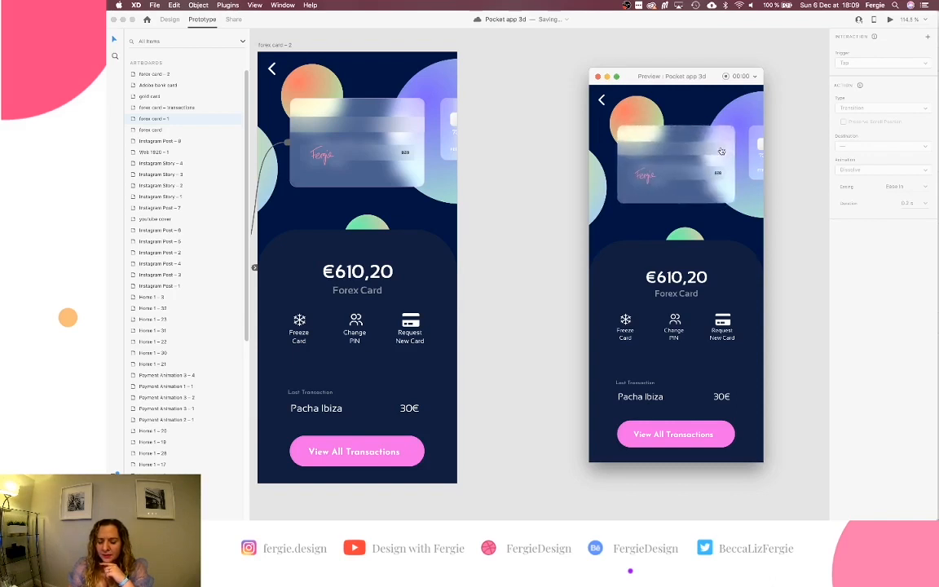
left_click(720, 151)
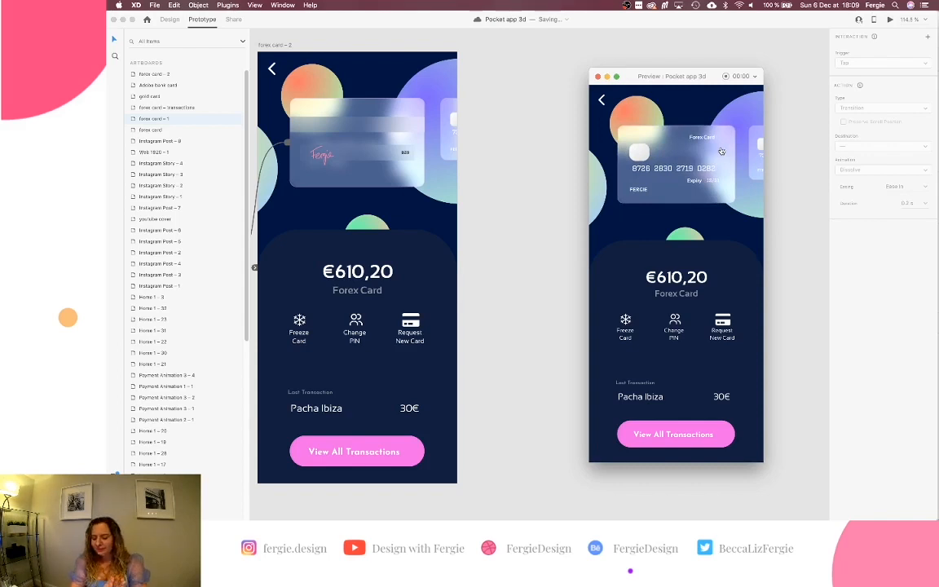
left_click(721, 150)
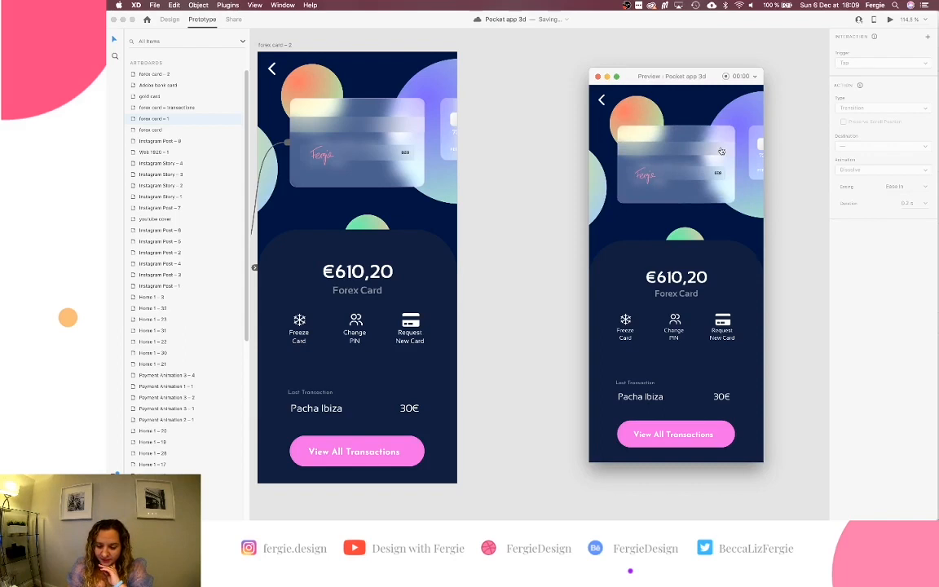
left_click(720, 151)
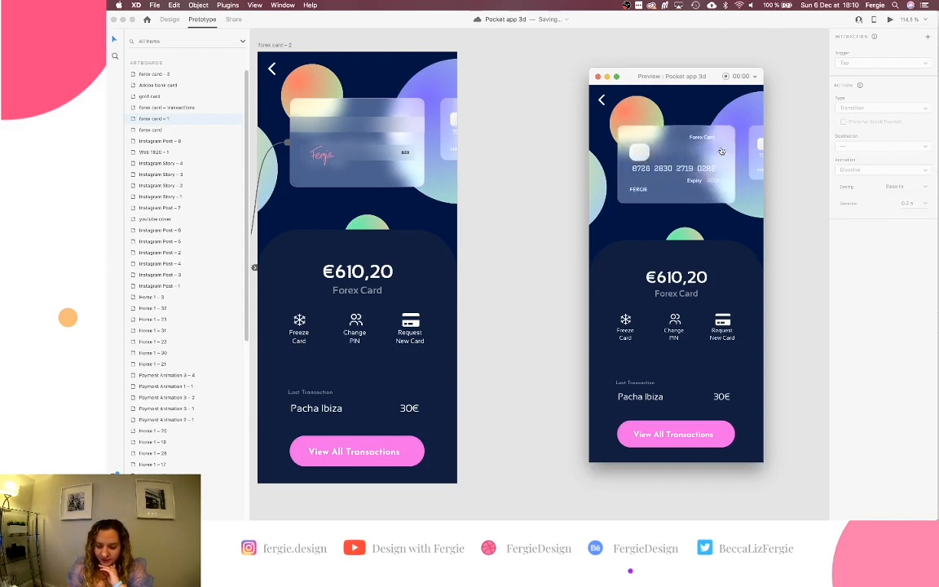
left_click(722, 151)
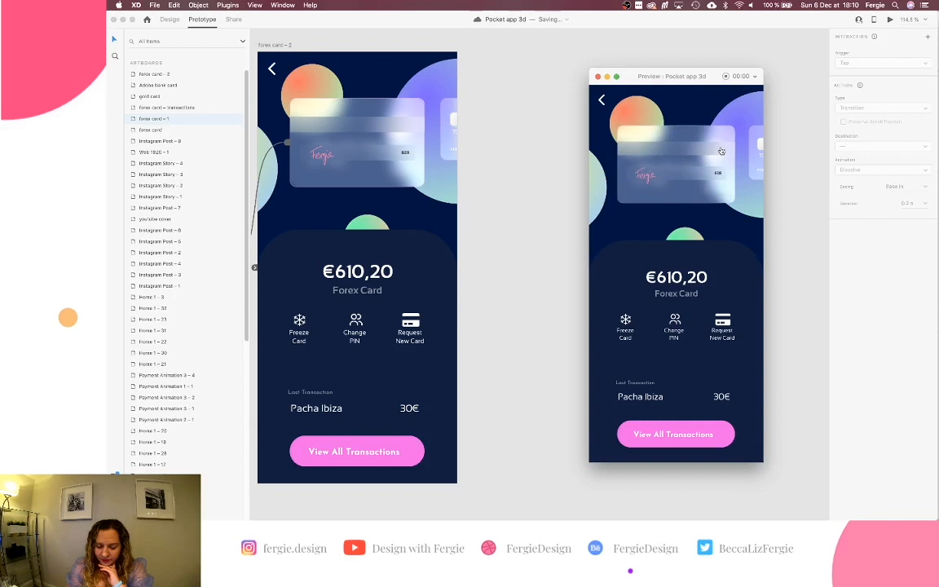
left_click(720, 151)
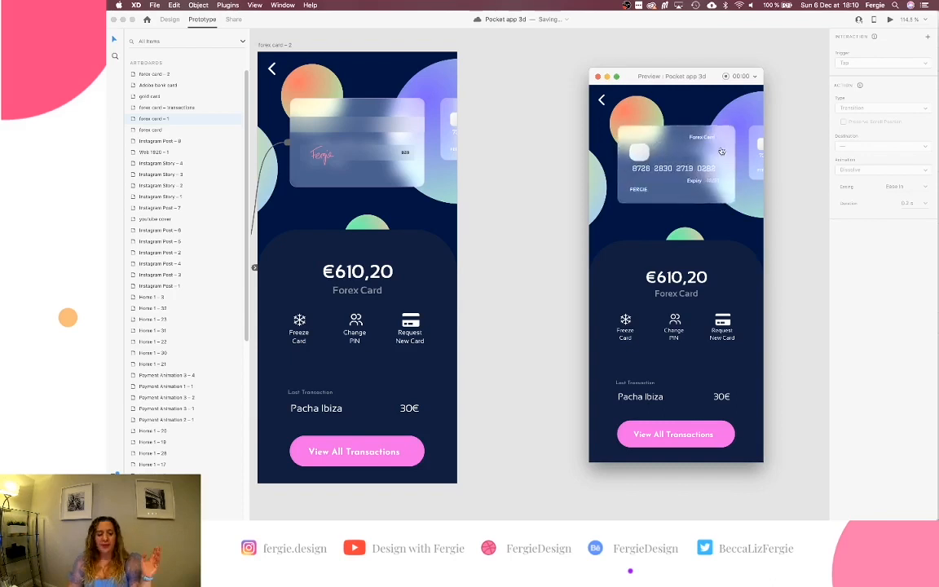
left_click(598, 76)
scroll(524, 168, "down", 10)
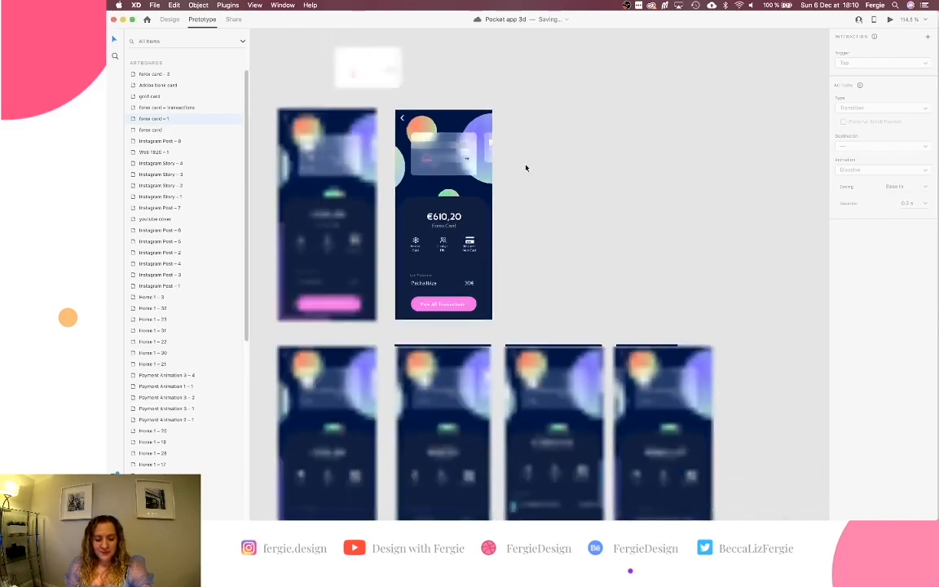
Navigate the canvas and select the Home 1 – 44 welcome screen artboard.
scroll(526, 167, "left", 5)
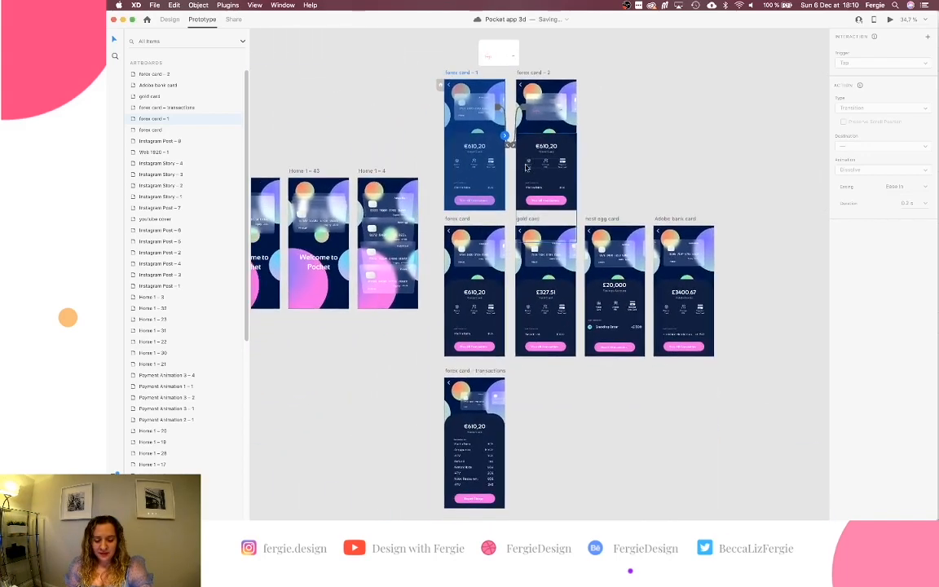
scroll(526, 167, "left", 3)
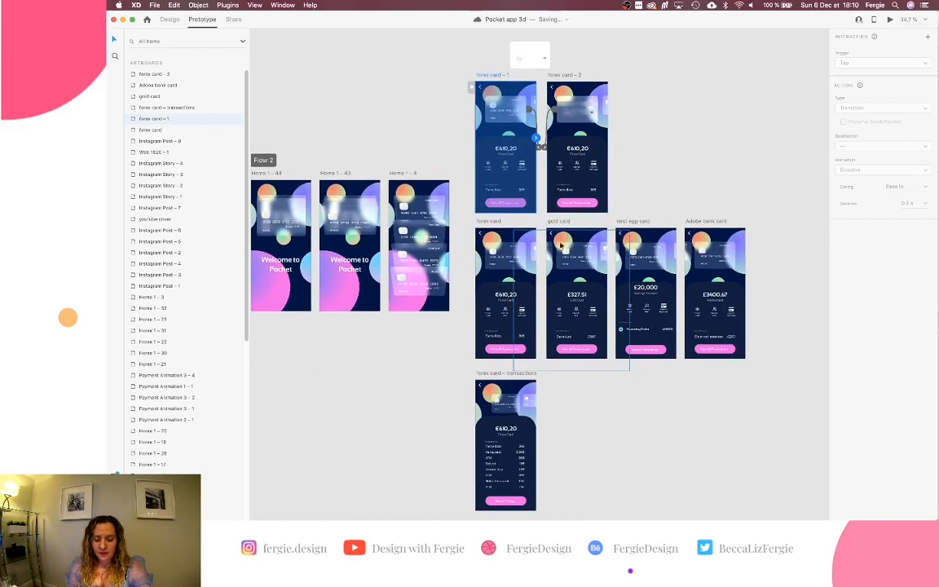
scroll(394, 213, "left", 3)
scroll(395, 213, "down", 2)
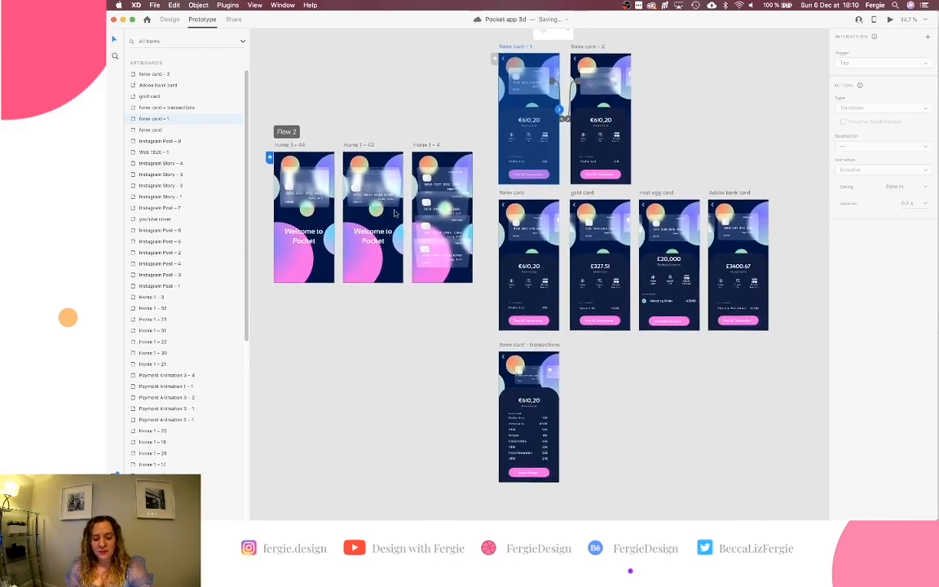
left_click(287, 154)
scroll(288, 155, "left", 10)
scroll(288, 155, "down", 7)
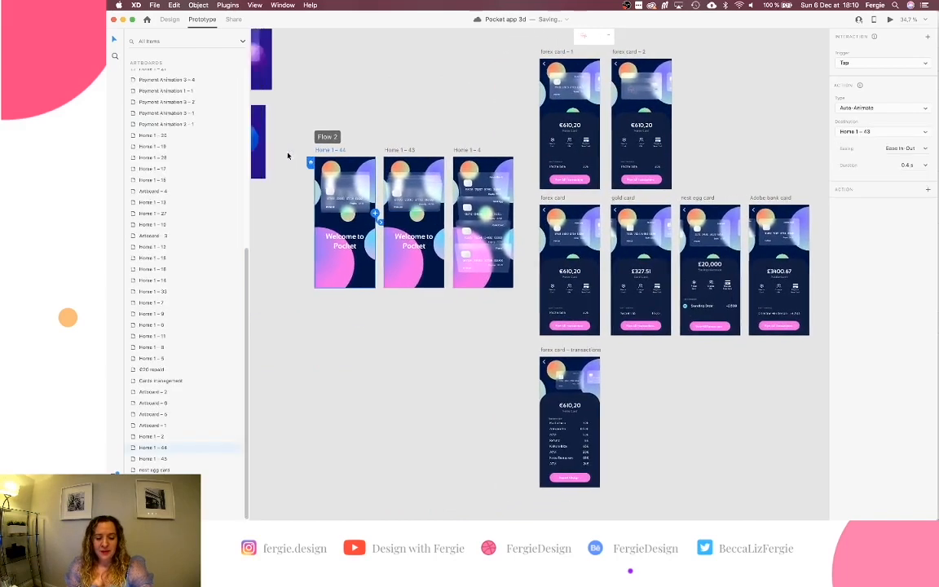
scroll(288, 155, "down", 6)
scroll(288, 154, "left", 5)
scroll(288, 155, "right", 3)
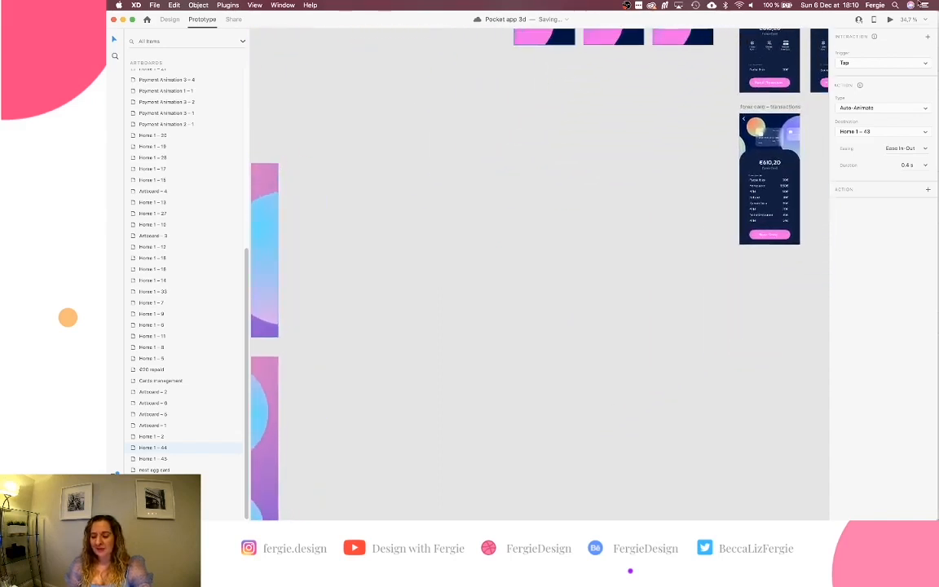
Preview the prototype: open the Adobe Bank card, return to the stack, then open the Forex card.
left_click(889, 20)
left_click_drag(683, 78, 557, 90)
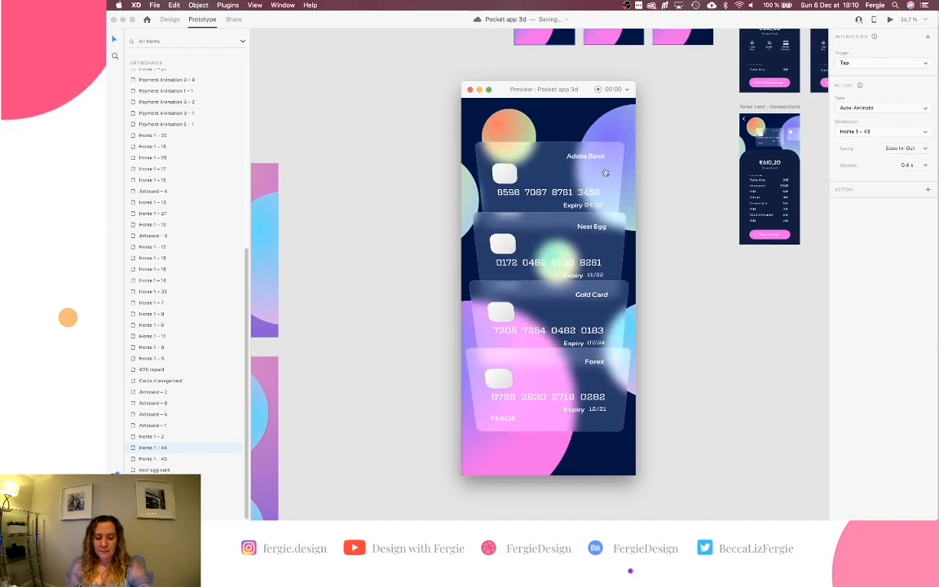
left_click(595, 174)
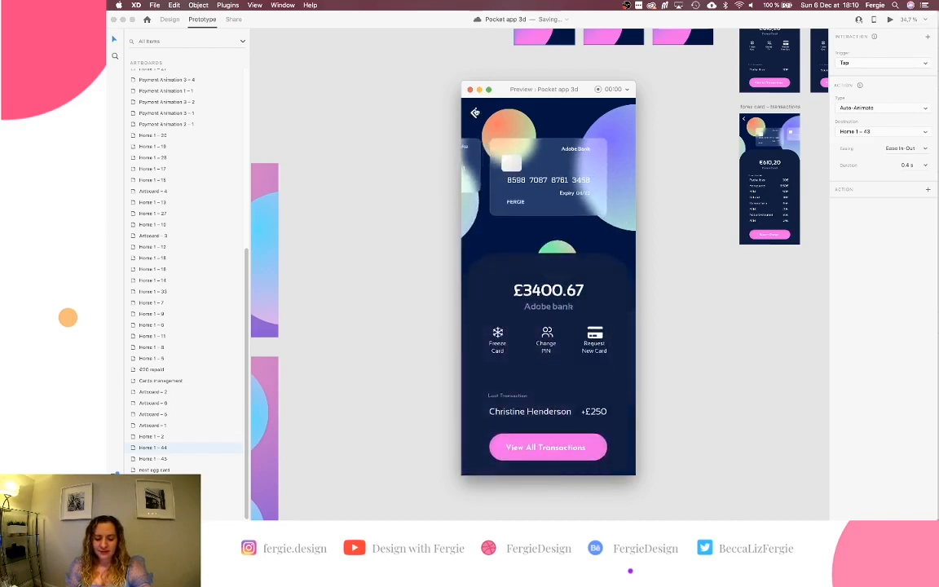
left_click(474, 113)
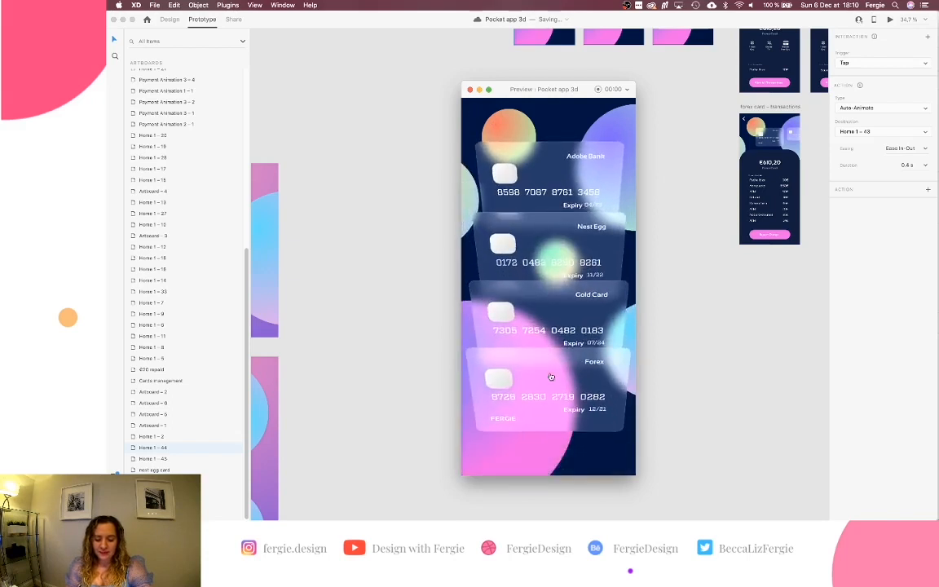
left_click(550, 387)
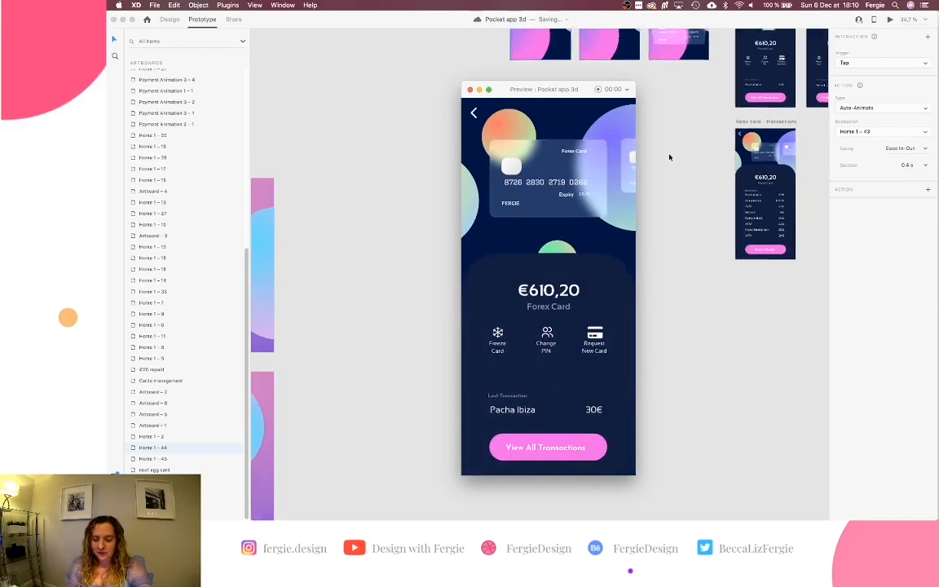
scroll(670, 158, "up", 5)
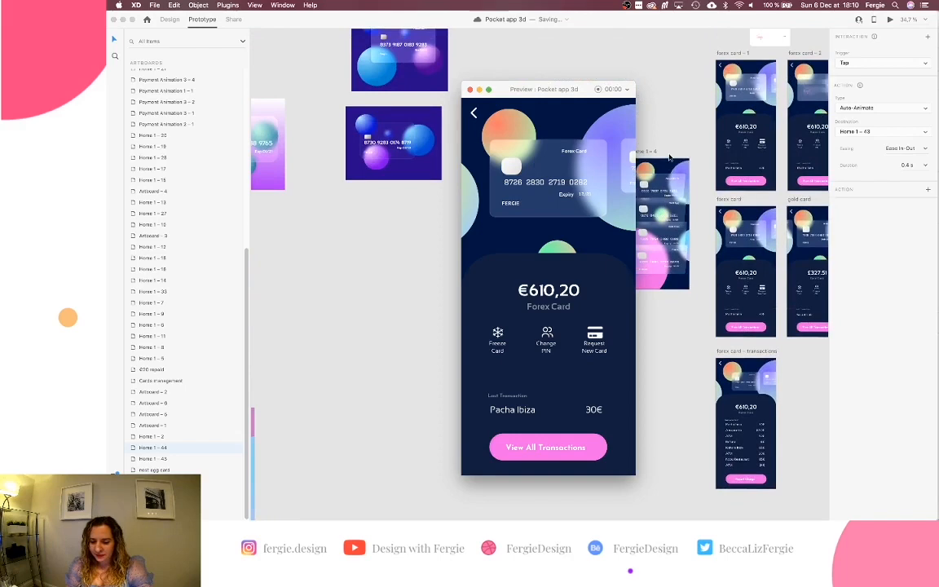
scroll(670, 158, "up", 3)
scroll(670, 157, "right", 3)
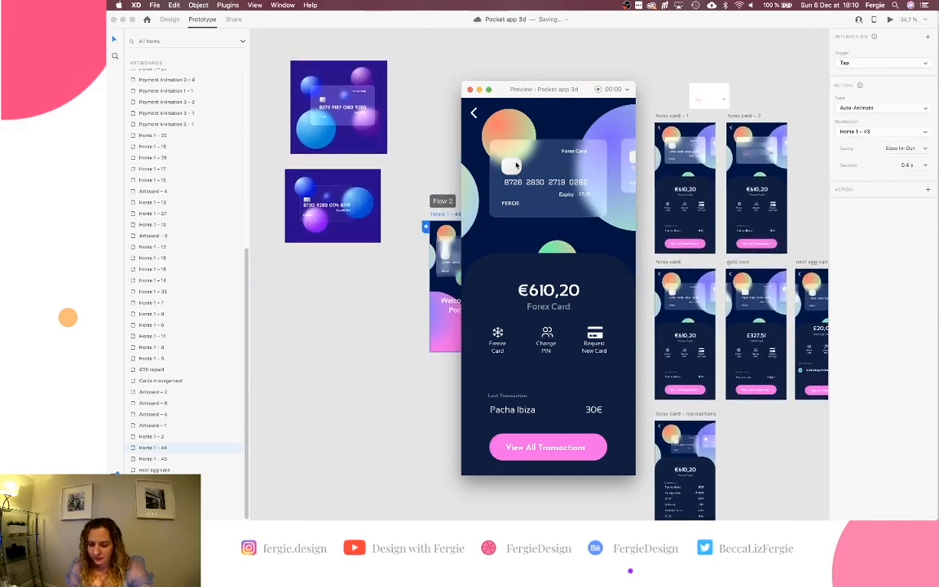
scroll(740, 166, "up", 5)
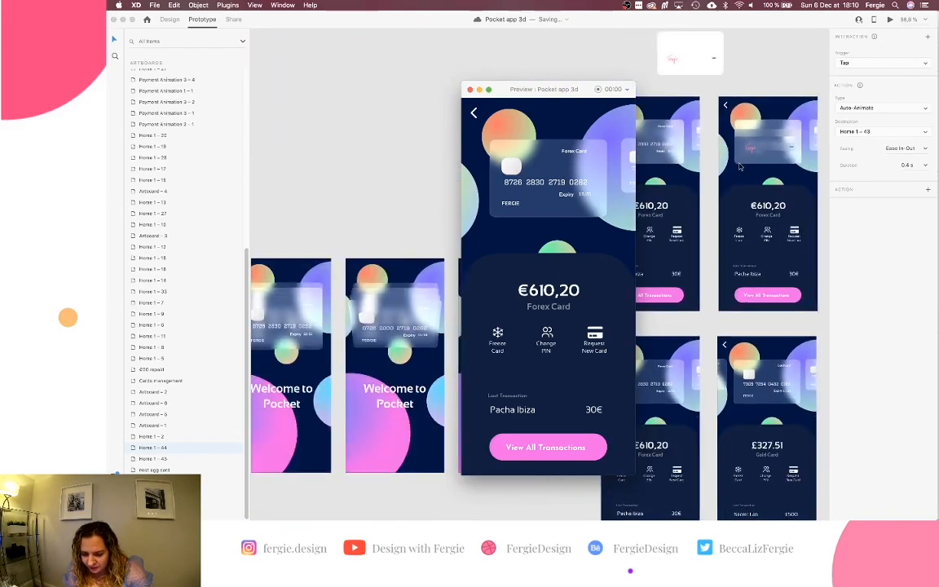
Close the preview window and pan back around the canvas.
left_click(470, 89)
scroll(534, 207, "down", 5)
scroll(534, 207, "right", 2)
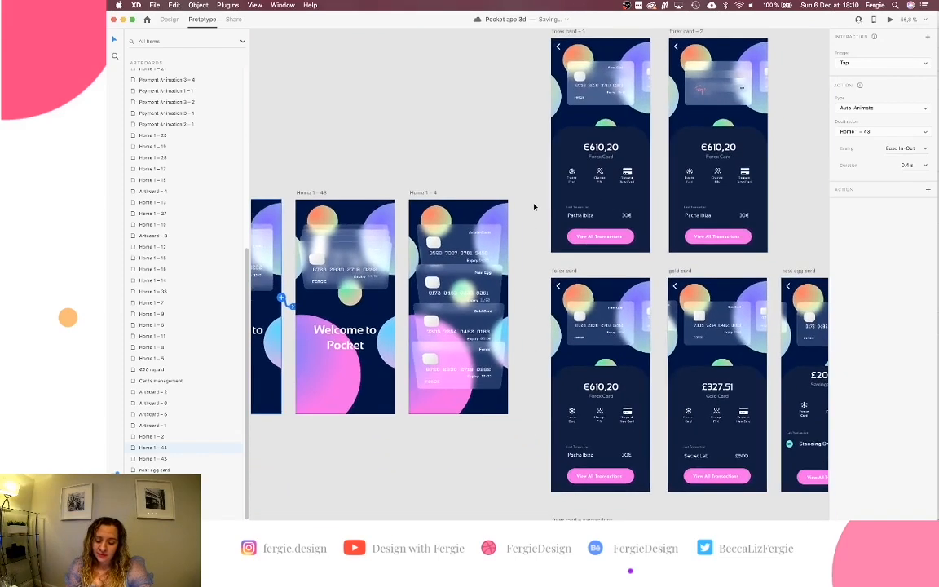
scroll(534, 207, "up", 3)
scroll(534, 207, "left", 1)
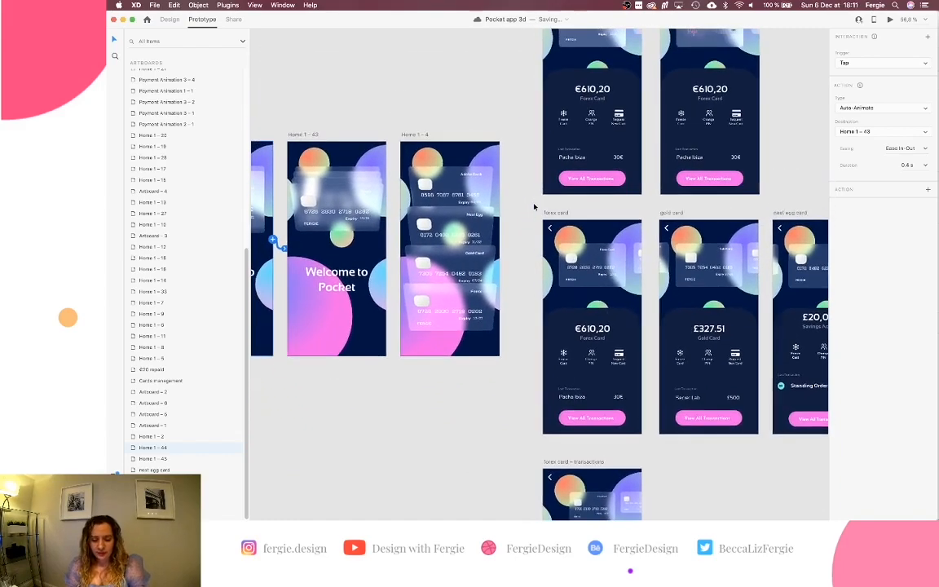
scroll(534, 207, "down", 3)
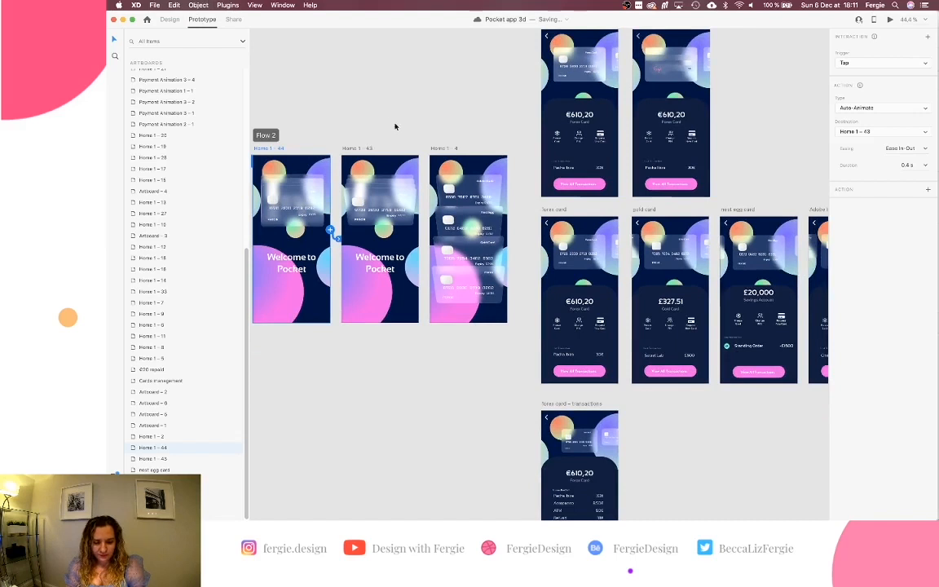
Retarget the Home 1 - 4 Forex card link to forex card - 1.
left_click(440, 150)
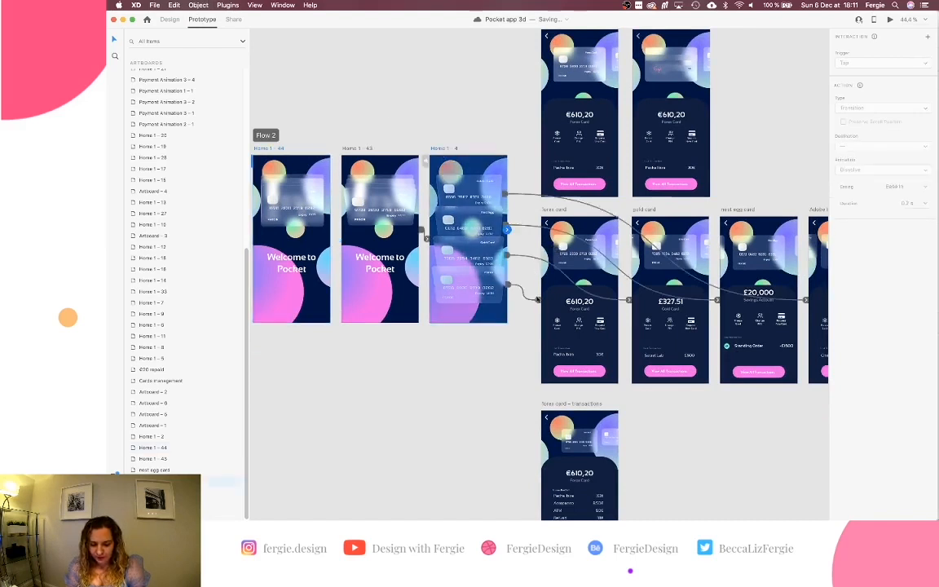
left_click(537, 300)
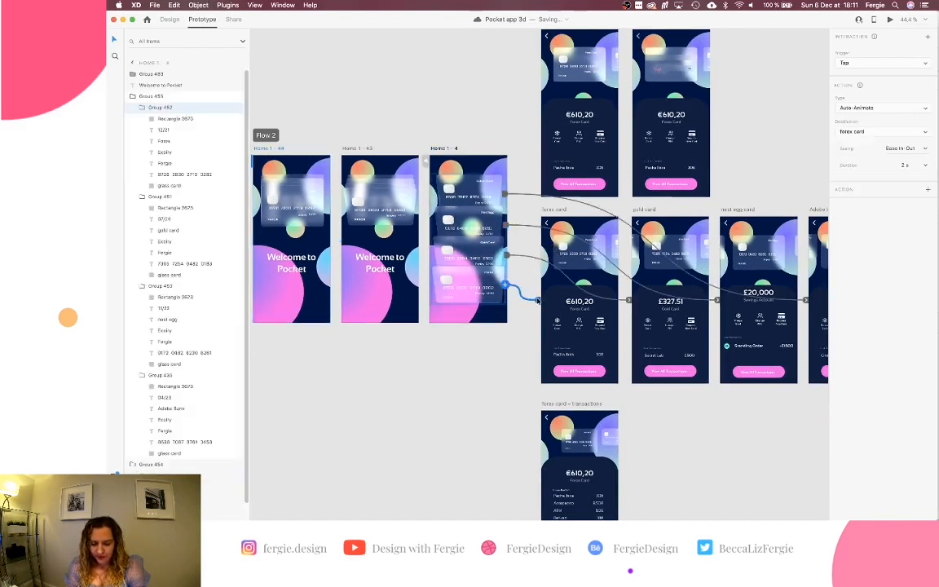
left_click_drag(537, 300, 571, 172)
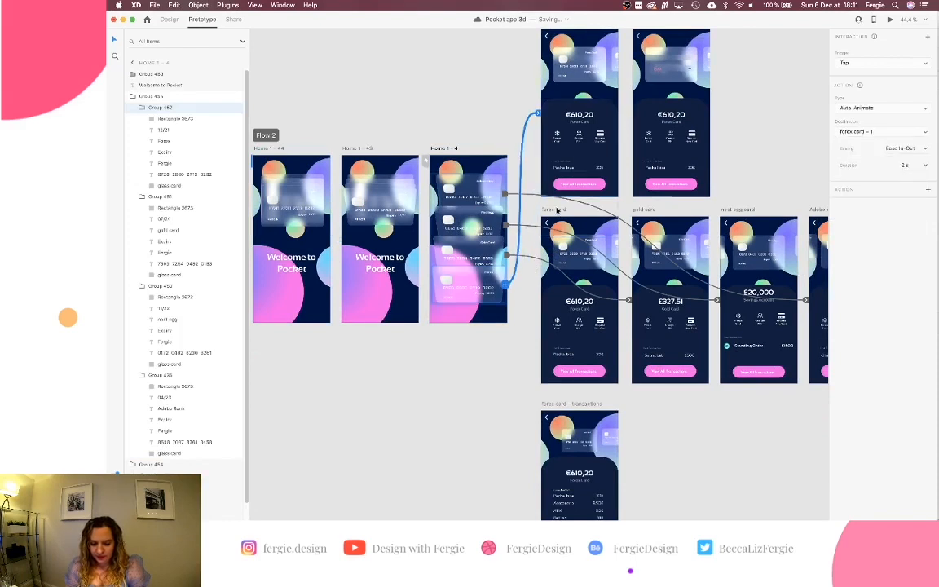
Link the View All Transactions button on forex card - 1 to forex card – transactions.
left_click(591, 368)
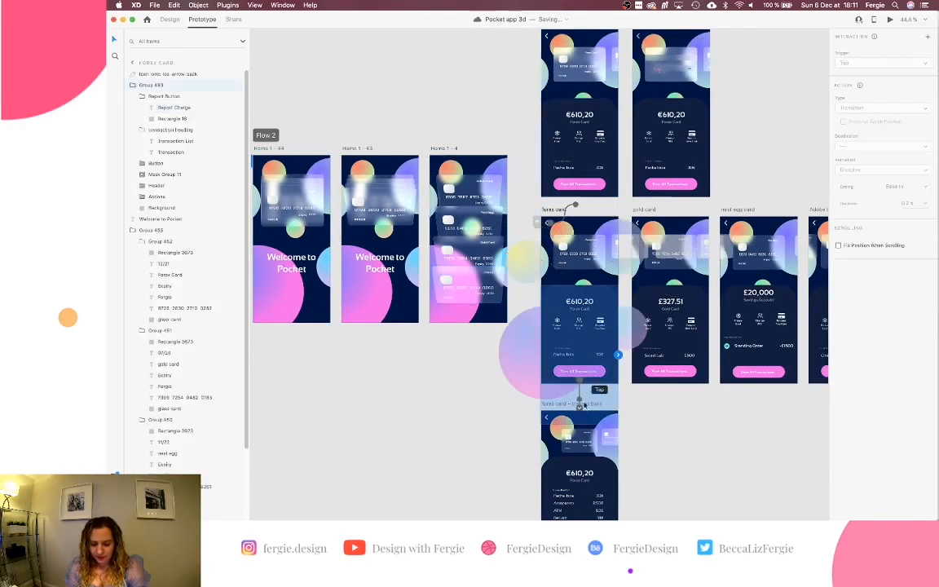
left_click(582, 392)
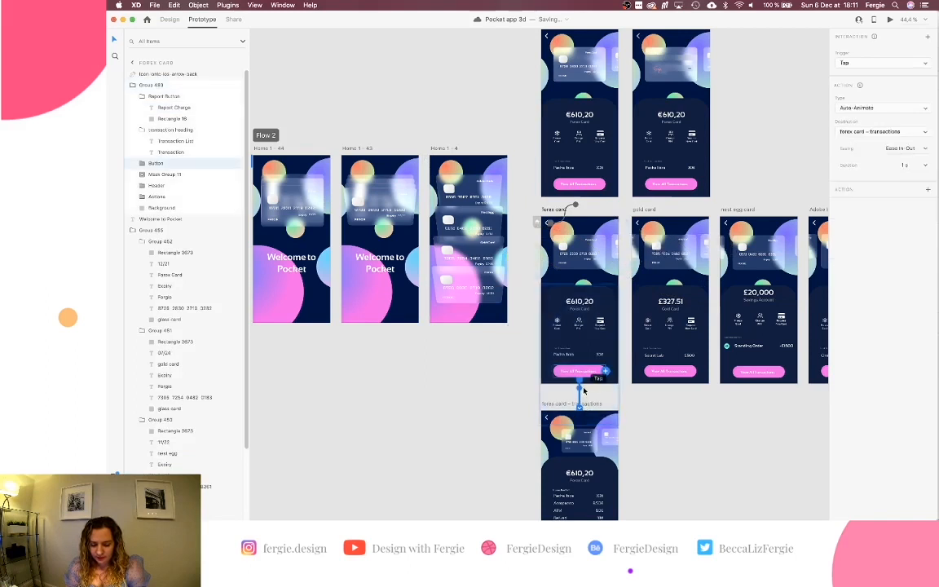
left_click(590, 192)
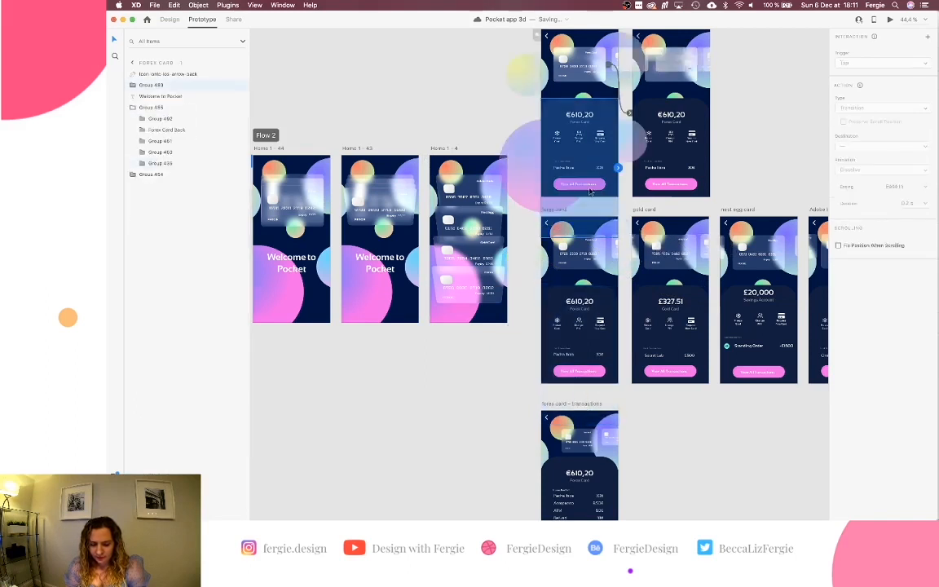
double_click(590, 192)
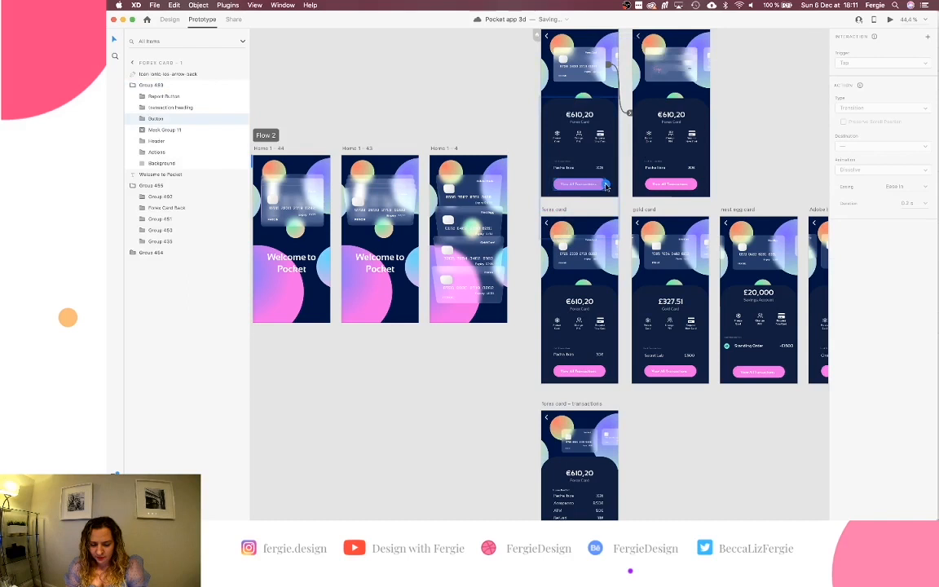
left_click_drag(605, 186, 563, 434)
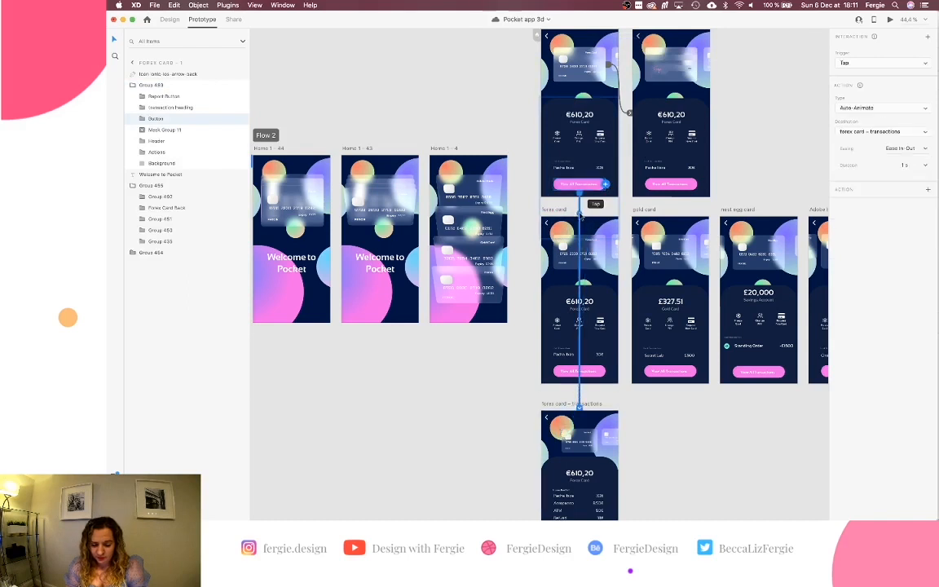
Delete the old forex card artboard and move the transactions screen beside forex card - 2.
left_click(559, 209)
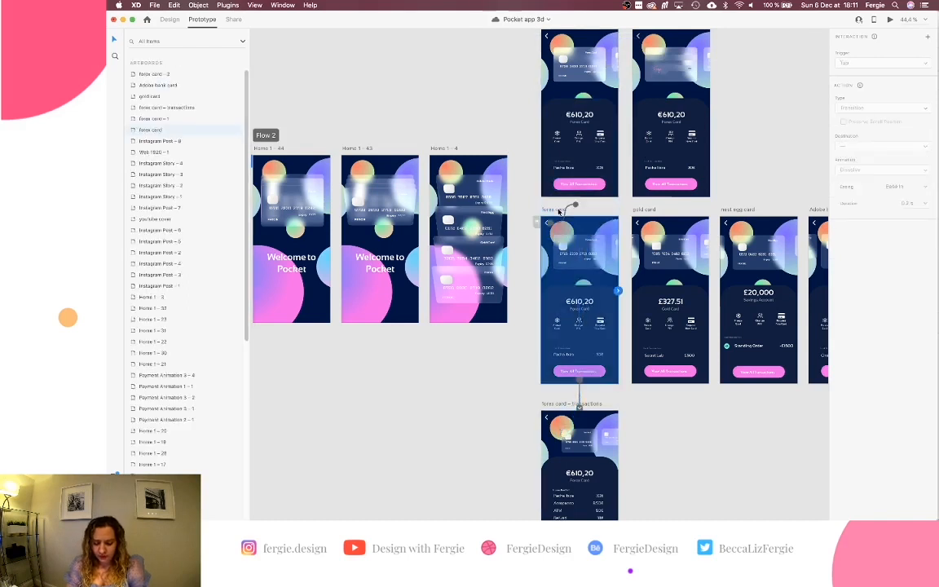
key("Delete")
scroll(558, 212, "down", 1)
scroll(558, 211, "down", 3)
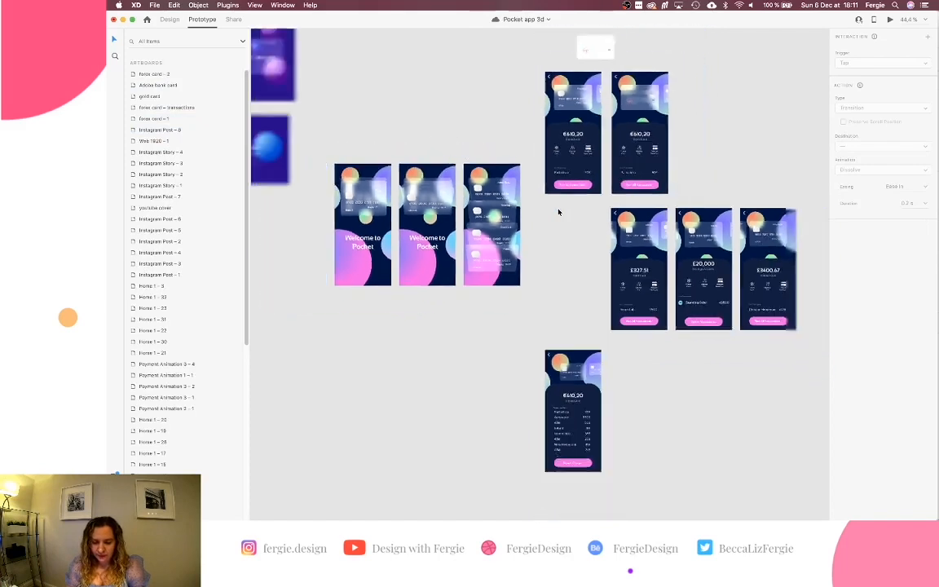
left_click_drag(559, 329, 675, 83)
Reposition the gold, nest egg and Adobe bank card screens together, then select Home 1 - 44.
left_click(730, 202)
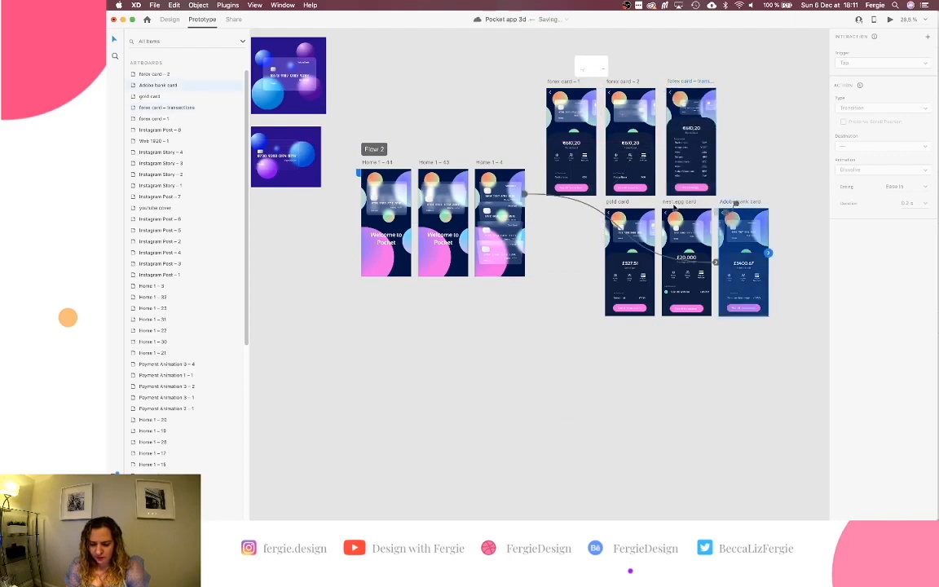
left_click(622, 204, "shift")
left_click(687, 222, "shift")
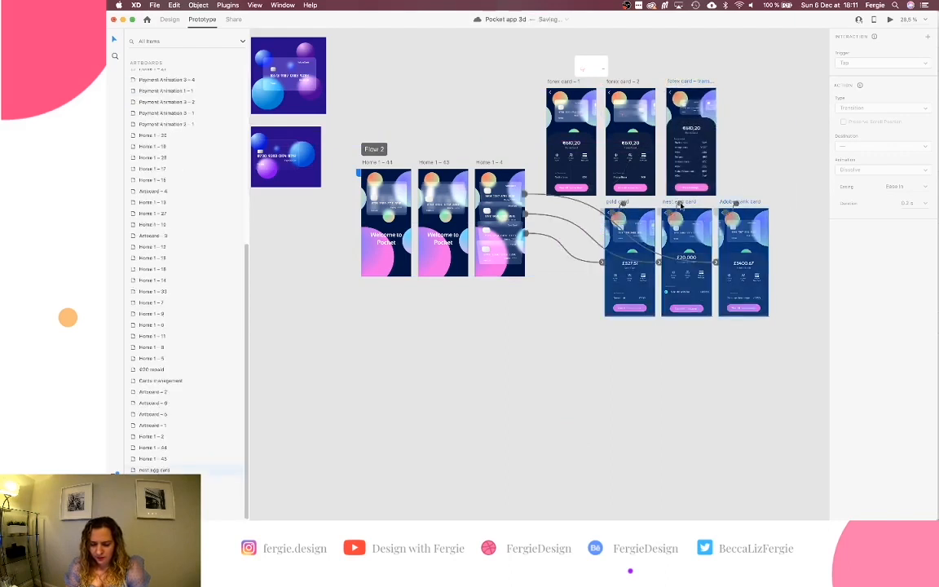
left_click_drag(687, 220, 566, 357)
scroll(654, 329, "down", 3)
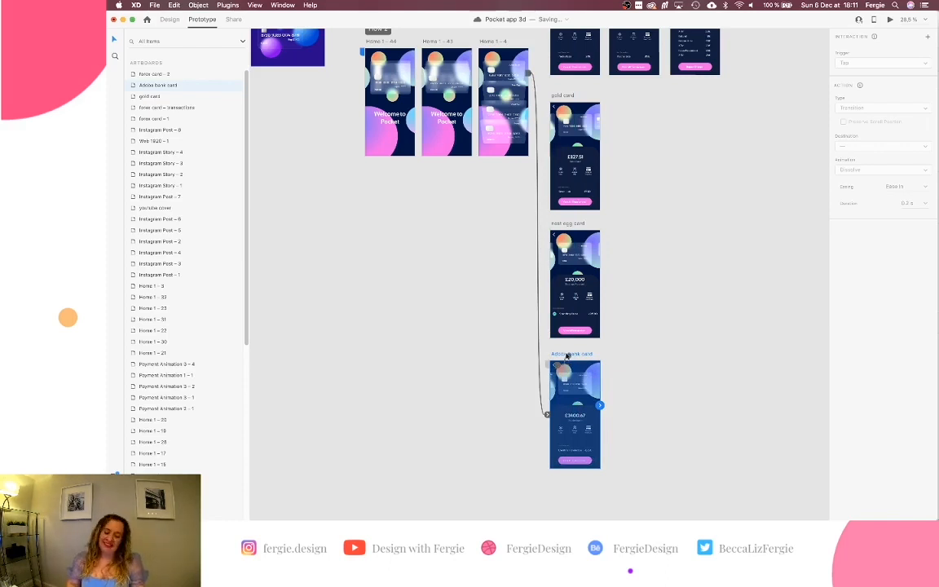
scroll(606, 266, "up", 3)
scroll(605, 266, "right", 3)
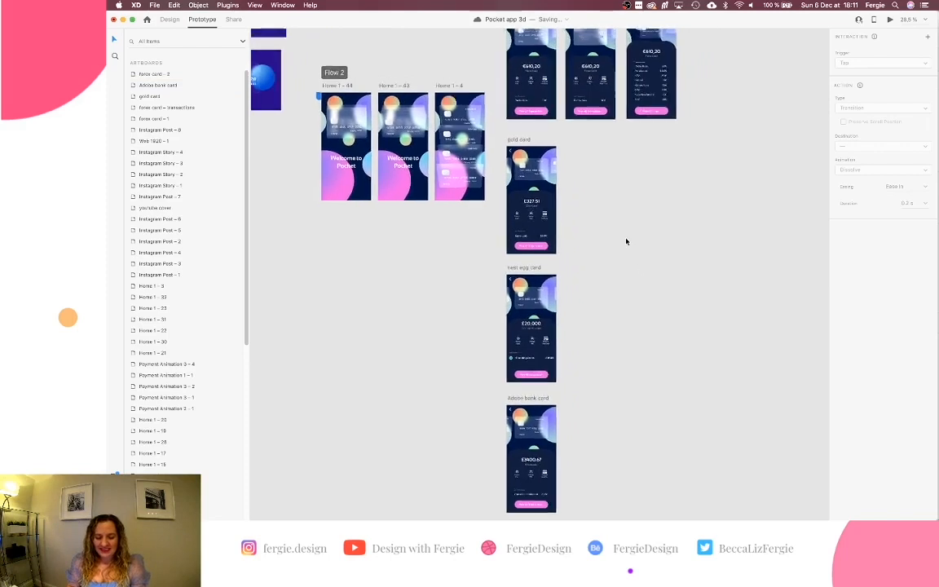
scroll(626, 241, "up", 4)
scroll(626, 241, "right", 1)
left_click(425, 151)
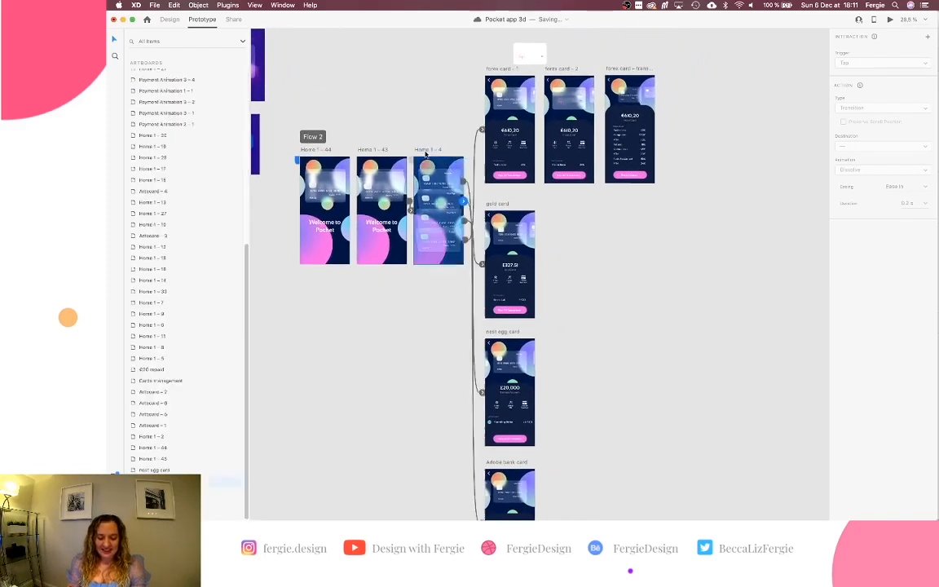
left_click(325, 150)
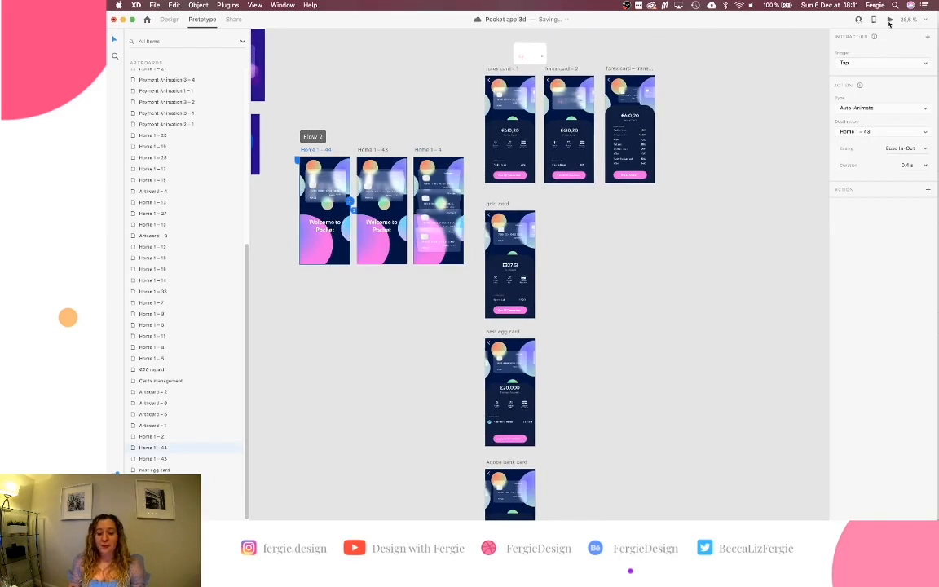
Preview the prototype, moving from the welcome screen to the Adobe Bank card and back.
left_click(890, 21)
left_click_drag(550, 90, 701, 118)
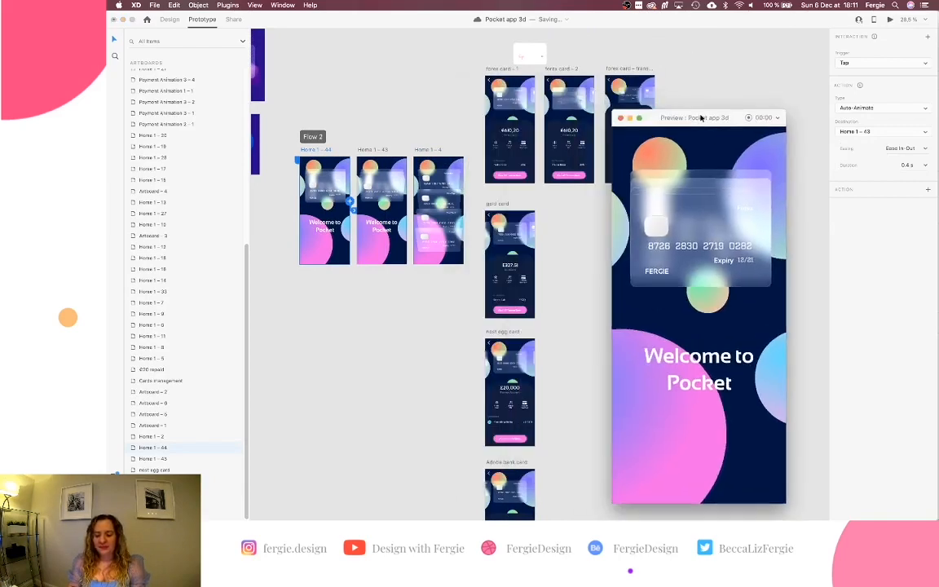
scroll(520, 159, "down", 5)
scroll(520, 159, "down", 2)
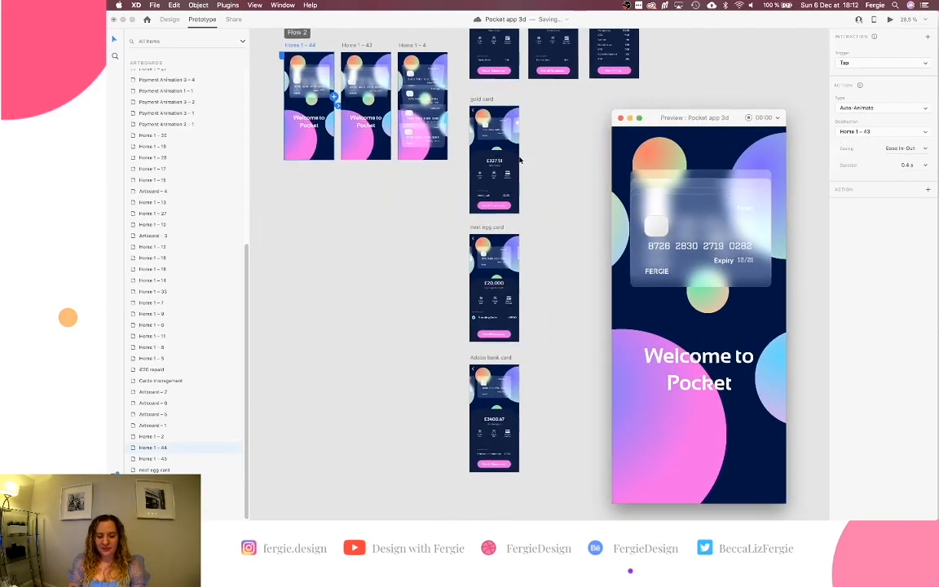
left_click_drag(682, 122, 657, 114)
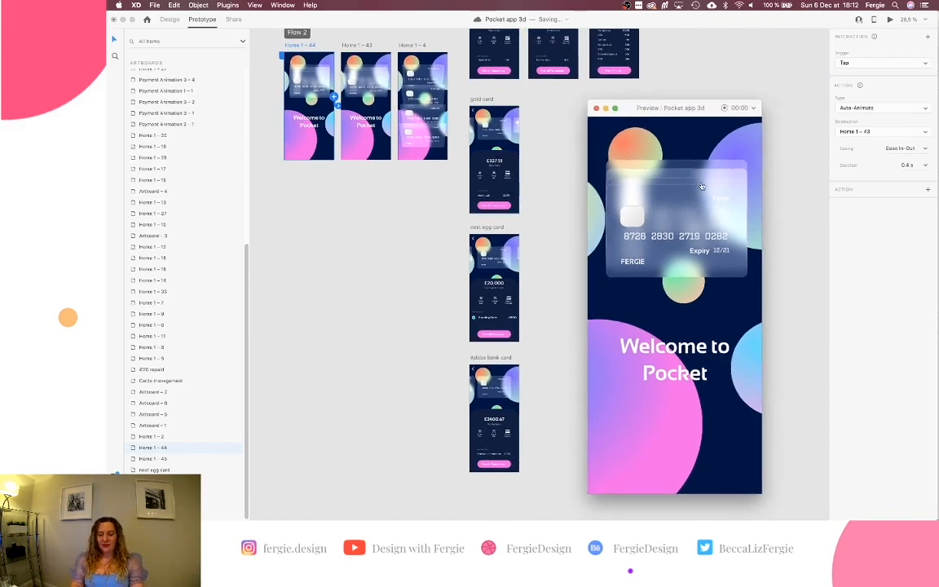
left_click(631, 167)
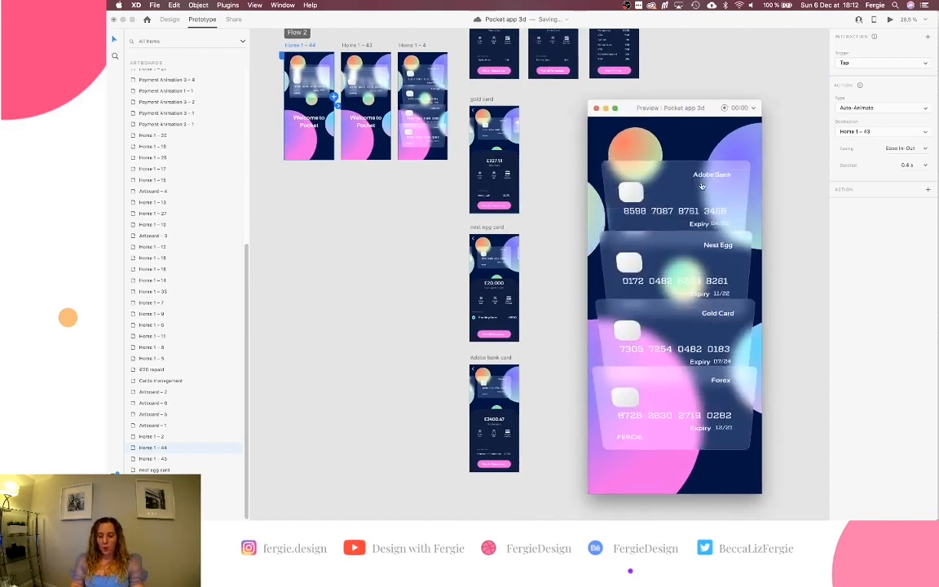
left_click(702, 187)
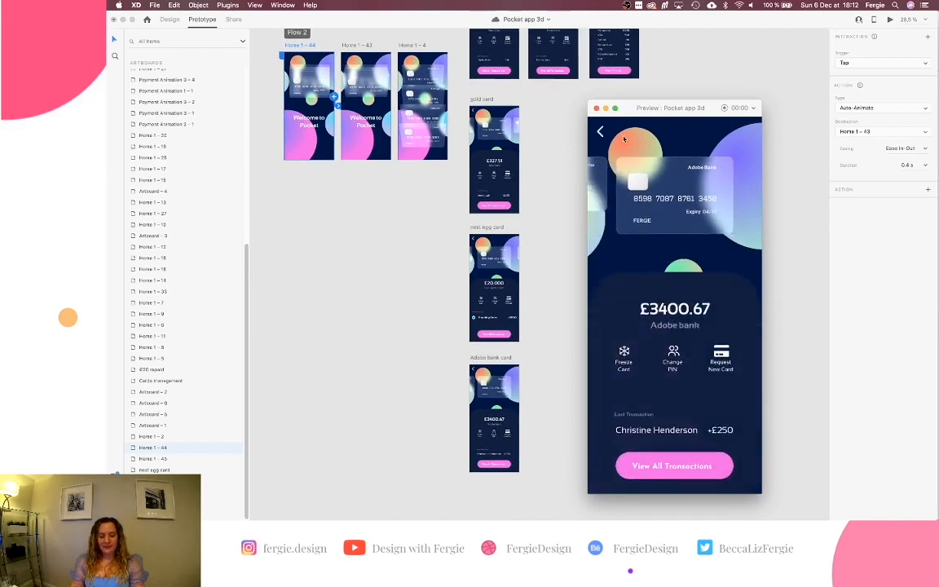
left_click(600, 131)
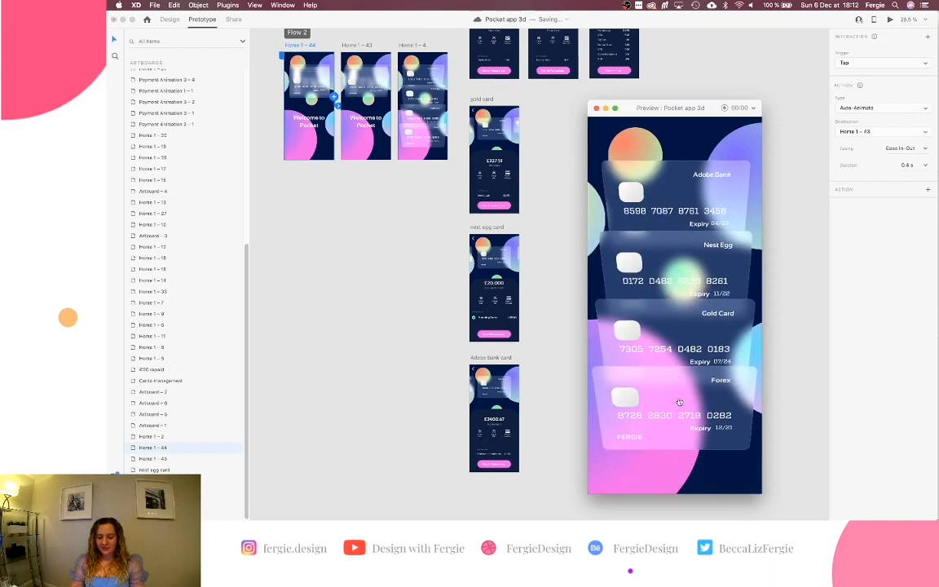
Open the Forex card, flip it back and forth, view its transaction list, then close the preview.
left_click(679, 401)
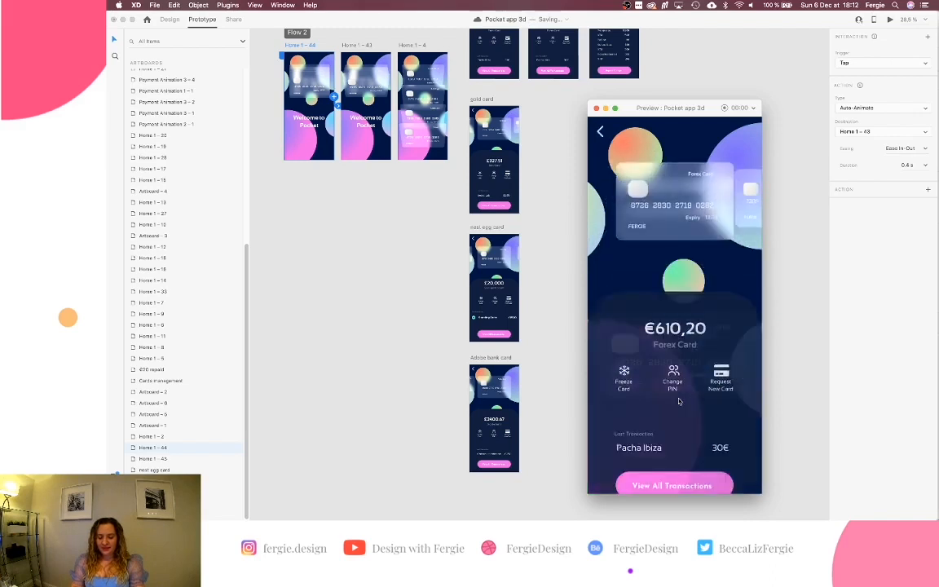
left_click(677, 176)
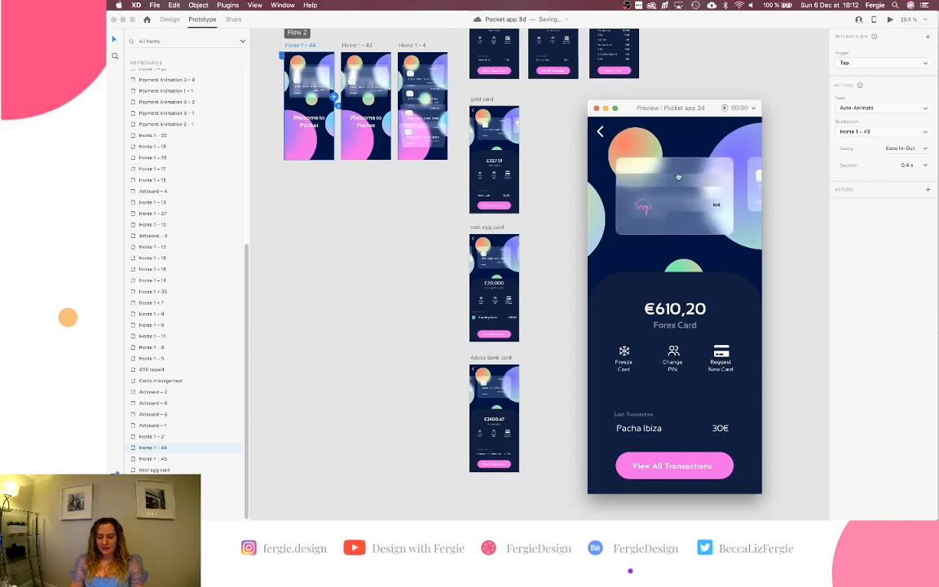
left_click(677, 176)
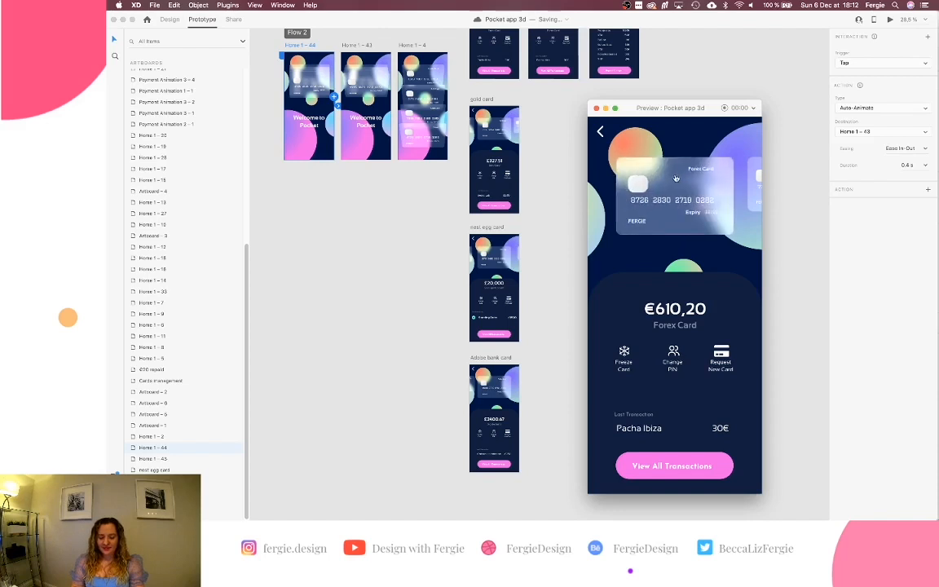
left_click(714, 474)
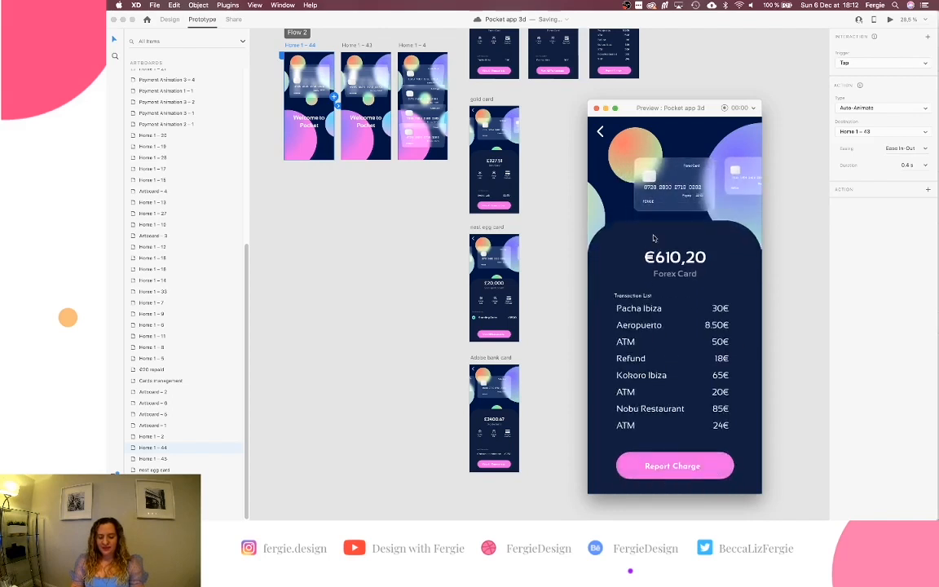
left_click(596, 108)
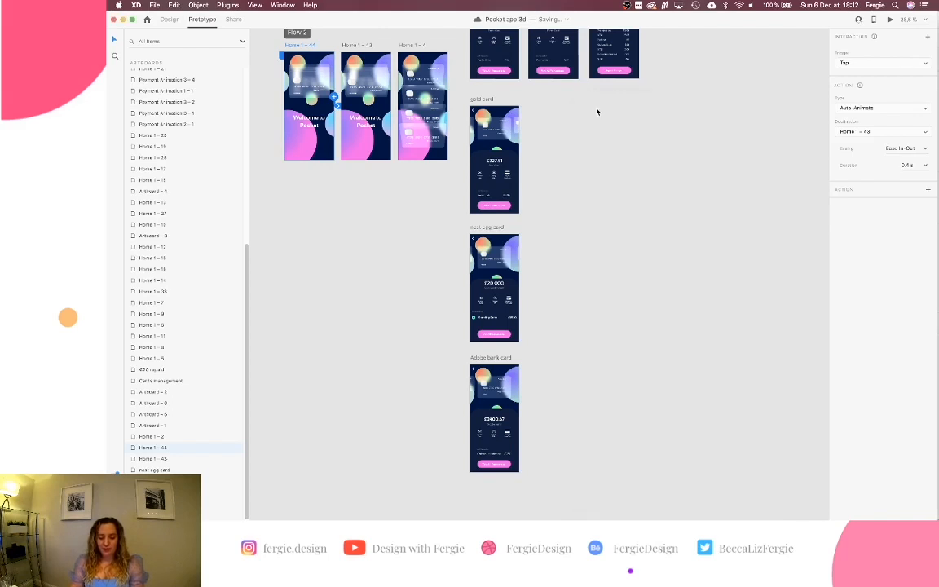
Test the Forex card tap from the Home 1 – 4 card stack, then return to design mode.
scroll(591, 167, "left", 3)
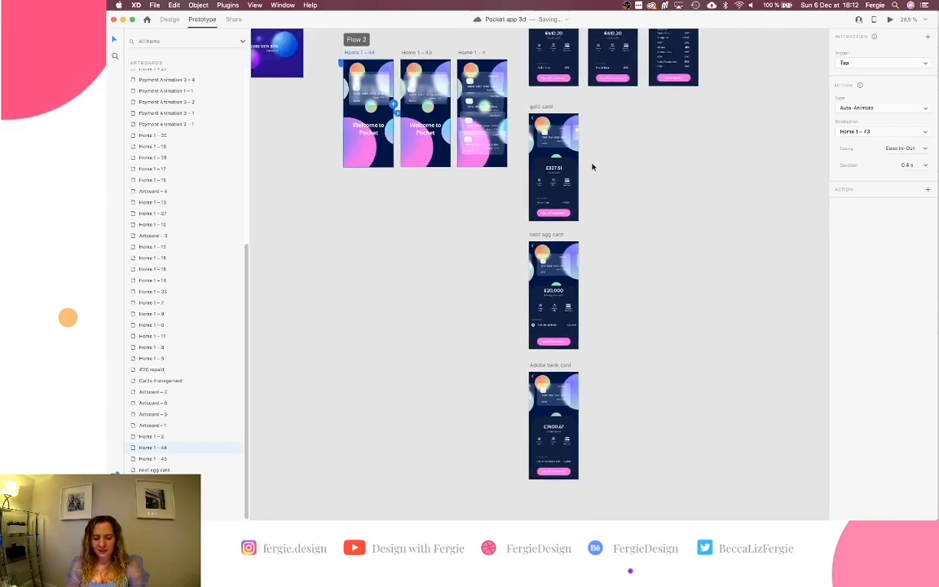
scroll(592, 166, "up", 10)
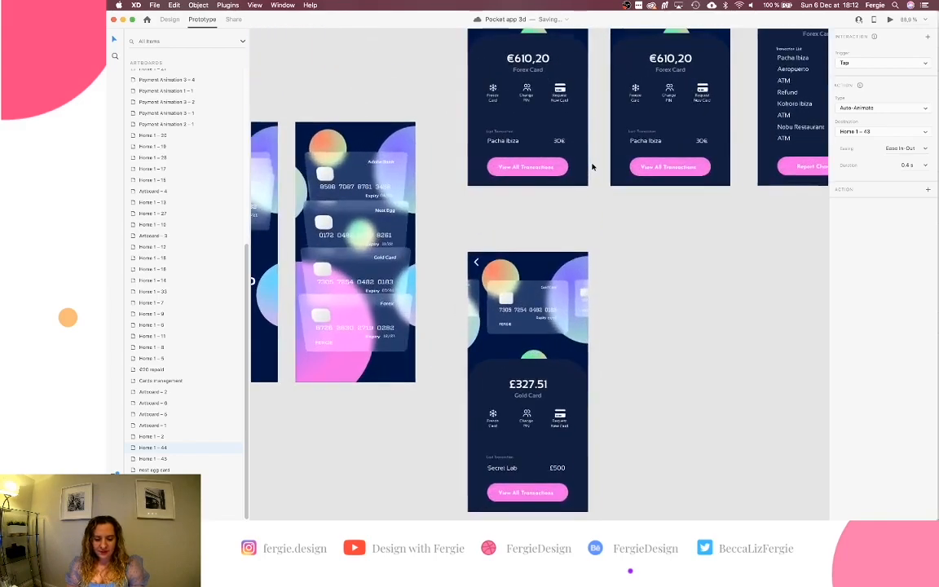
scroll(592, 166, "left", 5)
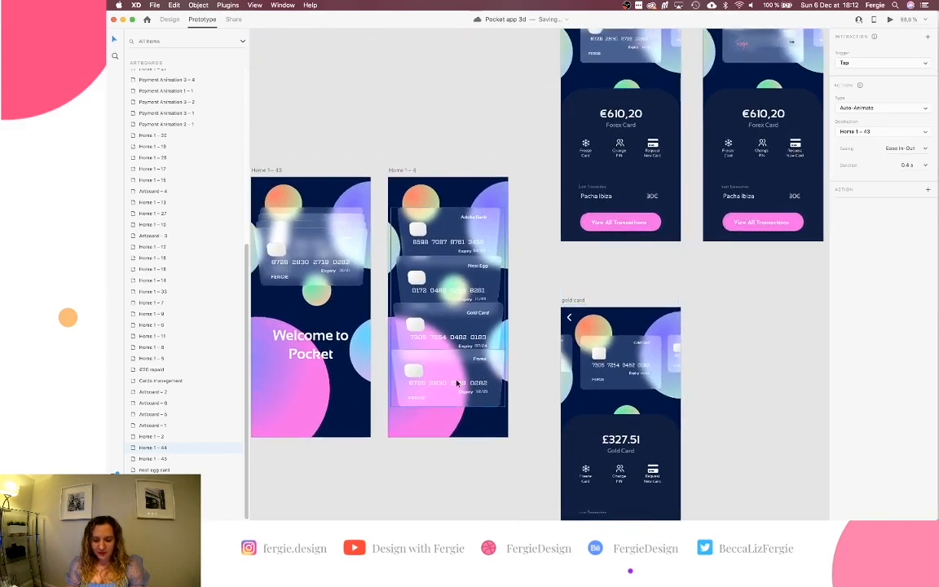
left_click(457, 383)
left_click(890, 20)
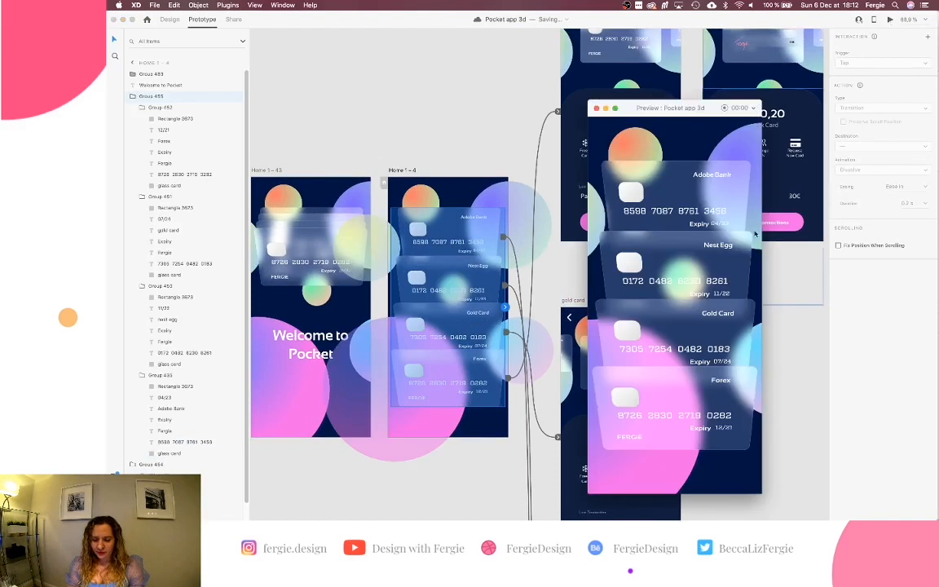
left_click(734, 388)
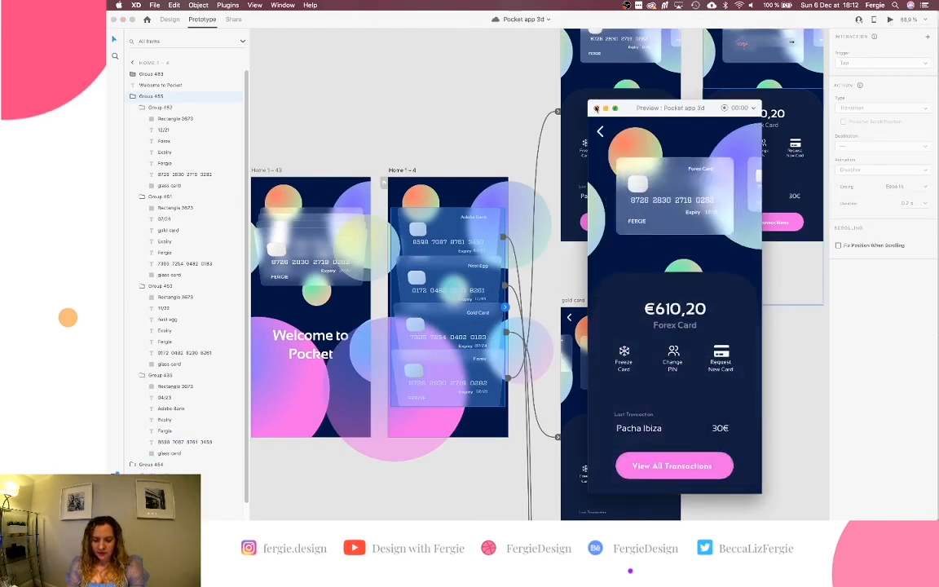
left_click(596, 108)
left_click(169, 19)
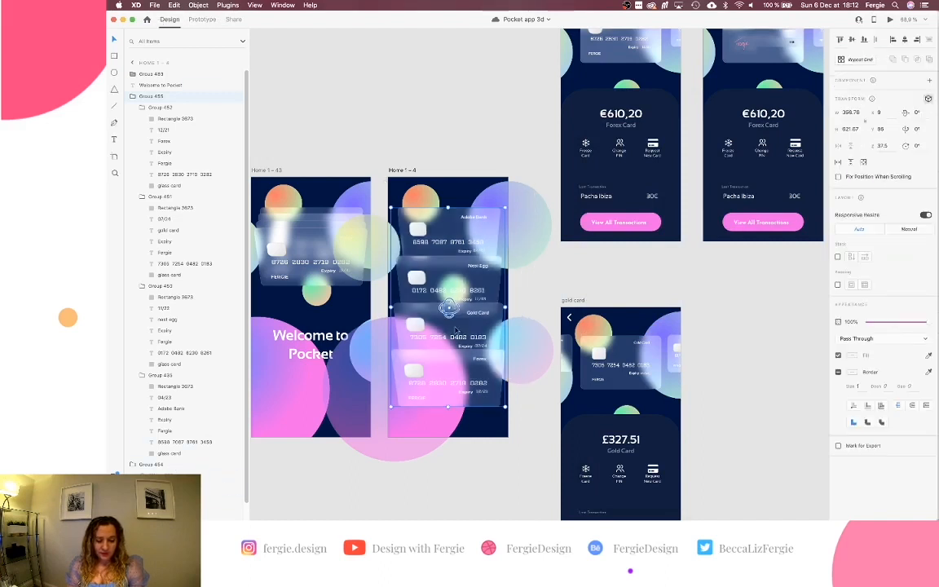
Check the layer name of the Forex card group in the Home 1 – 4 stack.
double_click(455, 376)
double_click(165, 107)
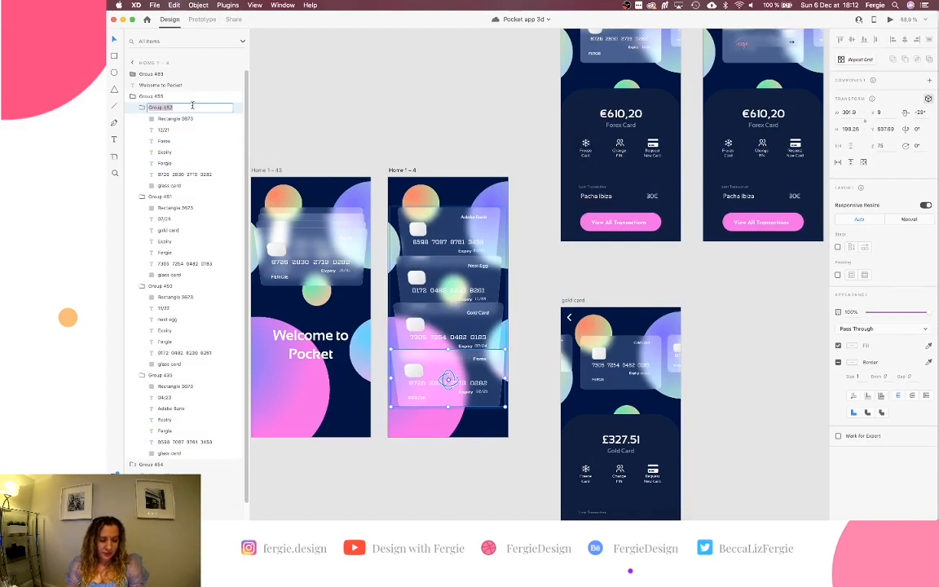
left_click(382, 142)
scroll(381, 141, "up", 3)
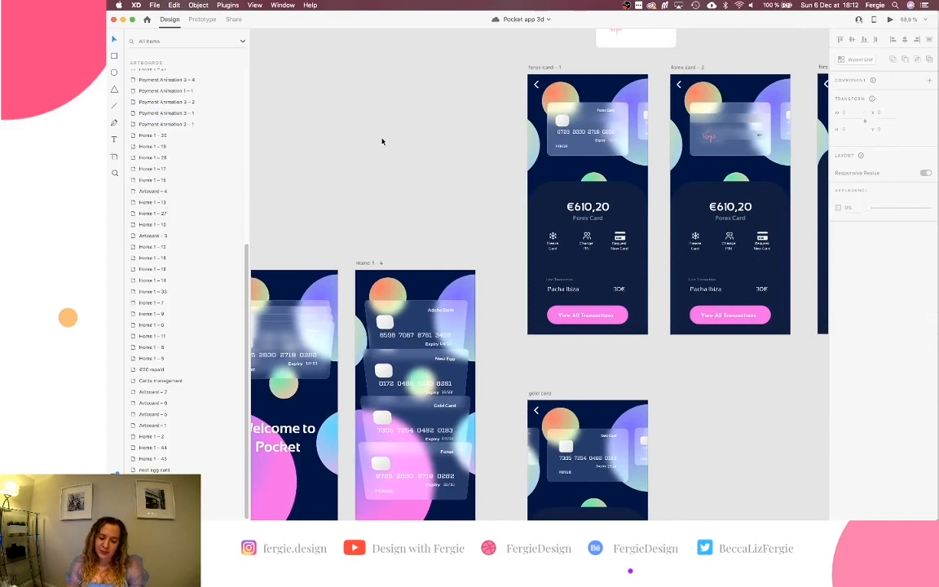
Review the Group 492 layer names on forex card – 1 and forex card – 2, leaving them unchanged.
double_click(579, 124)
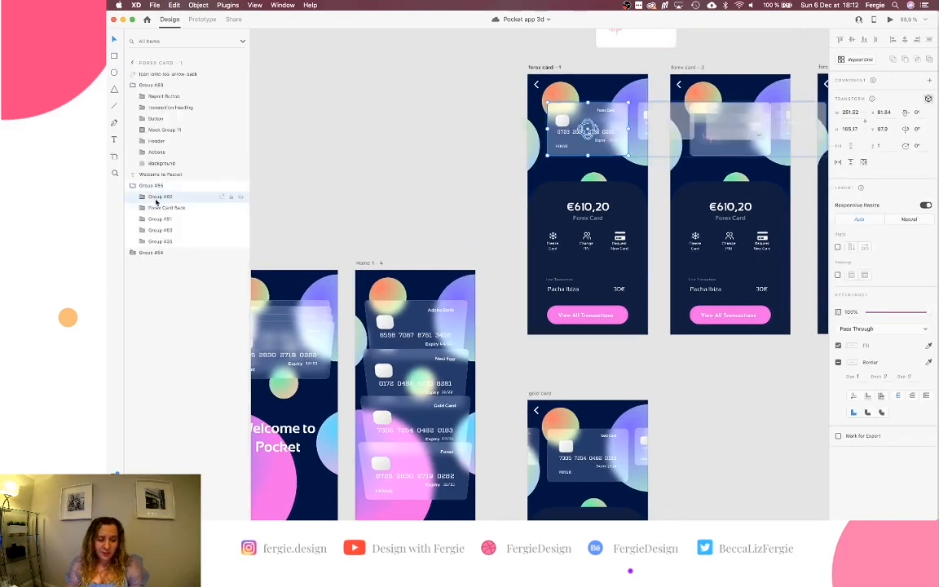
double_click(155, 197)
key("Right")
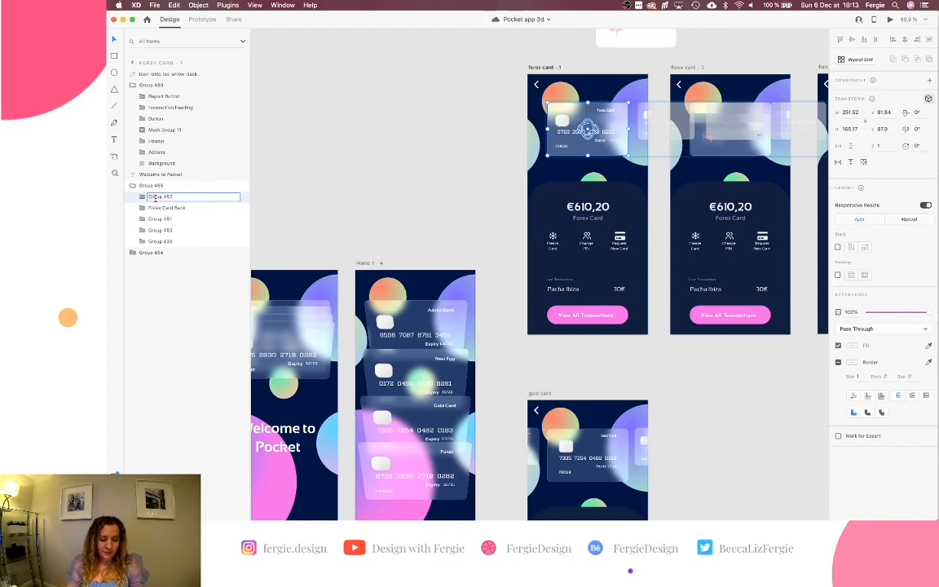
key("Return")
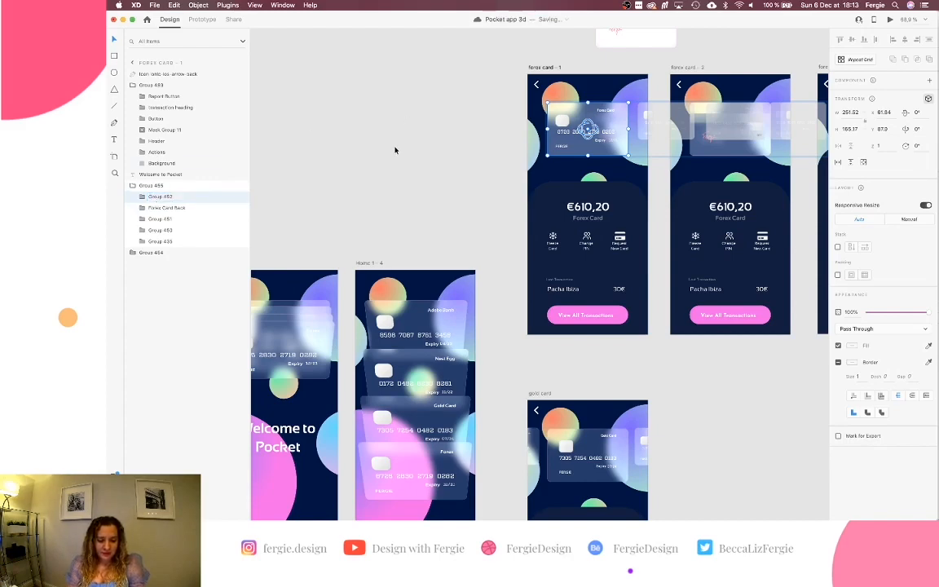
scroll(394, 150, "right", 5)
left_click(593, 159)
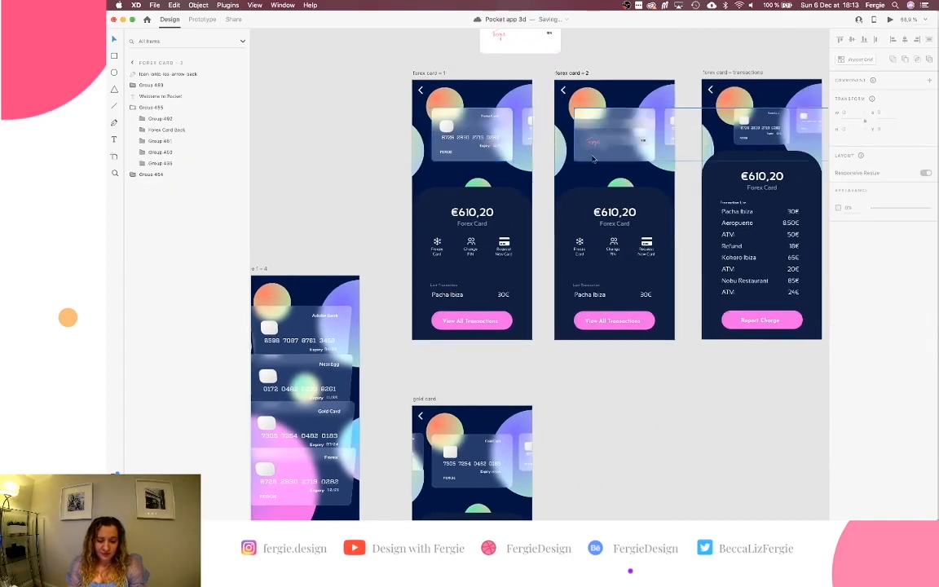
double_click(593, 158)
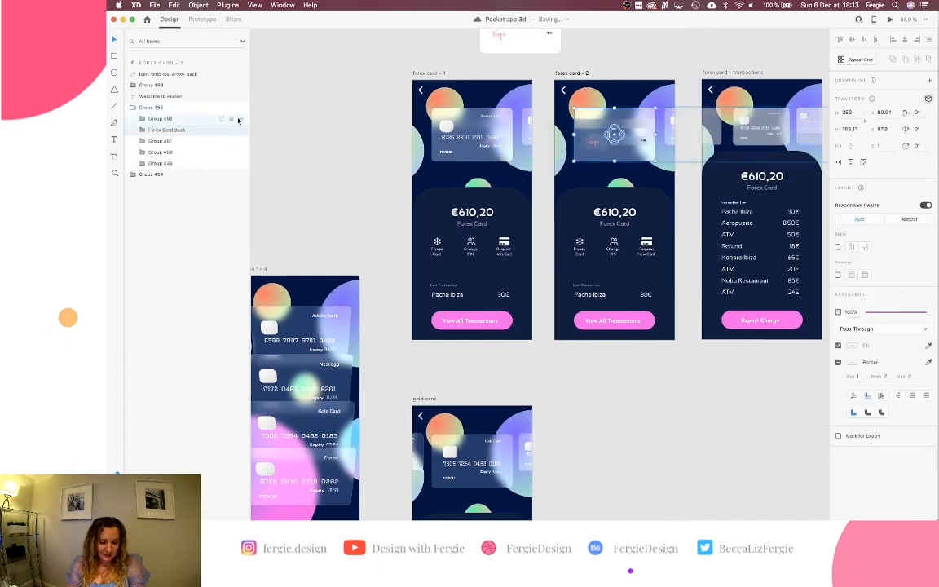
left_click(178, 120)
double_click(165, 121)
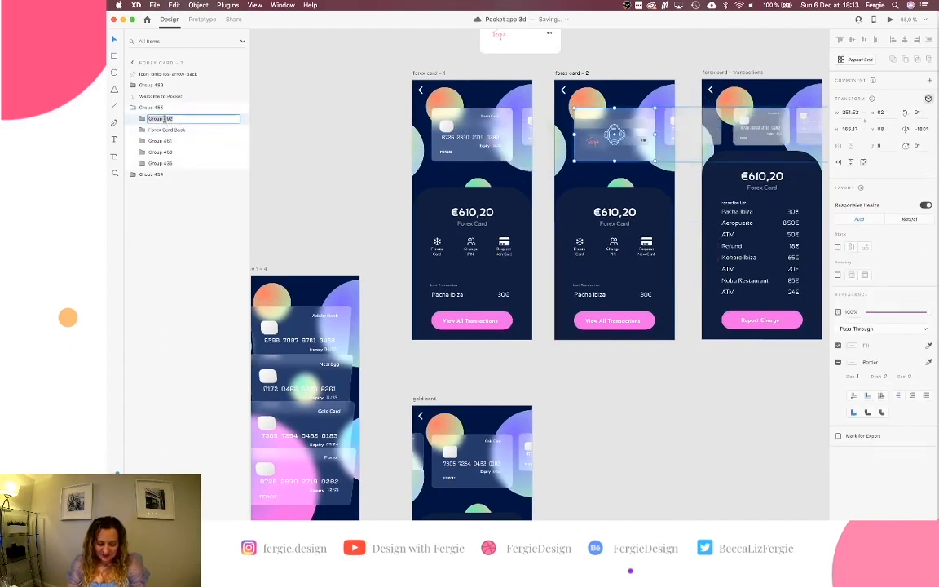
left_click(348, 249)
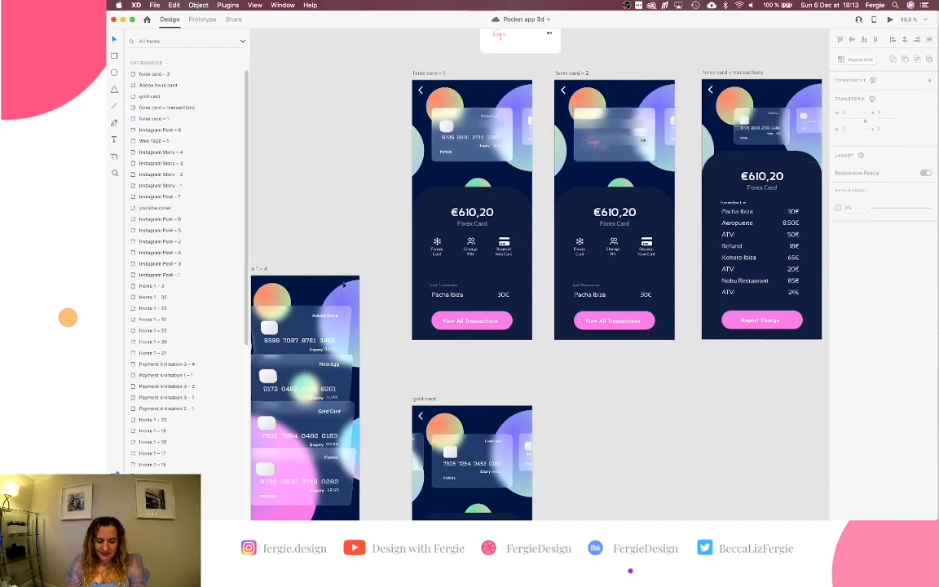
Replay the Forex card transition in the preview from the home card stack.
left_click(346, 291)
left_click(890, 20)
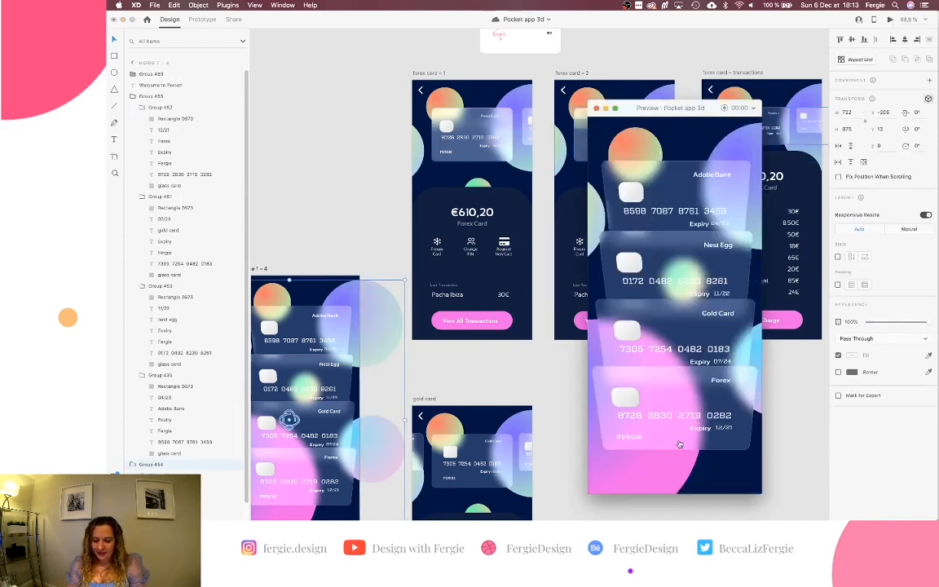
left_click(644, 375)
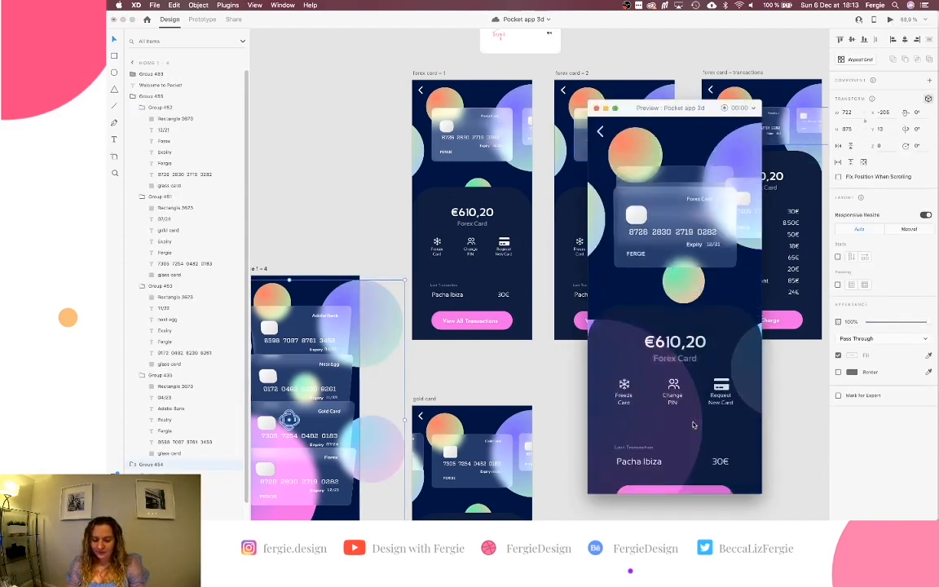
left_click(597, 108)
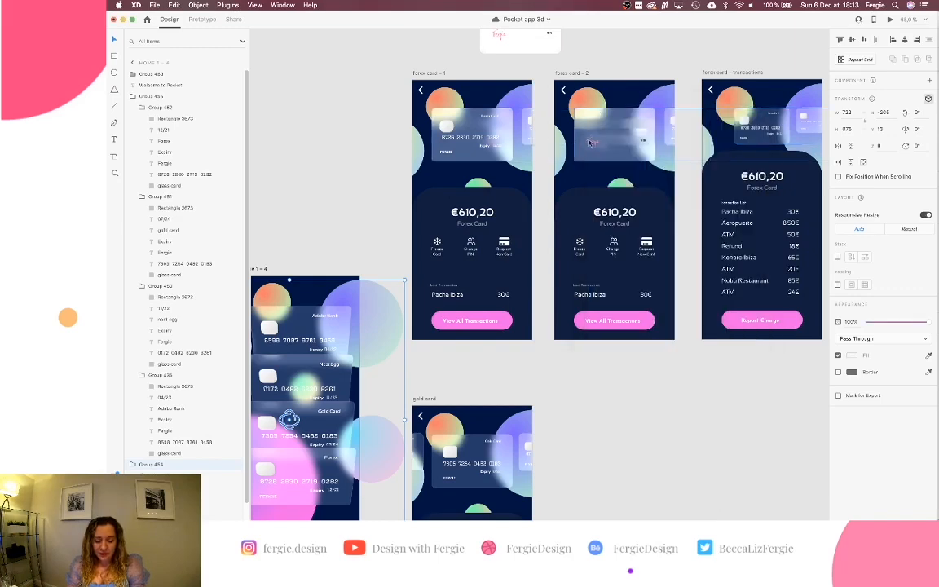
Select the Forex card in the Home 1 – 4 stack and open its context menu.
scroll(589, 143, "down", 2)
scroll(588, 143, "left", 3)
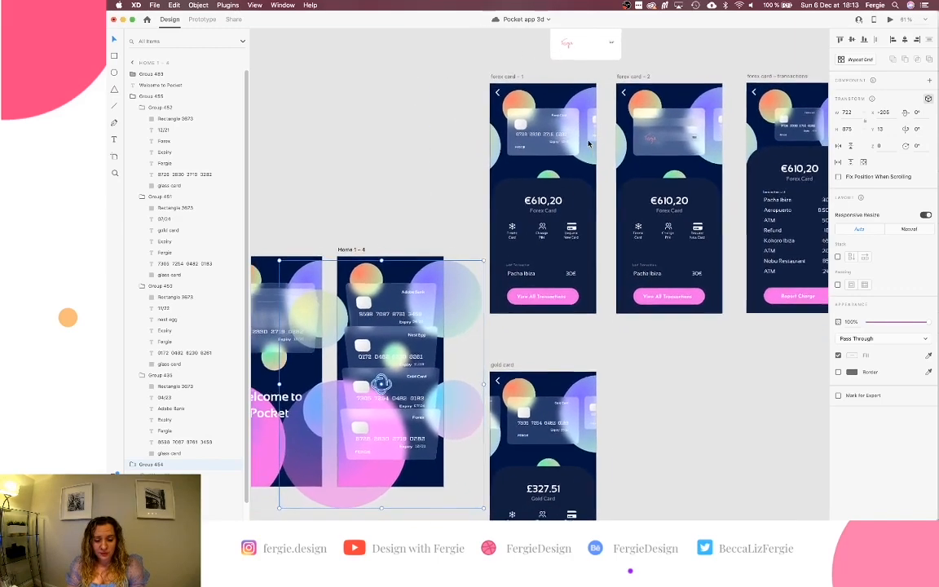
scroll(589, 143, "left", 2)
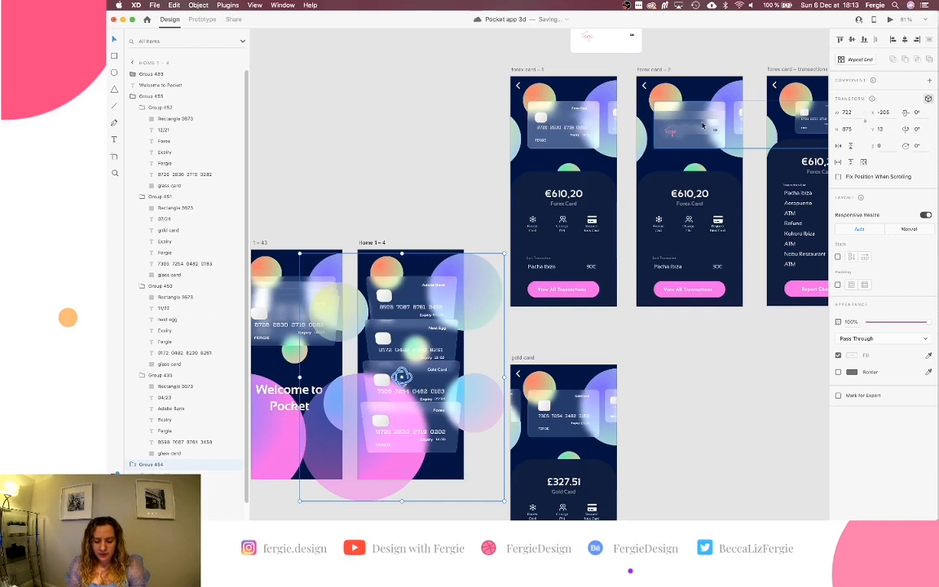
left_click(702, 125)
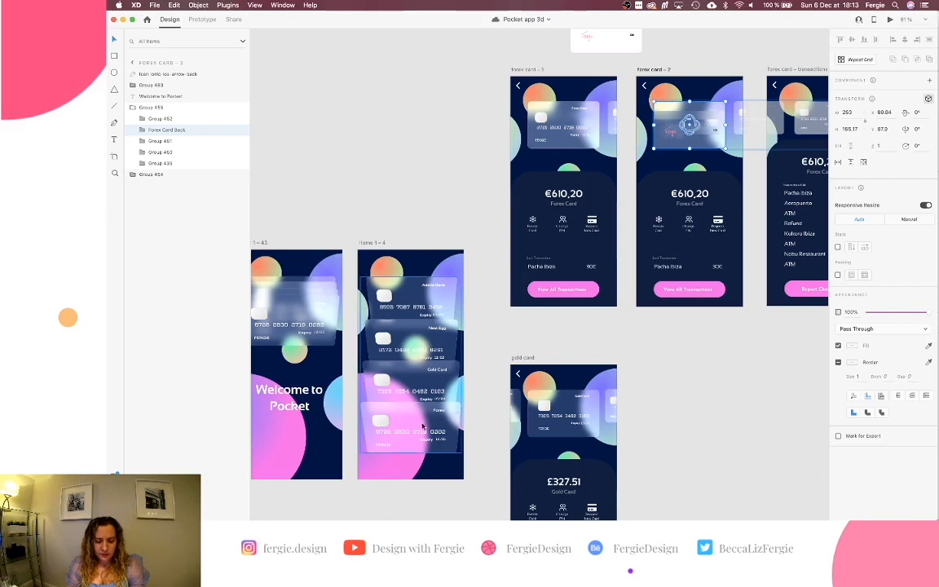
scroll(421, 424, "up", 5)
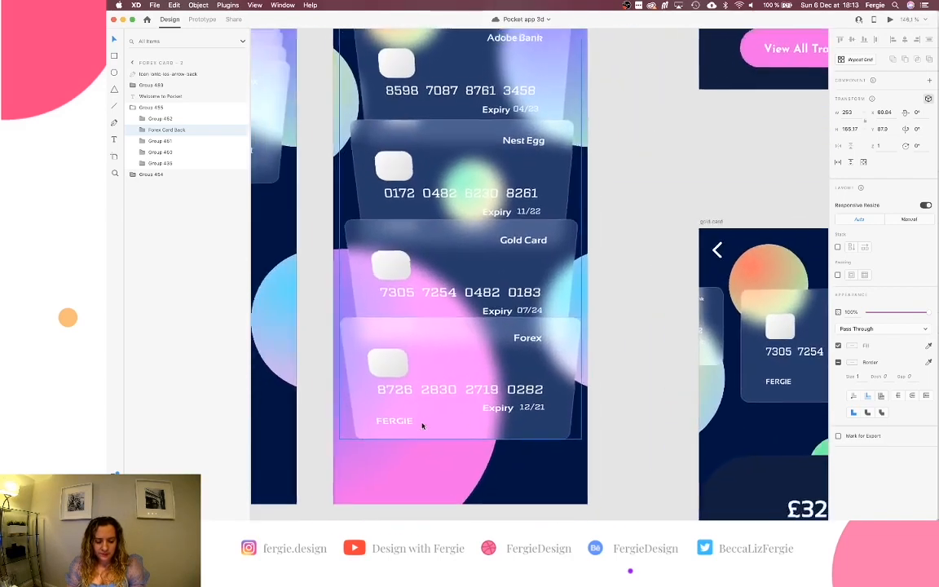
left_click(467, 380)
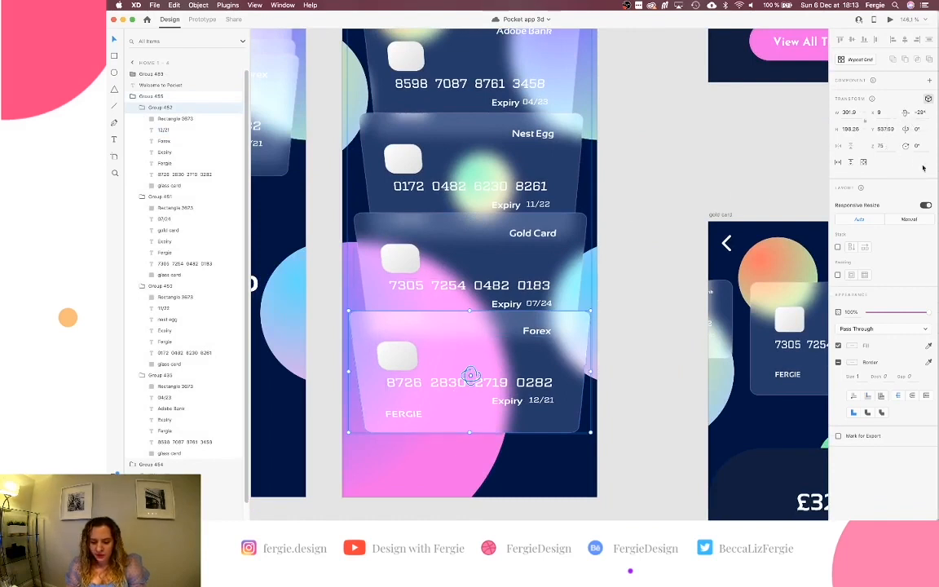
right_click(566, 353)
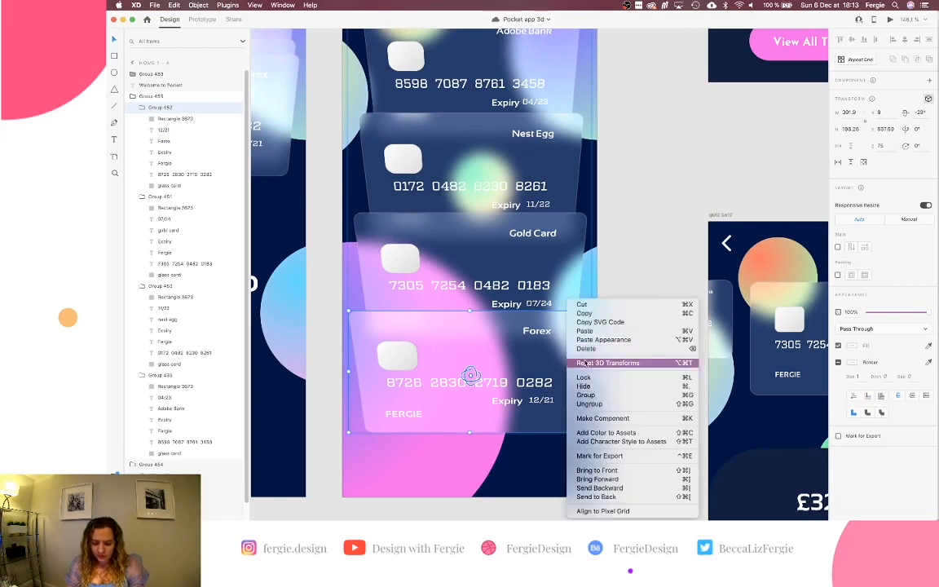
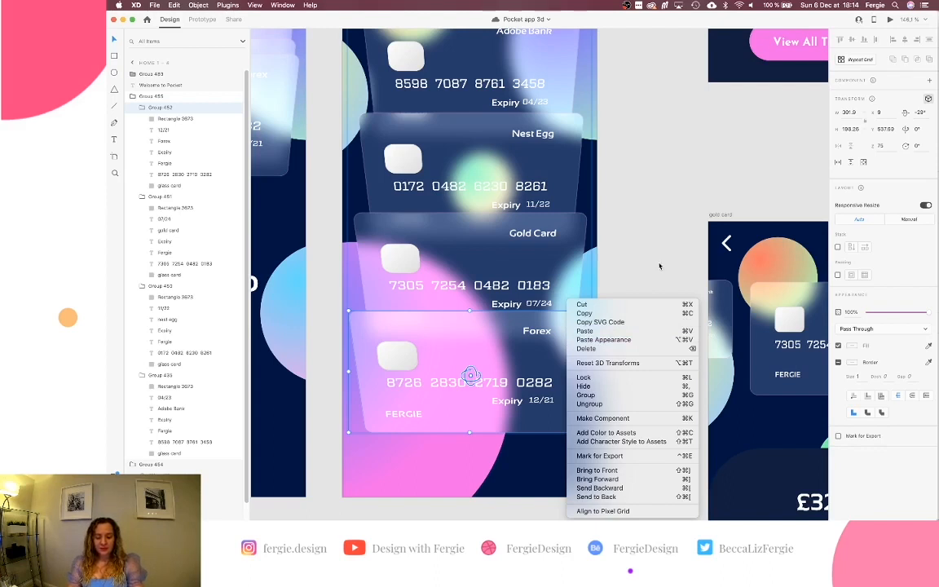
Paste the Forex Card Back group and drag it onto the Forex card.
left_click(584, 297)
key("super+v")
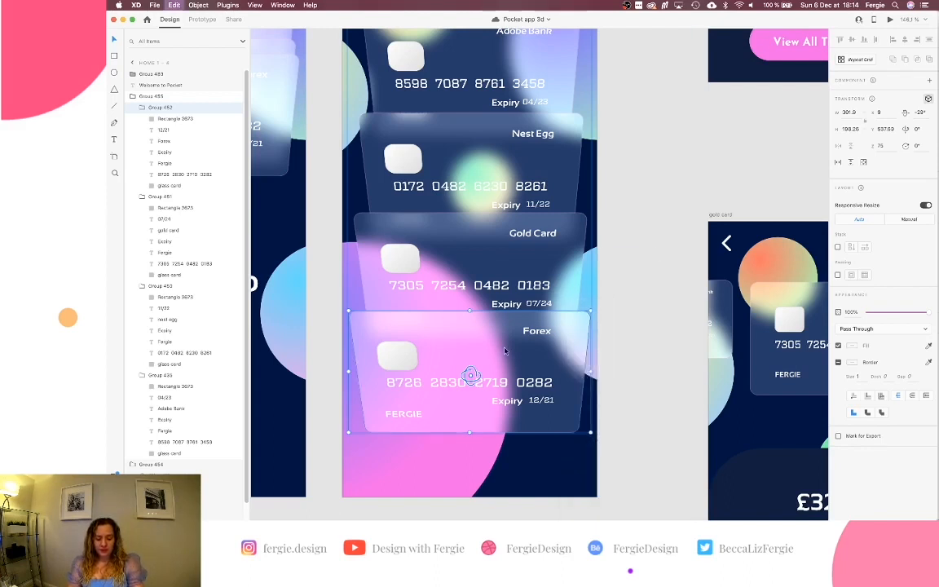
left_click_drag(494, 100, 493, 364)
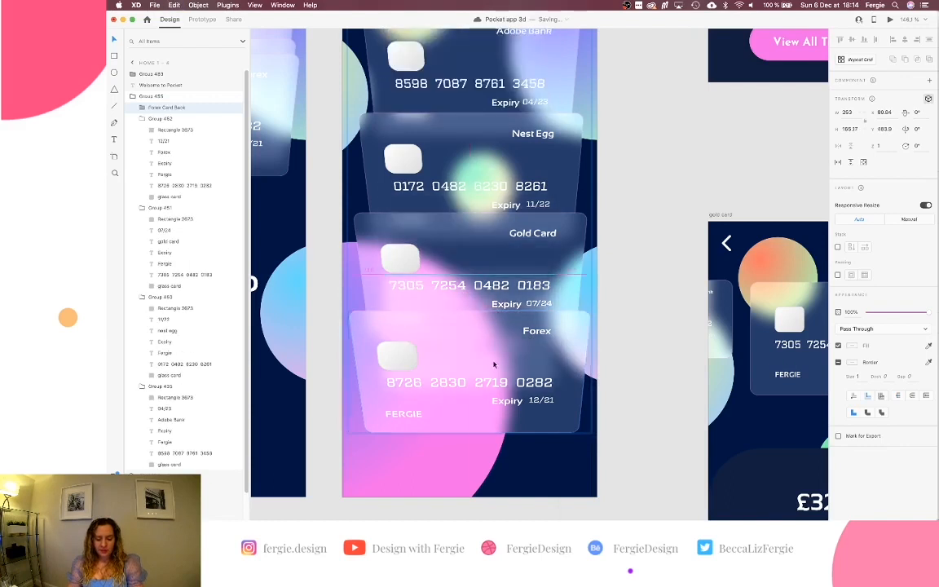
left_click_drag(503, 318, 495, 385)
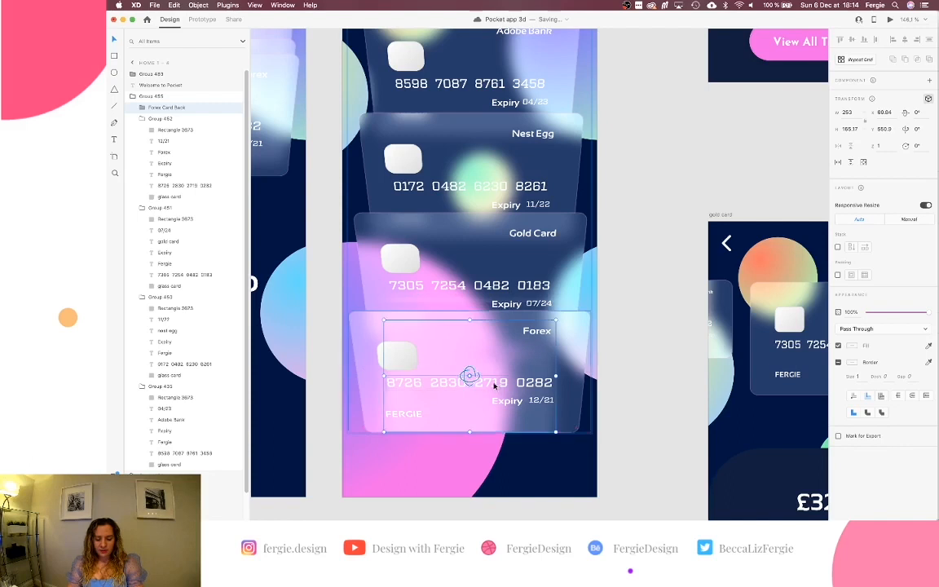
Flip the Forex Card Back 180° and enlarge it over the Forex card.
left_click(917, 130)
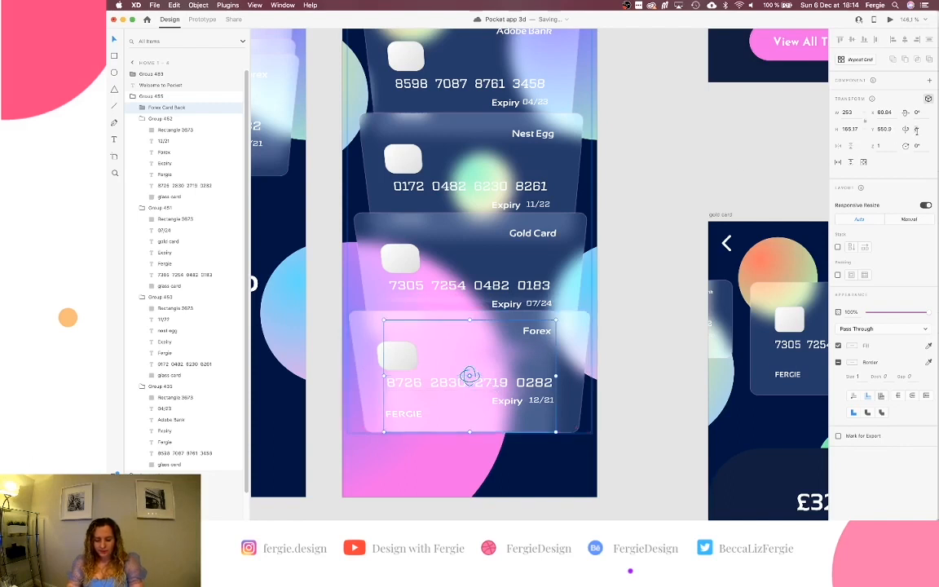
type("180")
key("Return")
left_click(558, 357)
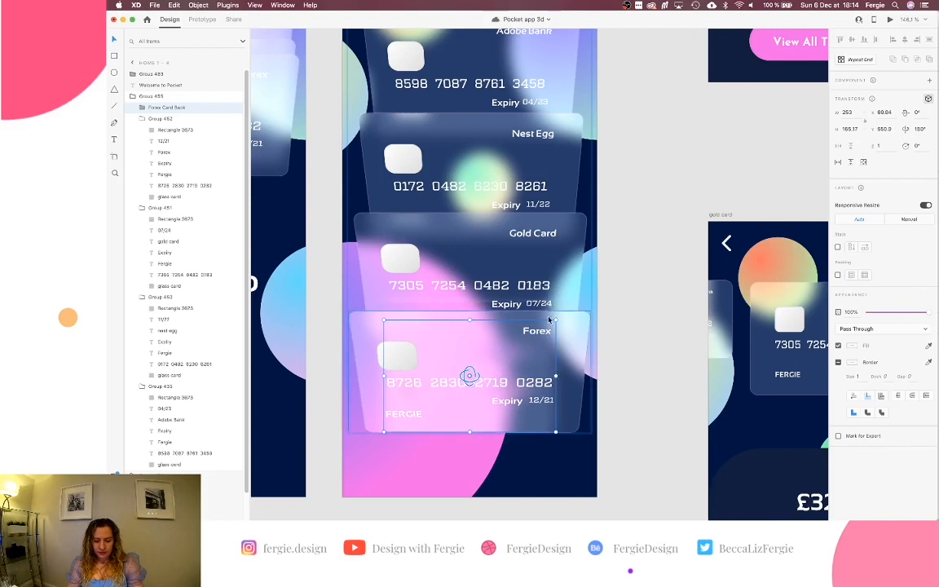
left_click_drag(554, 320, 568, 310)
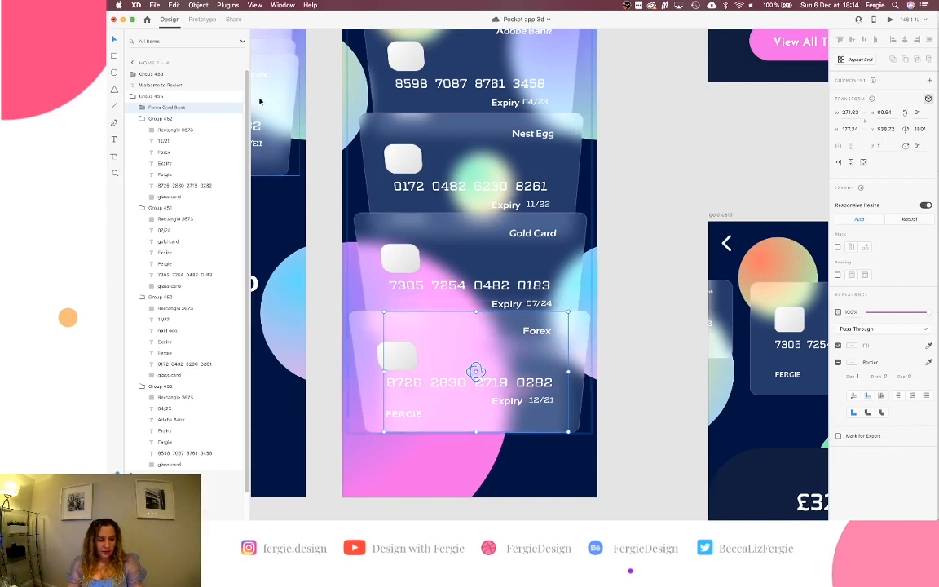
Compare Group 452's rotation with the Forex Card Back in the Layers panel.
double_click(362, 327)
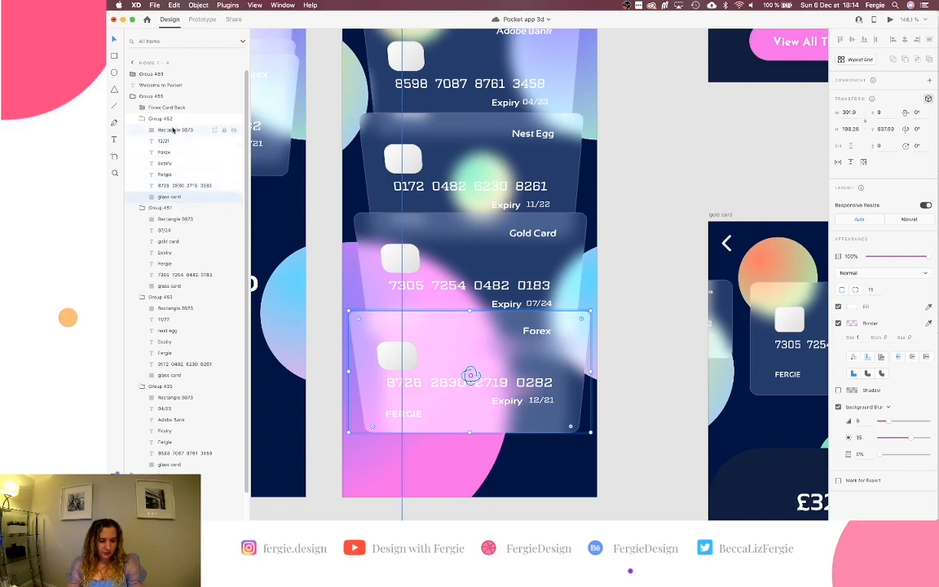
left_click(170, 119)
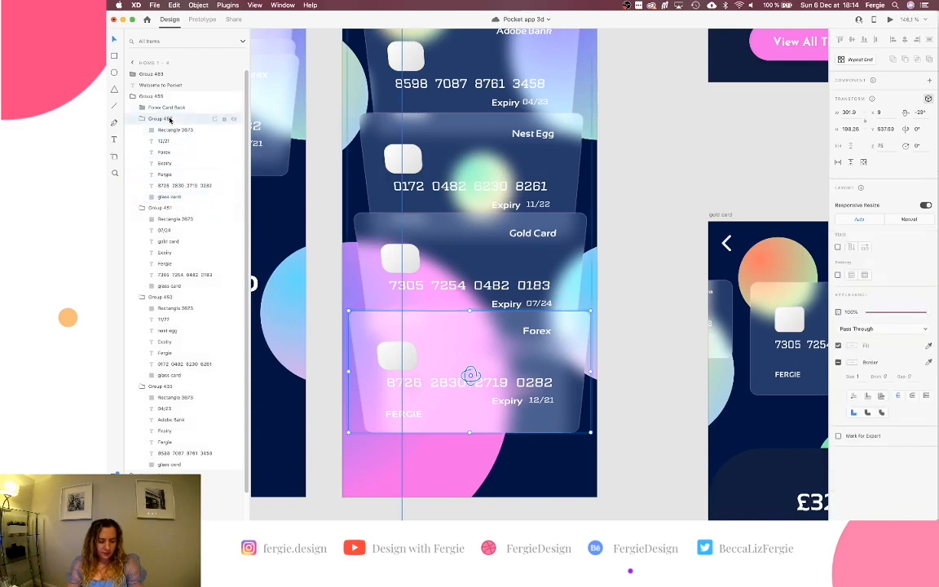
left_click(144, 119)
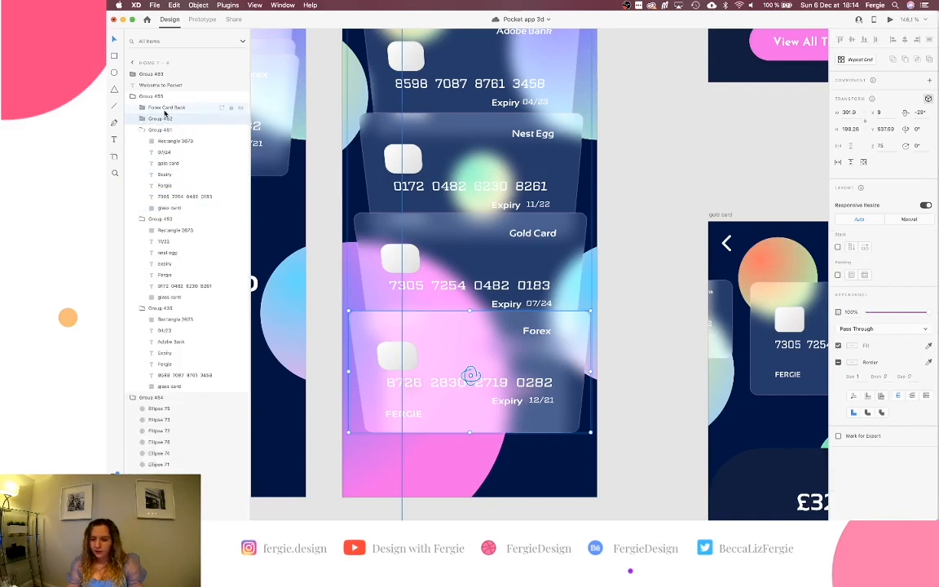
left_click(164, 109)
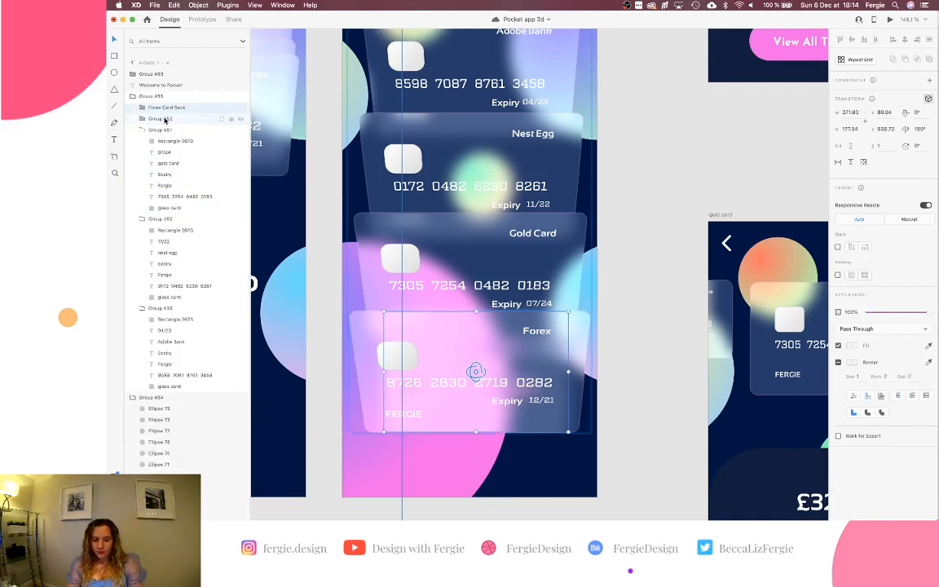
left_click(166, 119)
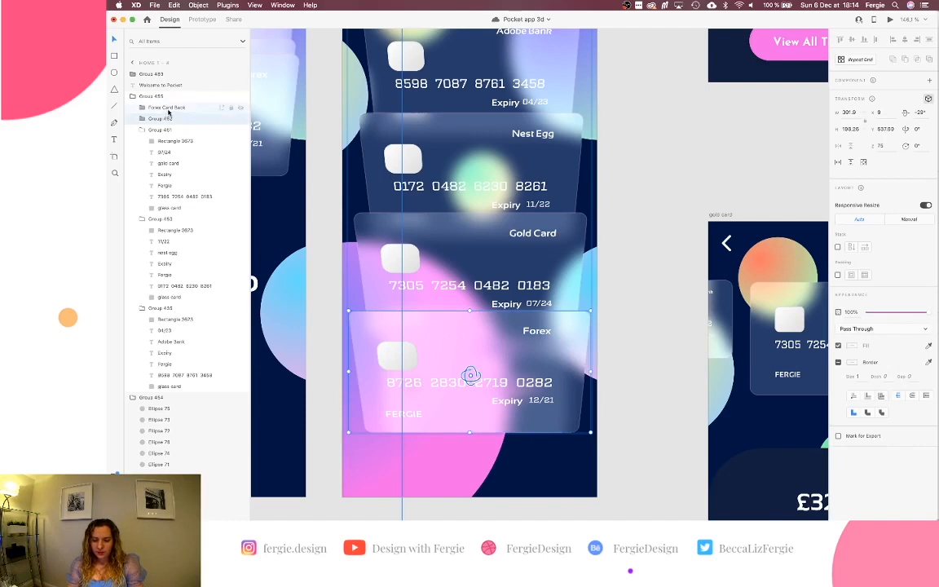
left_click(168, 112)
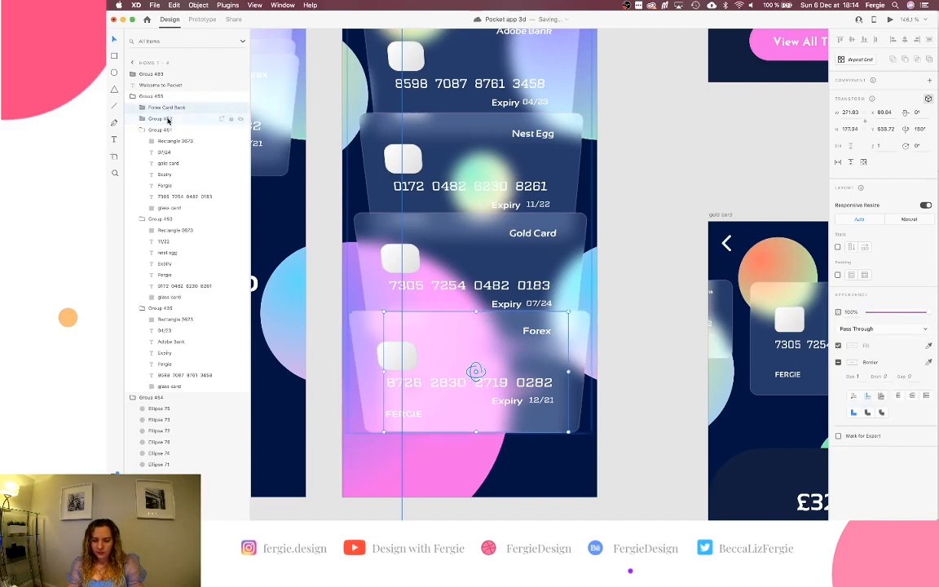
left_click(168, 120)
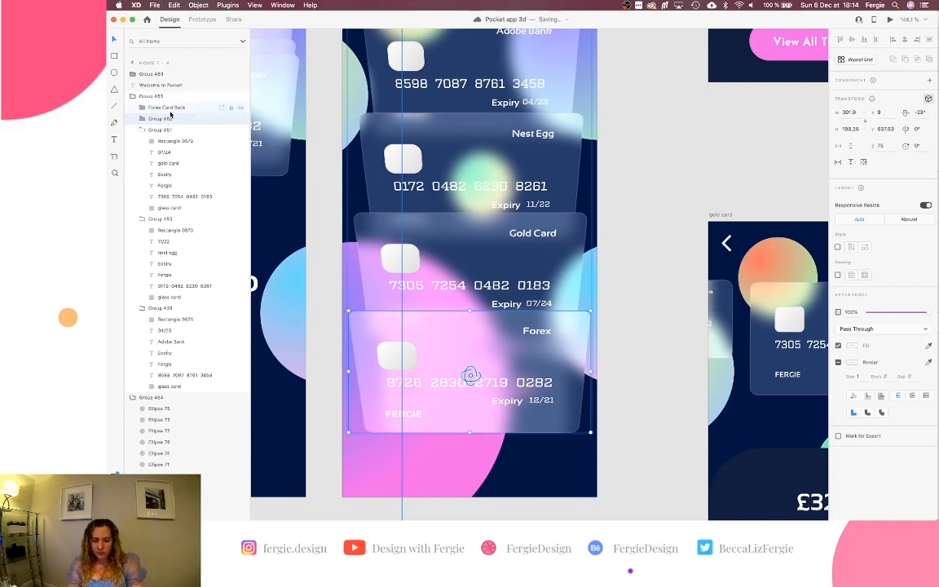
Tilt the Forex Card Back to -29° and nudge it into position.
left_click(155, 107)
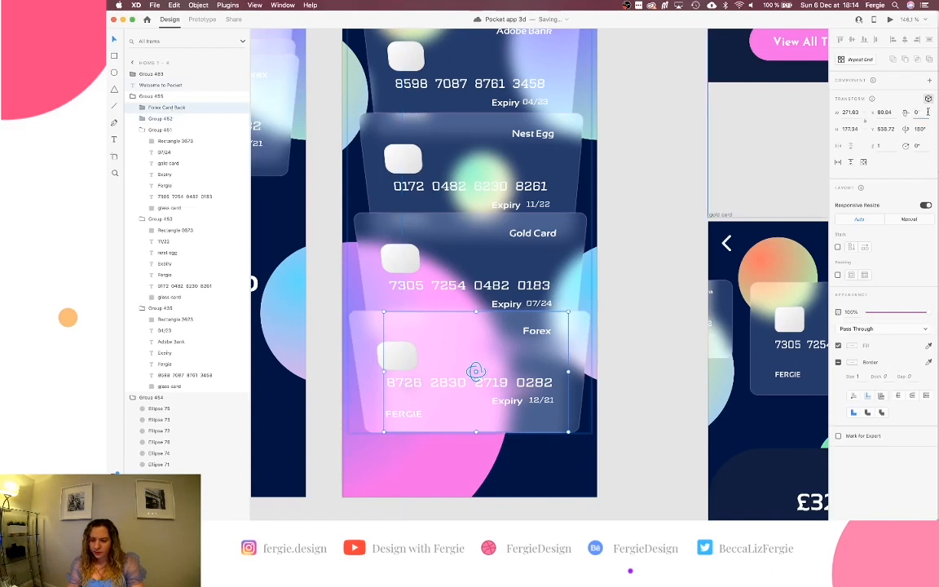
type("-2")
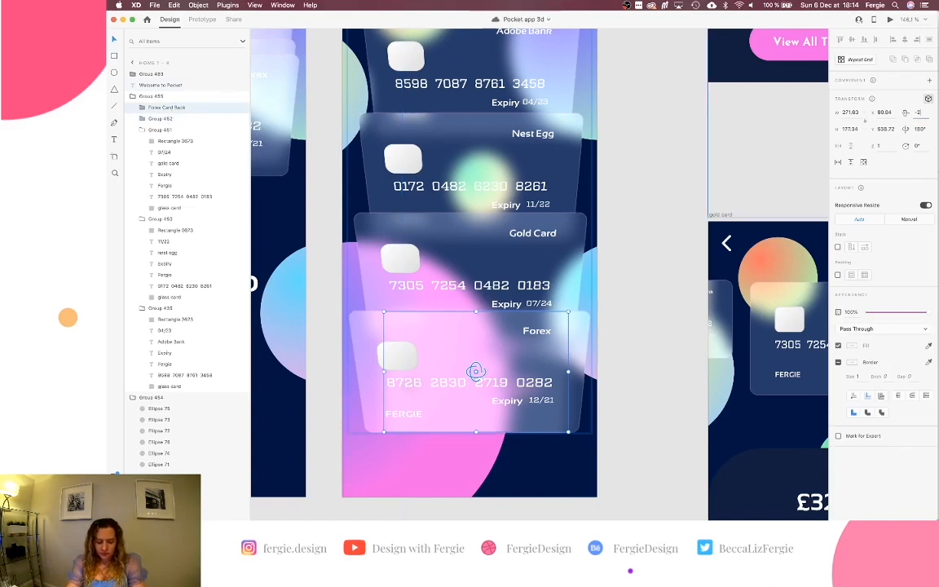
type("9")
key("Return")
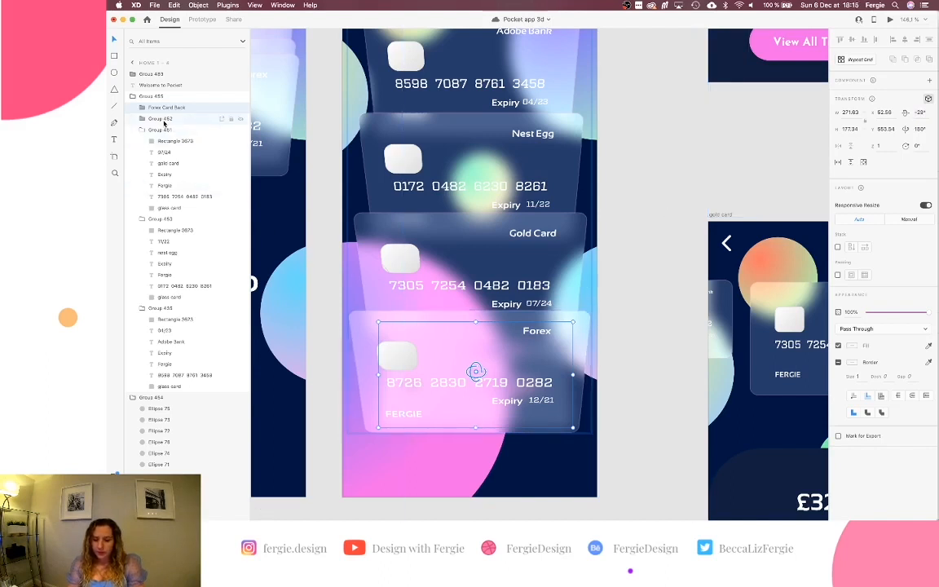
left_click(163, 122)
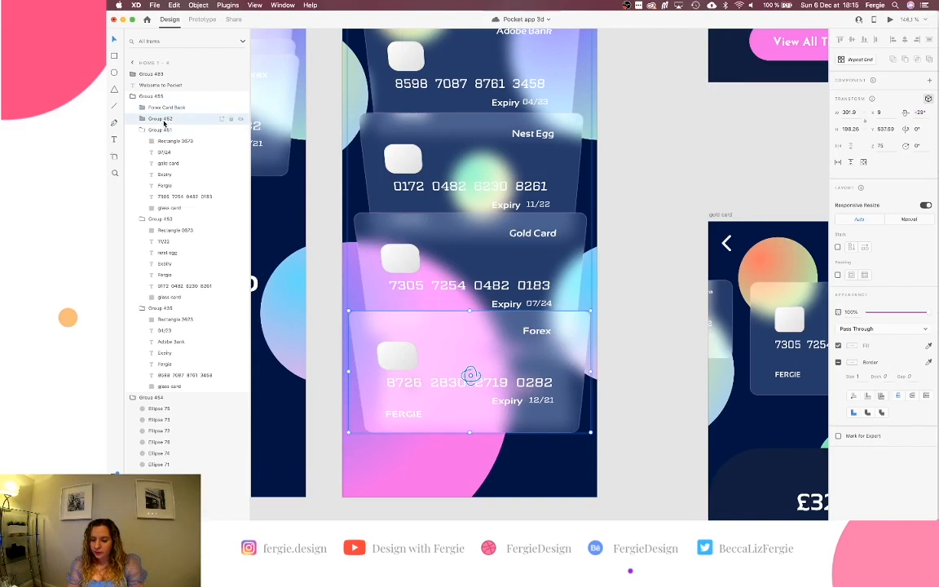
left_click(170, 109)
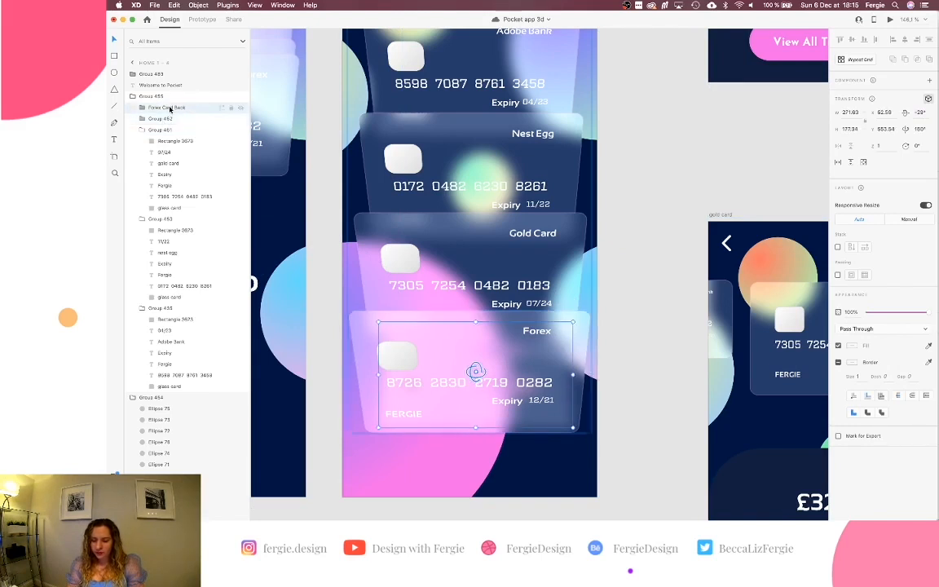
key("shift+Down")
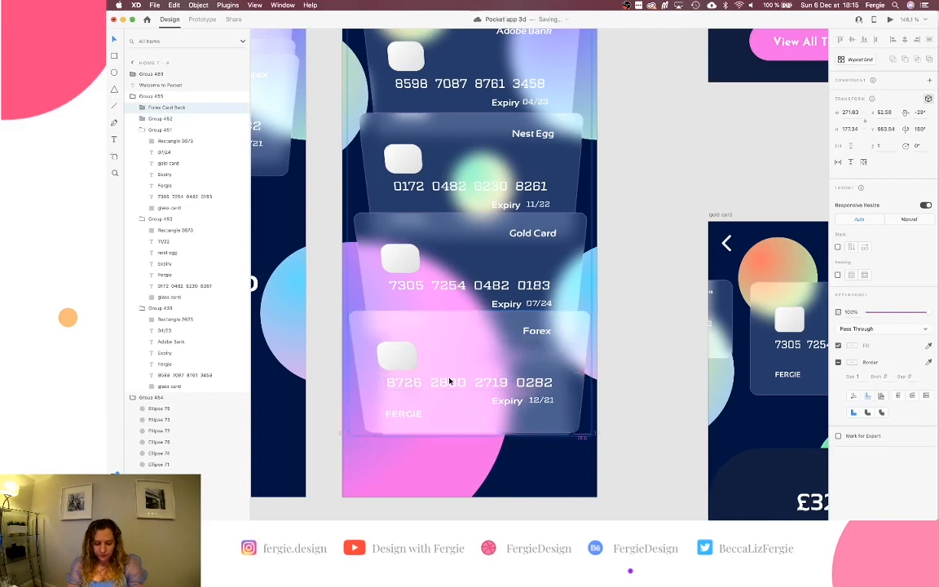
key("Up")
key("Up")
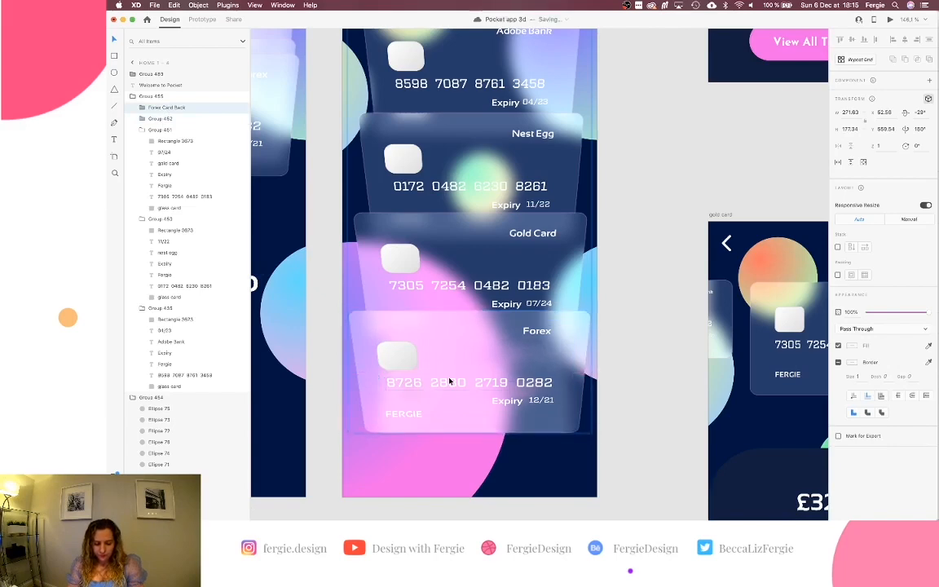
scroll(449, 382, "up", 5)
Nudge the Forex Card Back down and resize it to fill the glass card.
key("Down")
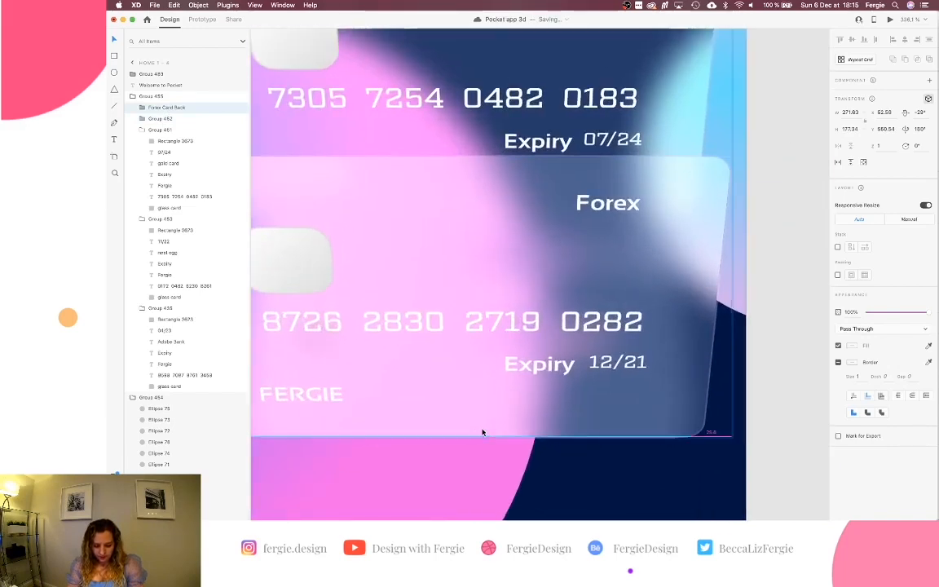
scroll(482, 433, "left", 5)
scroll(482, 433, "up", 2)
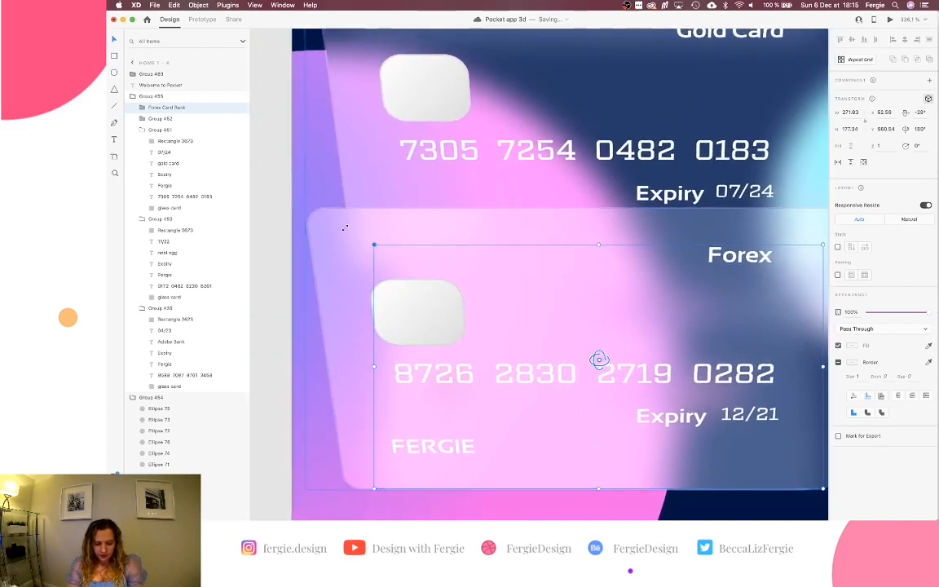
left_click_drag(344, 228, 310, 206)
scroll(415, 197, "down", 1)
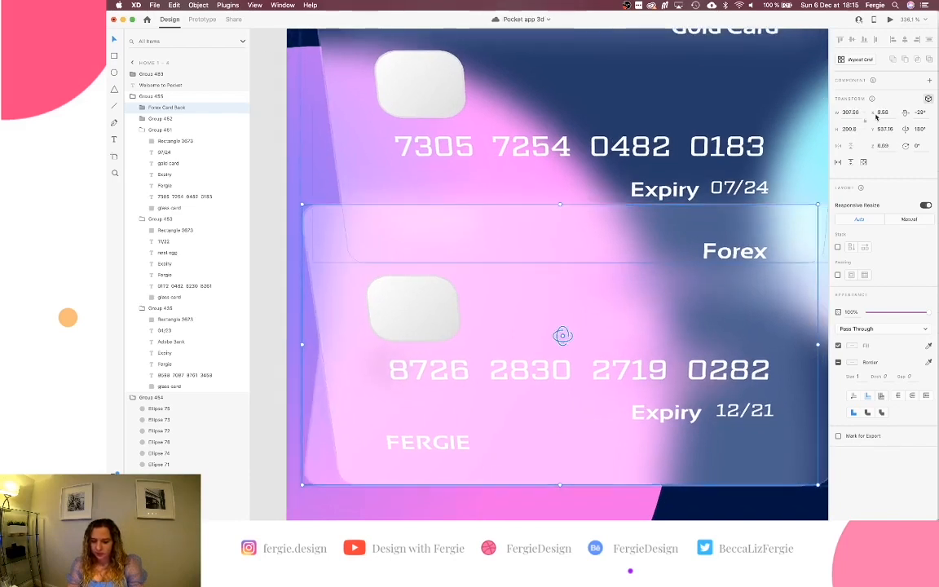
Change the card back's tilt to 29° and nudge it down 10 units.
left_click(918, 112)
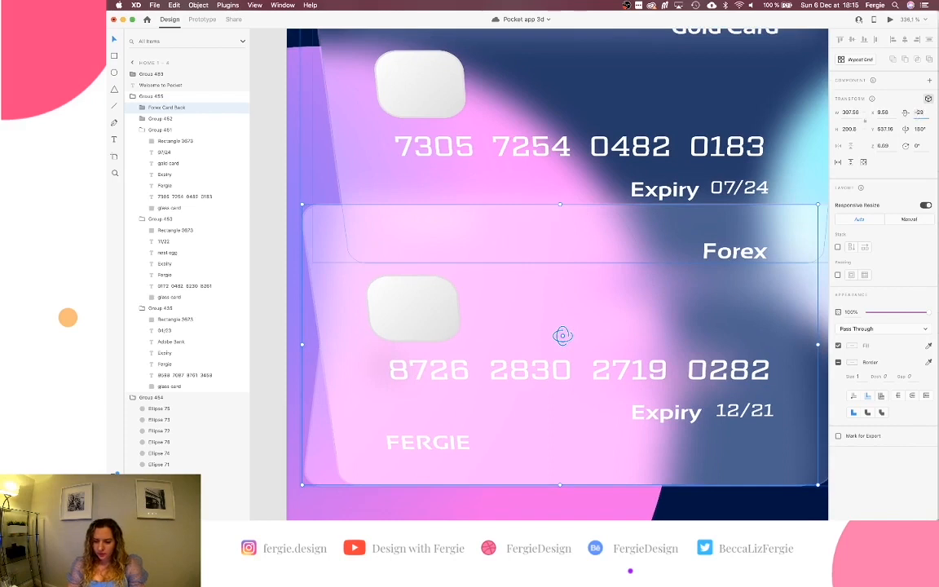
key("BackSpace")
key("Return")
scroll(813, 222, "down", 5)
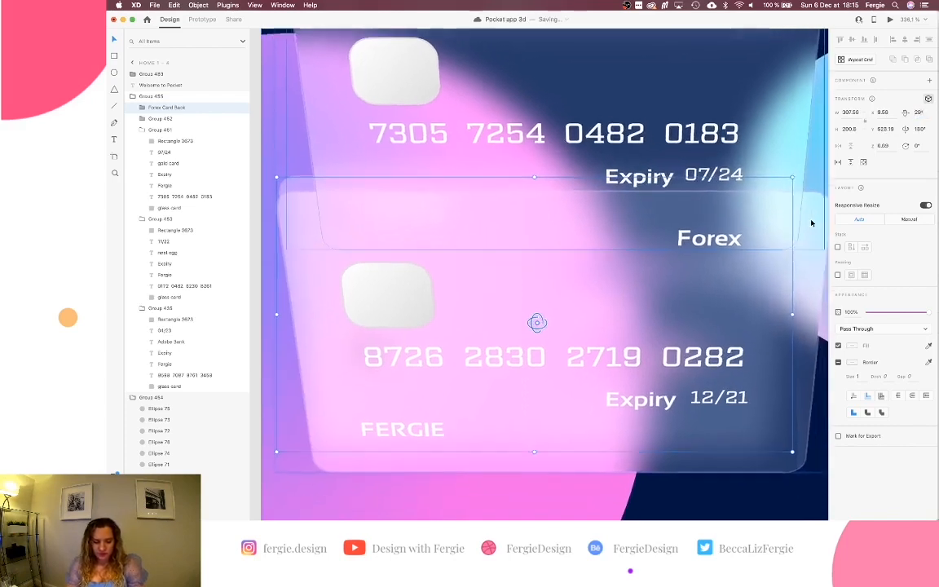
scroll(825, 213, "right", 2)
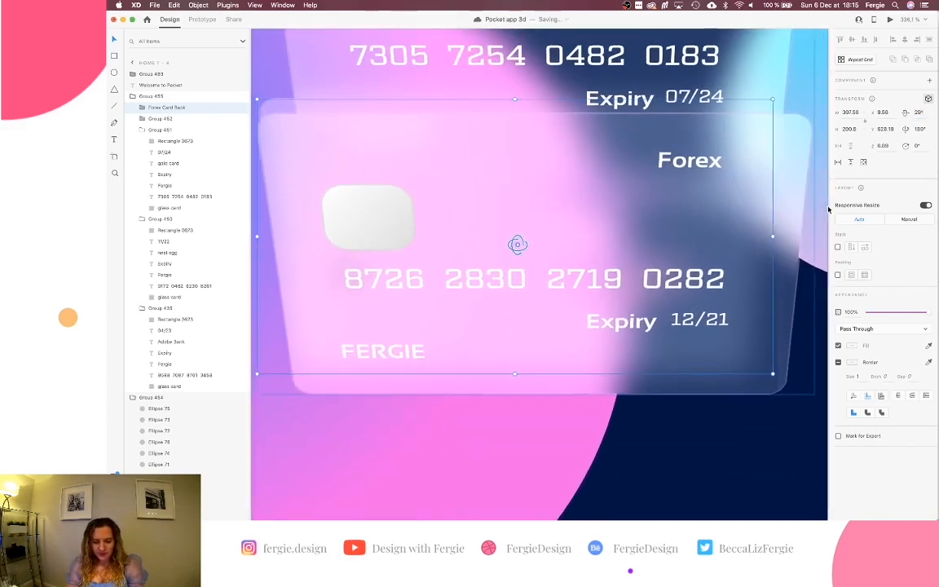
key("Down")
key("Down")
key("Down")
key("Down")
key("Down")
key("Down")
key("Down")
key("Down")
key("Down")
key("Down")
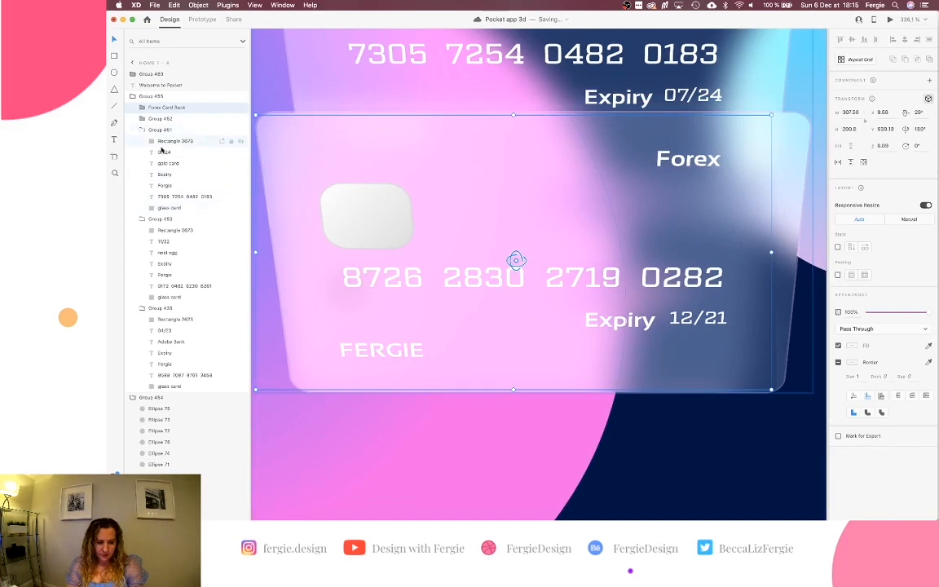
Hide the Gold Card group and tuck the back card just behind the Forex card.
left_click(240, 130)
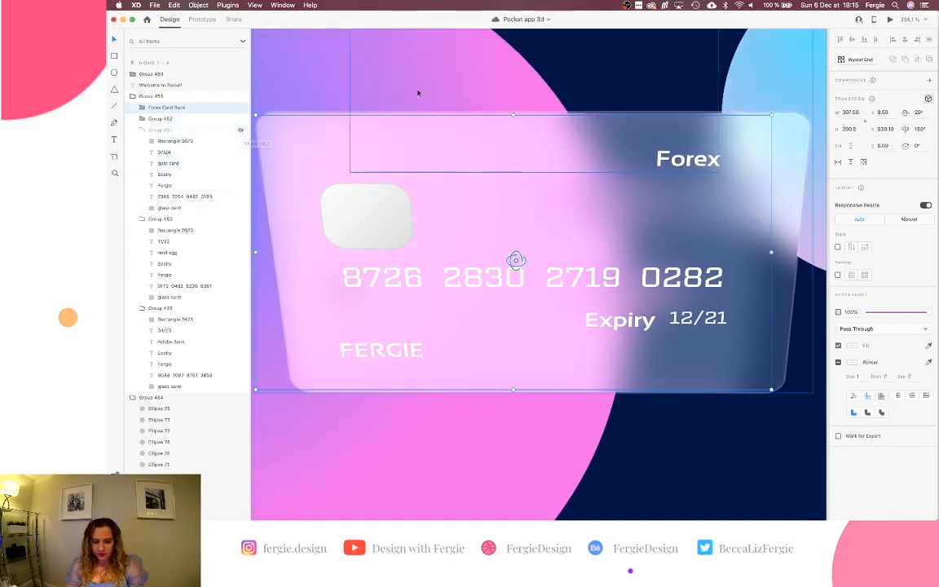
scroll(665, 351, "down", 2)
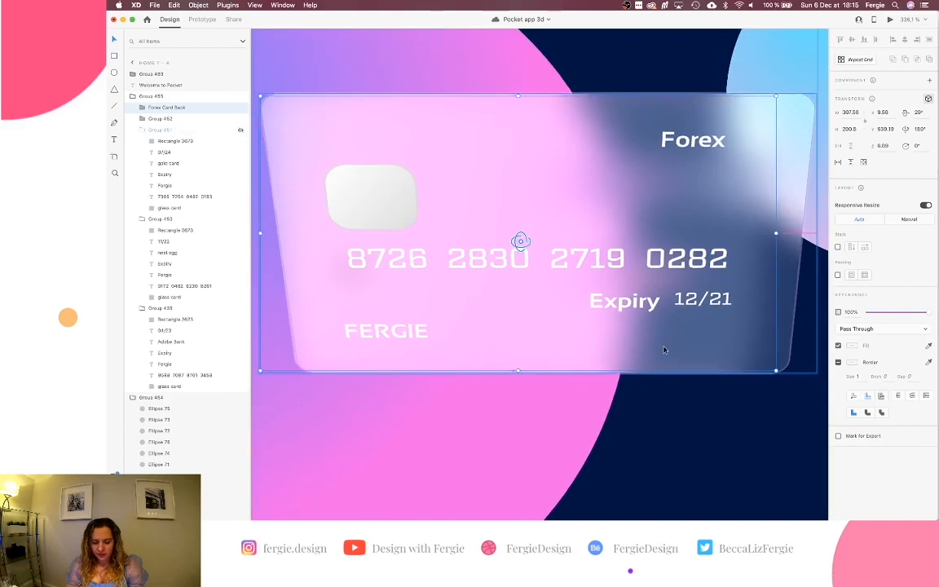
key("shift+Up")
key("shift+Up")
key("shift+Up")
key("shift+Up")
key("shift+Up")
key("shift+Up")
key("shift+Up")
scroll(665, 350, "up", 5)
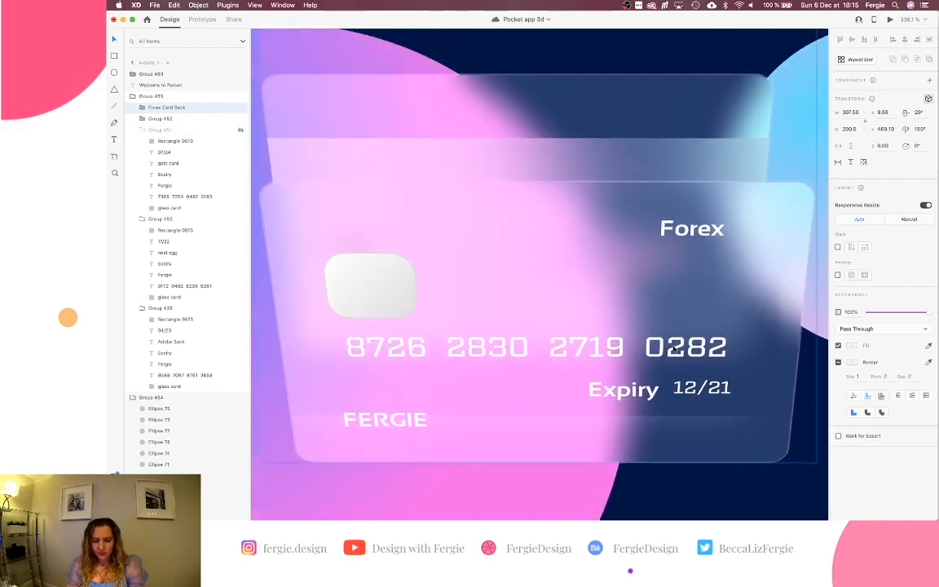
scroll(674, 349, "down", 5)
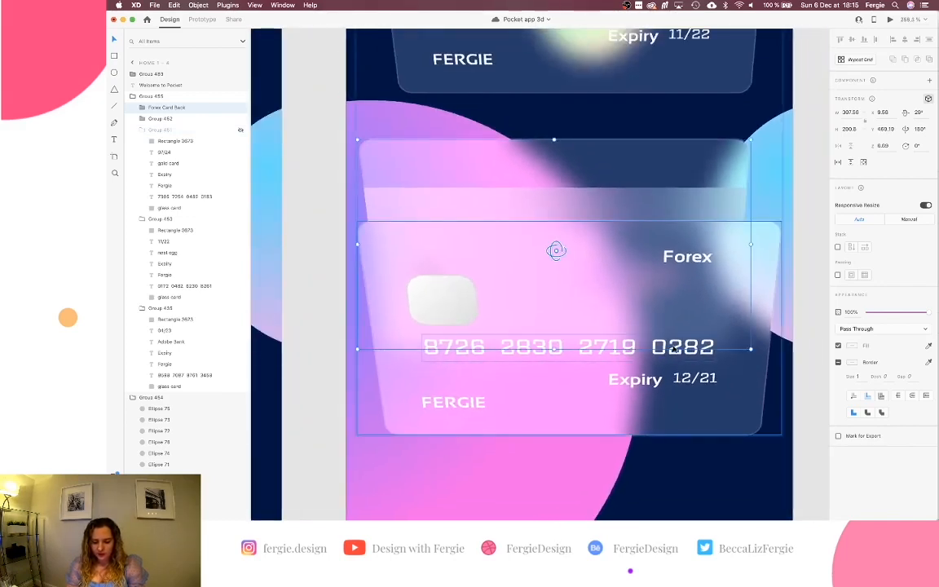
left_click_drag(661, 210, 655, 519)
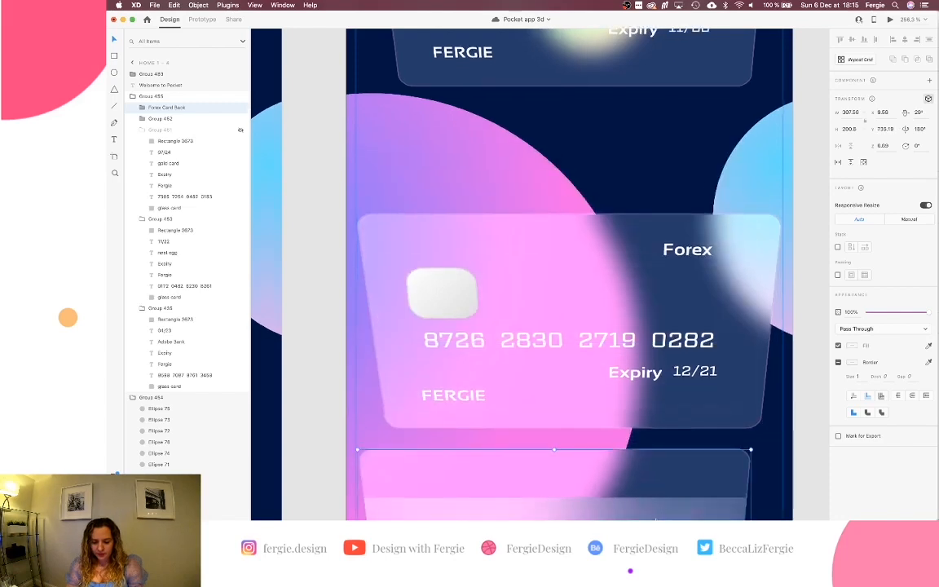
scroll(660, 489, "down", 5)
scroll(666, 470, "up", 1)
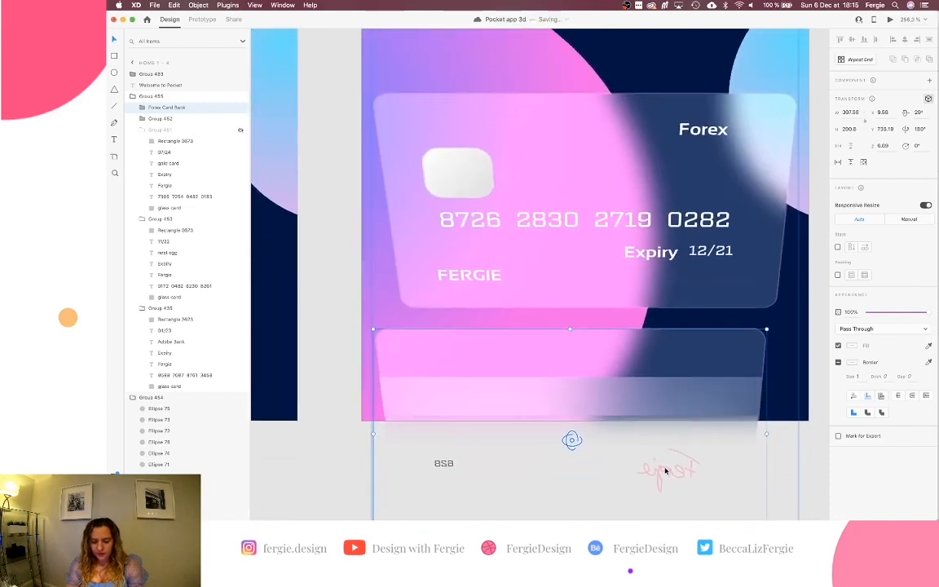
left_click_drag(686, 360, 691, 236)
left_click_drag(691, 235, 705, 127)
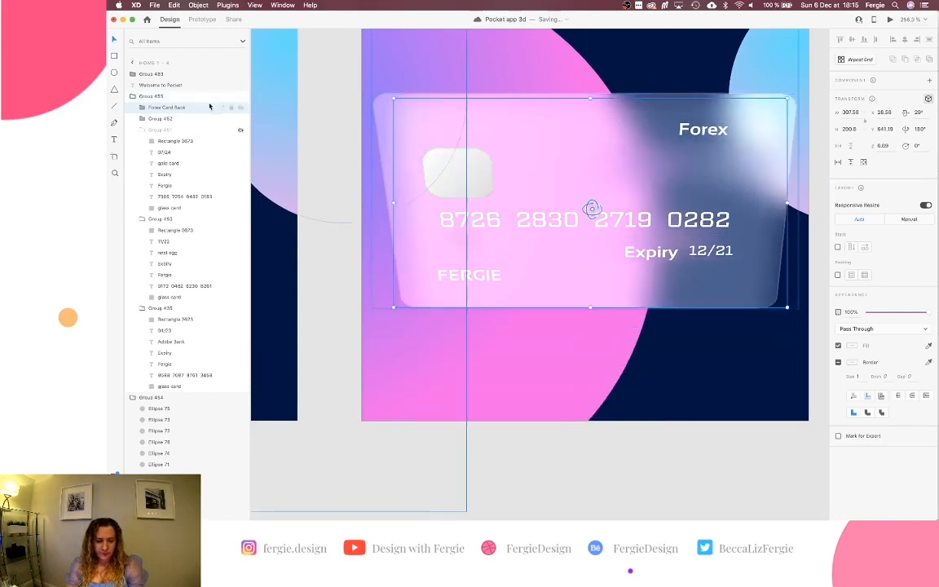
Unhide Group 451 and collapse its layer contents.
left_click(241, 130)
left_click(143, 130)
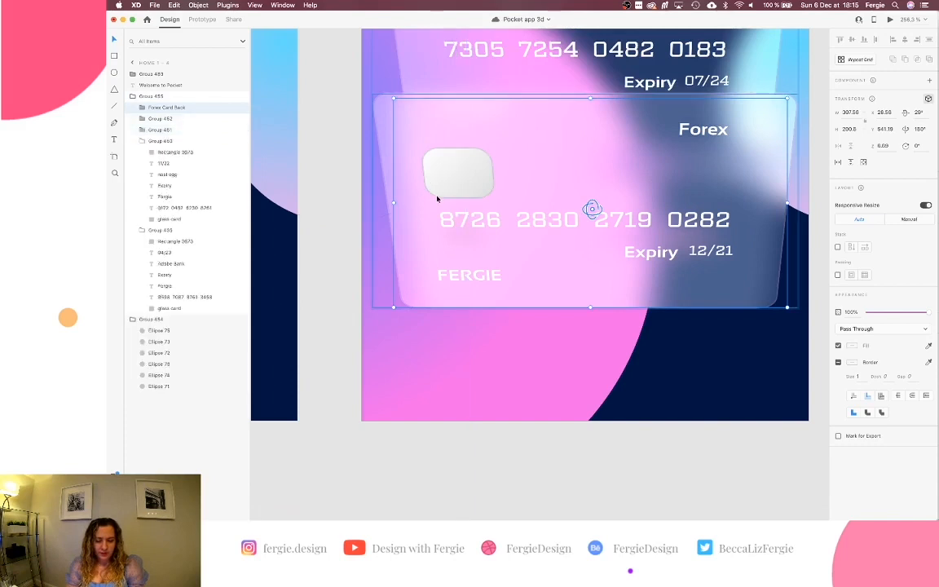
scroll(437, 200, "down", 3)
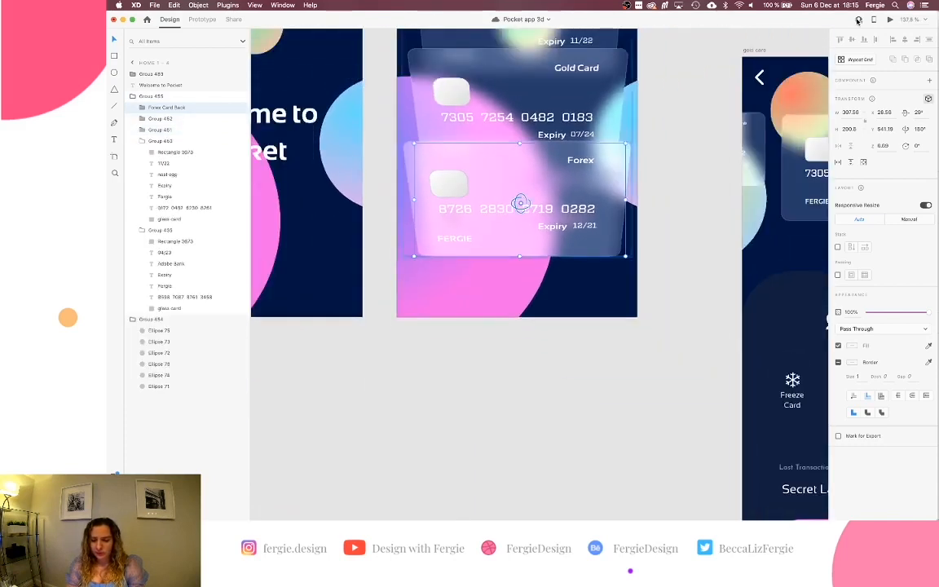
left_click(890, 20)
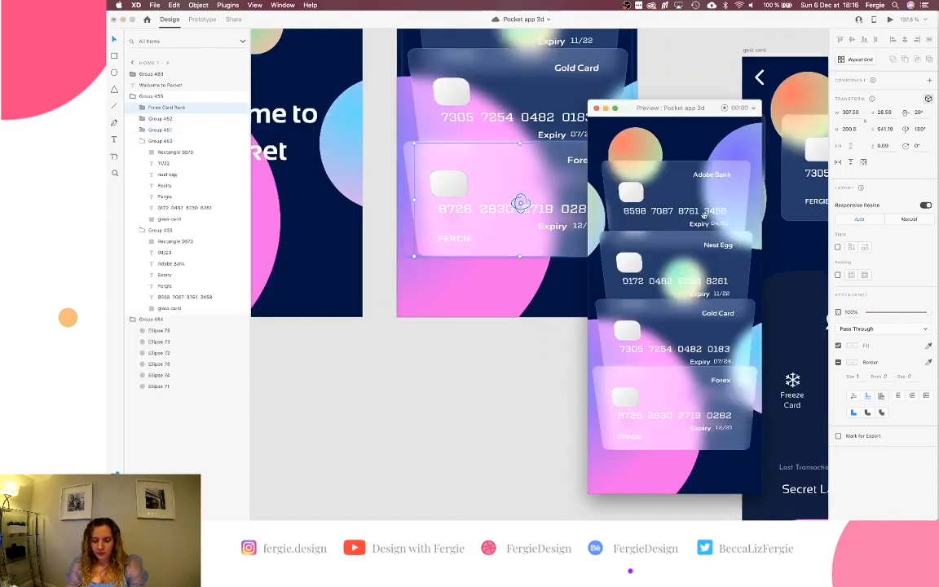
scroll(478, 383, "down", 10)
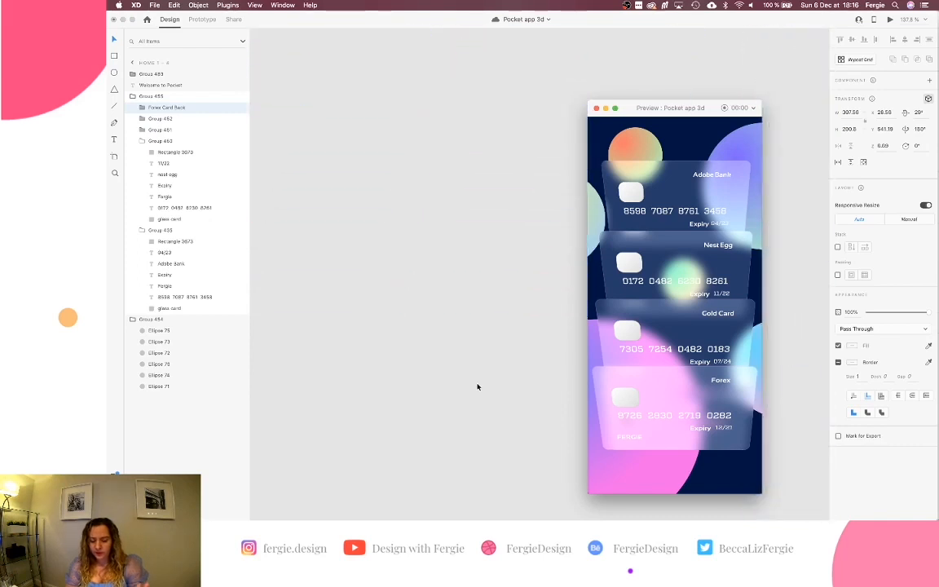
mouse_move(548, 482)
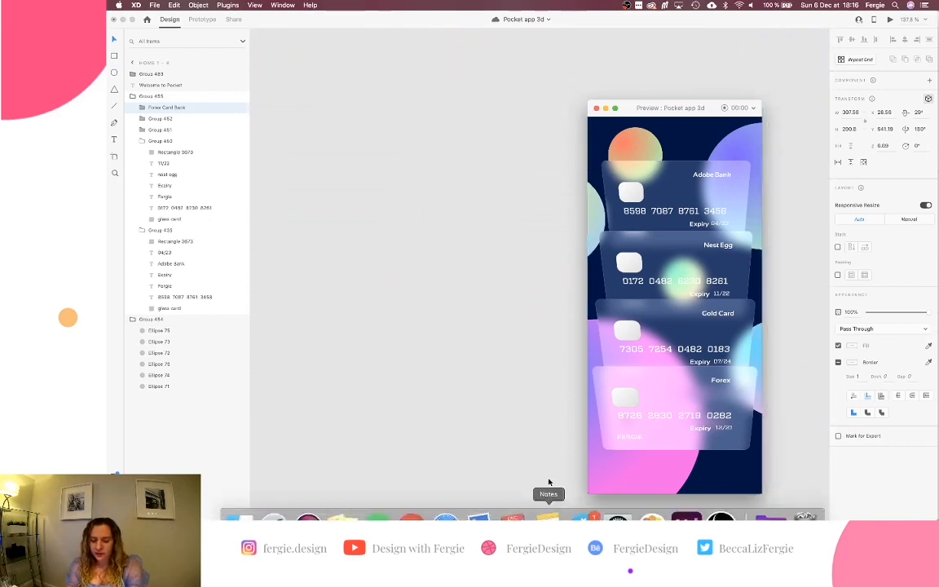
left_click(661, 410)
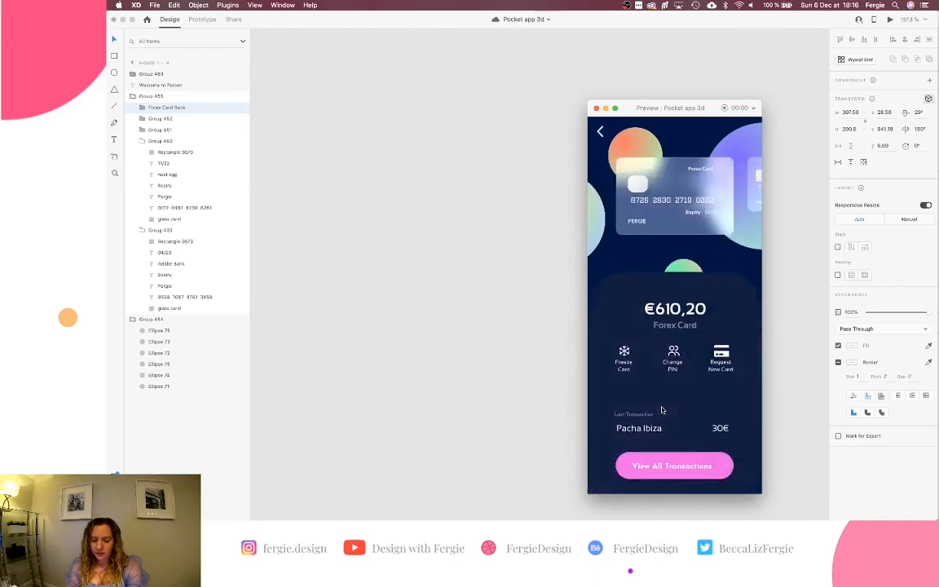
left_click(598, 108)
scroll(593, 163, "right", 5)
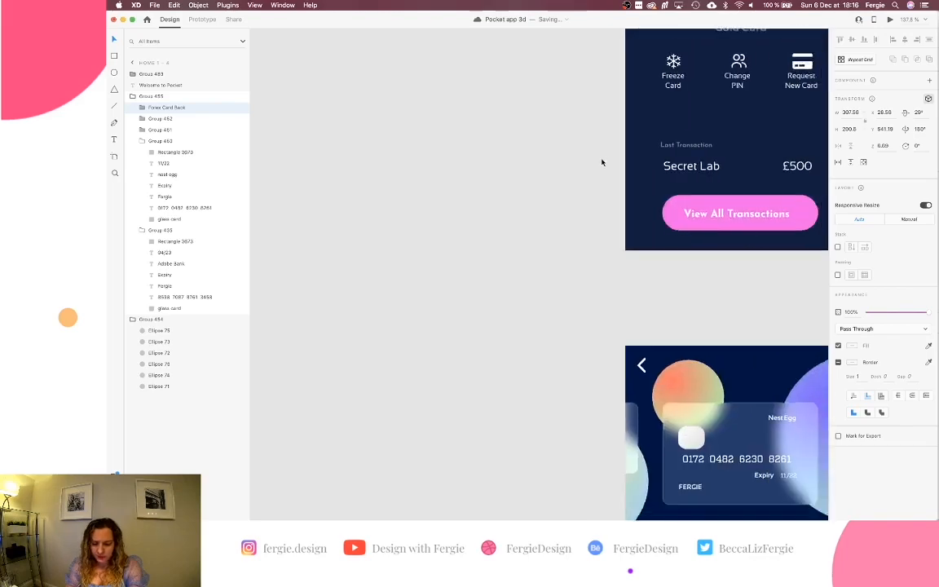
scroll(543, 235, "down", 10)
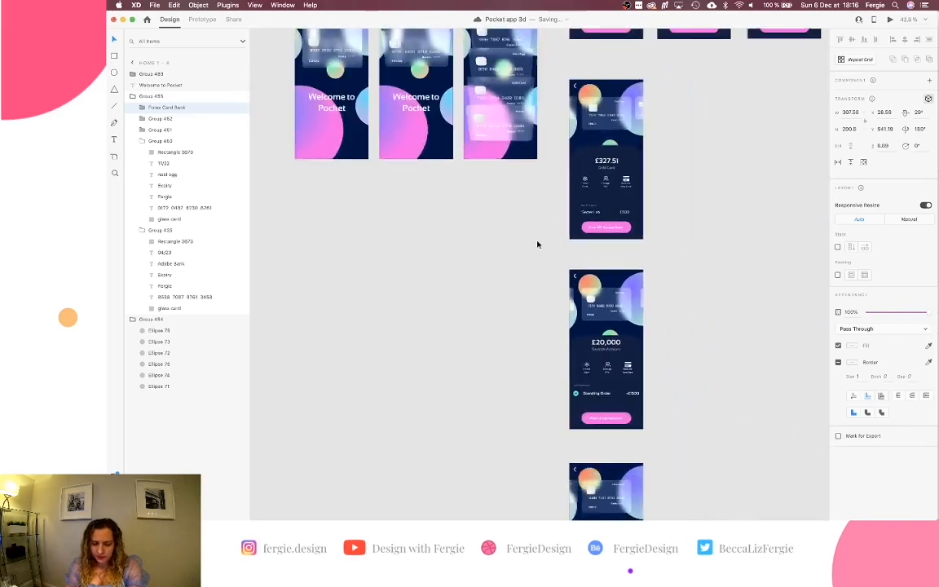
scroll(537, 244, "up", 5)
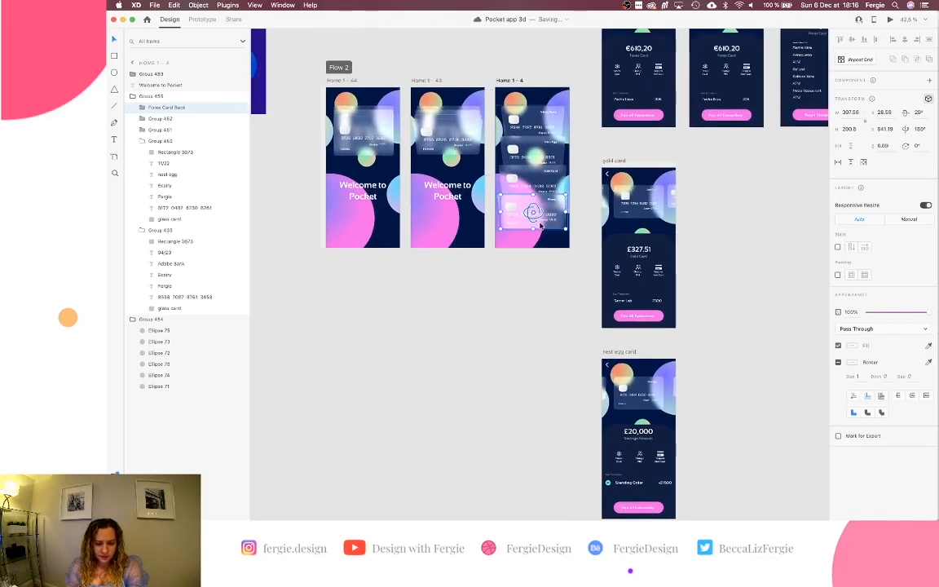
scroll(540, 237, "up", 3)
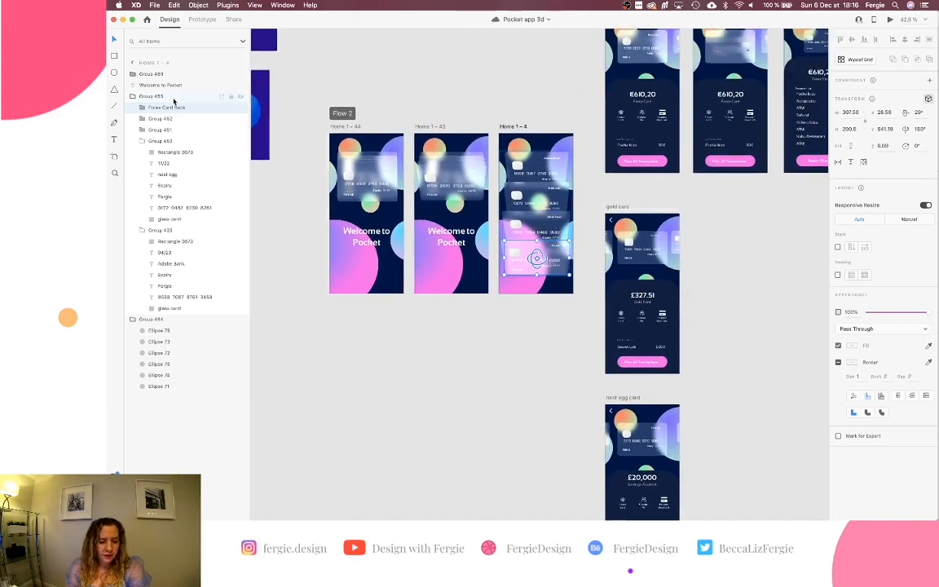
Compare the card group layers on forex card - 1 and Home 1 – 4.
left_click(174, 100)
scroll(470, 96, "up", 5)
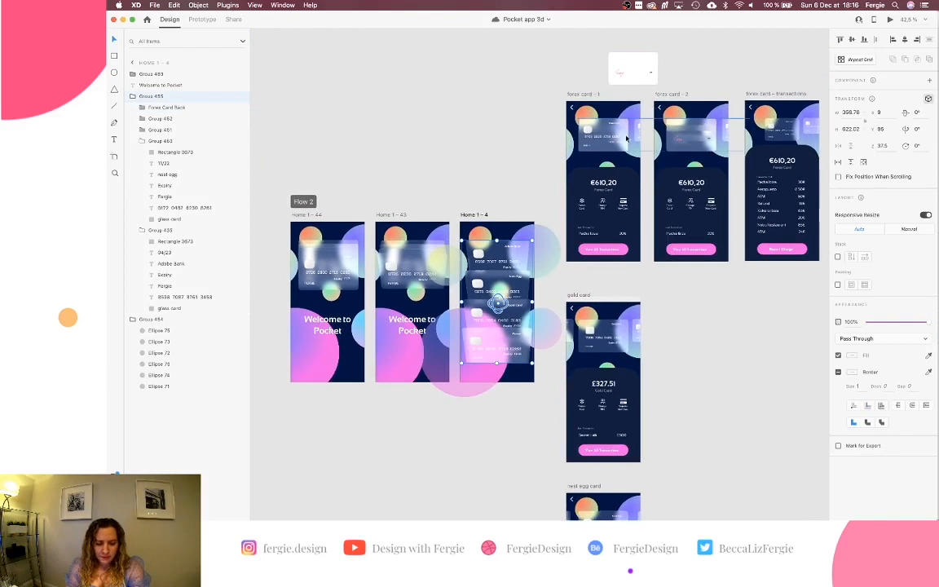
left_click(626, 139)
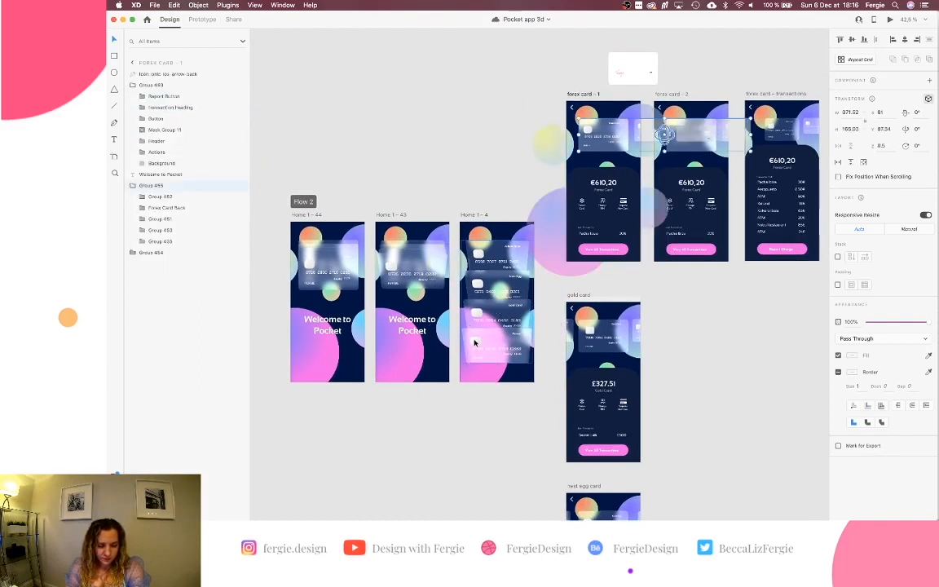
left_click(475, 343)
left_click(610, 139)
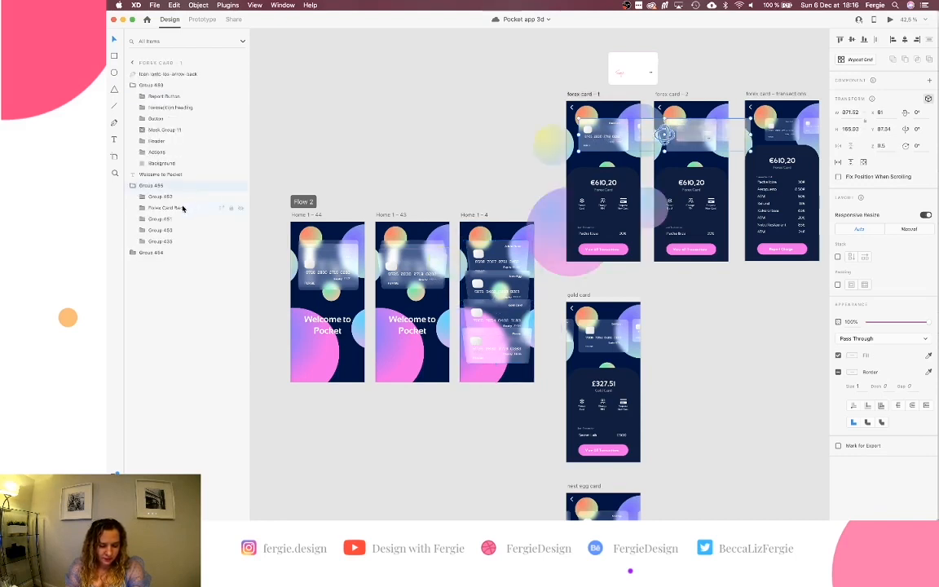
left_click(490, 332)
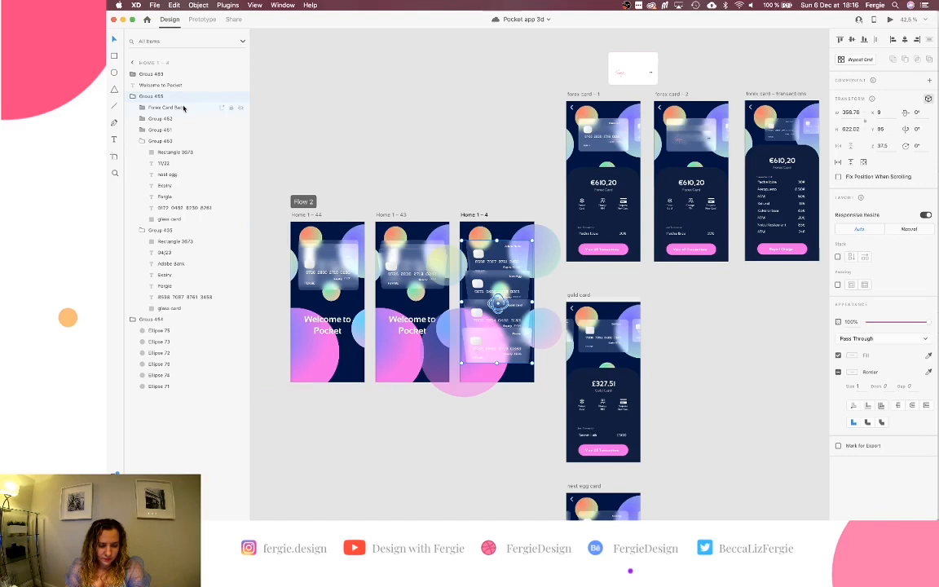
Move Forex Card Back below Group 452 inside Group 455 on Home 1 – 4.
left_click_drag(184, 108, 182, 127)
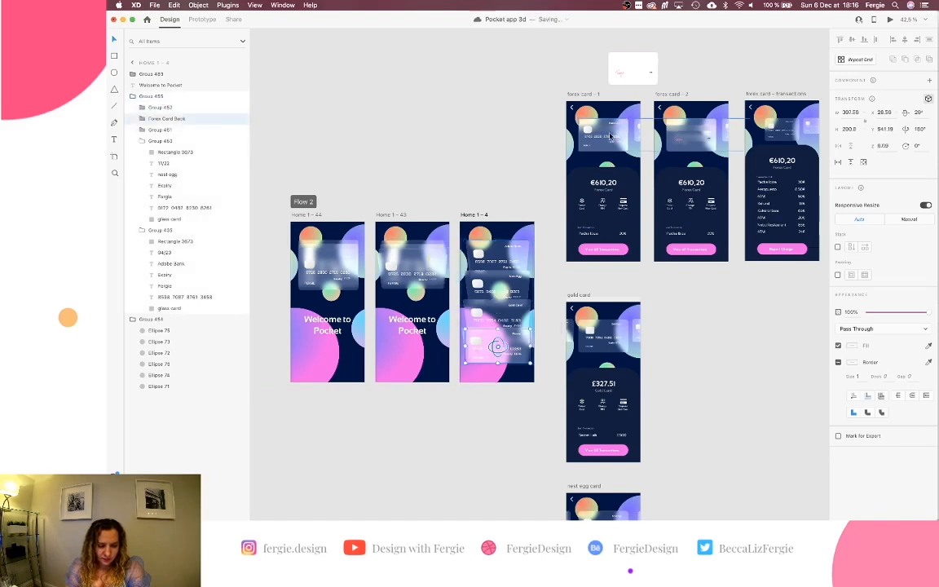
key("super+v")
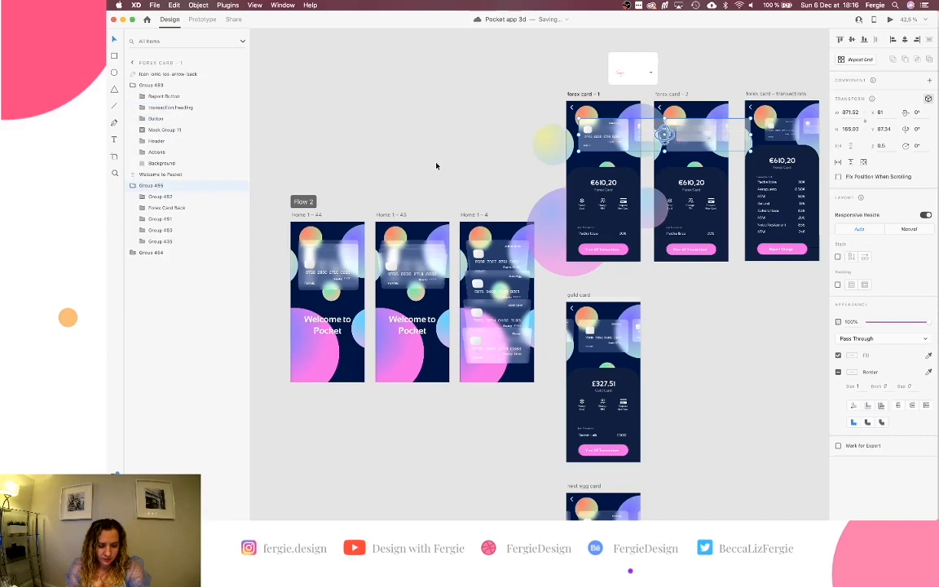
left_click(547, 275)
left_click(512, 282)
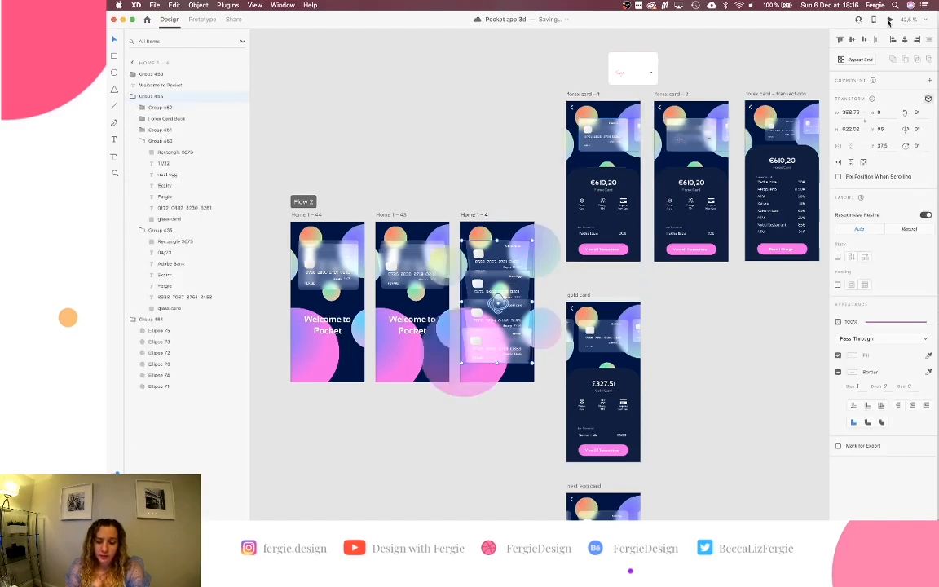
left_click(889, 20)
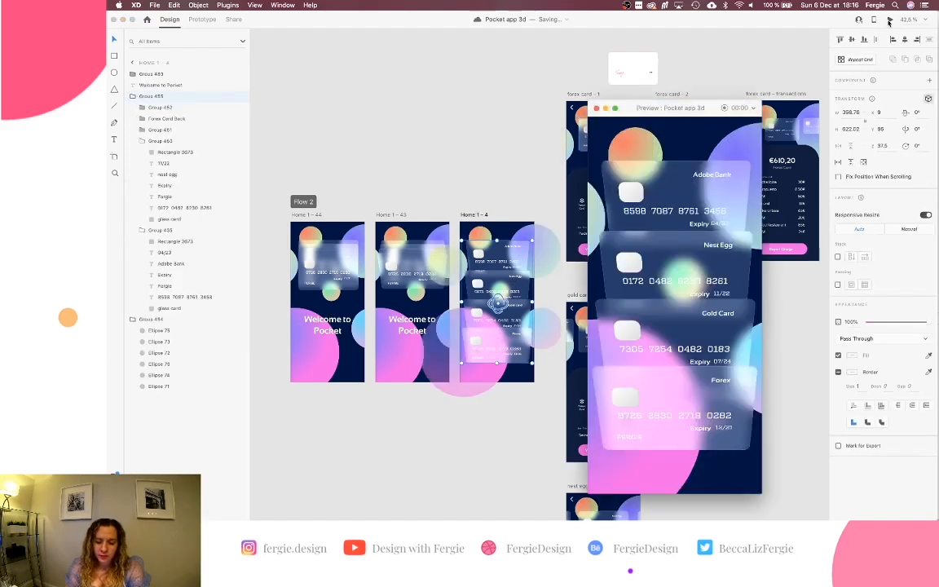
left_click(698, 404)
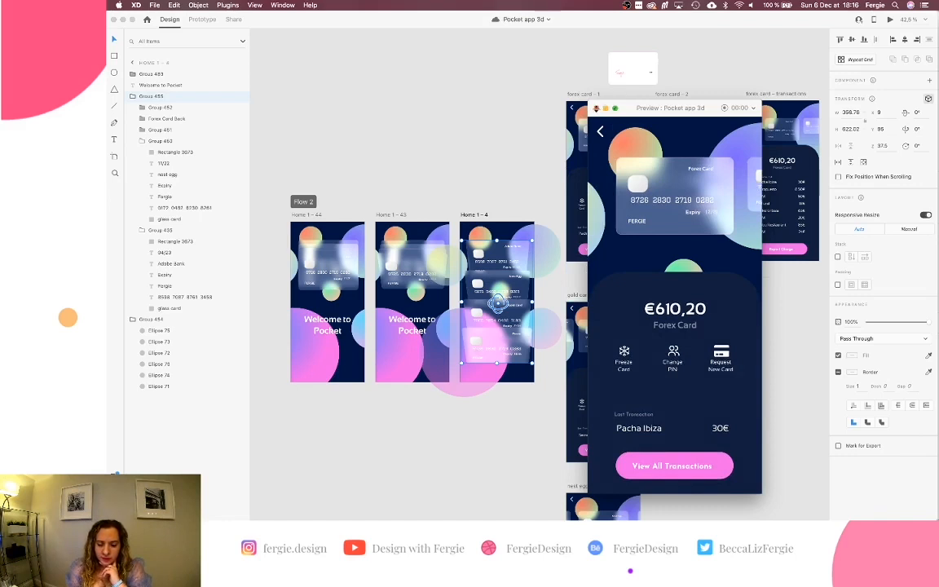
left_click(596, 108)
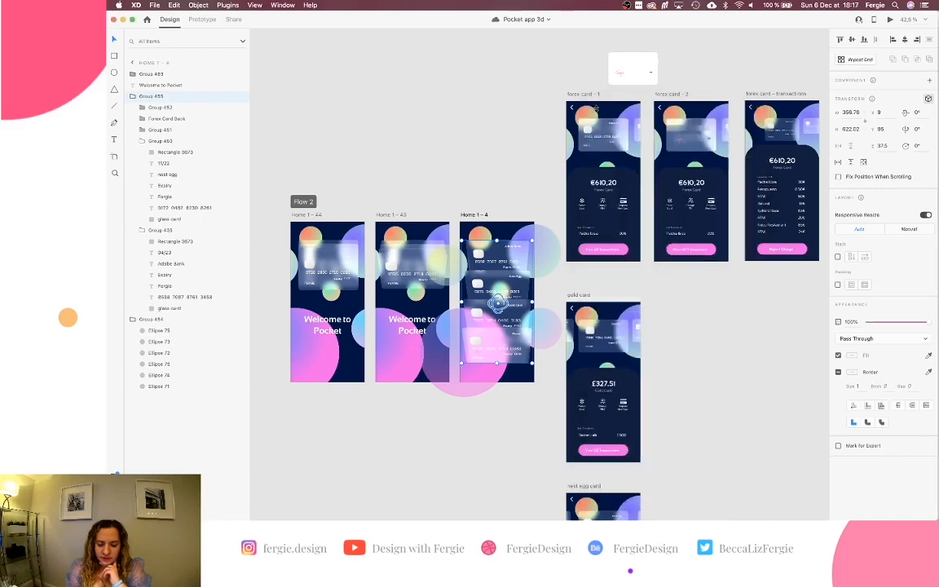
scroll(522, 303, "down", 5)
scroll(520, 304, "up", 4)
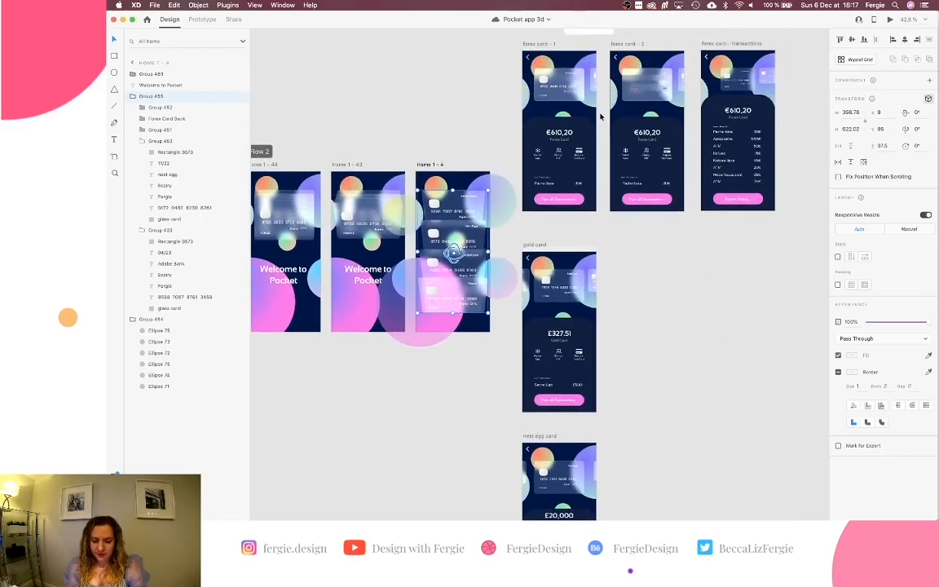
scroll(576, 85, "up", 3)
double_click(576, 85)
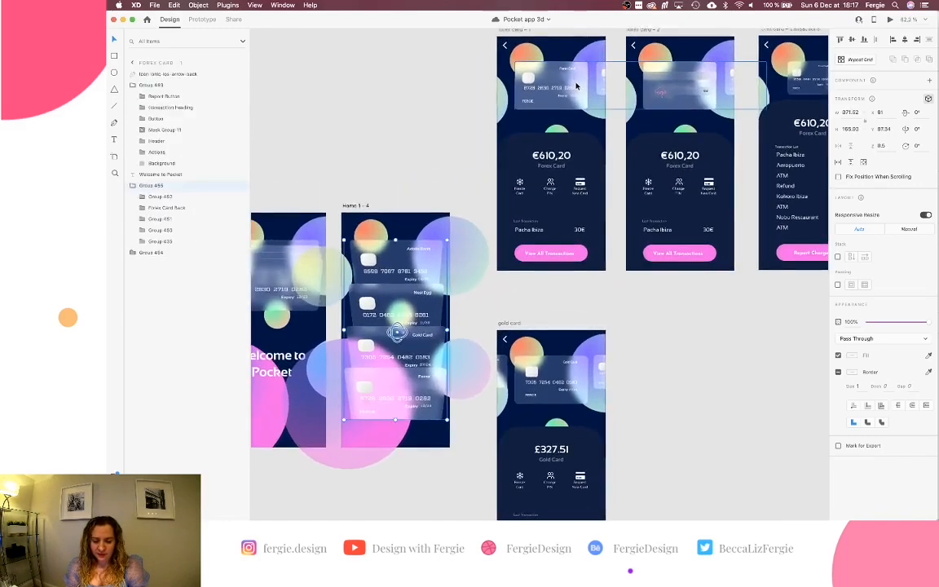
left_click(602, 77)
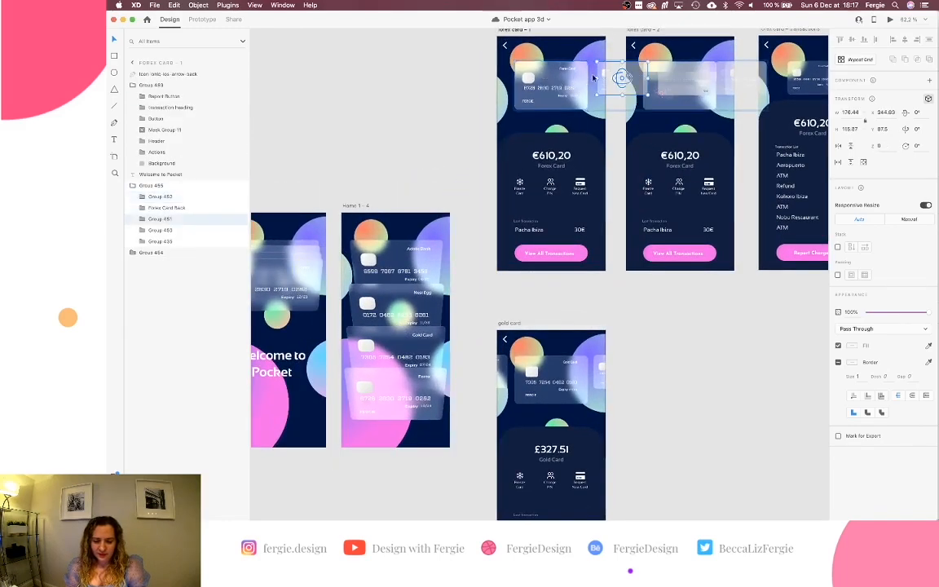
Link the Forex card row to the gold card screen with a Drag-triggered Auto-Animate.
left_click(203, 19)
scroll(565, 107, "down", 3)
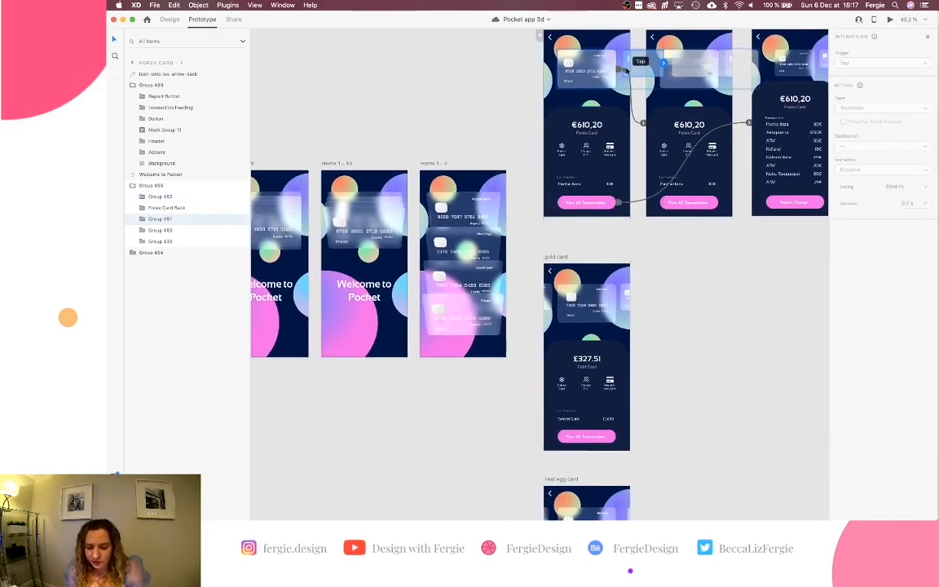
scroll(629, 67, "up", 5)
scroll(628, 67, "down", 5)
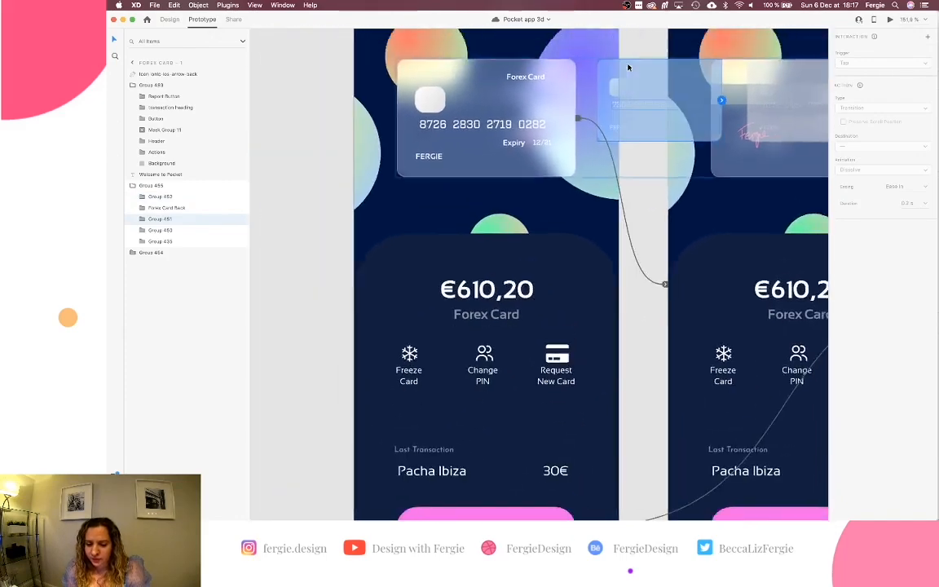
scroll(628, 66, "down", 5)
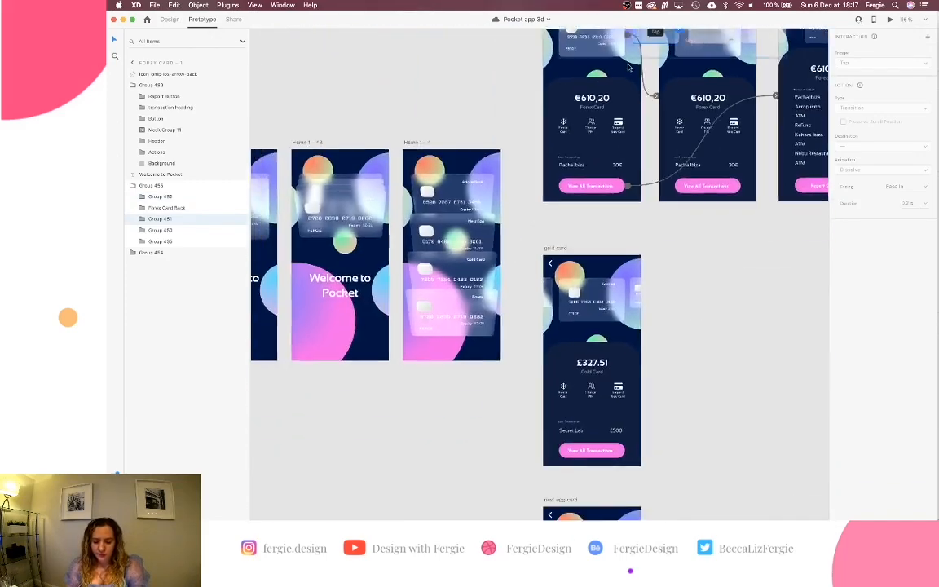
left_click(665, 54)
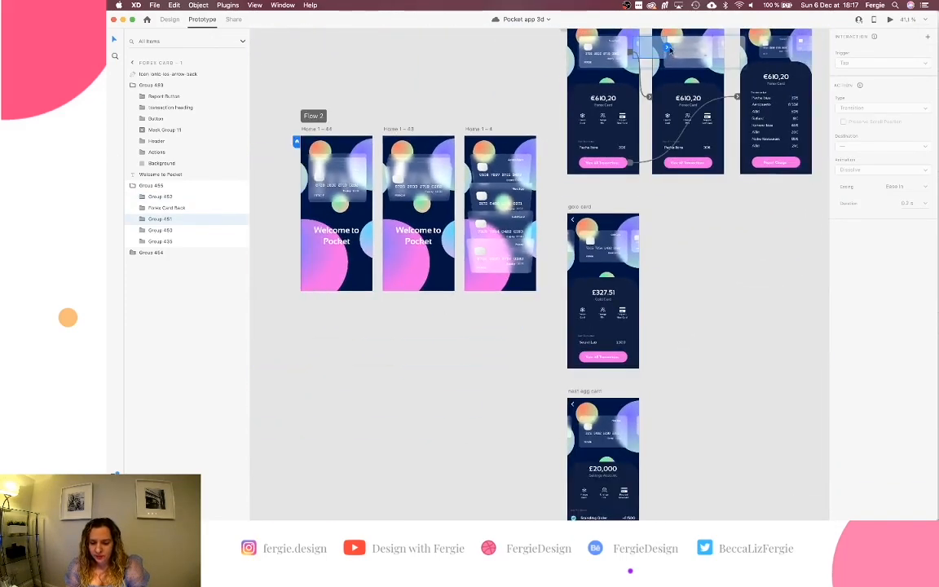
left_click_drag(668, 53, 610, 253)
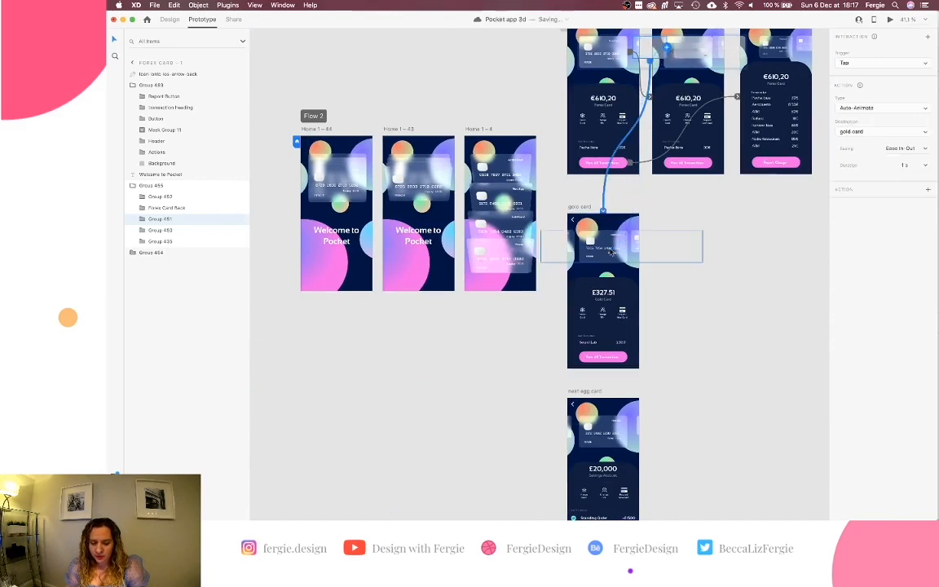
scroll(610, 251, "right", 2)
scroll(610, 252, "up", 1)
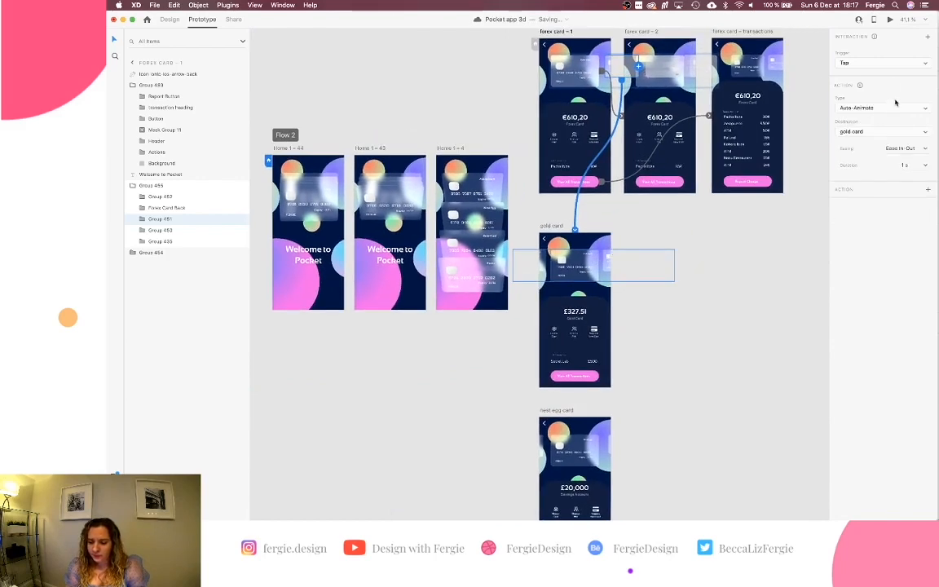
left_click(895, 63)
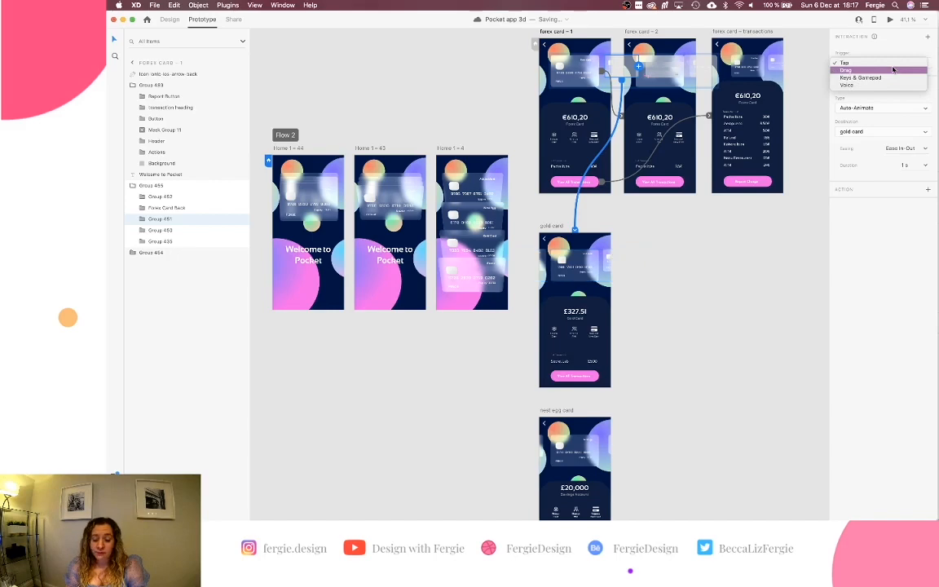
left_click(894, 69)
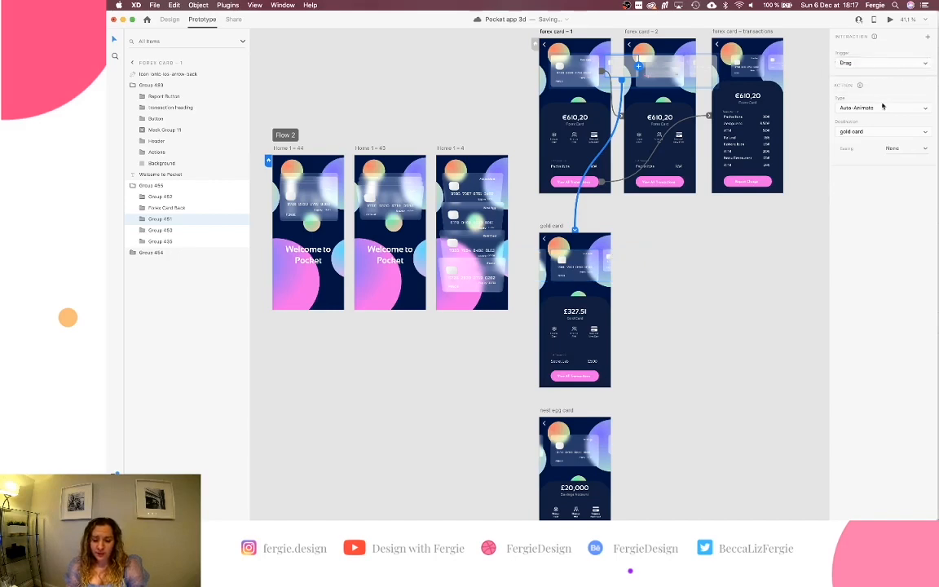
scroll(734, 292, "down", 2)
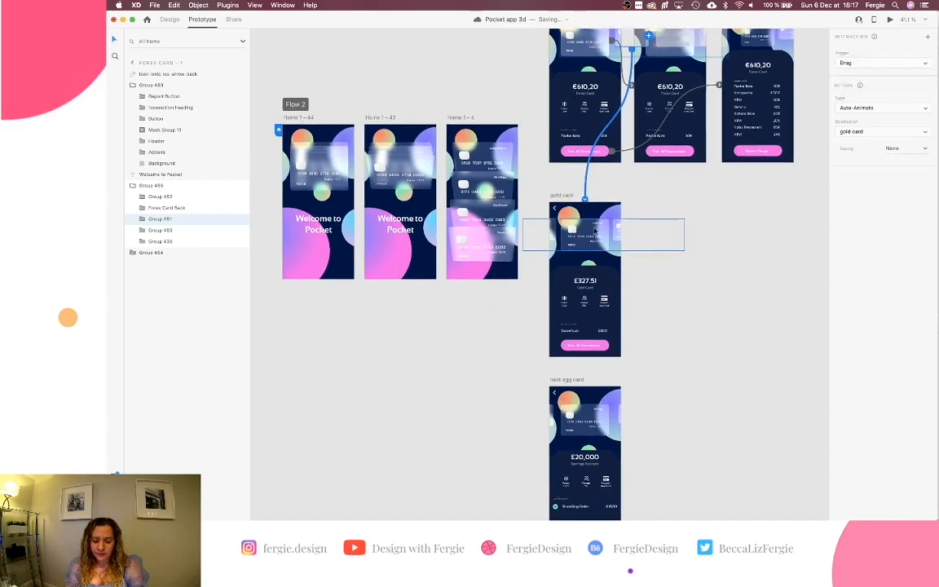
scroll(597, 223, "up", 5)
scroll(597, 223, "down", 2)
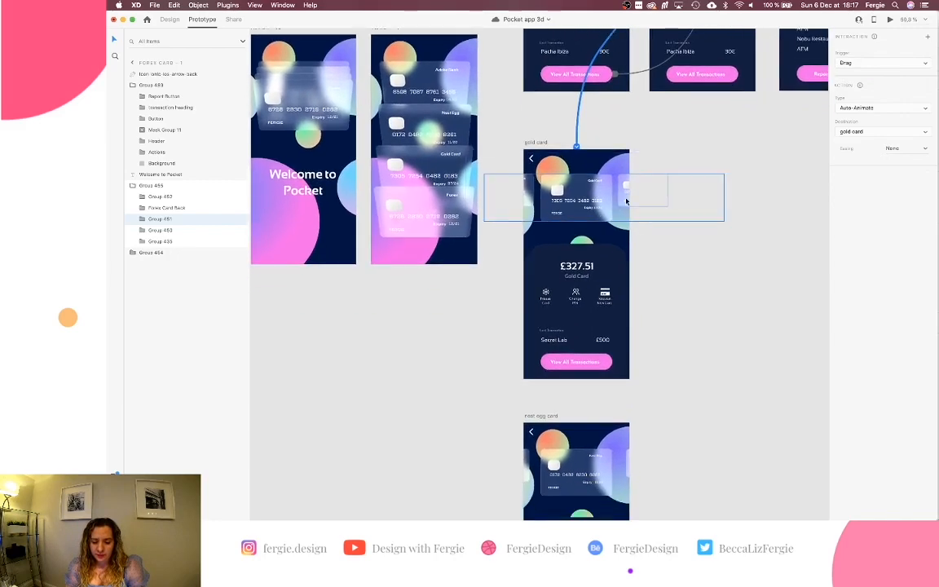
Link the gold card screen's card group to the nest egg card screen.
left_click(627, 202)
scroll(627, 201, "up", 4)
scroll(627, 201, "up", 2)
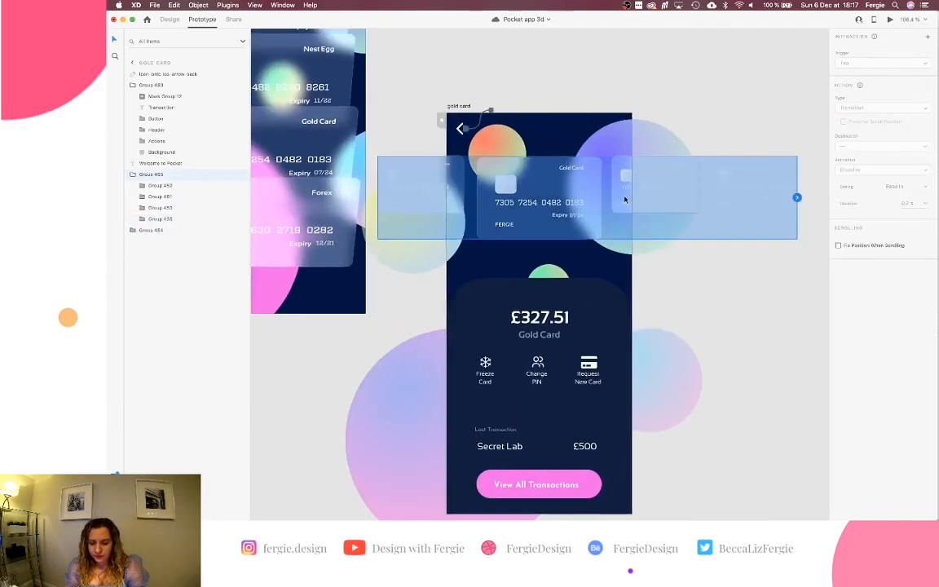
double_click(625, 200)
scroll(625, 199, "down", 3)
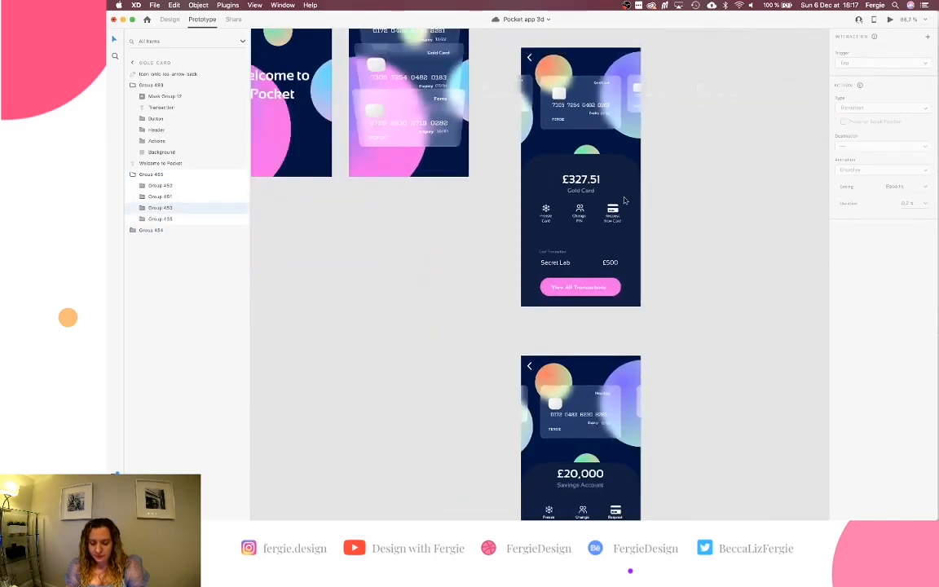
left_click_drag(685, 96, 620, 383)
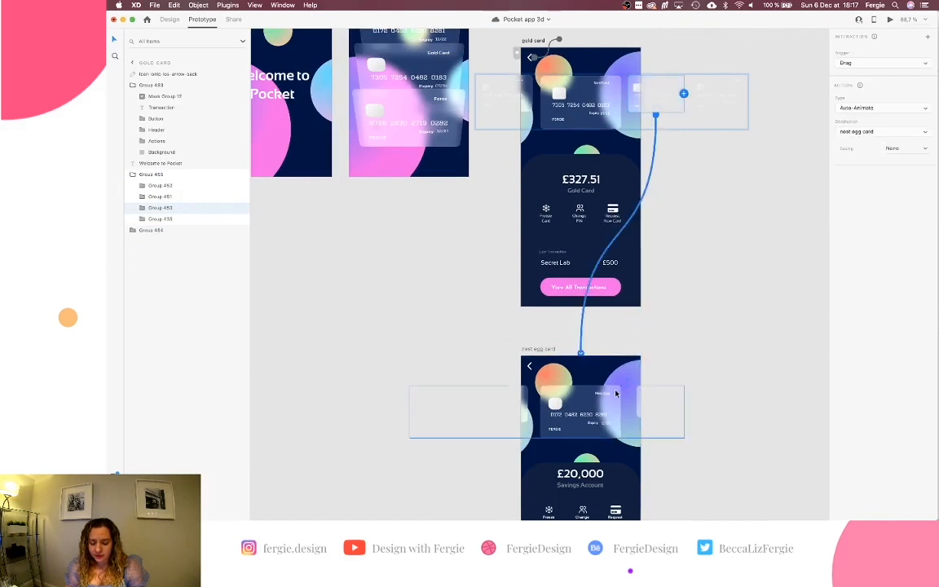
scroll(740, 106, "down", 3)
scroll(740, 103, "down", 3)
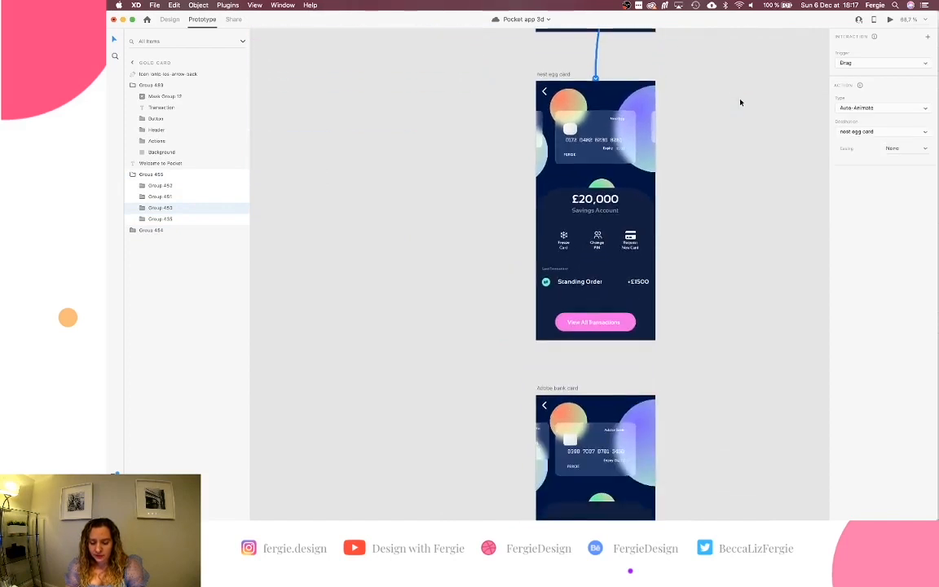
scroll(739, 104, "up", 4)
scroll(737, 105, "up", 3)
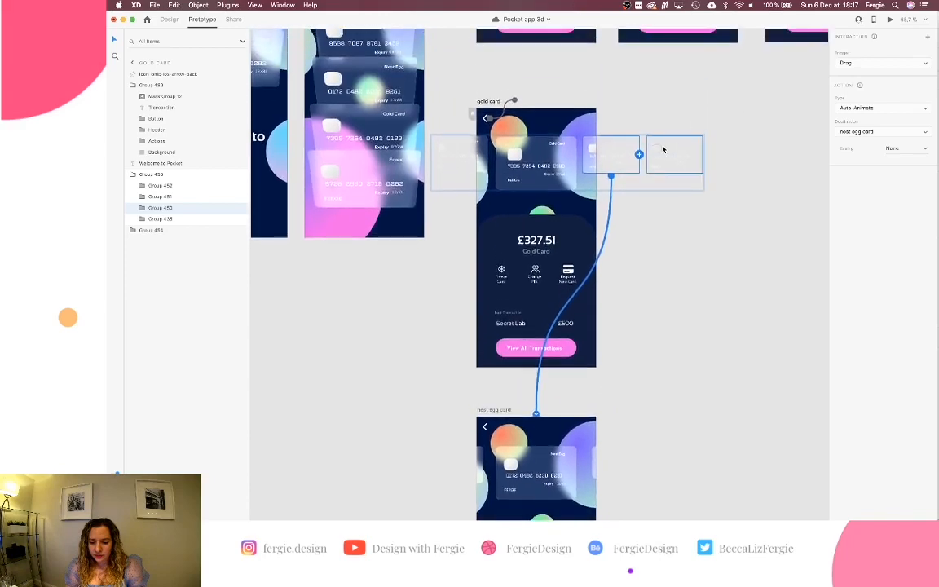
scroll(662, 147, "up", 3)
scroll(677, 155, "down", 5)
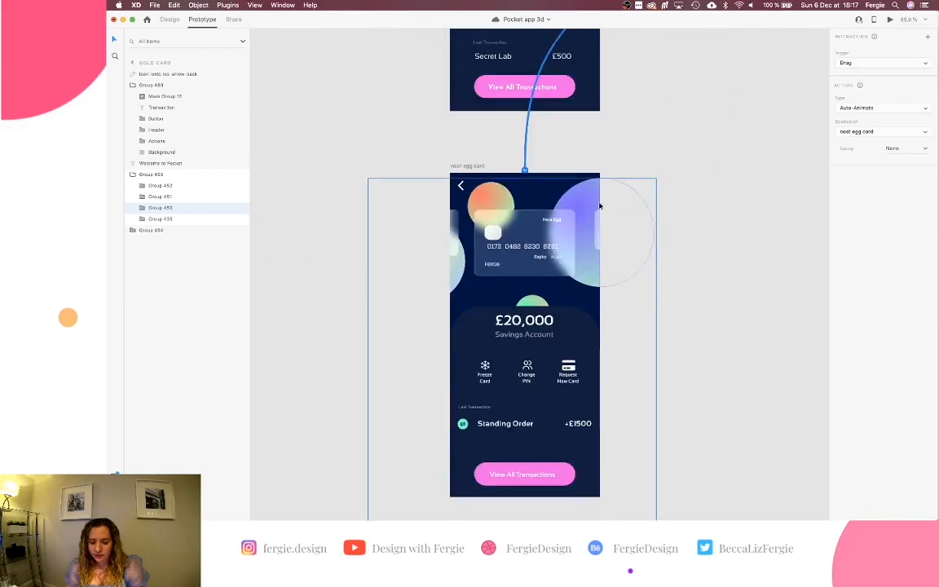
Link the nest egg card row to the Adobe bank card screen.
left_click(599, 221)
scroll(636, 188, "down", 5)
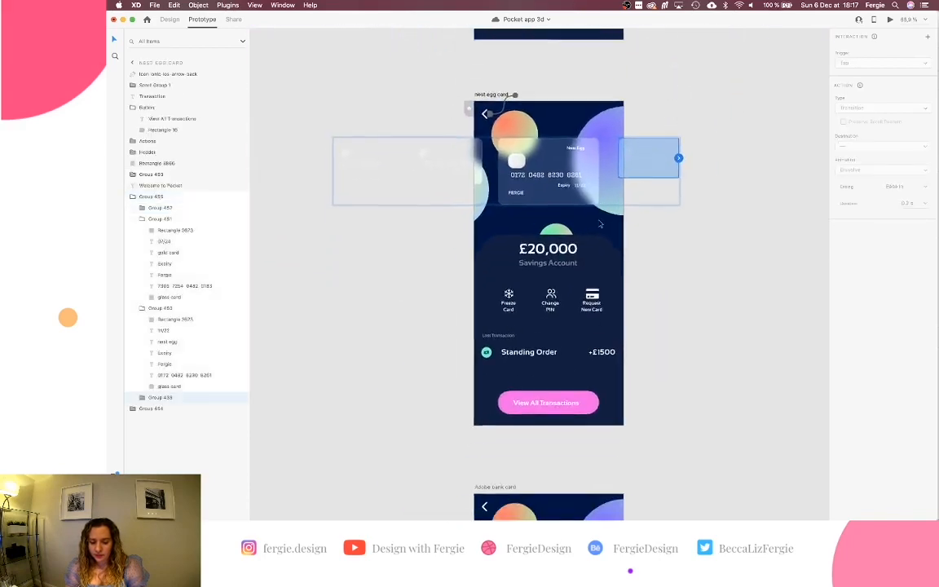
left_click_drag(686, 141, 613, 496)
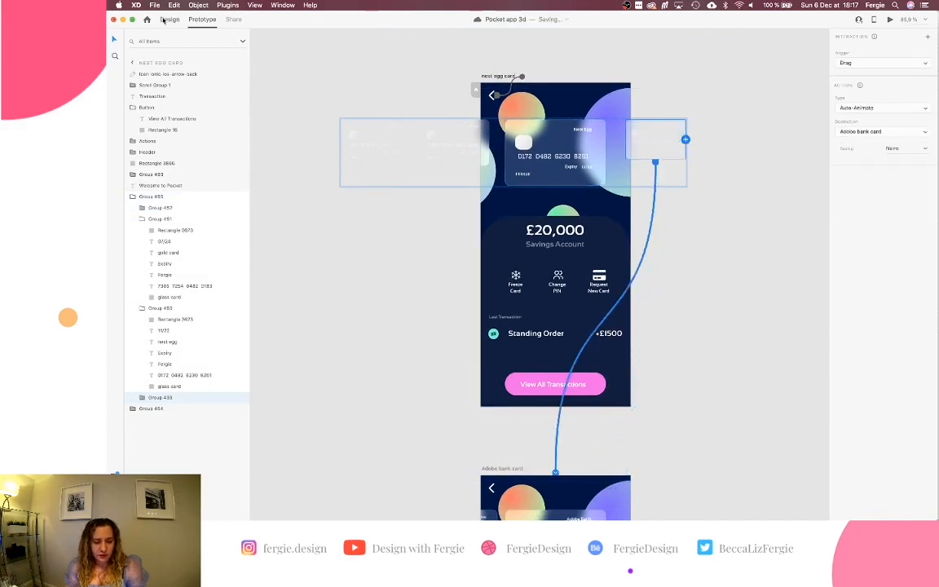
key("super+1")
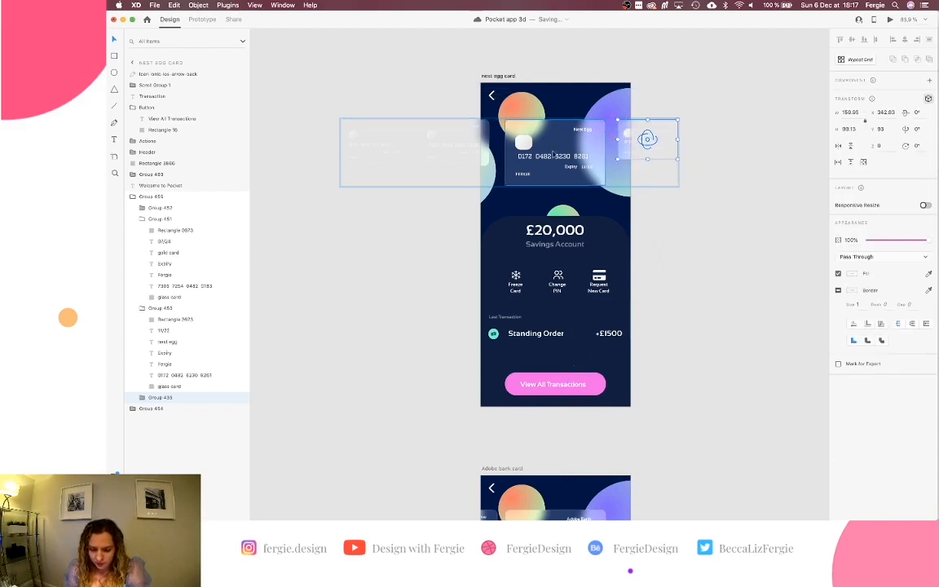
Nudge the faded card left of the Gold Card to the right.
key("super+z")
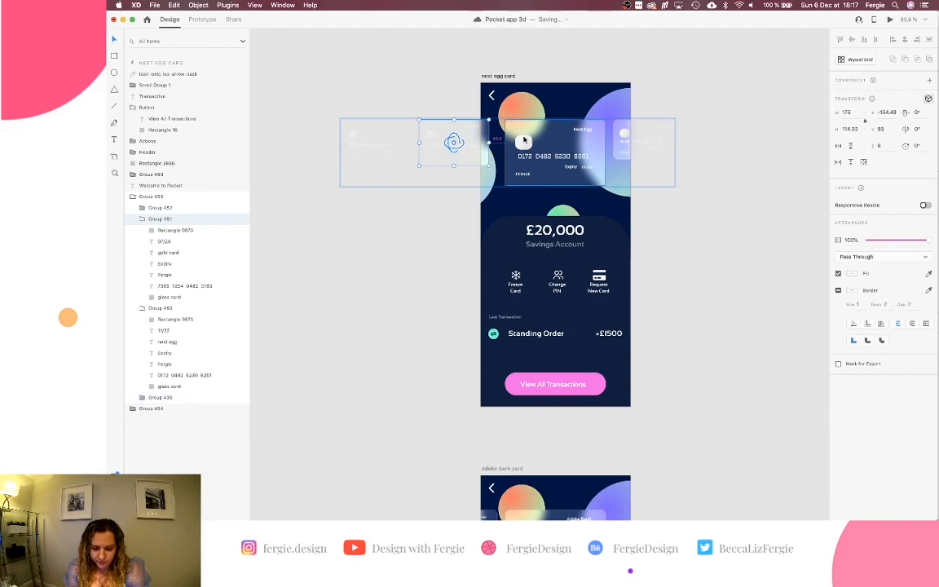
scroll(524, 140, "down", 5)
scroll(524, 140, "up", 4)
scroll(524, 139, "up", 5)
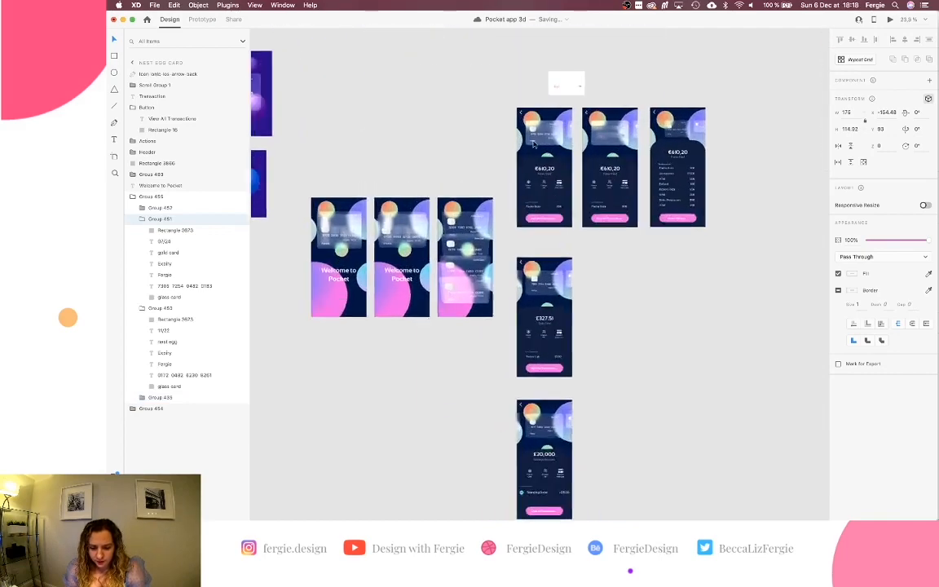
scroll(525, 303, "up", 5)
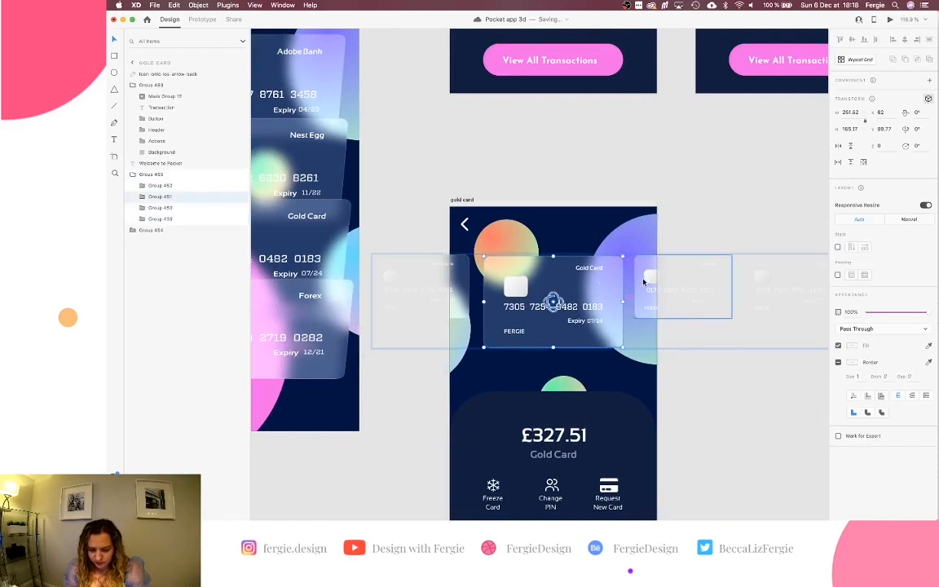
left_click(459, 287)
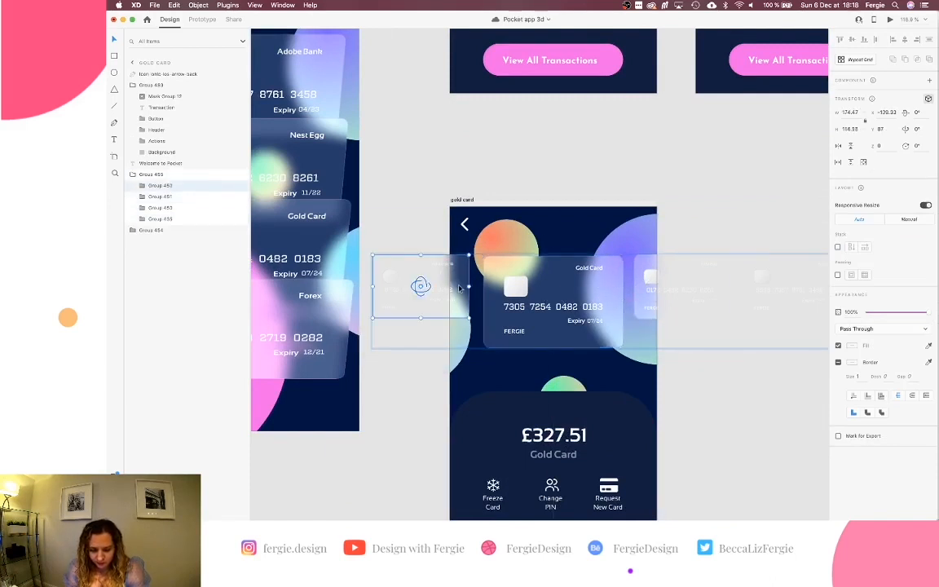
key("Left")
key("Left")
key("Left")
key("Left")
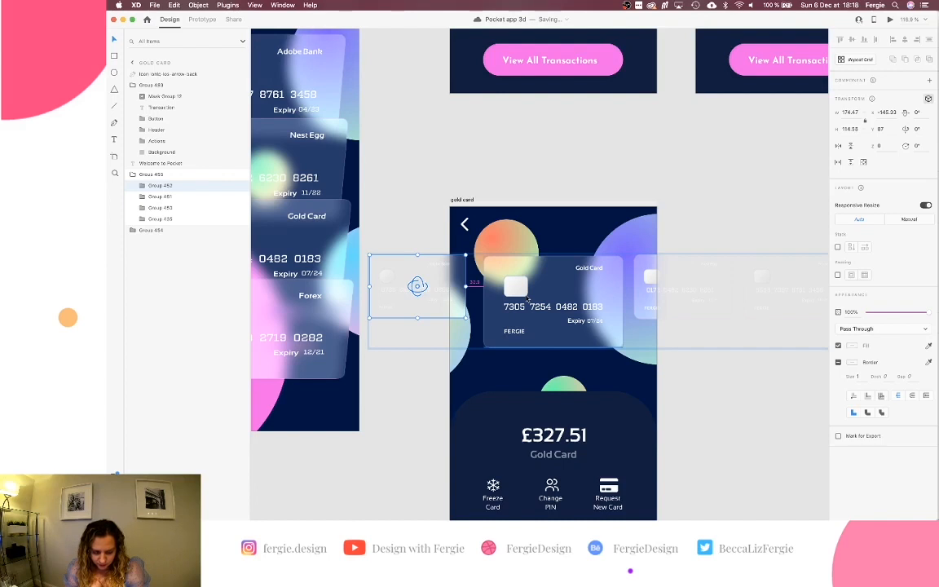
left_click(527, 299)
left_click(656, 300)
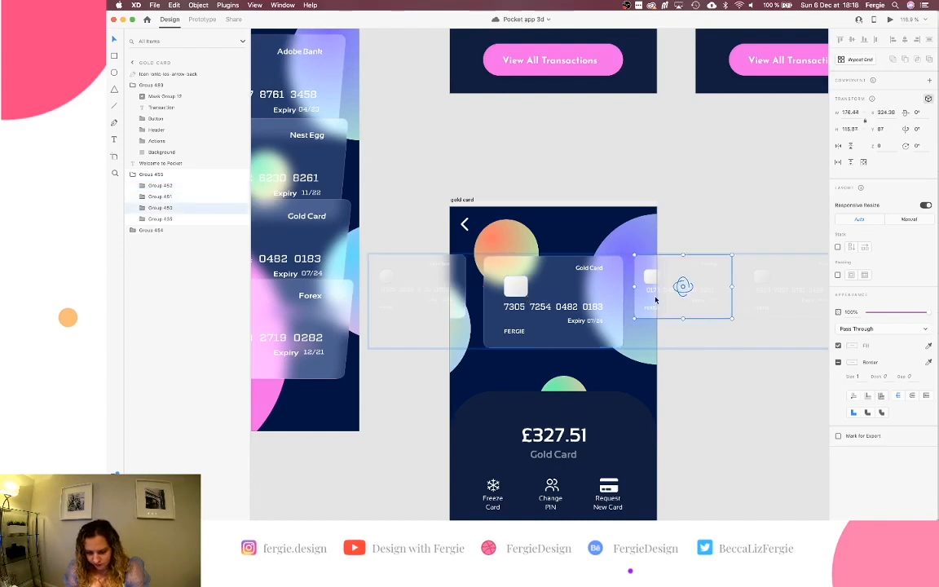
left_click(444, 271)
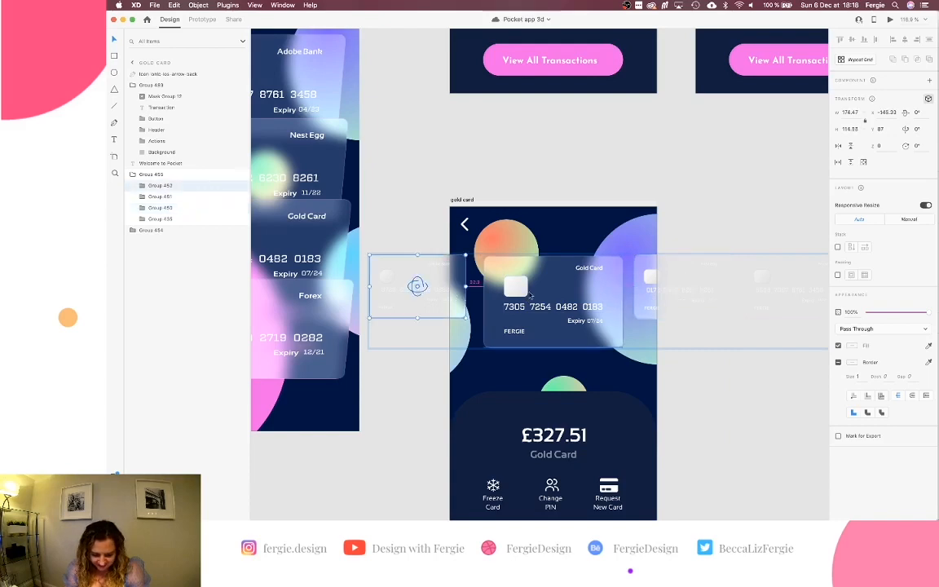
key("shift+Right")
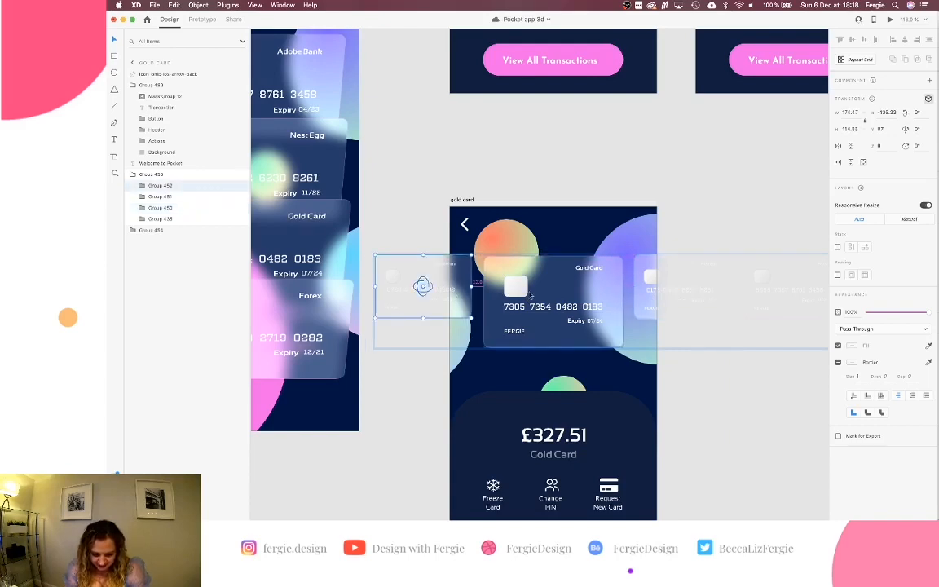
key("Right")
Shift the nest egg screen's left side card 20 px right.
scroll(529, 295, "down", 5)
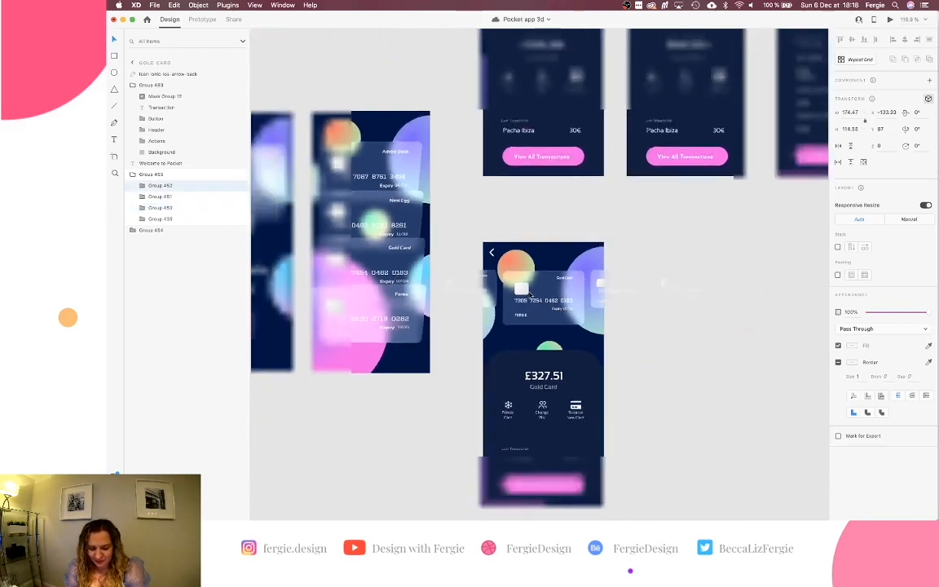
scroll(529, 295, "down", 4)
scroll(529, 295, "down", 3)
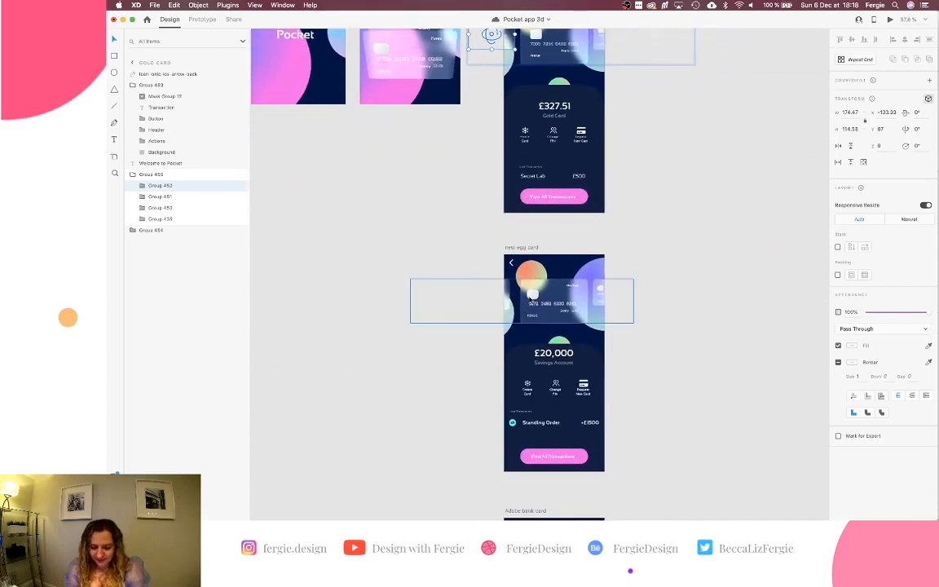
scroll(481, 289, "up", 5)
double_click(481, 290)
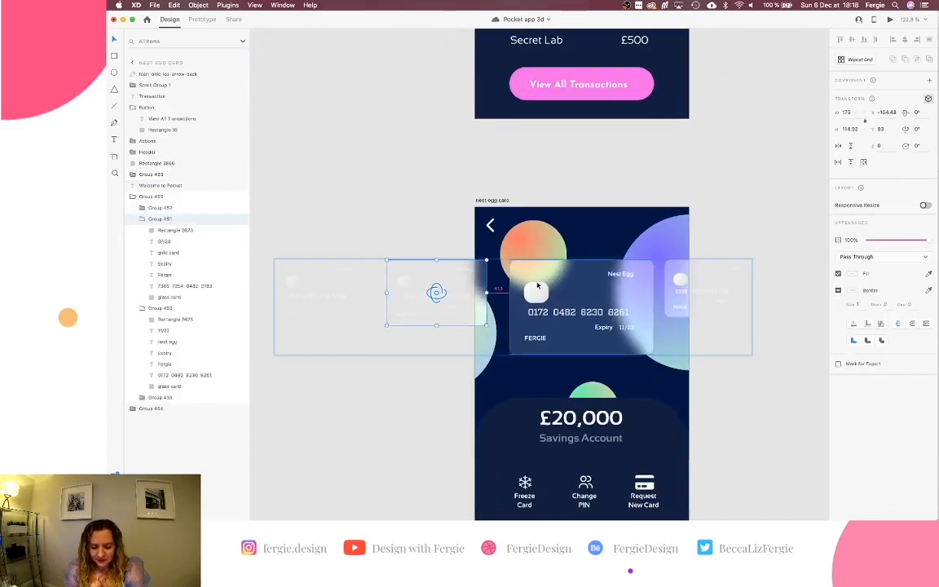
key("shift+Right")
key("shift+Right")
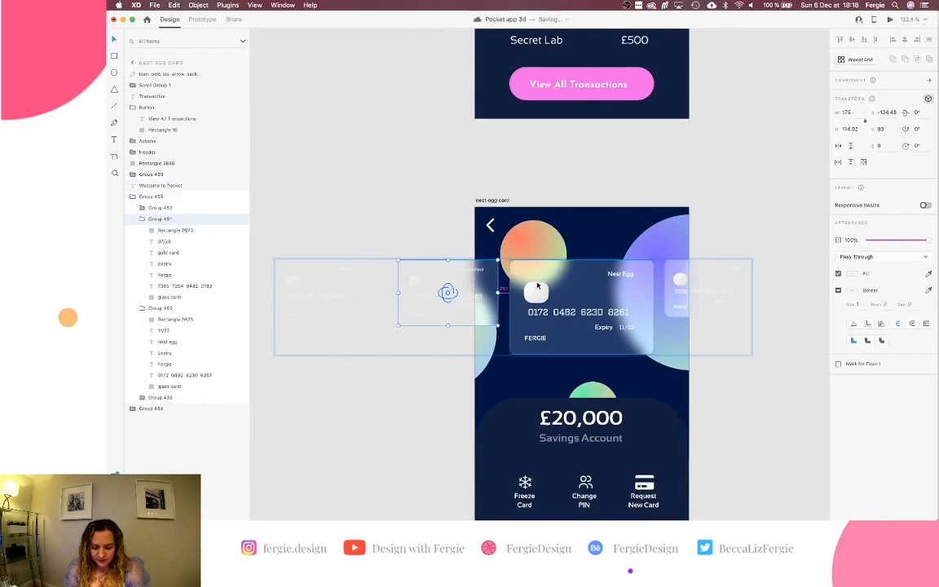
Inspect the right side card and the Adobe bank card's nested left card.
left_click(676, 284)
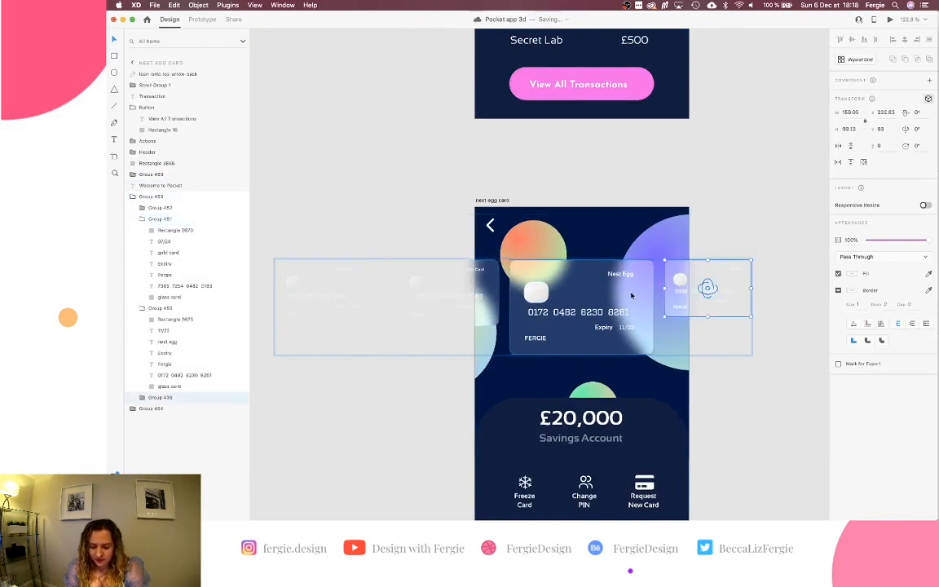
scroll(632, 295, "down", 10)
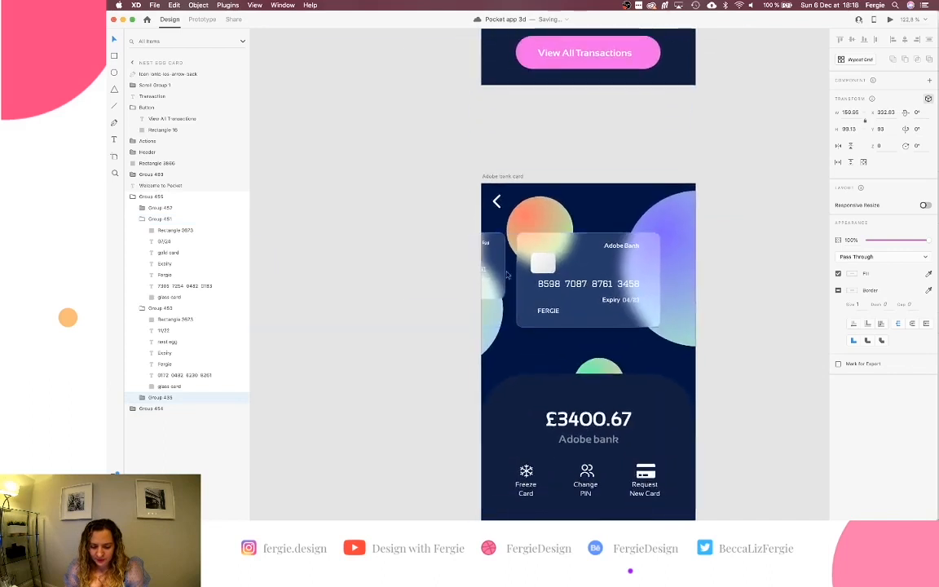
left_click(486, 265)
double_click(485, 265)
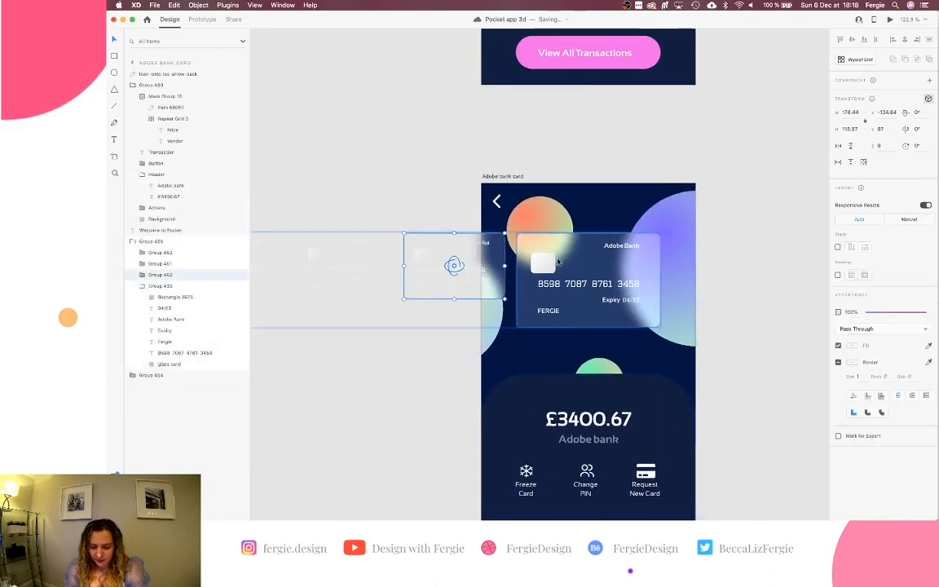
left_click(760, 266)
scroll(767, 265, "up", 3)
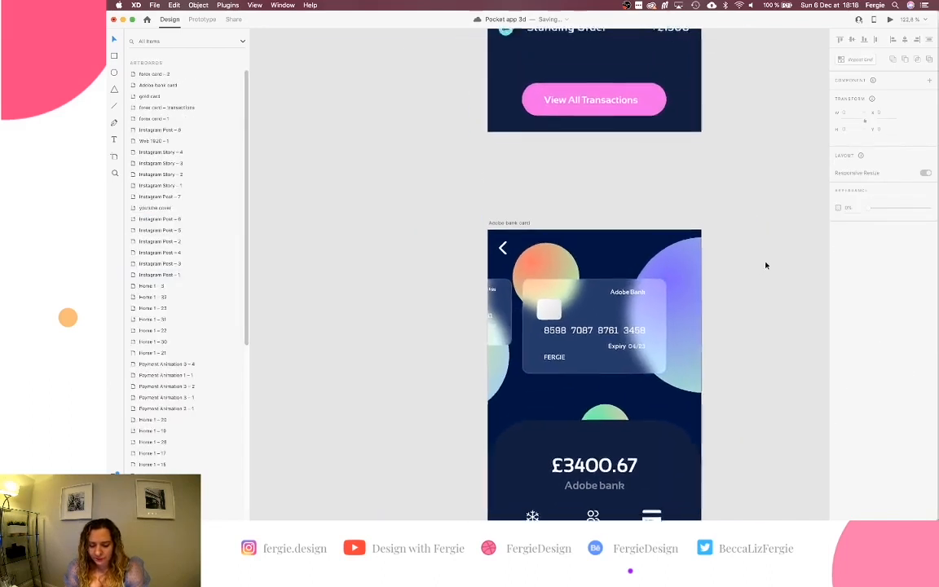
scroll(770, 261, "up", 2)
scroll(673, 227, "down", 6)
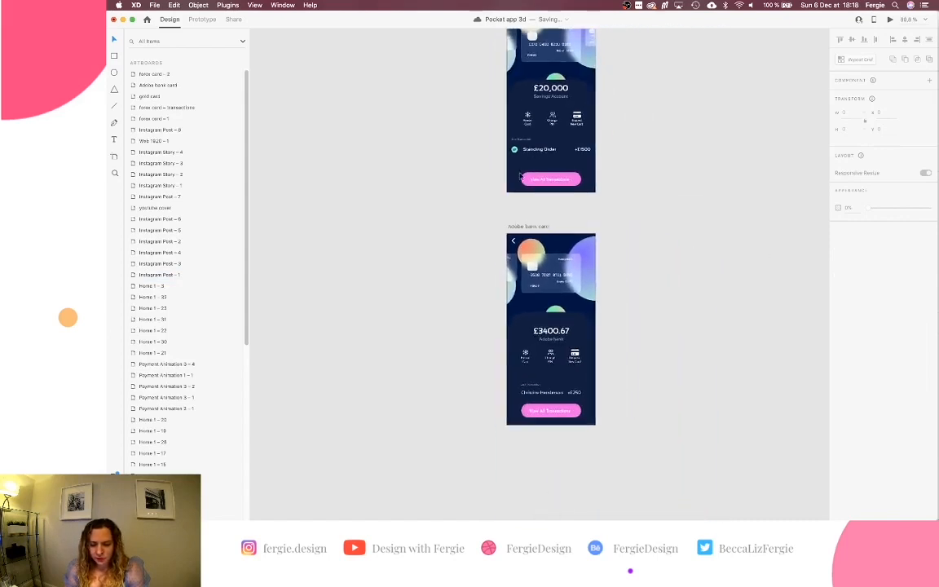
scroll(521, 176, "down", 3)
left_click(202, 18)
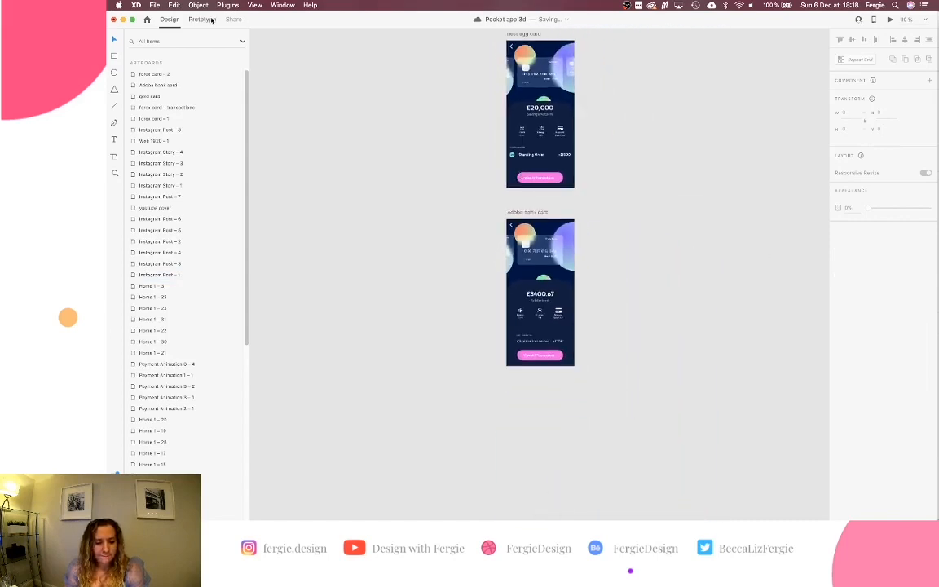
Link the Adobe bank cards to nest egg card, and nest egg to gold card.
left_click(574, 77)
left_click(627, 199)
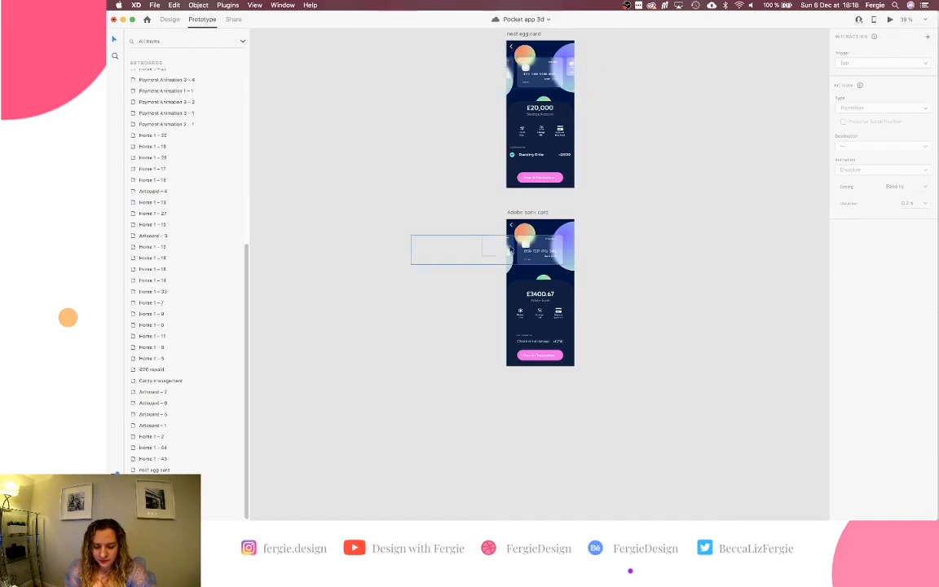
scroll(507, 246, "up", 5)
double_click(507, 247)
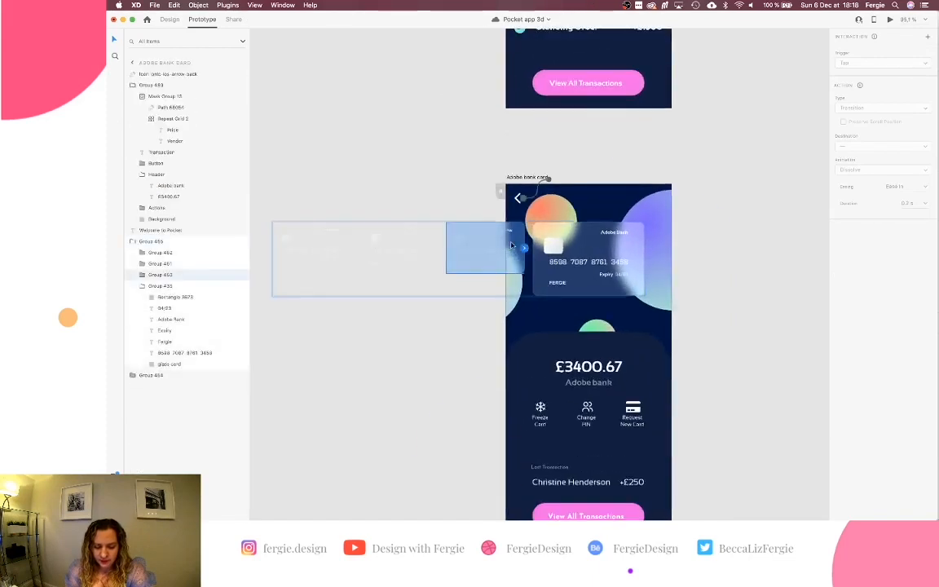
scroll(511, 245, "up", 2)
scroll(512, 244, "down", 3)
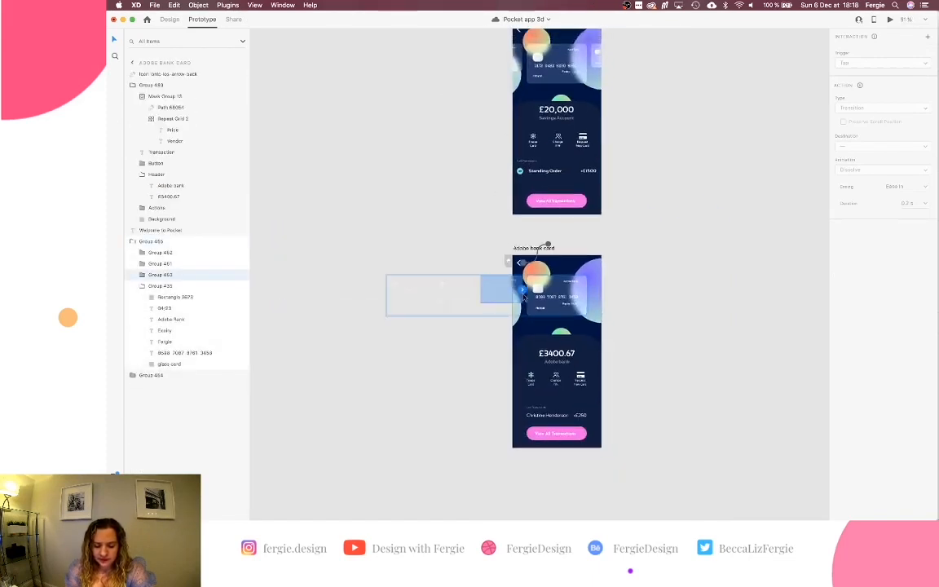
left_click_drag(522, 292, 540, 138)
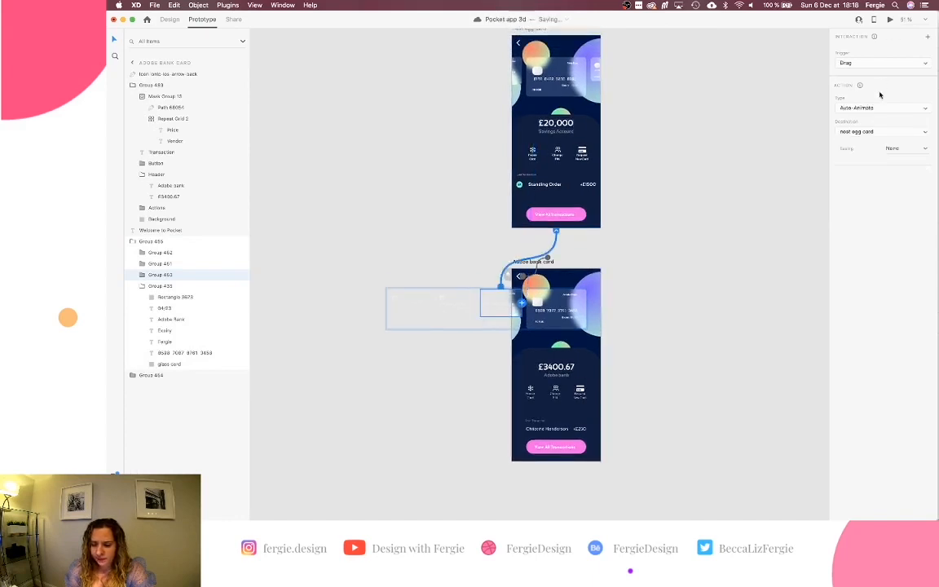
scroll(661, 135, "up", 5)
left_click(538, 160)
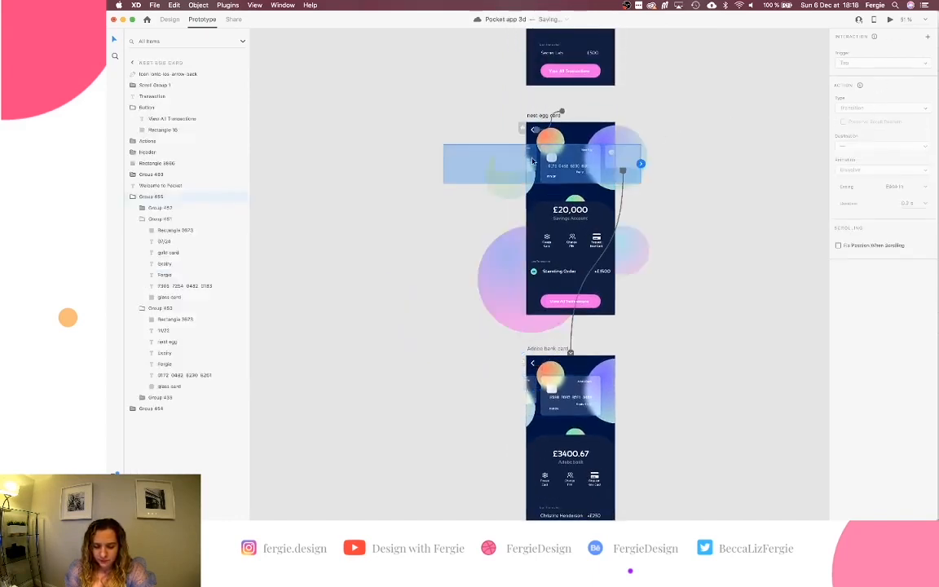
left_click_drag(538, 160, 554, 57)
Link the gold card group to forex card - 1 and preview from Home 1 – 4.
scroll(557, 54, "up", 5)
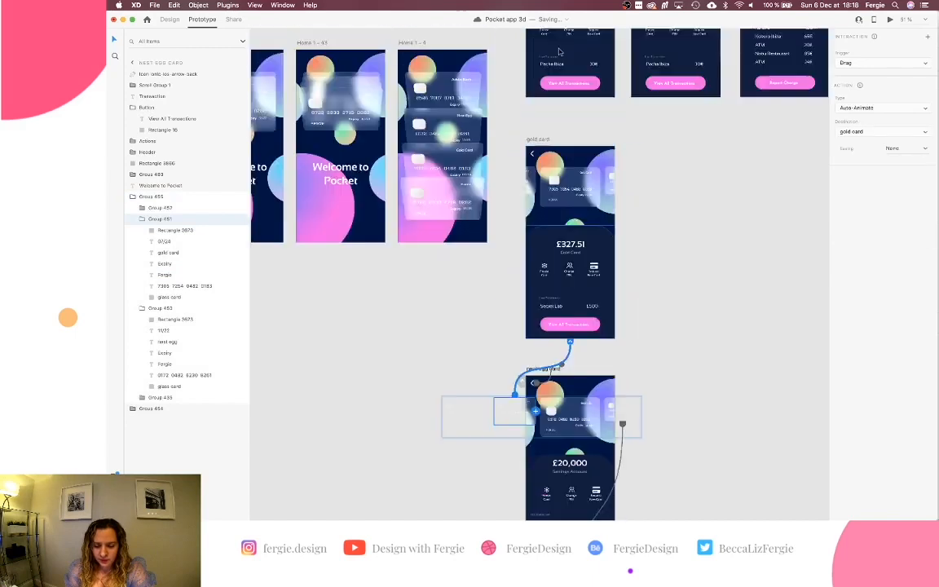
left_click(527, 214)
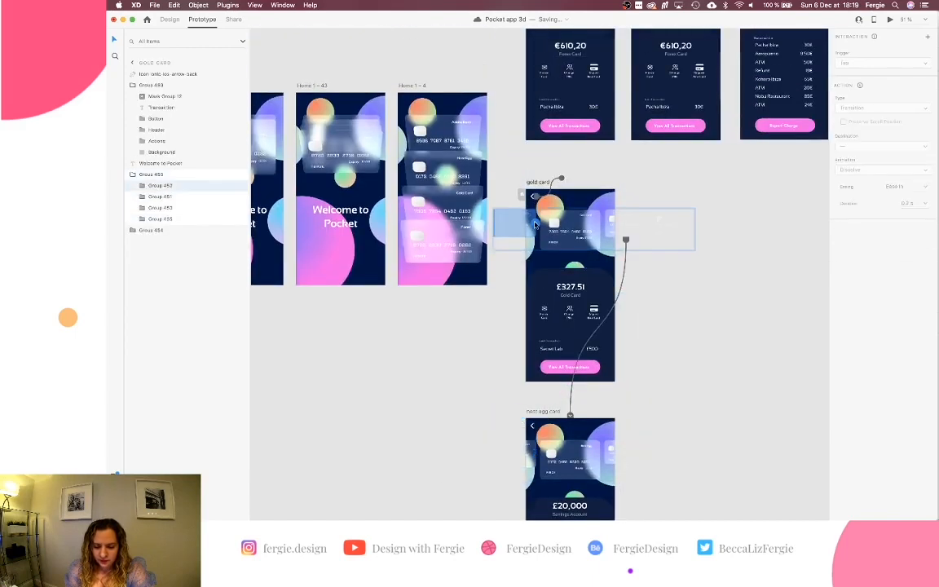
left_click_drag(535, 222, 557, 96)
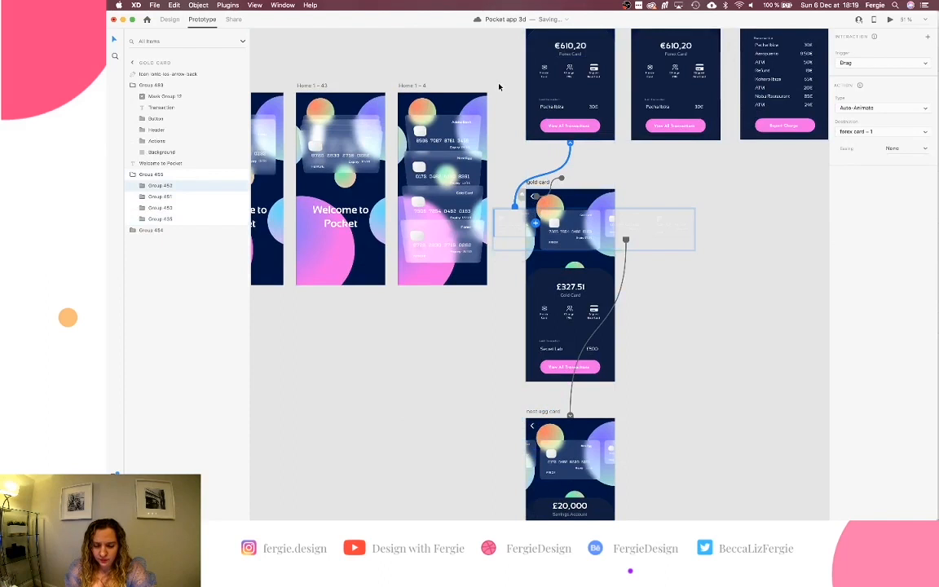
left_click(406, 84)
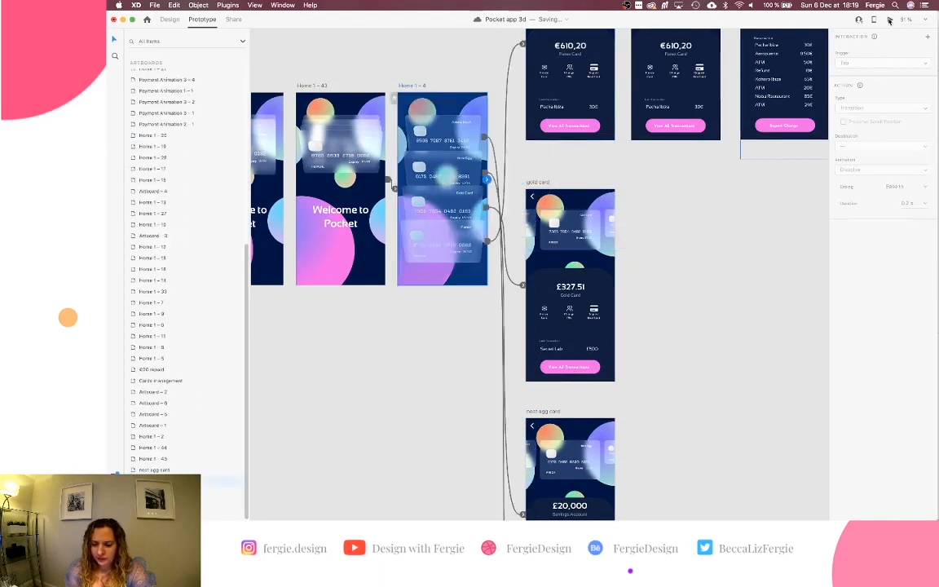
key("super+Return")
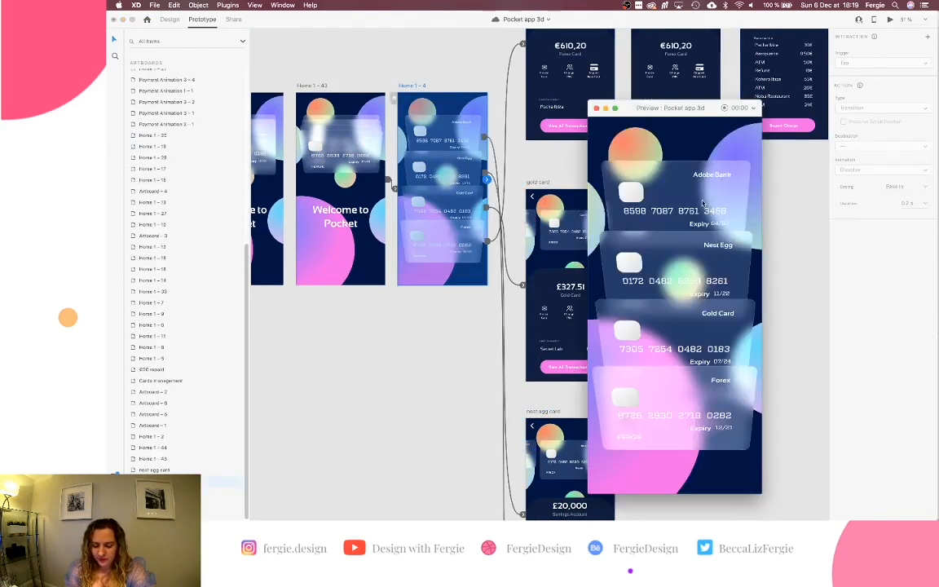
In Preview, open the Adobe bank card, advance through Savings and Gold, and flip the Forex card.
left_click(708, 205)
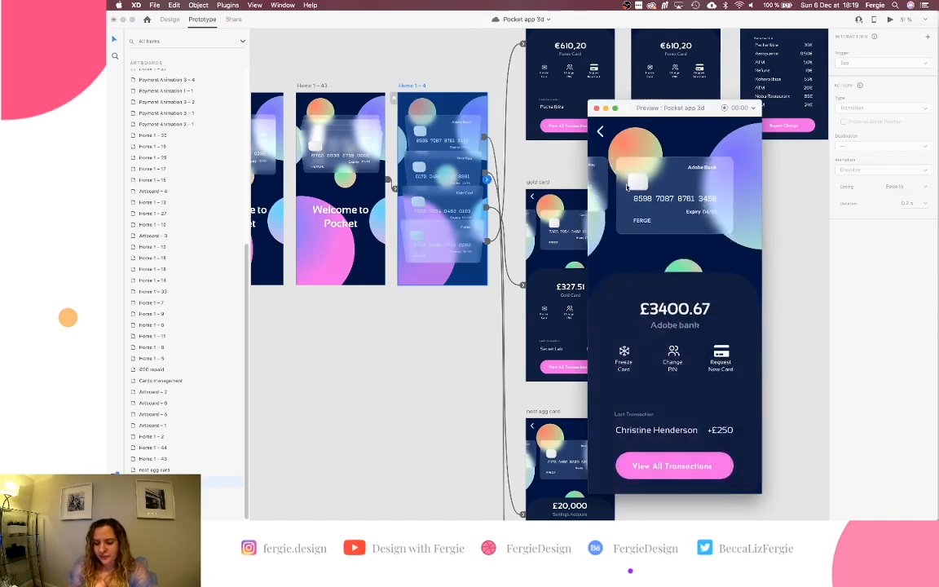
left_click_drag(603, 184, 668, 184)
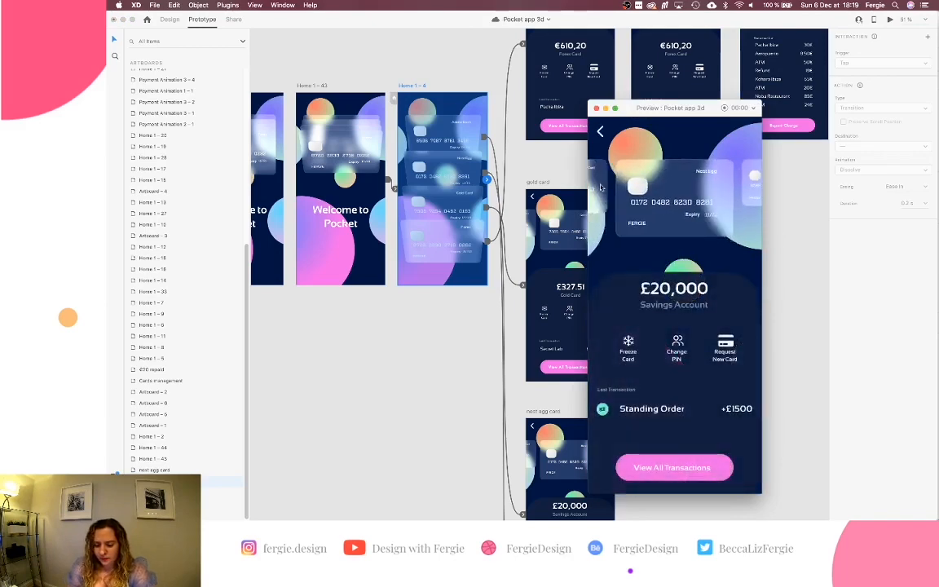
left_click(653, 184)
left_click(653, 185)
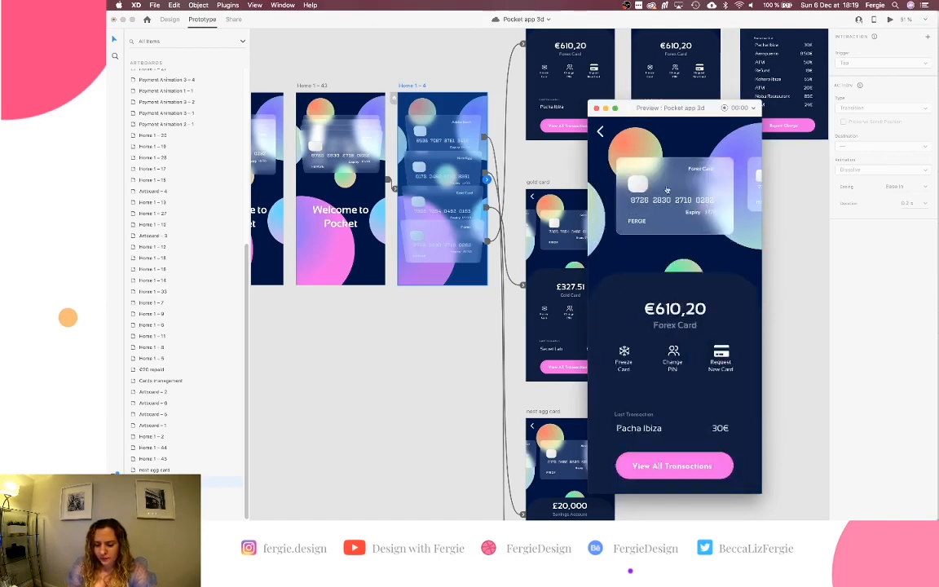
left_click(669, 183)
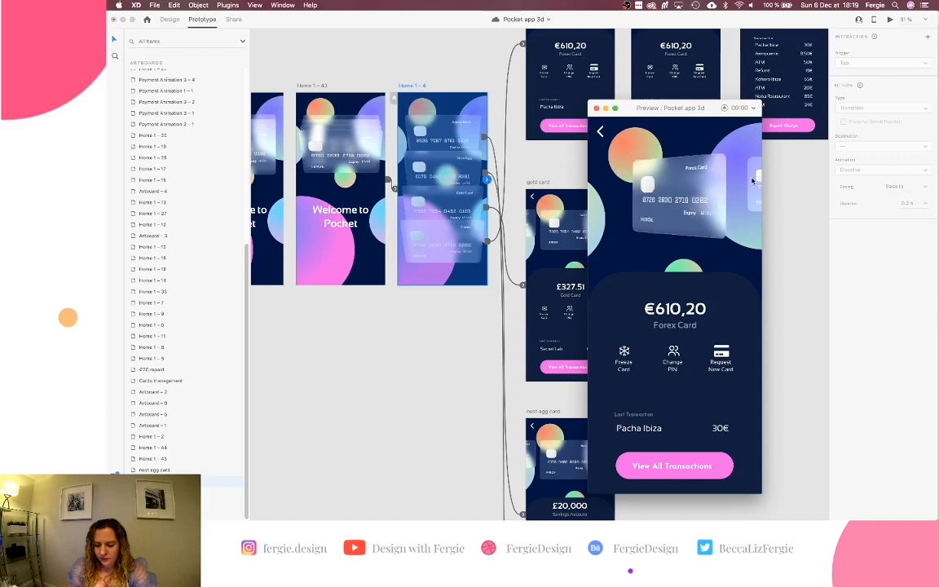
left_click(707, 191)
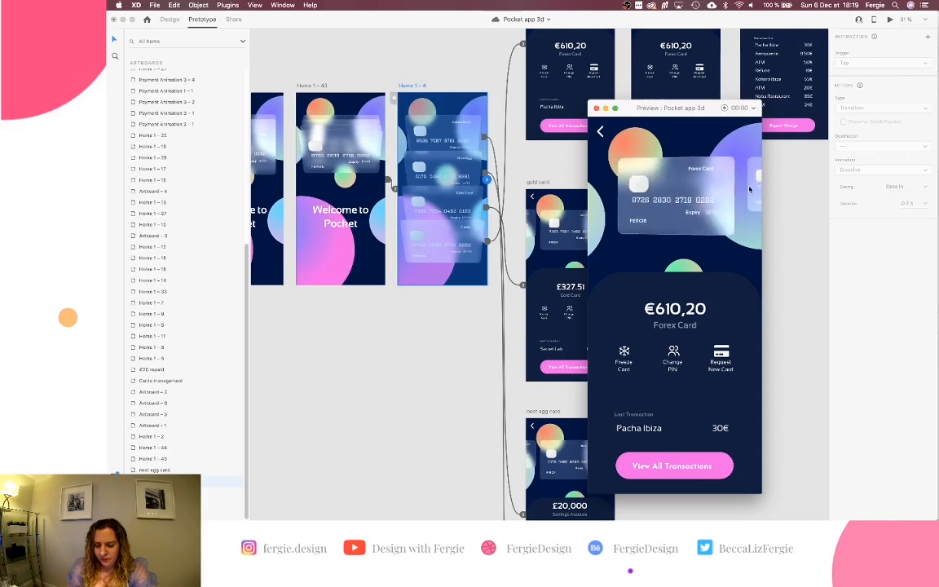
Step back through Gold, Savings and Adobe bank screens to Savings, then close the preview.
left_click(758, 185)
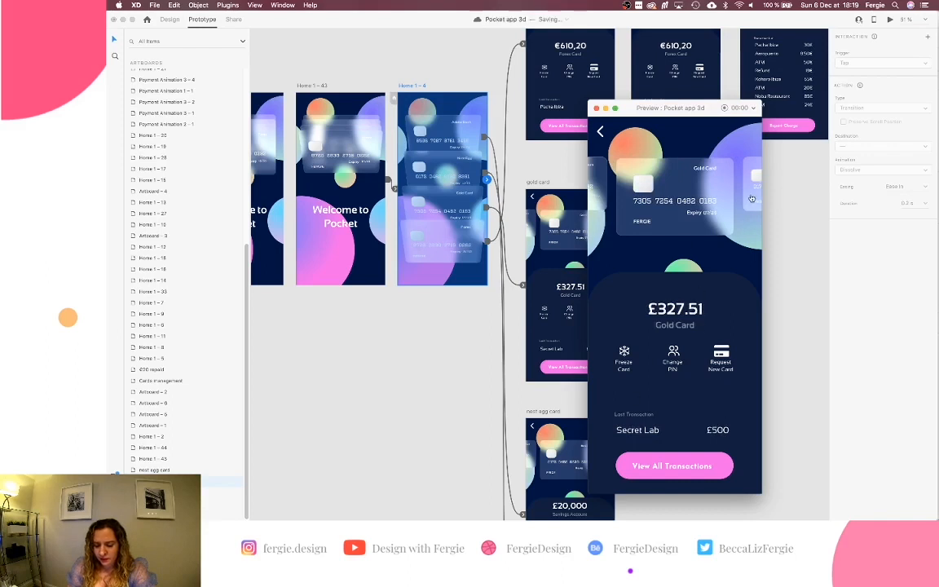
left_click(752, 198)
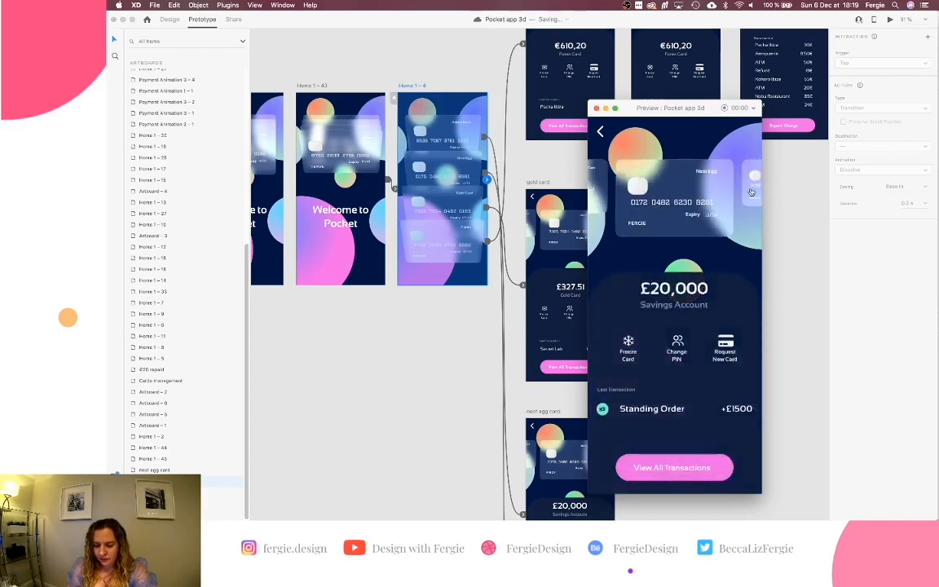
left_click(661, 194)
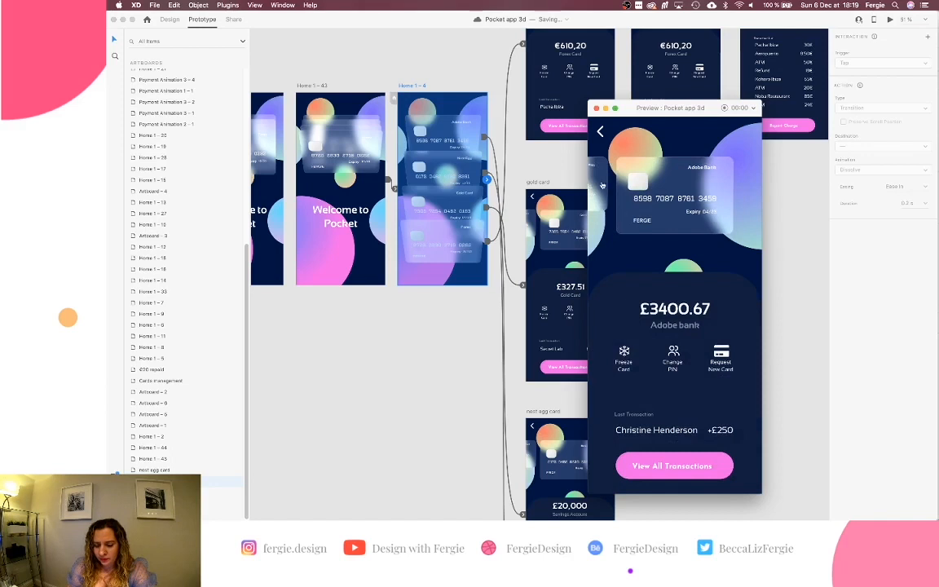
left_click(704, 187)
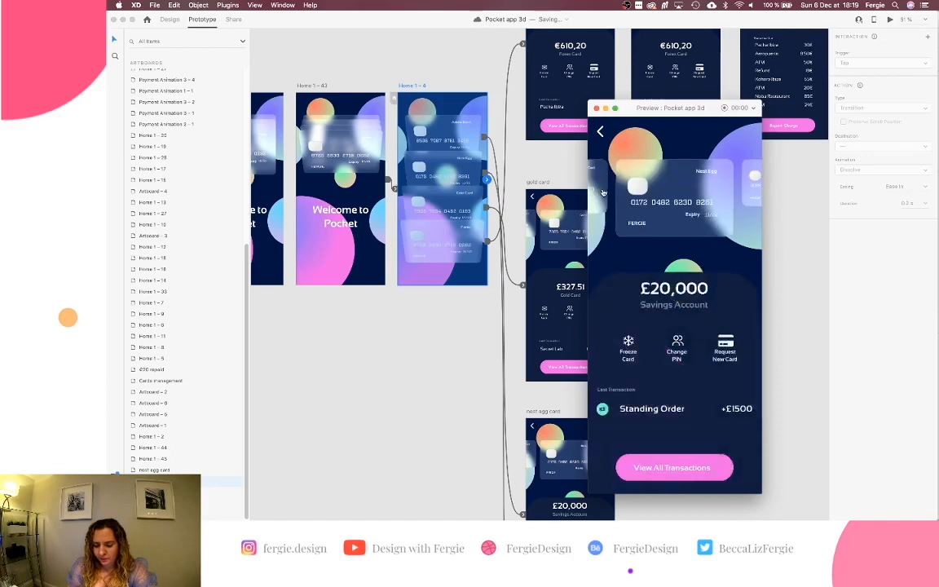
left_click(595, 107)
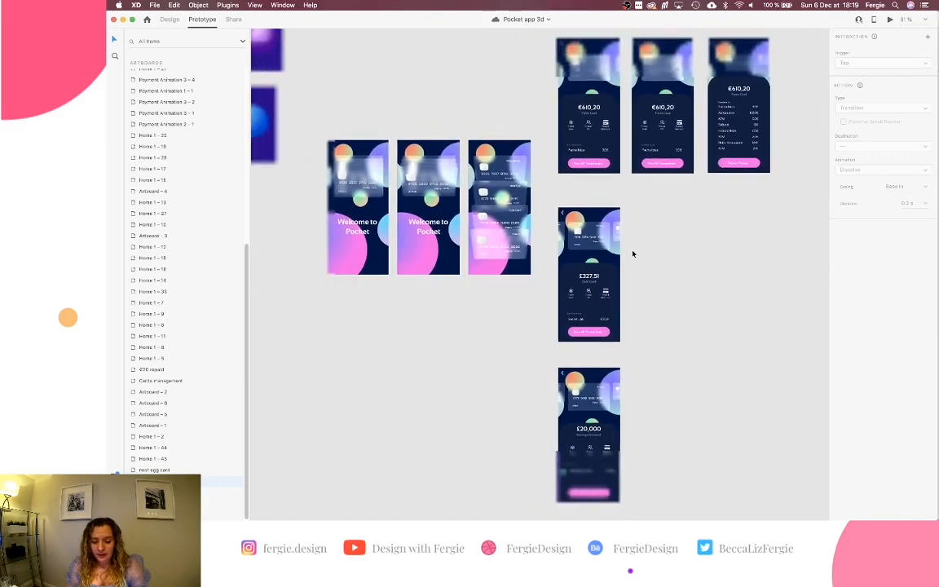
Rename the first Forex card screen's main group to 'panel' in the Layers panel.
scroll(633, 253, "up", 2)
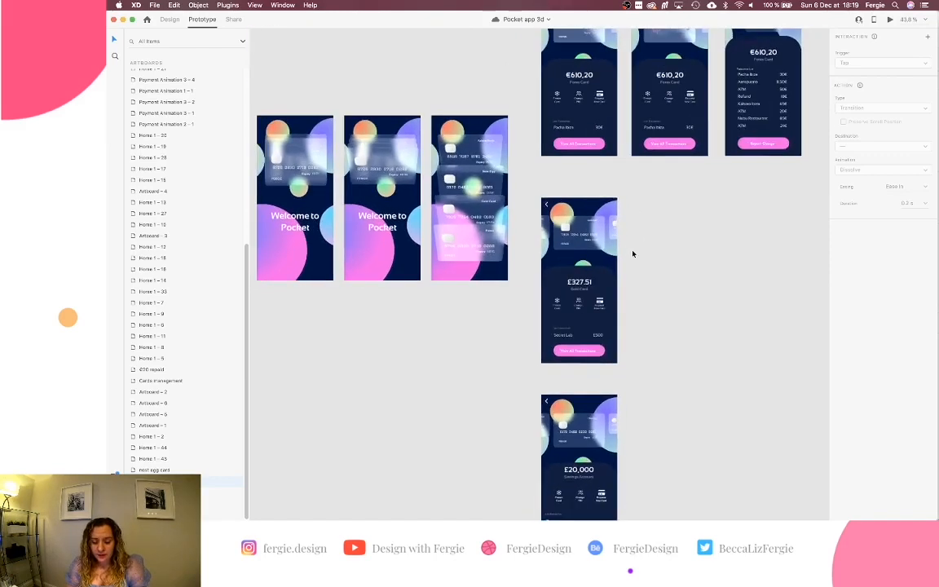
double_click(603, 75)
left_click(169, 19)
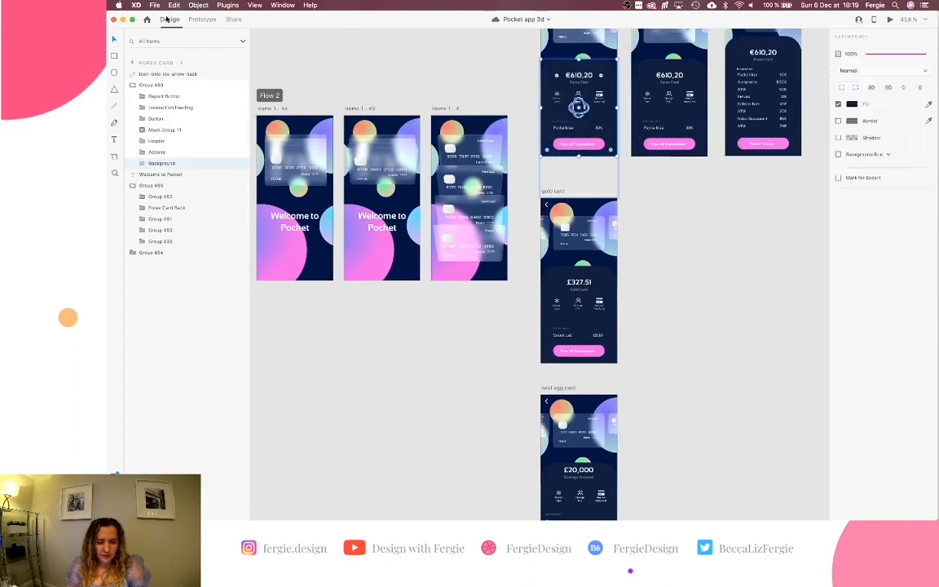
left_click(518, 76)
left_click(581, 79)
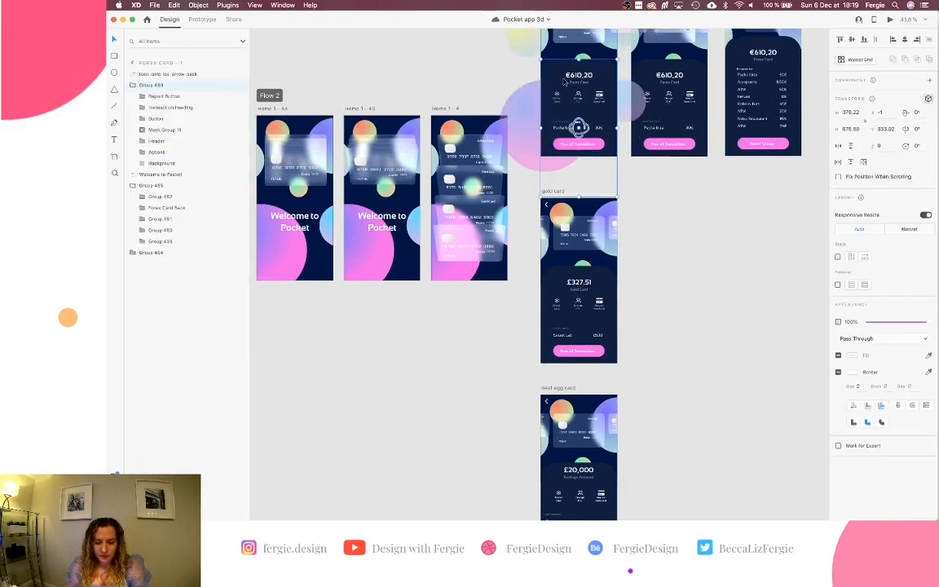
double_click(152, 84)
type("nav")
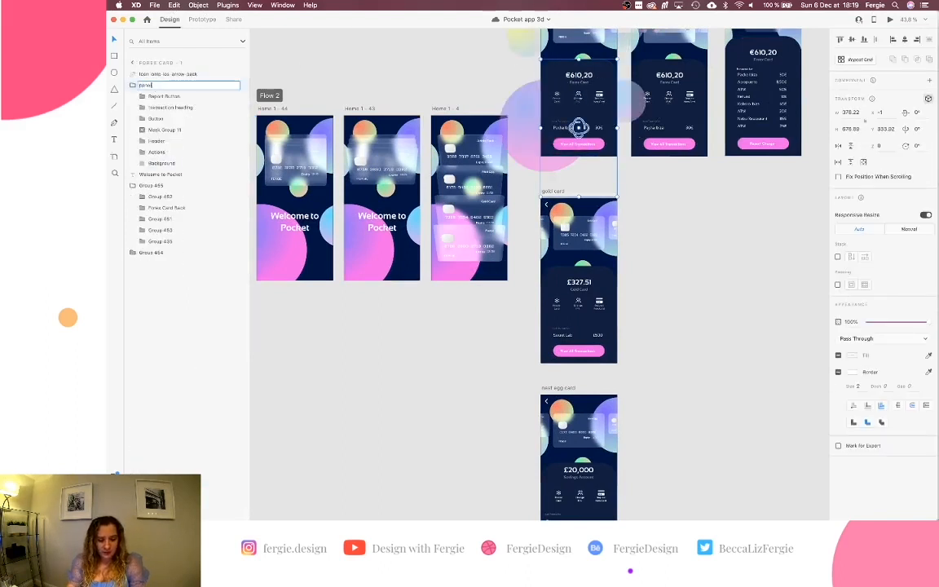
key("super+a")
key("super+c")
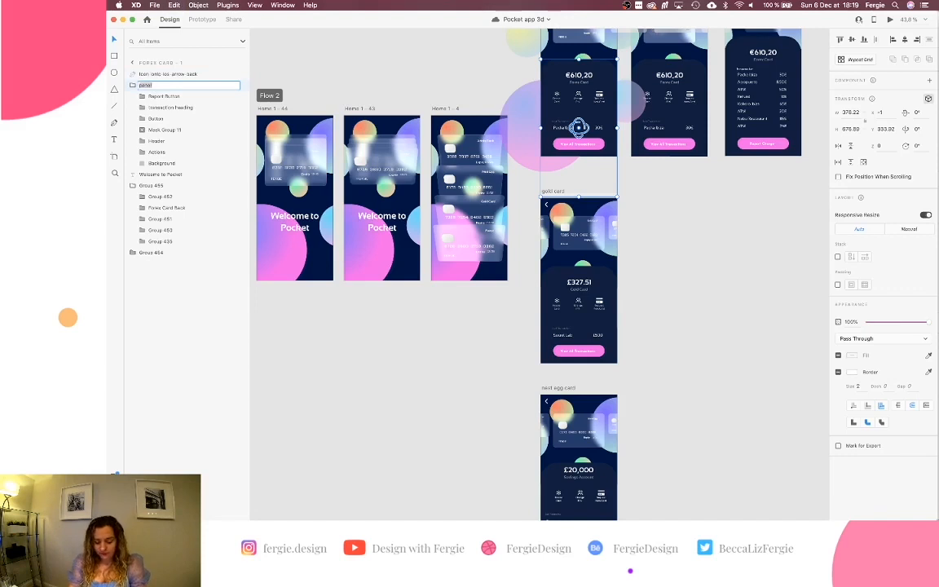
key("Return")
Rename the main groups of the second and third Forex screens to 'panel'.
left_click(655, 72)
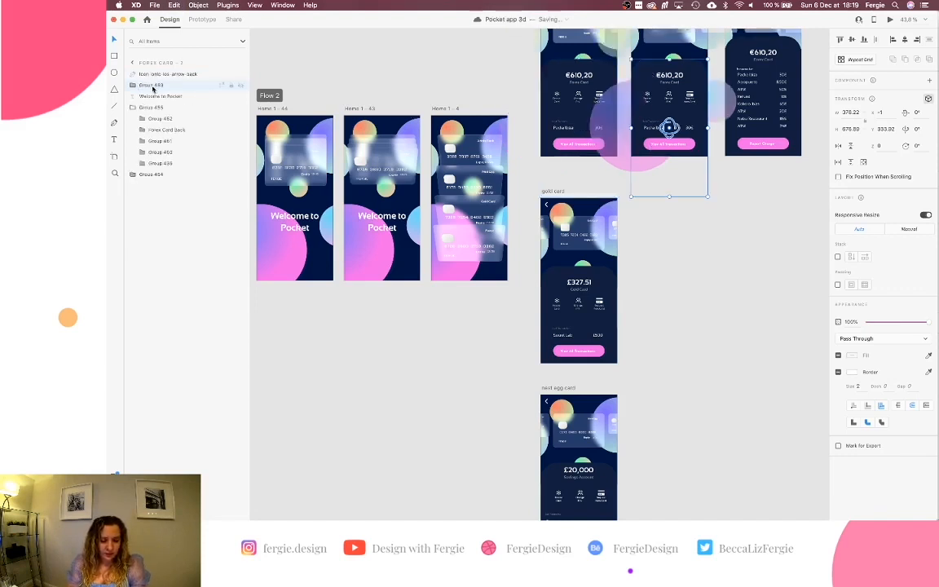
left_click(167, 85)
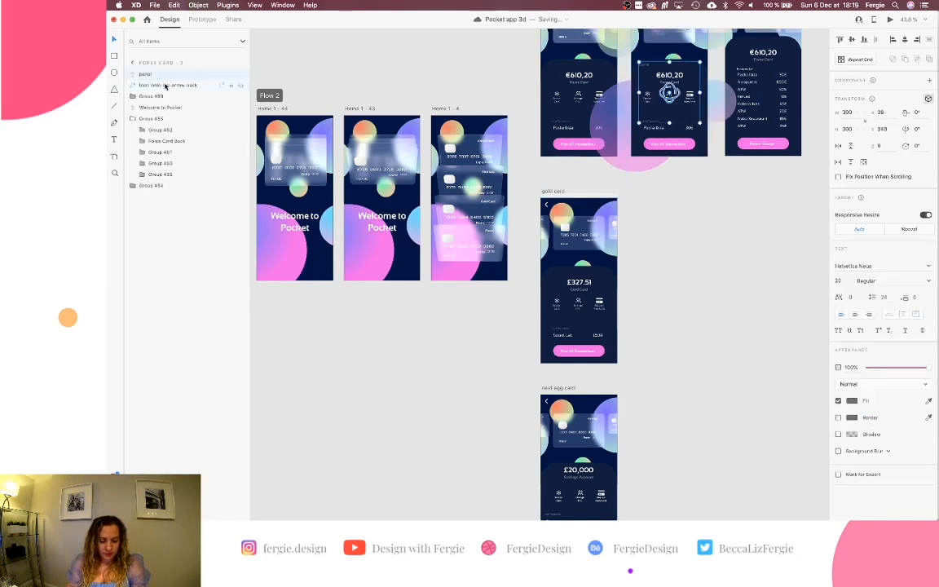
left_click(162, 86)
double_click(158, 85)
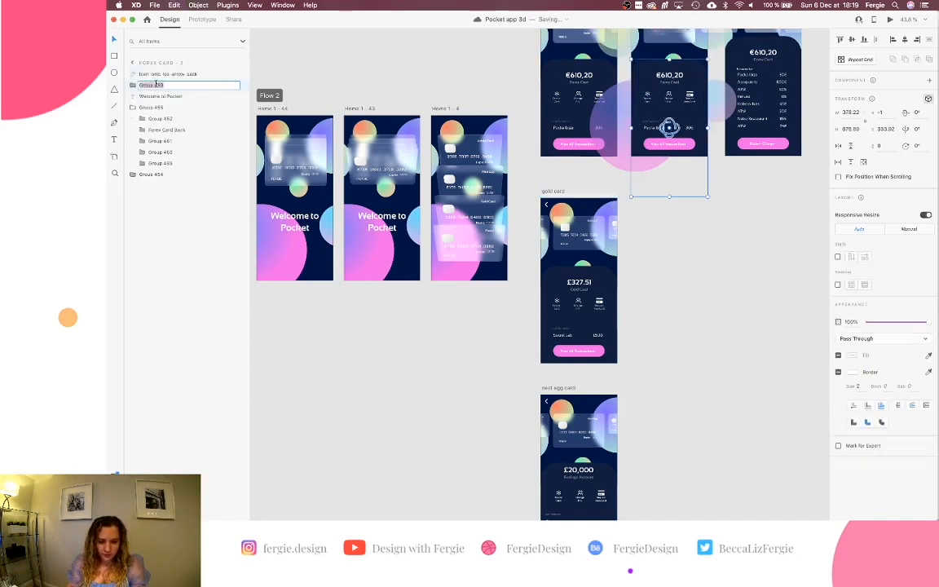
type("panel")
key("Return")
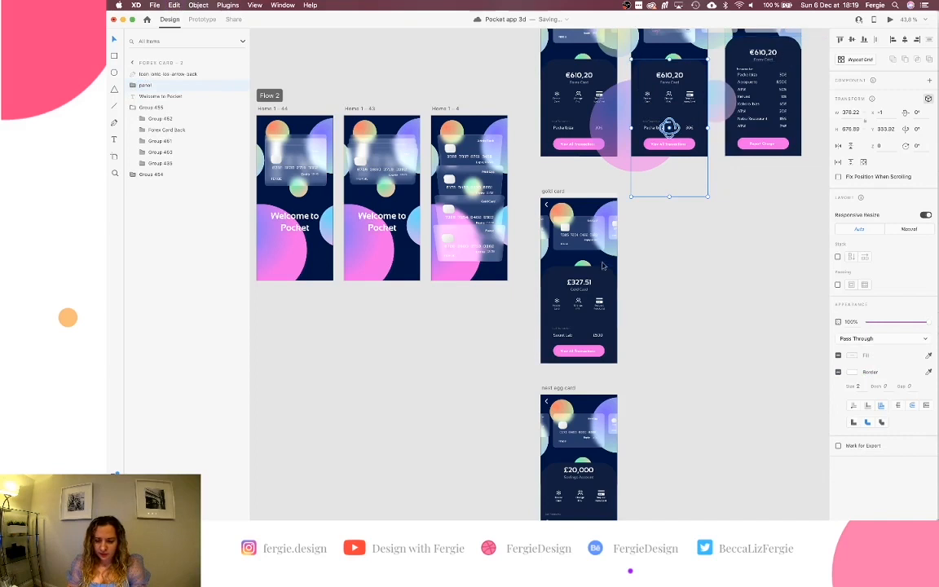
left_click(764, 52)
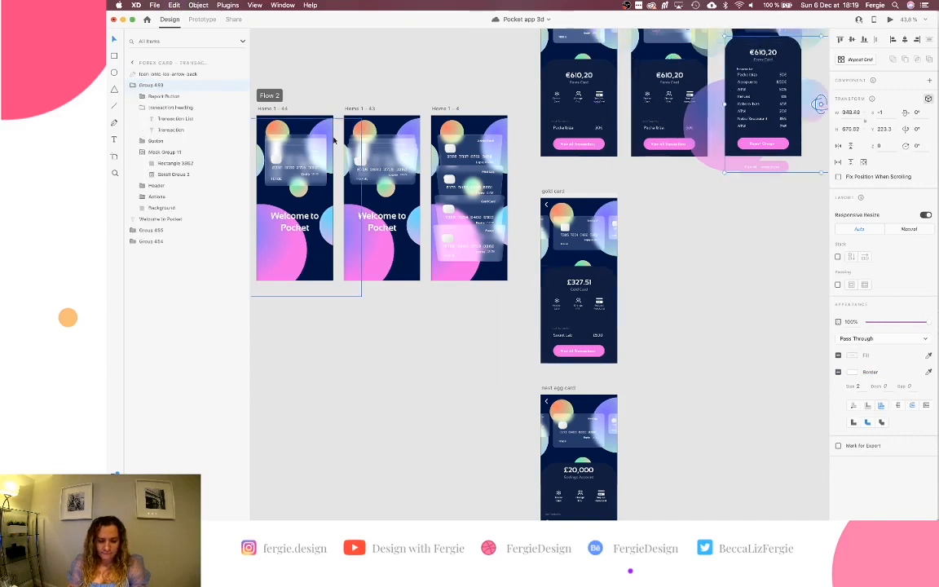
double_click(154, 86)
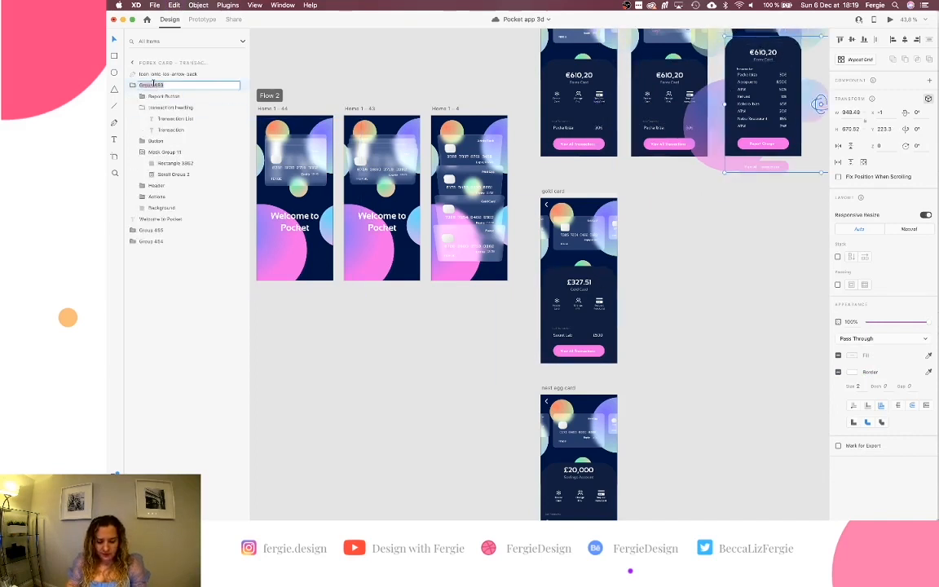
type("panel")
key("Return")
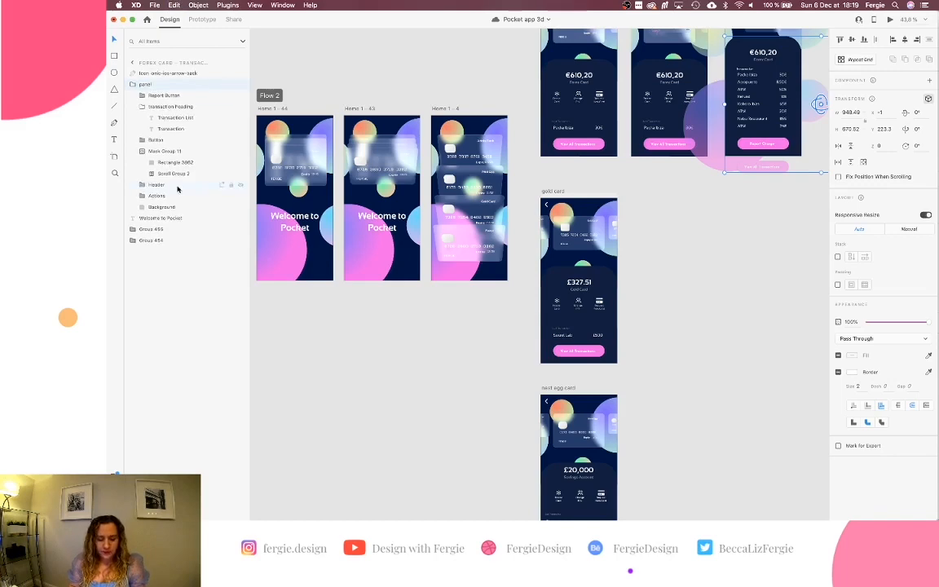
Paste 'panel' as the name of the gold card group and the nest egg card rectangle.
scroll(516, 272, "down", 3)
left_click(577, 190)
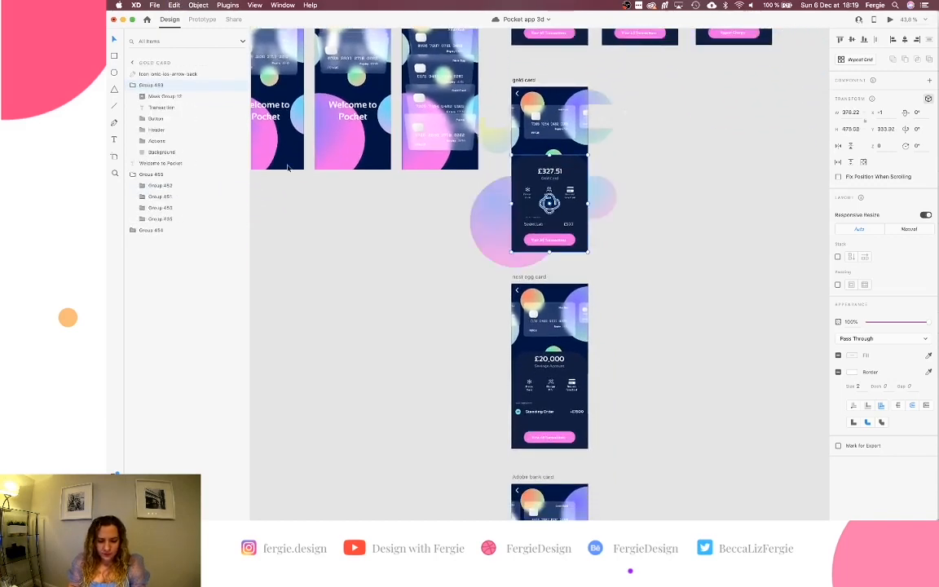
double_click(152, 85)
key("super+v")
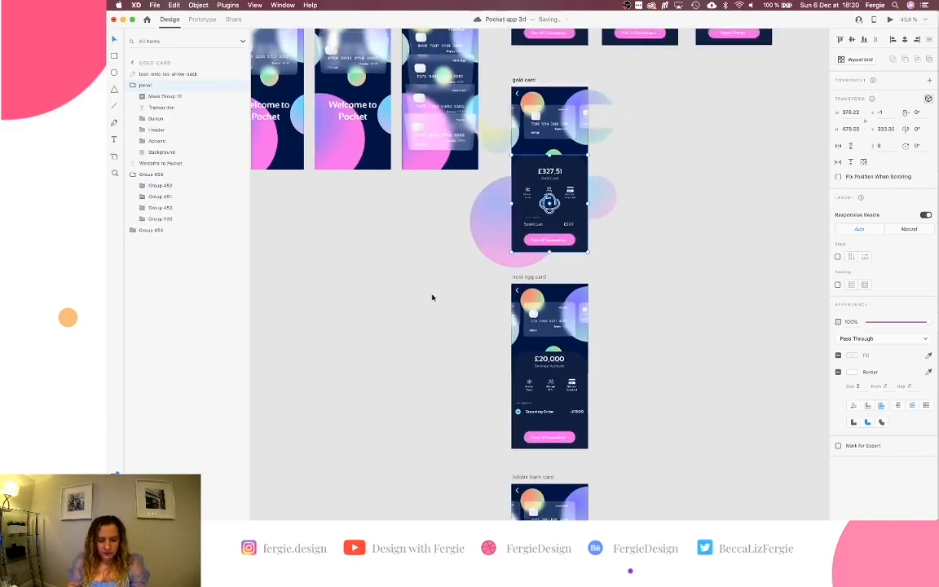
left_click(479, 336)
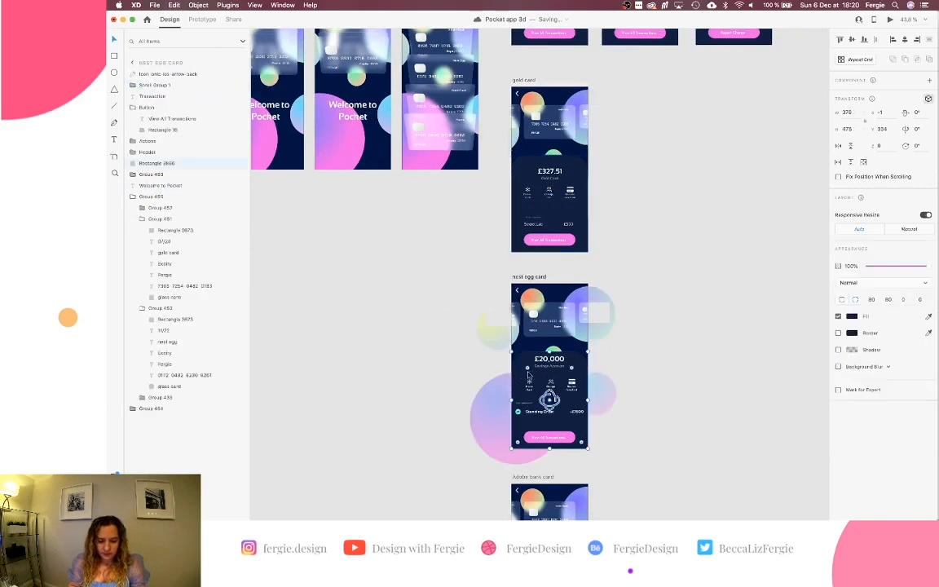
double_click(163, 163)
key("super+v")
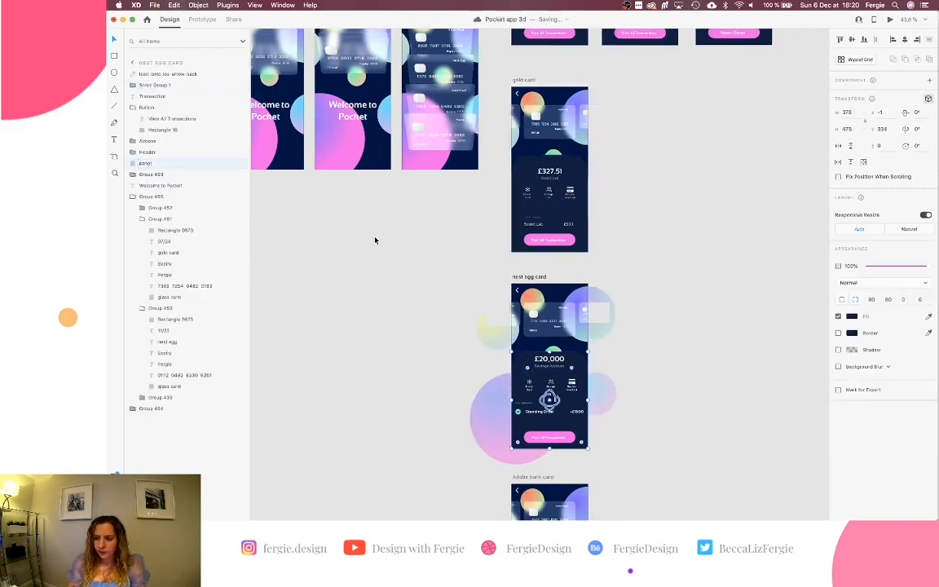
Rename the Adobe bank card's main group to 'panel'.
scroll(408, 245, "down", 3)
left_click(589, 464)
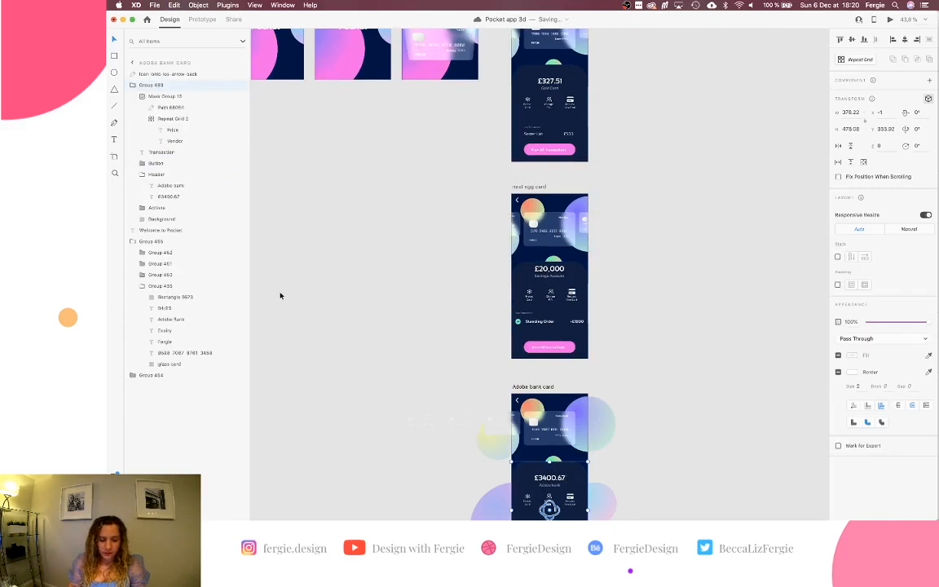
double_click(155, 85)
key("super+v")
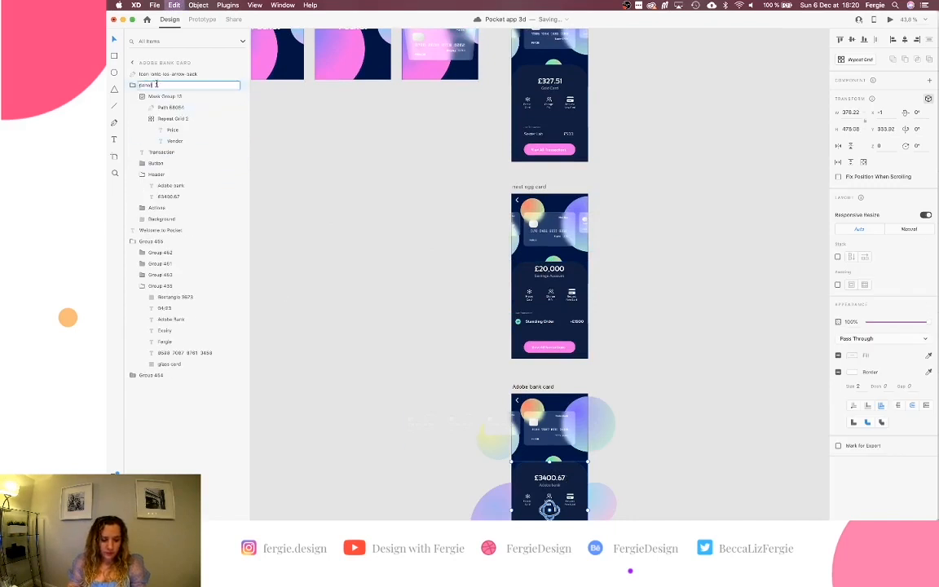
key("Return")
scroll(390, 190, "down", 3)
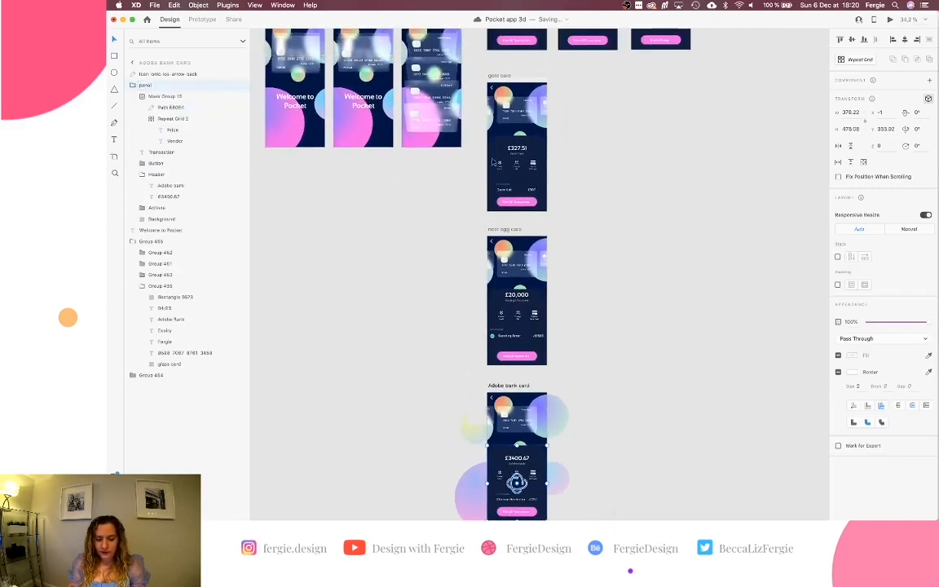
scroll(493, 162, "up", 3)
Preview with Cmd+Enter, drag between Adobe bank, Savings, Forex and Gold cards, then close it.
key("super+Return")
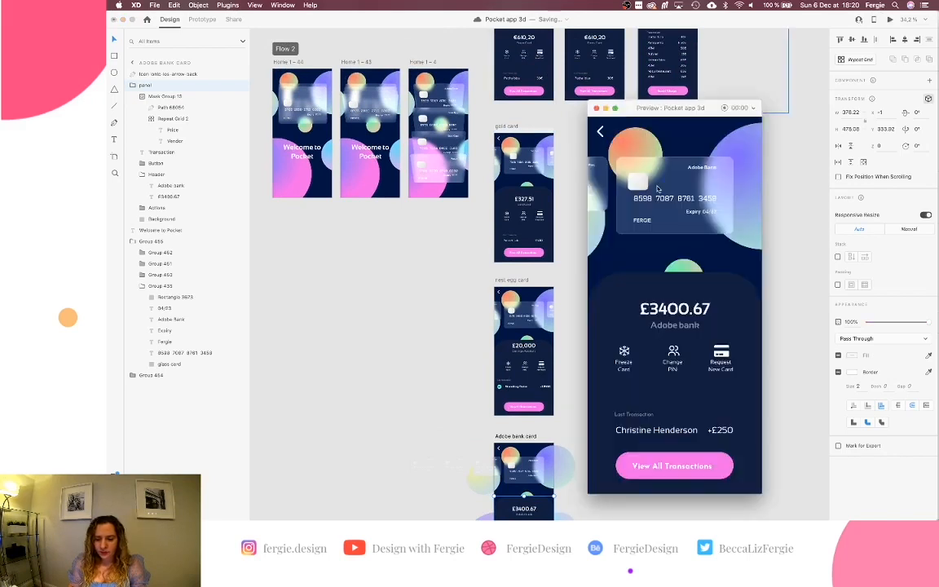
left_click_drag(657, 189, 600, 192)
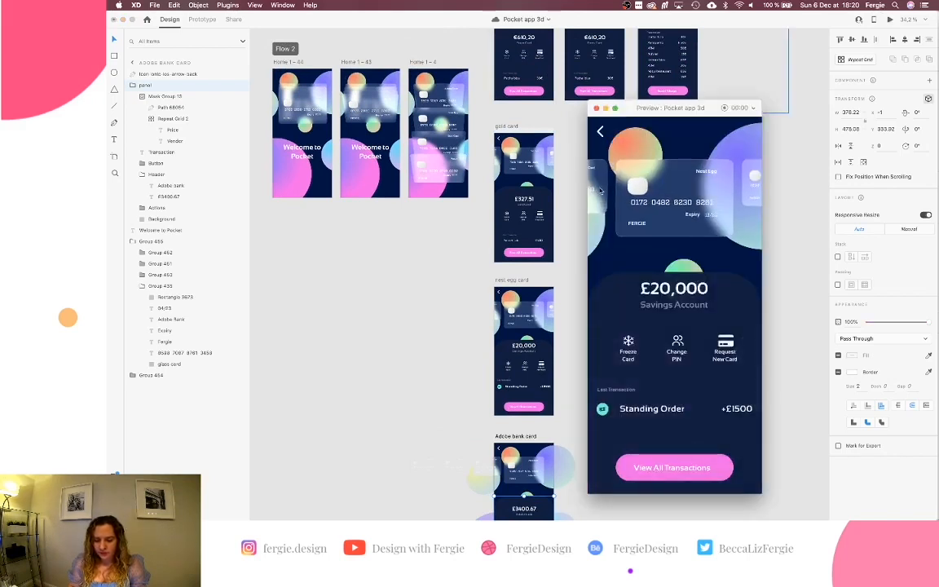
left_click_drag(676, 192, 603, 191)
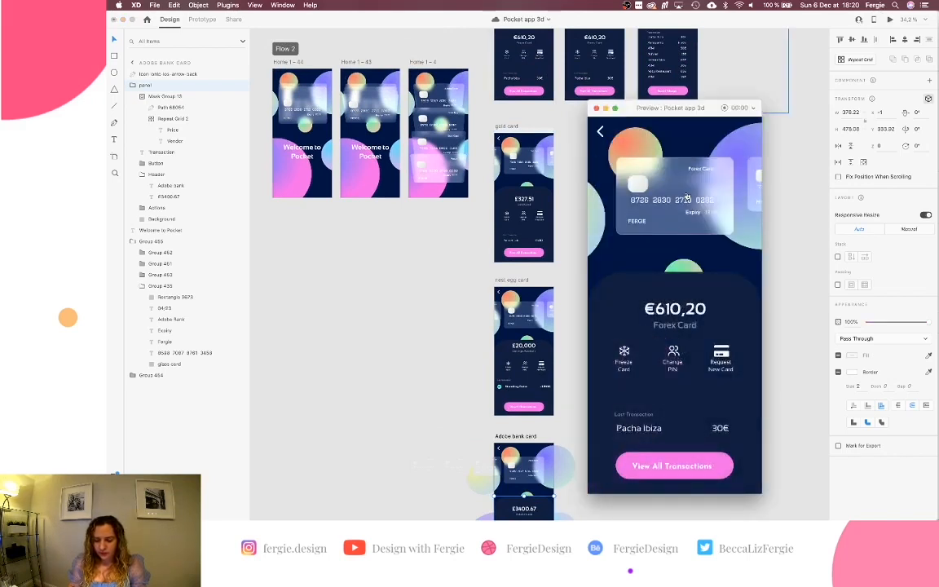
left_click_drag(683, 164, 659, 186)
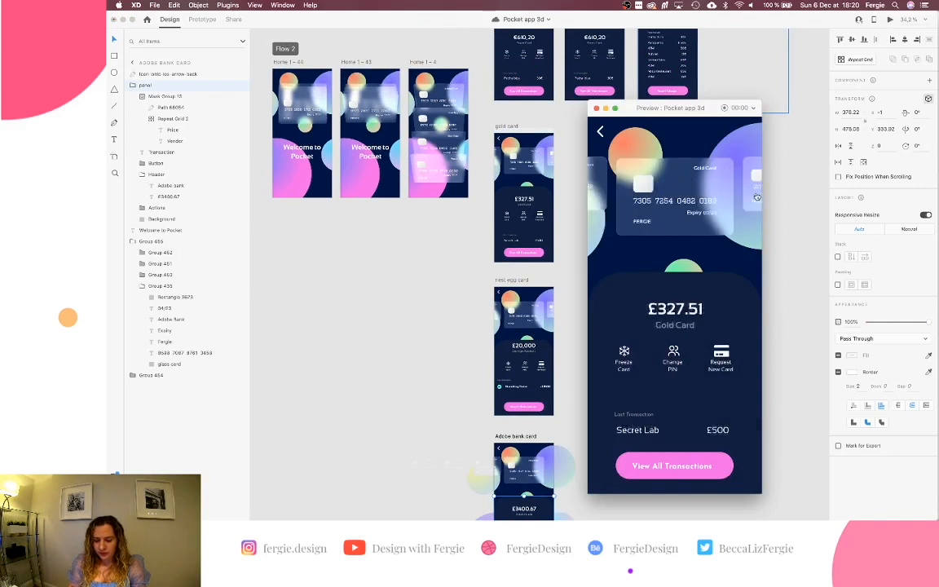
left_click_drag(757, 197, 589, 205)
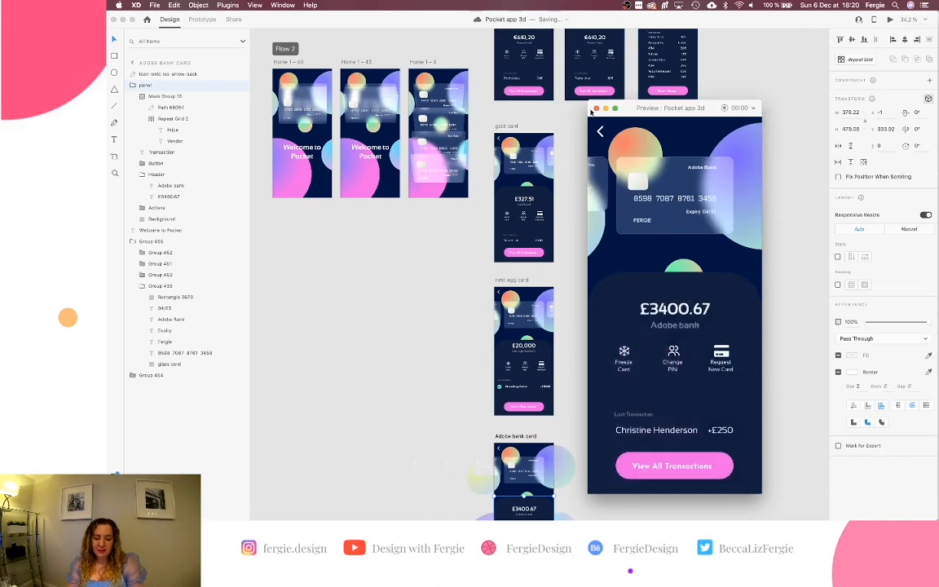
left_click(596, 108)
scroll(608, 205, "down", 3)
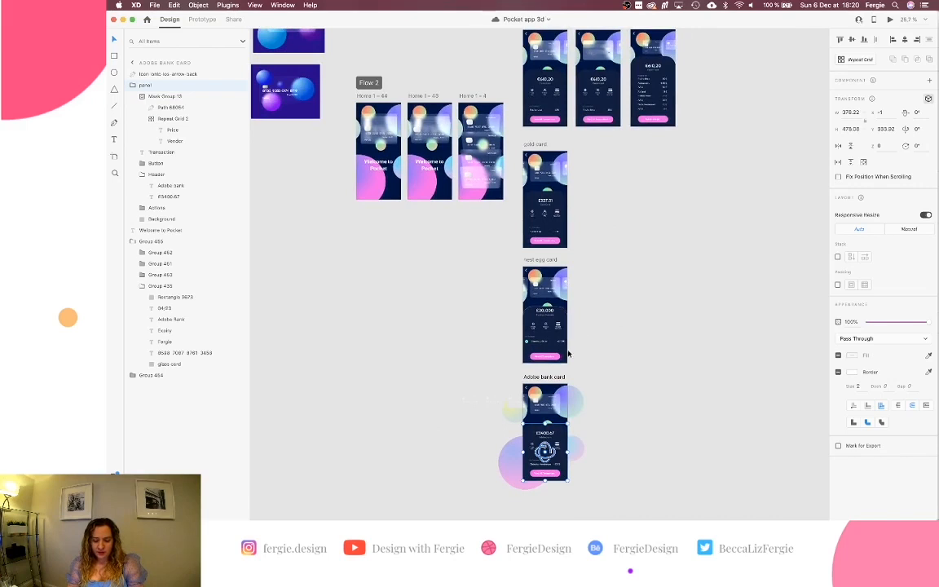
scroll(573, 335, "up", 5)
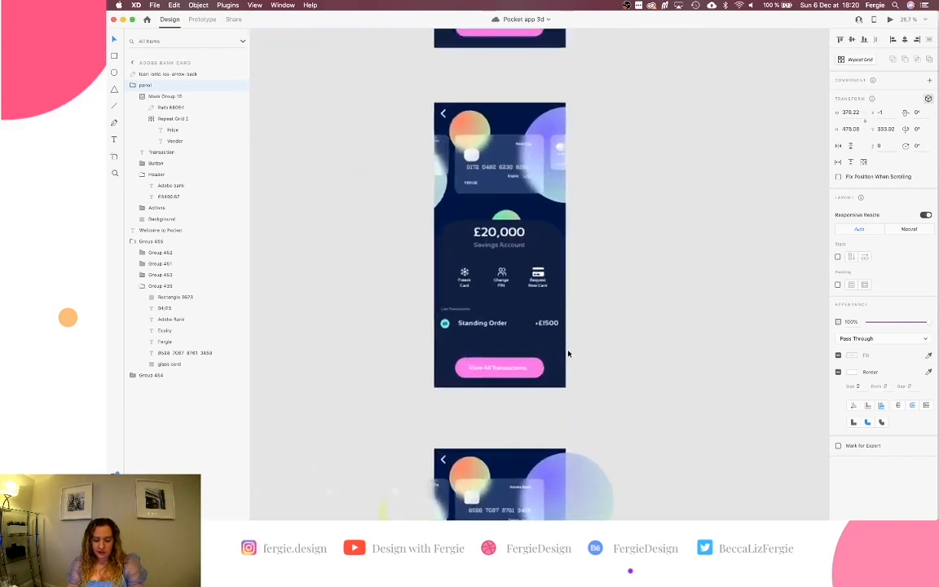
left_click(436, 324)
scroll(485, 330, "down", 4)
scroll(486, 330, "down", 5)
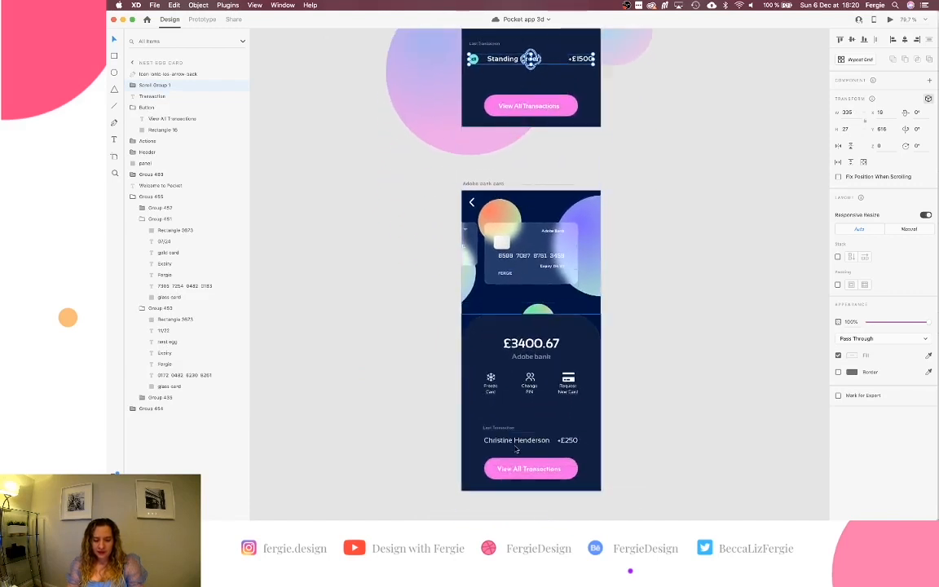
scroll(701, 307, "down", 6)
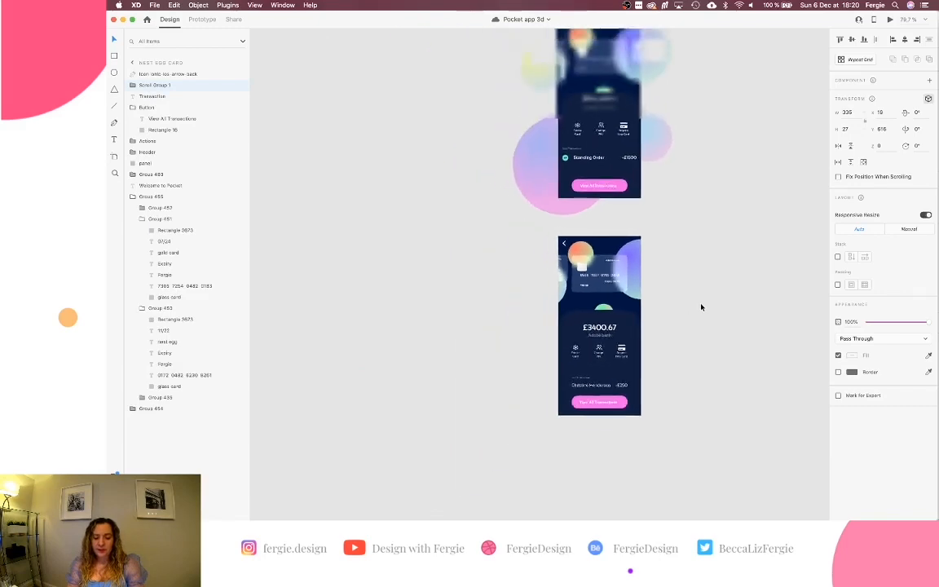
scroll(701, 306, "up", 4)
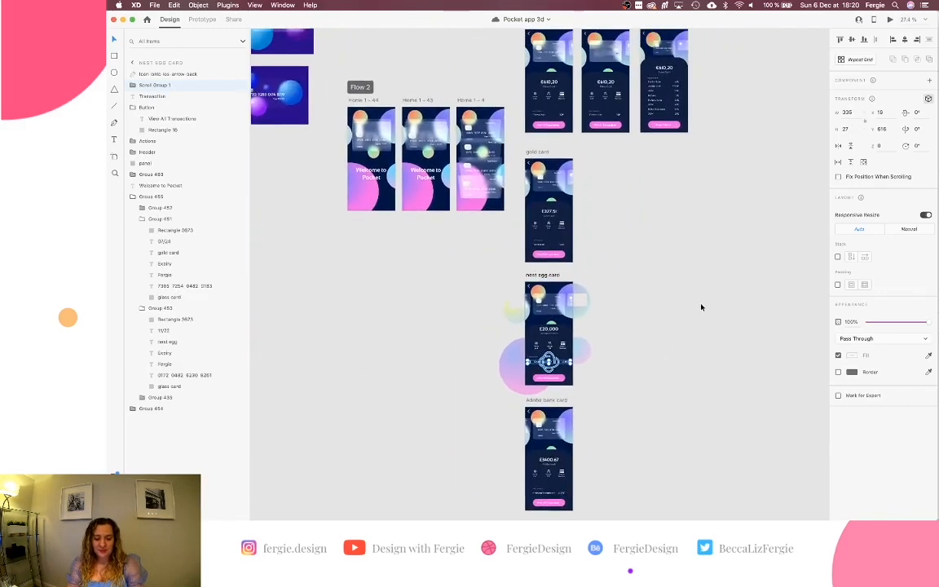
scroll(702, 307, "down", 3)
left_click(701, 307)
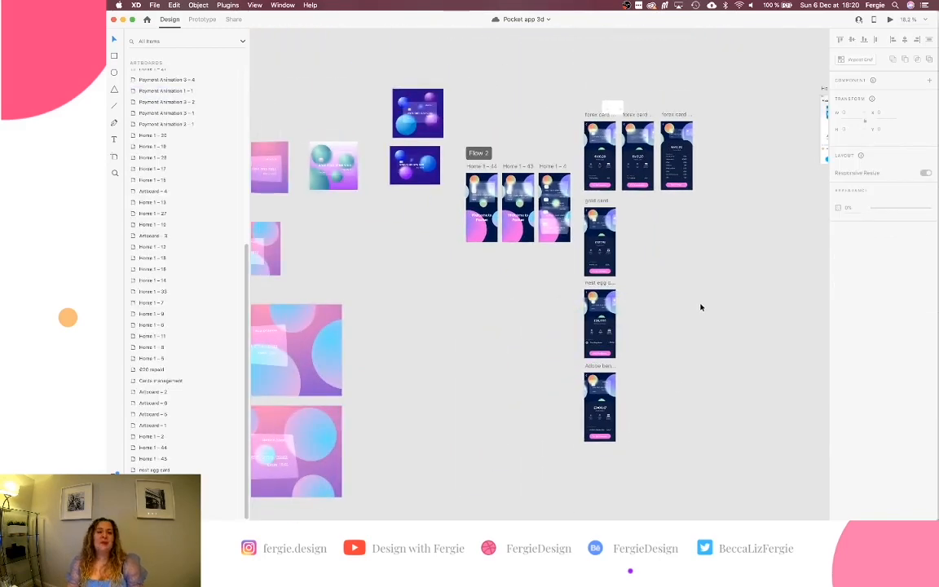